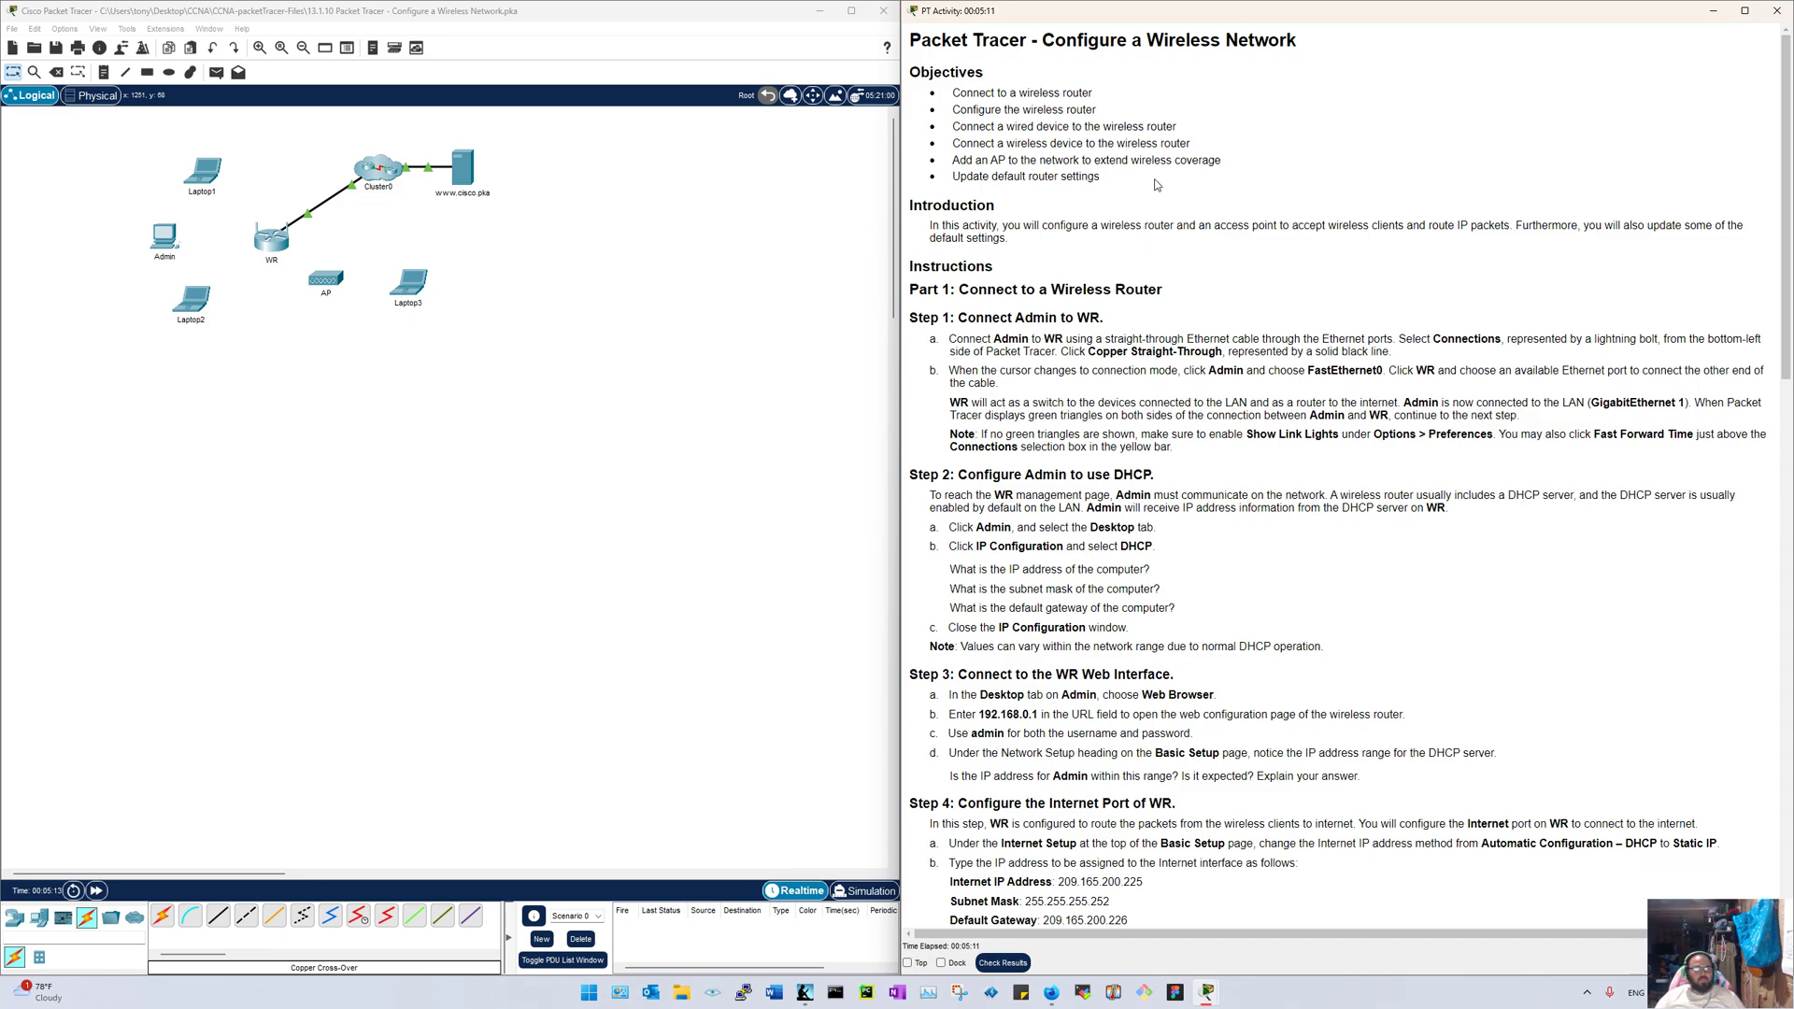
Step: Focus Packet Tracer, check the Admin PC, and choose a copper cable type in Connections
left_click(318, 18)
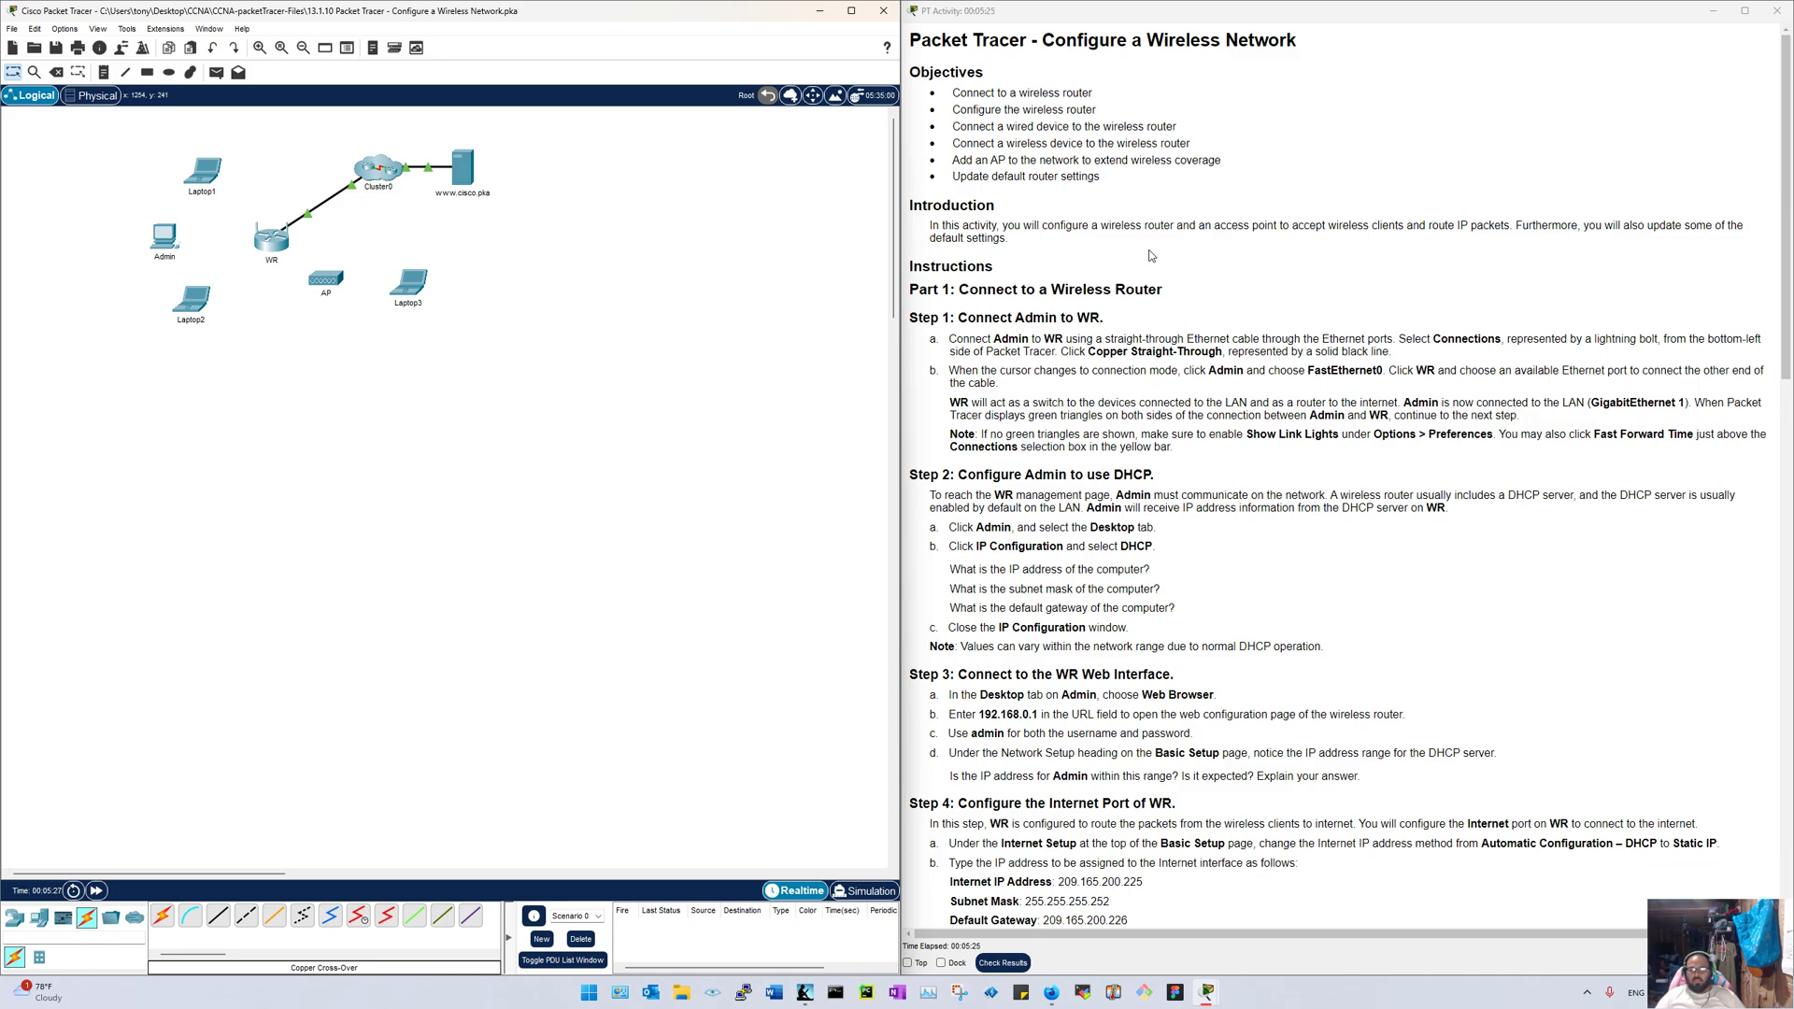
scroll(1006, 280, "down", 3)
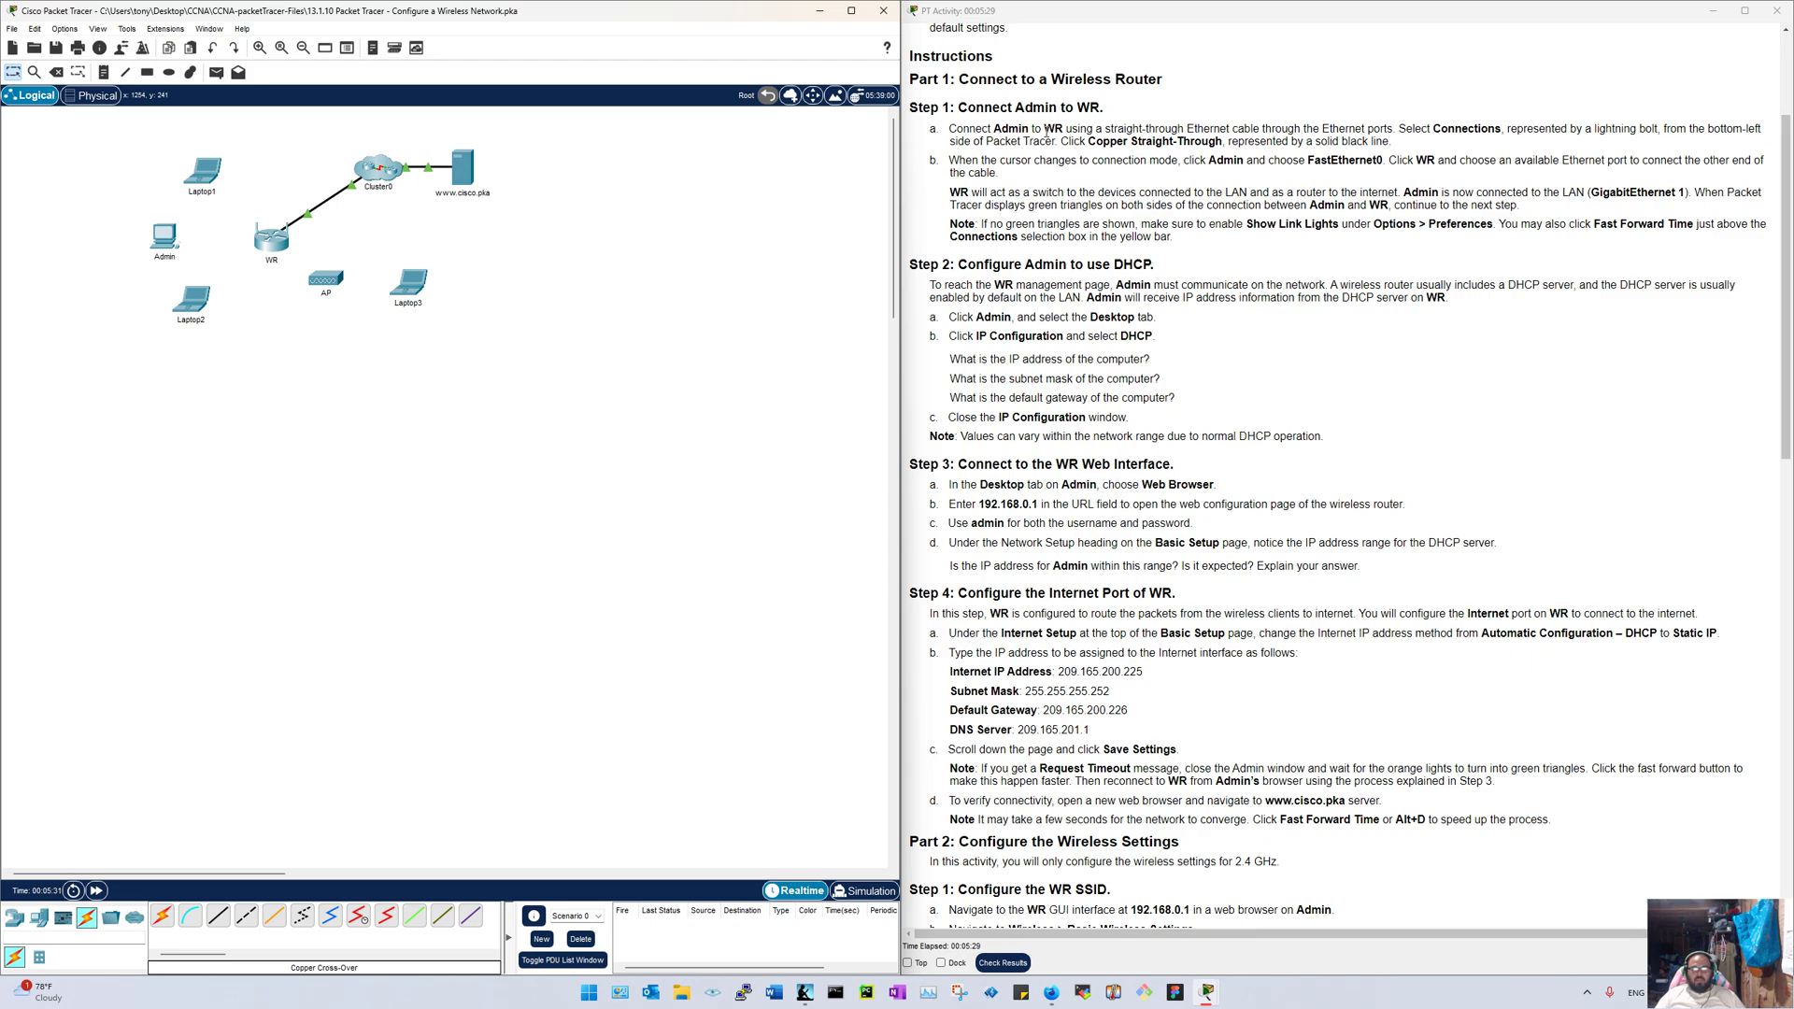
left_click(164, 236)
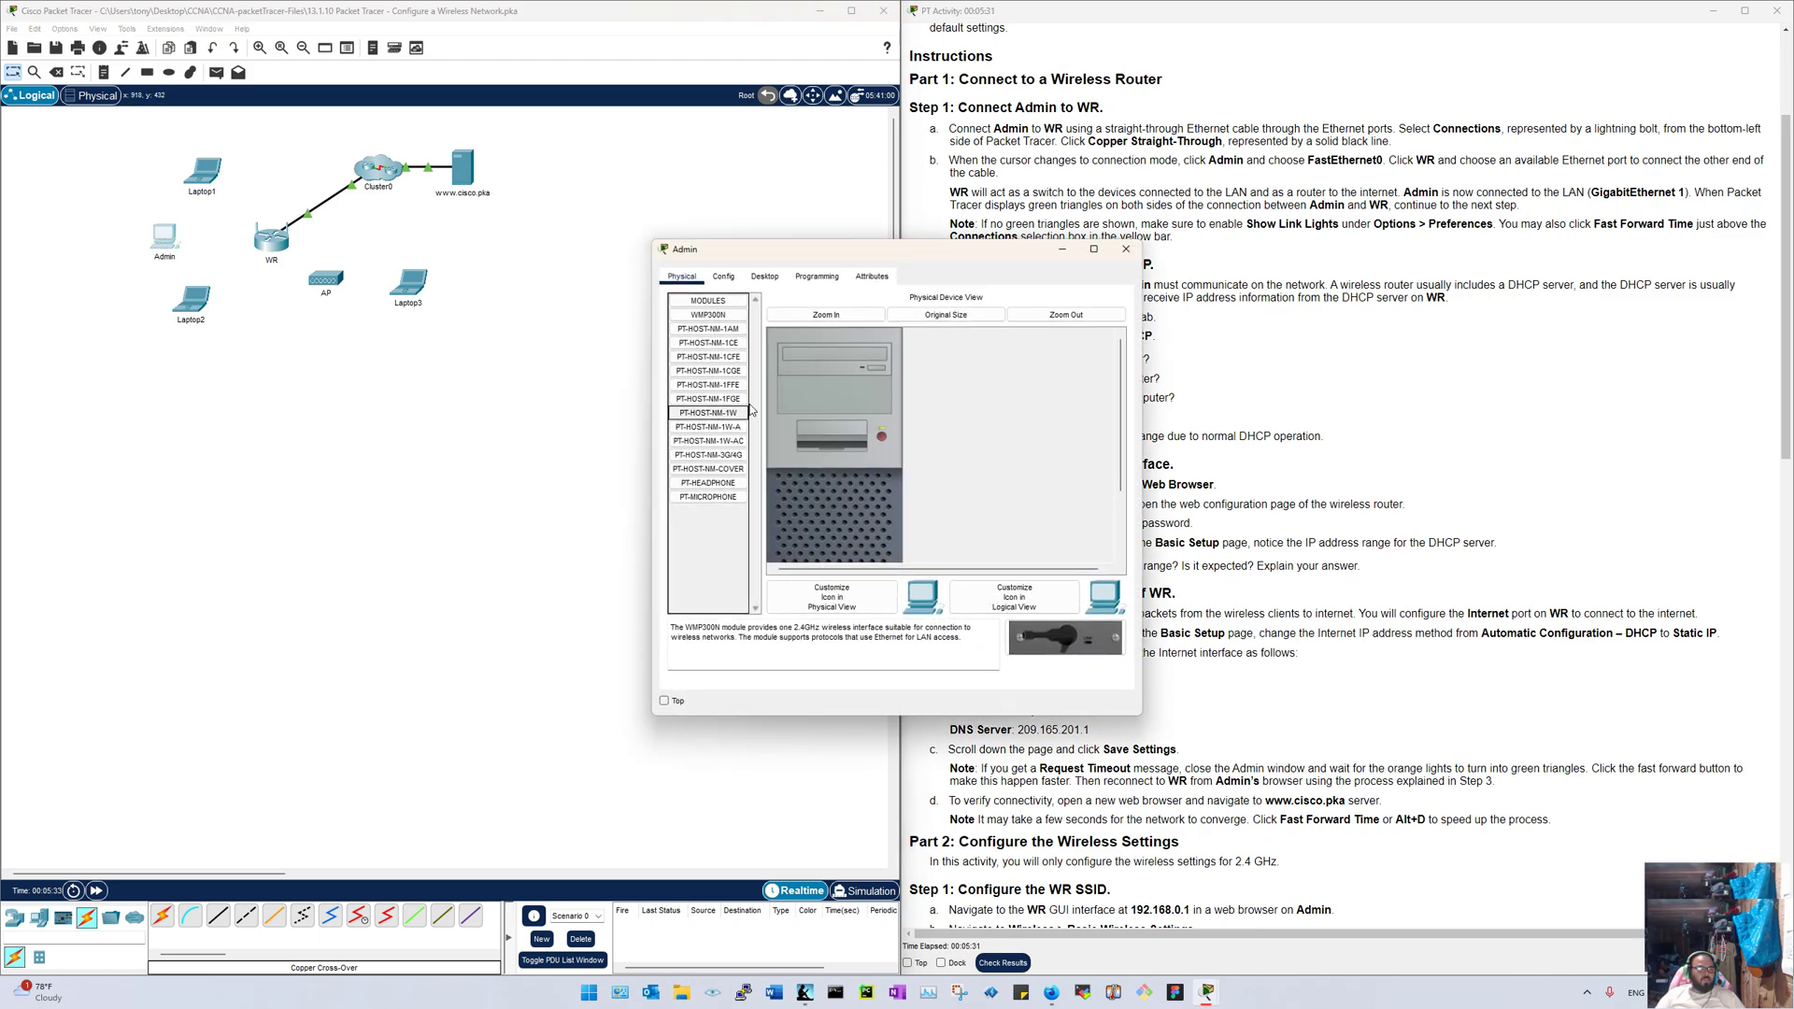
left_click(1126, 248)
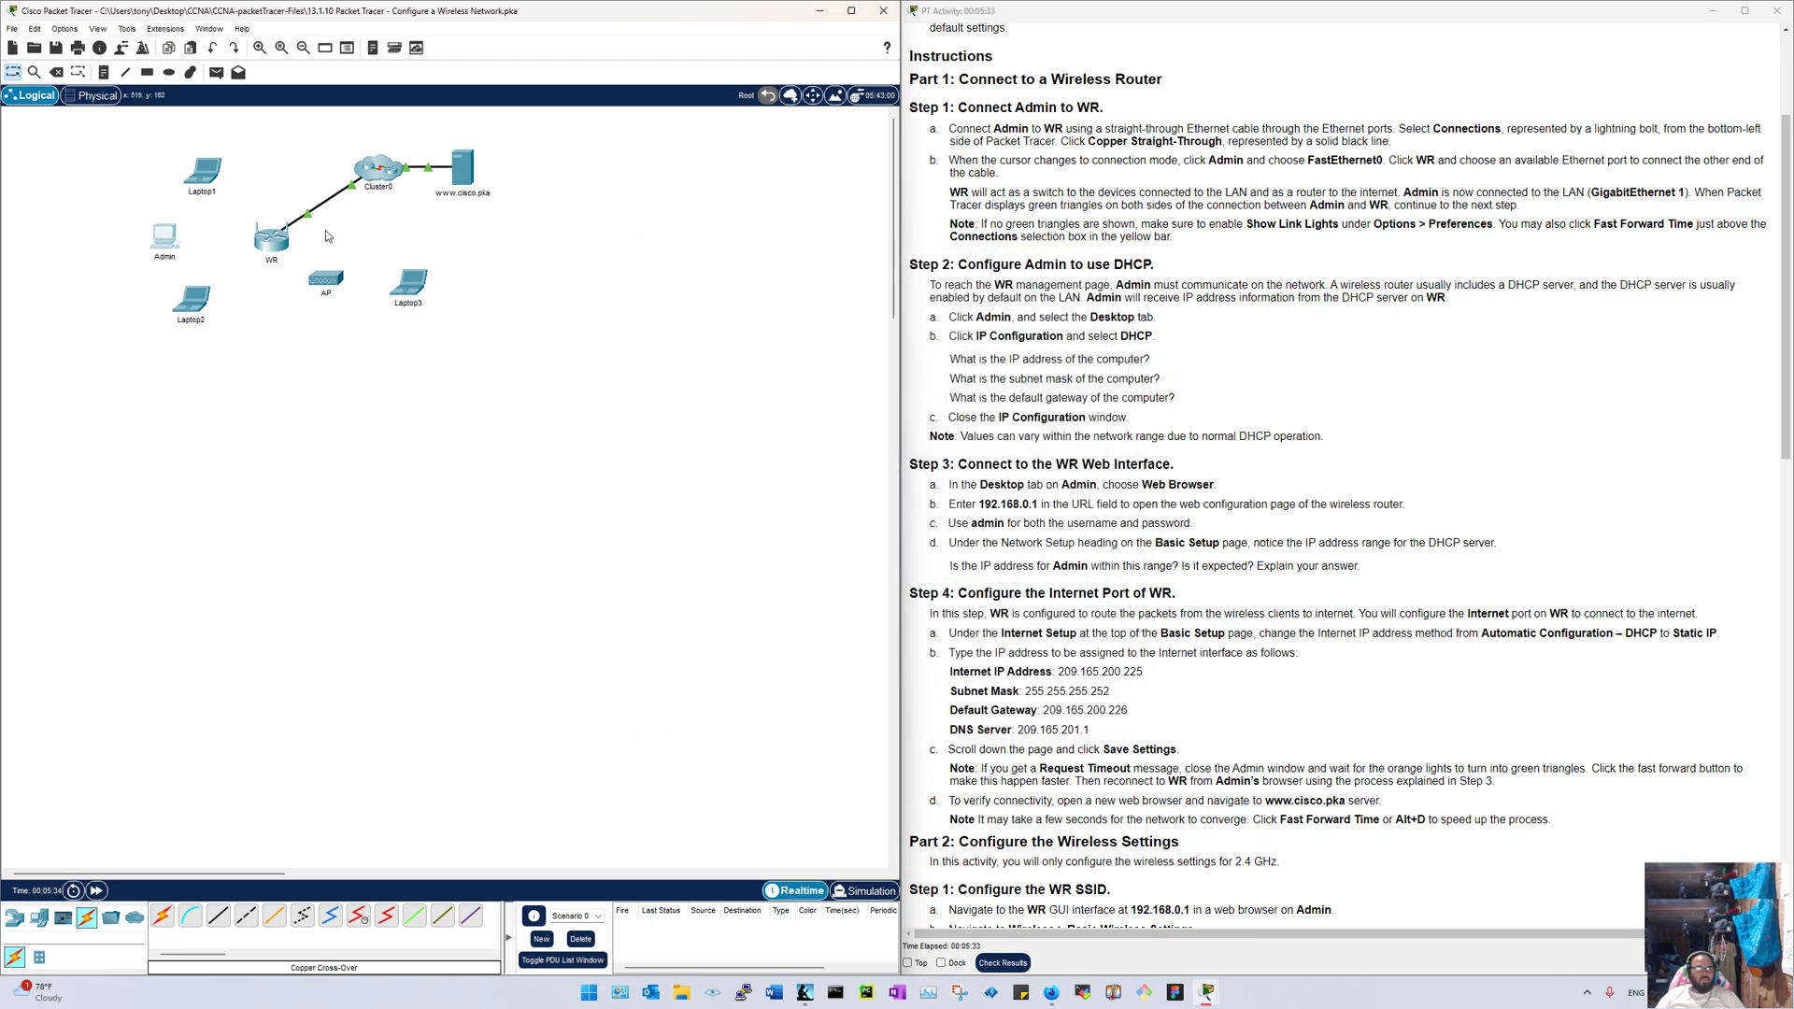
mouse_move(278, 250)
left_click(162, 919)
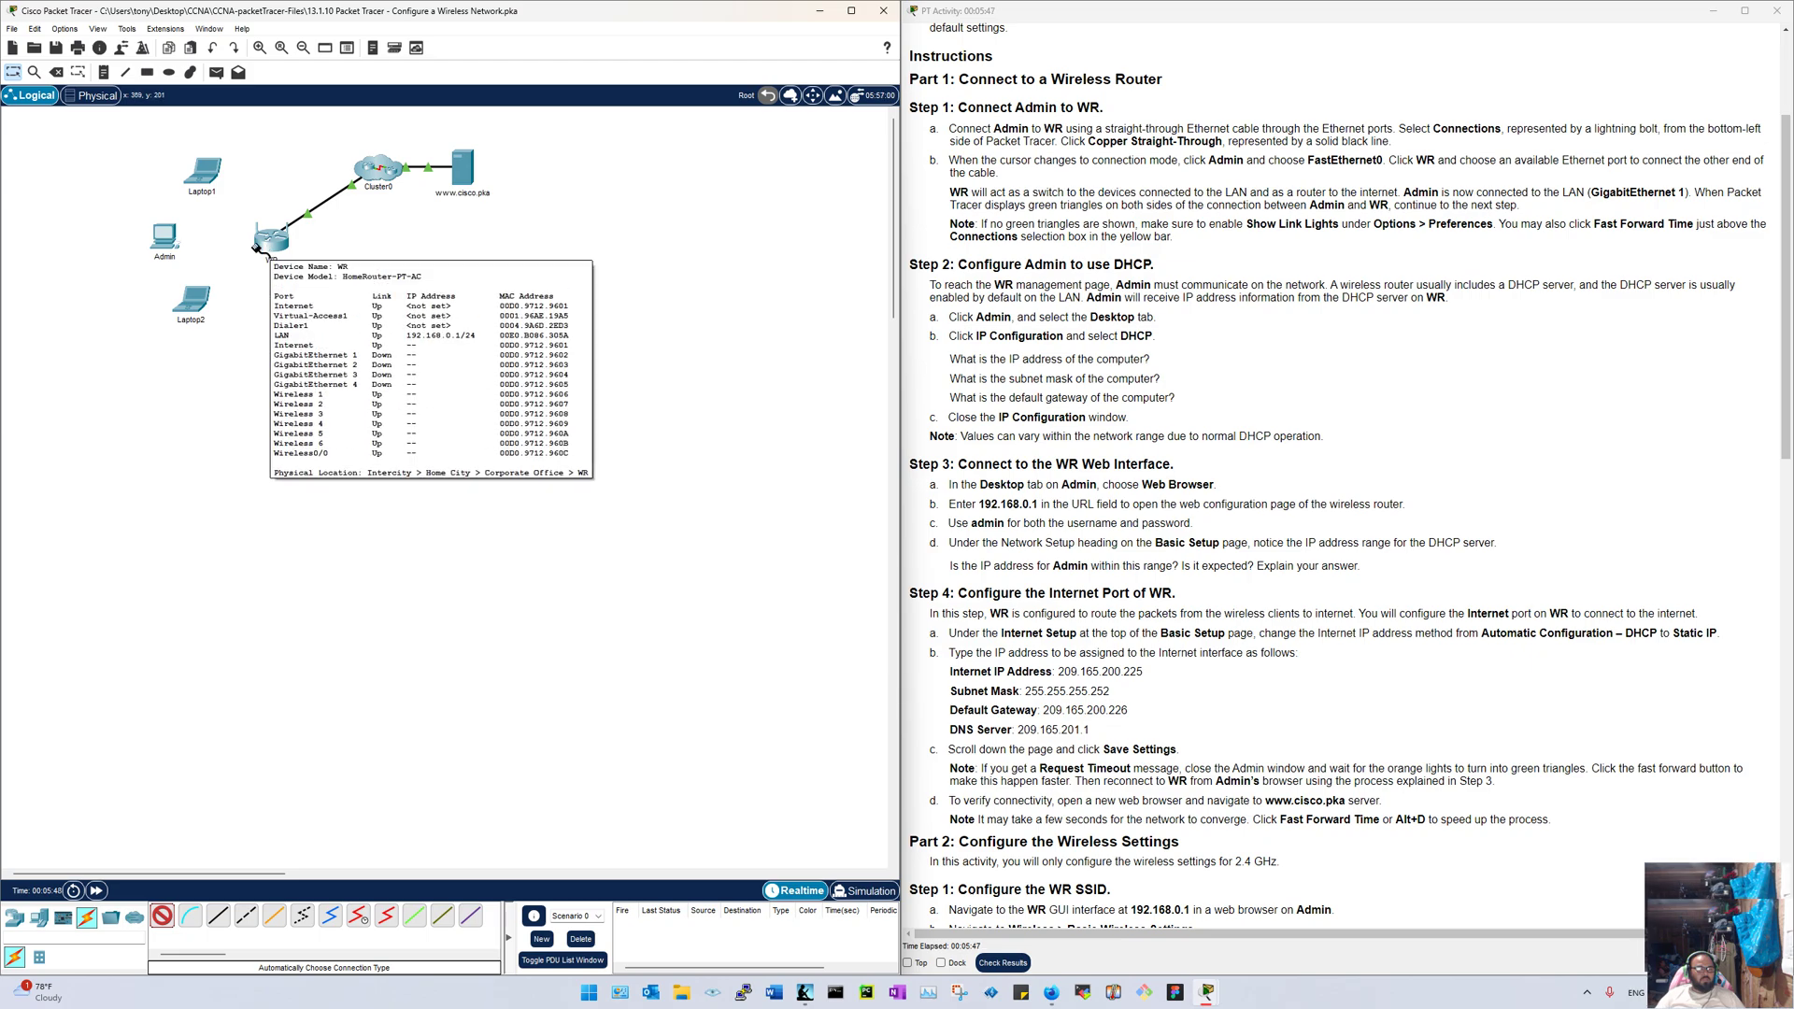
Step: Try a copper cross-over cable from Admin toward WR, then cancel it unconnected
left_click(244, 916)
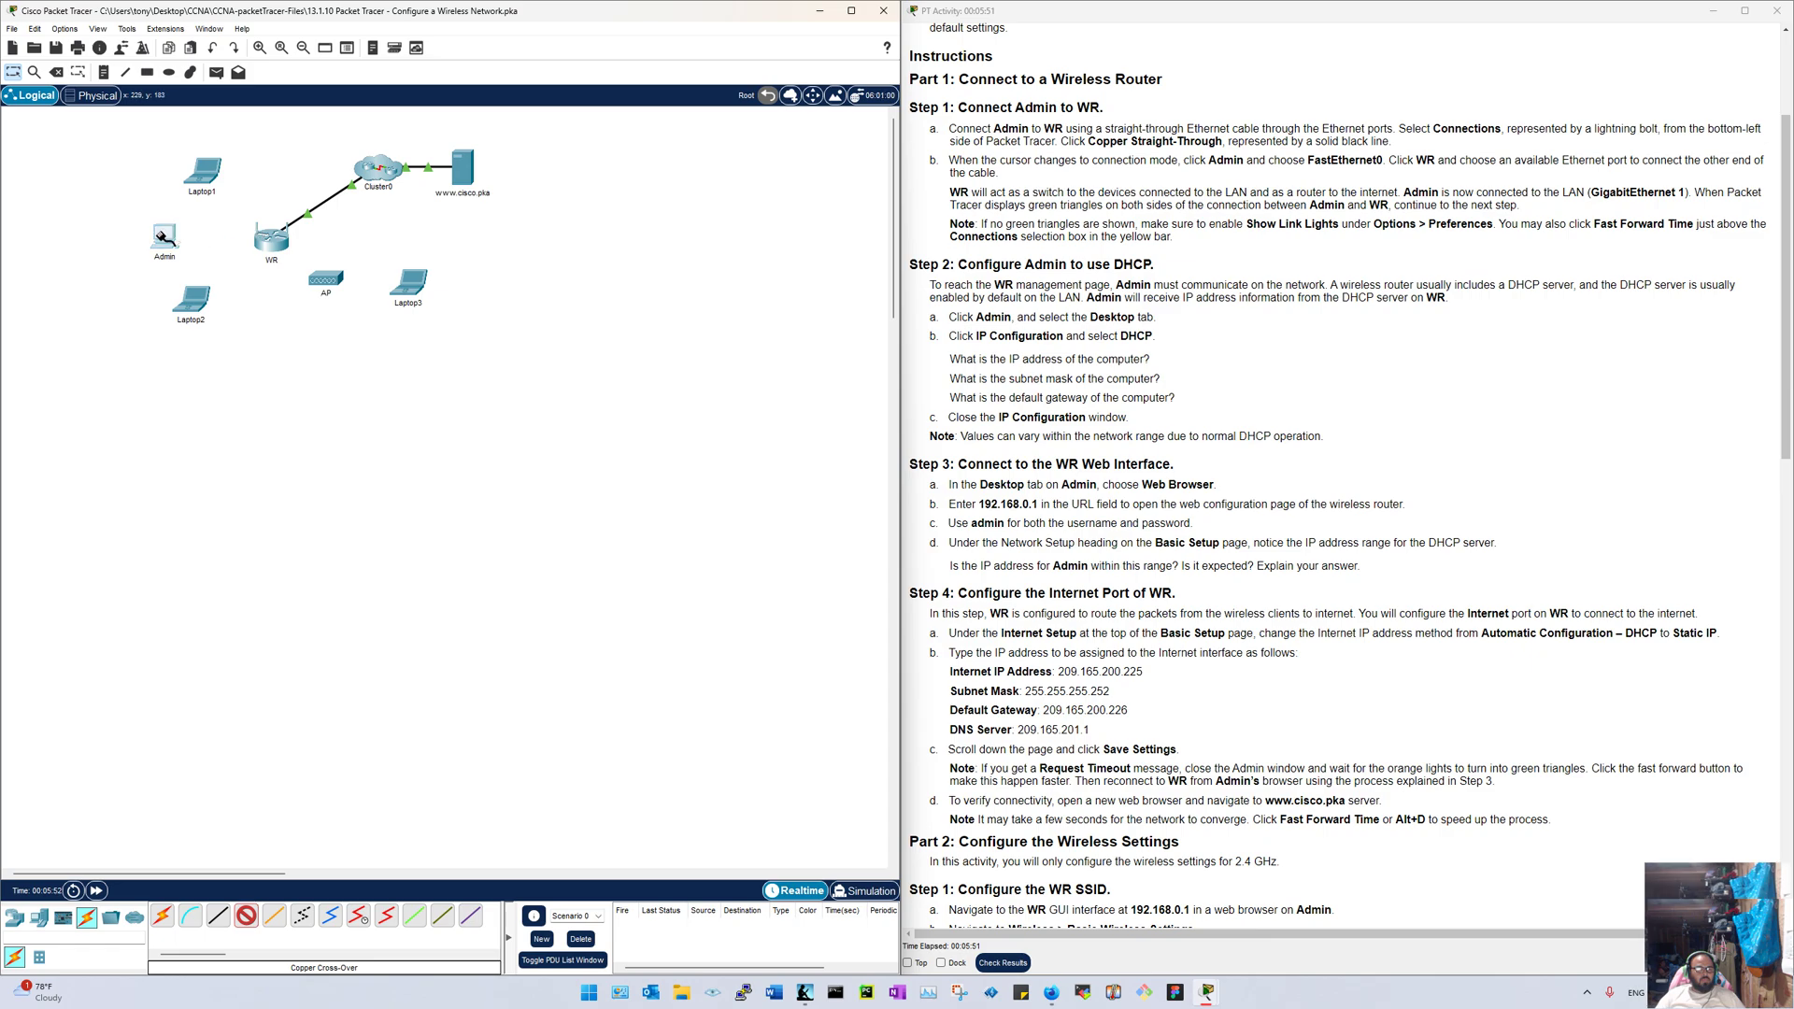
left_click(165, 236)
left_click(187, 254)
left_click(270, 238)
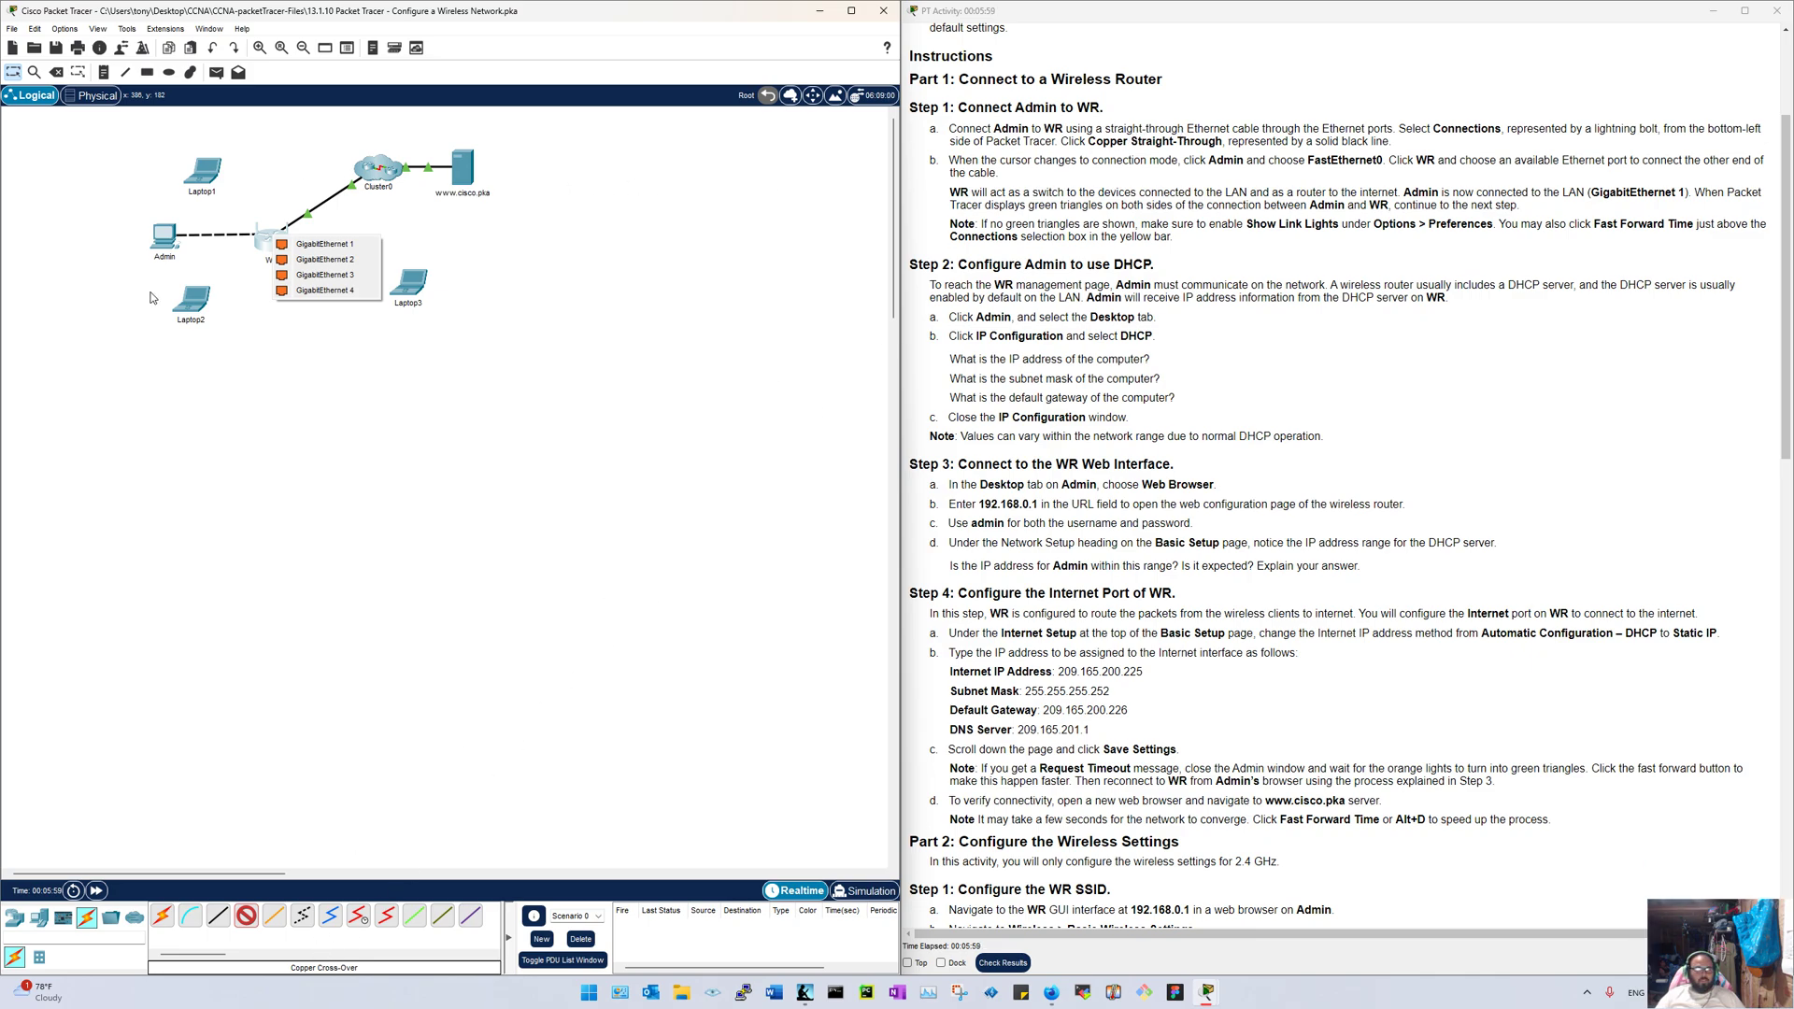
left_click(78, 649)
key("Escape")
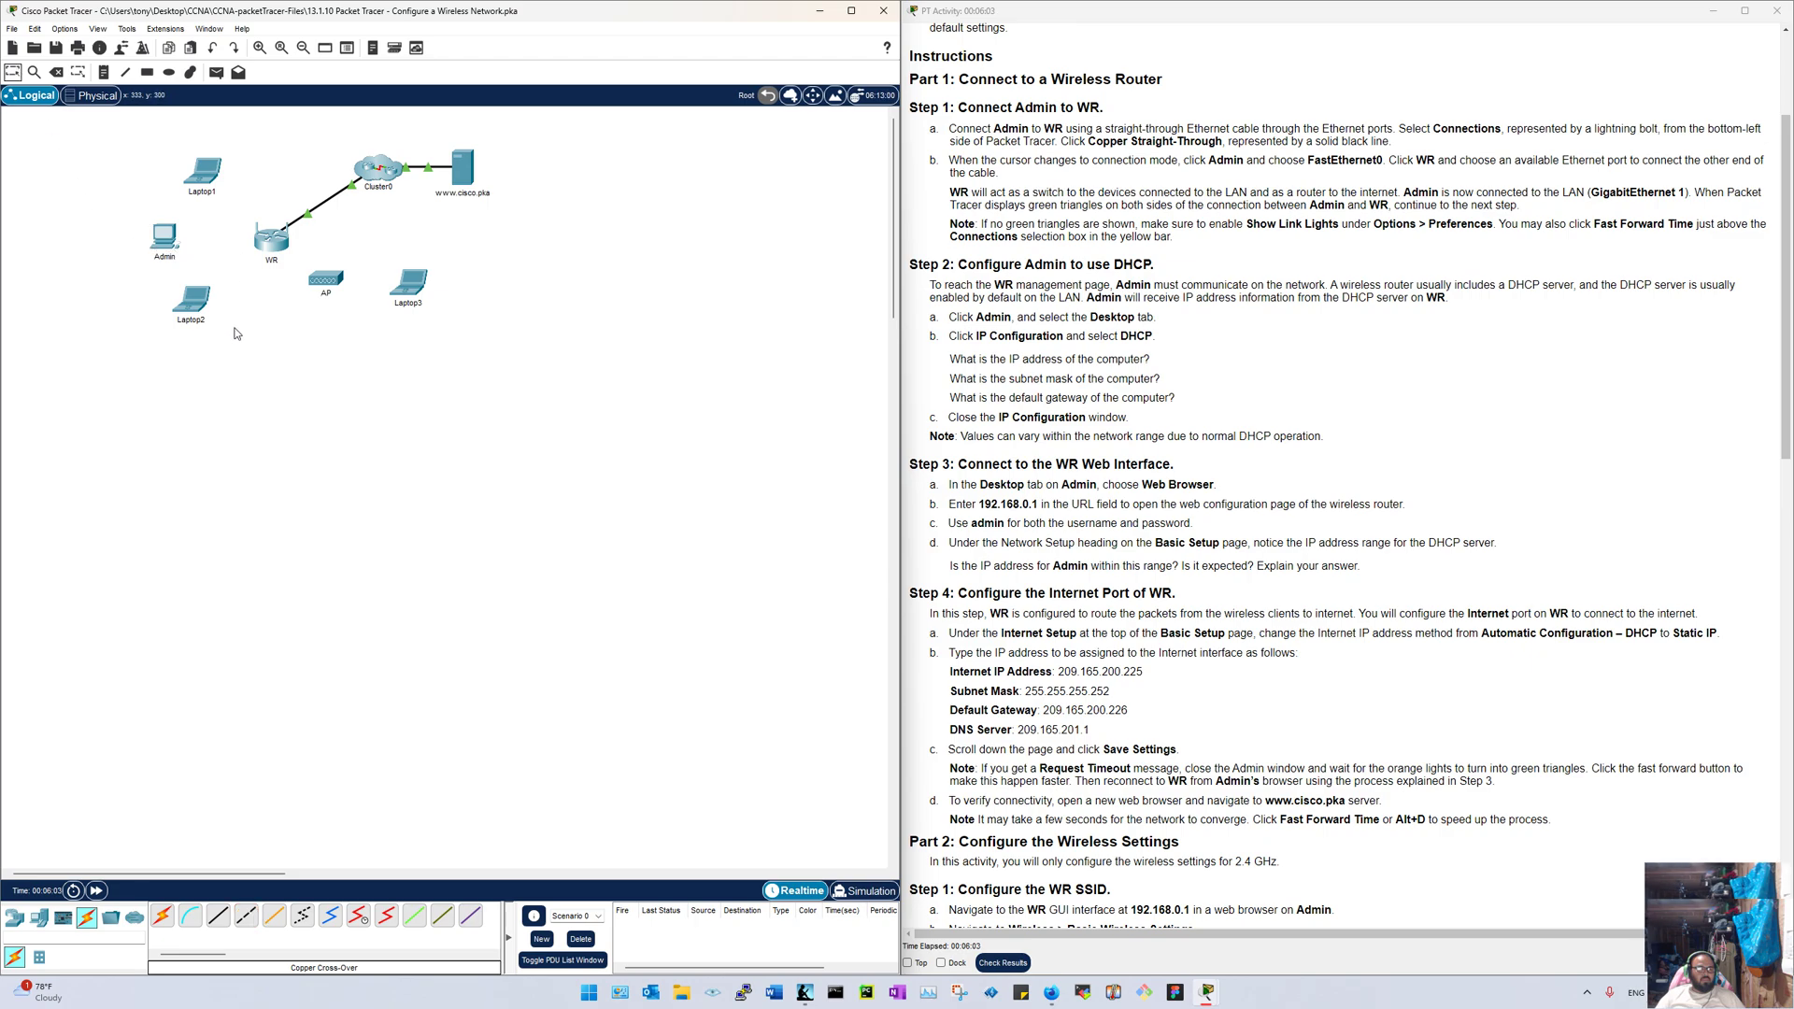
Step: Cable Admin's FastEthernet0 to WR's GigabitEthernet 1 with a copper straight-through cable
left_click(218, 915)
left_click(164, 238)
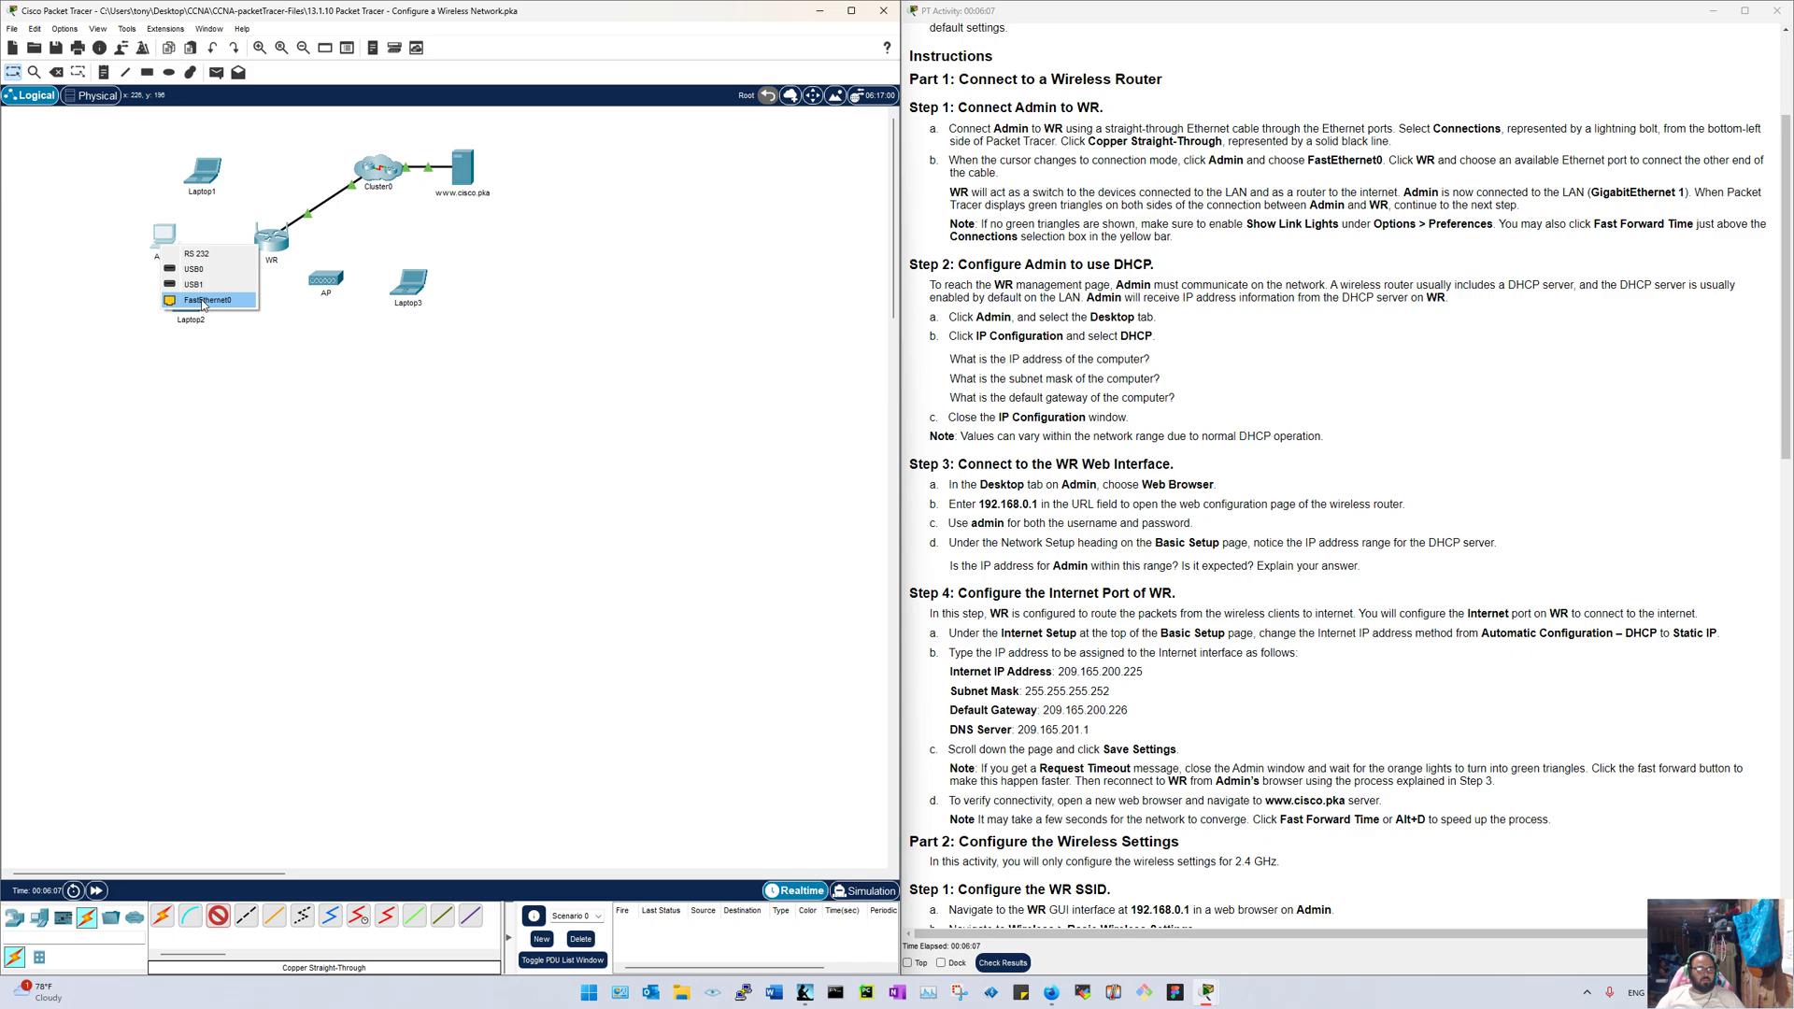
left_click(203, 300)
left_click(271, 241)
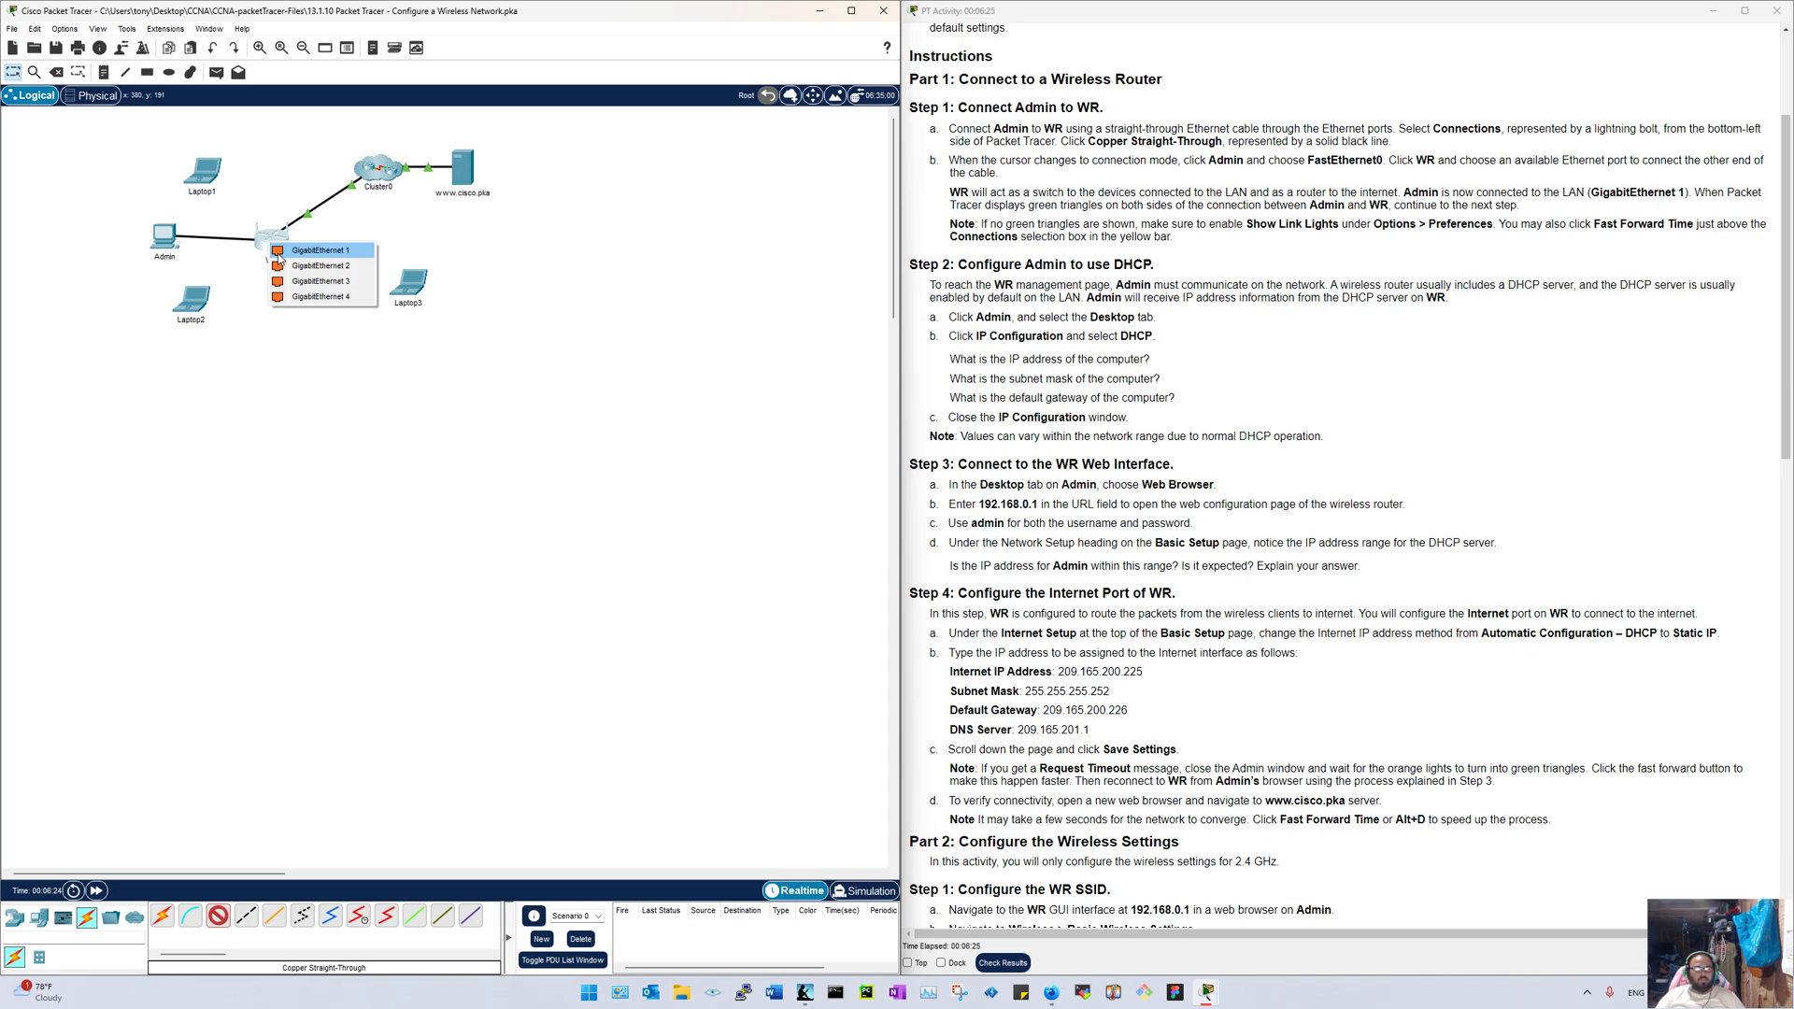
left_click(279, 254)
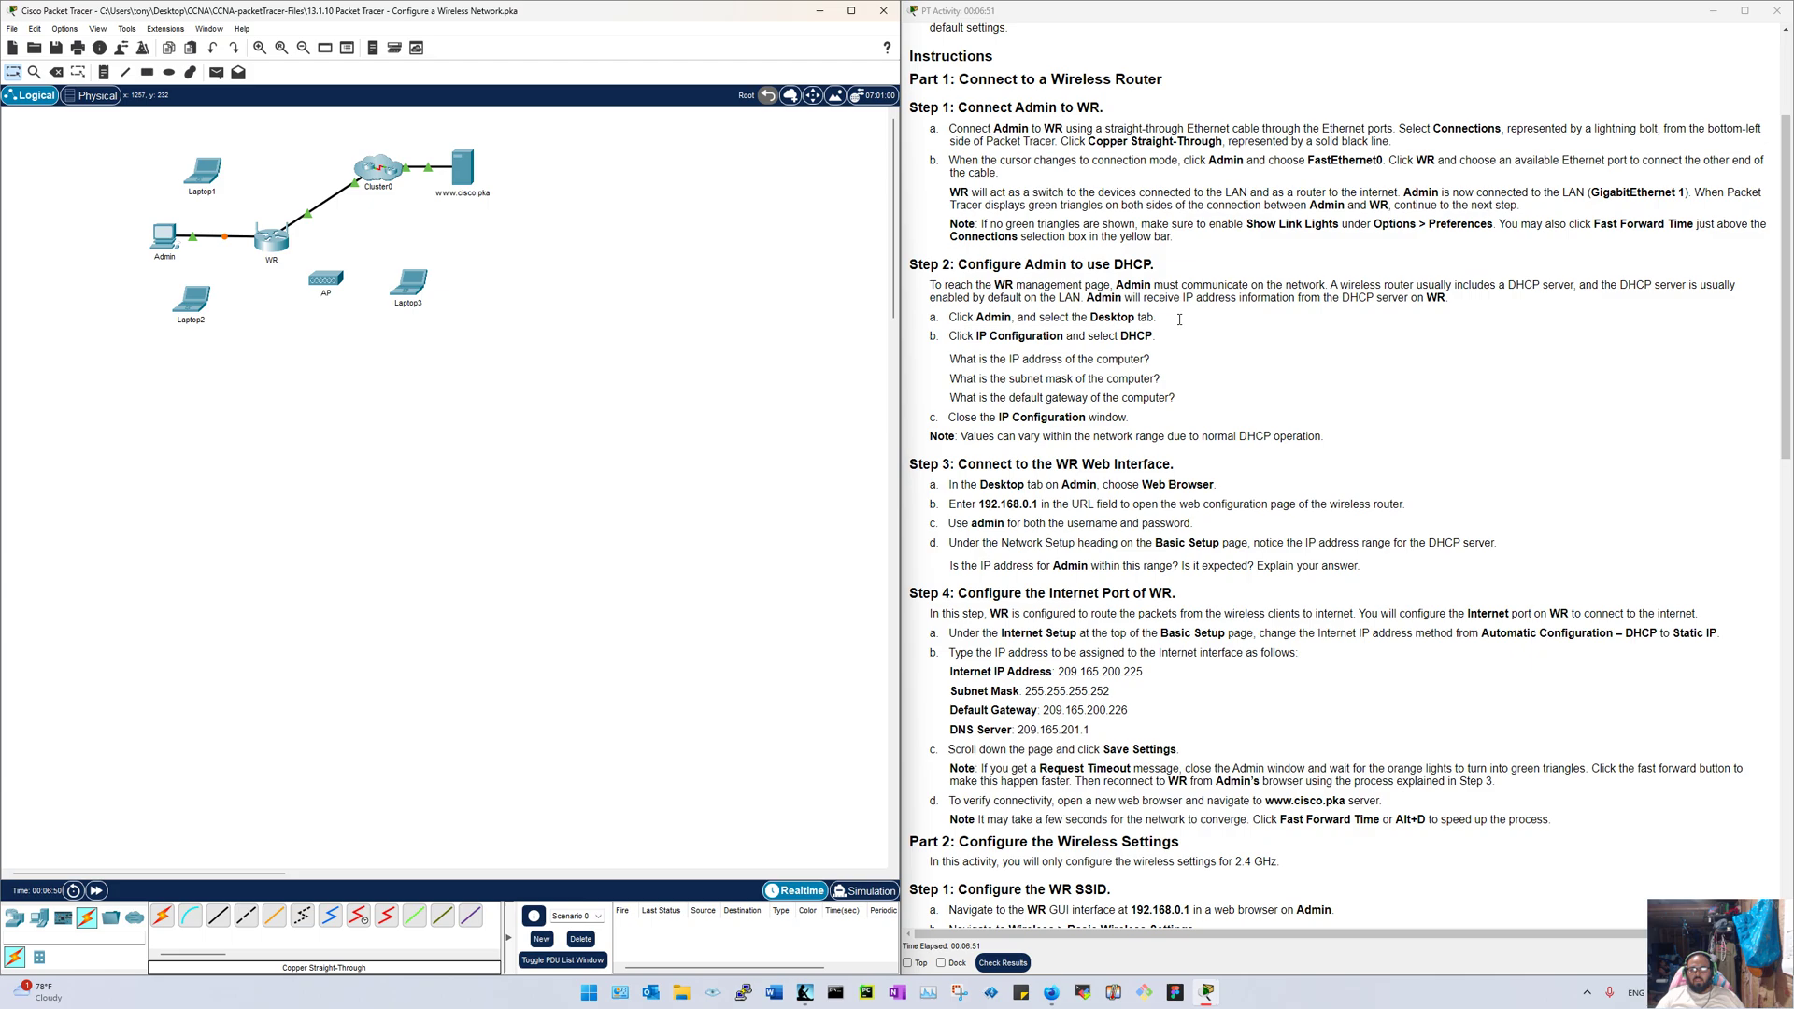
Step: Fast-forward time so the Admin–WR link turns green, and dock the activity window top-right
left_click(96, 890)
left_click_drag(1451, 8, 1292, 11)
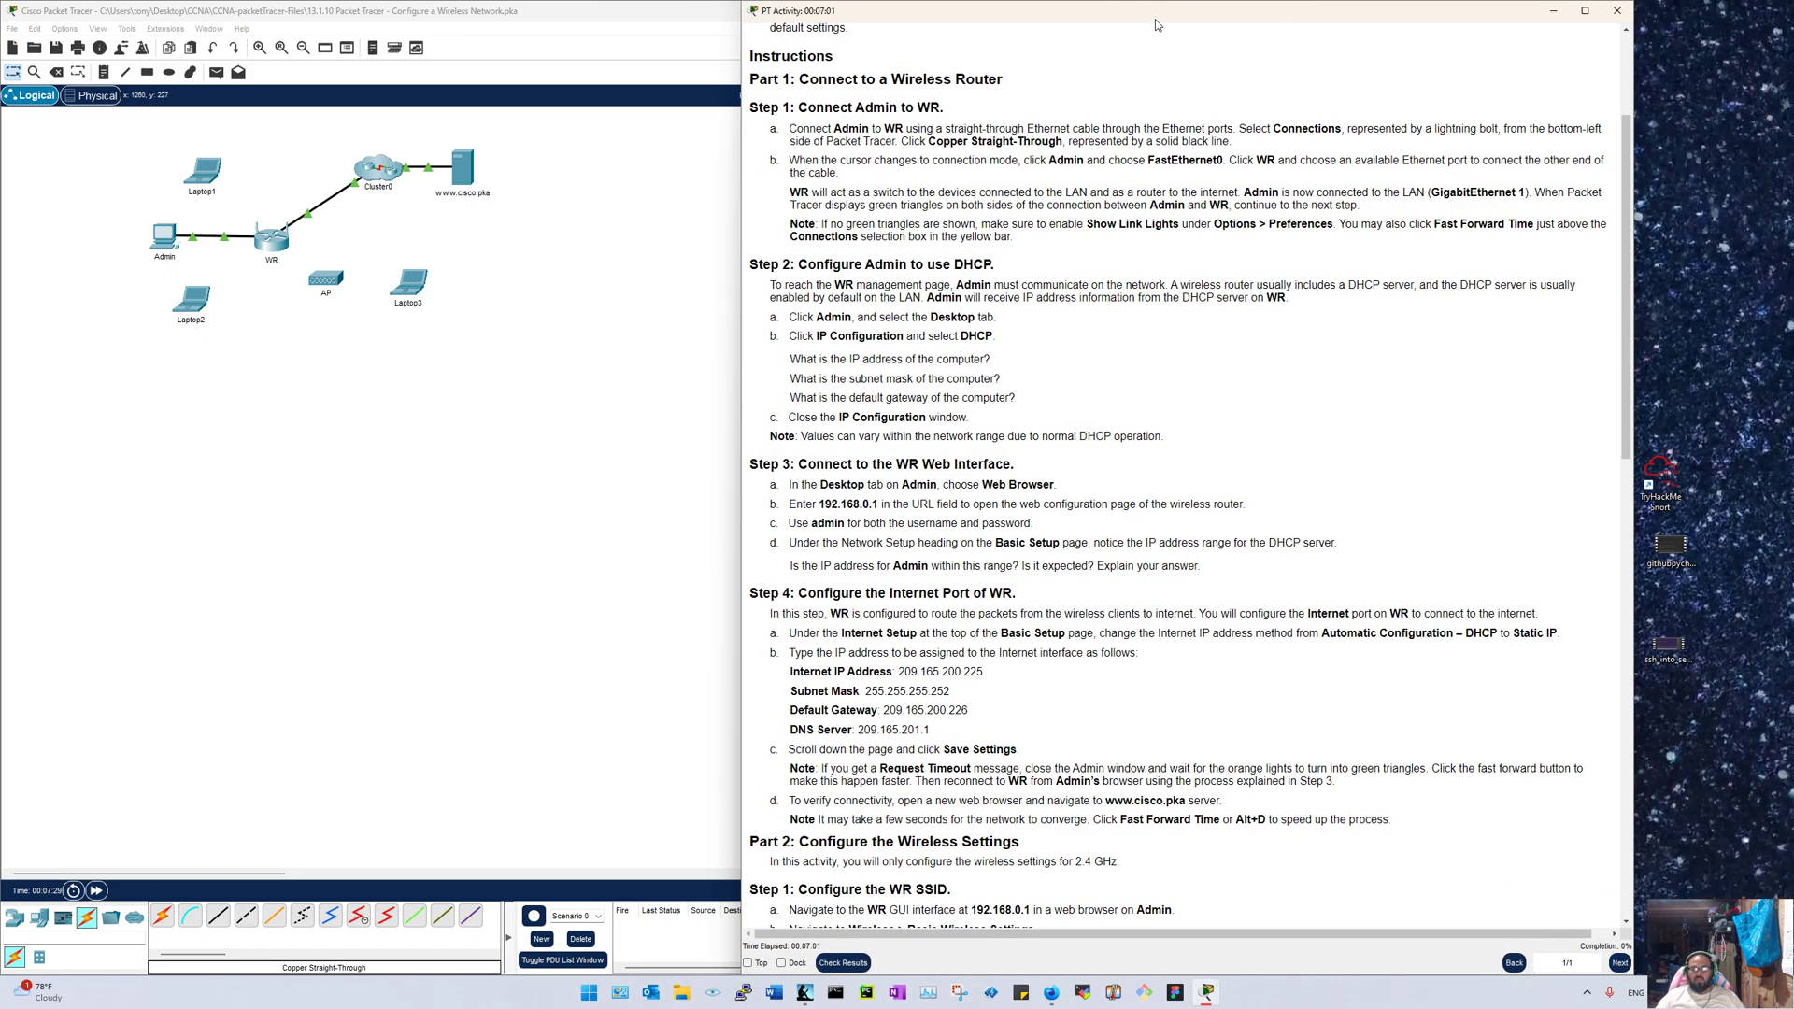
left_click_drag(1157, 24, 1792, 402)
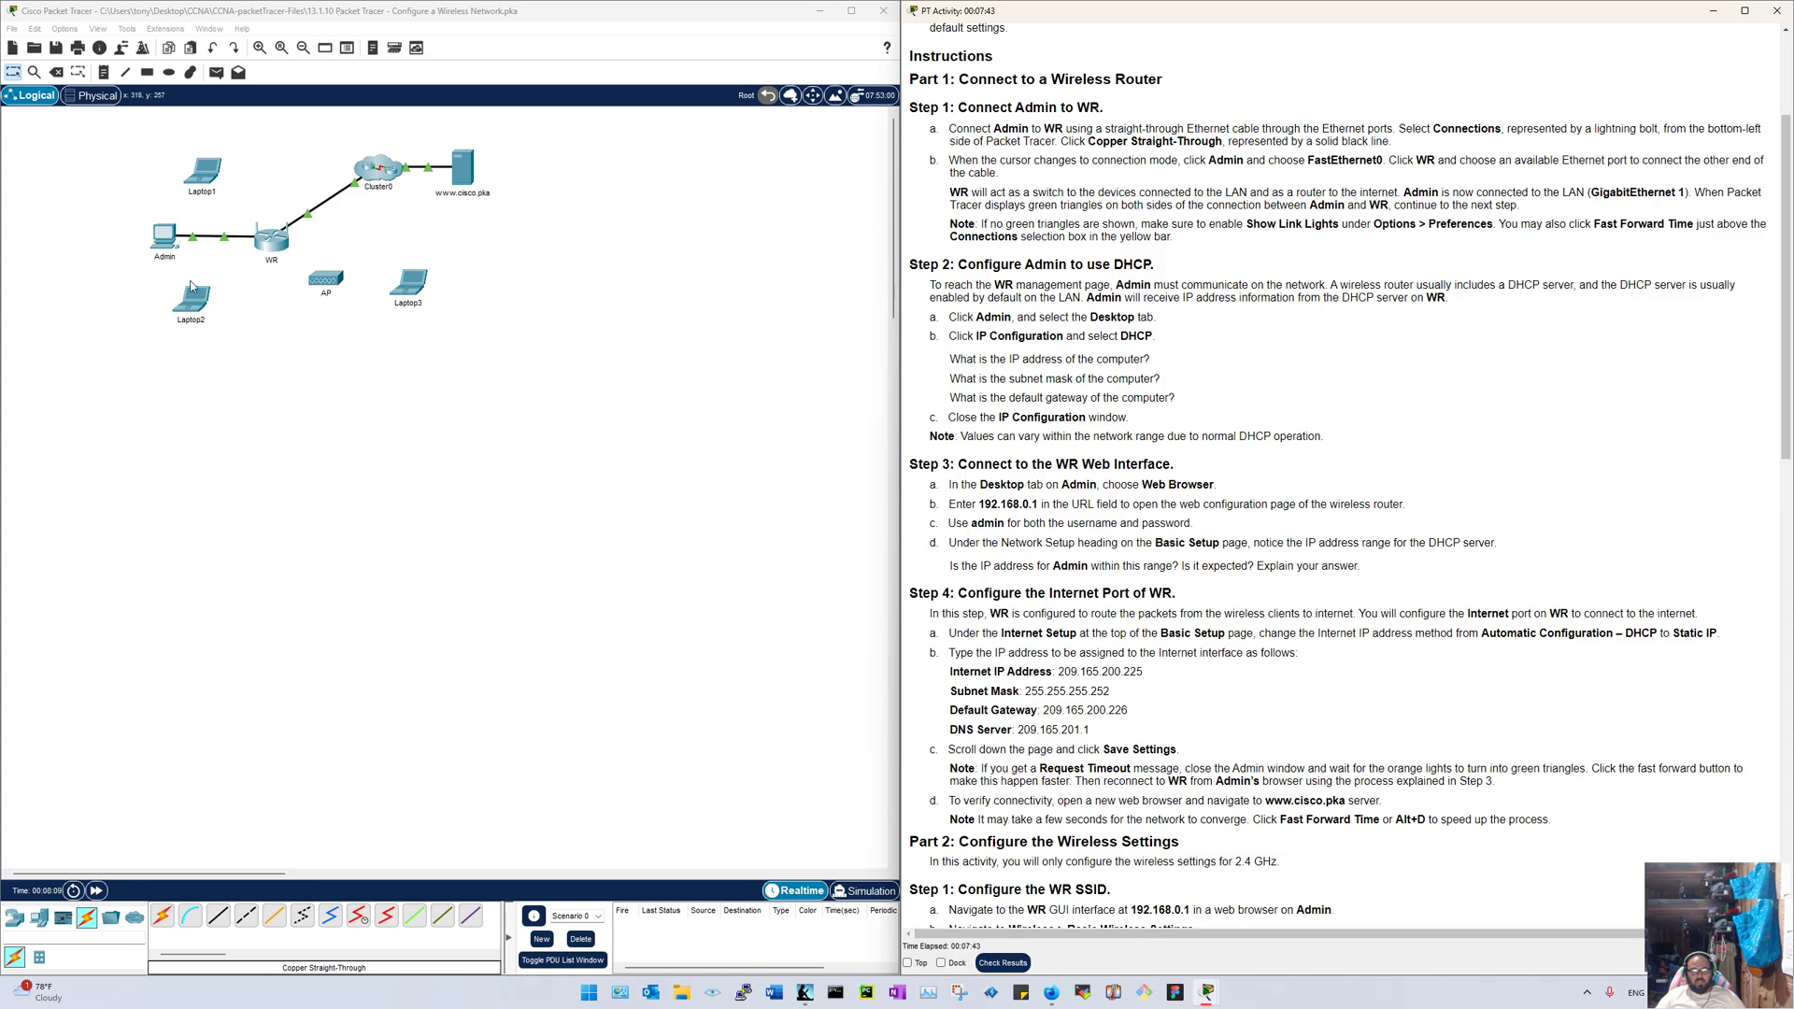
Step: Switch Admin's IP Configuration to DHCP
left_click(165, 237)
left_click(764, 276)
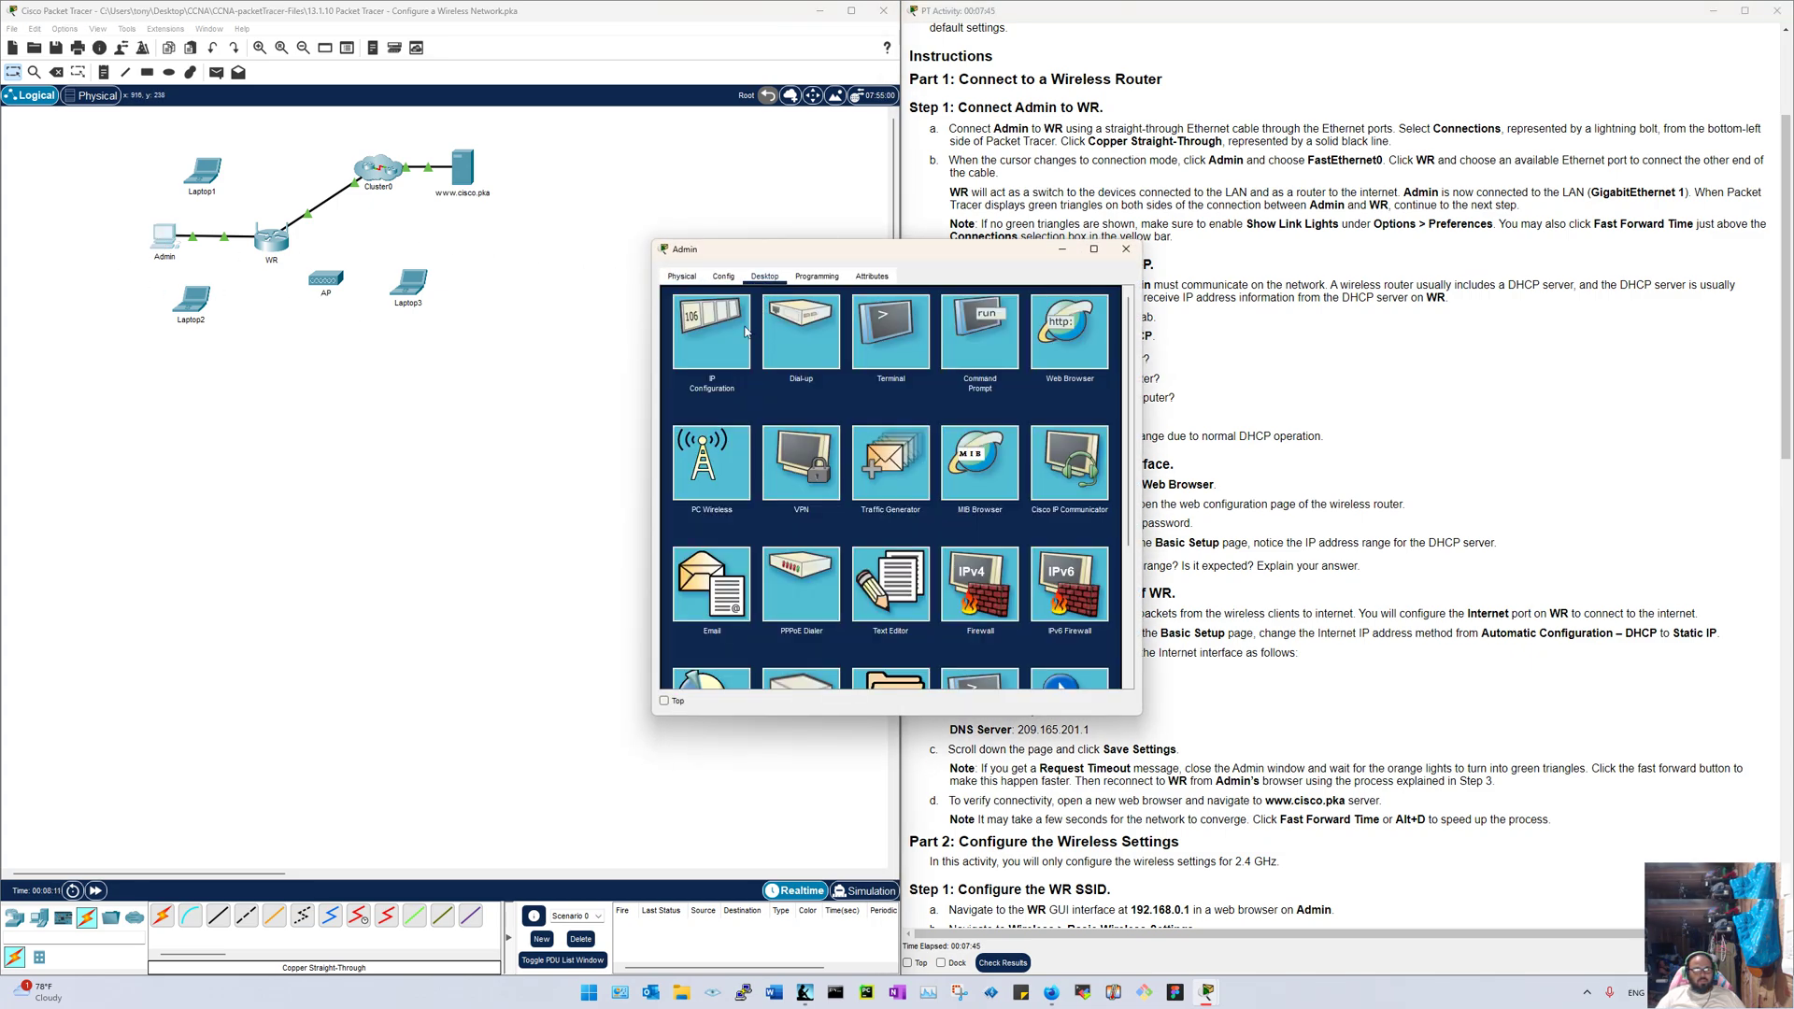
left_click(712, 332)
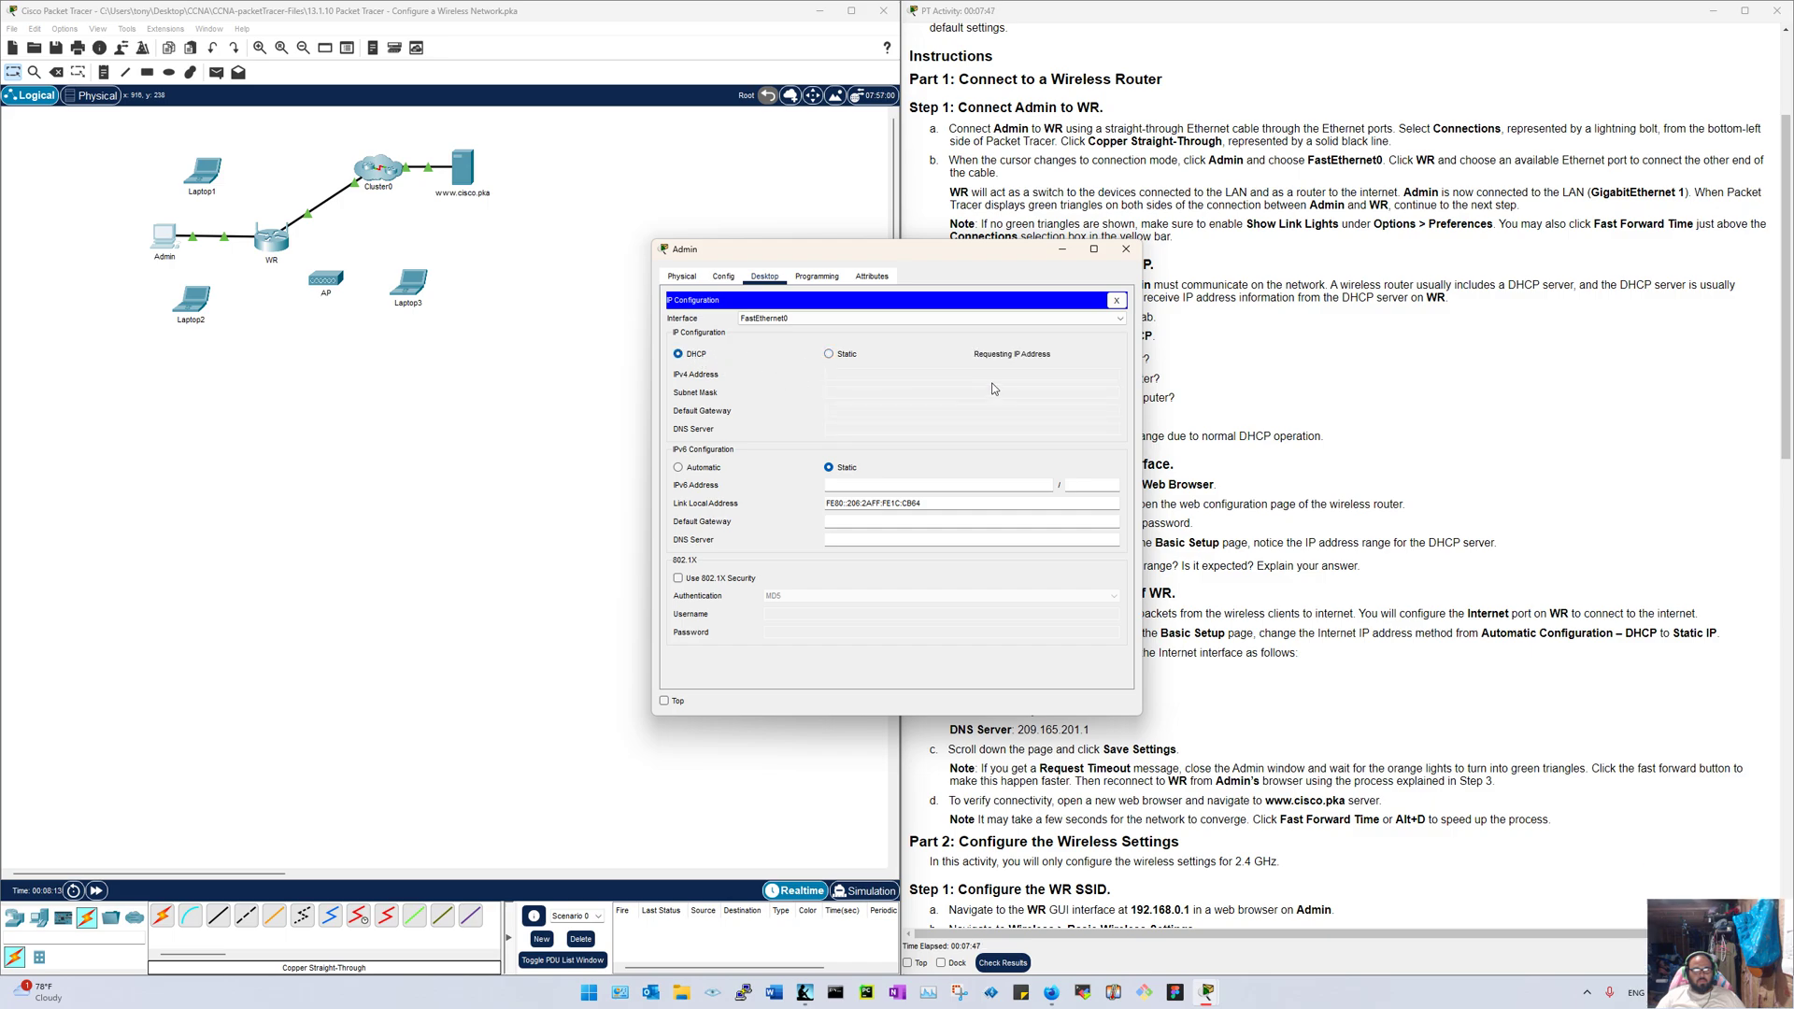
left_click_drag(906, 249, 613, 225)
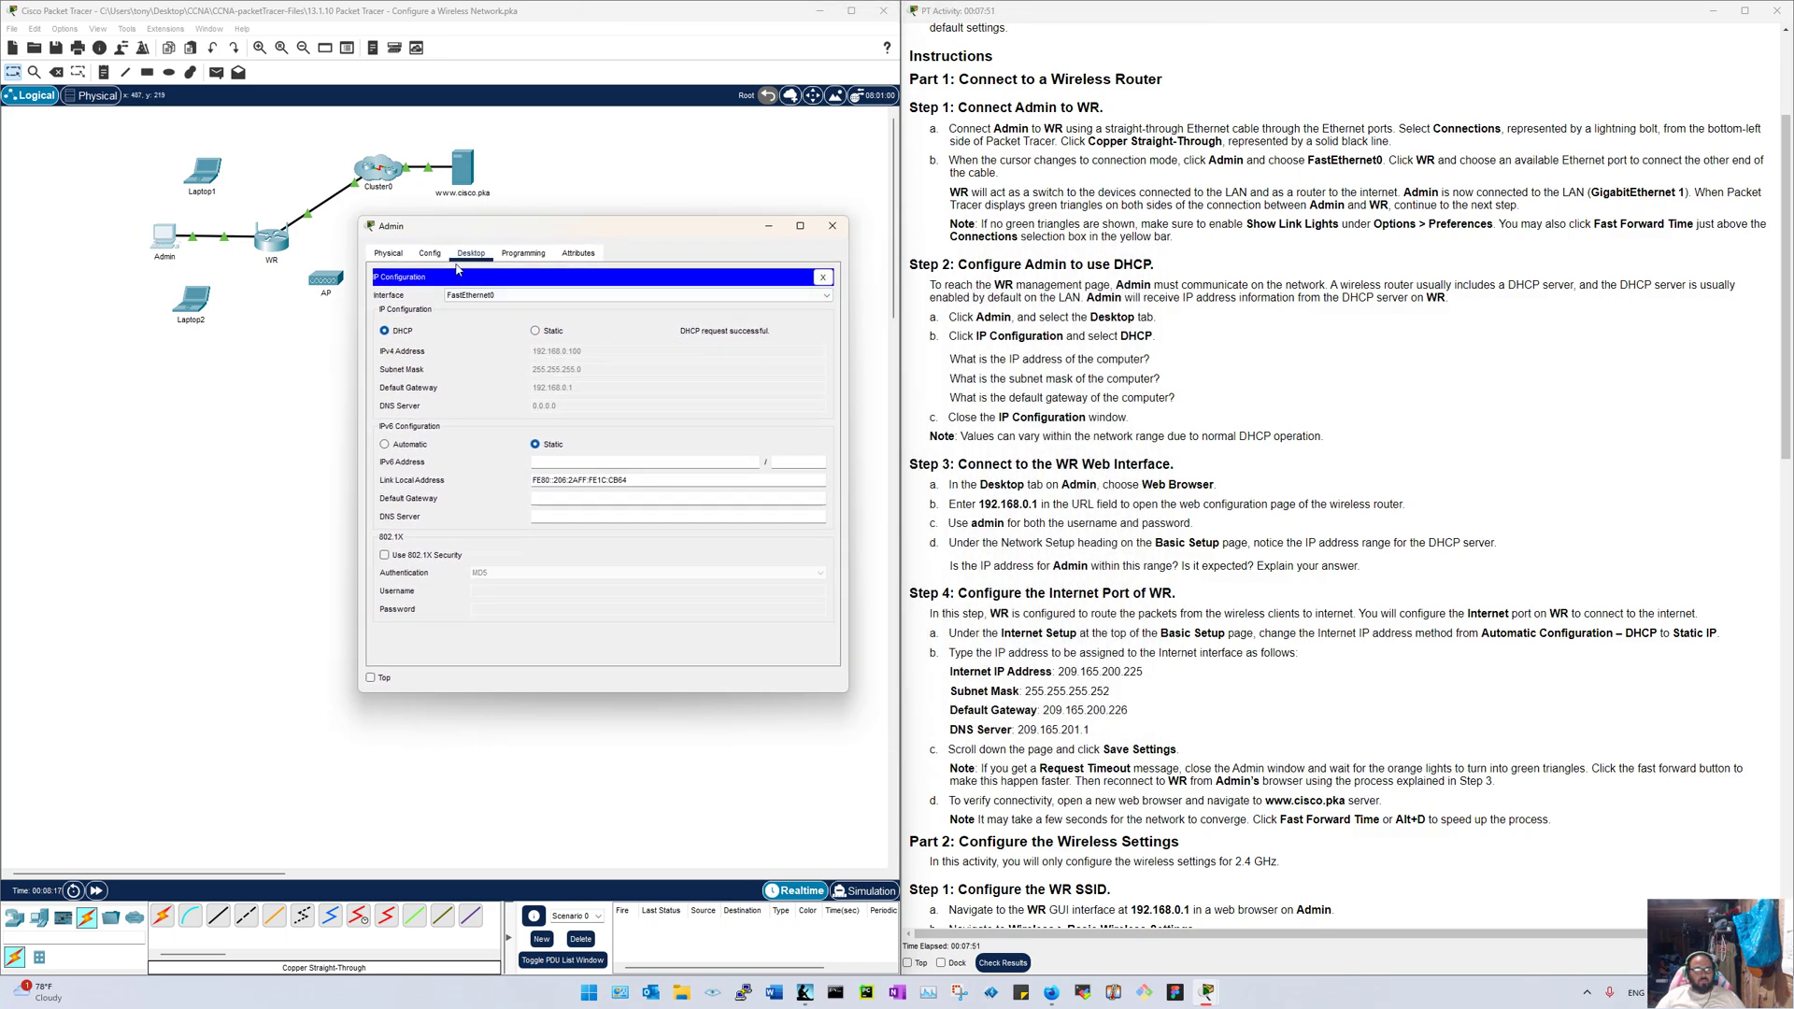
left_click(823, 276)
Step: Run ipconfig and ping 192.168.0.1 from Admin's command prompt
left_click(690, 322)
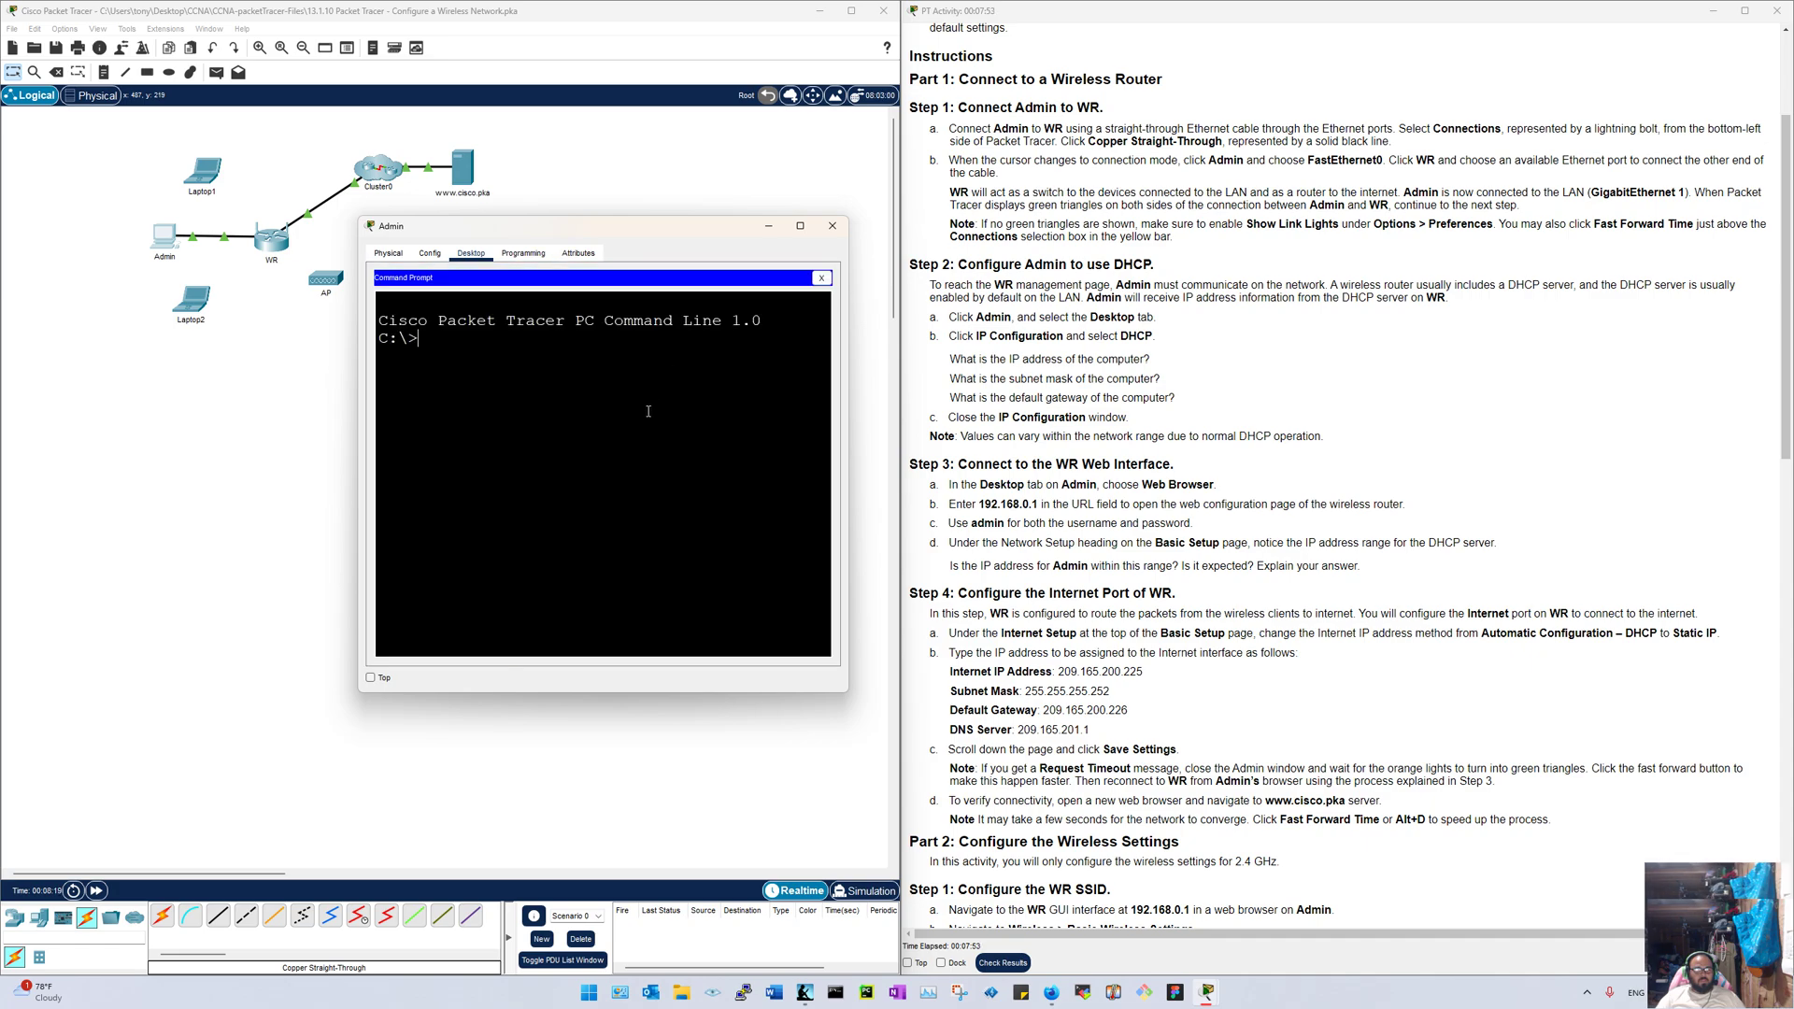
type("ipconfig")
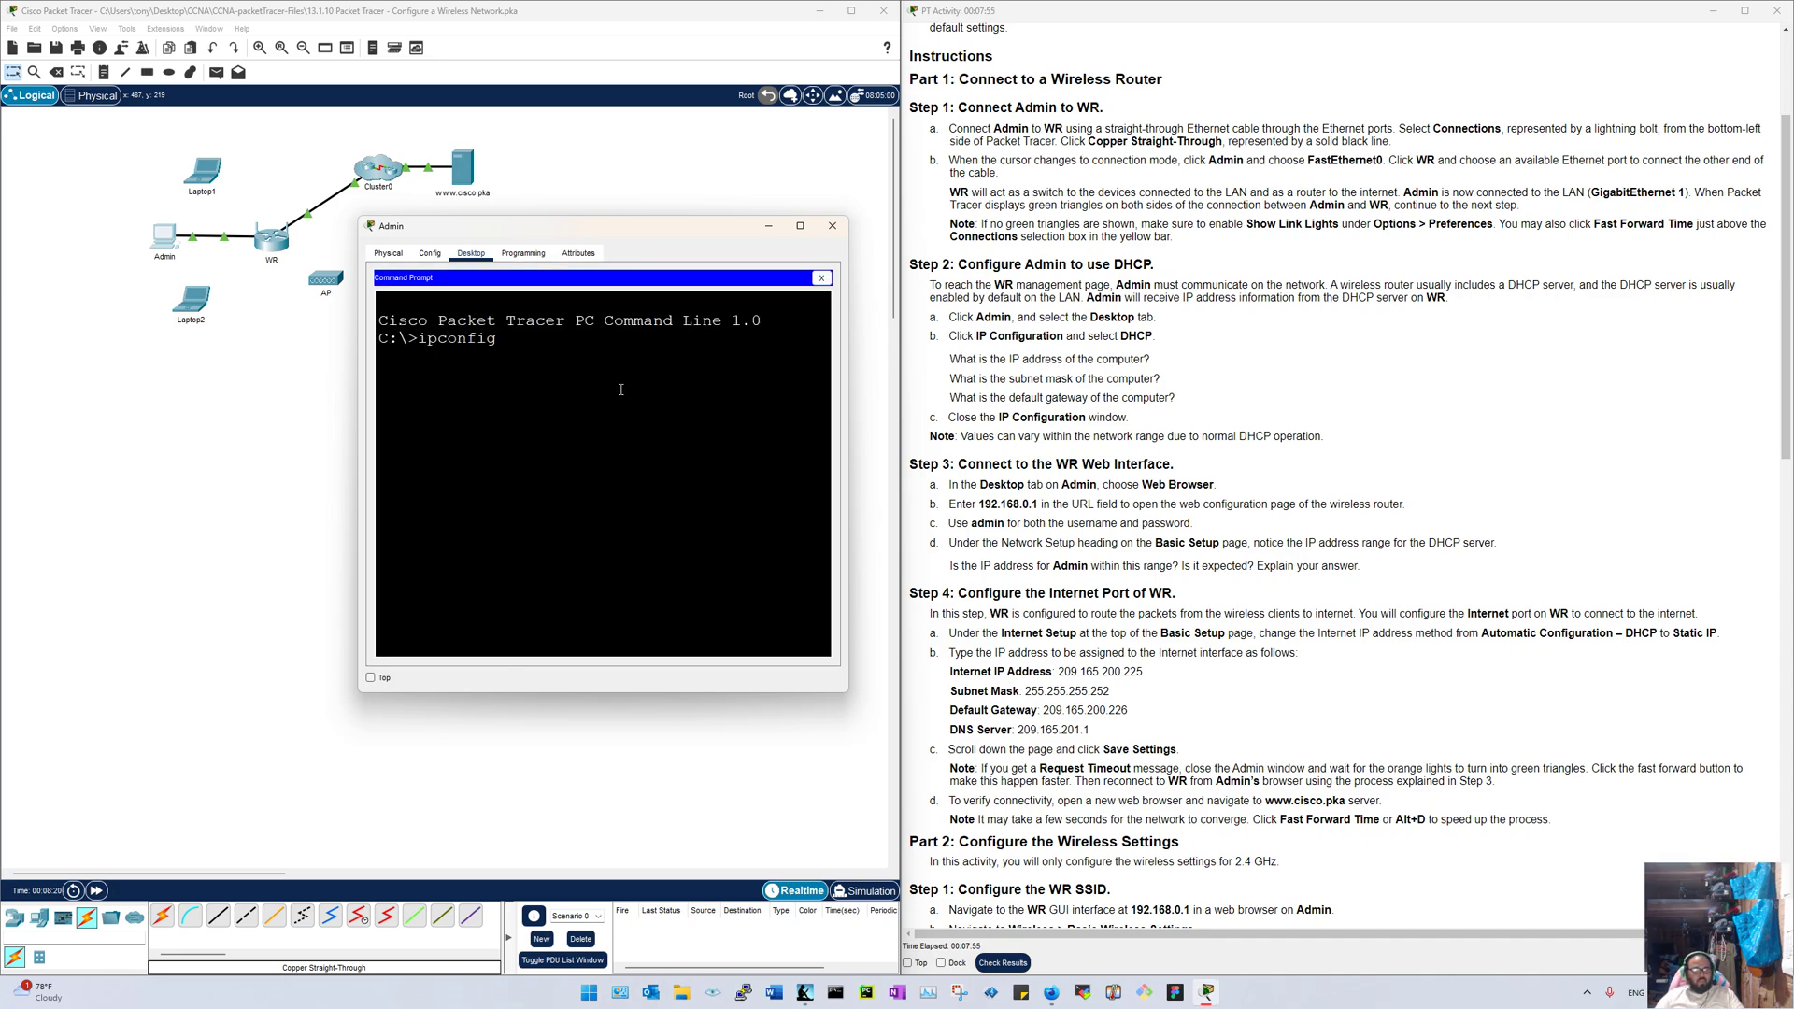
key("Return")
left_click_drag(848, 448, 1128, 449)
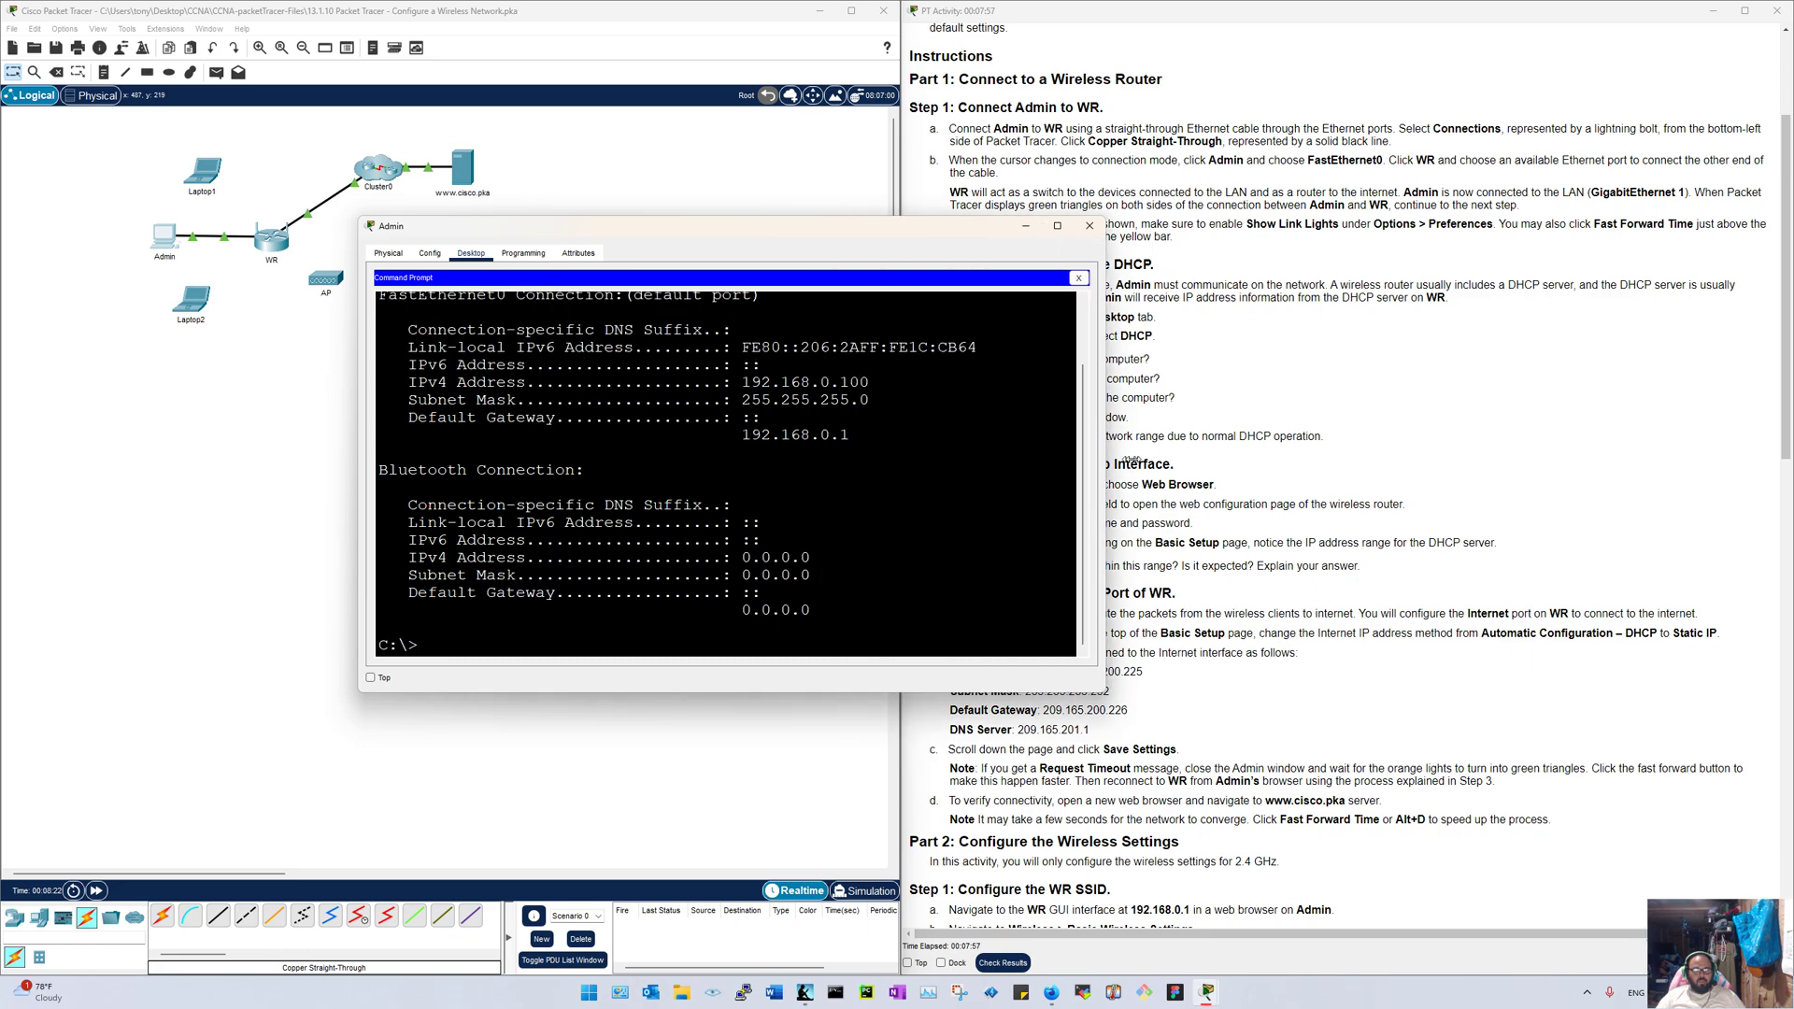
type("ping ")
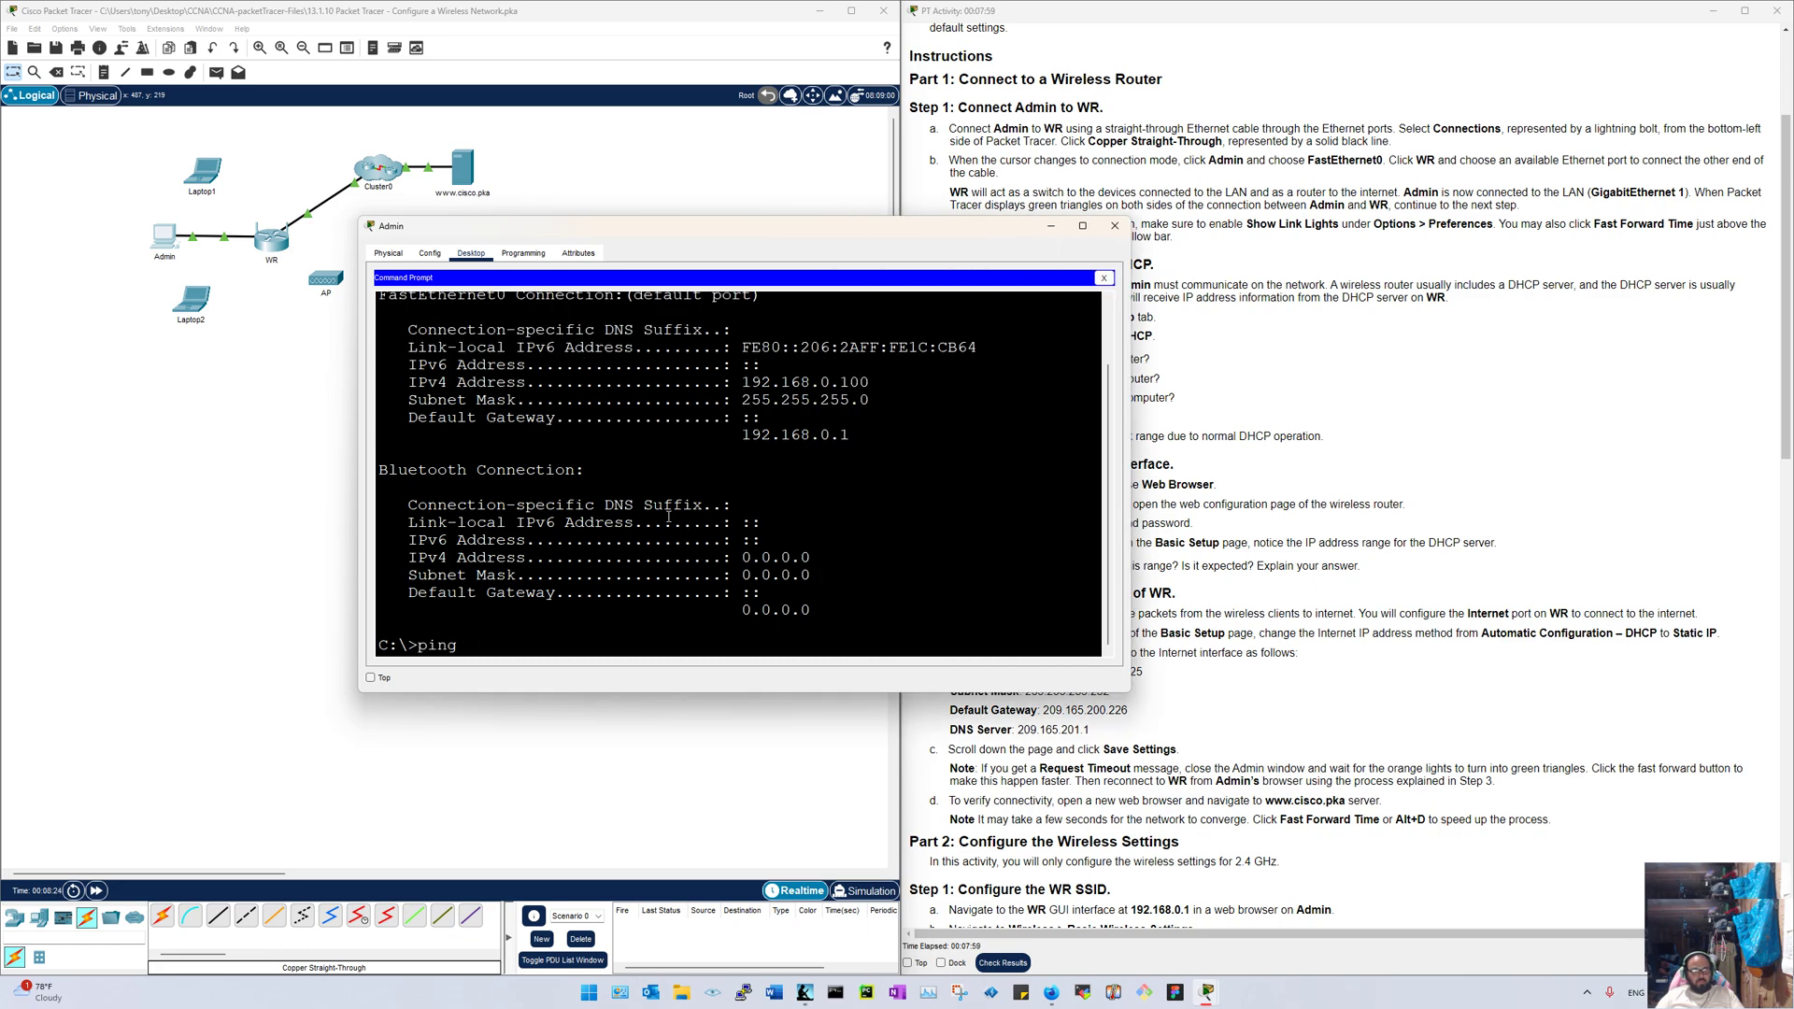
type("192.1")
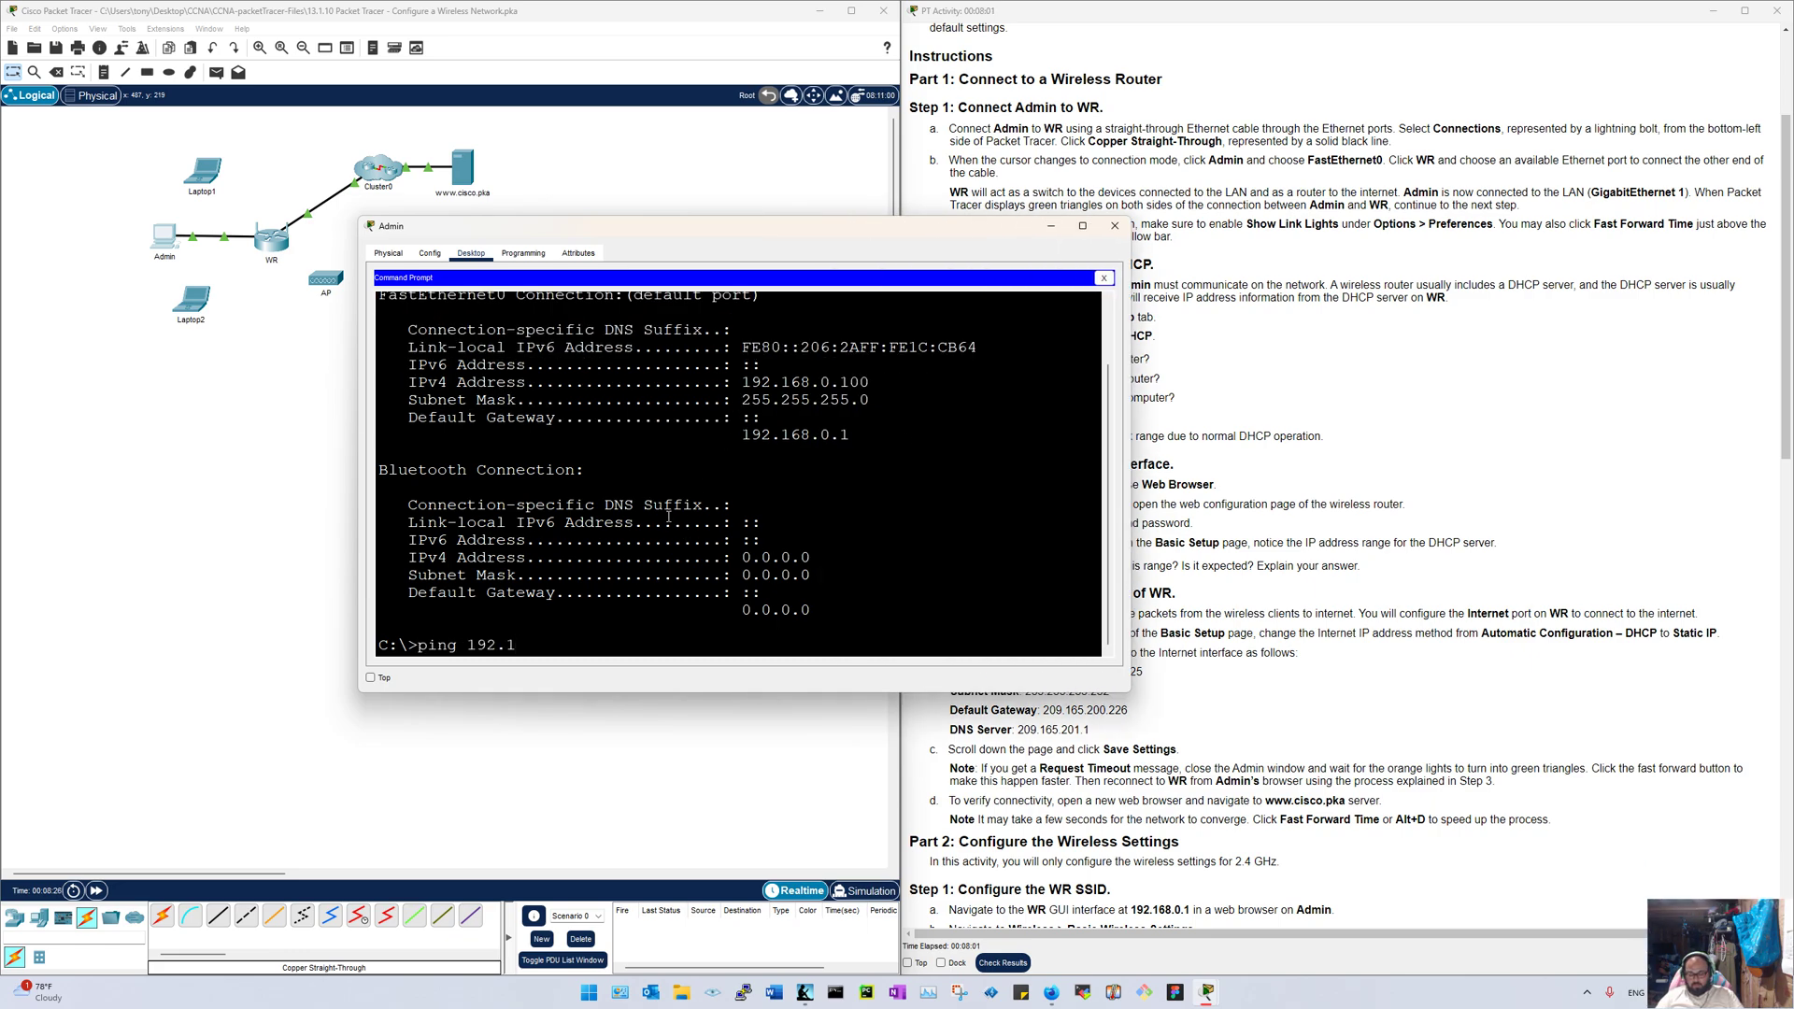
type("69.")
key("BackSpace")
key("BackSpace")
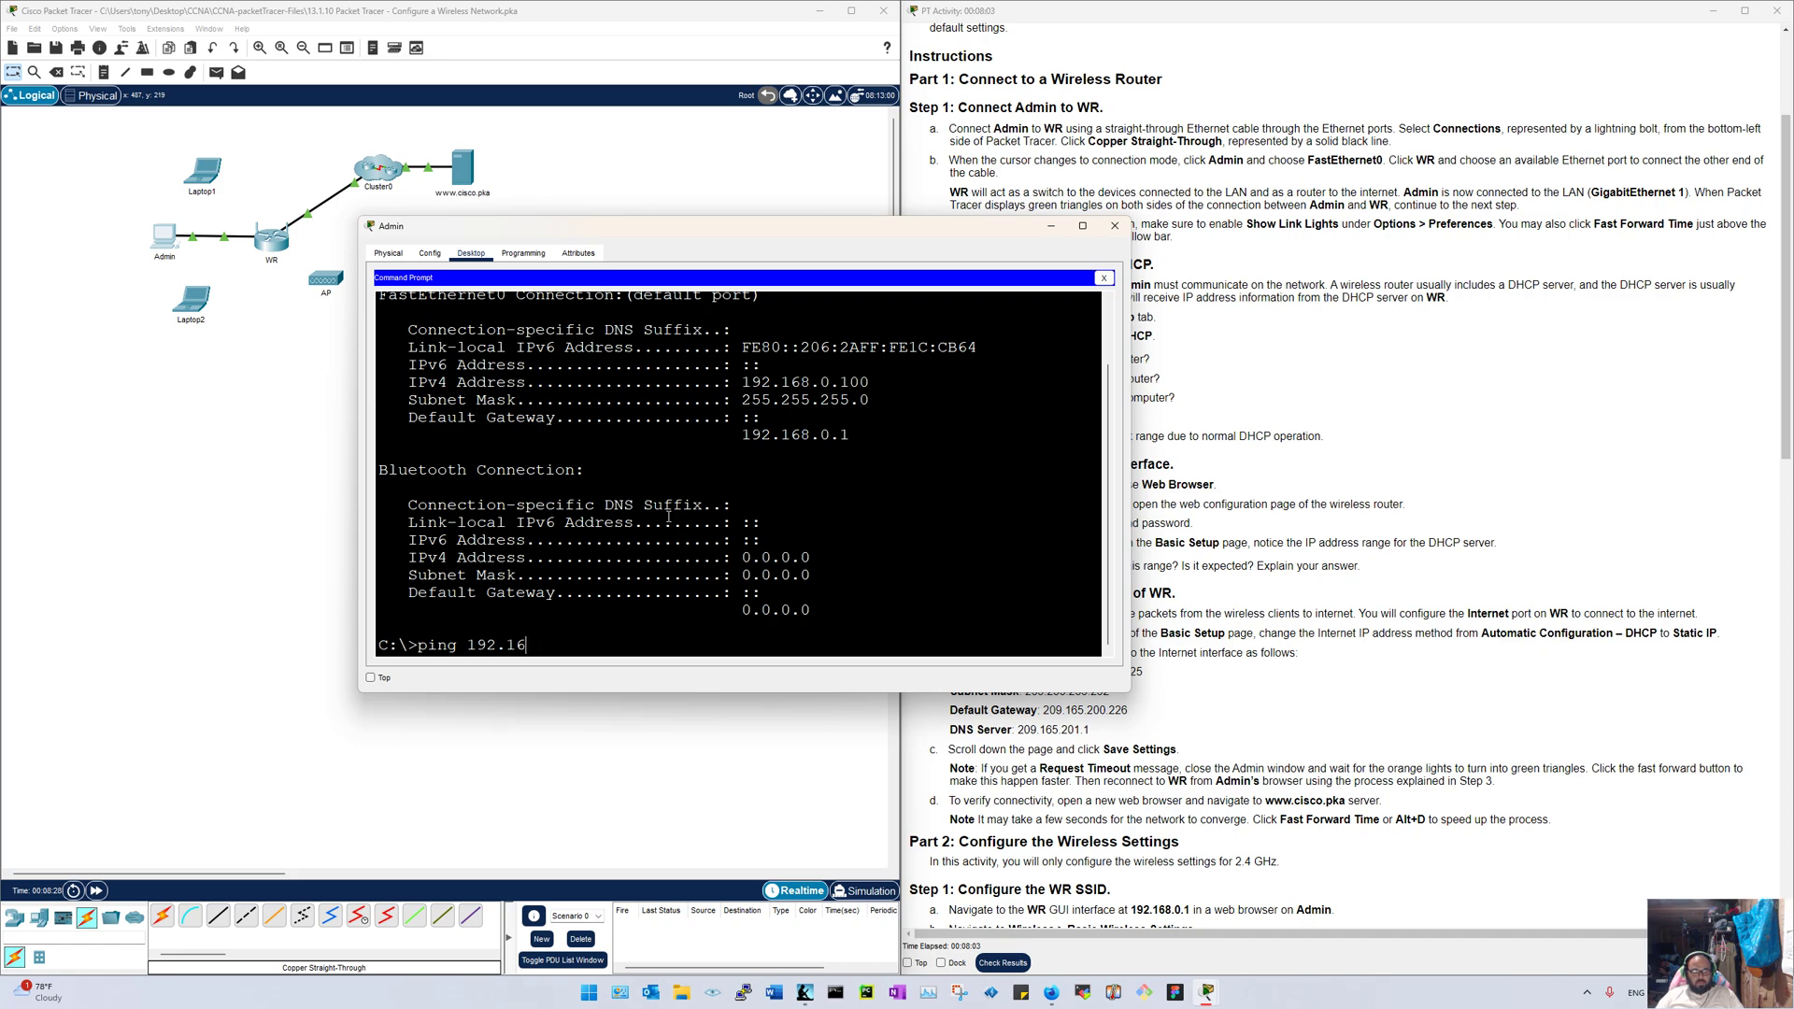
type("8.0.1")
key("Return")
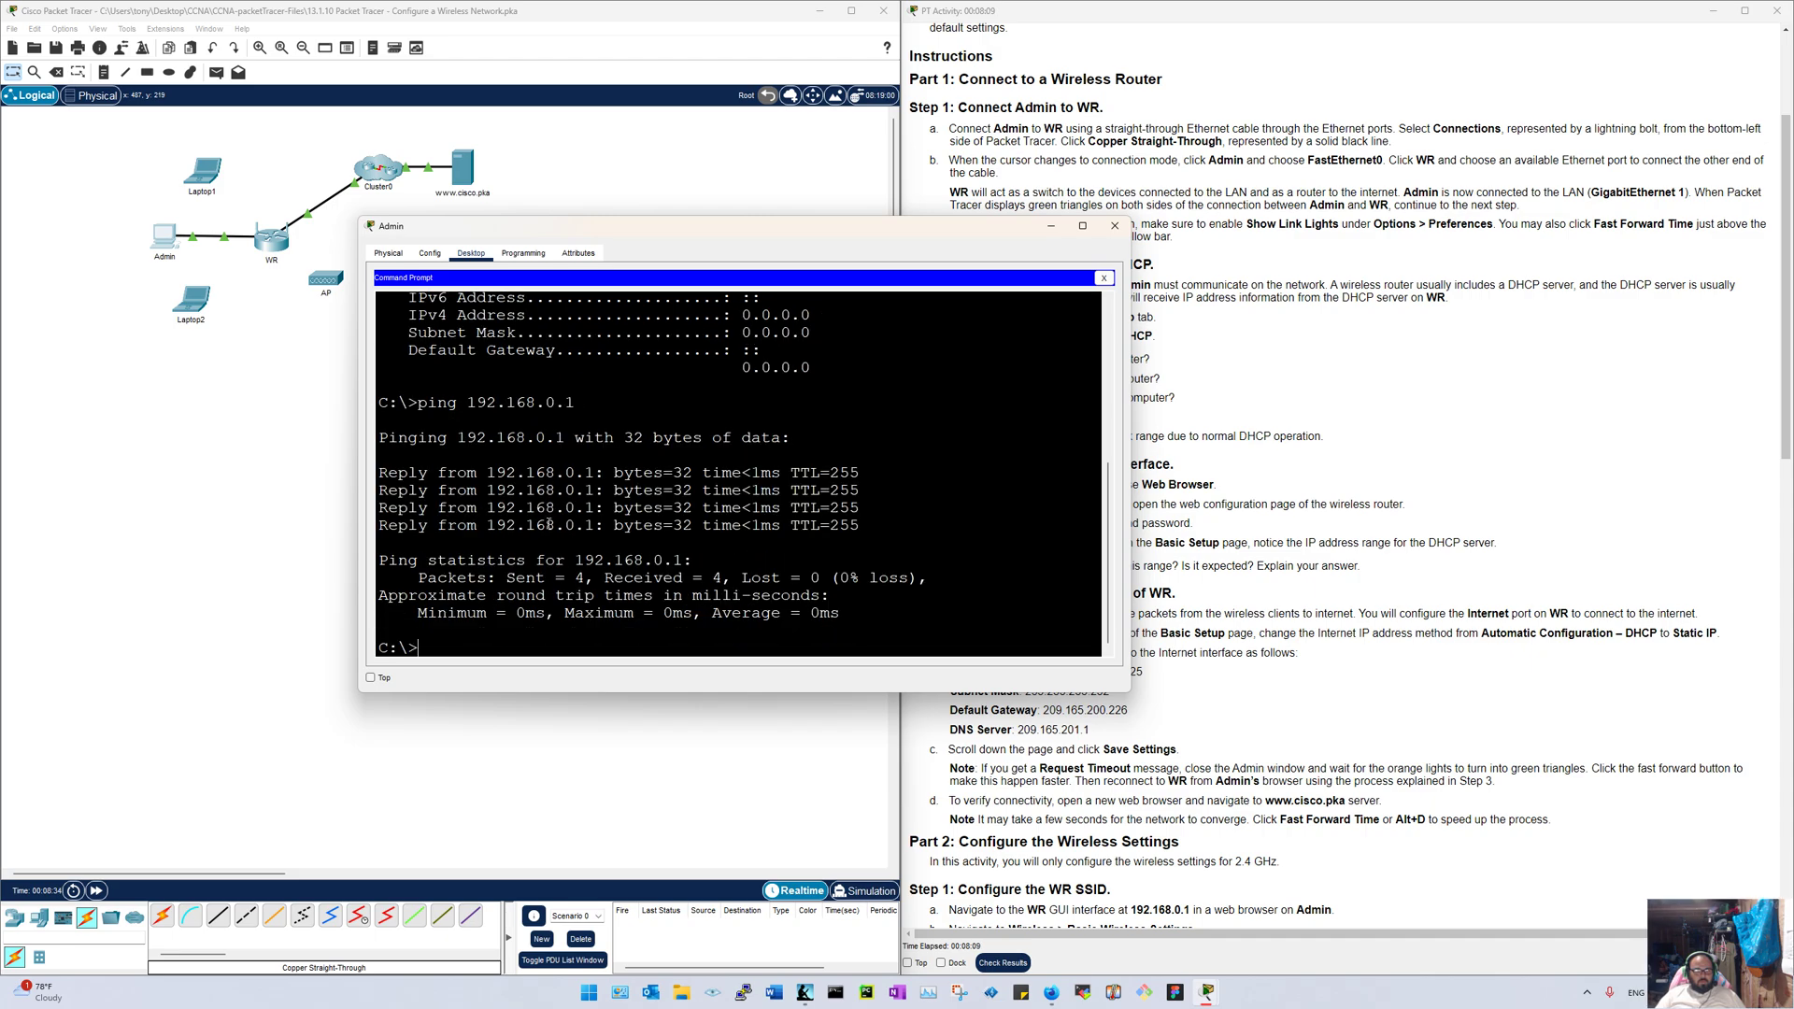
left_click_drag(933, 241, 664, 362)
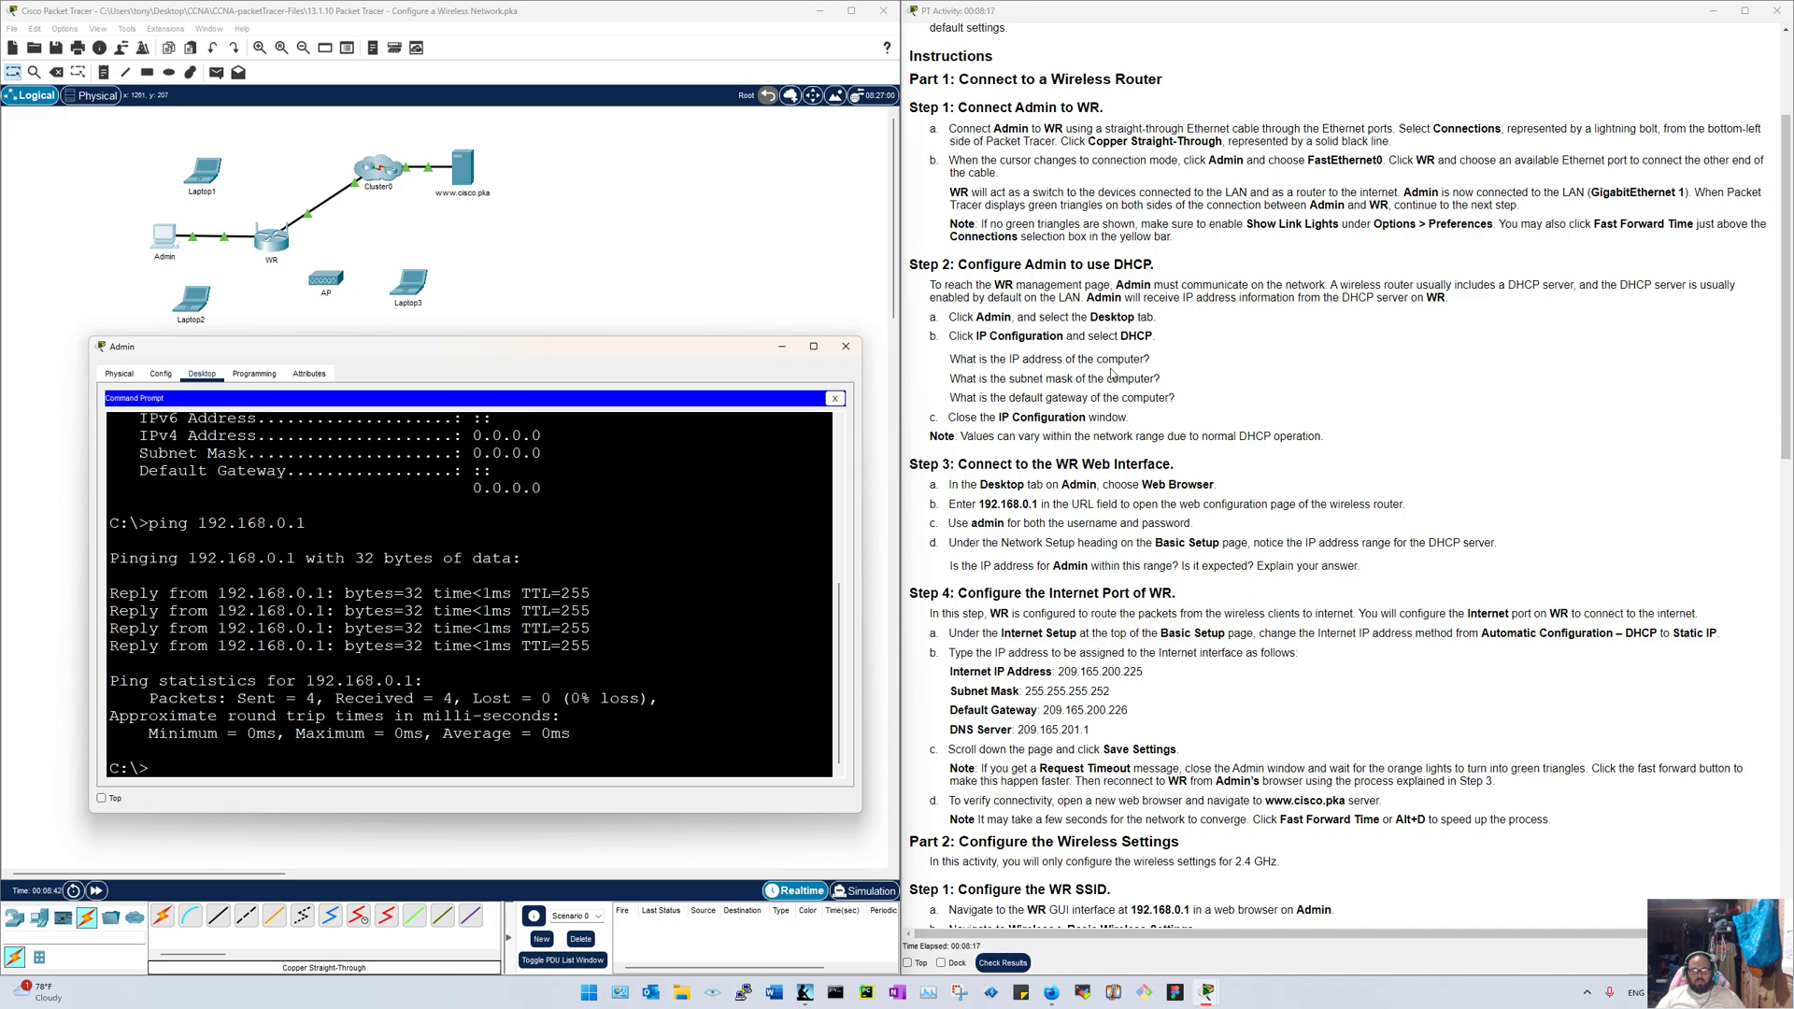
Step: Highlight Admin's IPv4 address, mask 255.255.255.0 and gateway 192.168.0.1, then close both windows
scroll(468, 513, "up", 5)
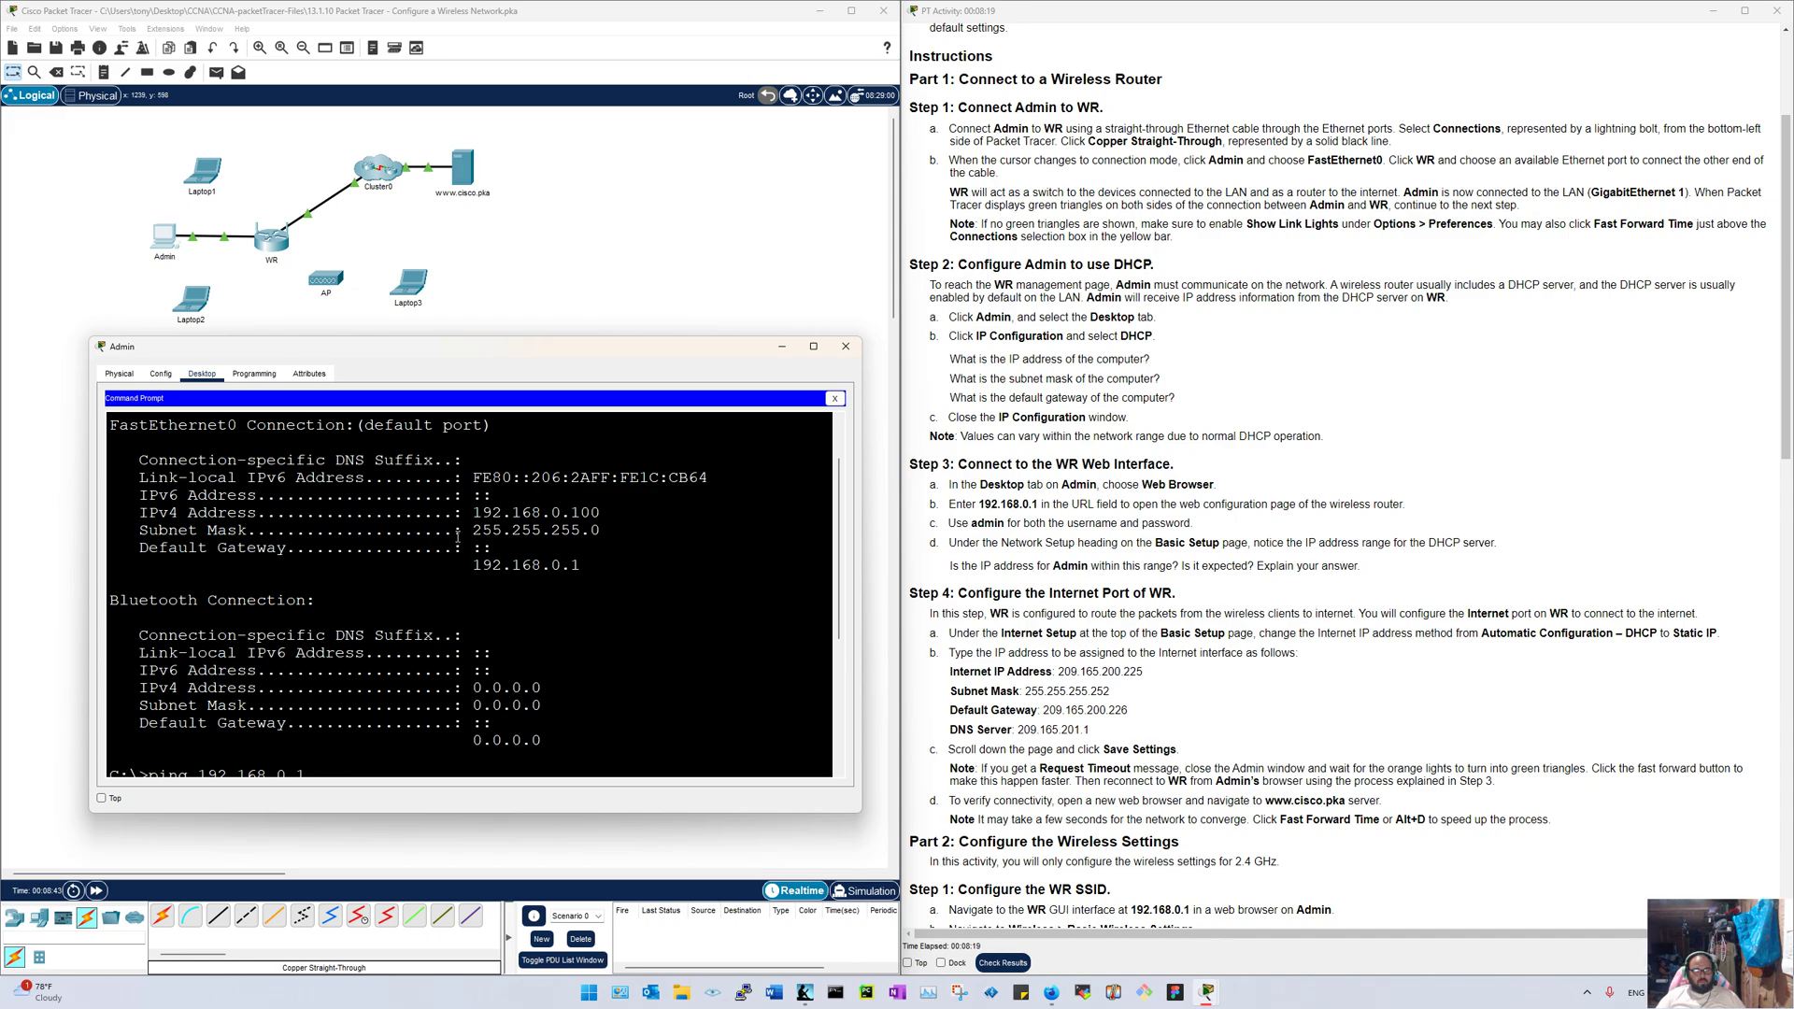
left_click_drag(470, 513, 612, 531)
left_click(606, 513)
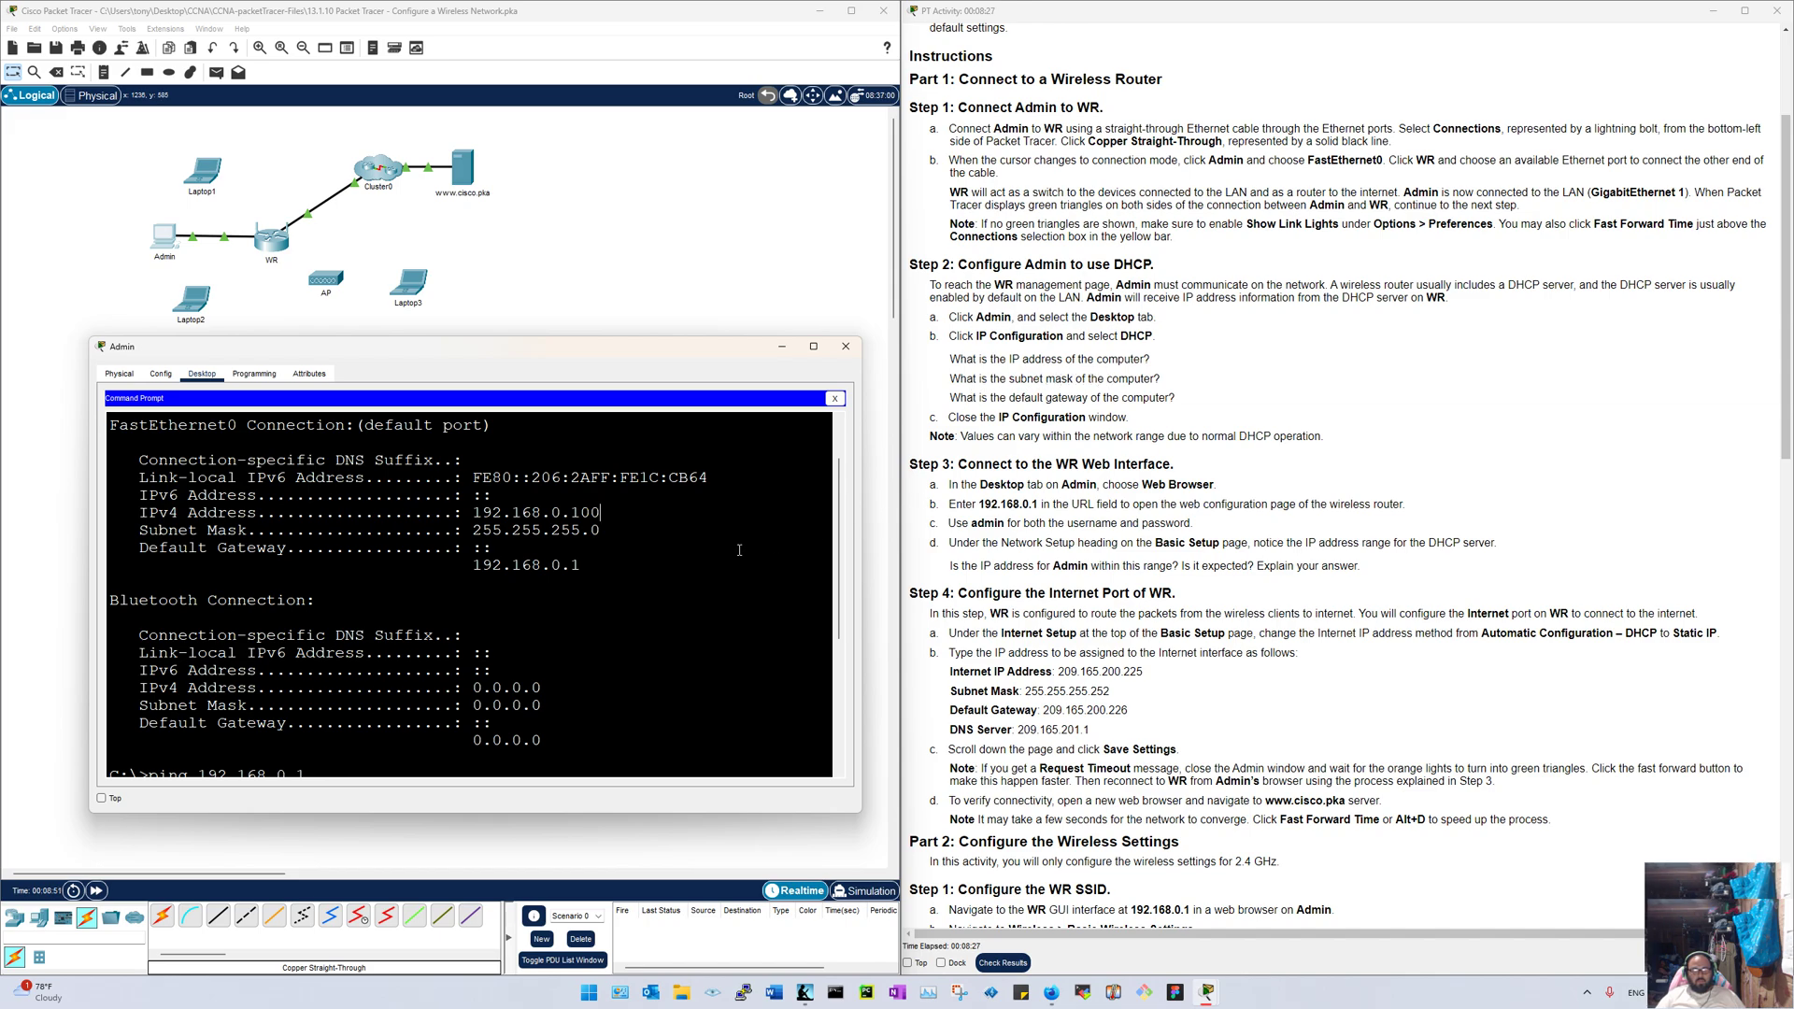
left_click_drag(600, 530, 432, 535)
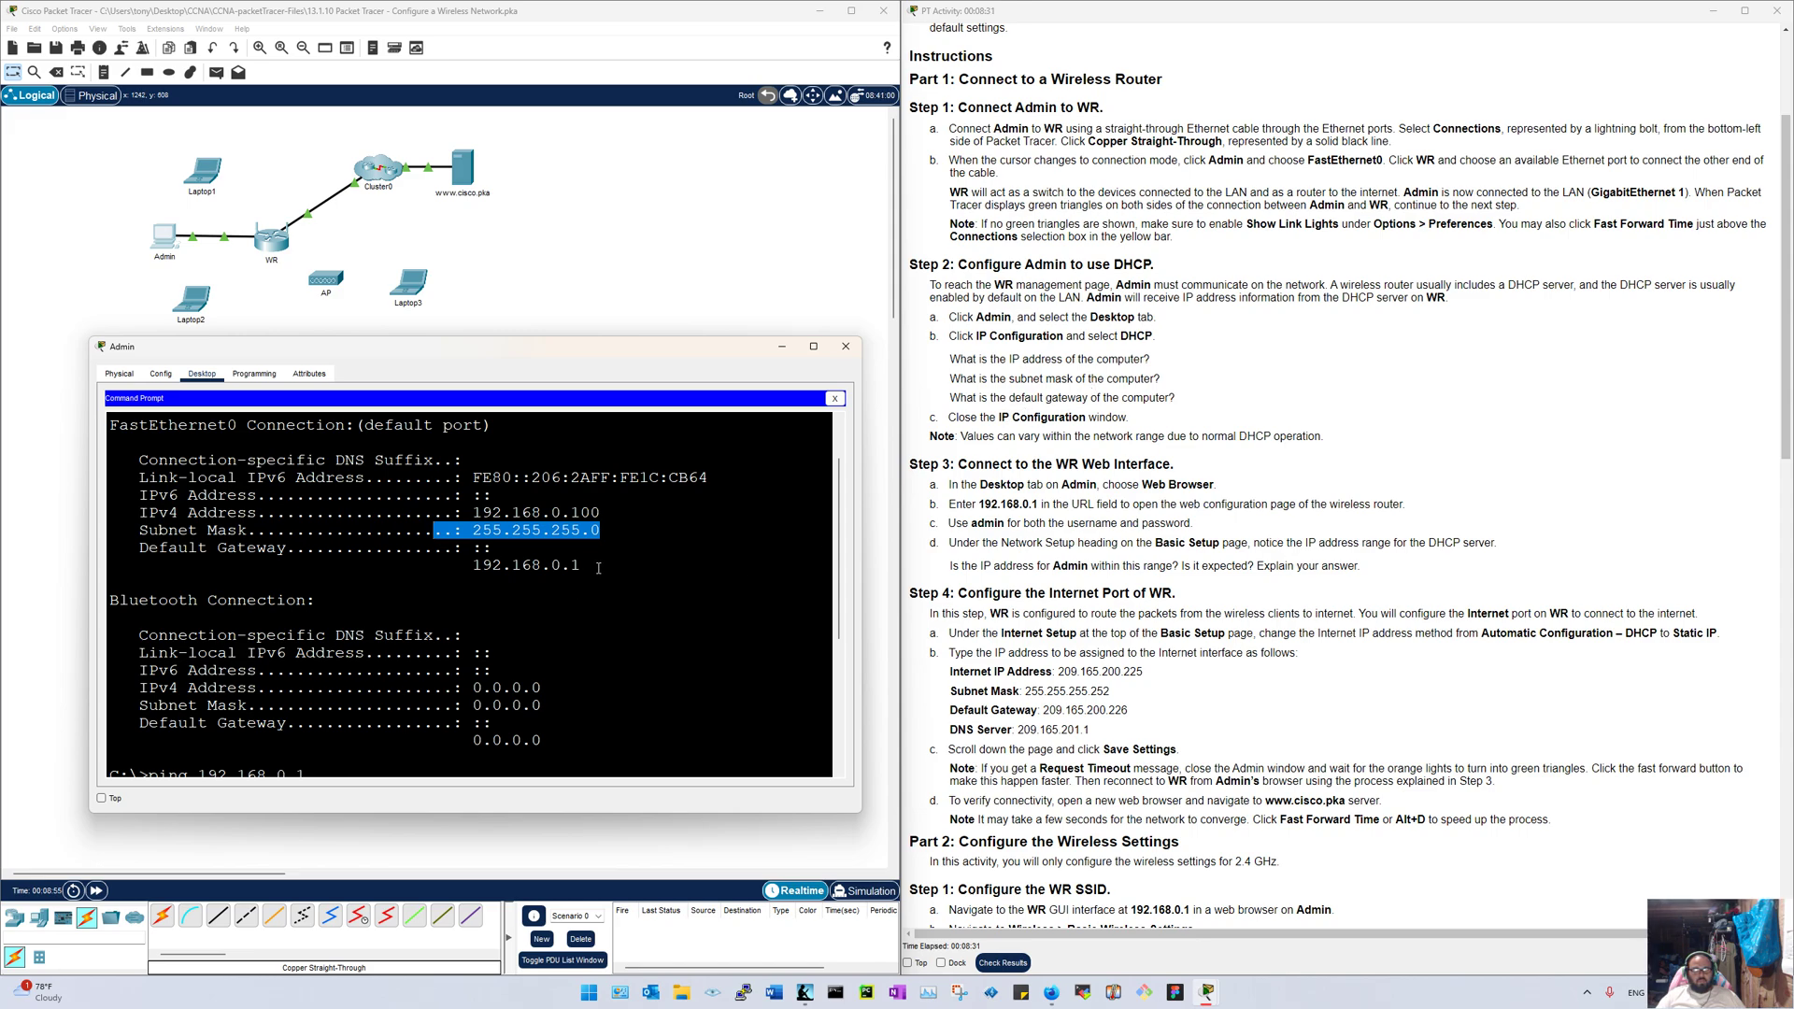
left_click_drag(590, 568, 441, 573)
left_click(476, 572)
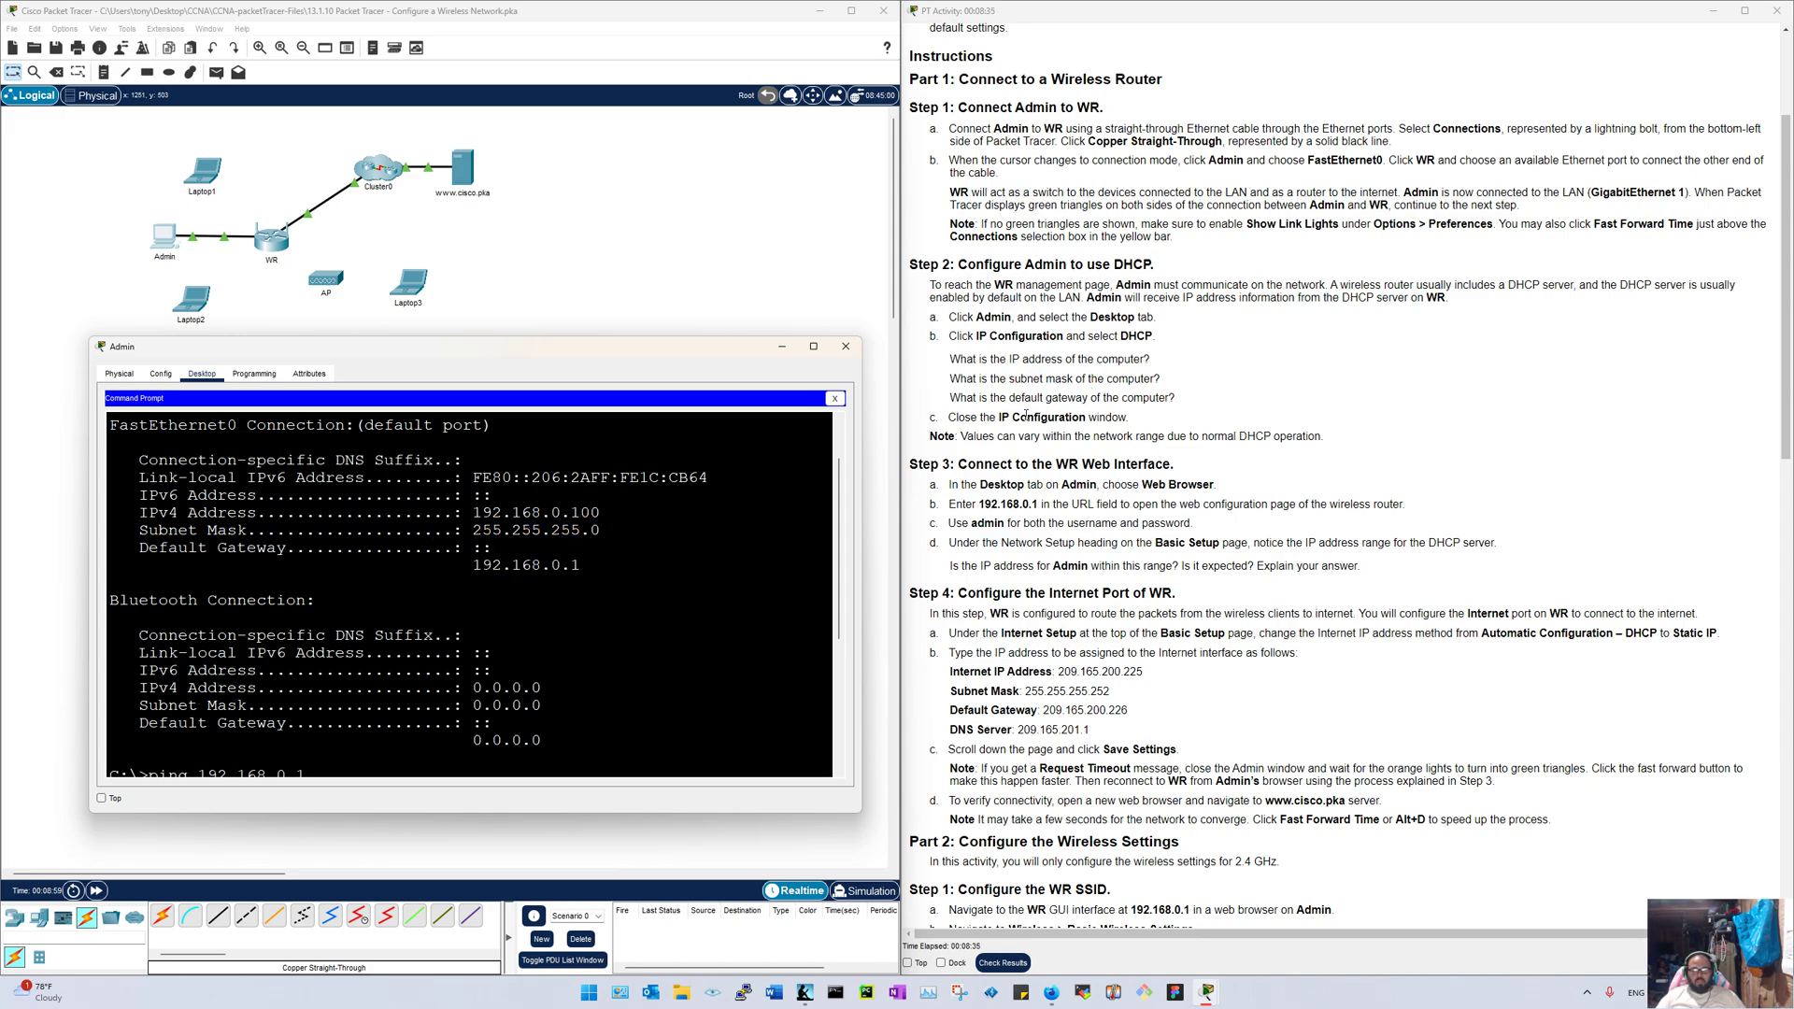
left_click(835, 398)
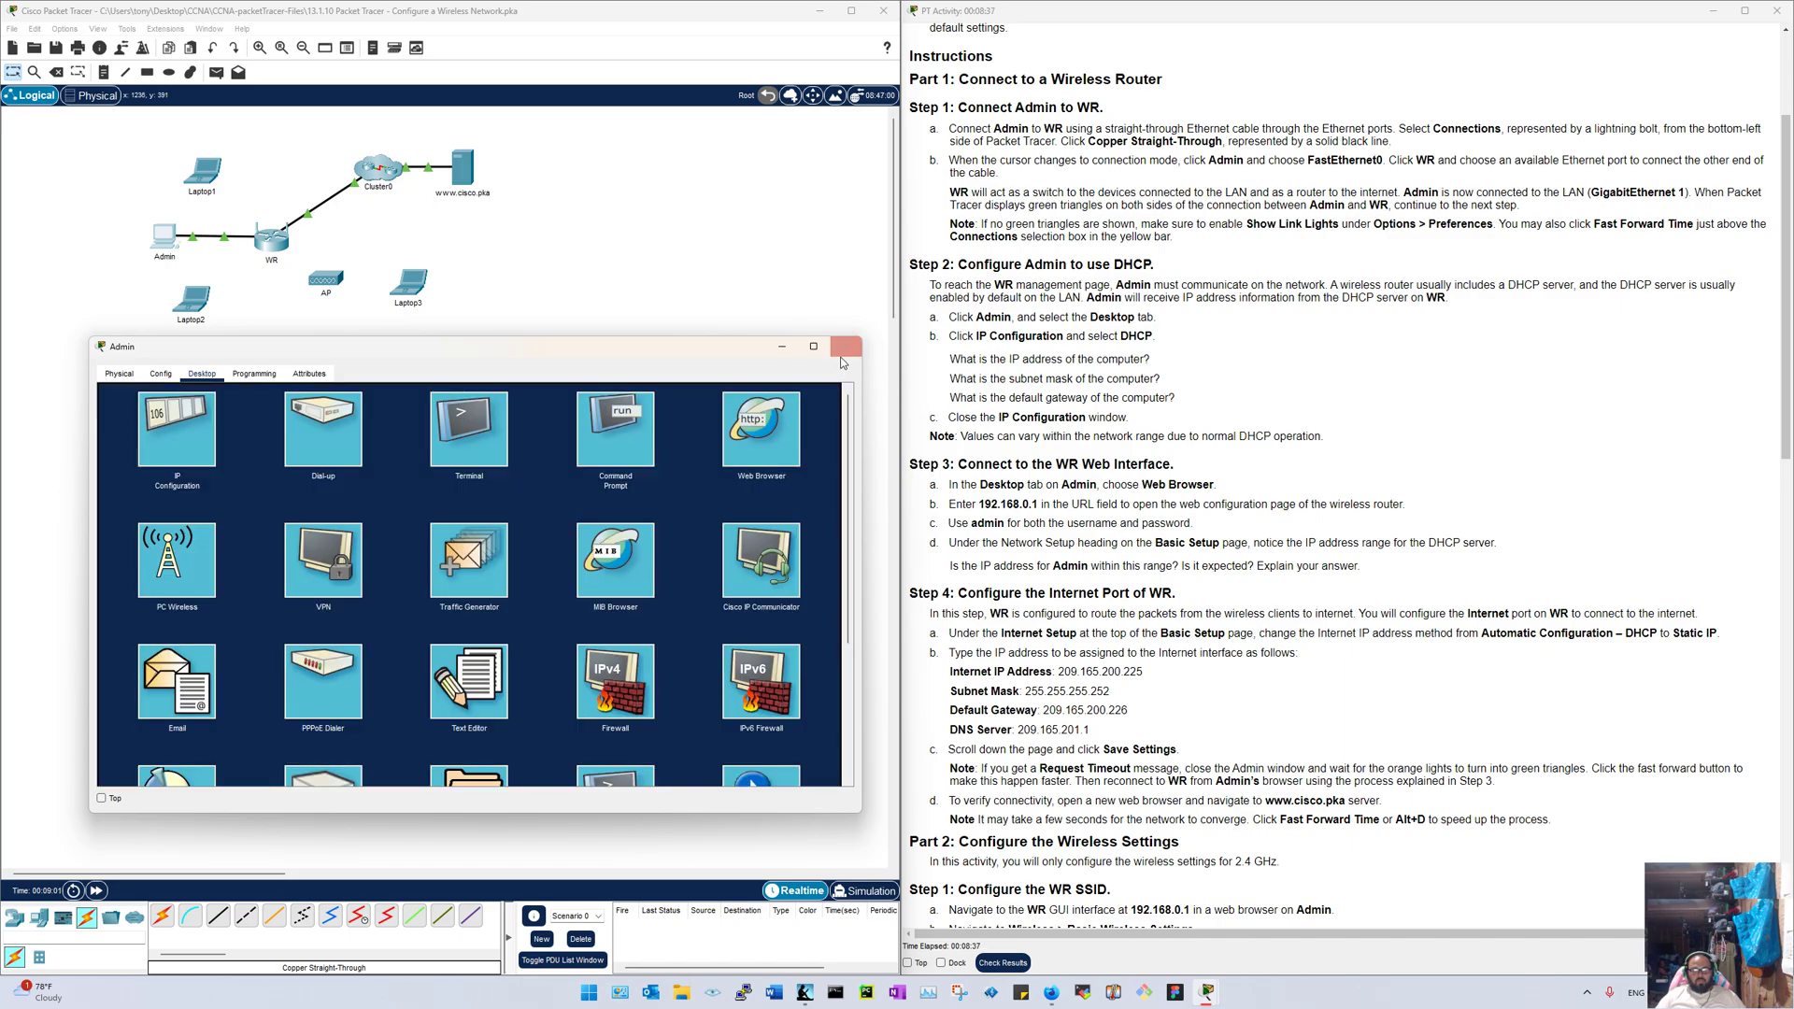
left_click(843, 349)
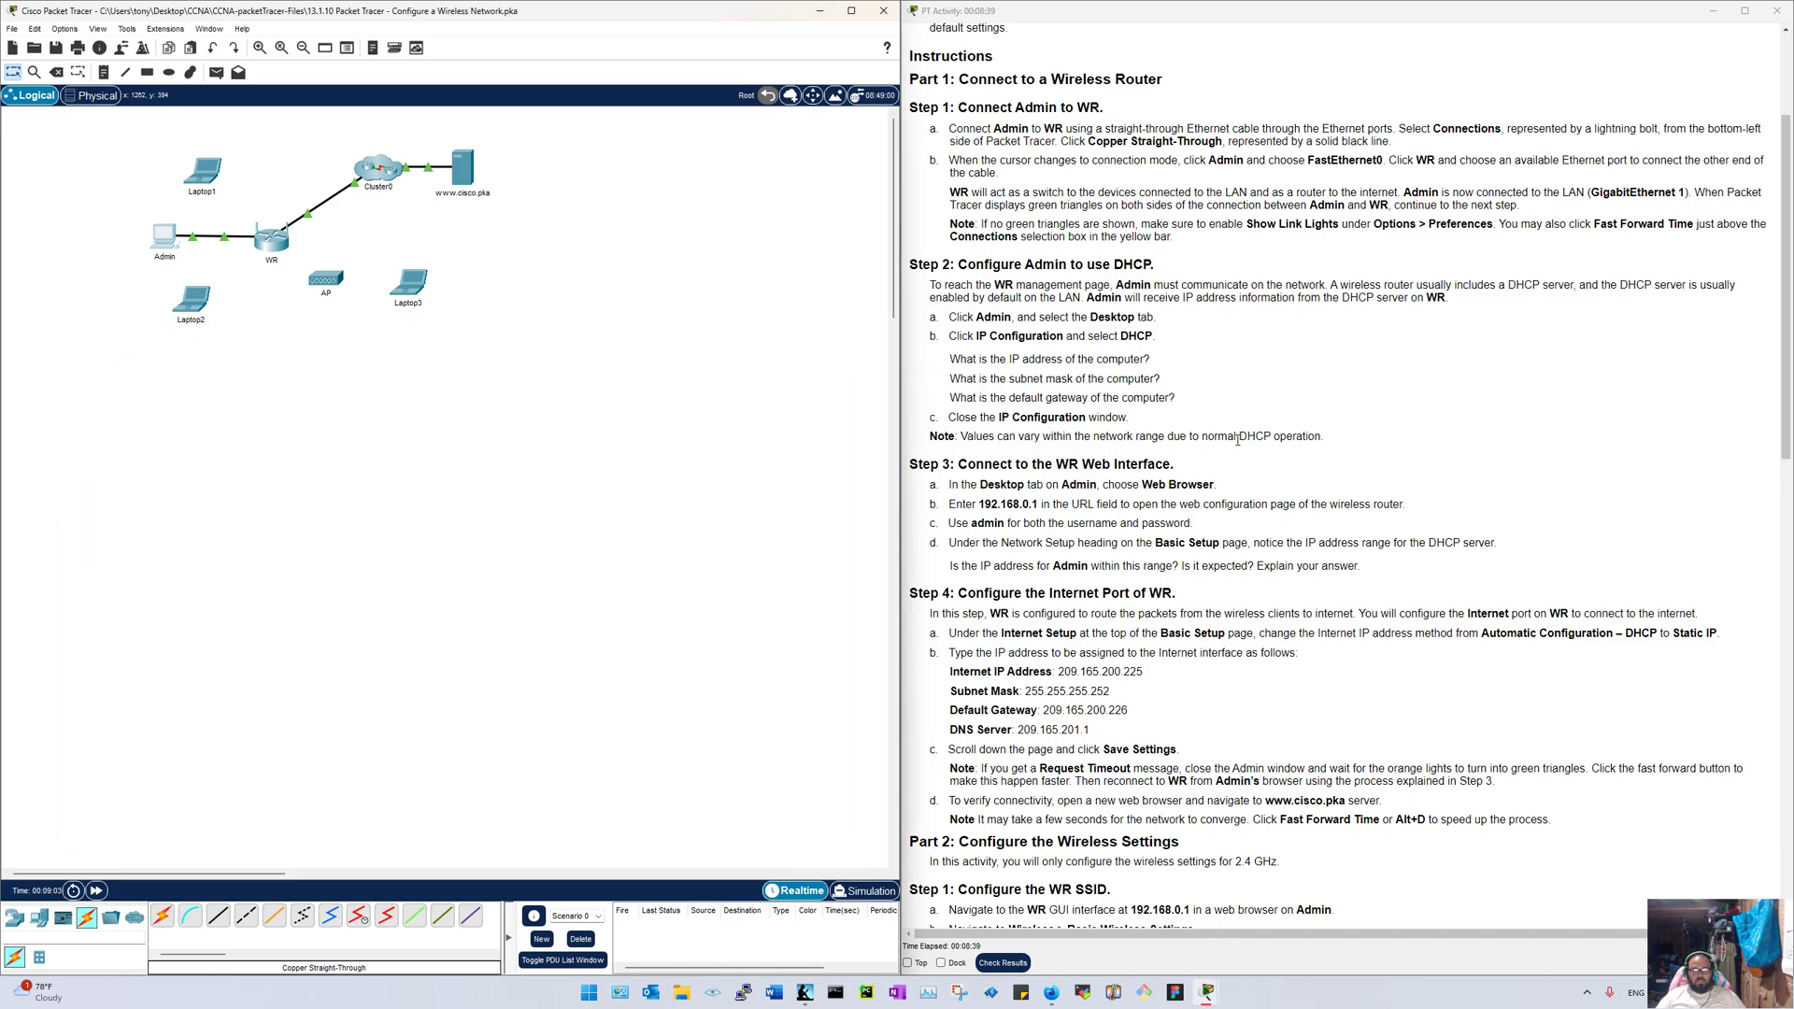
Step: Browse to 192.168.0.1 in Admin's web browser to reach WR's login prompt
scroll(1238, 446, "down", 3)
scroll(1238, 446, "down", 3)
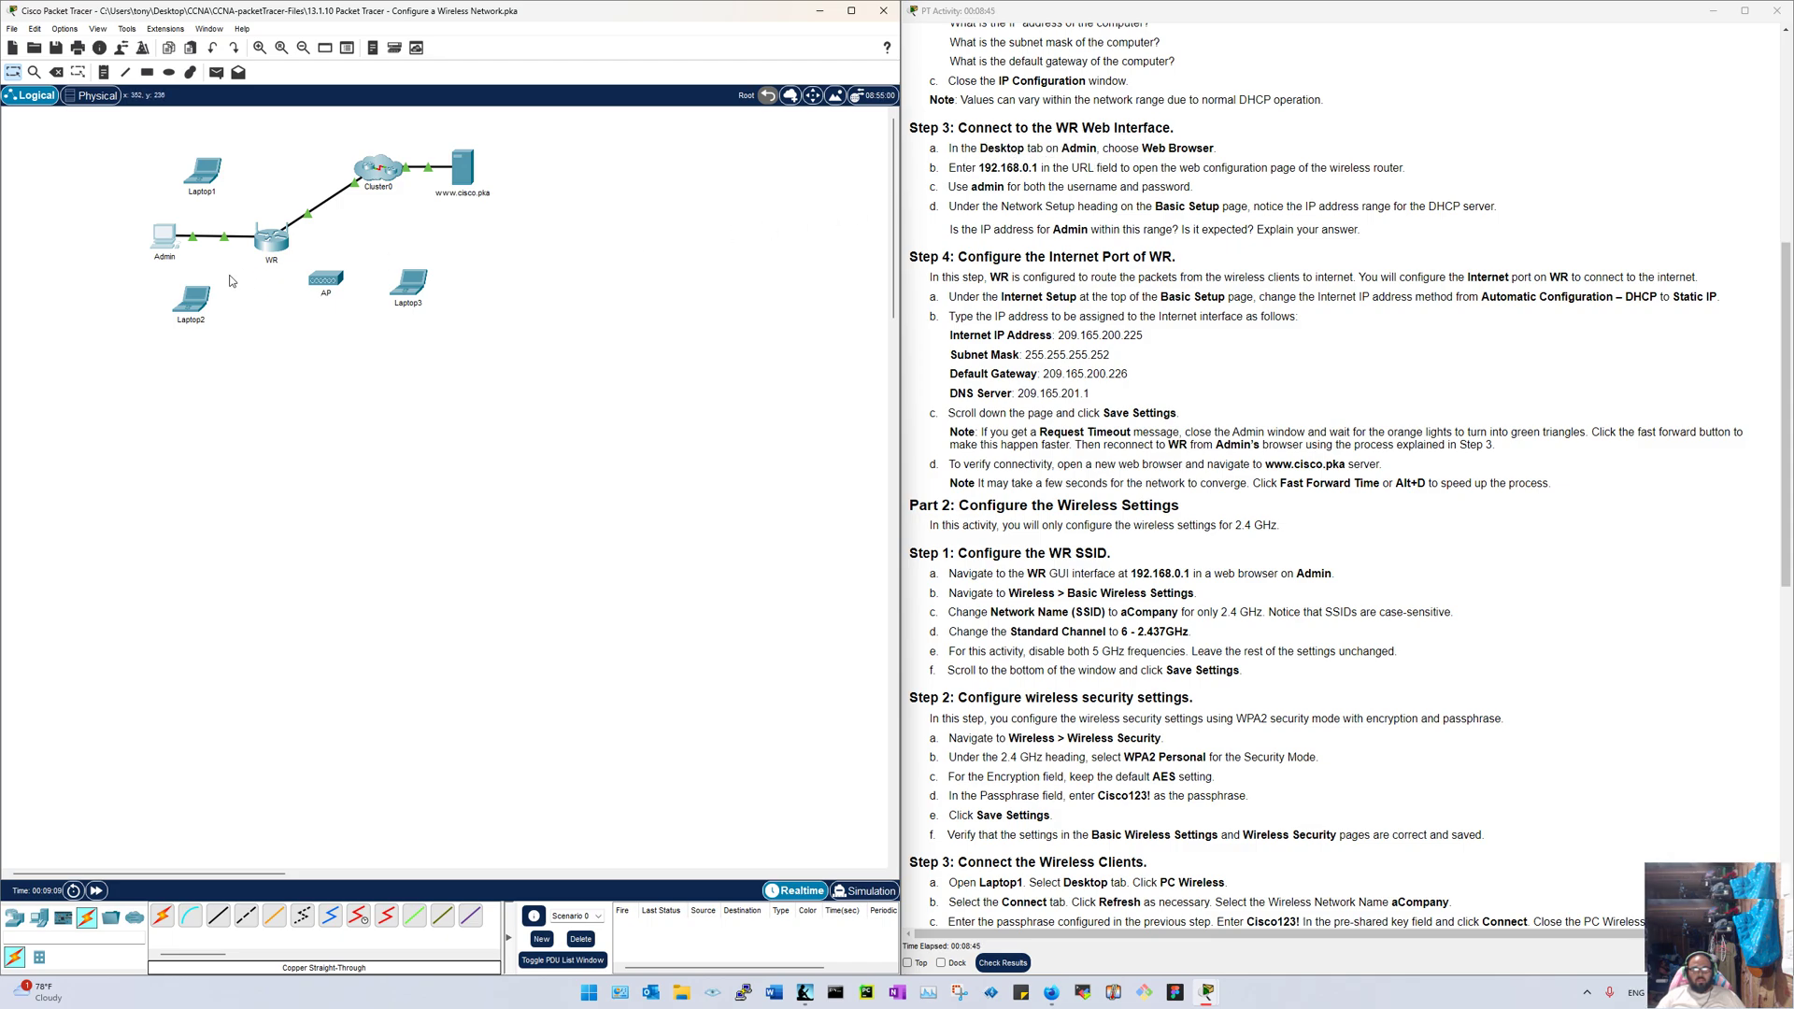
left_click(165, 237)
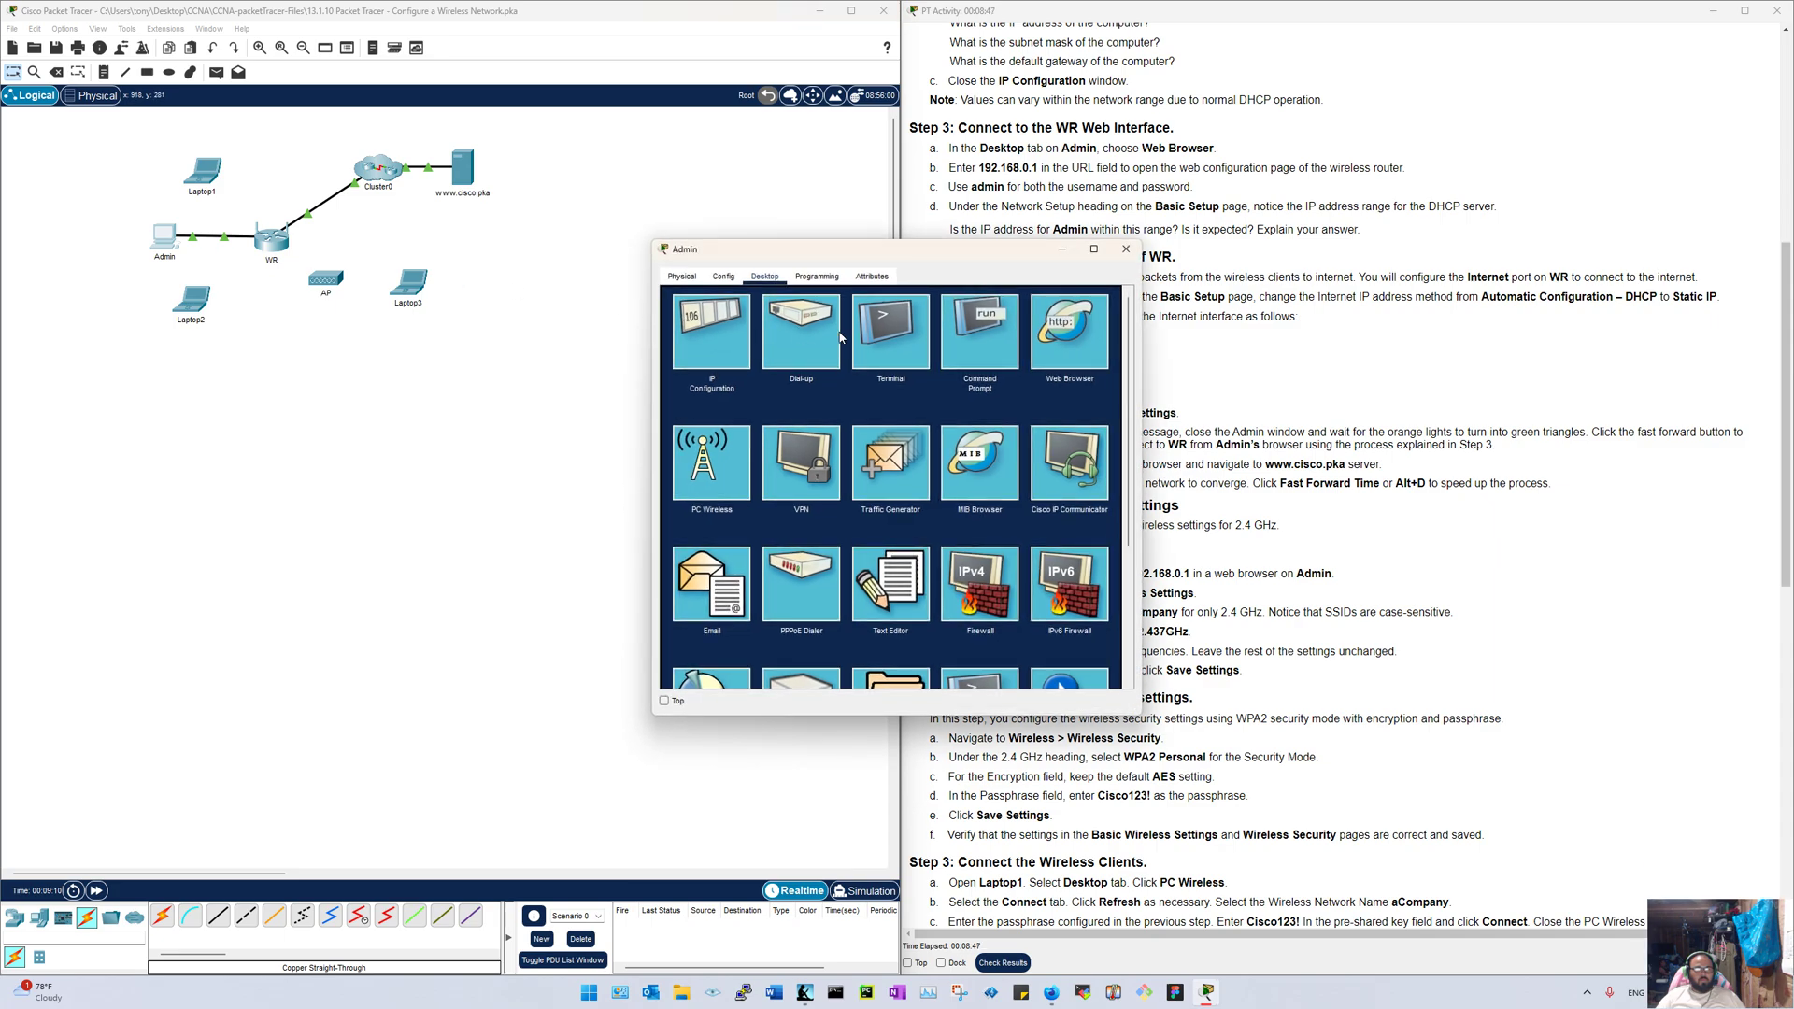
left_click(1069, 332)
left_click_drag(887, 251, 492, 211)
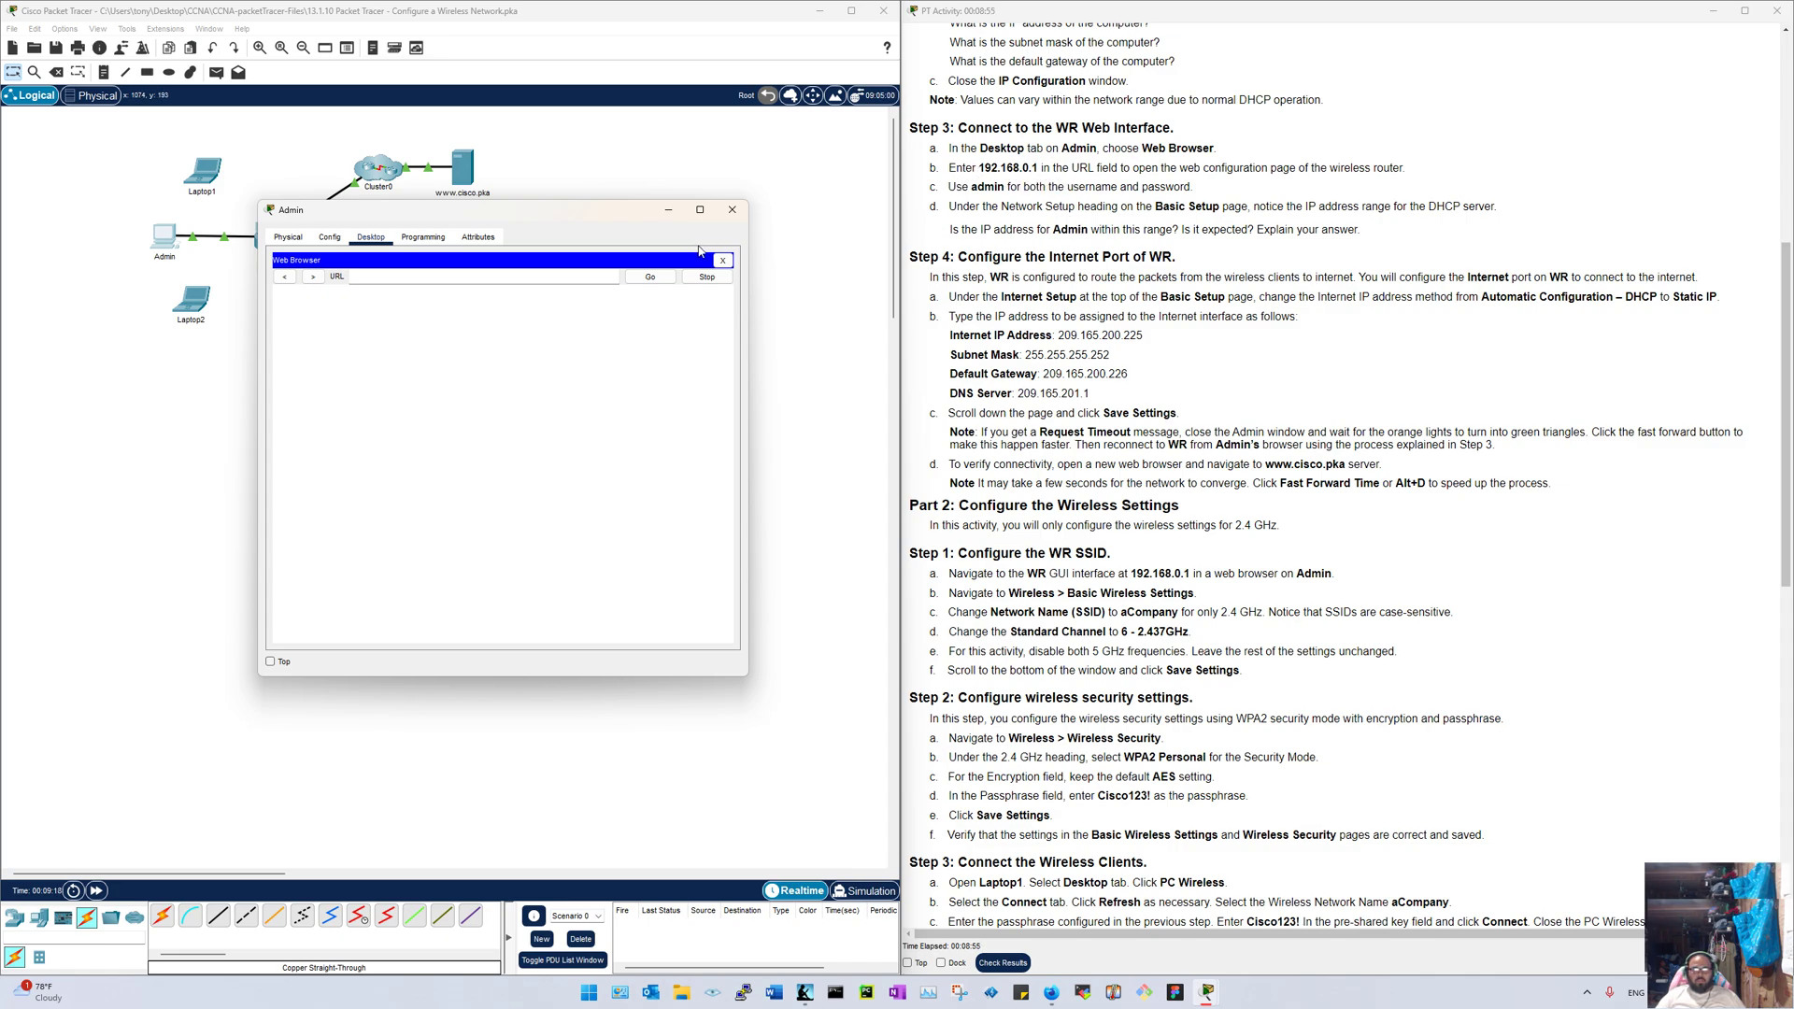
left_click(548, 276)
type("192.168.0.1")
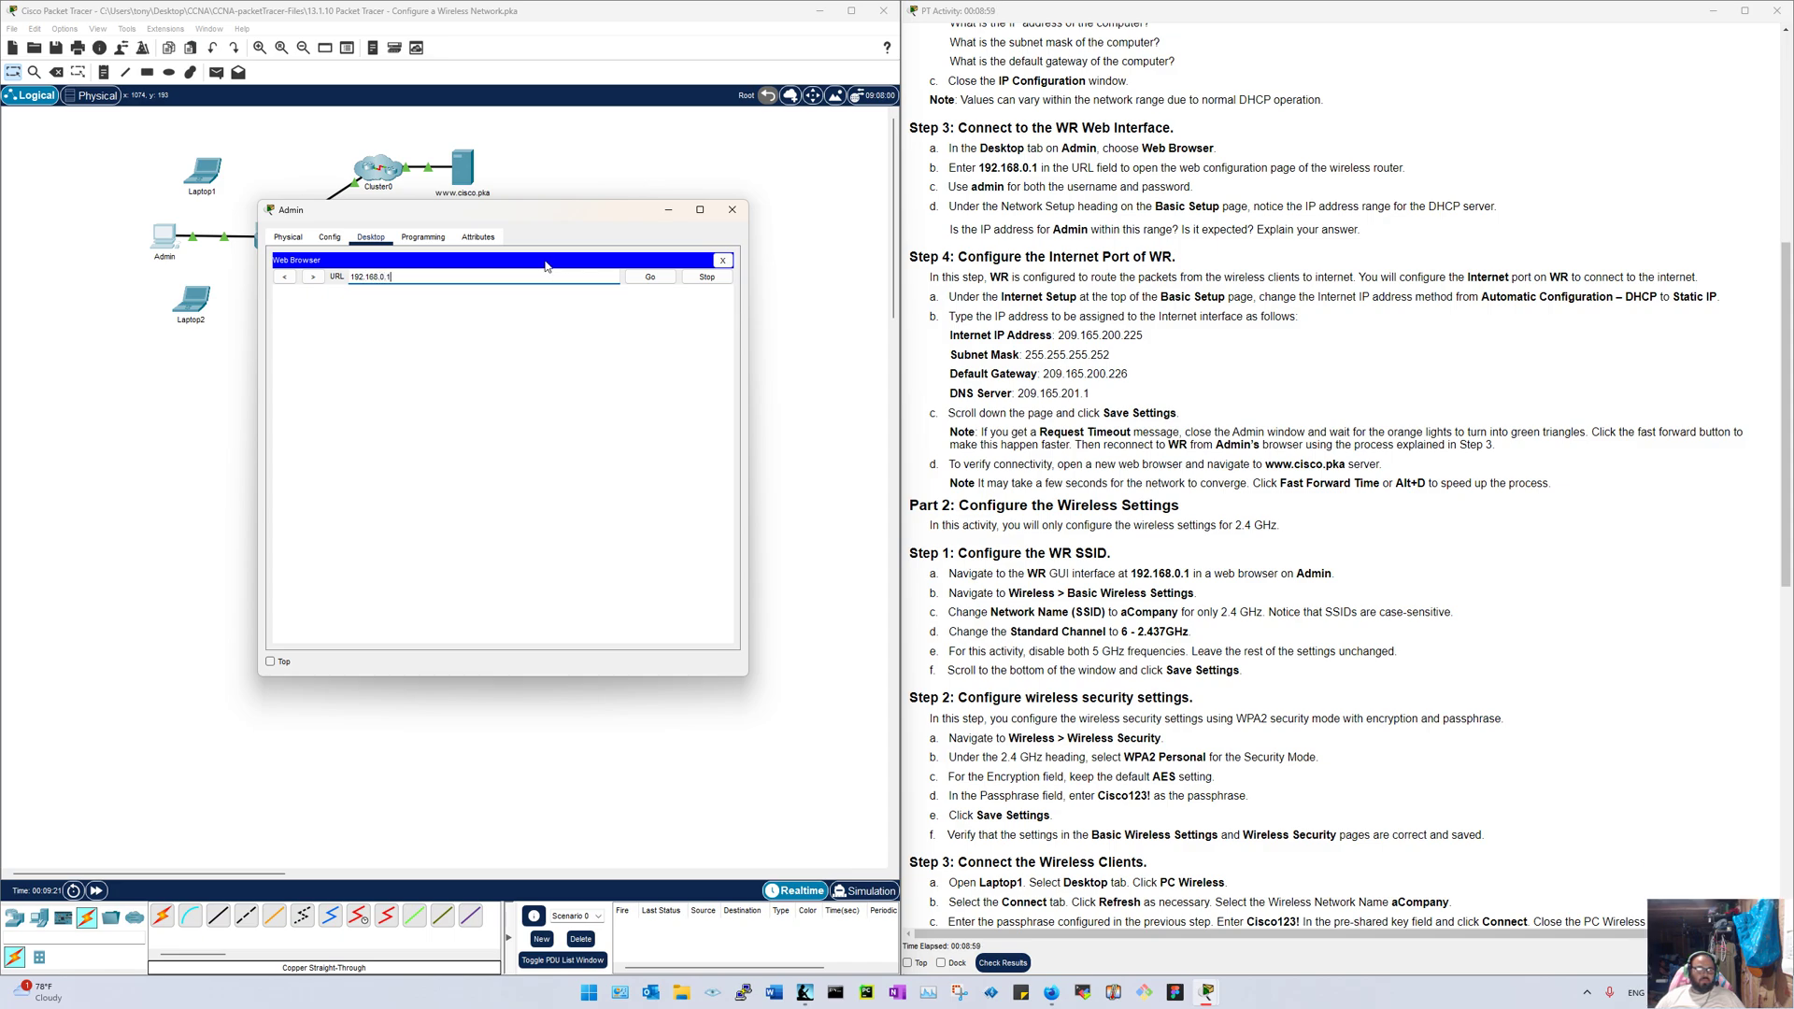
key("Return")
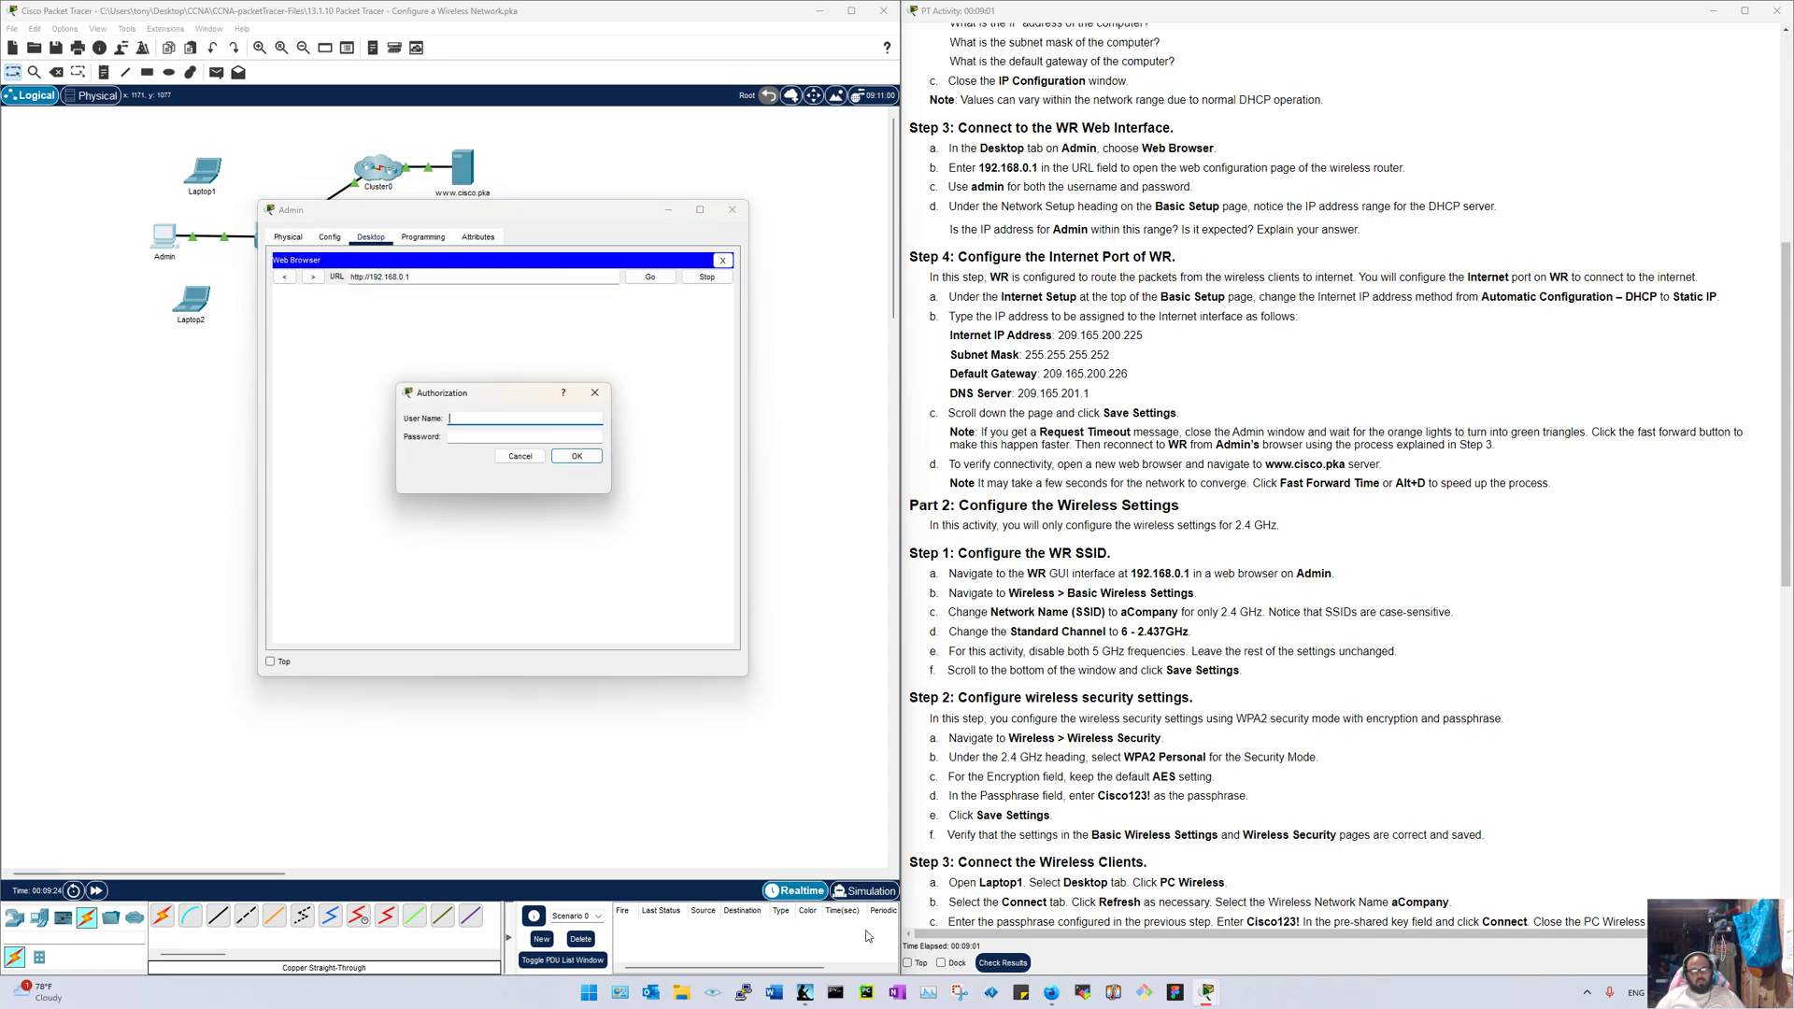
Step: Open a private Firefox window and visit dishy.starlink.com over plain HTTP
right_click(1050, 995)
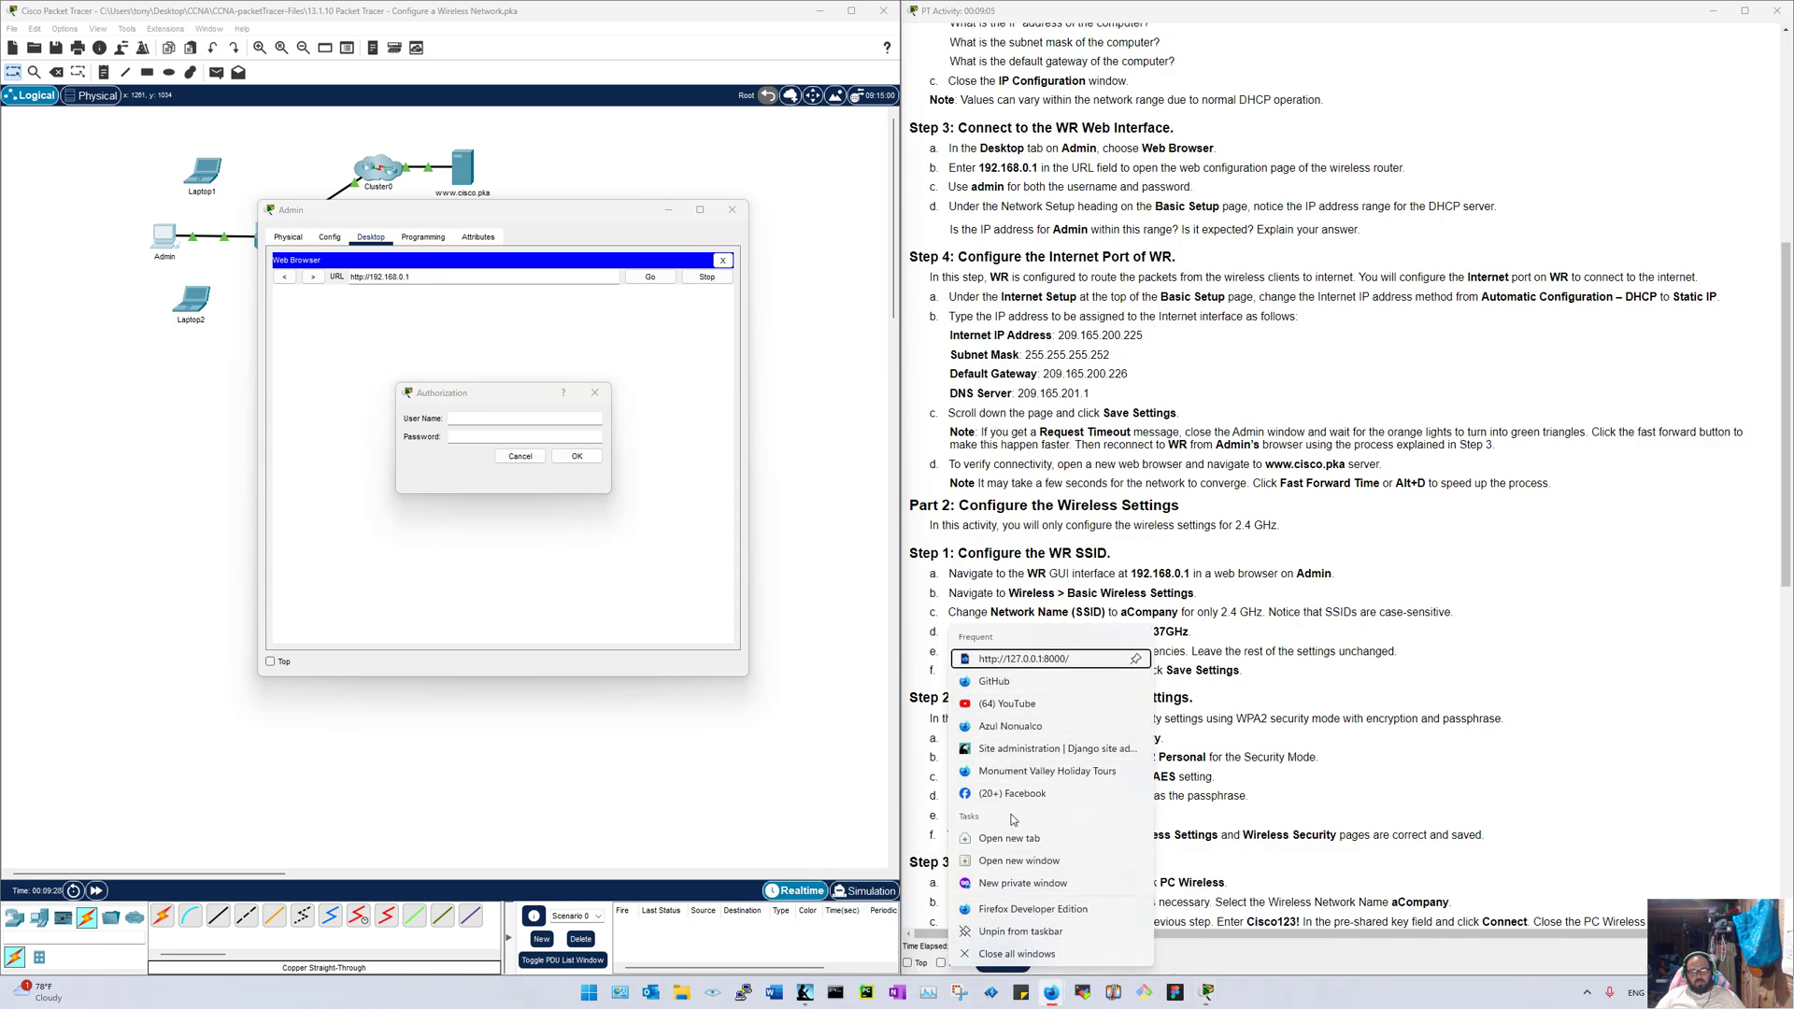
left_click(775, 538)
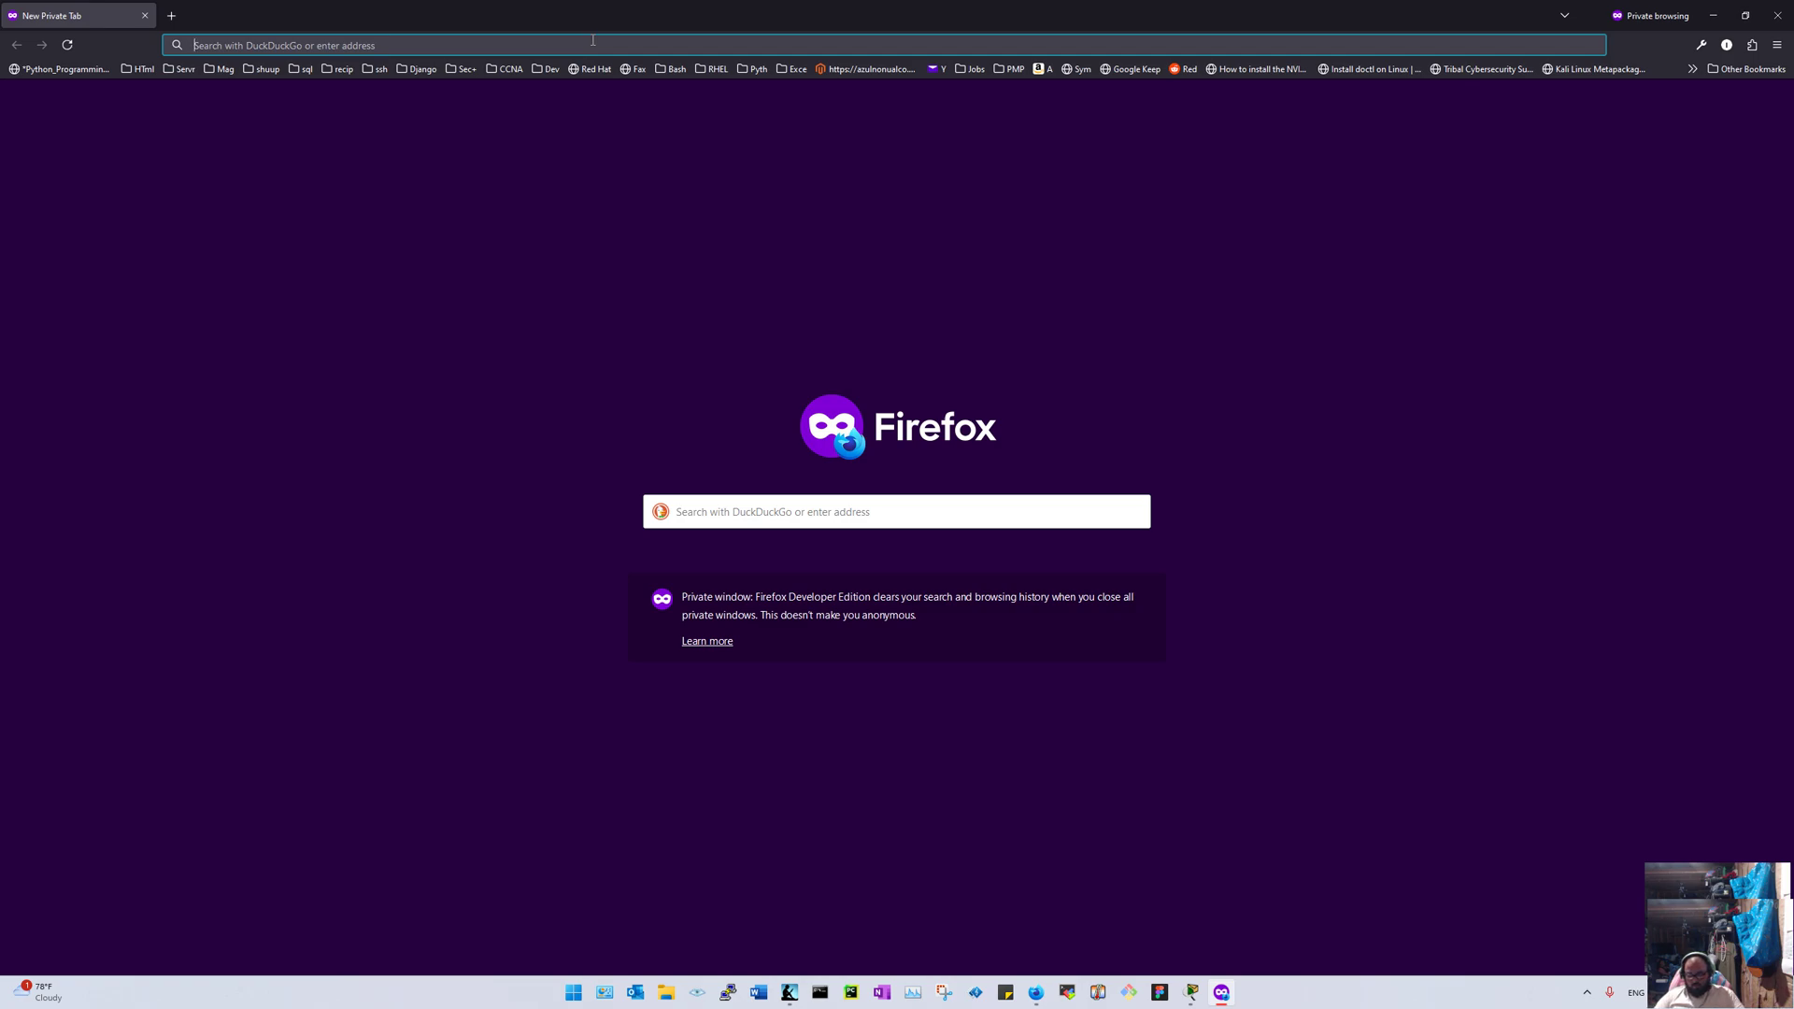
type("dis")
key("Return")
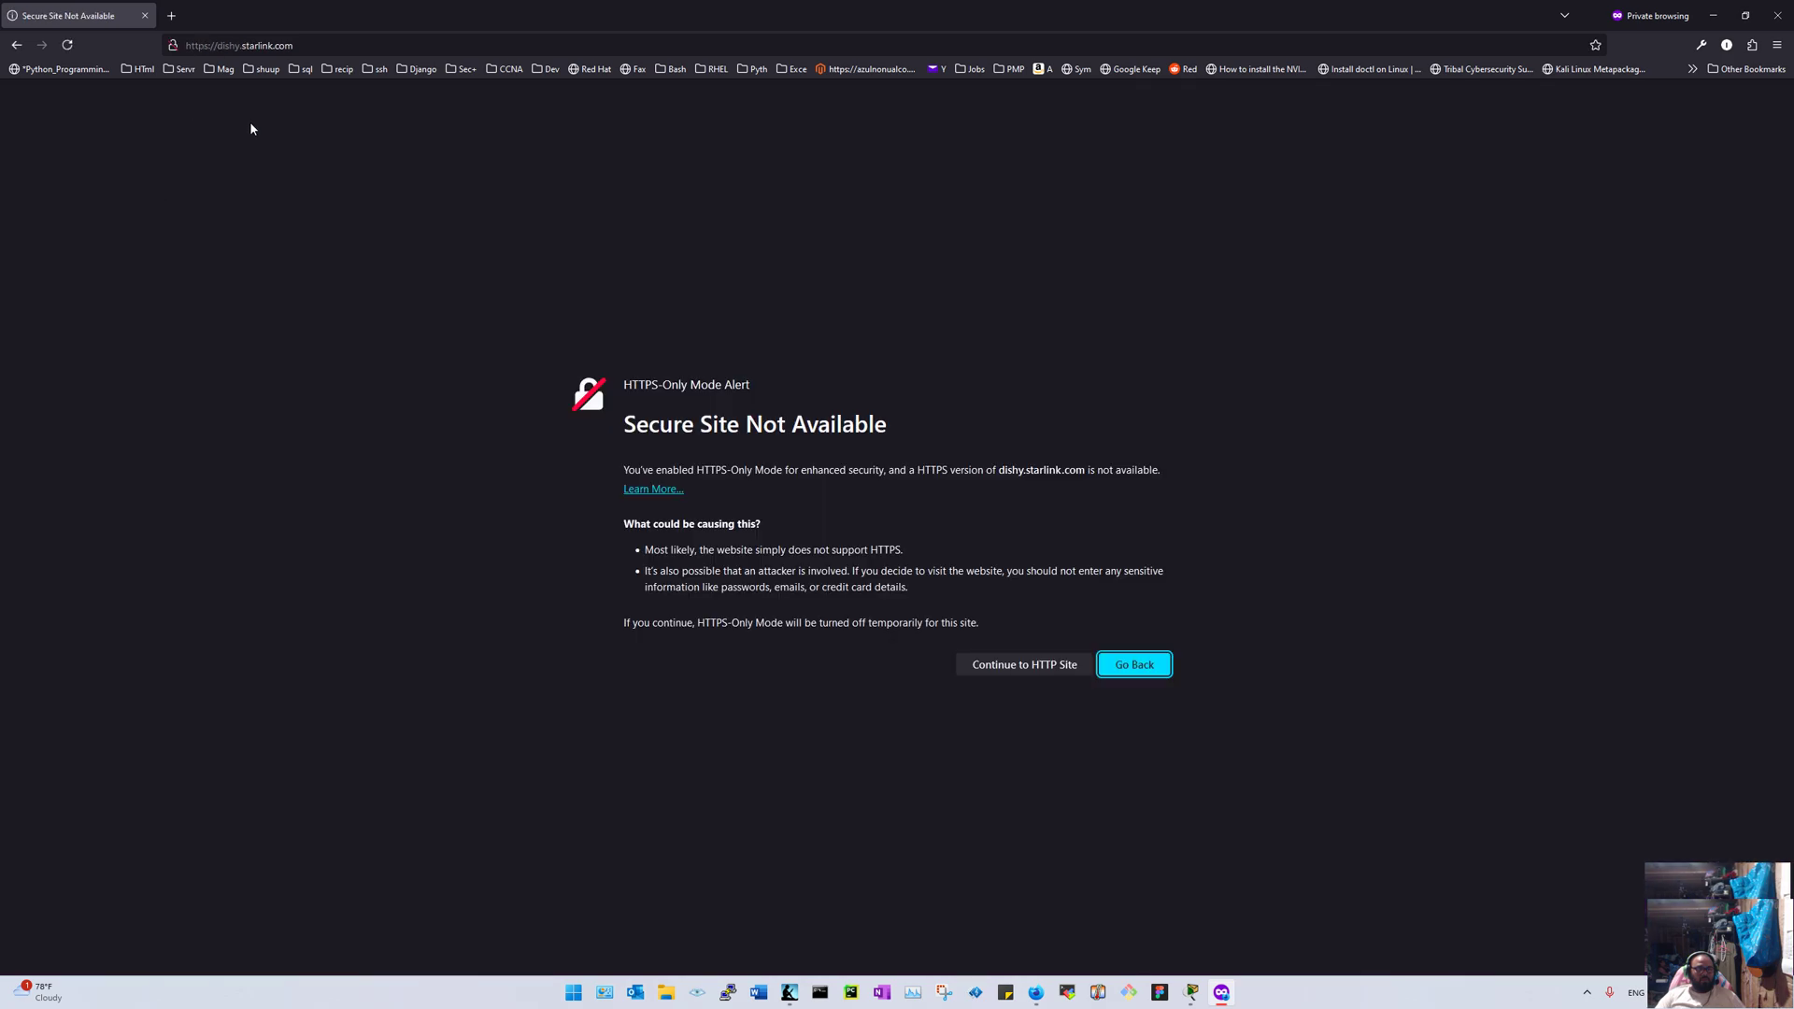
left_click(1025, 664)
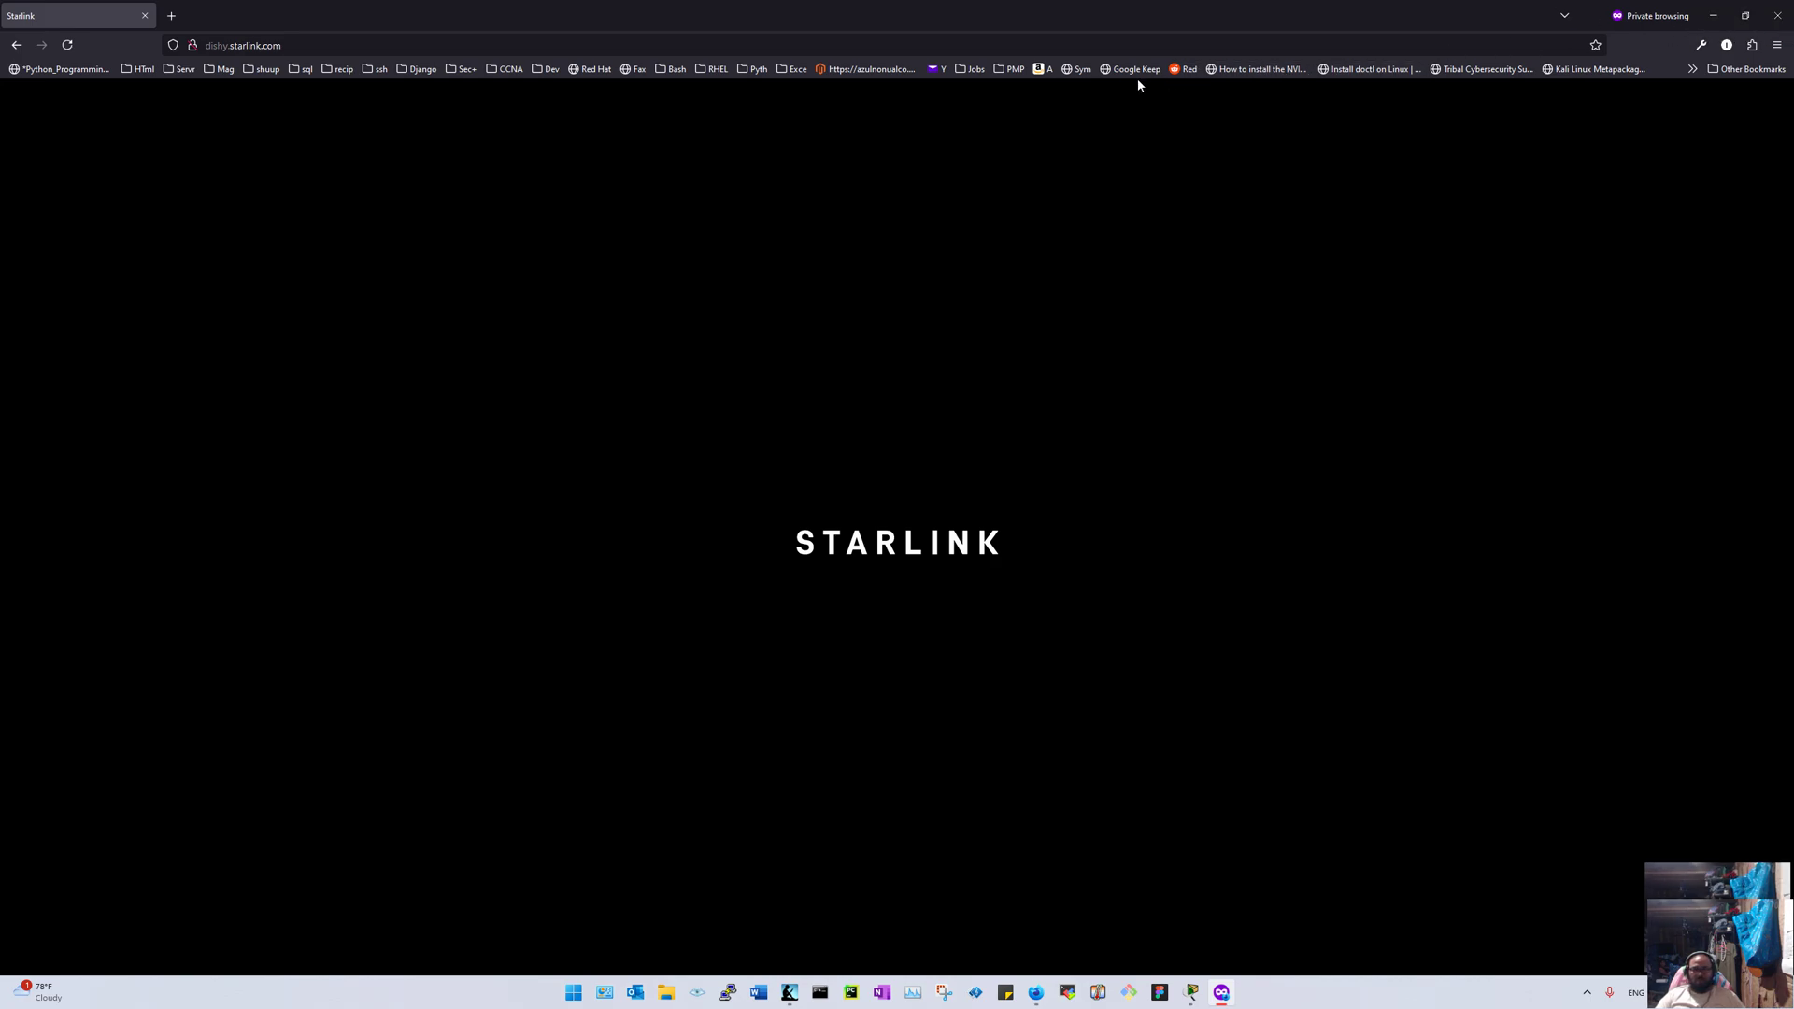
Step: Load the Starlink router page at 192.168.1.1, then close Firefox
left_click(1074, 45)
type("192.168.1.1/")
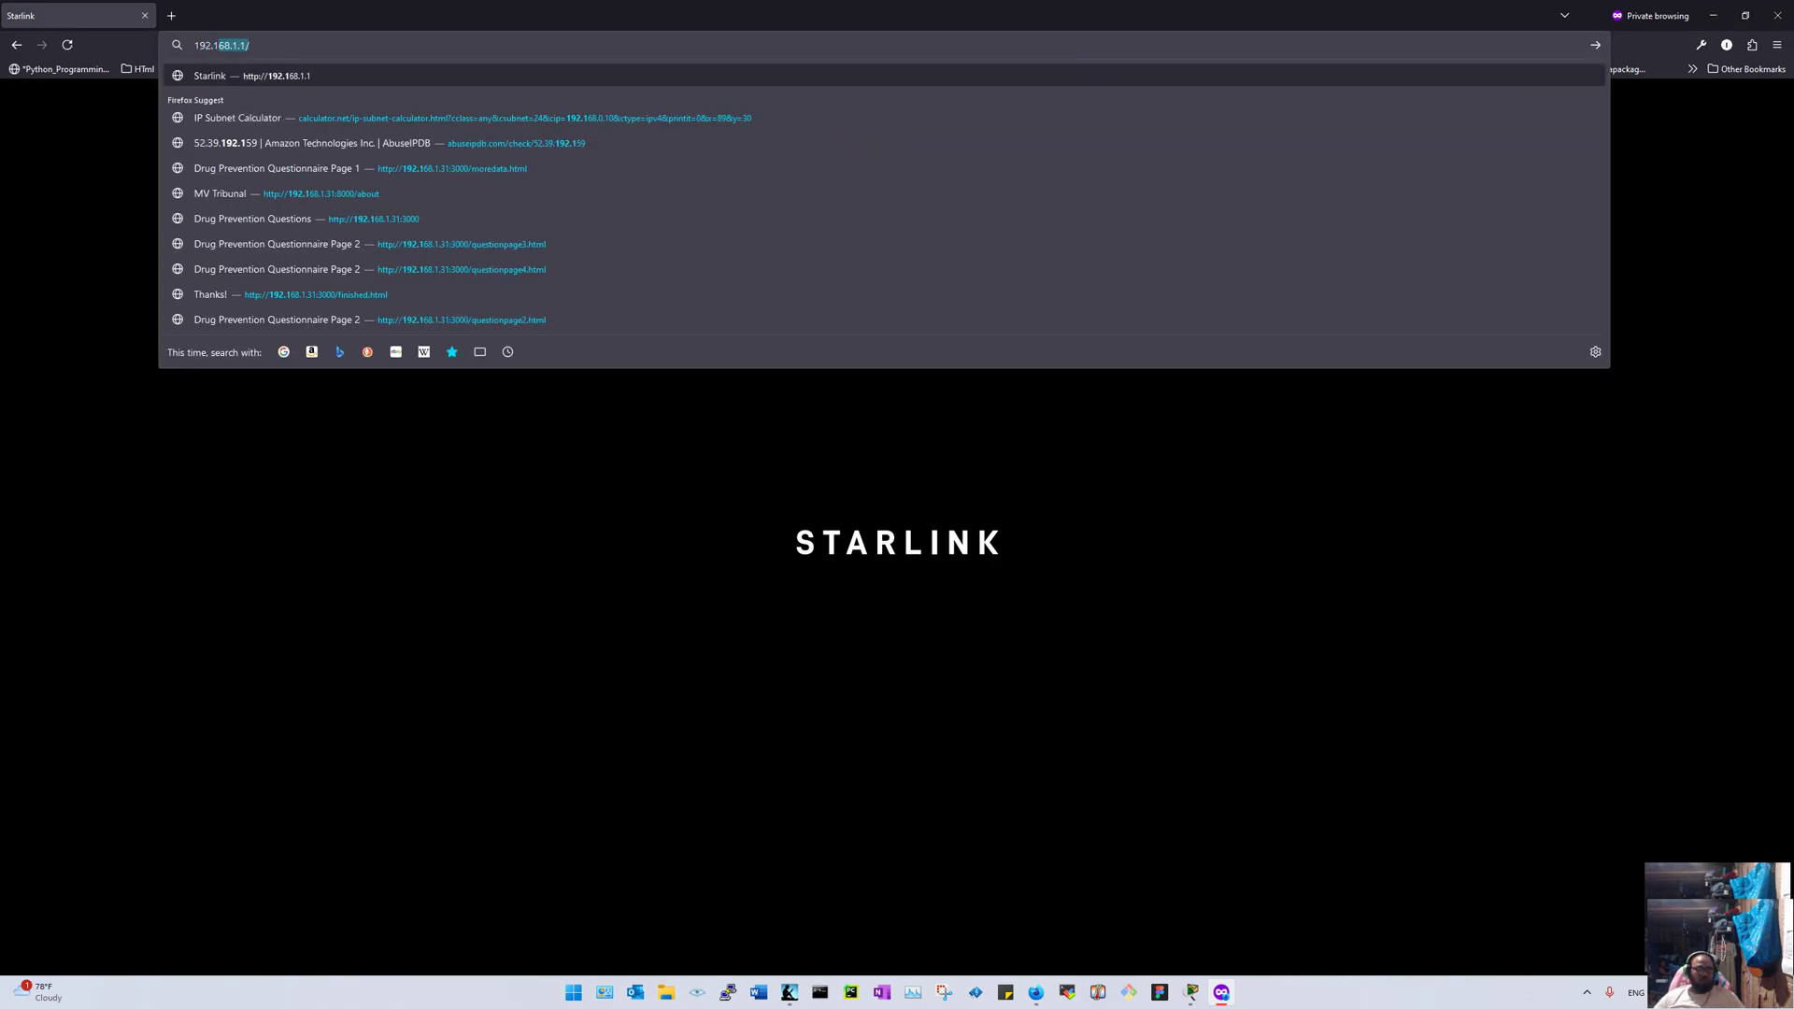
key("Return")
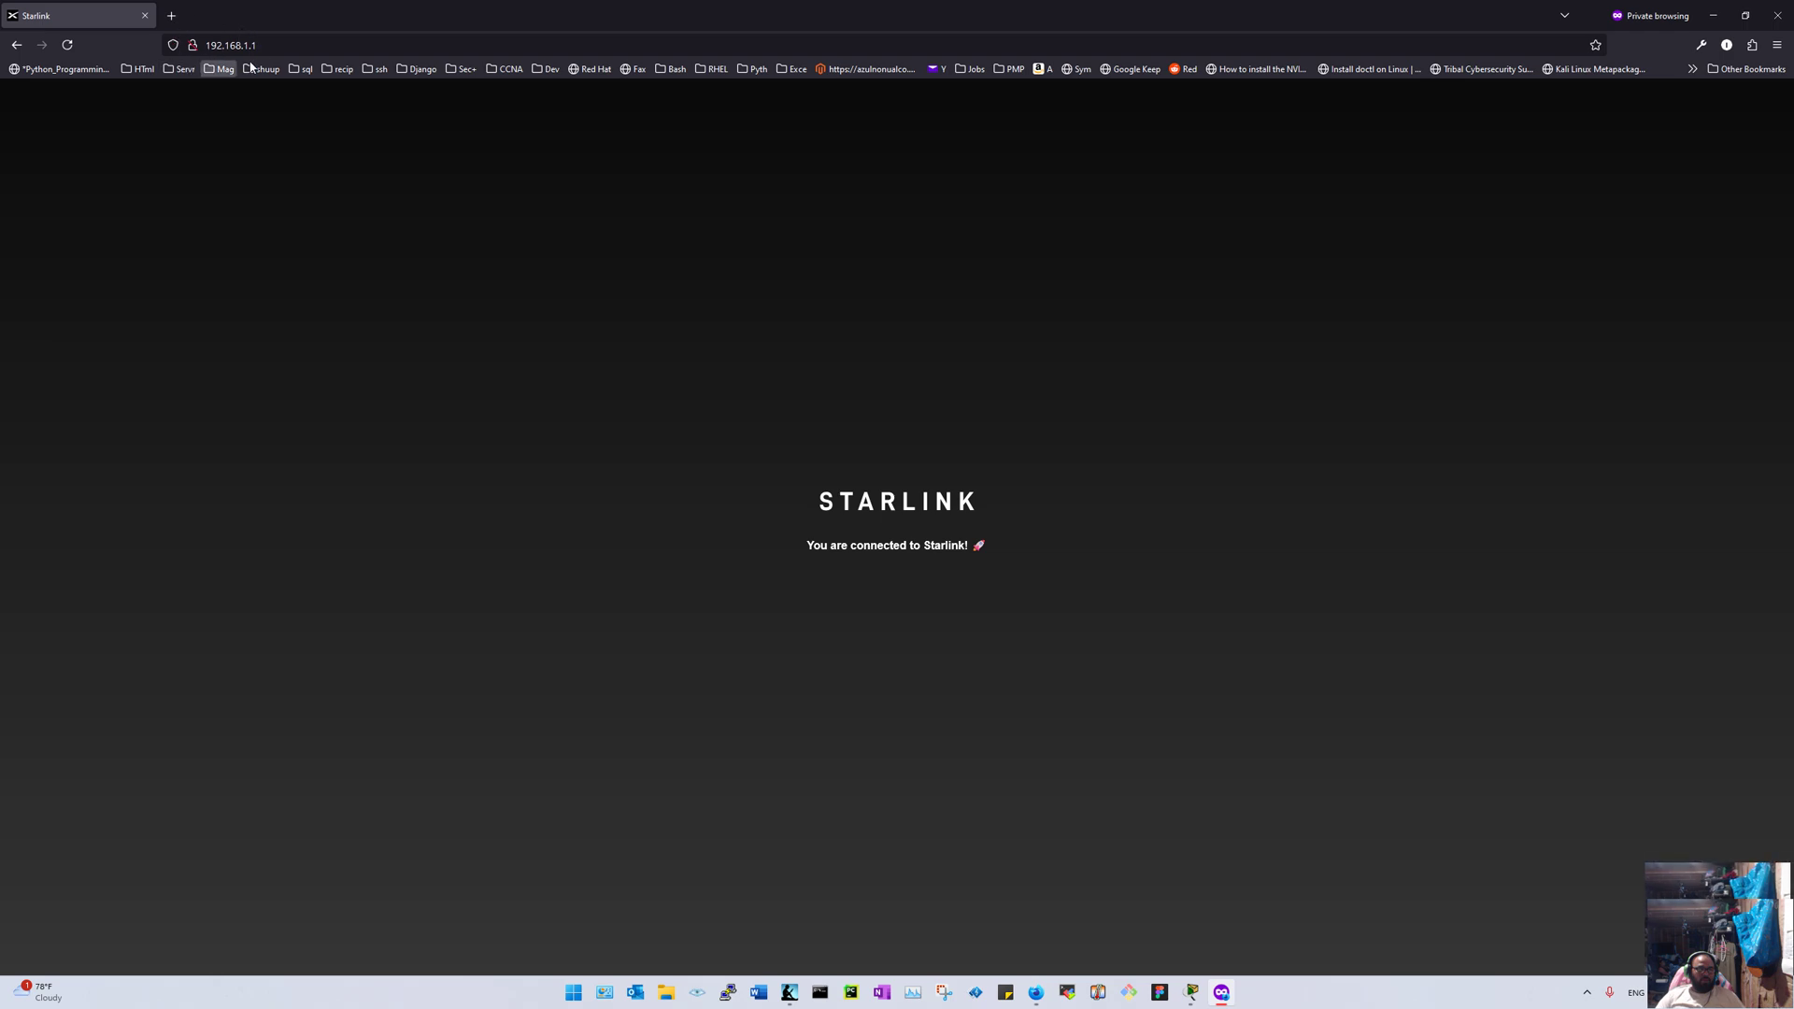
left_click(1786, 21)
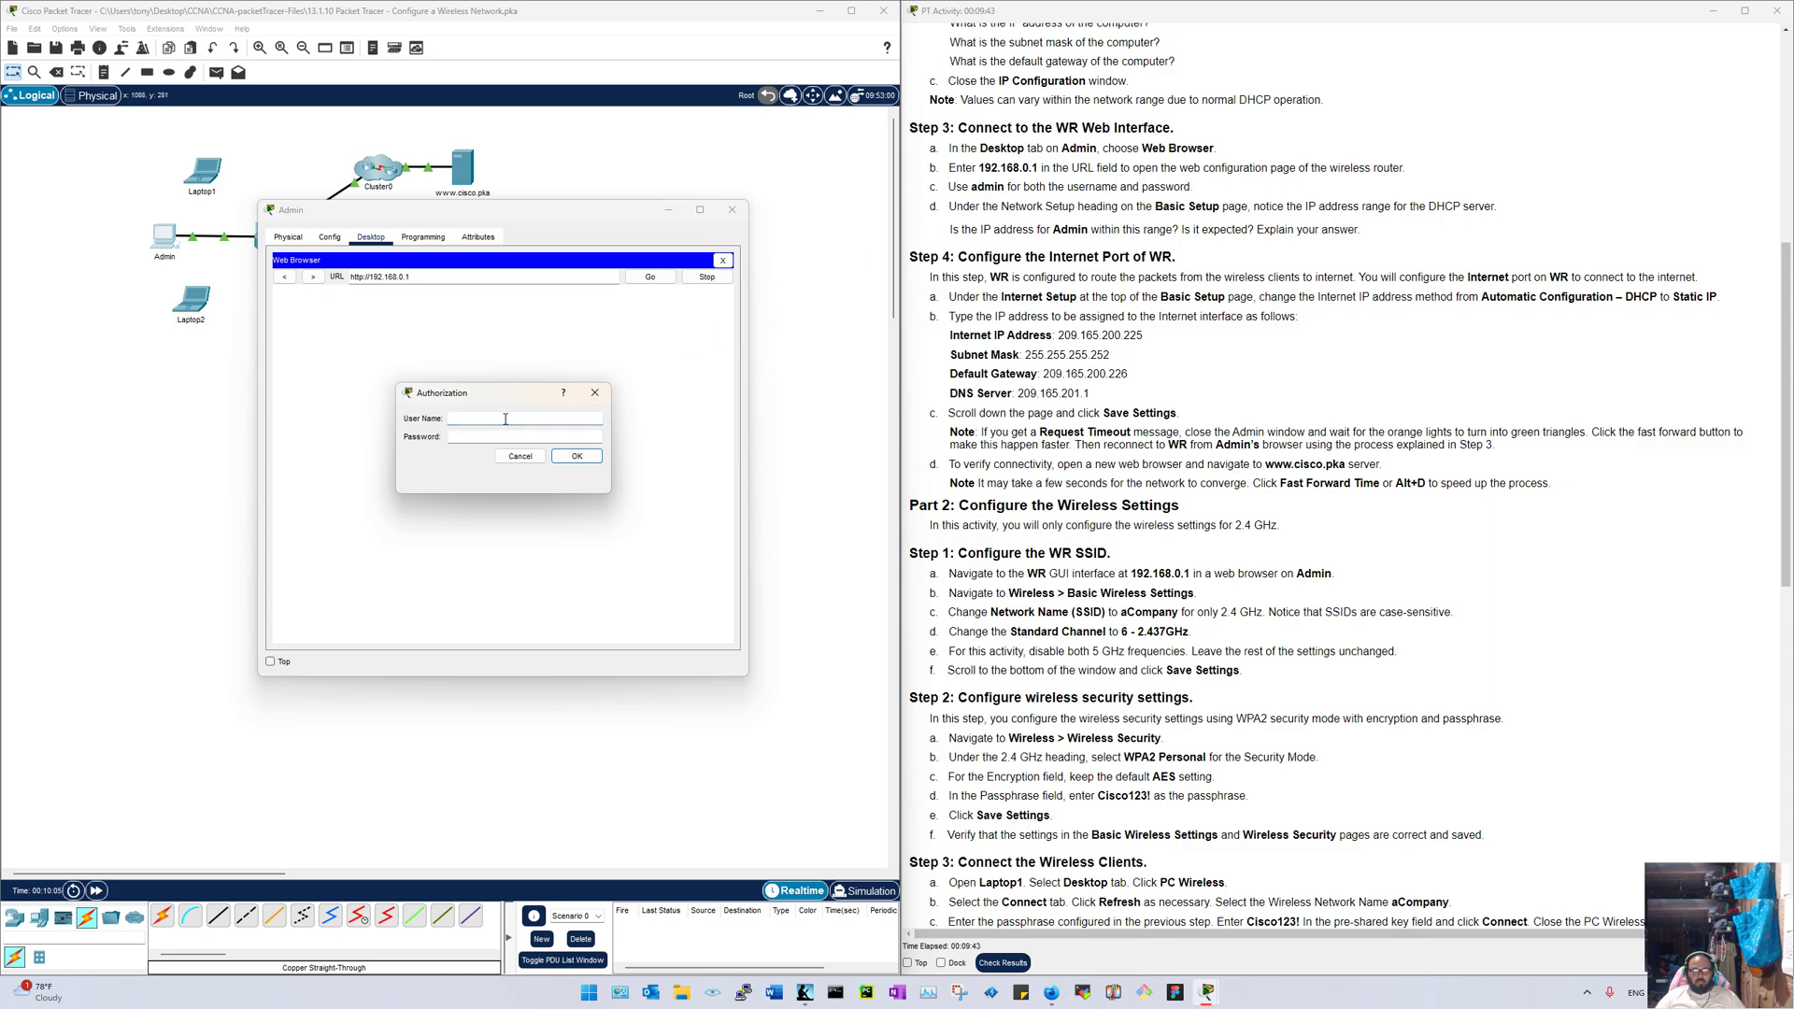
Step: Log in to WR's web page with the router username and password
type("in")
key("Tab")
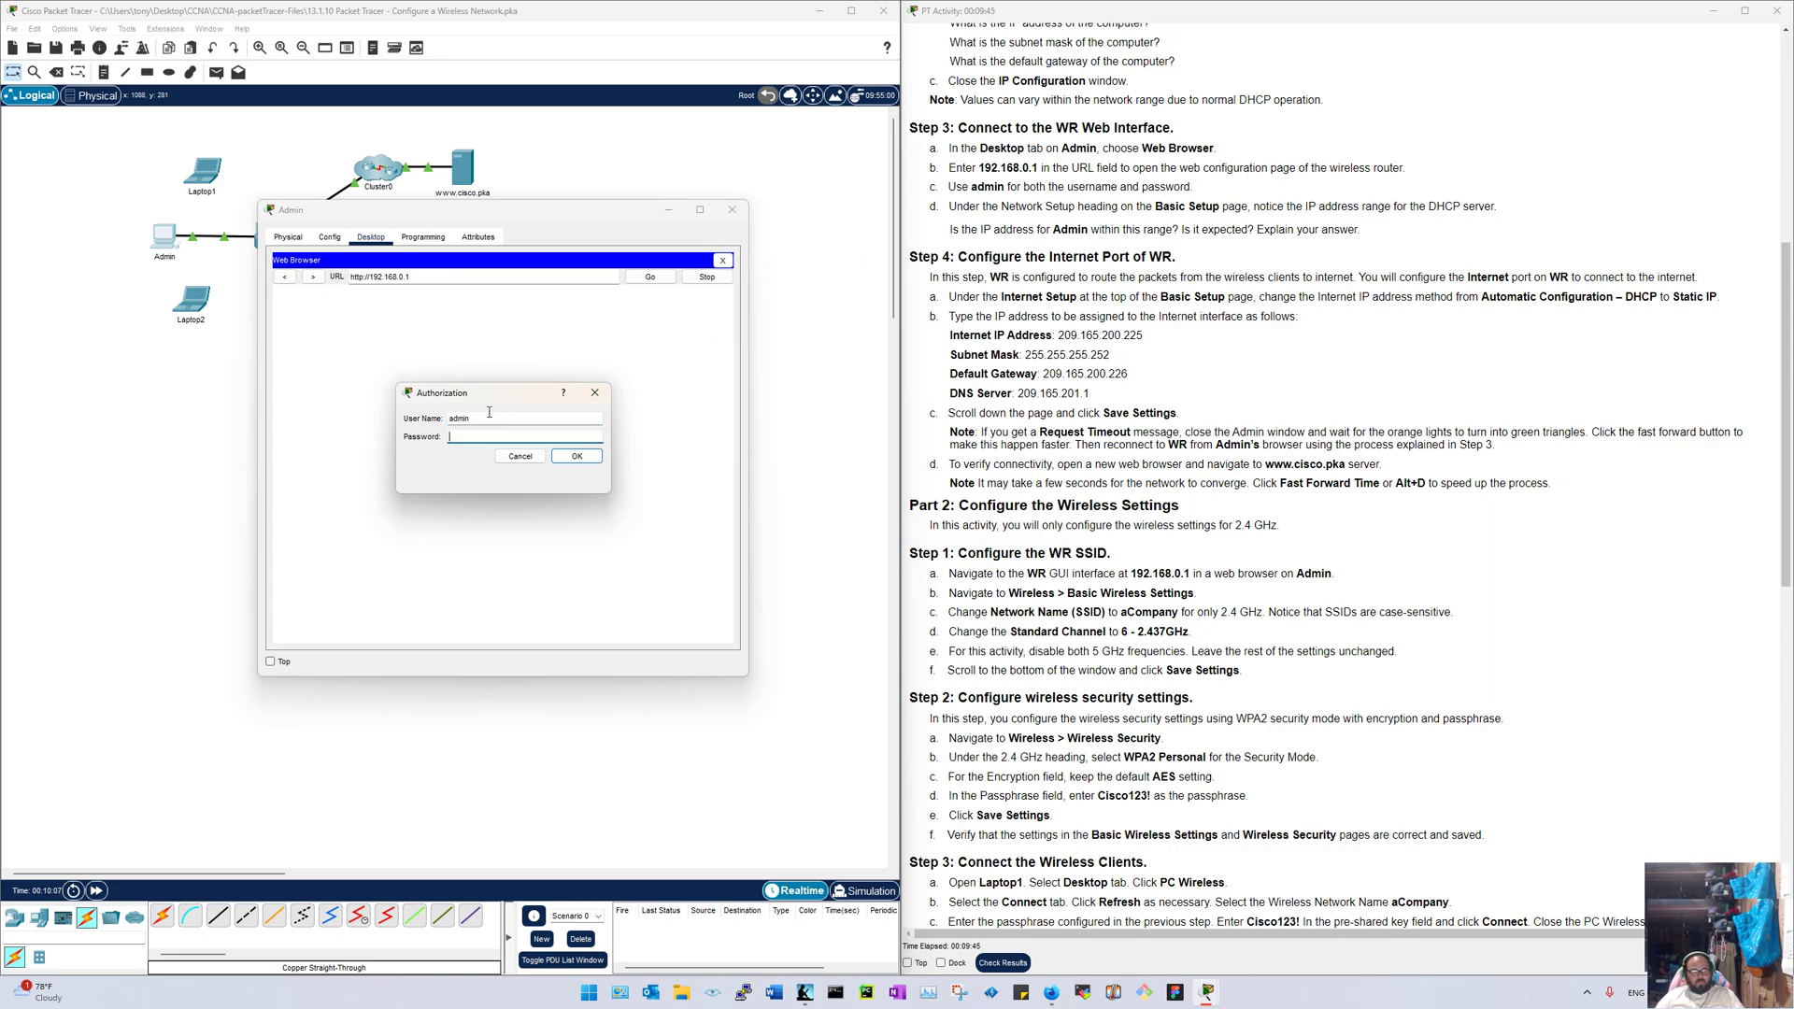
type("admin")
key("Return")
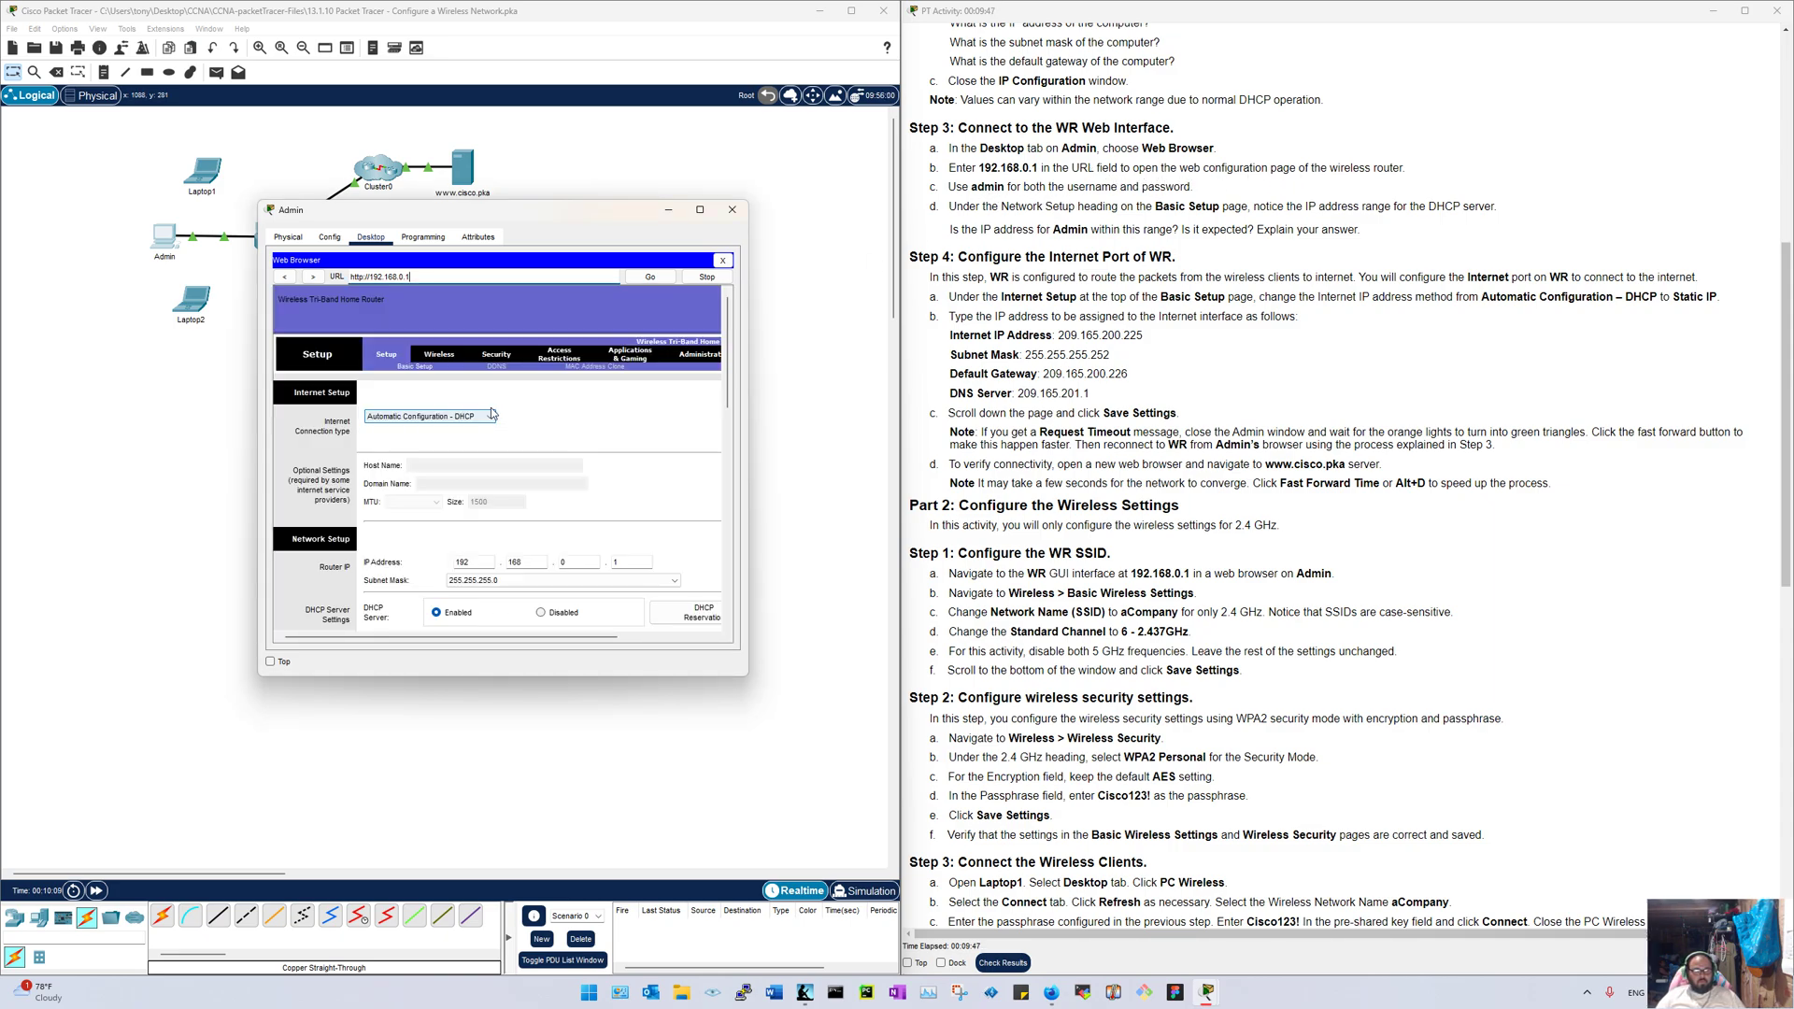
Step: Enlarge the Admin window, reload the setup page, then switch to the command prompt
double_click(625, 221)
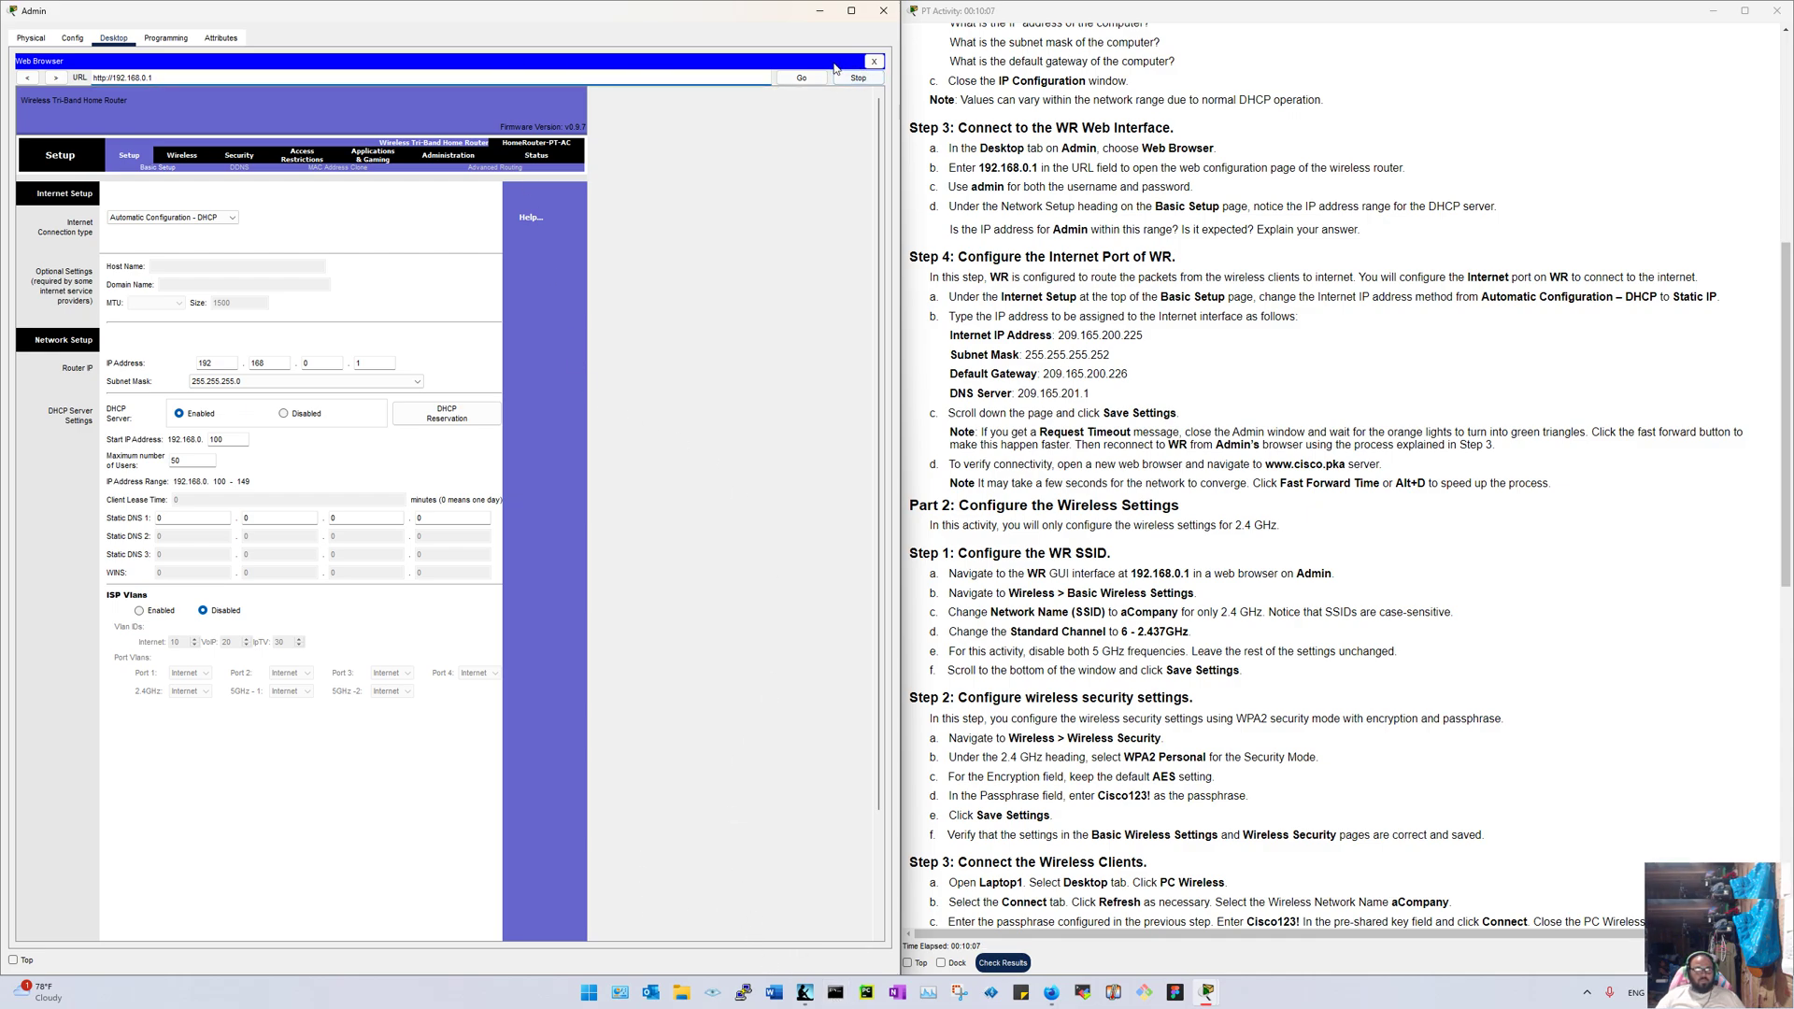
left_click(413, 77)
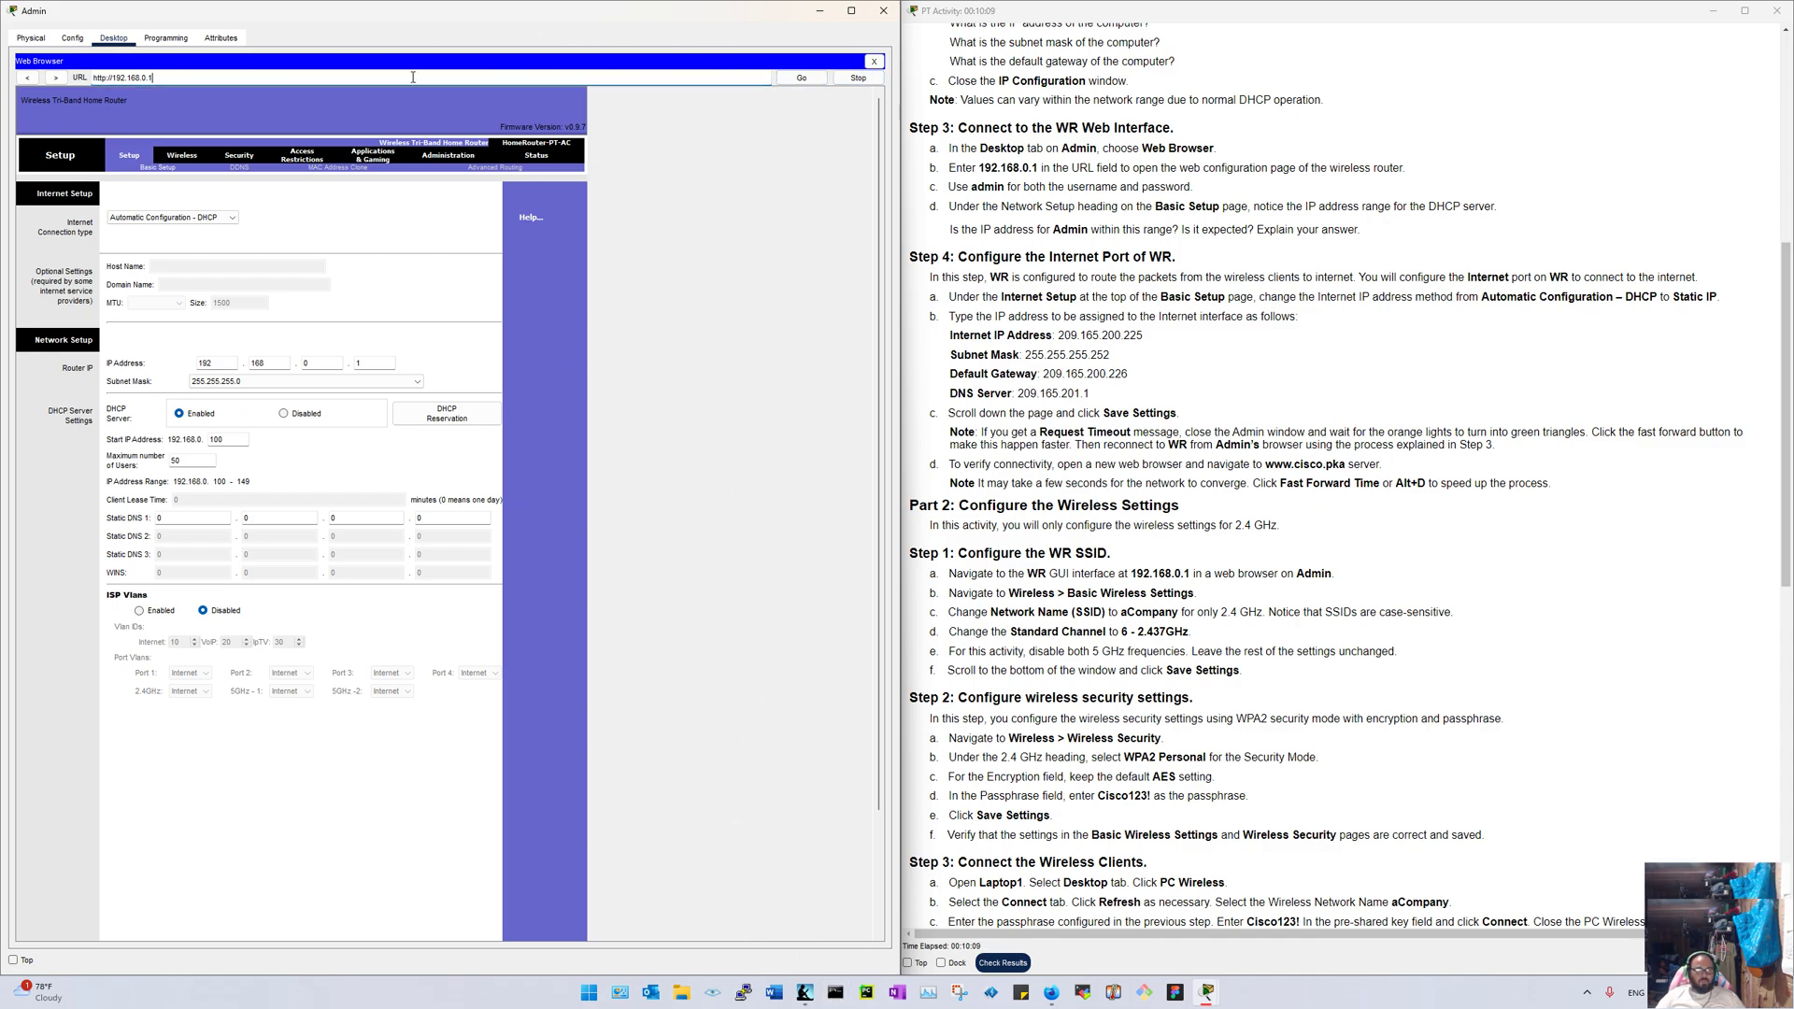
left_click(790, 82)
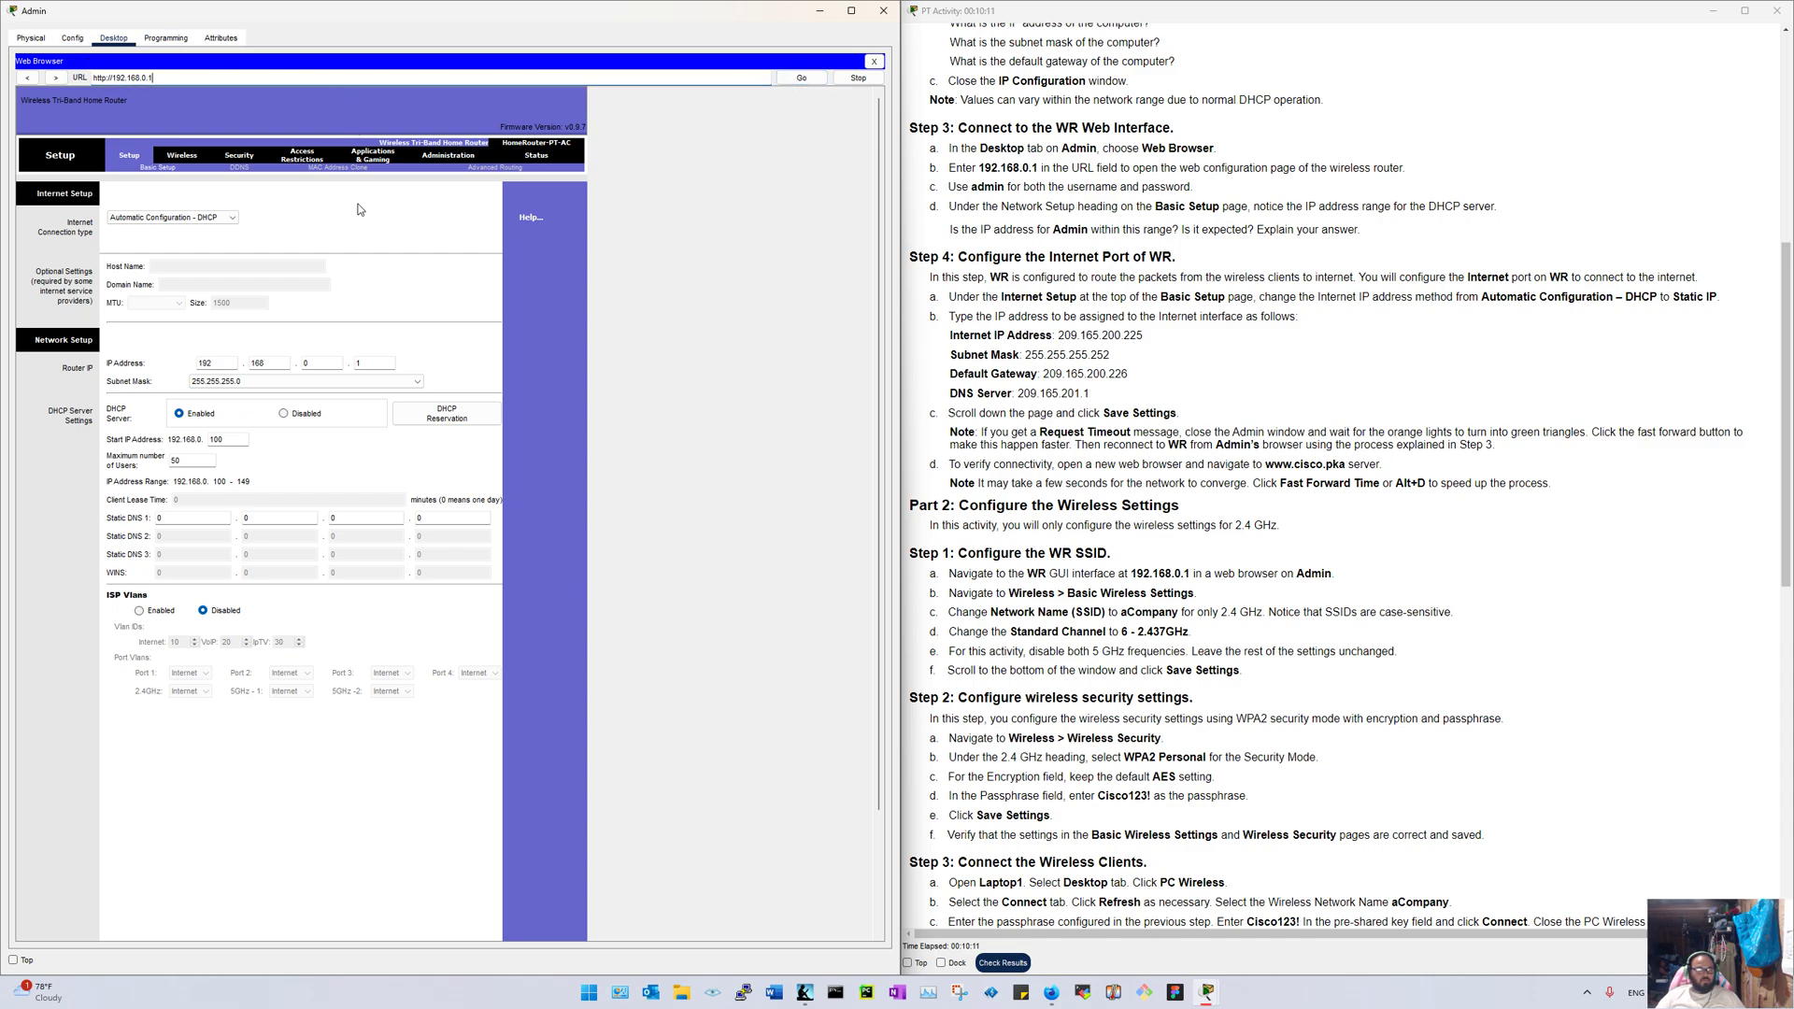
left_click(876, 66)
left_click(626, 115)
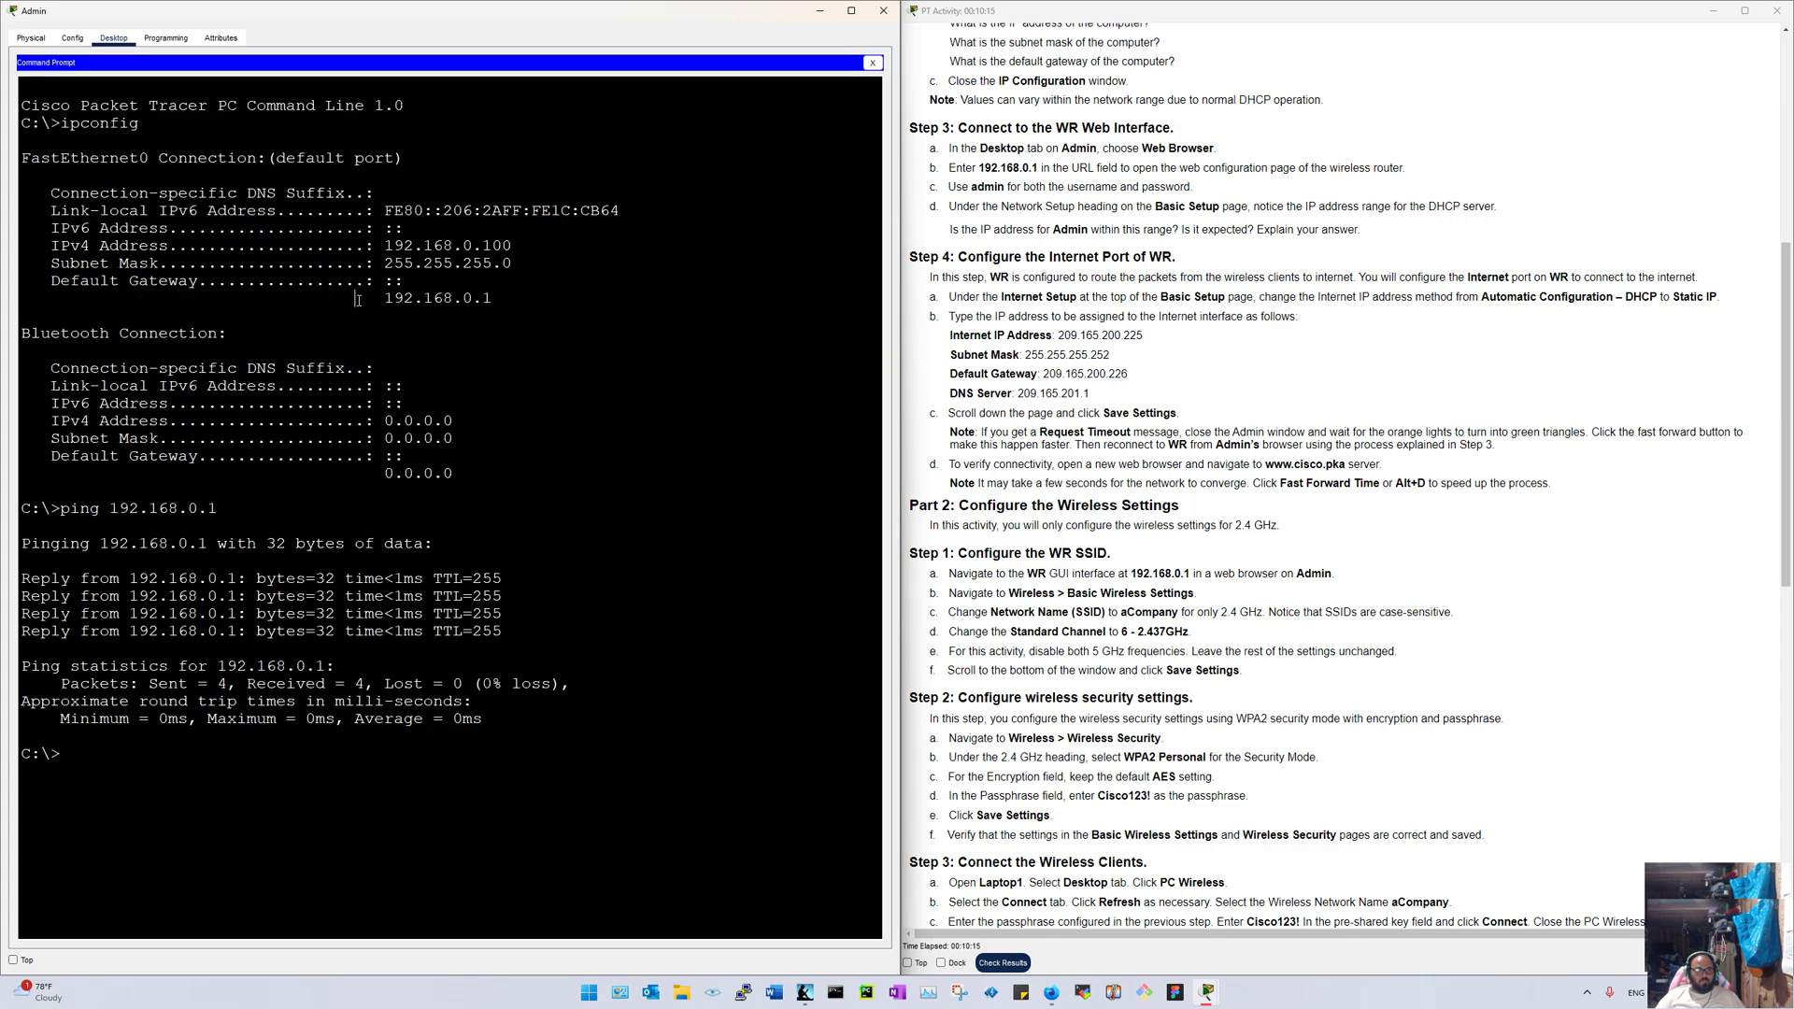
Step: Highlight the default gateway 192.168.0.1 in Admin's ipconfig output
left_click_drag(396, 231, 335, 300)
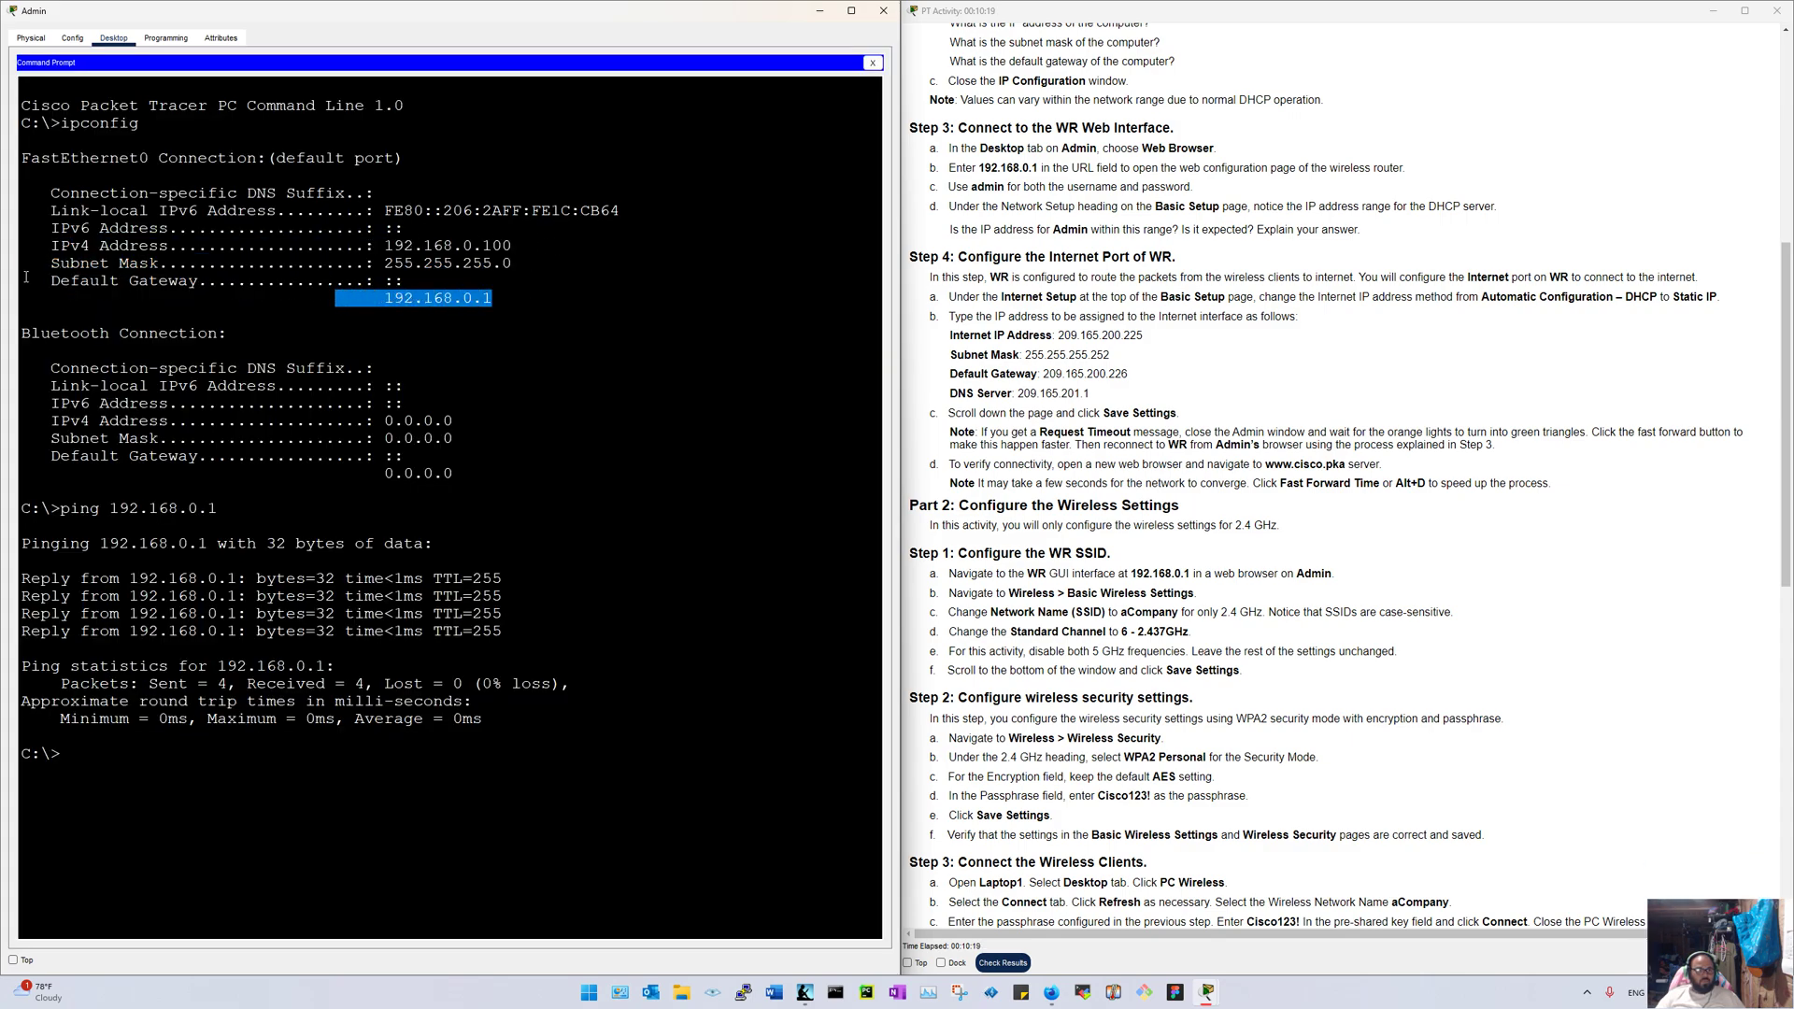
left_click_drag(41, 280, 537, 304)
left_click(873, 63)
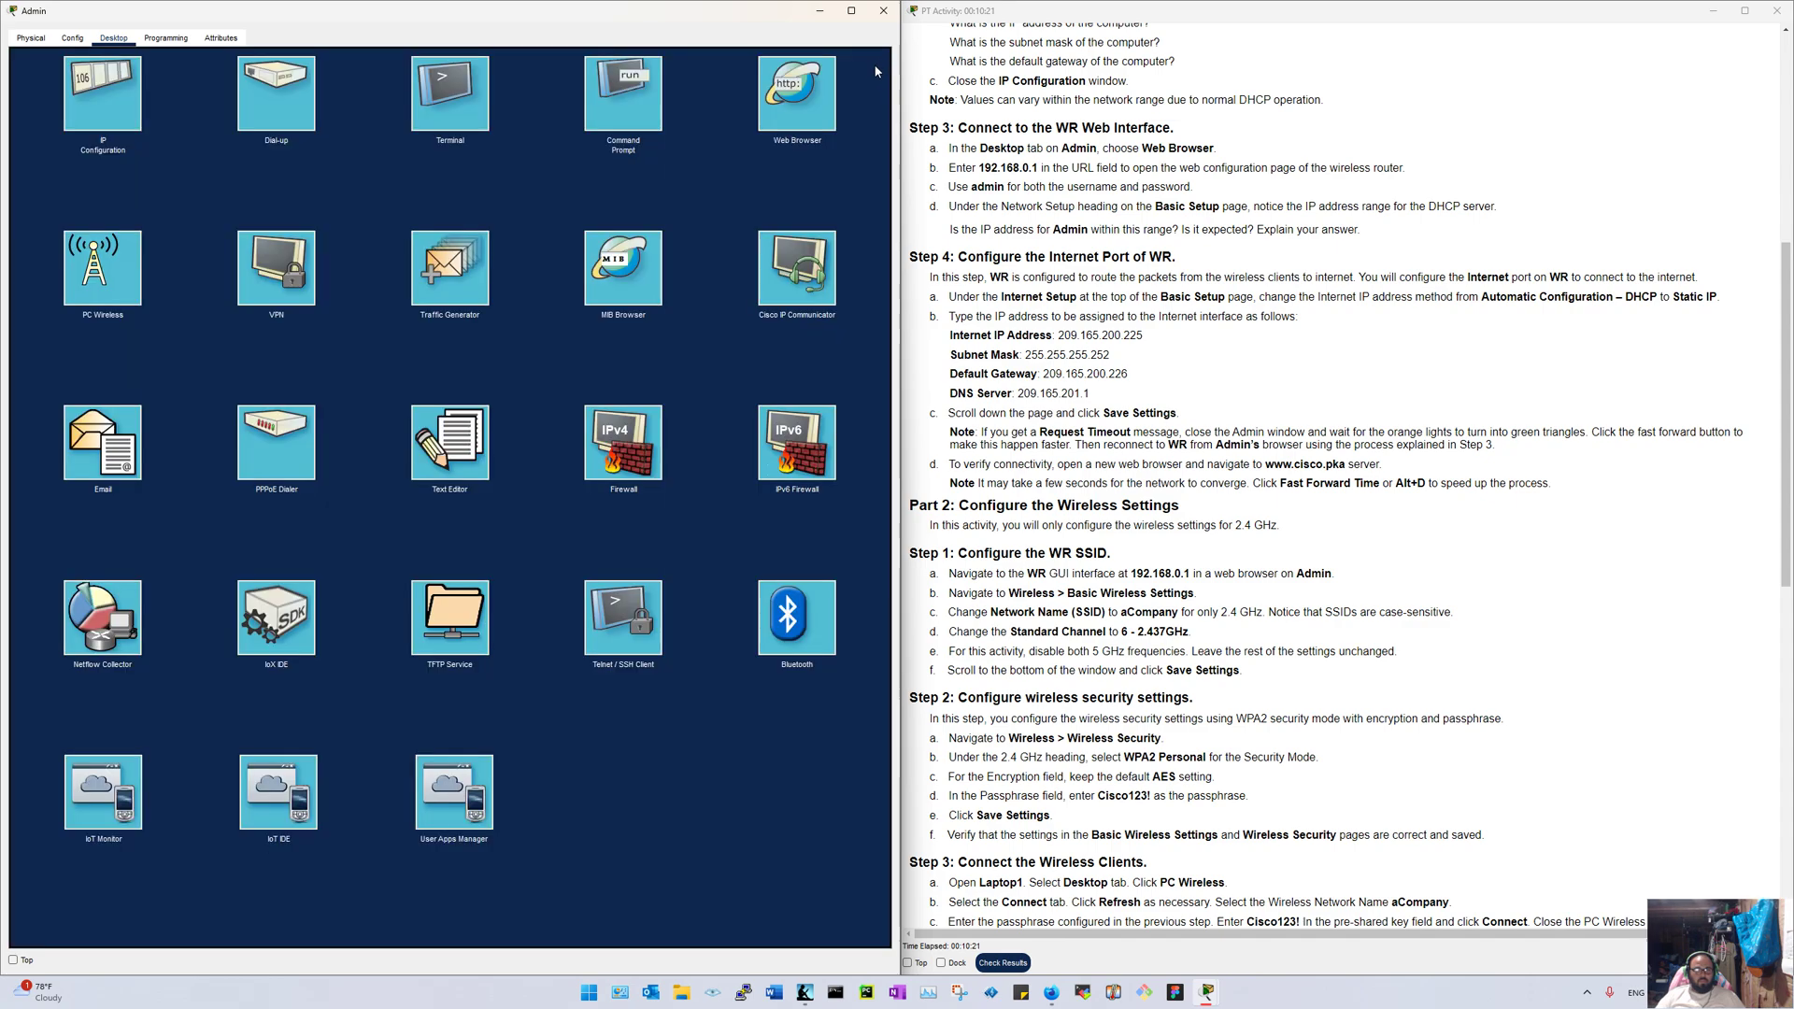
Step: Enter 192.168.0.1 in Admin's web browser and retry loading the router page
left_click(232, 122)
left_click(162, 81)
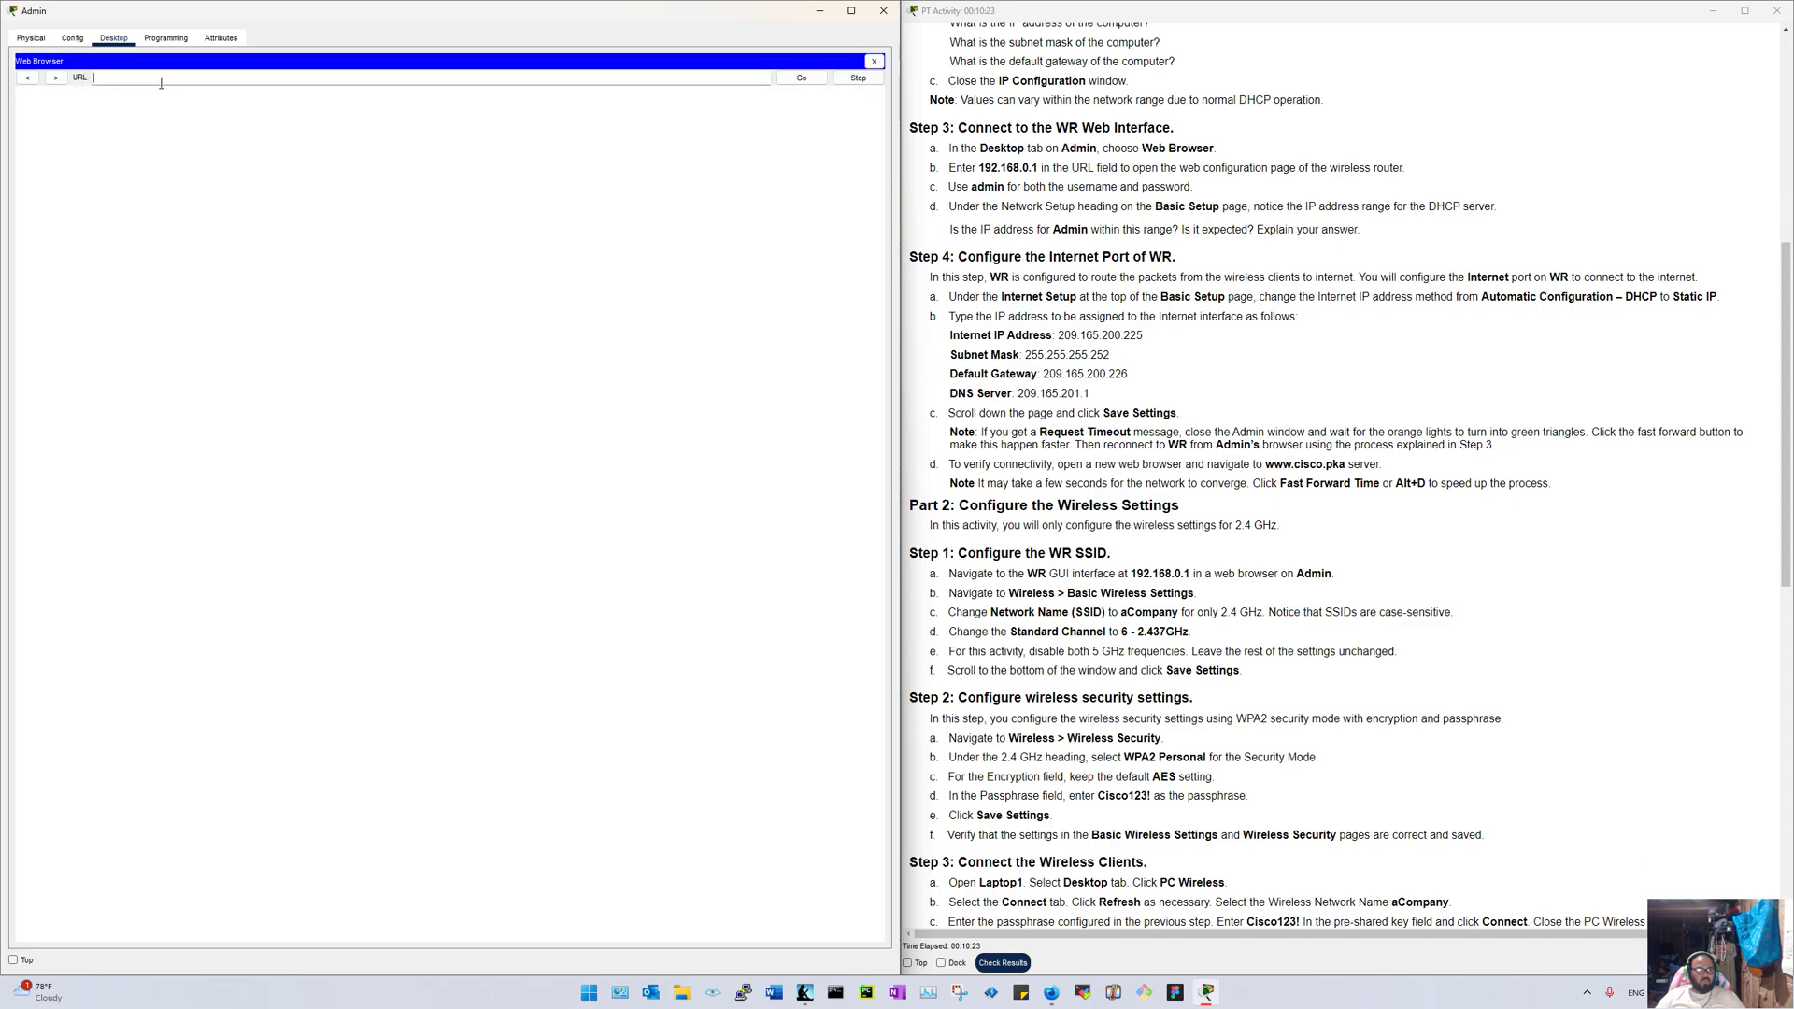
type("192..168.0.1")
key("Return")
left_click(800, 77)
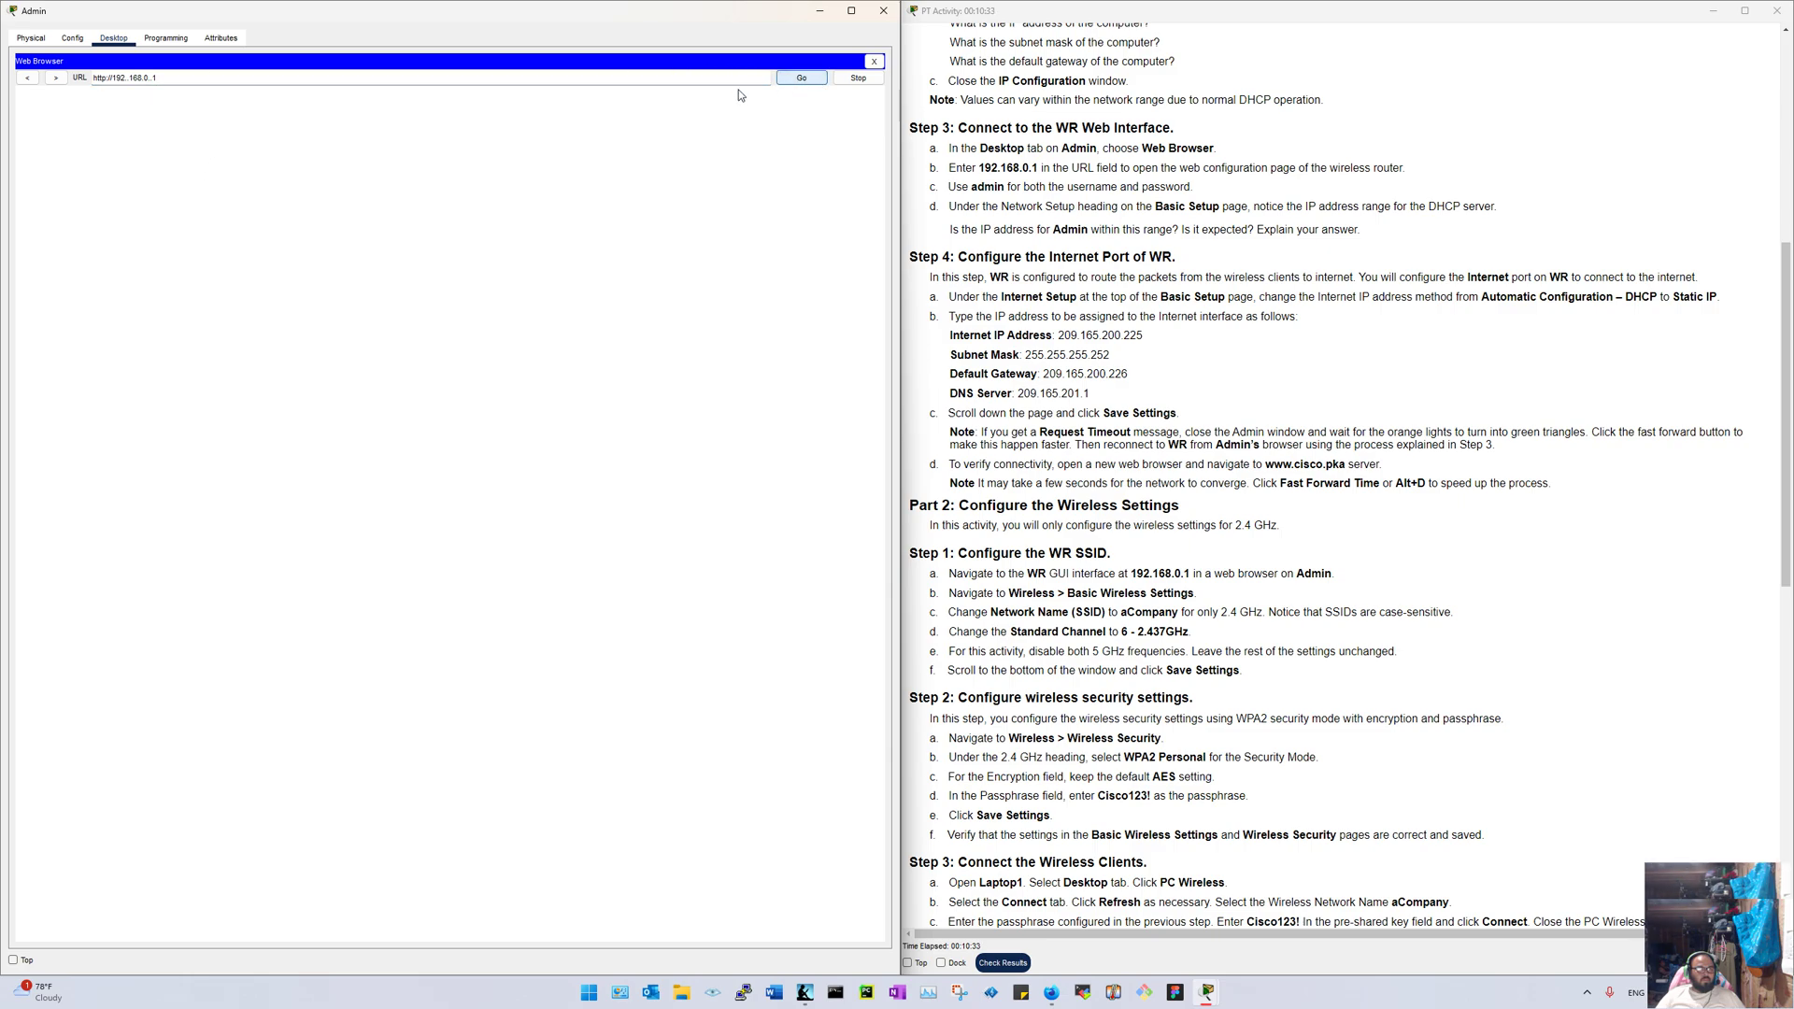
left_click(874, 61)
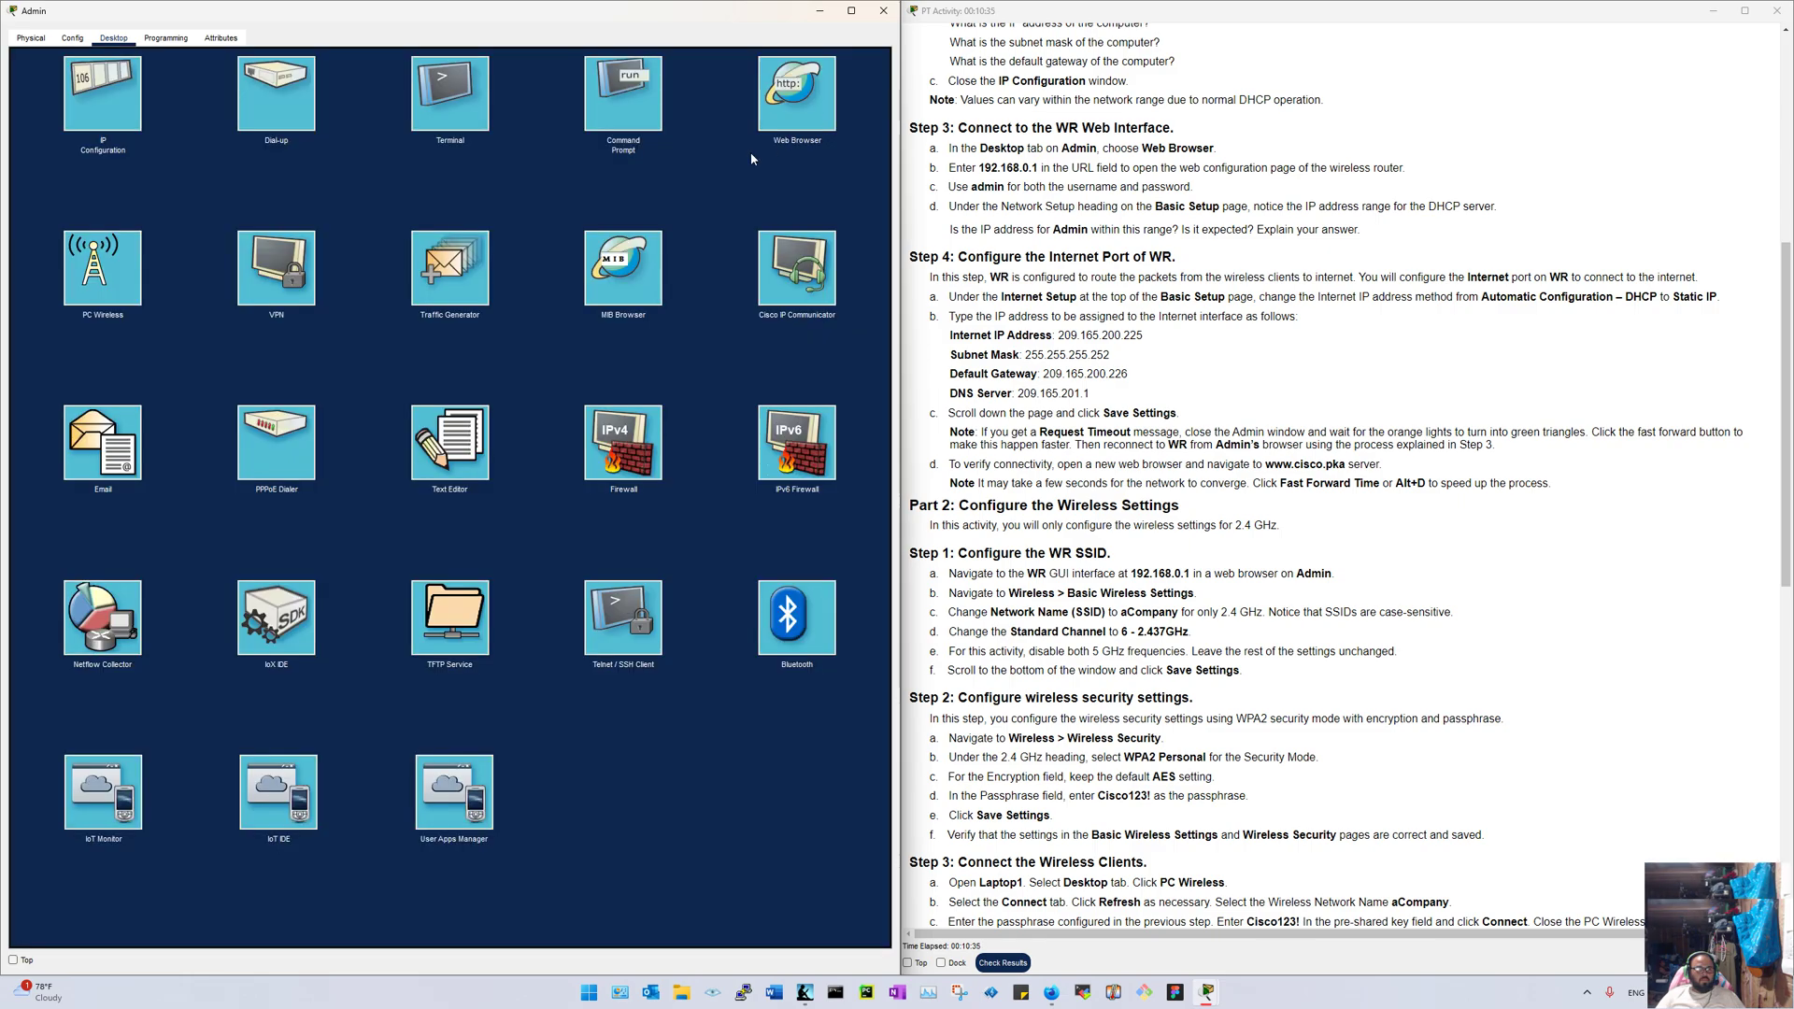
Step: Glance at the command prompt again and return to the web browser's address bar
left_click(623, 116)
left_click(873, 63)
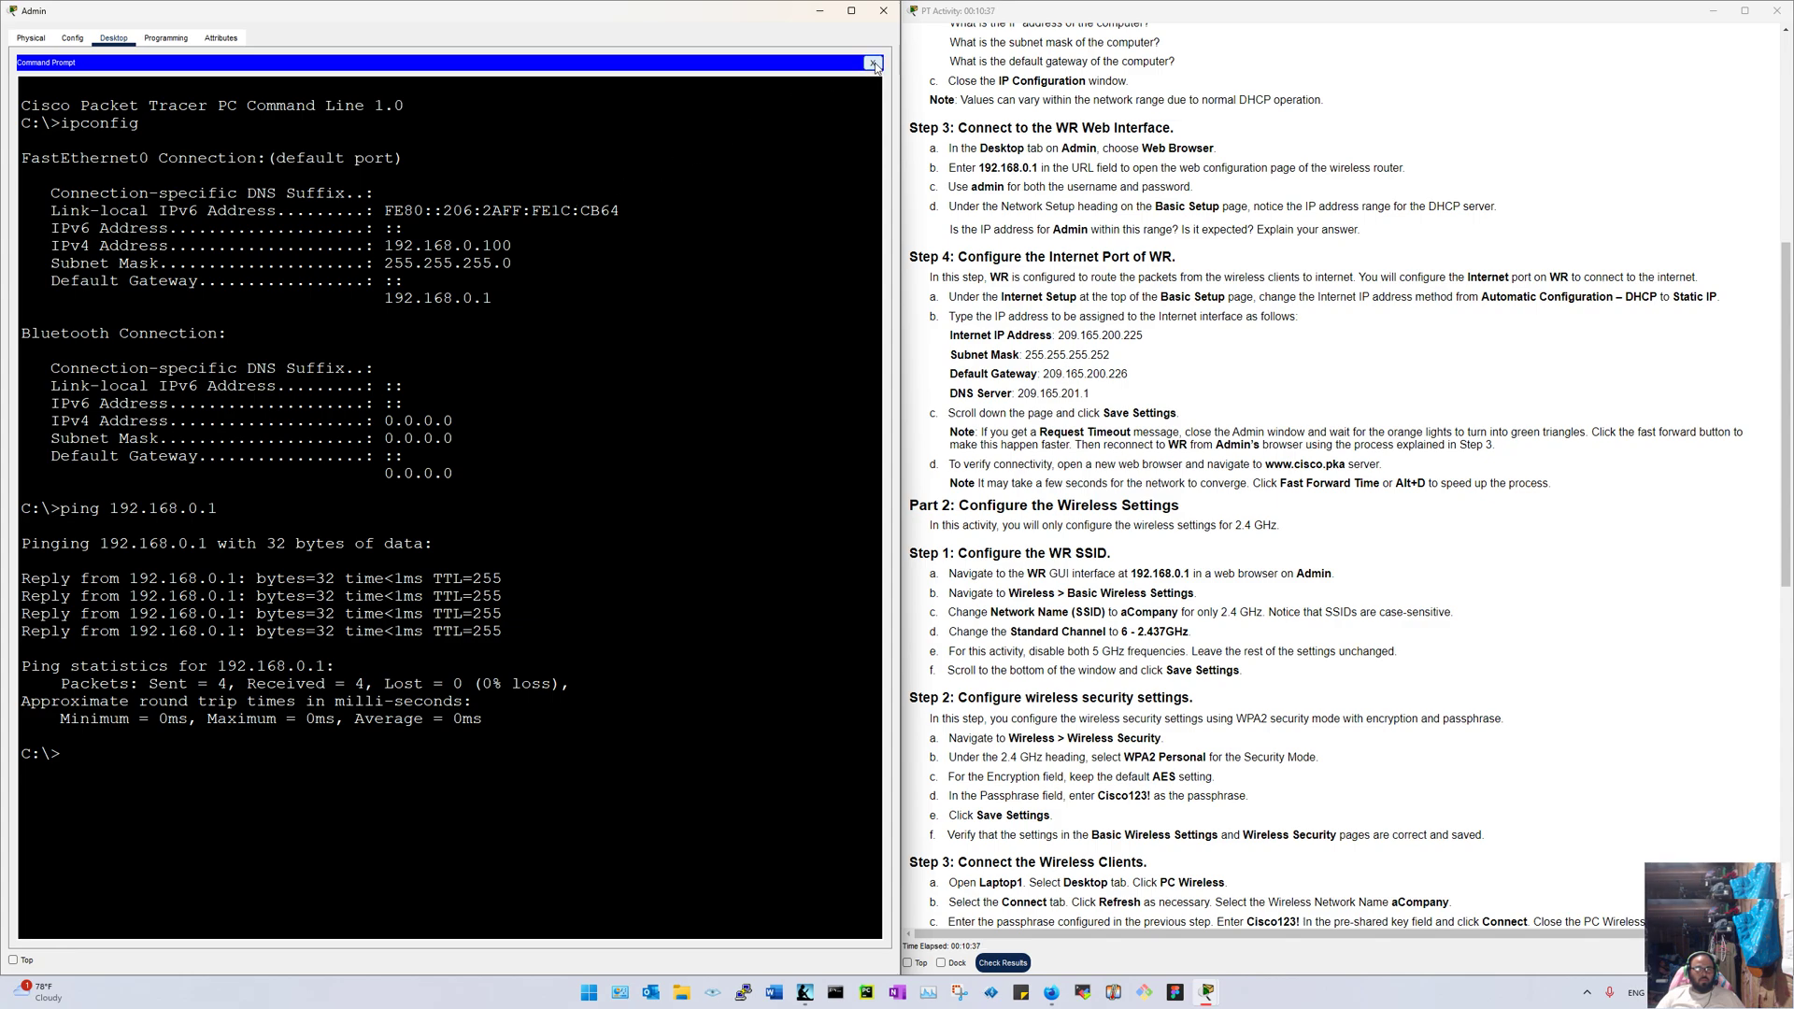
left_click(797, 98)
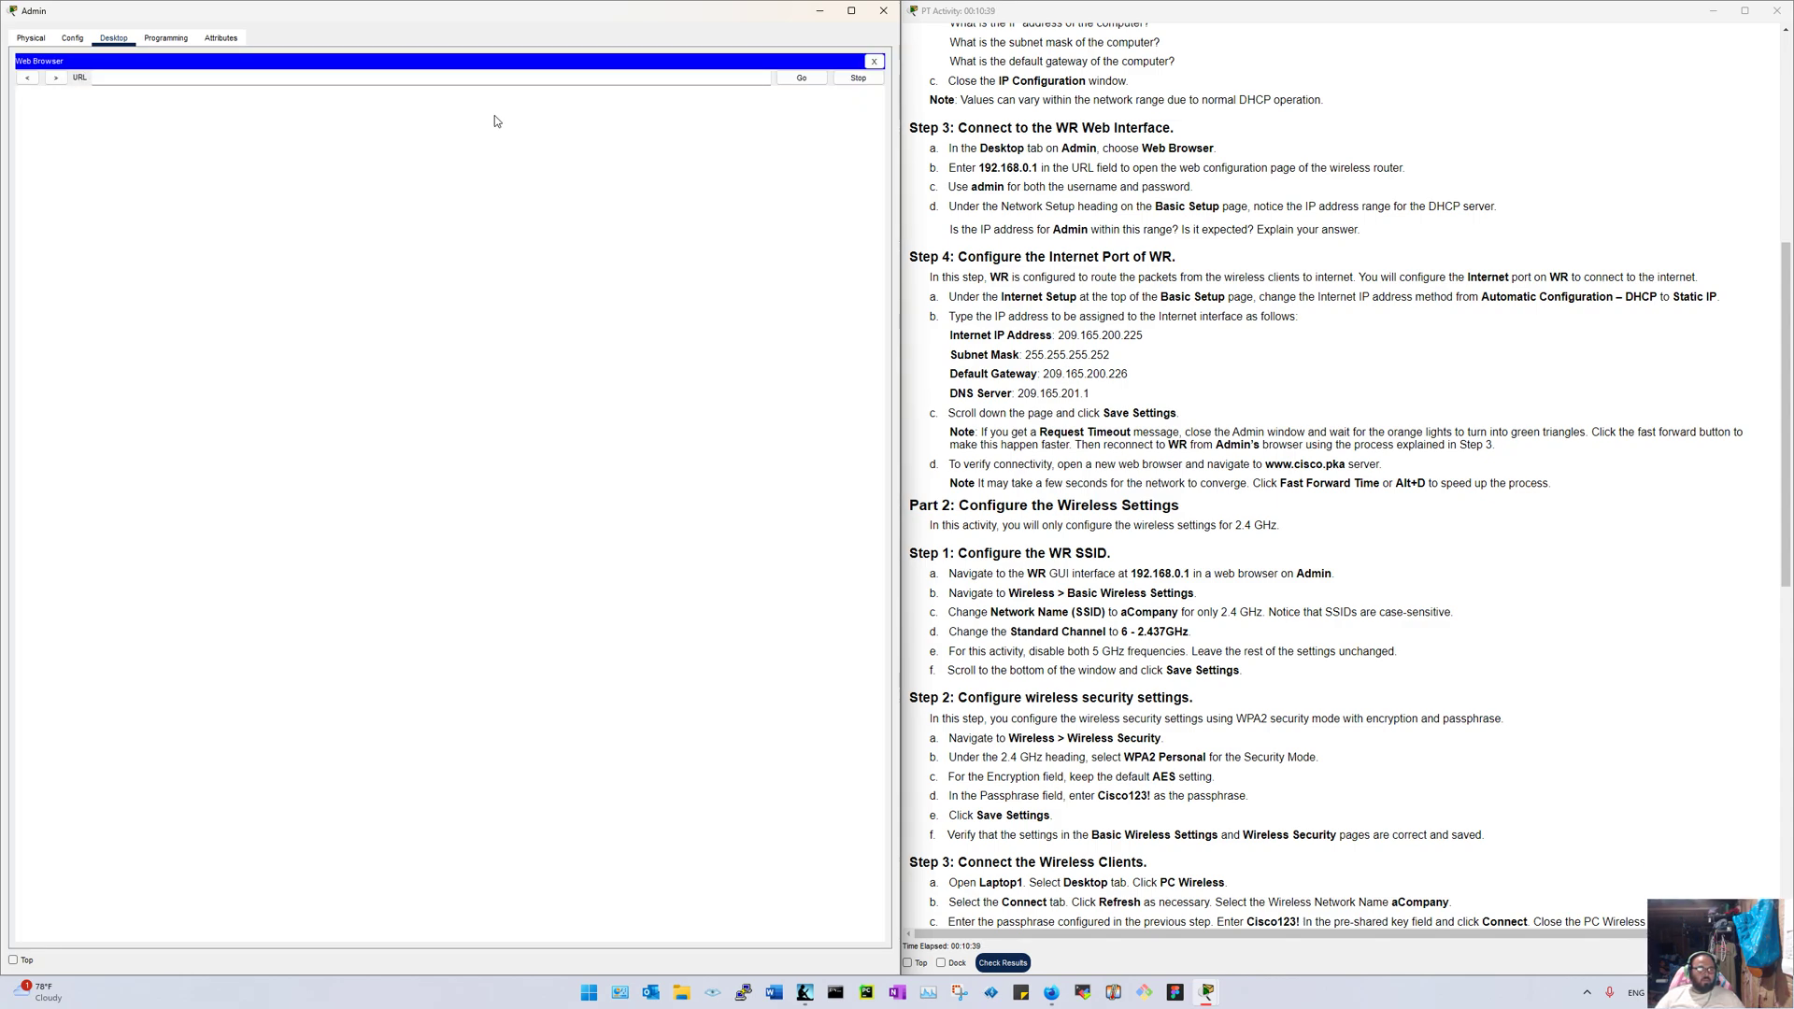
left_click(244, 77)
Step: Load 192.168.0.1 and sign in to WR with the router credentials
type("192.168.0.1")
key("Return")
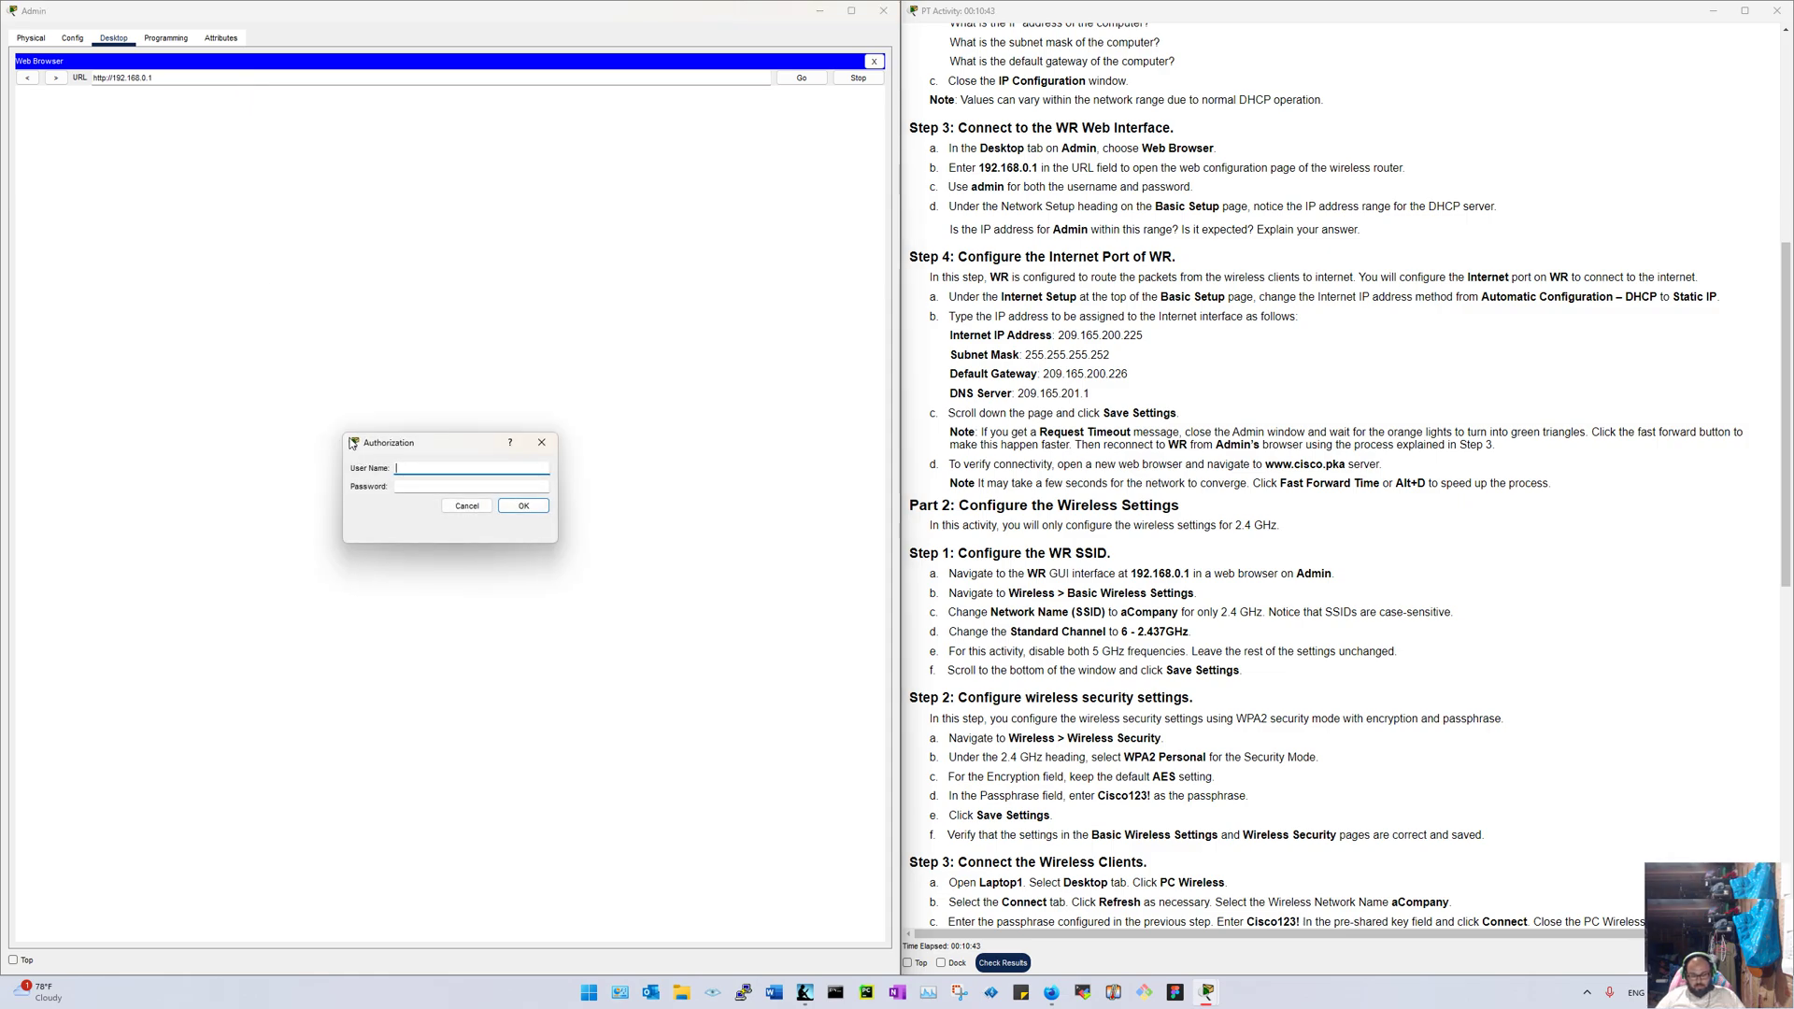
type("admin")
key("Tab")
type("admin")
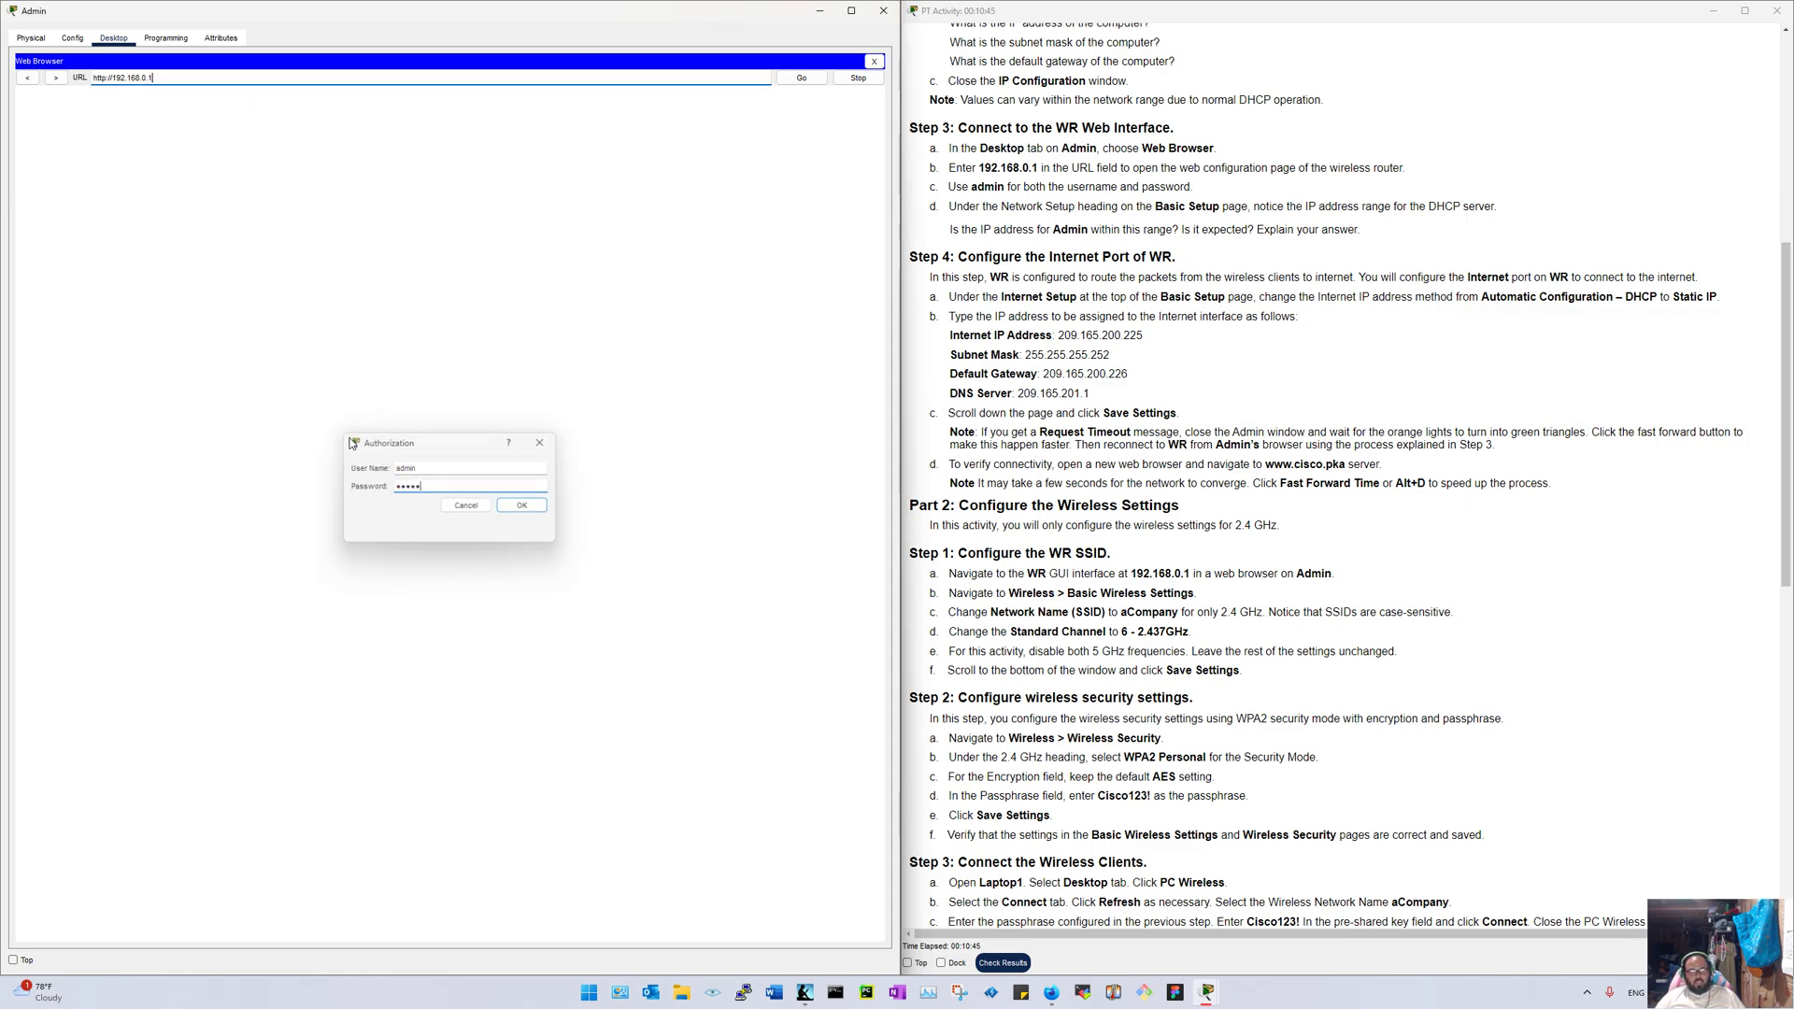
key("Return")
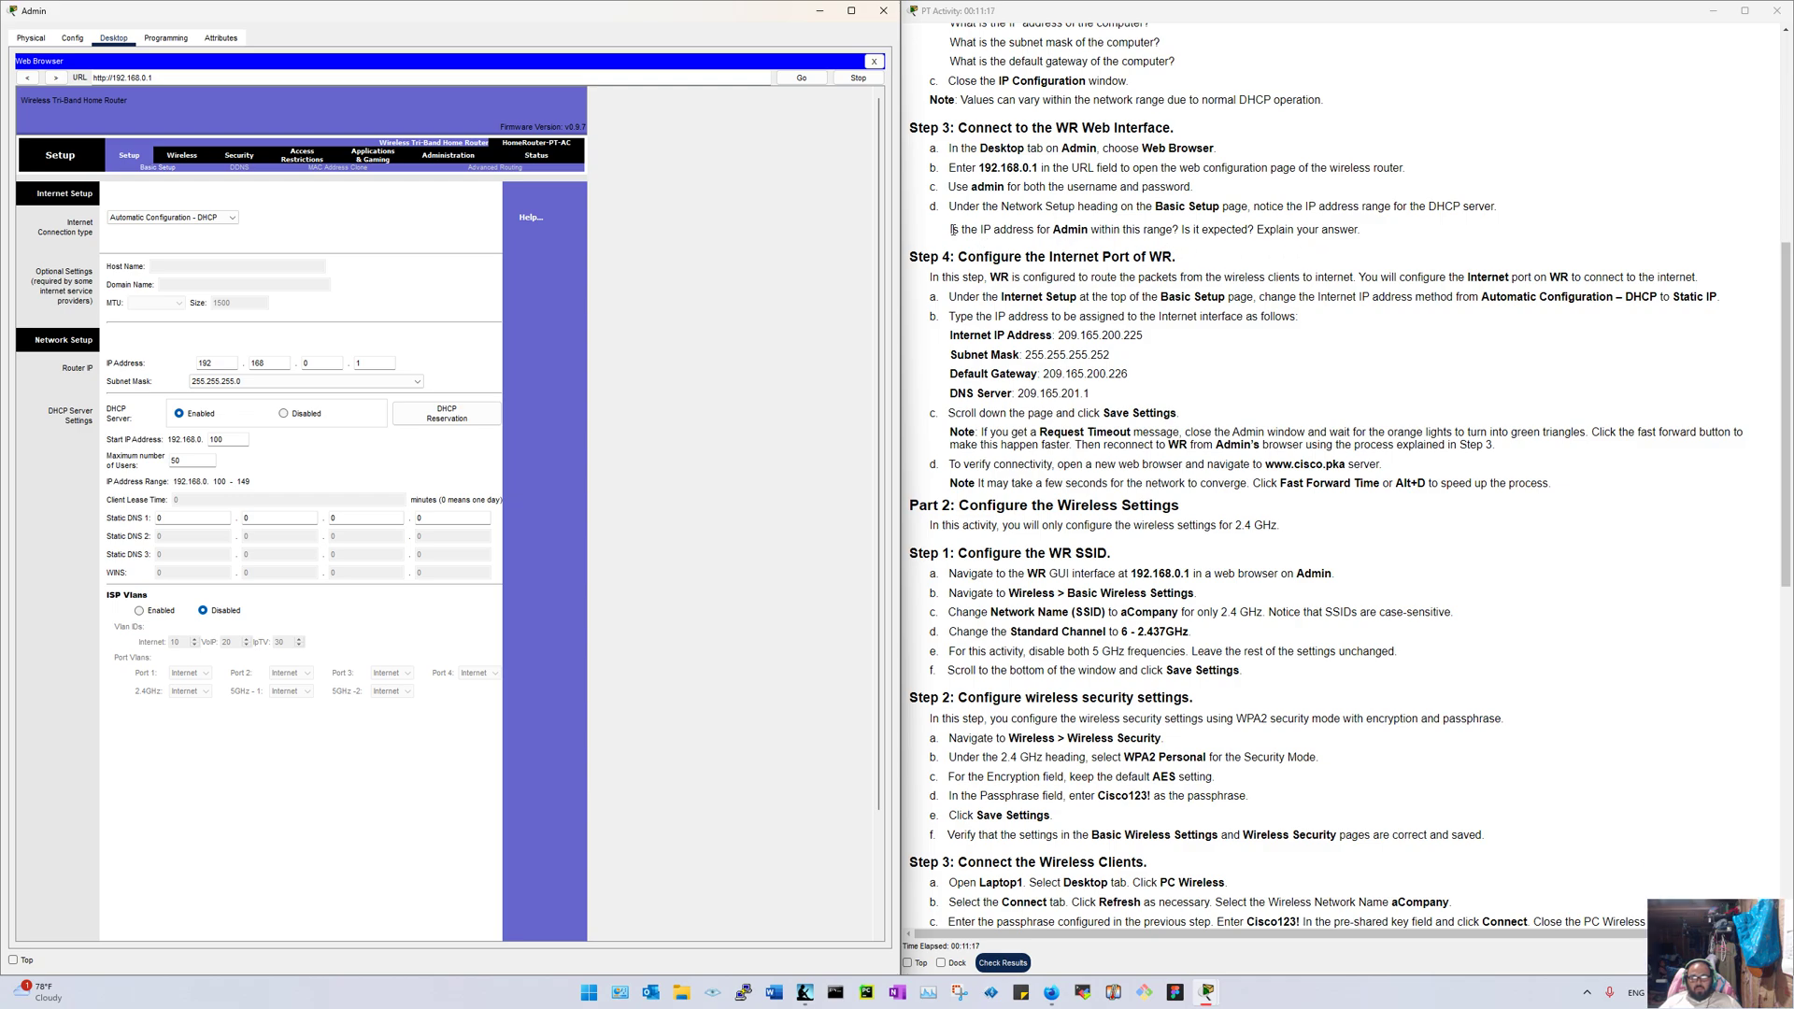
Step: Highlight the activity question on Admin's IP address range, then close the browser
left_click_drag(953, 229, 1364, 235)
left_click(1321, 293)
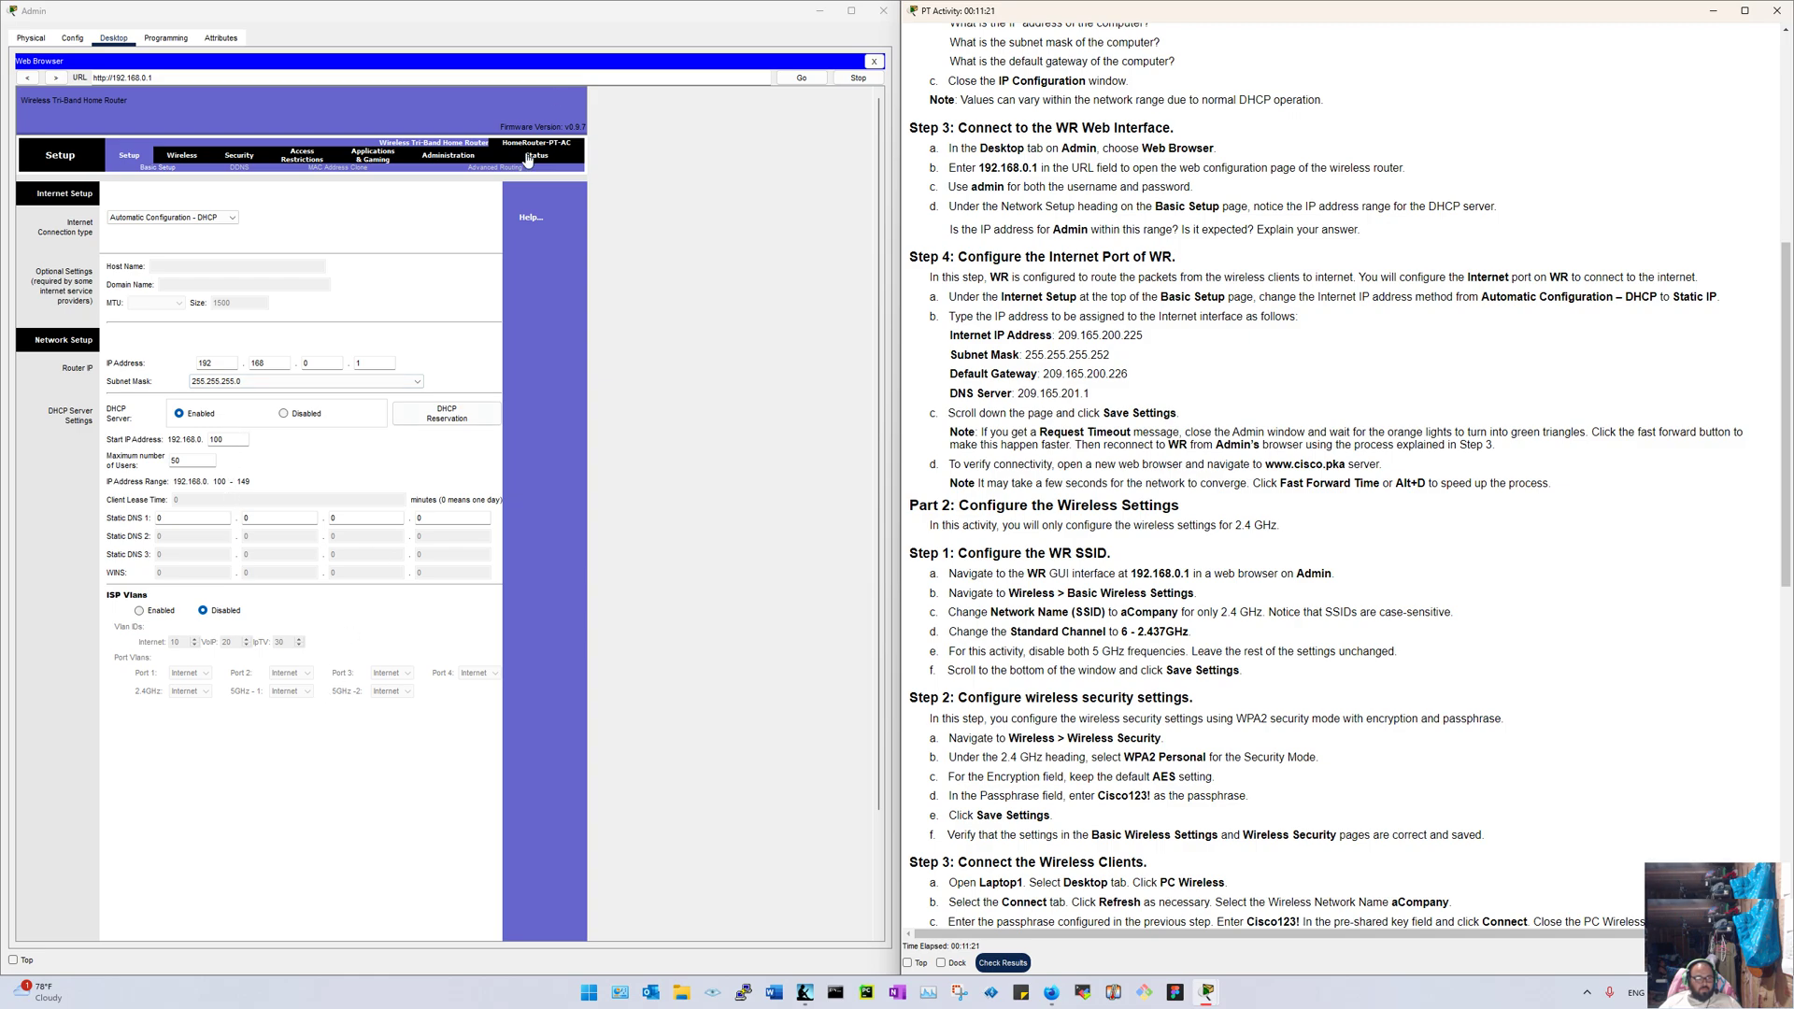
left_click(874, 62)
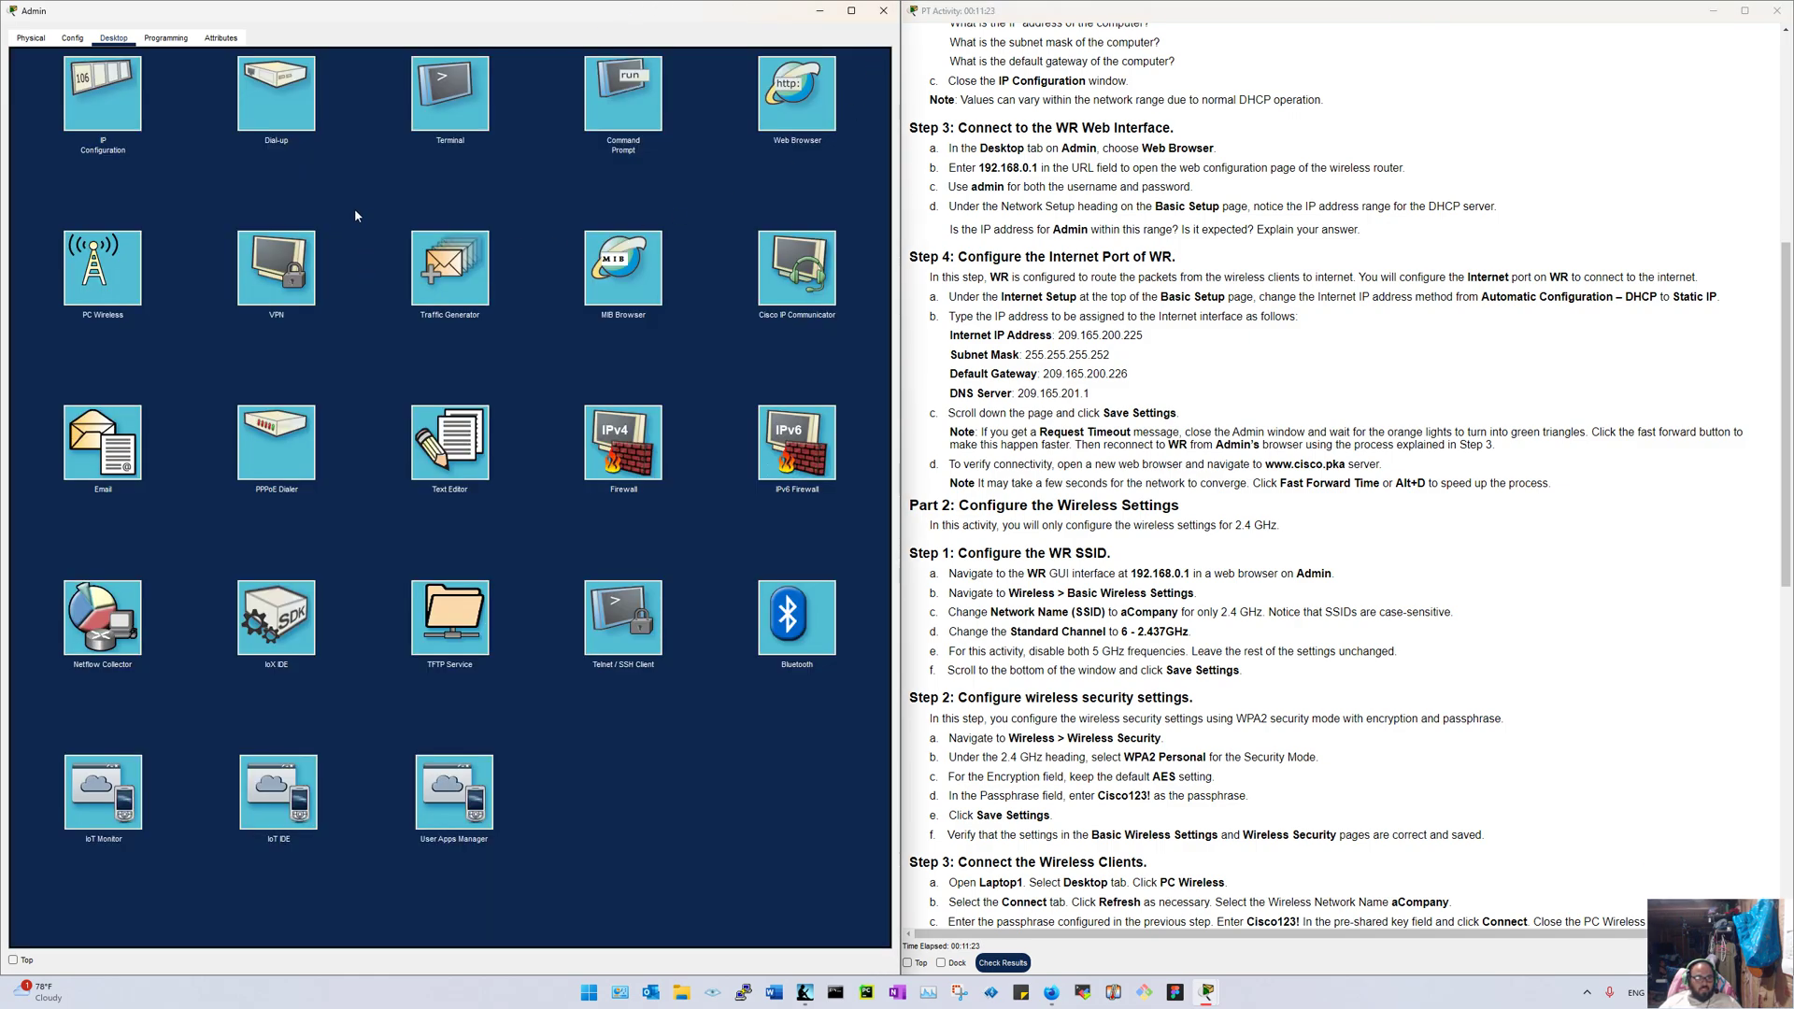
Step: Close the Admin window, move Laptop3 below Laptop2, and place the AP just right of WR
left_click(883, 10)
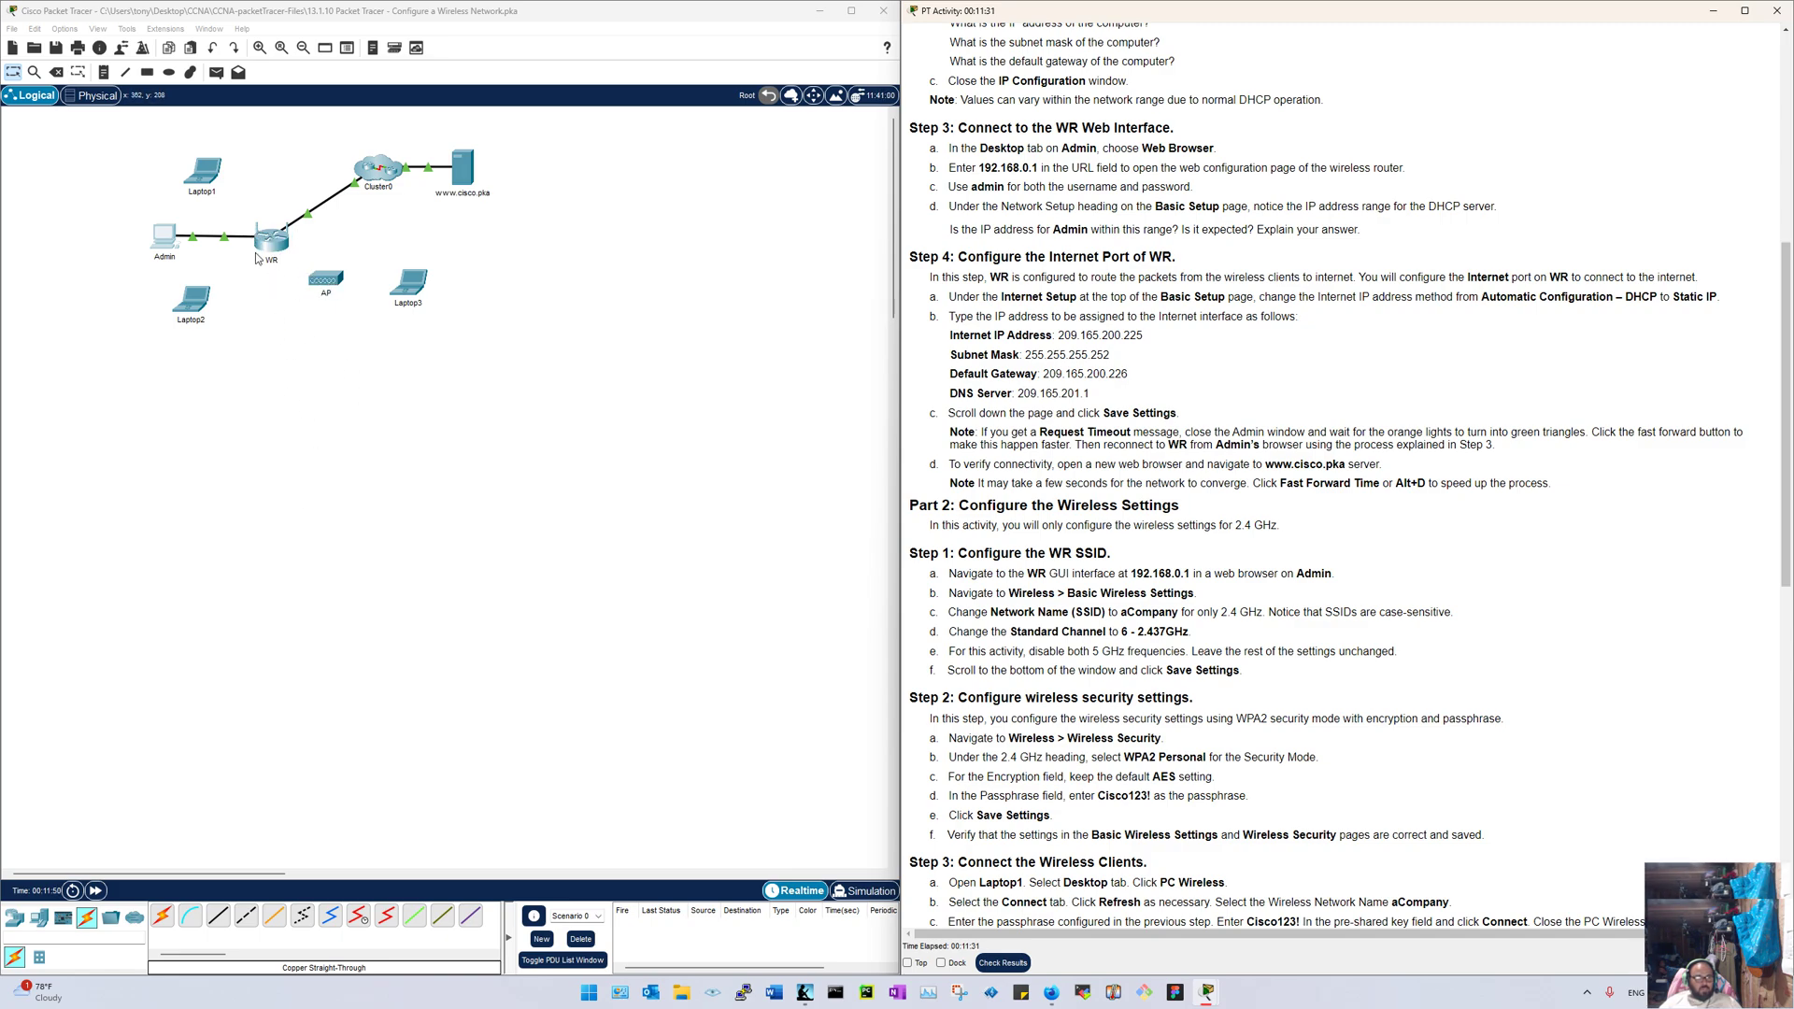
left_click_drag(325, 282, 464, 390)
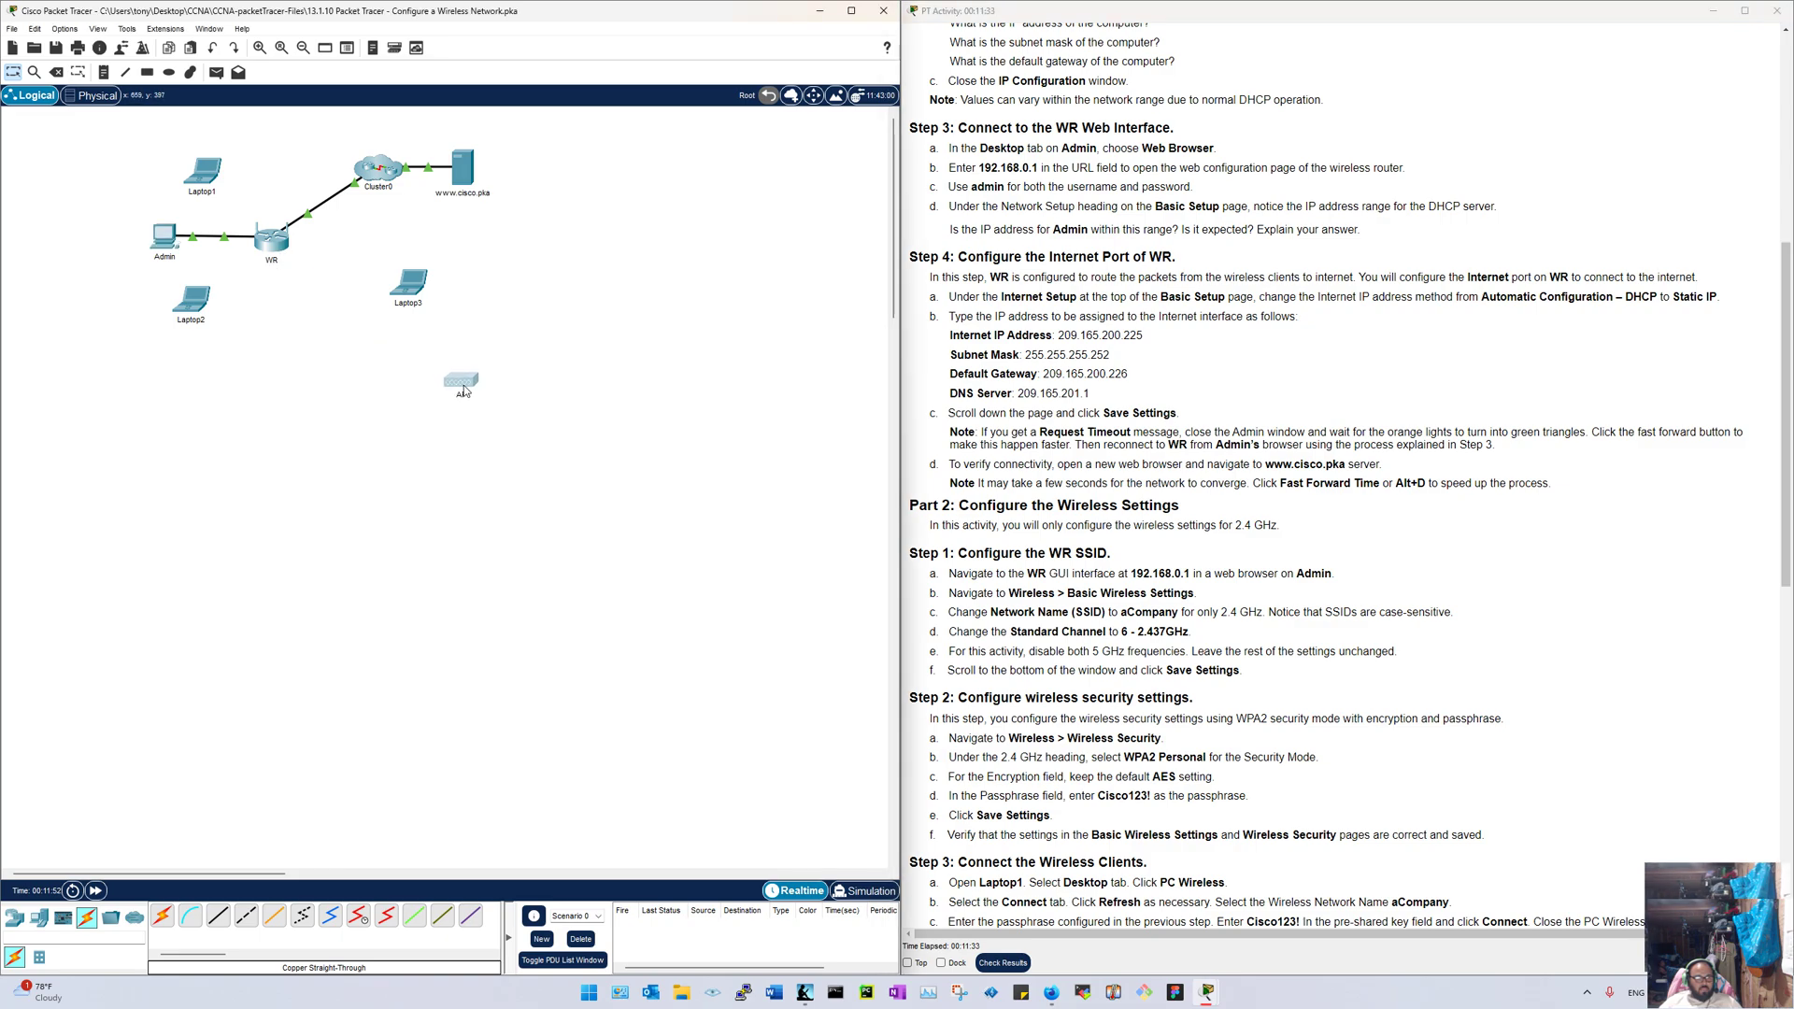
left_click_drag(408, 286, 276, 353)
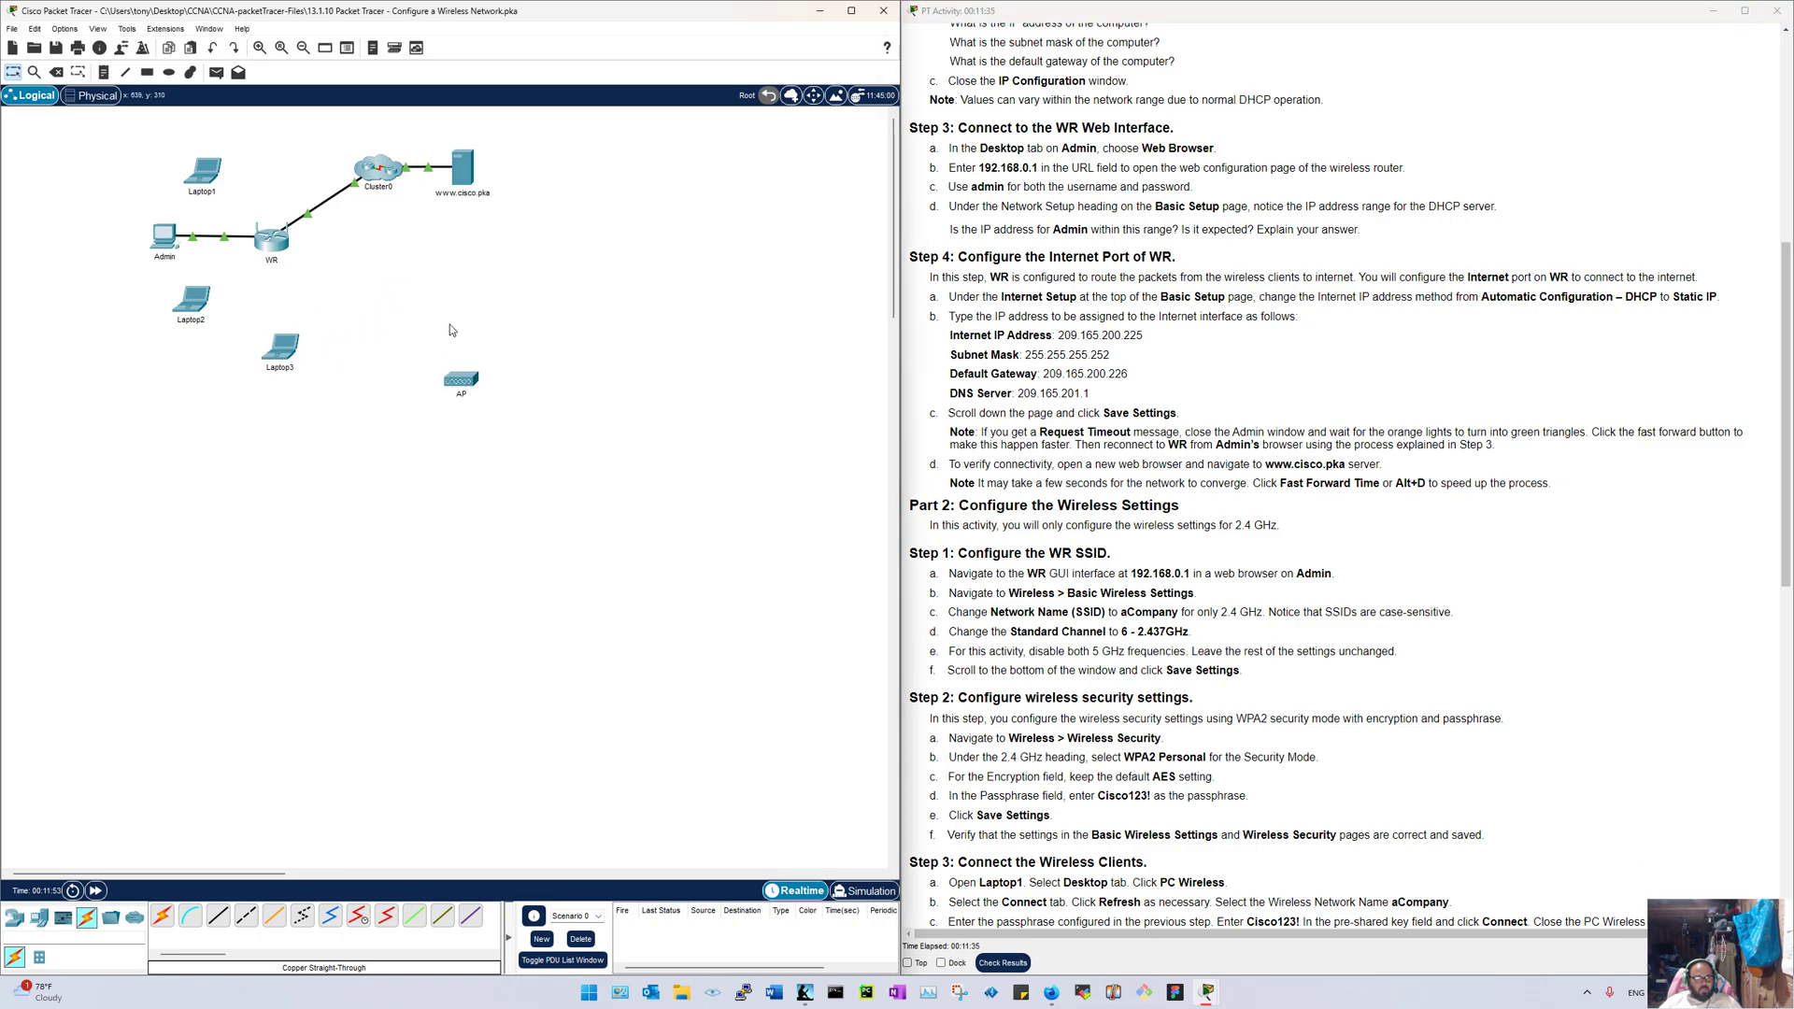
left_click_drag(449, 323, 390, 351)
left_click(533, 437)
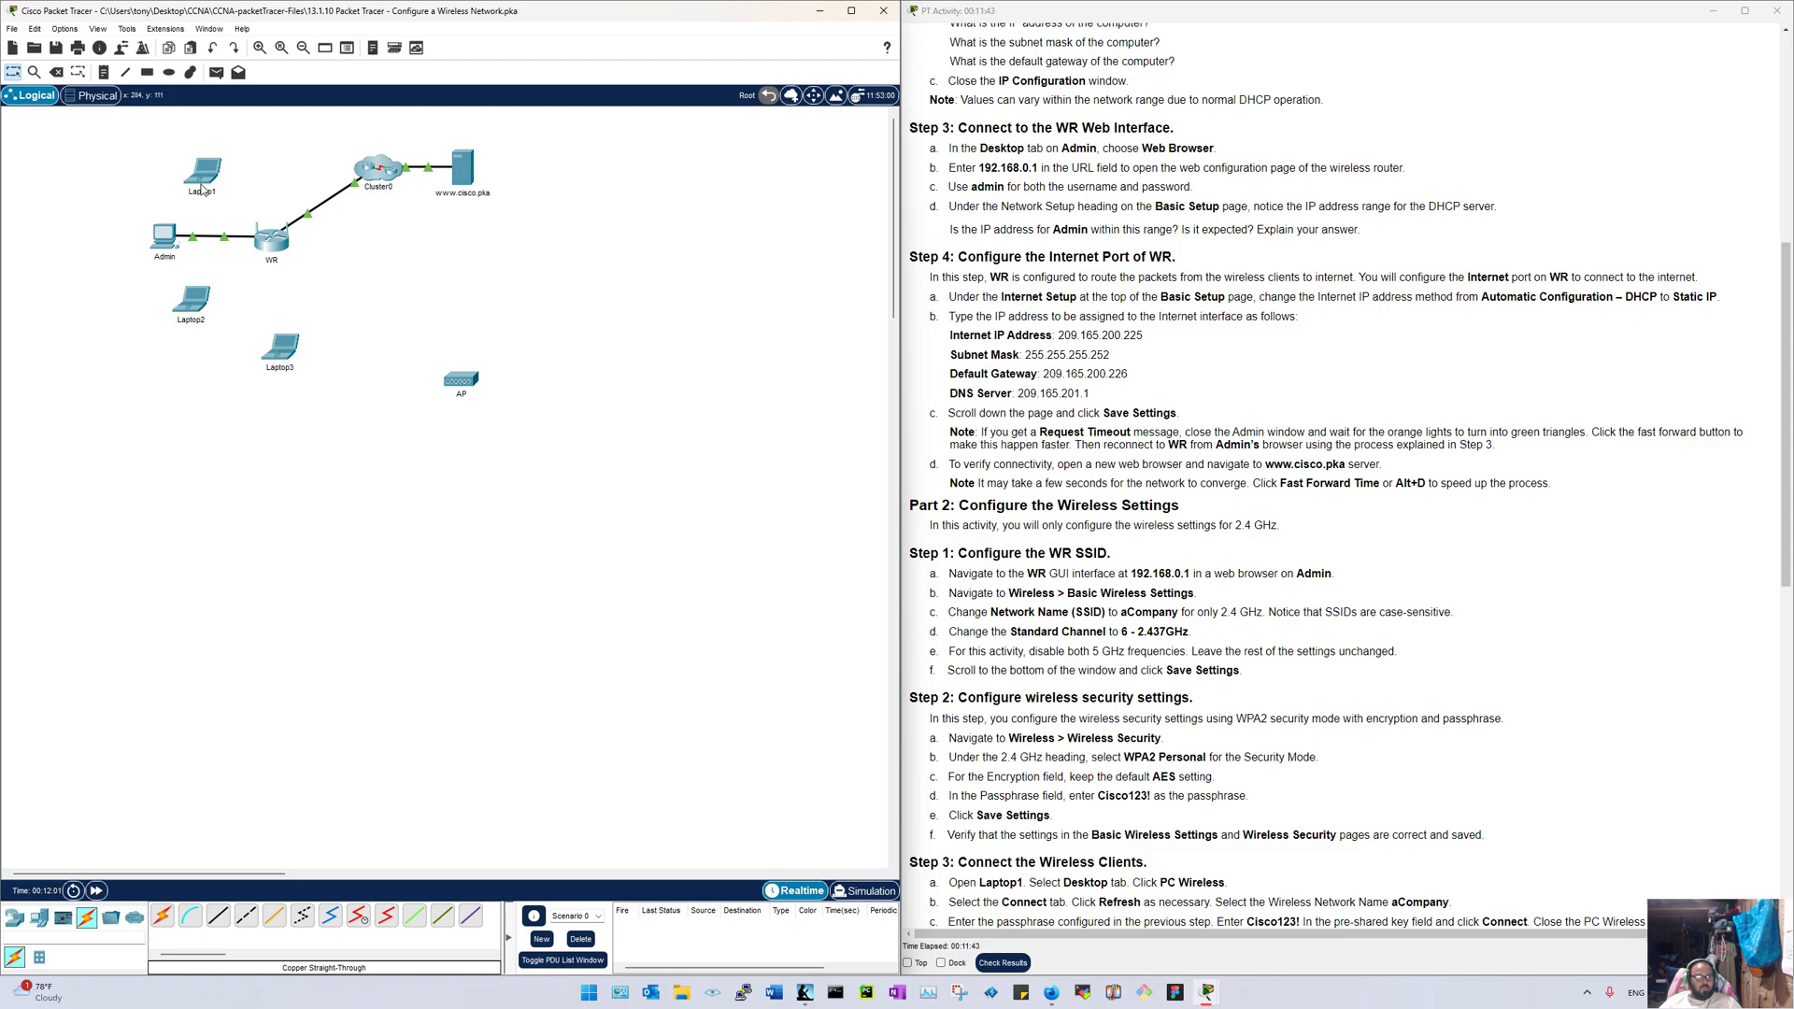
mouse_move(199, 177)
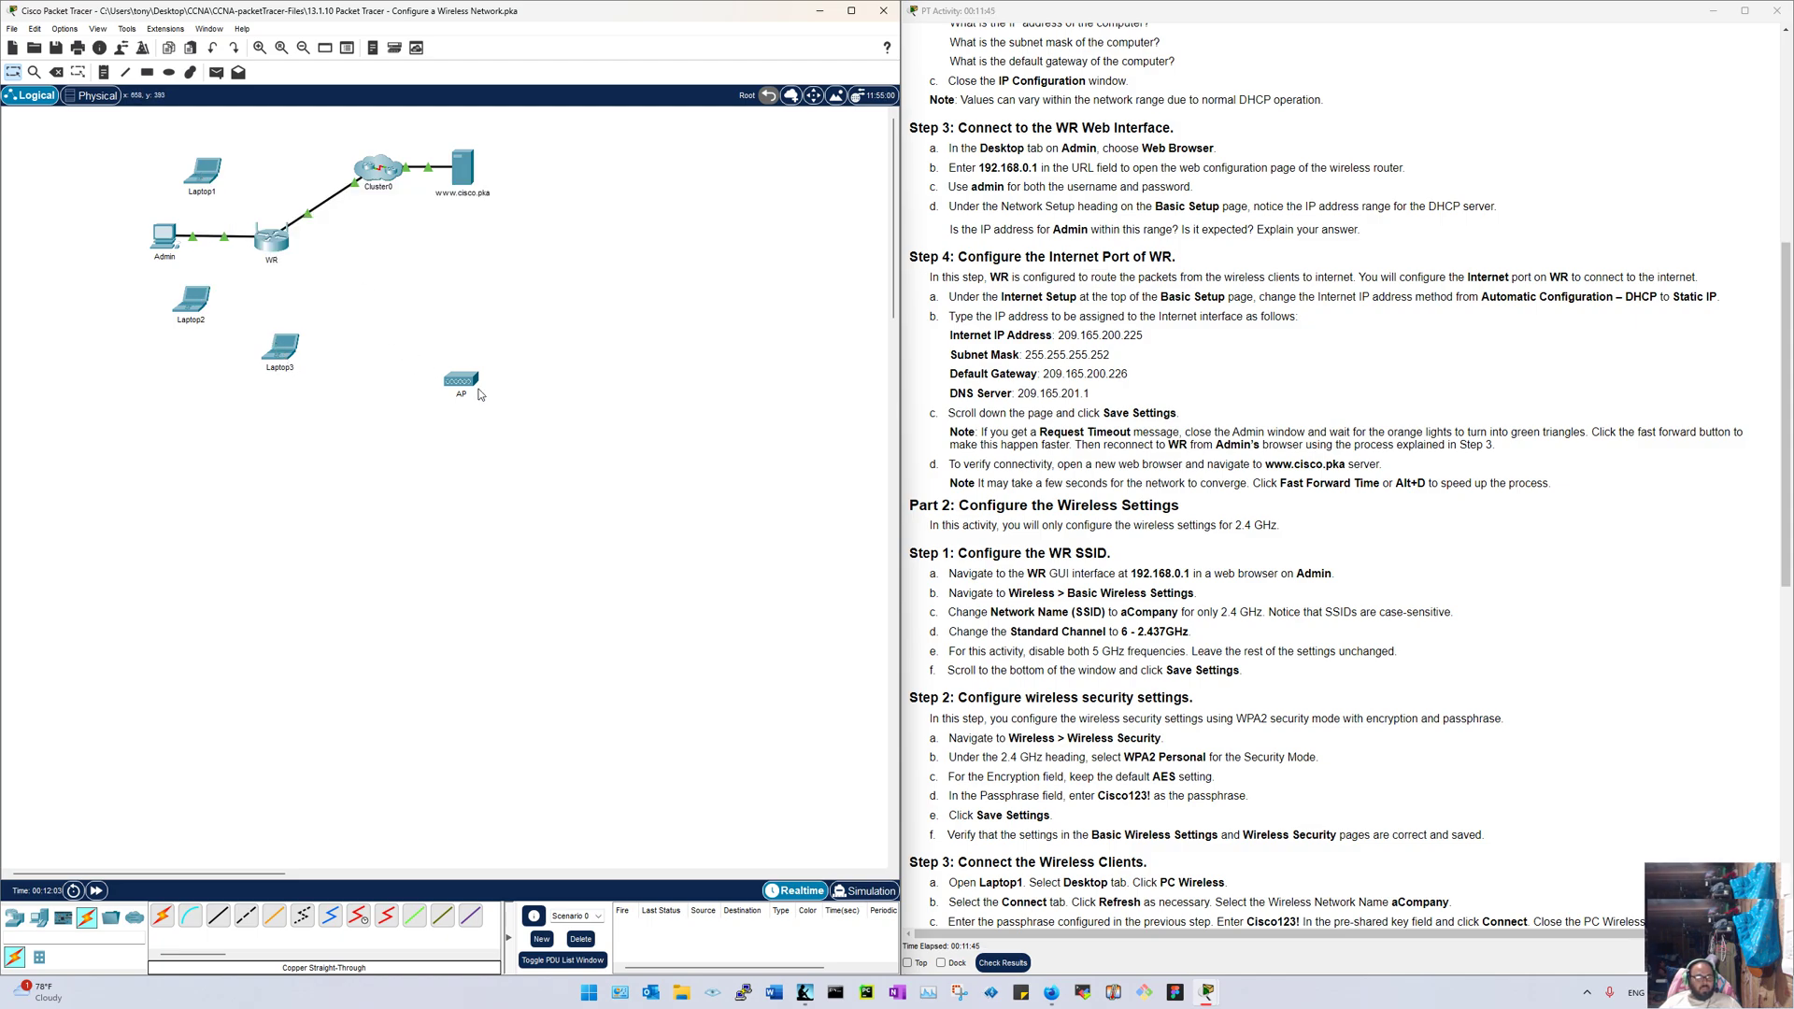
left_click_drag(449, 386, 366, 300)
Step: Dismiss WR's locked-configuration warning and open the Admin PC's desktop
left_click(272, 241)
left_click(500, 513)
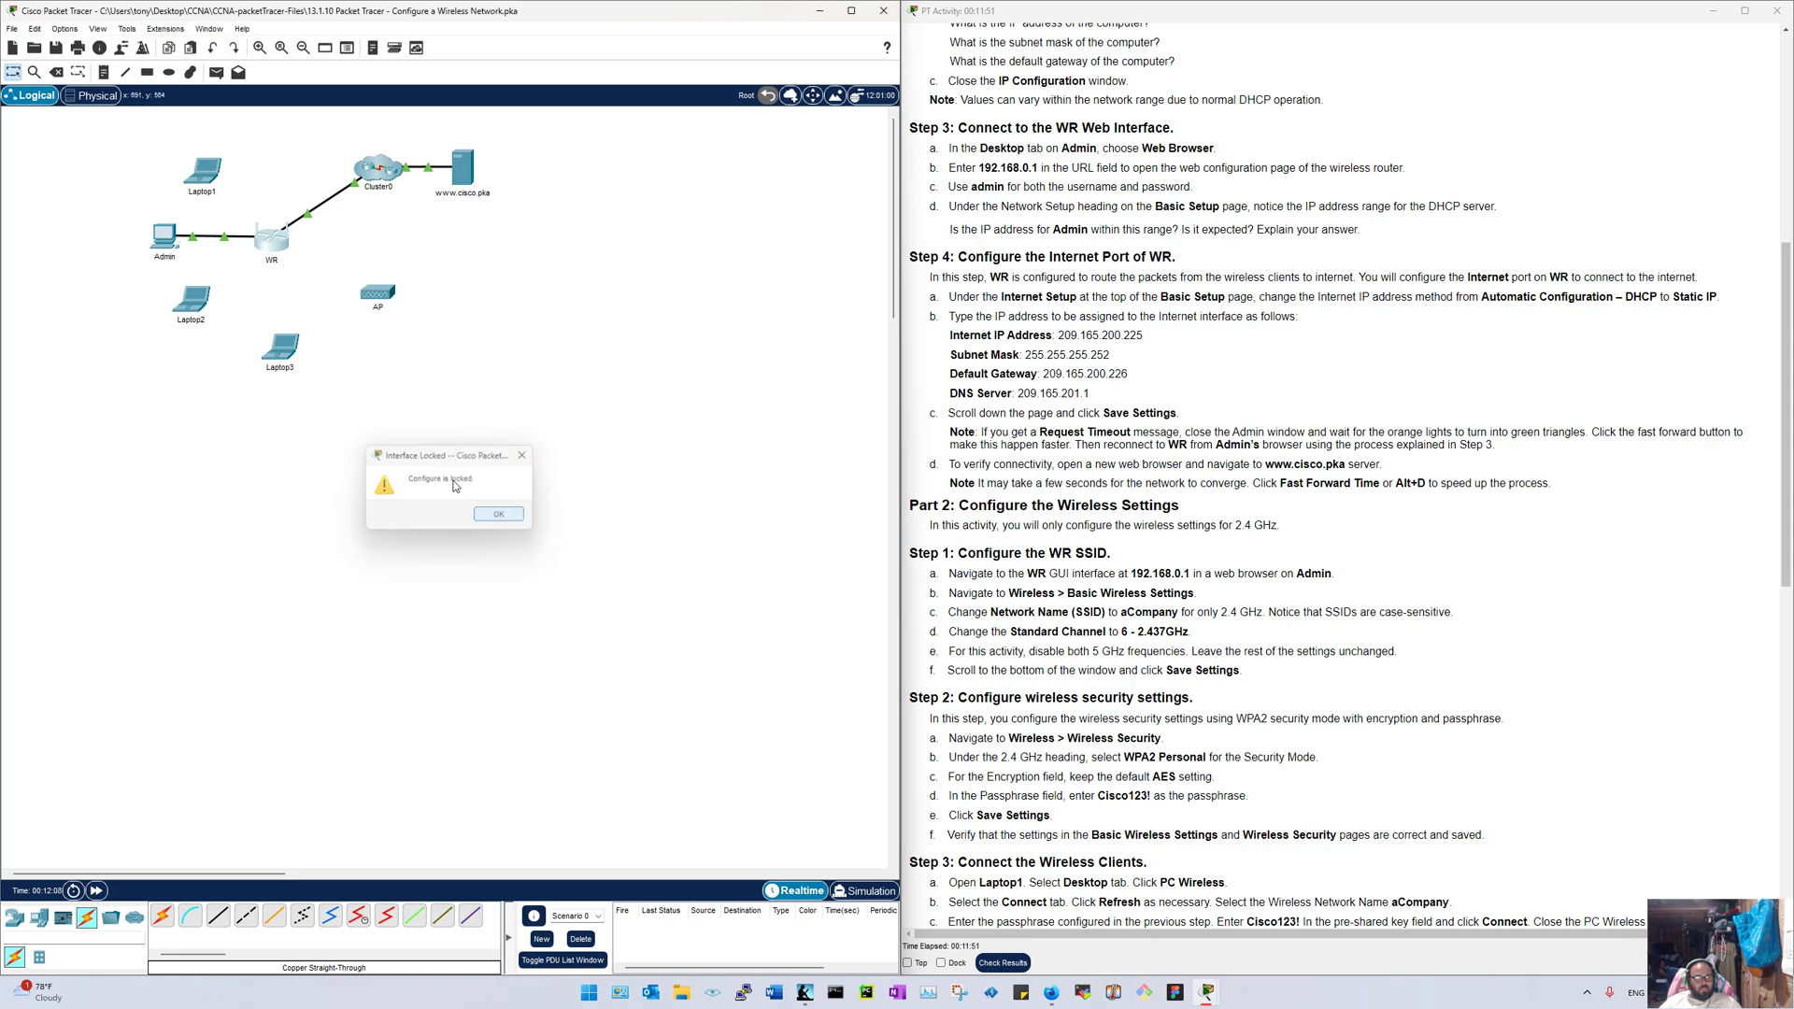
left_click(144, 243)
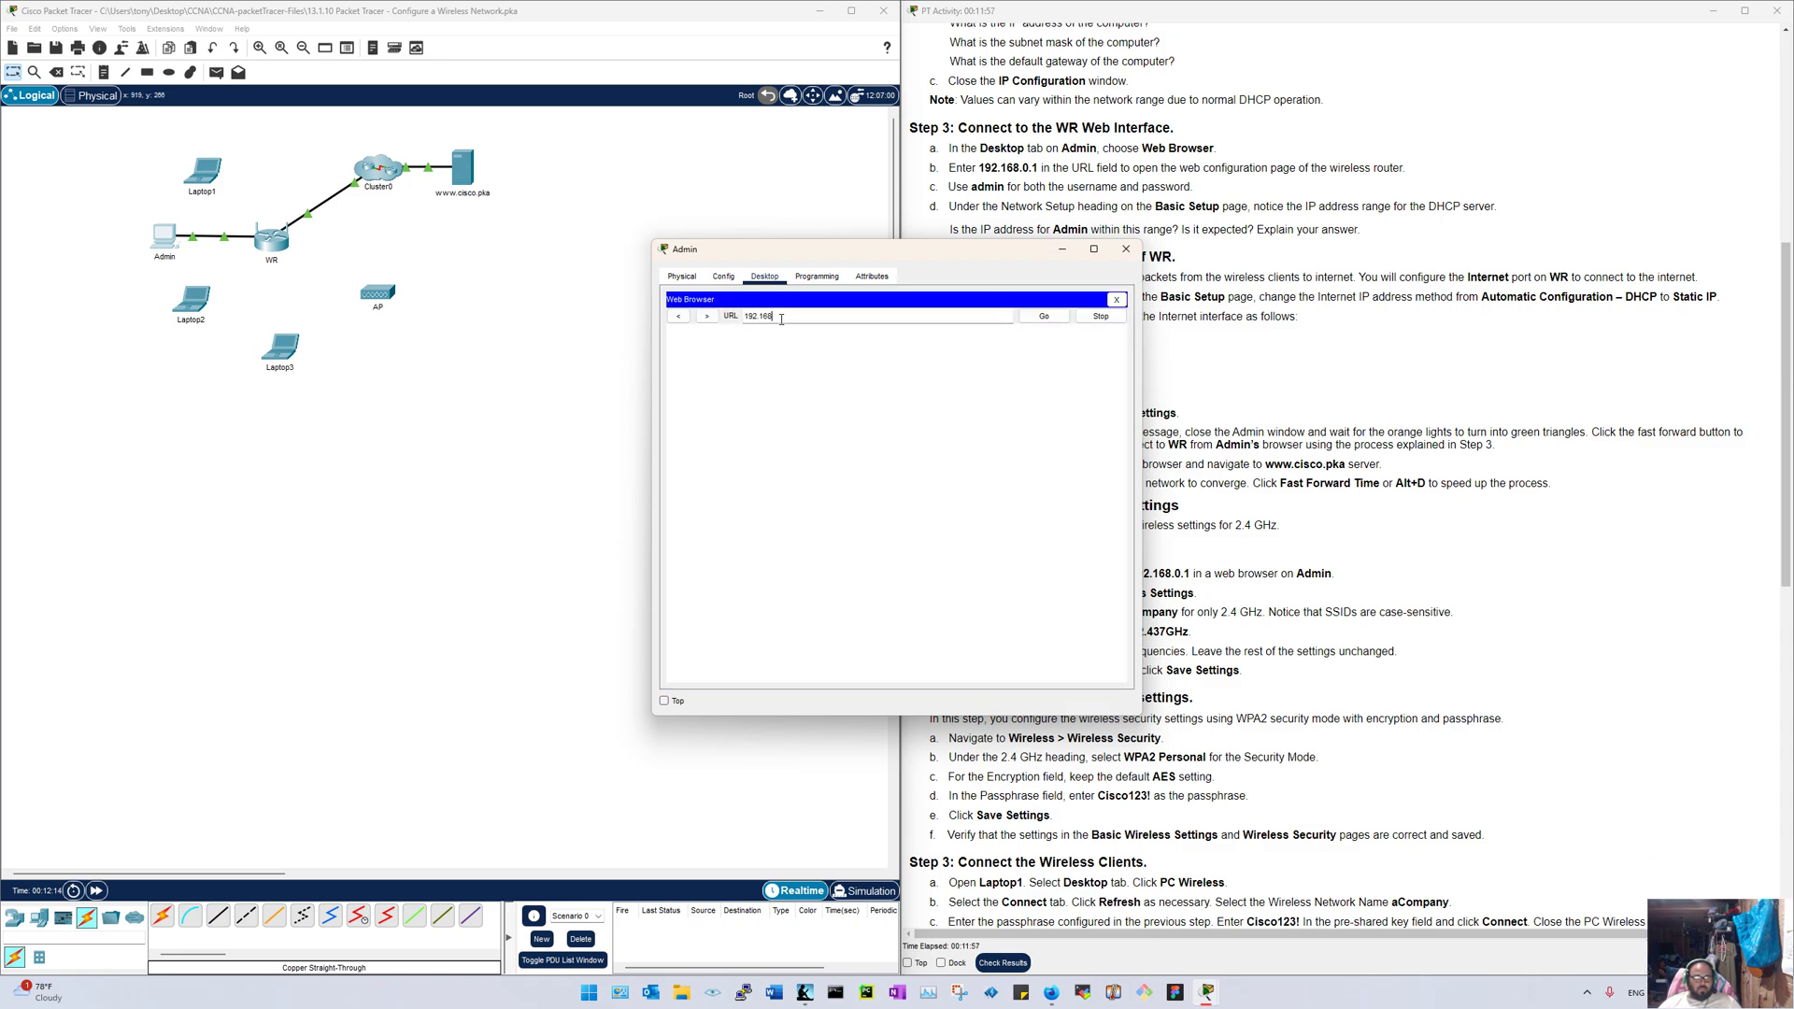
Step: Load WR's web page at 192.168.0.1 and sign in with the router's username and password
left_click(780, 319)
type("192.168.0.1")
key("Return")
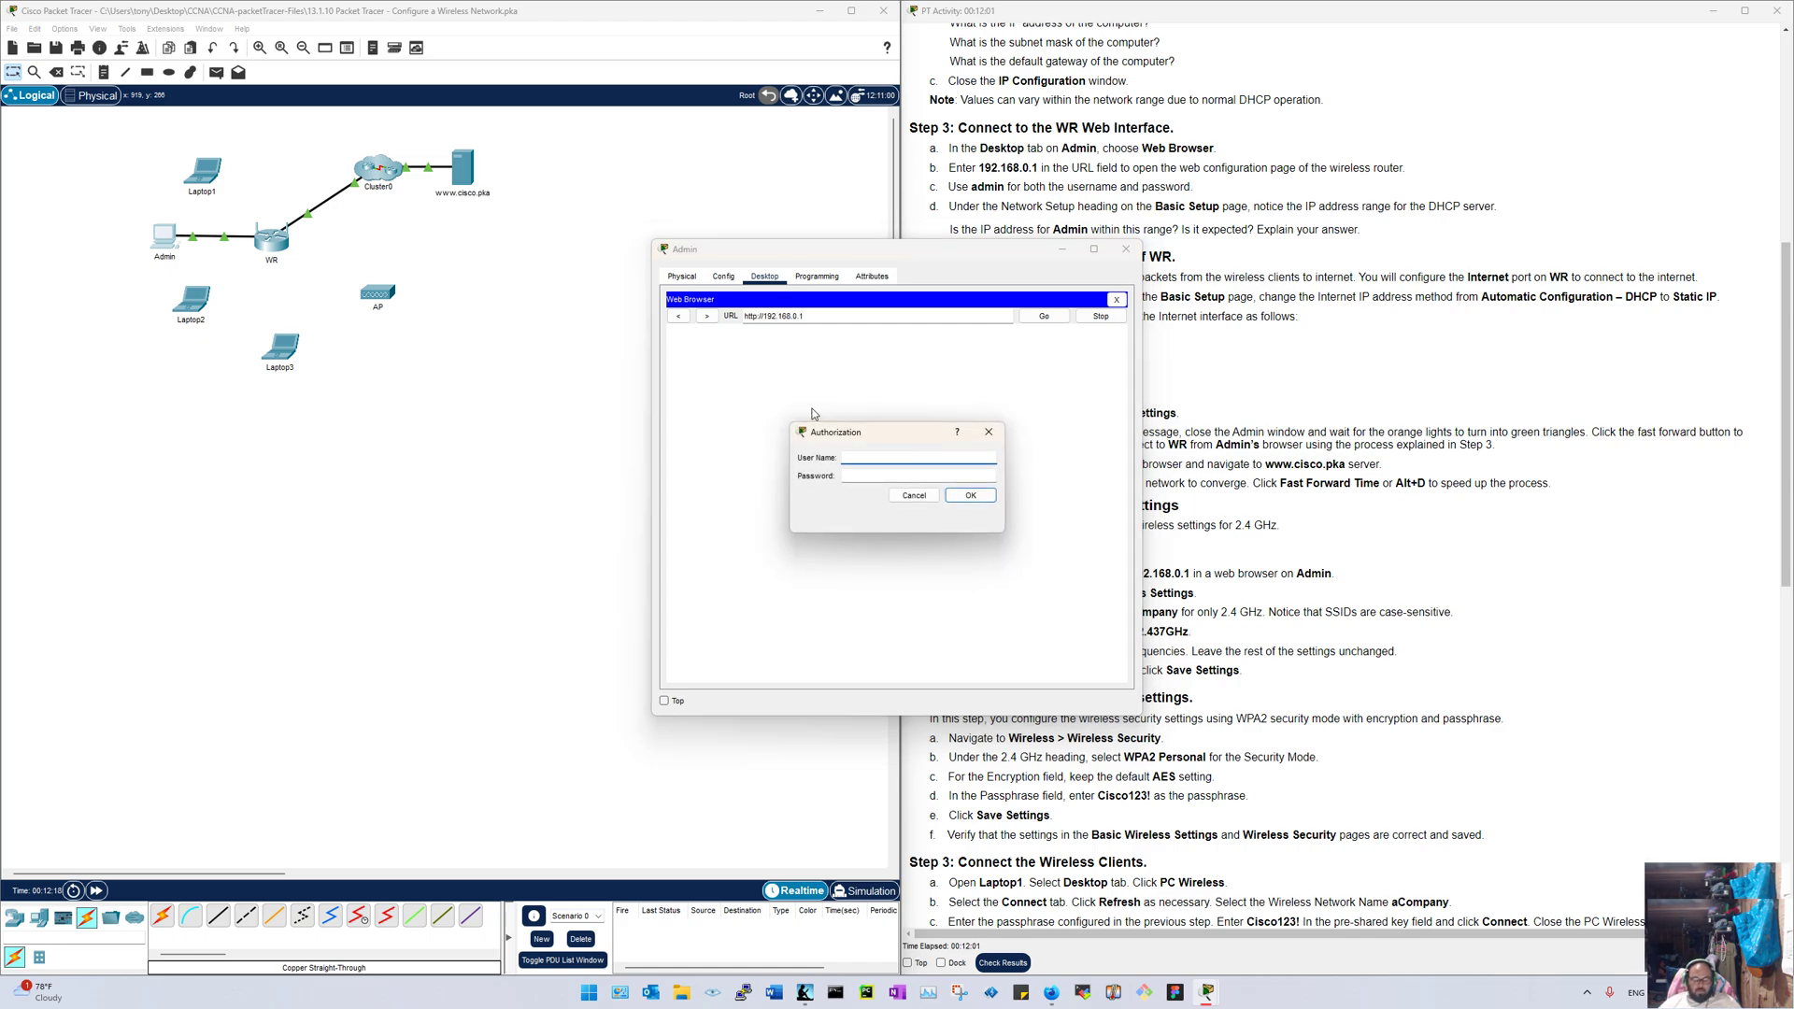
type("admin")
key("Tab")
type("a")
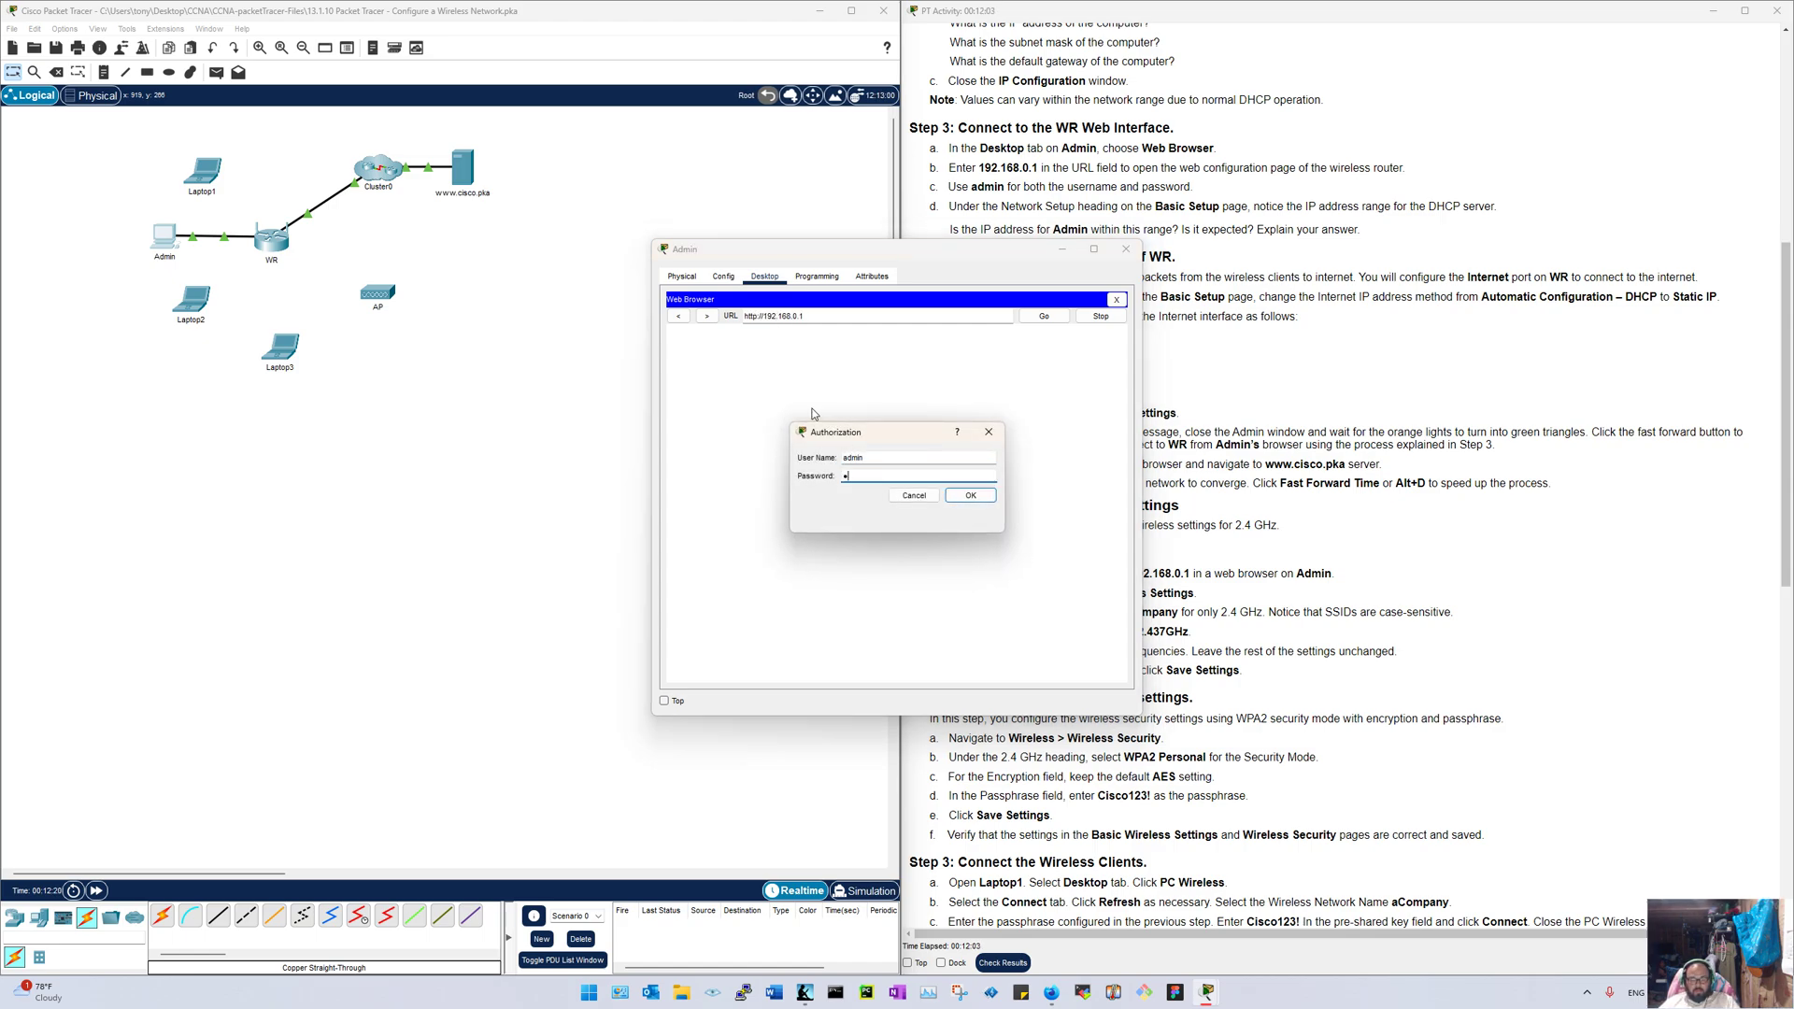
type("dmin")
key("Return")
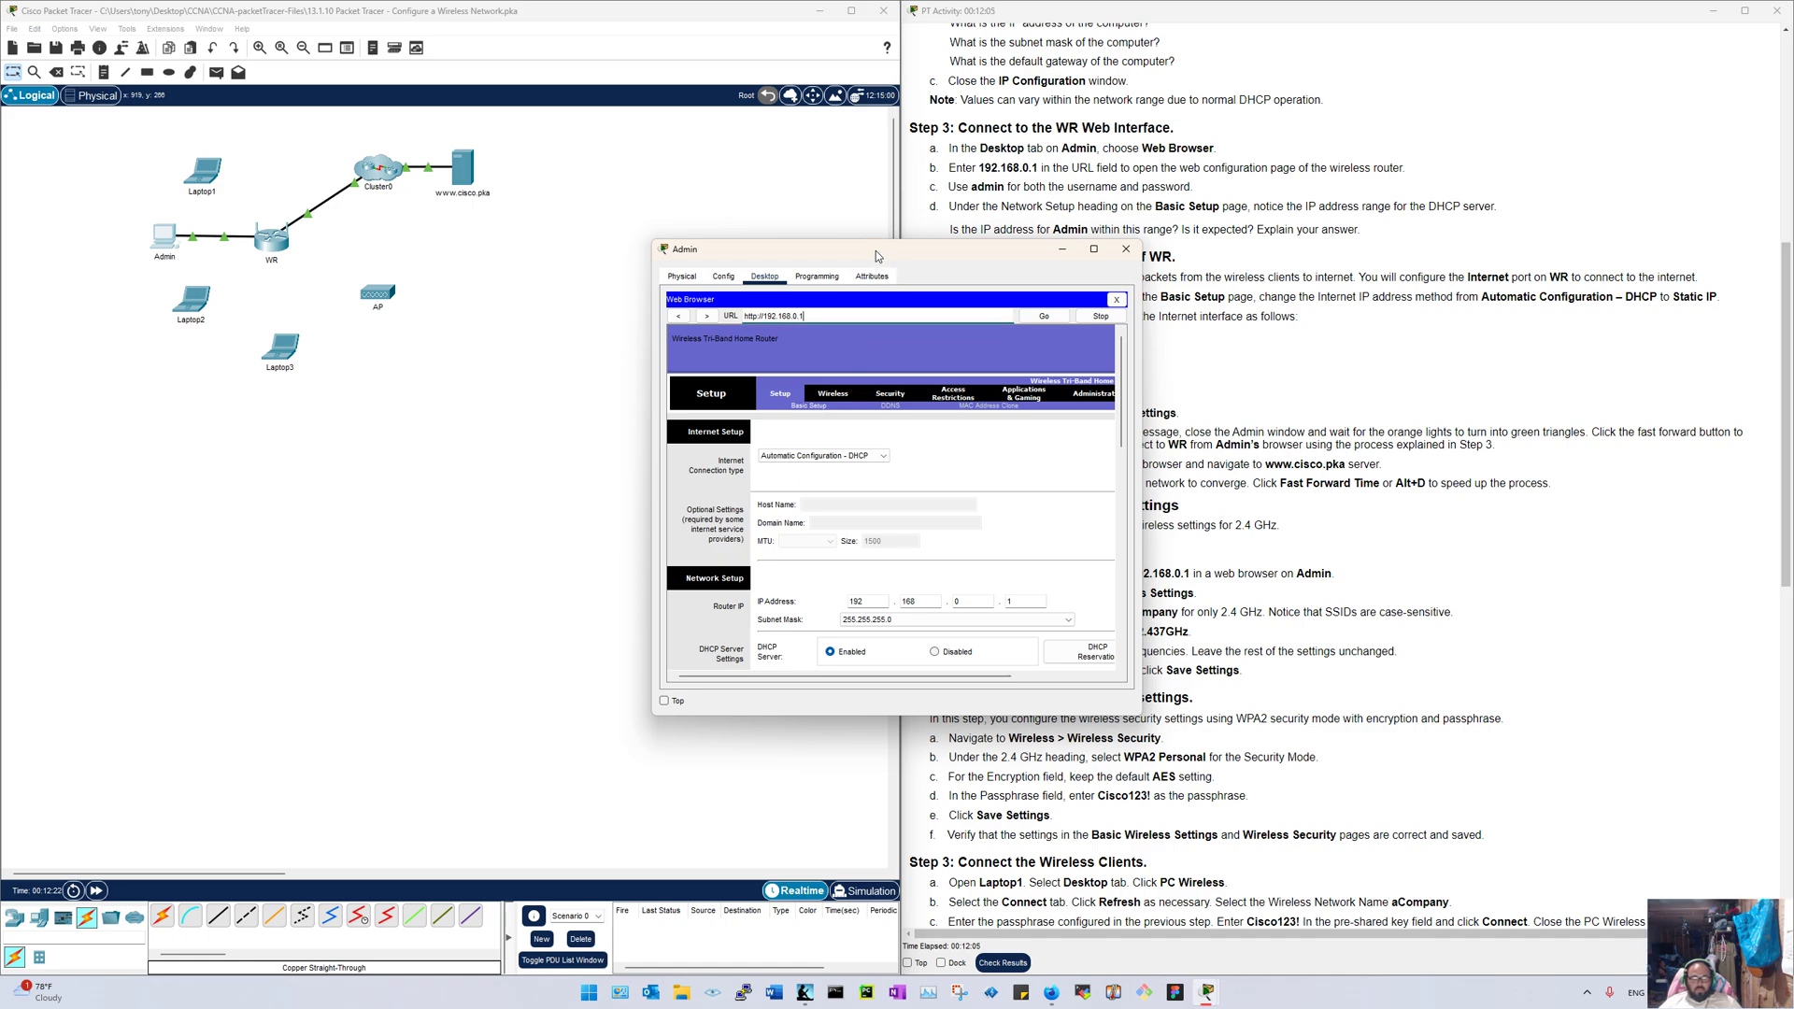
Step: Review the DHCP maximum users value 50 and the 255.255.255.0 subnet mask on Basic Setup
left_click_drag(876, 251, 2, 245)
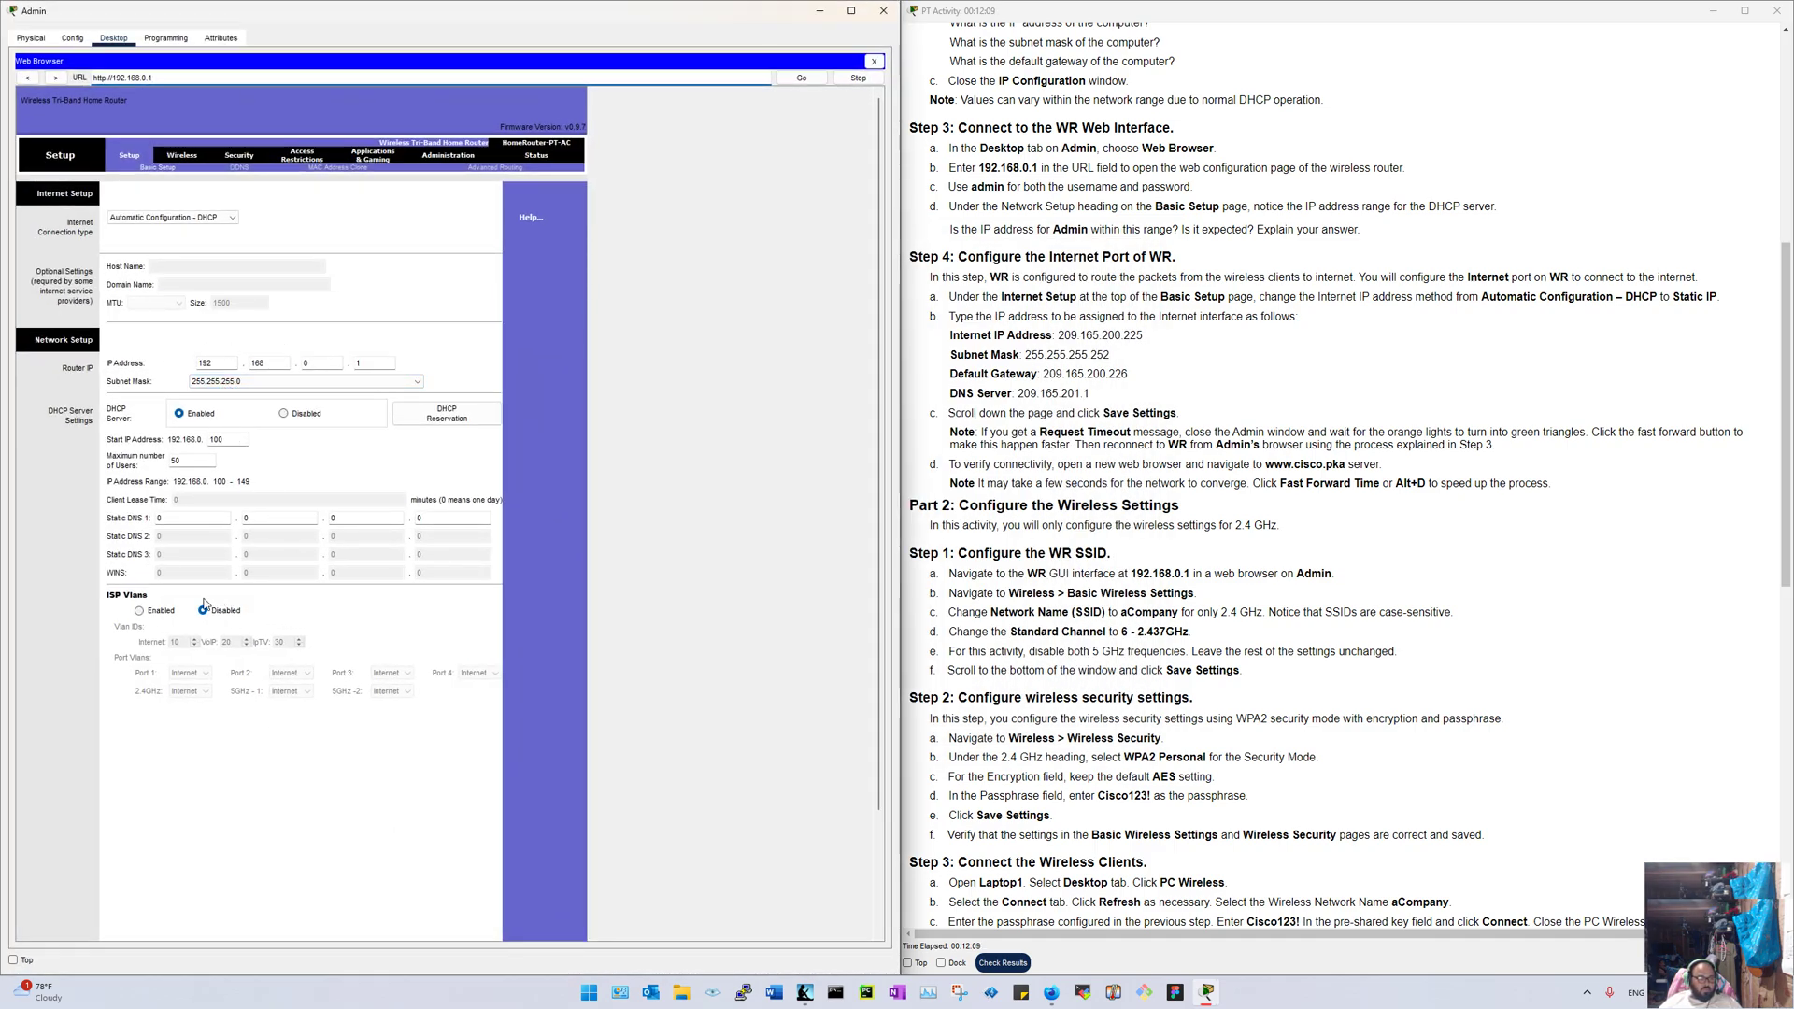
double_click(184, 465)
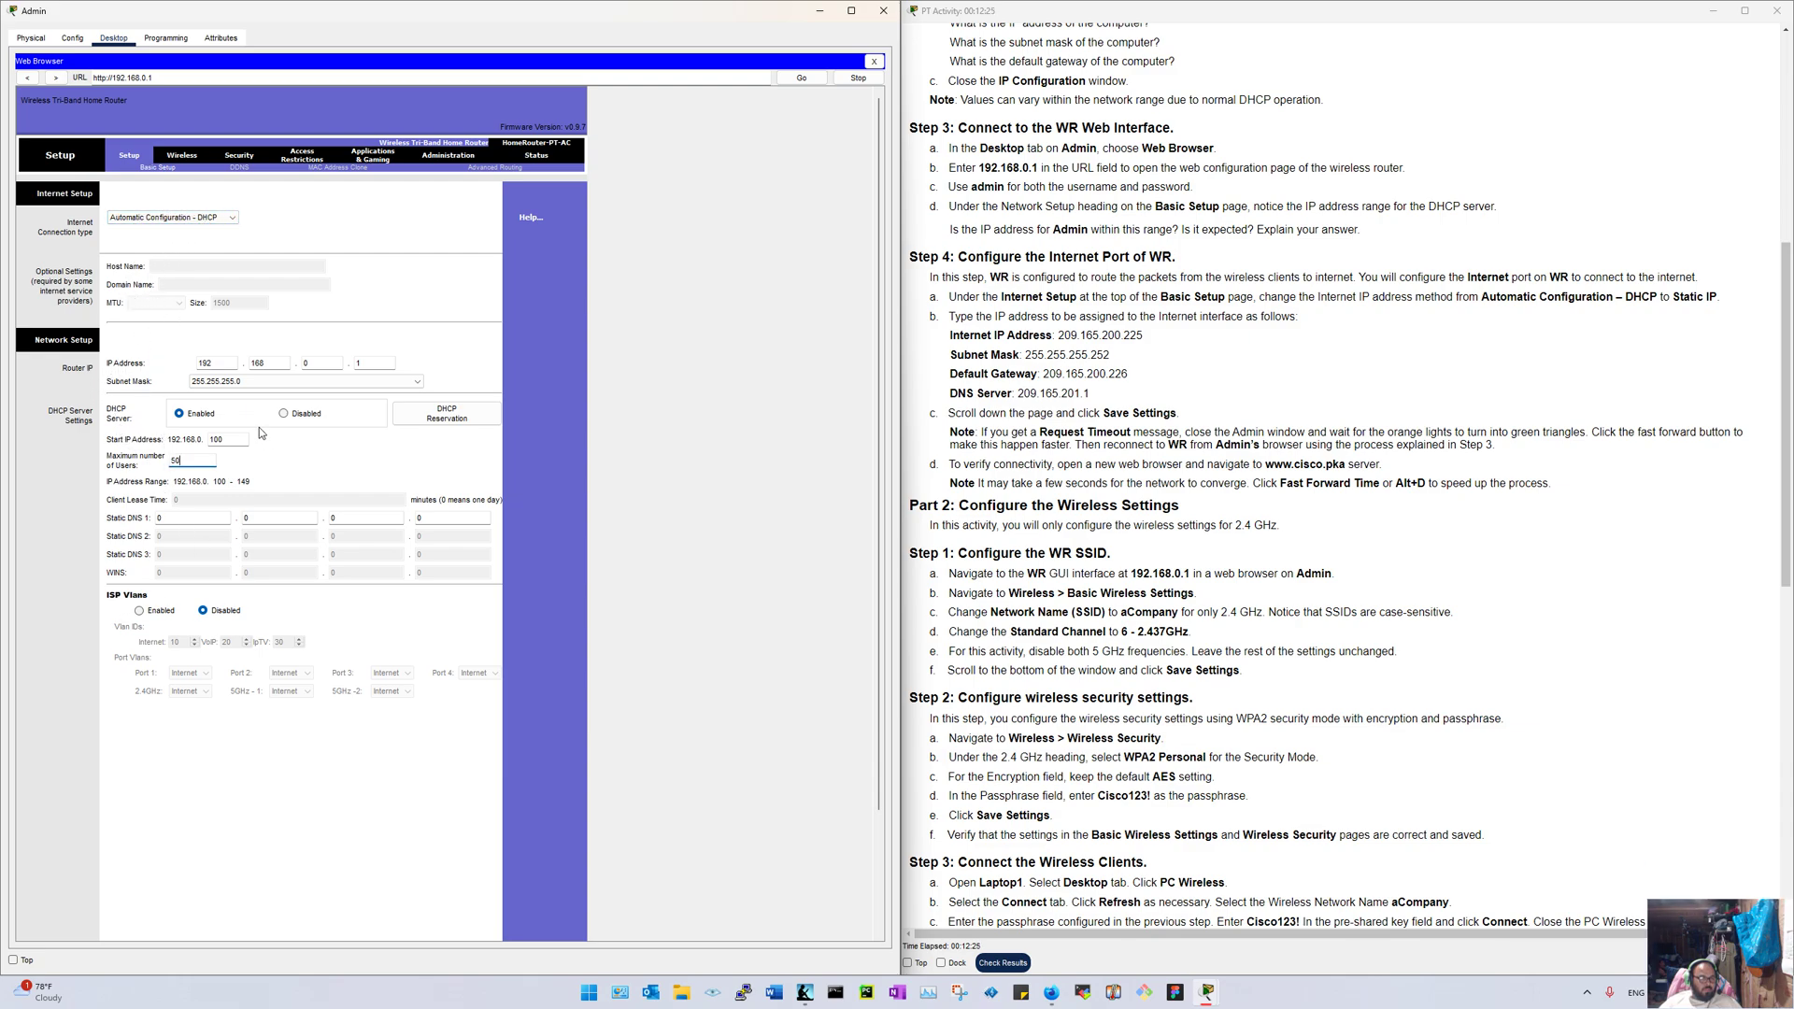
left_click(417, 382)
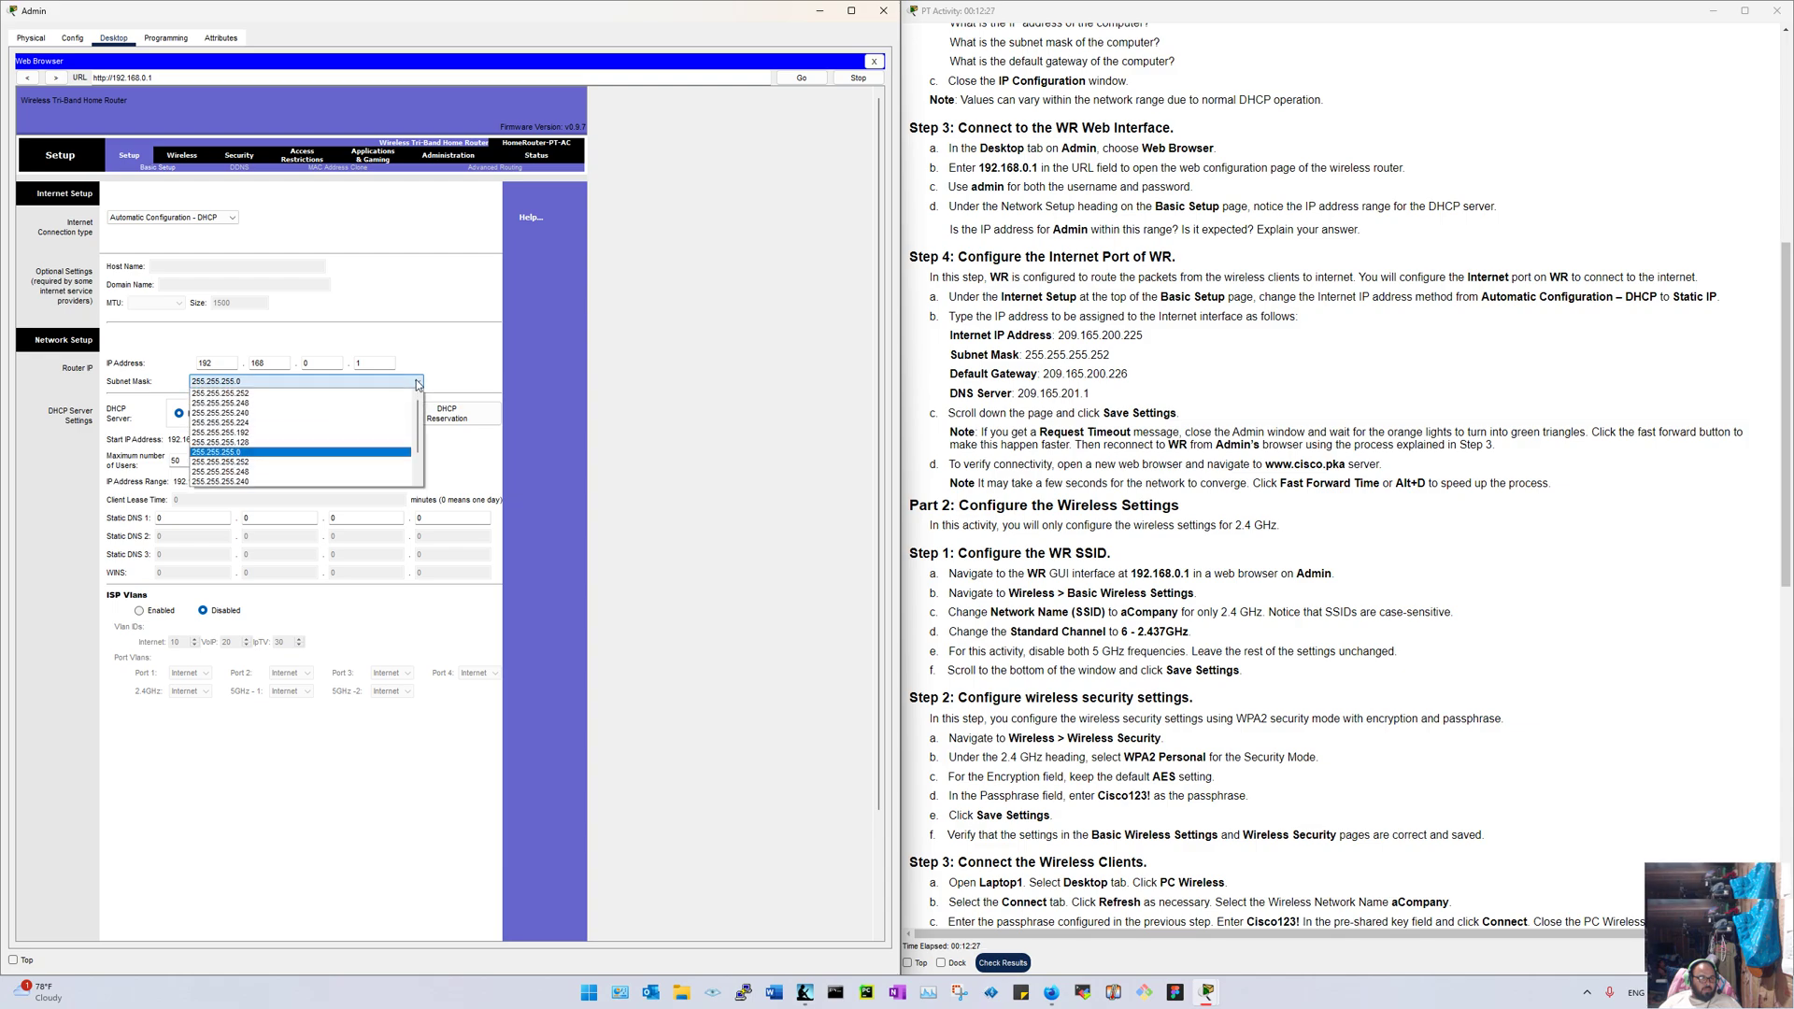
left_click(417, 382)
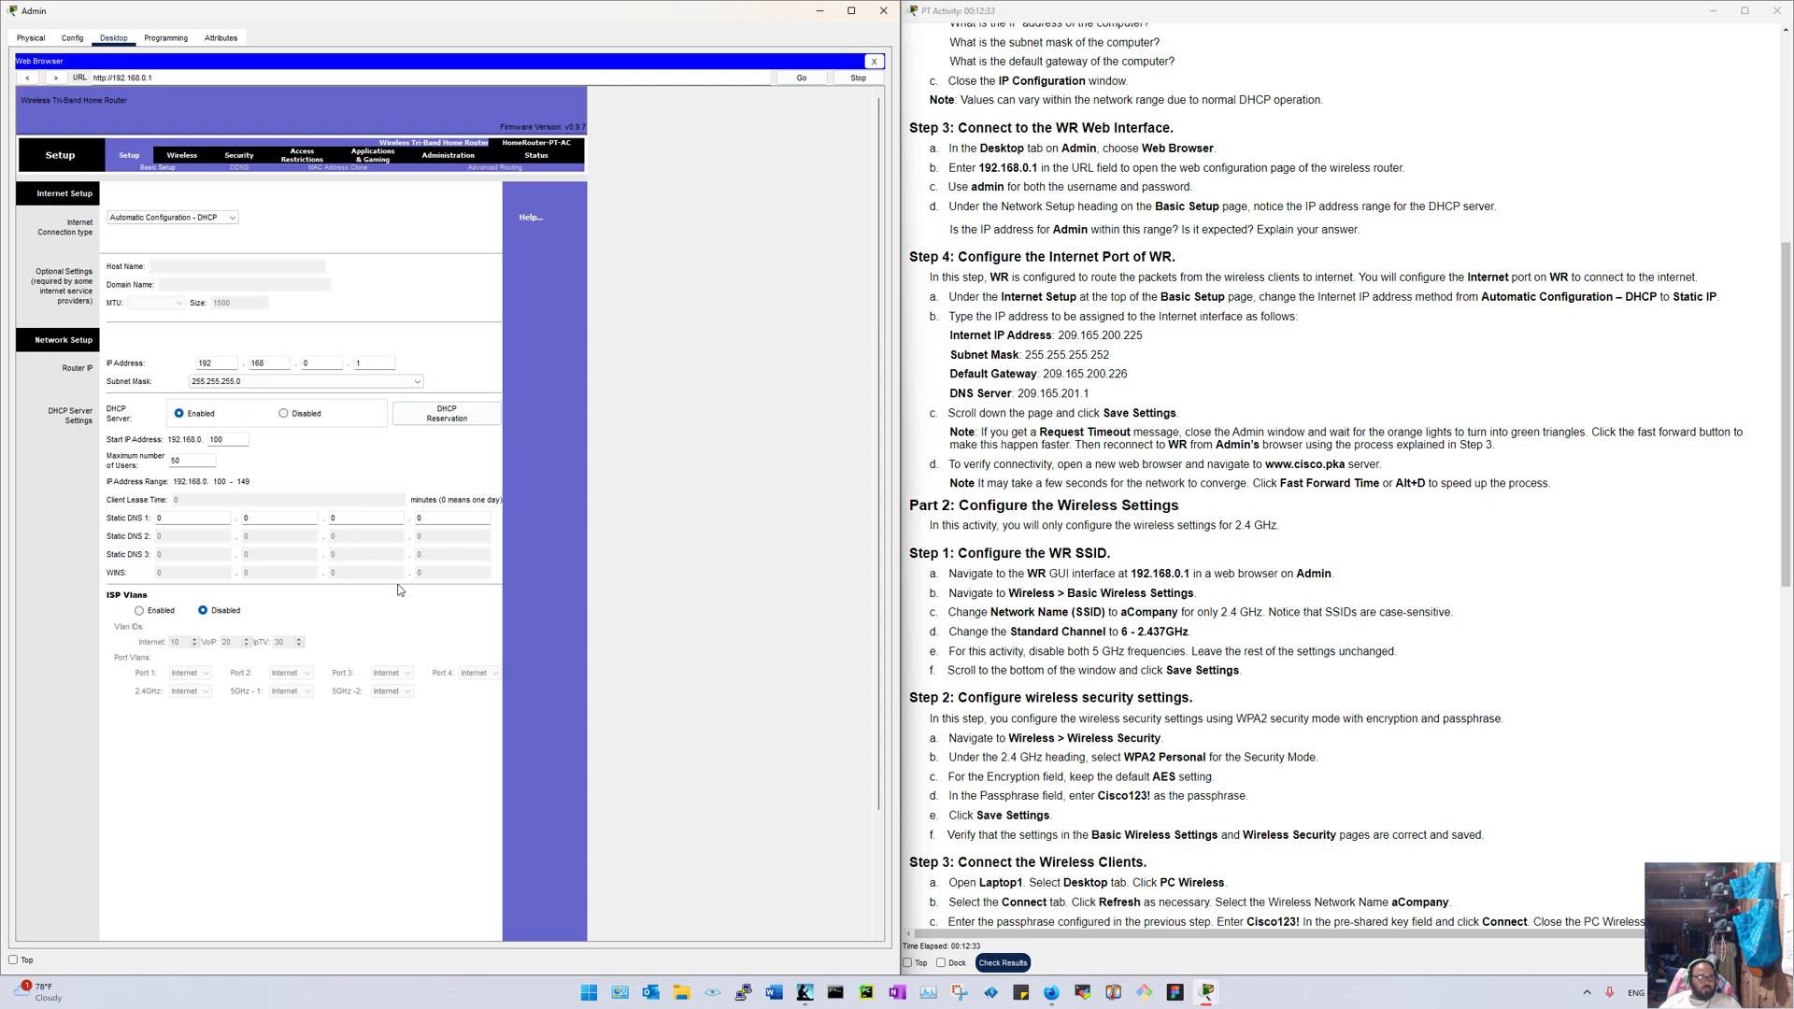
Step: Close Admin's browser and window, then dismiss the Cluster0 warning
left_click(874, 61)
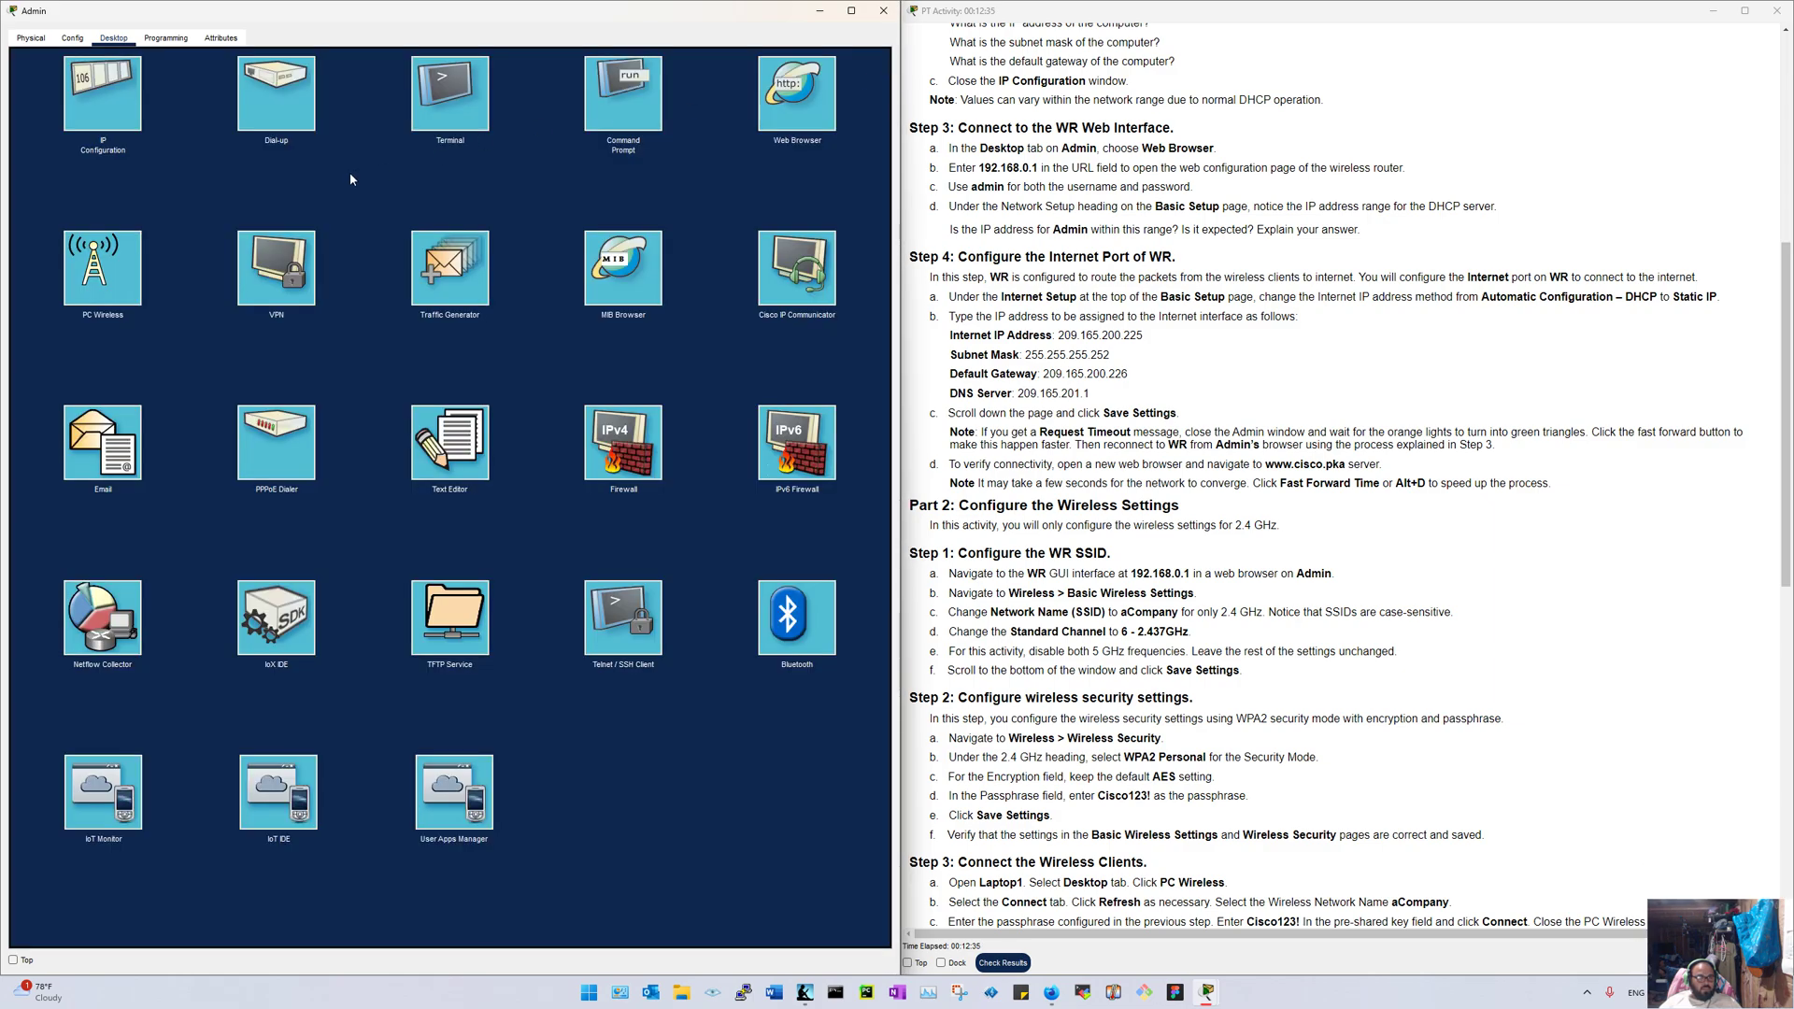
left_click(883, 10)
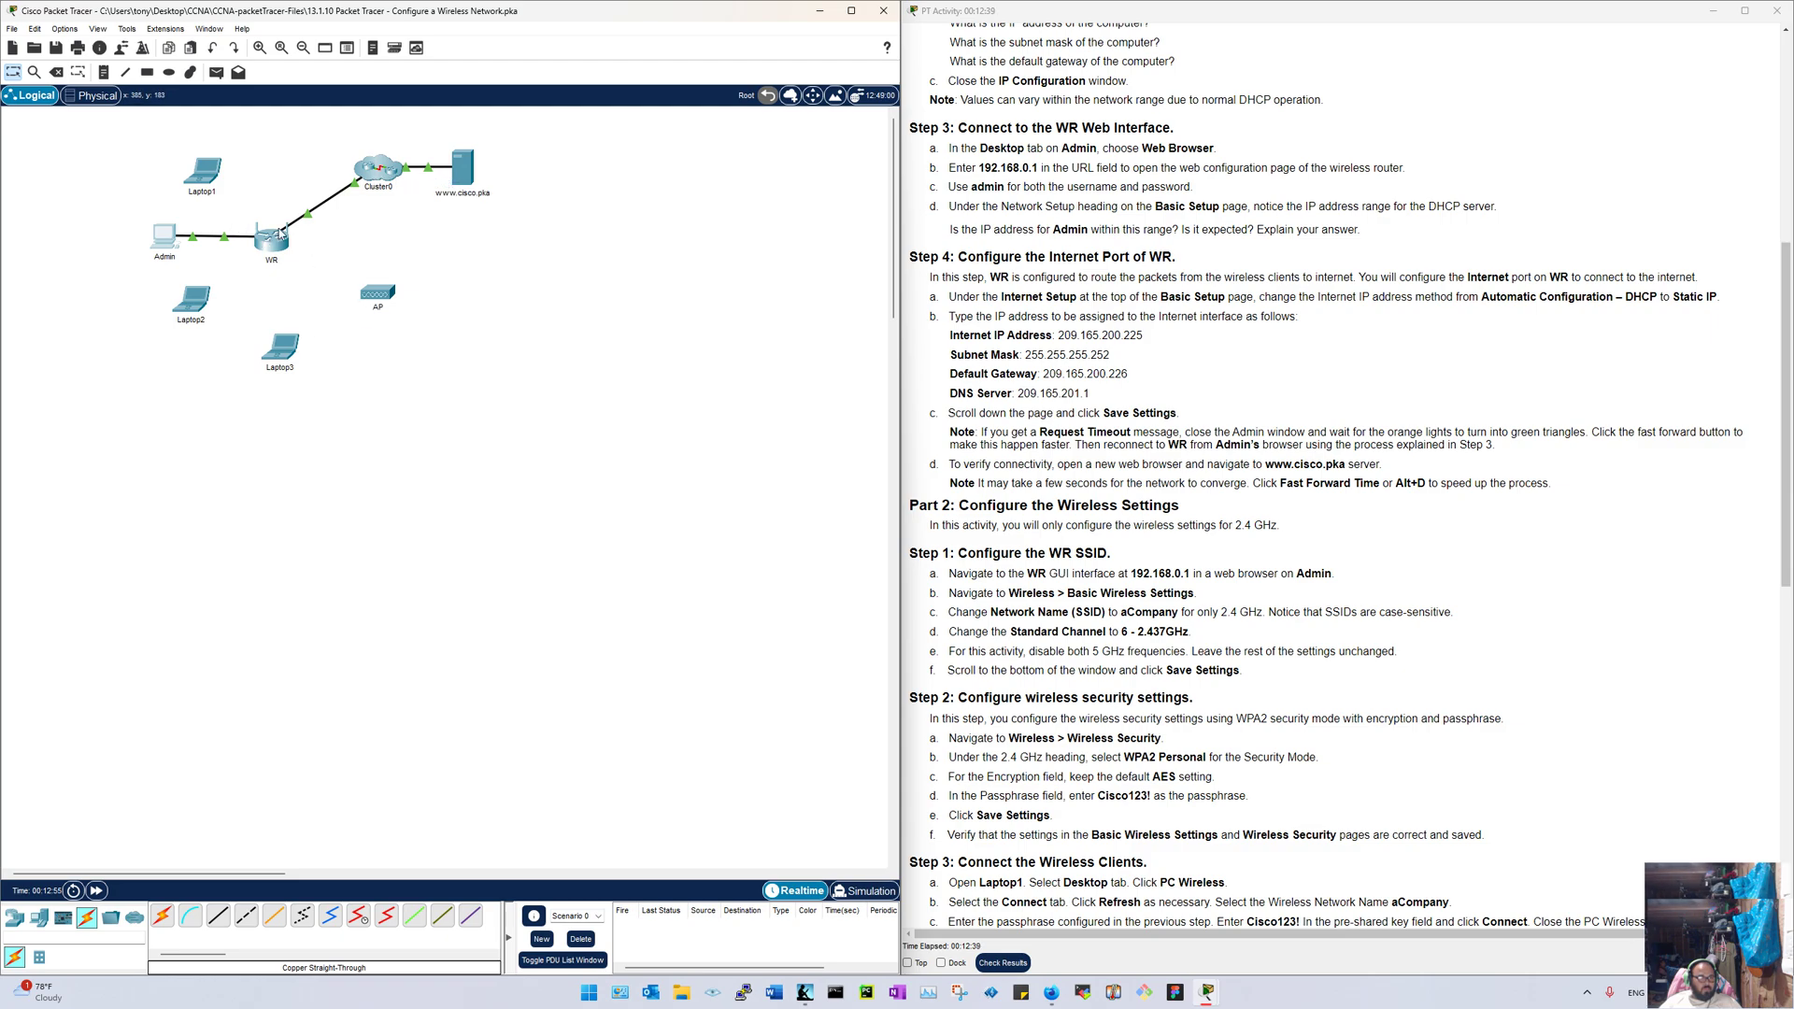
left_click(364, 176)
left_click(509, 514)
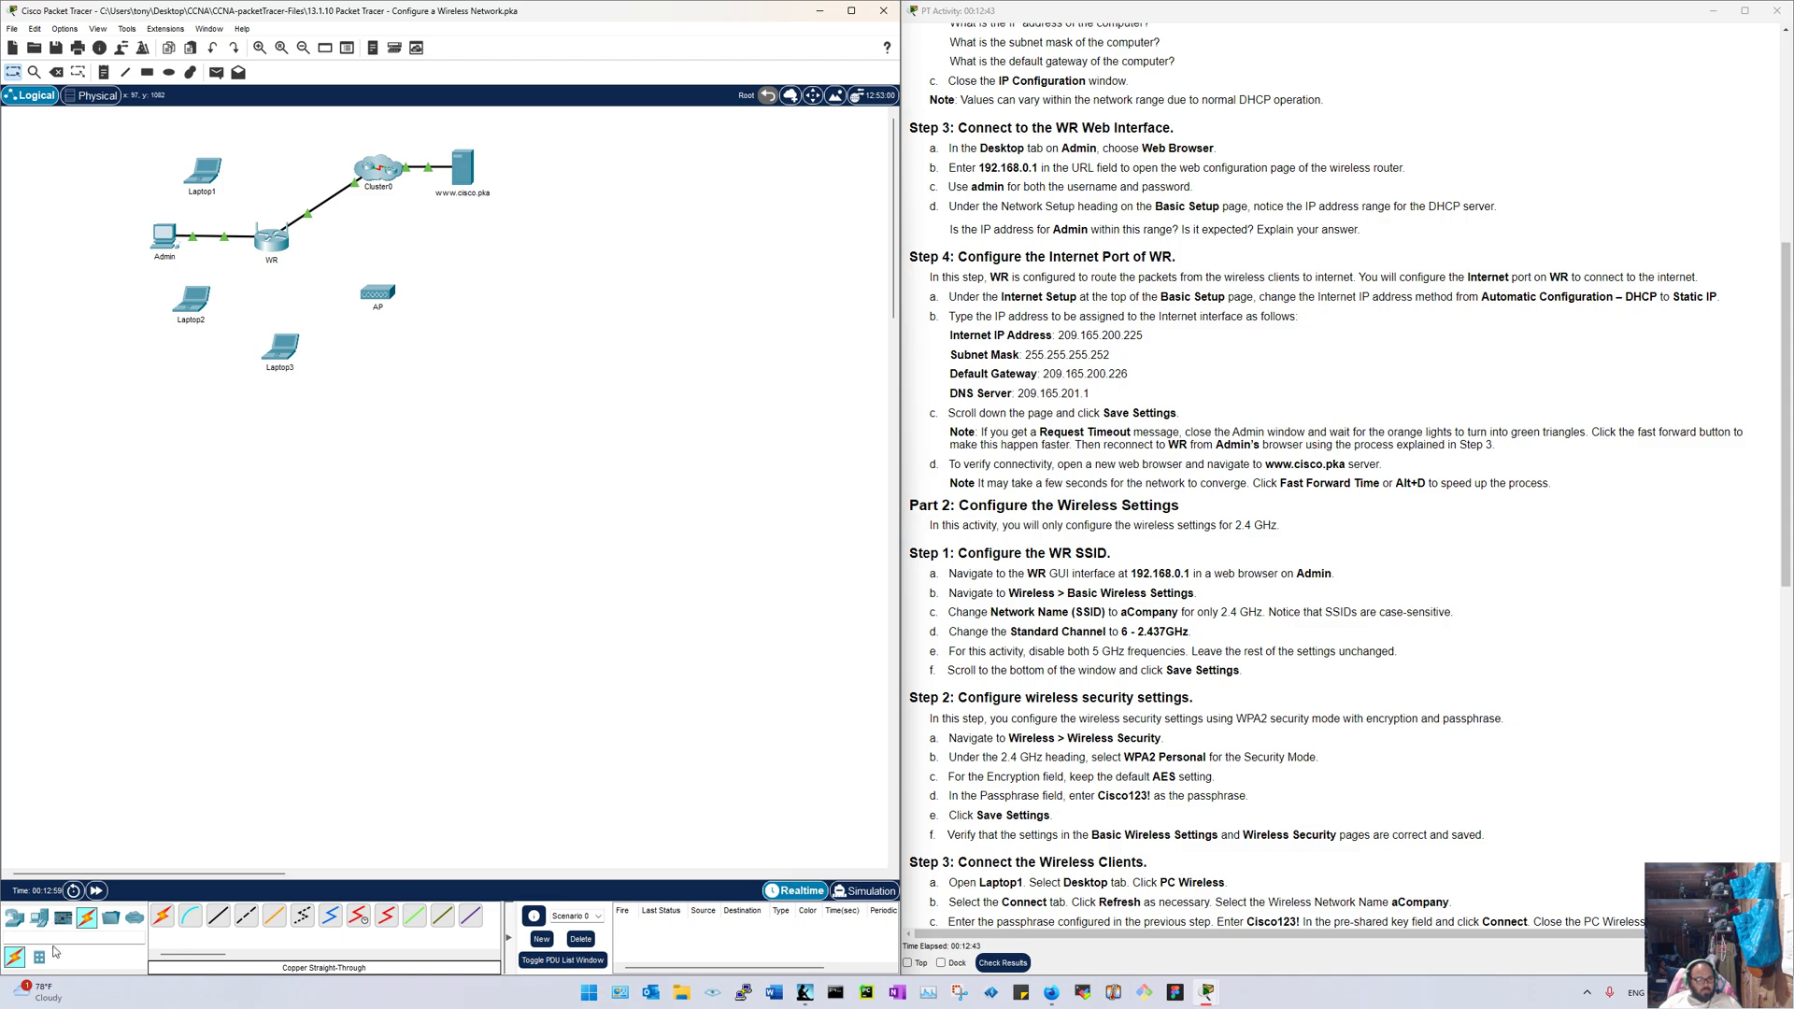
Step: Place a 2901 router as Router1 below the topology and open its device window
left_click(14, 916)
left_click(245, 917)
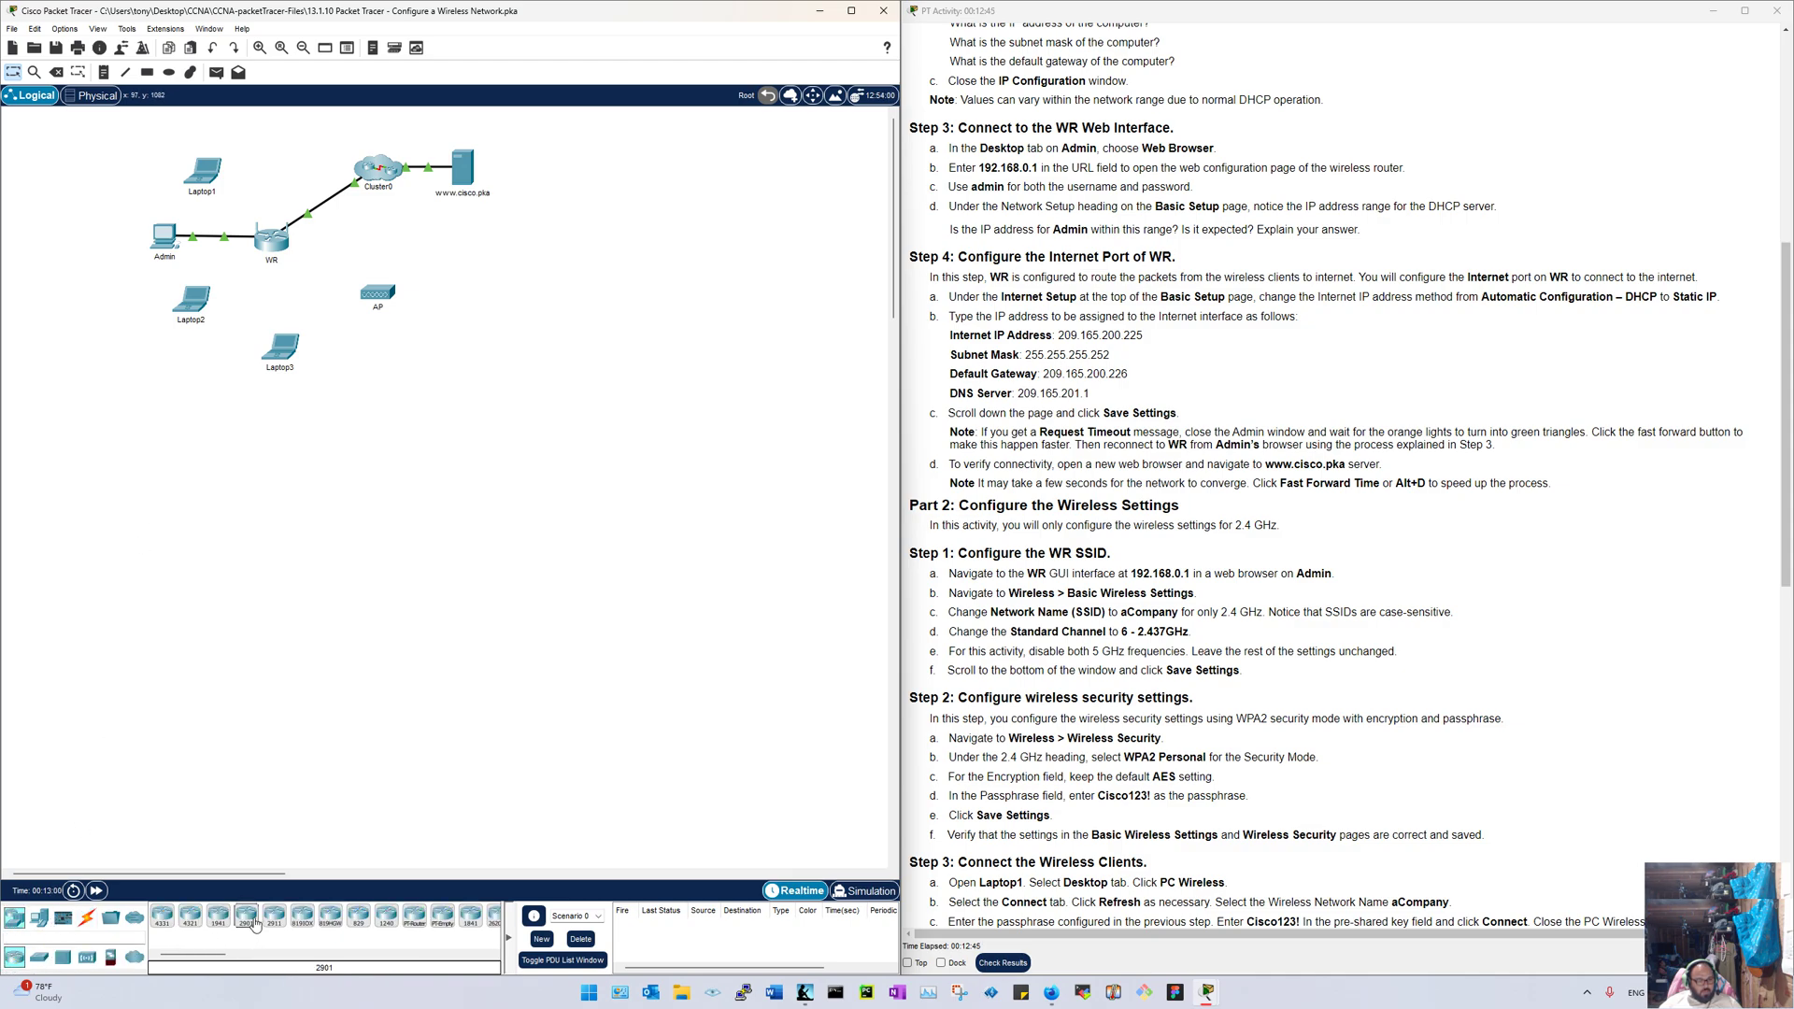
left_click(328, 632)
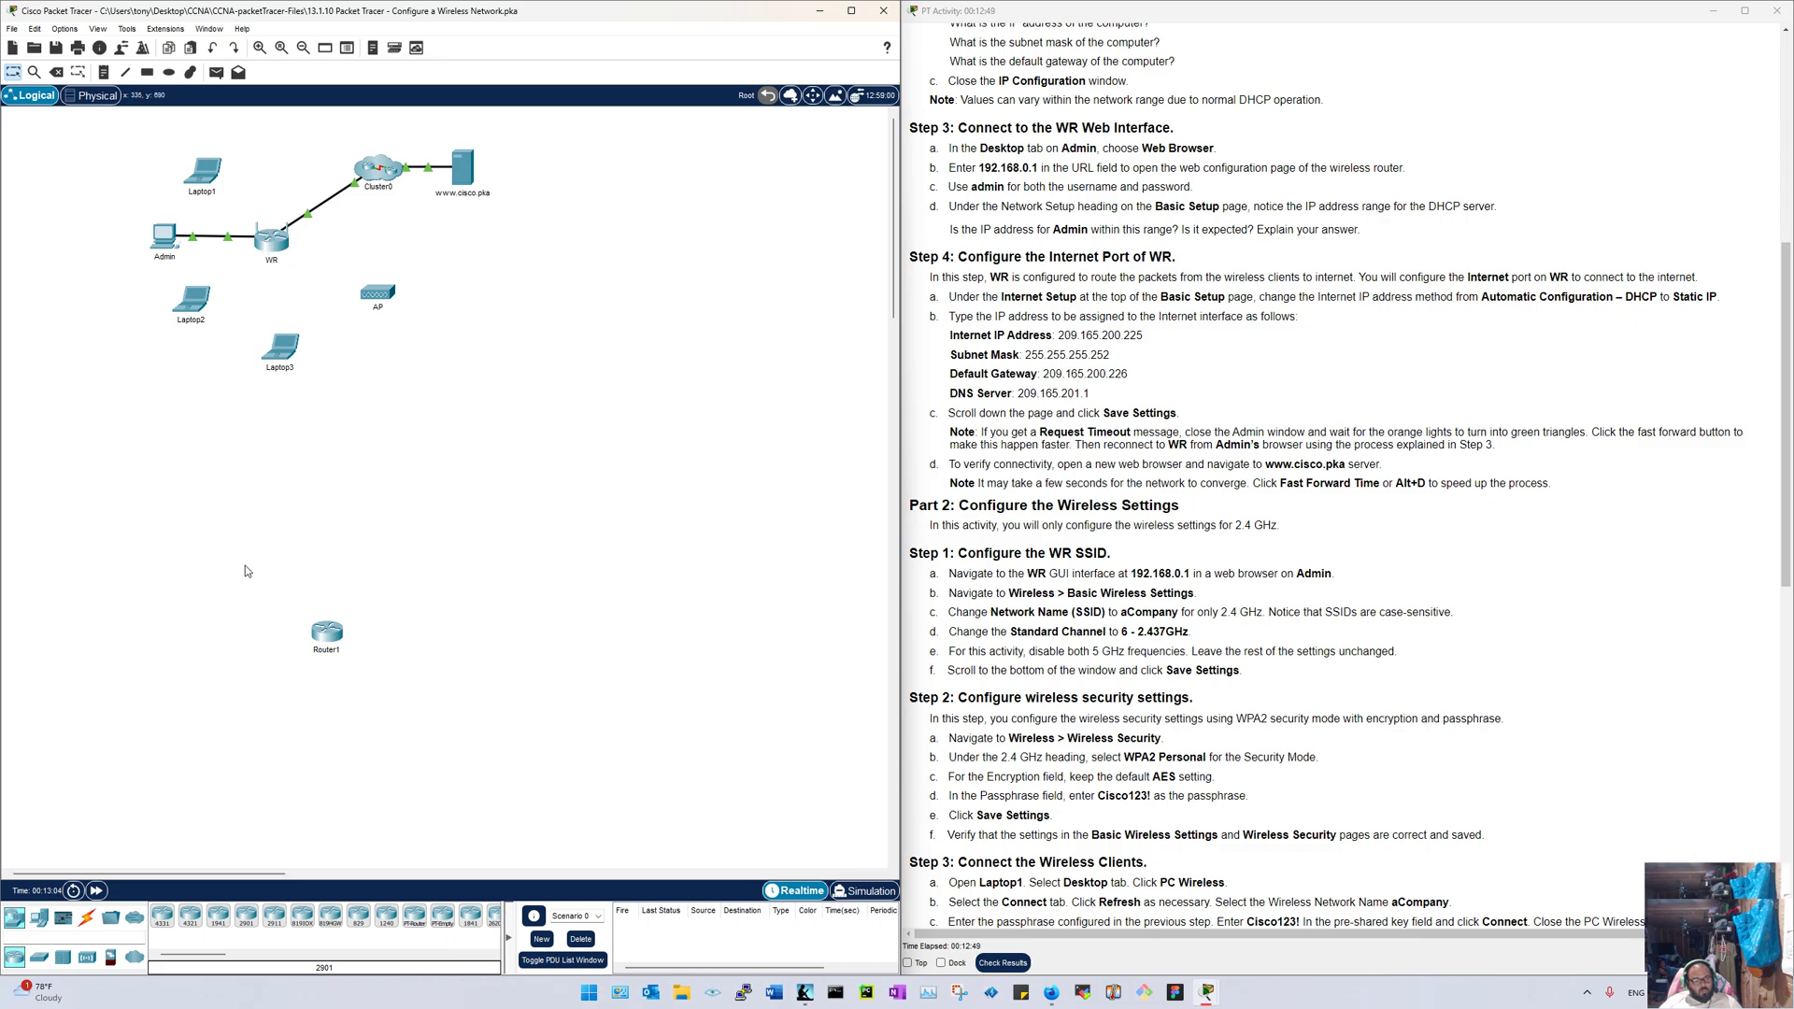
left_click(327, 637)
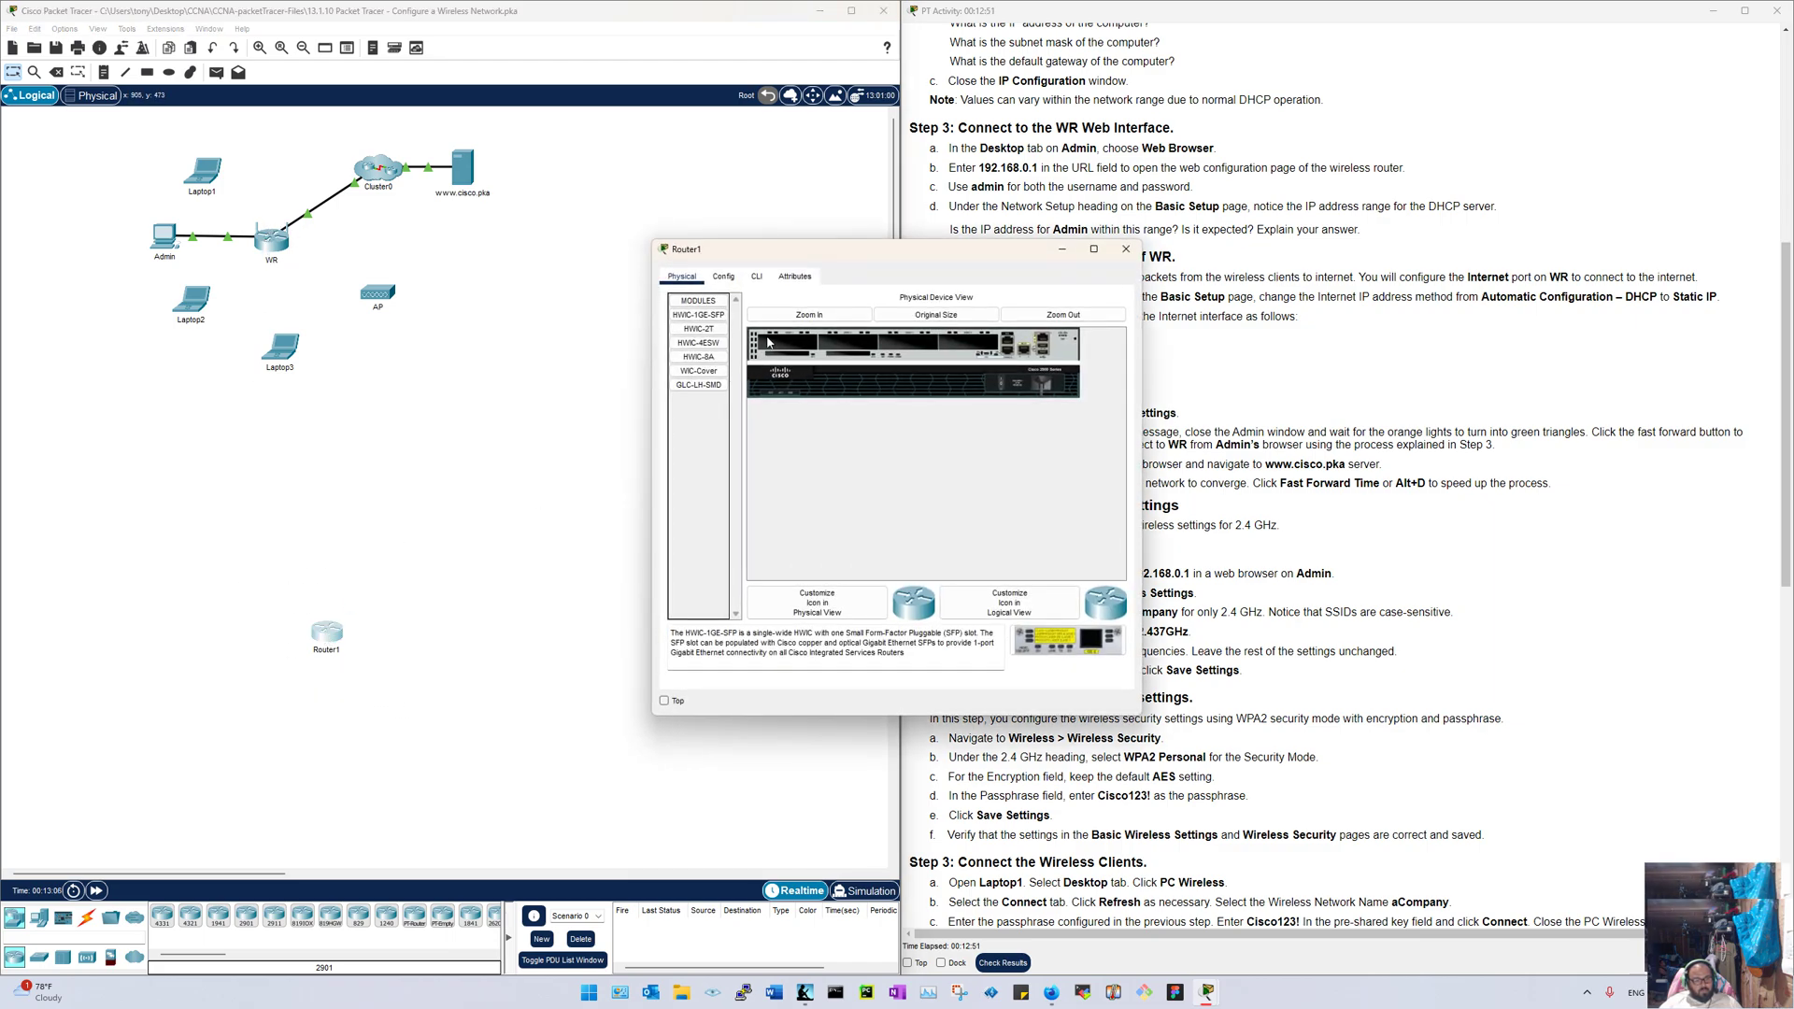
Step: Fast-forward Router1's boot, answer no to initial setup, enter en and conf t, then close it
left_click(757, 276)
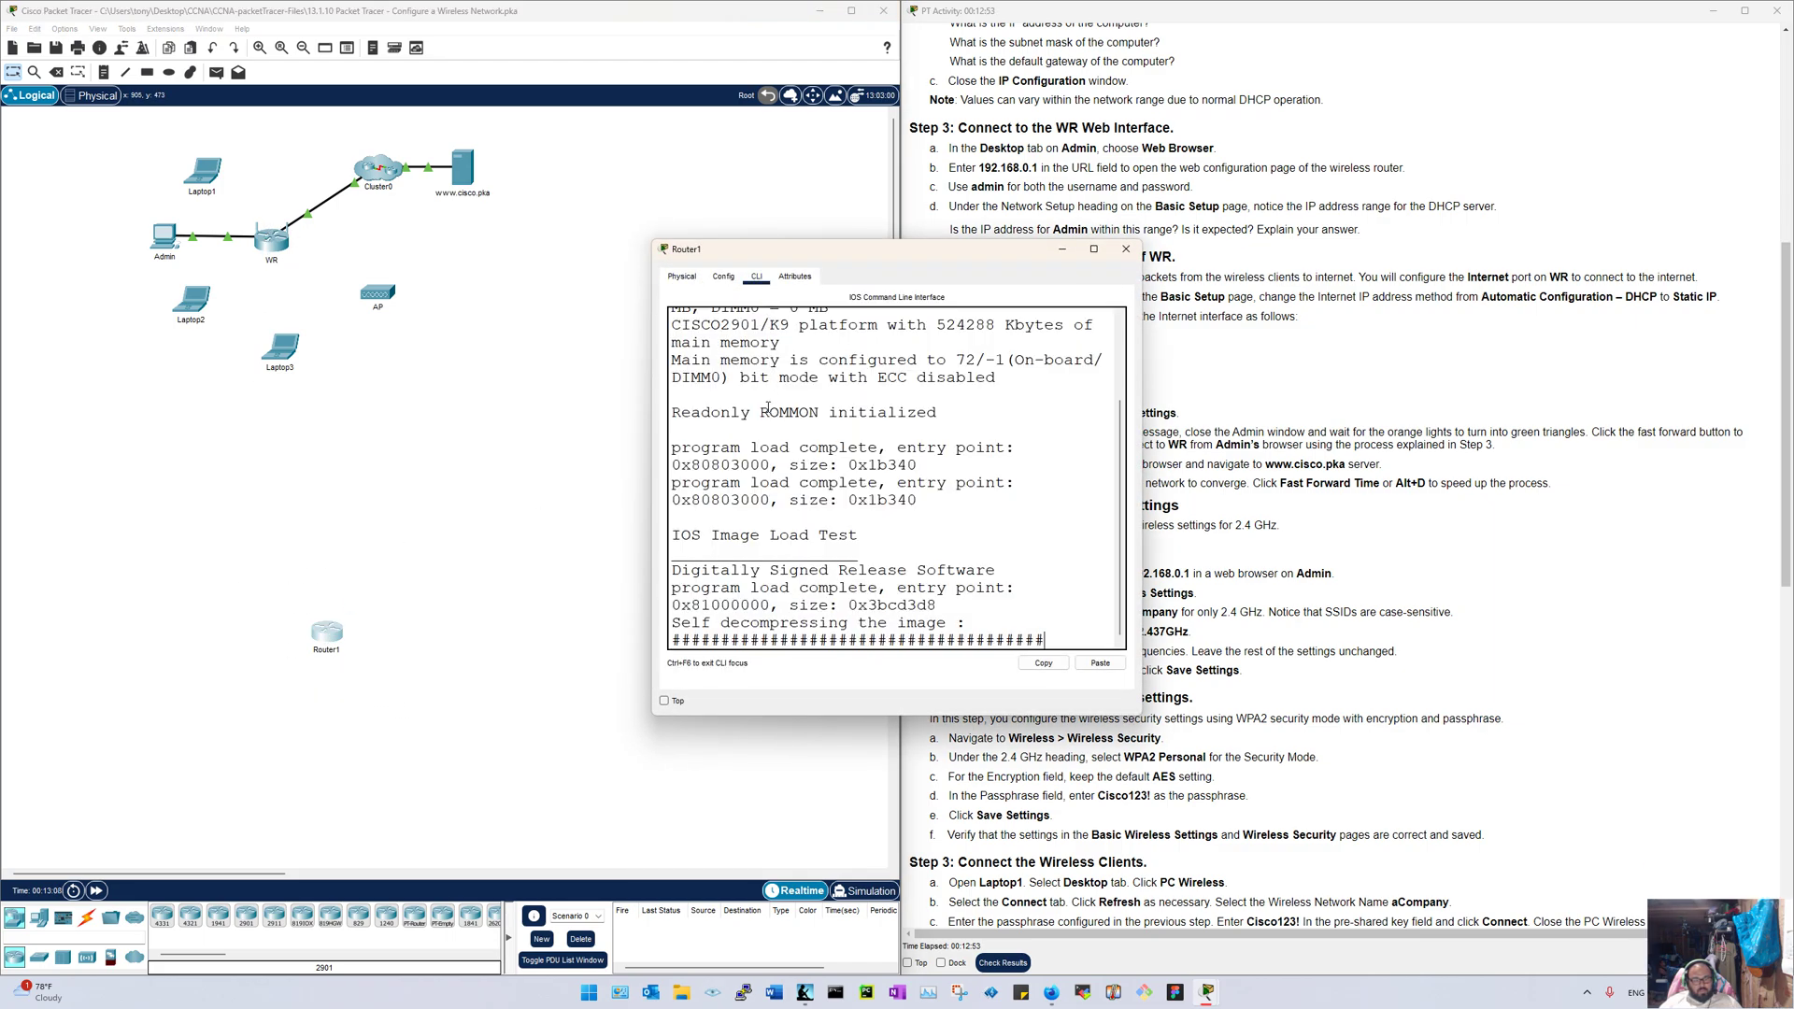
left_click(95, 891)
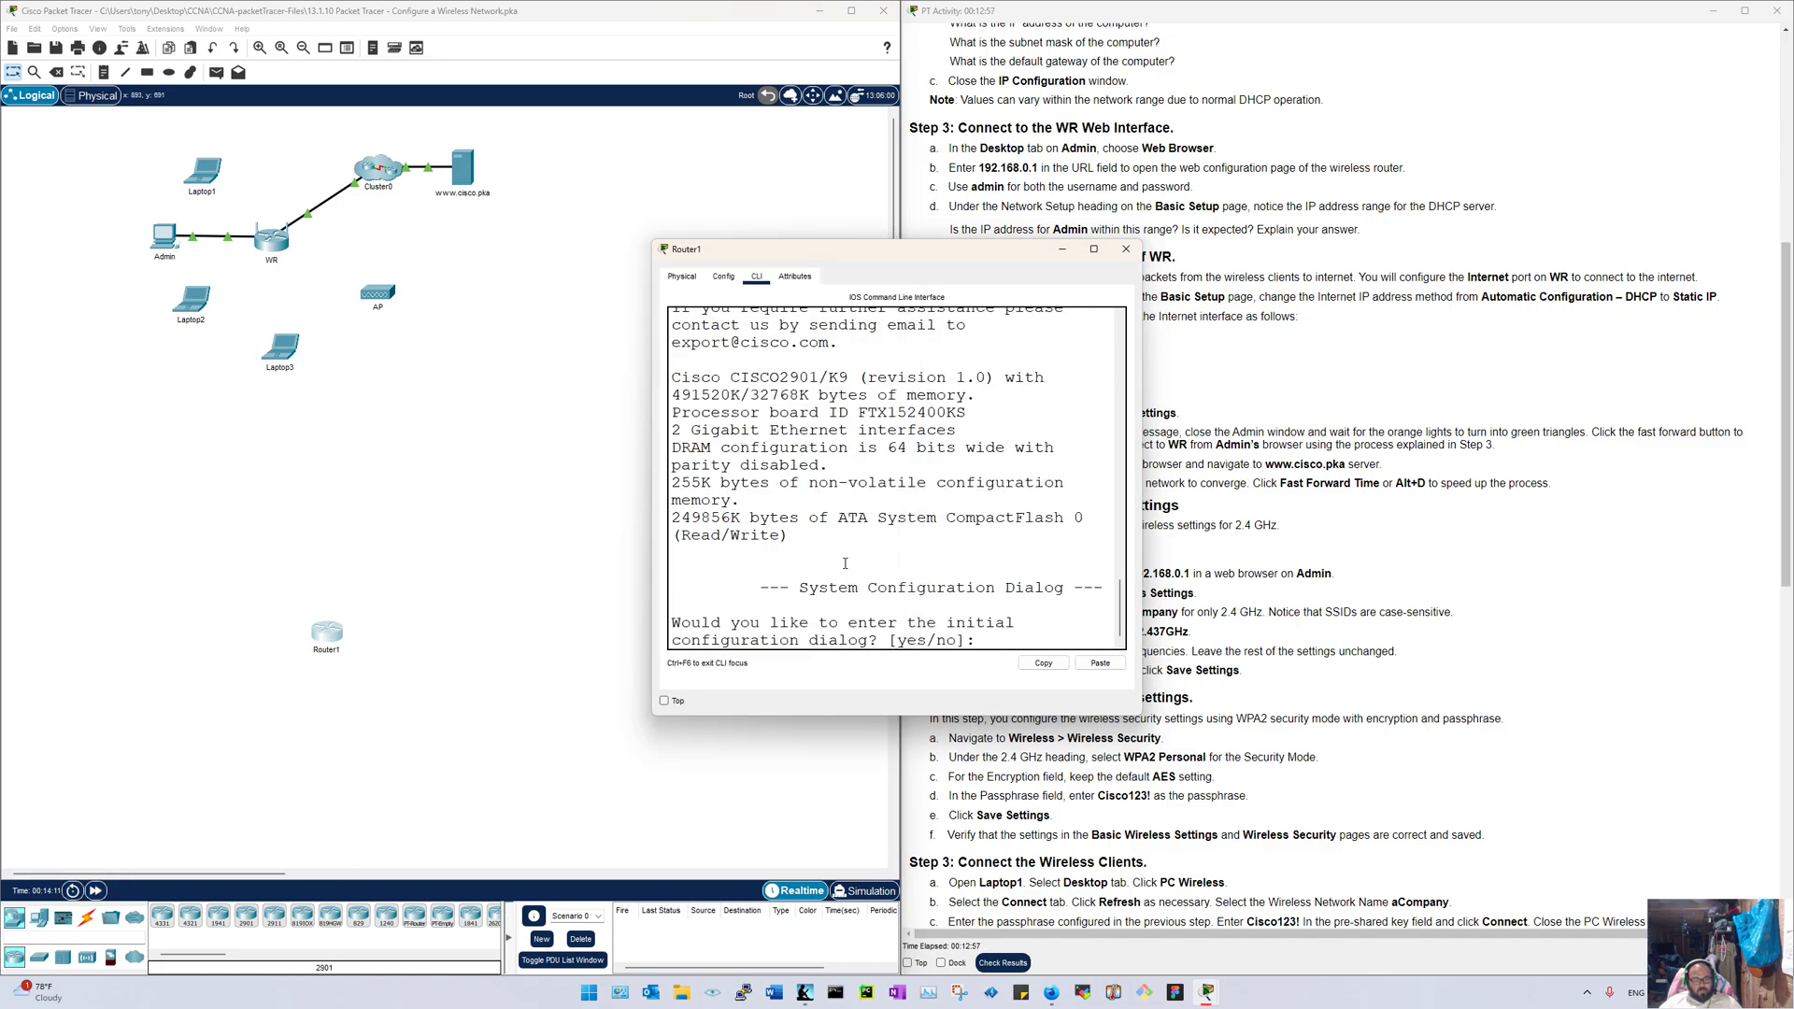
key("Return")
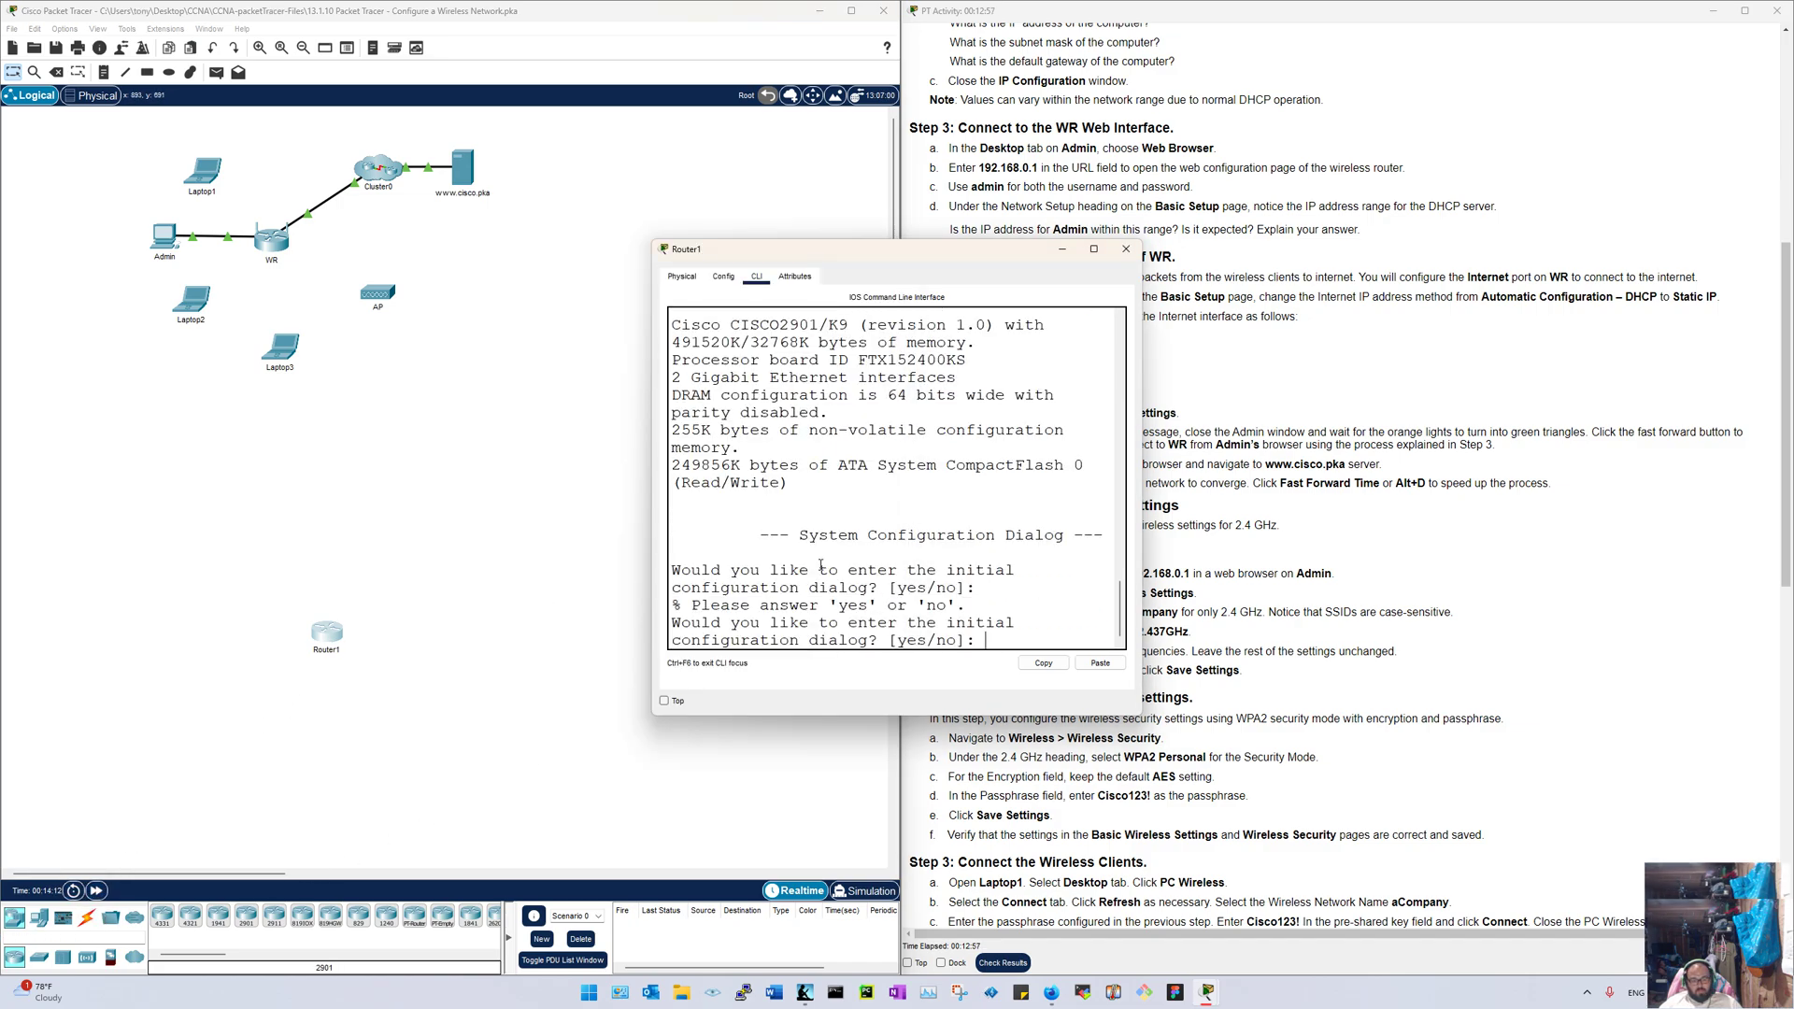
type("no")
key("Return")
key("Return")
type("en")
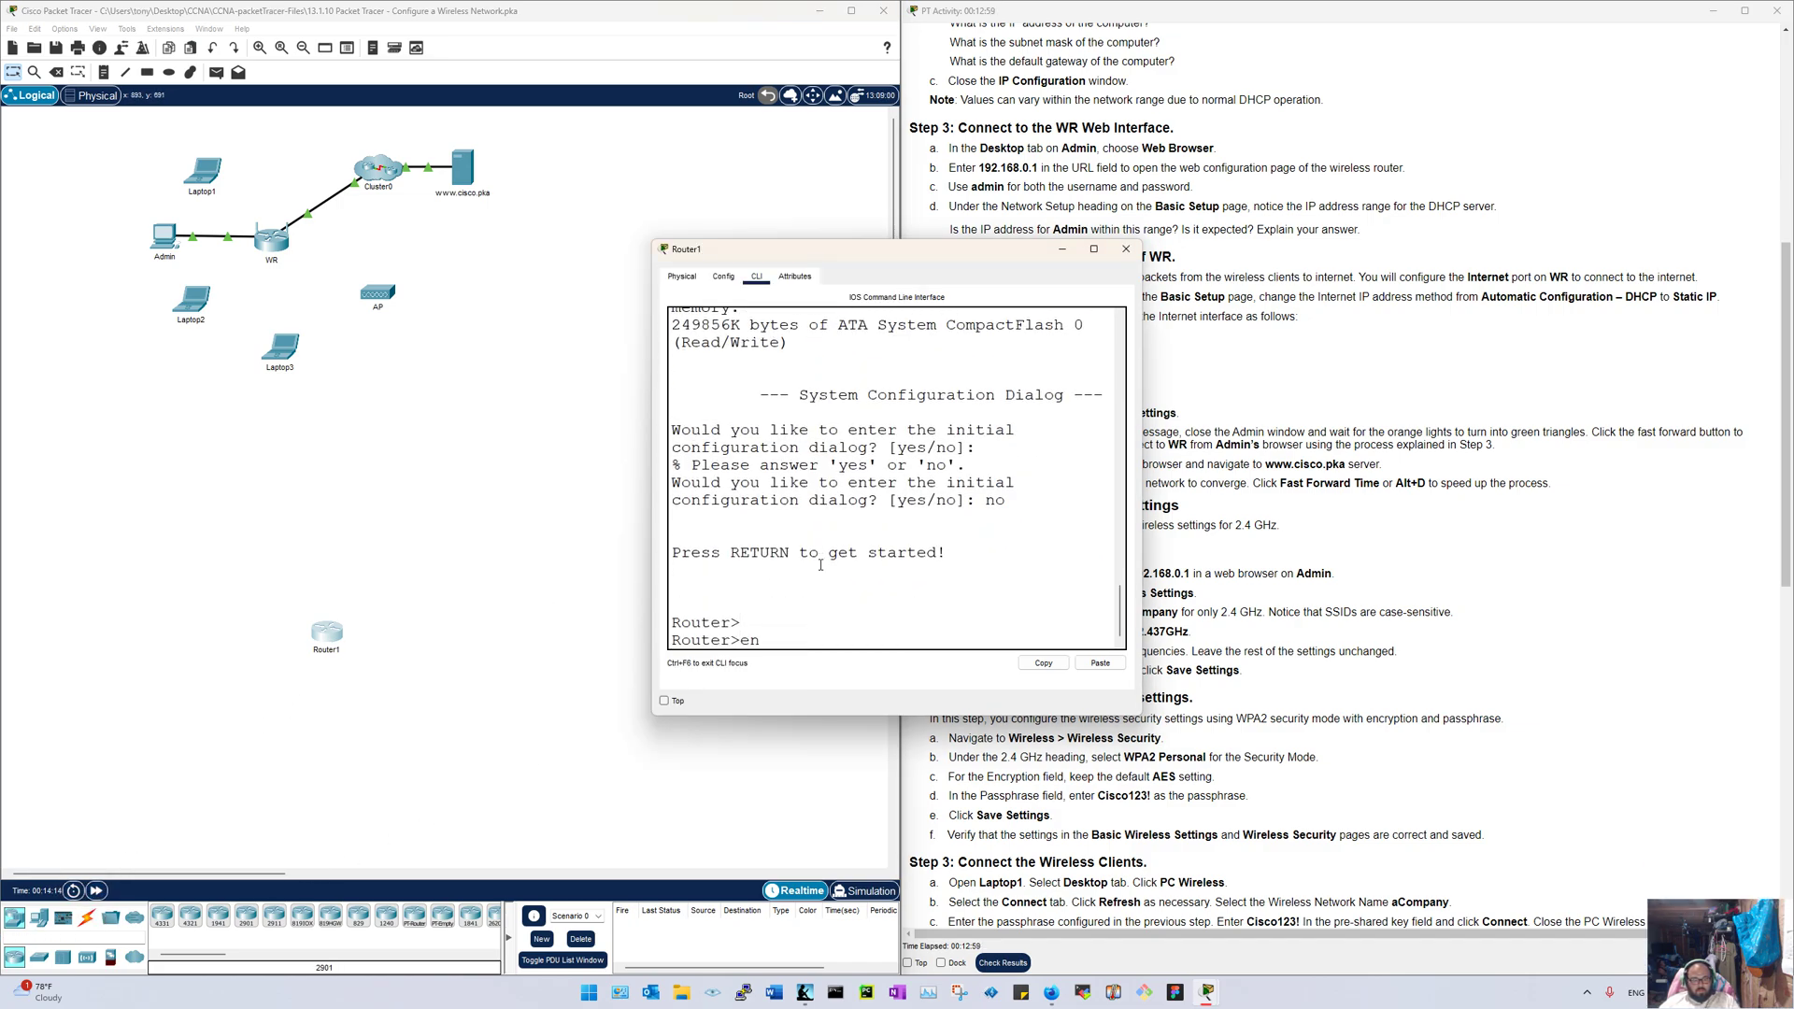
key("Return")
type("conf t")
key("Return")
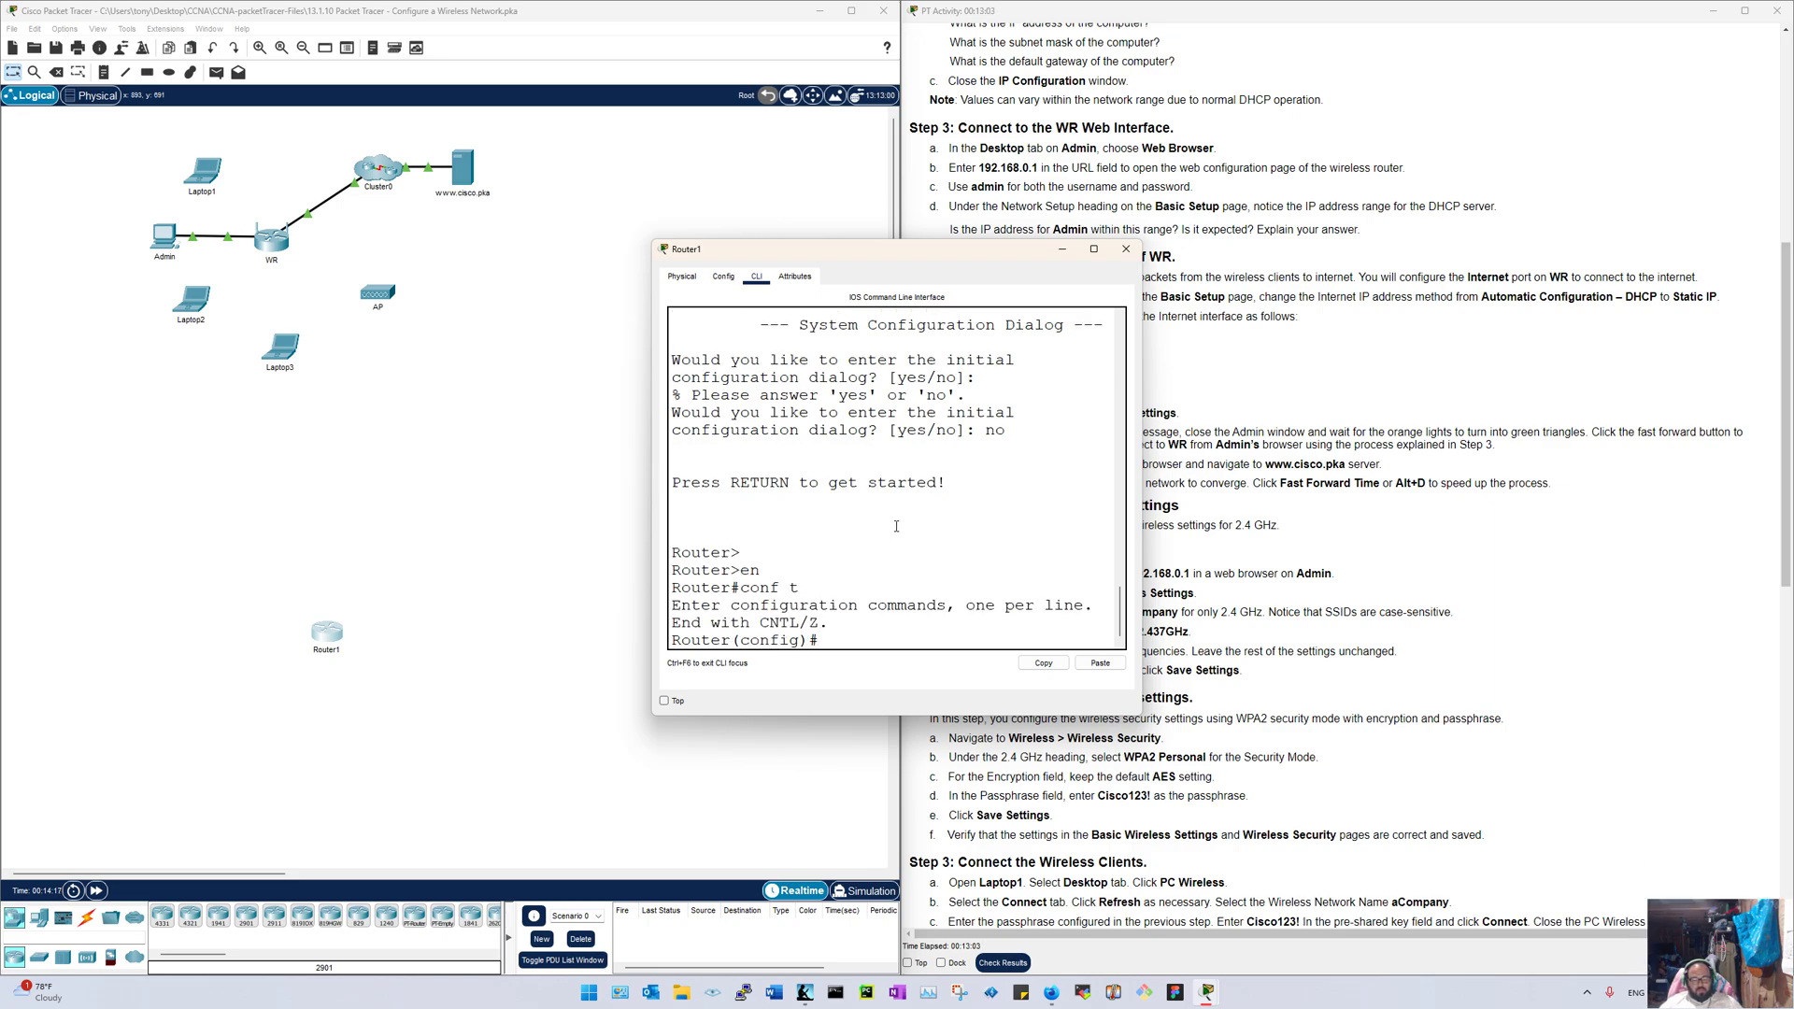
left_click(1126, 248)
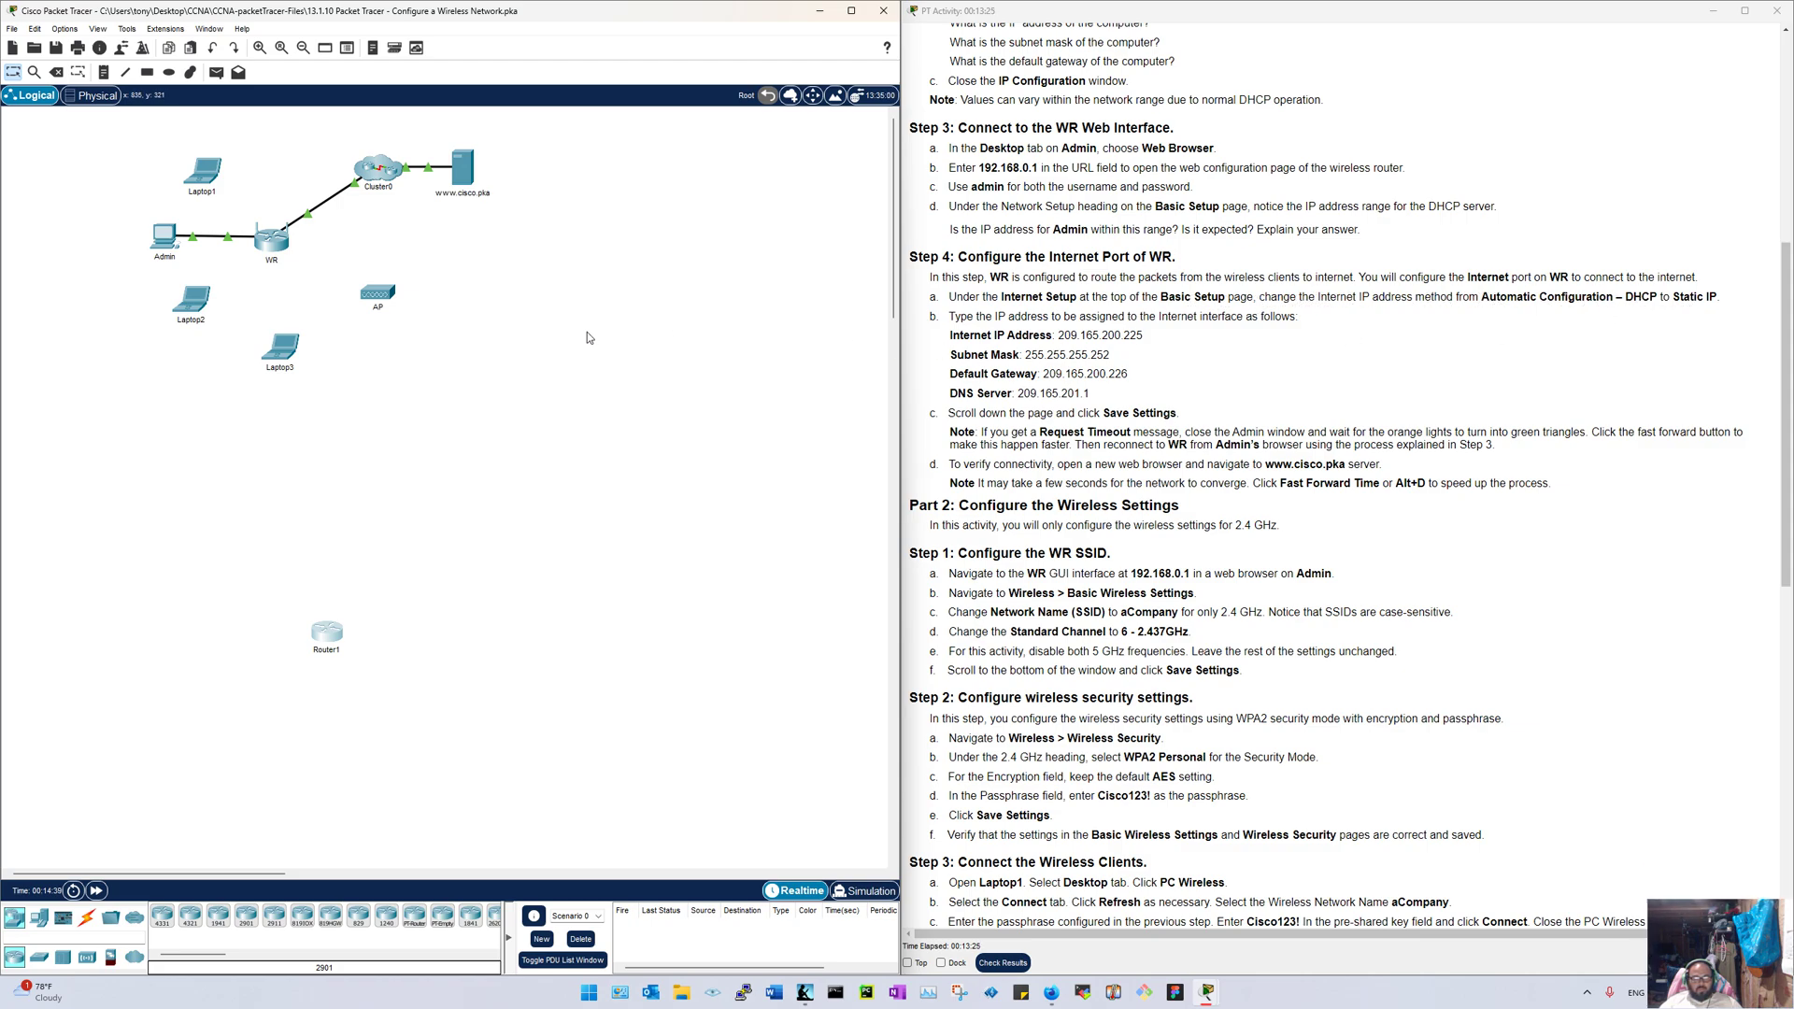
Step: Delete Router1 from the canvas
left_click(56, 72)
left_click(326, 633)
left_click(441, 519)
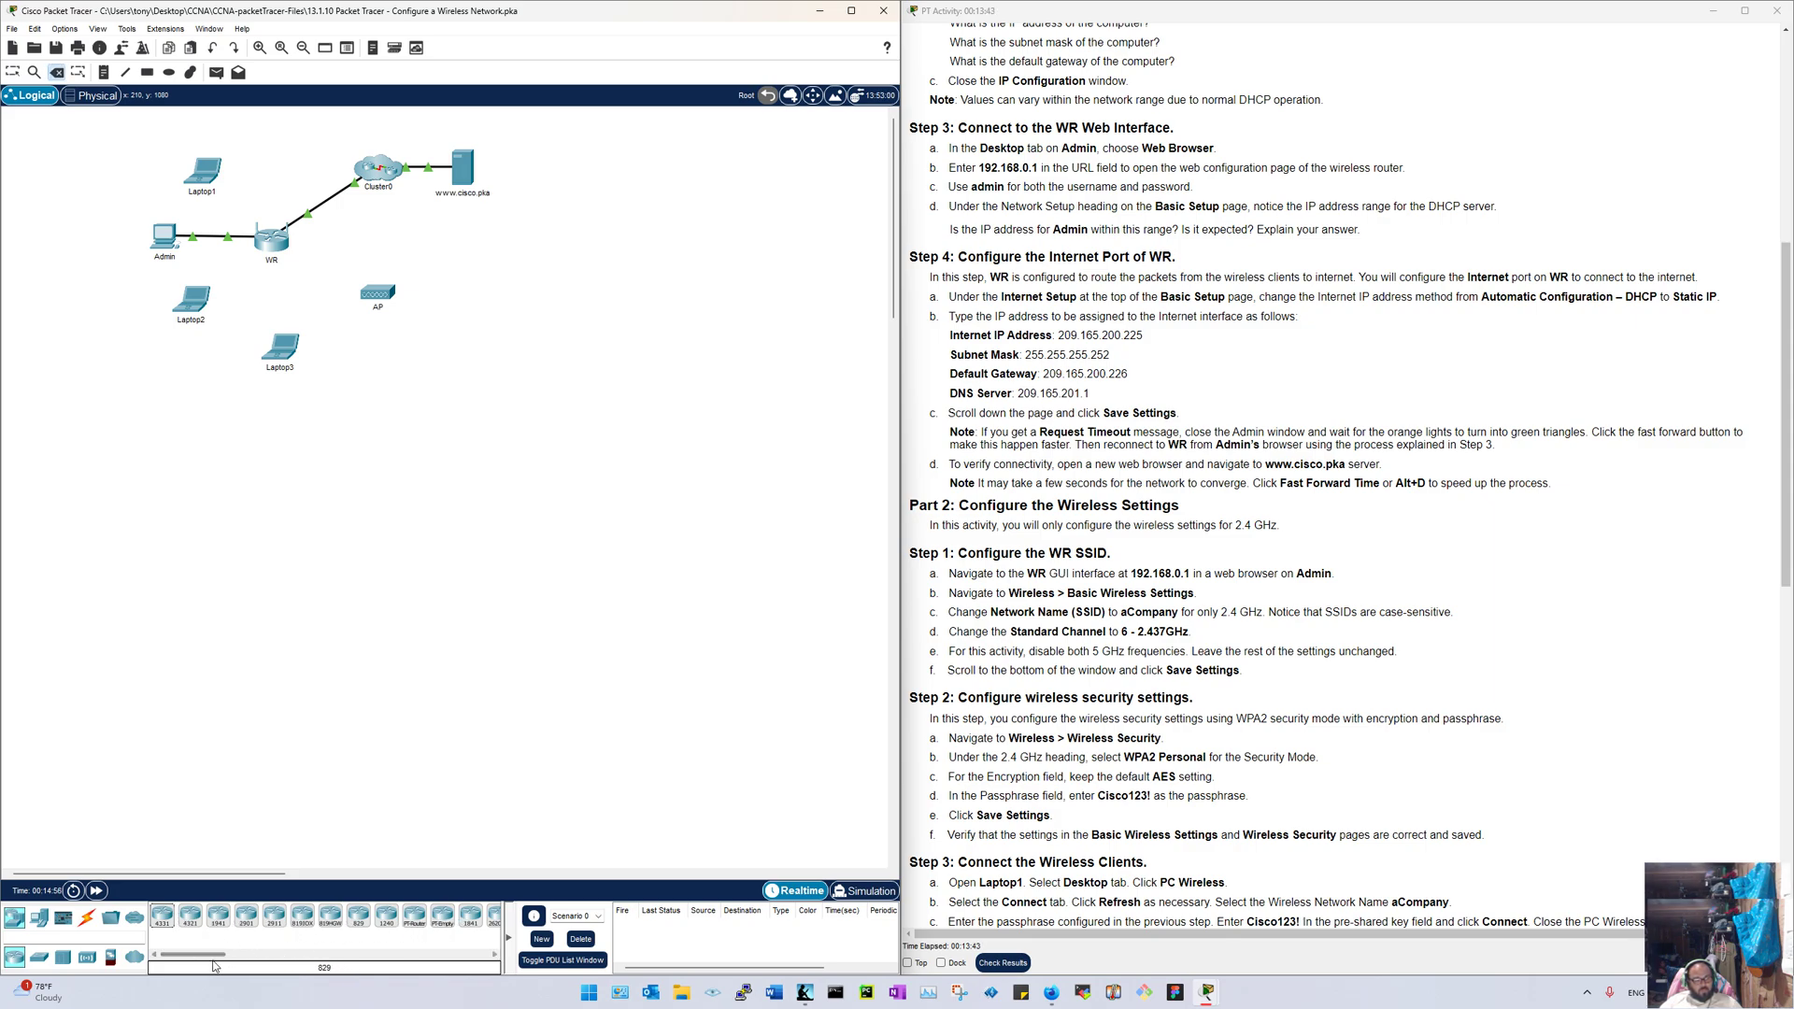
Step: Browse the WAN emulation, custom, connection and end-device palette groups, then open the Admin PC
left_click_drag(198, 958, 240, 957)
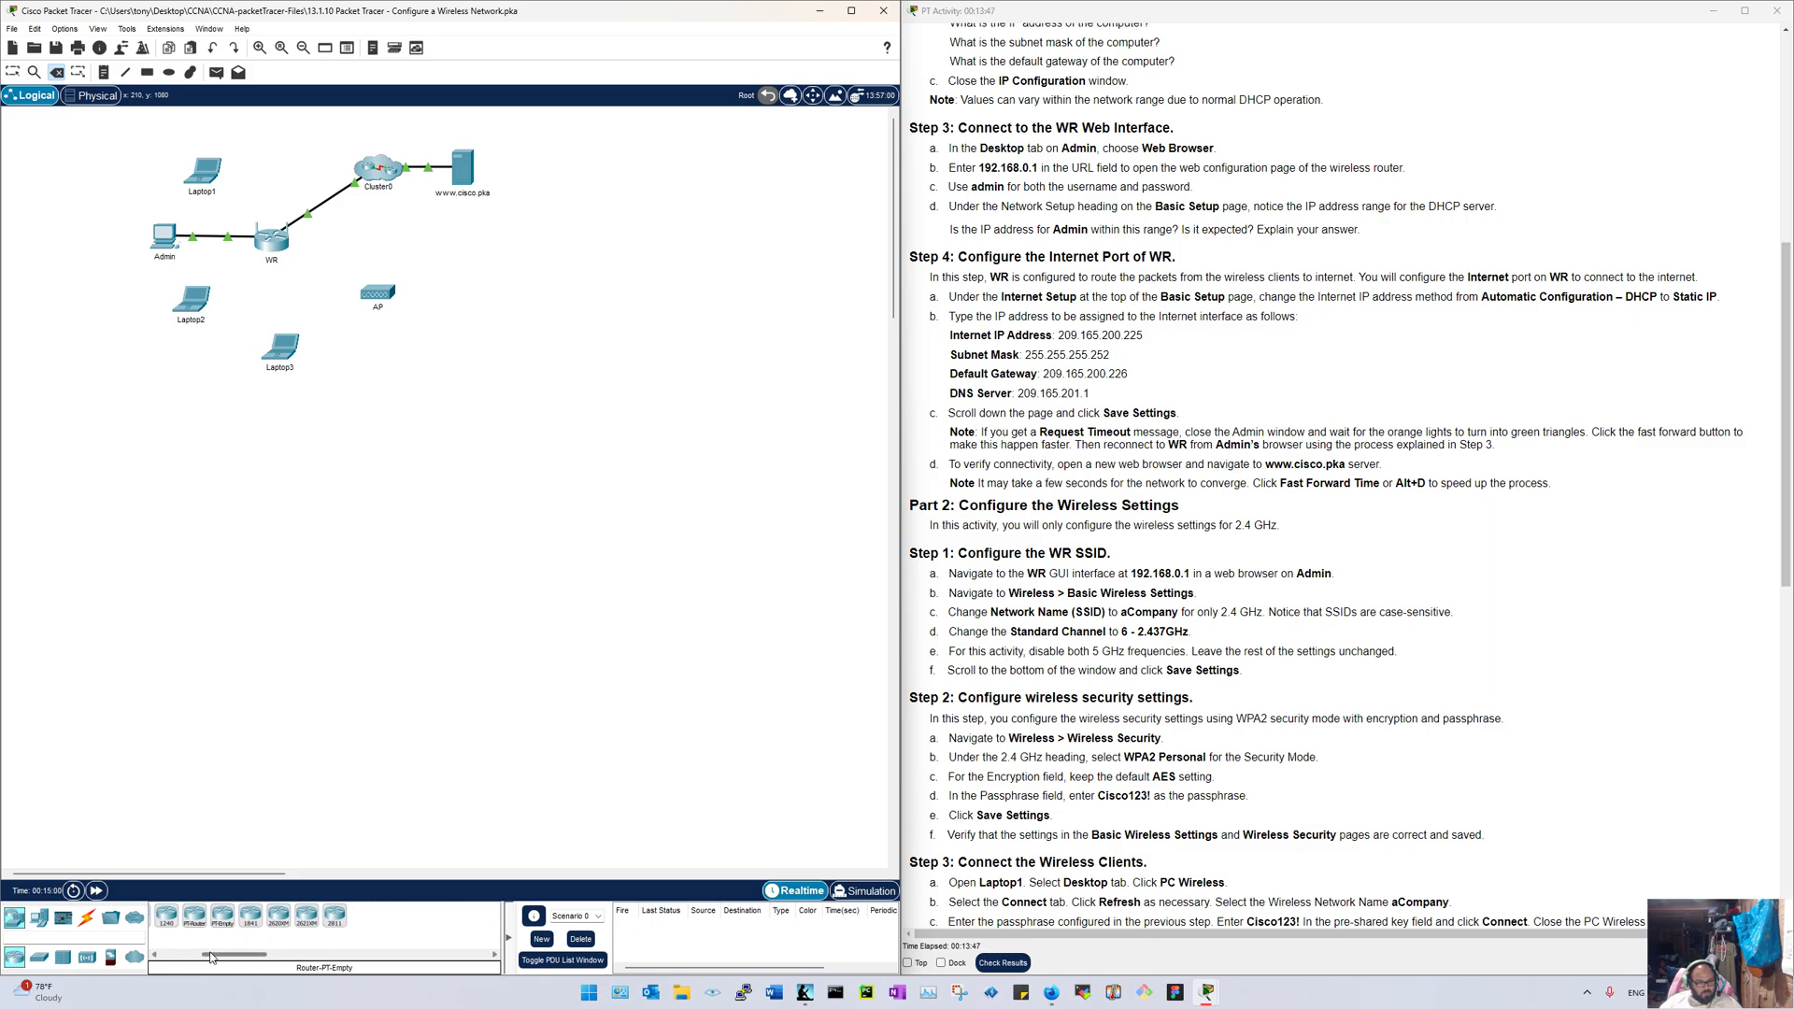
left_click_drag(211, 956, 161, 959)
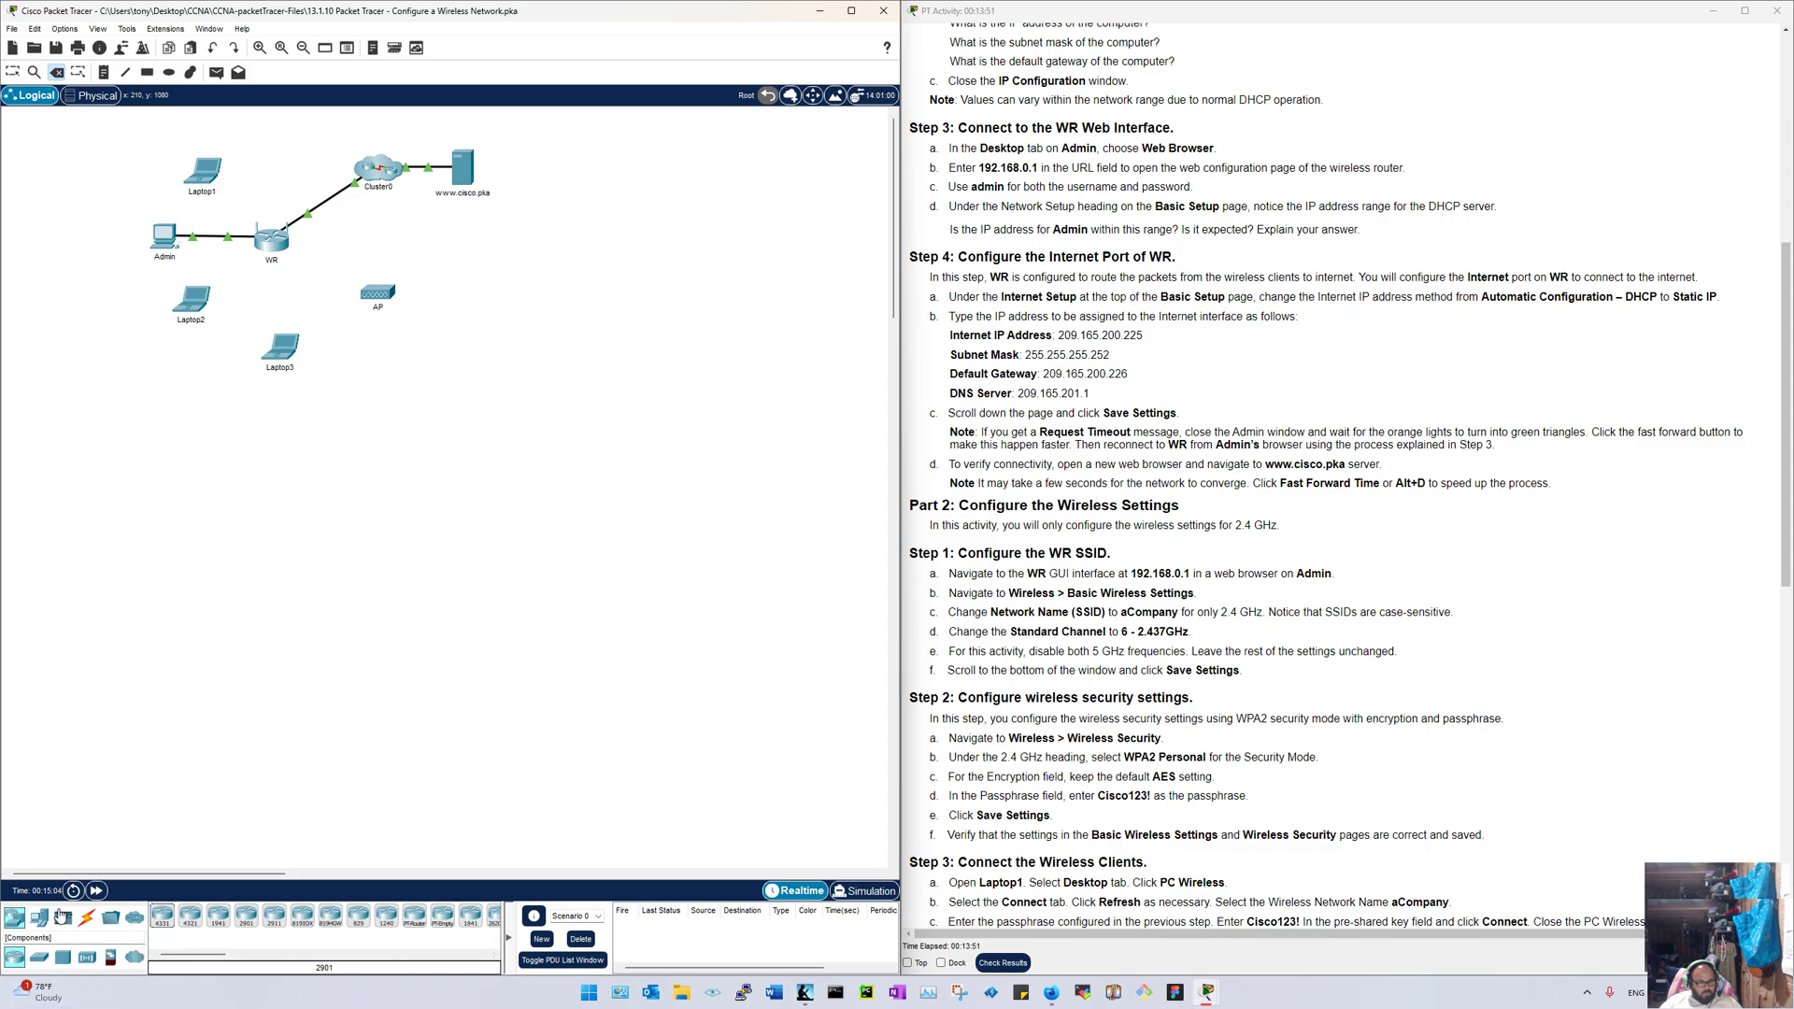
left_click(134, 957)
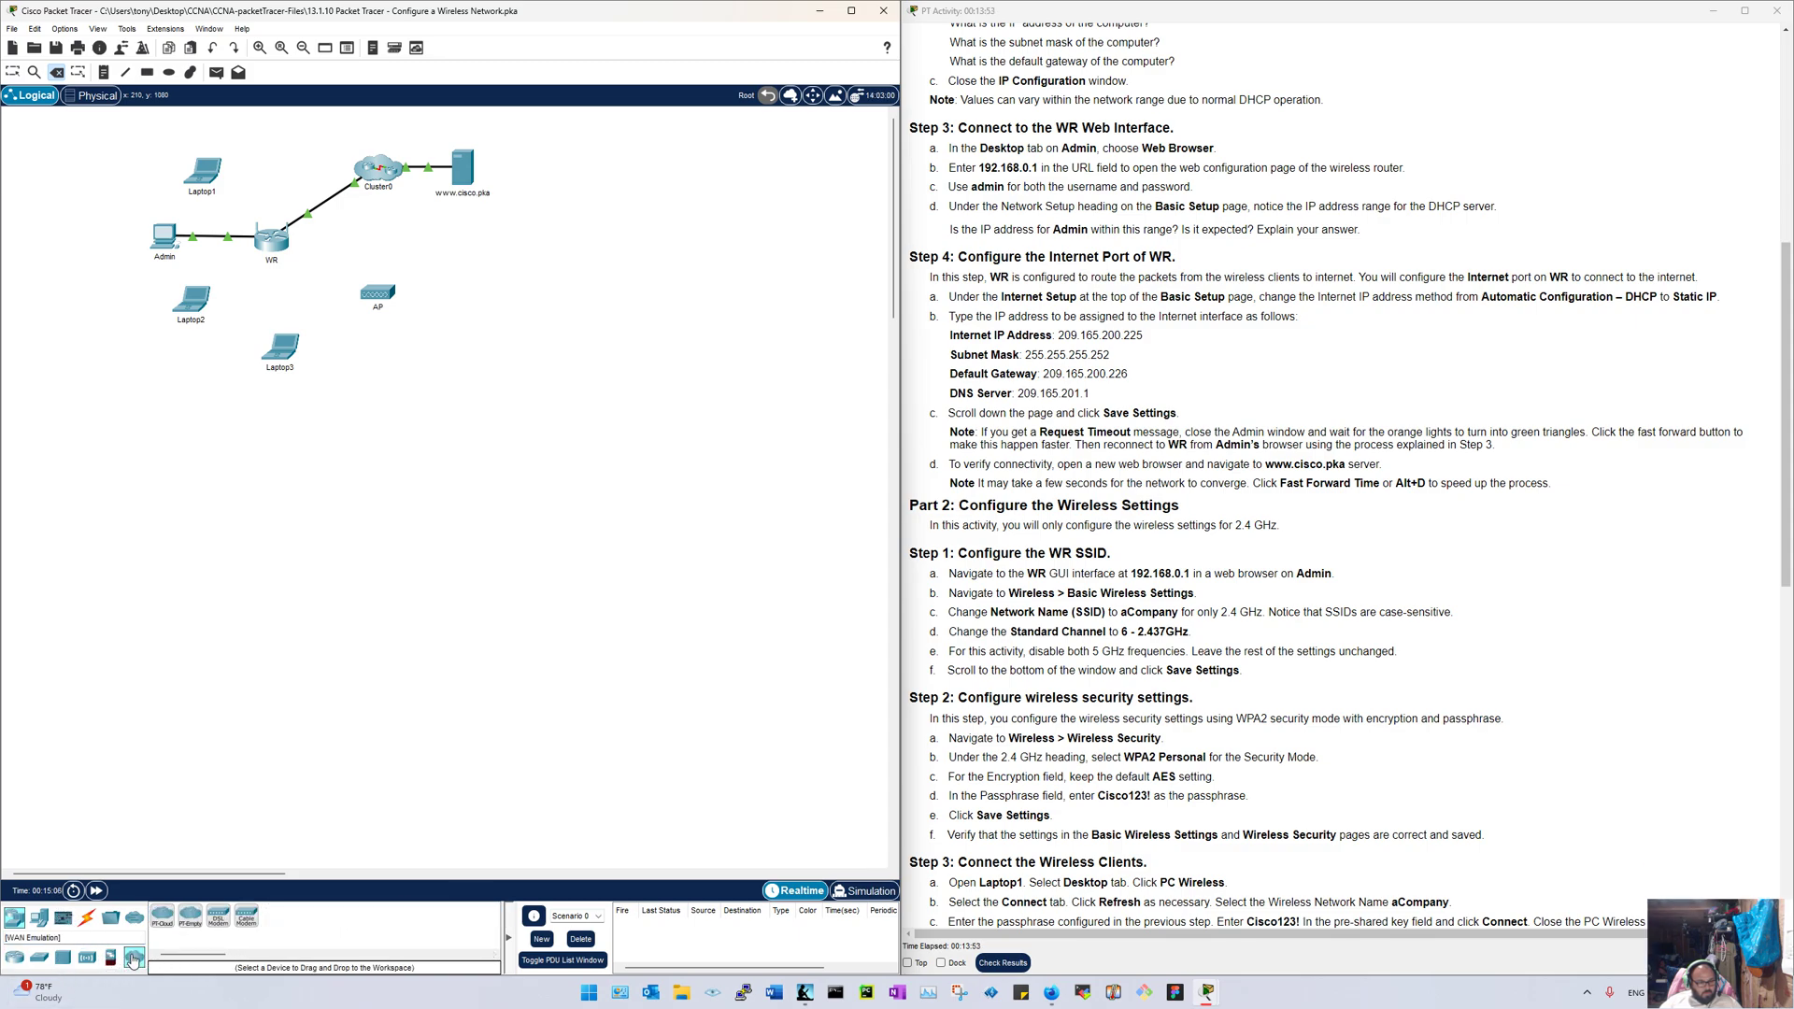
left_click(112, 921)
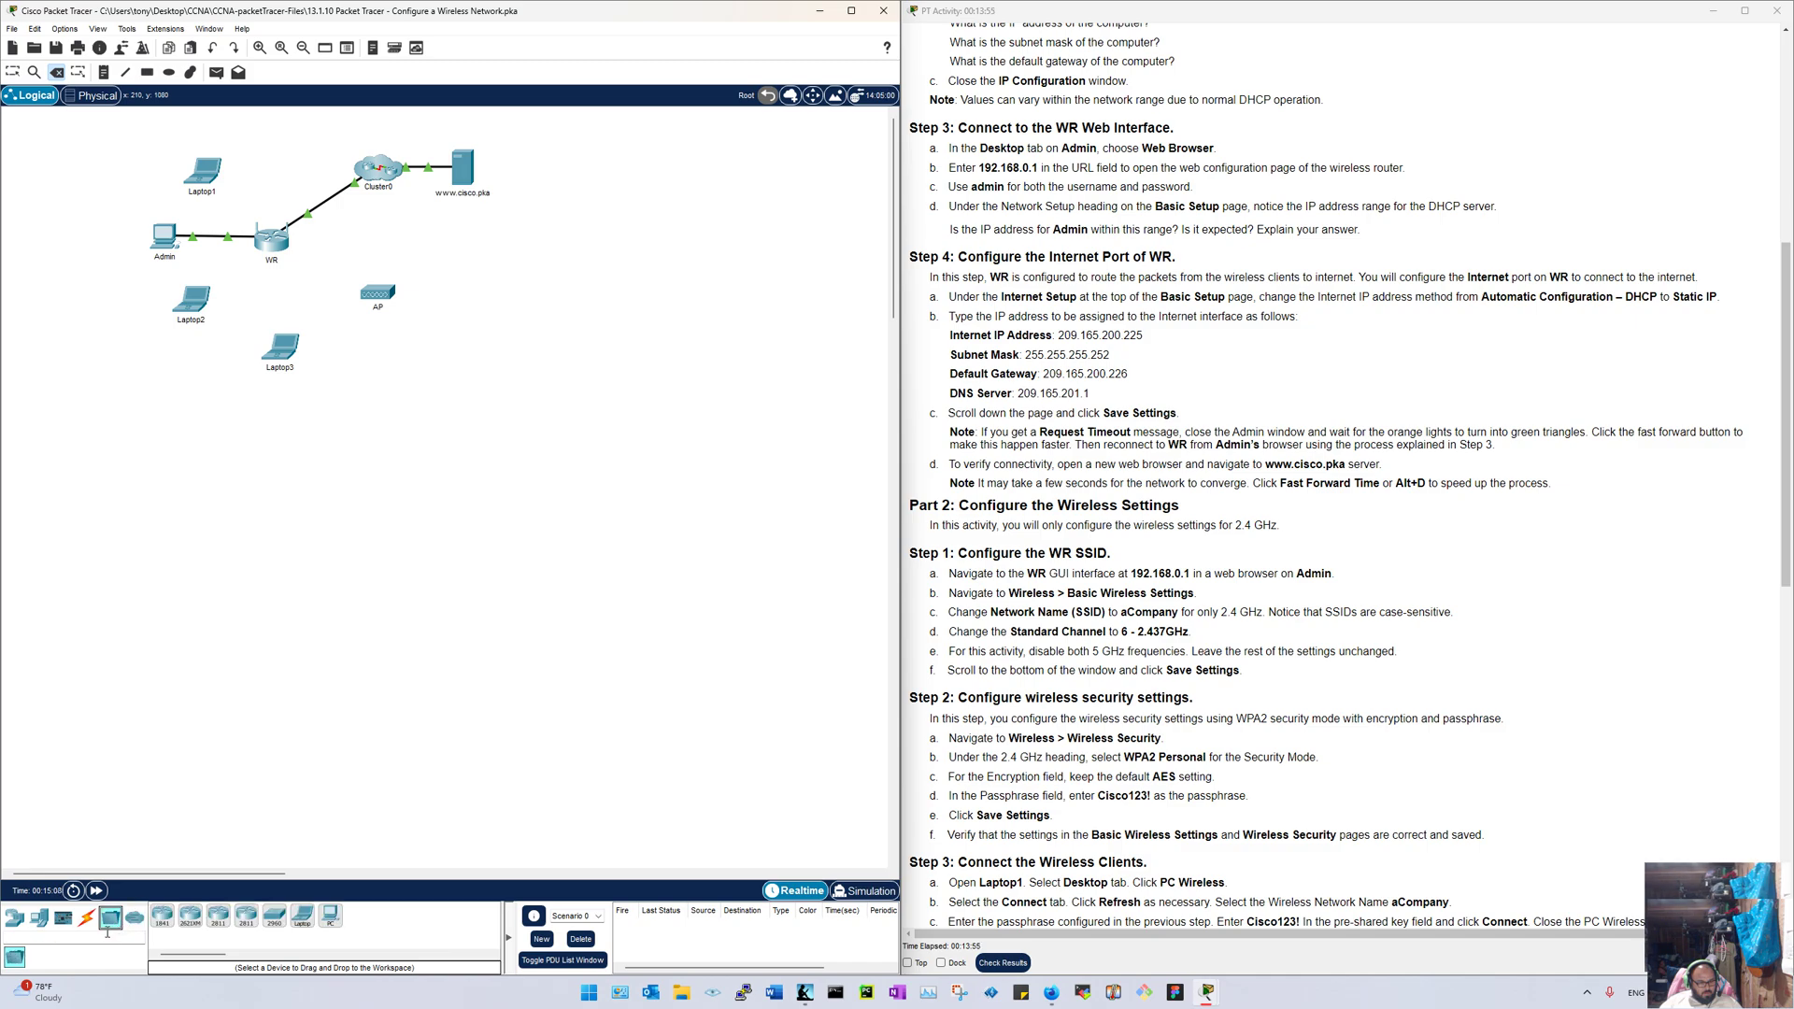
left_click(93, 927)
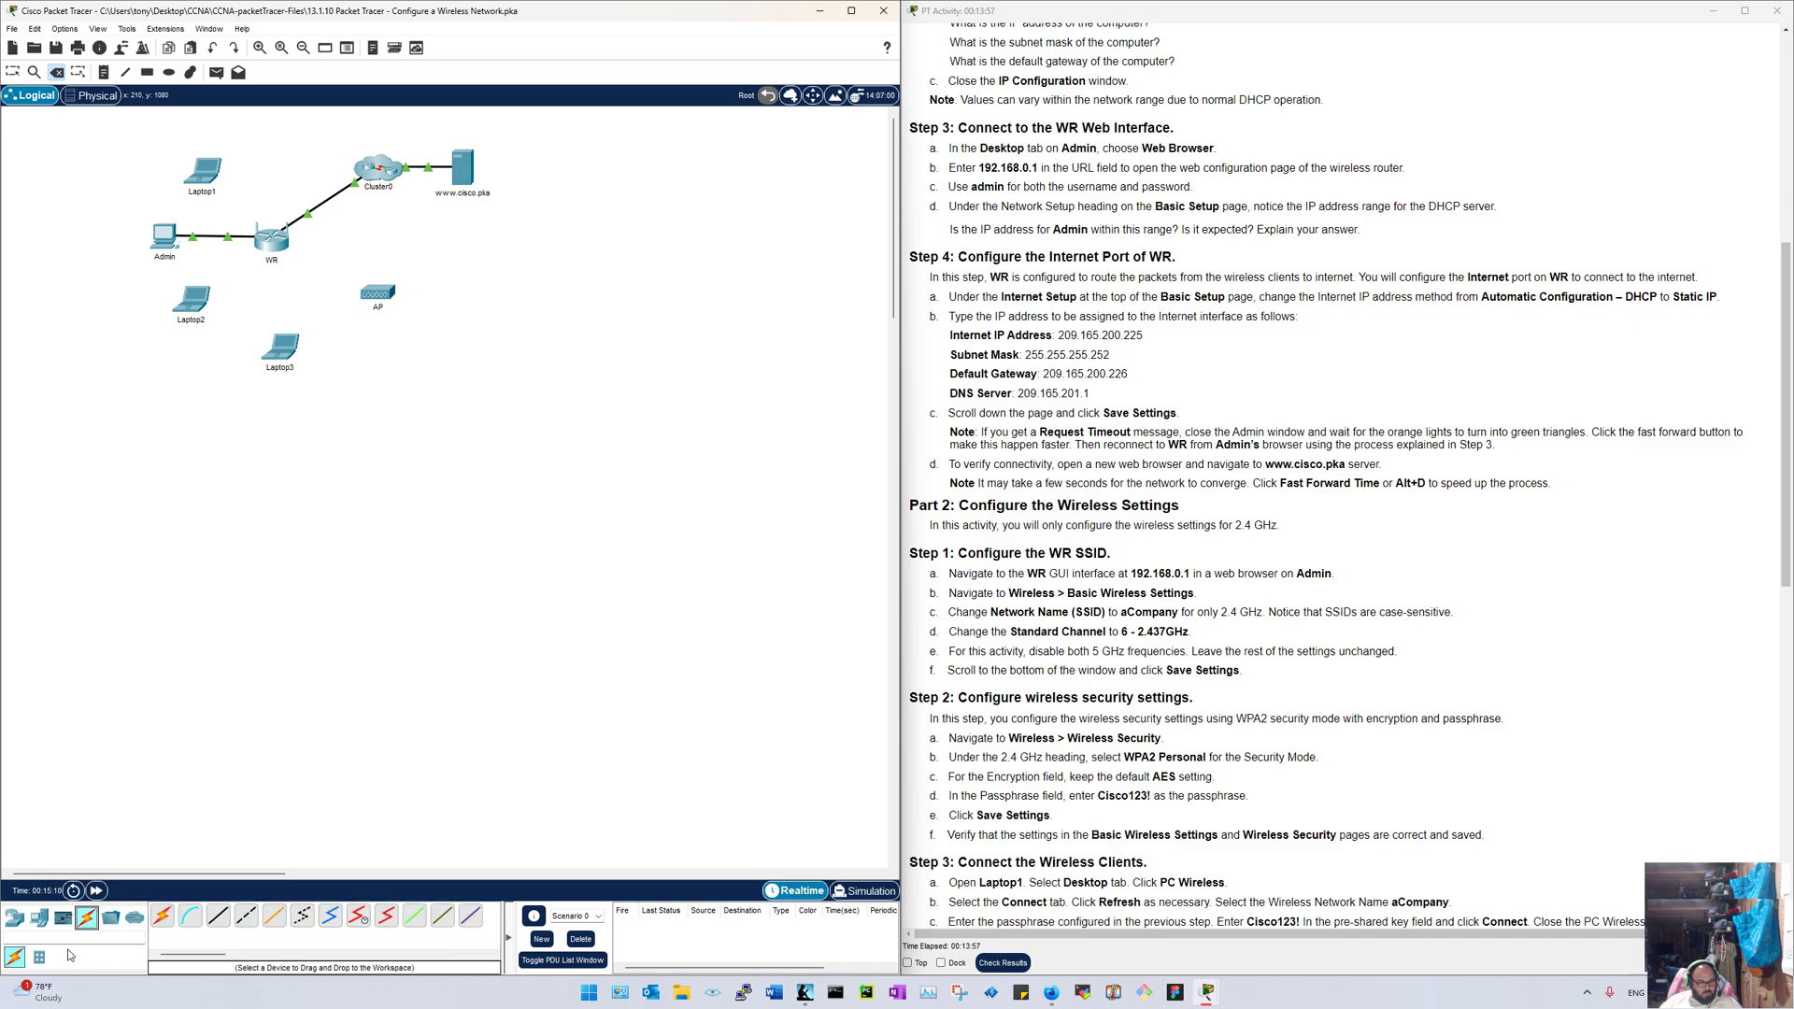
left_click(40, 955)
left_click(39, 919)
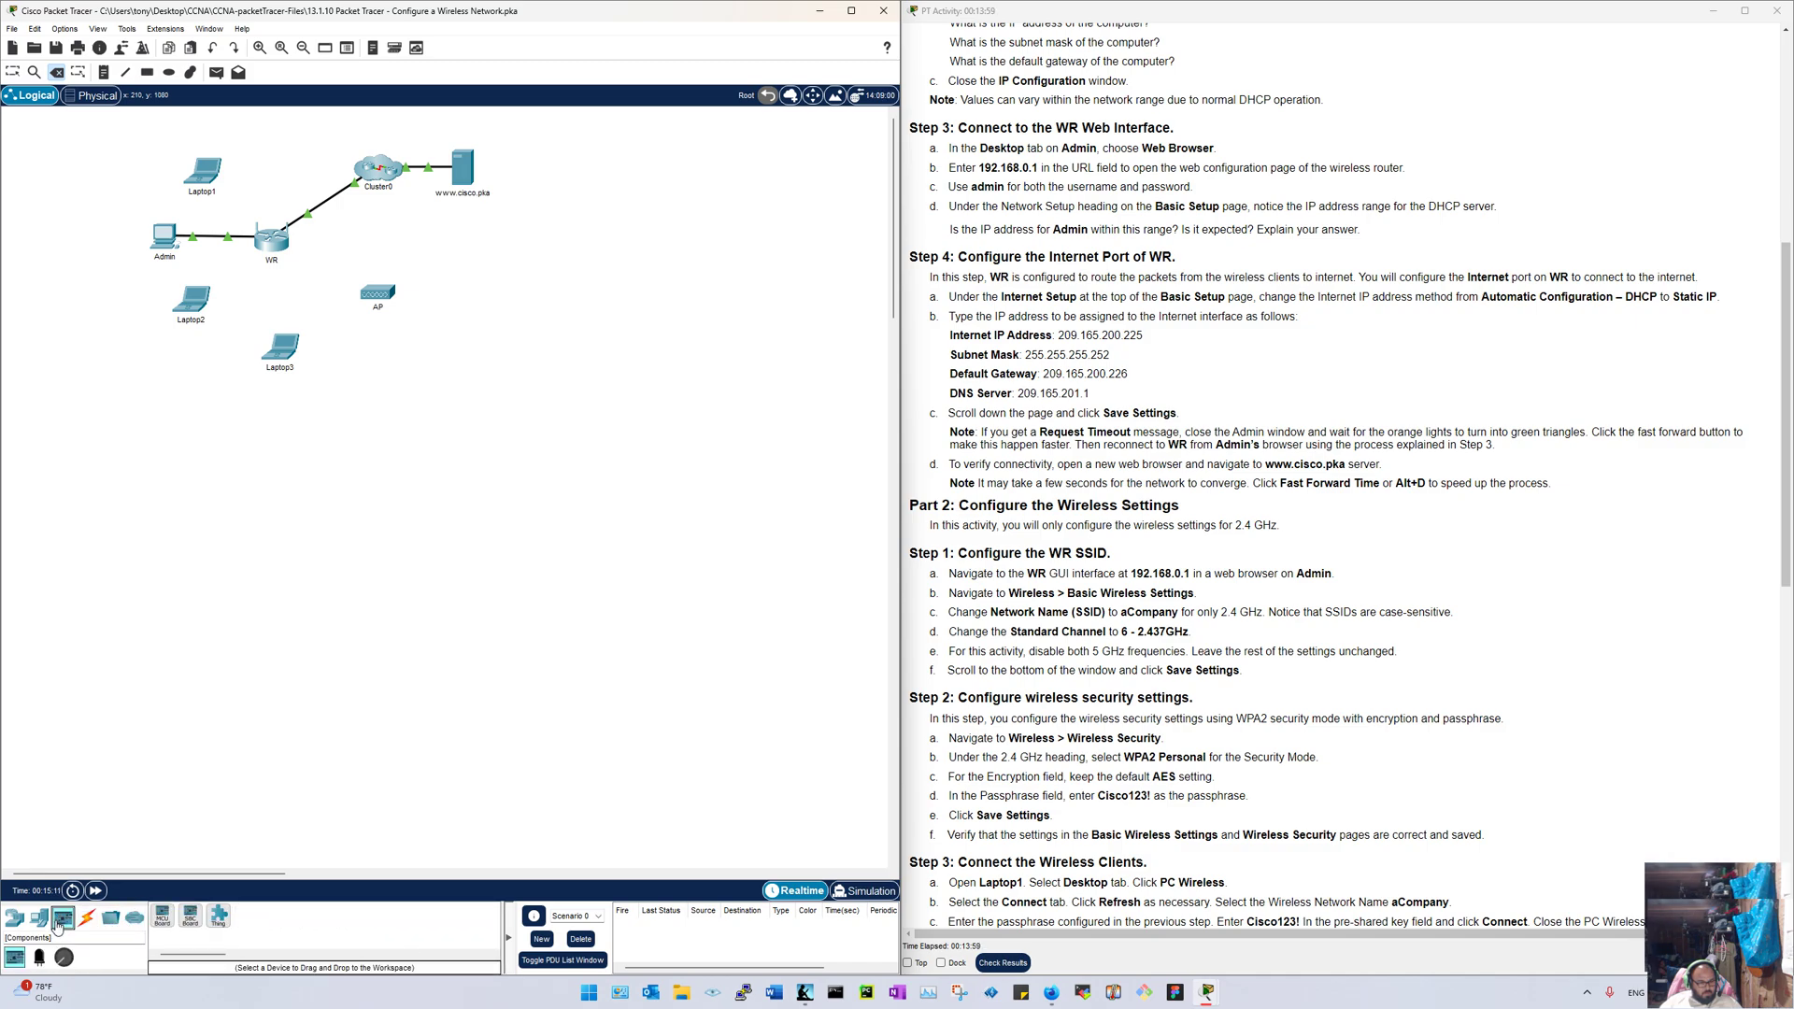
left_click(40, 921)
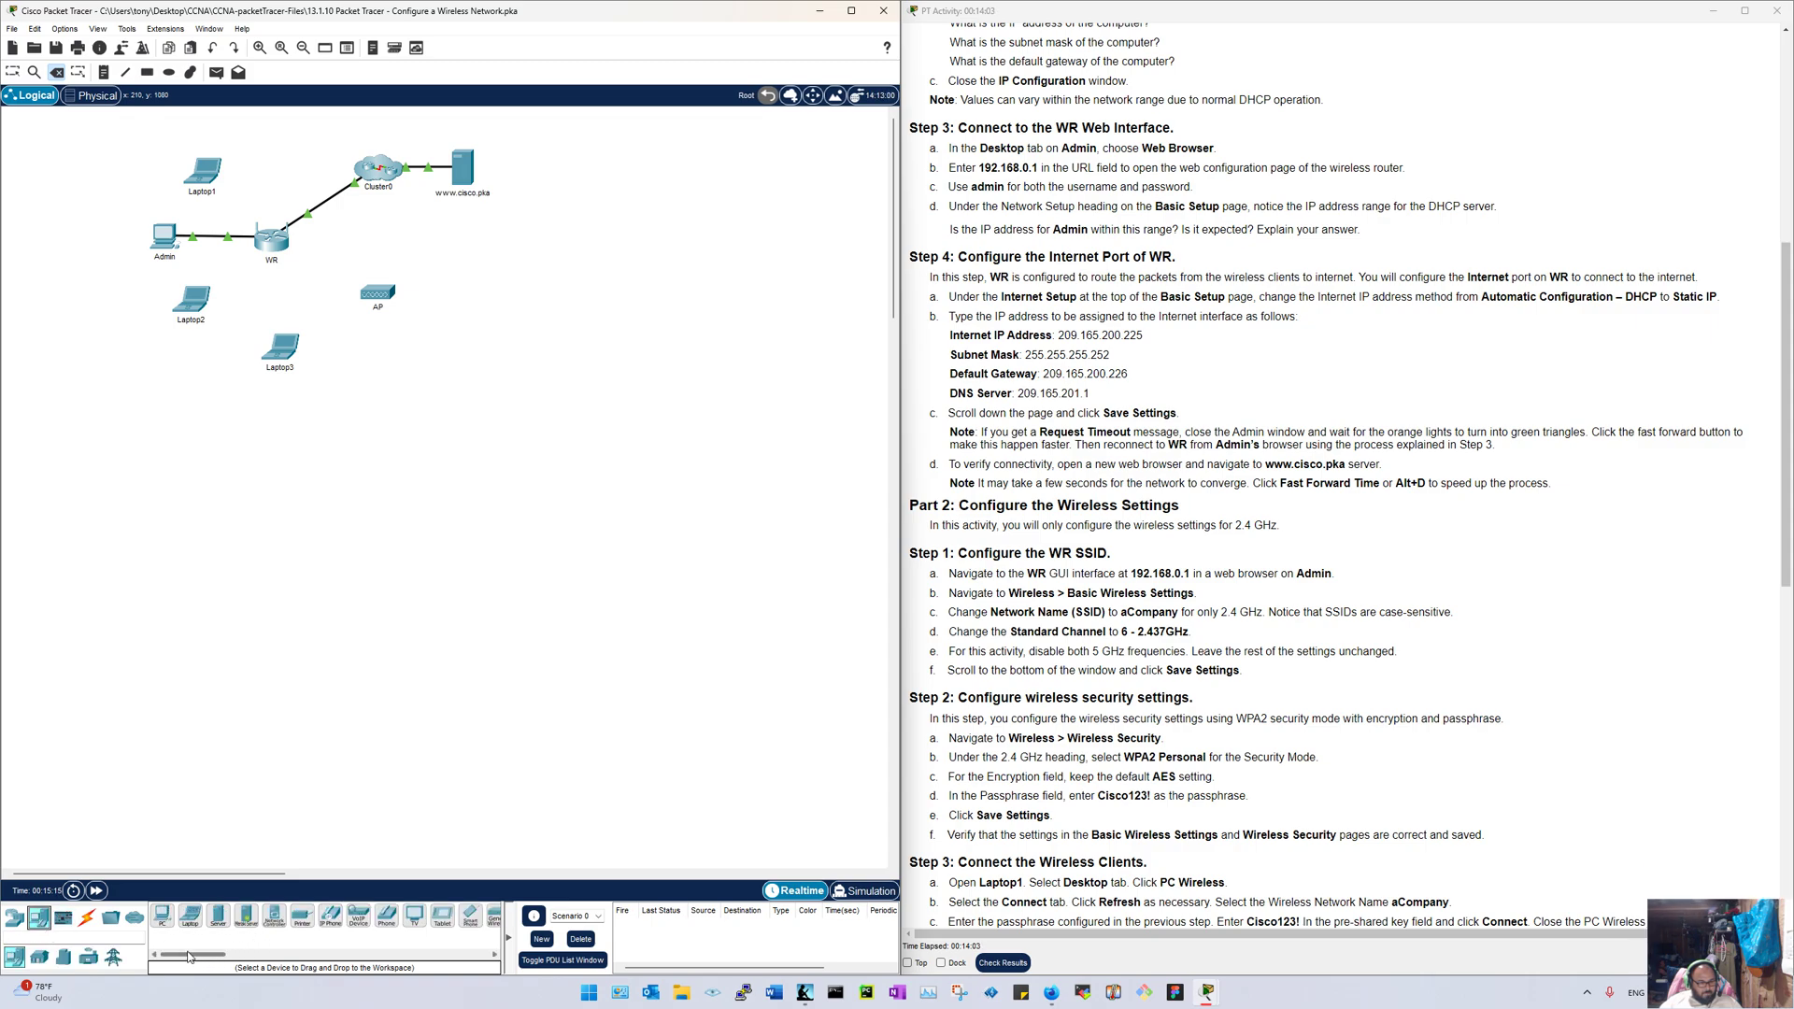
left_click_drag(189, 954, 239, 954)
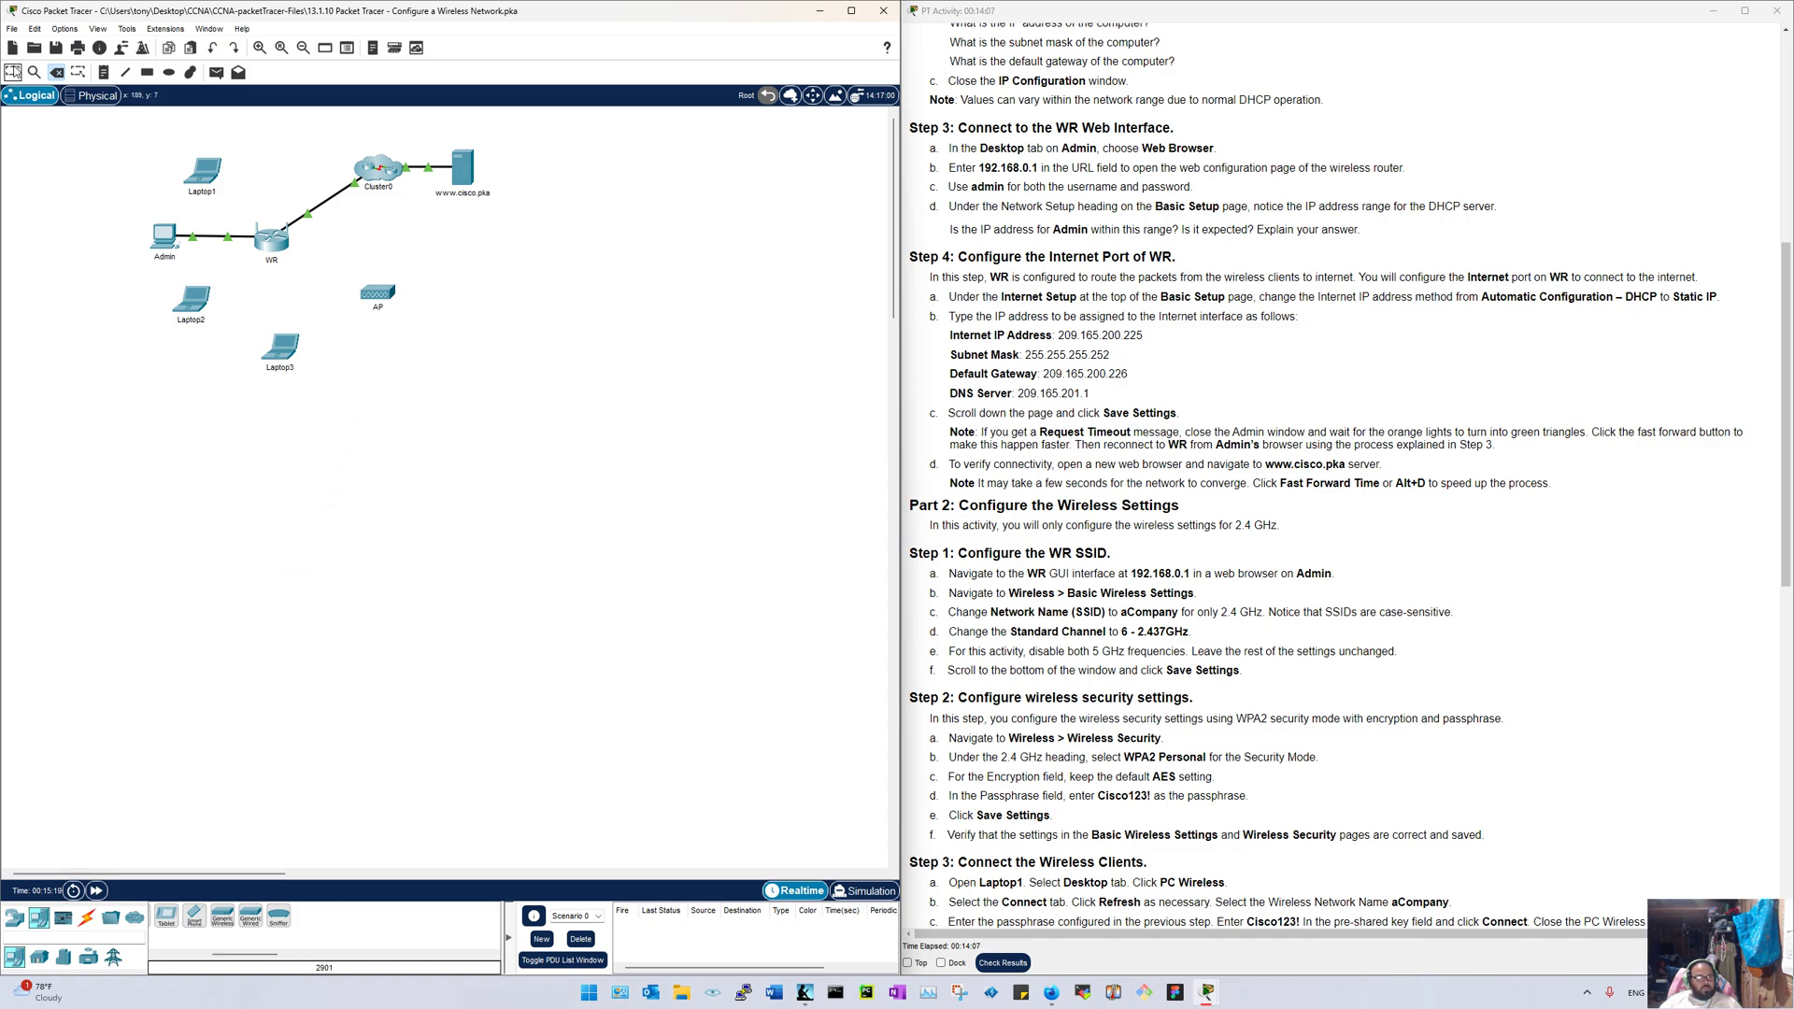
left_click(13, 72)
left_click_drag(1346, 13, 1108, 9)
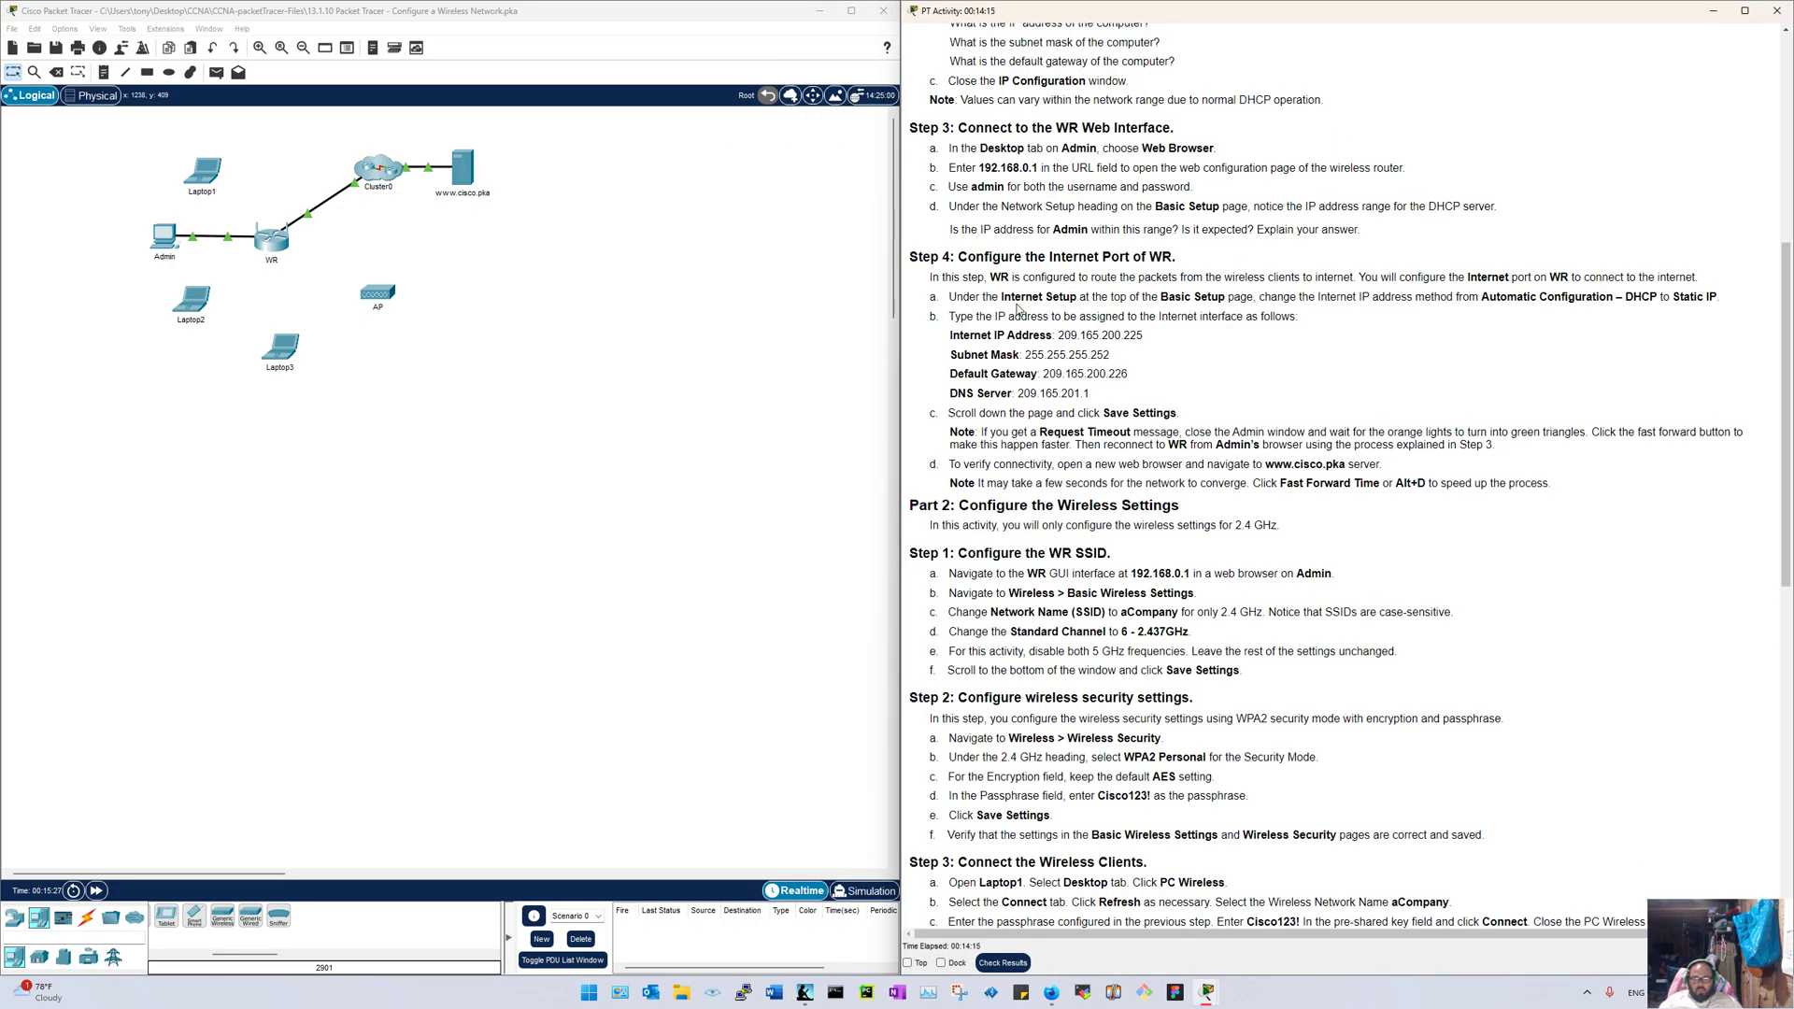
left_click(161, 239)
Step: Load 192.168.0.1 in Admin's browser, sign in with router credentials, and snap the window left
left_click(1067, 333)
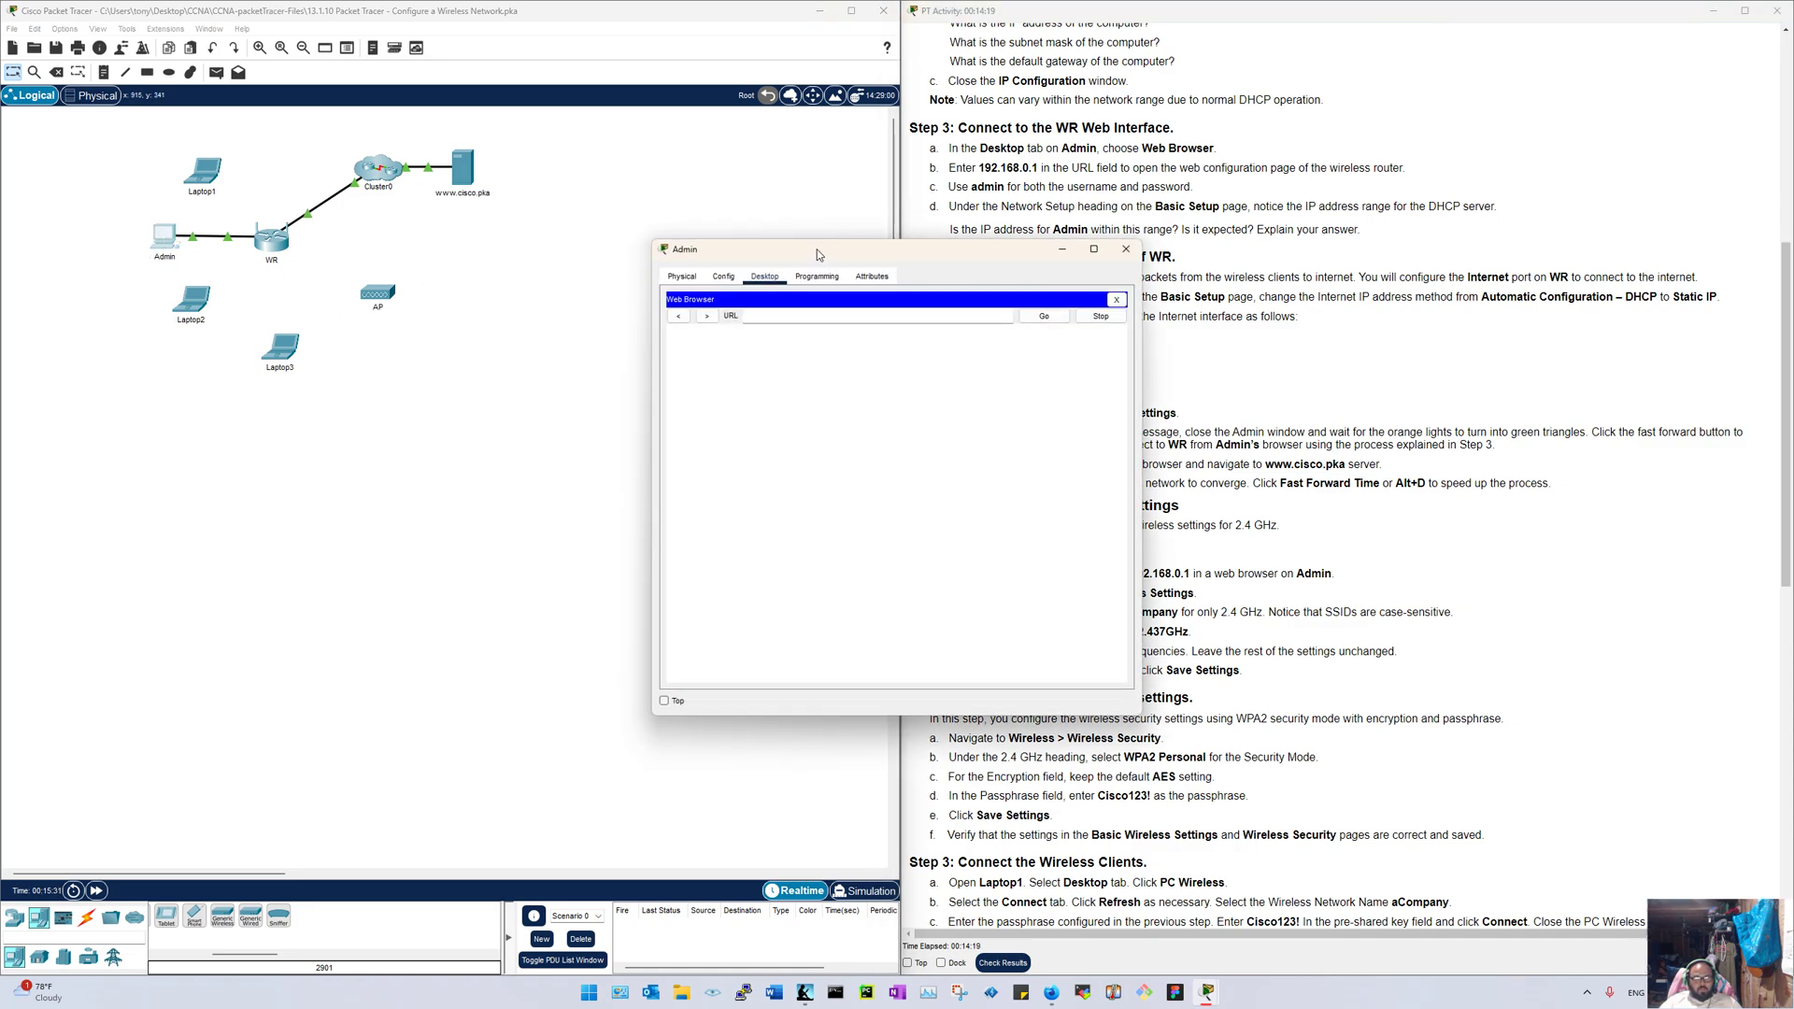
left_click_drag(817, 250, 281, 180)
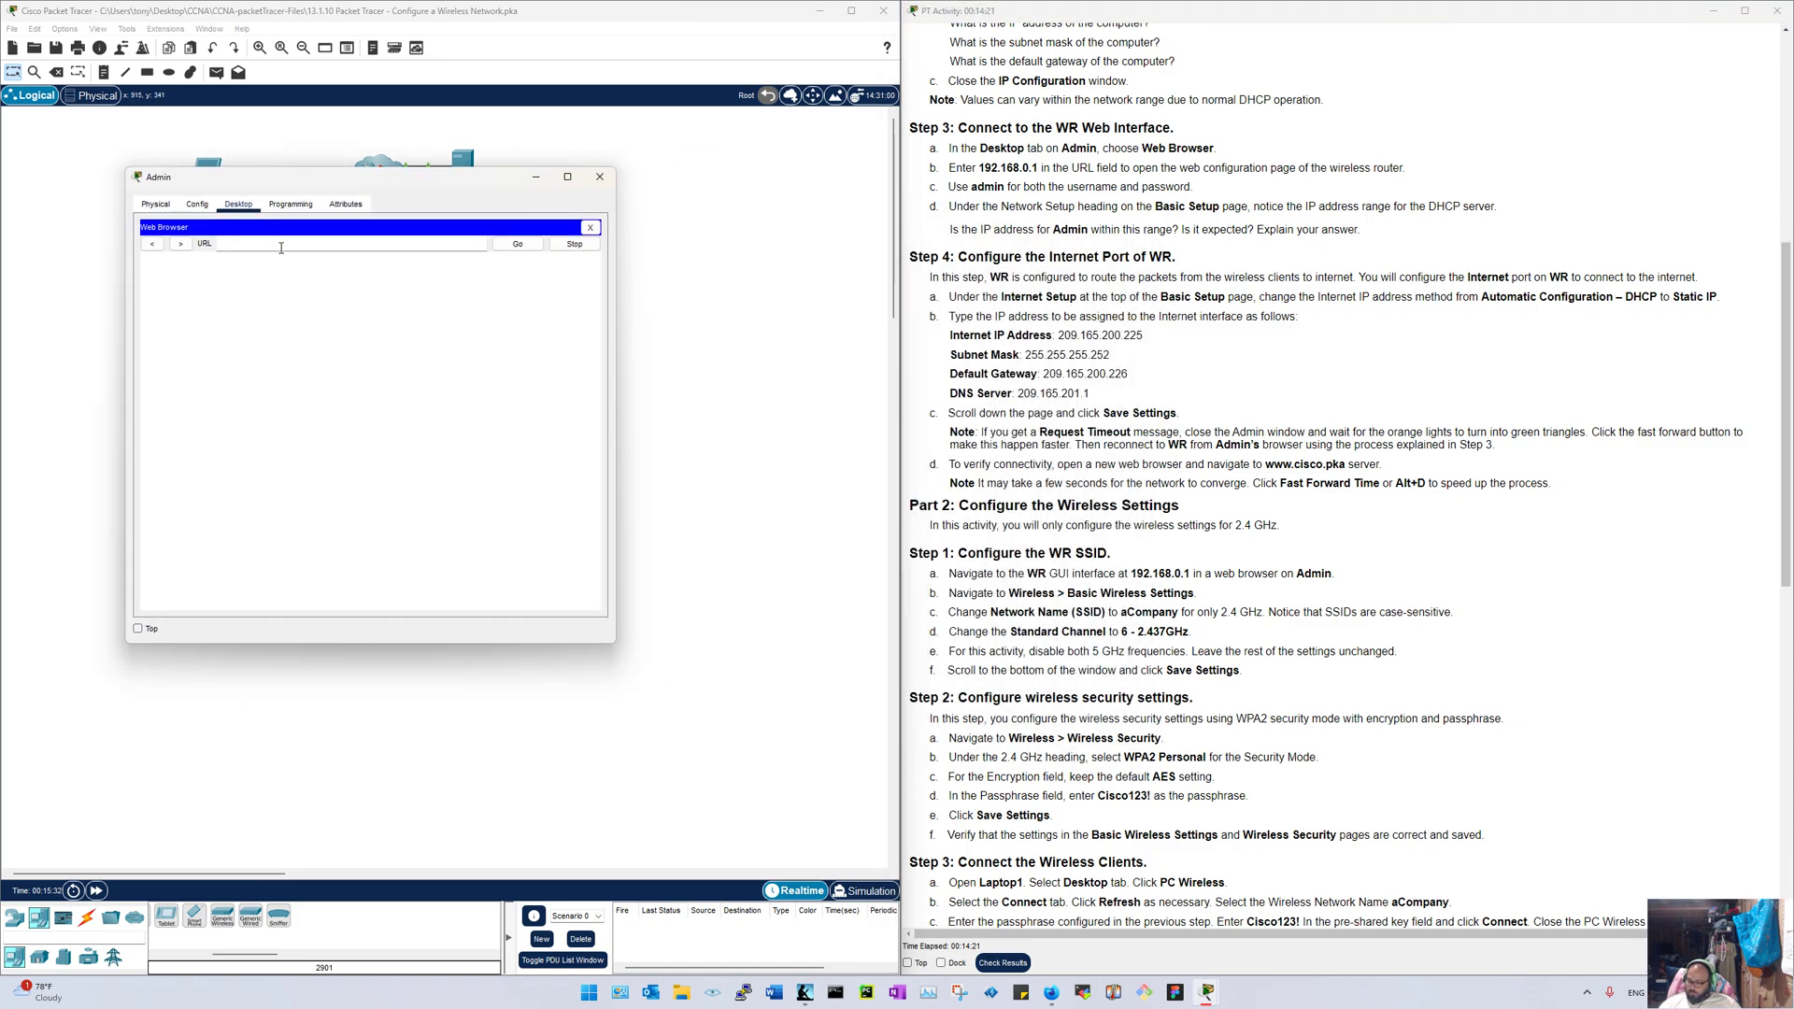
left_click(281, 244)
type("192.1638.0.01")
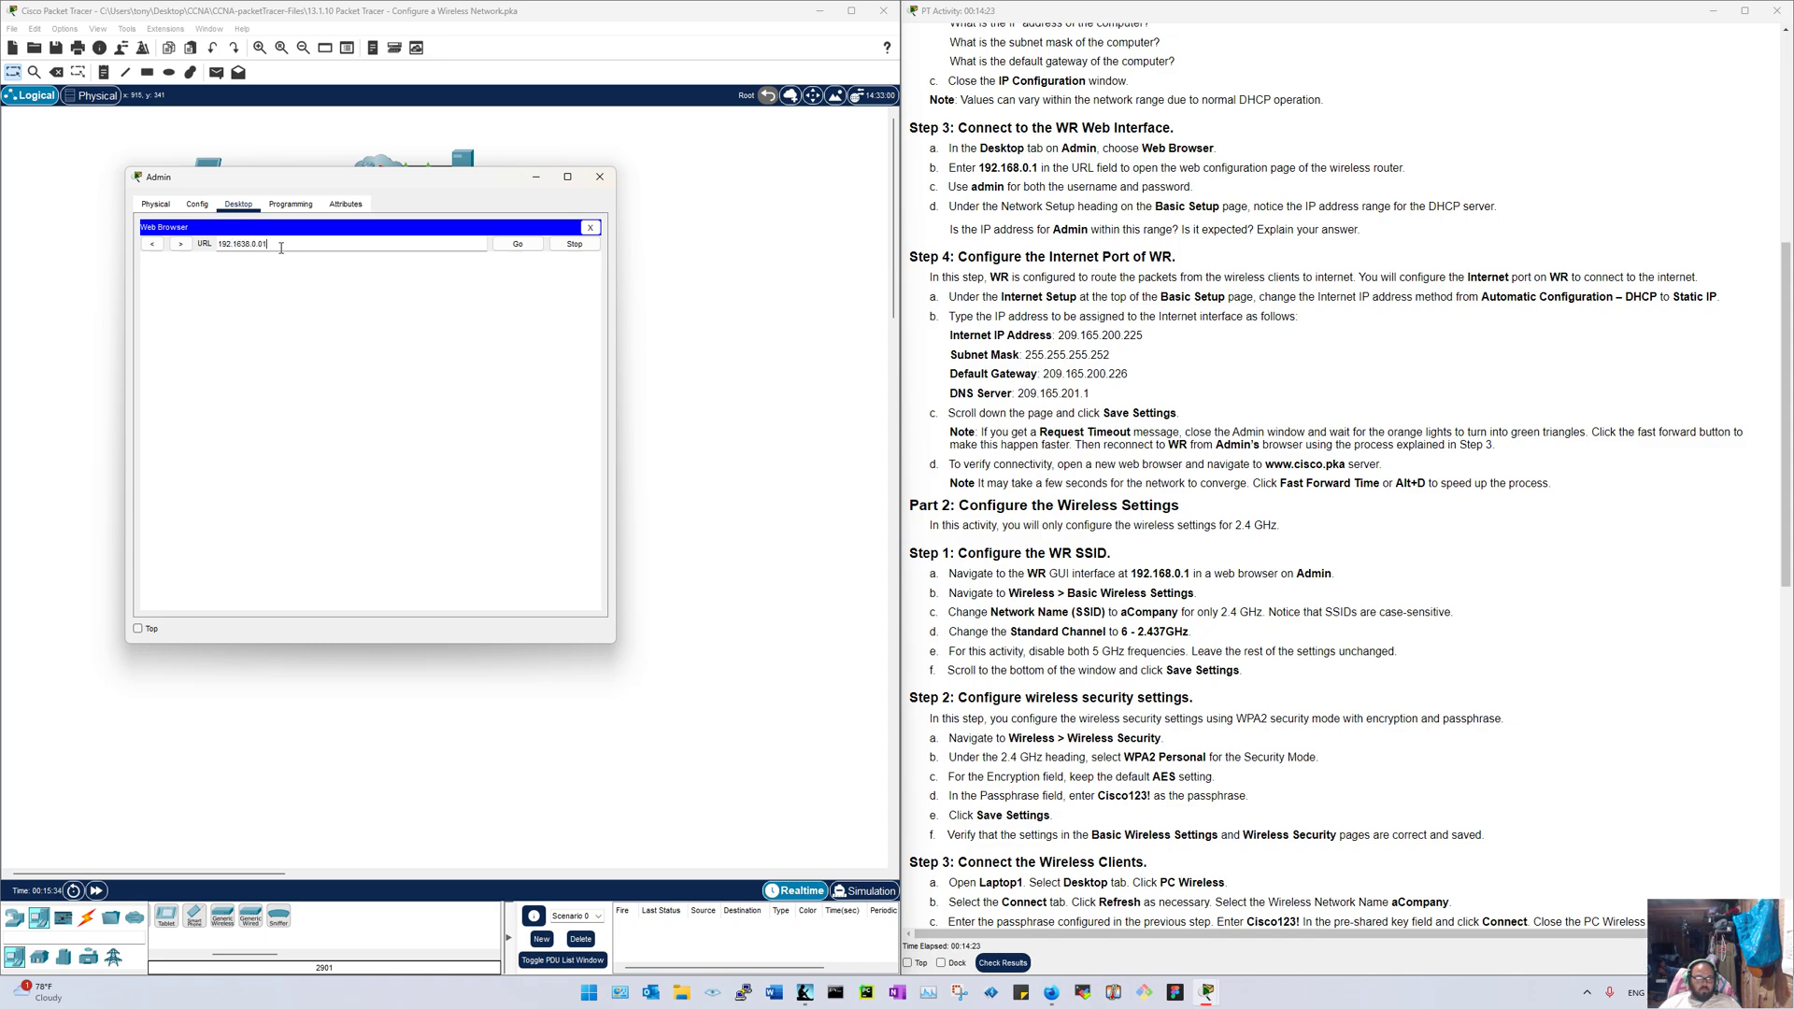
key("BackSpace")
key("BackSpace")
key("BackSpace")
type(".0.1")
key("Return")
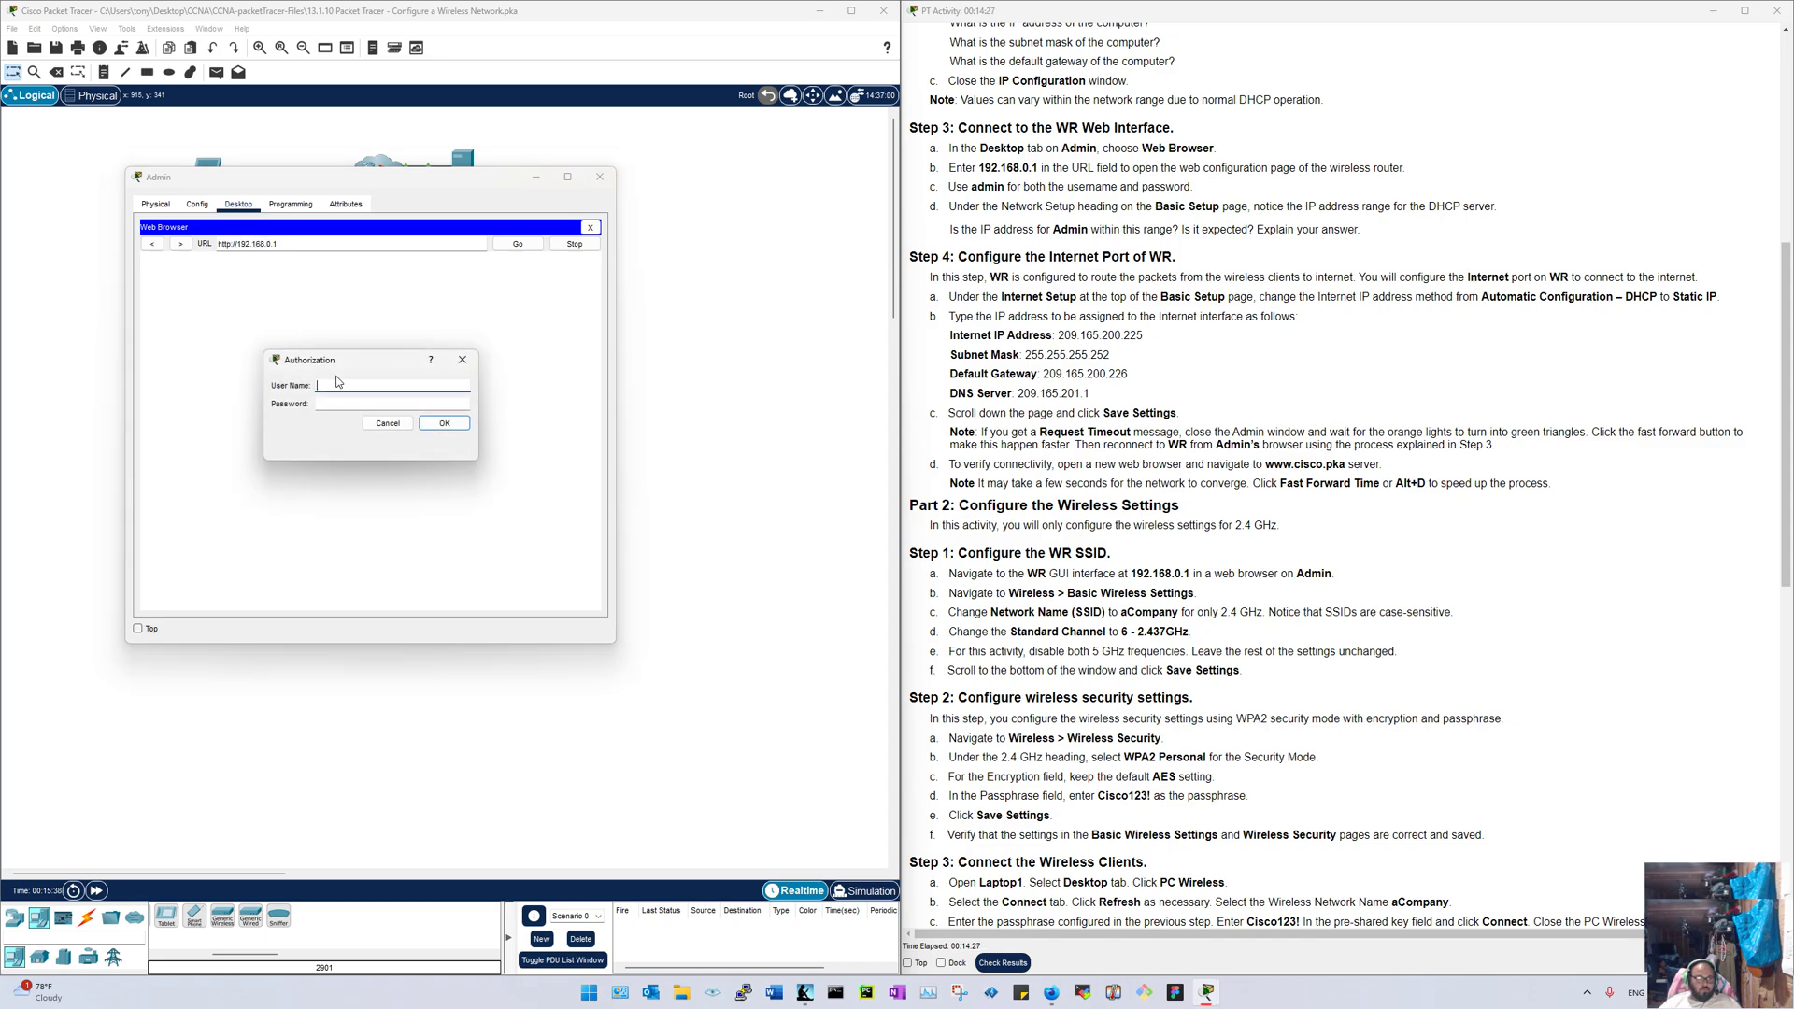
type("admin")
key("Tab")
type("admin")
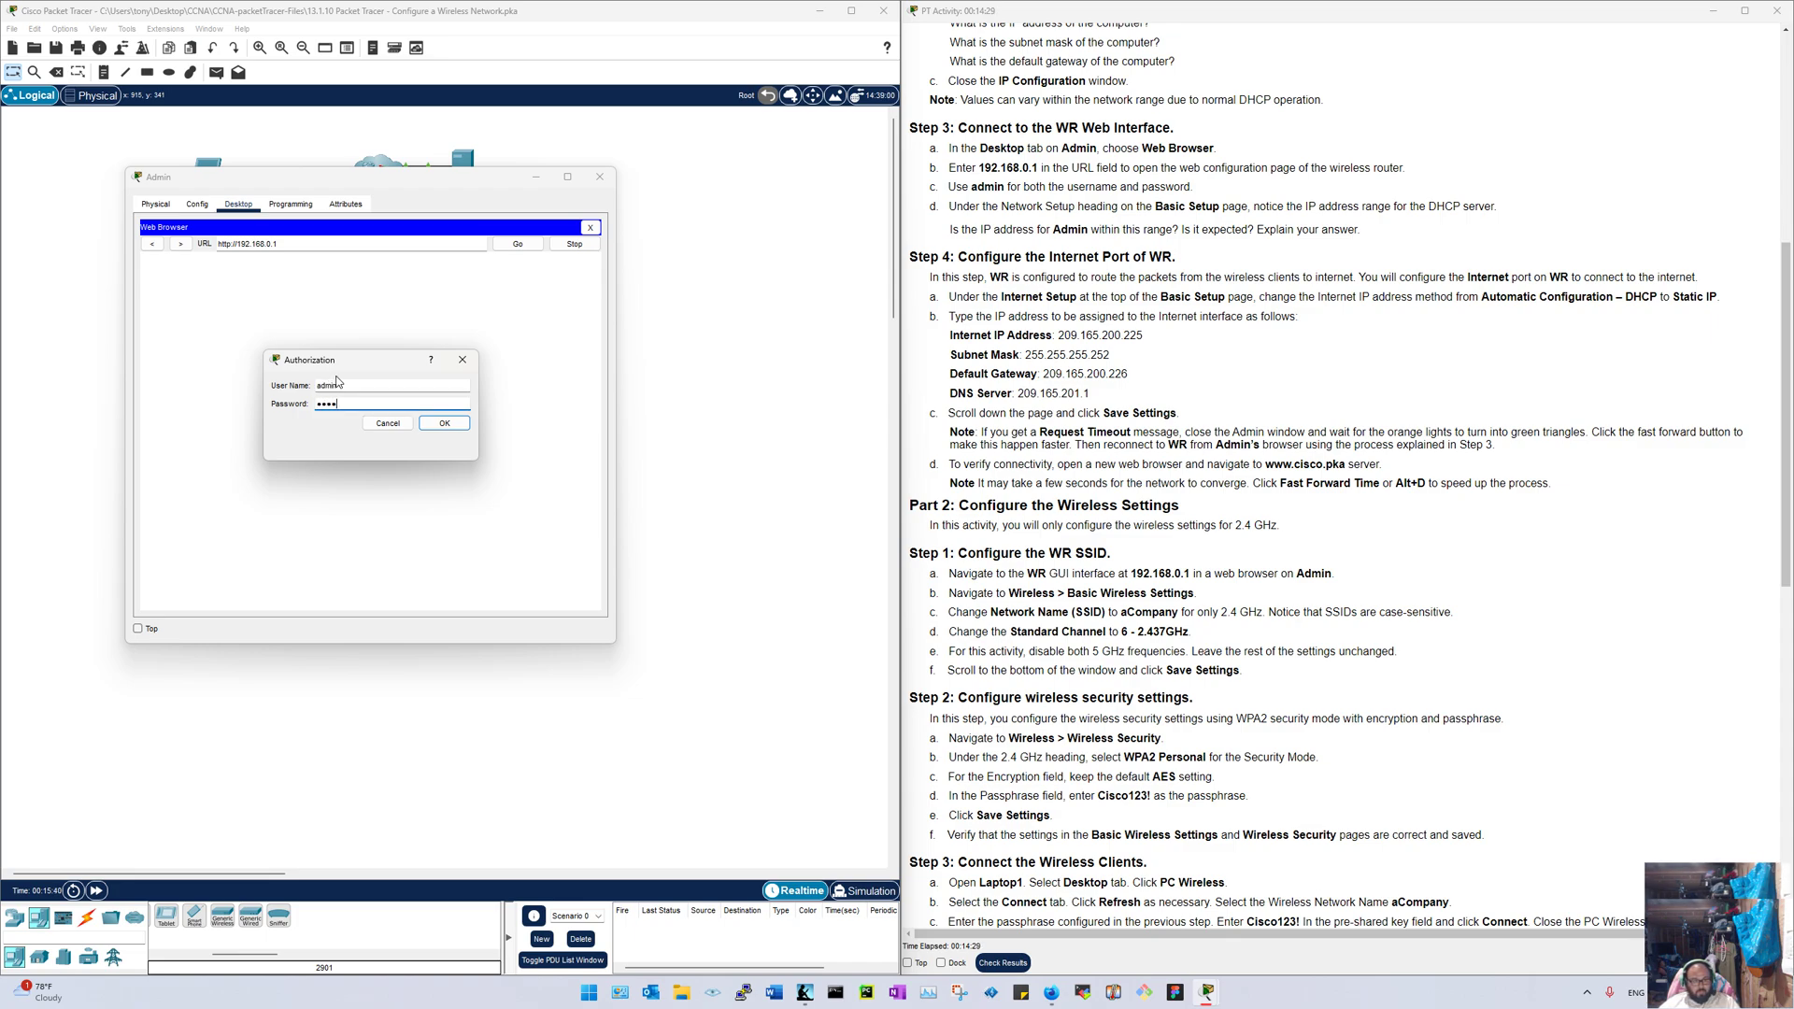
key("Return")
left_click_drag(348, 178, 2, 187)
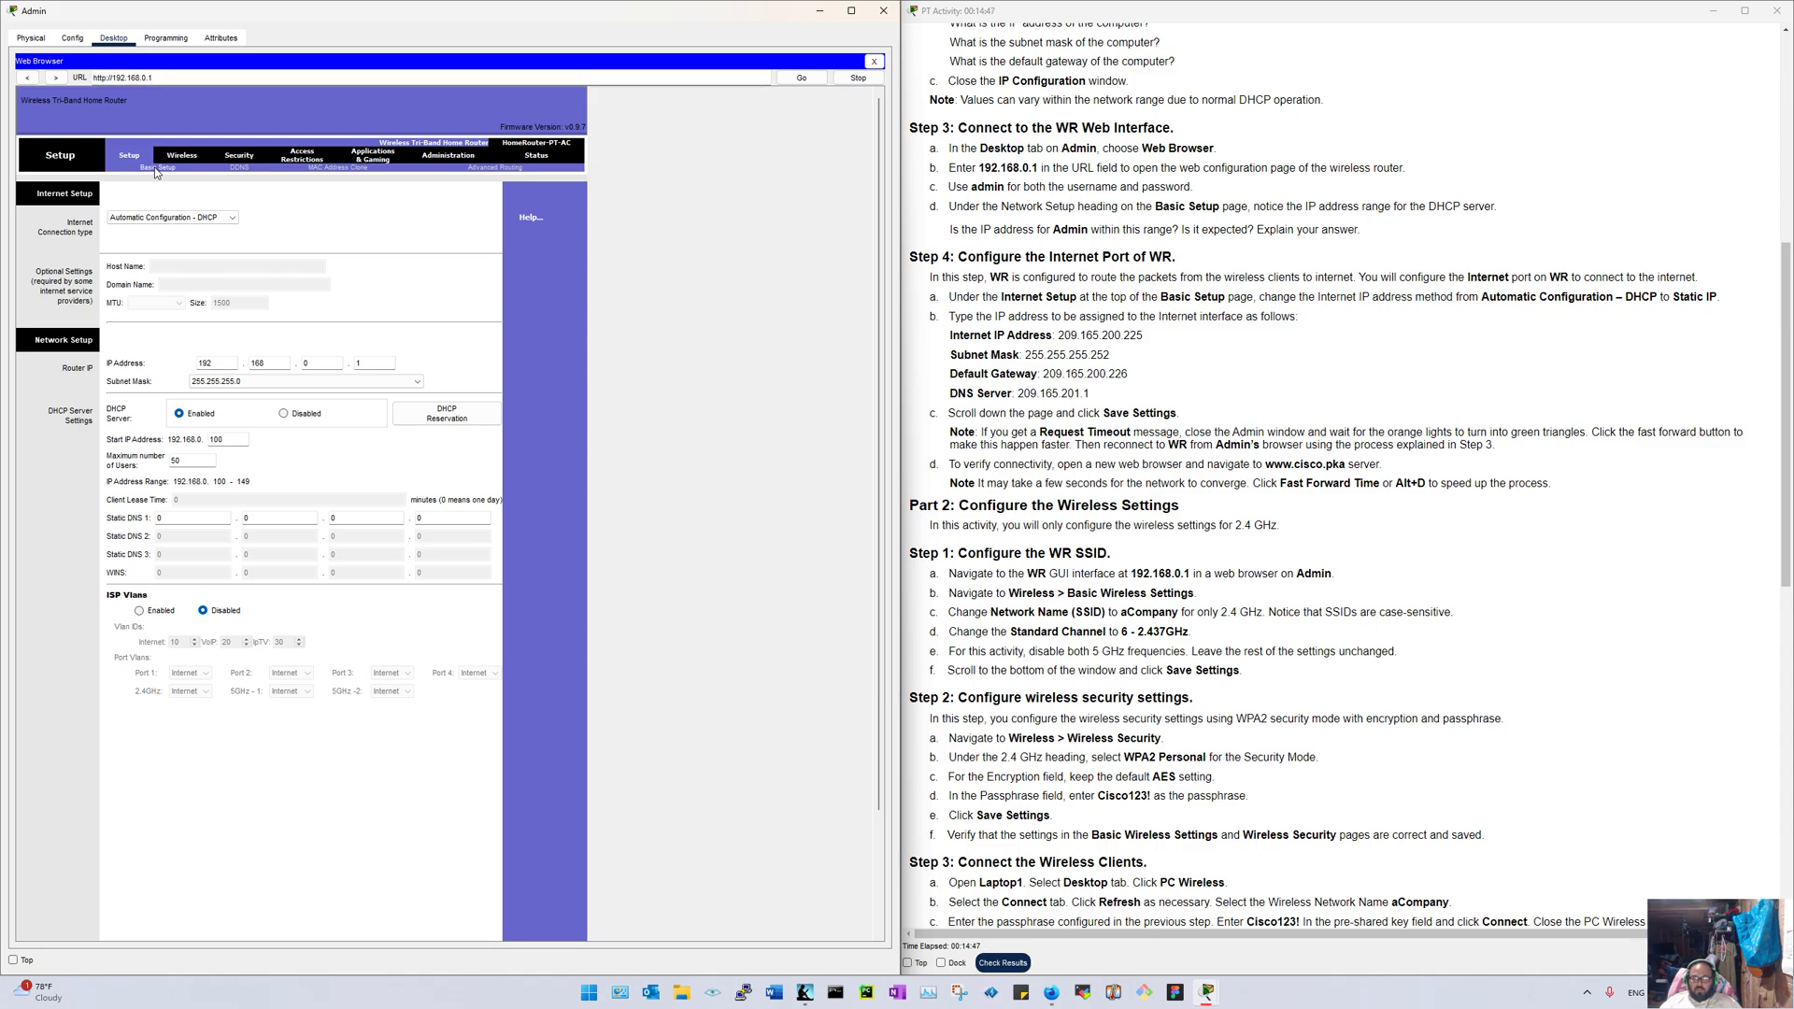
Step: Switch WR's internet connection type to Static IP
left_click(162, 218)
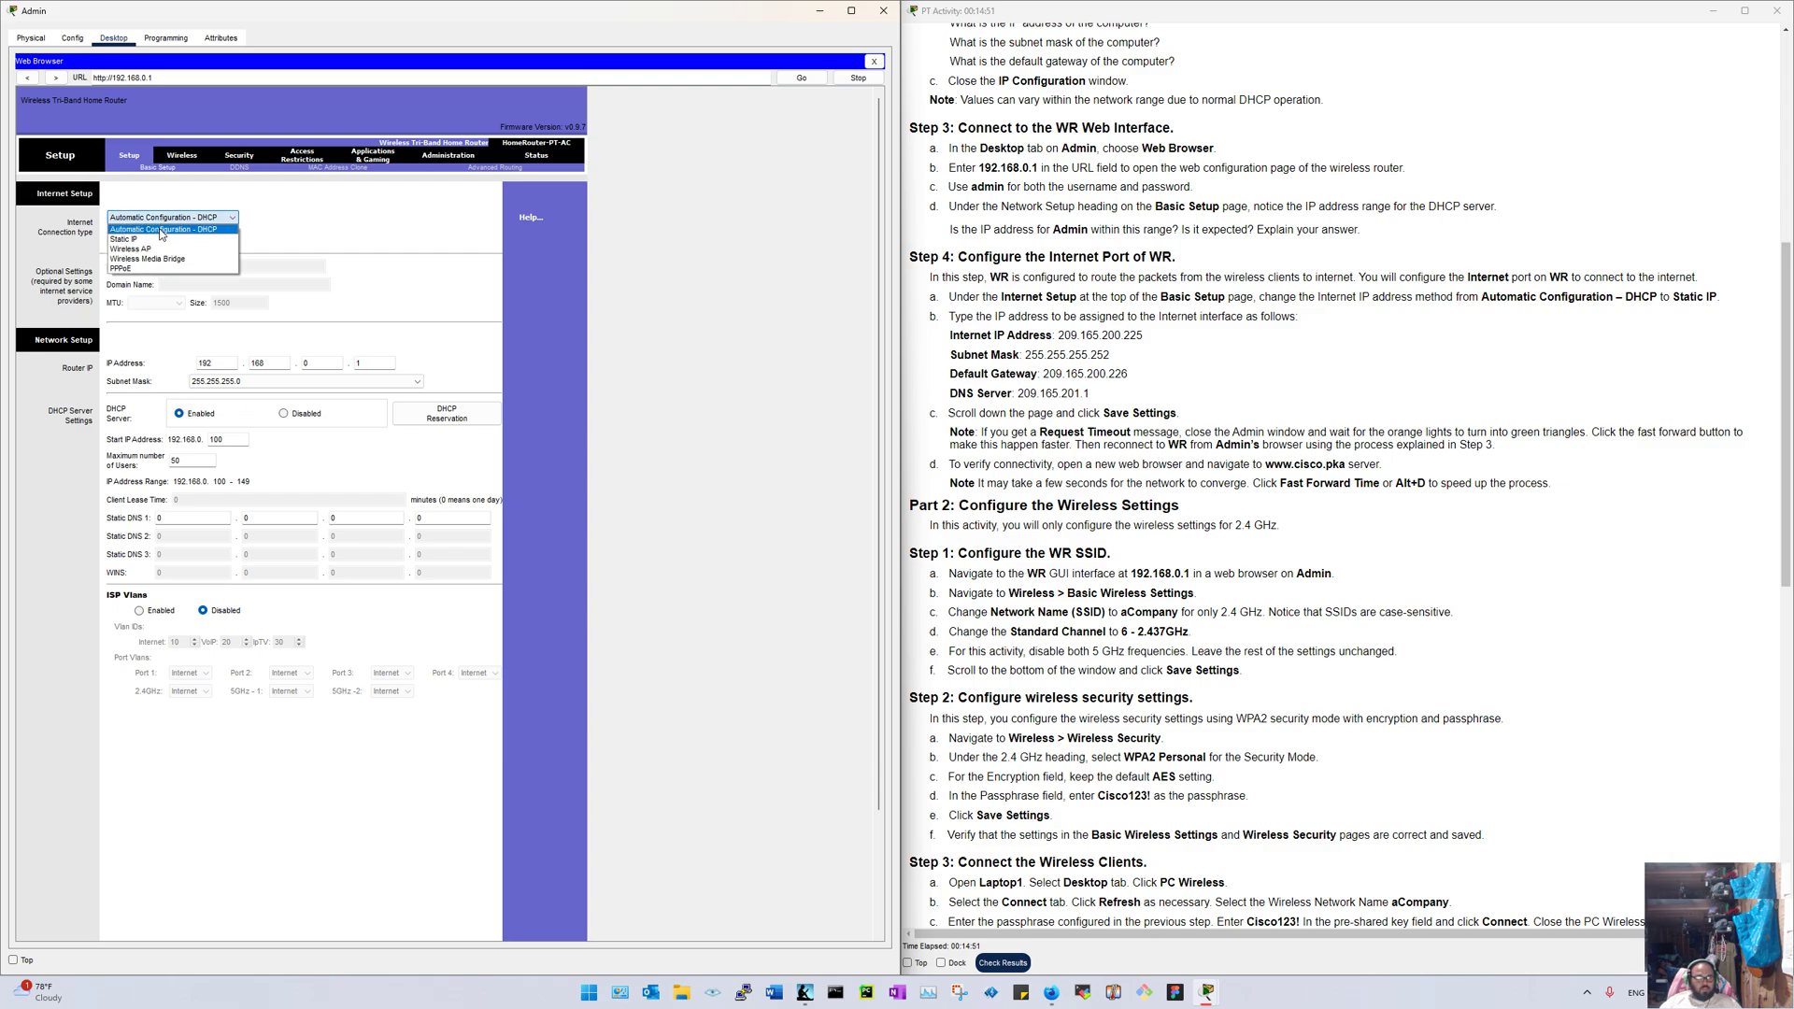
left_click(161, 241)
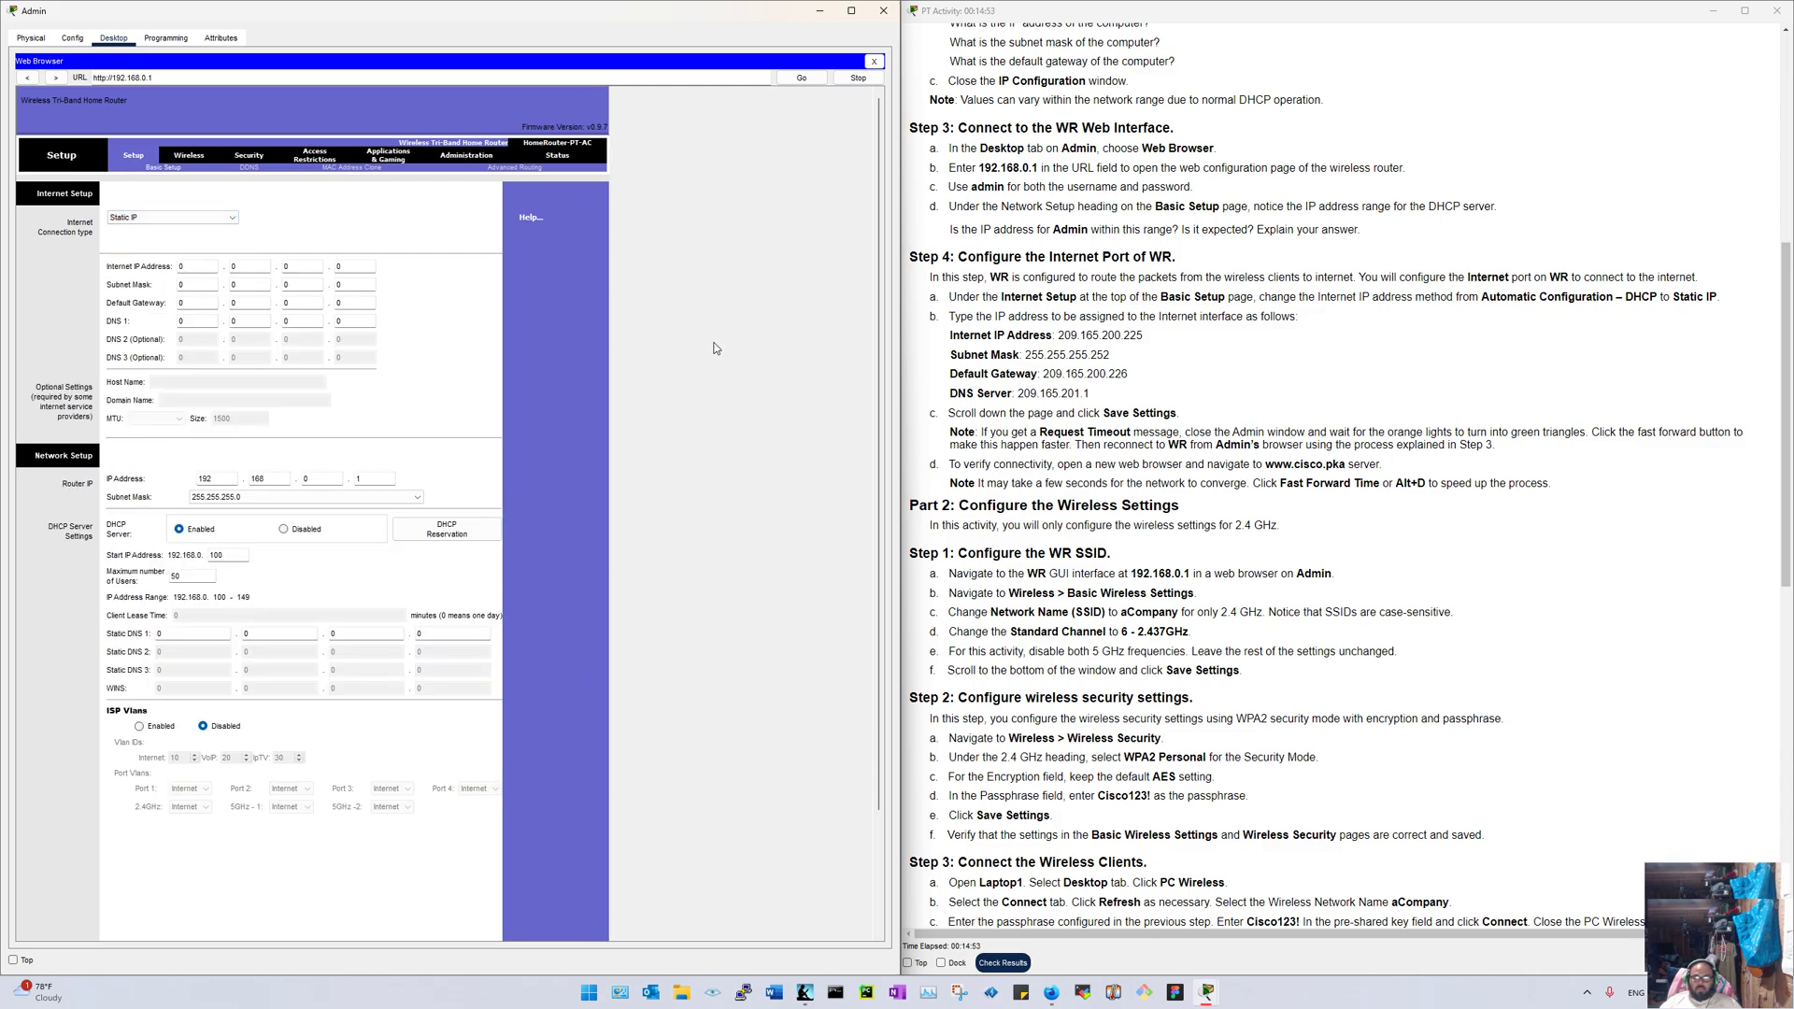
left_click(1270, 377)
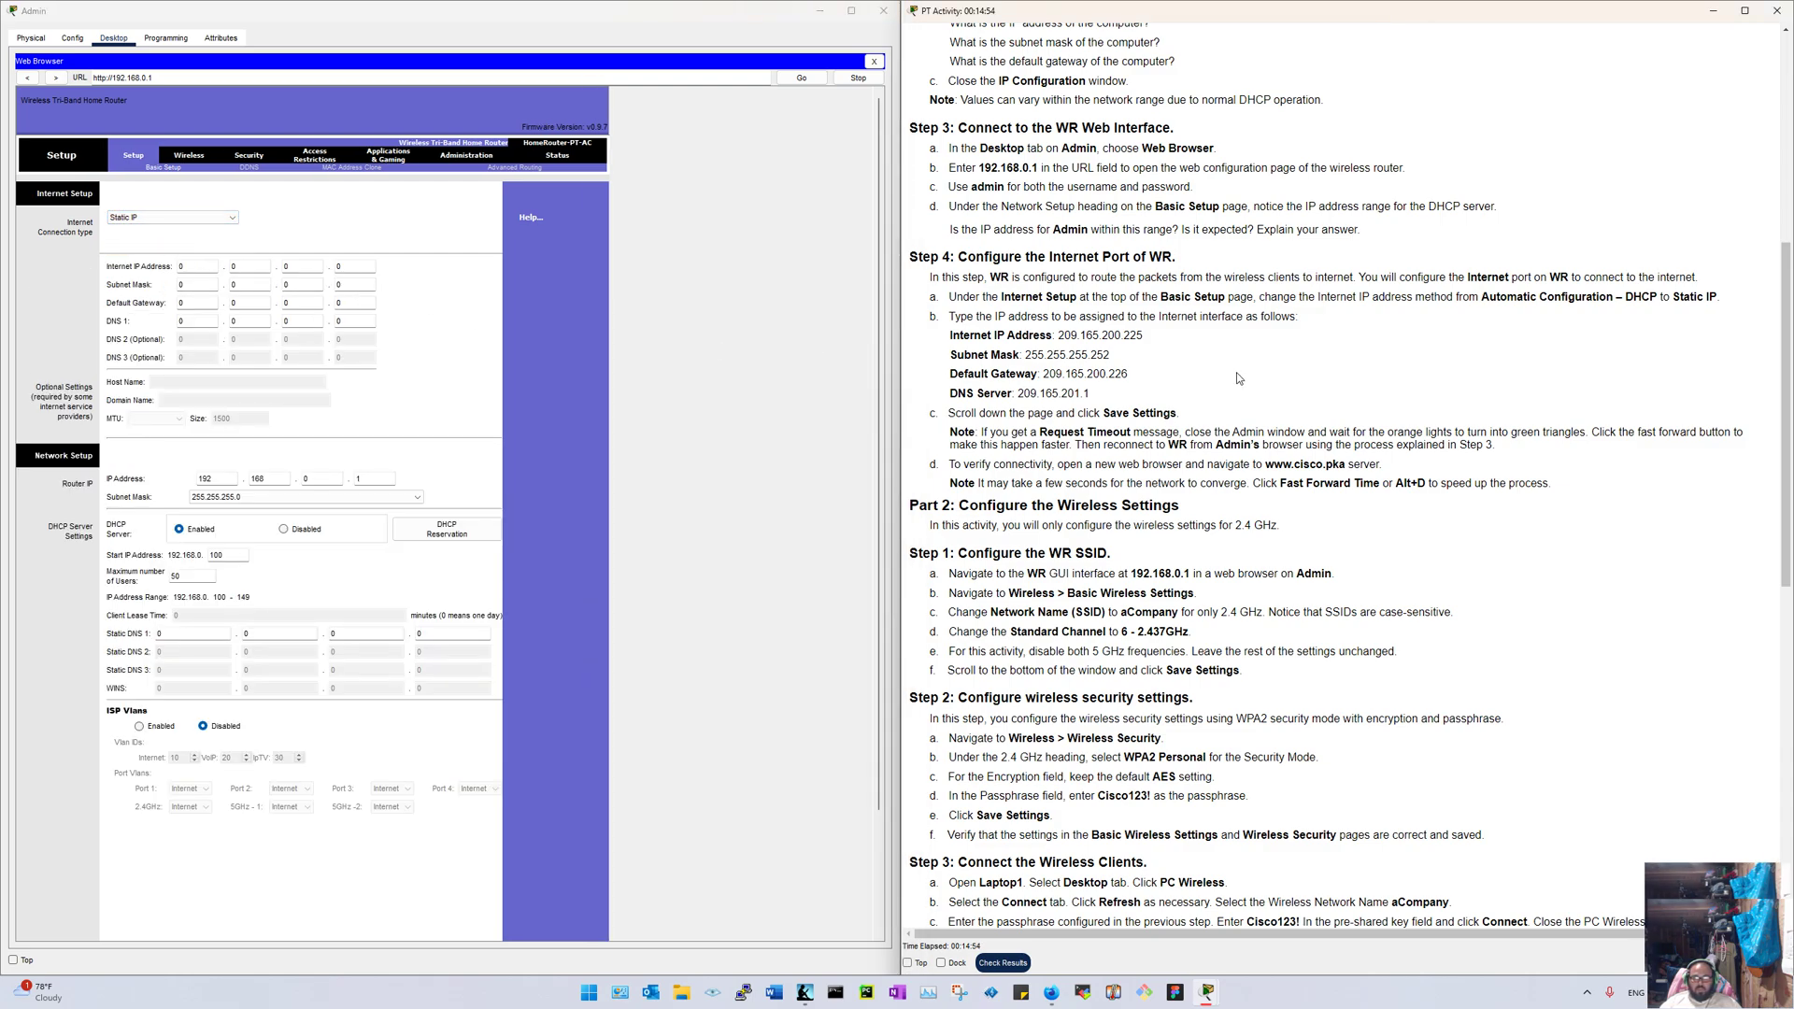
Step: Enter internet IP 209.165.200.225 with subnet mask 255.255.255.252
left_click(199, 267)
type("209")
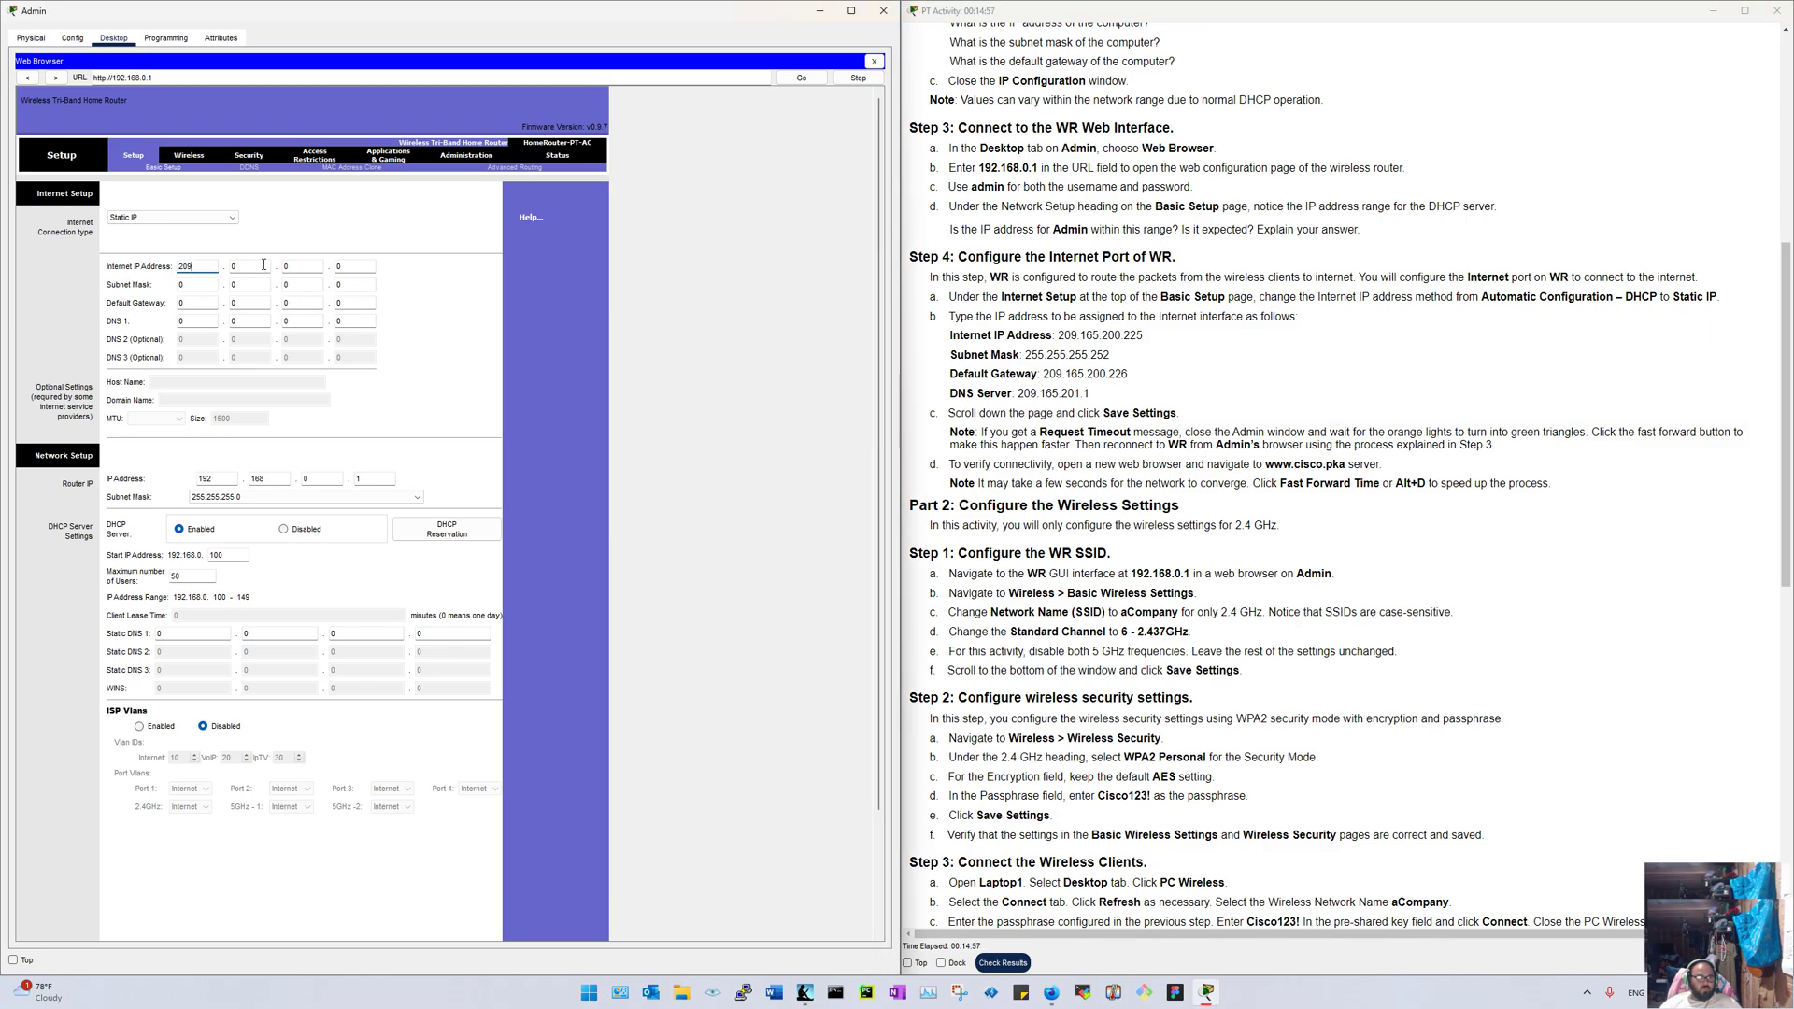
key("Tab")
type("16")
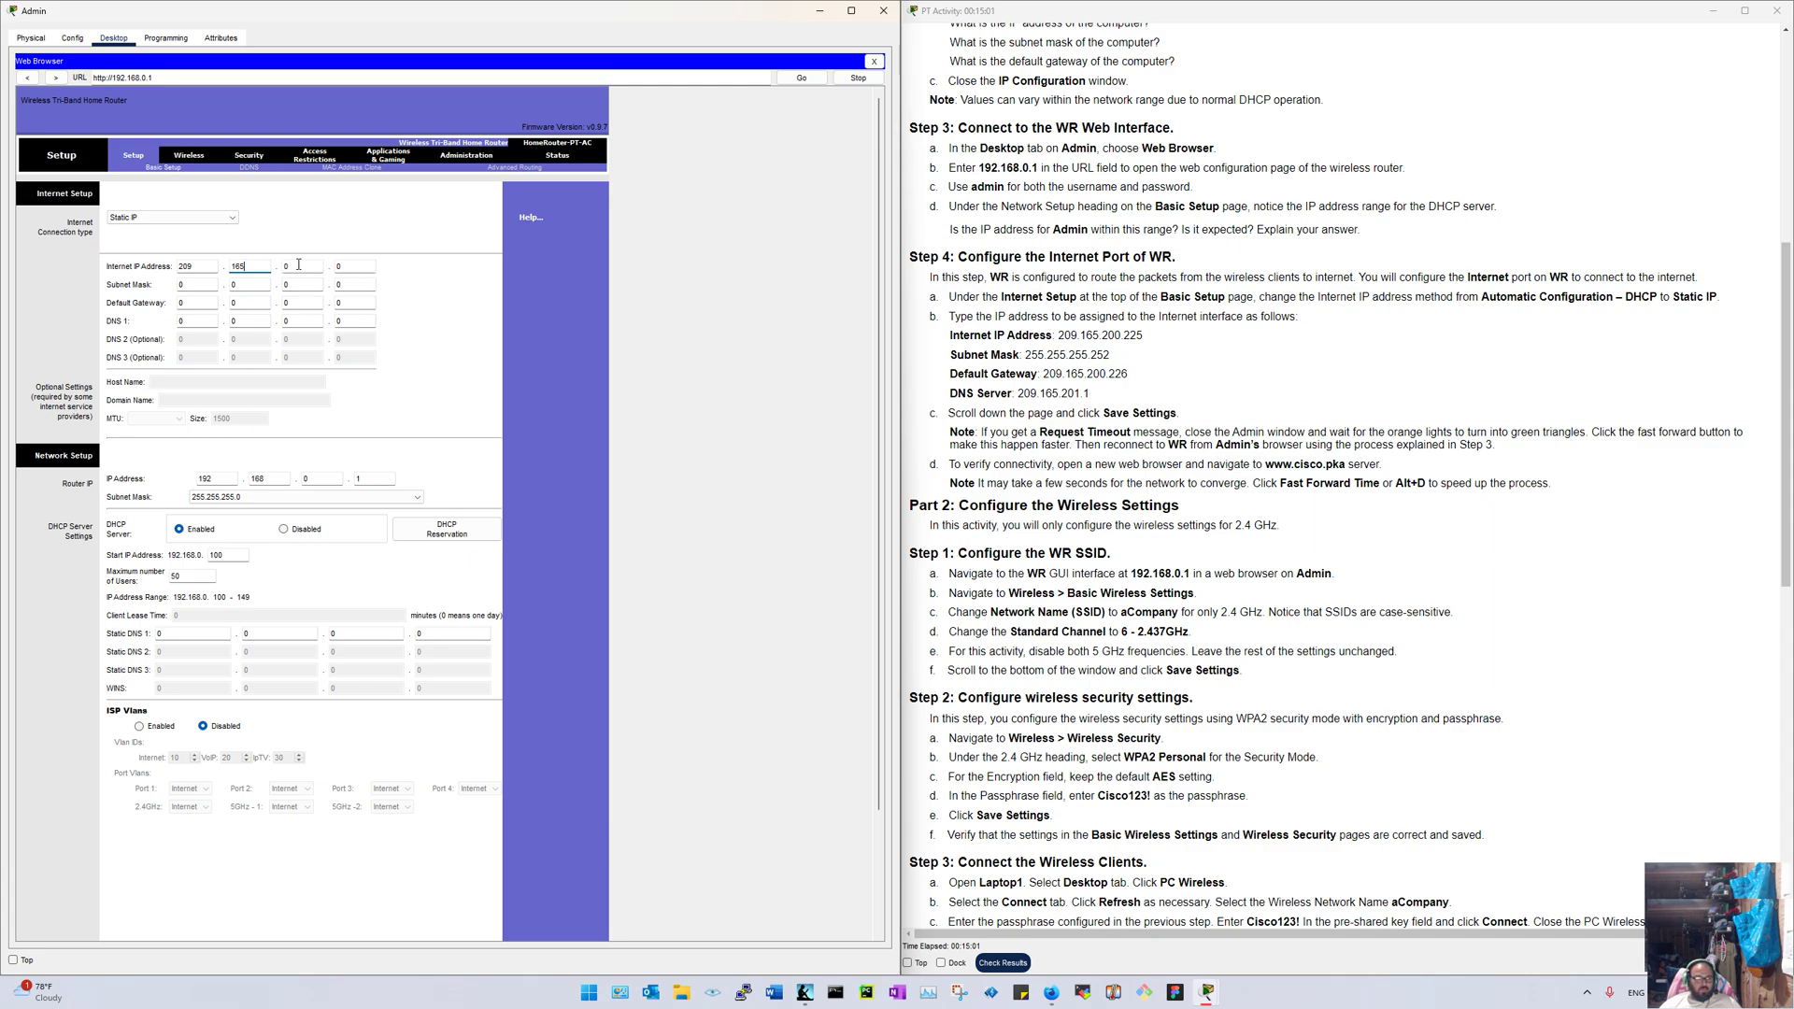
key("Tab")
type("200")
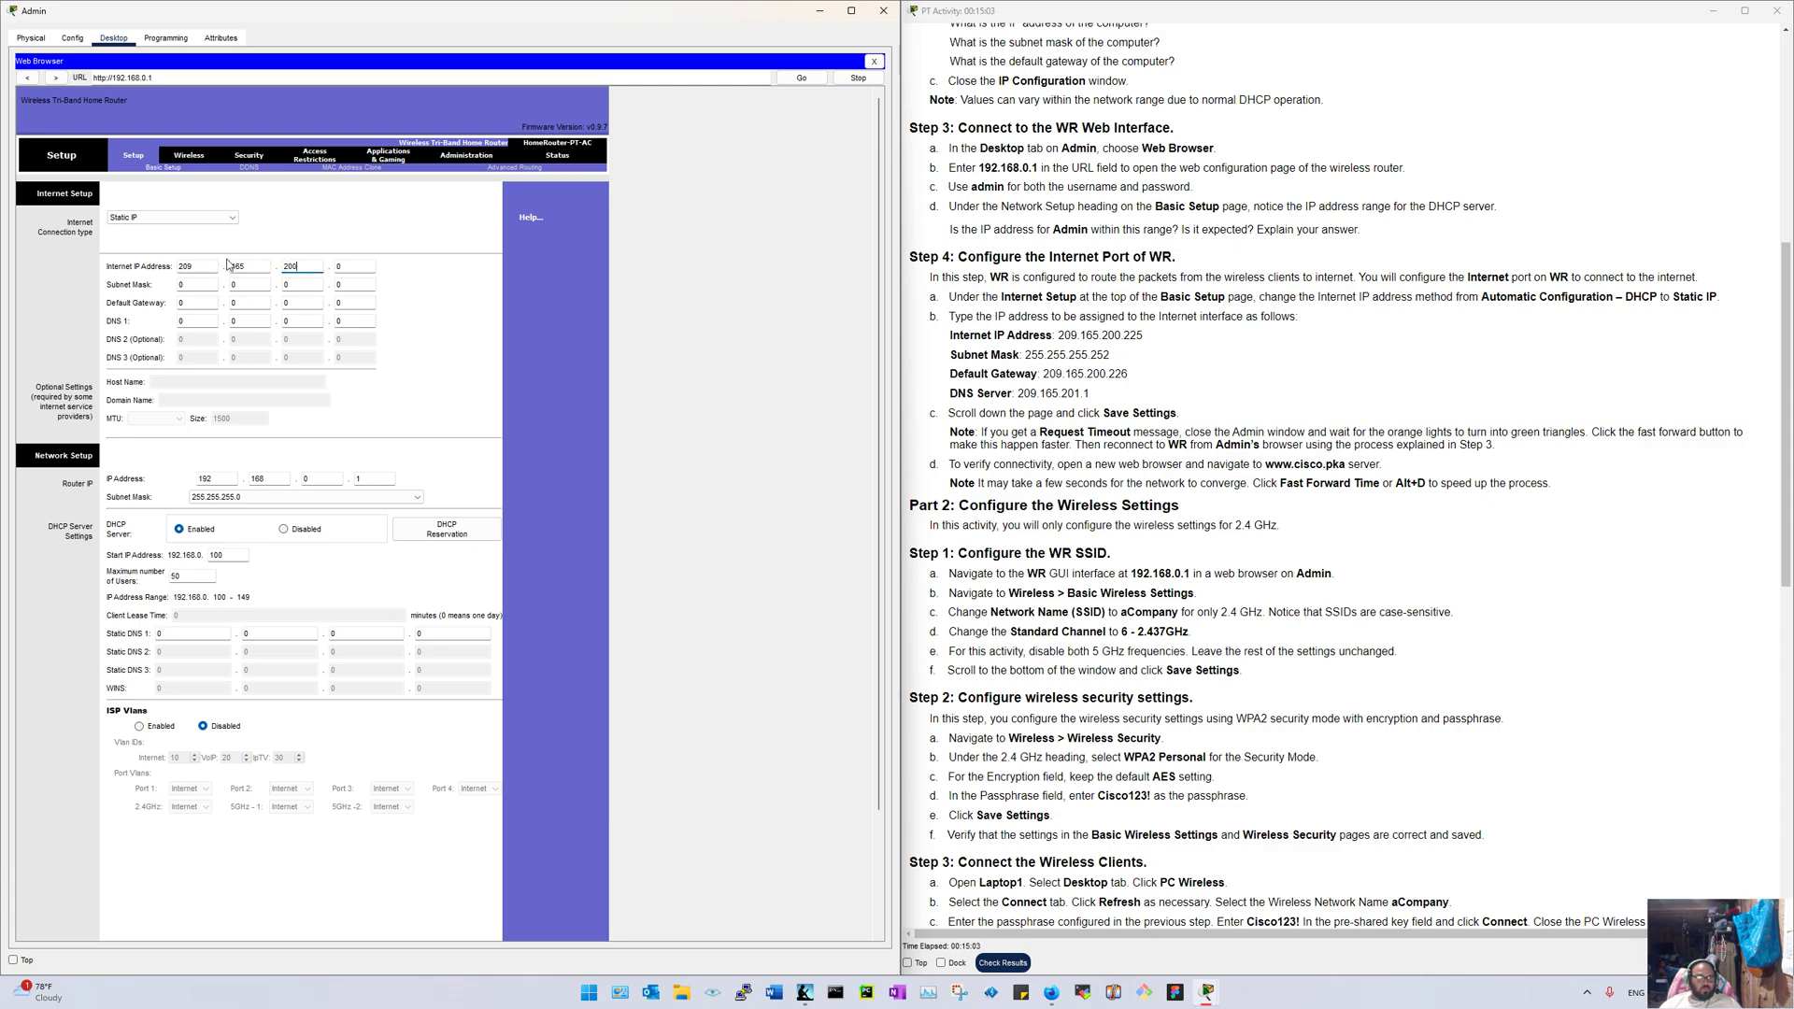
type("225")
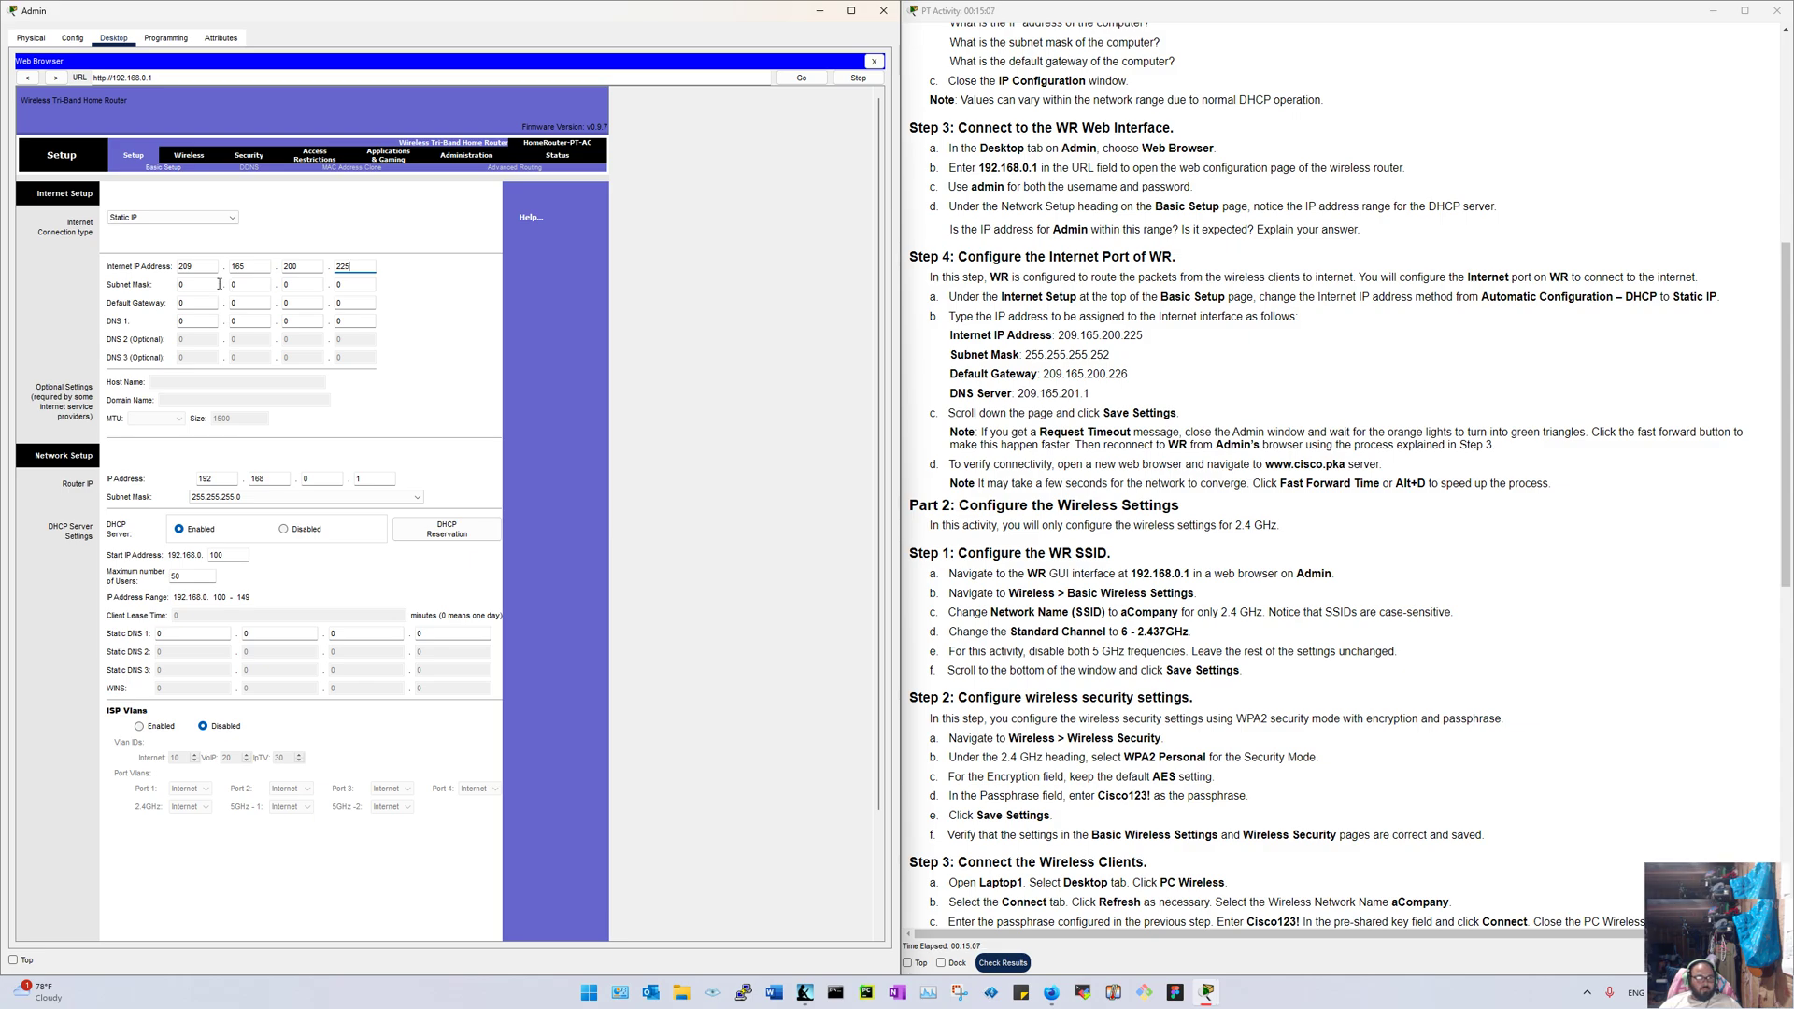
key("Tab")
type("255")
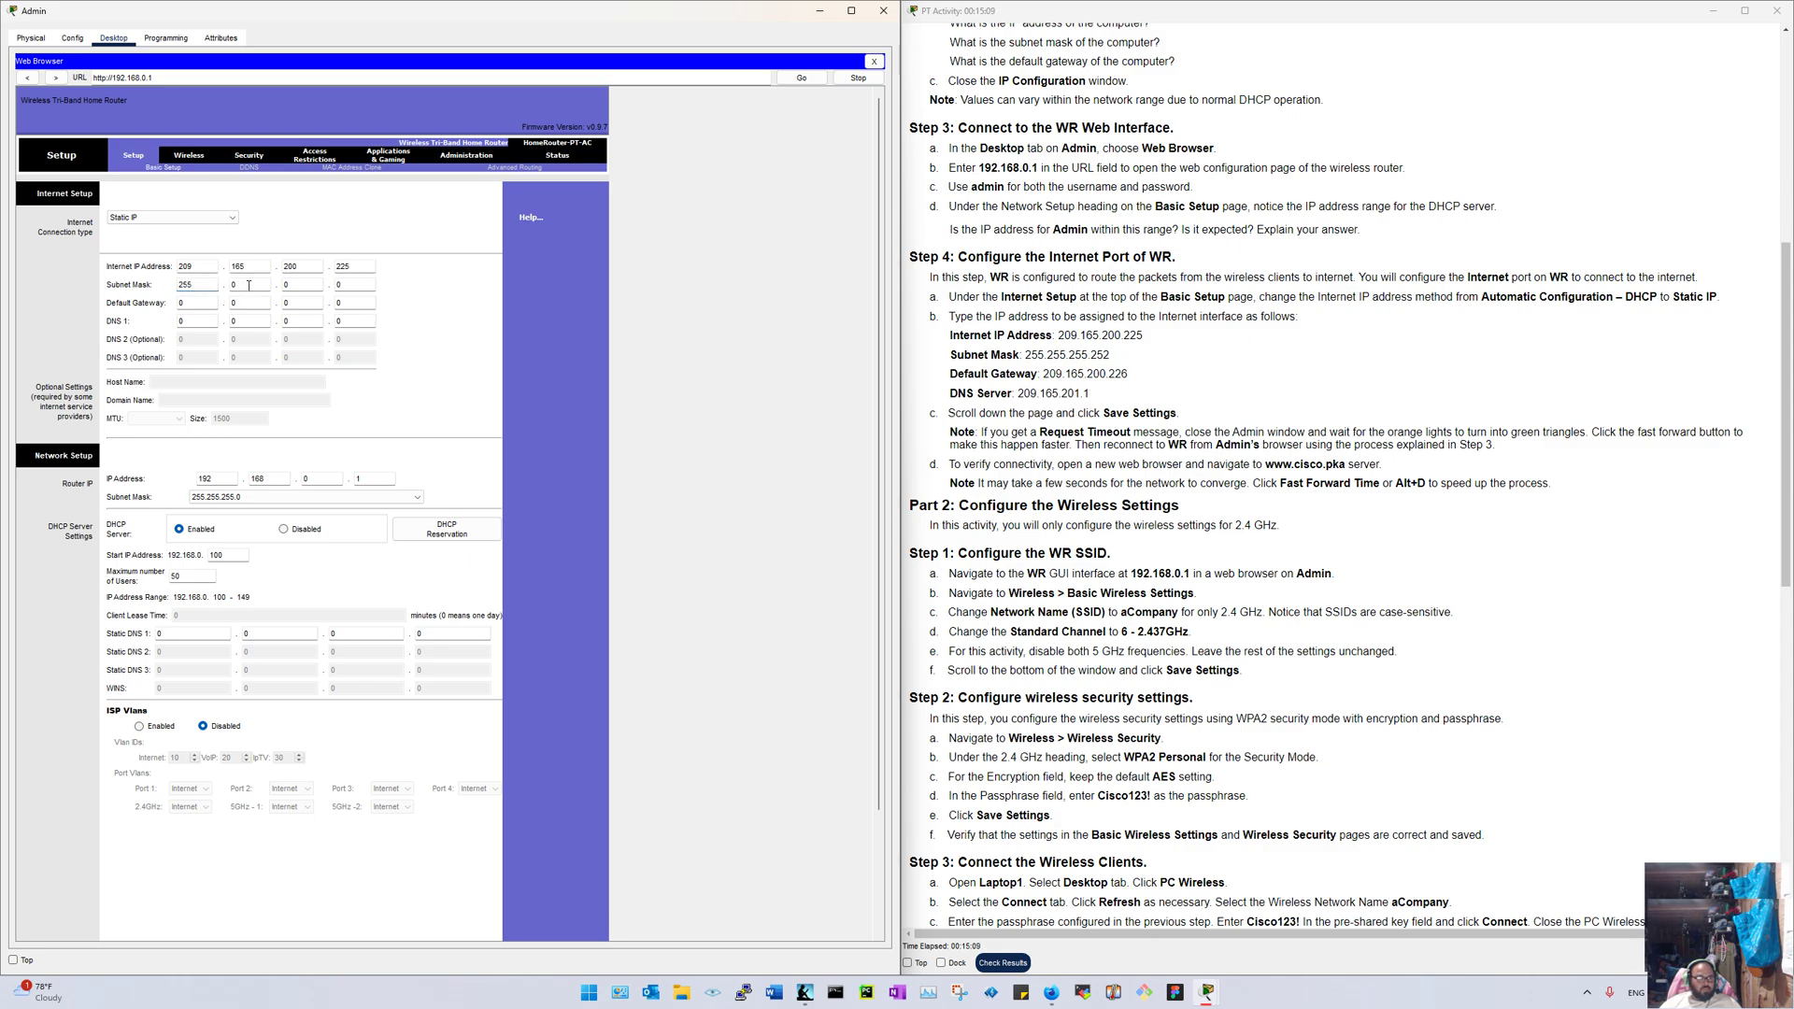
key("Tab")
type("255")
type("252")
Step: Enter the default gateway 209.165.200.226
left_click(205, 307)
type("20")
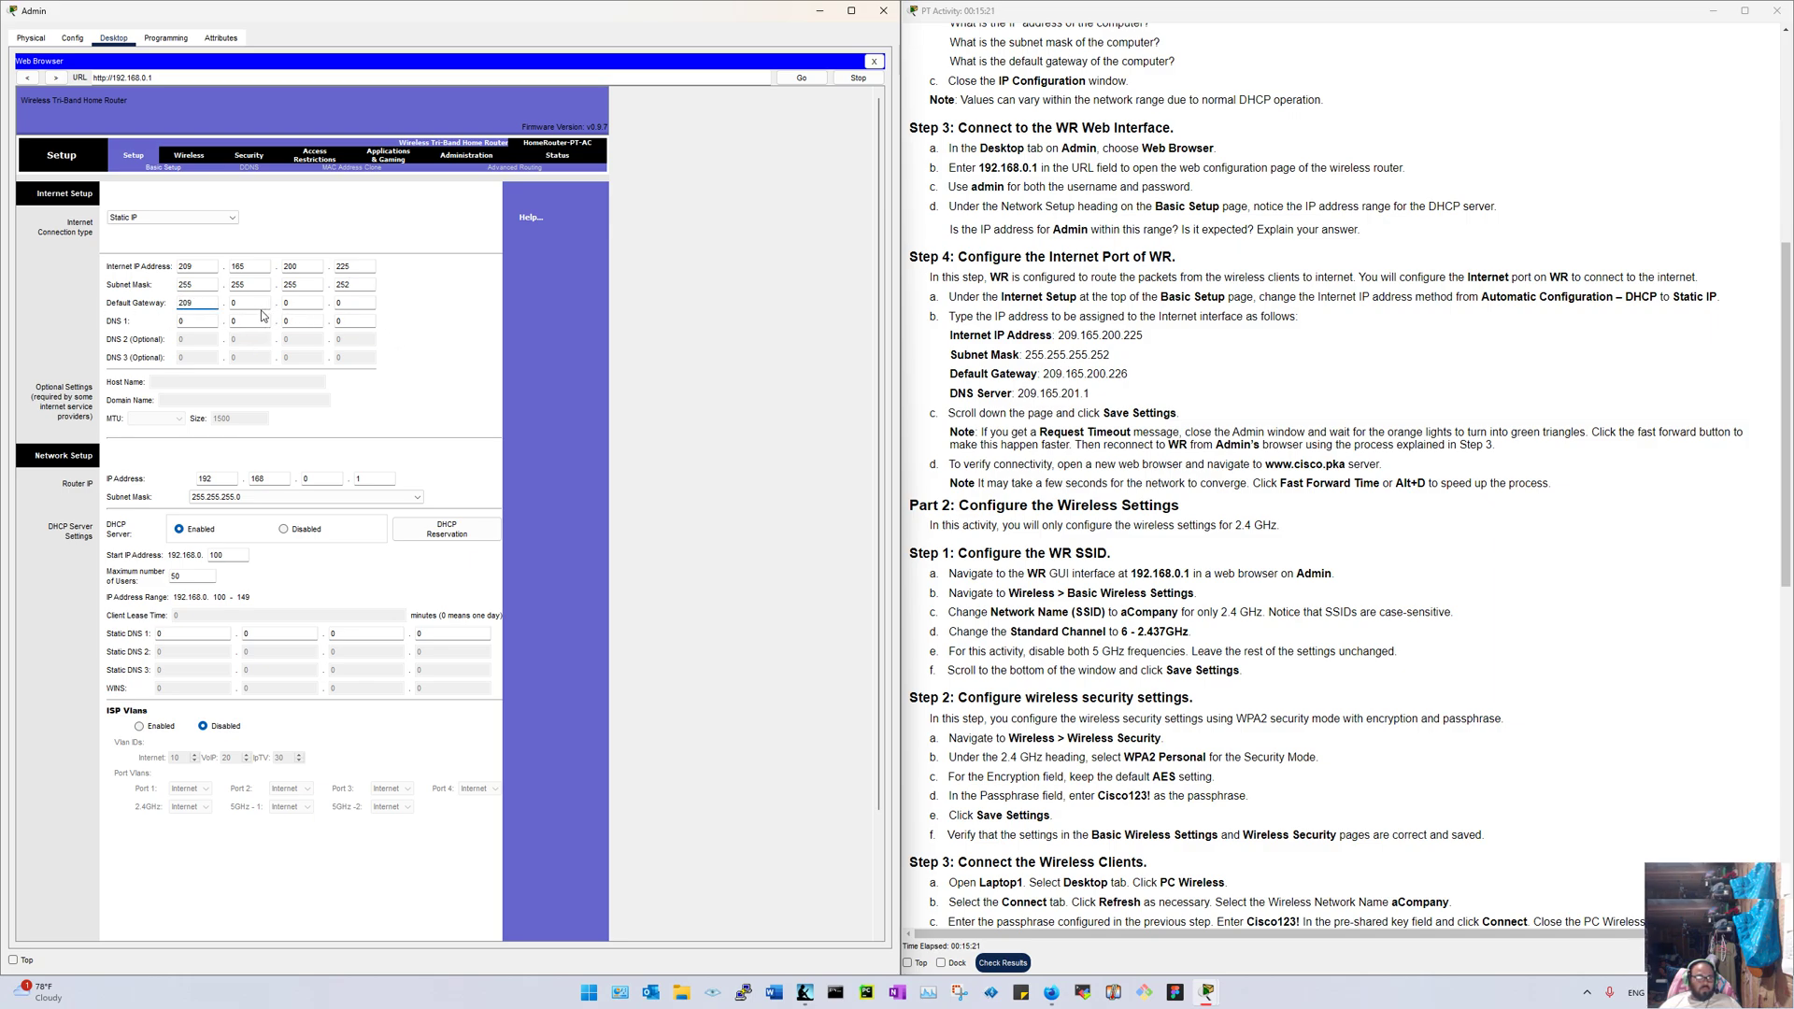
left_click(259, 305)
type("168")
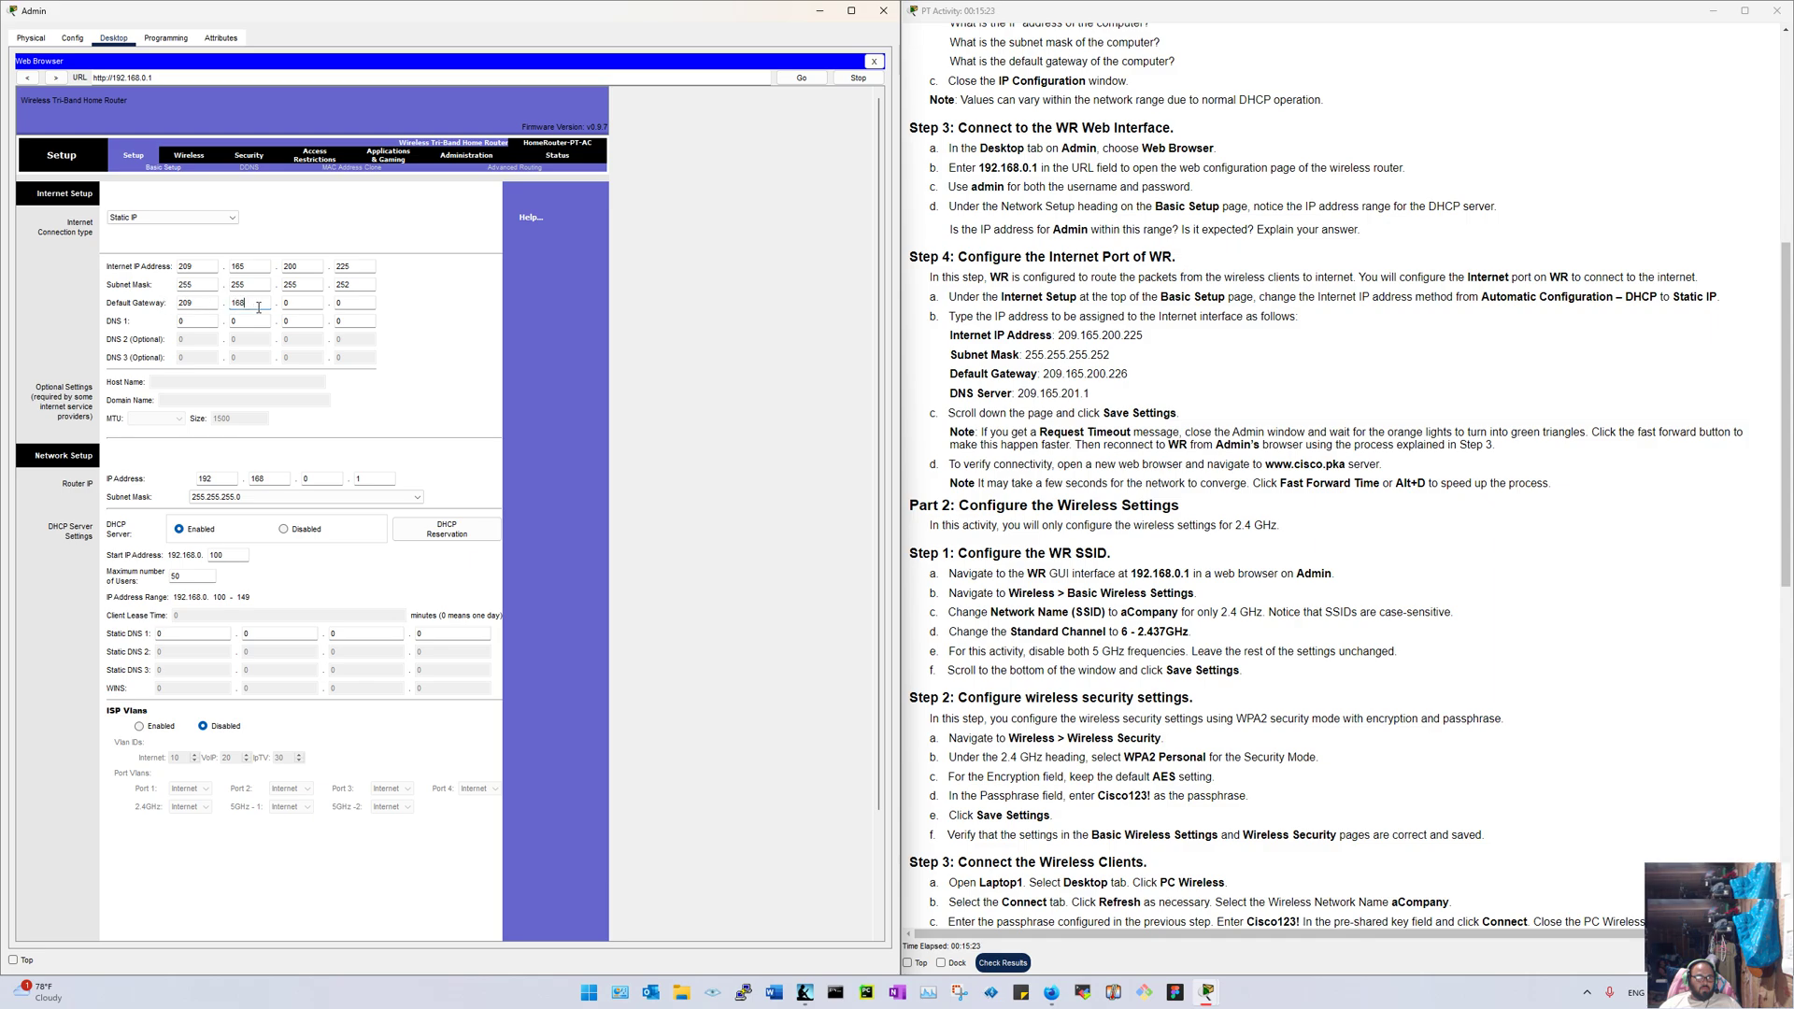
key("BackSpace")
type("5")
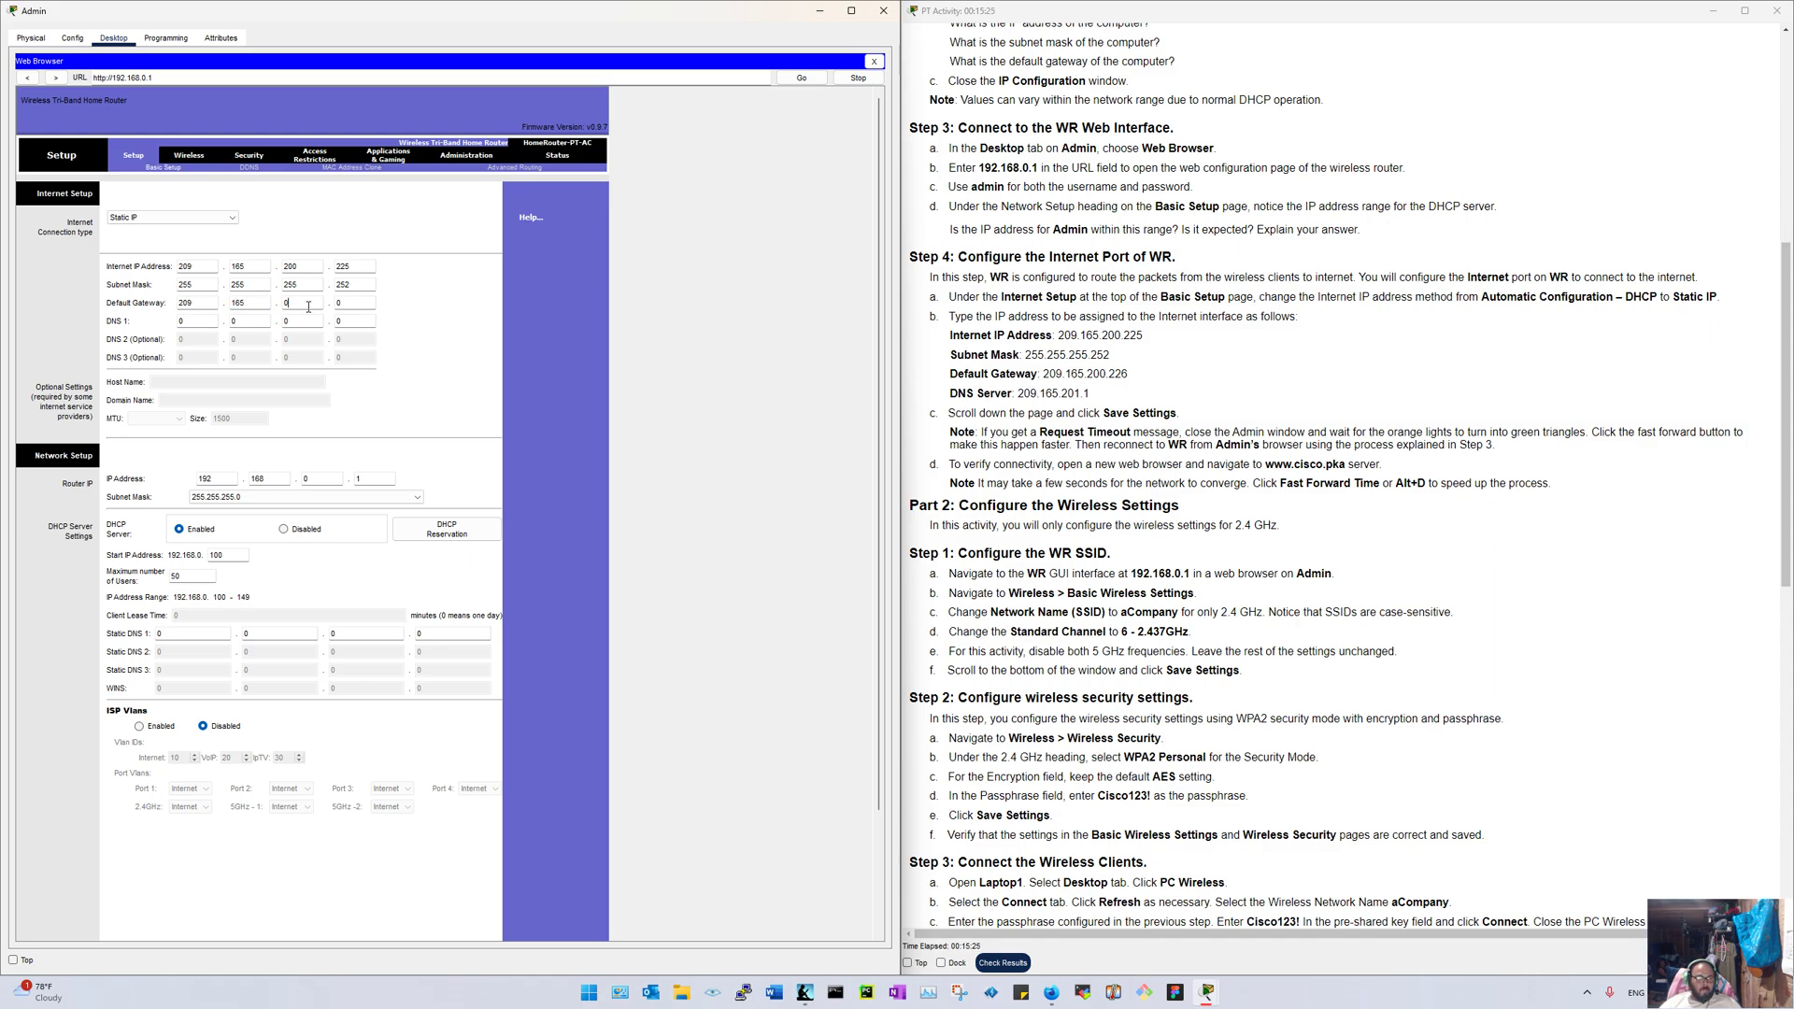
left_click(308, 307)
type("200")
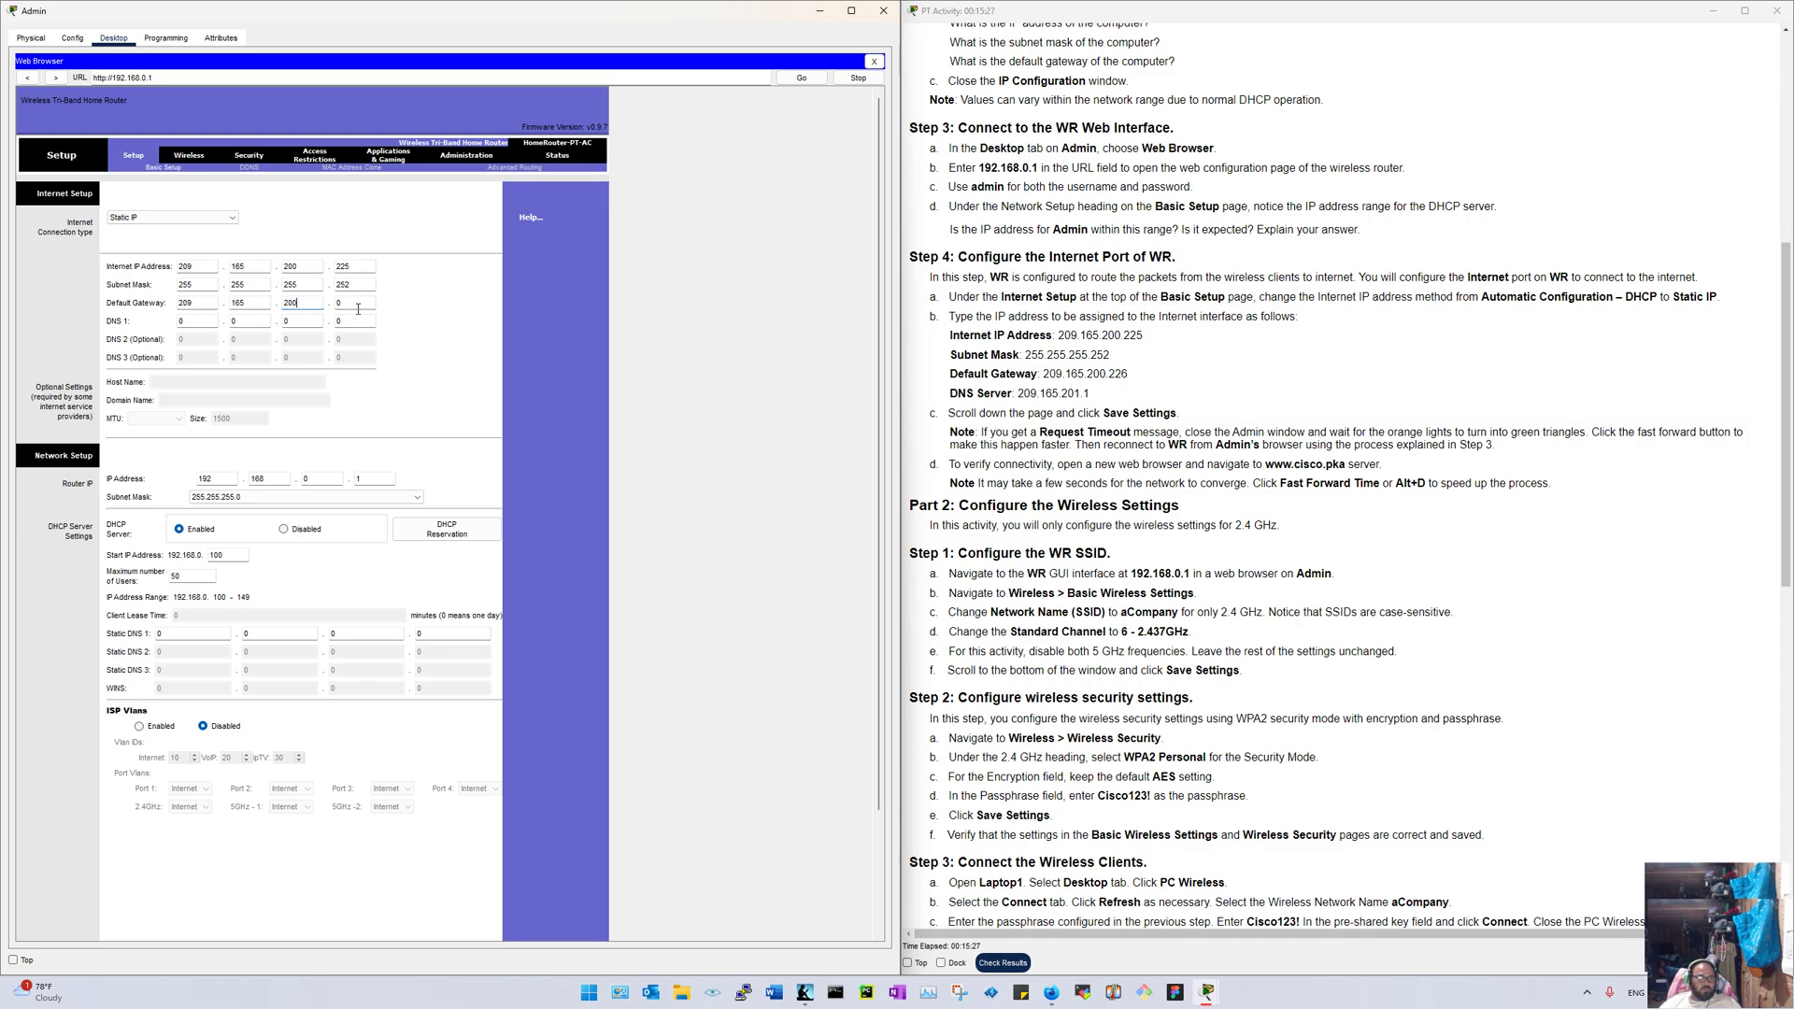
type("226")
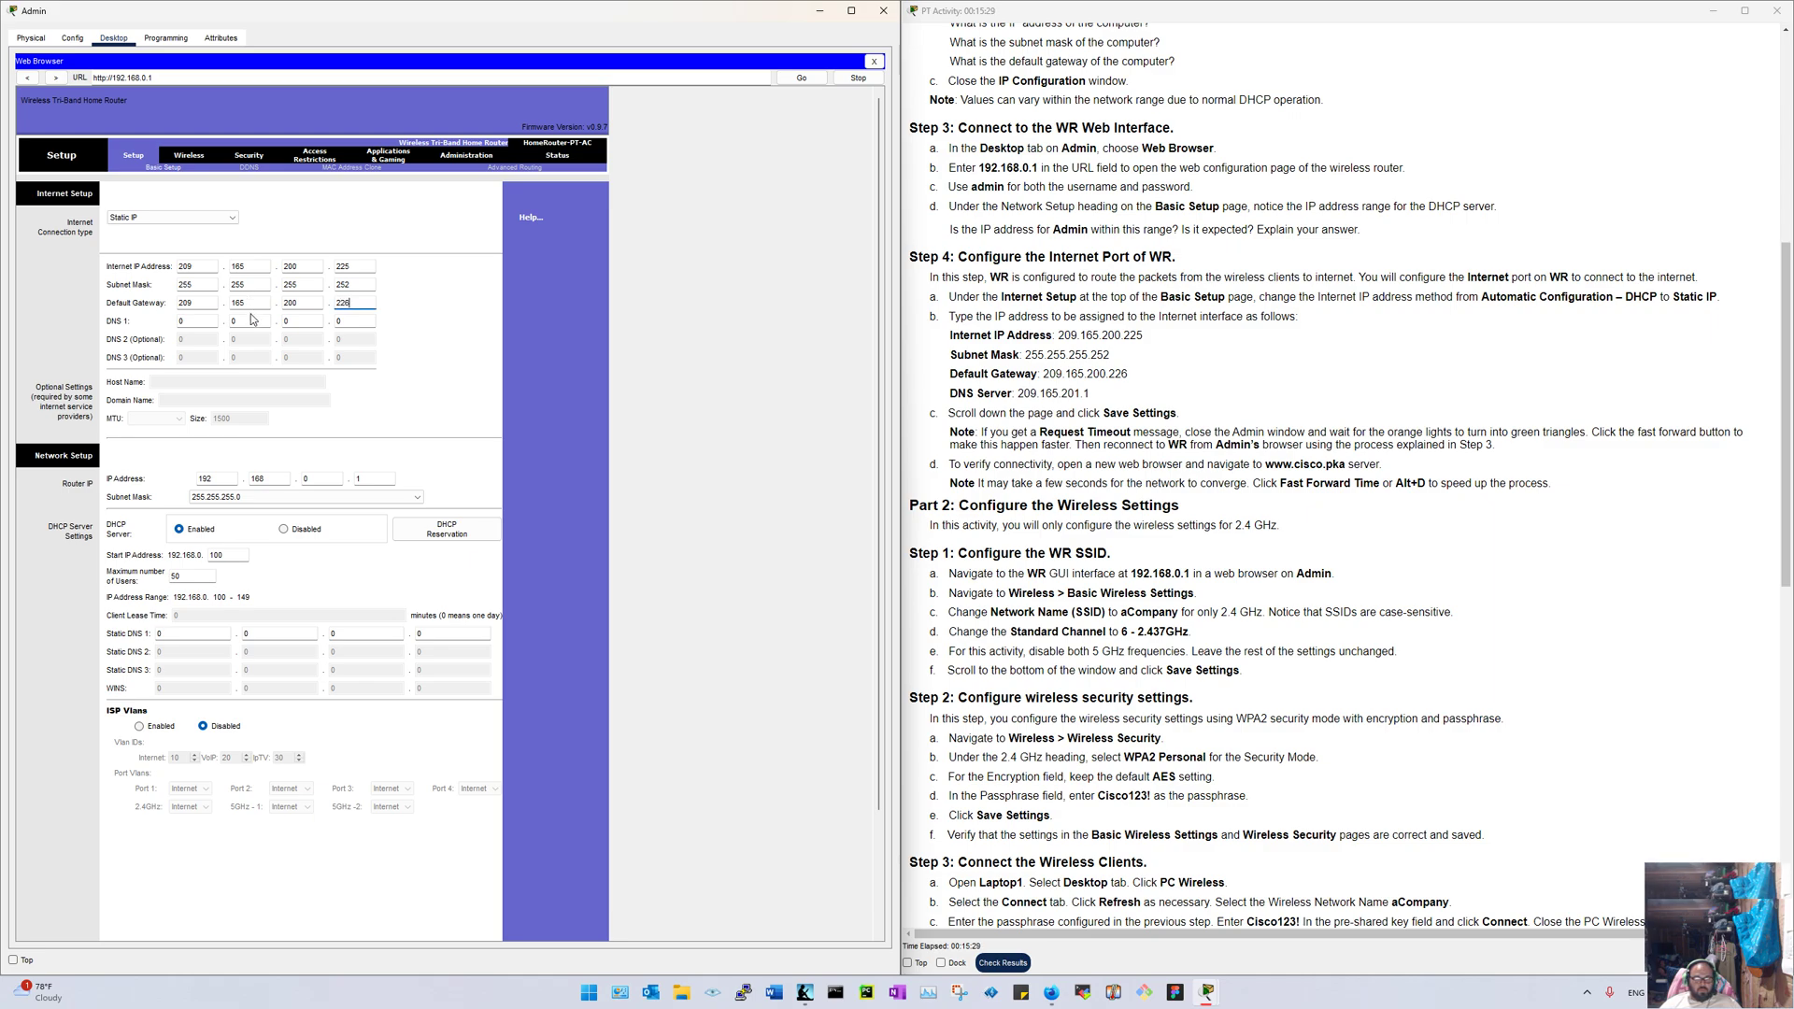
Step: Enter DNS 1 as 209.165.201.1 and save the settings
key("Tab")
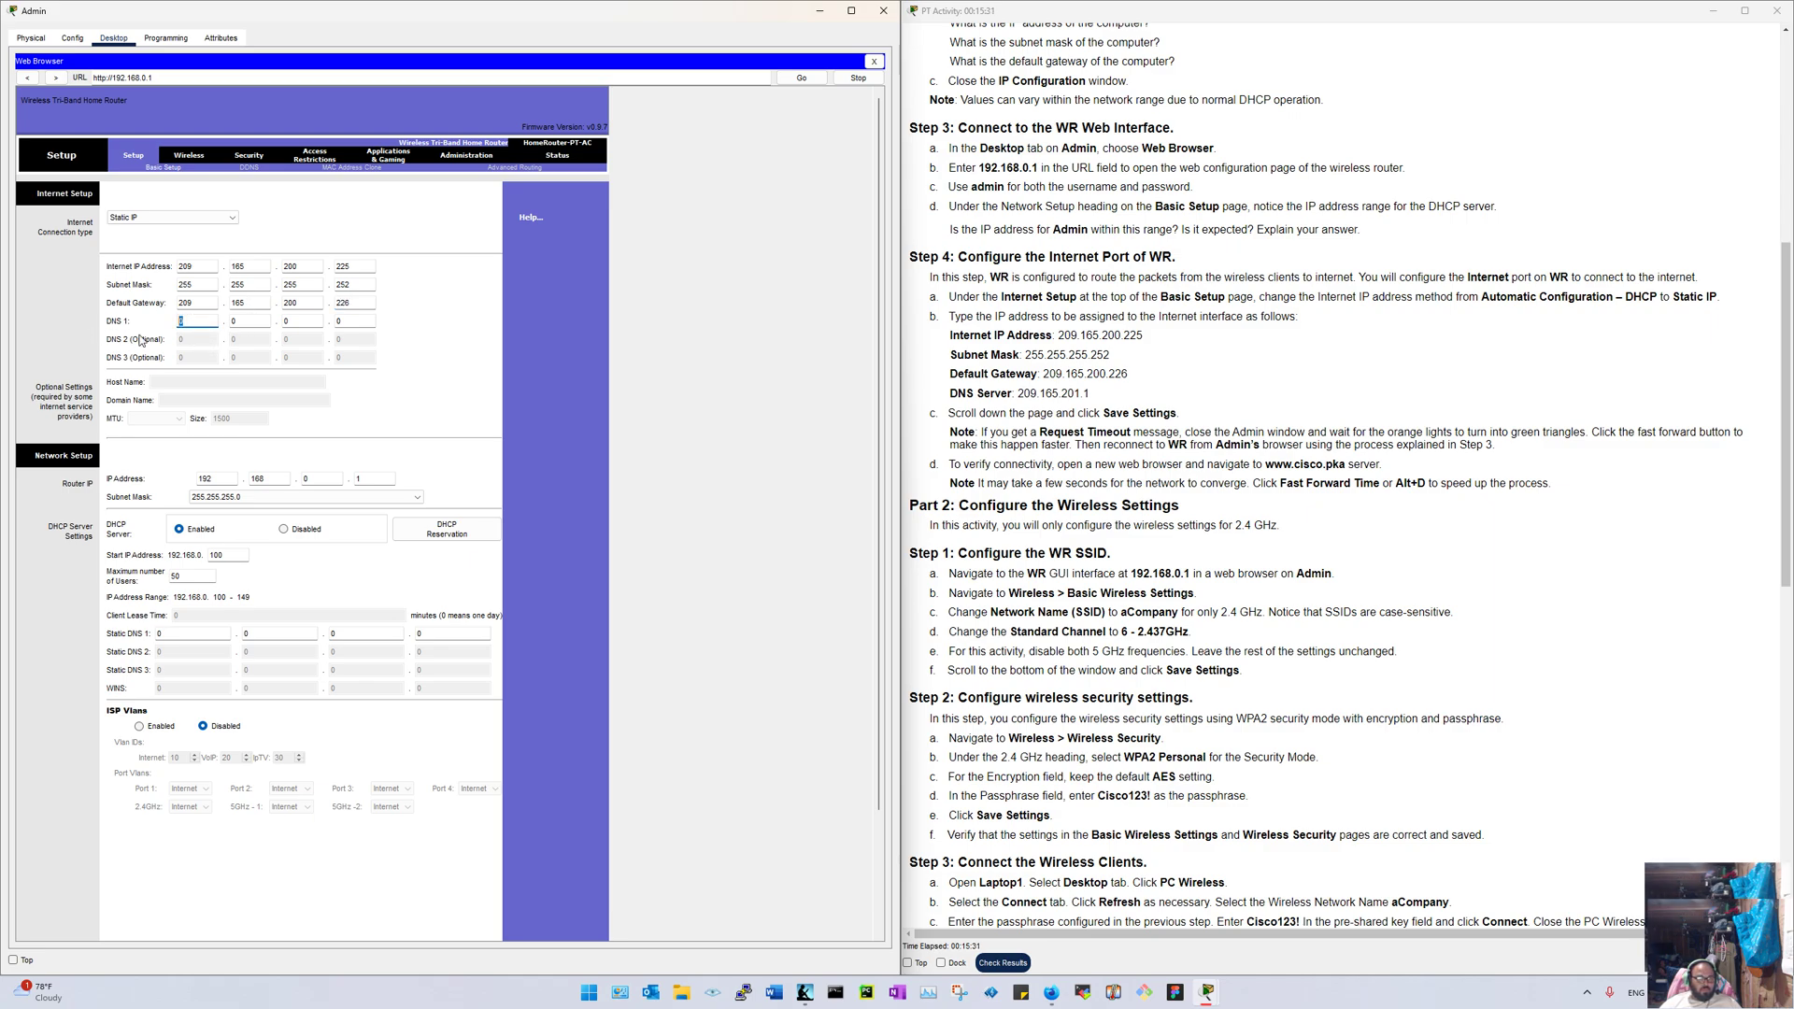
type("209.")
type("165")
key("Tab")
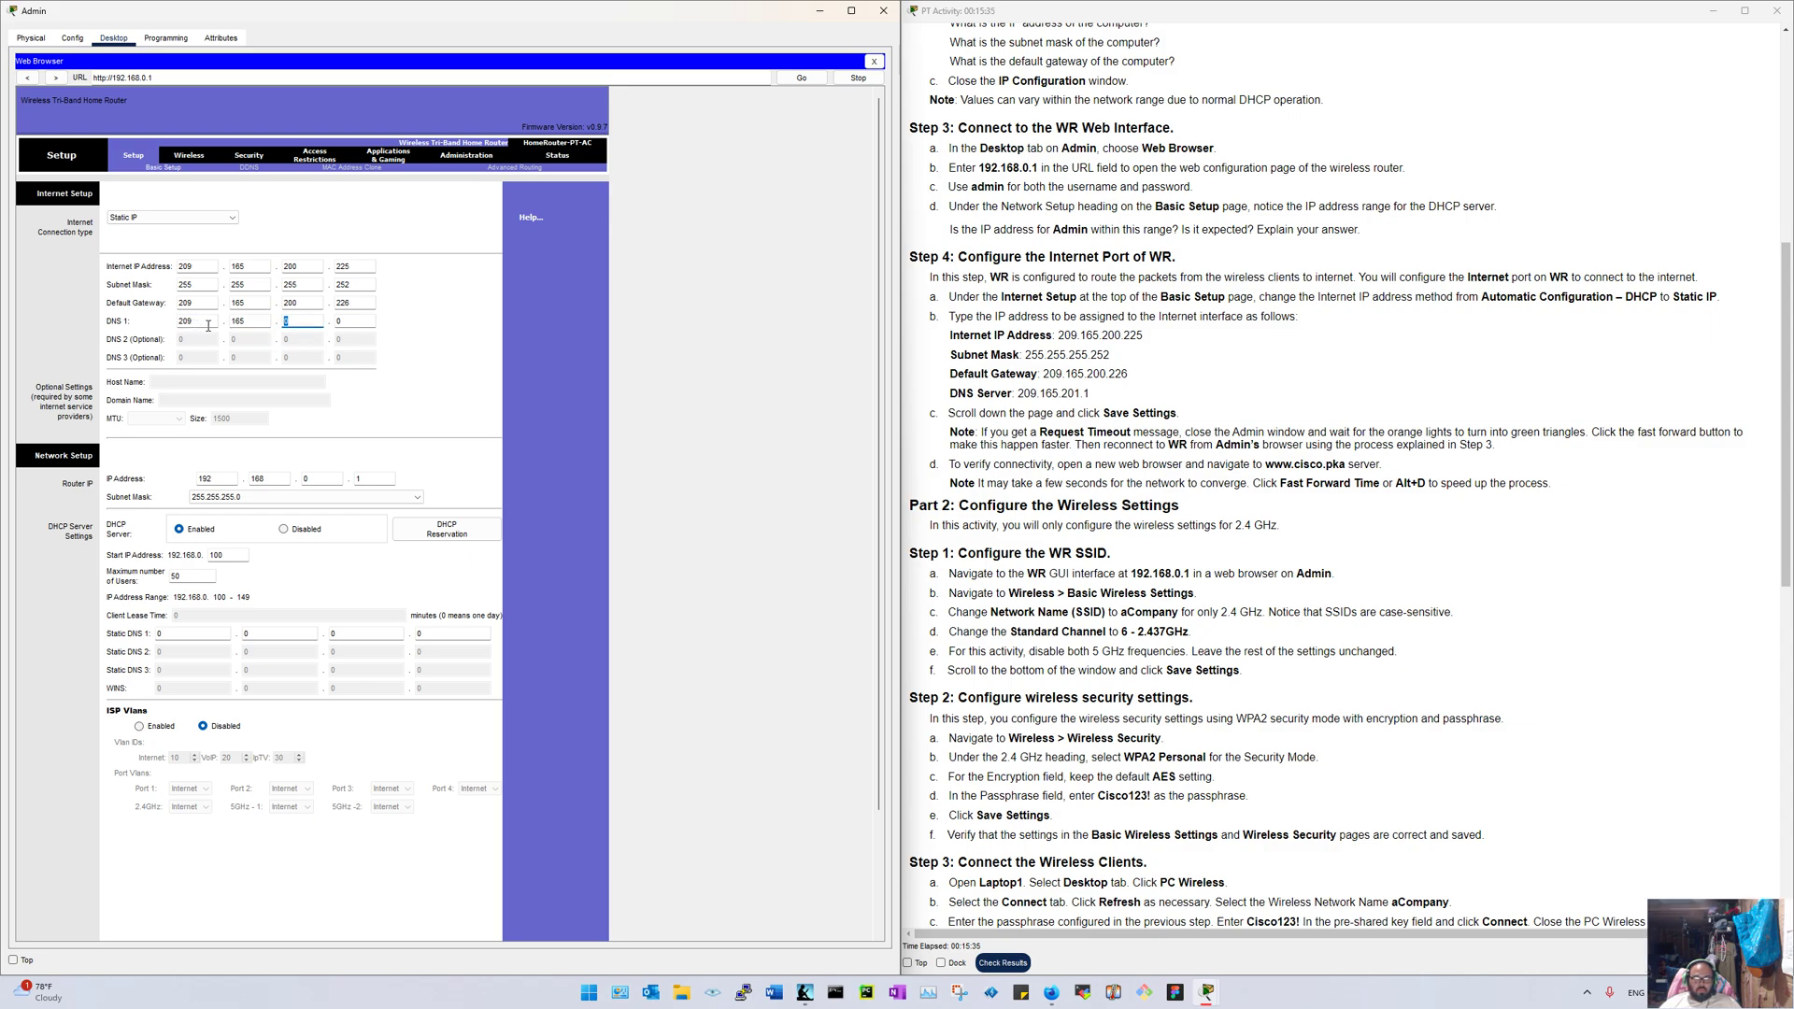
type("201")
key("Tab")
type("1")
scroll(443, 589, "down", 5)
left_click(334, 919)
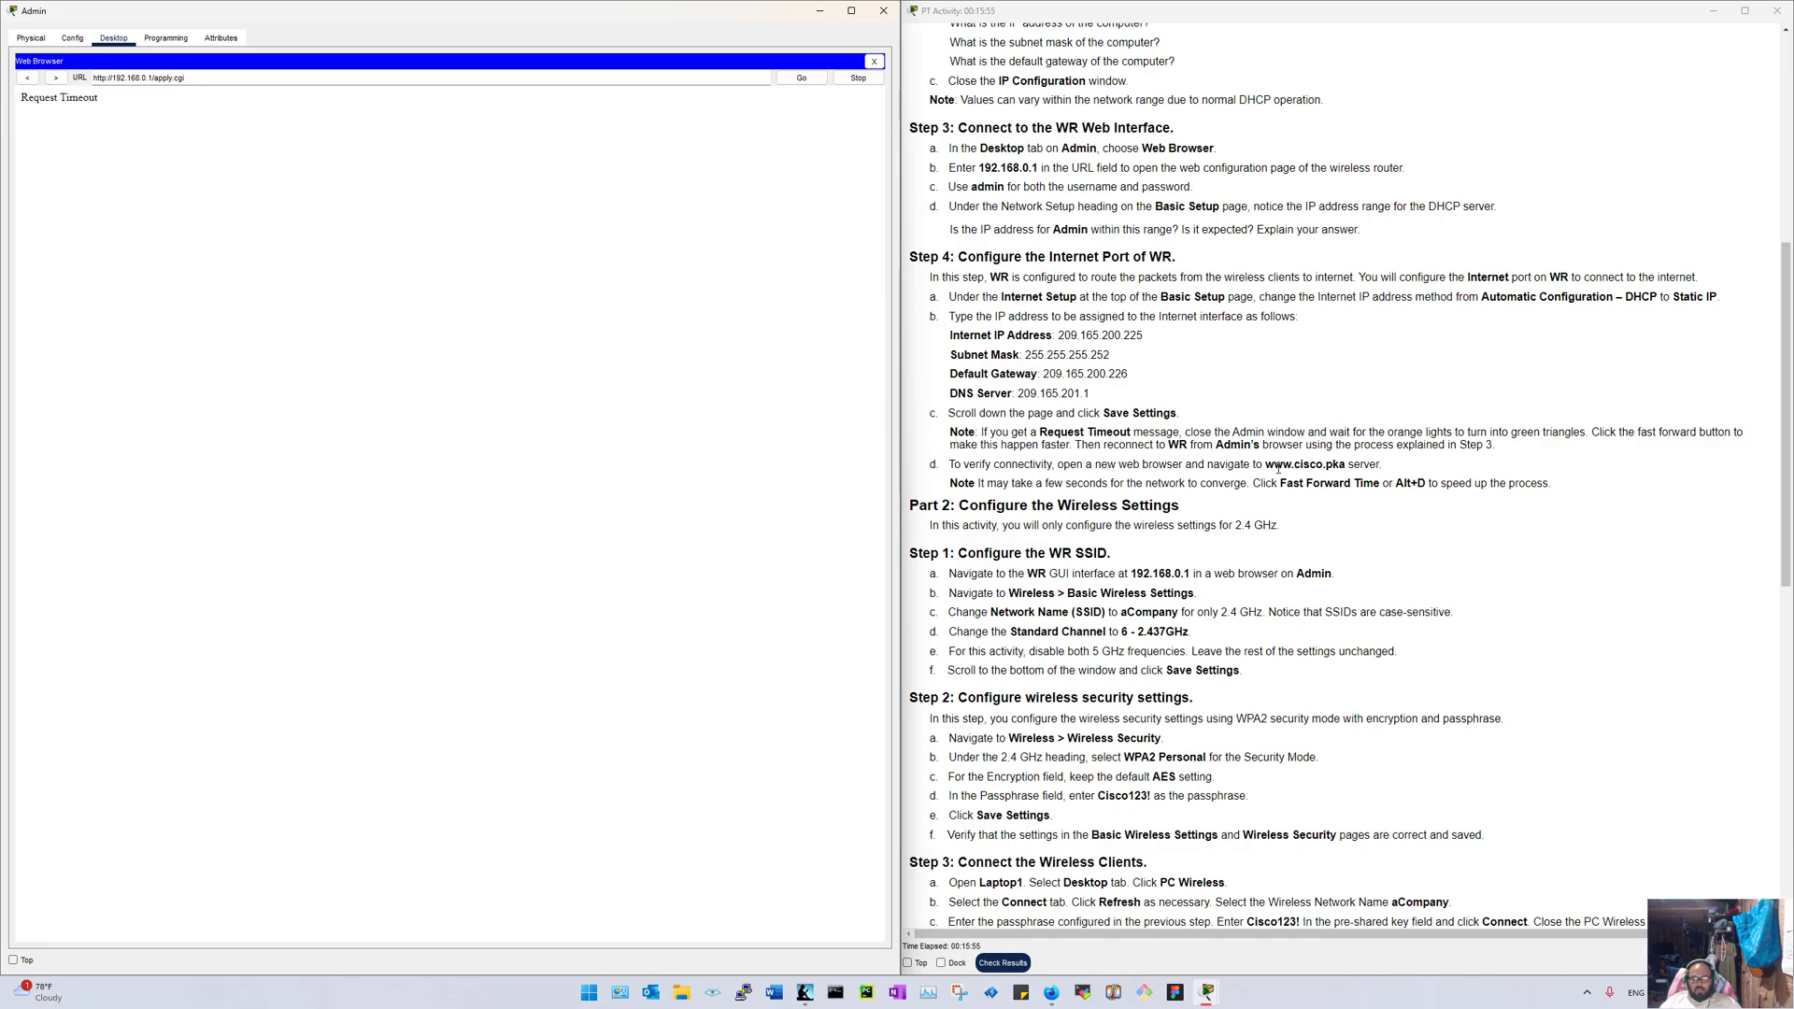
Step: Close the router page and Admin, fast-forward time, then reopen Admin's web browser
left_click(875, 63)
left_click(883, 10)
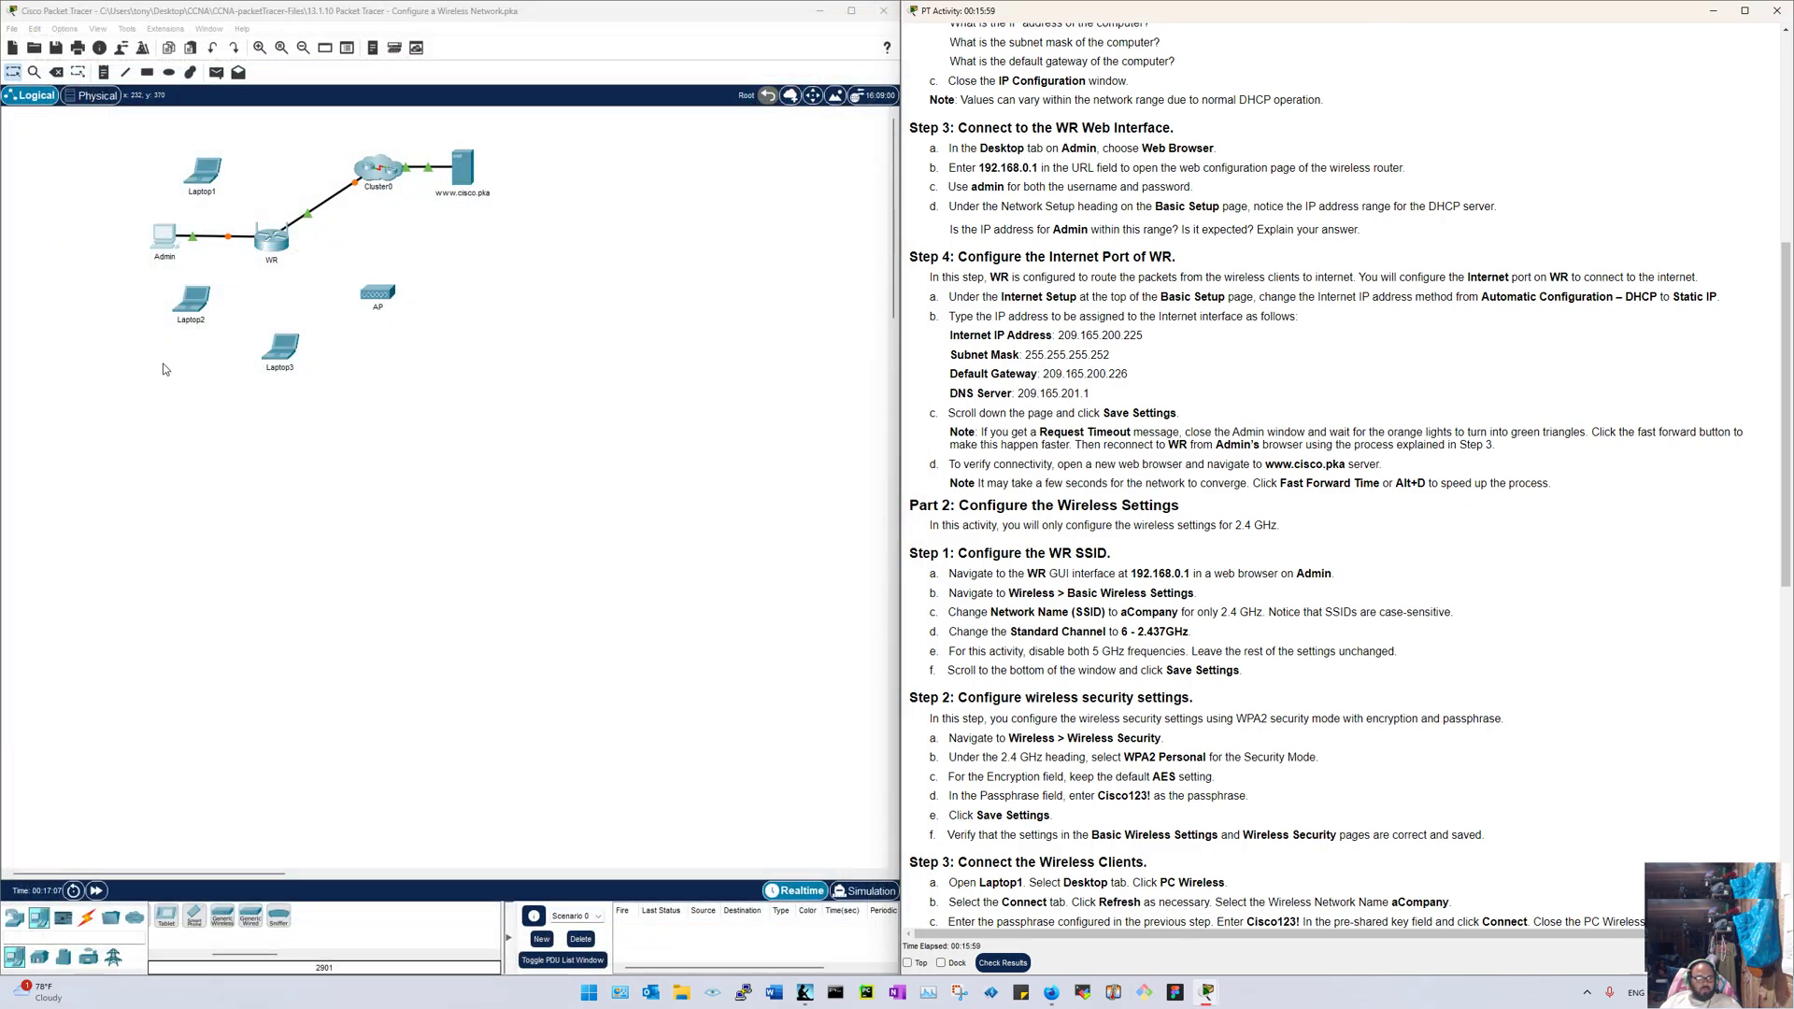
left_click(98, 893)
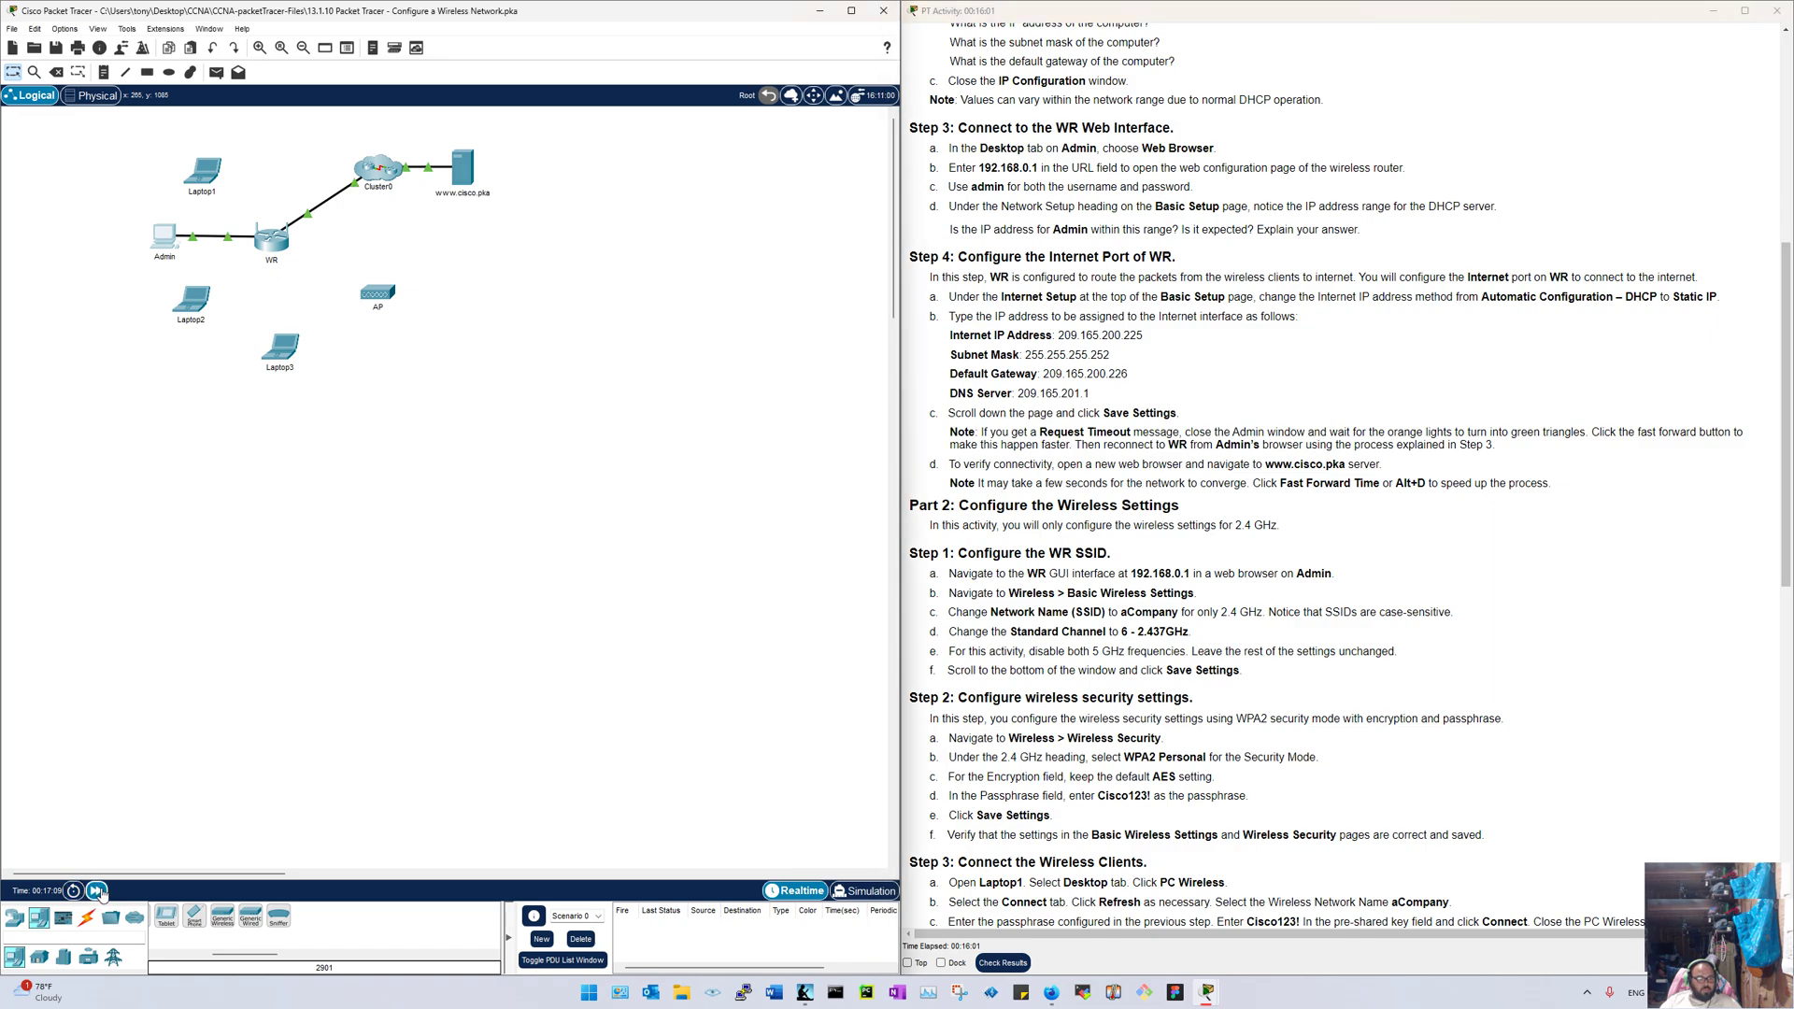
left_click(168, 239)
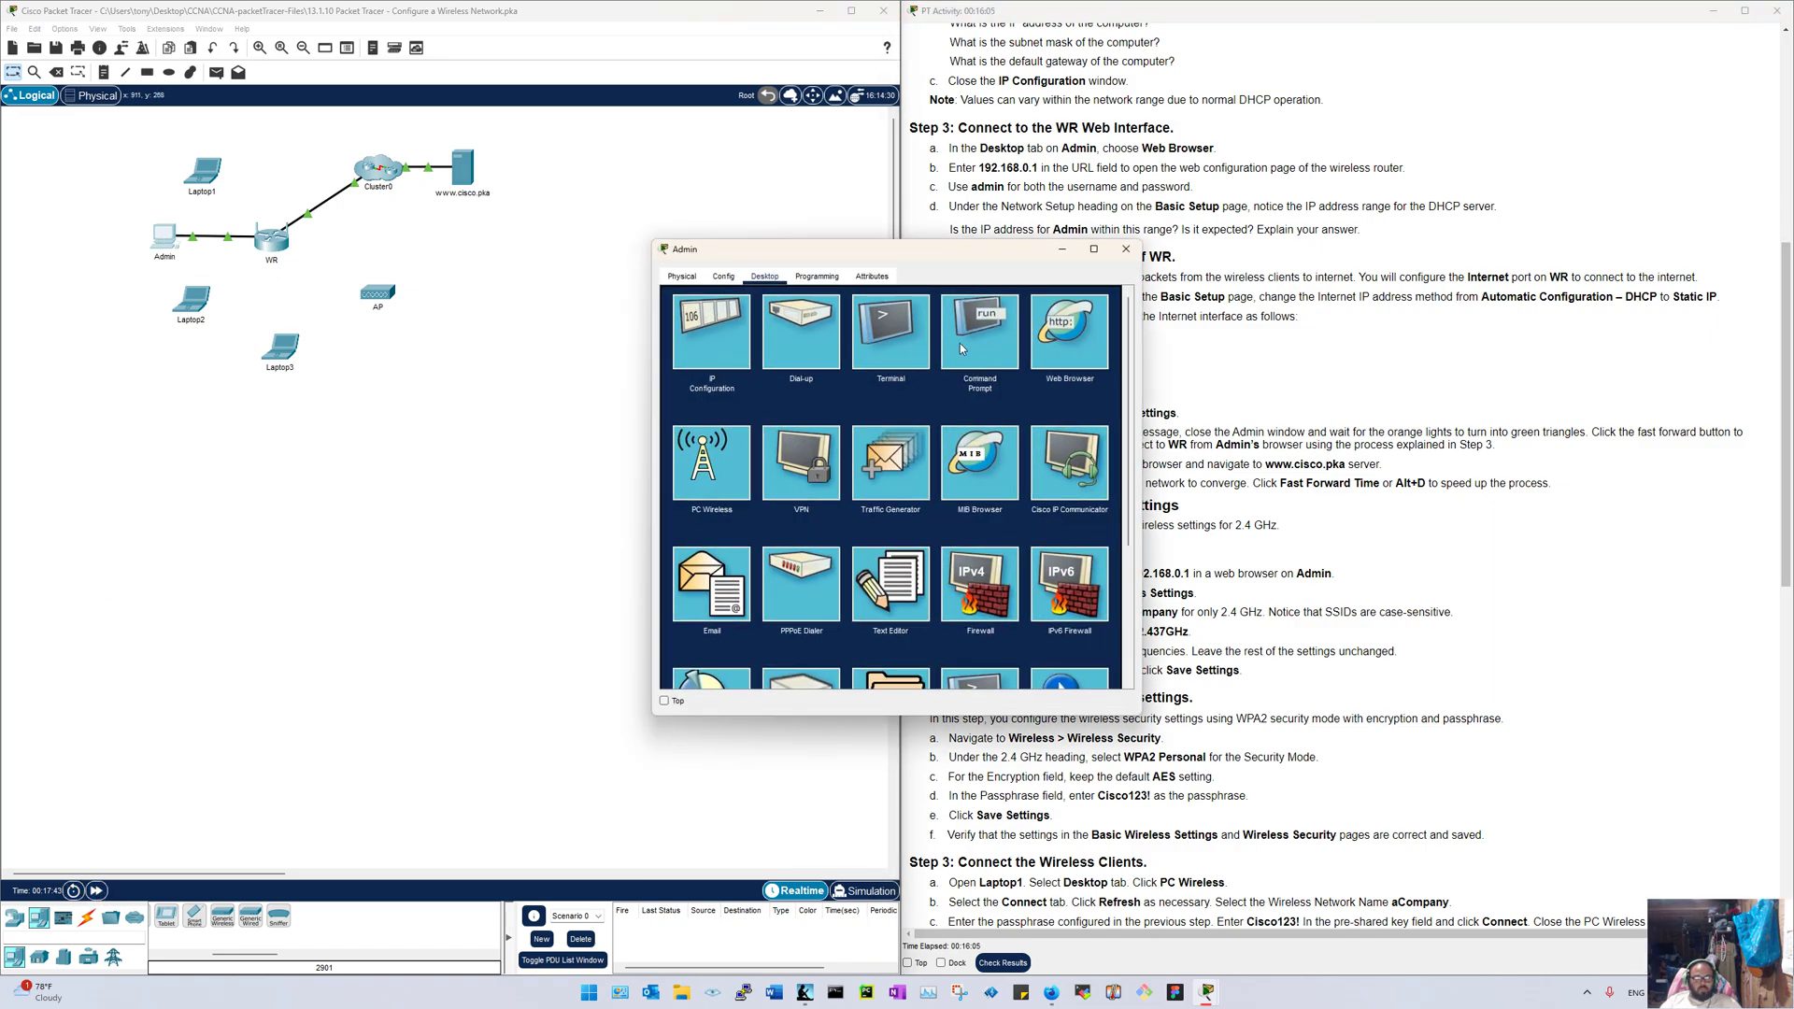
left_click(1067, 335)
Step: Enter an address and sign in with the router's username and password
type("1")
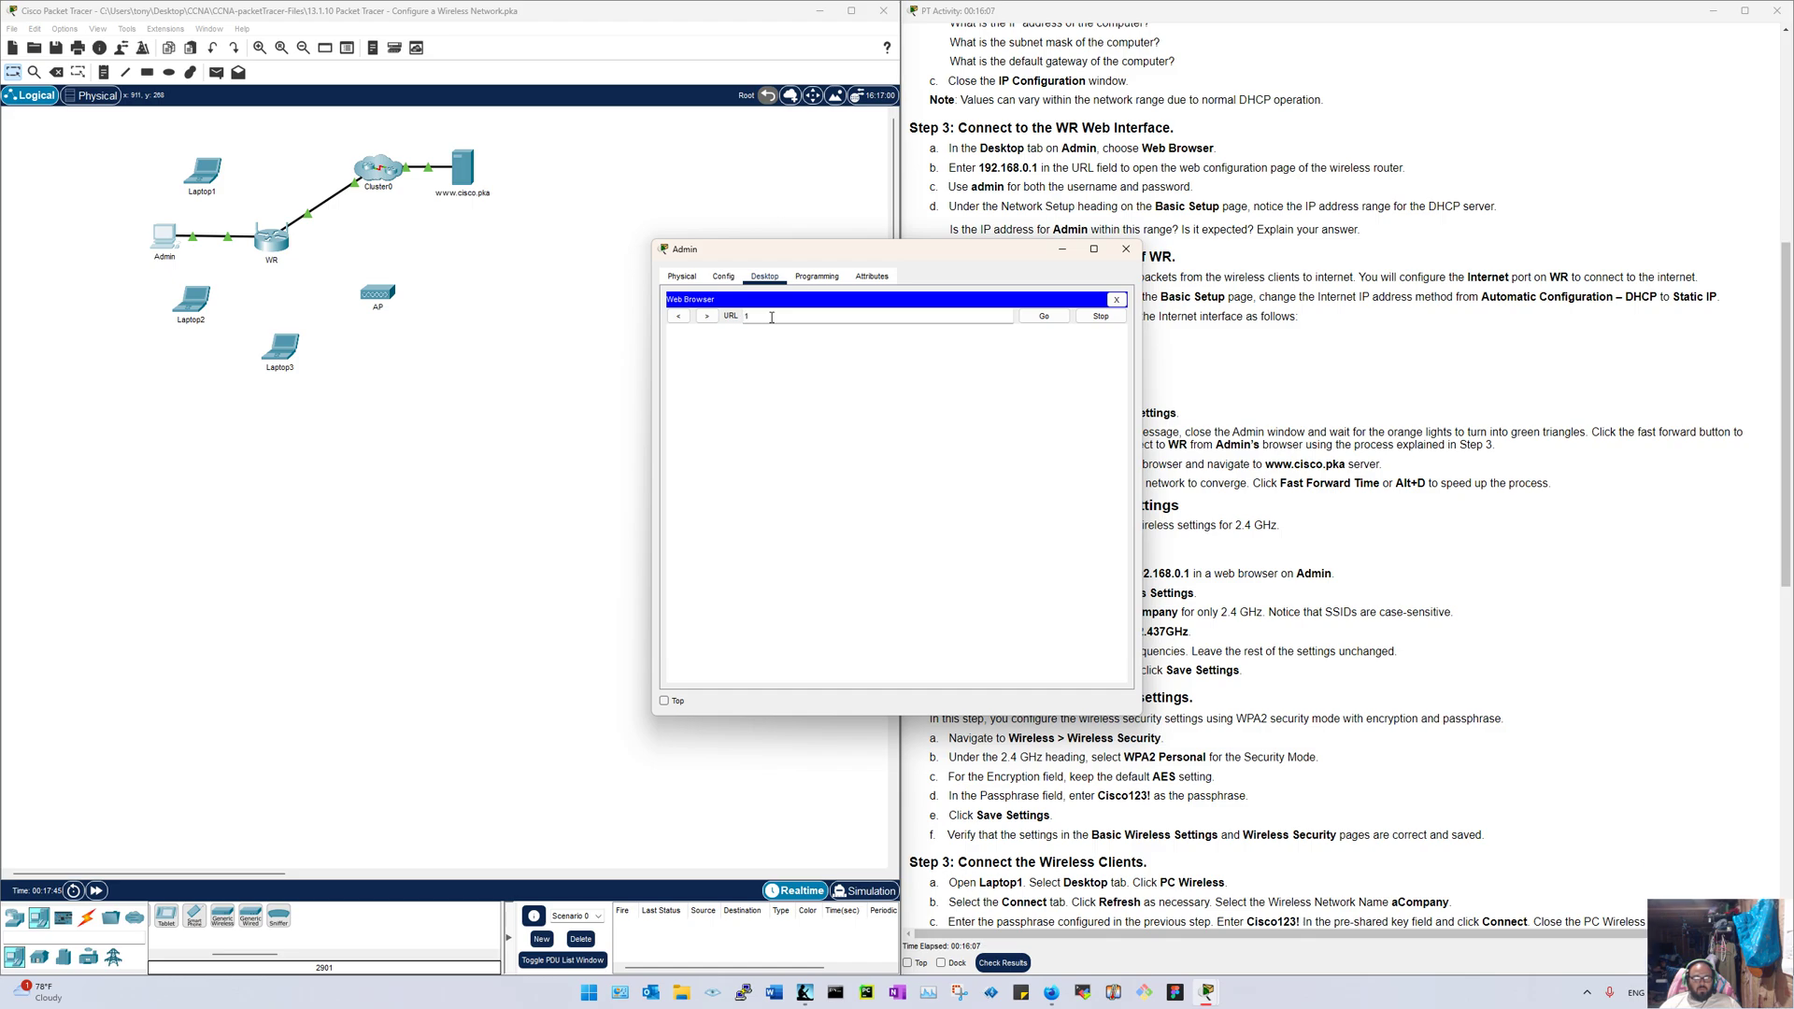
type("92.168.0.1")
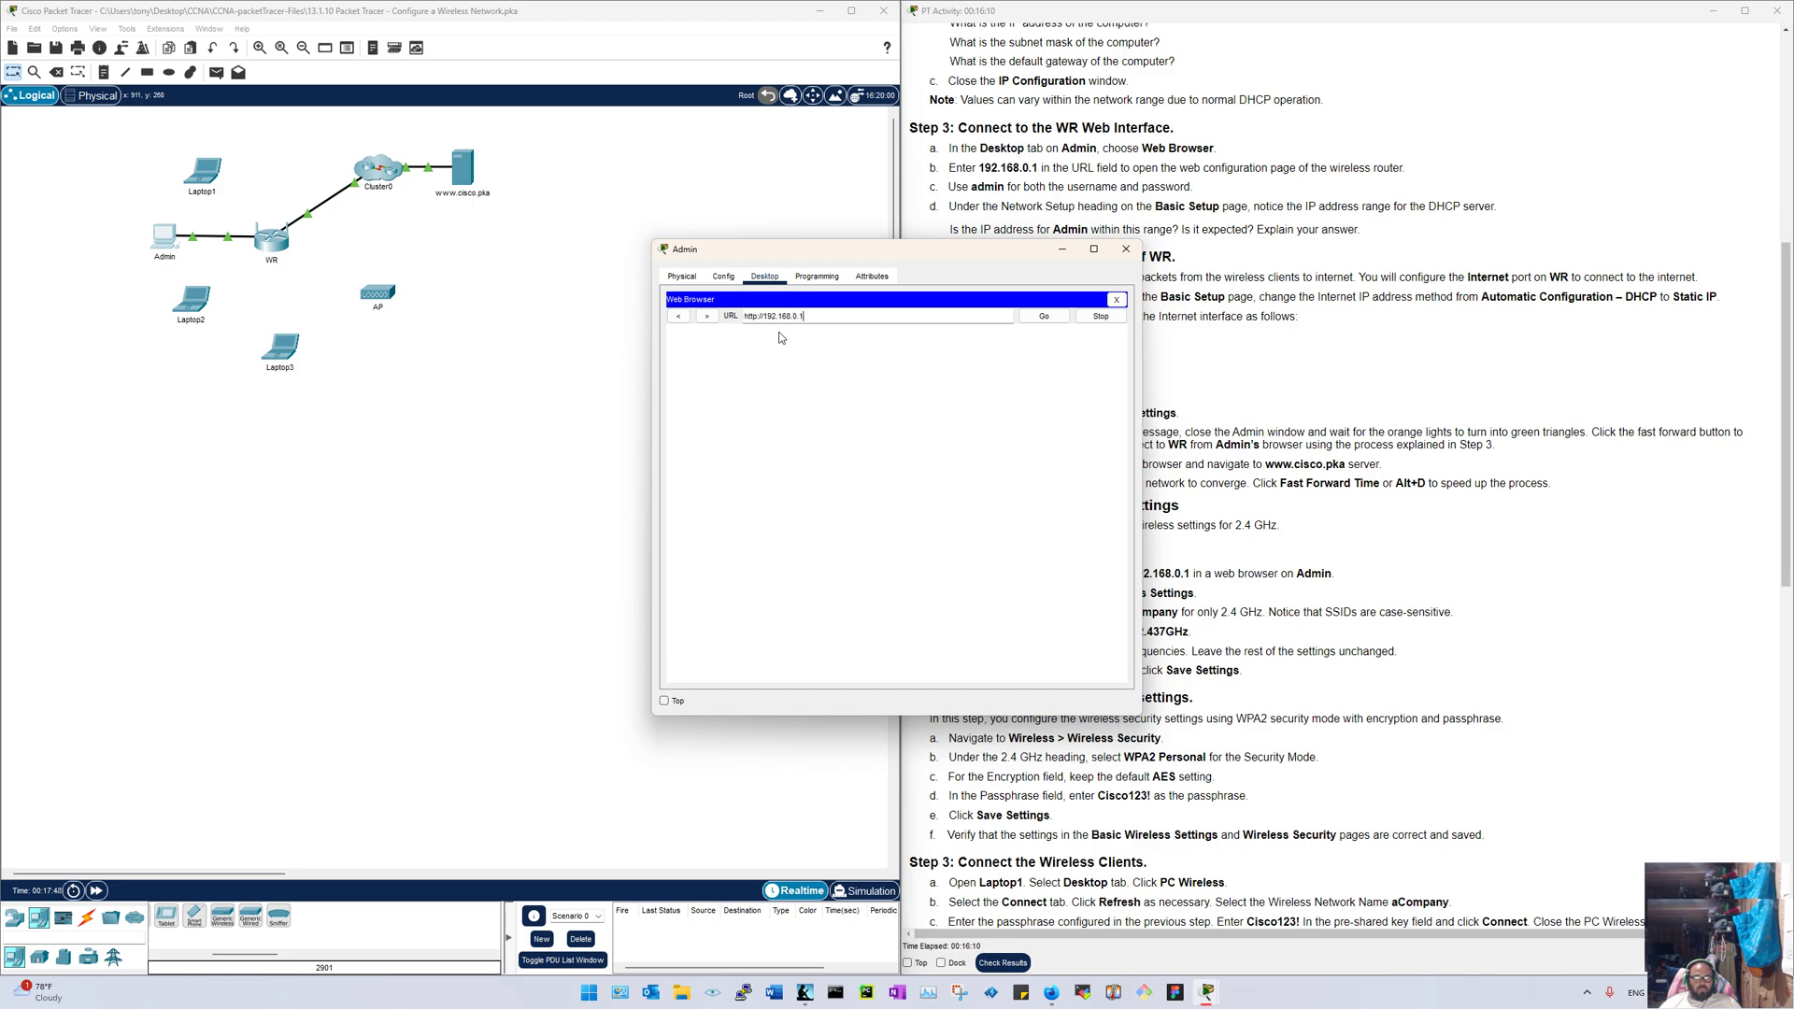
left_click(1040, 317)
triple_click(853, 318)
type("209")
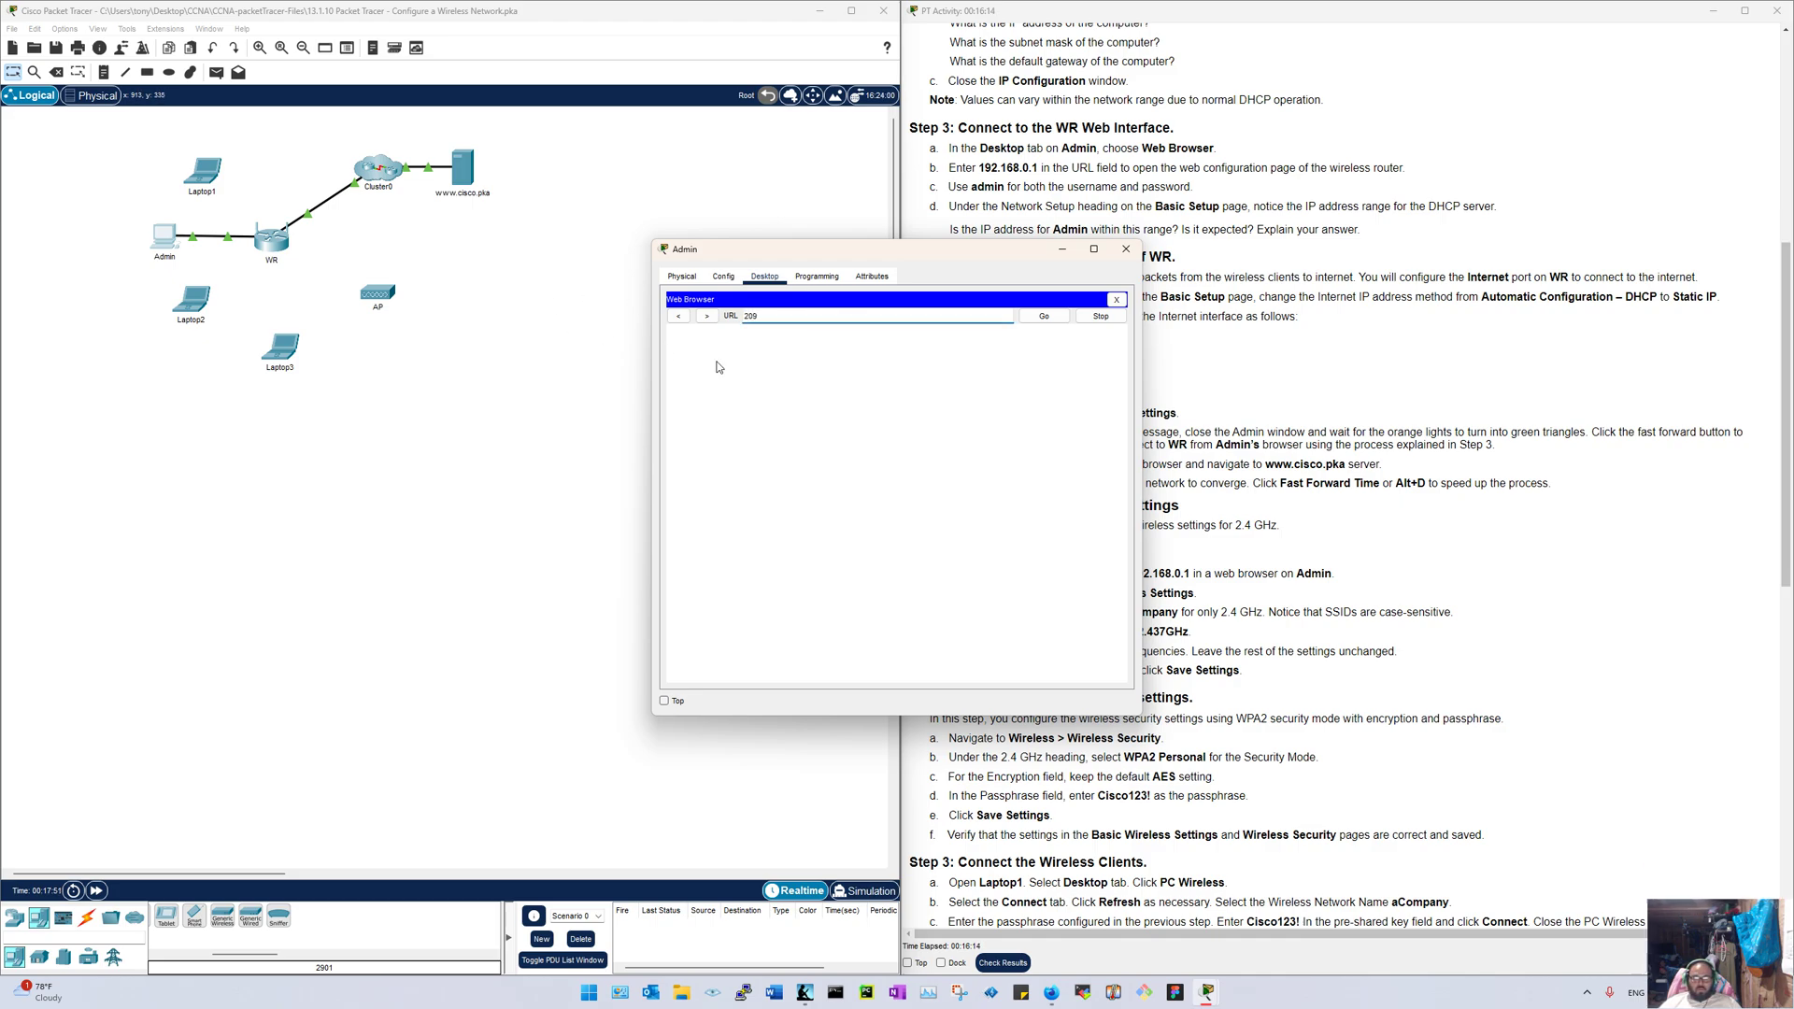
key("Return")
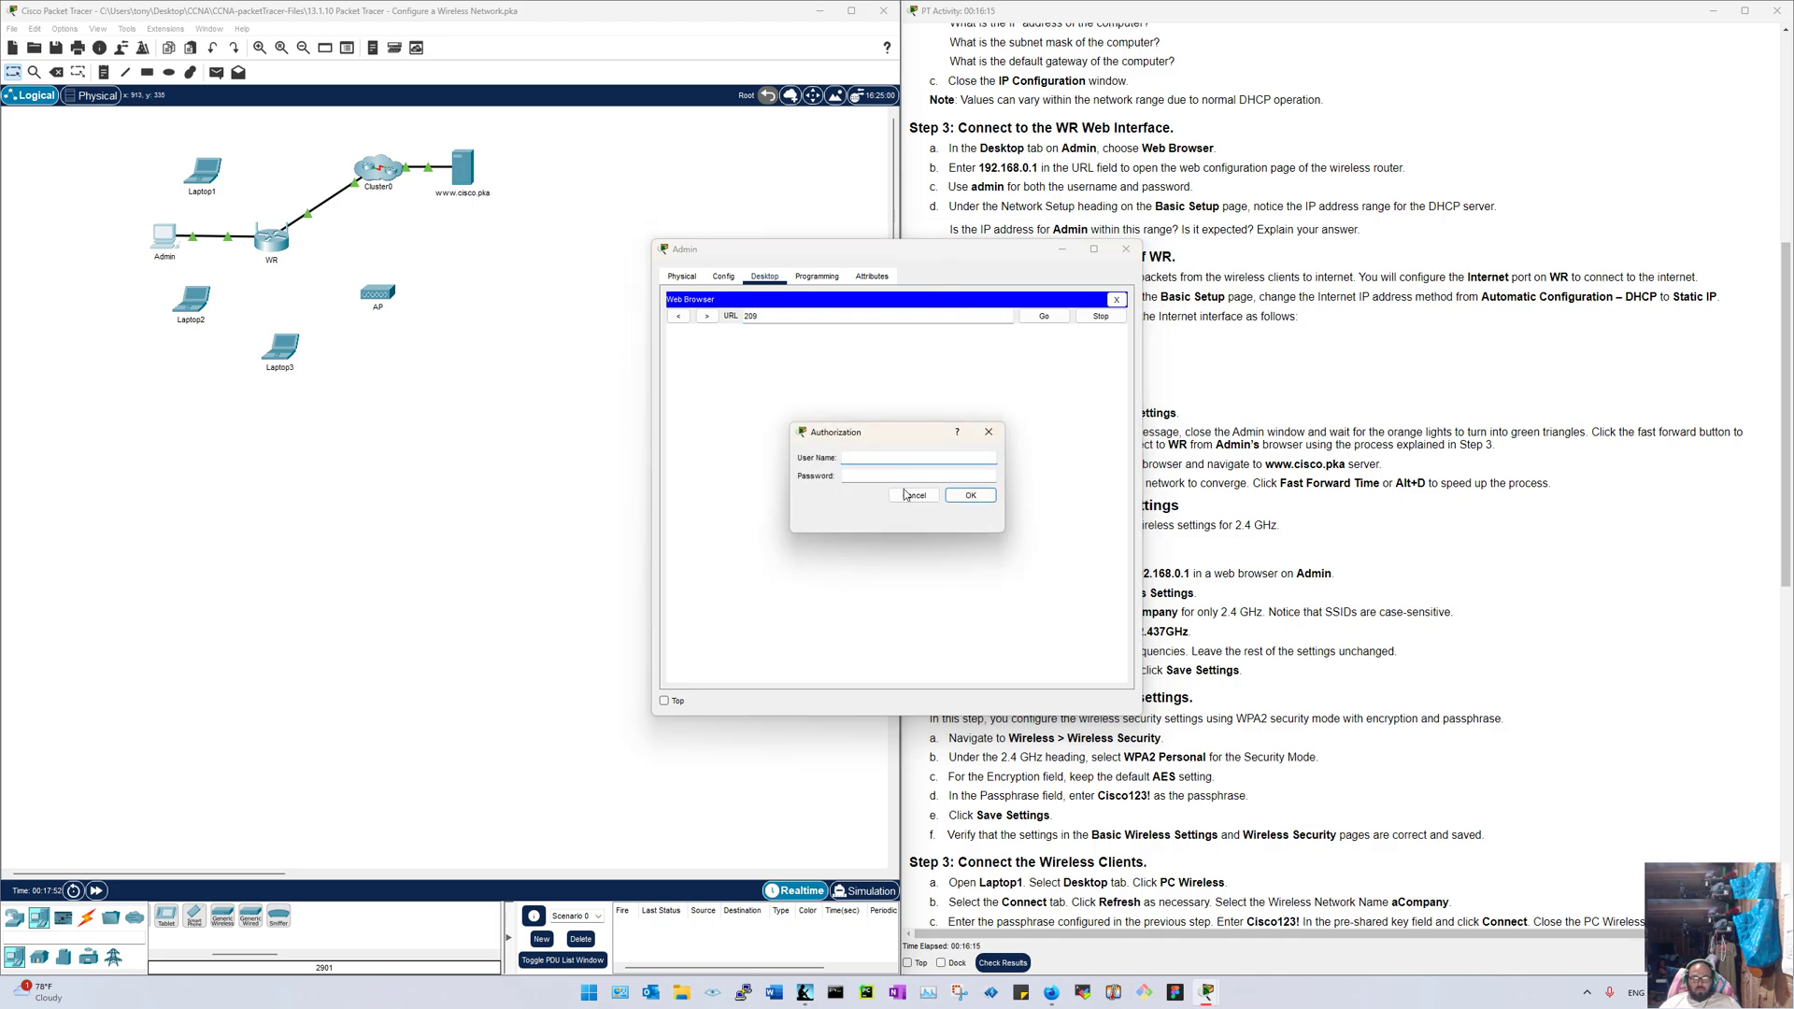
type("admin")
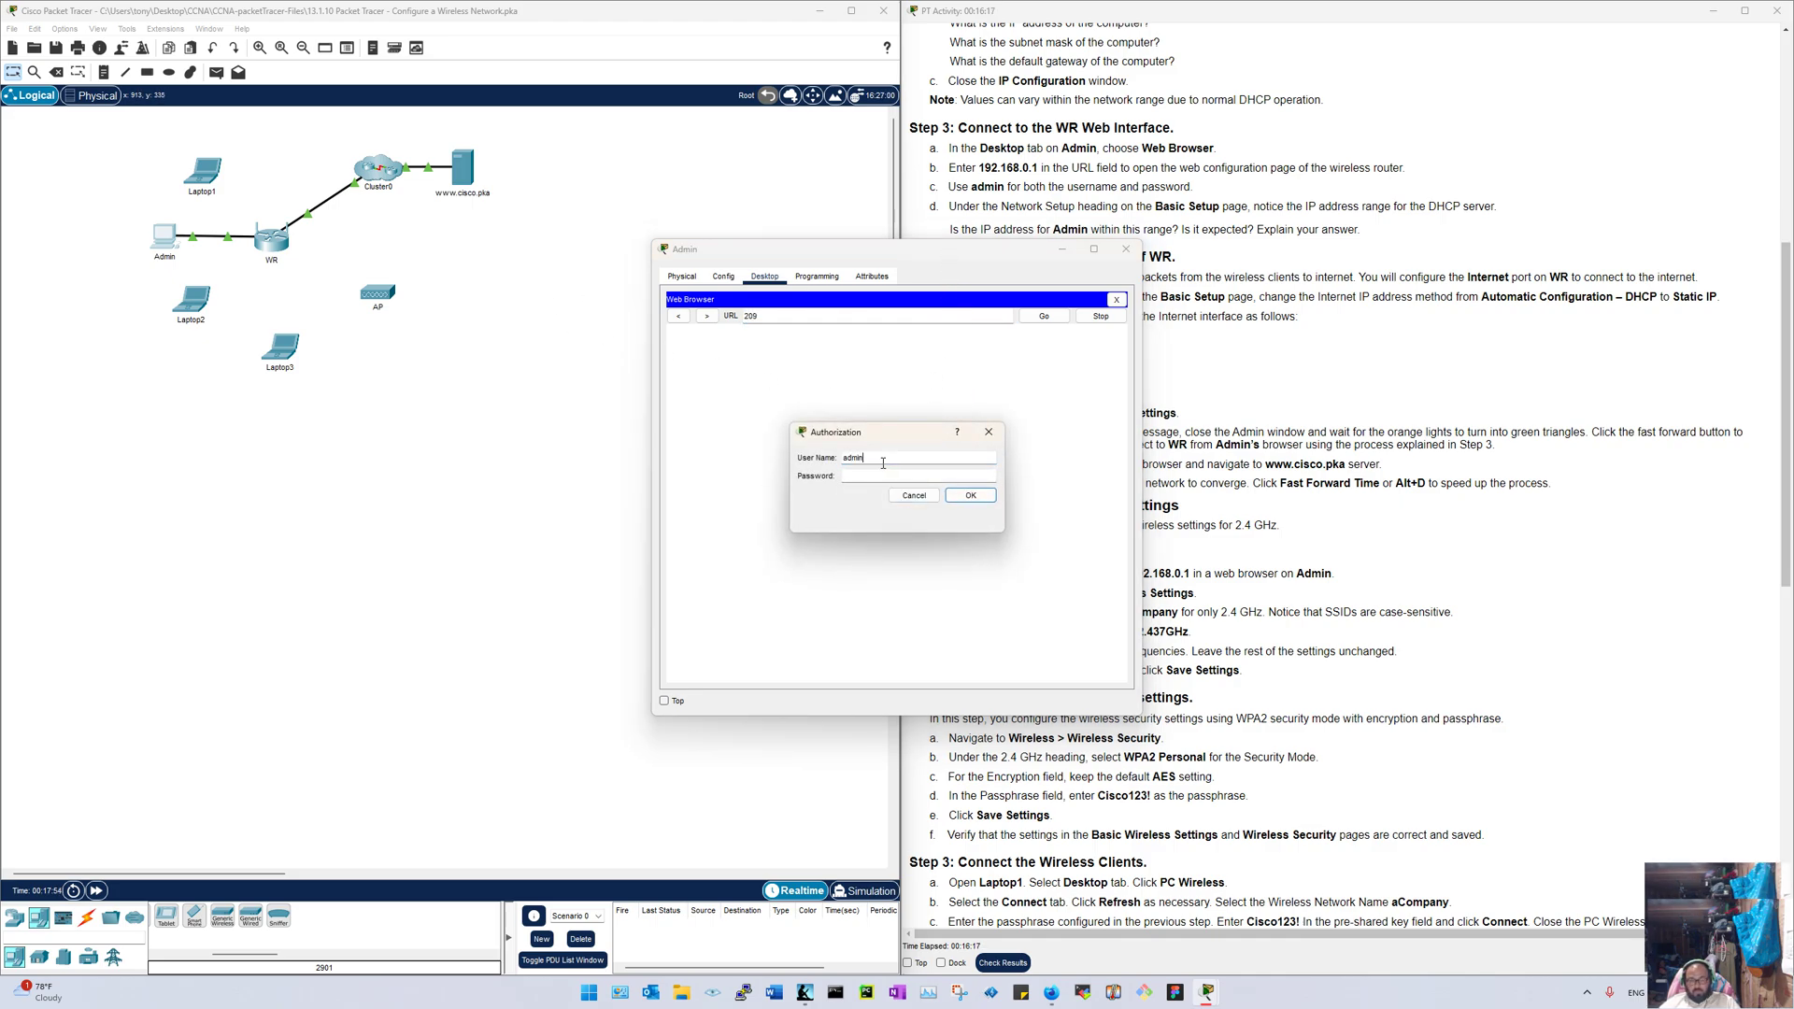
key("Tab")
type("admin")
left_click(968, 495)
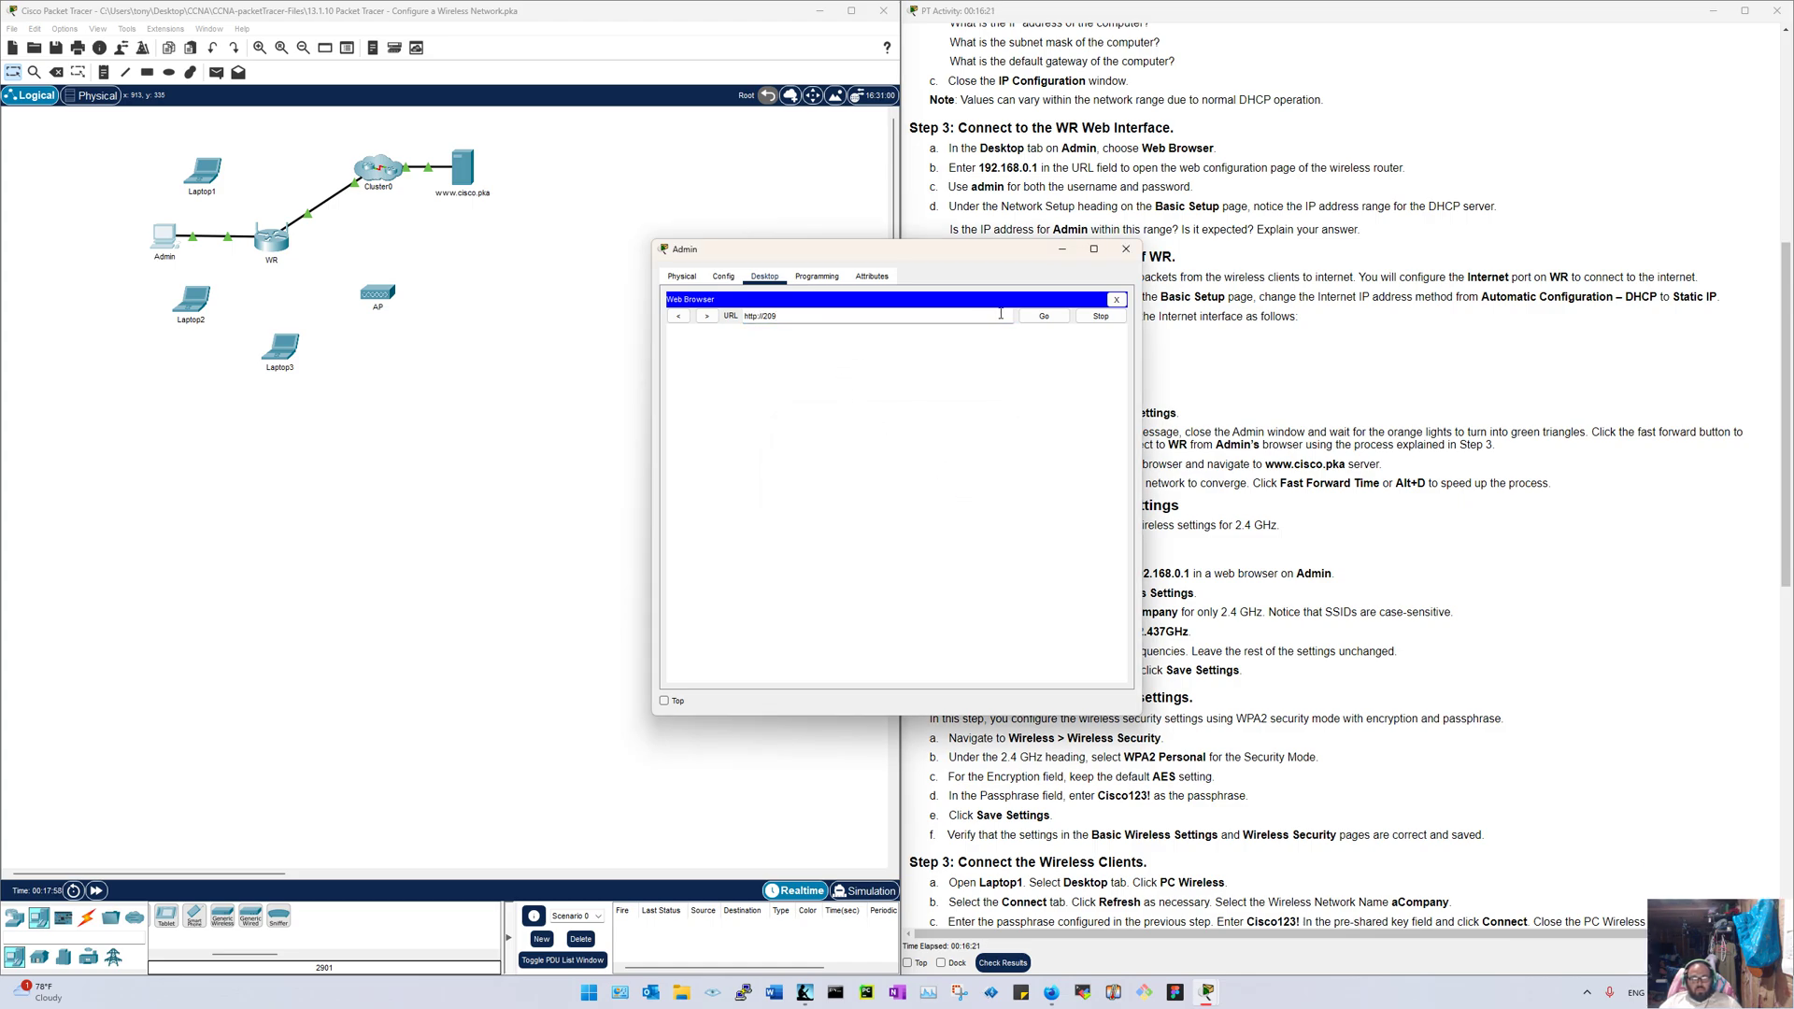
Step: Correct the address to 192.168.0.1, load WR's page, and move the Admin window left
left_click_drag(777, 316, 657, 323)
type("192")
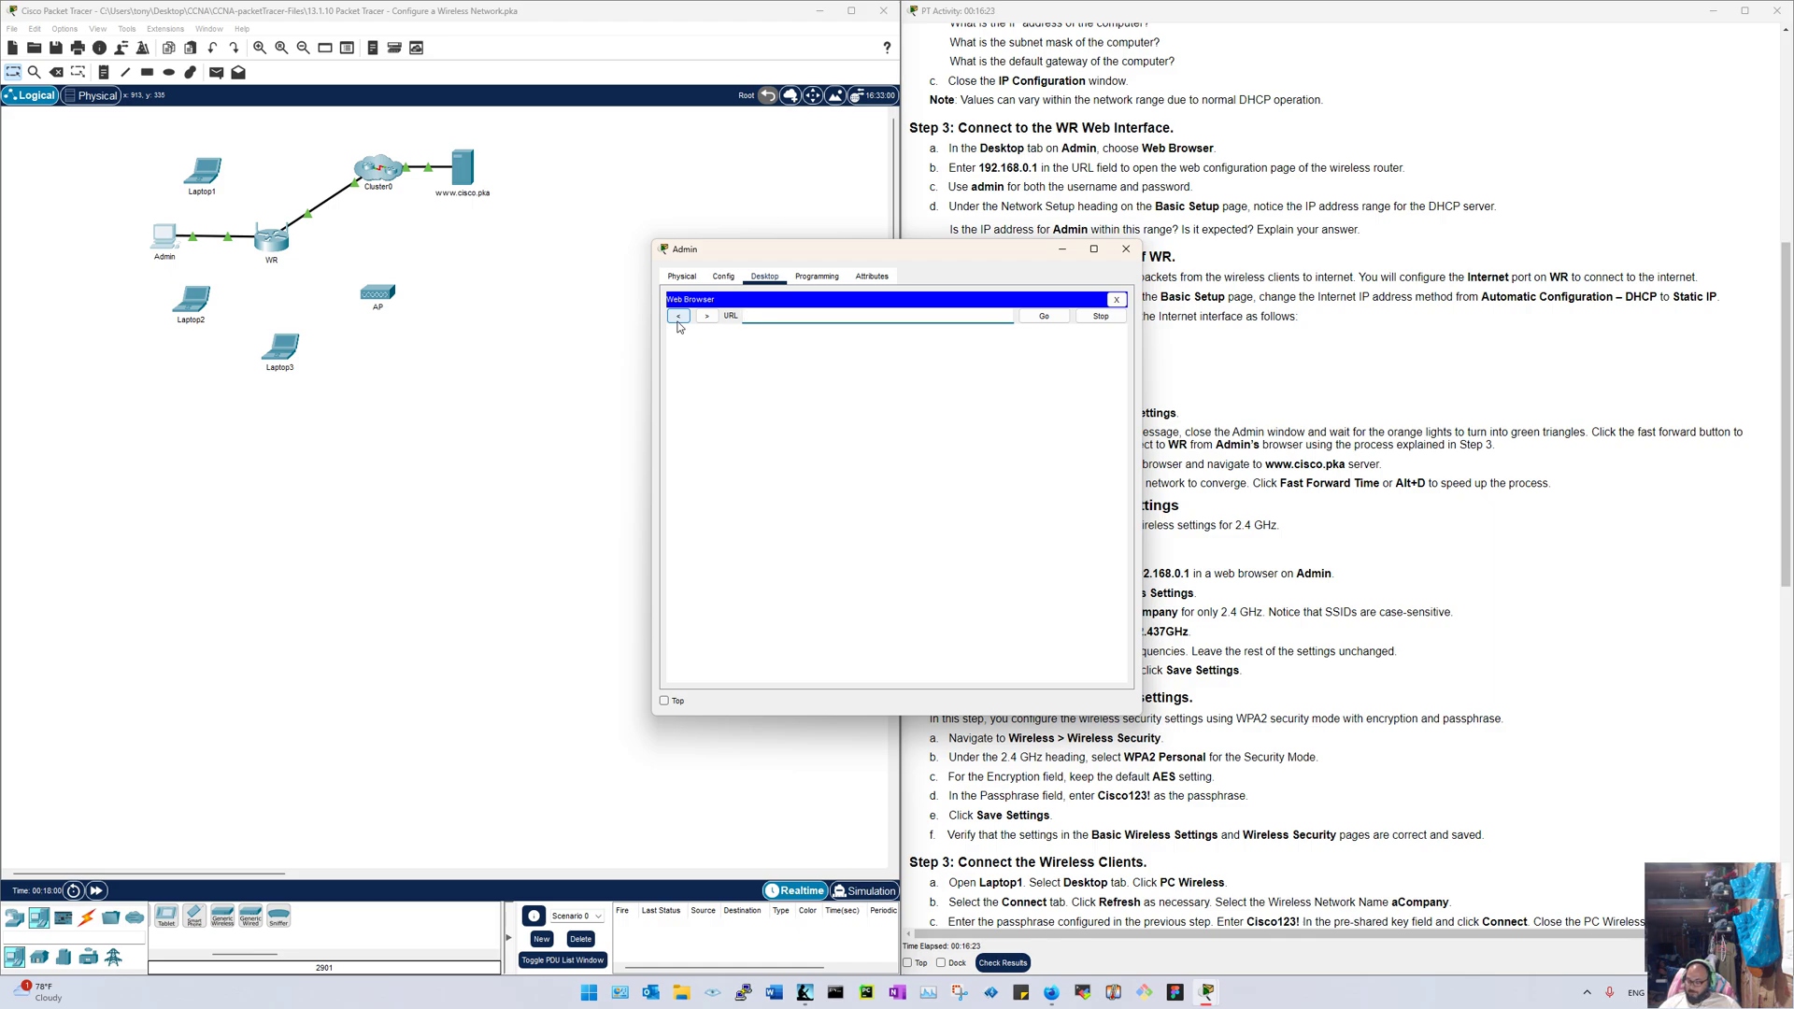
type(".168.0.1")
key("Return")
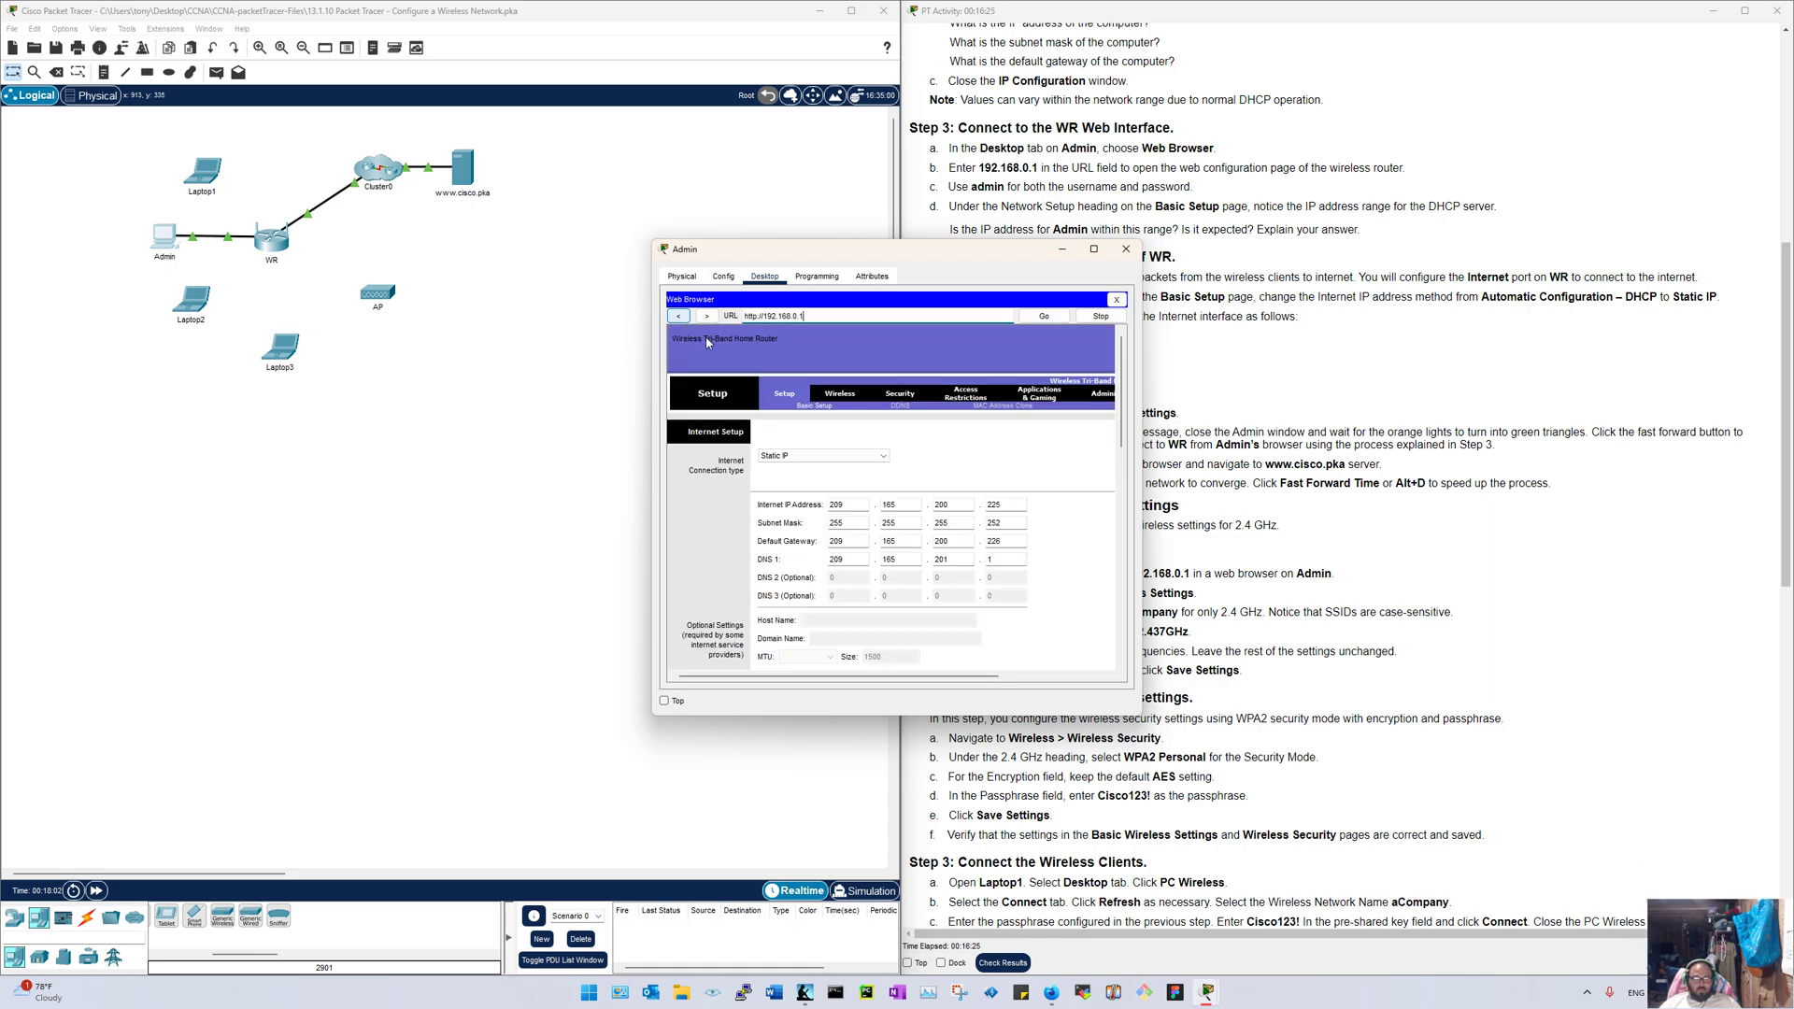
left_click_drag(907, 248, 2, 280)
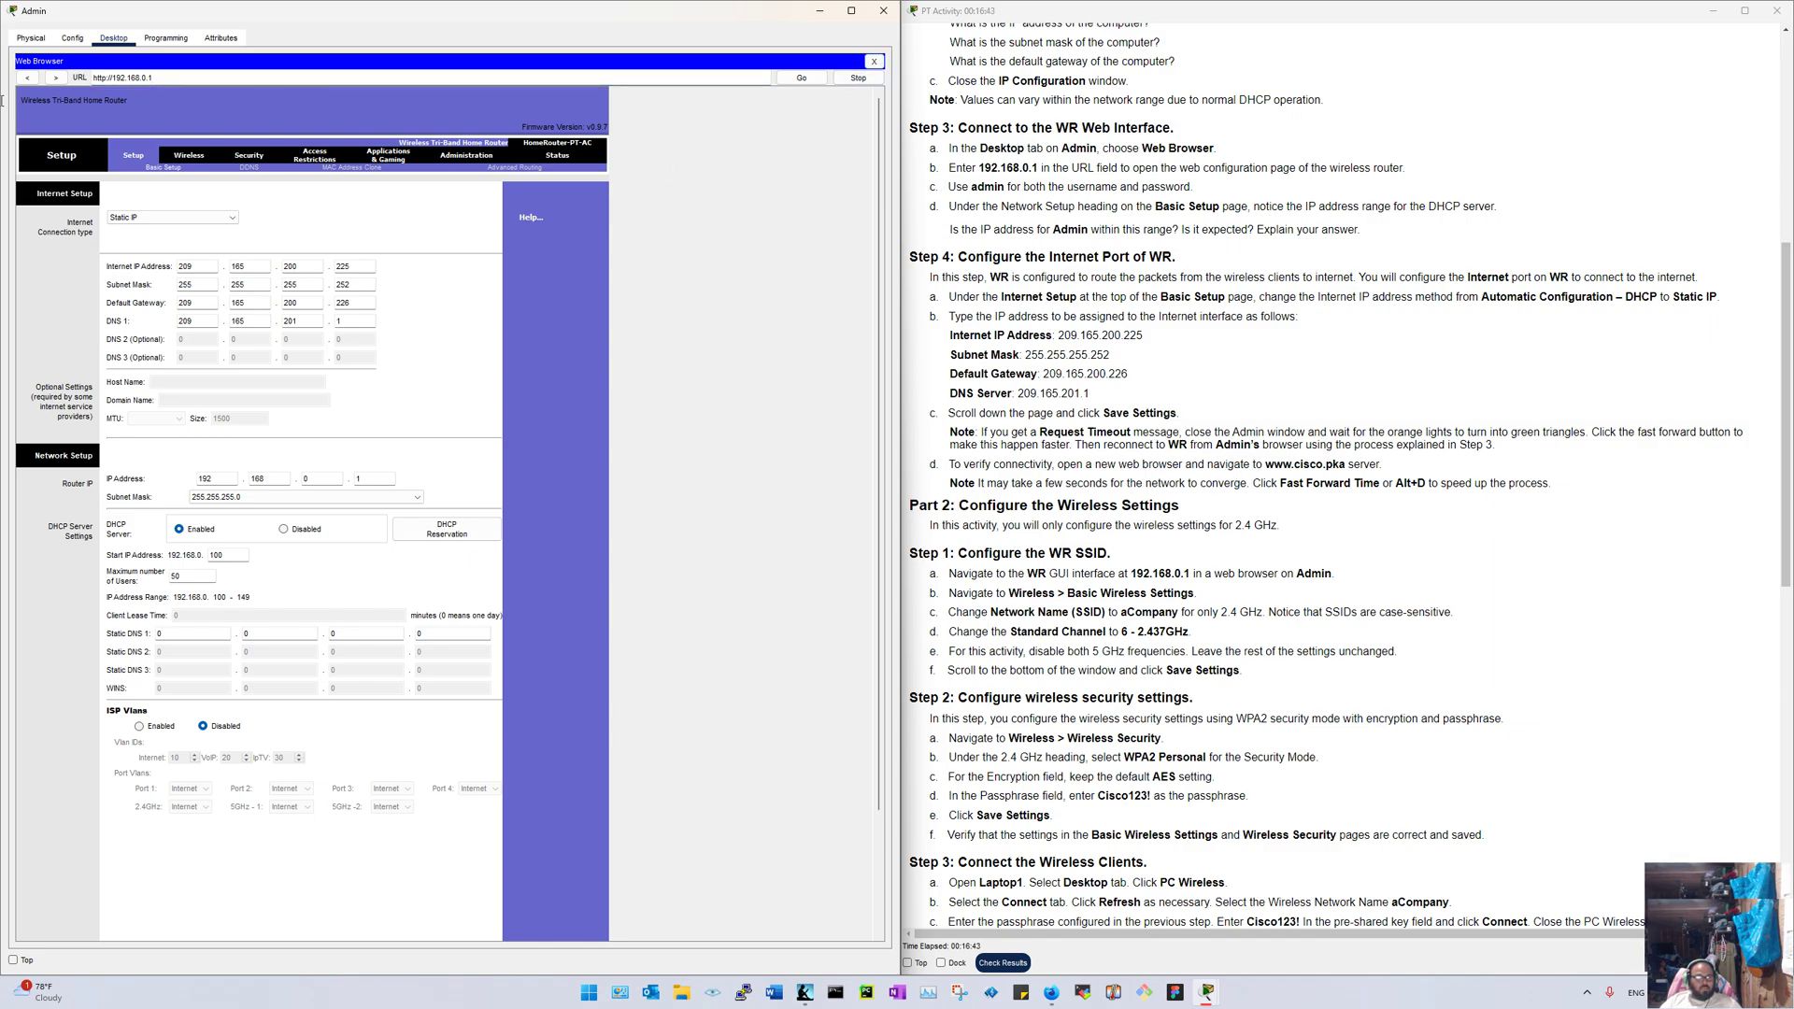
key("BackSpace")
key("BackSpace")
key("BackSpace")
key("BackSpace")
key("BackSpace")
key("BackSpace")
key("BackSpace")
key("BackSpace")
key("BackSpace")
key("BackSpace")
key("BackSpace")
key("BackSpace")
key("BackSpace")
key("BackSpace")
key("BackSpace")
key("BackSpace")
key("BackSpace")
key("BackSpace")
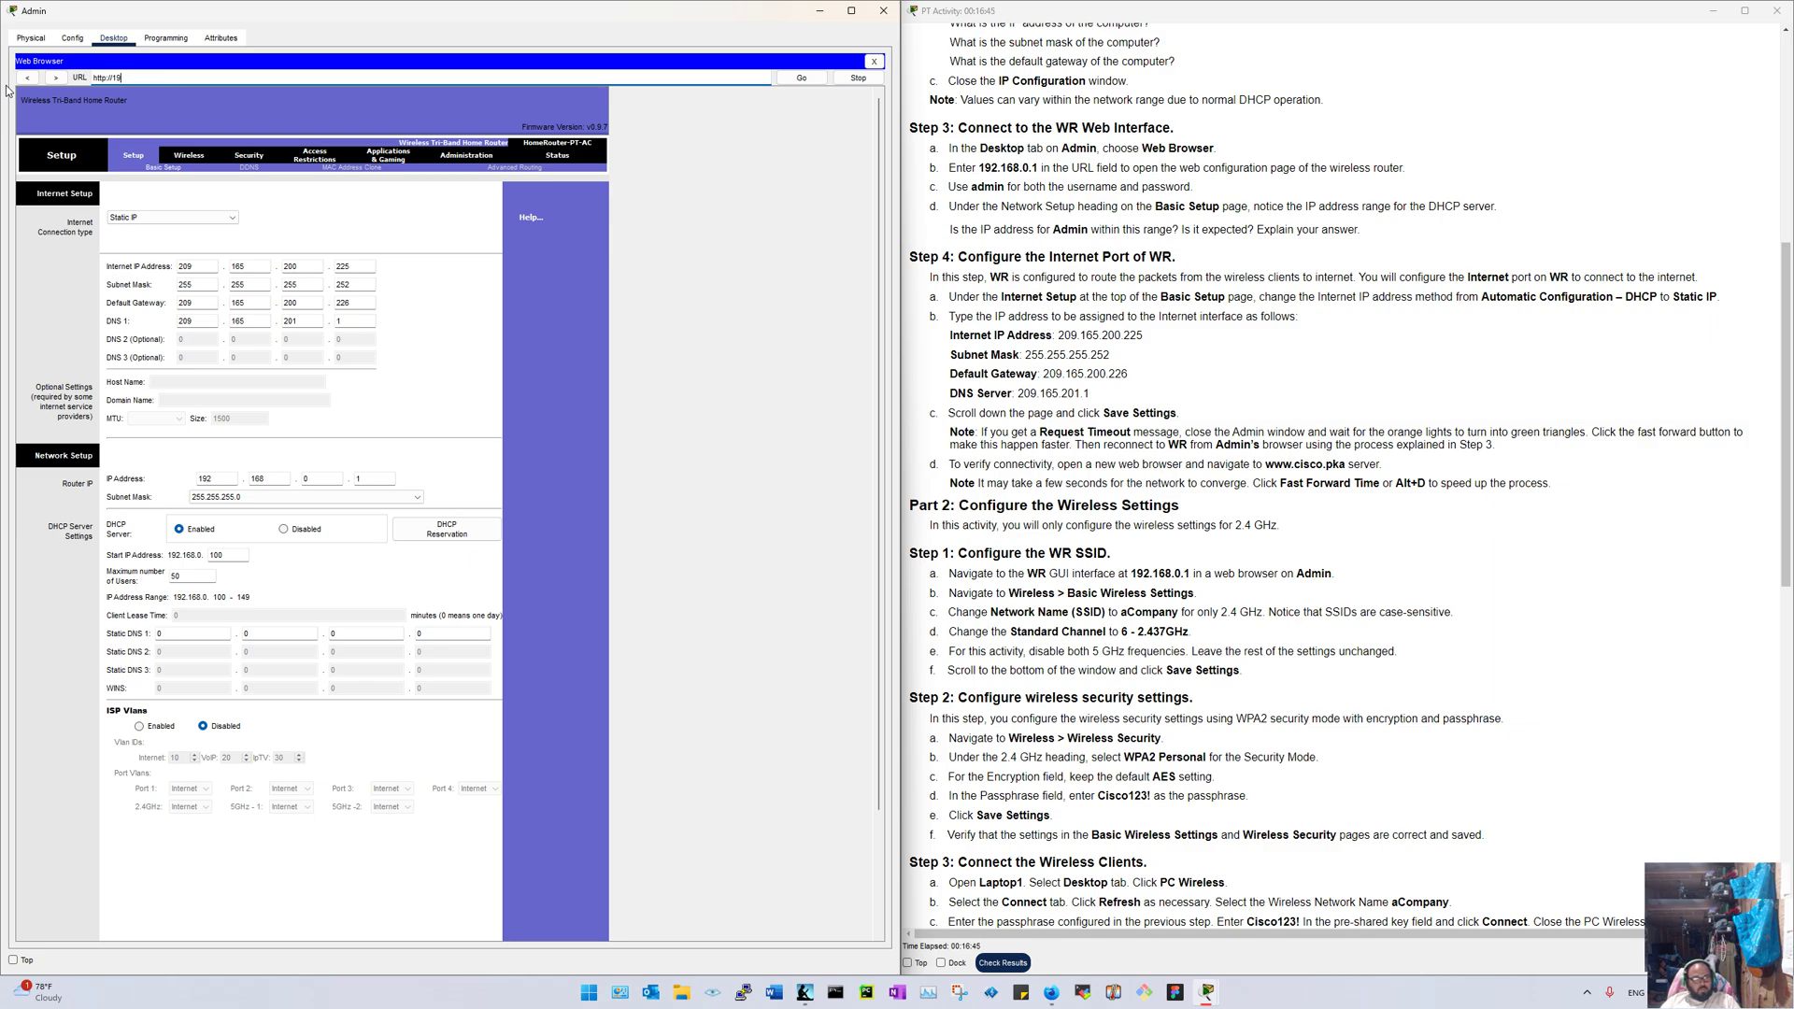
type("cisco.pk")
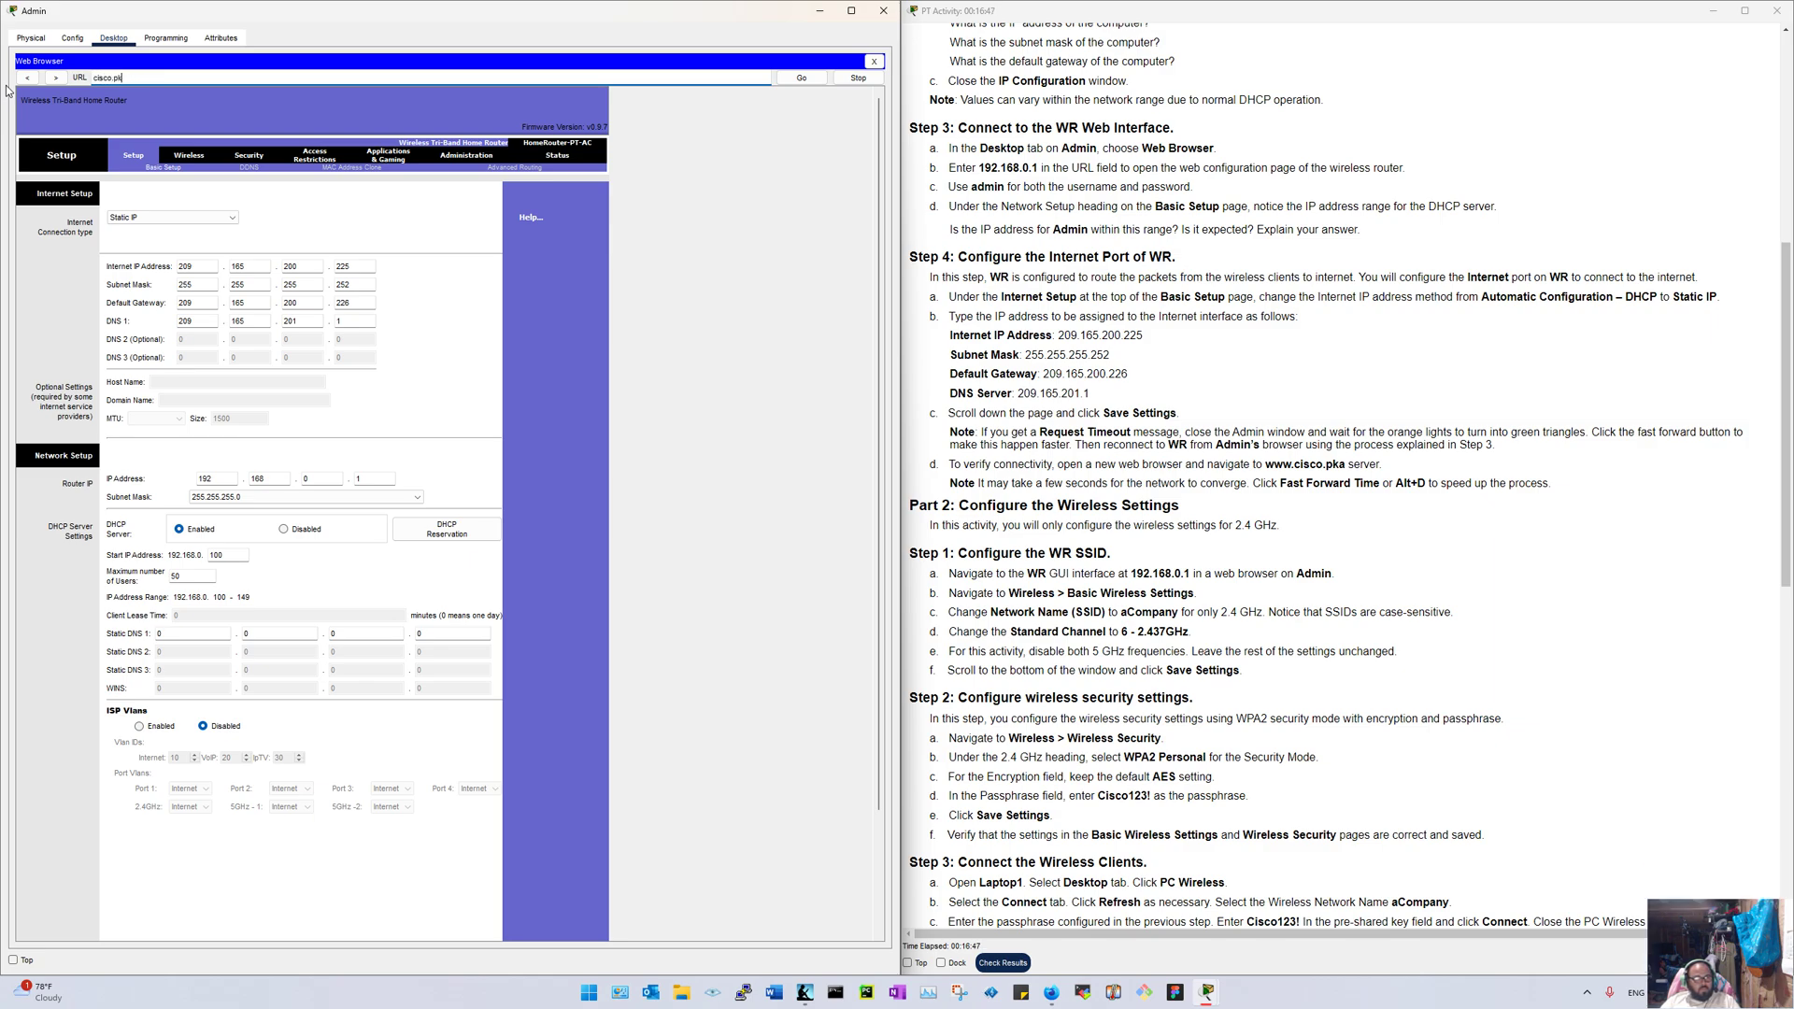
type("a")
key("Return")
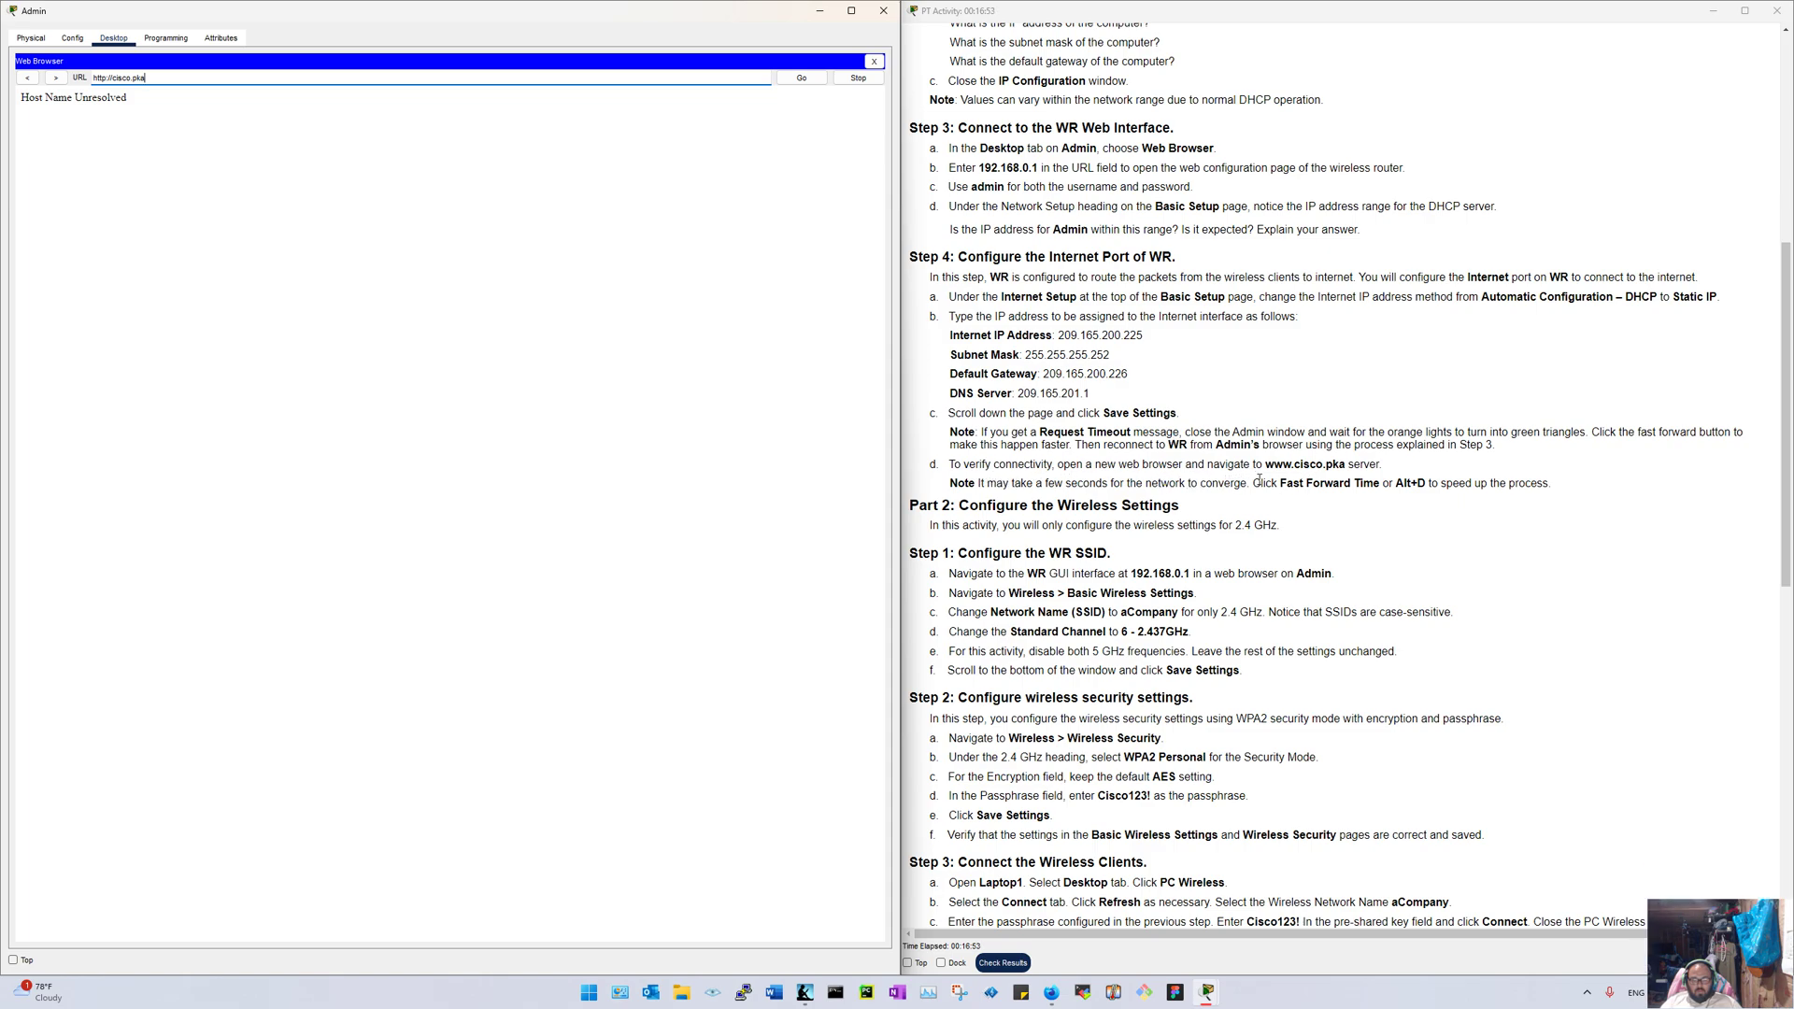
left_click_drag(172, 78, 4, 66)
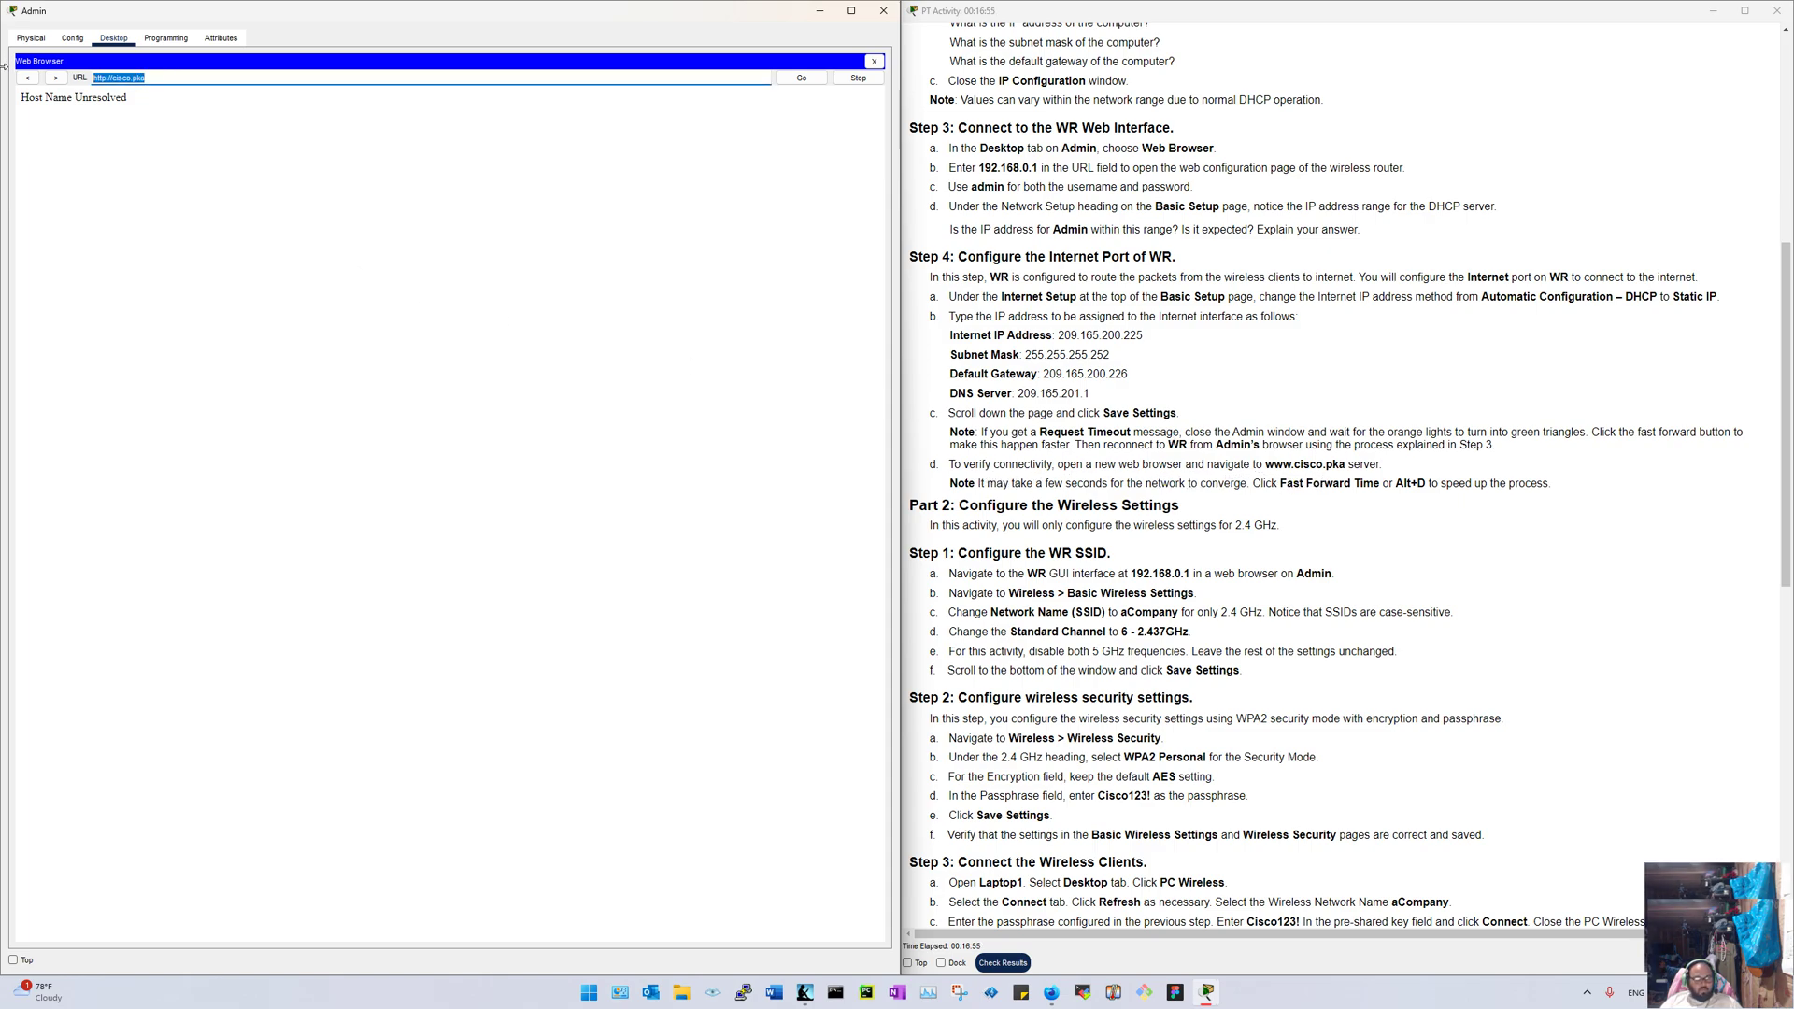
type("www.cisco")
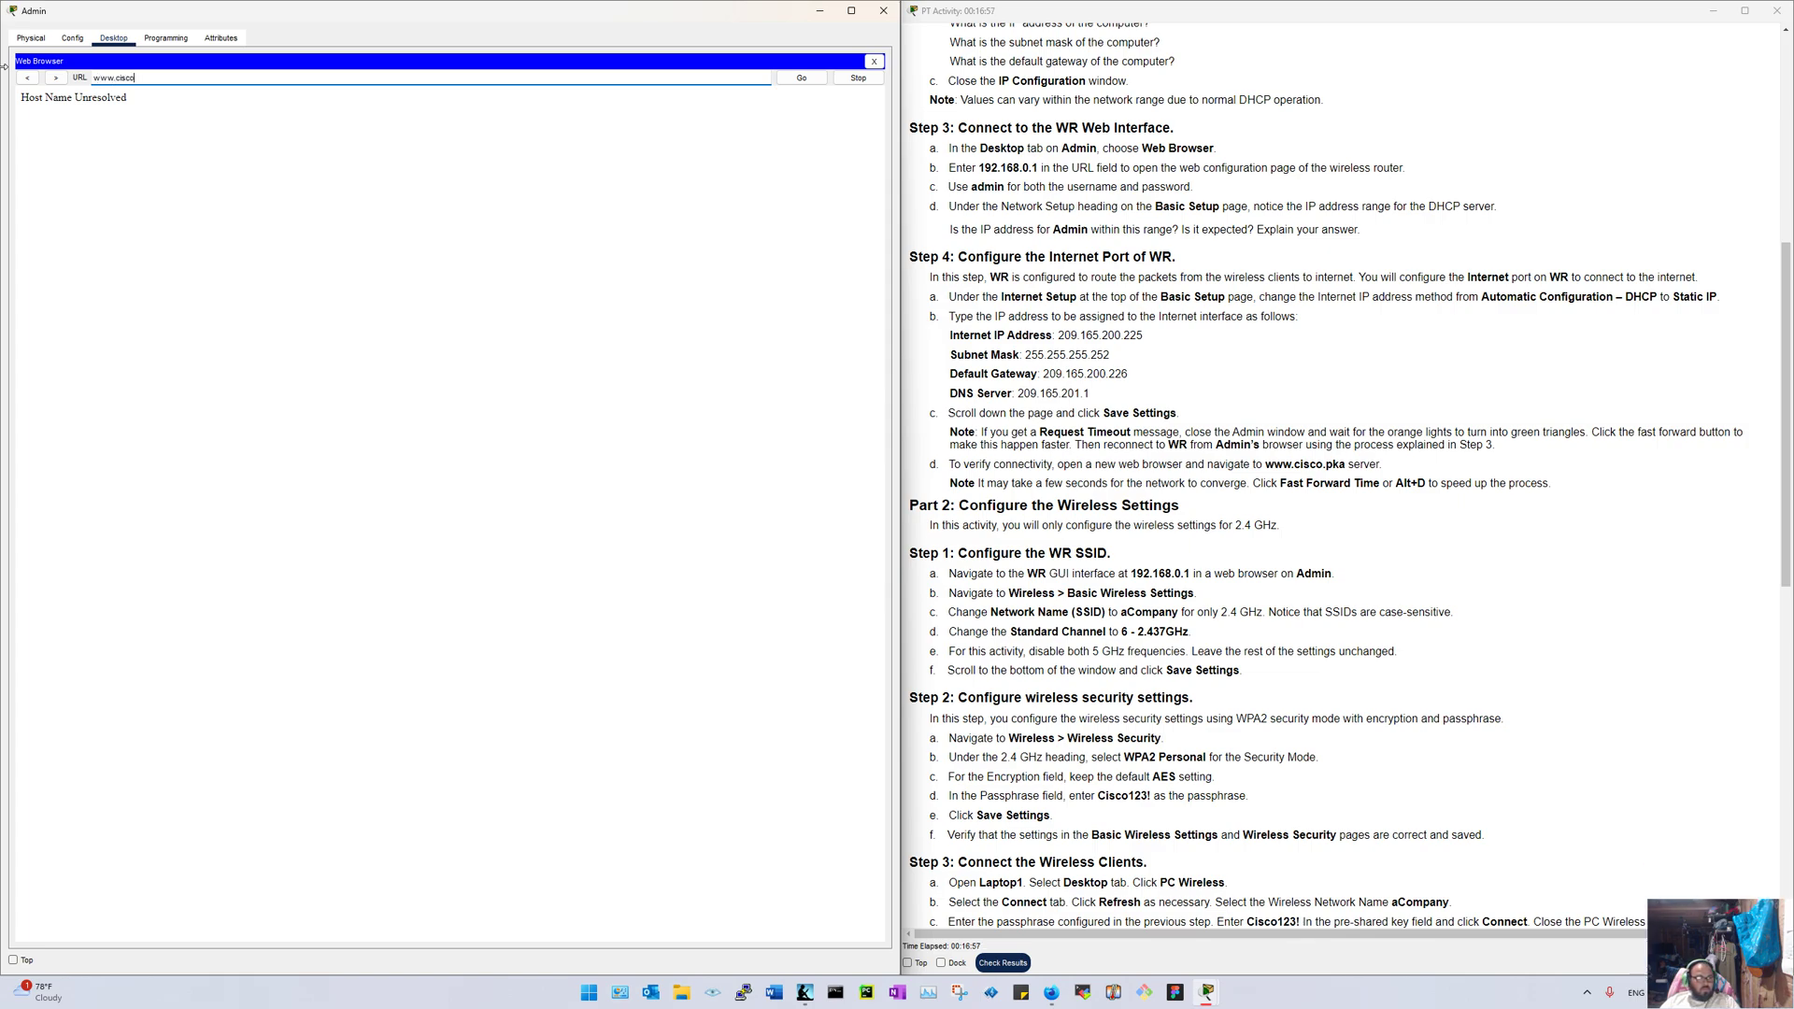
type(".pka")
key("Return")
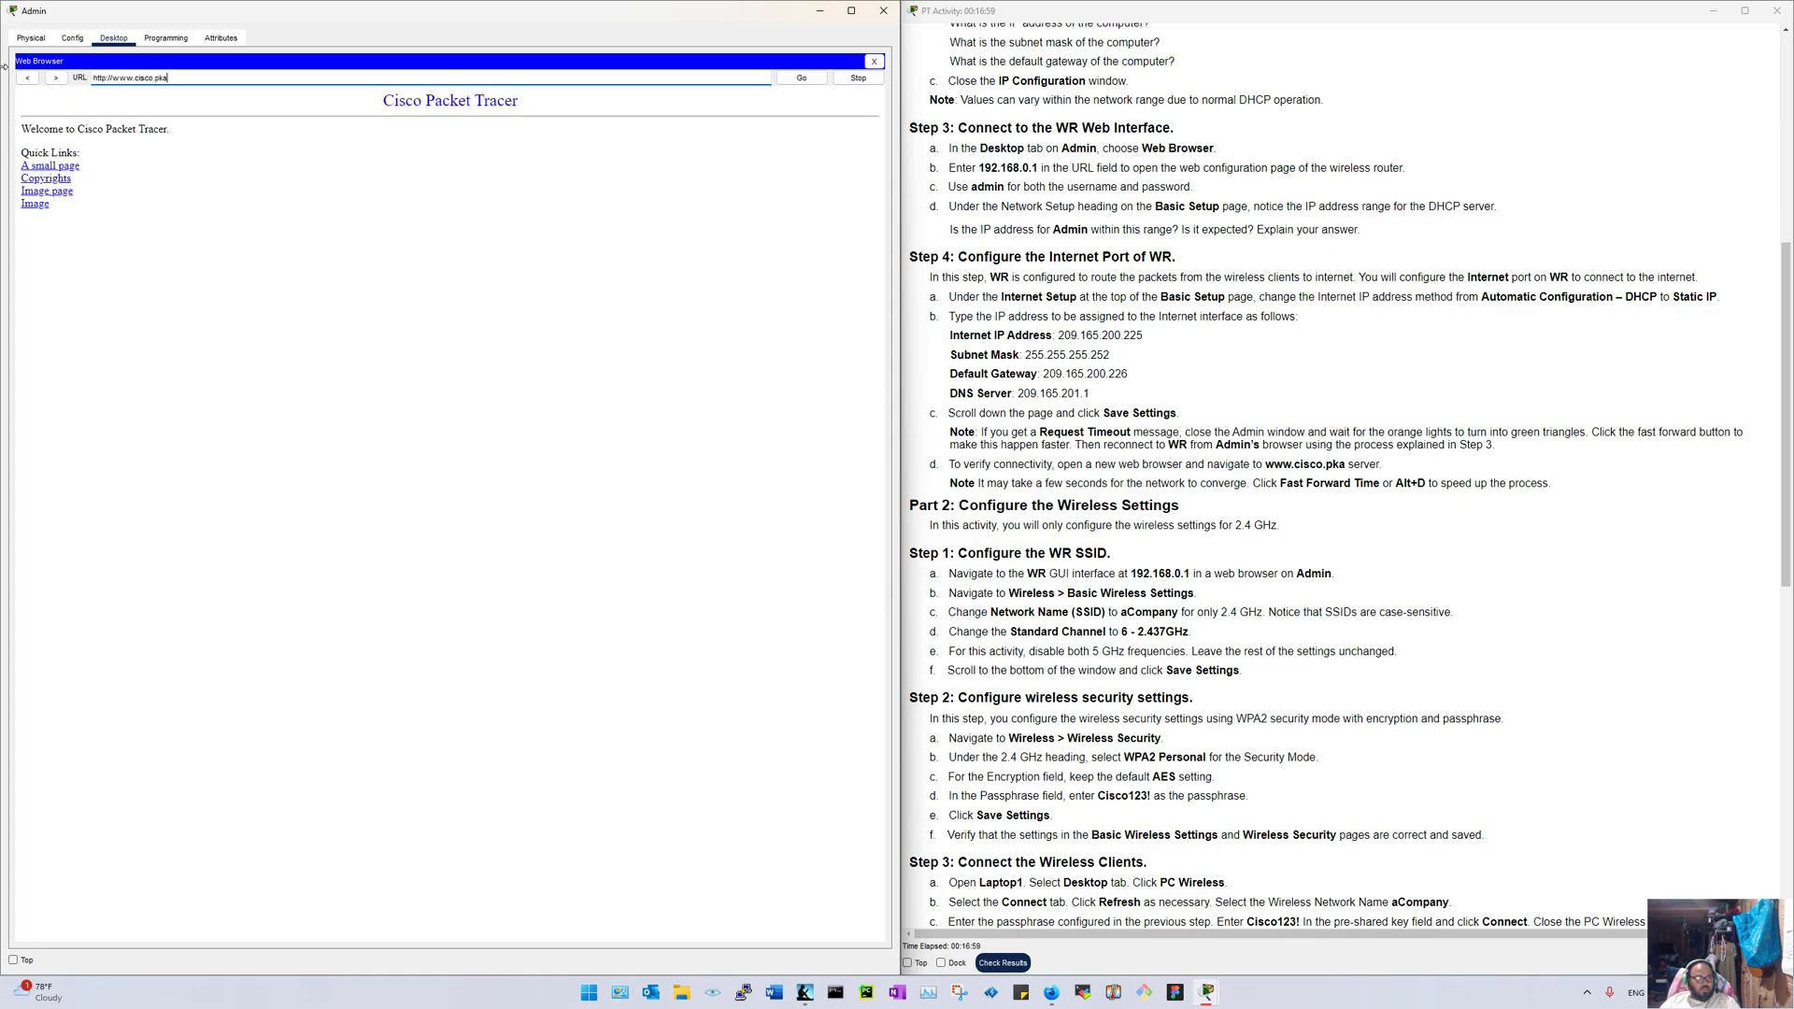
left_click(29, 197)
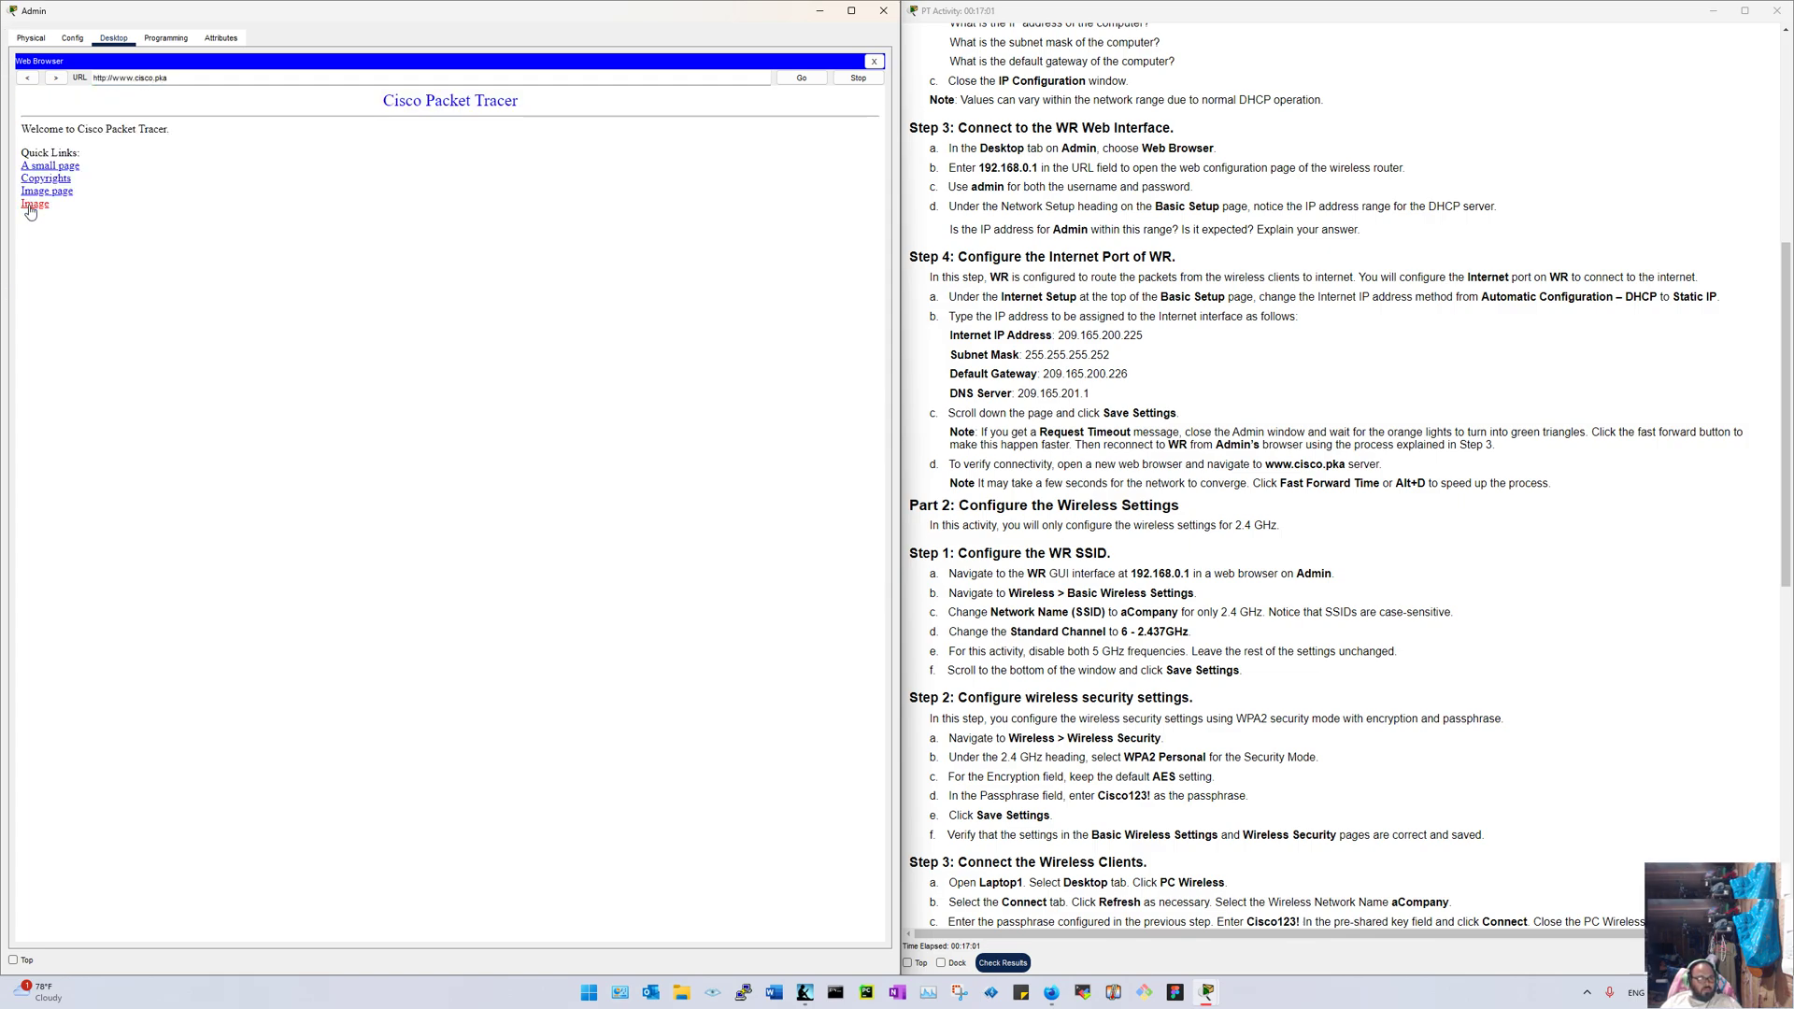
left_click(27, 78)
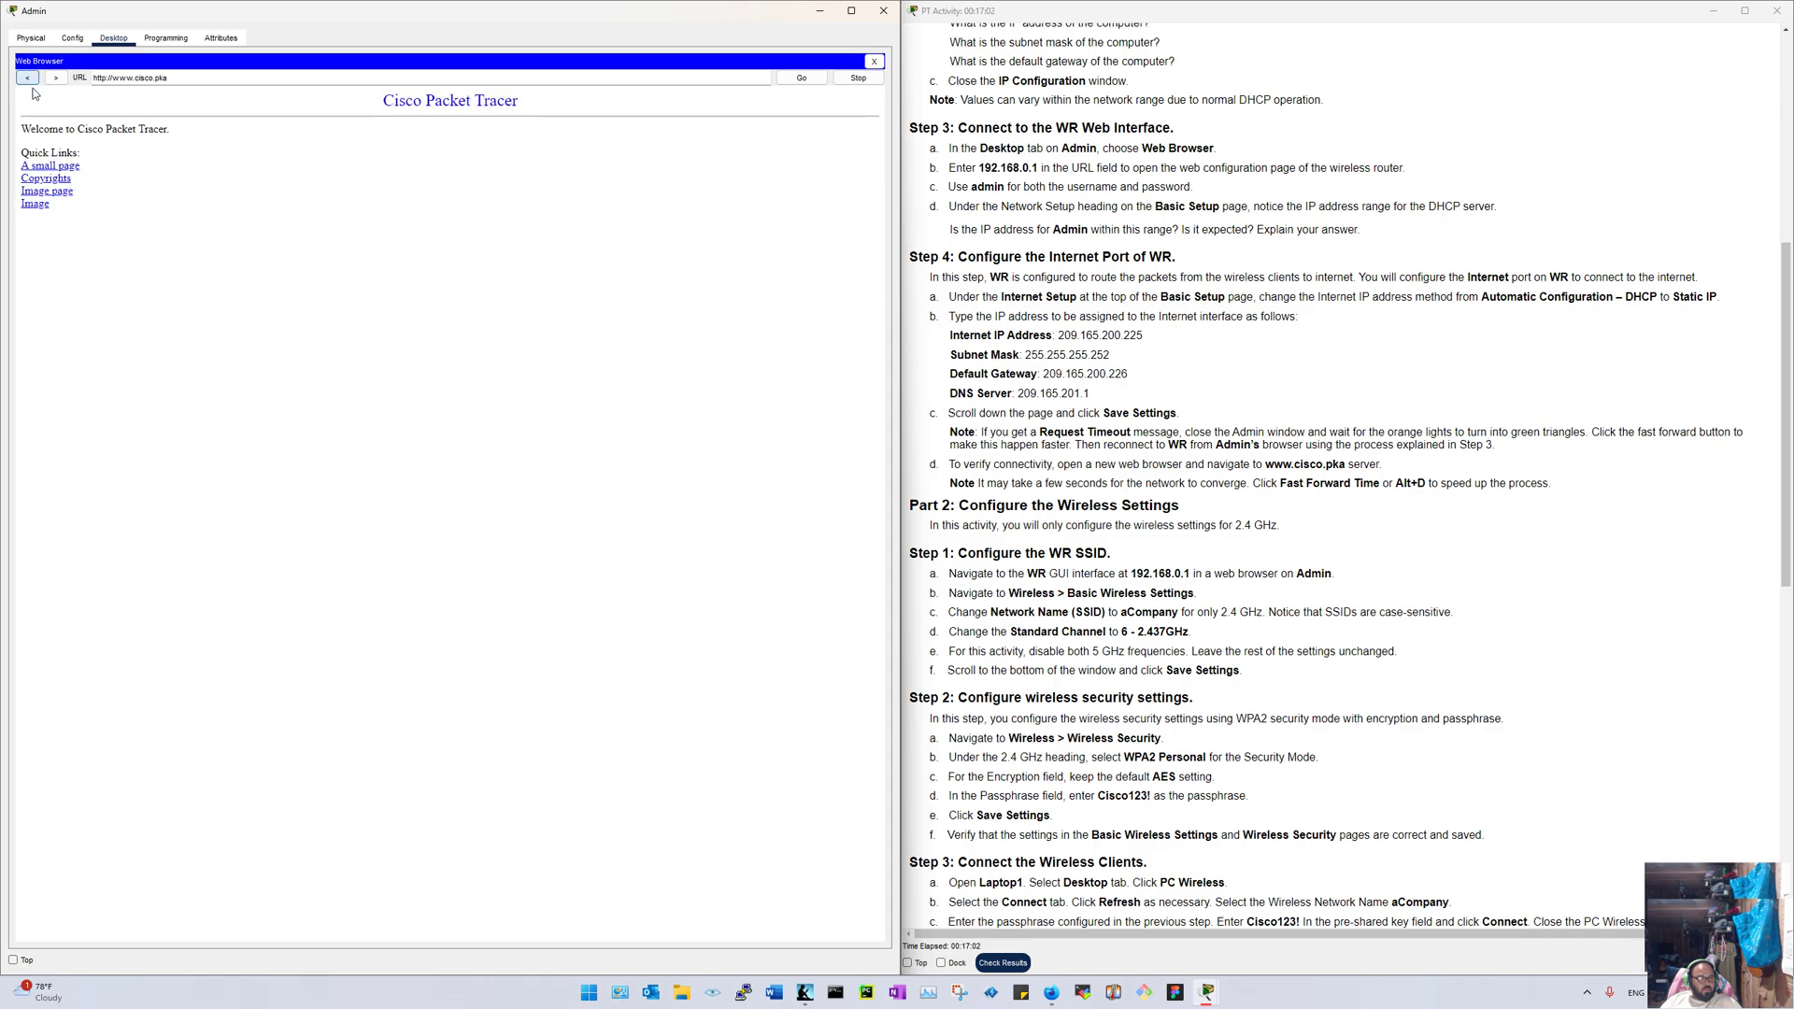
left_click(53, 193)
Step: Reopen Admin's browser and sign in to 192.168.0.1 with the router's username and password
left_click(874, 61)
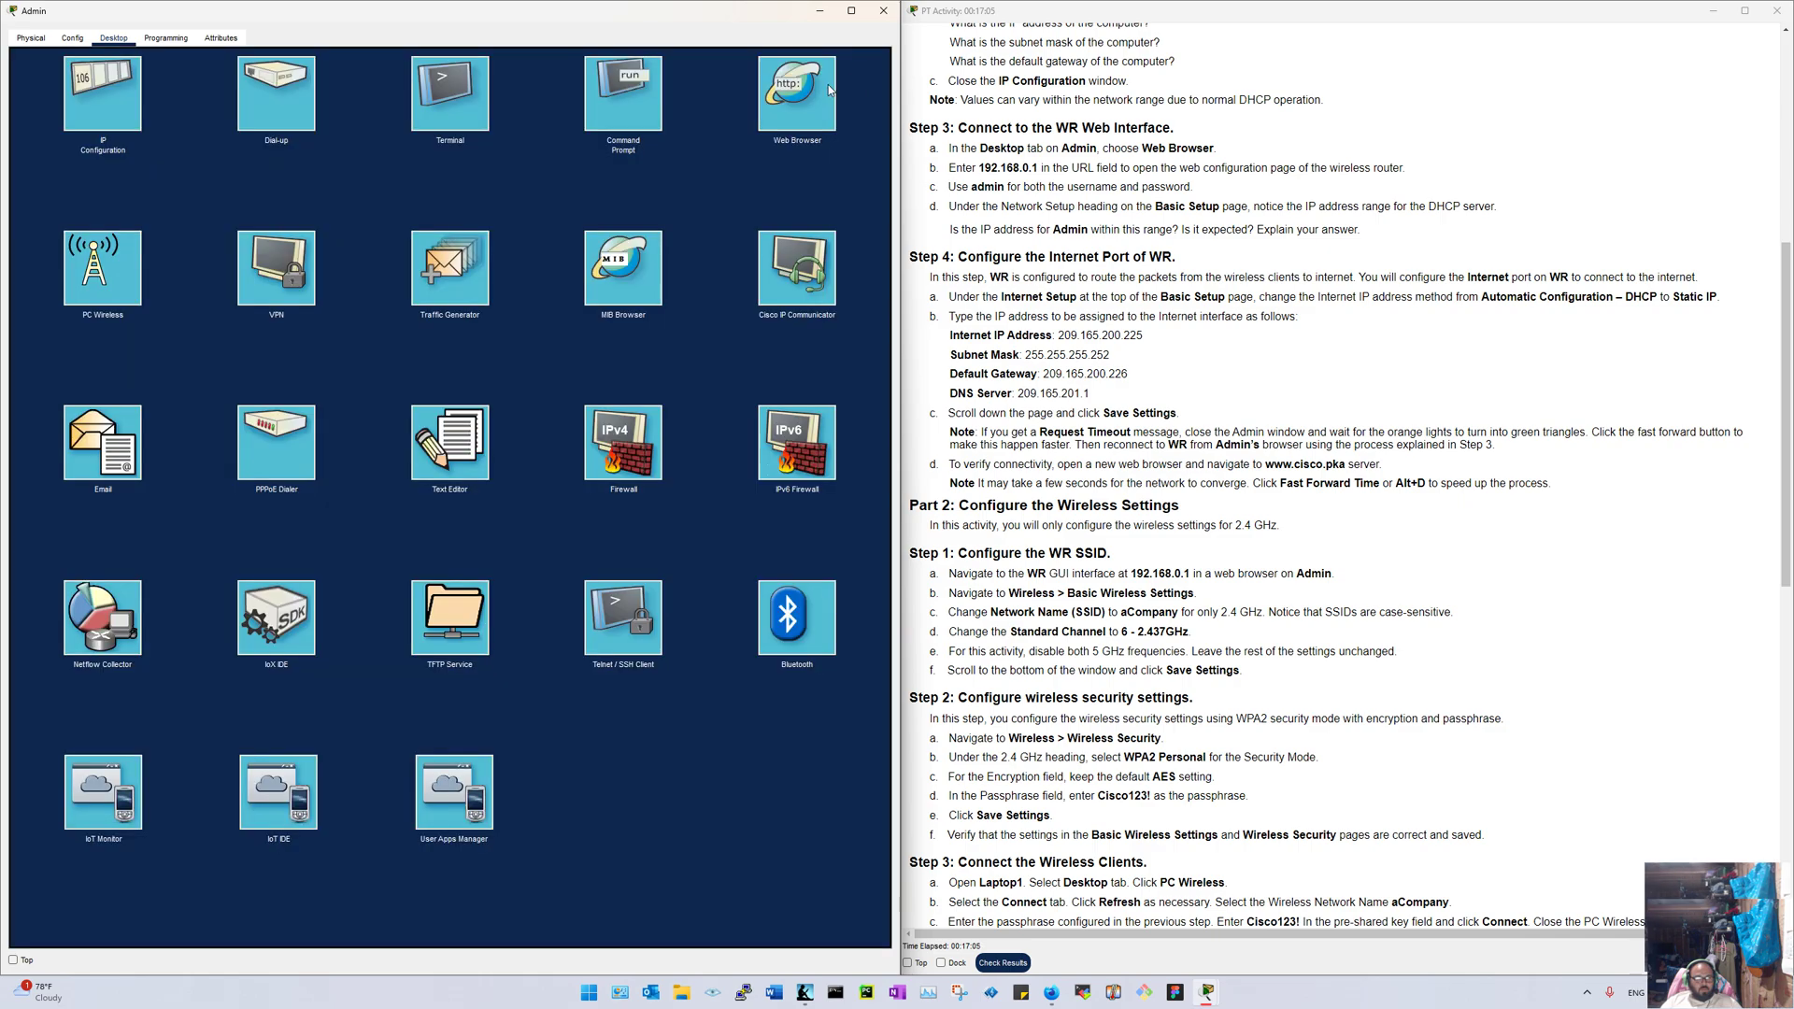
left_click(282, 237)
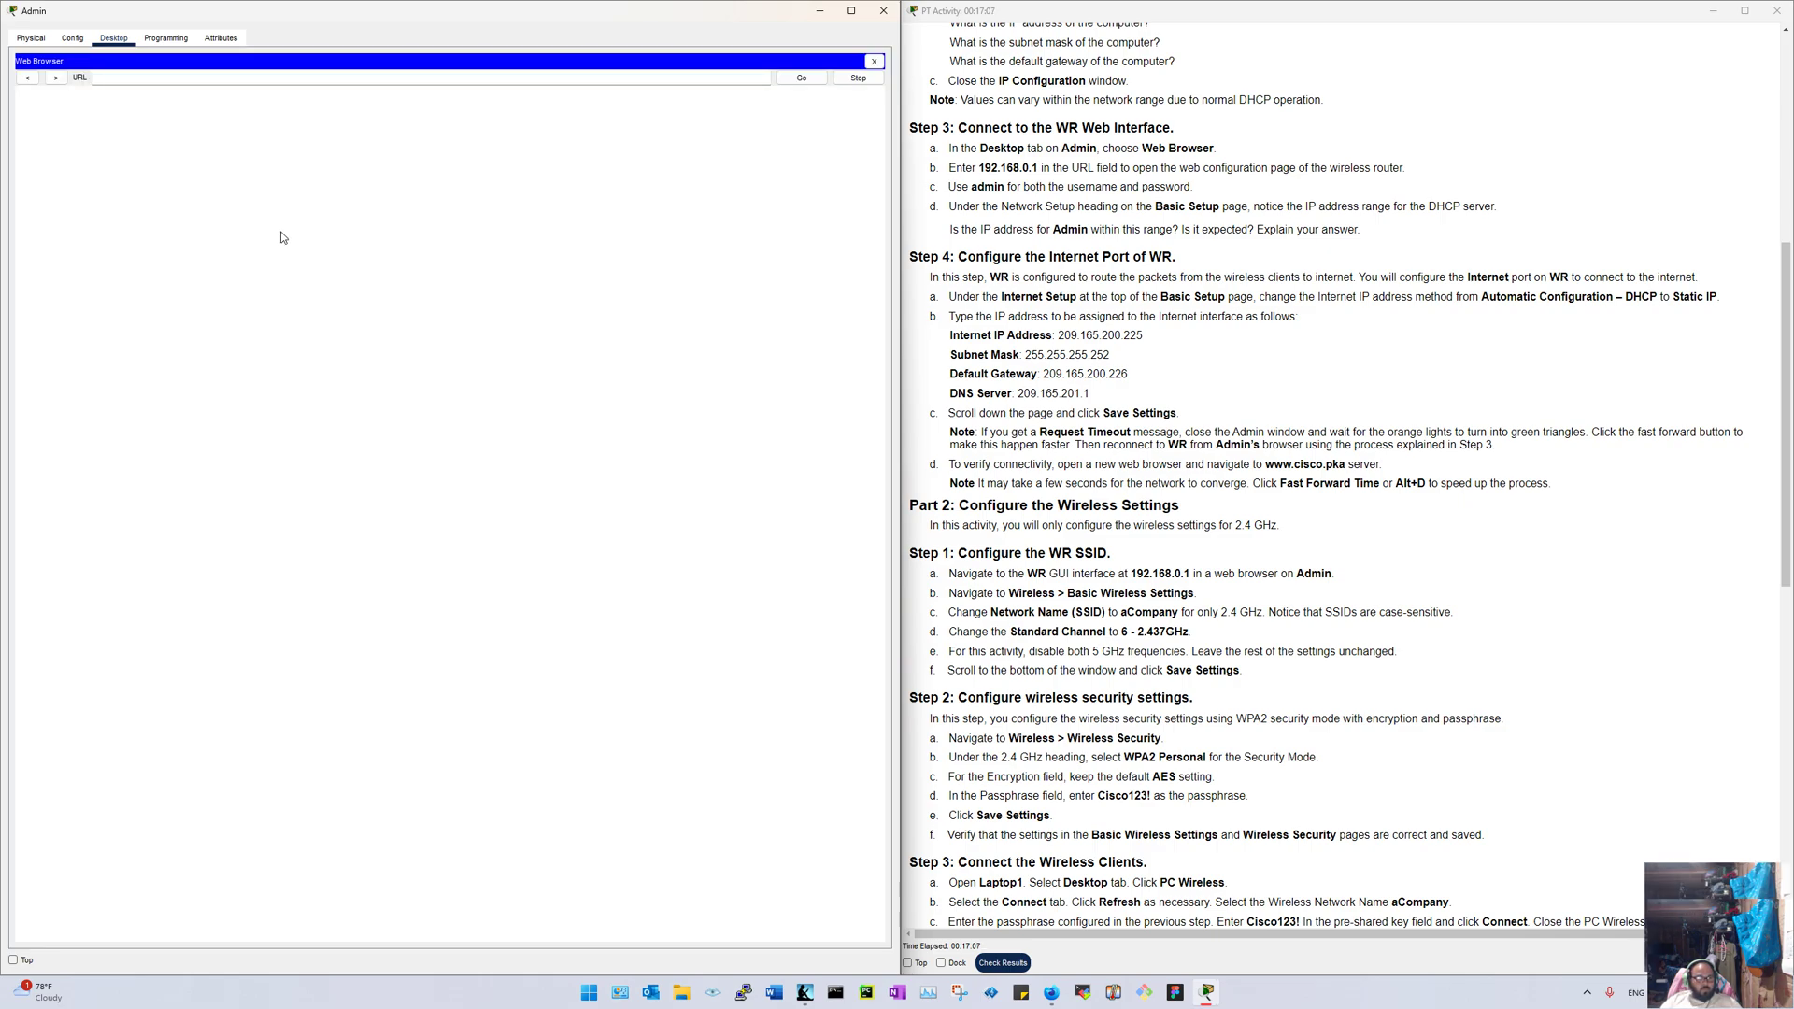
left_click(166, 79)
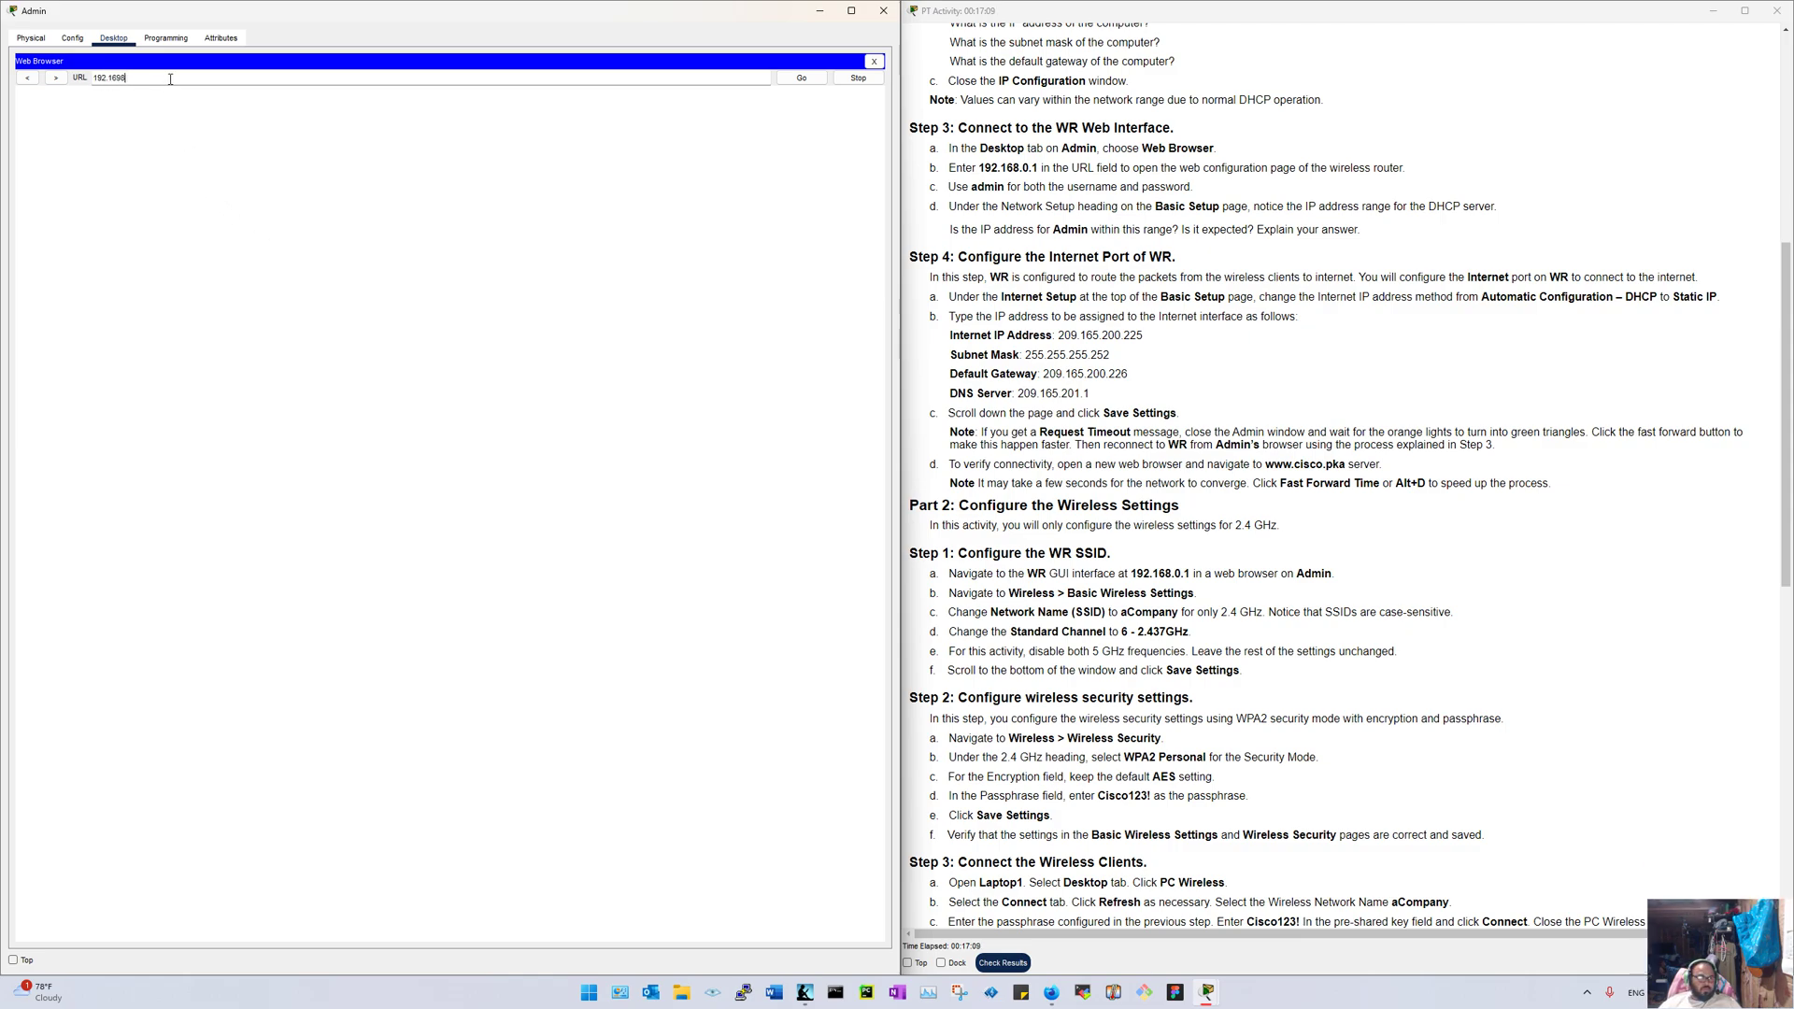
type("192.168.0.1")
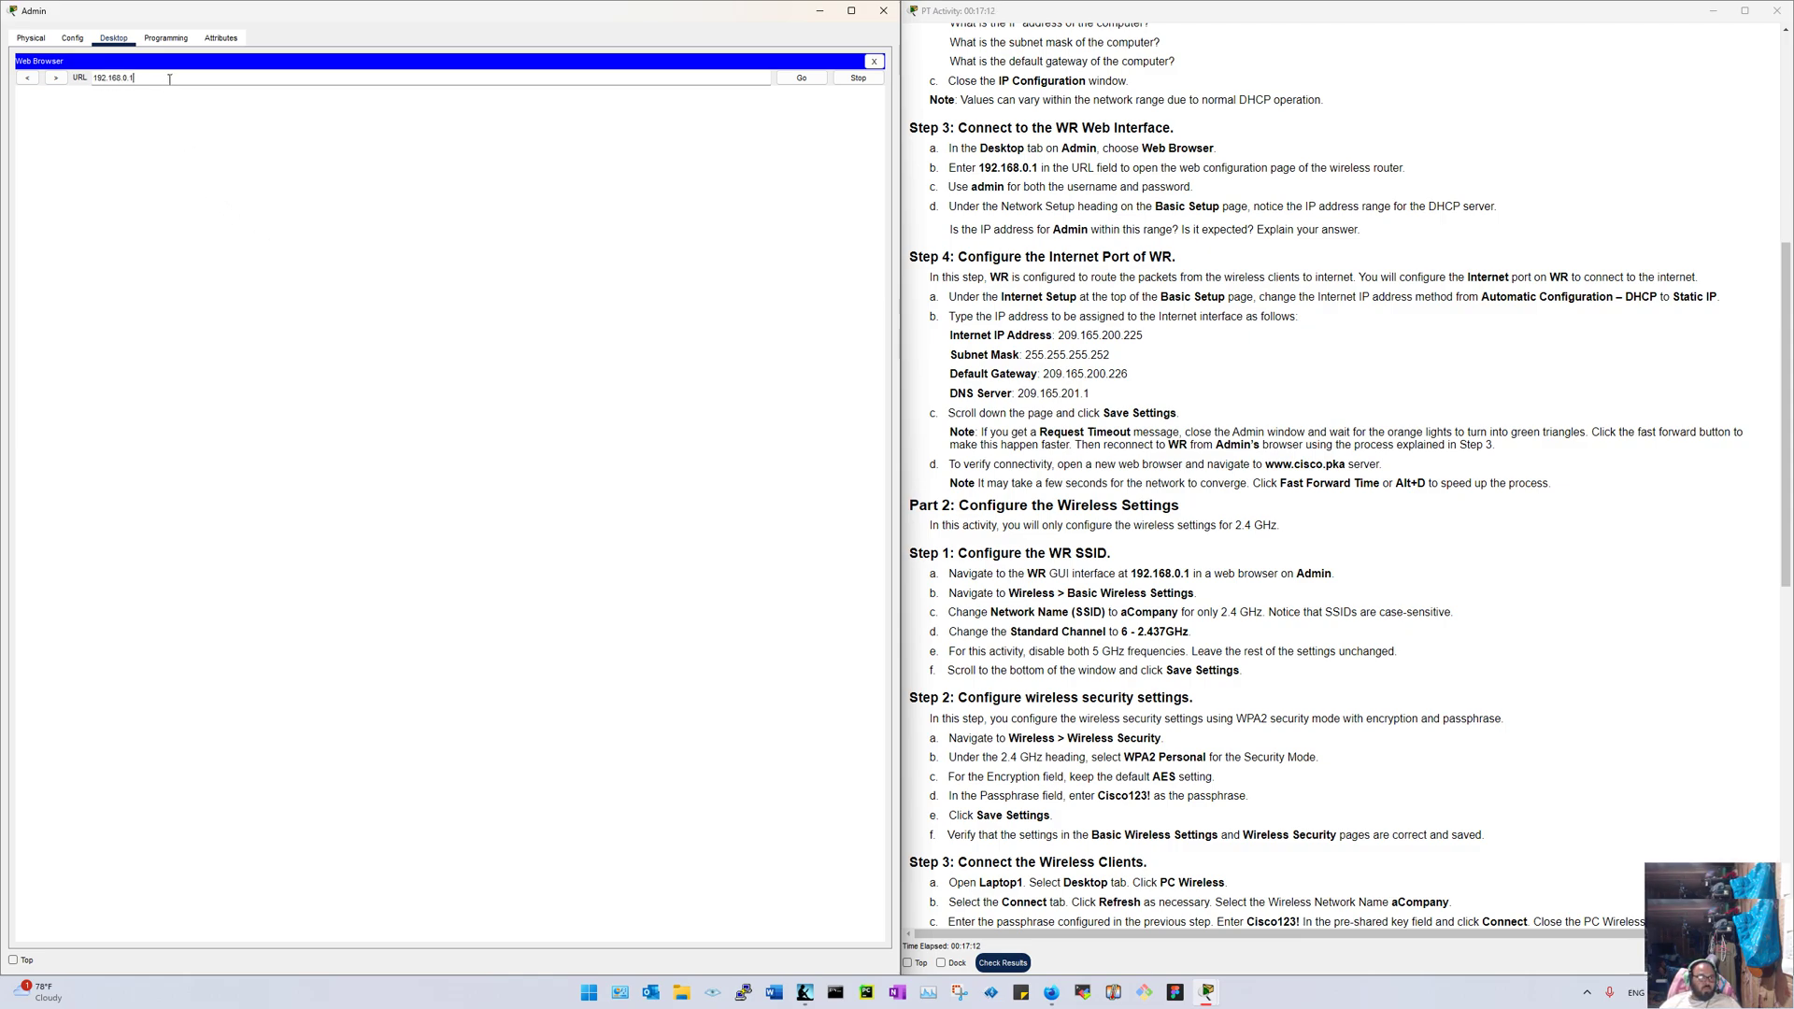
key("Return")
type("admin")
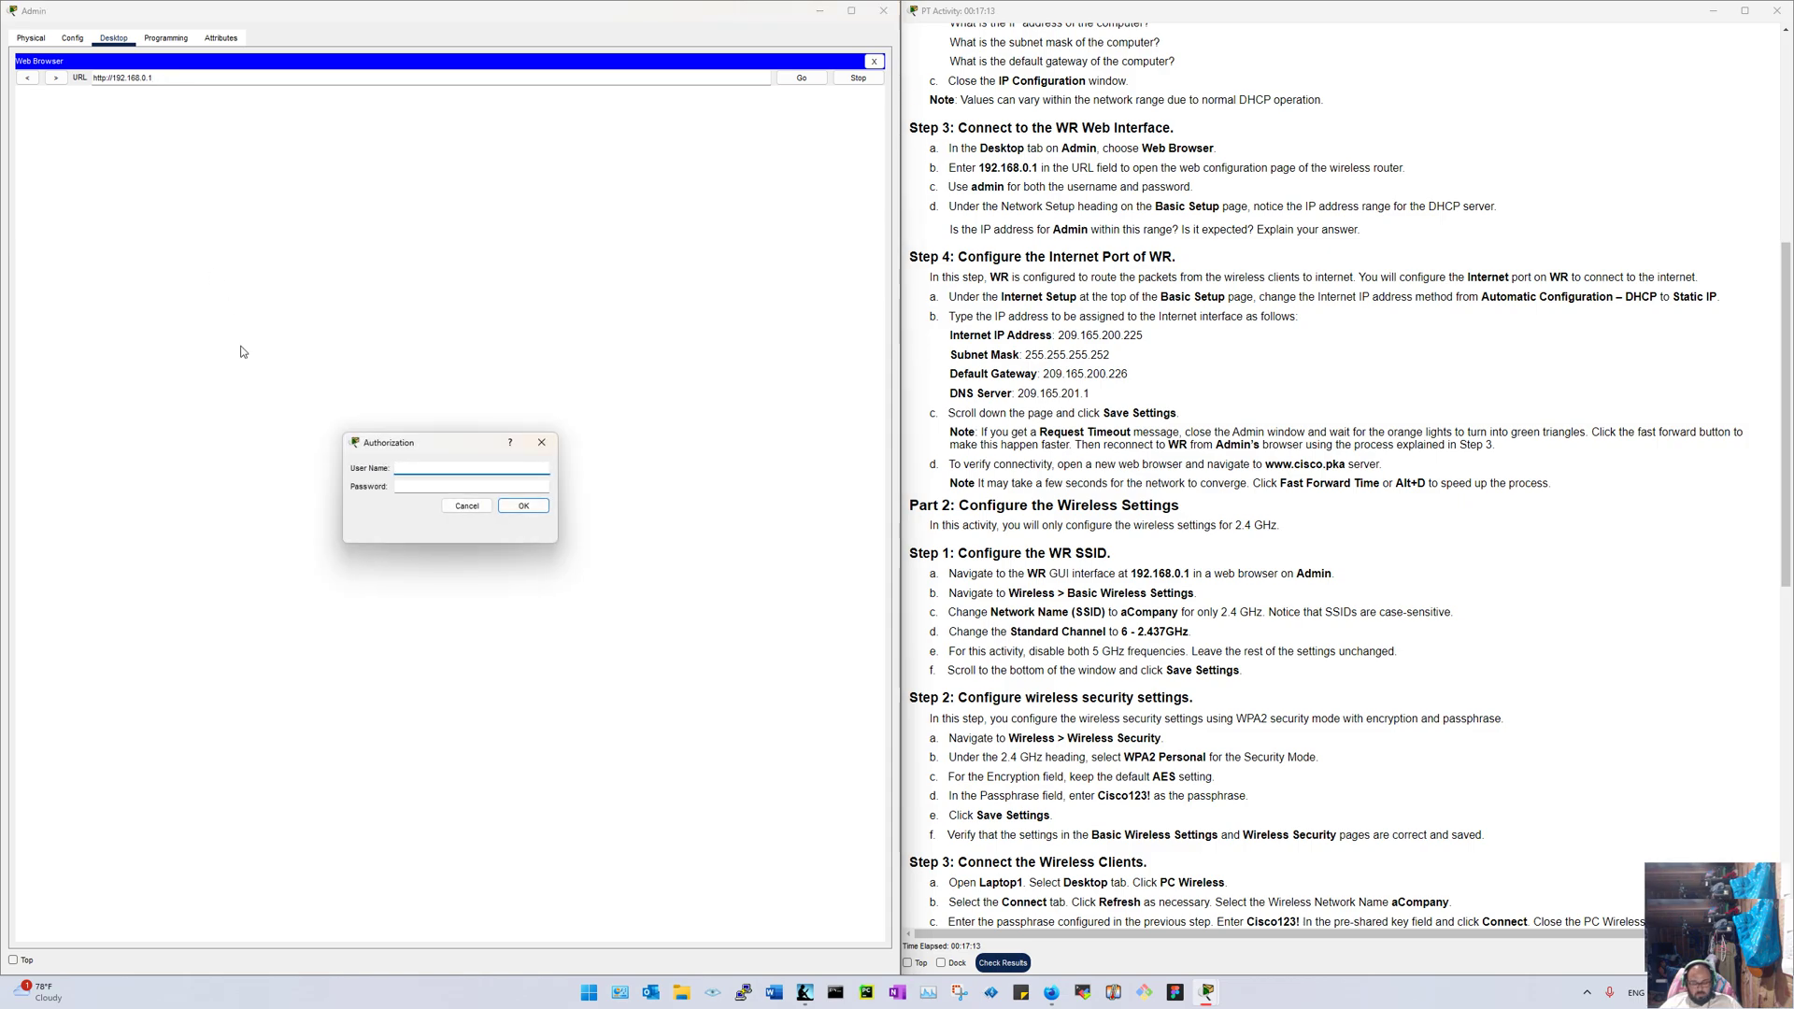
key("Tab")
type("admin")
key("Return")
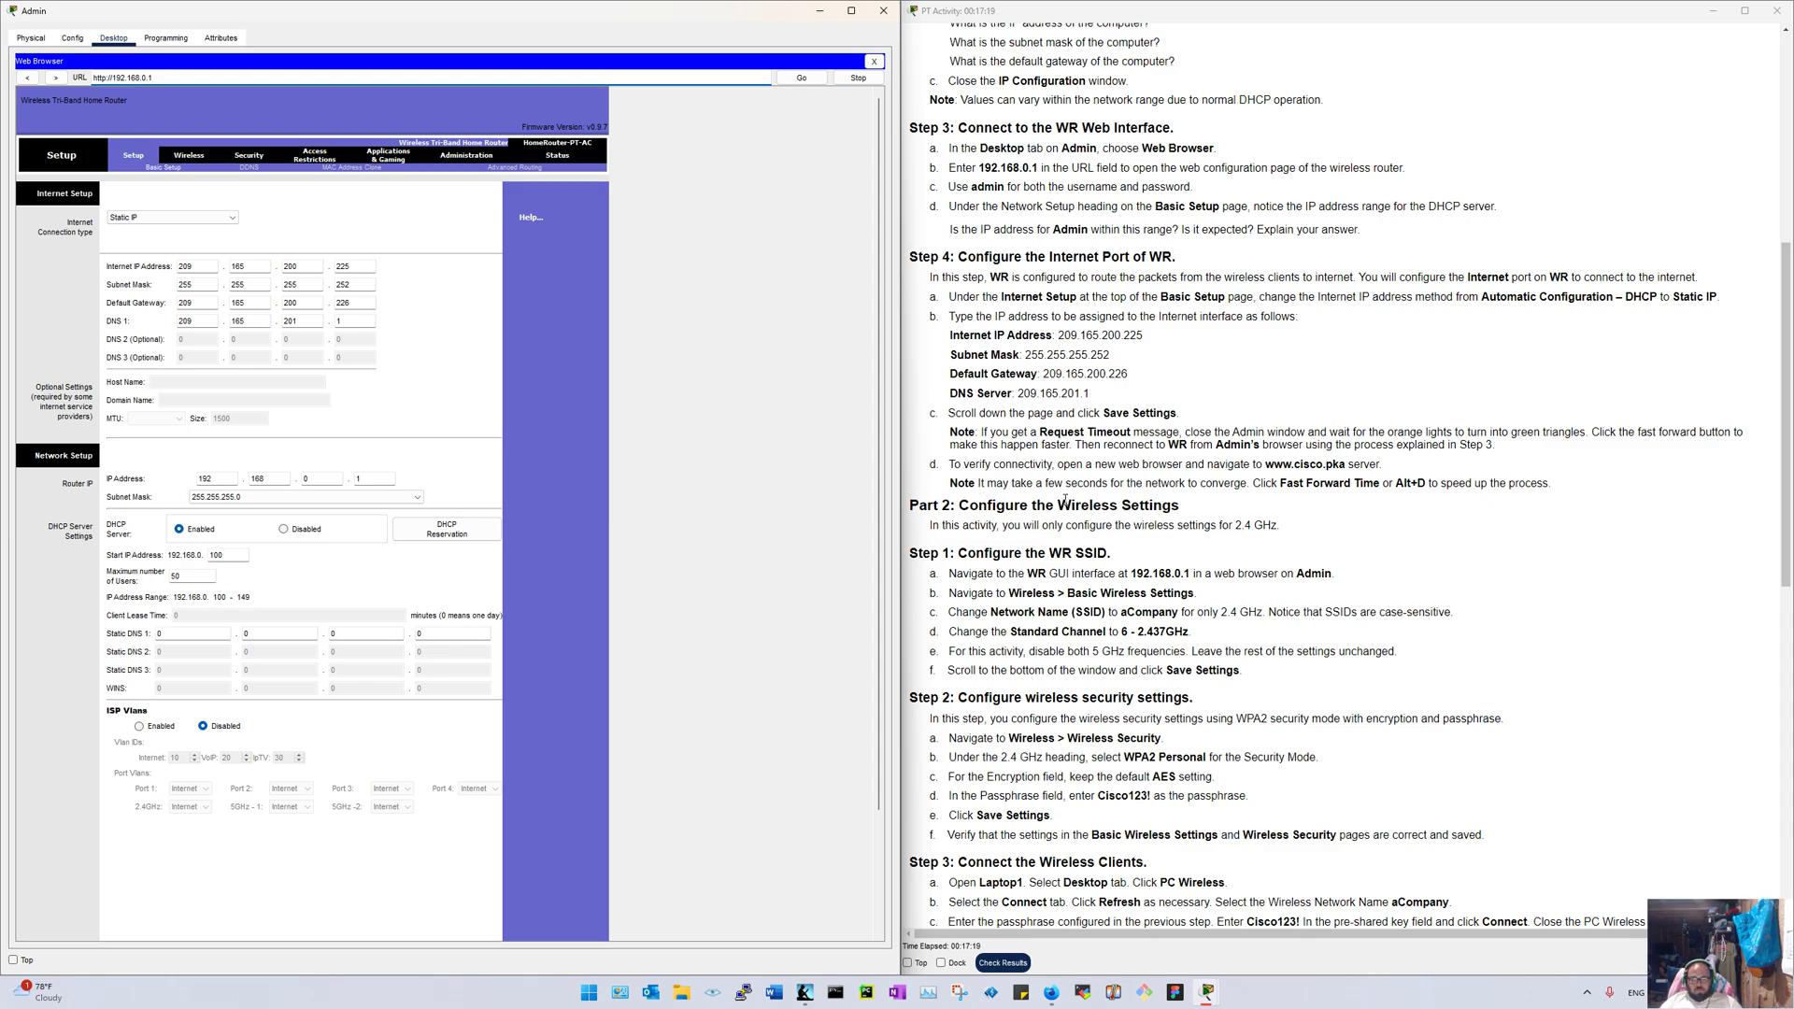
Step: Scroll through the Basic Setup page to review the saved Static IP settings
scroll(1079, 545, "down", 3)
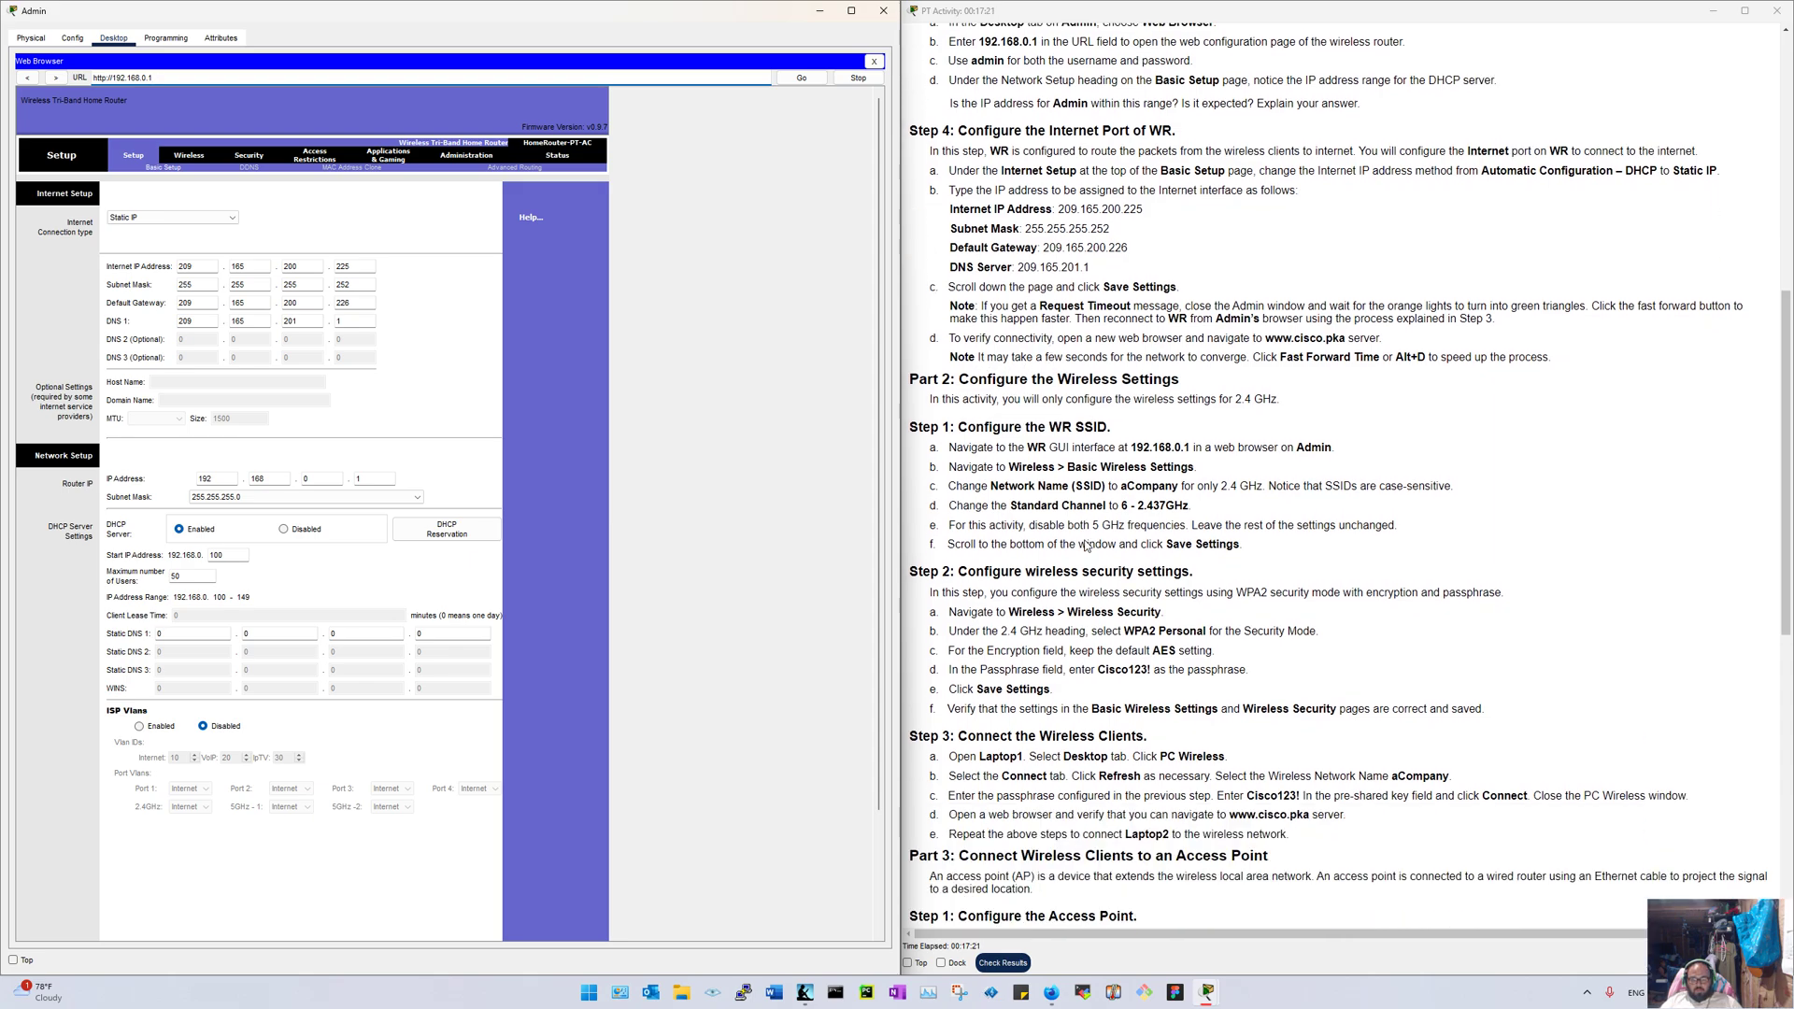
scroll(1087, 547, "down", 5)
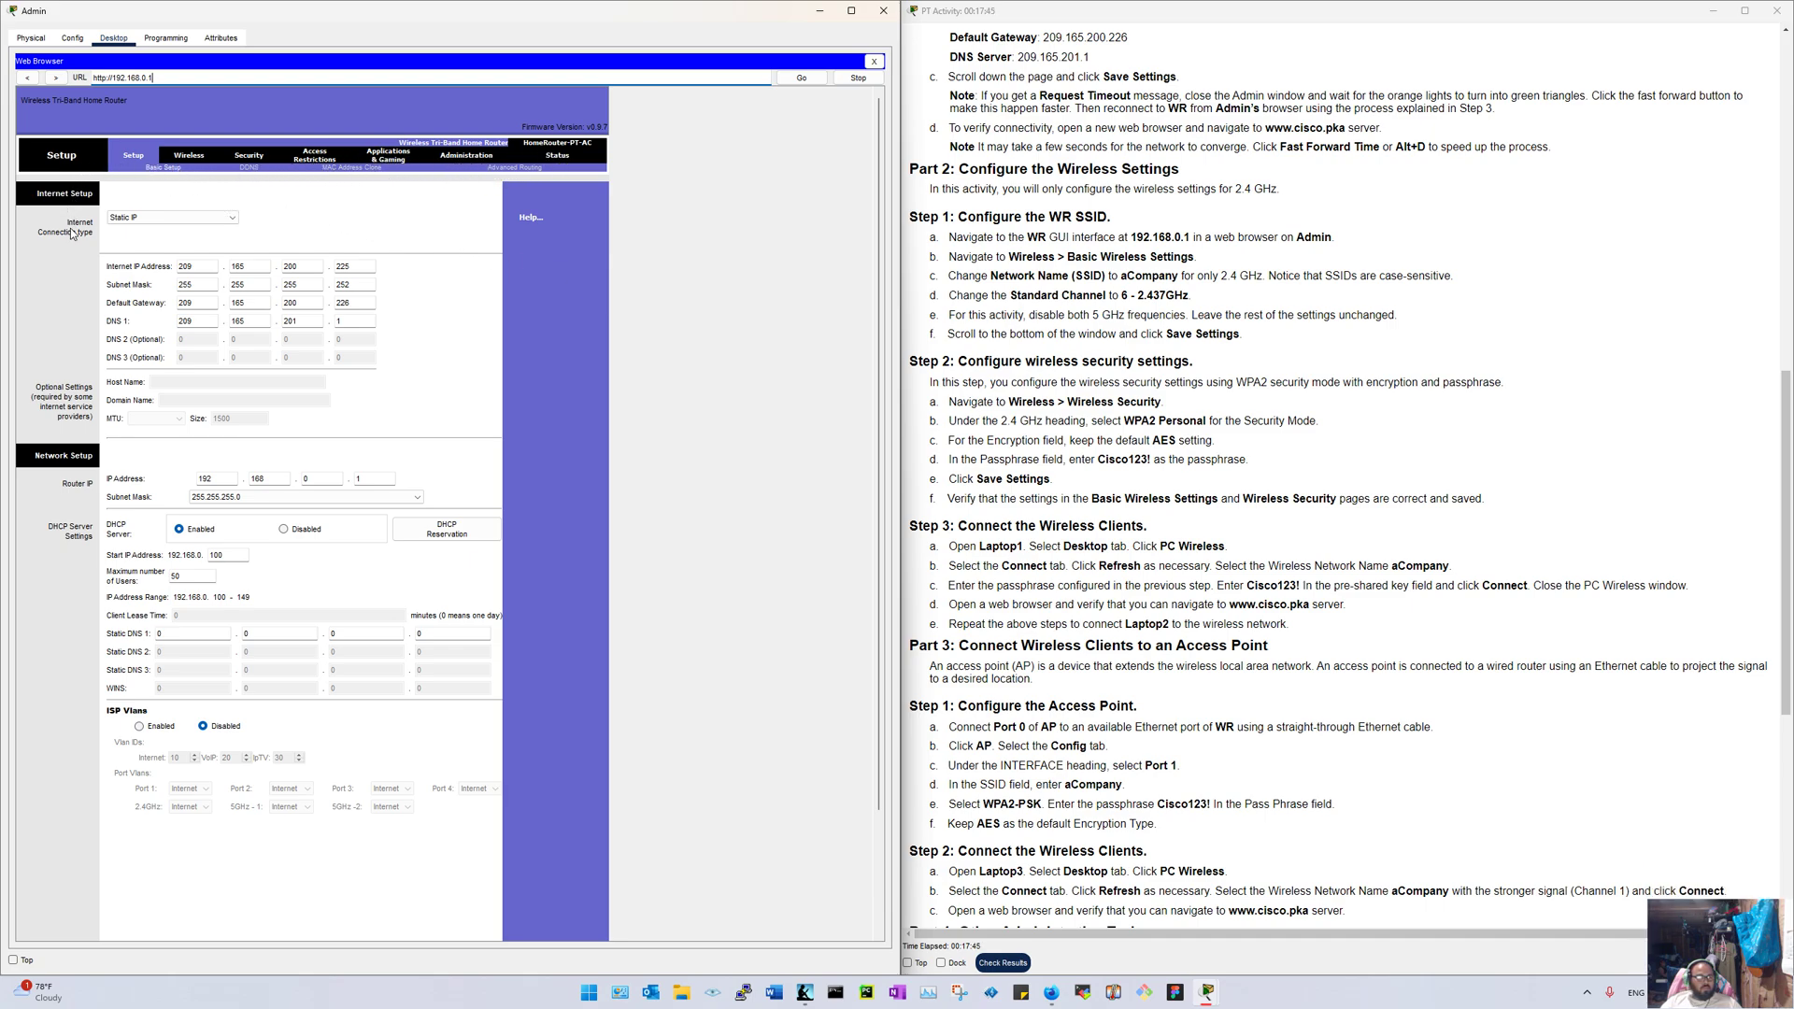
scroll(71, 570, "down", 3)
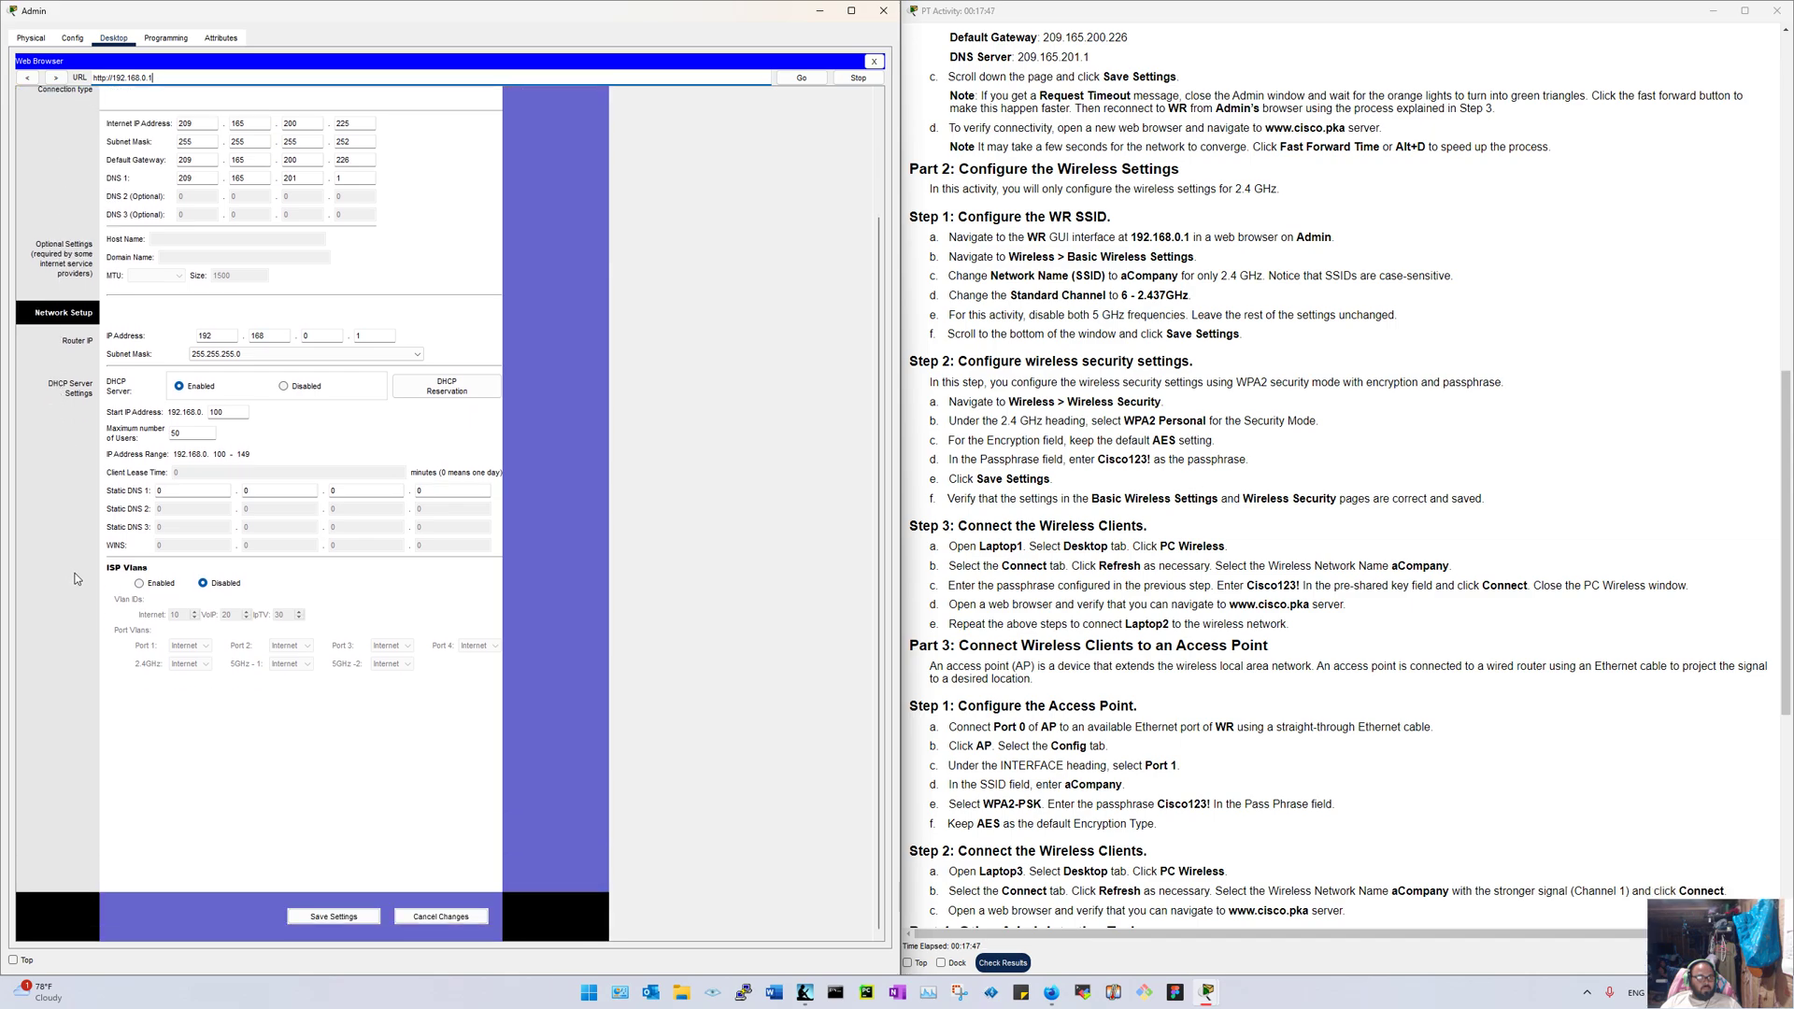
scroll(103, 586, "up", 3)
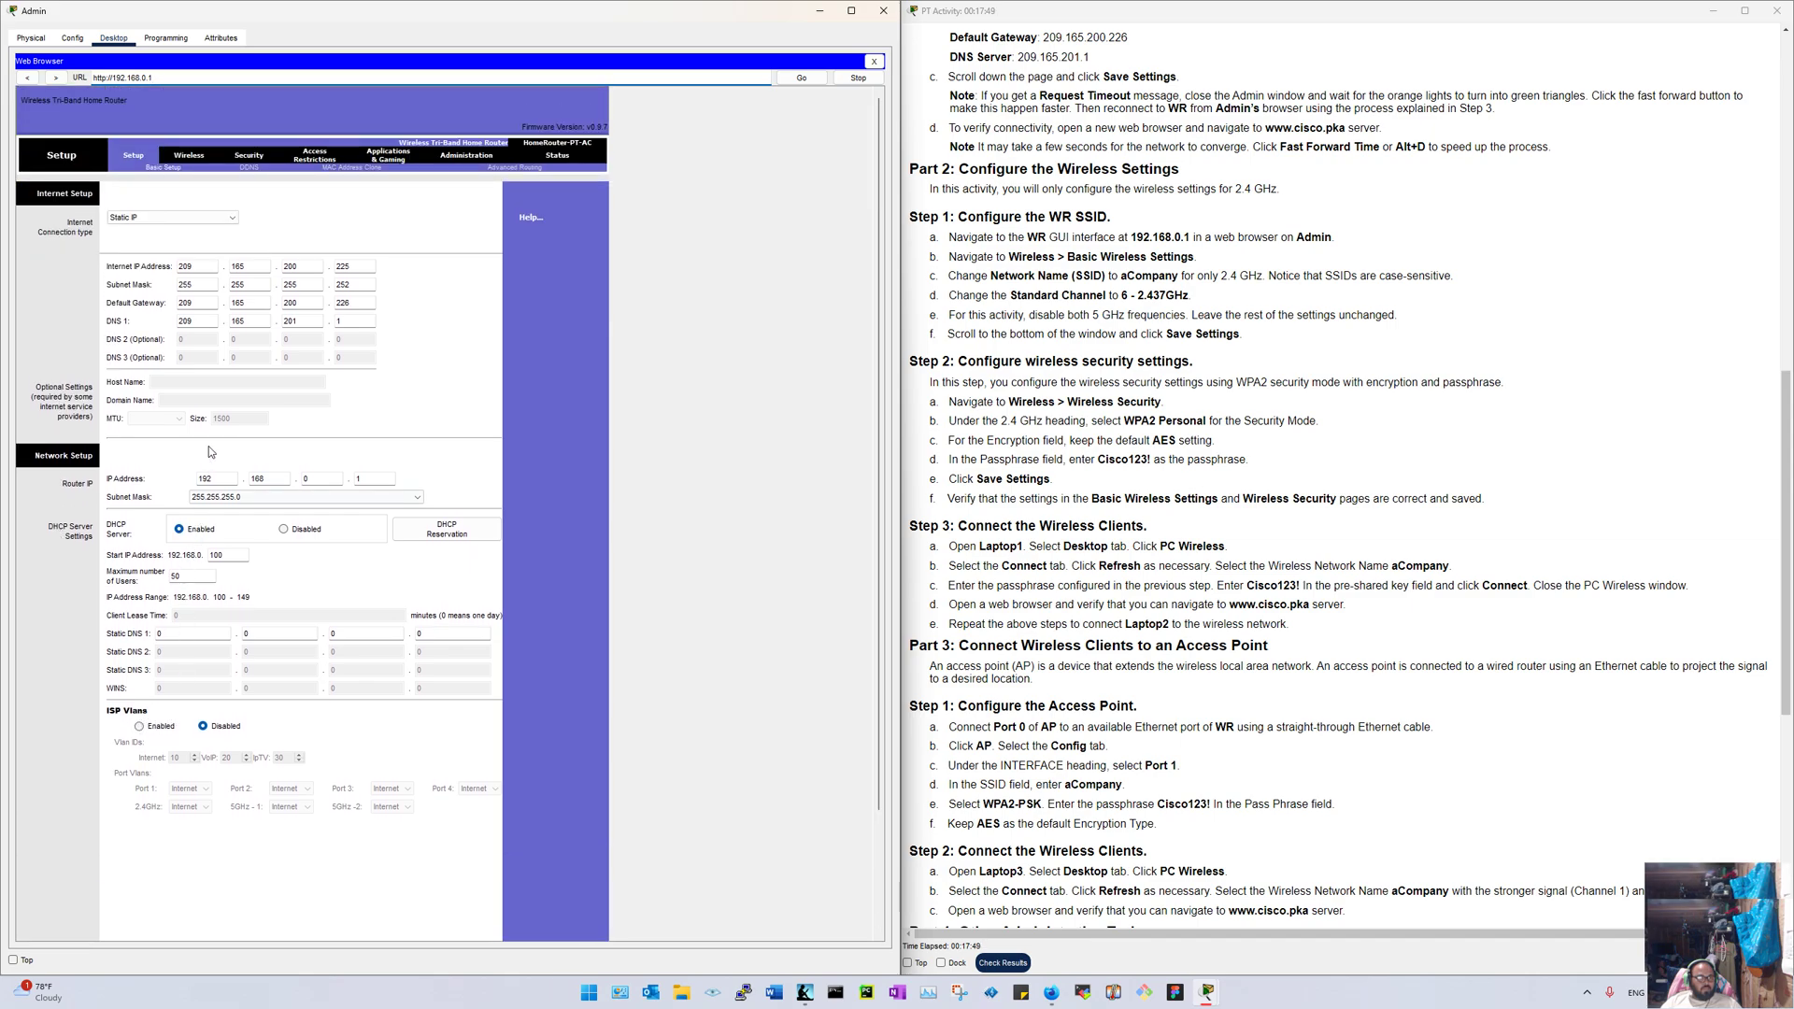
Step: Open the router's Basic Wireless Settings page and review the 2.4 GHz network name and channel list
left_click(189, 156)
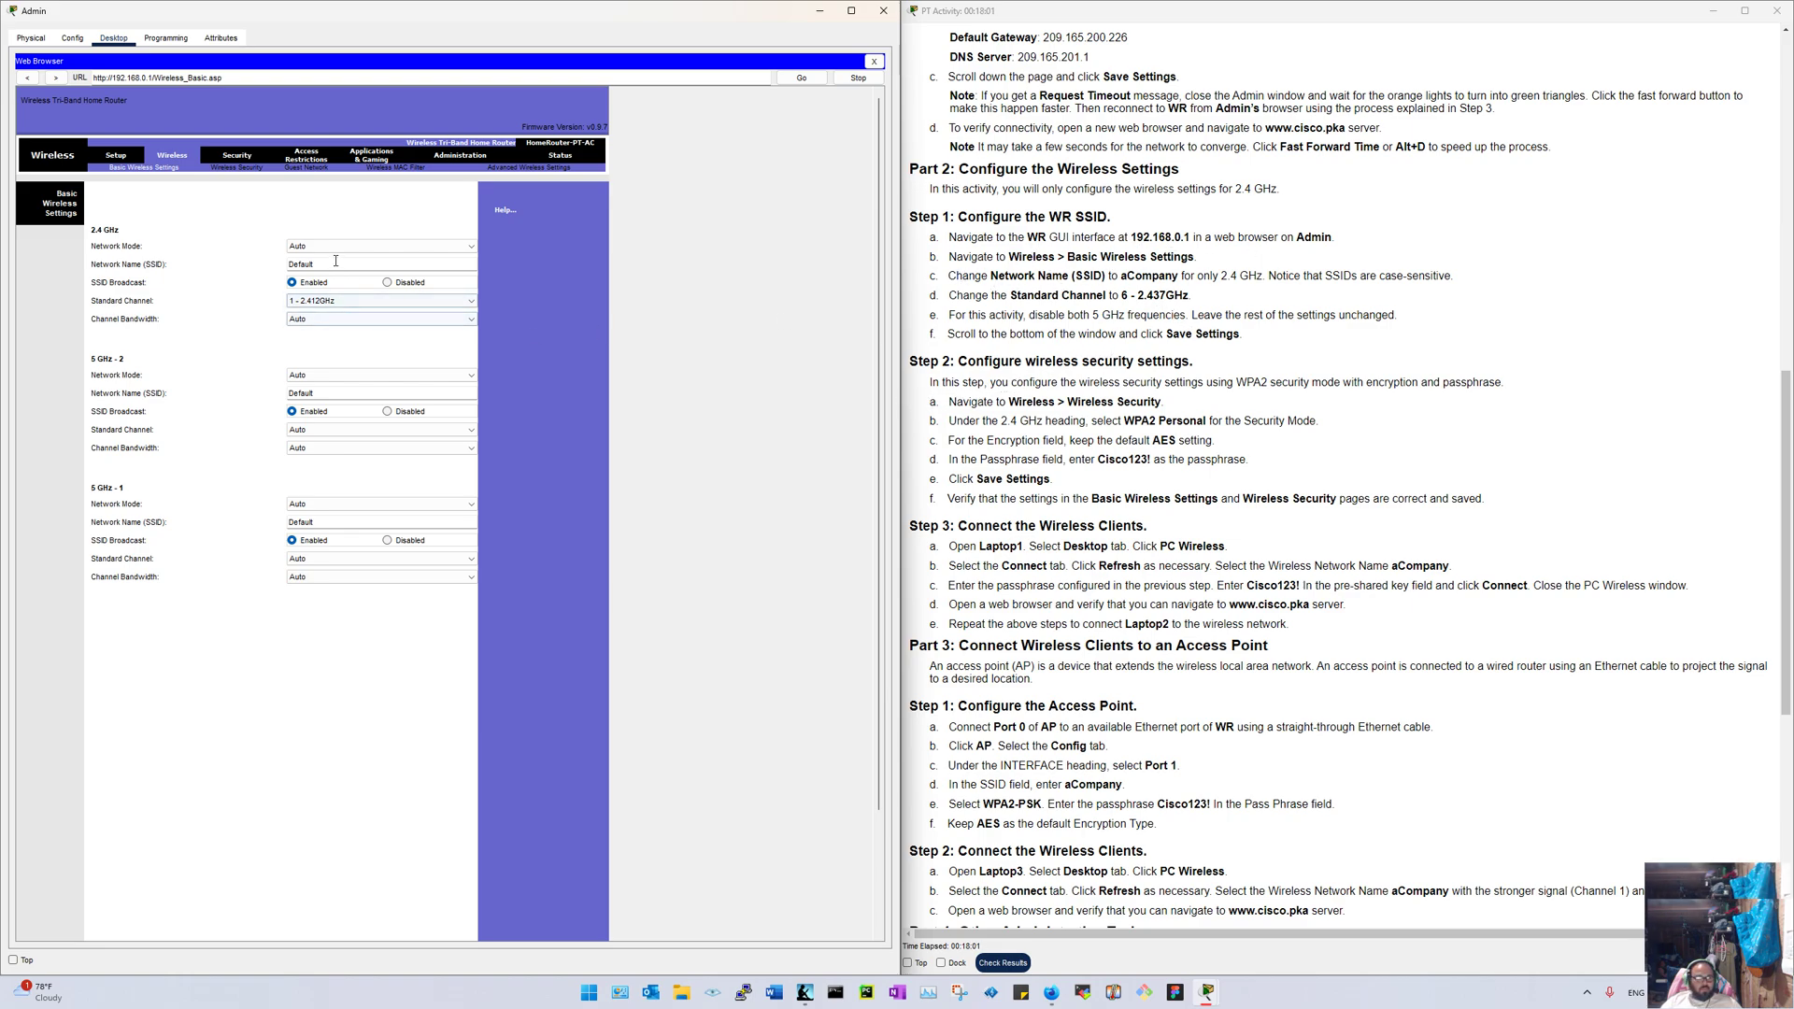
left_click_drag(334, 262, 243, 273)
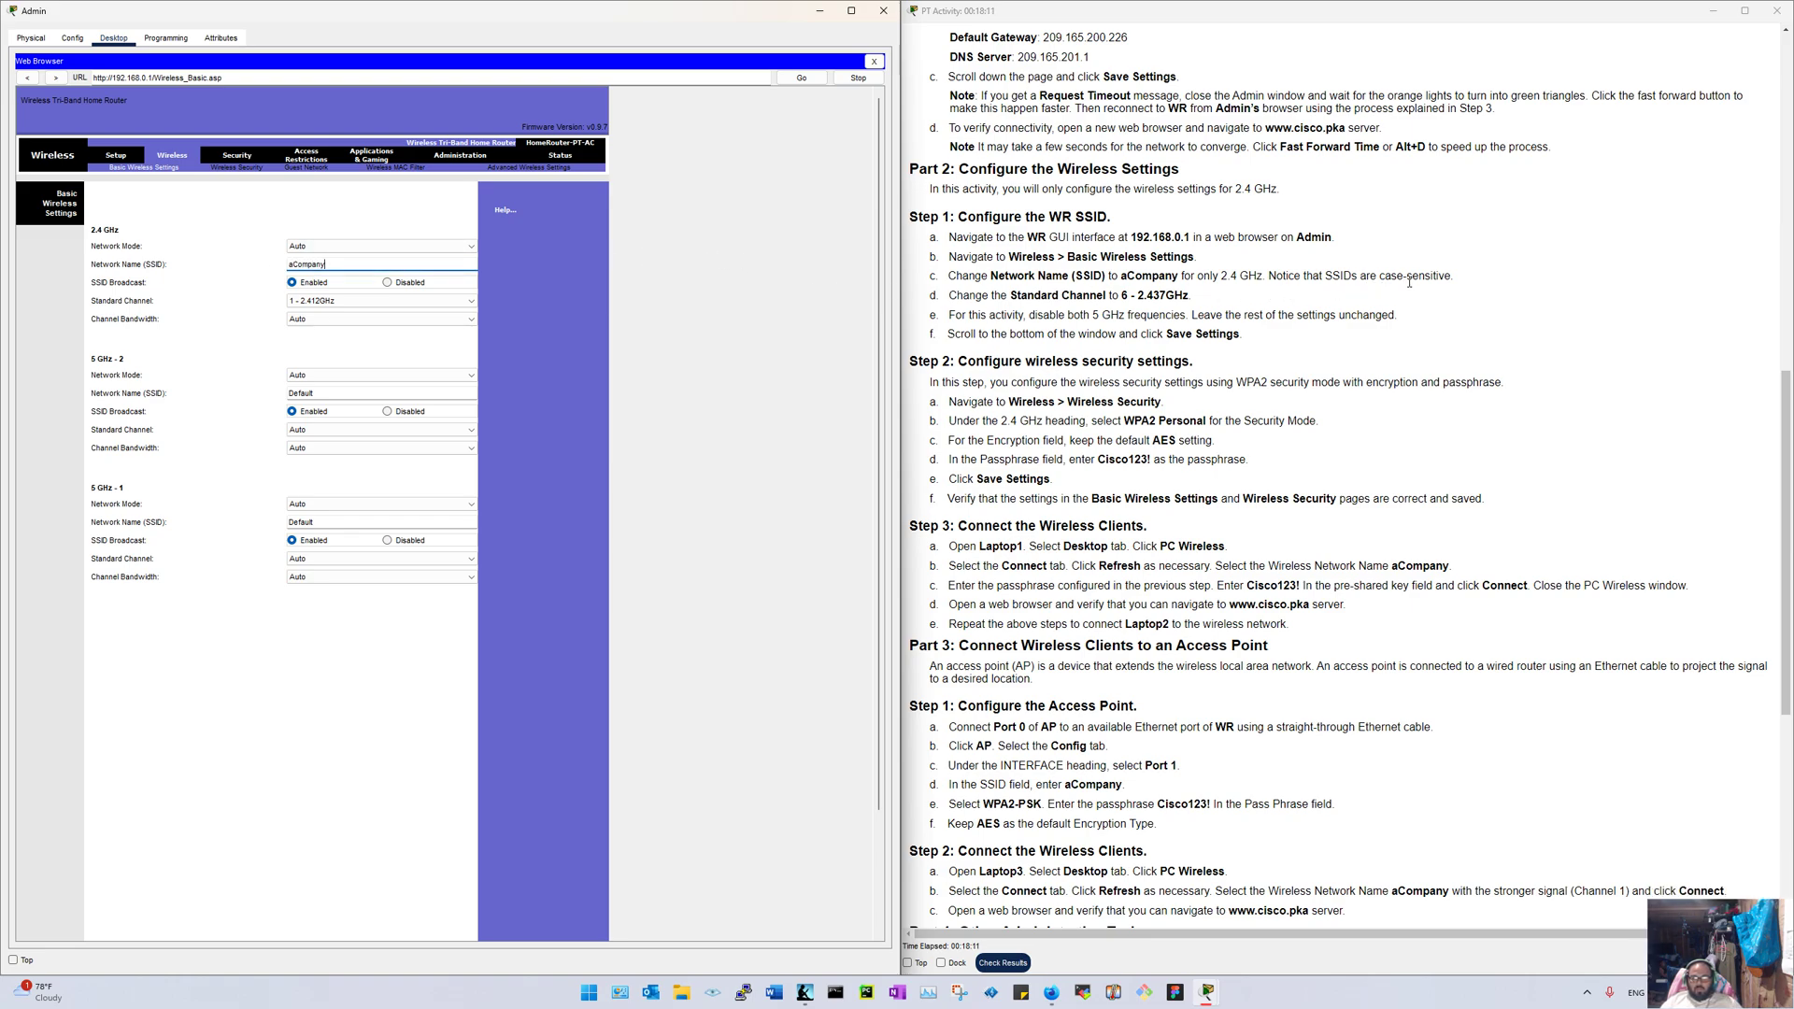
left_click(336, 300)
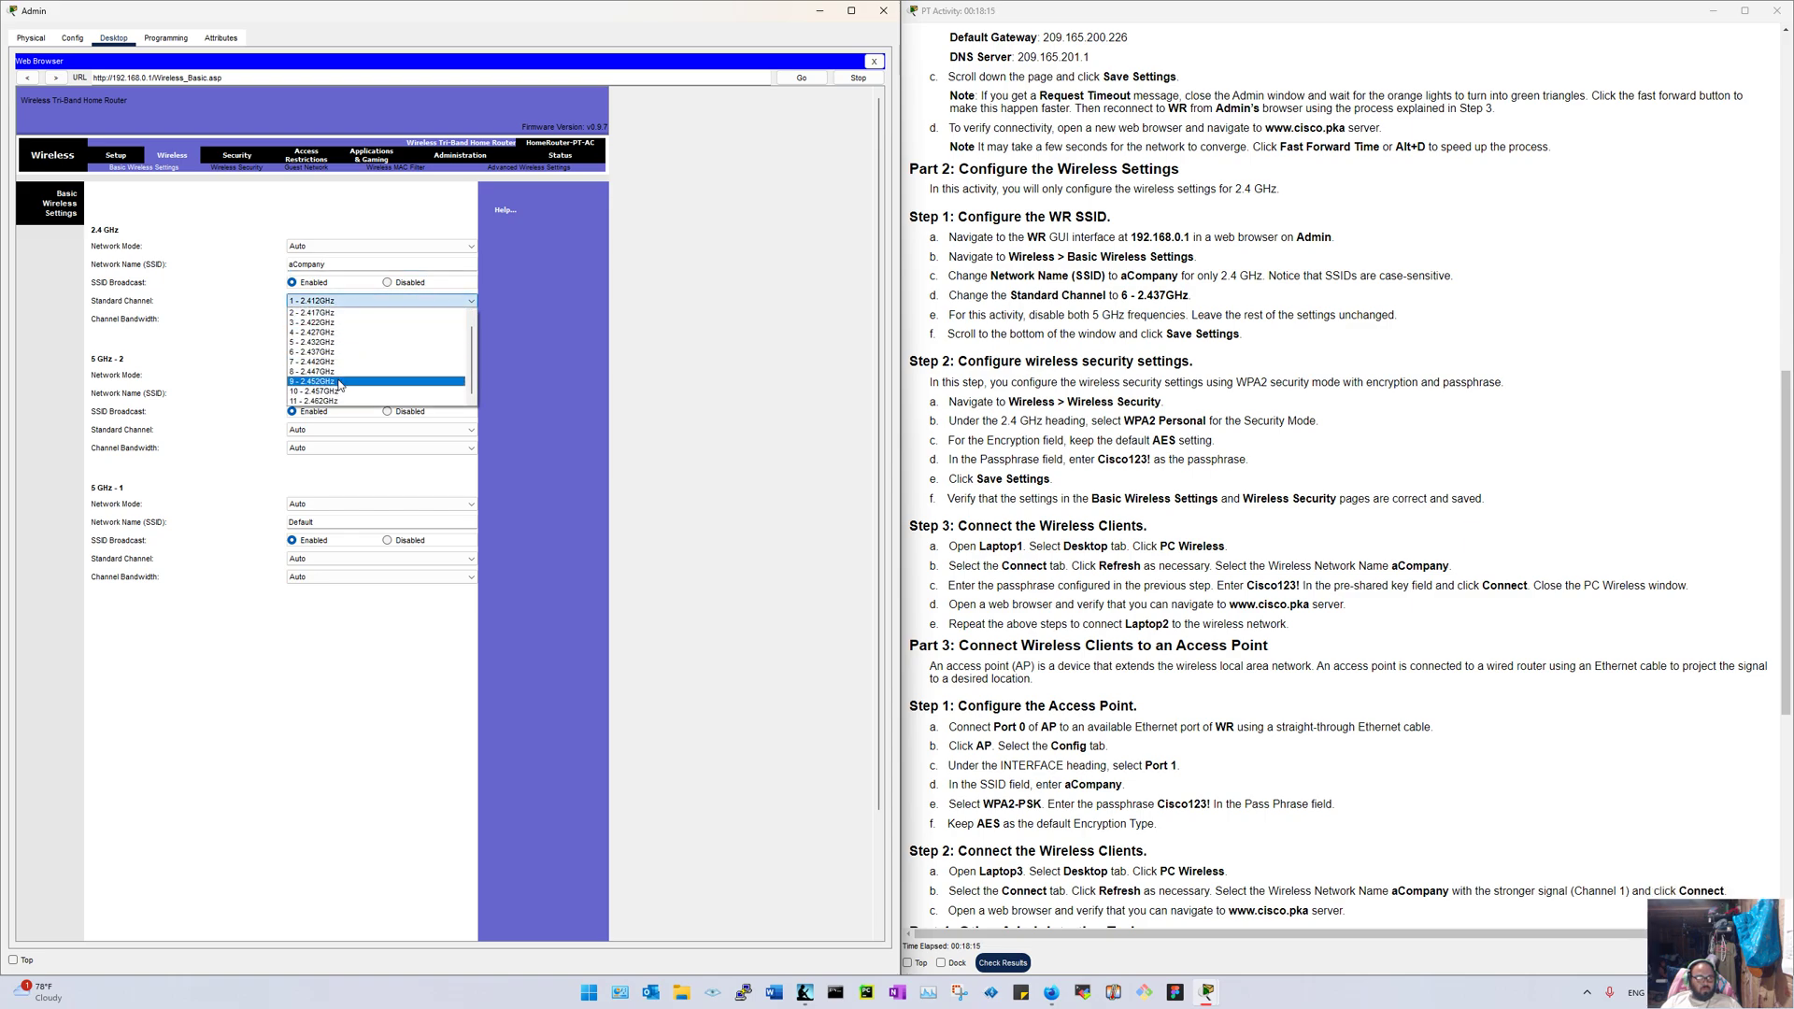
scroll(355, 370, "up", 1)
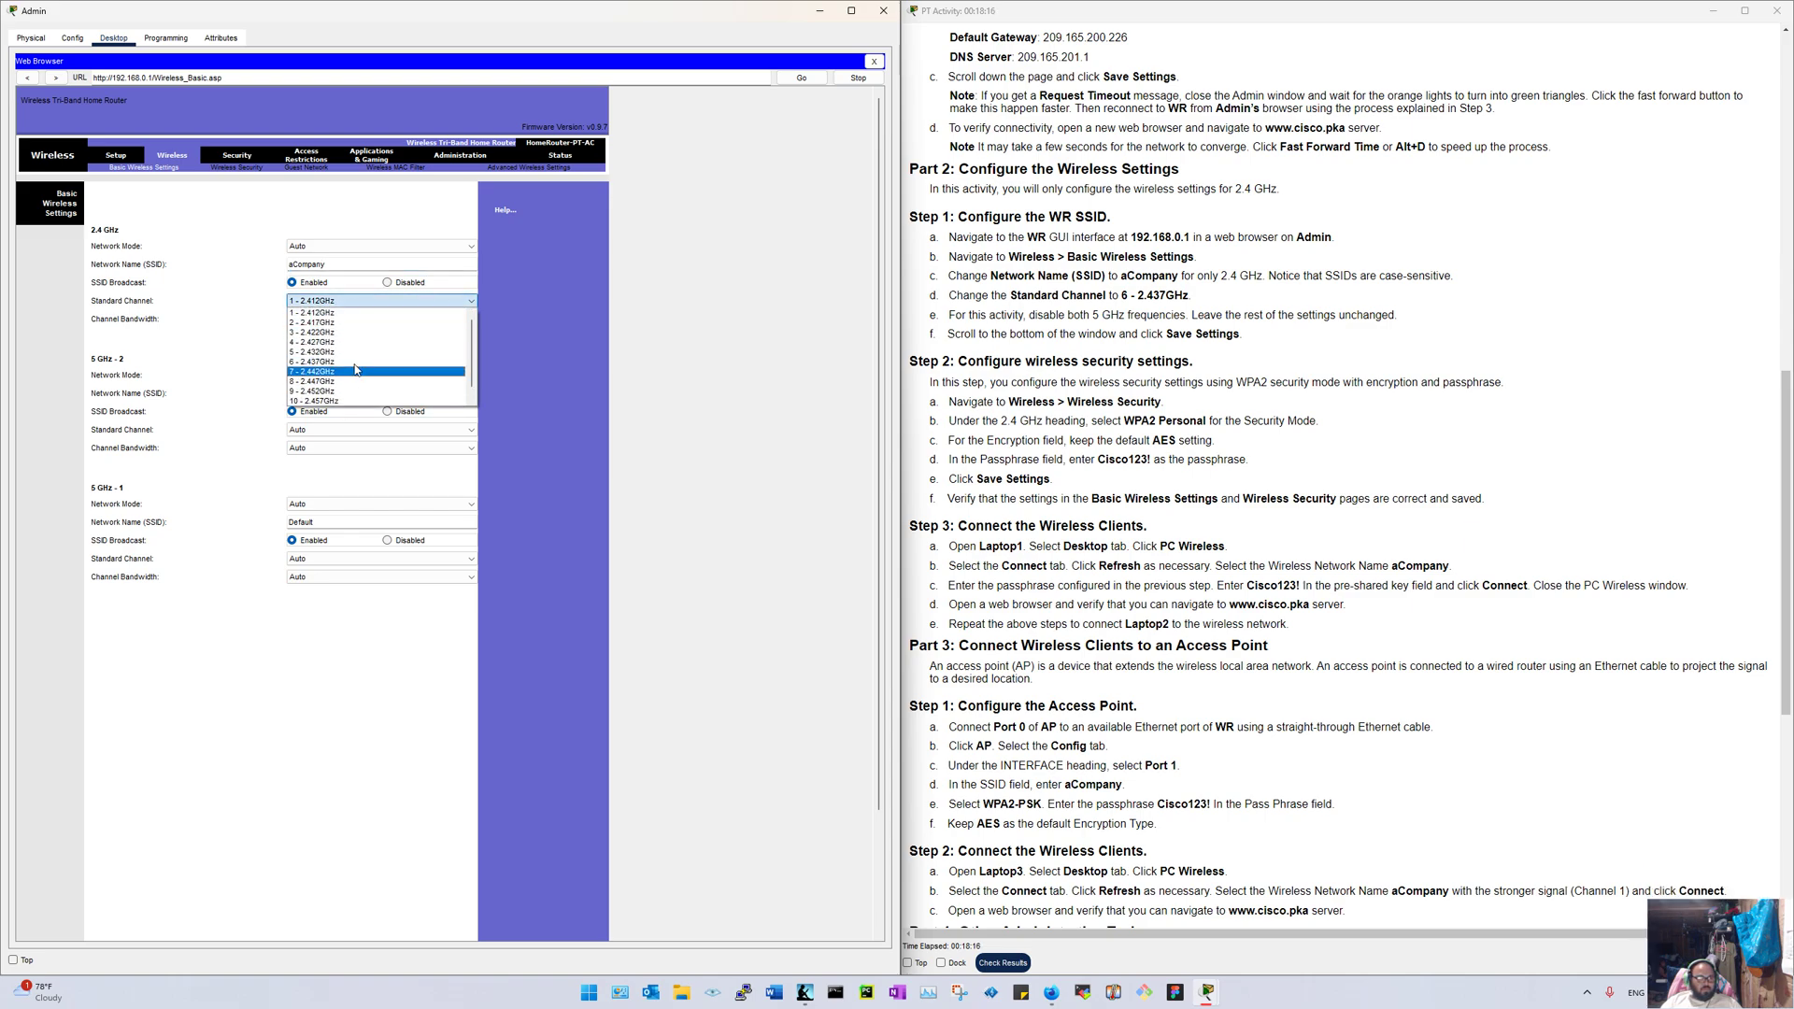
left_click(187, 311)
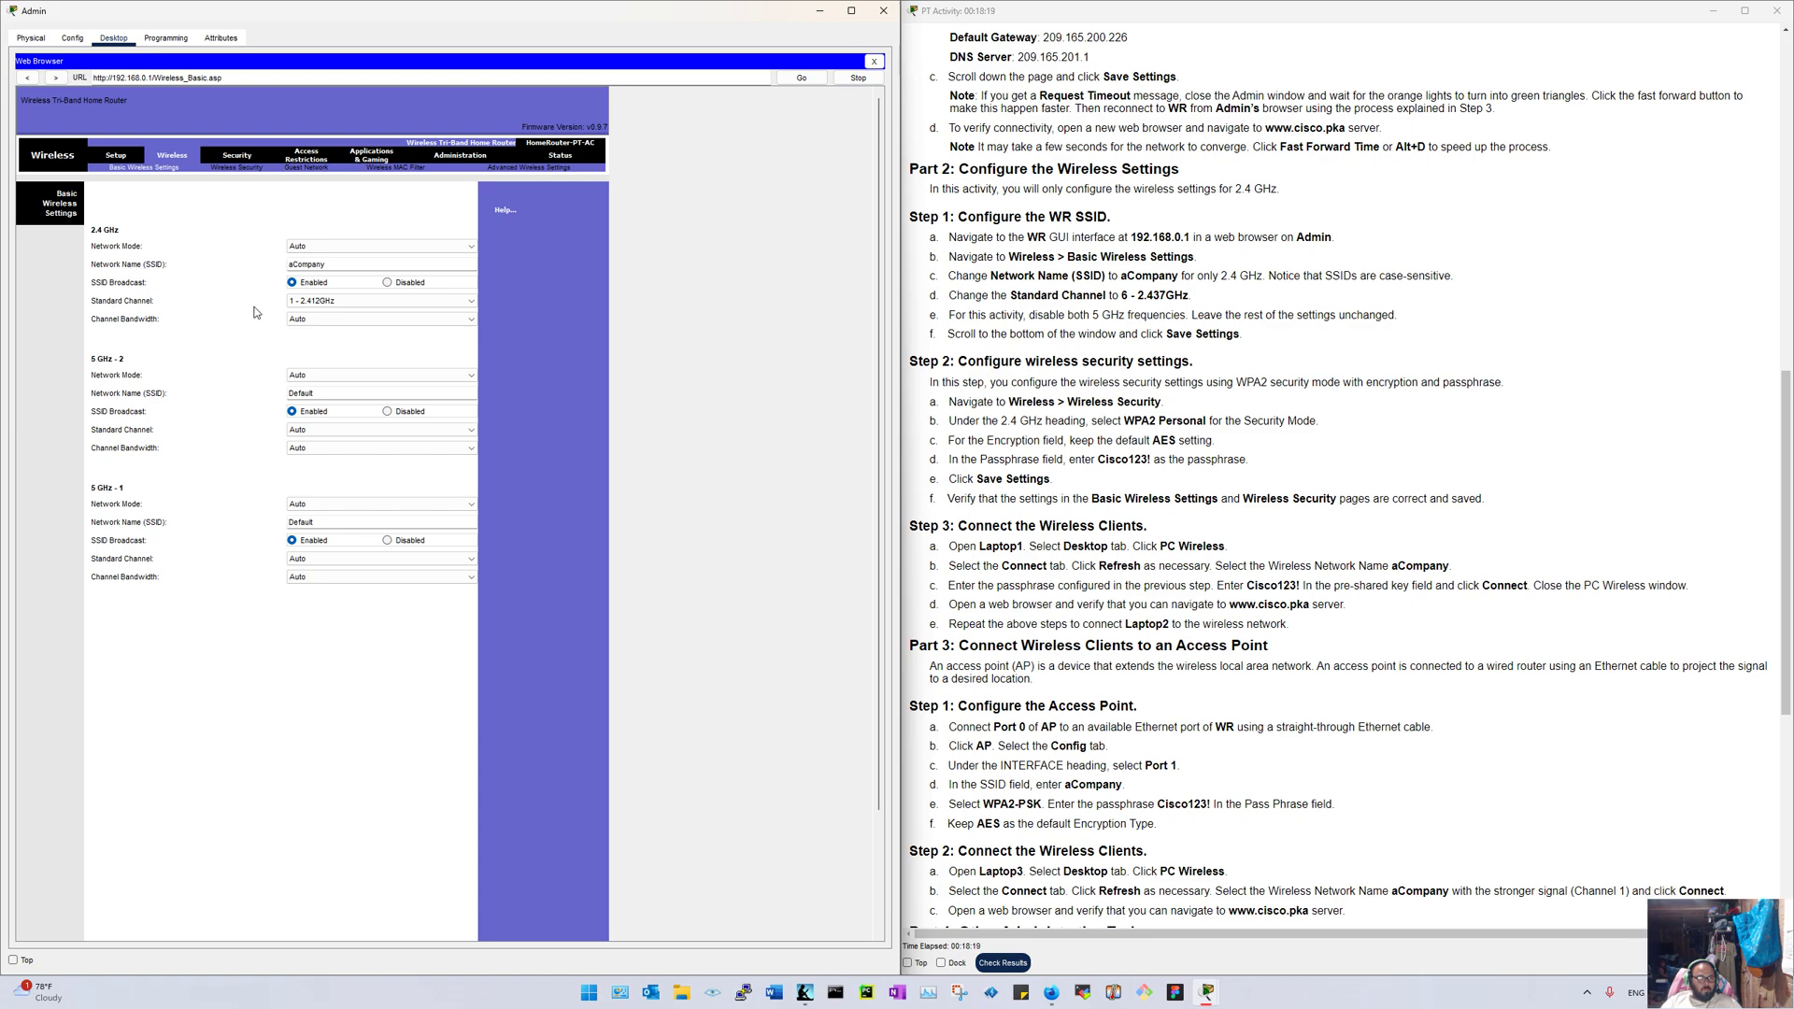
Step: Keep 2.4 GHz bandwidth and network mode at Auto, and set the standard channel to 6 - 2.437GHz
left_click(345, 320)
left_click(348, 321)
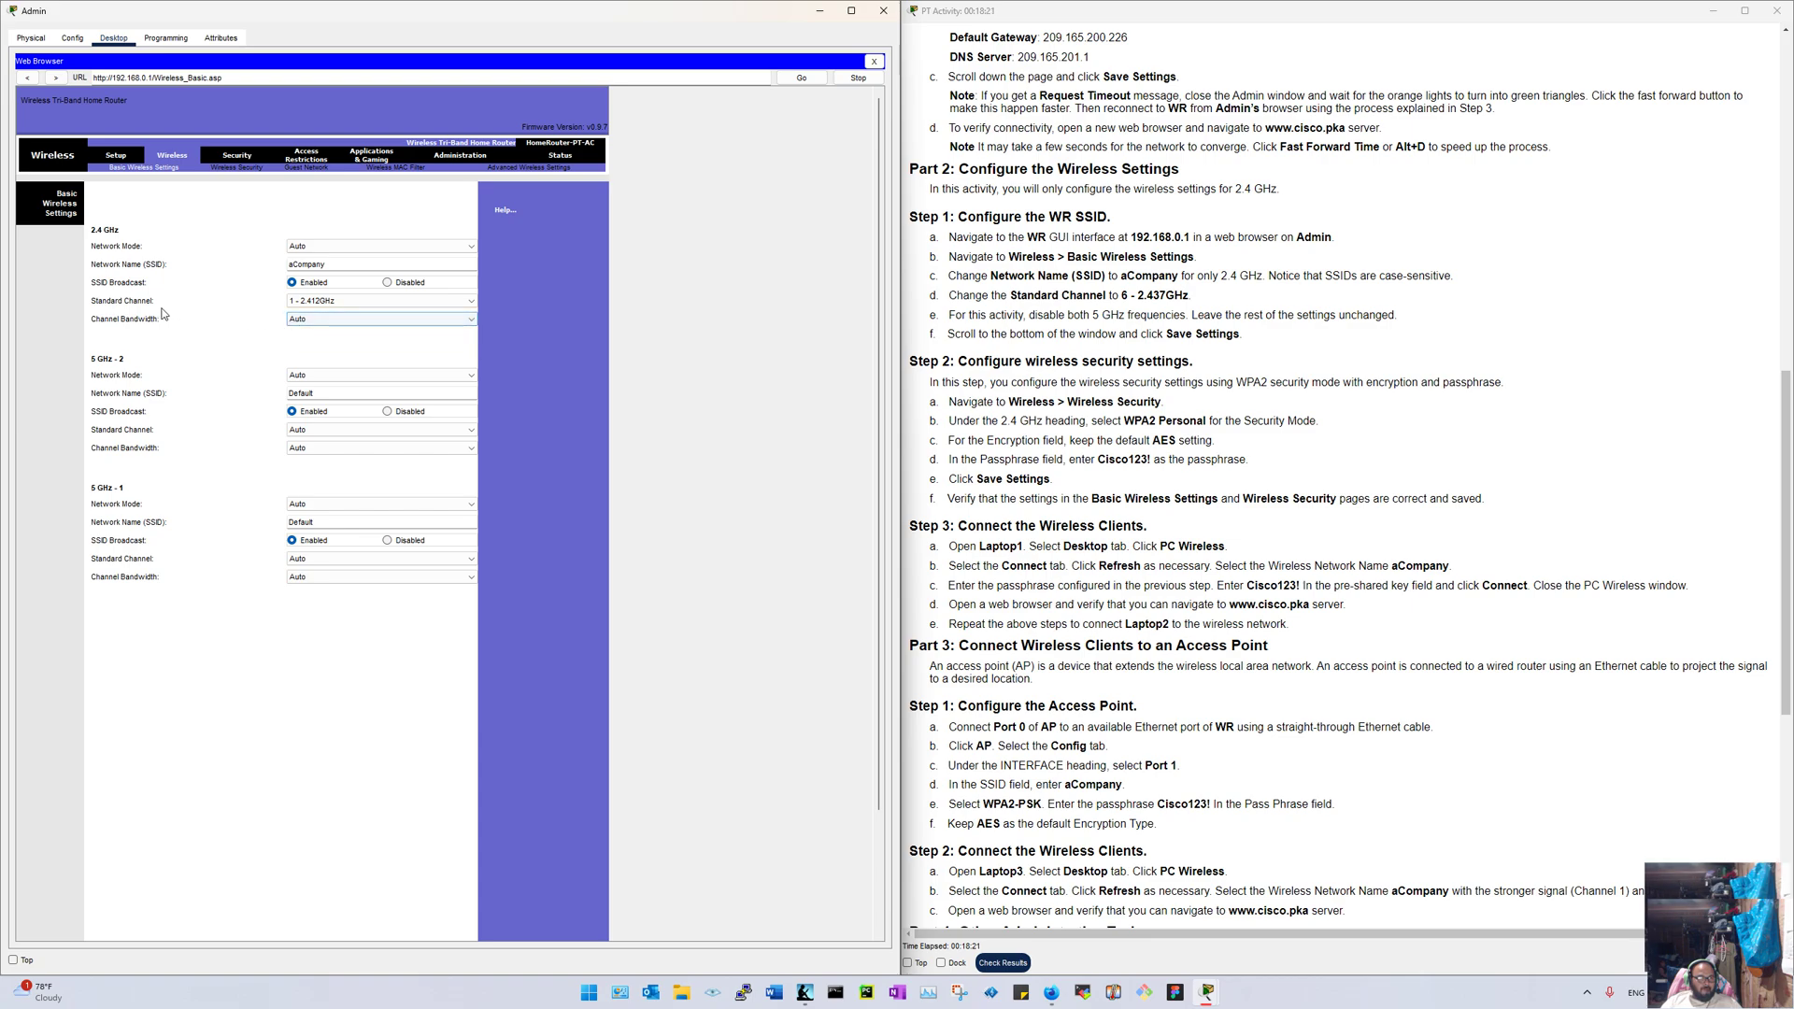
left_click(337, 248)
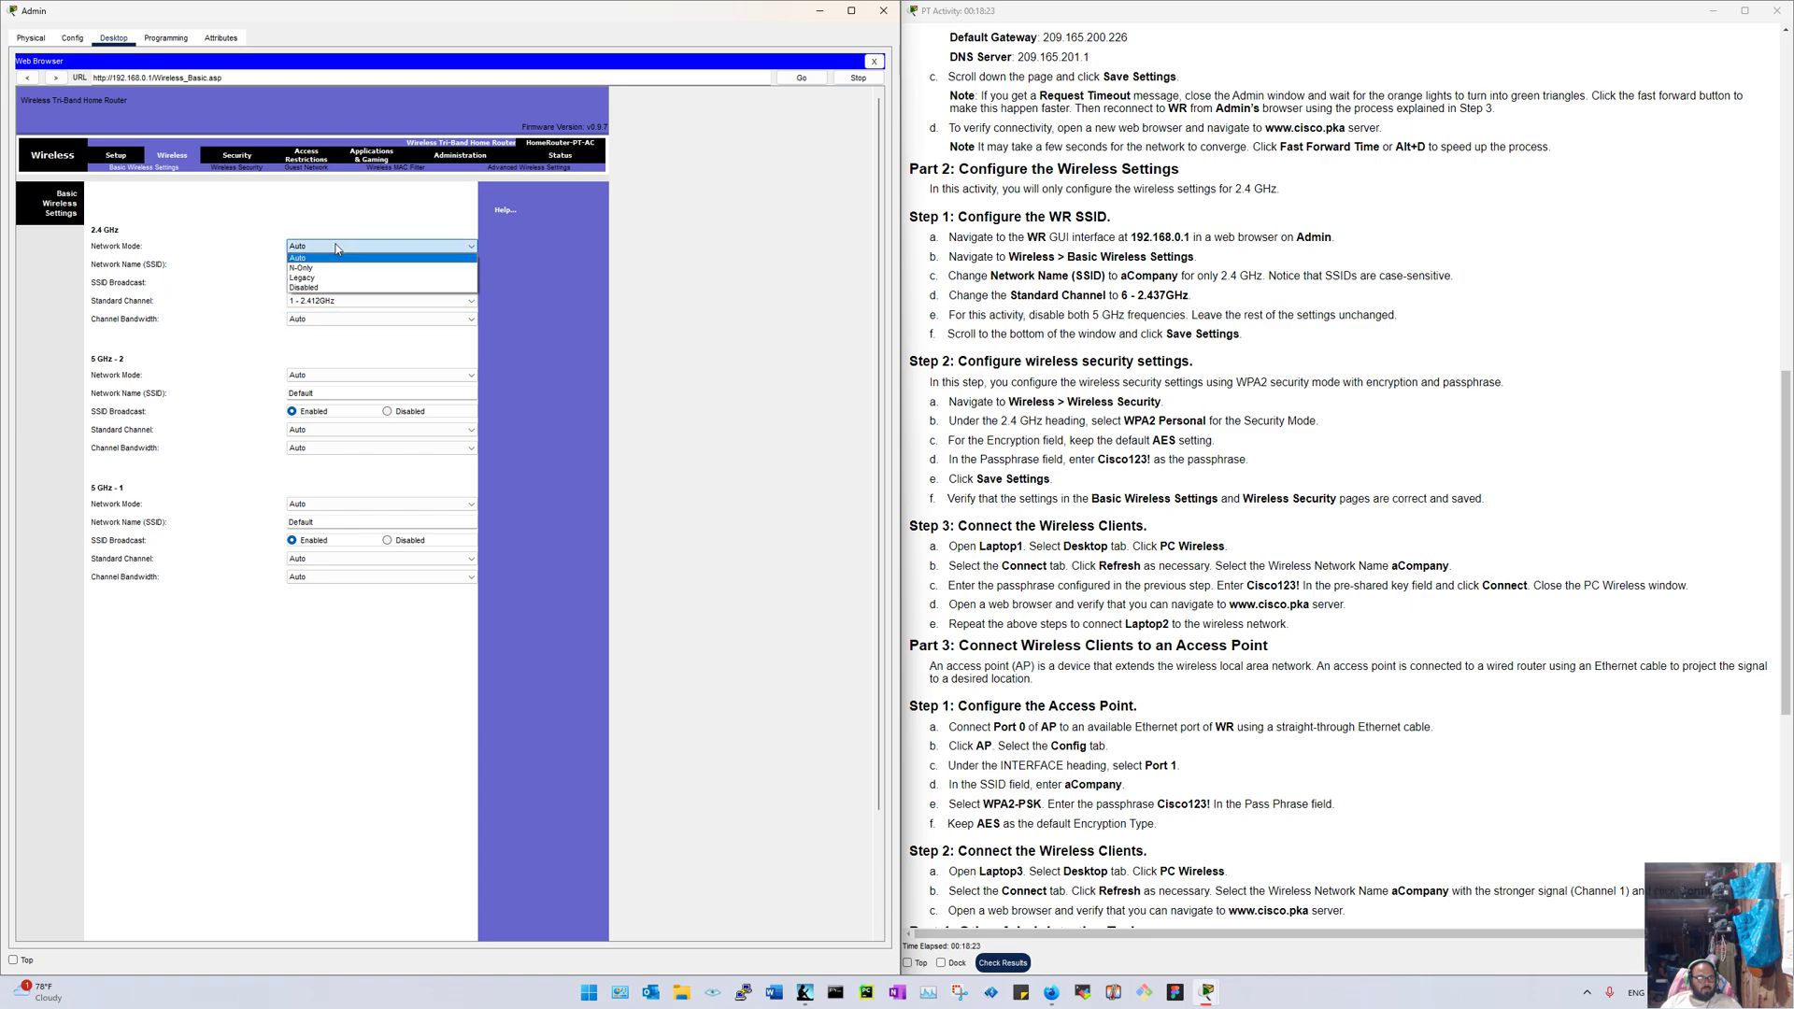
left_click(336, 258)
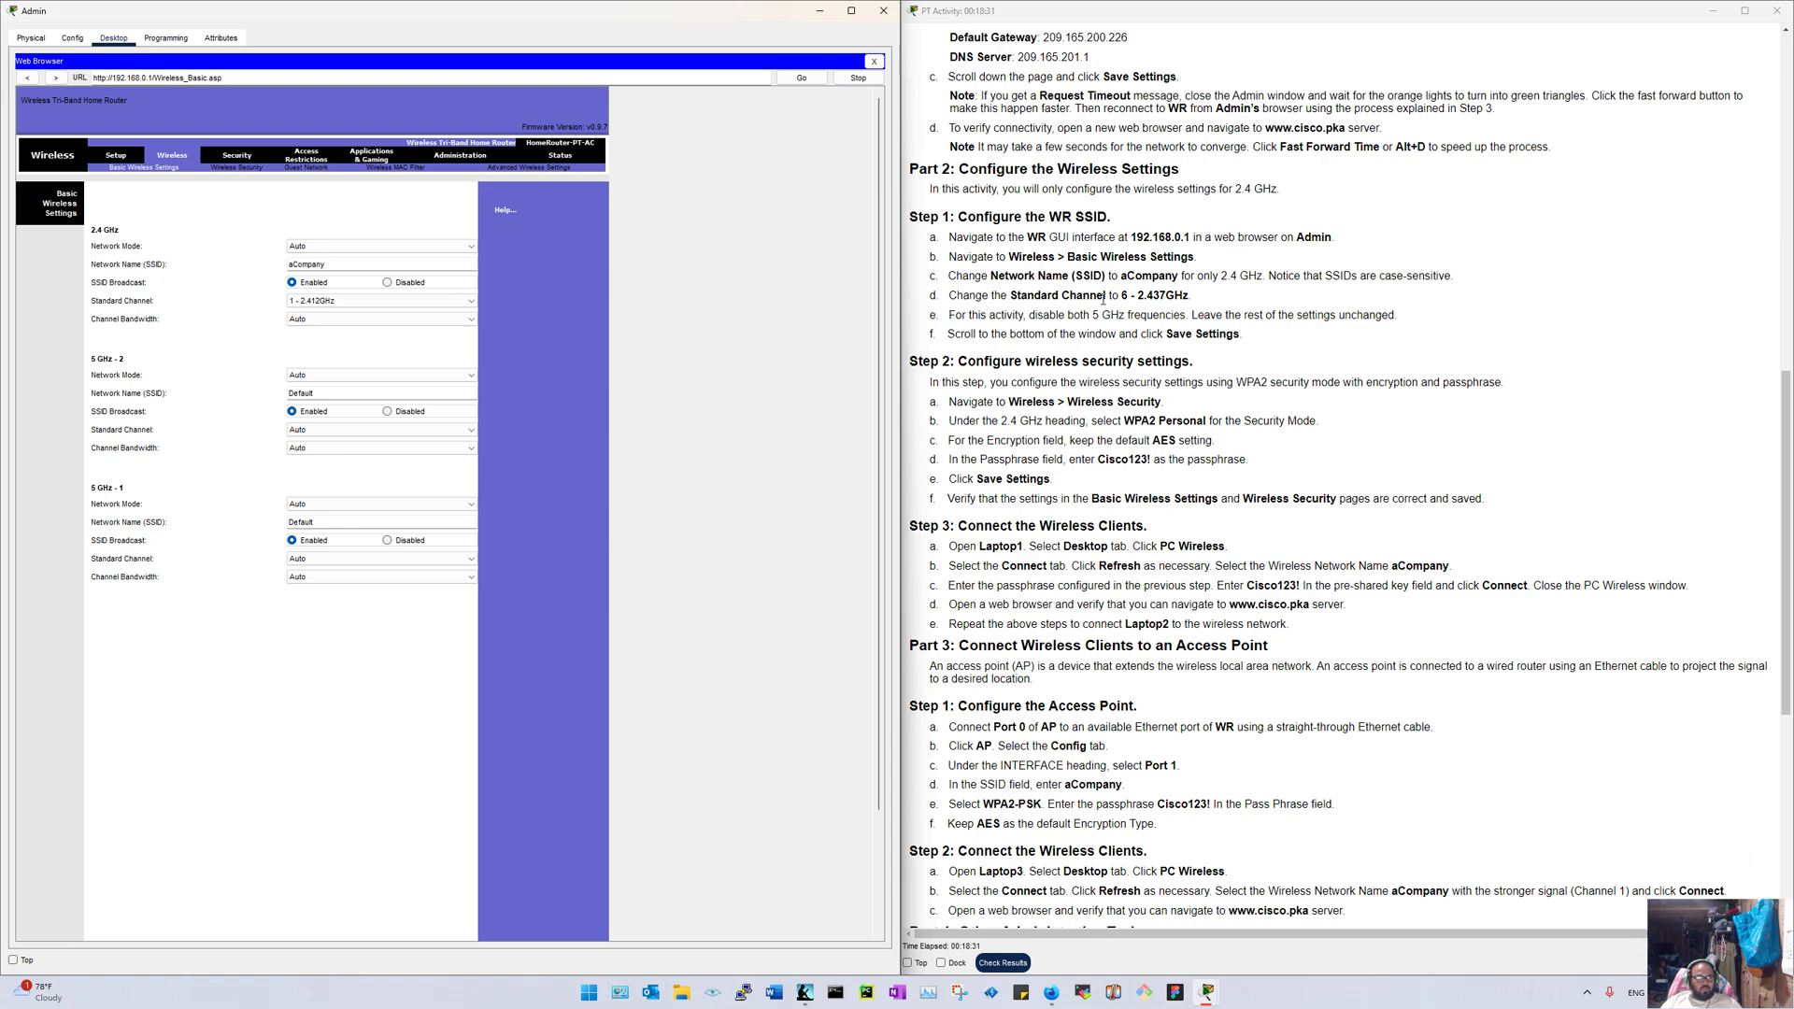
left_click(346, 320)
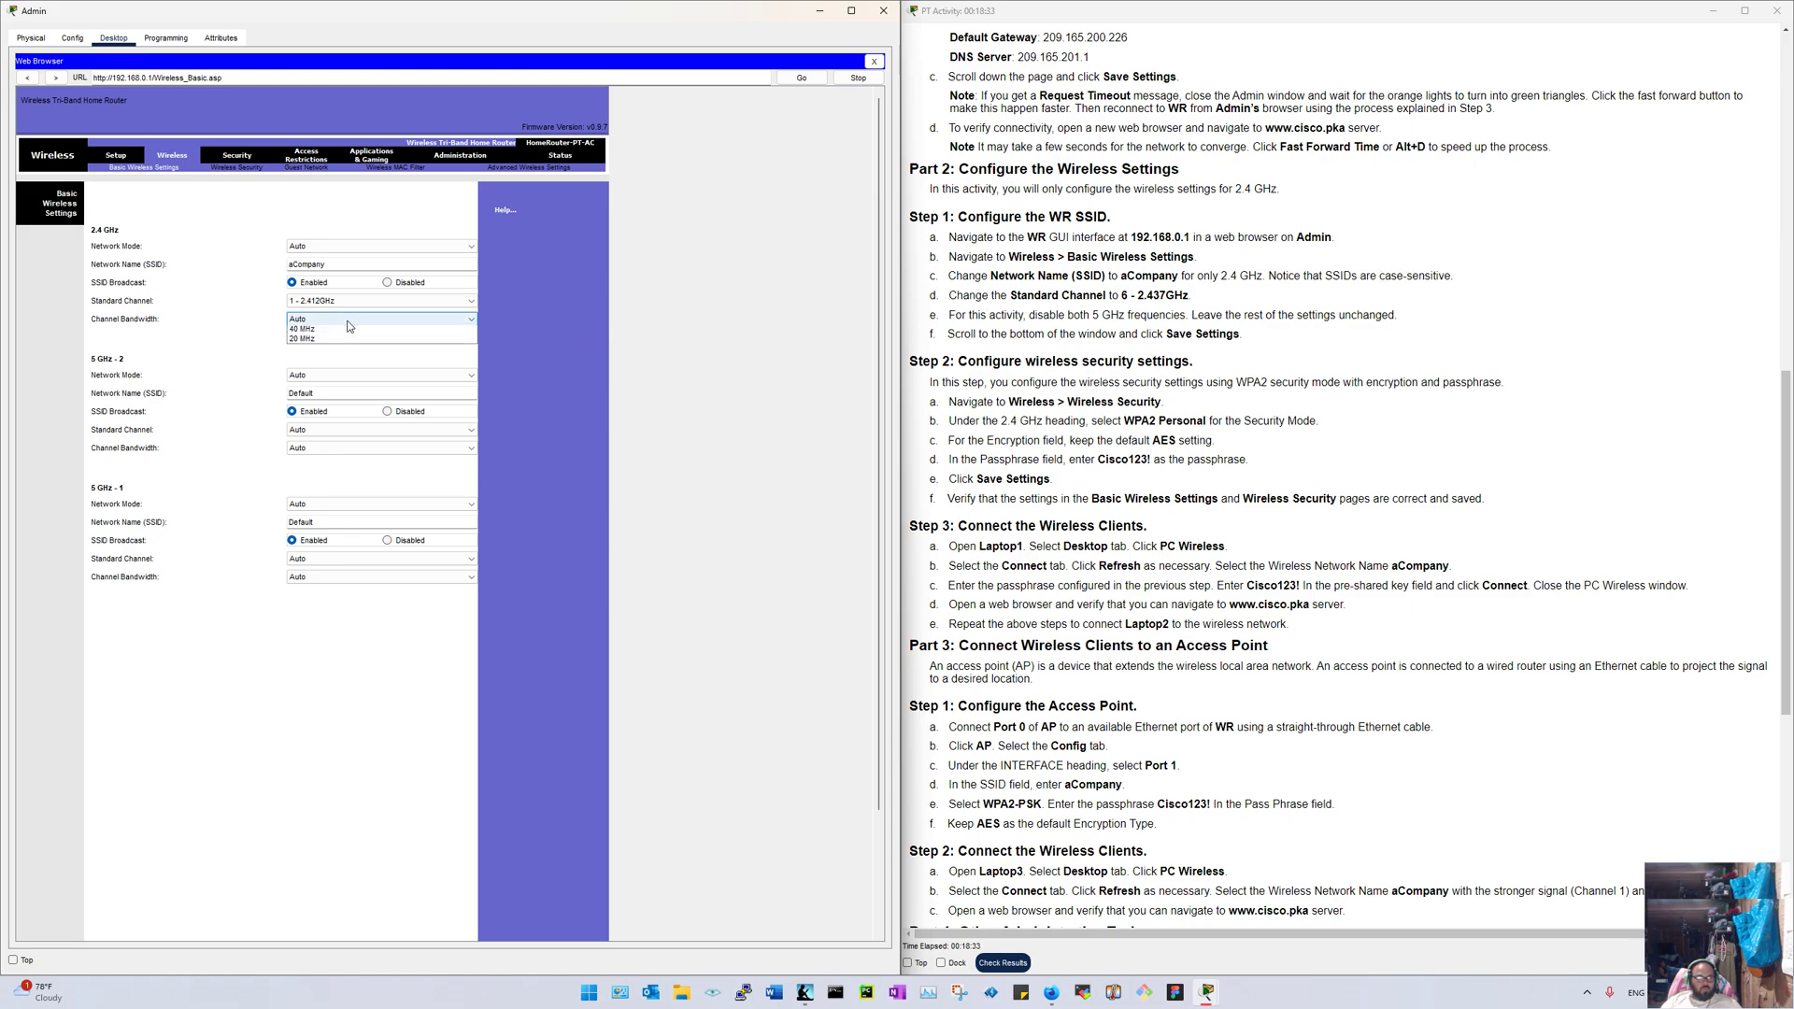
left_click(343, 304)
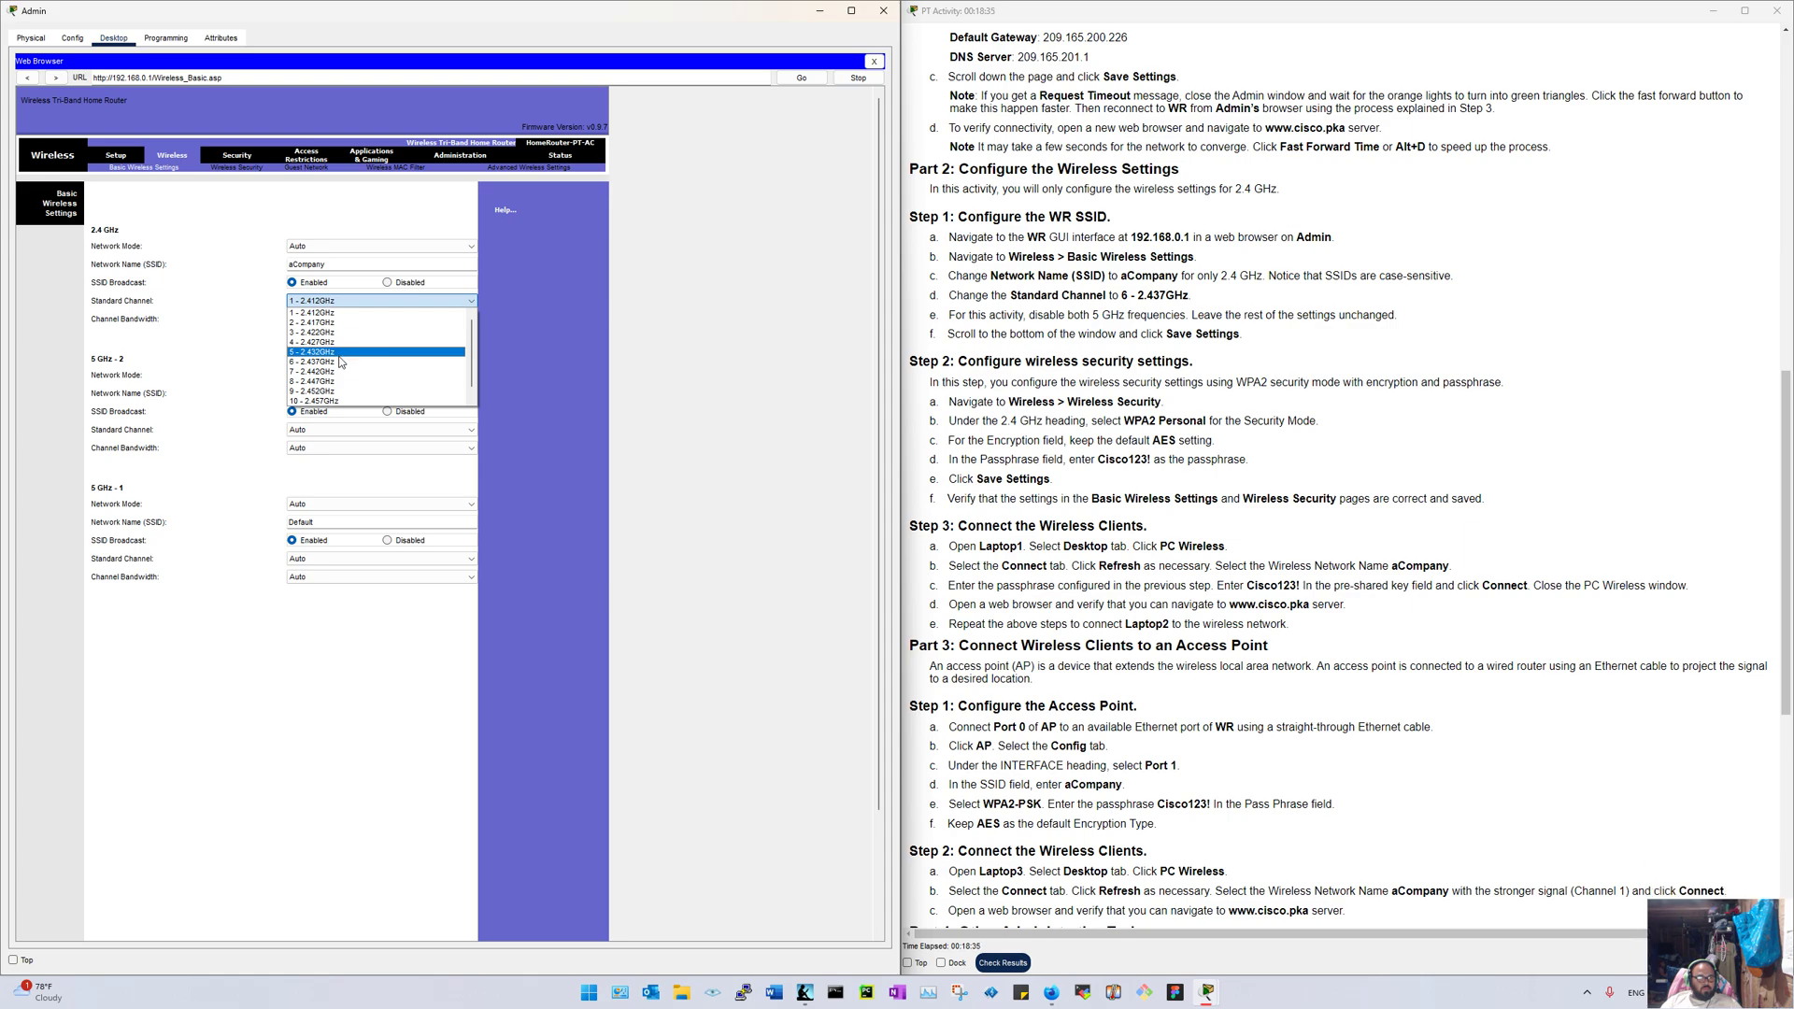
left_click(341, 362)
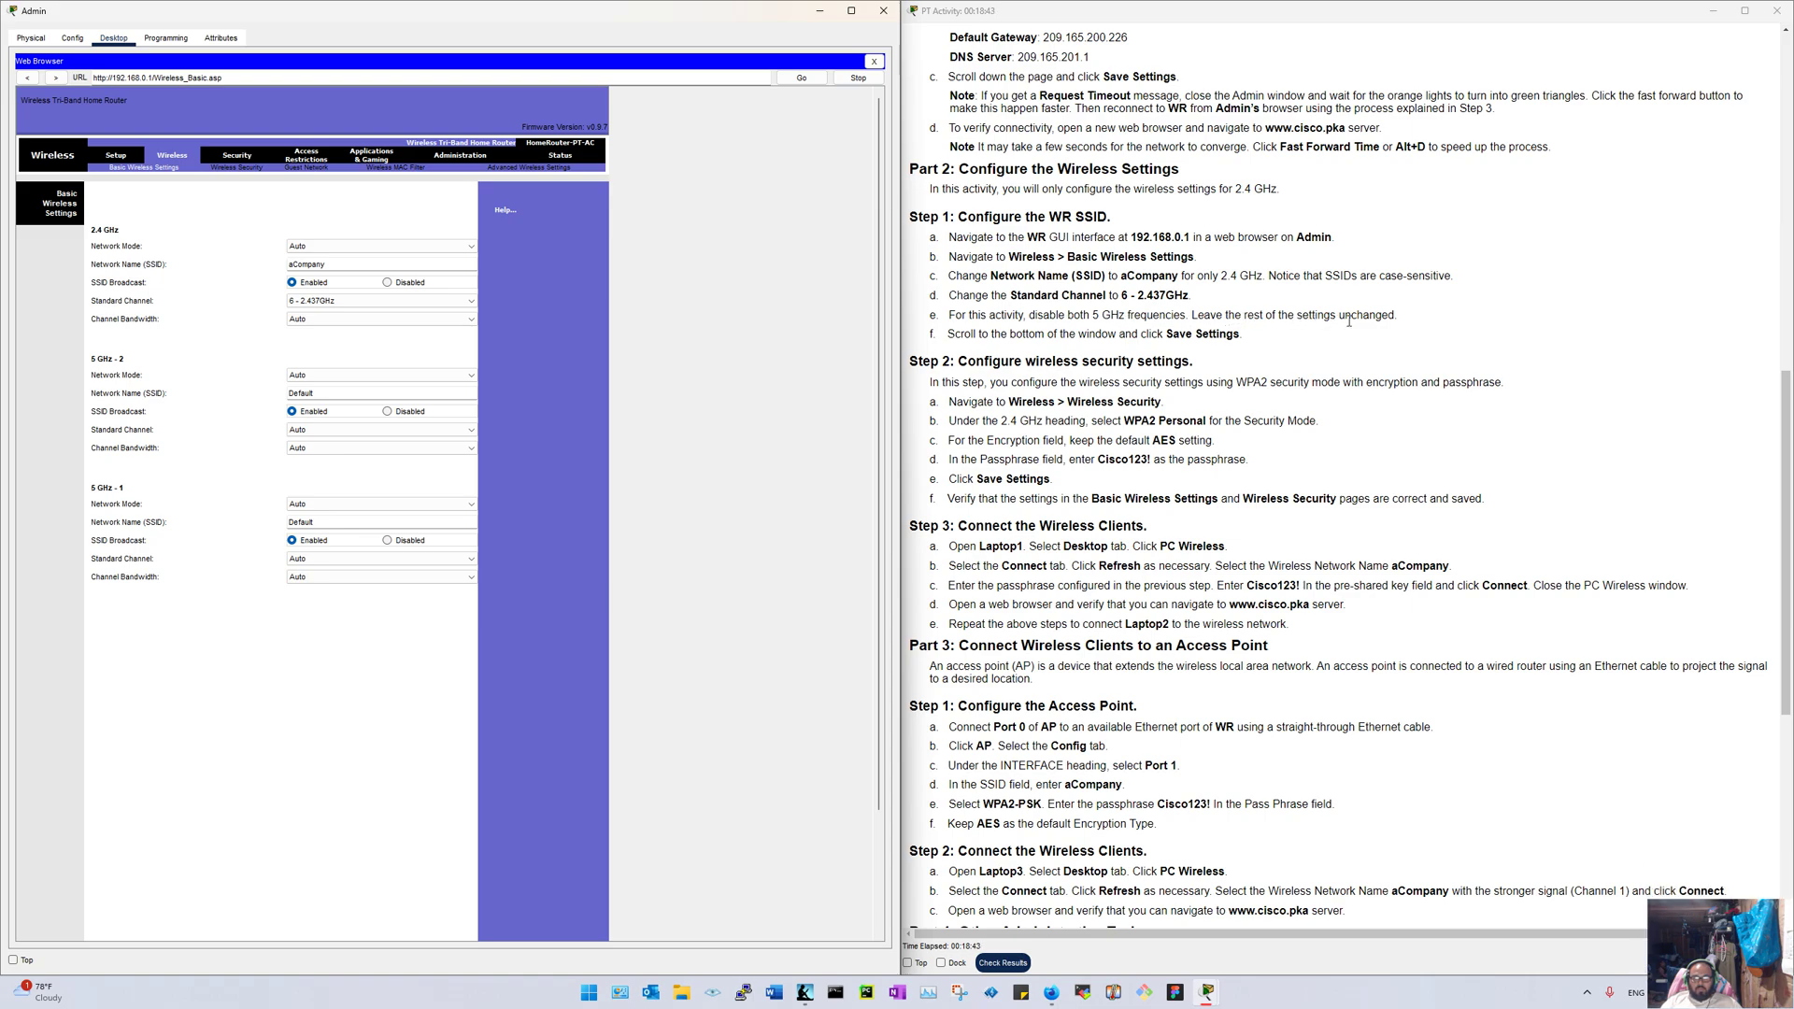
Step: Set Network Mode to Disabled for both the 5 GHz-2 and 5 GHz-1 radios
left_click(306, 378)
left_click(344, 421)
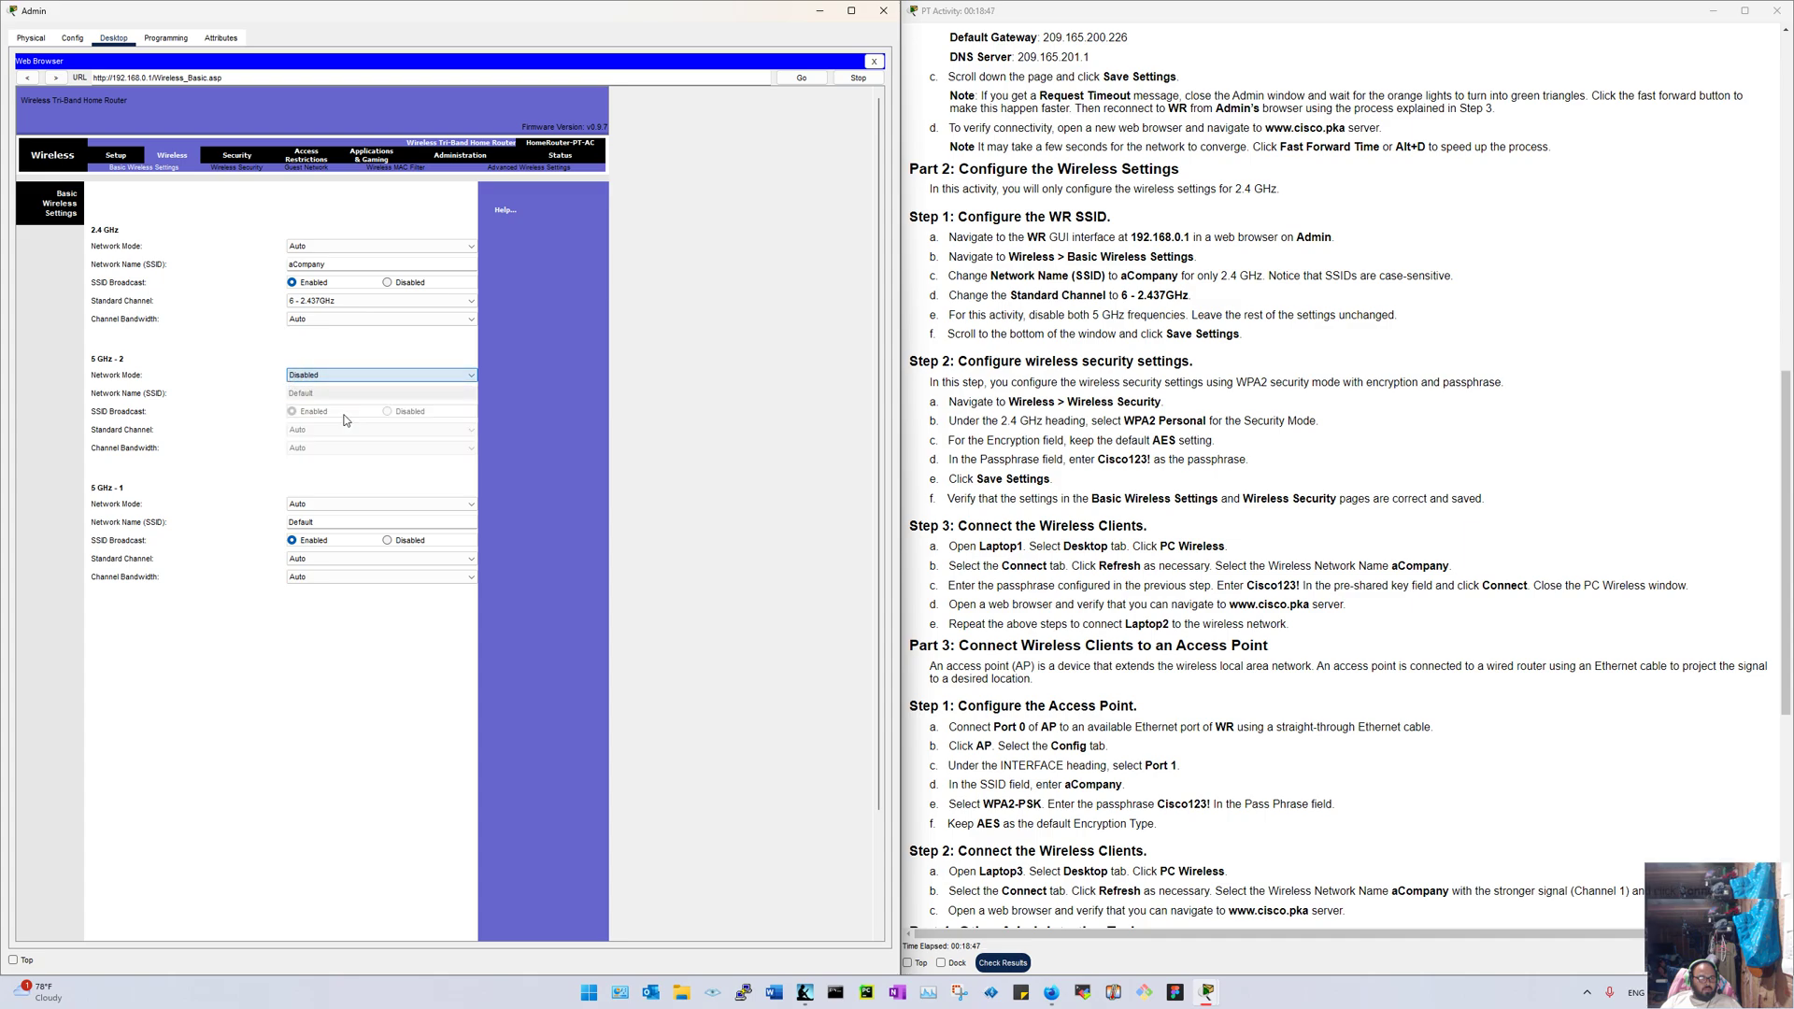
left_click(336, 505)
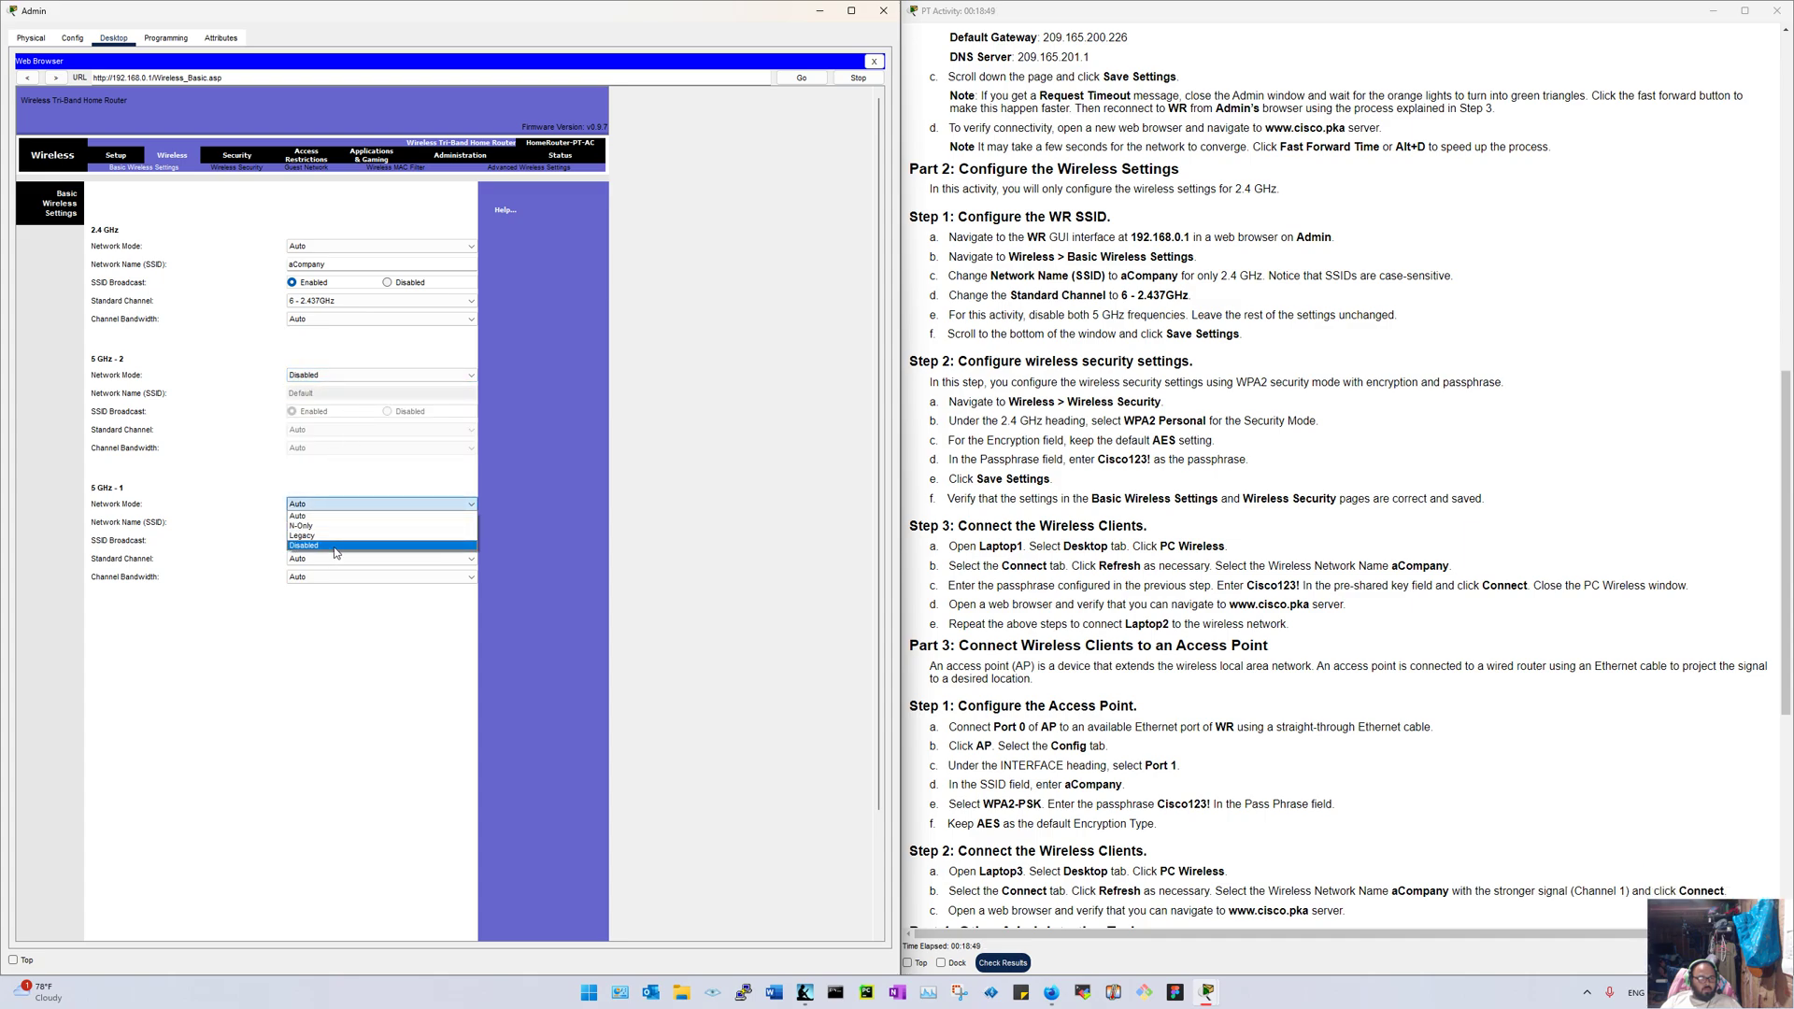
left_click(336, 547)
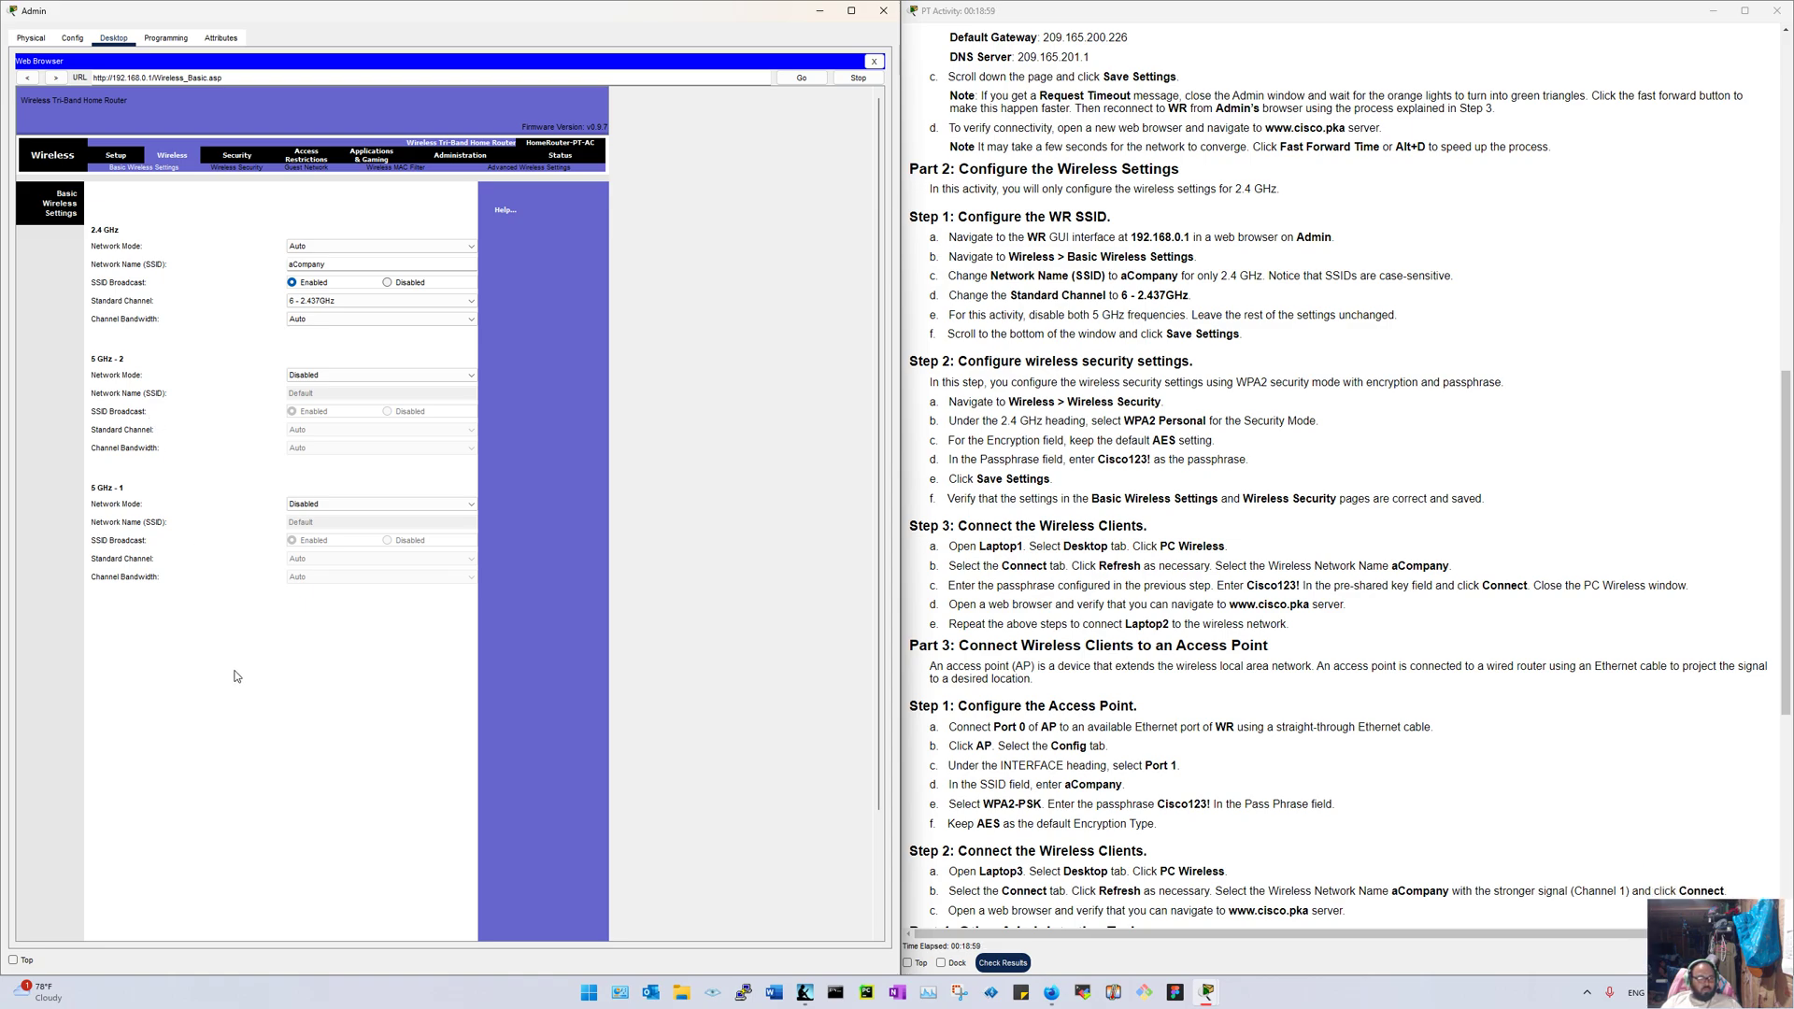
Step: Go to the router's Wireless Security settings page
scroll(236, 672, "down", 3)
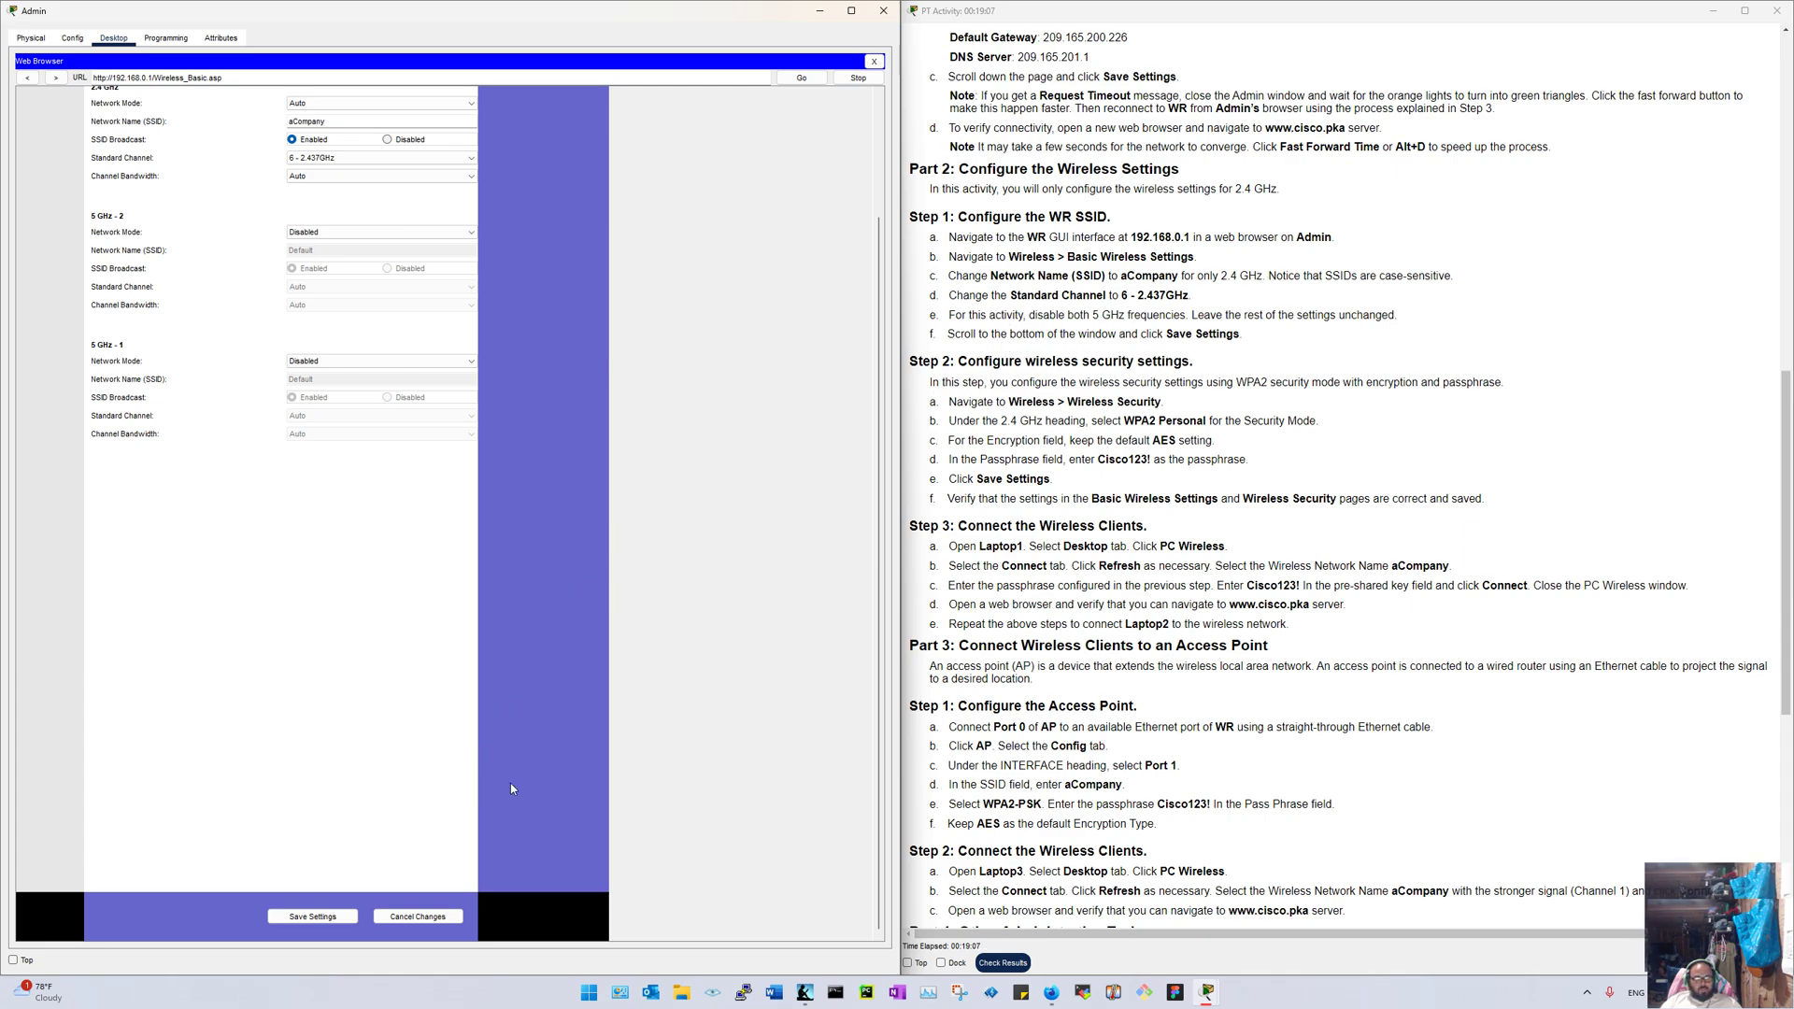
scroll(510, 783, "up", 3)
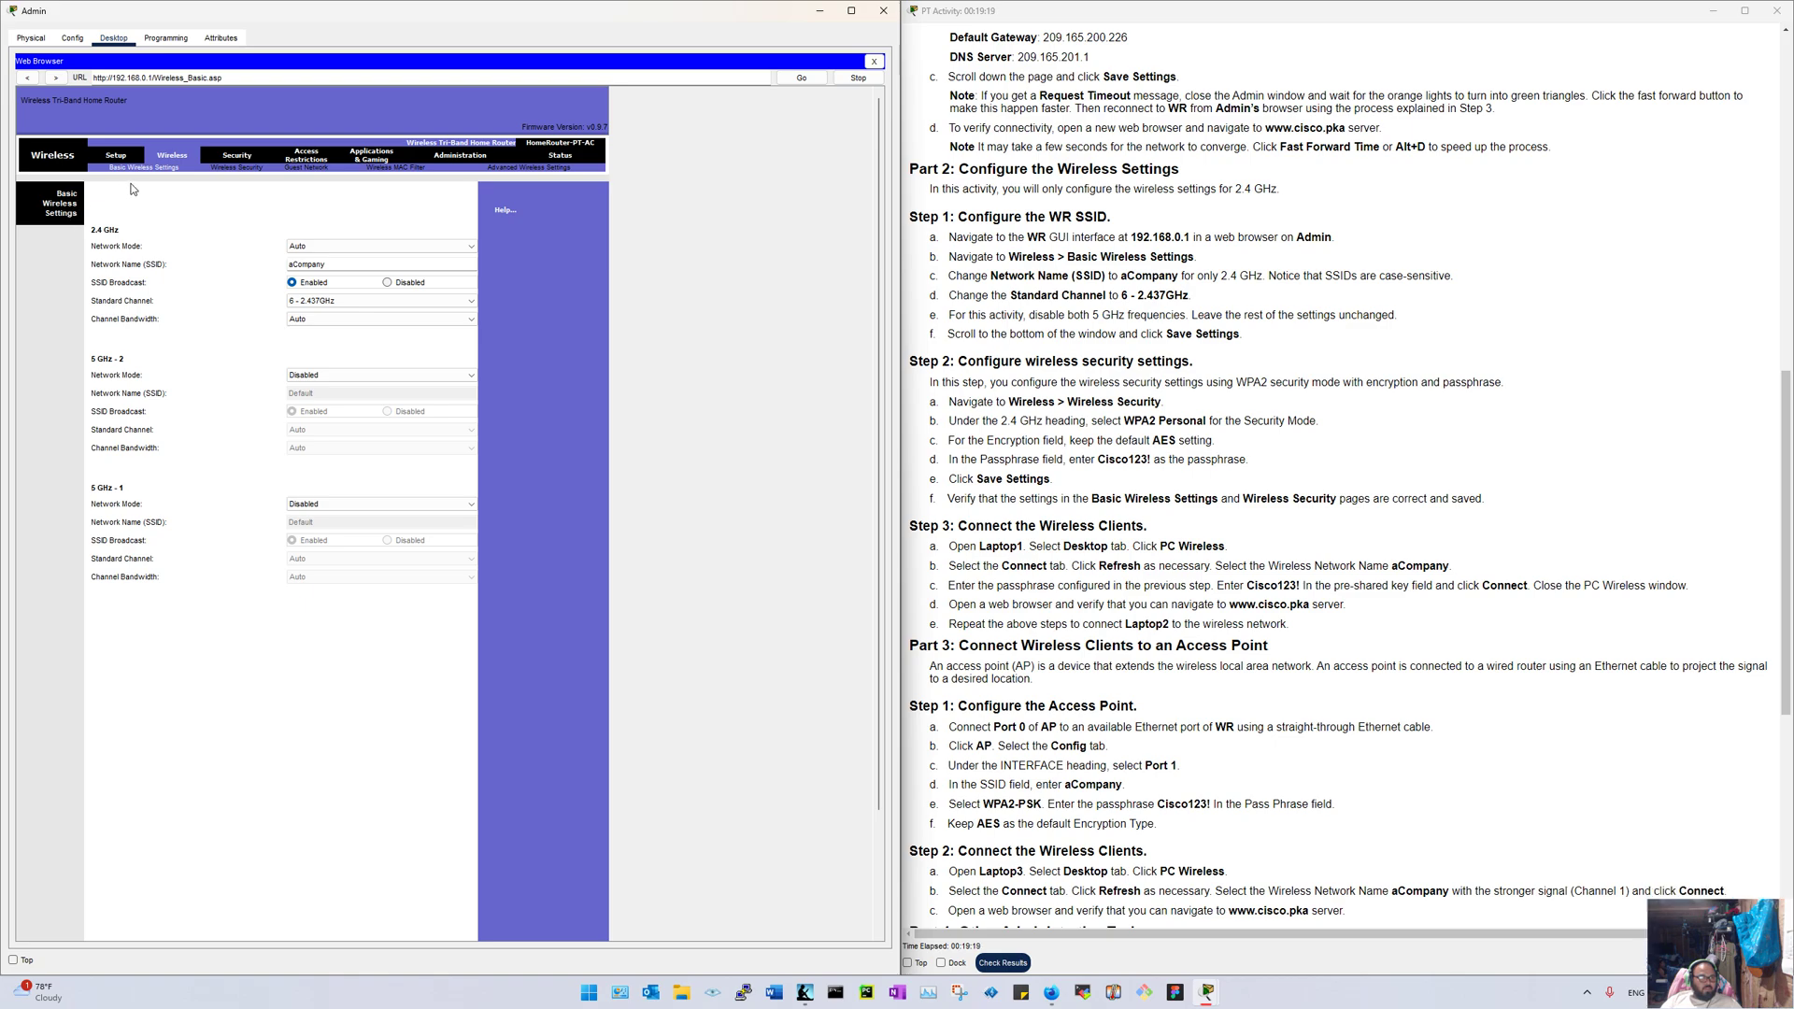
left_click(233, 170)
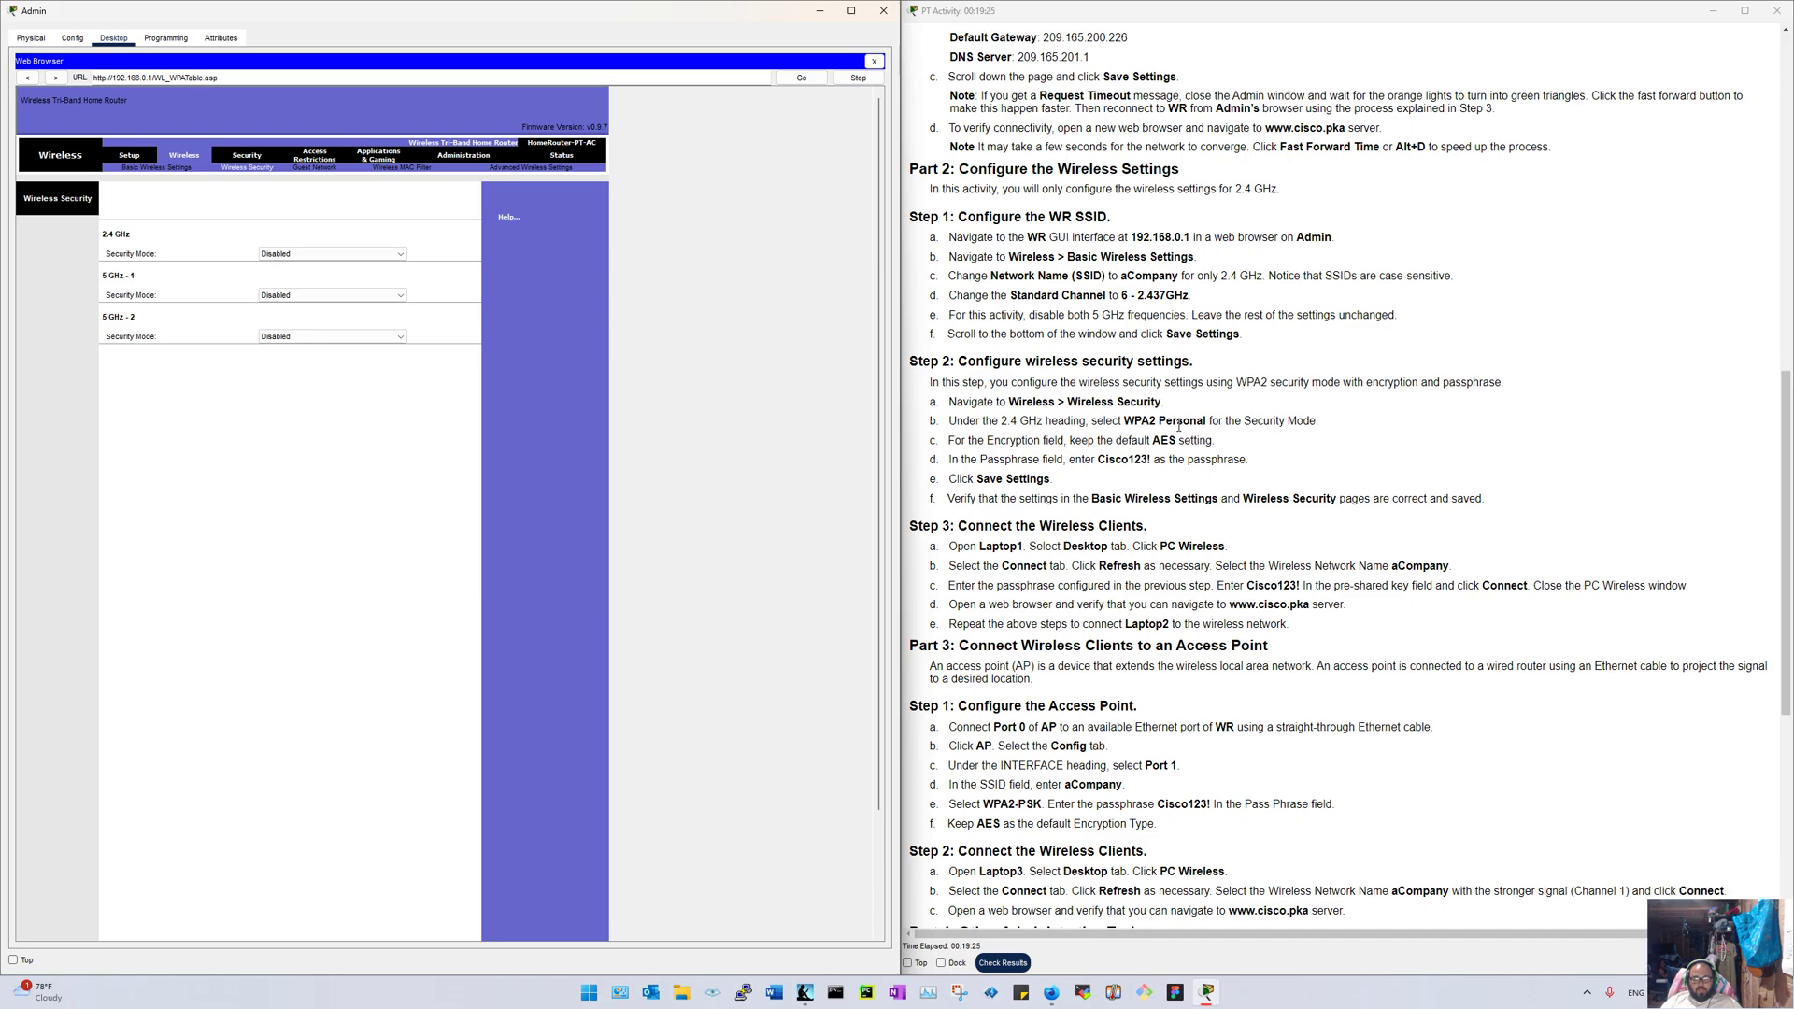
Step: Set 2.4 GHz security to WPA2 Personal with AES, enter the lab passphrase, and save the settings
left_click(329, 254)
left_click(325, 256)
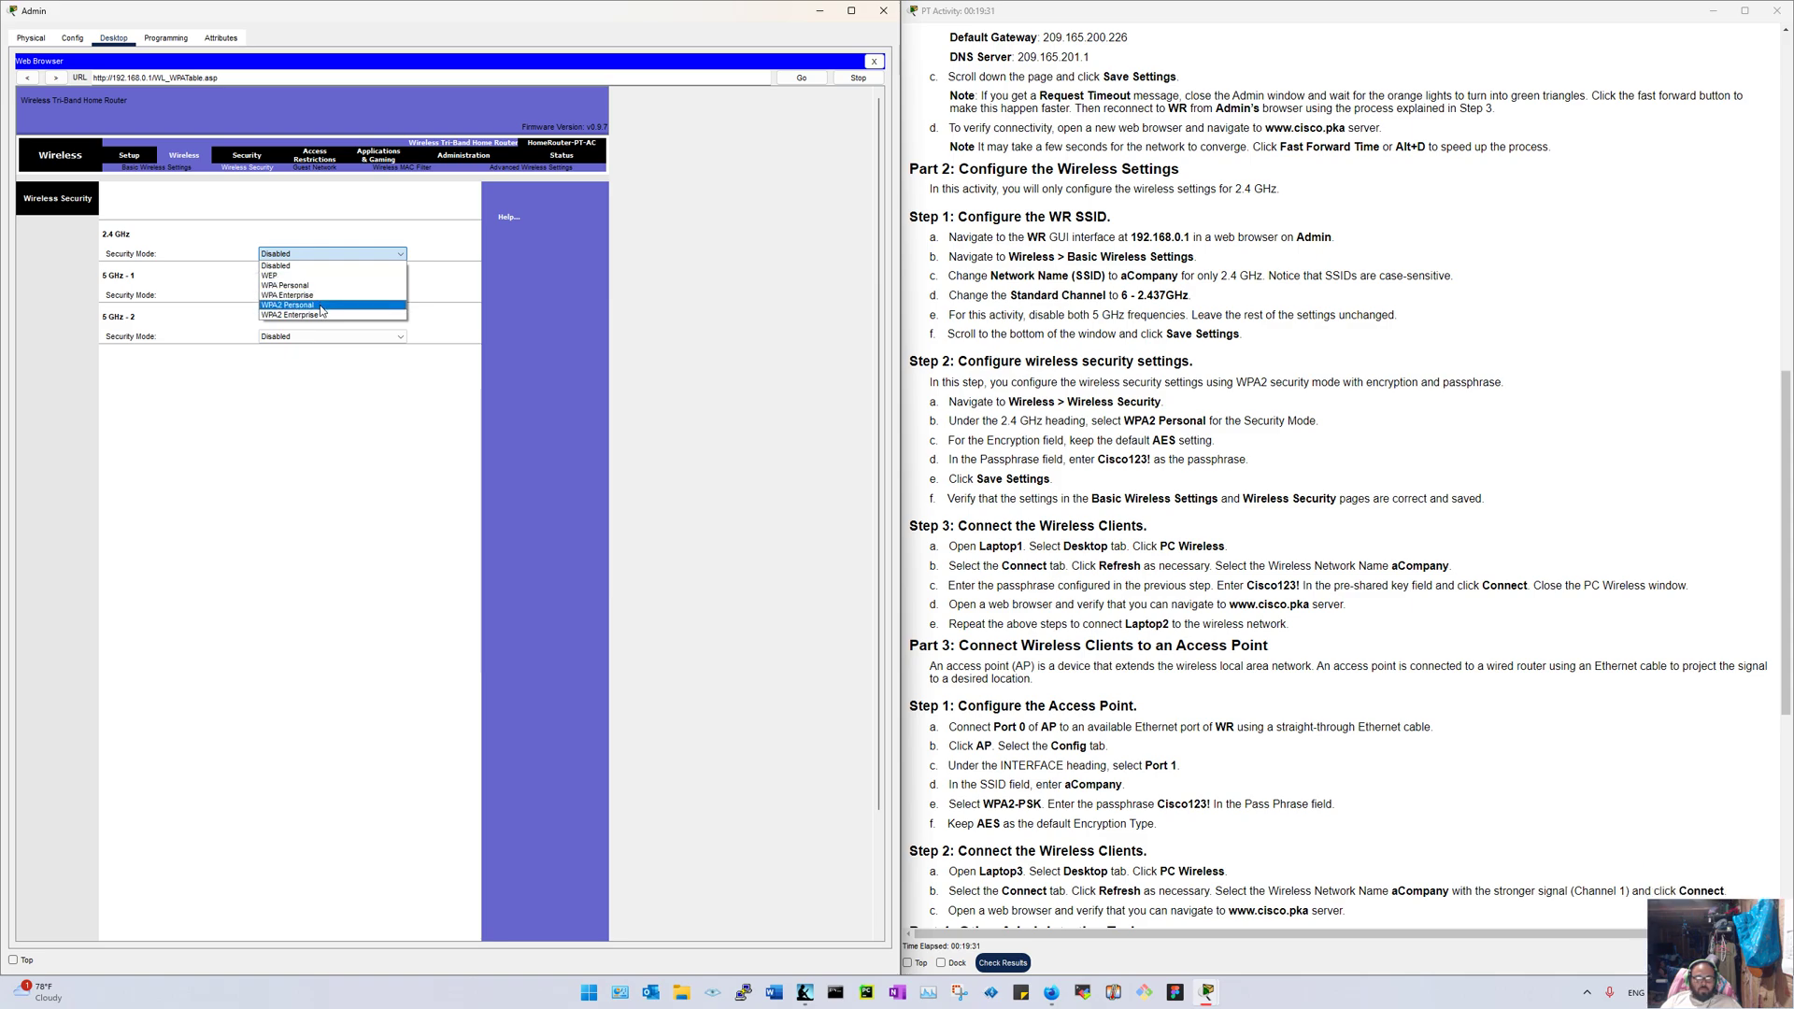
left_click(323, 306)
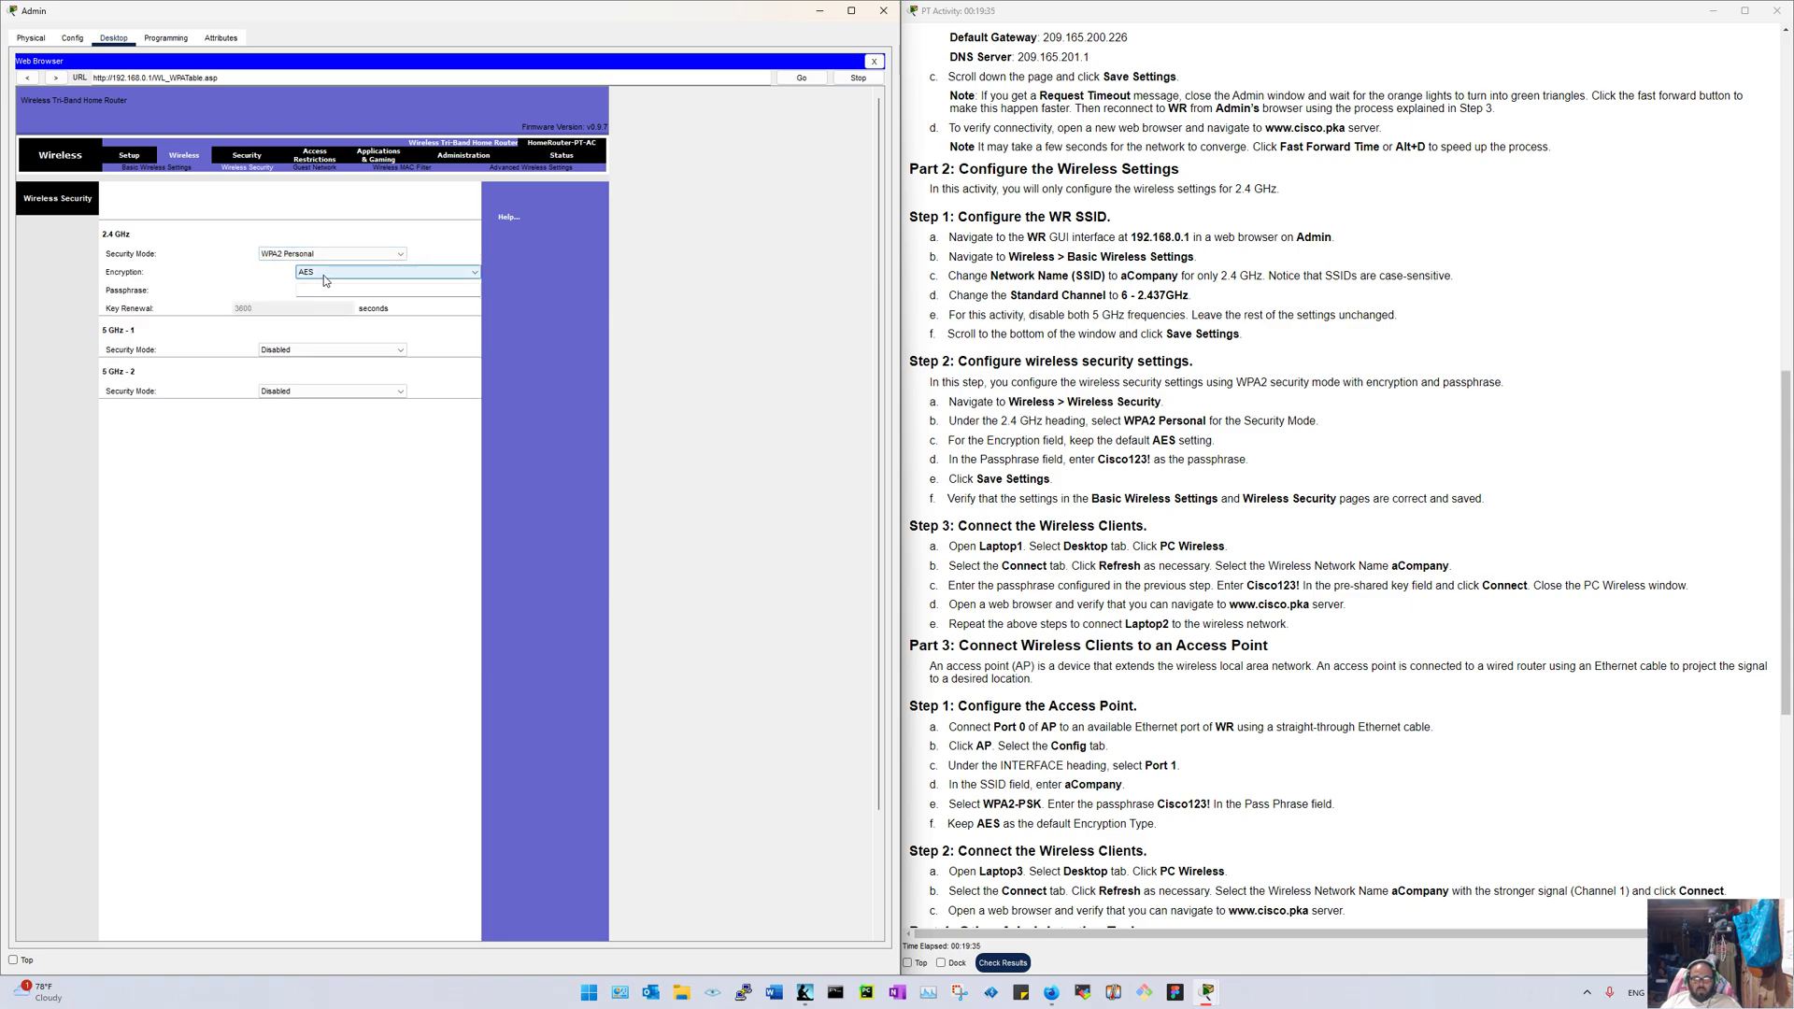
left_click(351, 291)
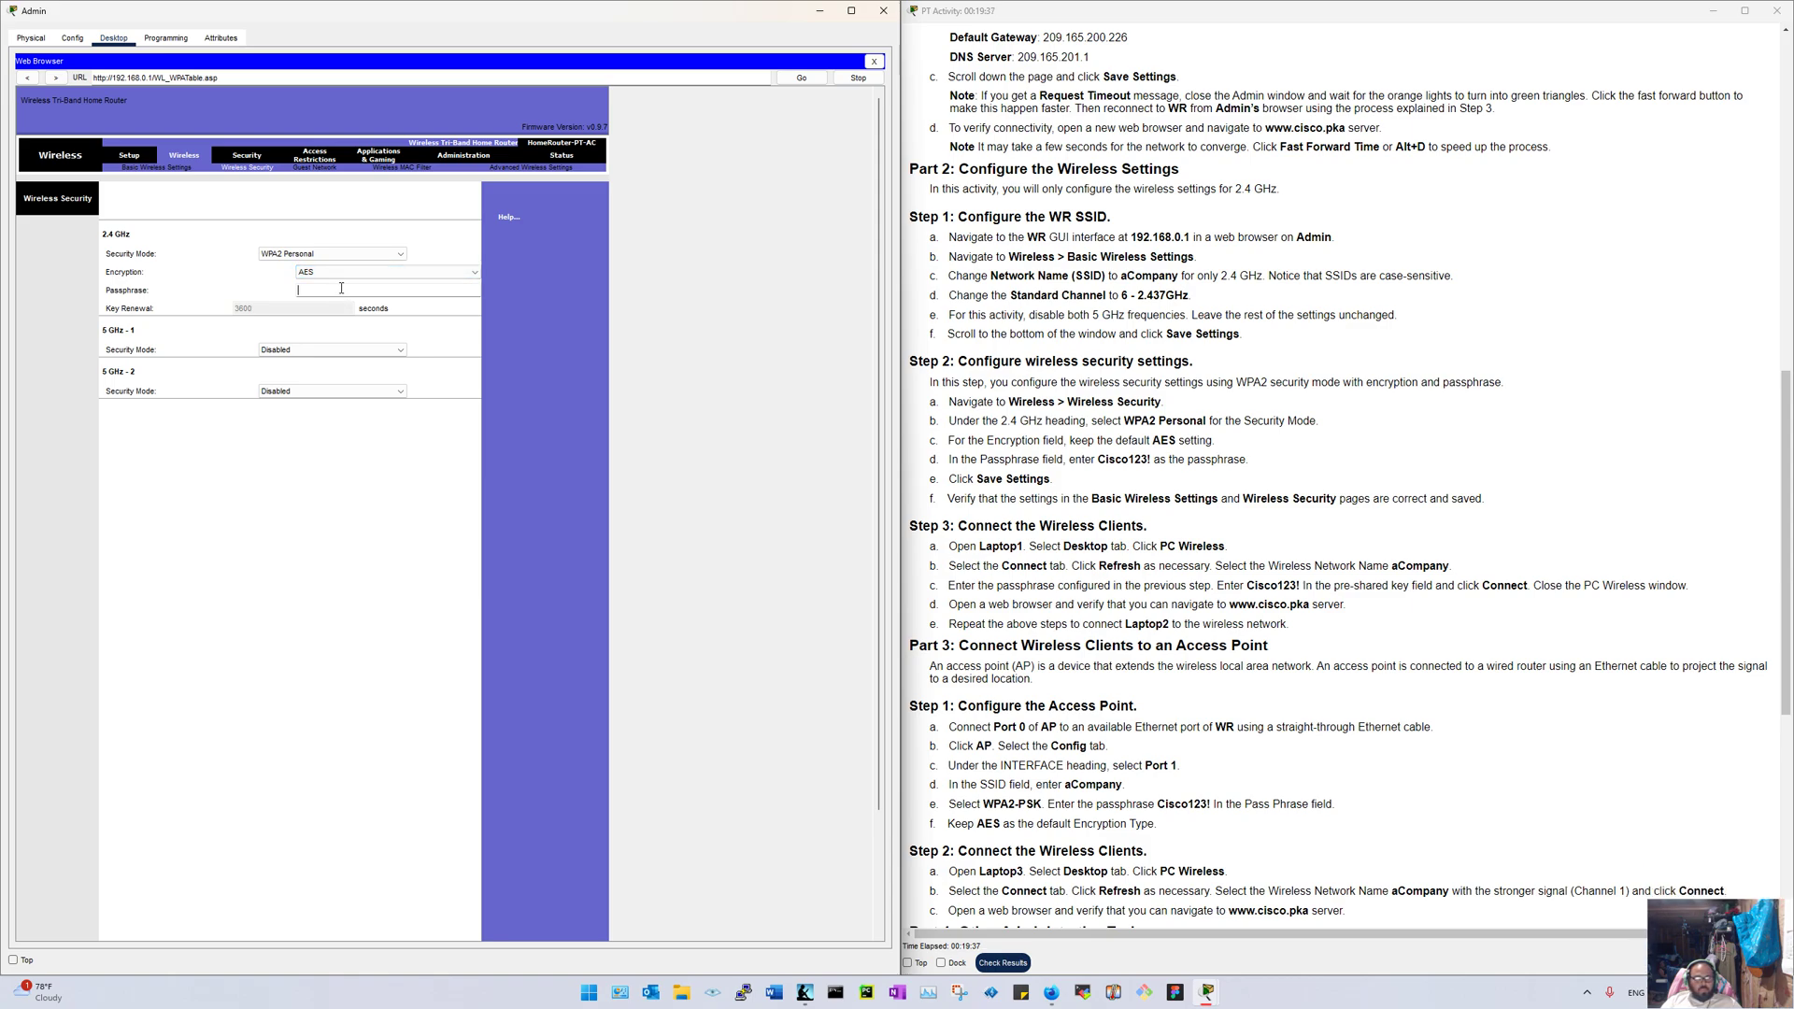
type("Cisco123")
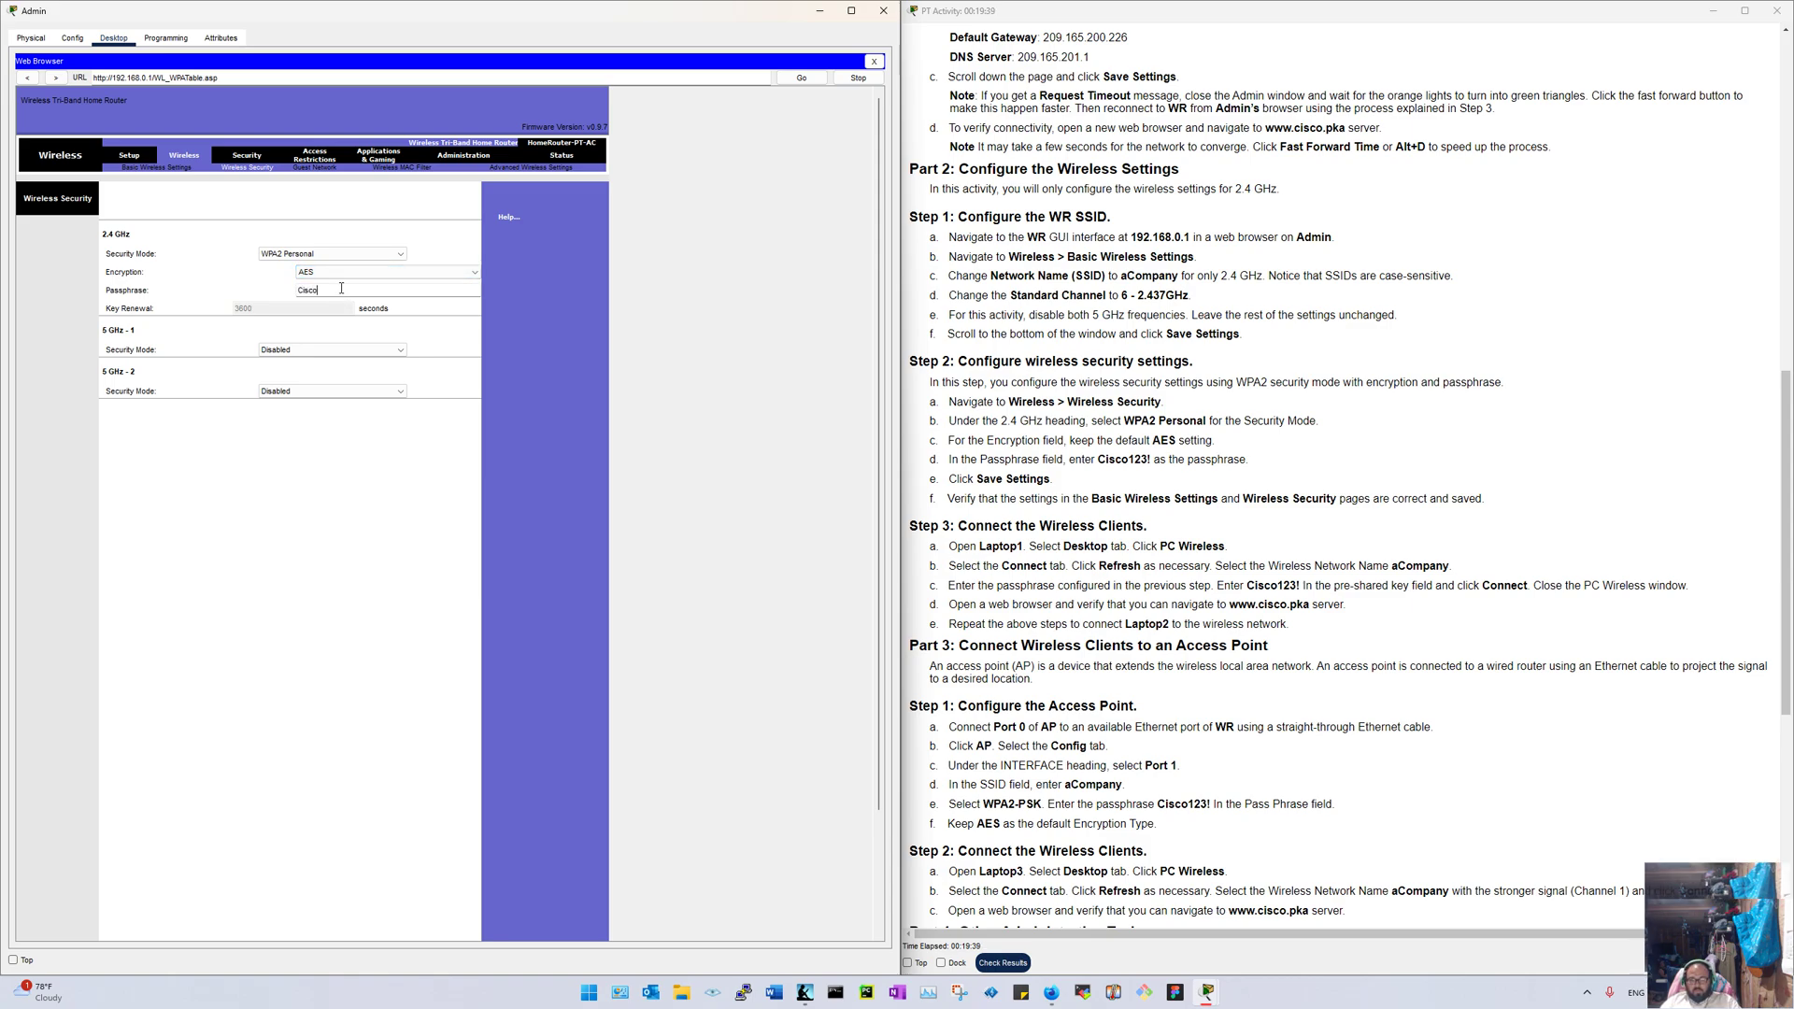
type("!")
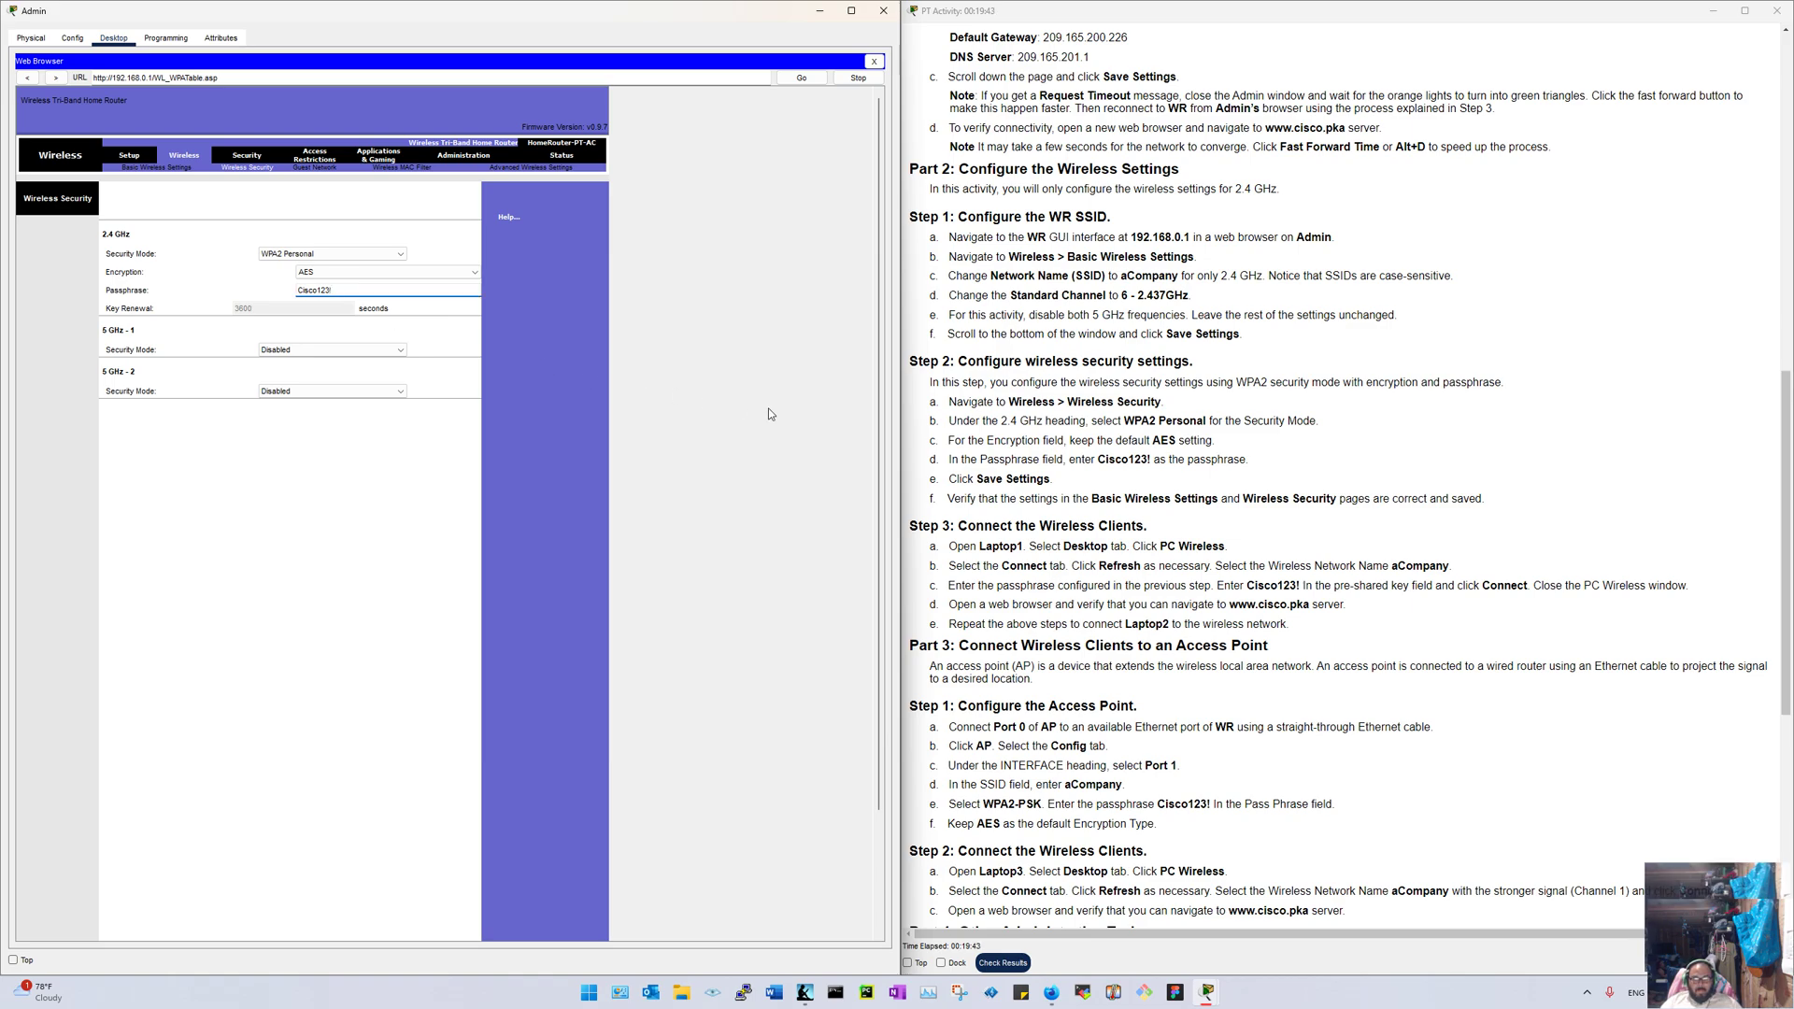
scroll(687, 591, "down", 3)
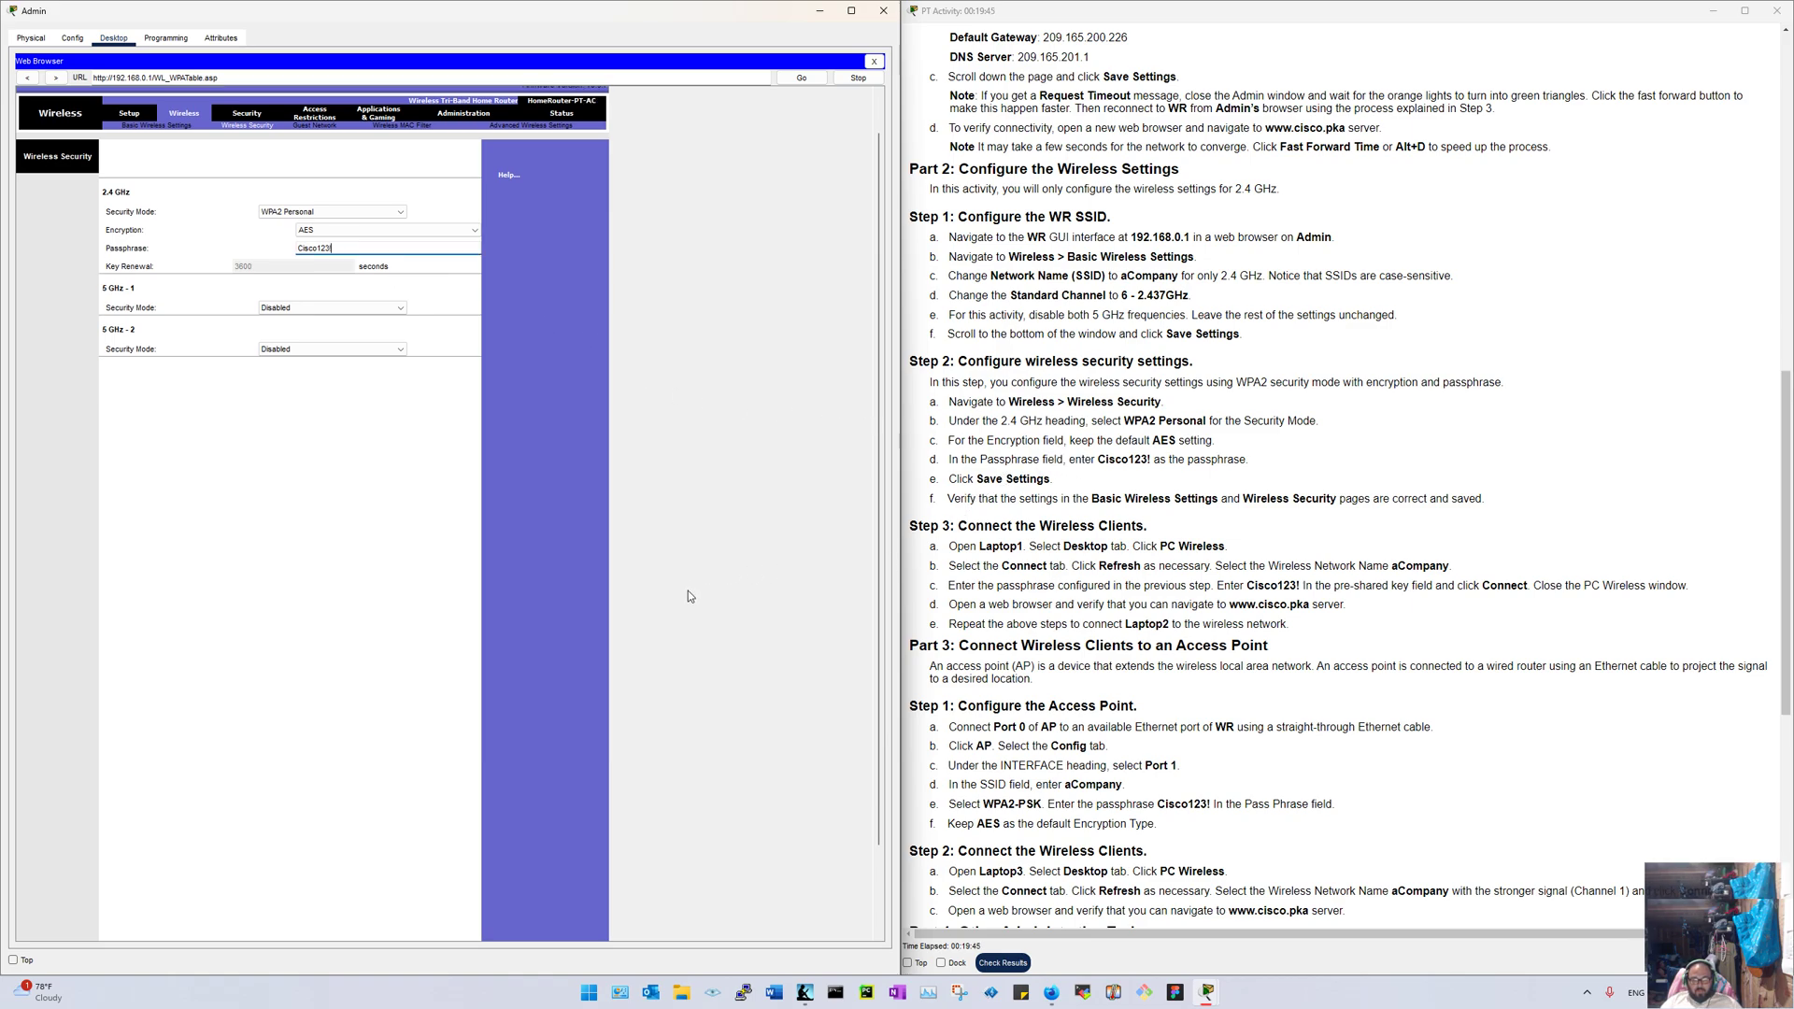
left_click(306, 925)
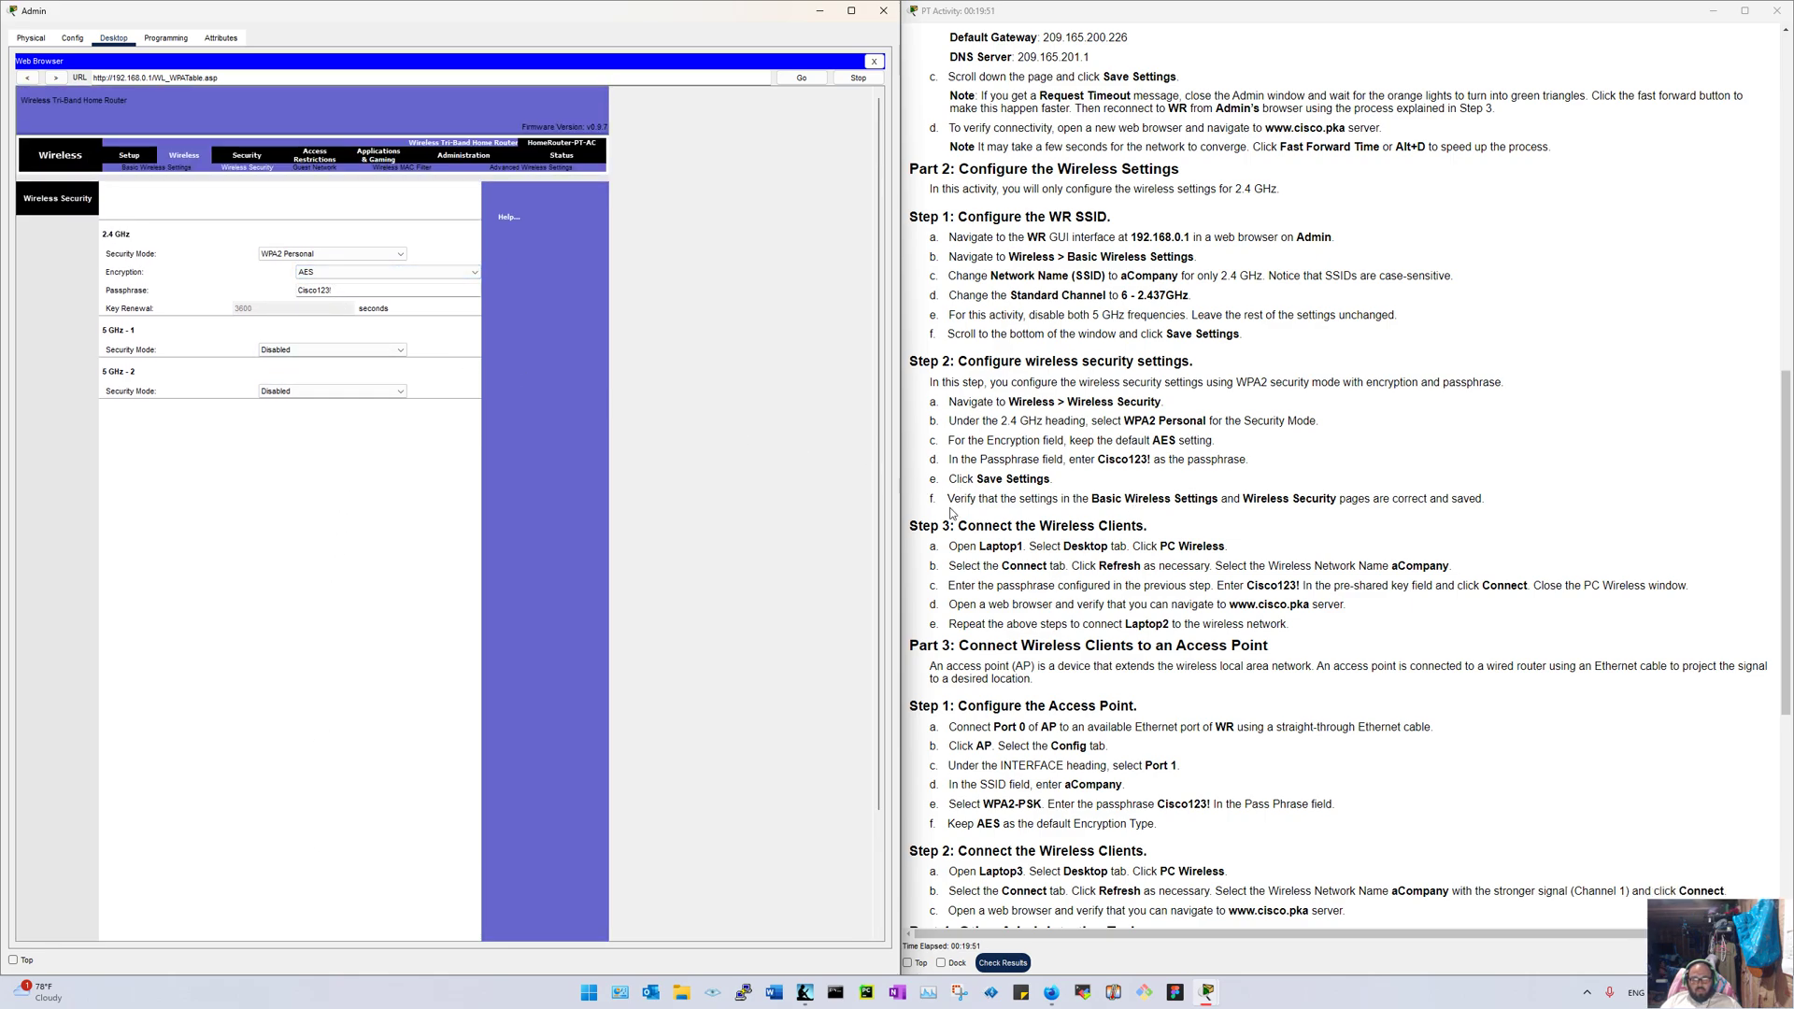
scroll(1414, 505, "down", 3)
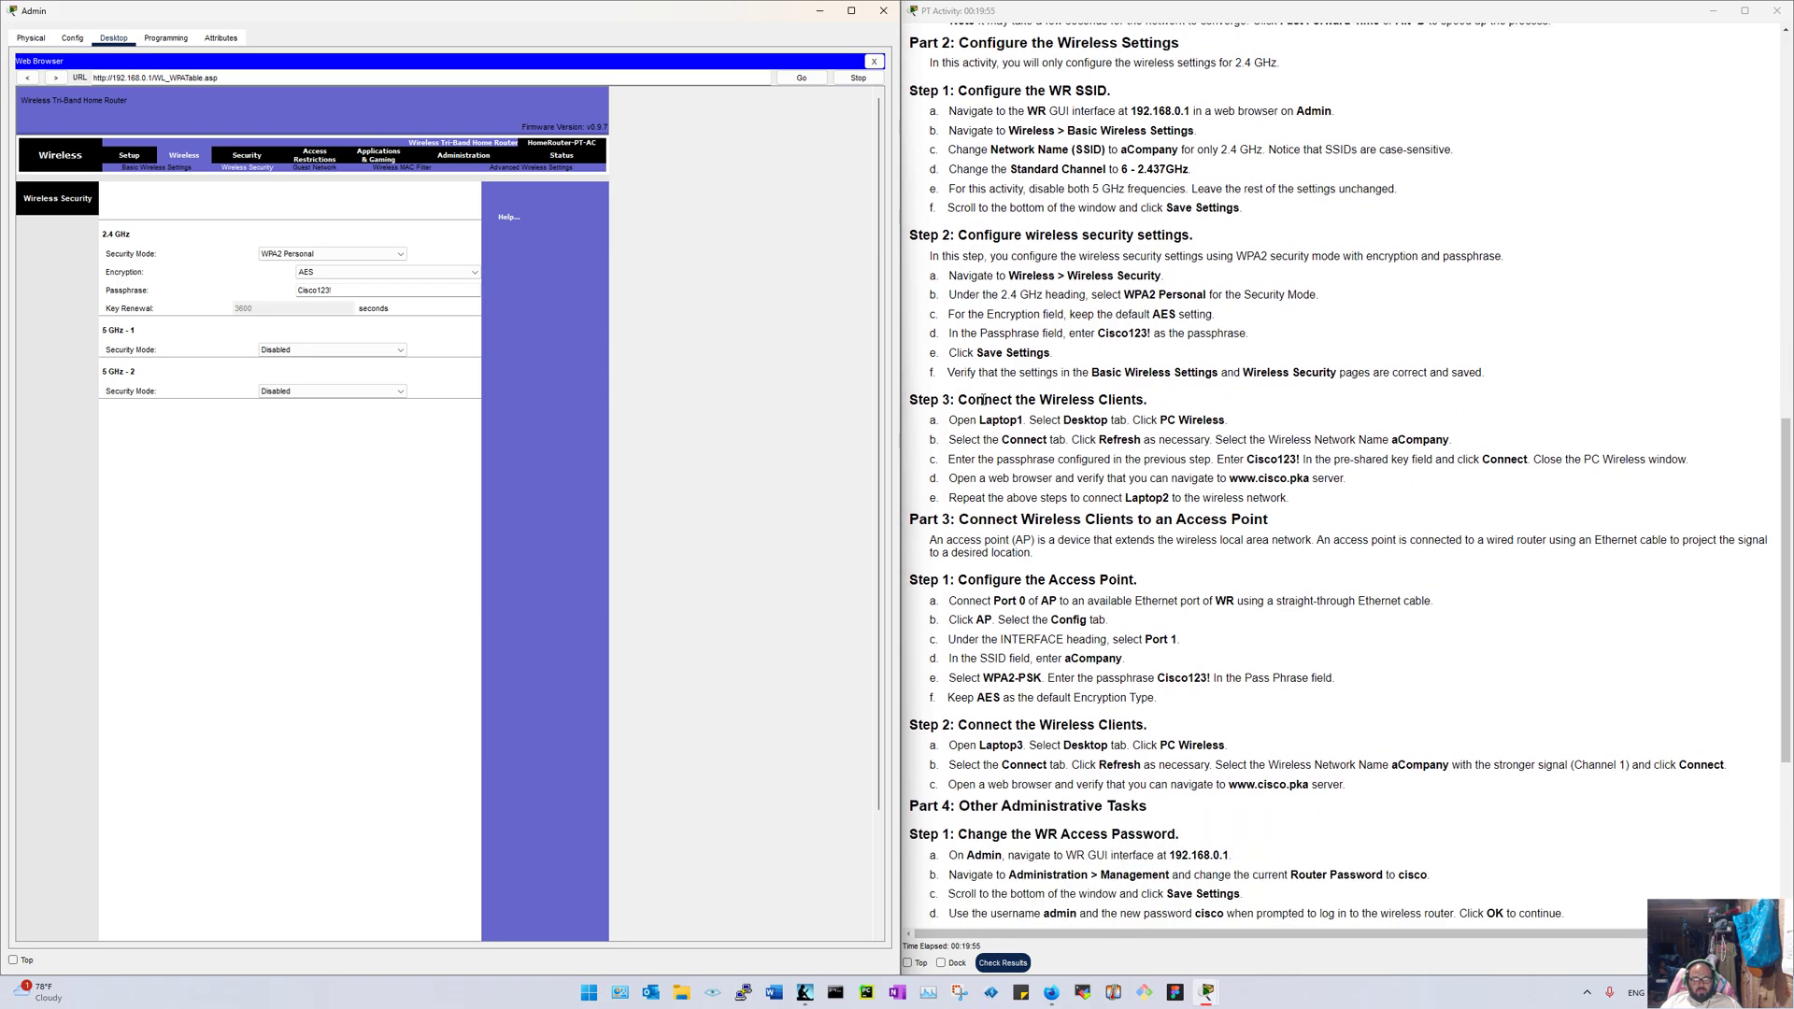
scroll(983, 400, "down", 4)
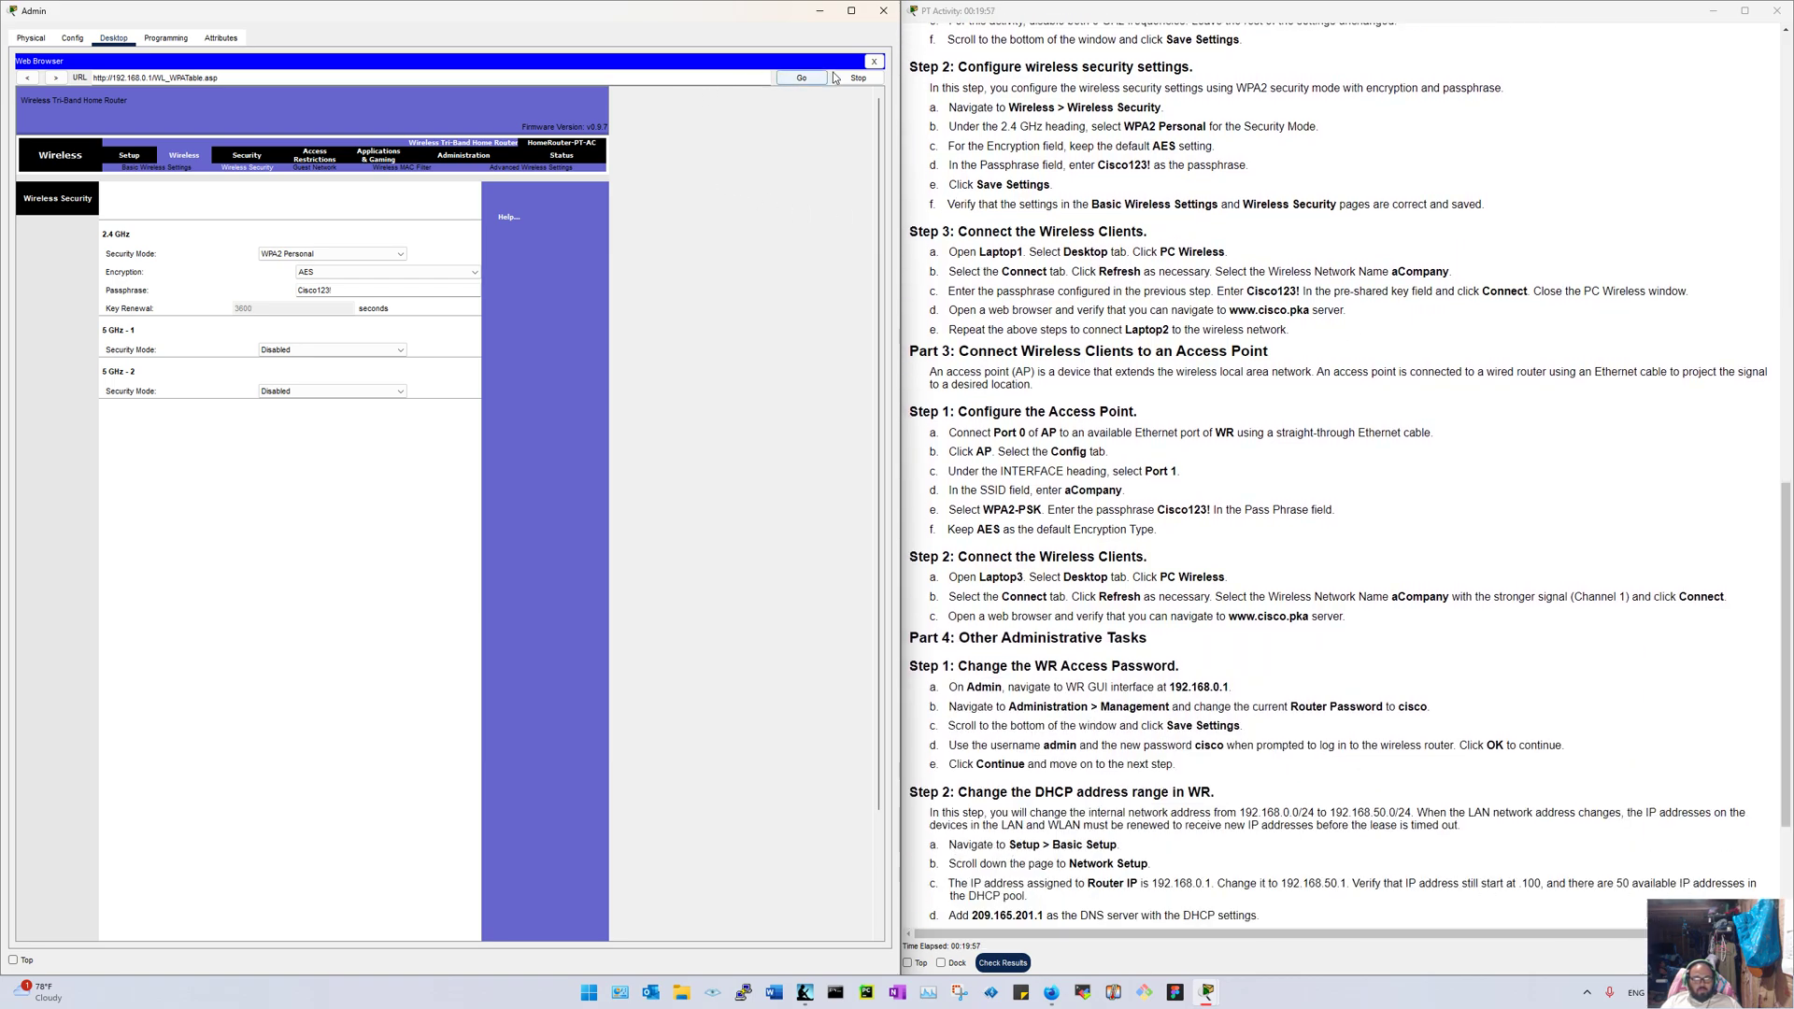
Step: Close the router's web page and the Admin PC window to return to the topology
left_click(874, 61)
left_click(883, 11)
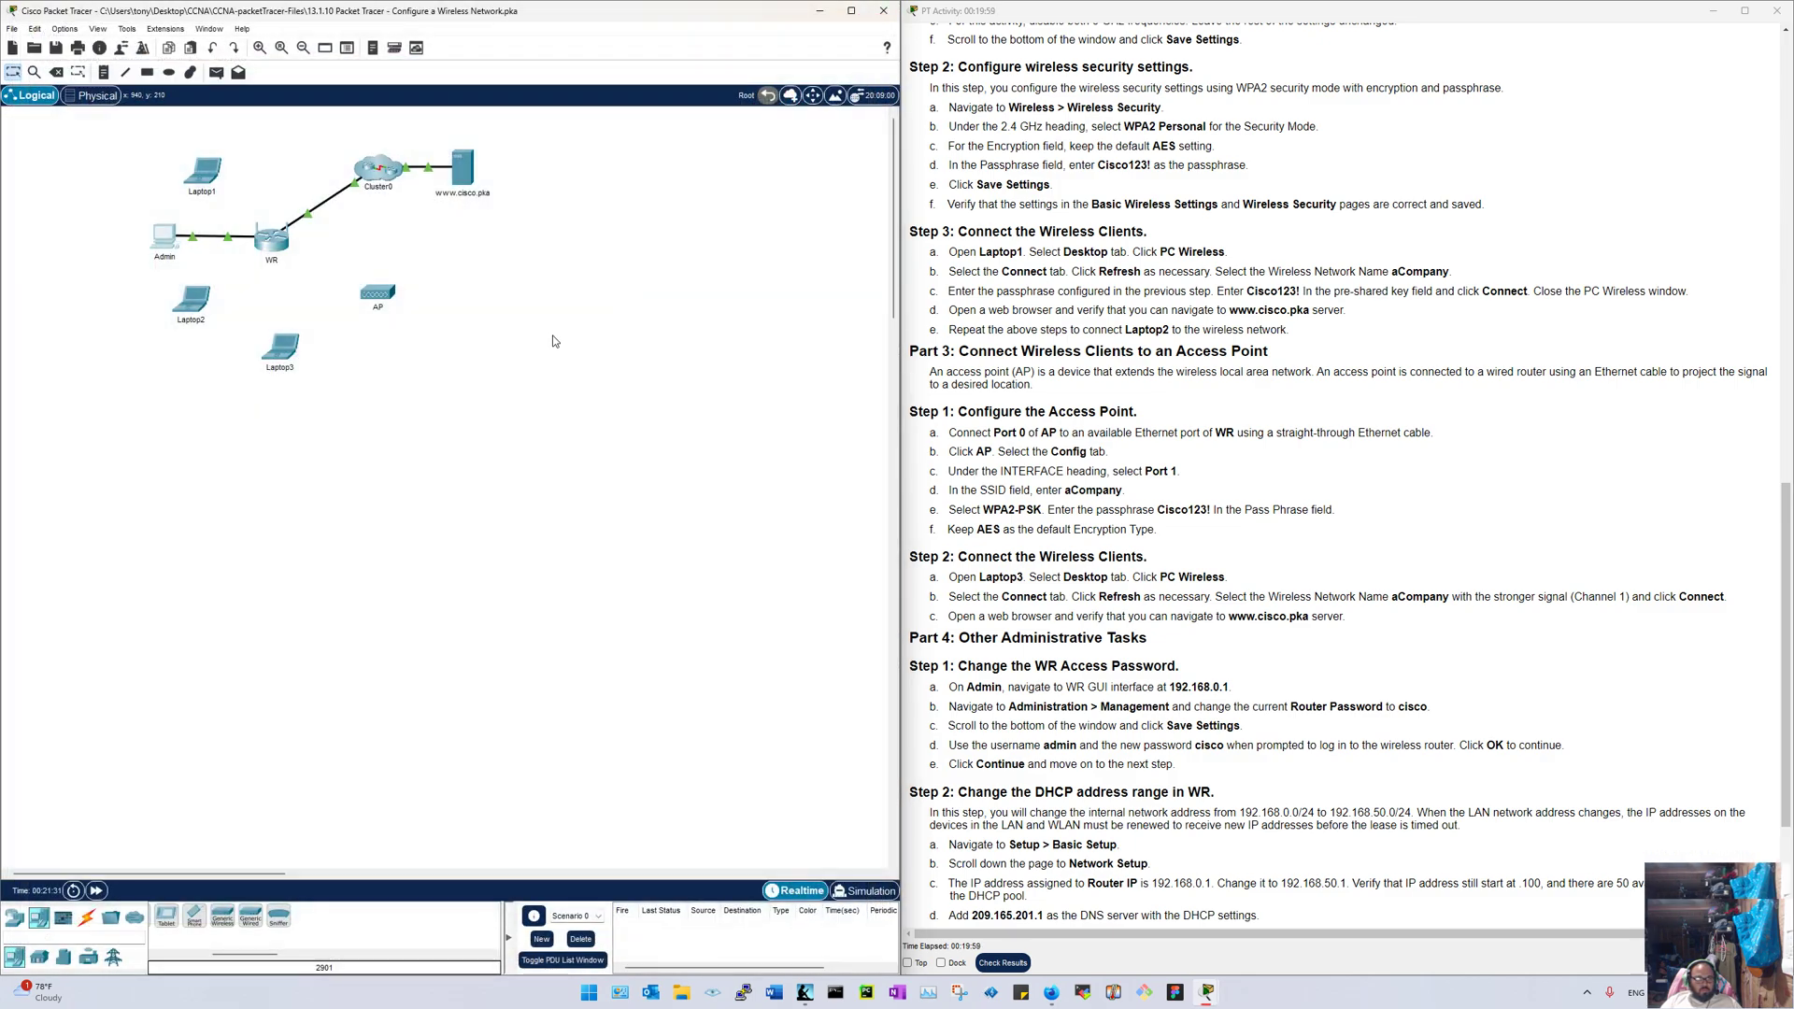
left_click_drag(789, 515, 873, 528)
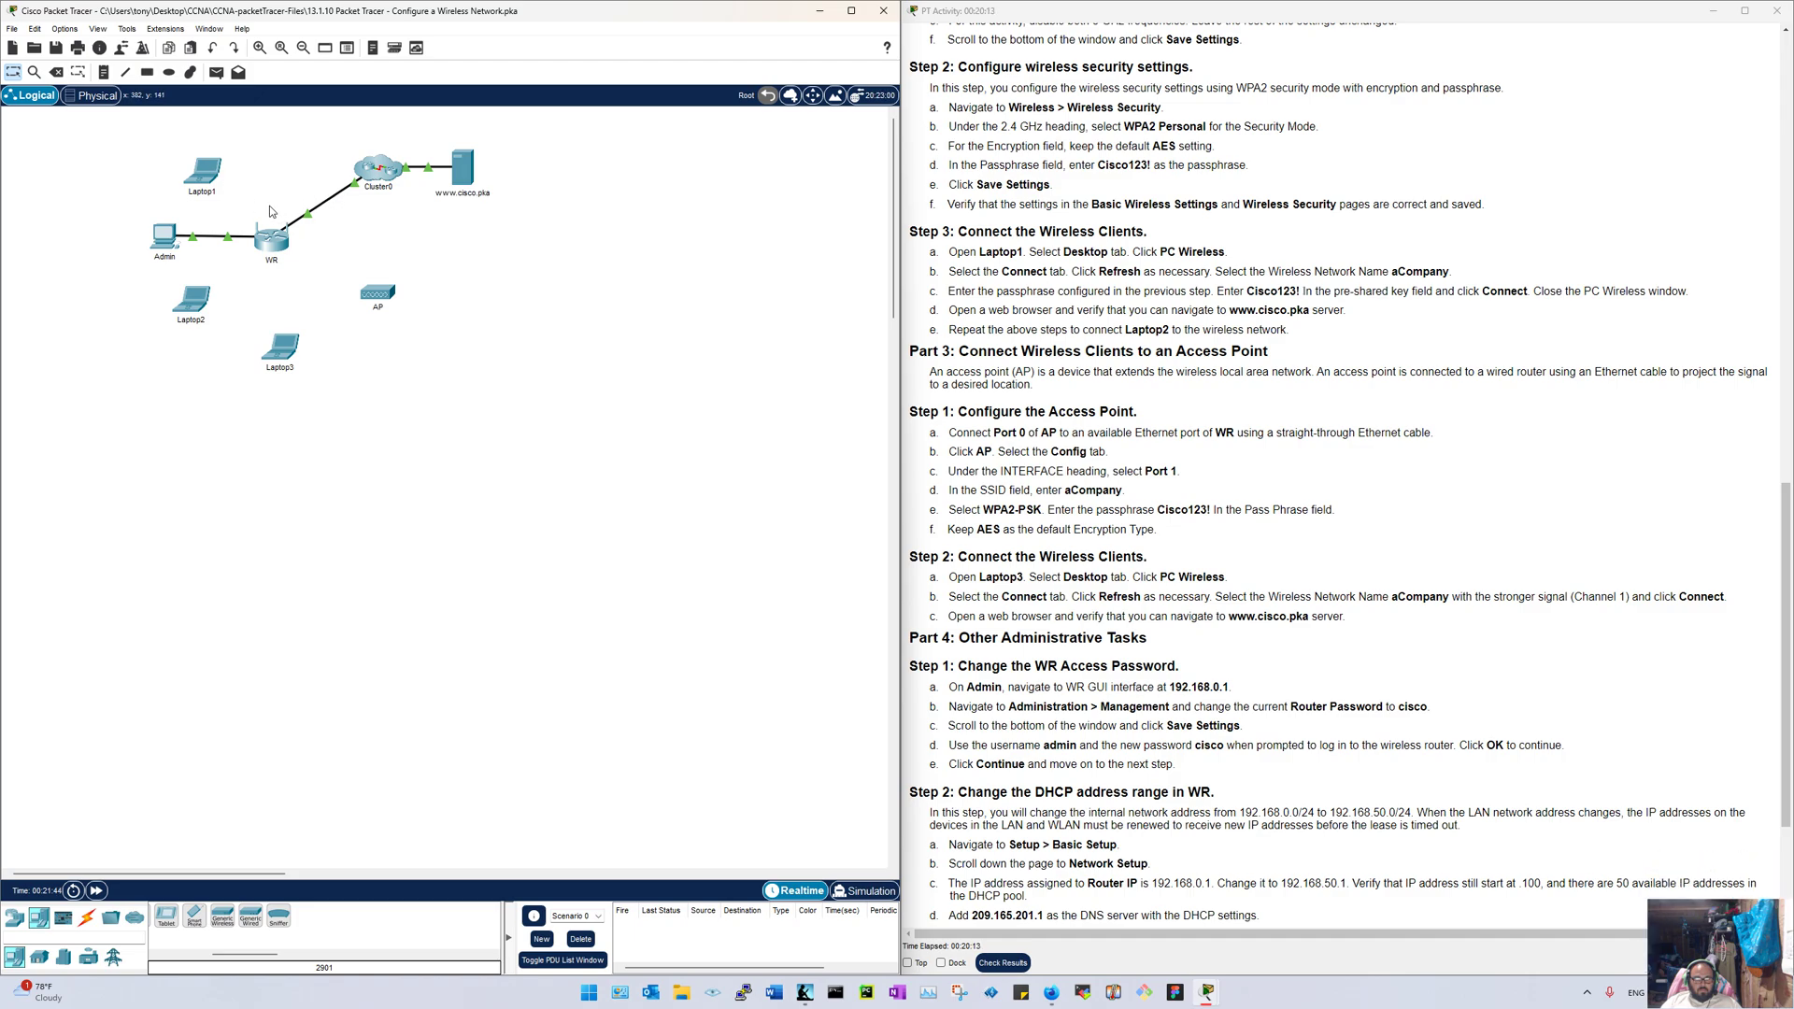
Step: Move Laptop1 near the top-left corner and open its device window, shifted left
left_click_drag(205, 171, 161, 166)
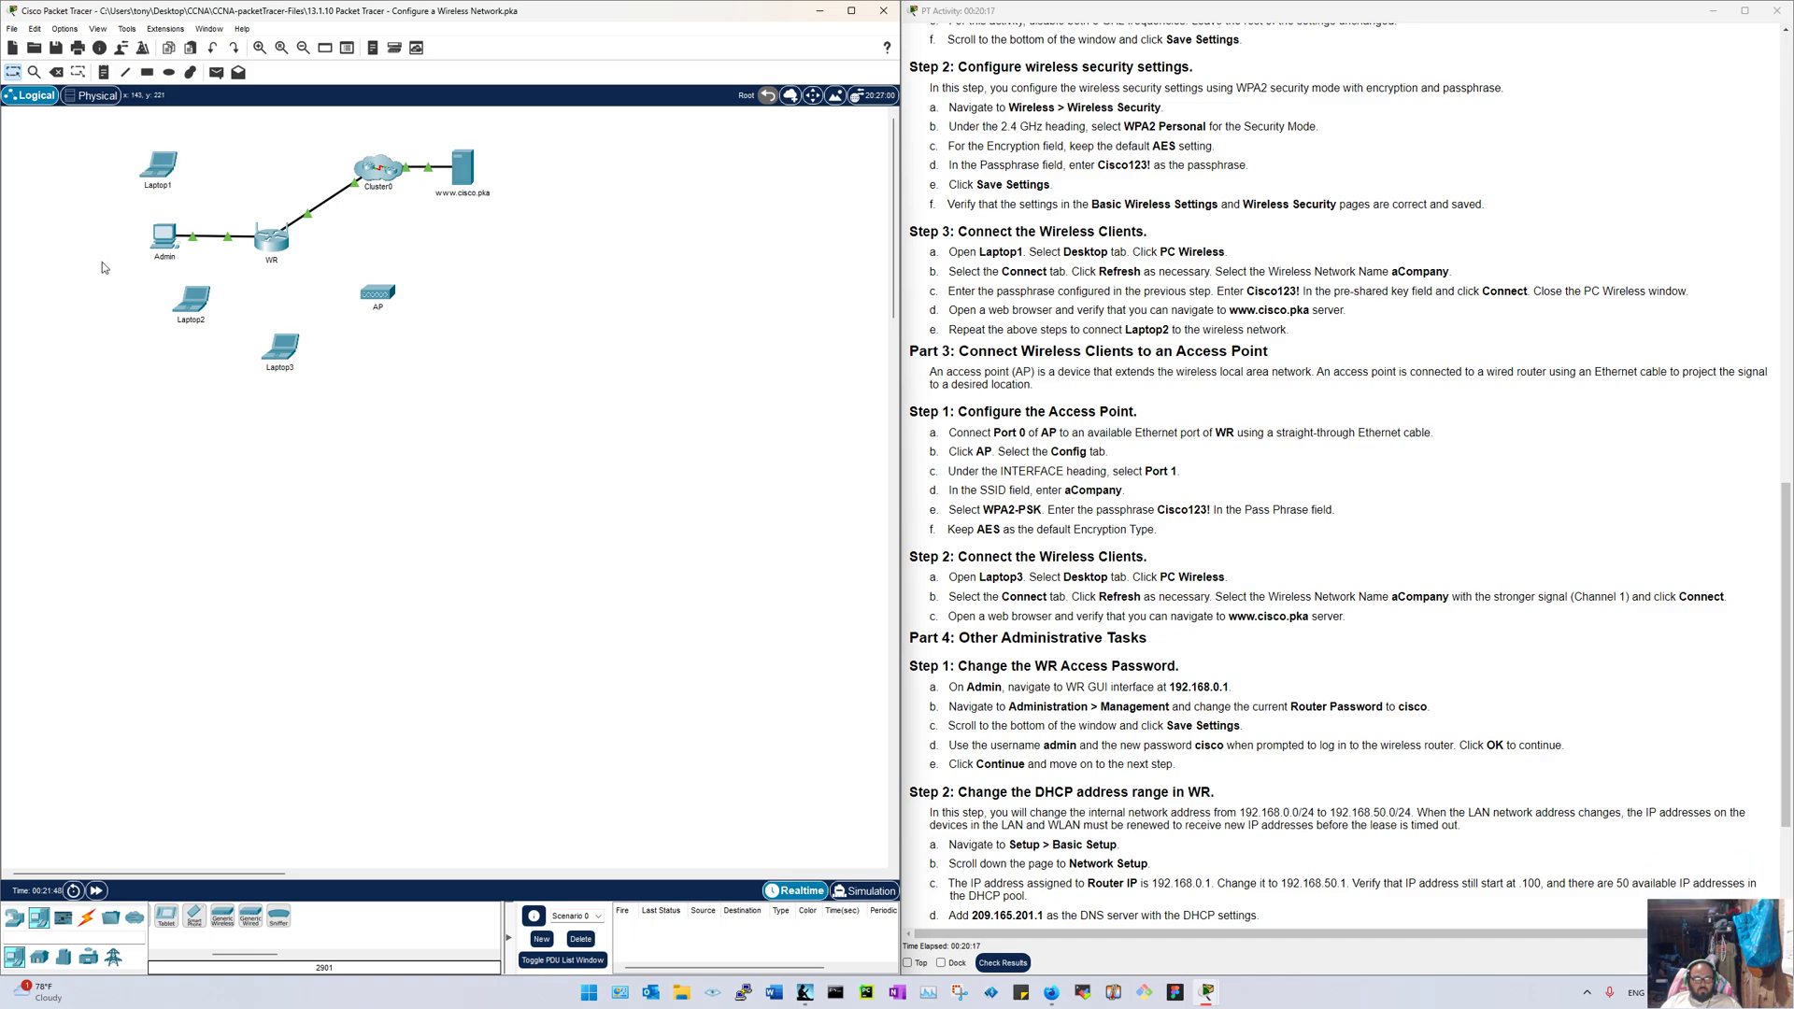
left_click_drag(159, 179, 94, 180)
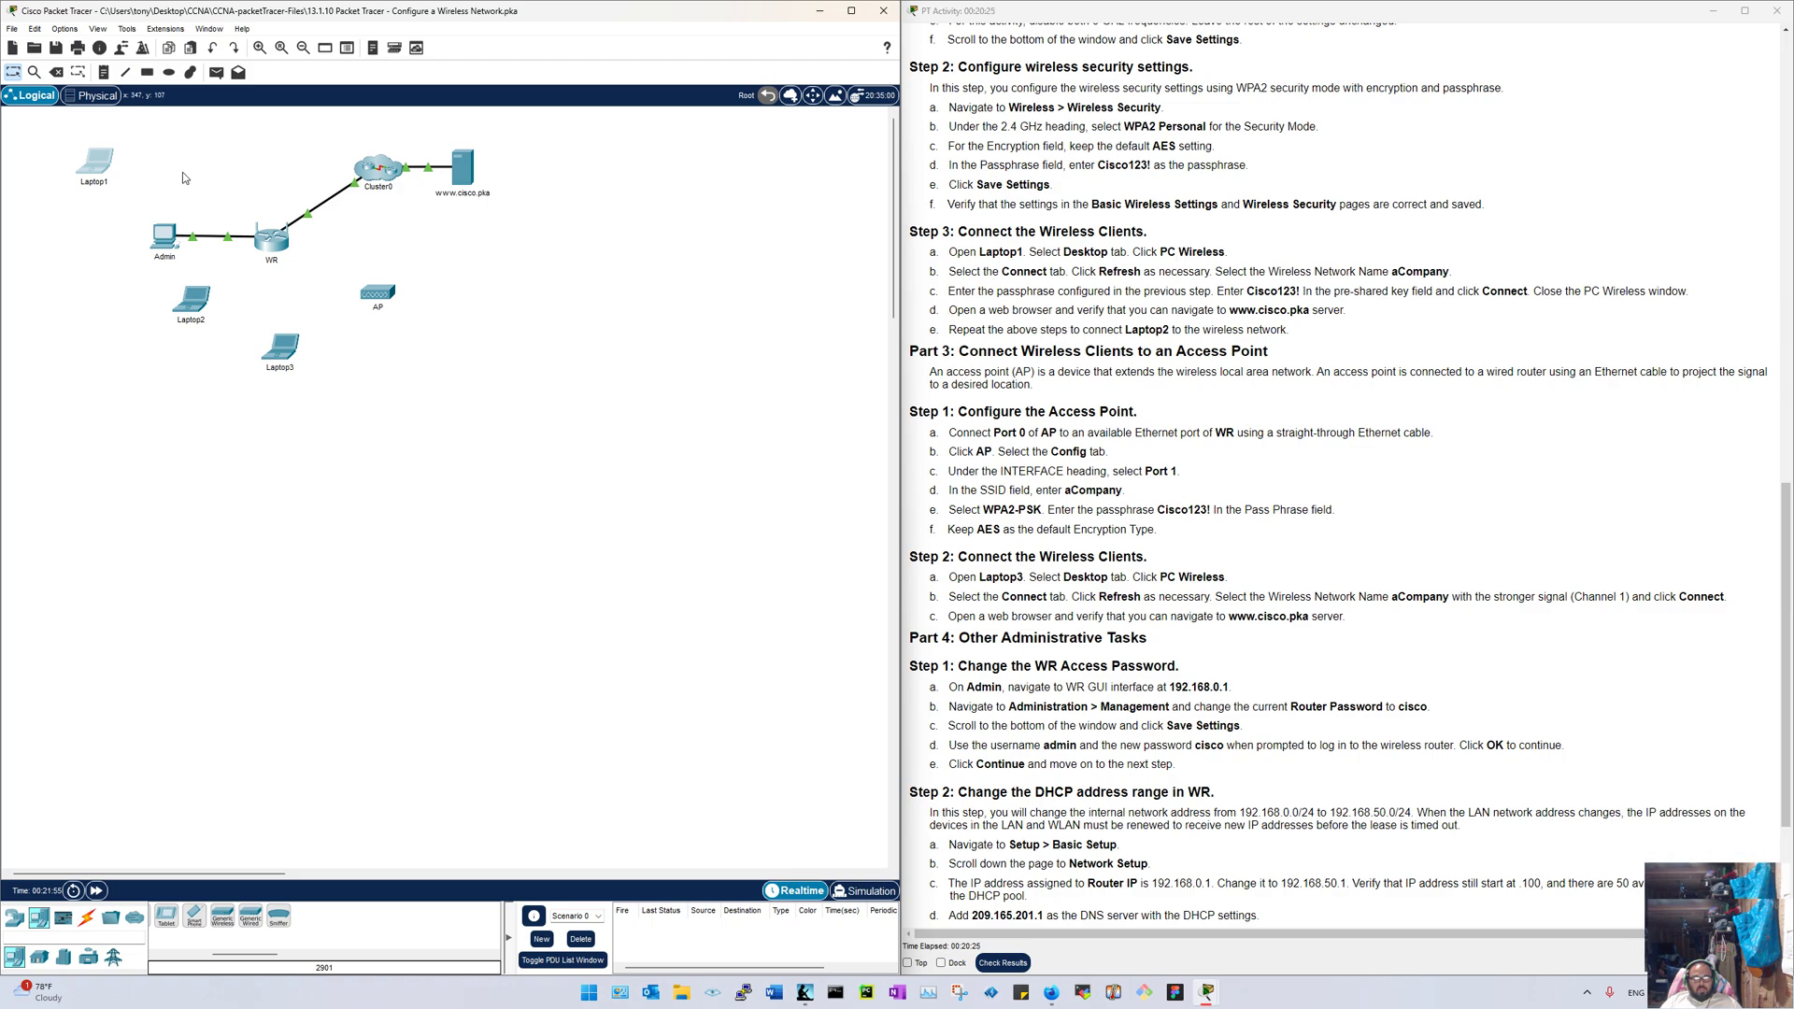
left_click(101, 166)
left_click_drag(731, 251, 149, 231)
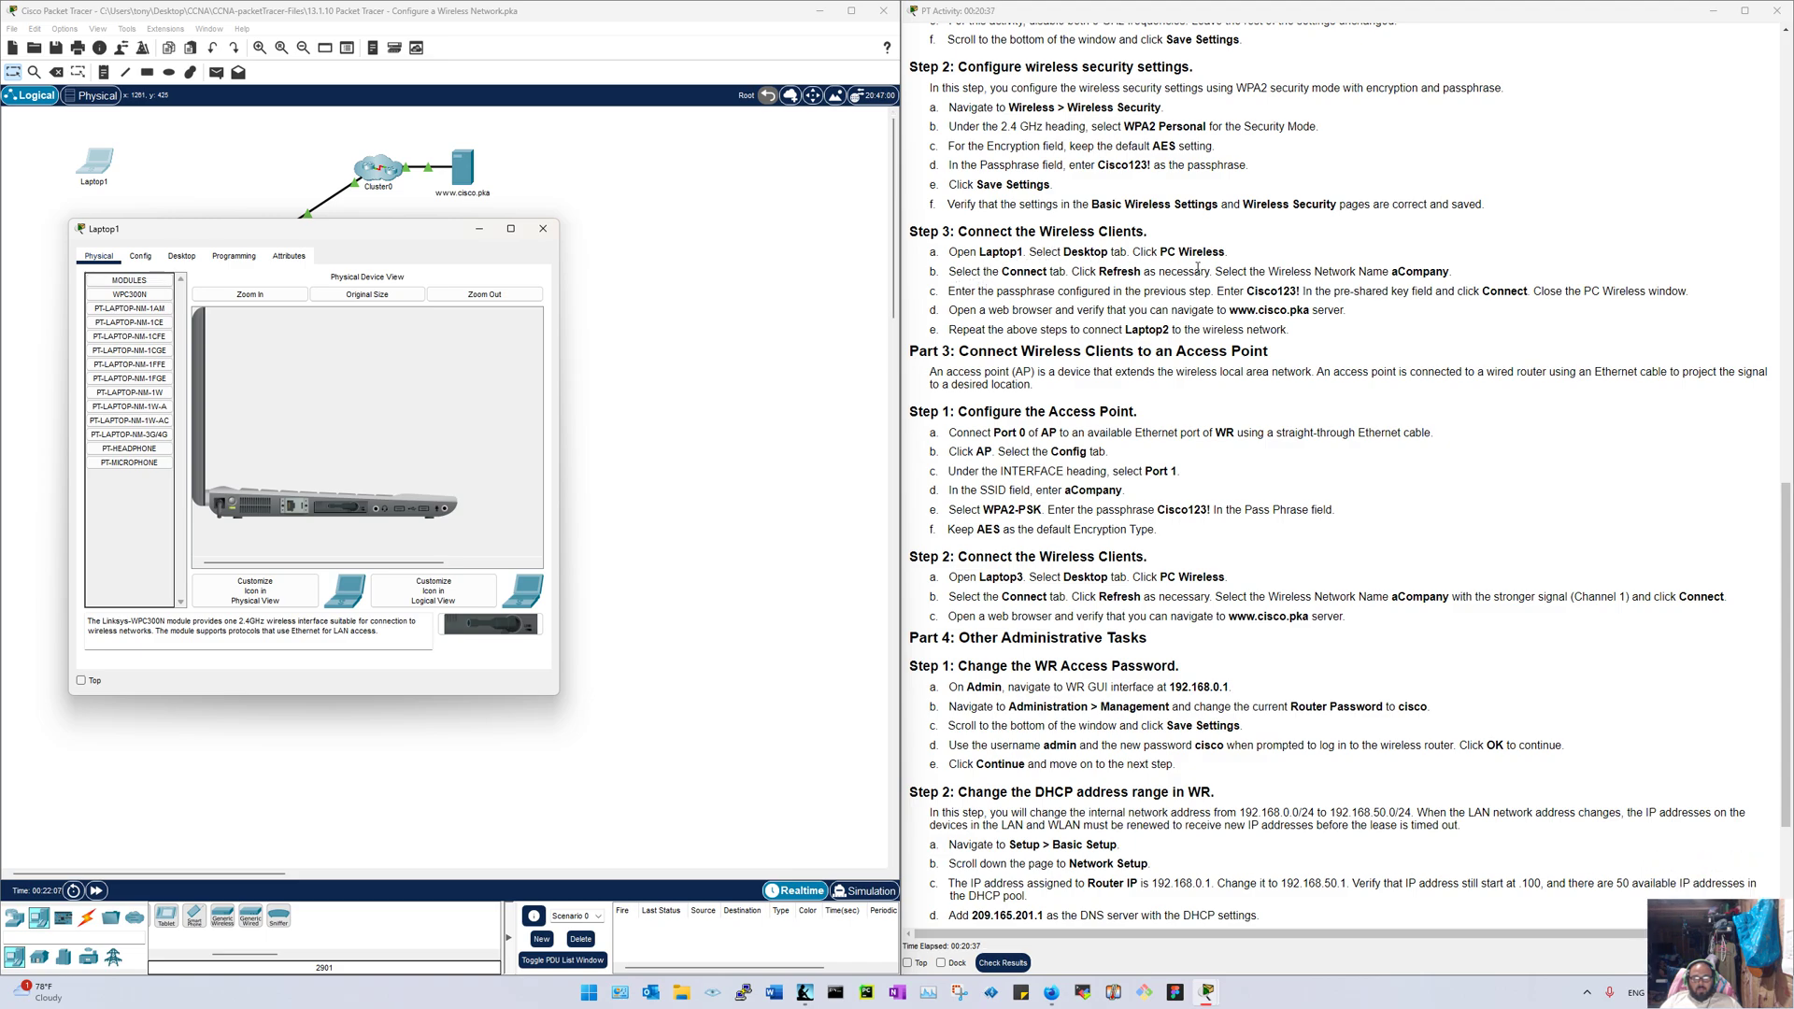
Step: In Laptop1's PC Wireless, refresh the network list, select aCompany and start connecting
left_click(177, 257)
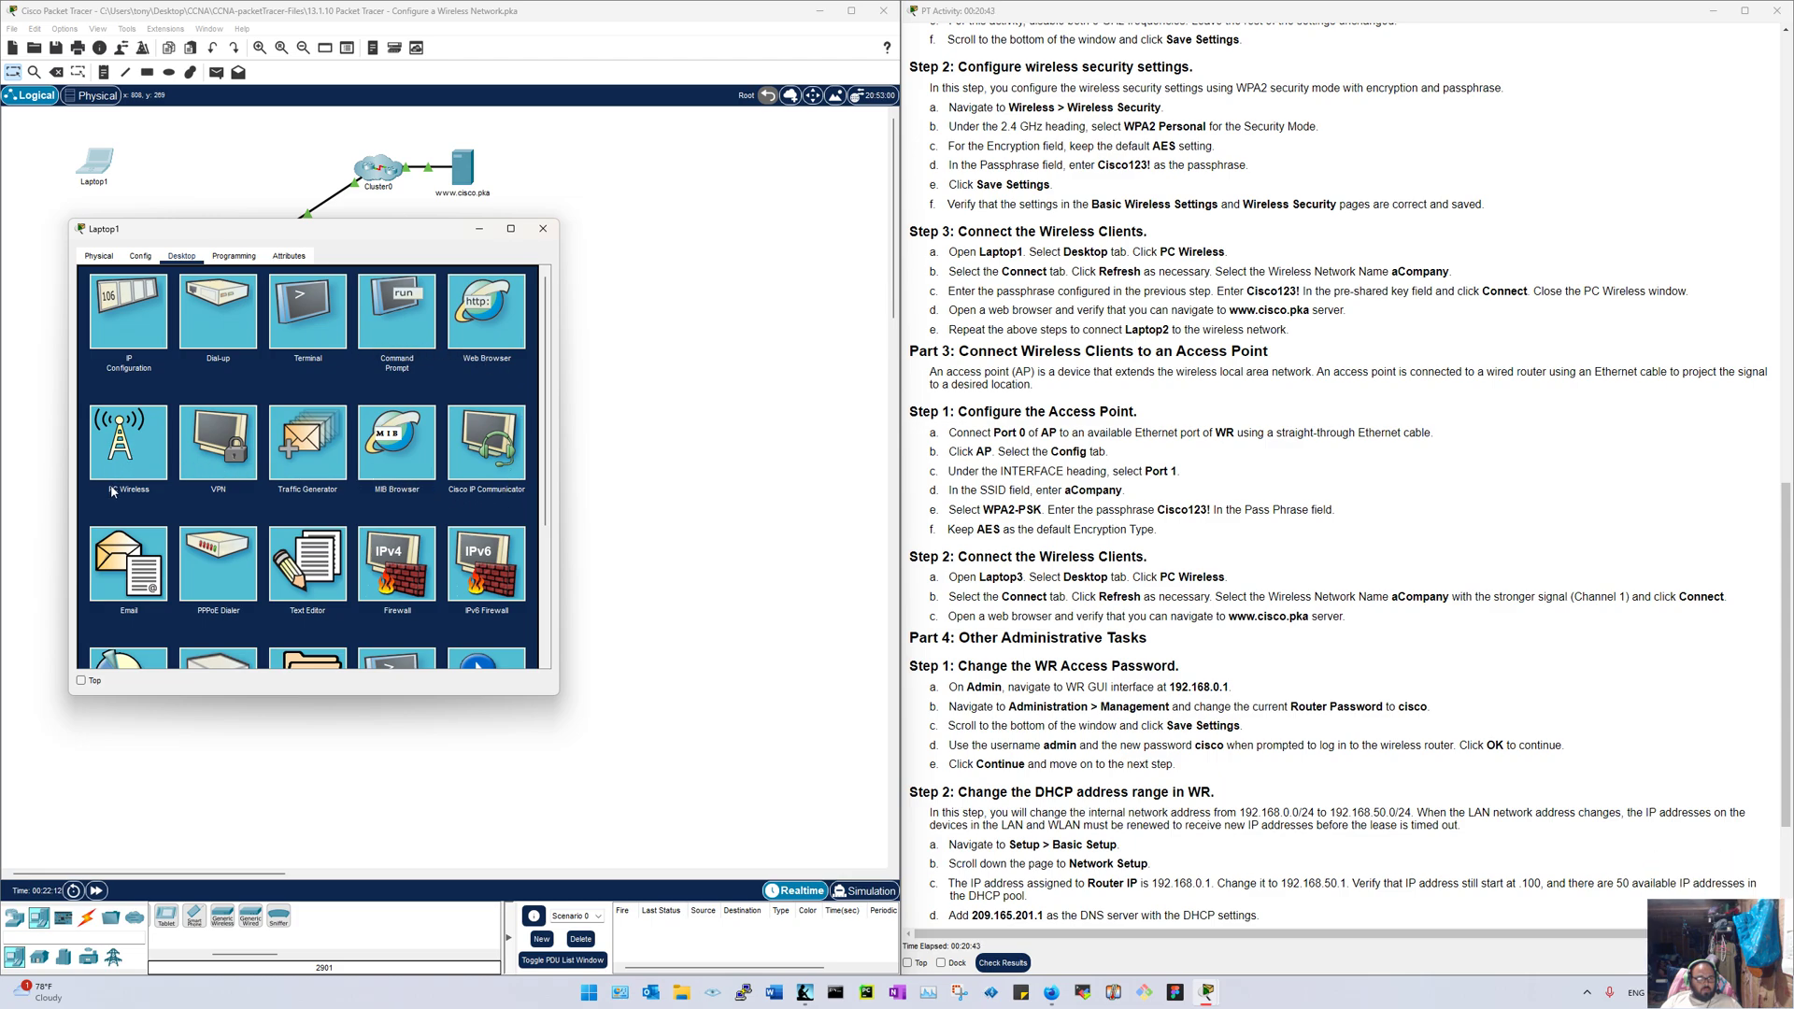
left_click(121, 447)
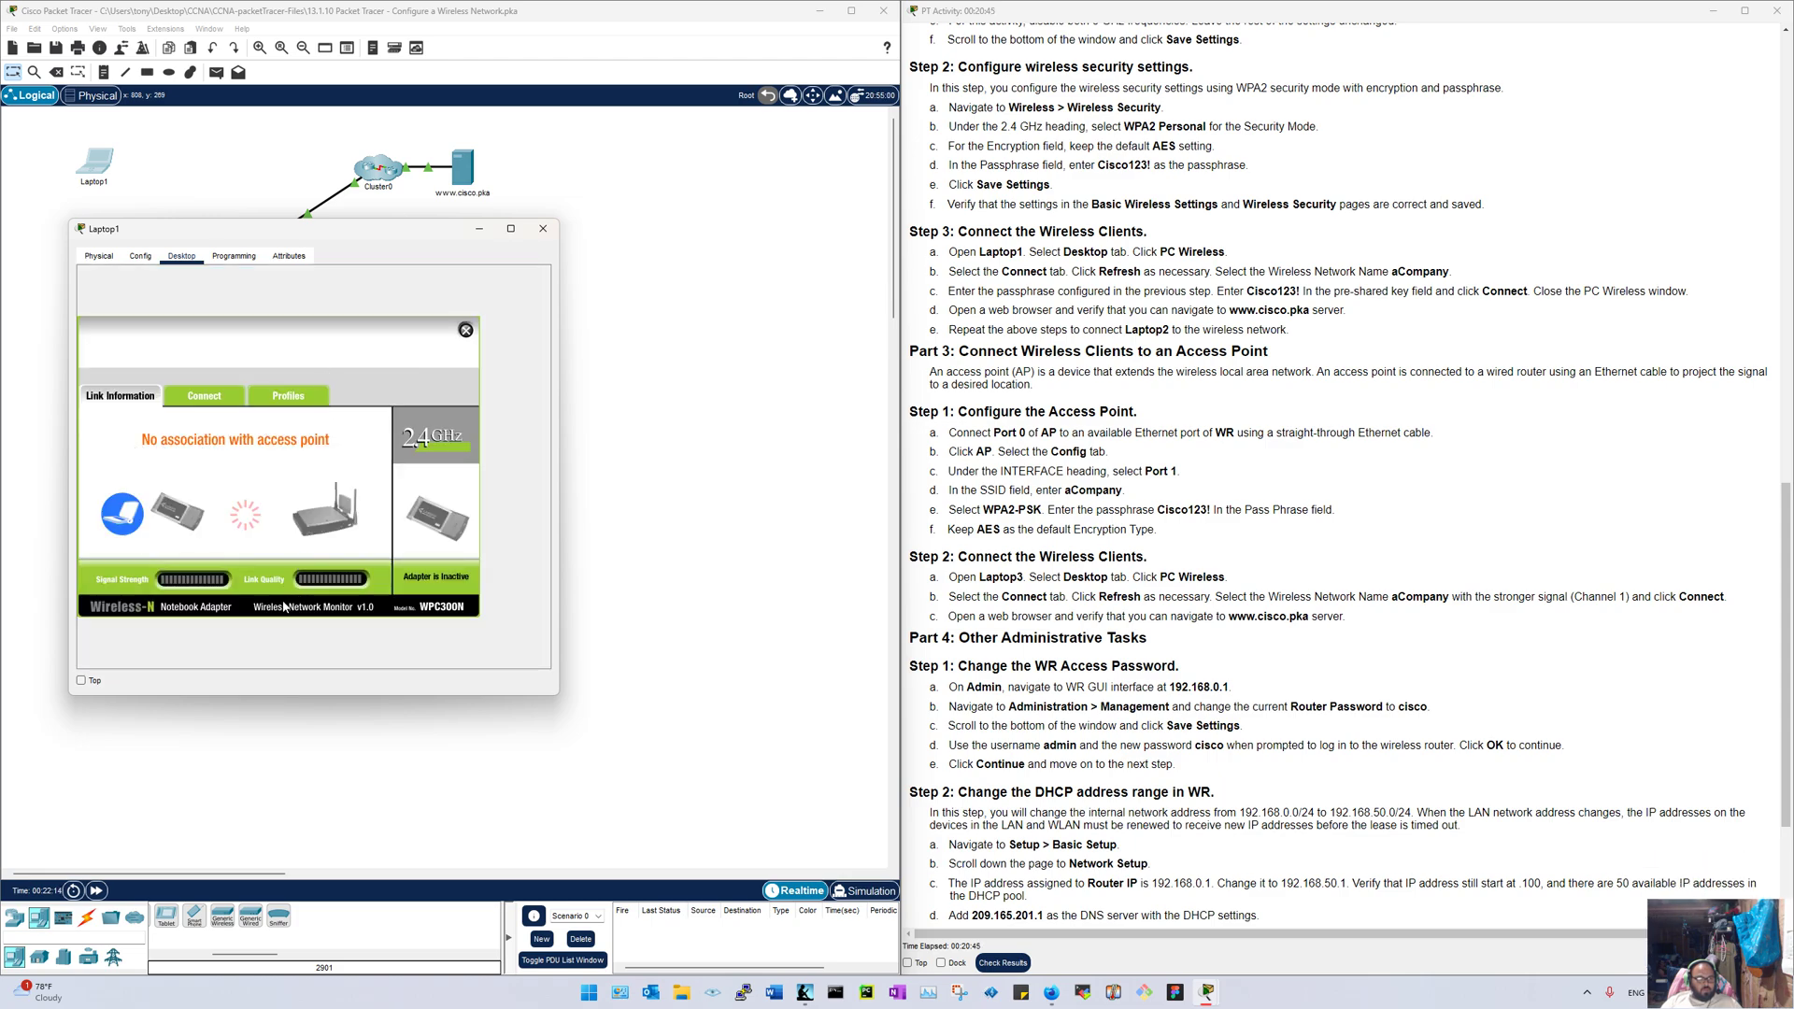
left_click(200, 397)
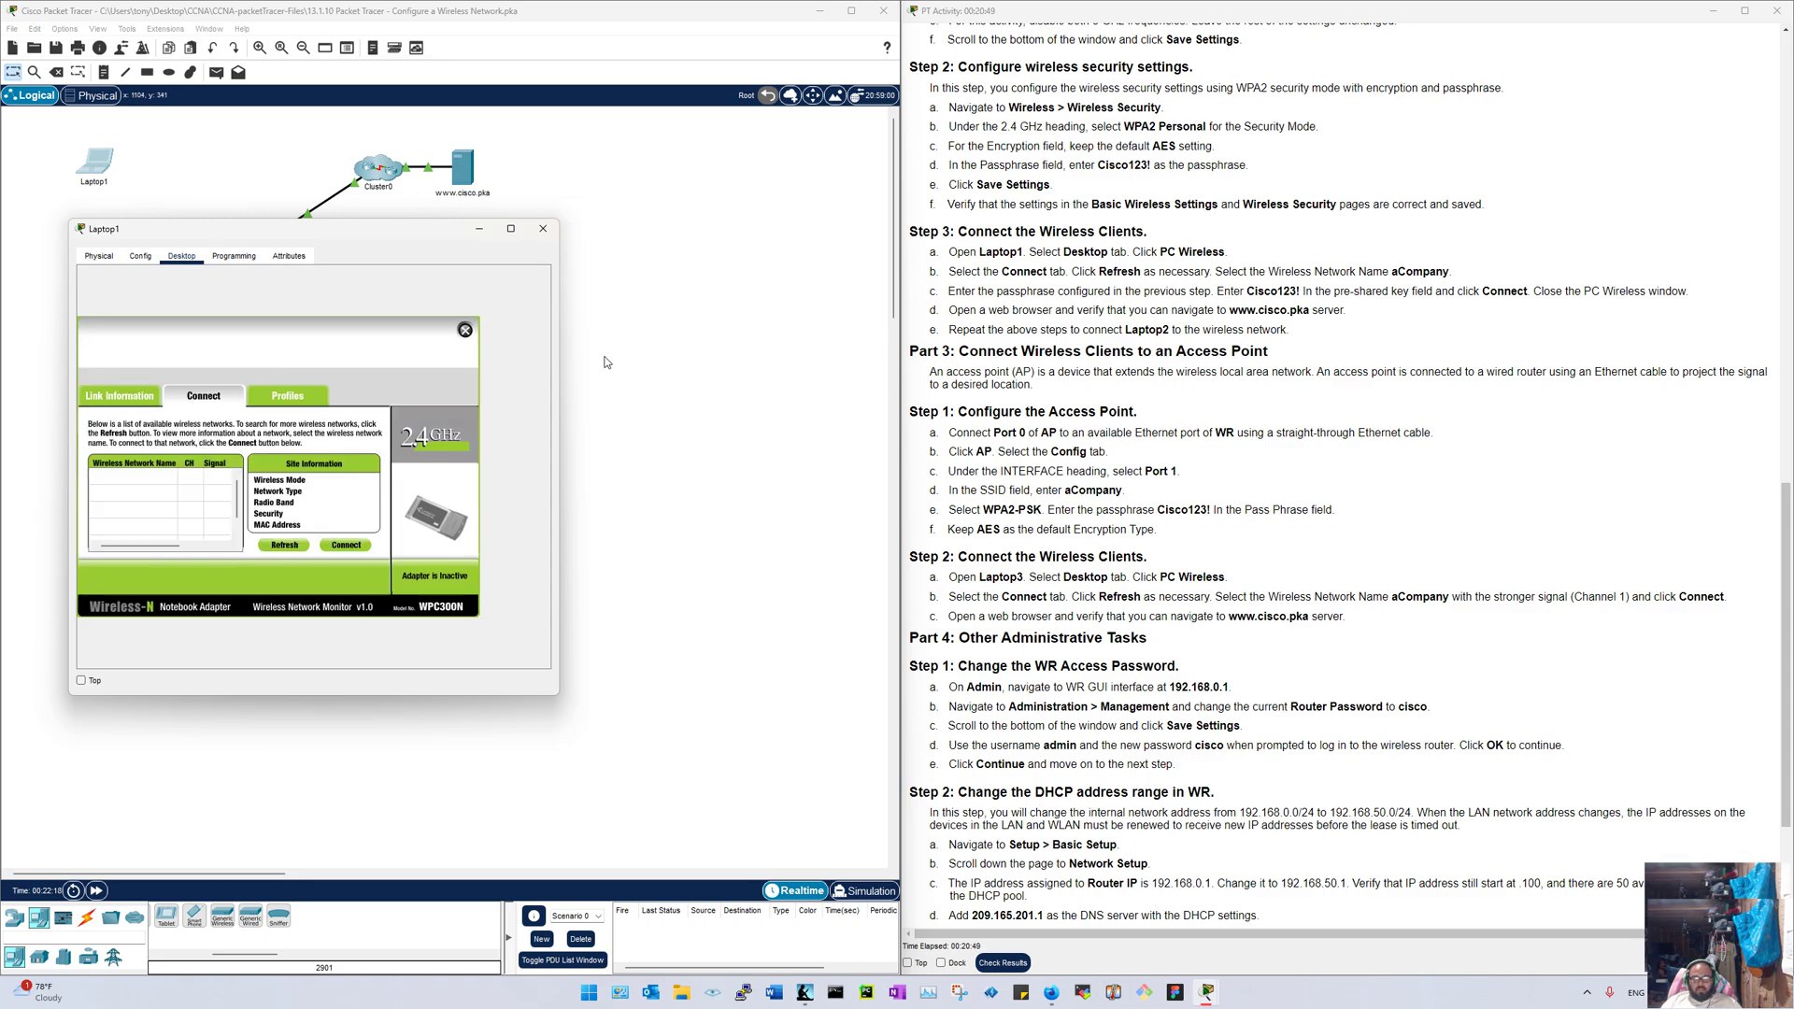
left_click(277, 545)
left_click(277, 544)
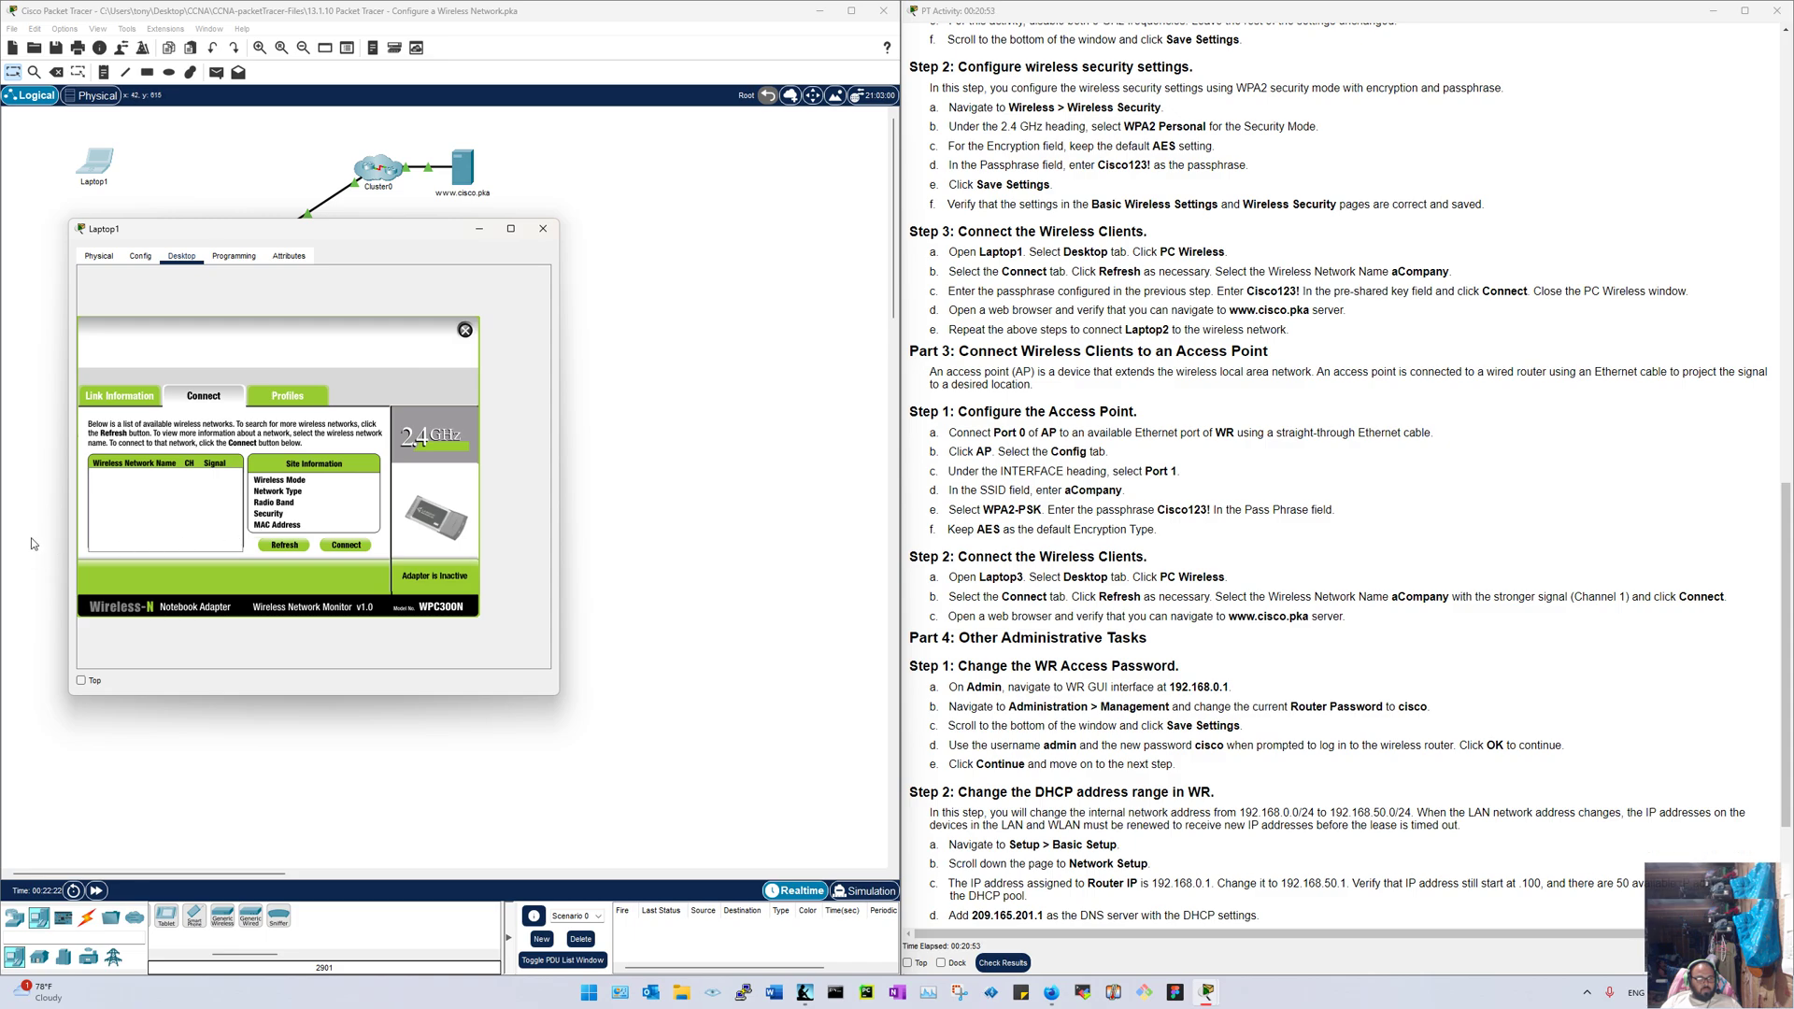
left_click(134, 502)
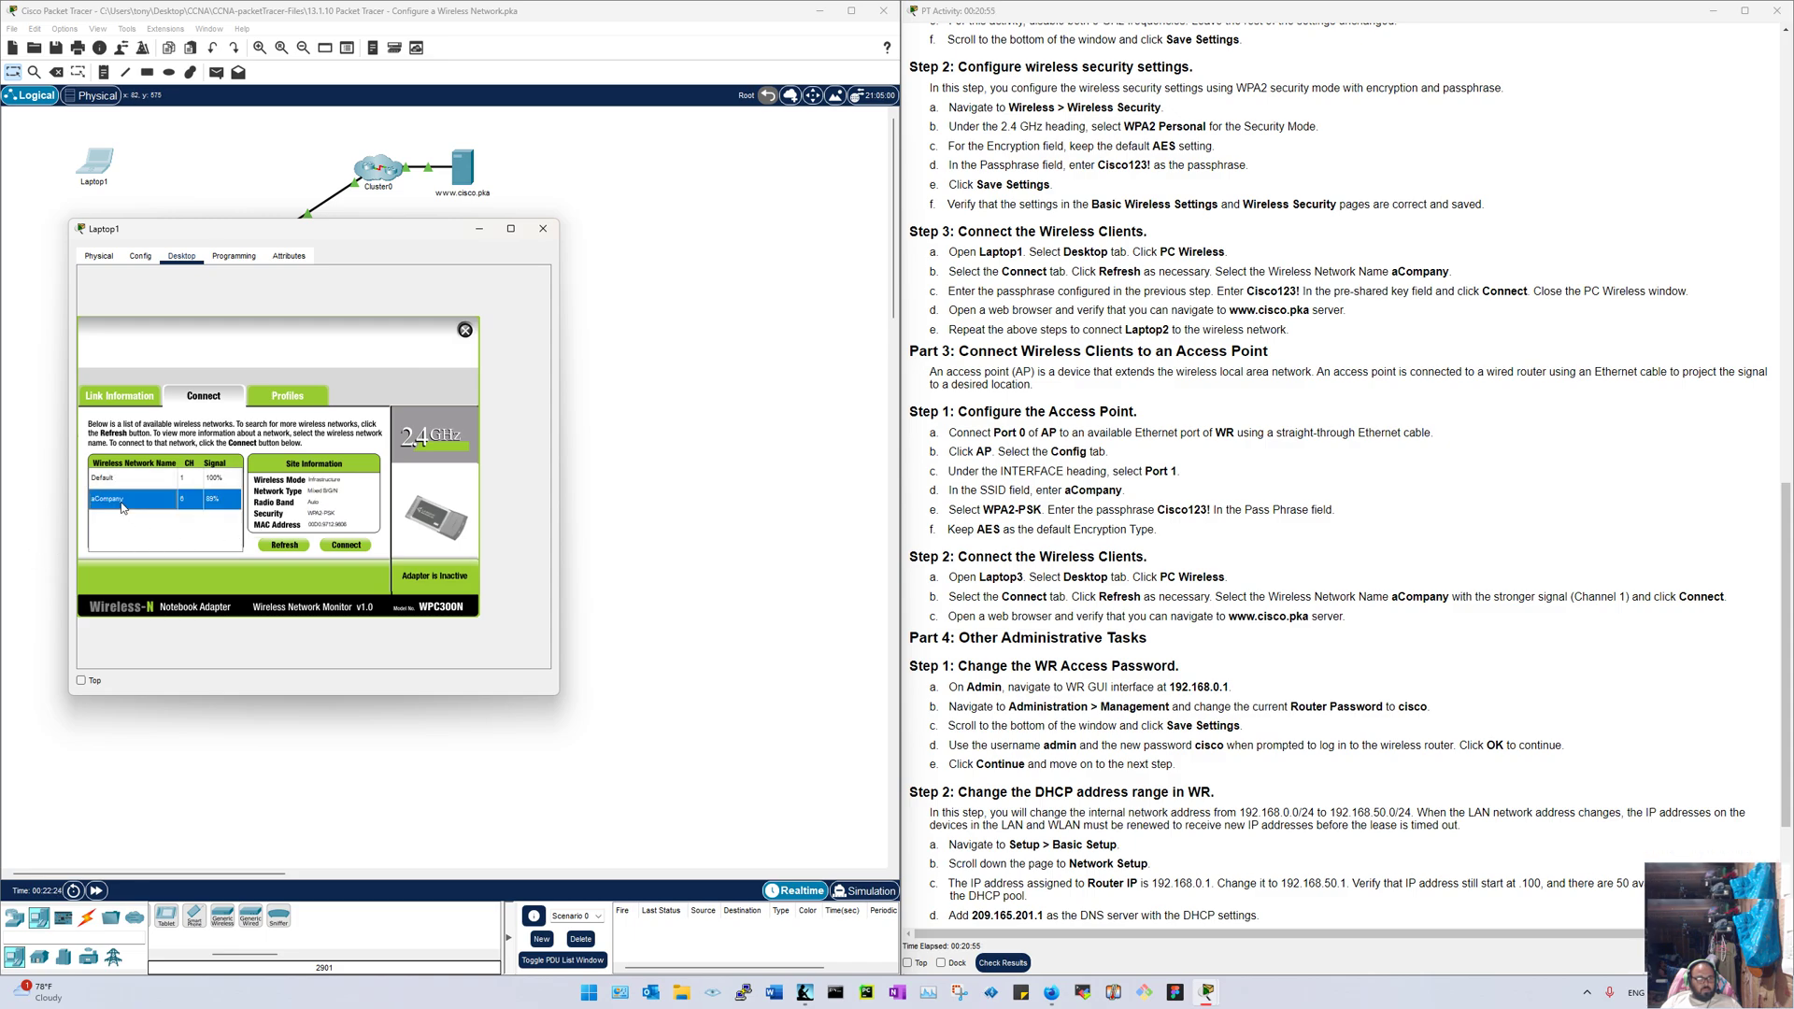
left_click(338, 548)
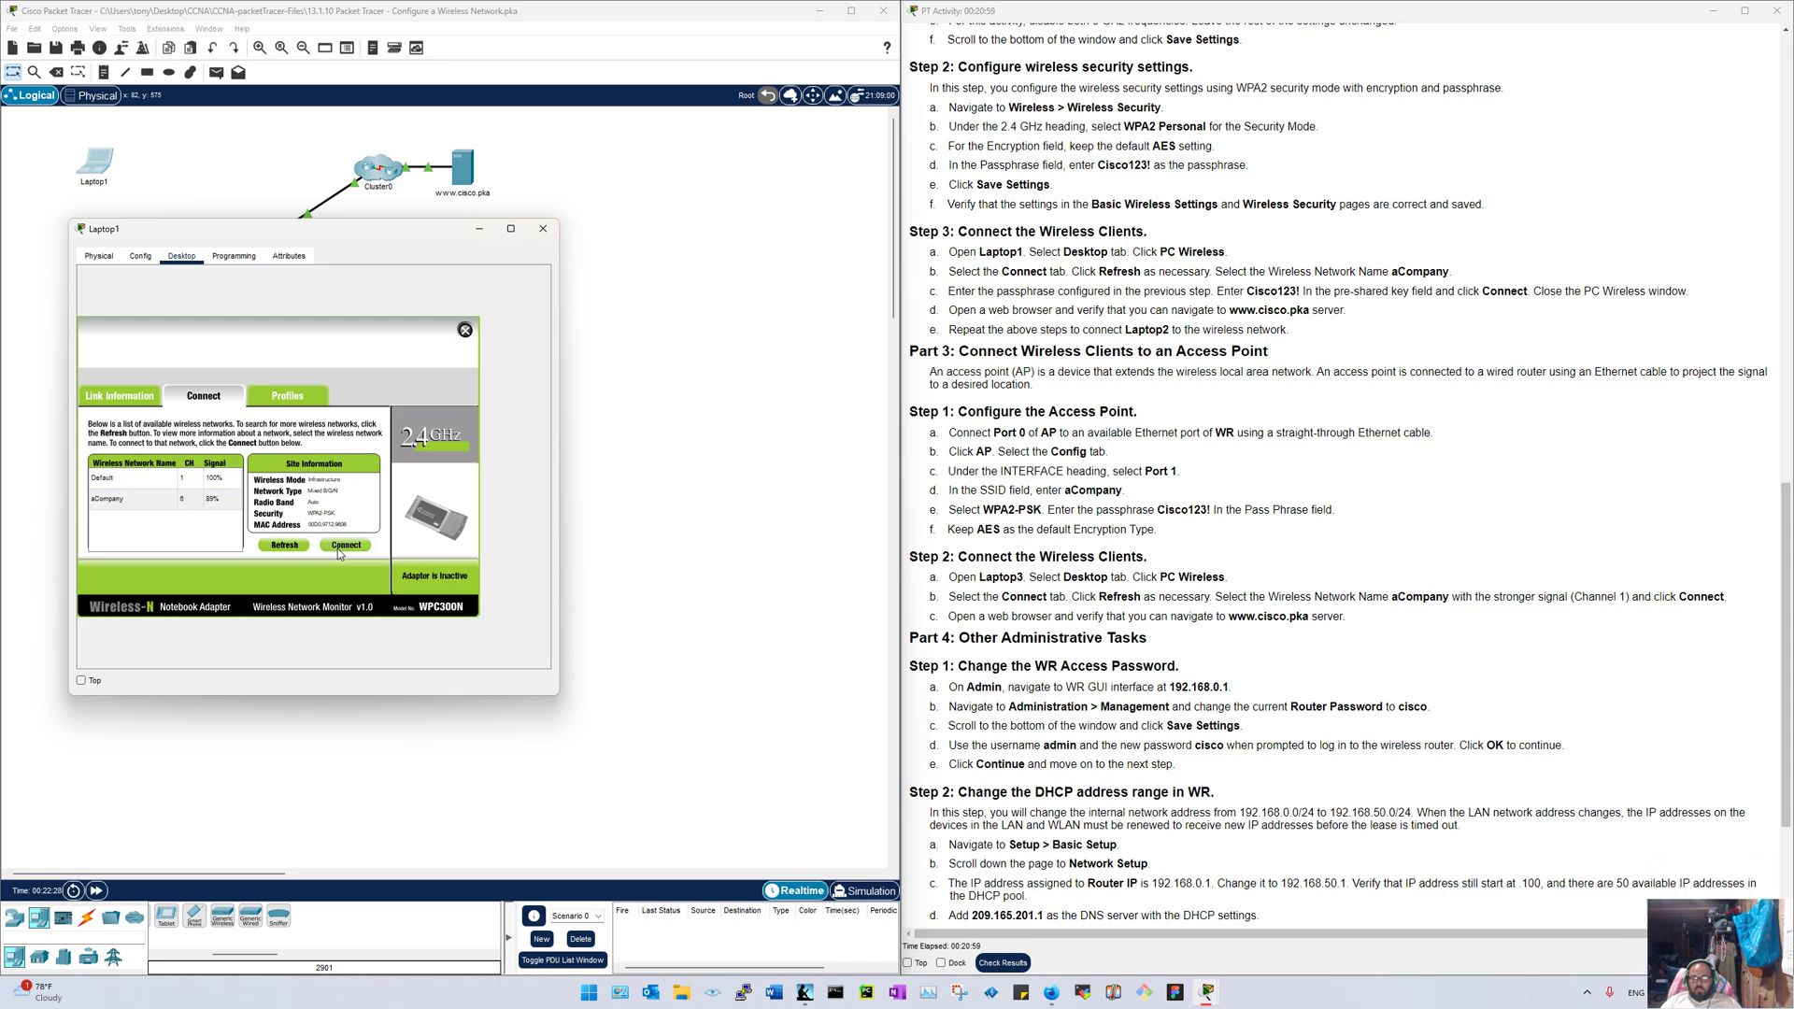
Step: Enter the pre-shared key, connect Laptop1, and close the wireless monitor
left_click(176, 482)
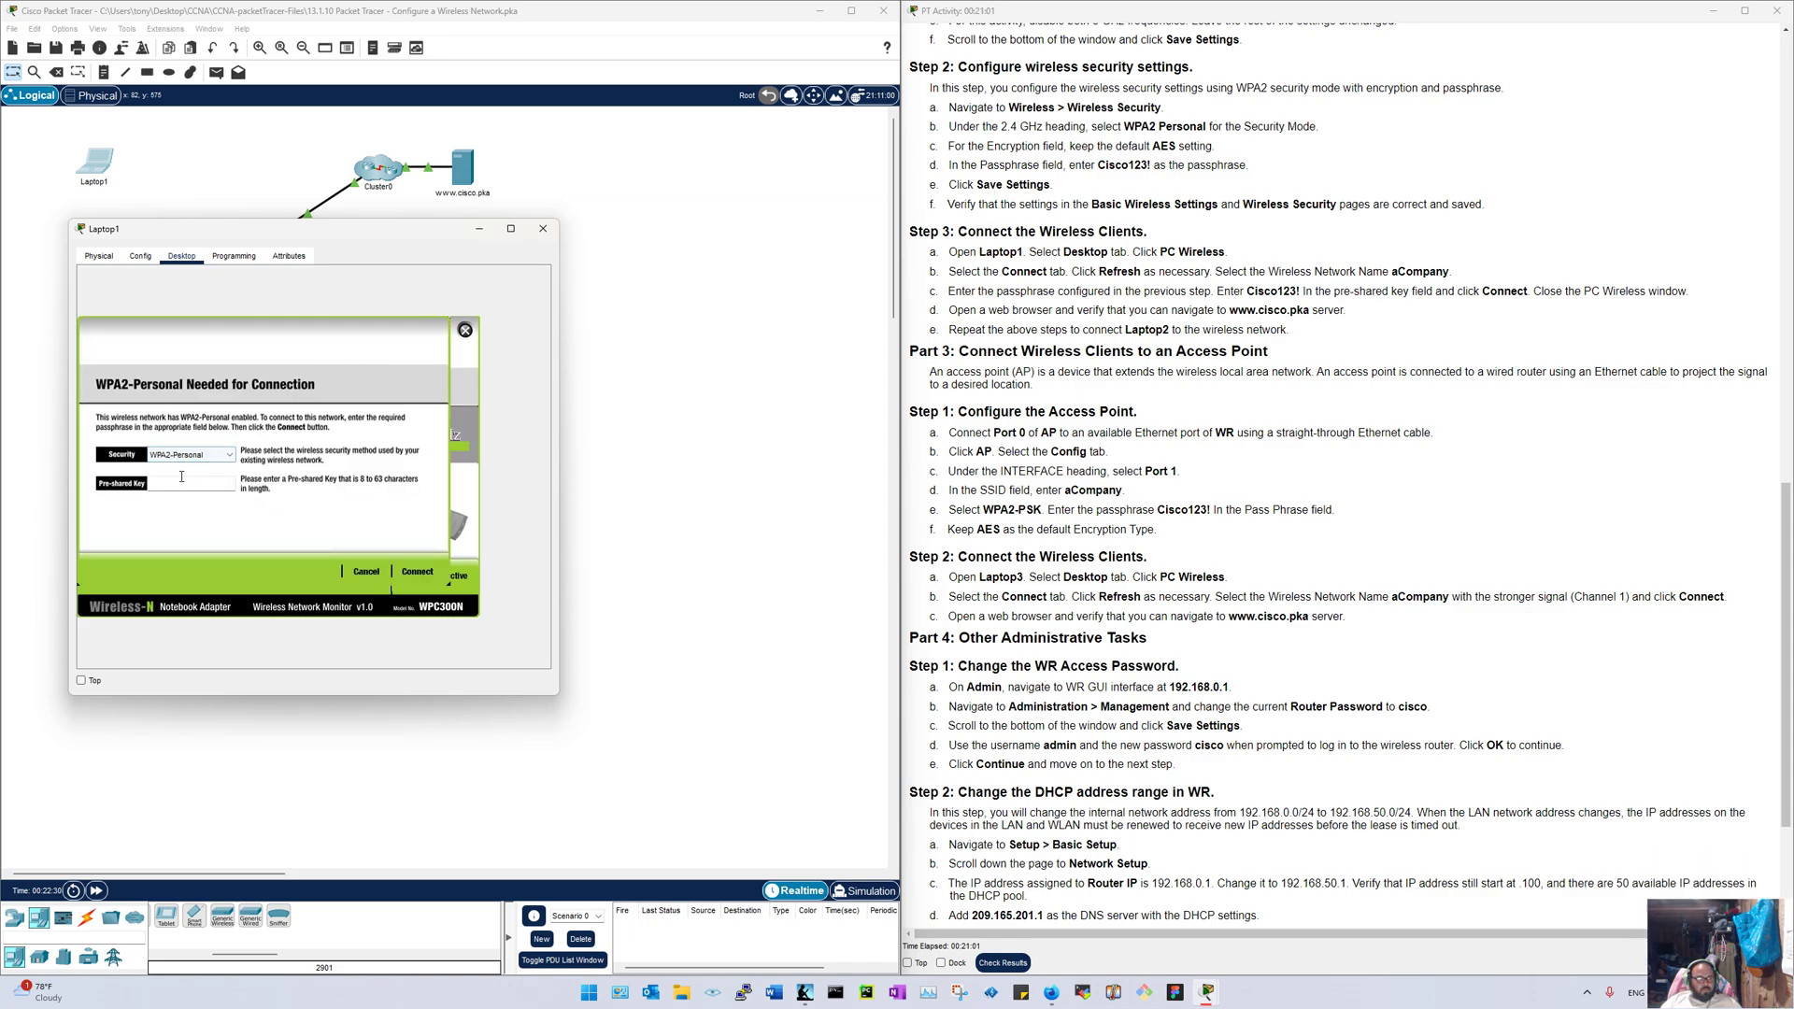
type("Cisco")
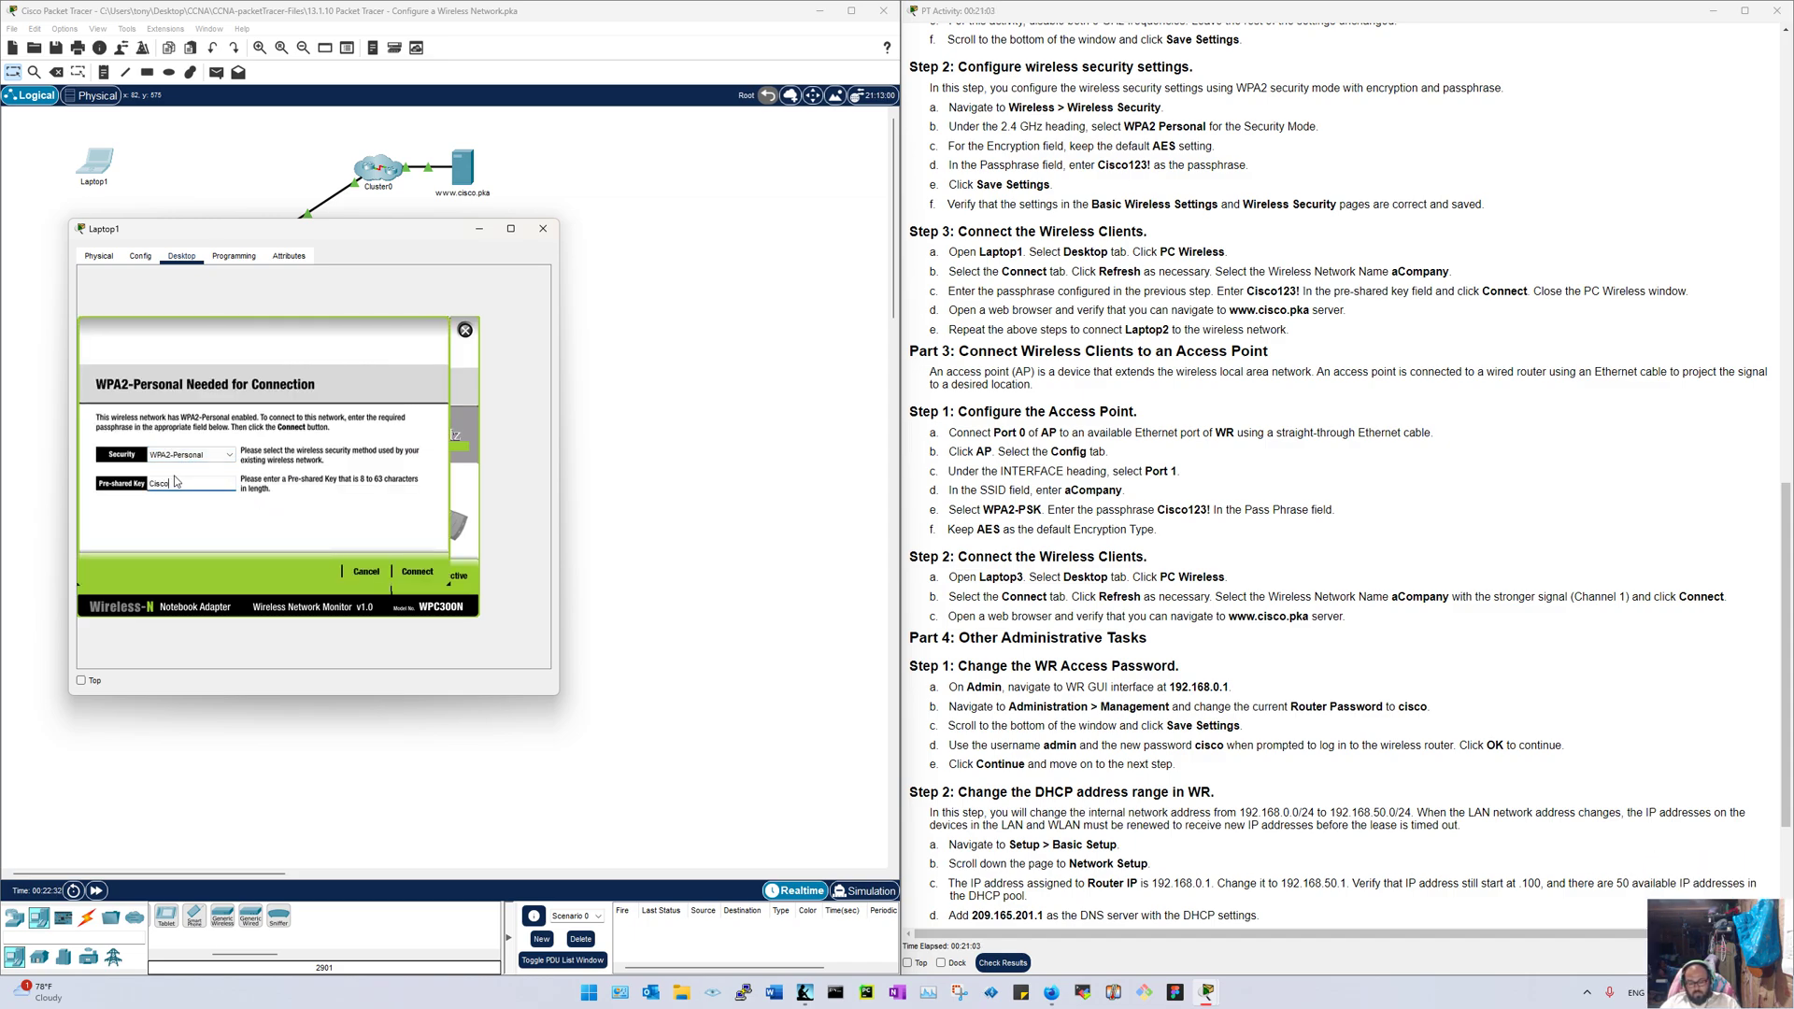
type("1")
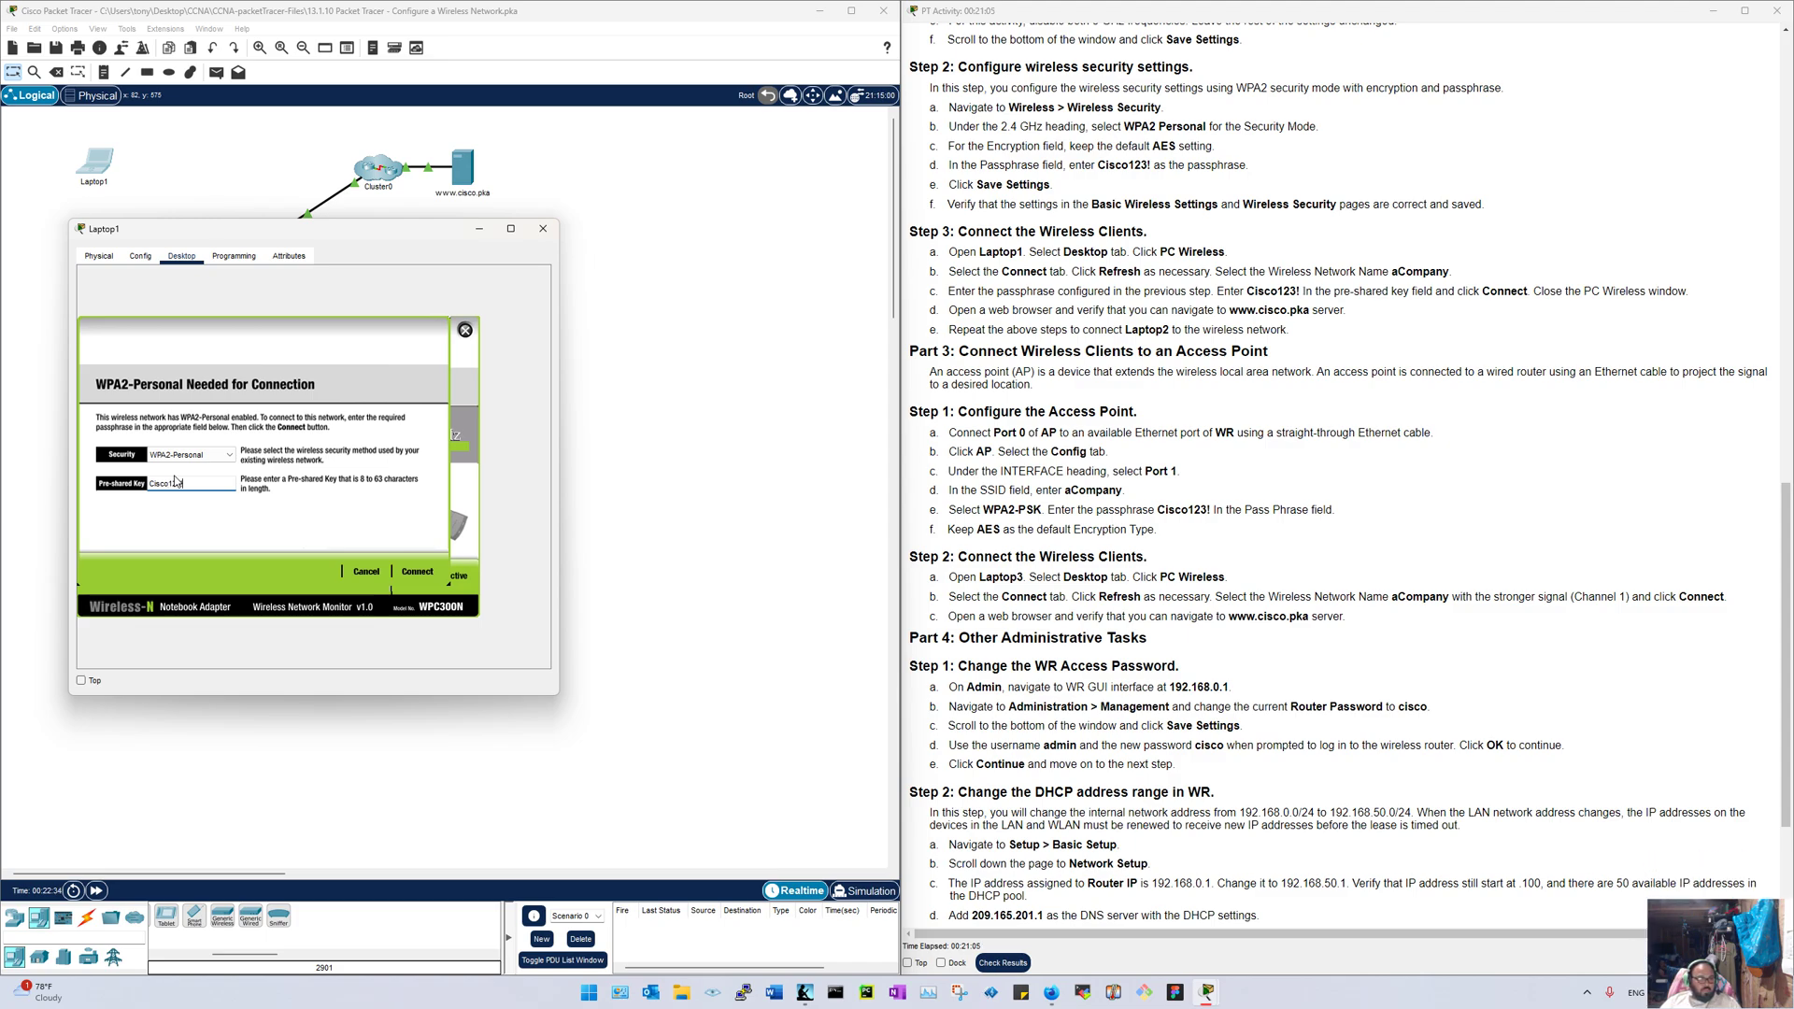
type("23!")
left_click(414, 572)
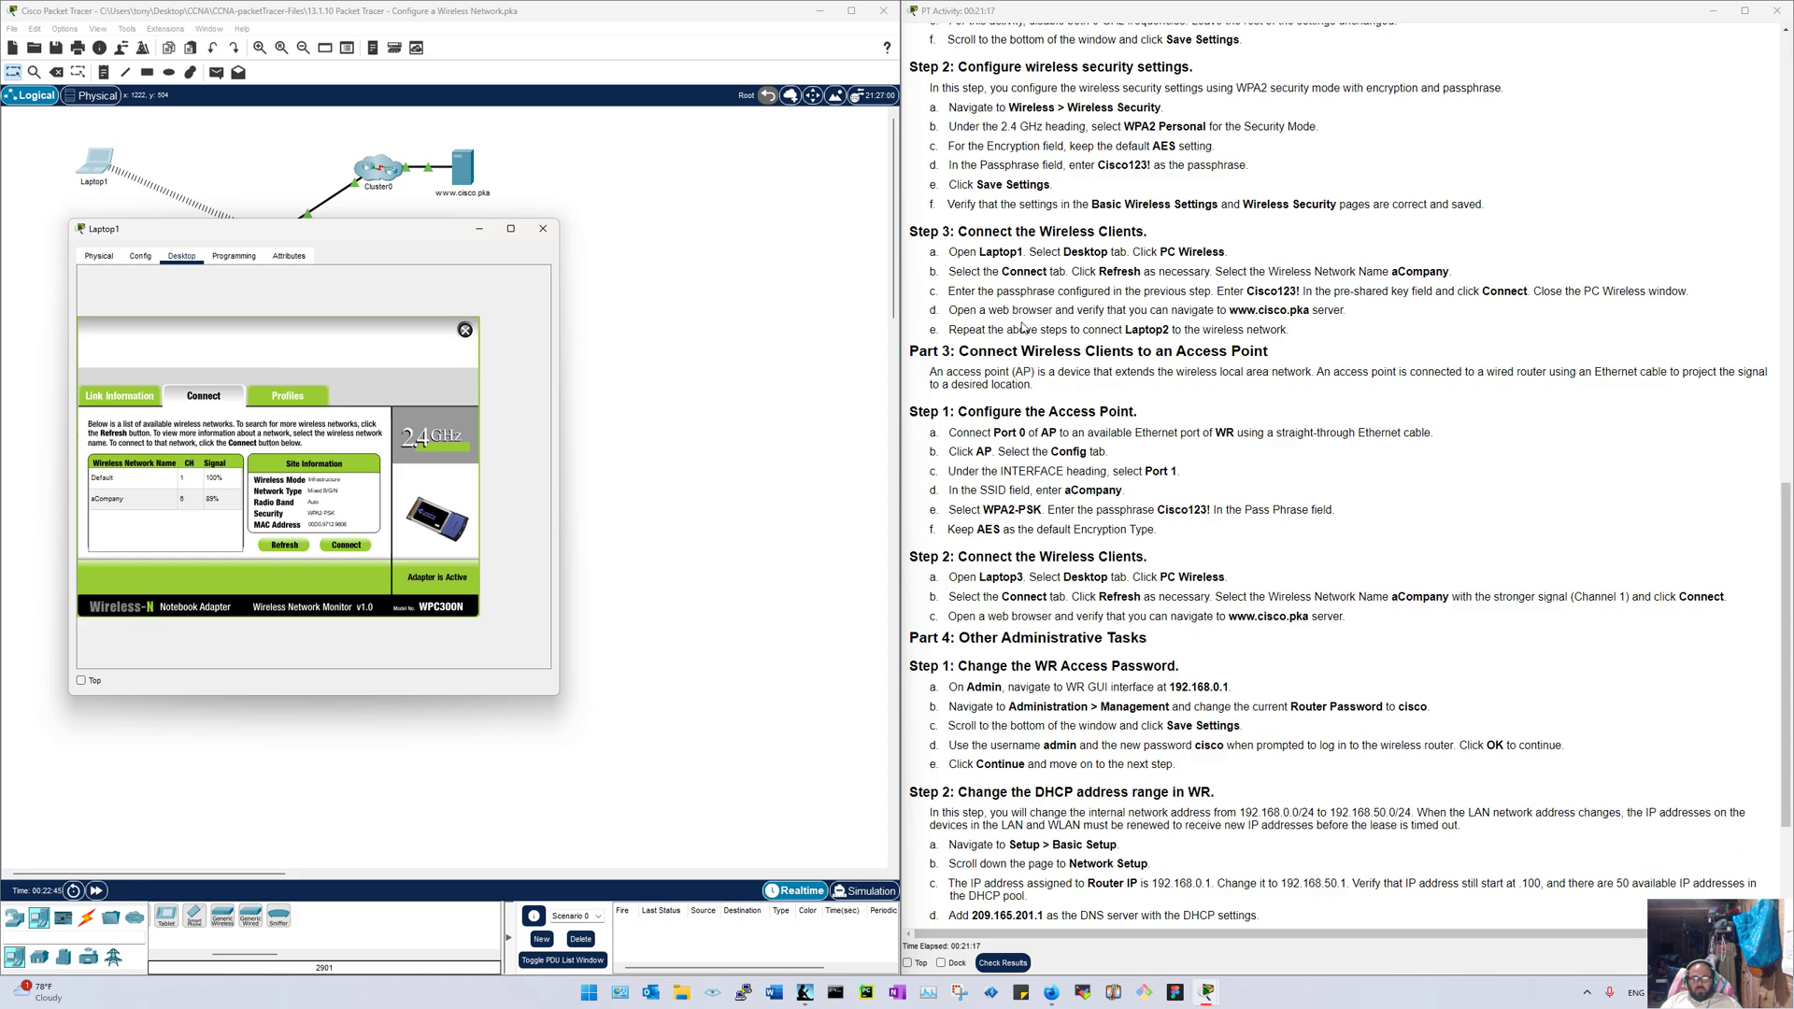
left_click(466, 333)
left_click(467, 335)
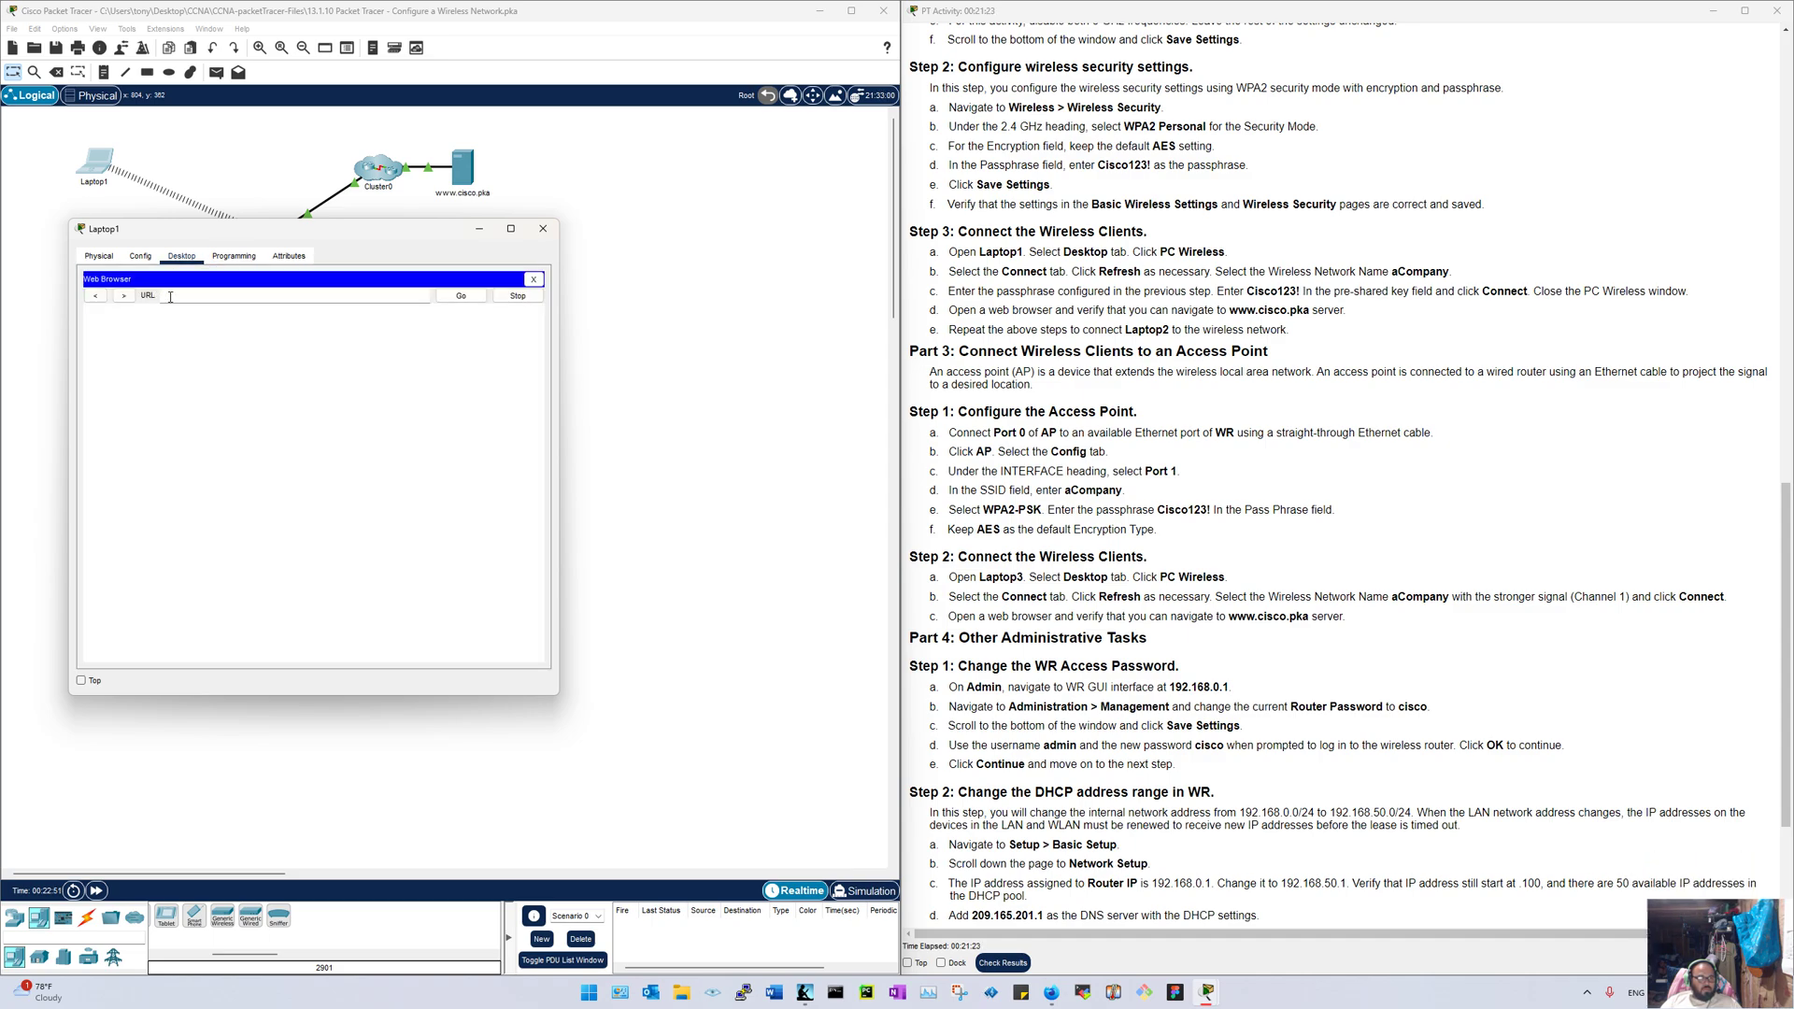
left_click(171, 298)
type("cs")
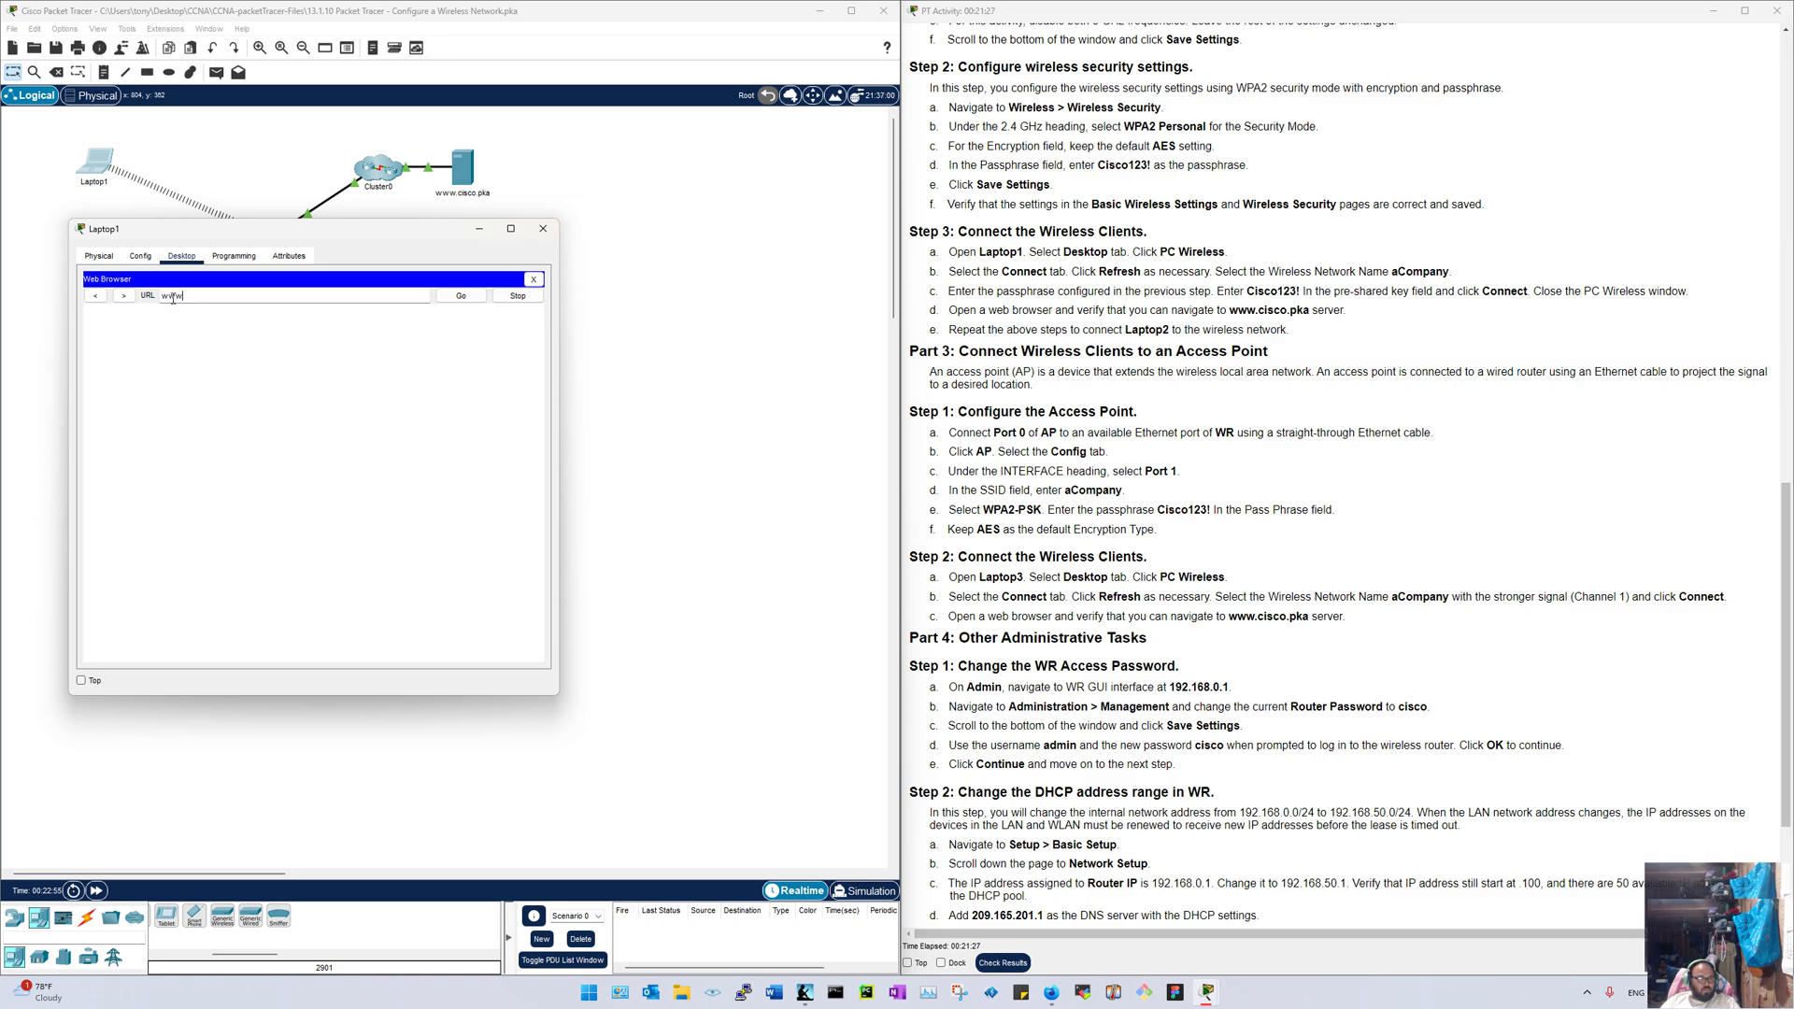
type("a")
key("Return")
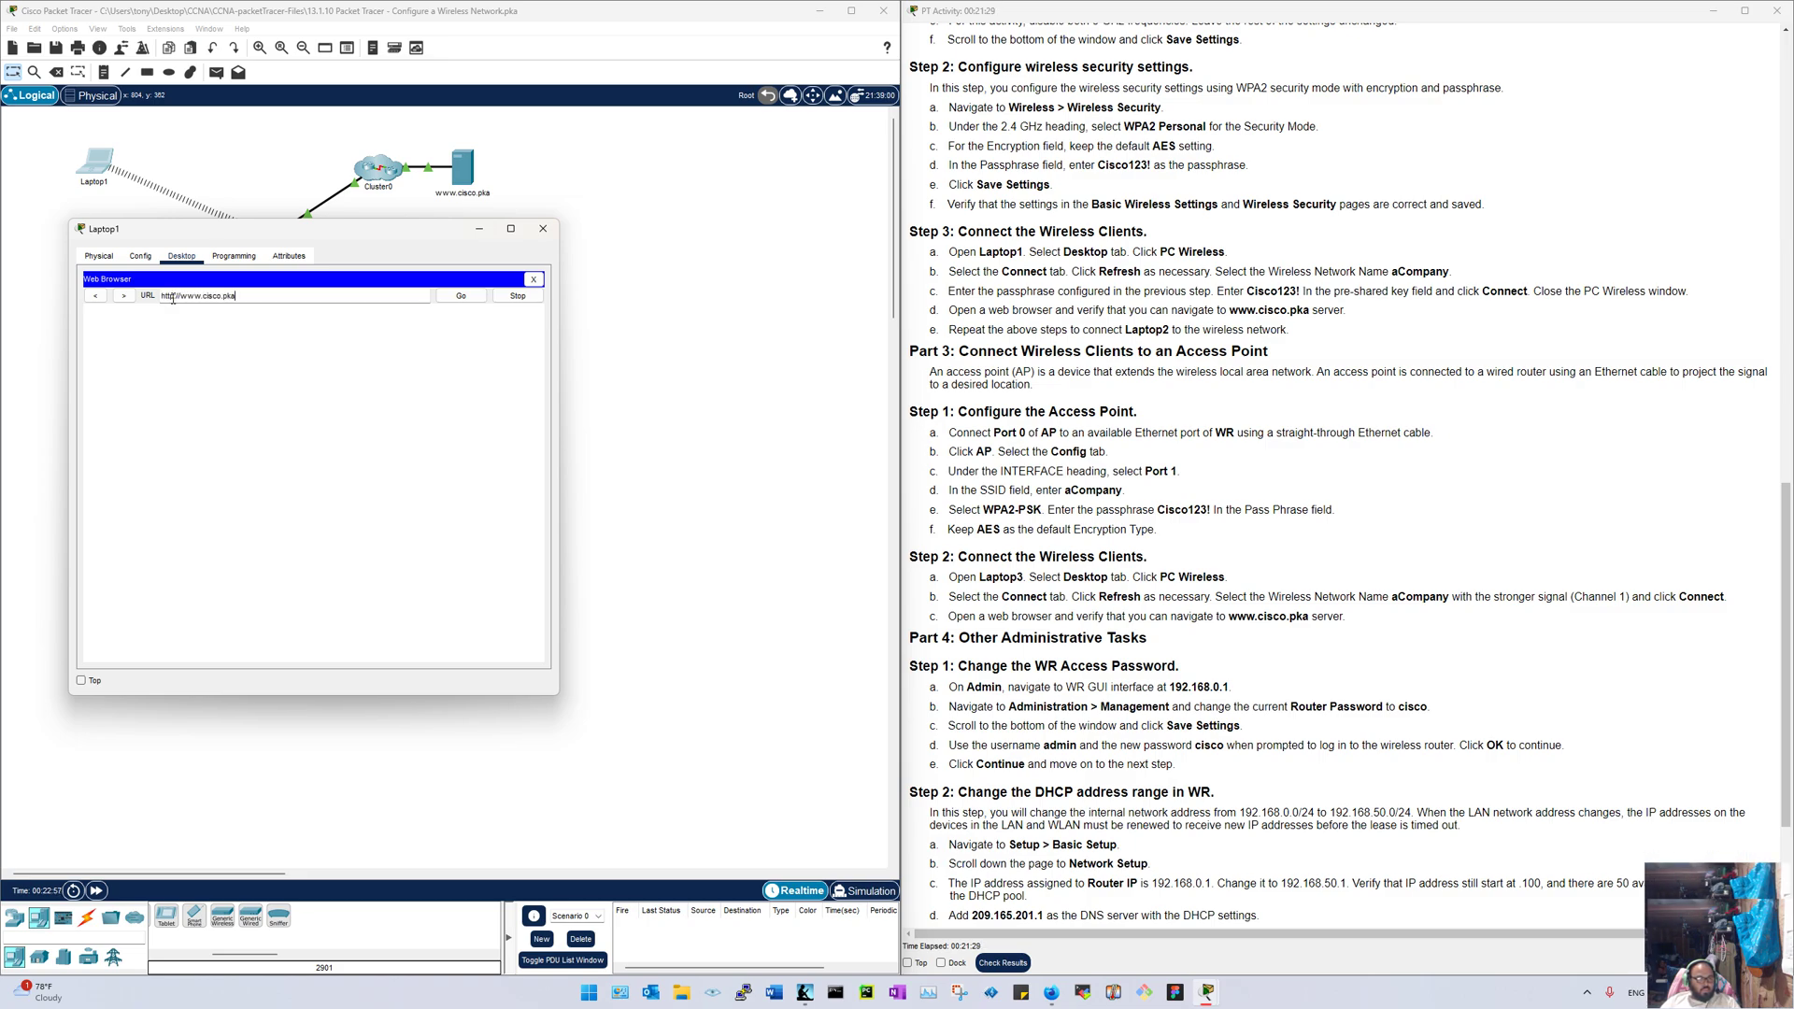
left_click(105, 421)
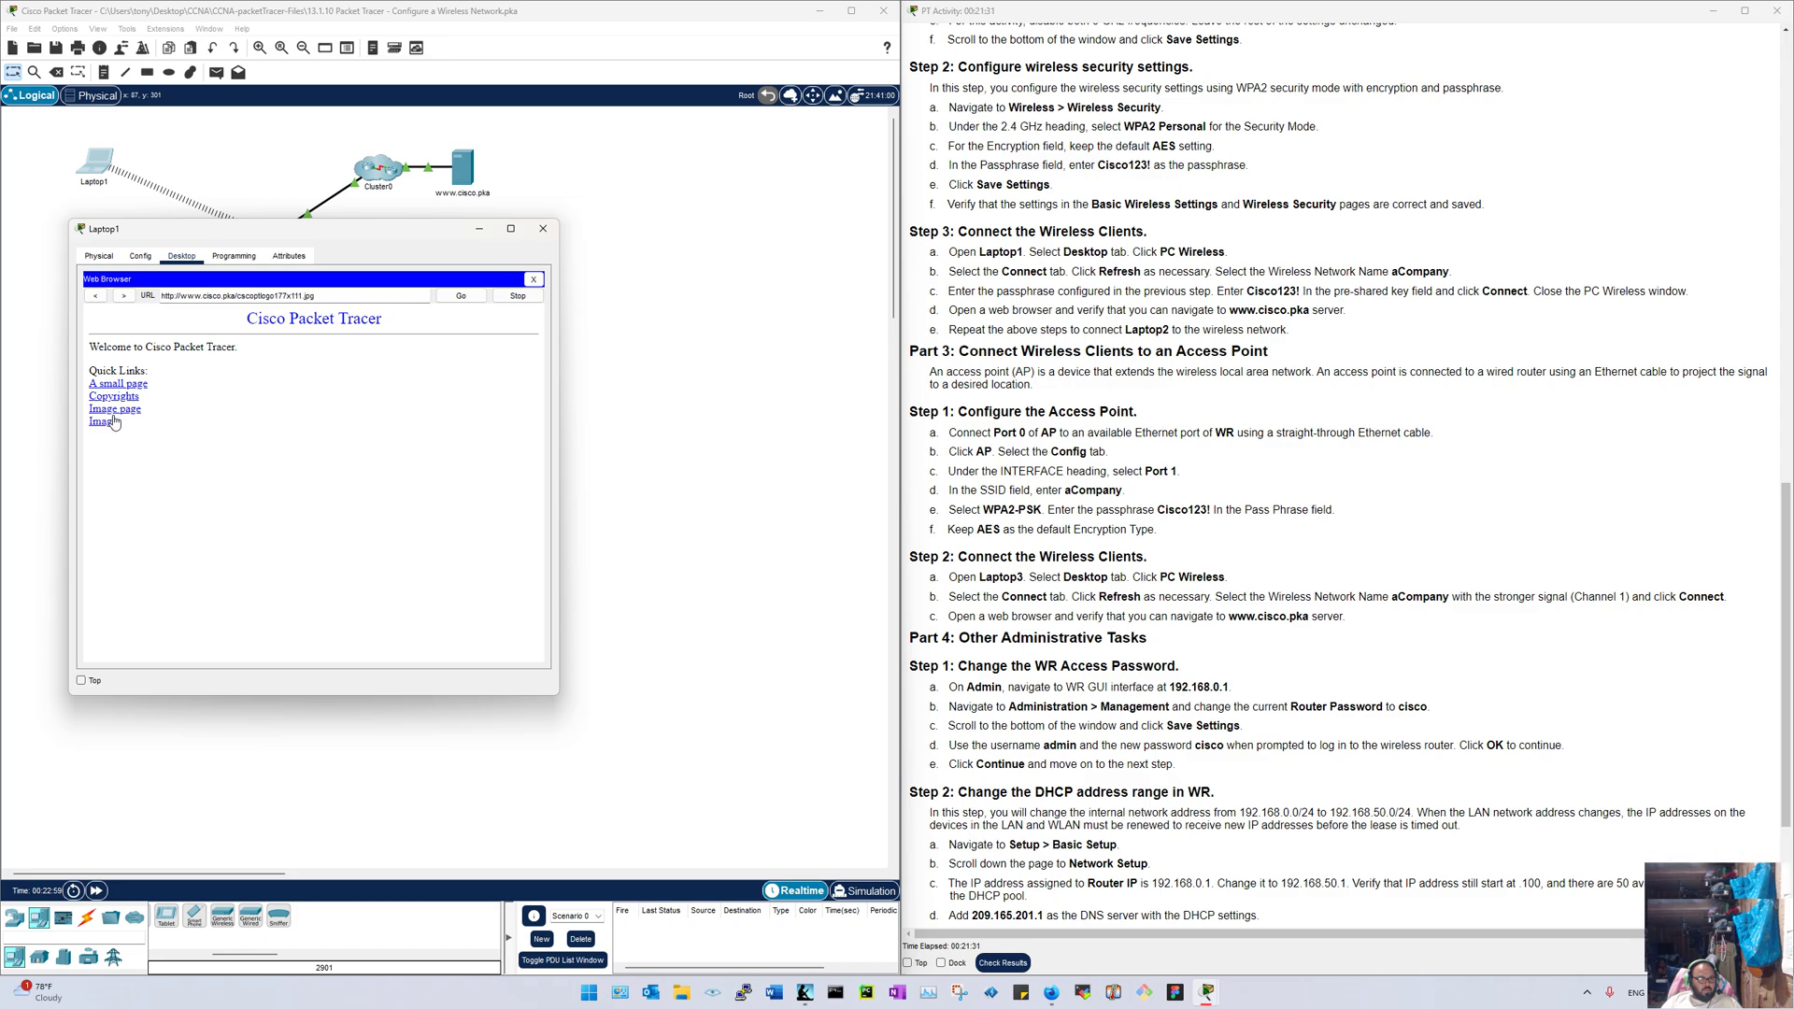
left_click(96, 295)
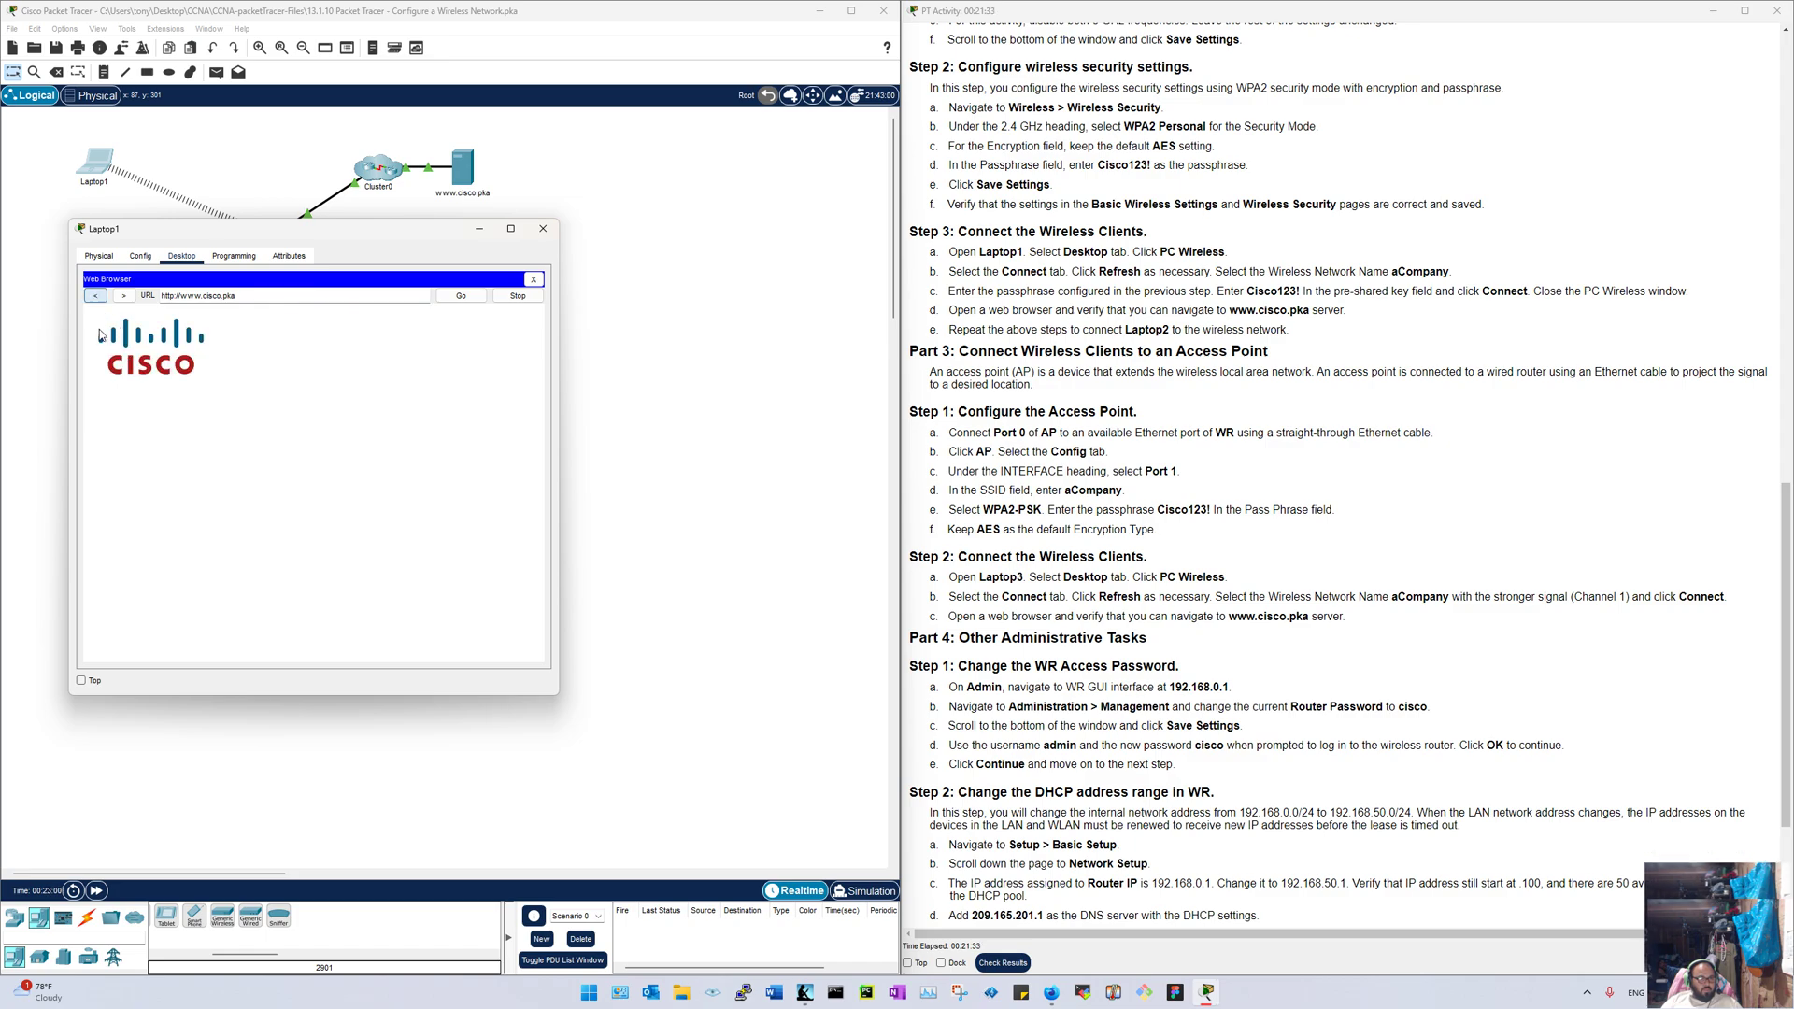
left_click(543, 228)
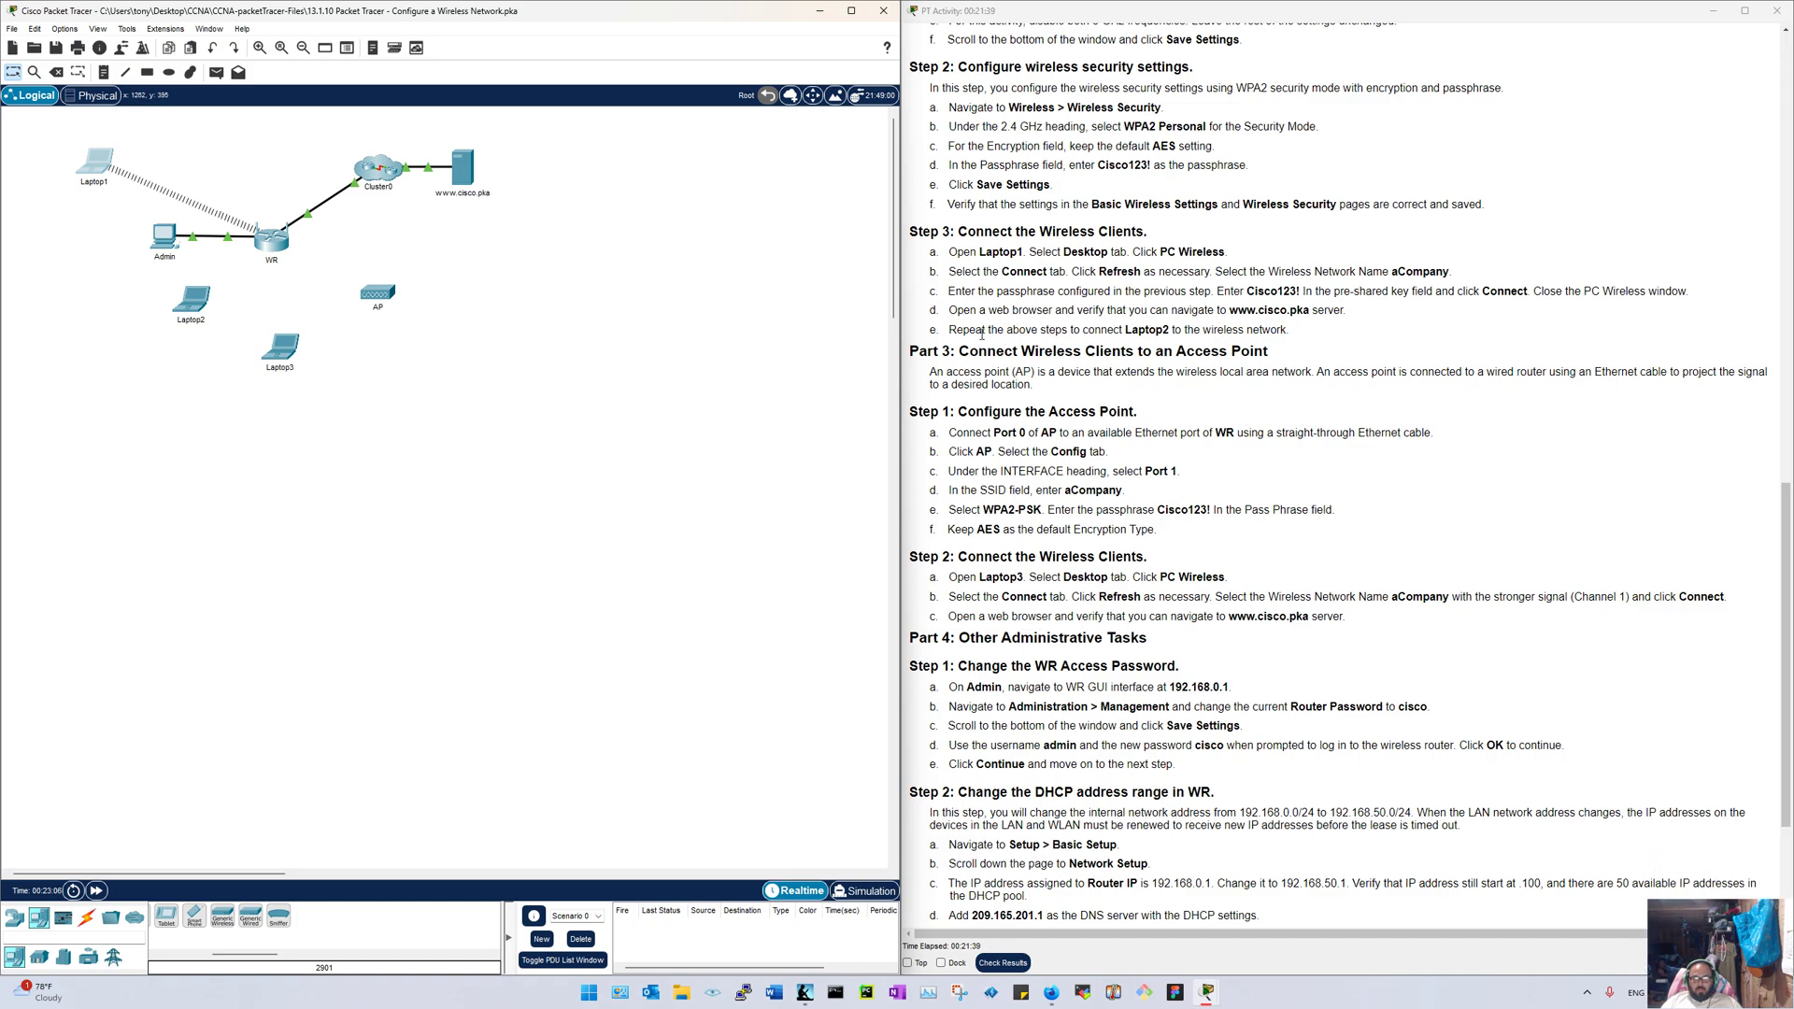
Step: Open Laptop2's window and show the available wireless networks in PC Wireless
left_click(193, 299)
left_click_drag(762, 251, 237, 251)
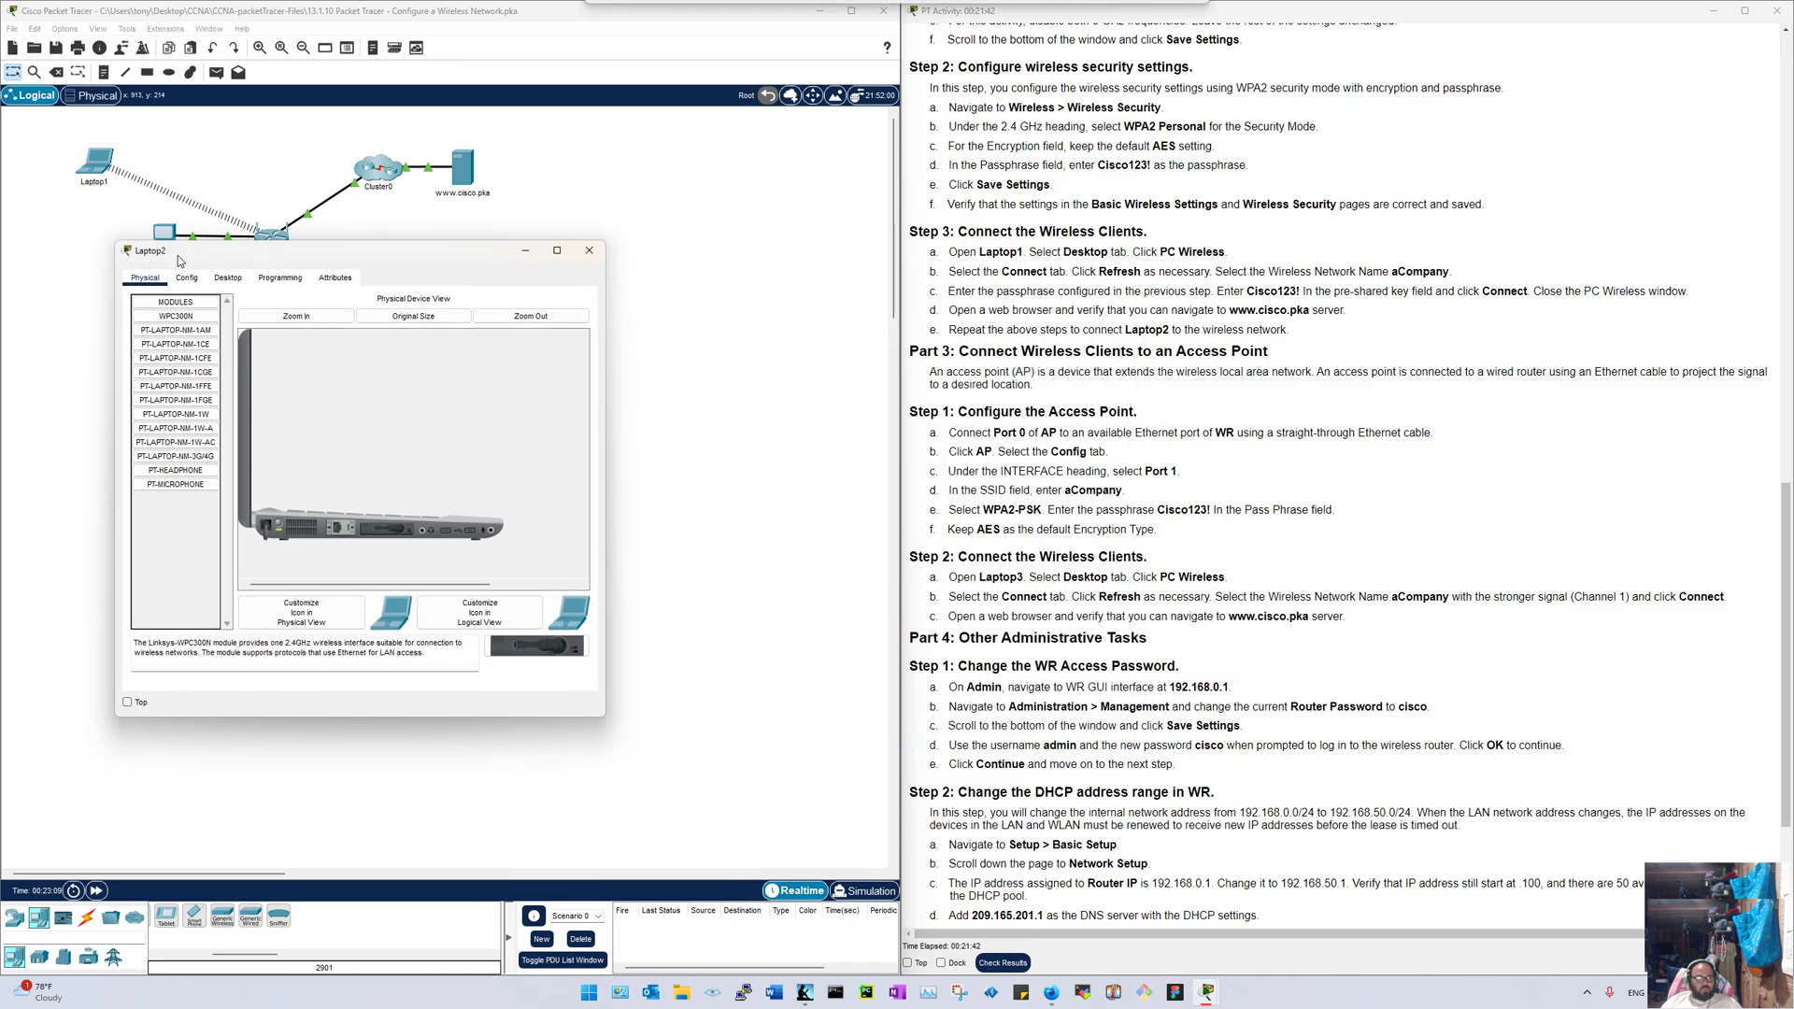
left_click(228, 278)
left_click(195, 480)
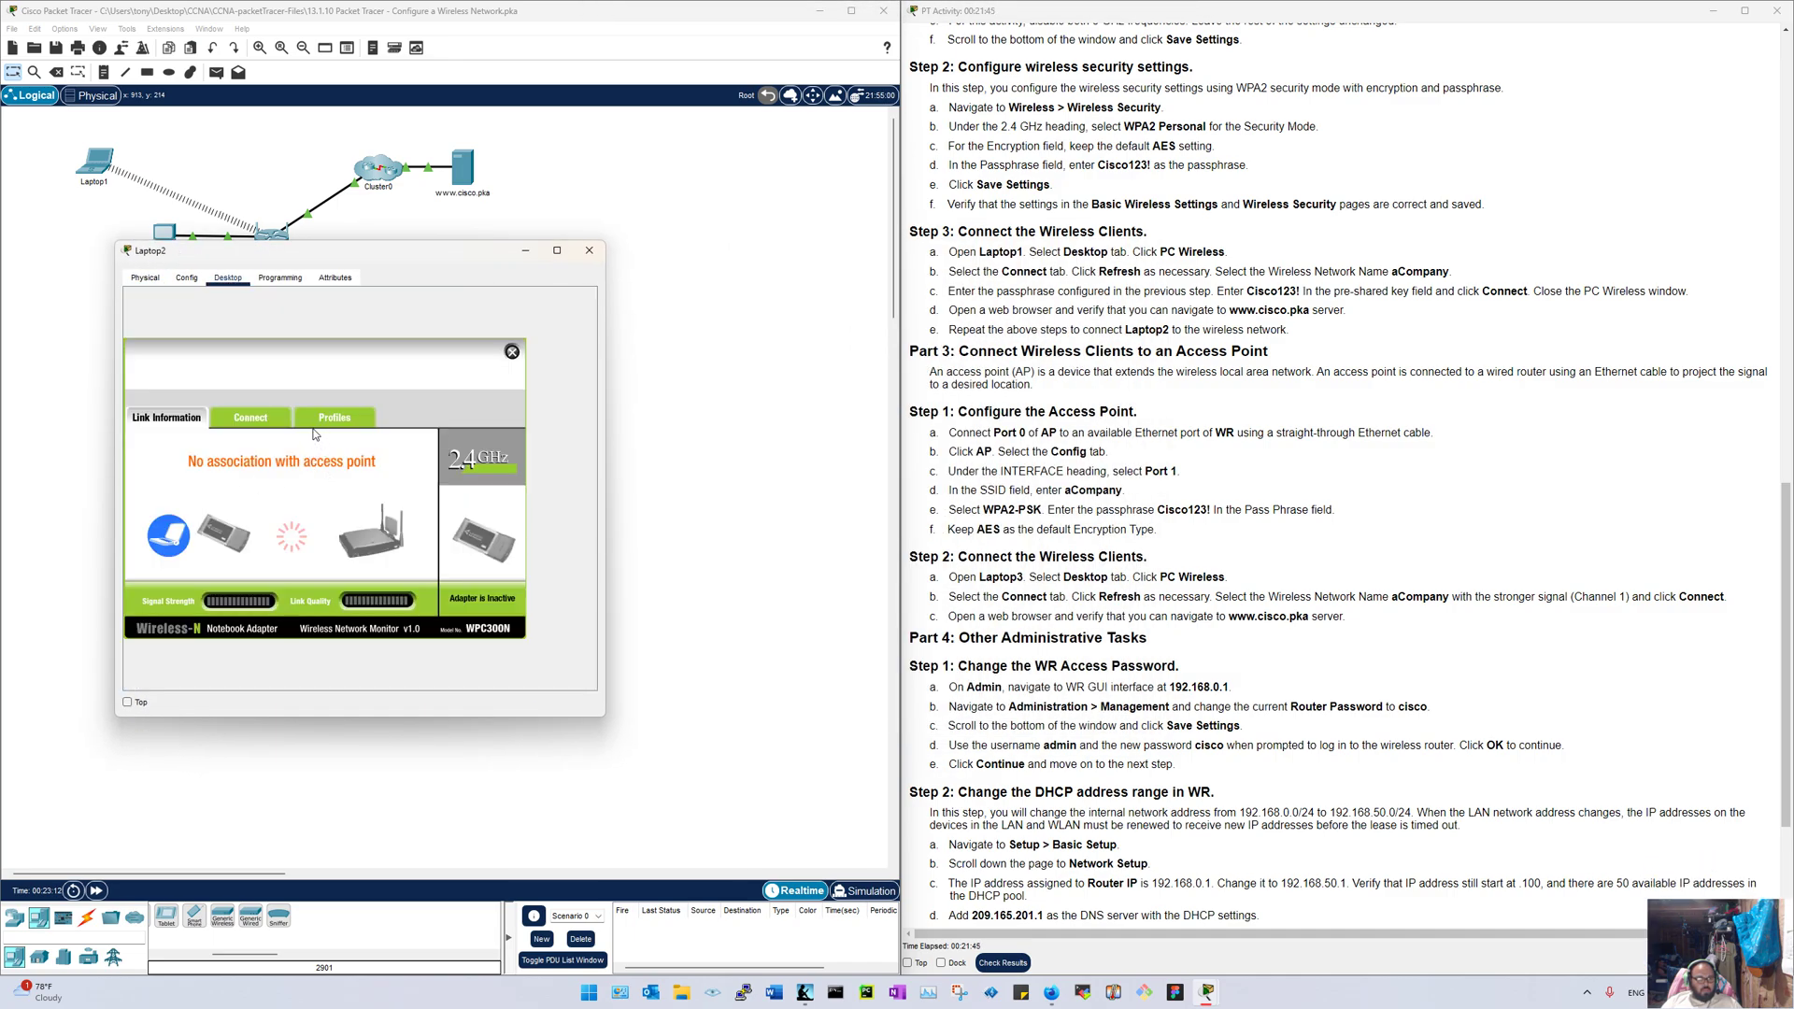
left_click(264, 420)
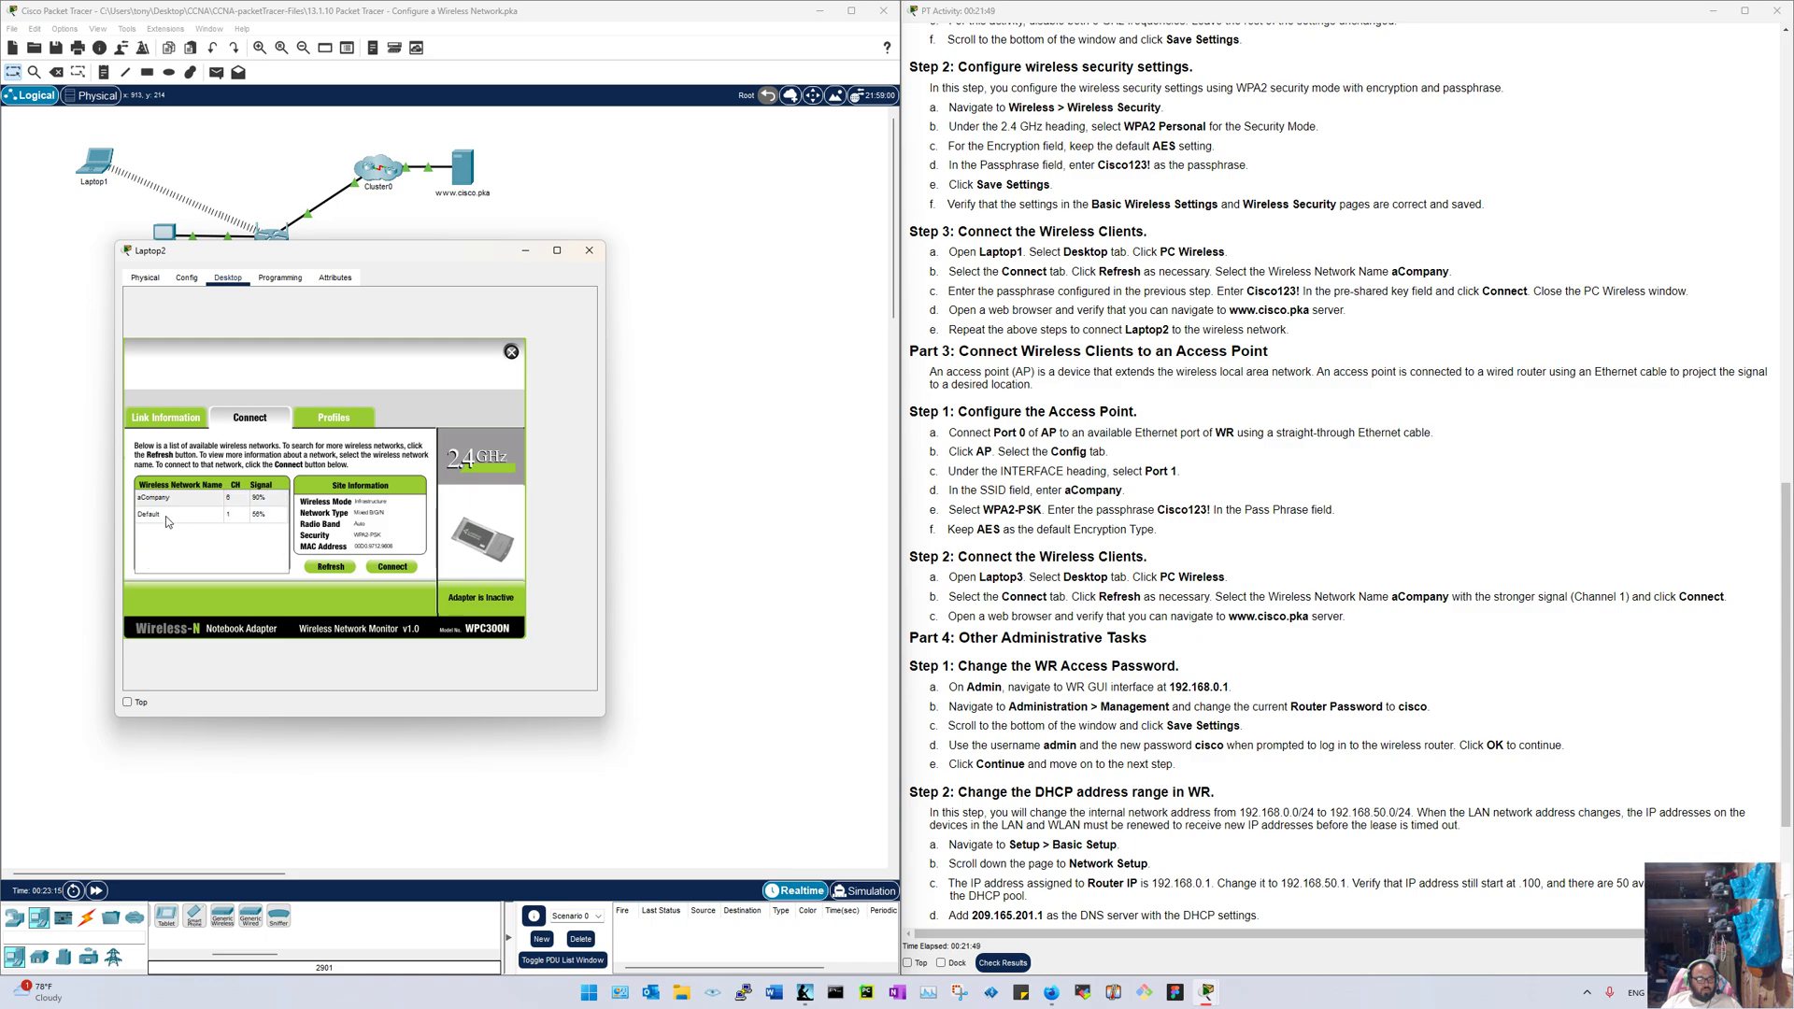
Step: Select aCompany, enter the pre-shared key, connect, and close the wireless monitor
left_click(163, 497)
left_click(386, 567)
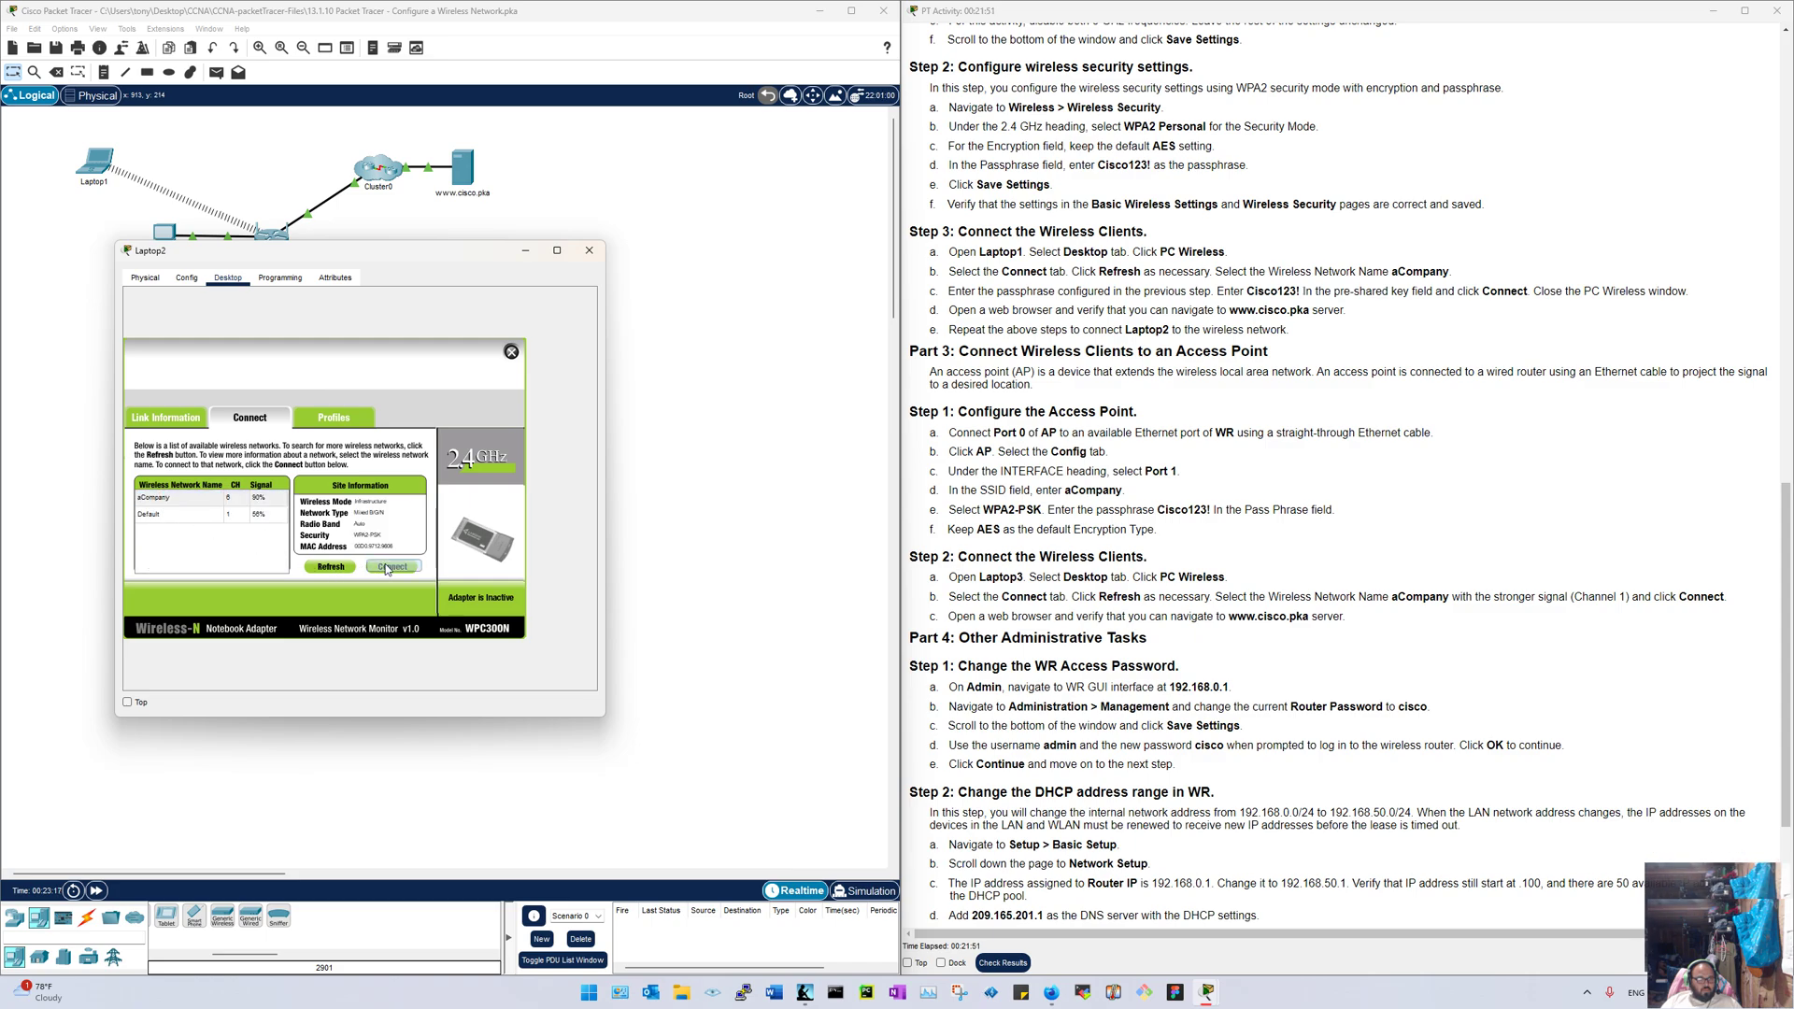
left_click(221, 502)
type("co123!")
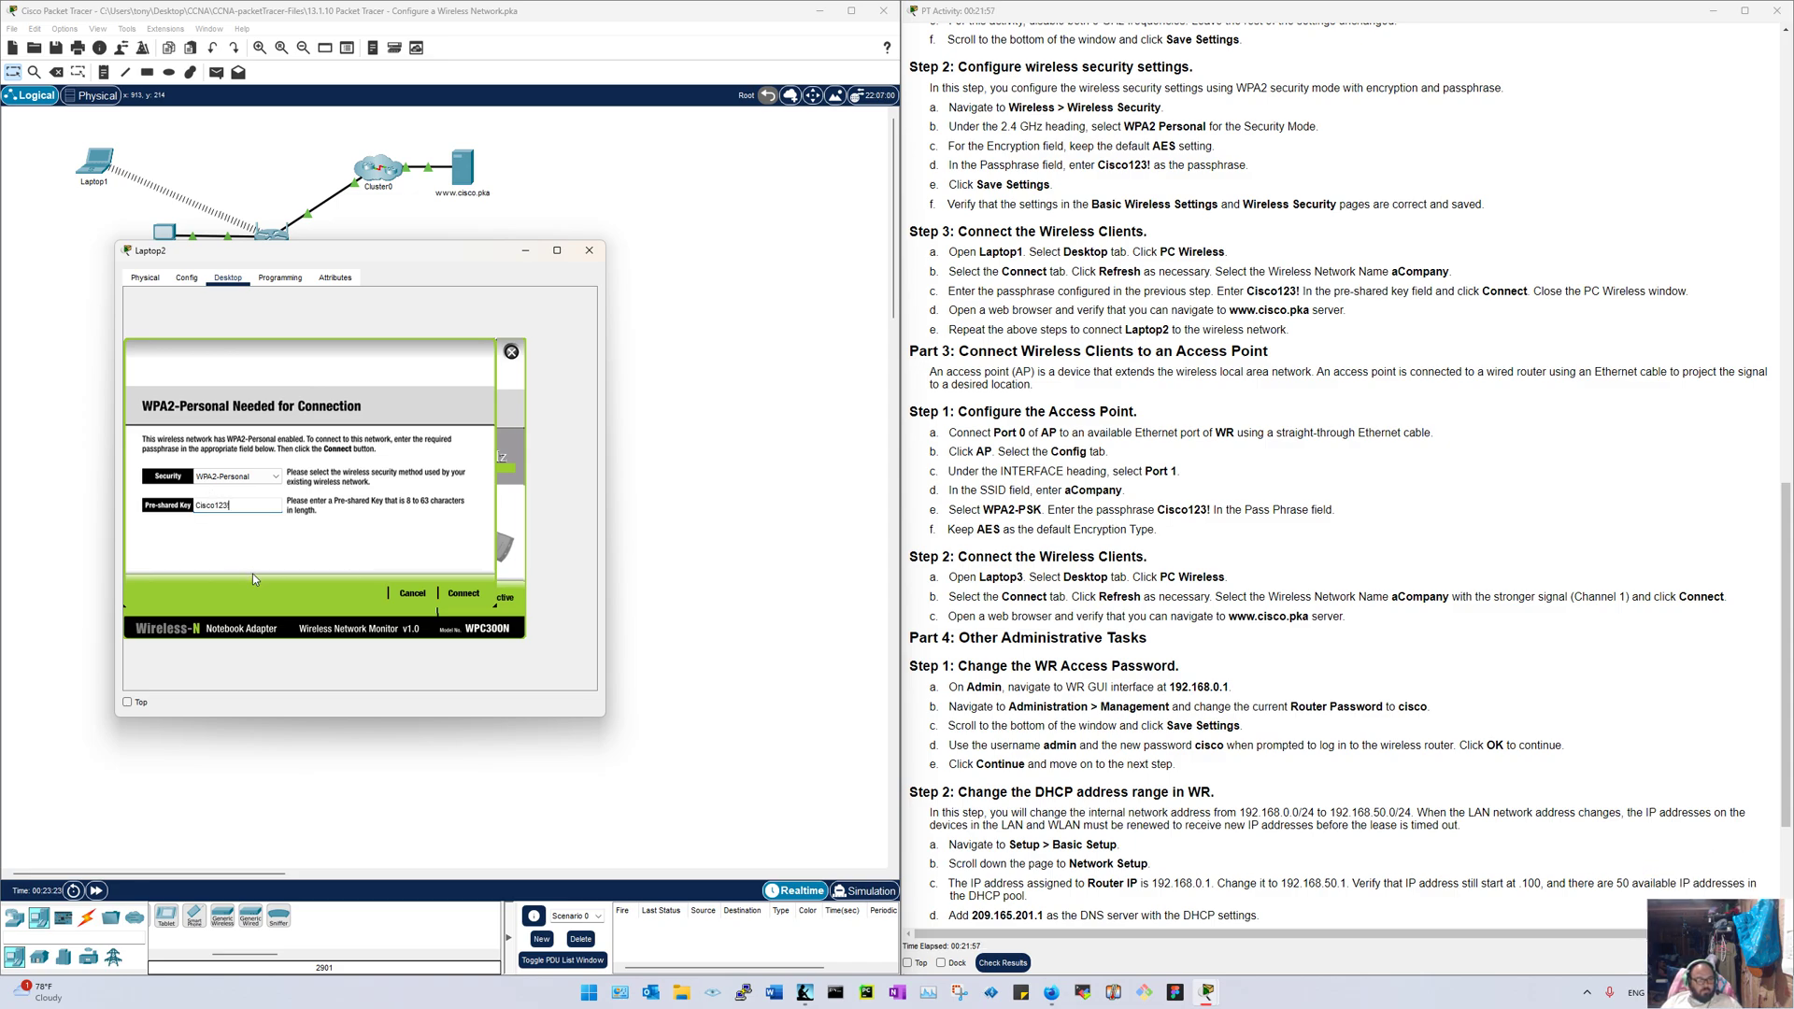
left_click(473, 595)
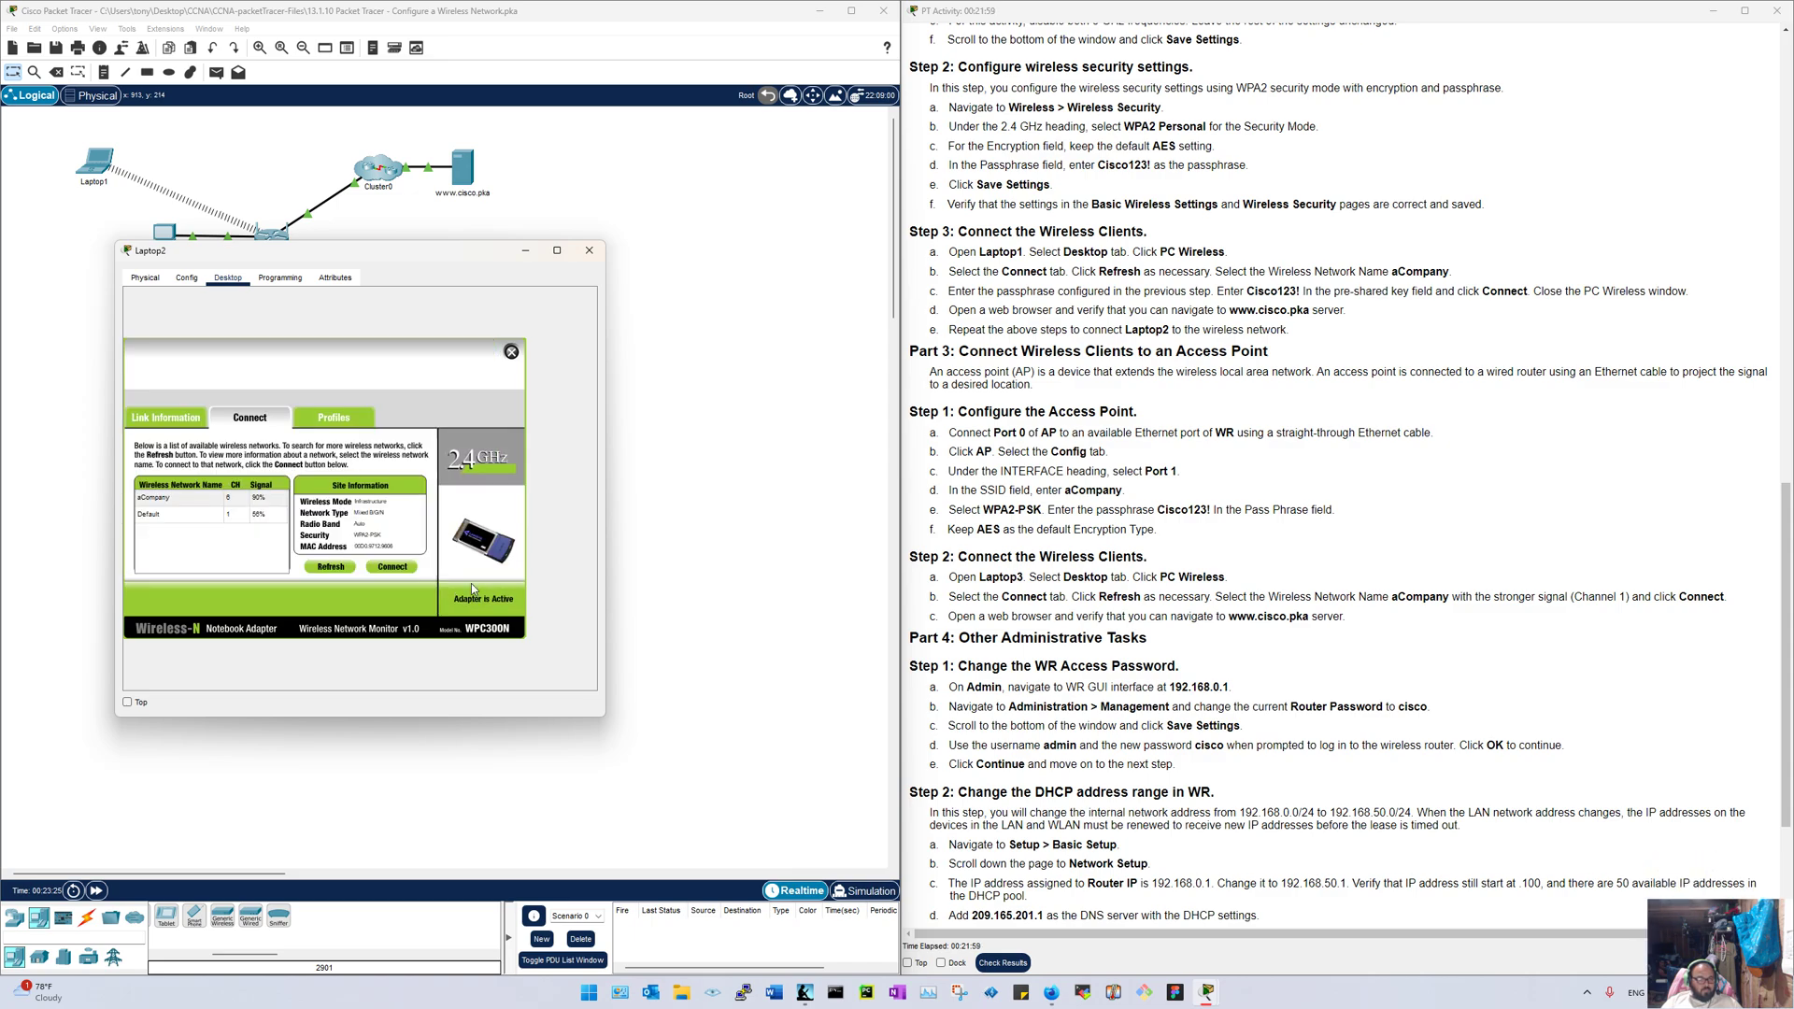
left_click(512, 352)
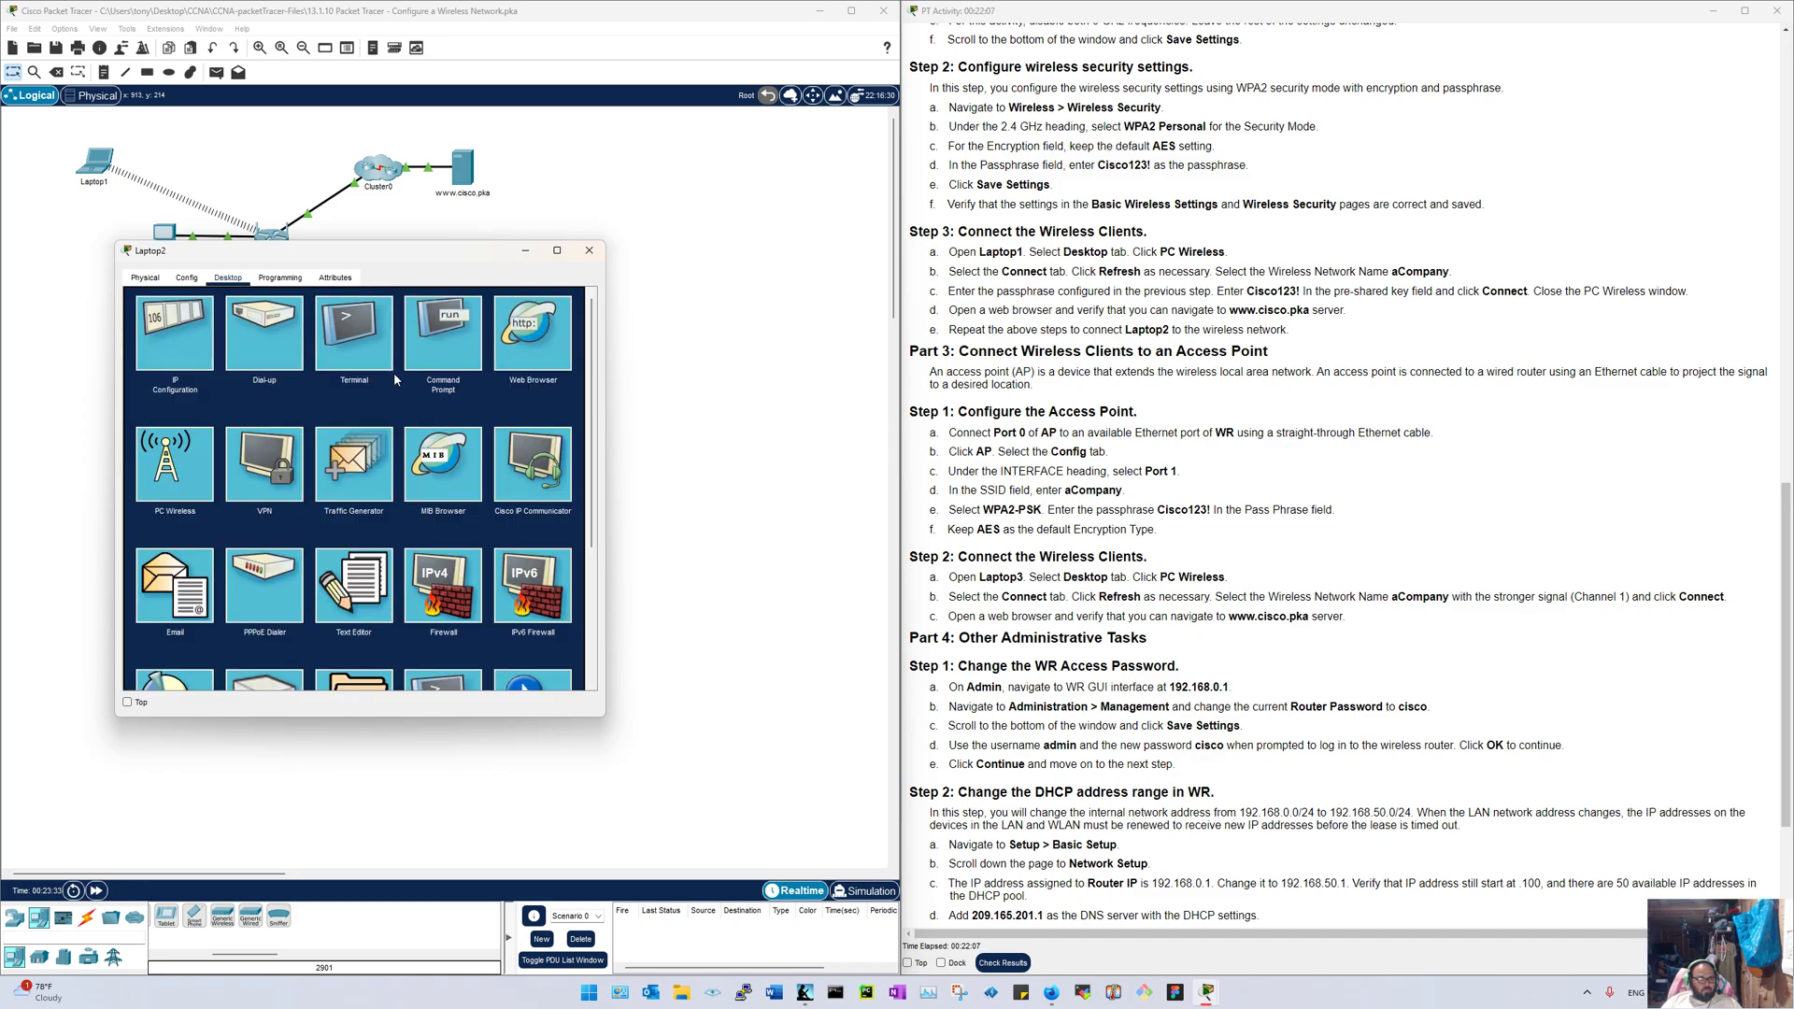
left_click(533, 332)
left_click(221, 312)
type("www")
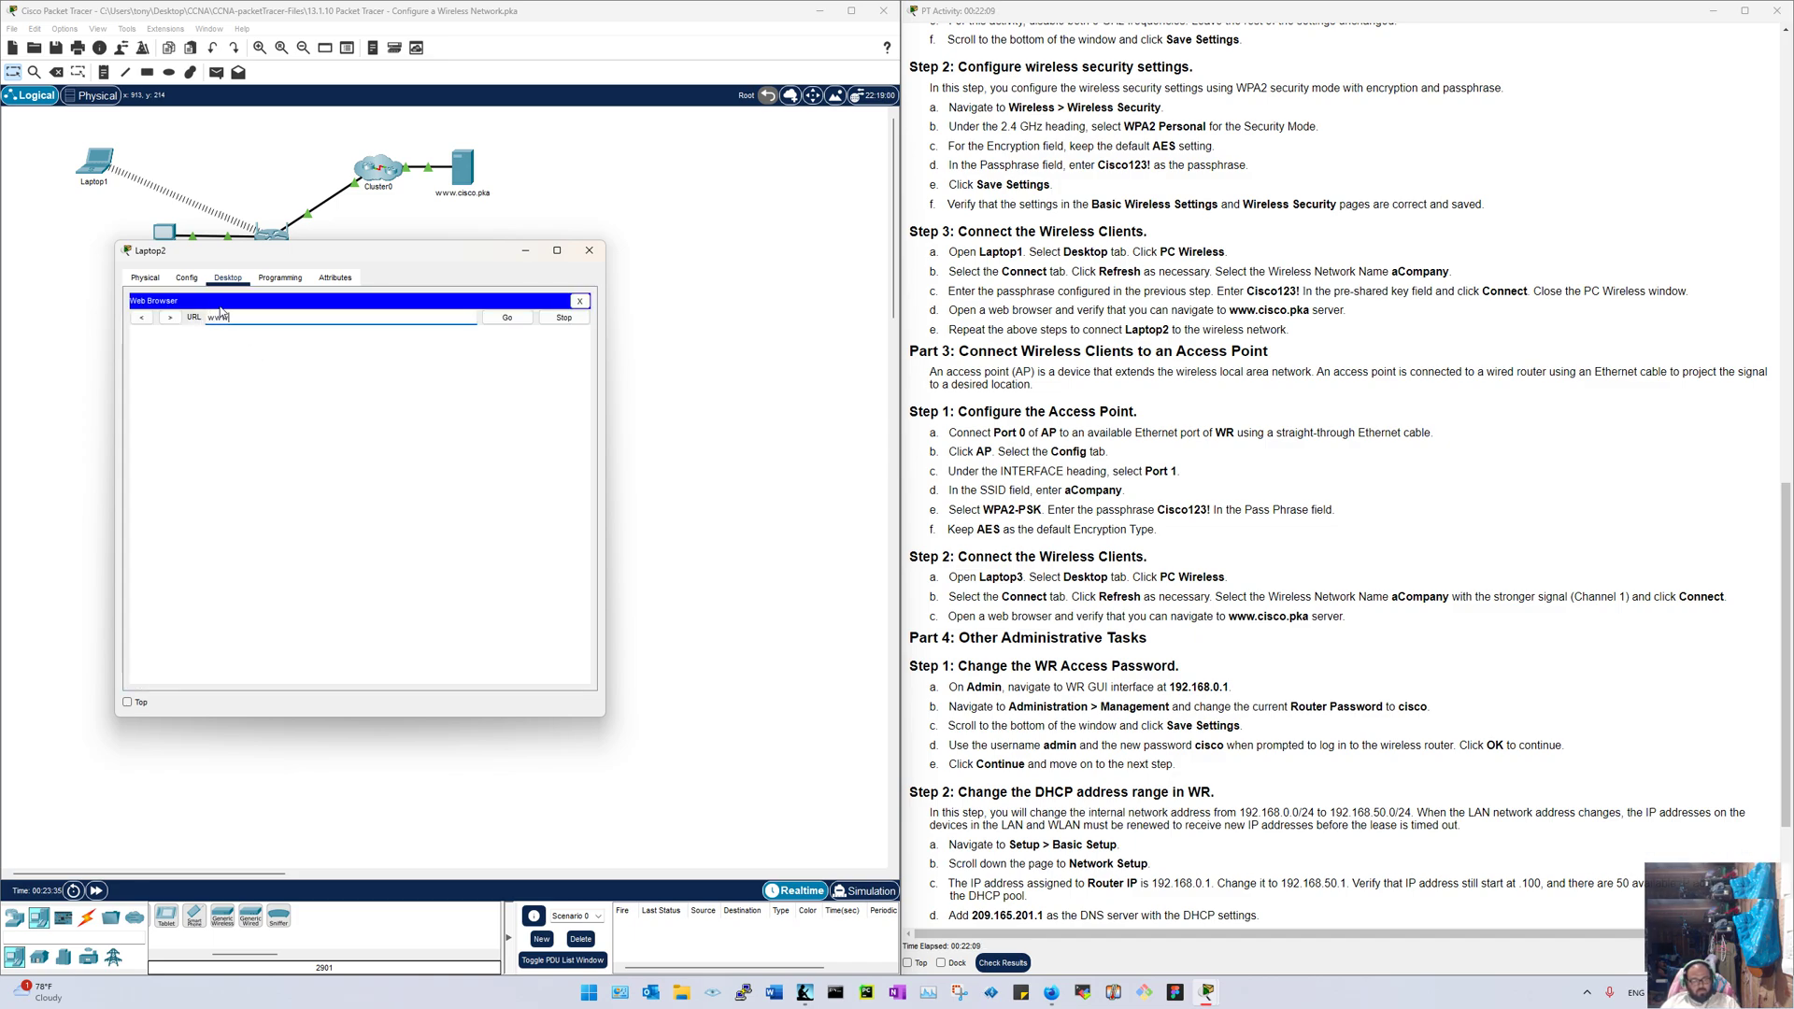
type(".cisco.pk")
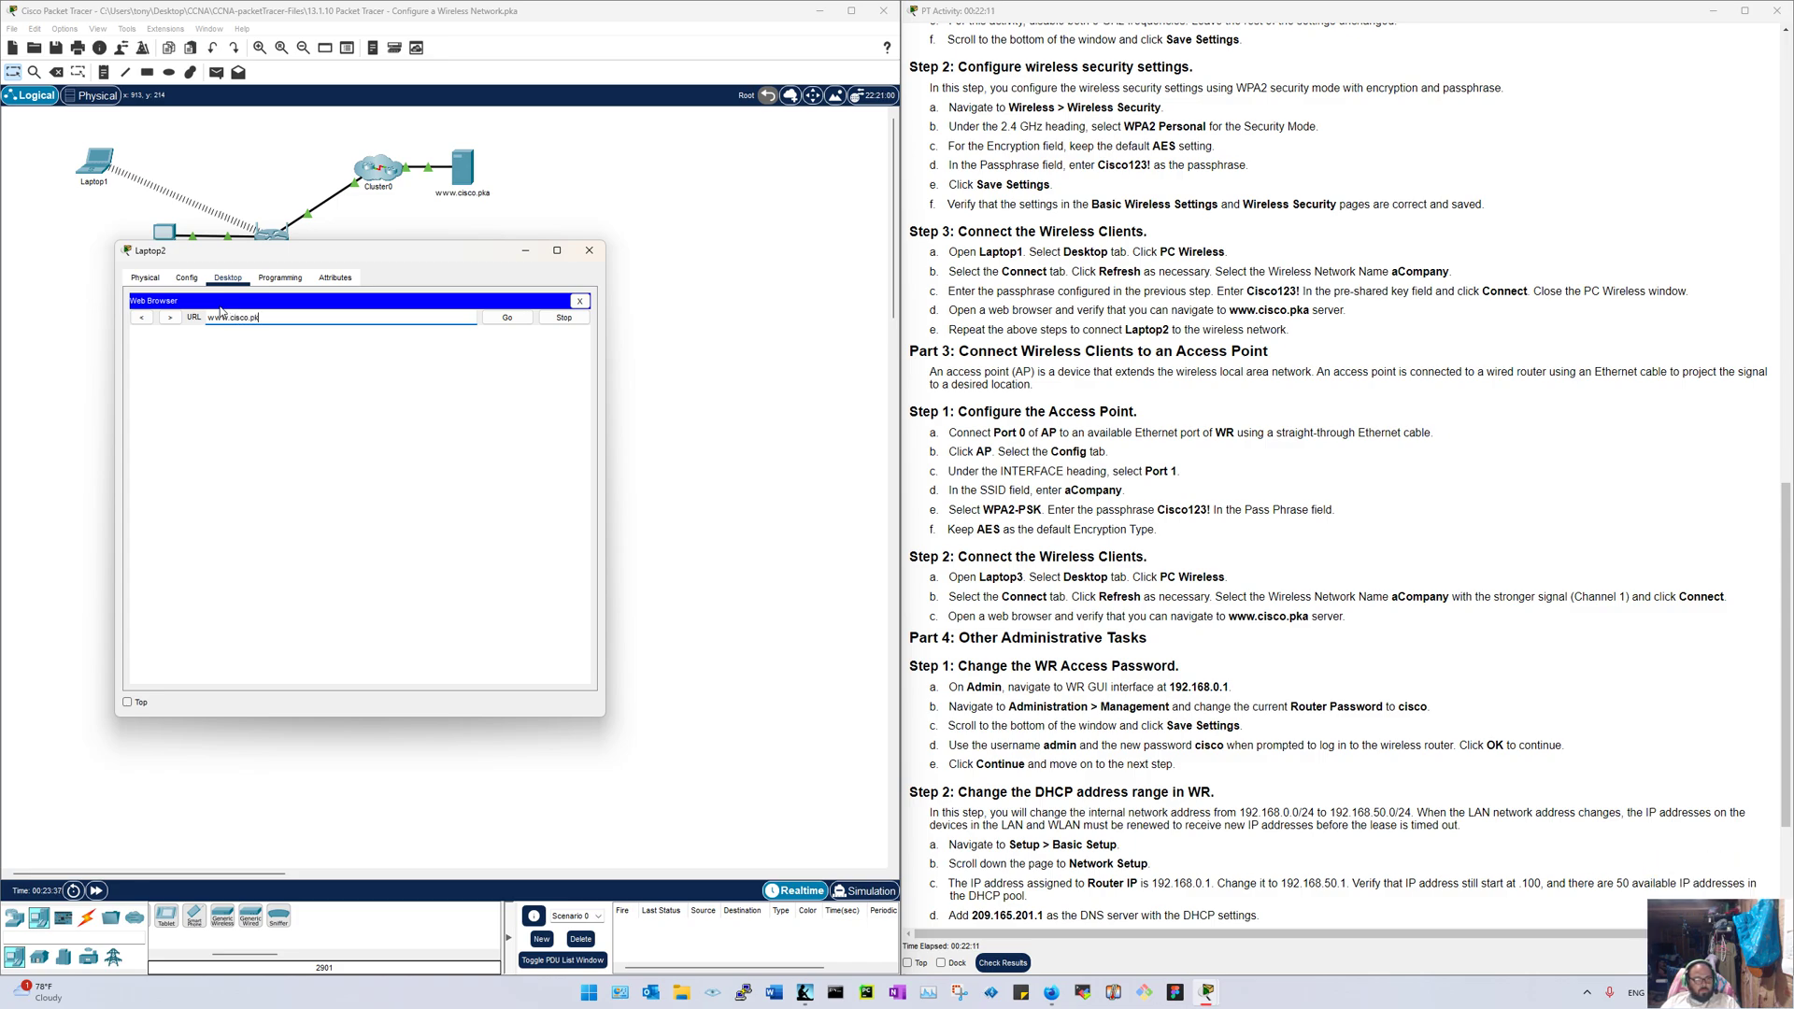
type("a")
key("Return")
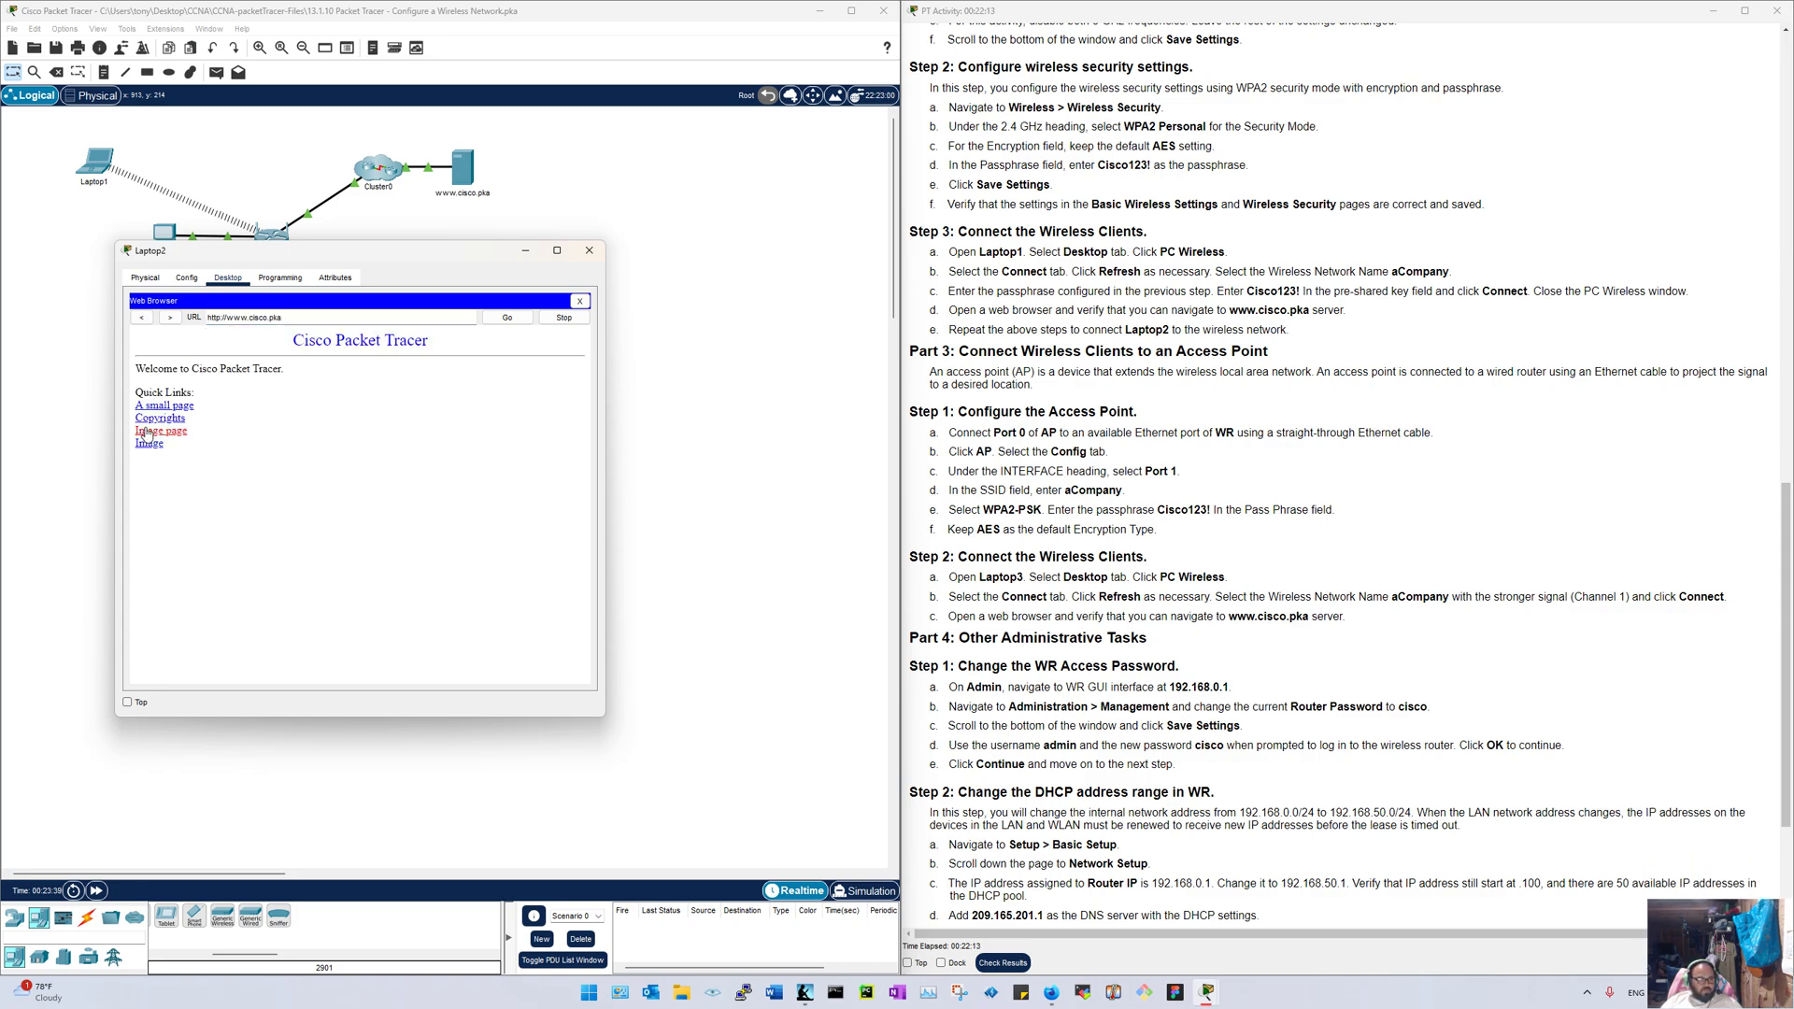
Step: Visit the Image and A small pages, returning to the welcome page each time, then close Laptop2
left_click(146, 431)
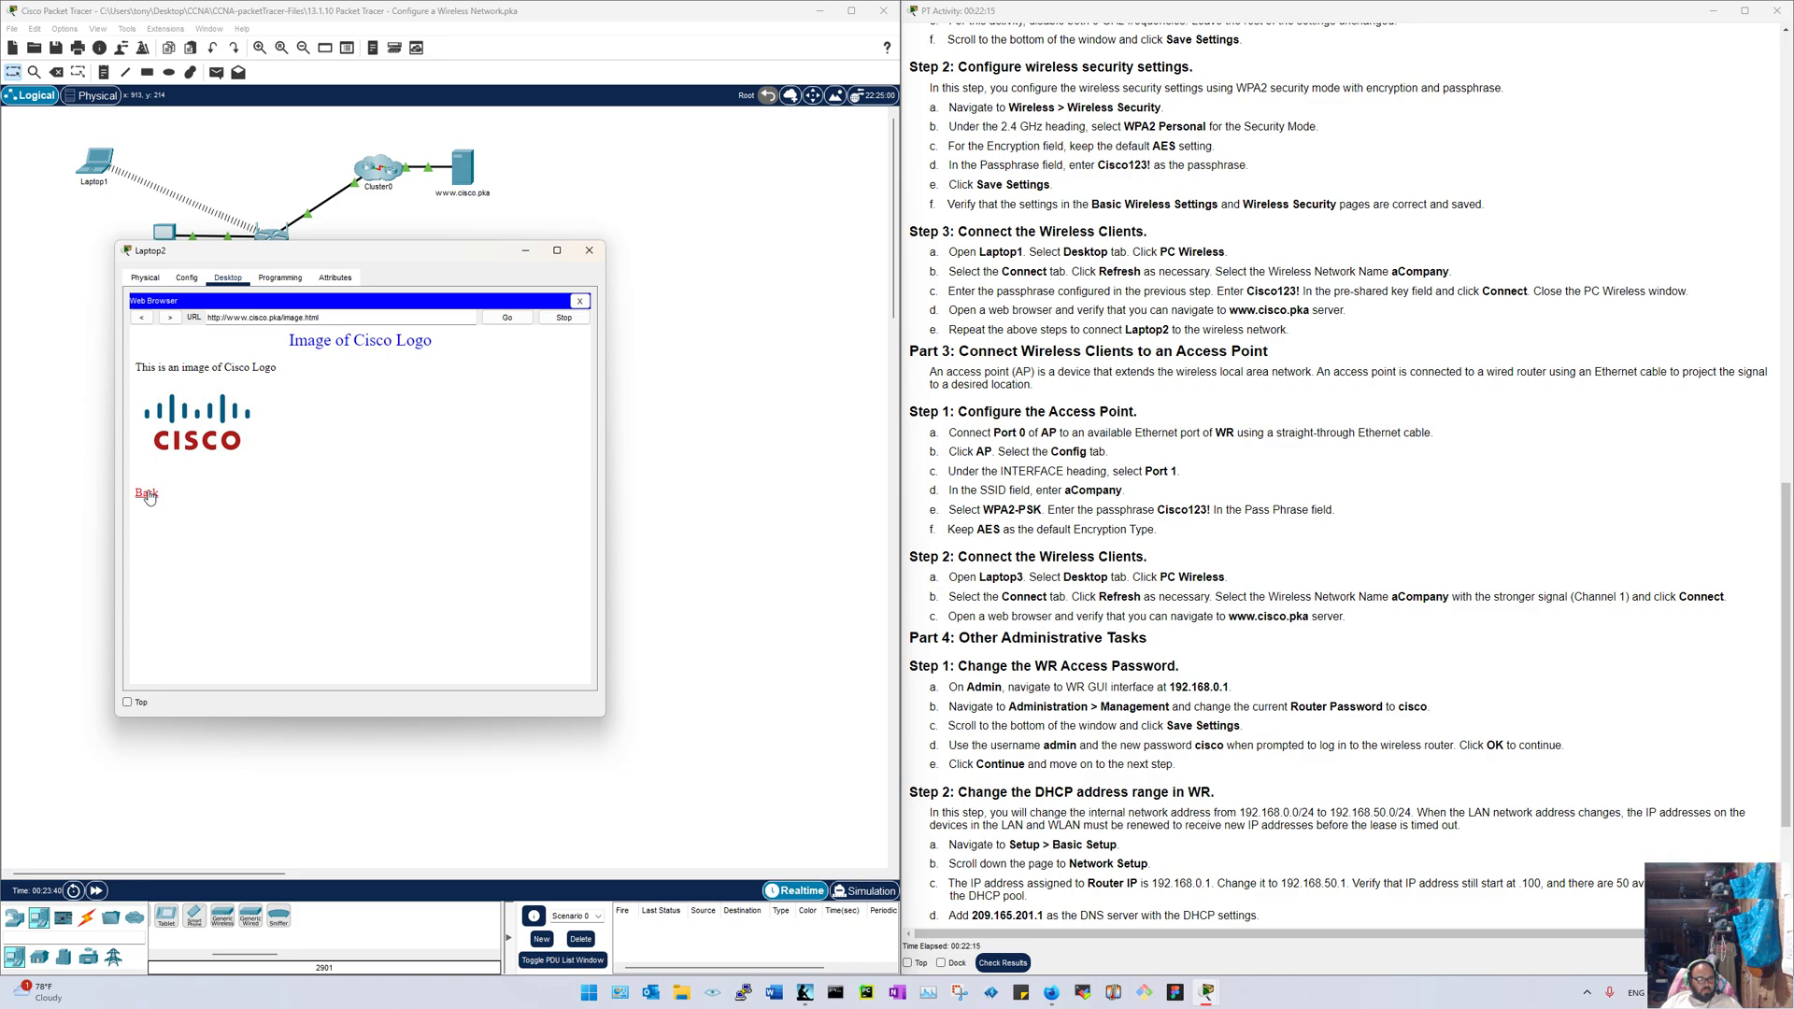
left_click(148, 495)
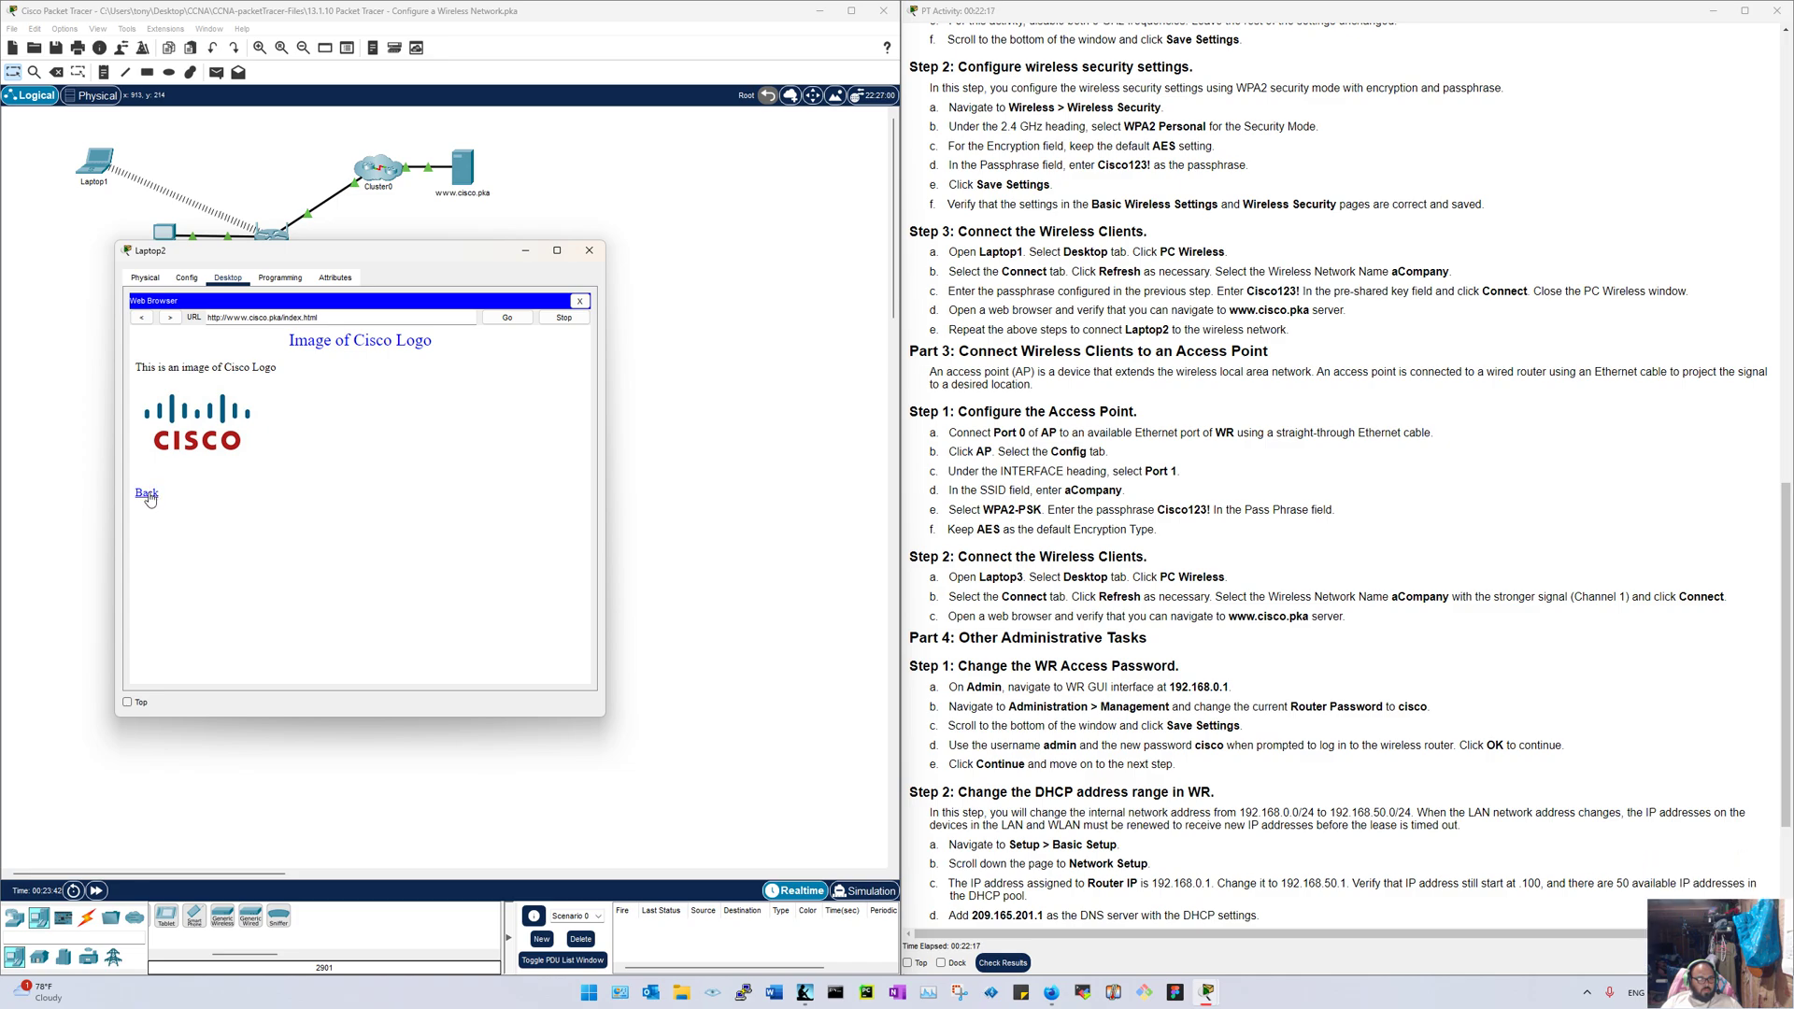
left_click(141, 317)
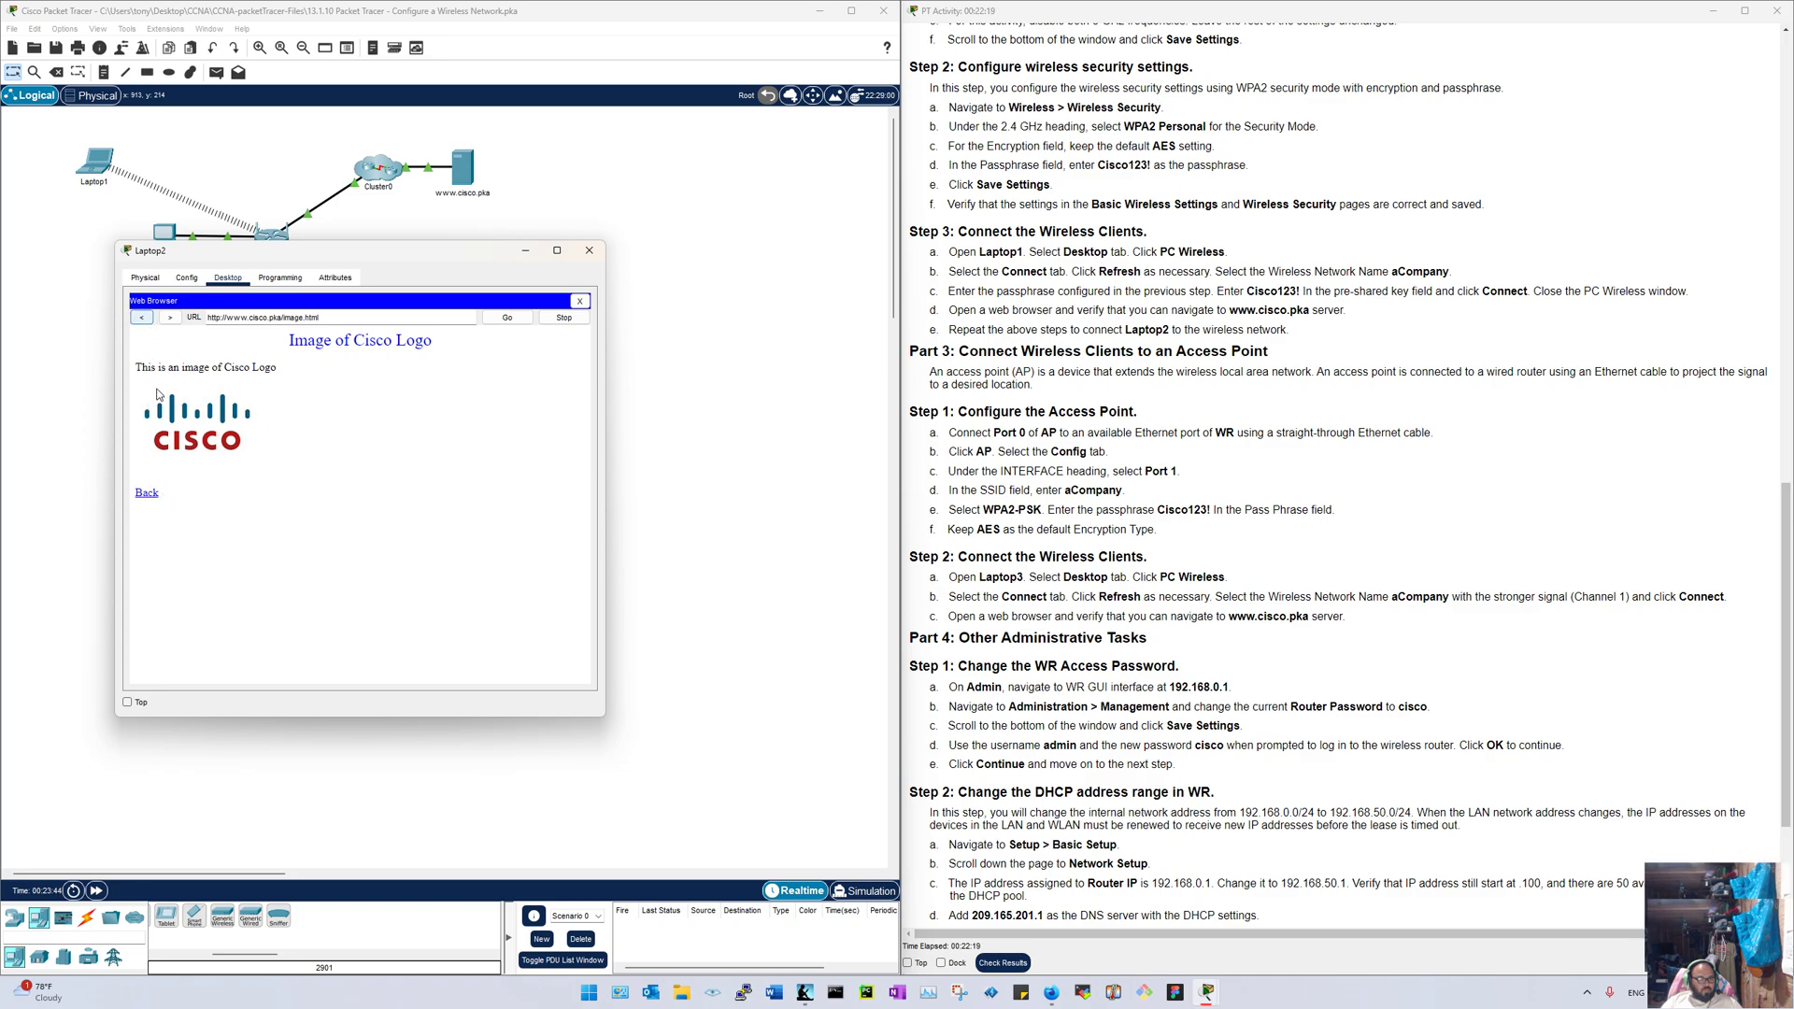
left_click(147, 492)
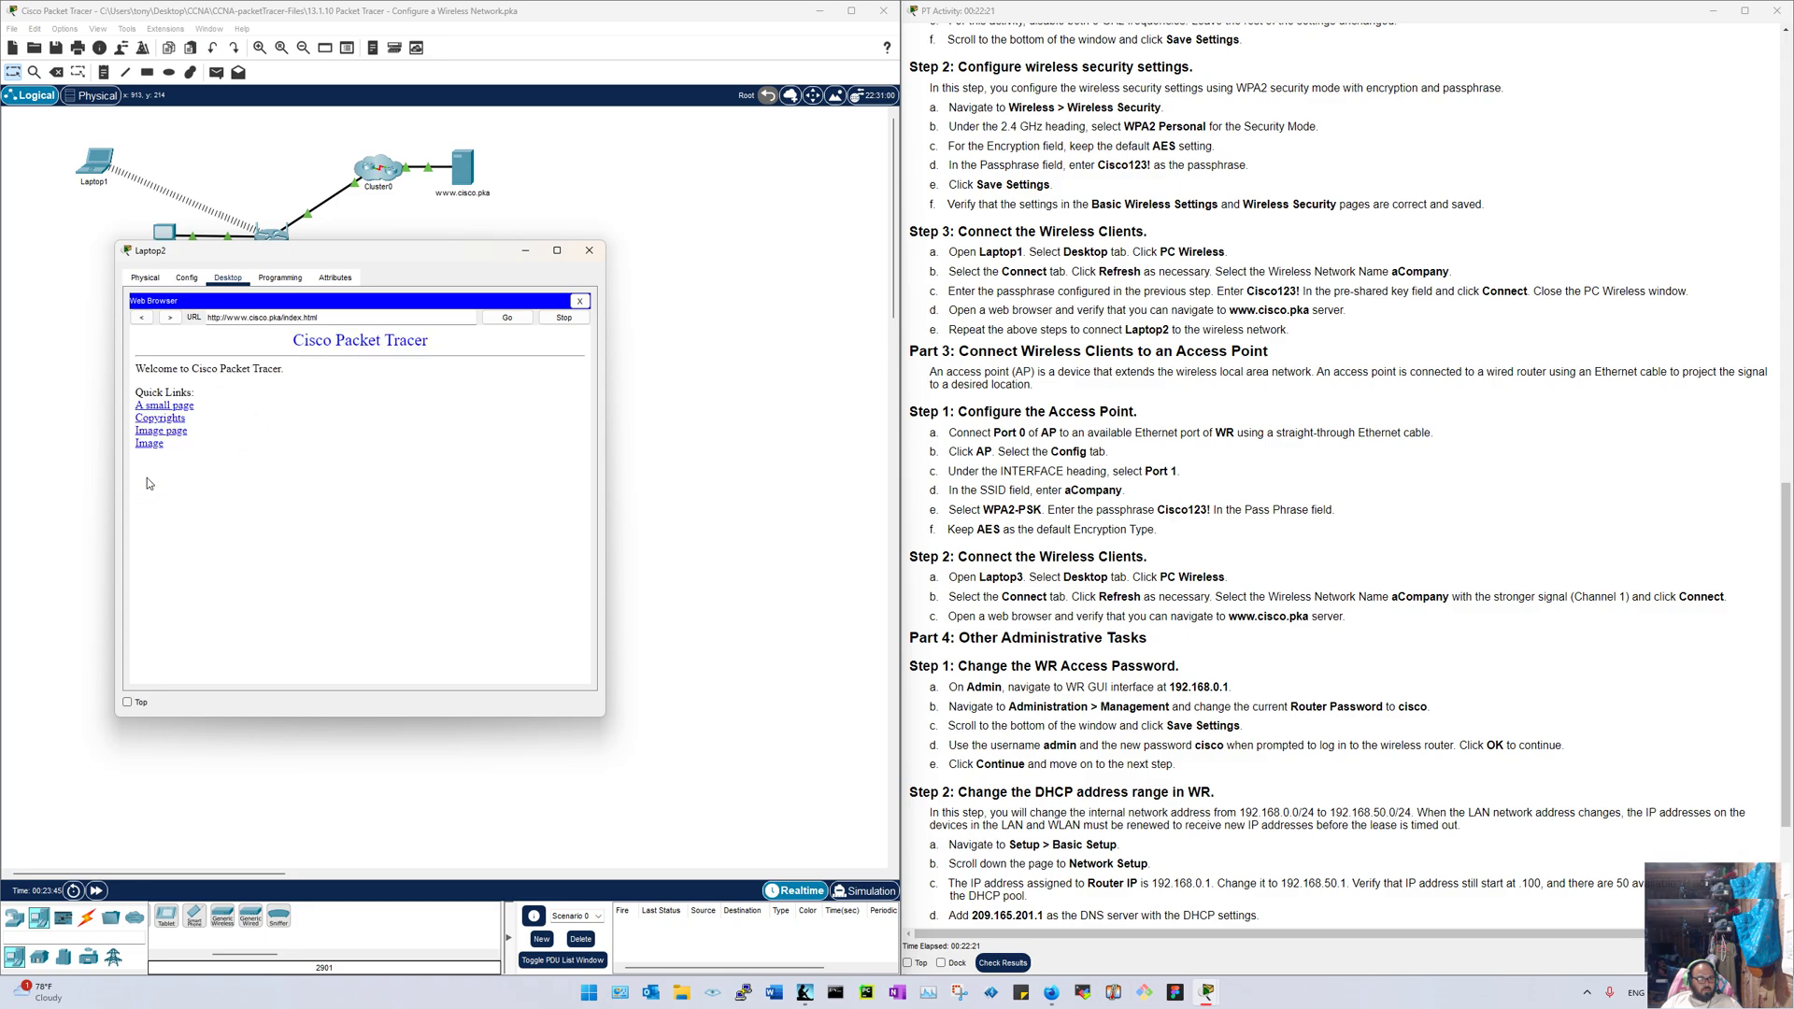
left_click(162, 406)
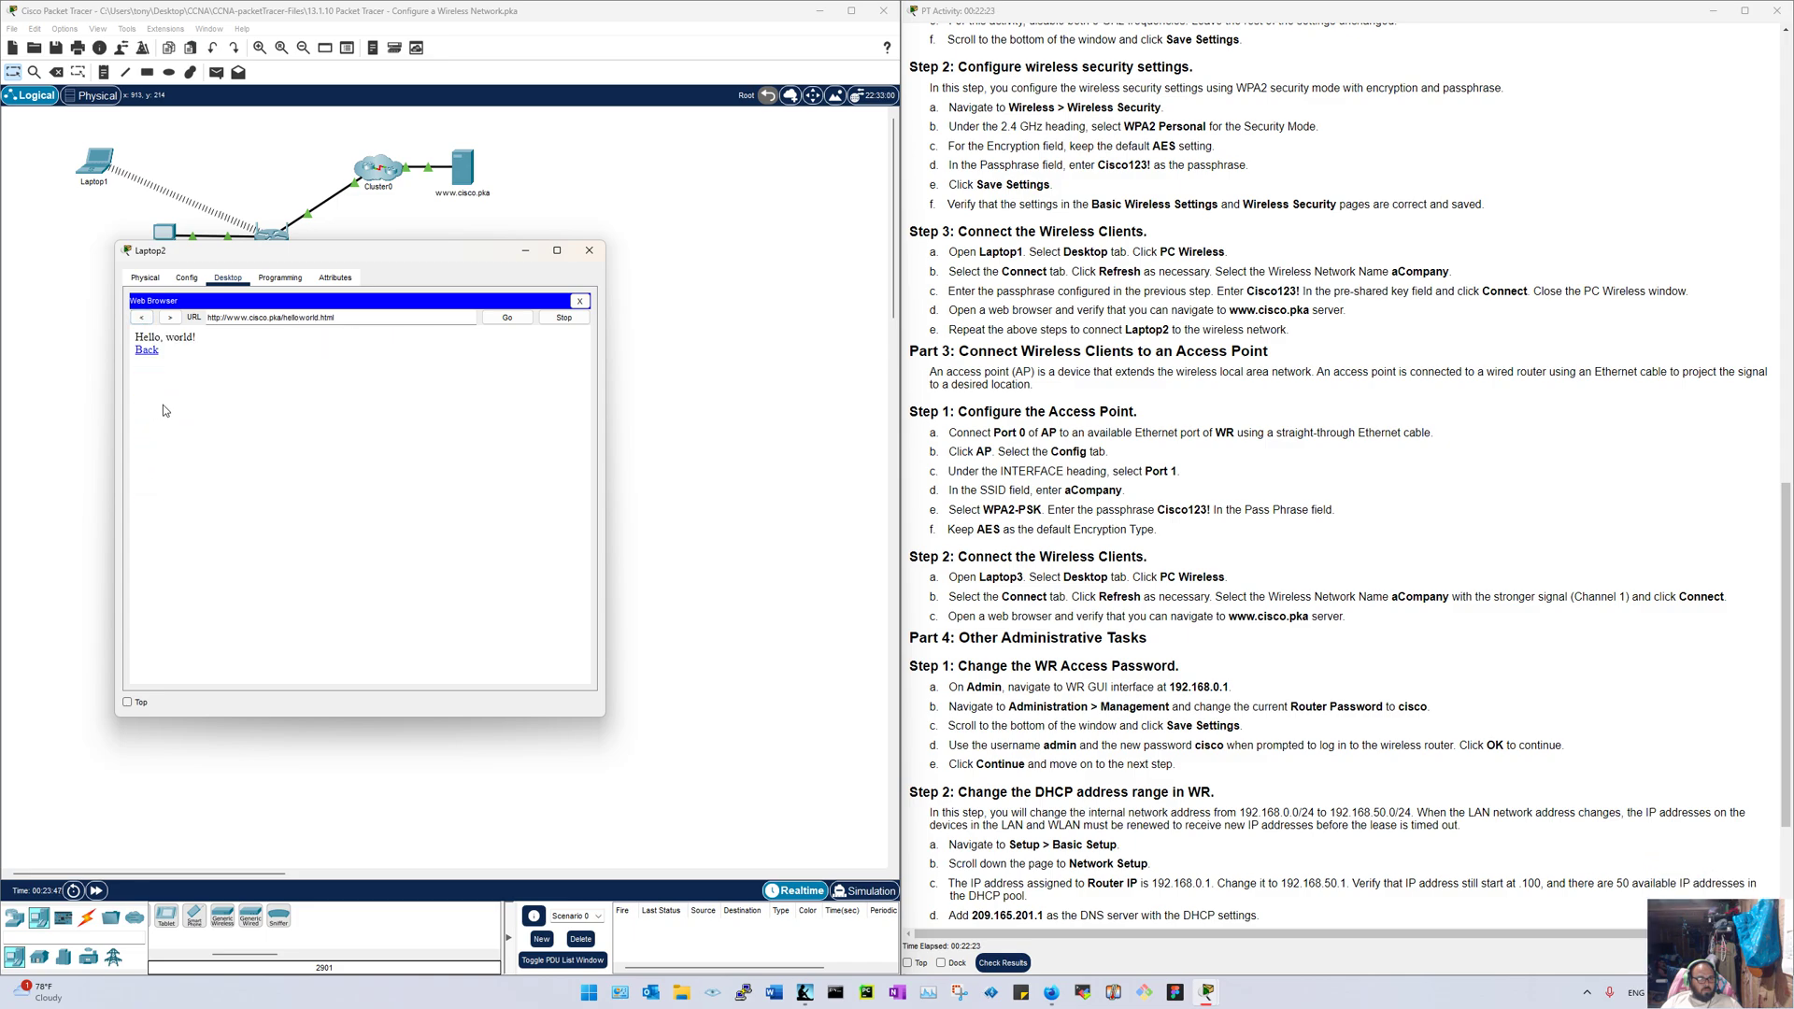
left_click(147, 352)
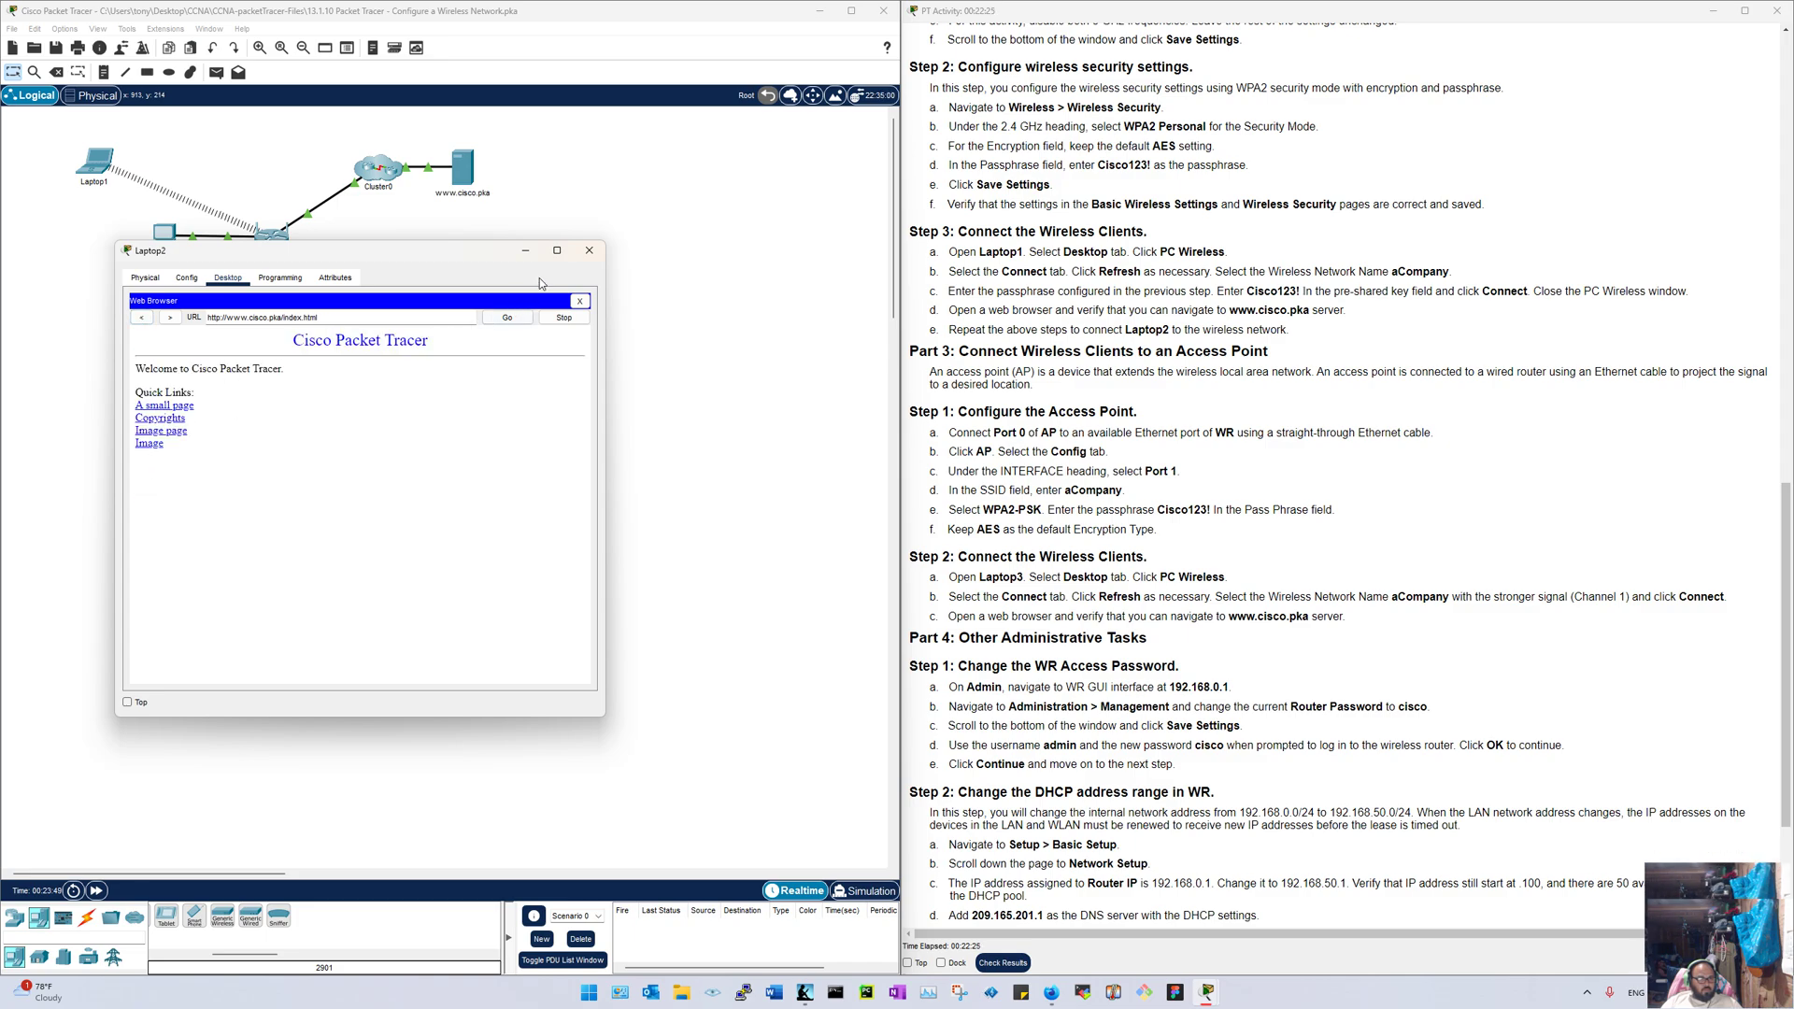
left_click(588, 251)
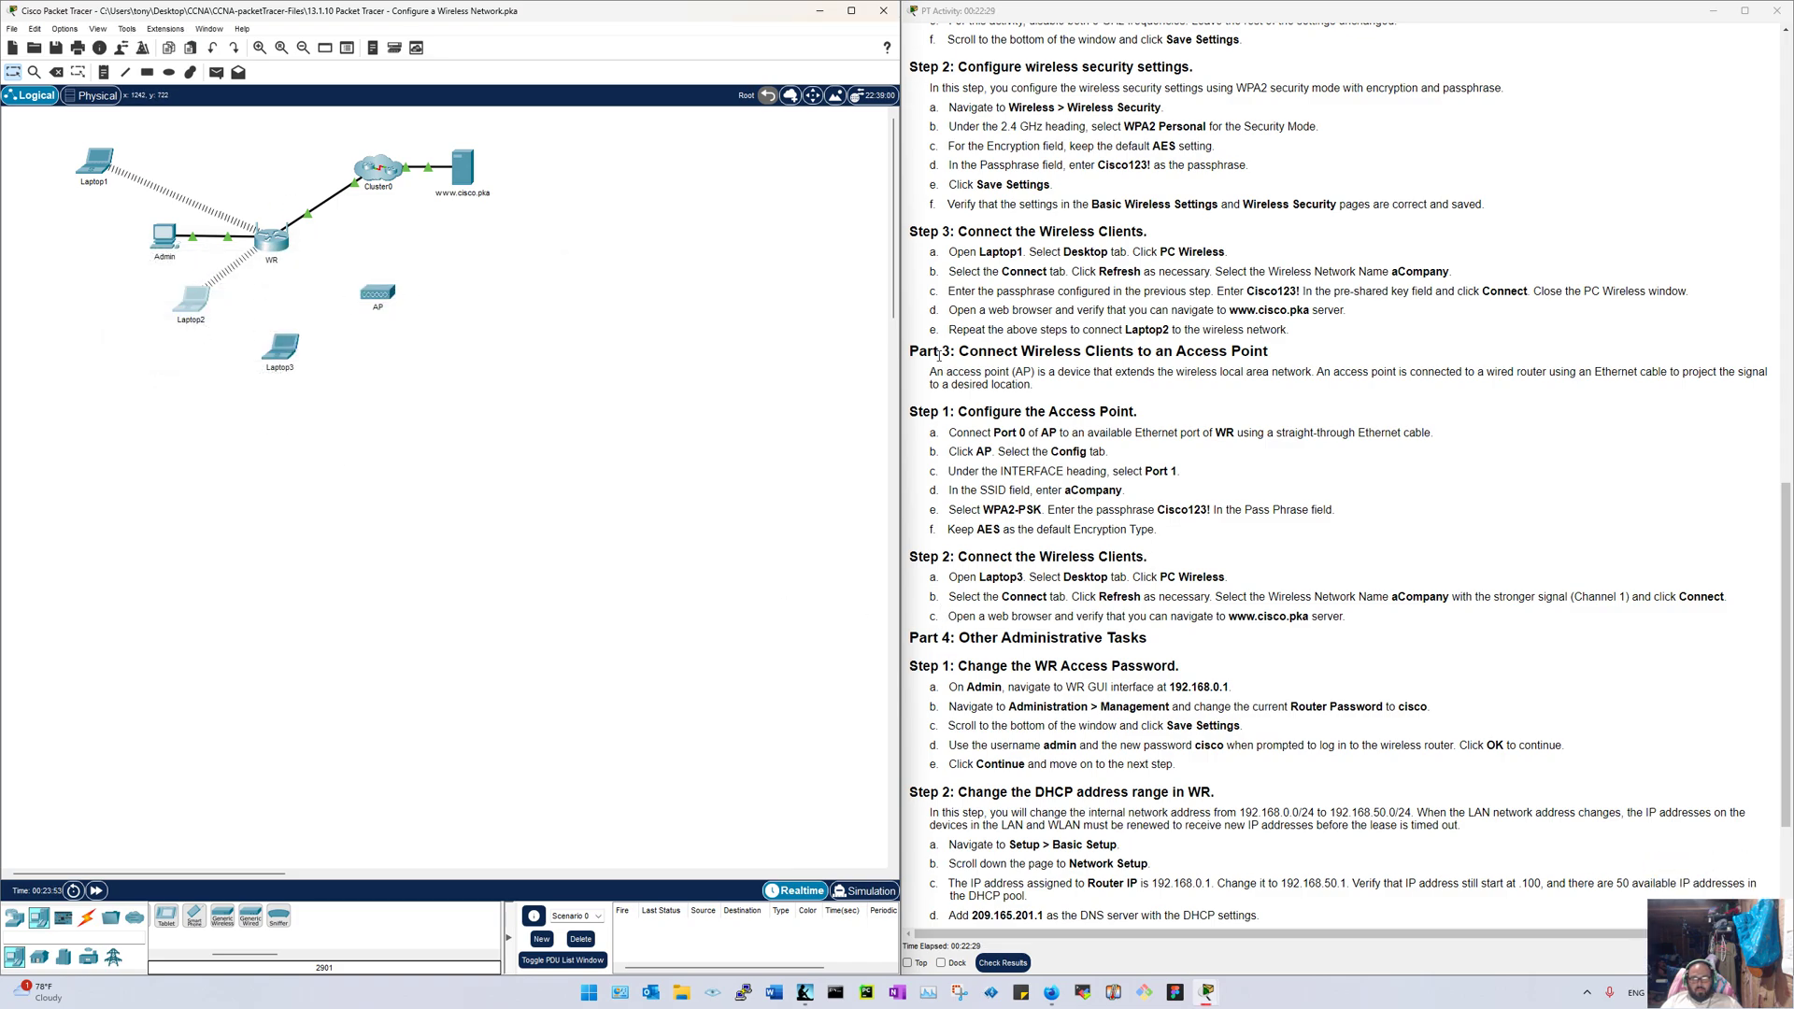
scroll(1088, 365, "up", 4)
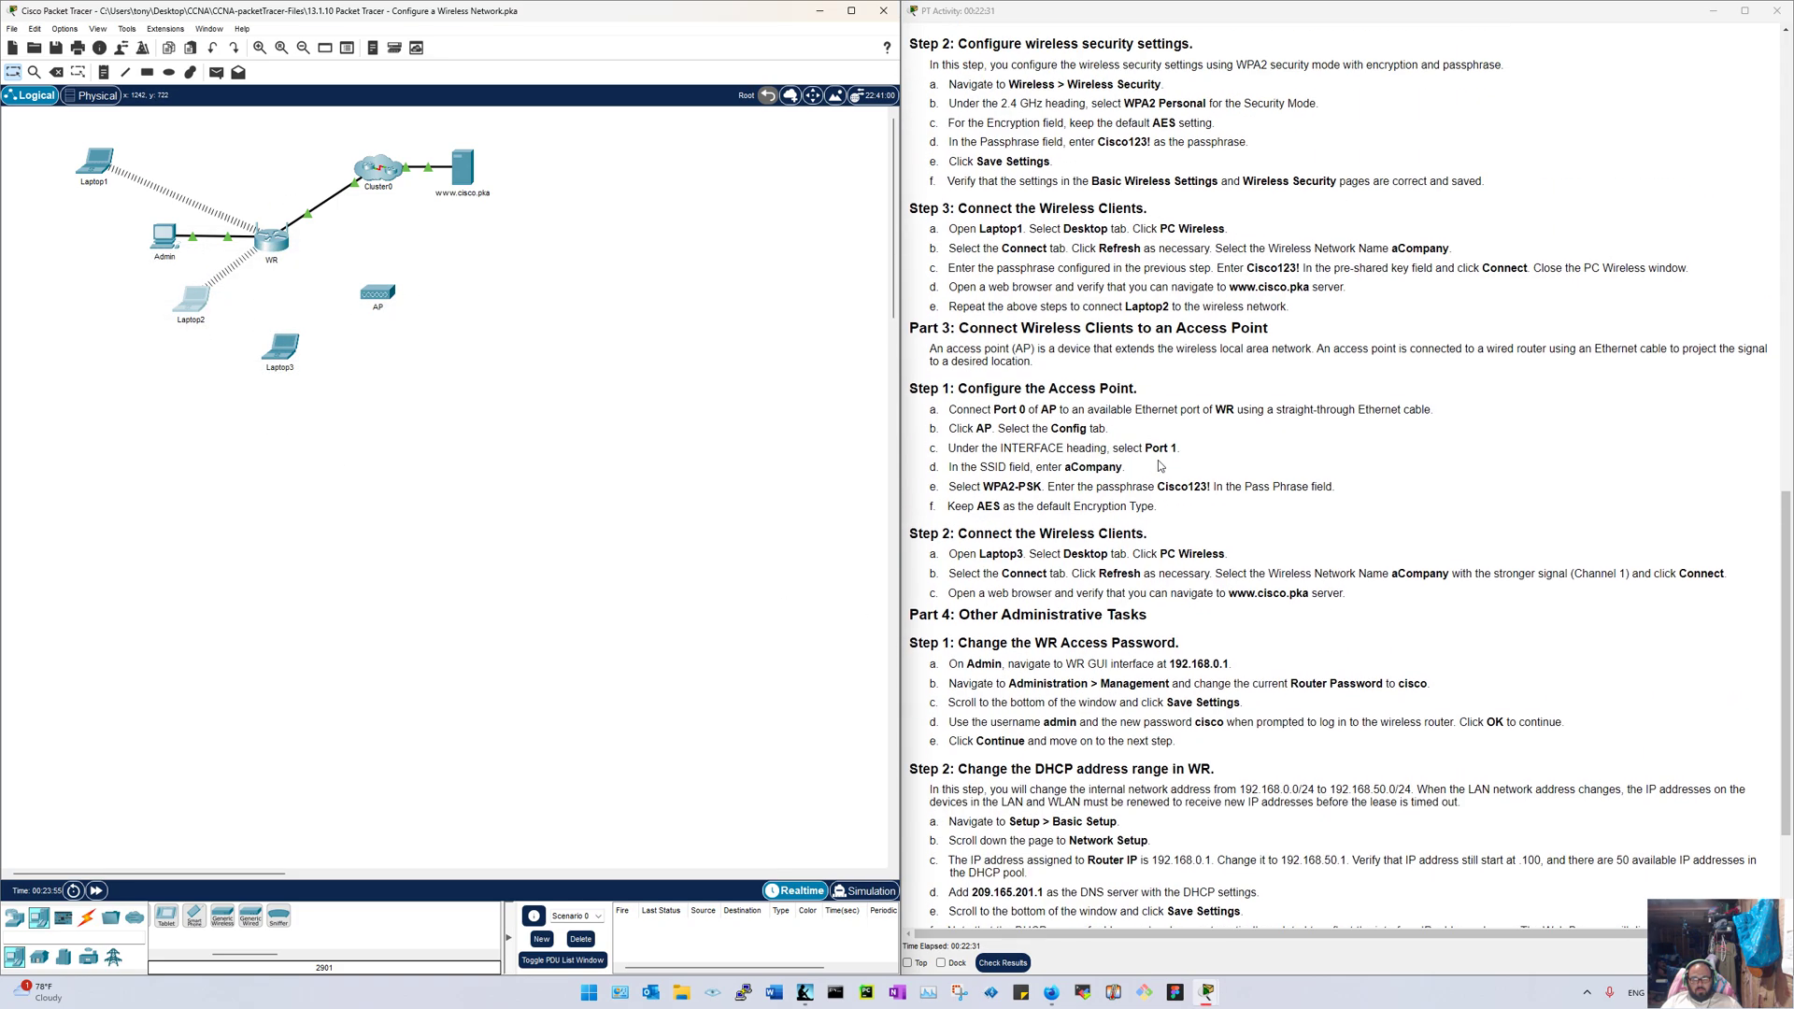
scroll(982, 362, "up", 2)
scroll(990, 371, "down", 4)
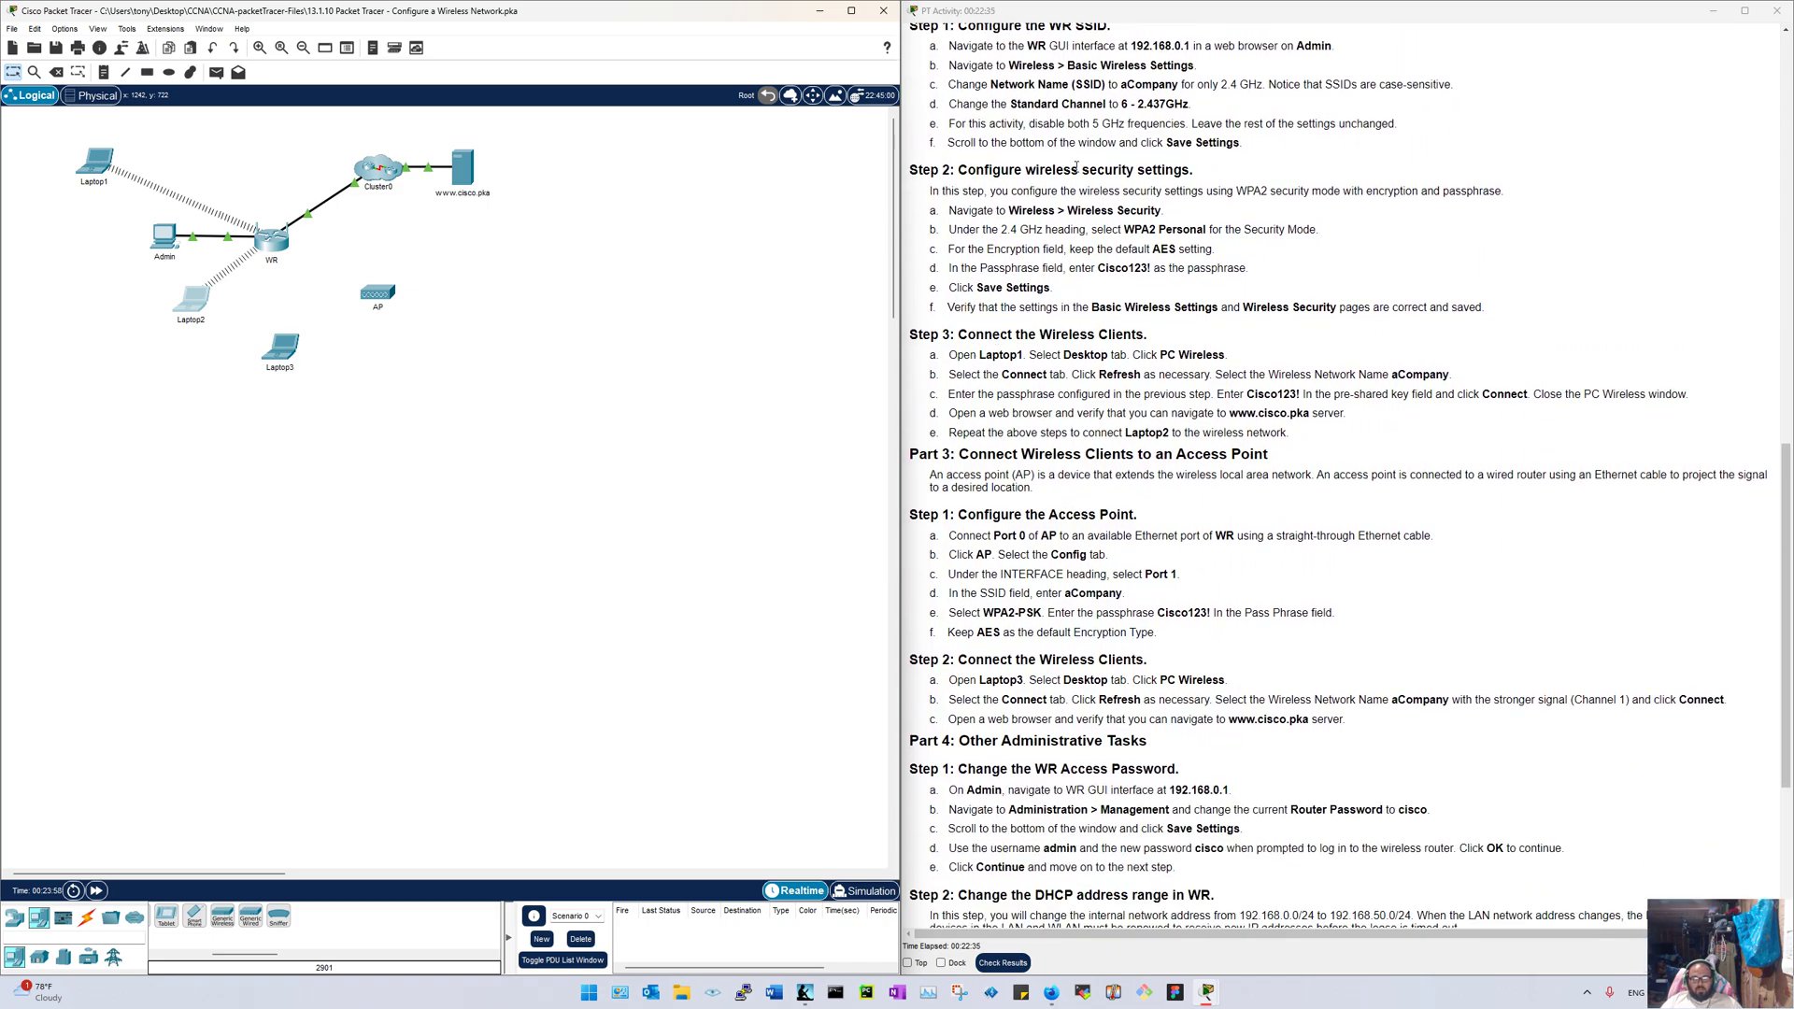
scroll(1076, 166, "up", 7)
scroll(954, 312, "down", 8)
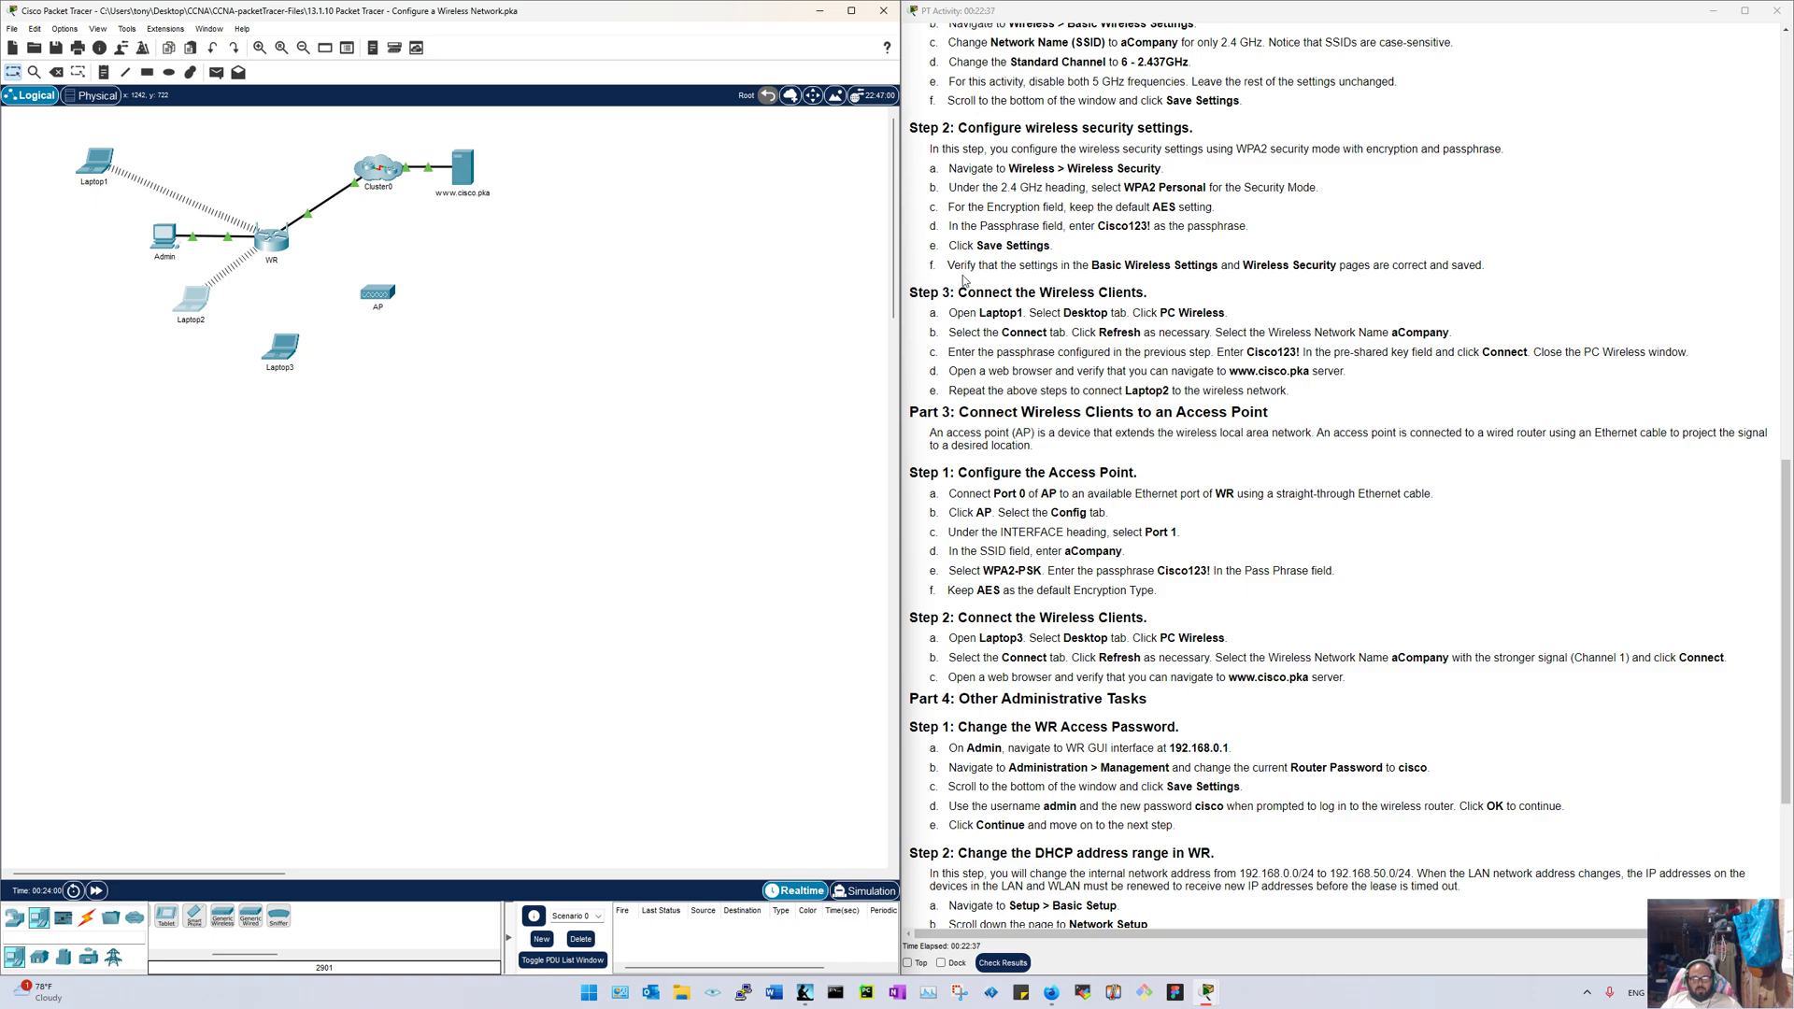
scroll(1057, 318, "down", 3)
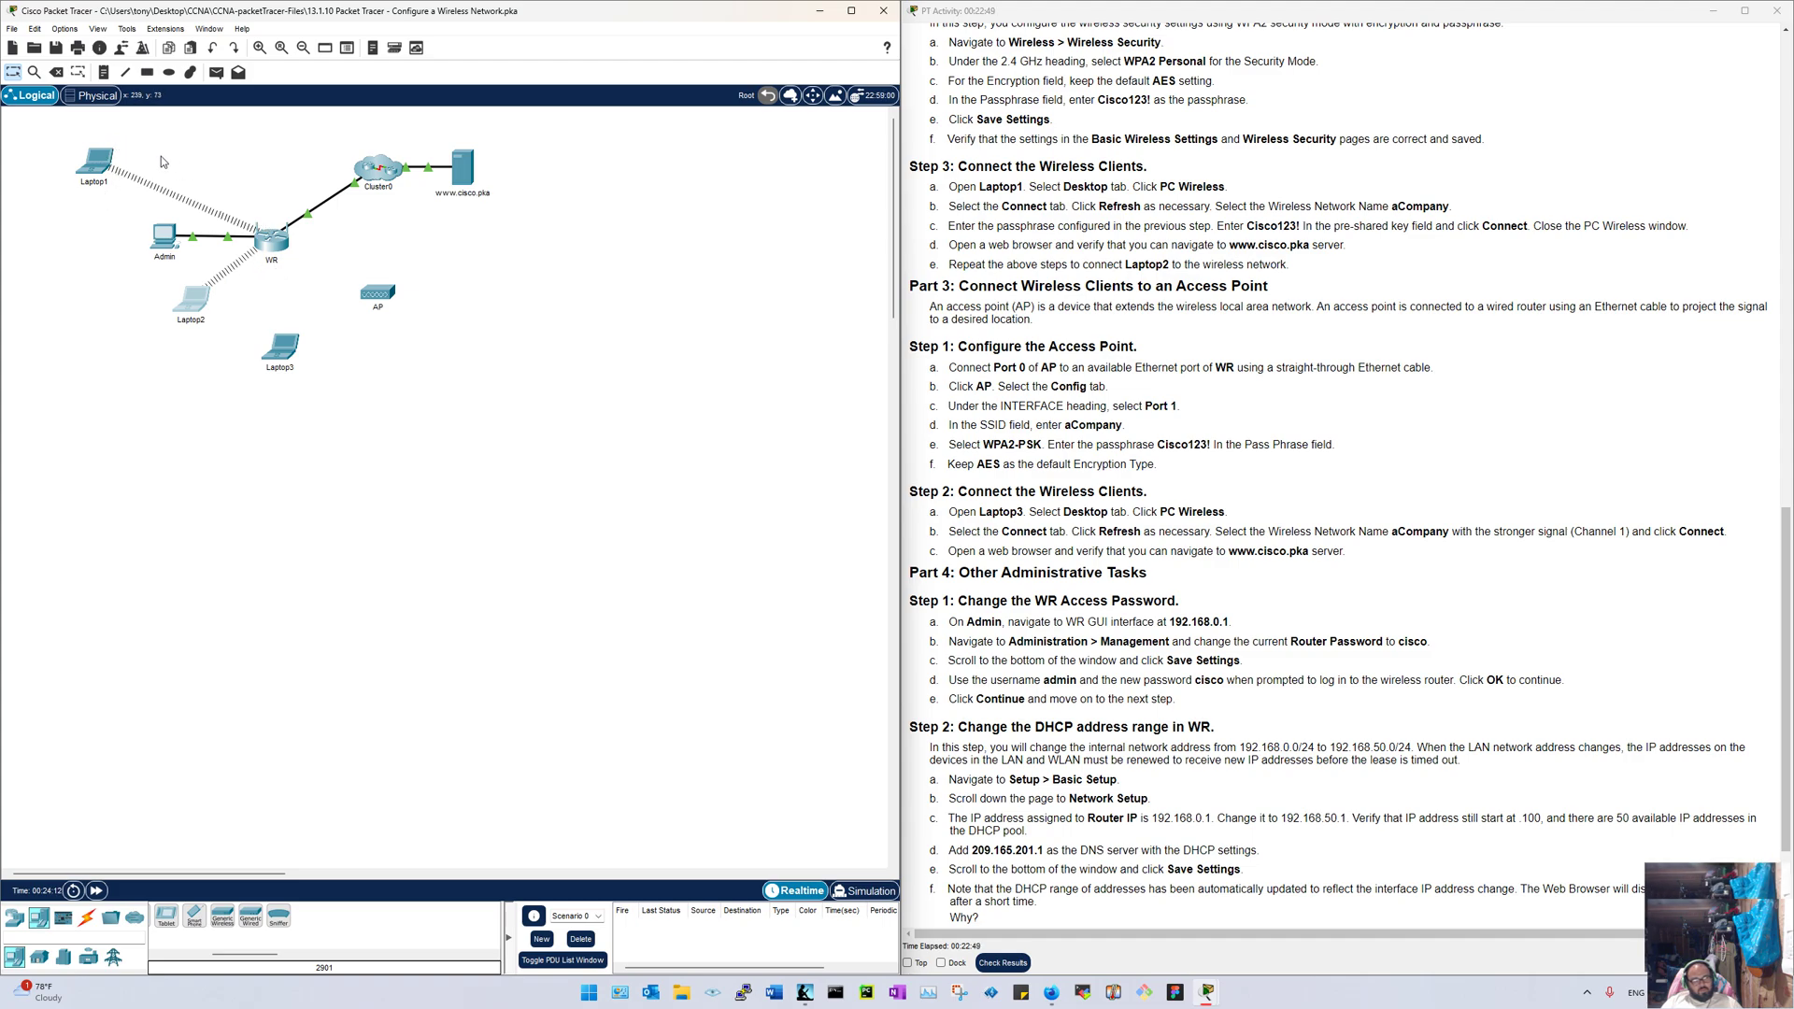
Step: Draw a green-filled ellipse around Laptop1, Admin, WR and Laptop2
left_click(169, 72)
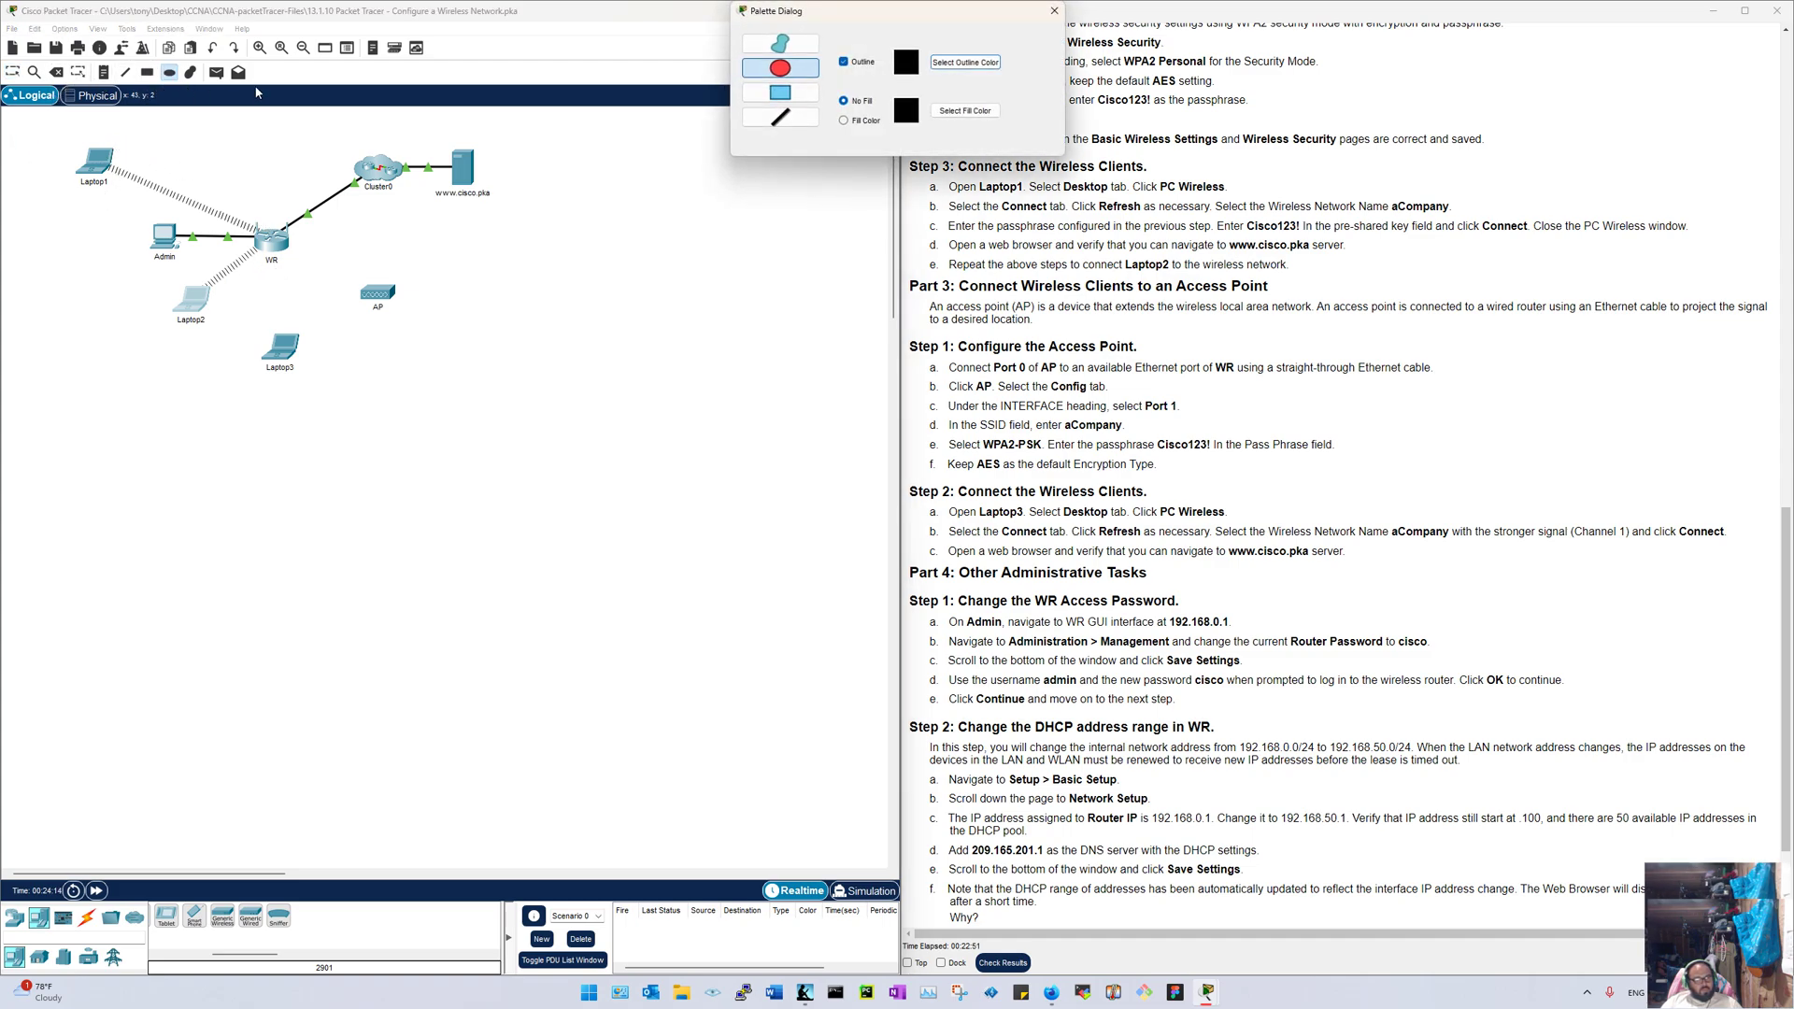
left_click(844, 119)
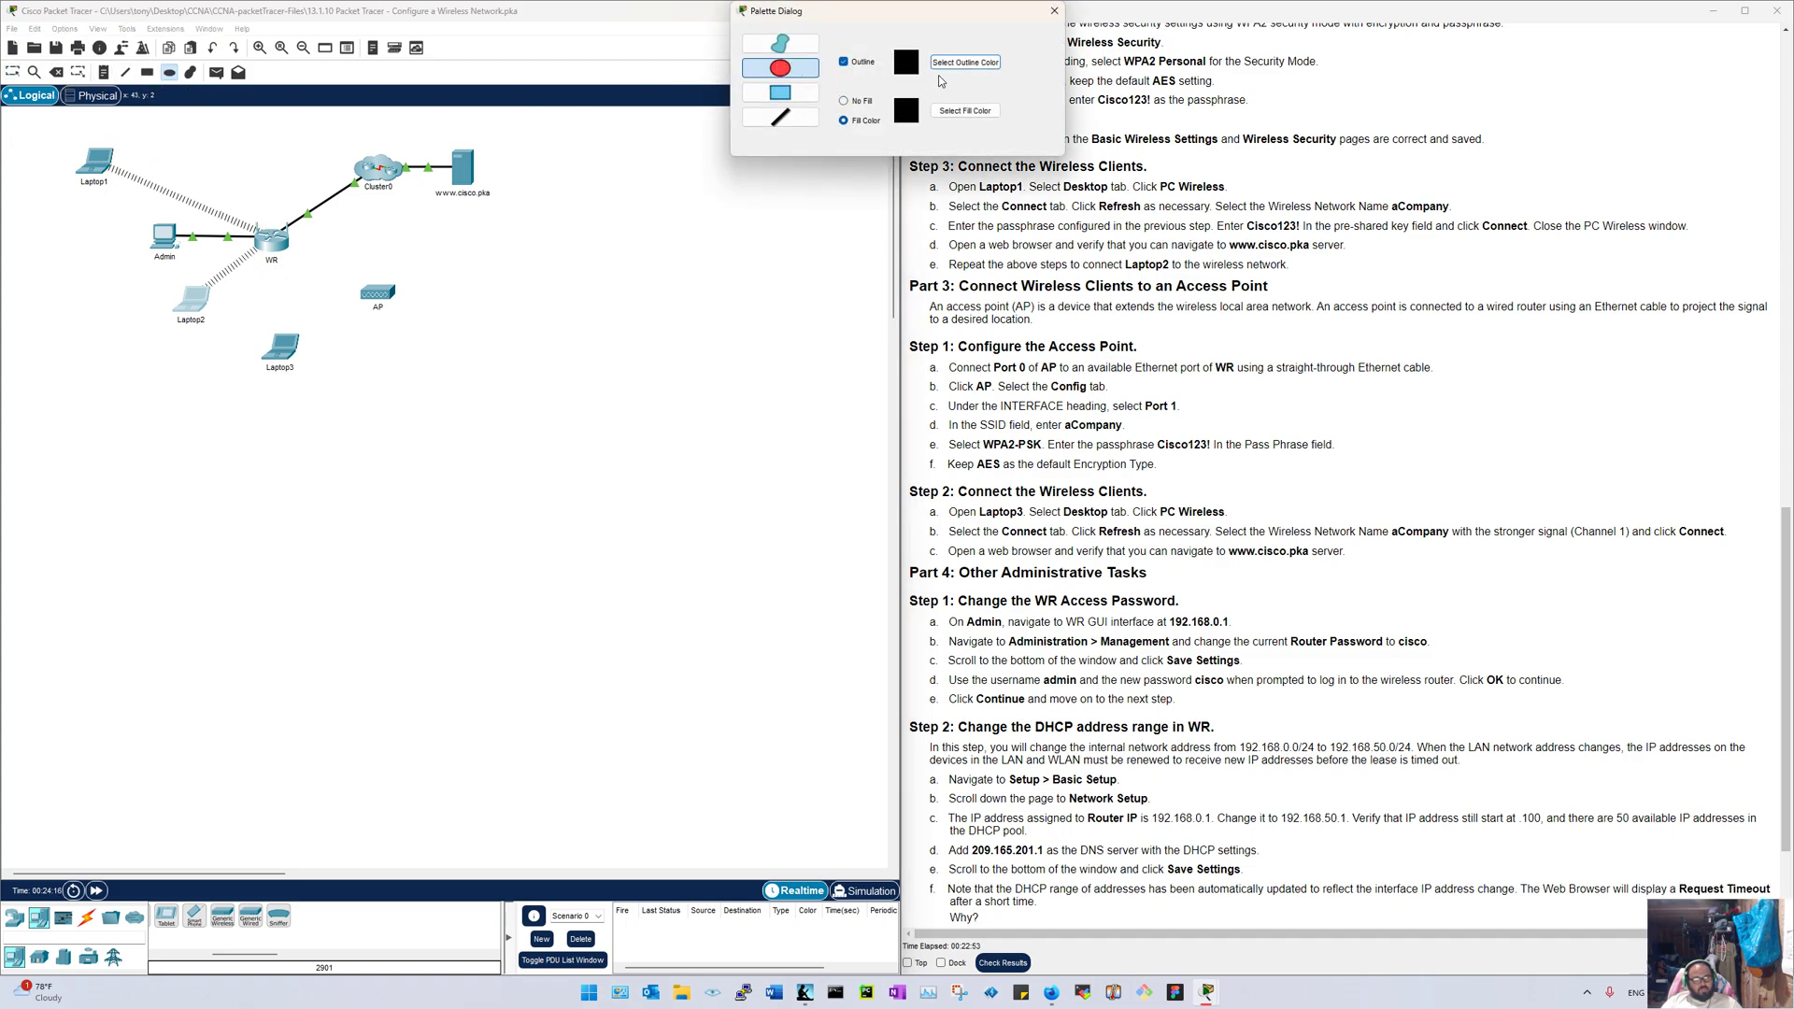
left_click(968, 114)
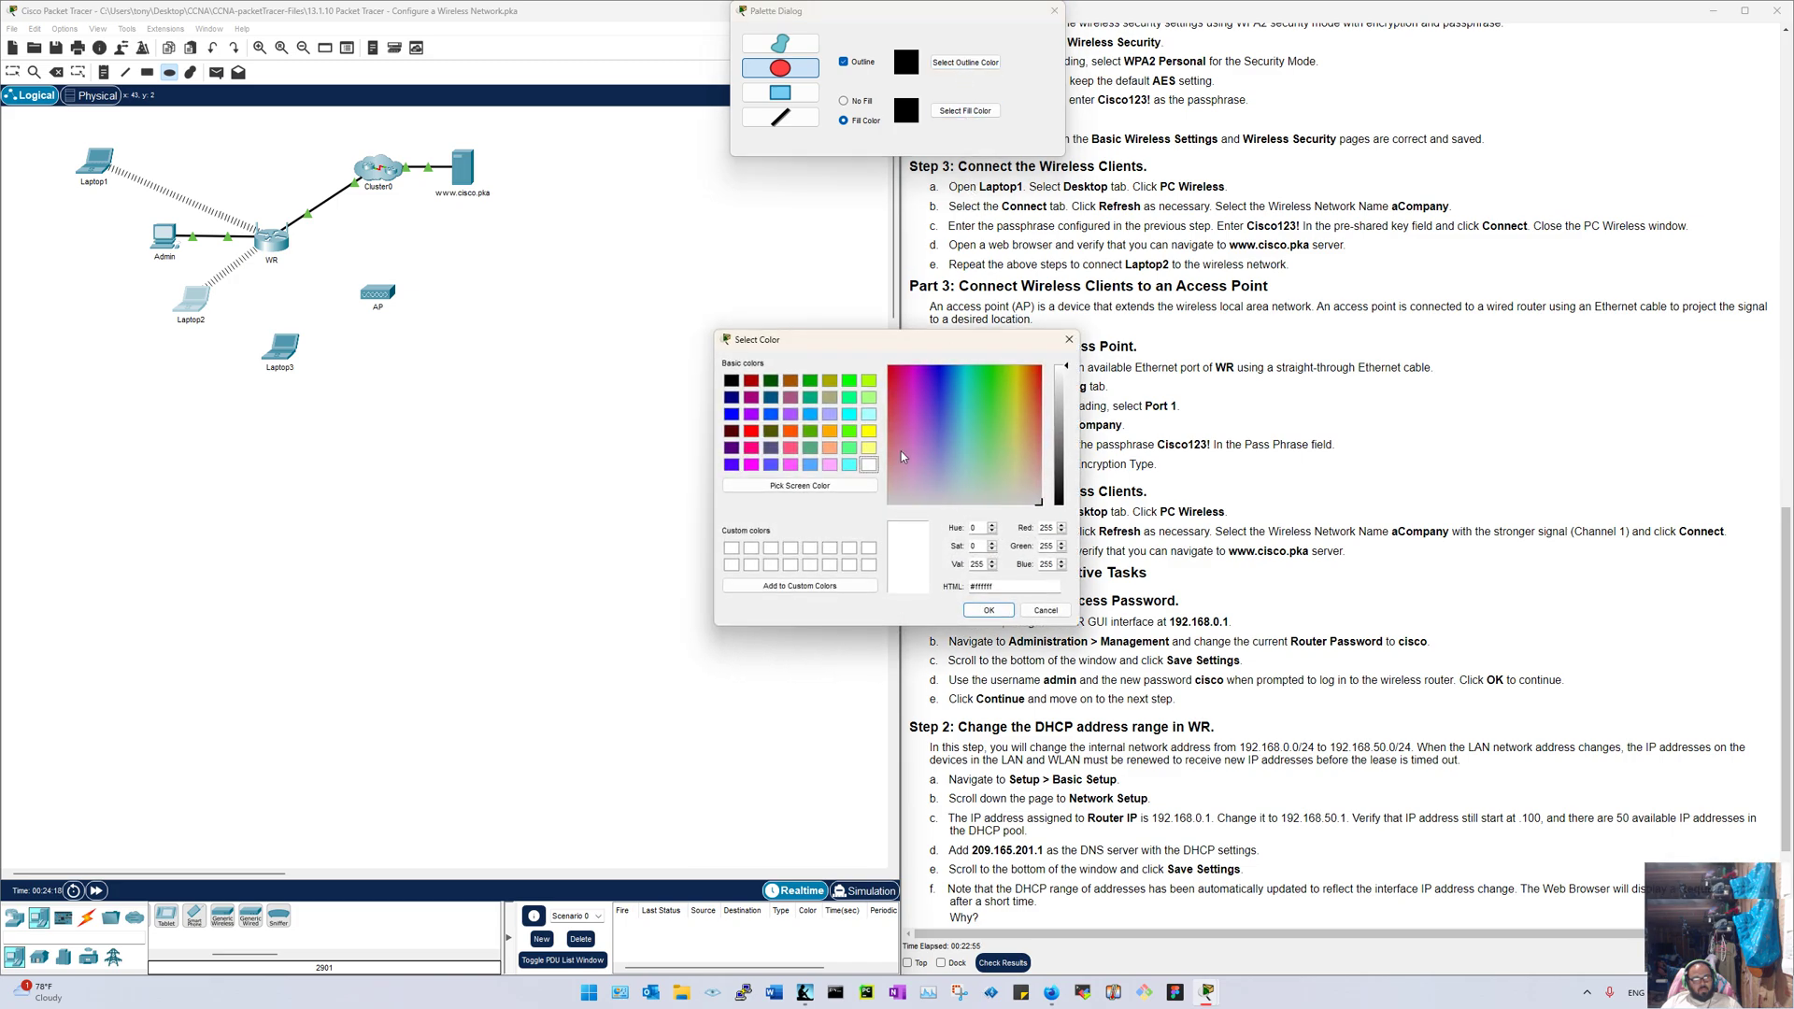
left_click(850, 449)
left_click(989, 610)
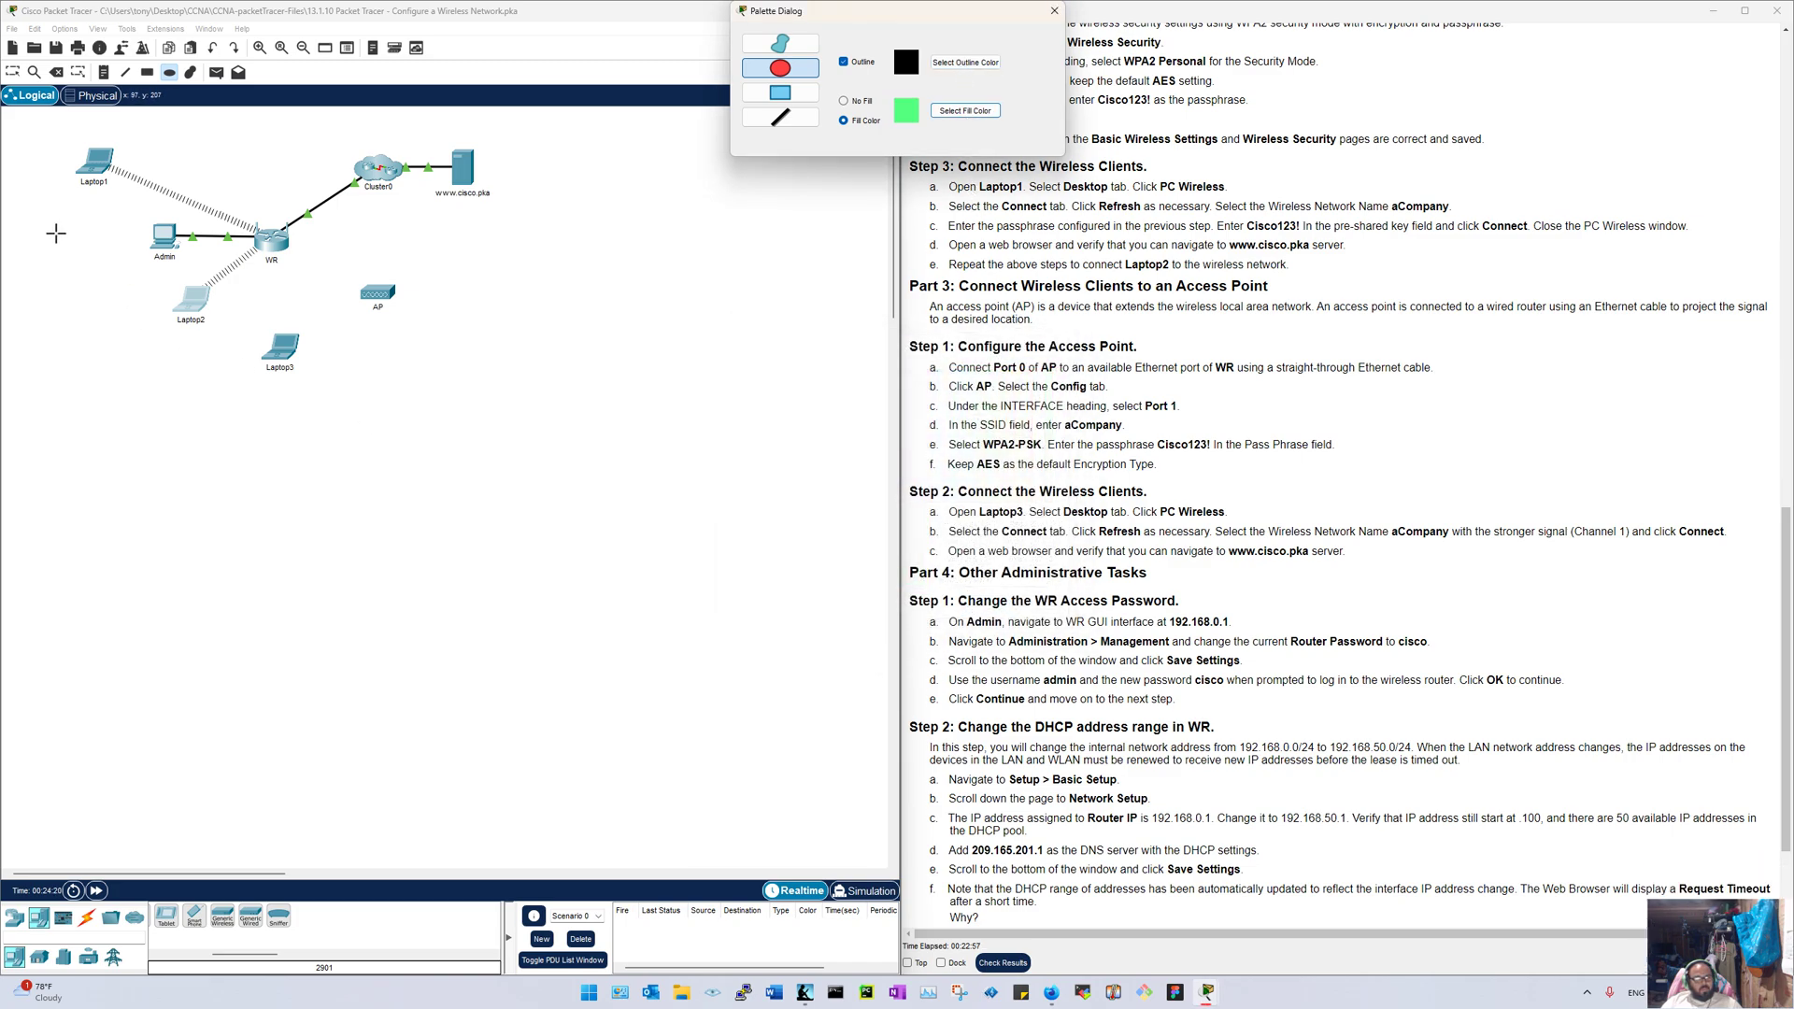
mouse_move(42, 145)
left_mouse_down()
mouse_move(160, 276)
mouse_move(334, 334)
left_mouse_up()
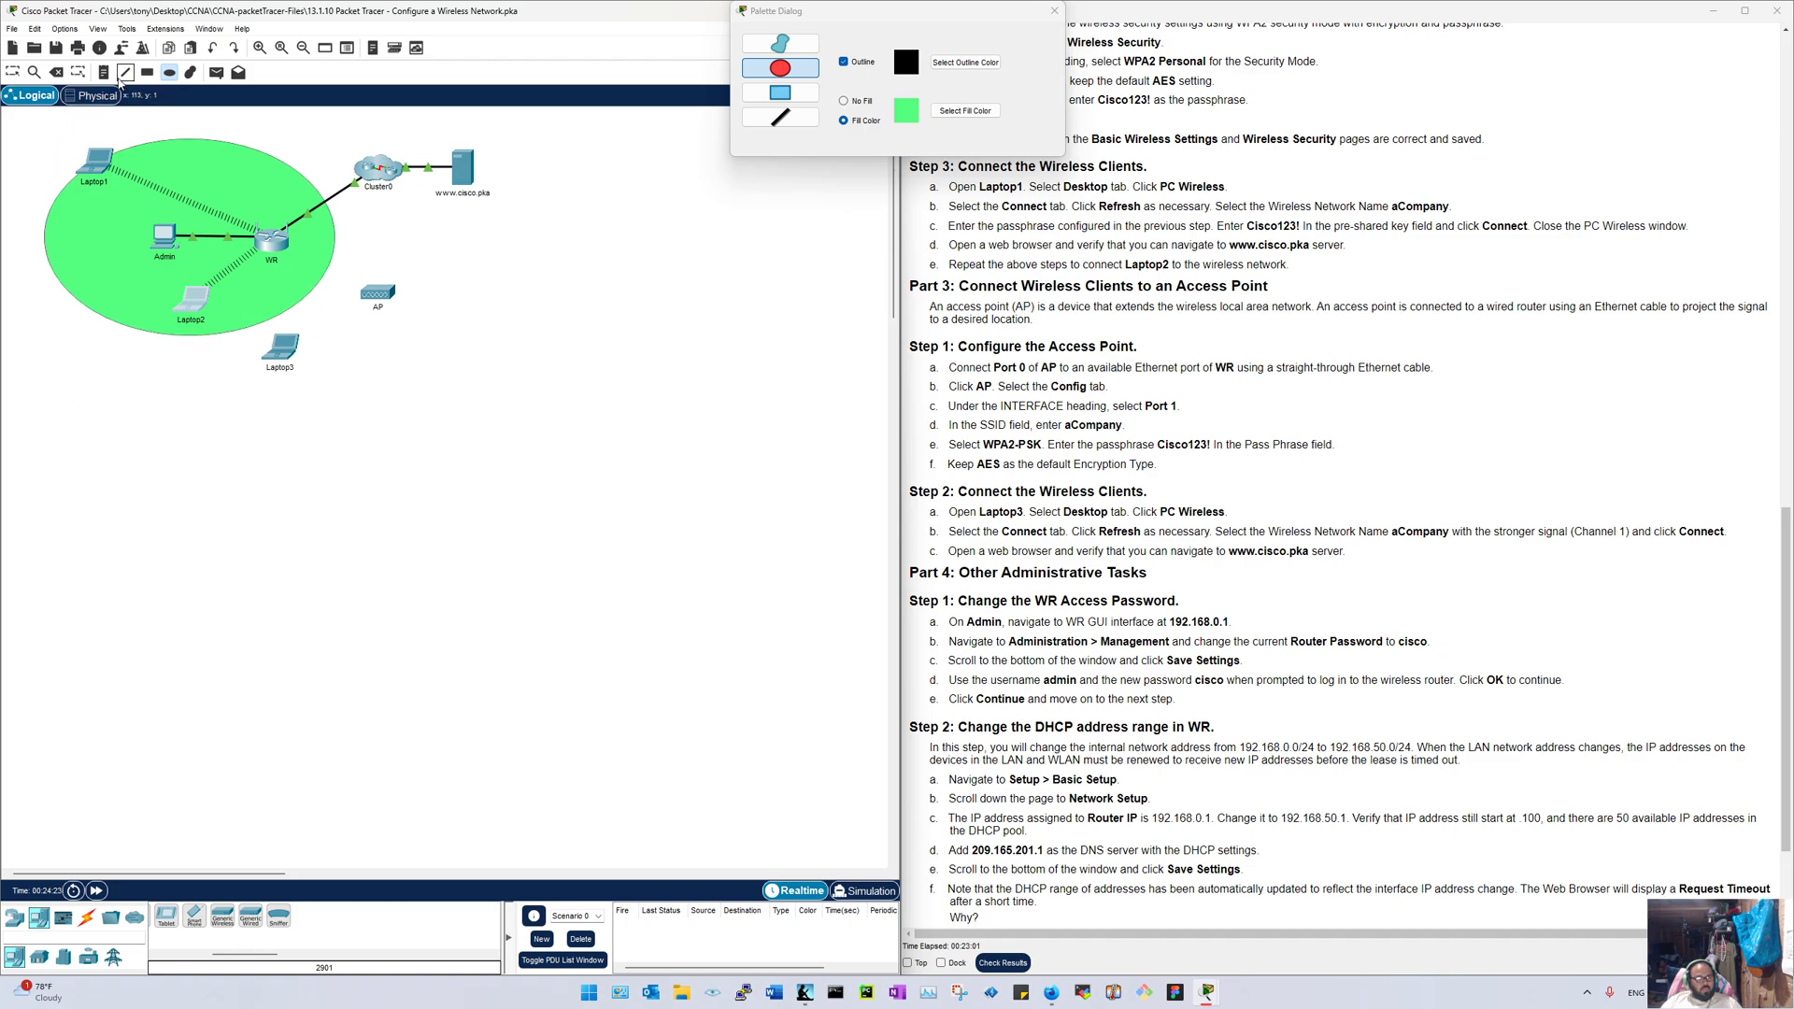
Step: Add a House note and place it inside the green ellipse
left_click(104, 72)
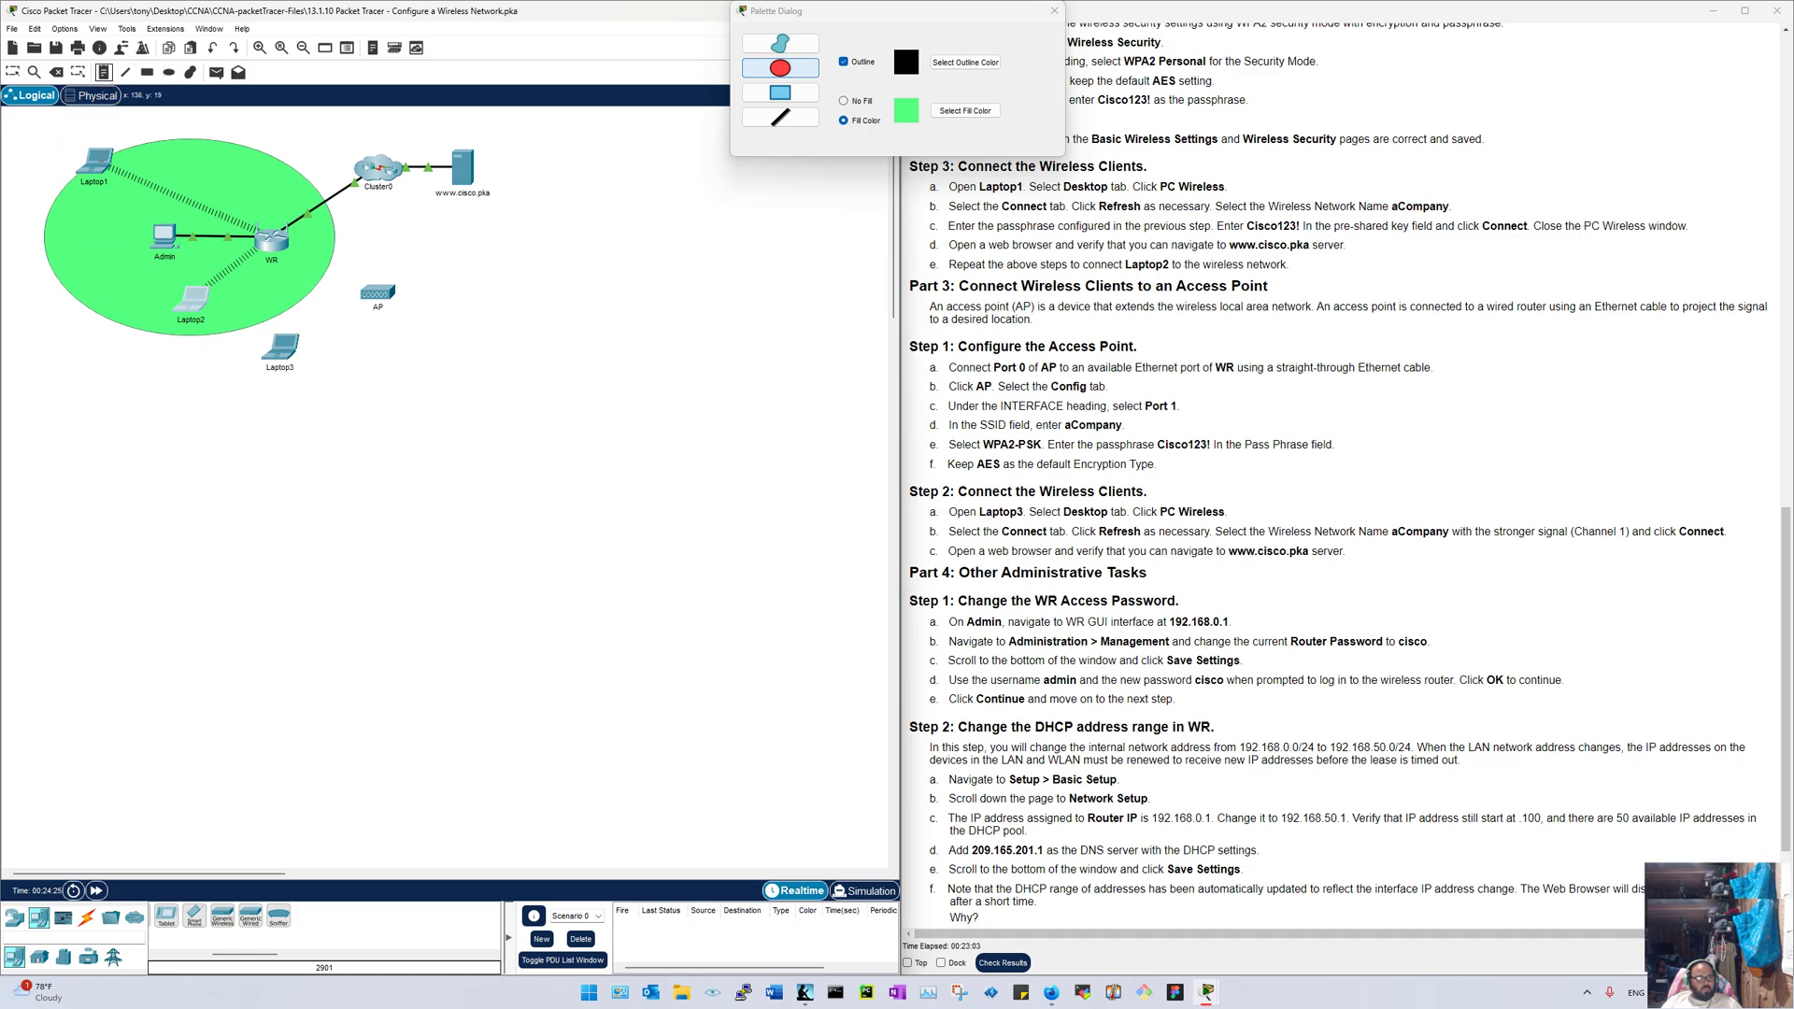
left_click(33, 389)
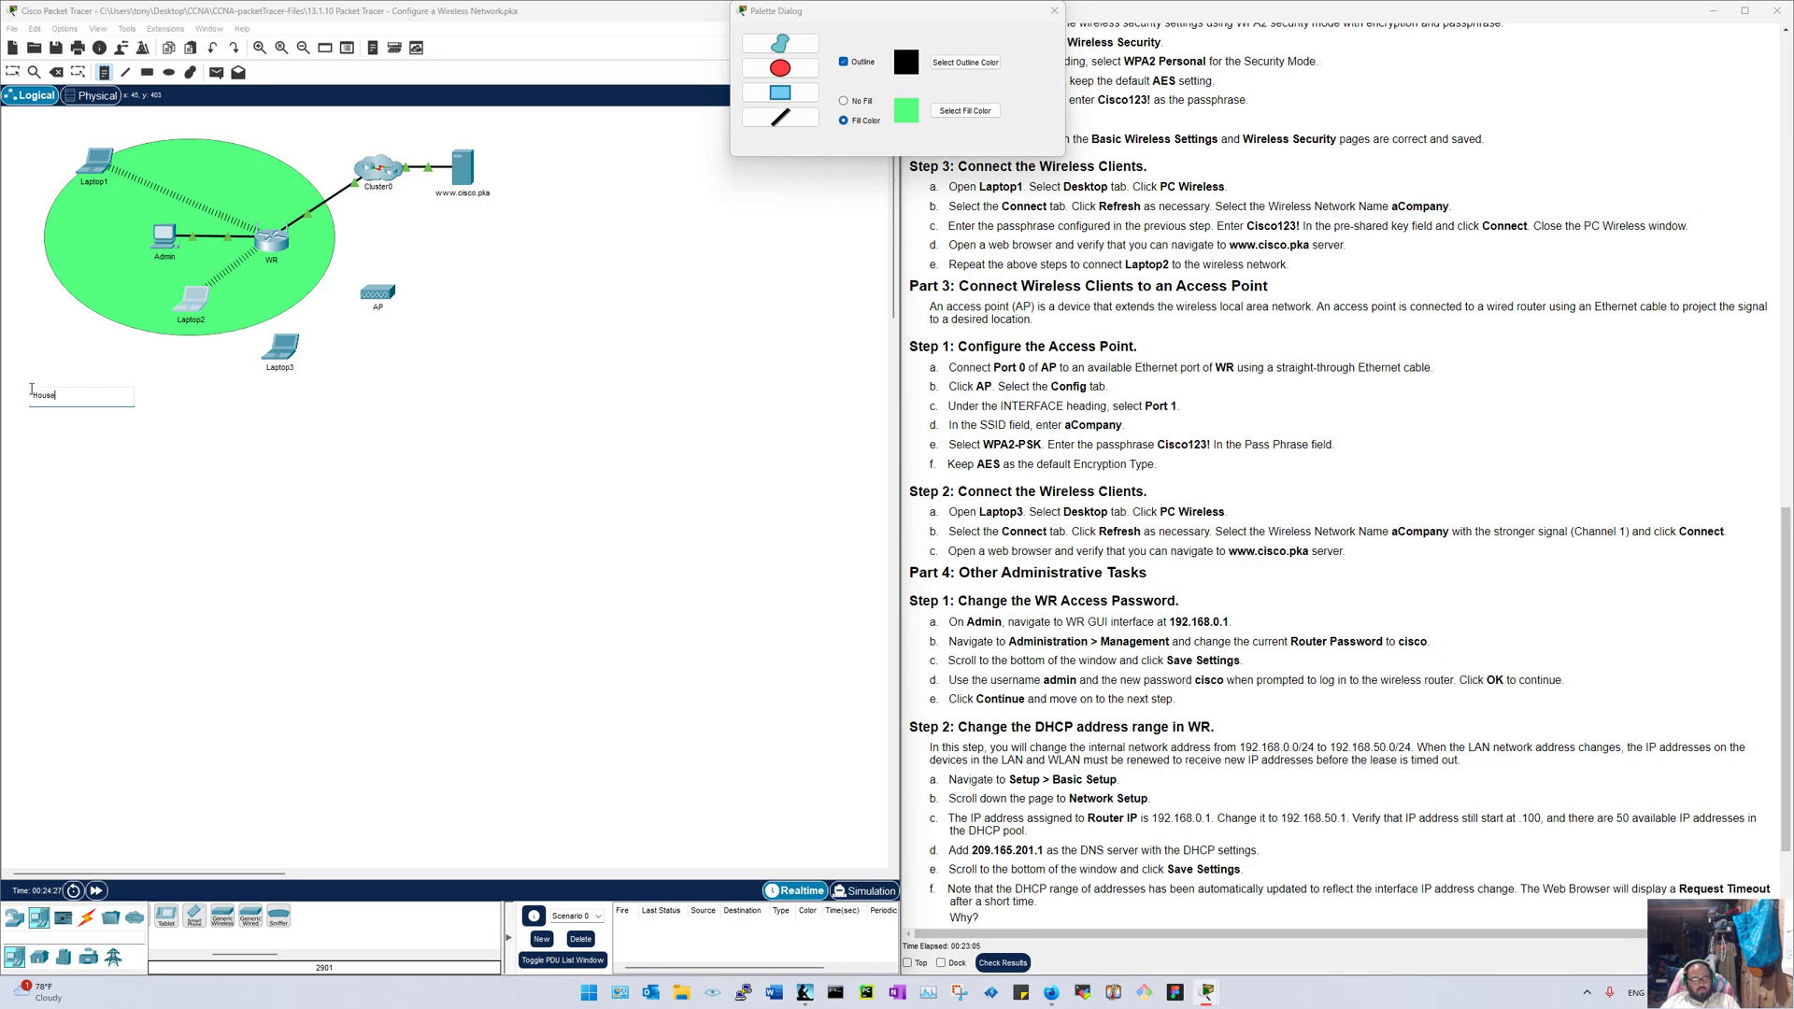
key("Escape")
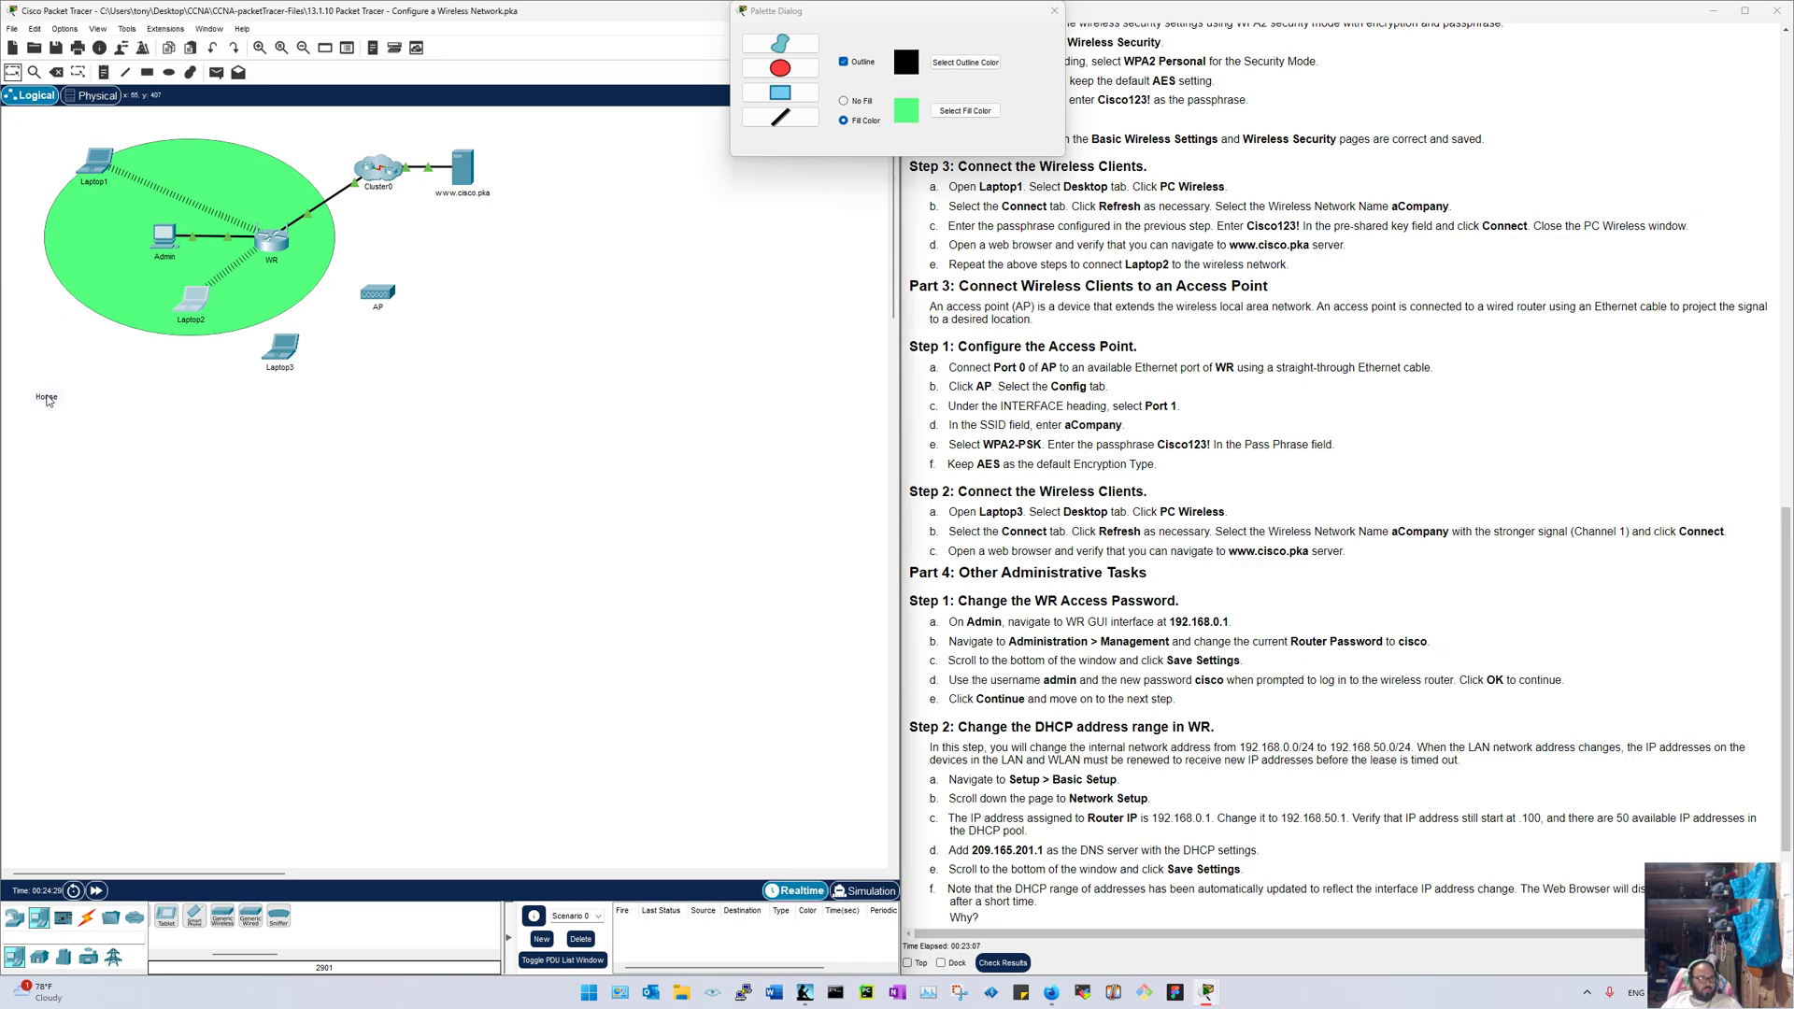
left_click_drag(49, 399, 99, 293)
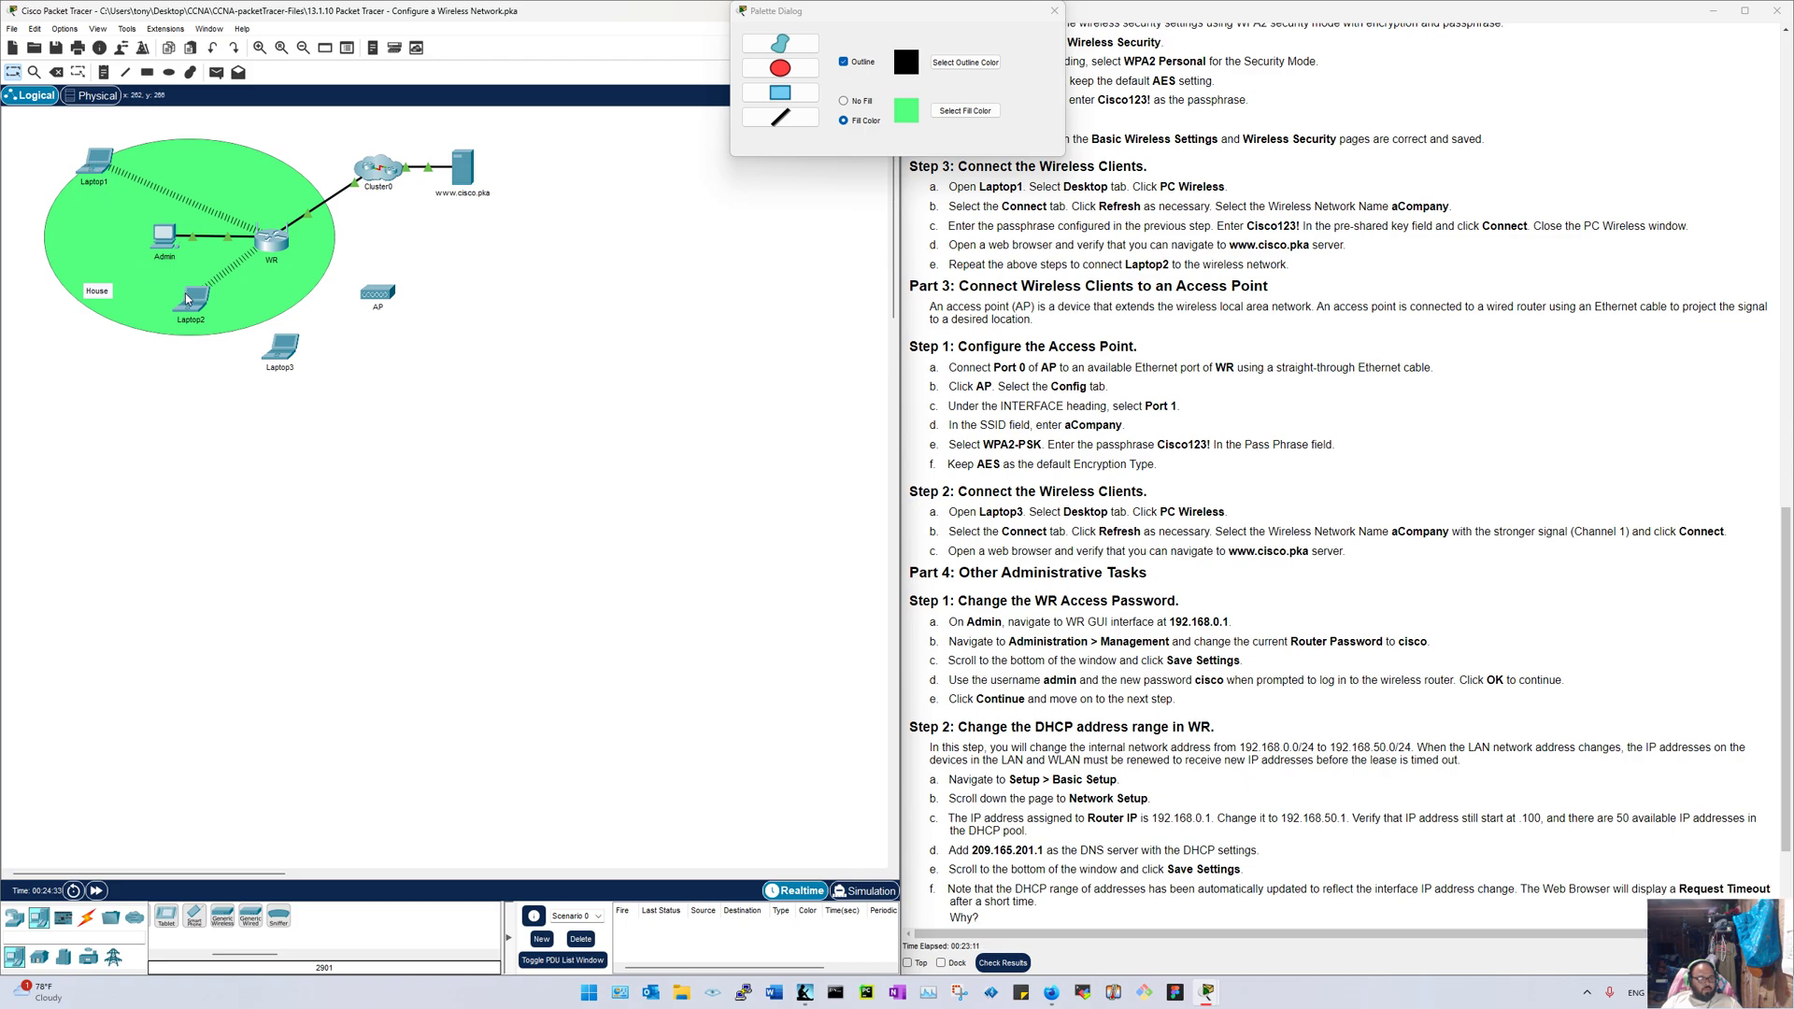
Step: Move the AP lower-right and Laptop3 down, then draw a light-green filled ellipse around the AP
left_click_drag(370, 301, 513, 423)
left_click_drag(273, 366, 273, 617)
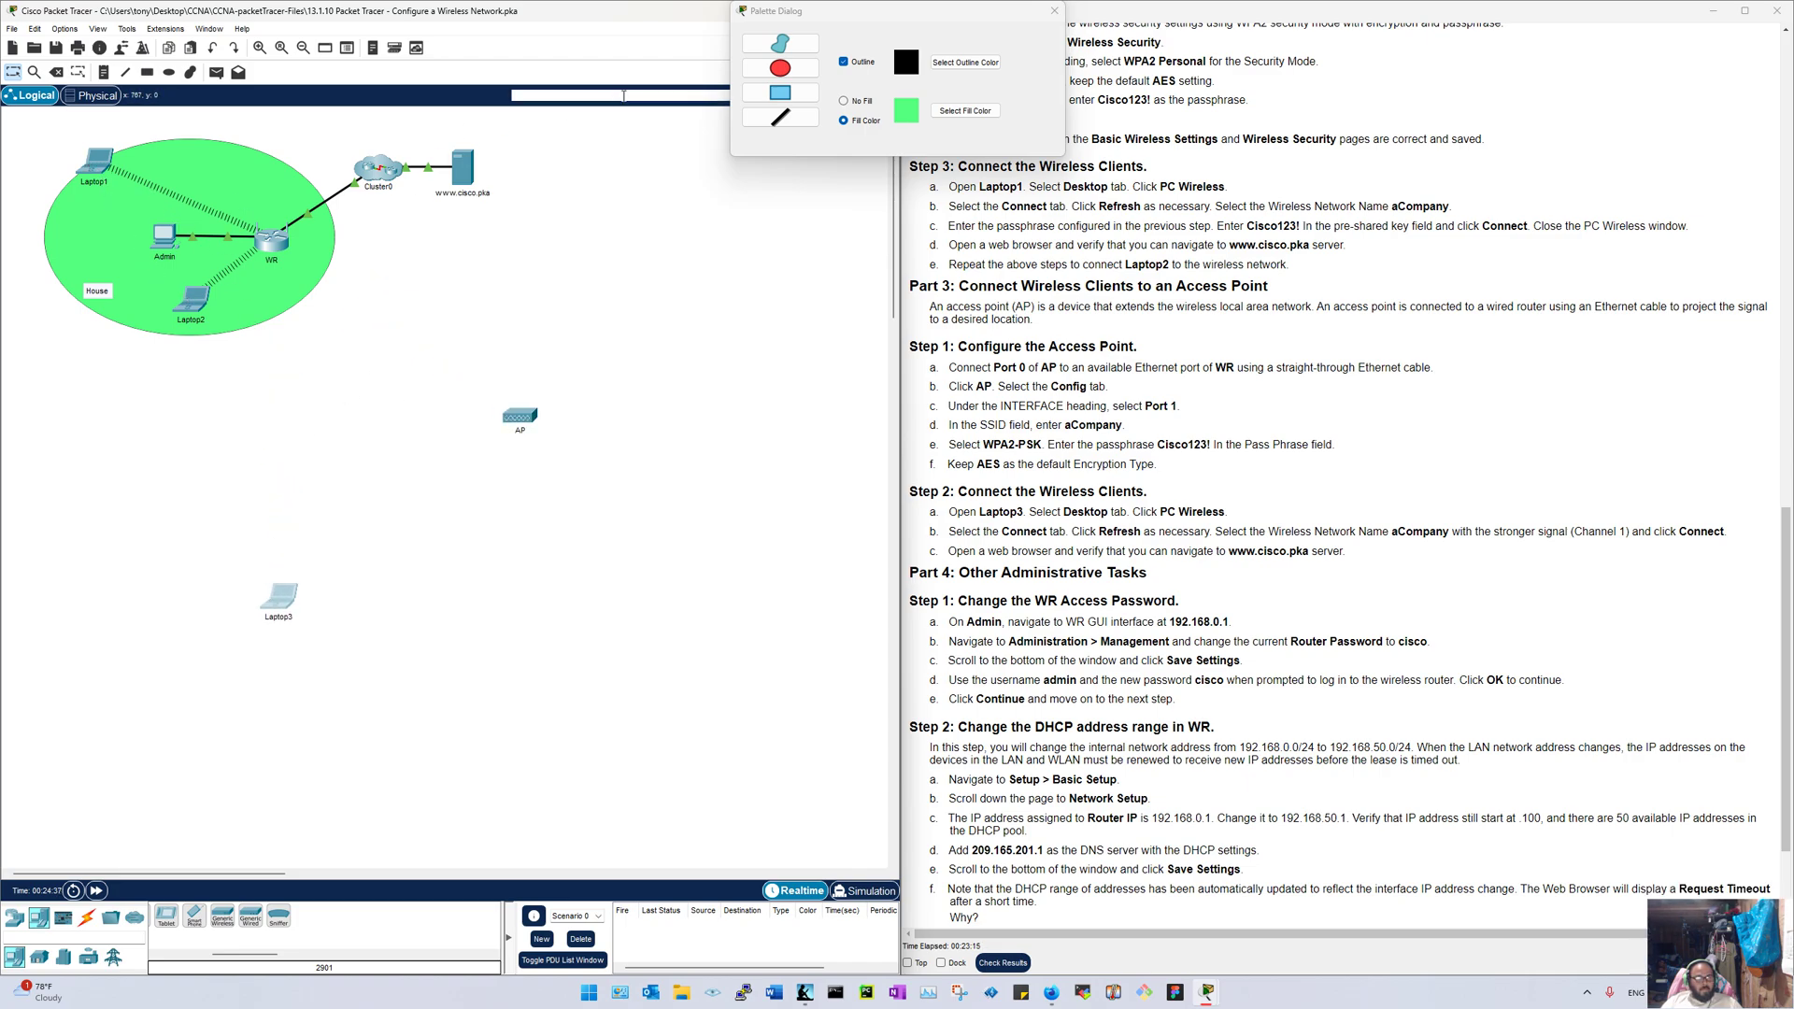
left_click(965, 110)
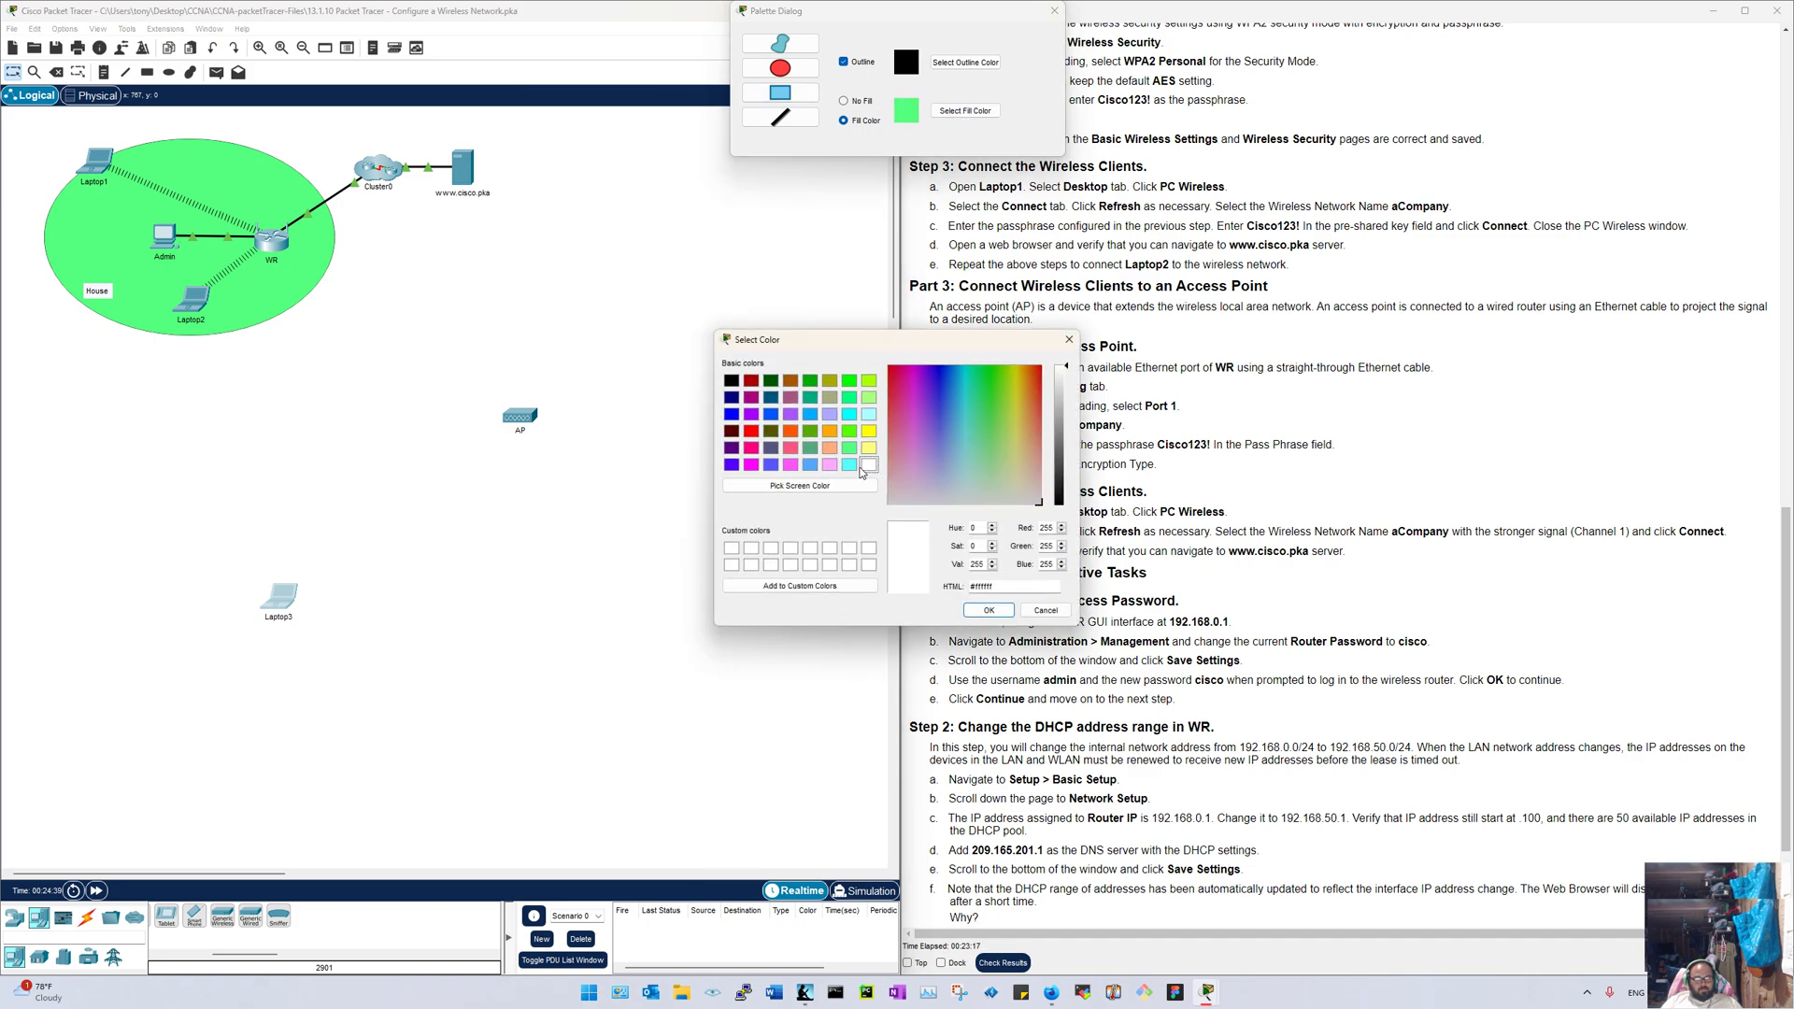
left_click(865, 398)
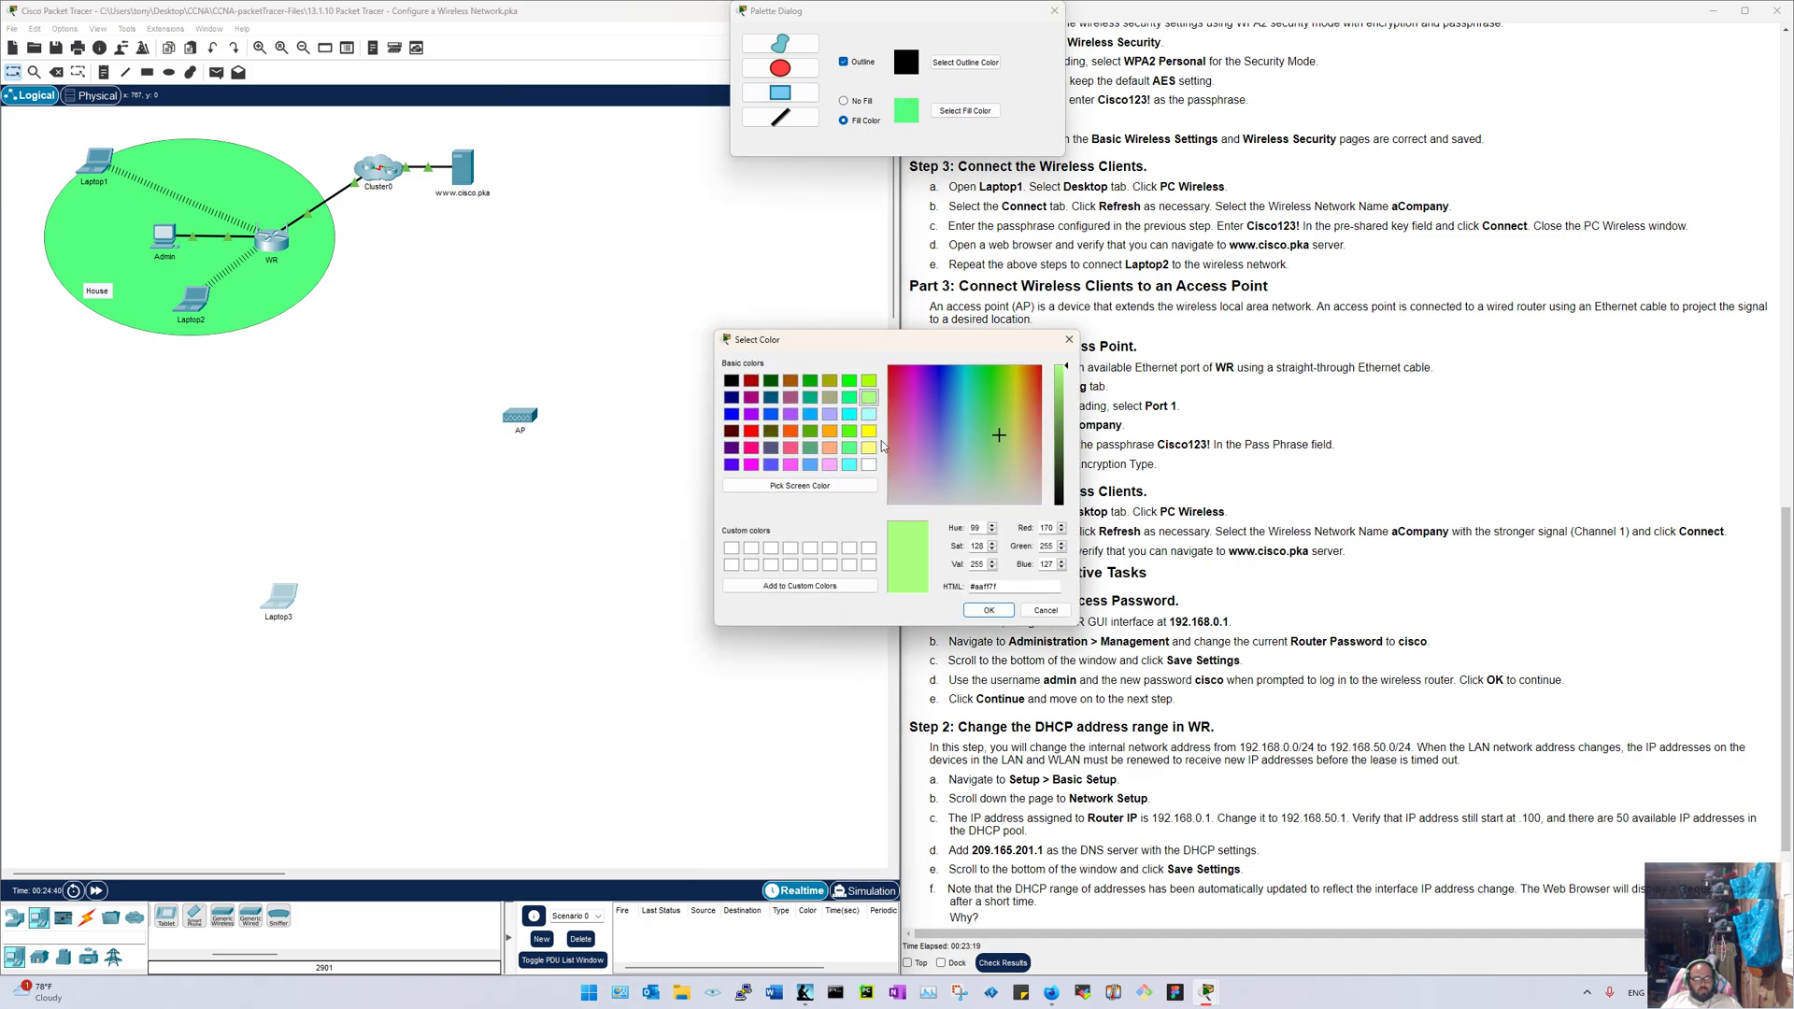
left_click(989, 609)
left_click_drag(327, 329, 681, 508)
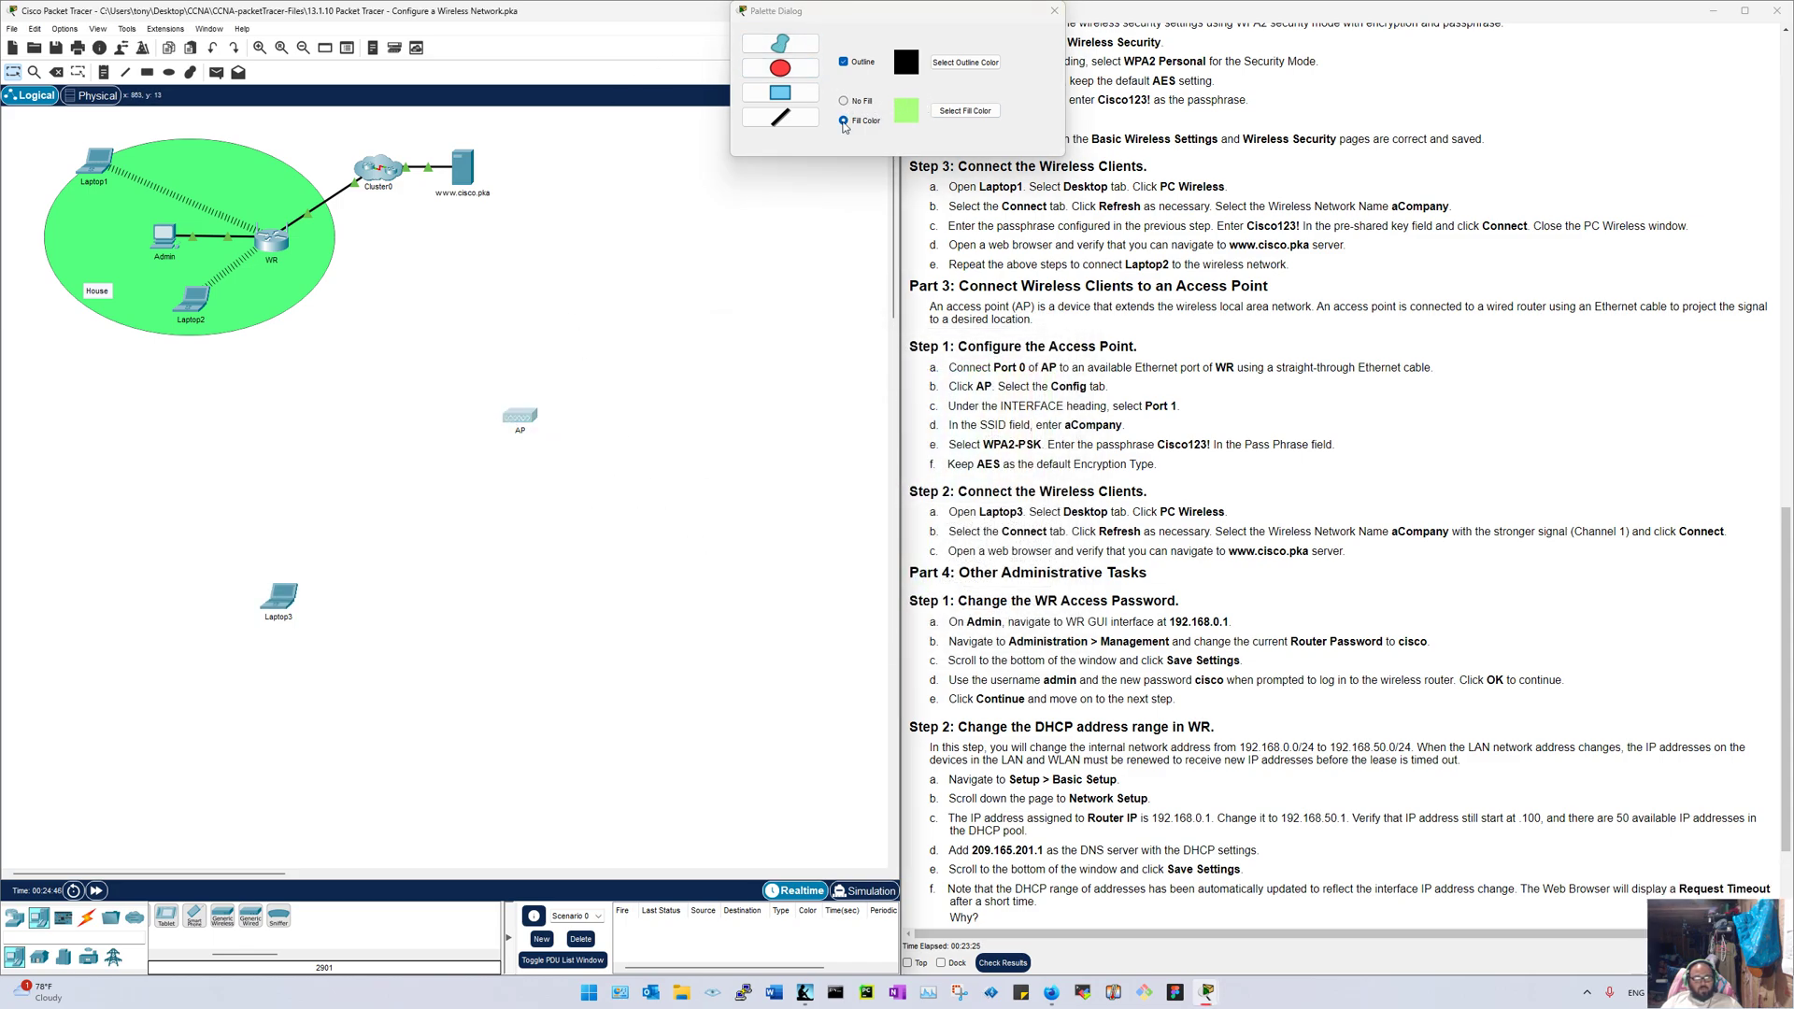
left_click(780, 68)
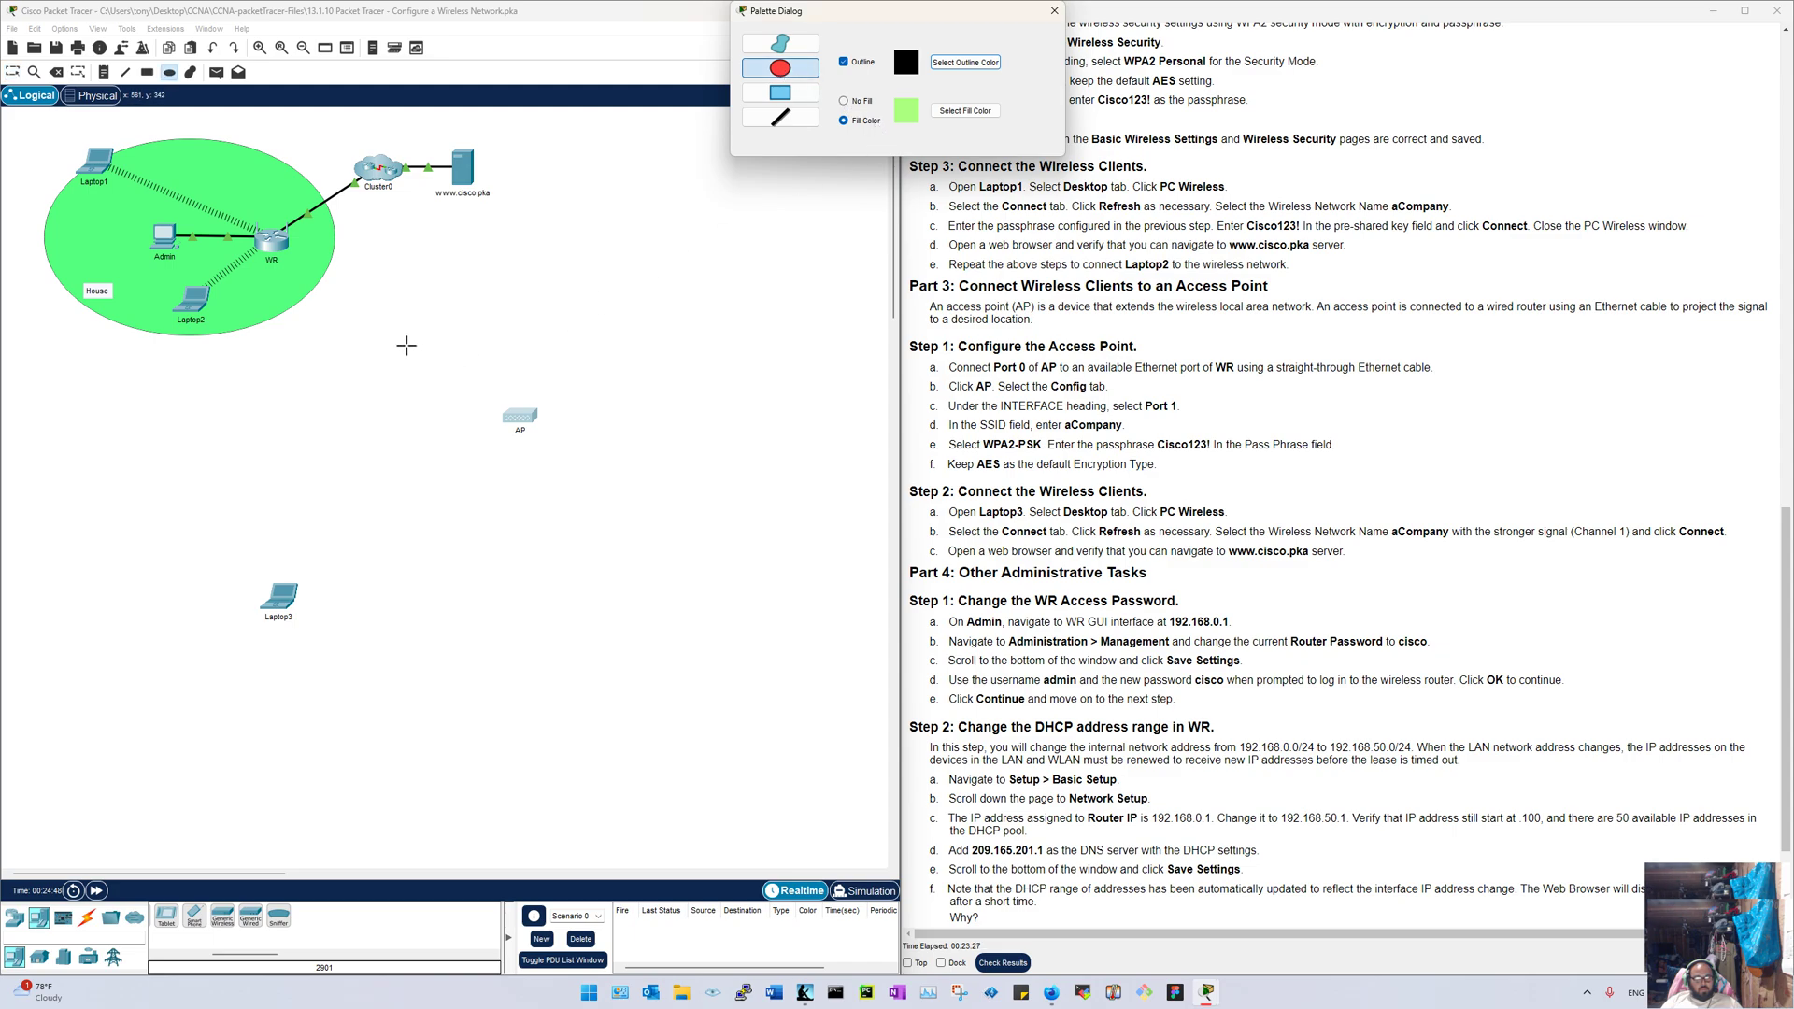
left_click_drag(406, 346, 750, 586)
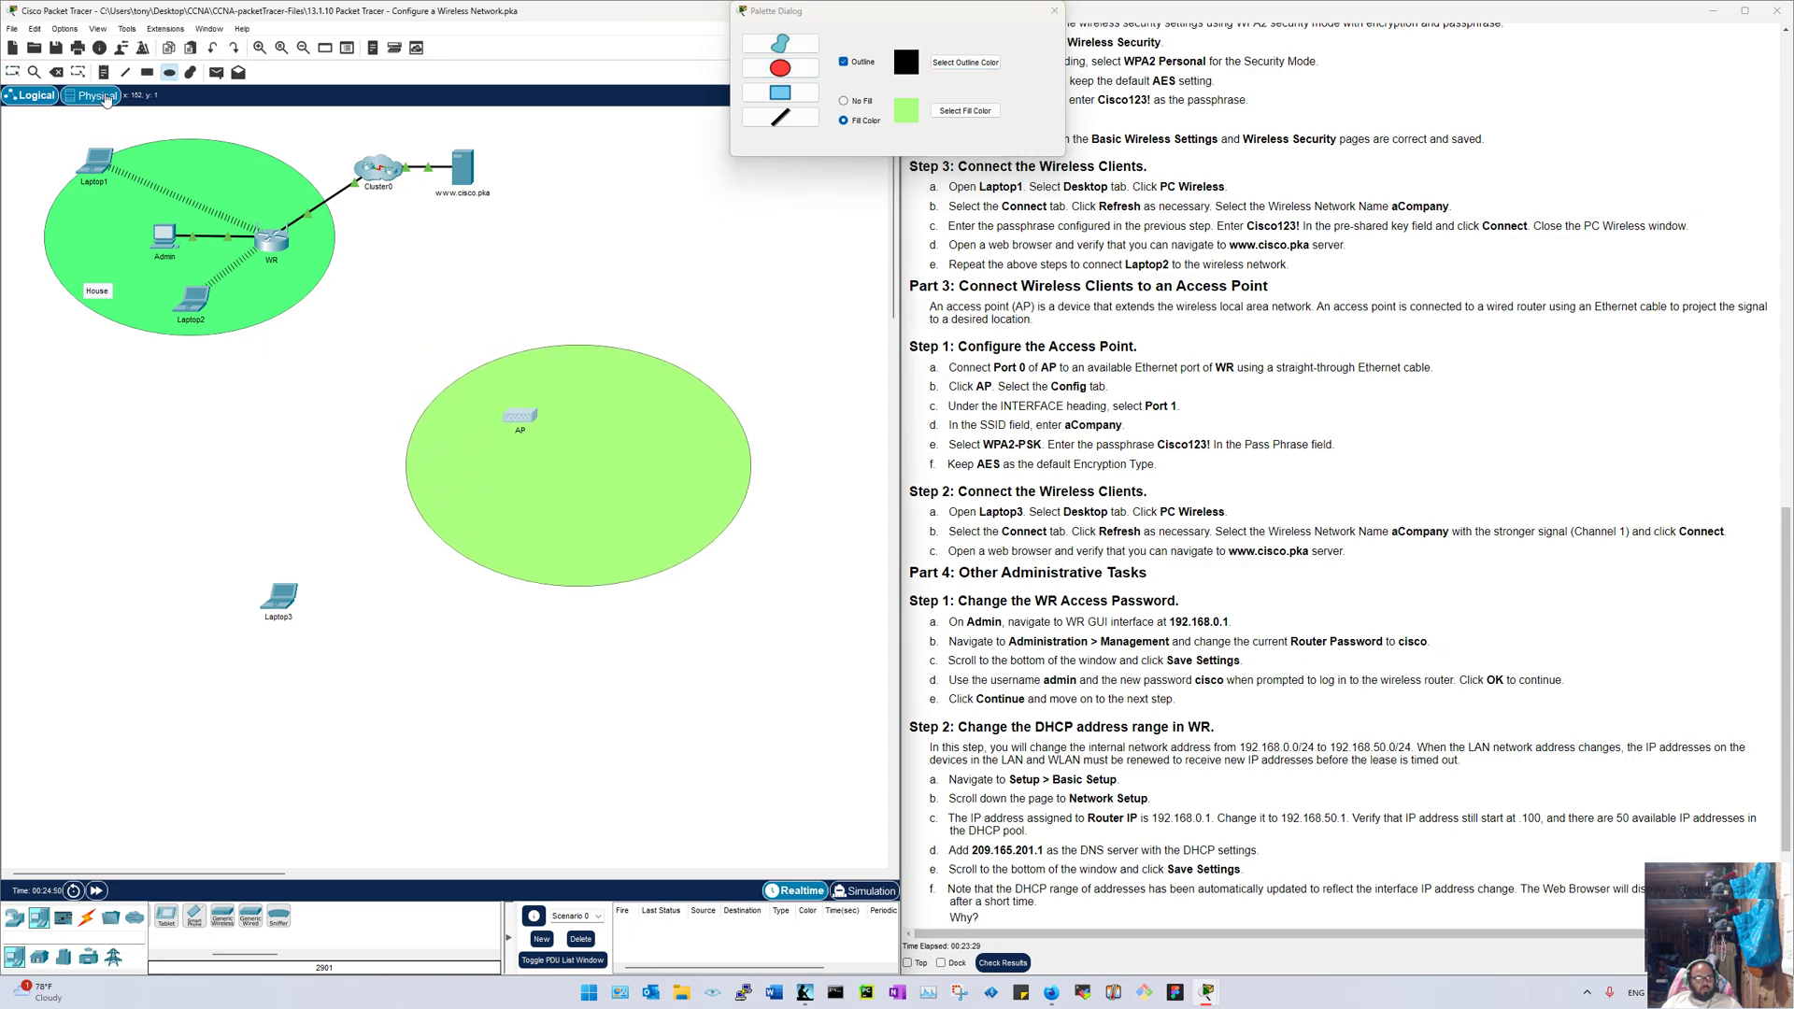
Step: Label the AP ellipse Backyard, remove the stray empty text box, and close the palette
left_click(104, 72)
left_click(335, 523)
type("Backyard")
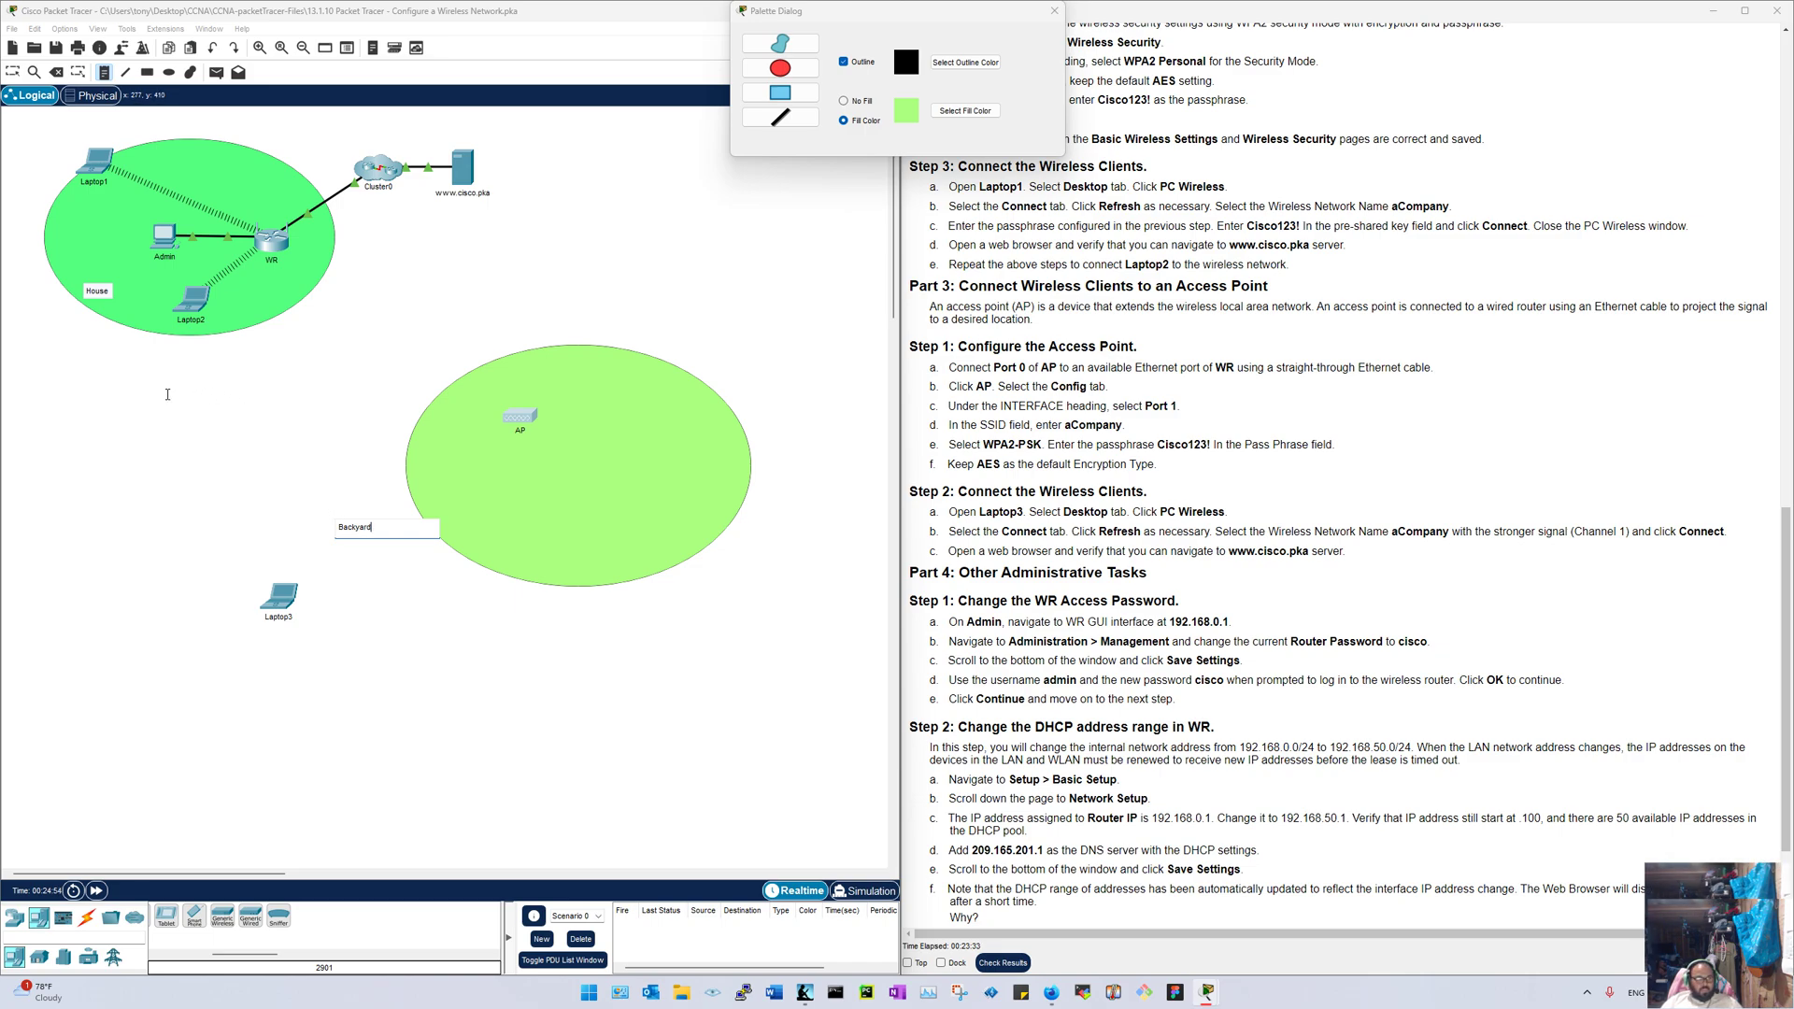
left_click(99, 427)
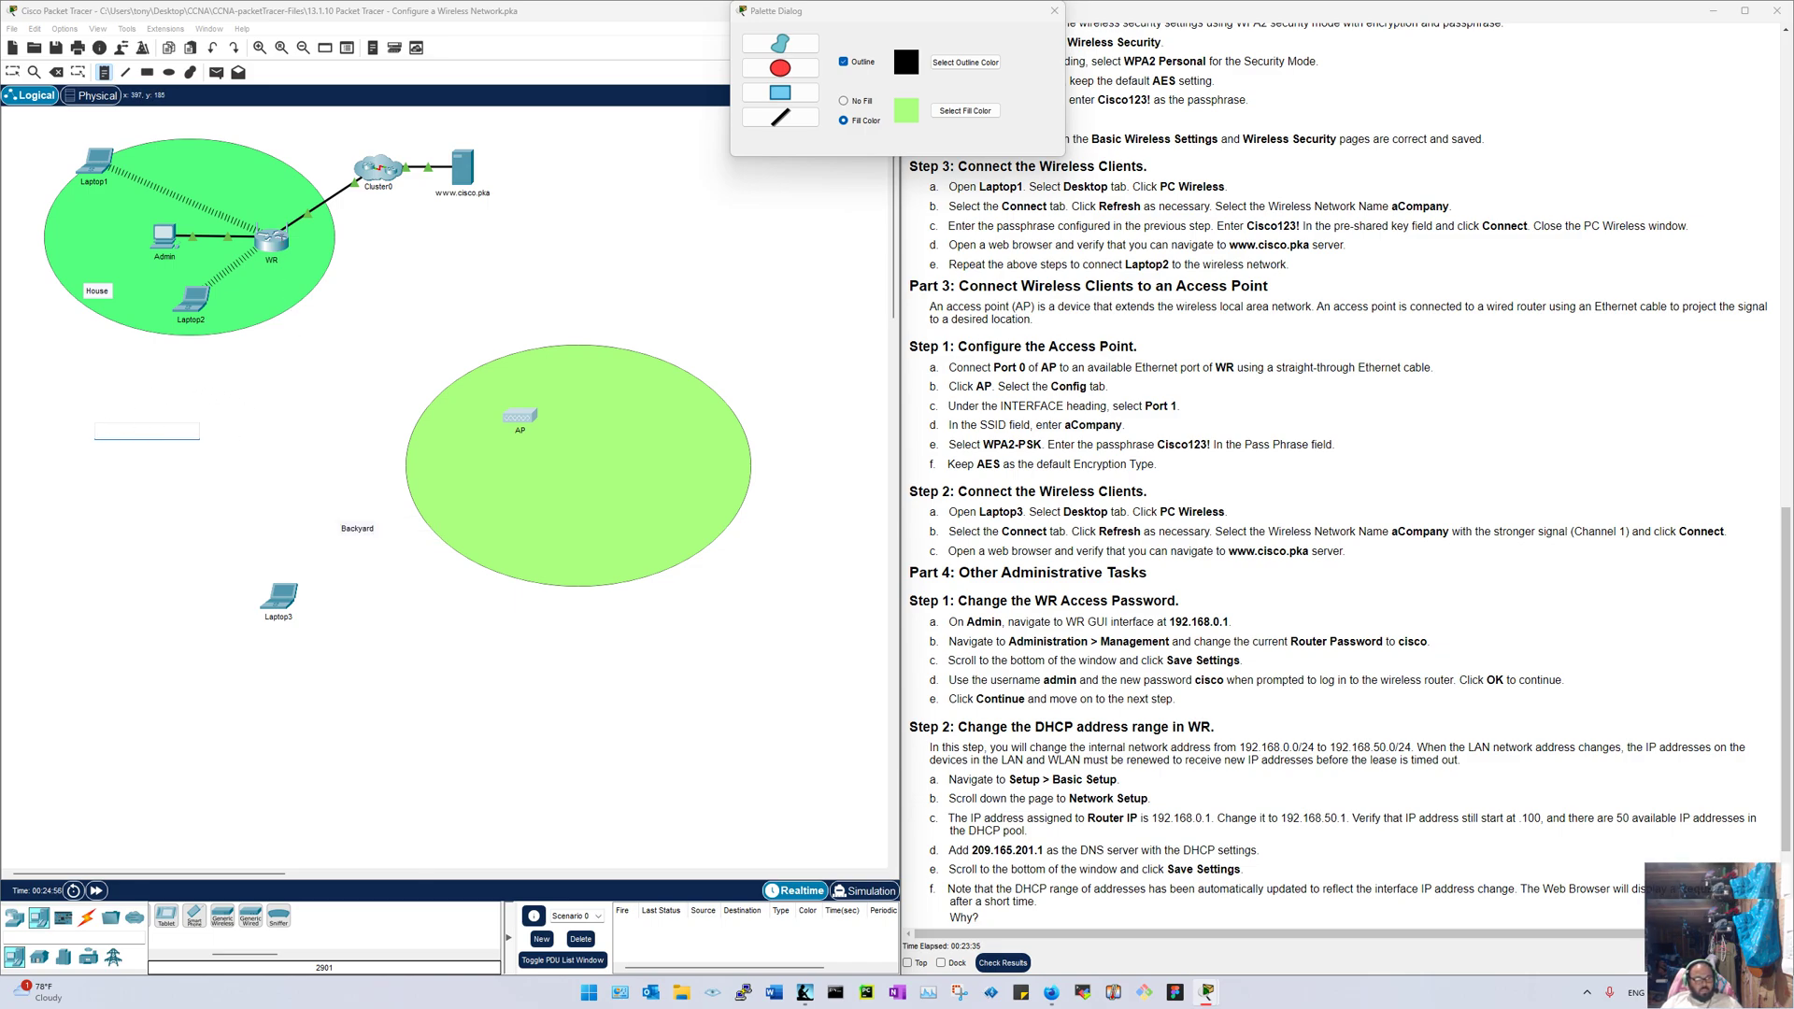
left_click(12, 72)
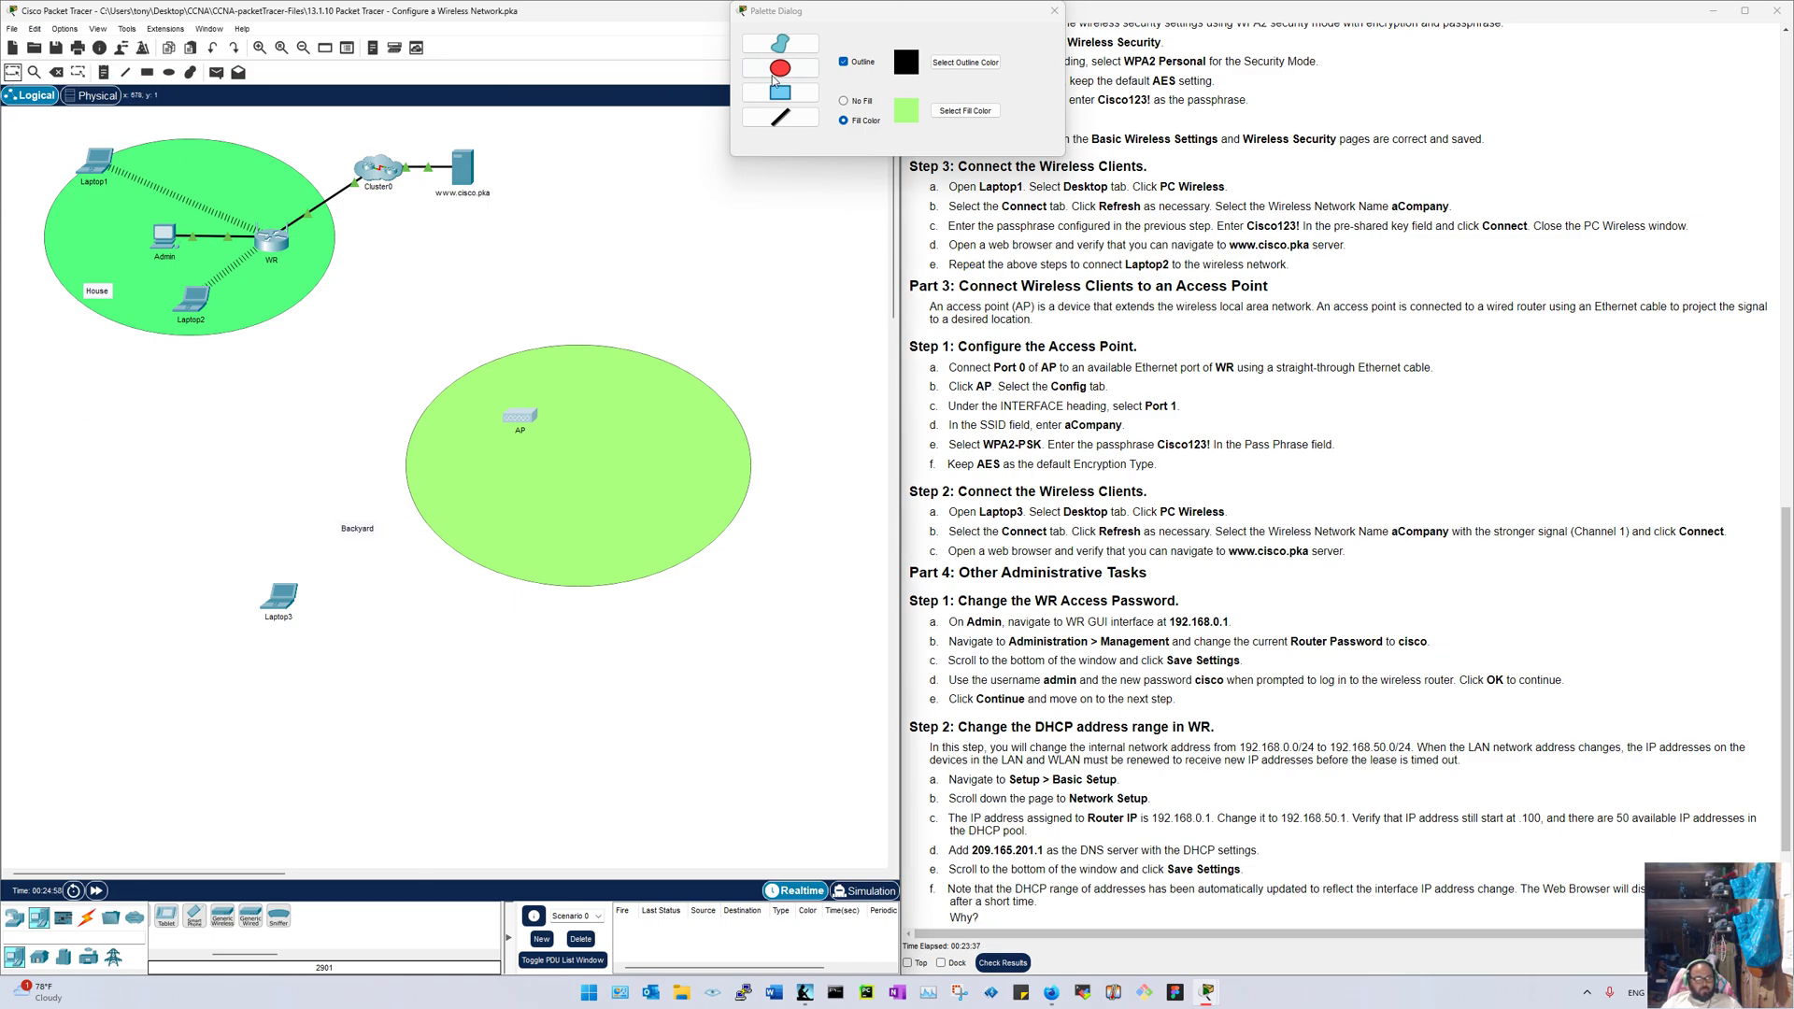
left_click(1057, 11)
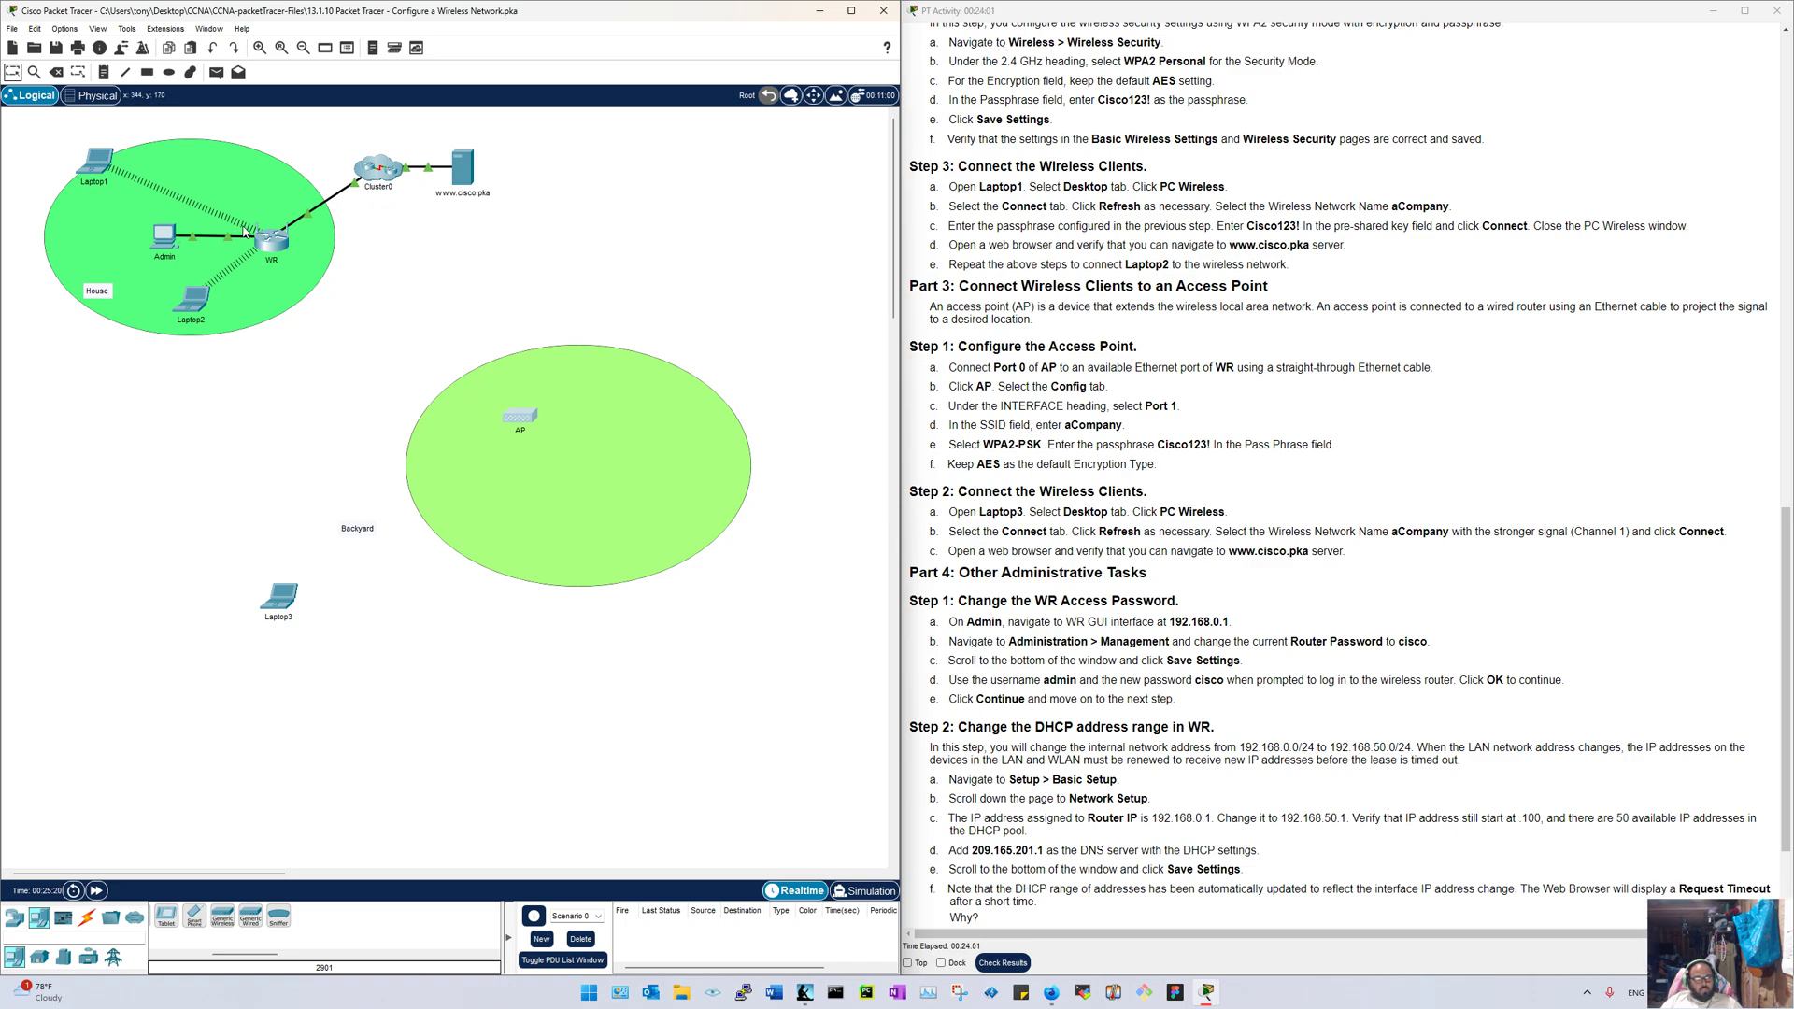
Step: Add a '275 feet' text note between the two ellipses, discarding the extra empty note
left_click(104, 72)
left_click(253, 355)
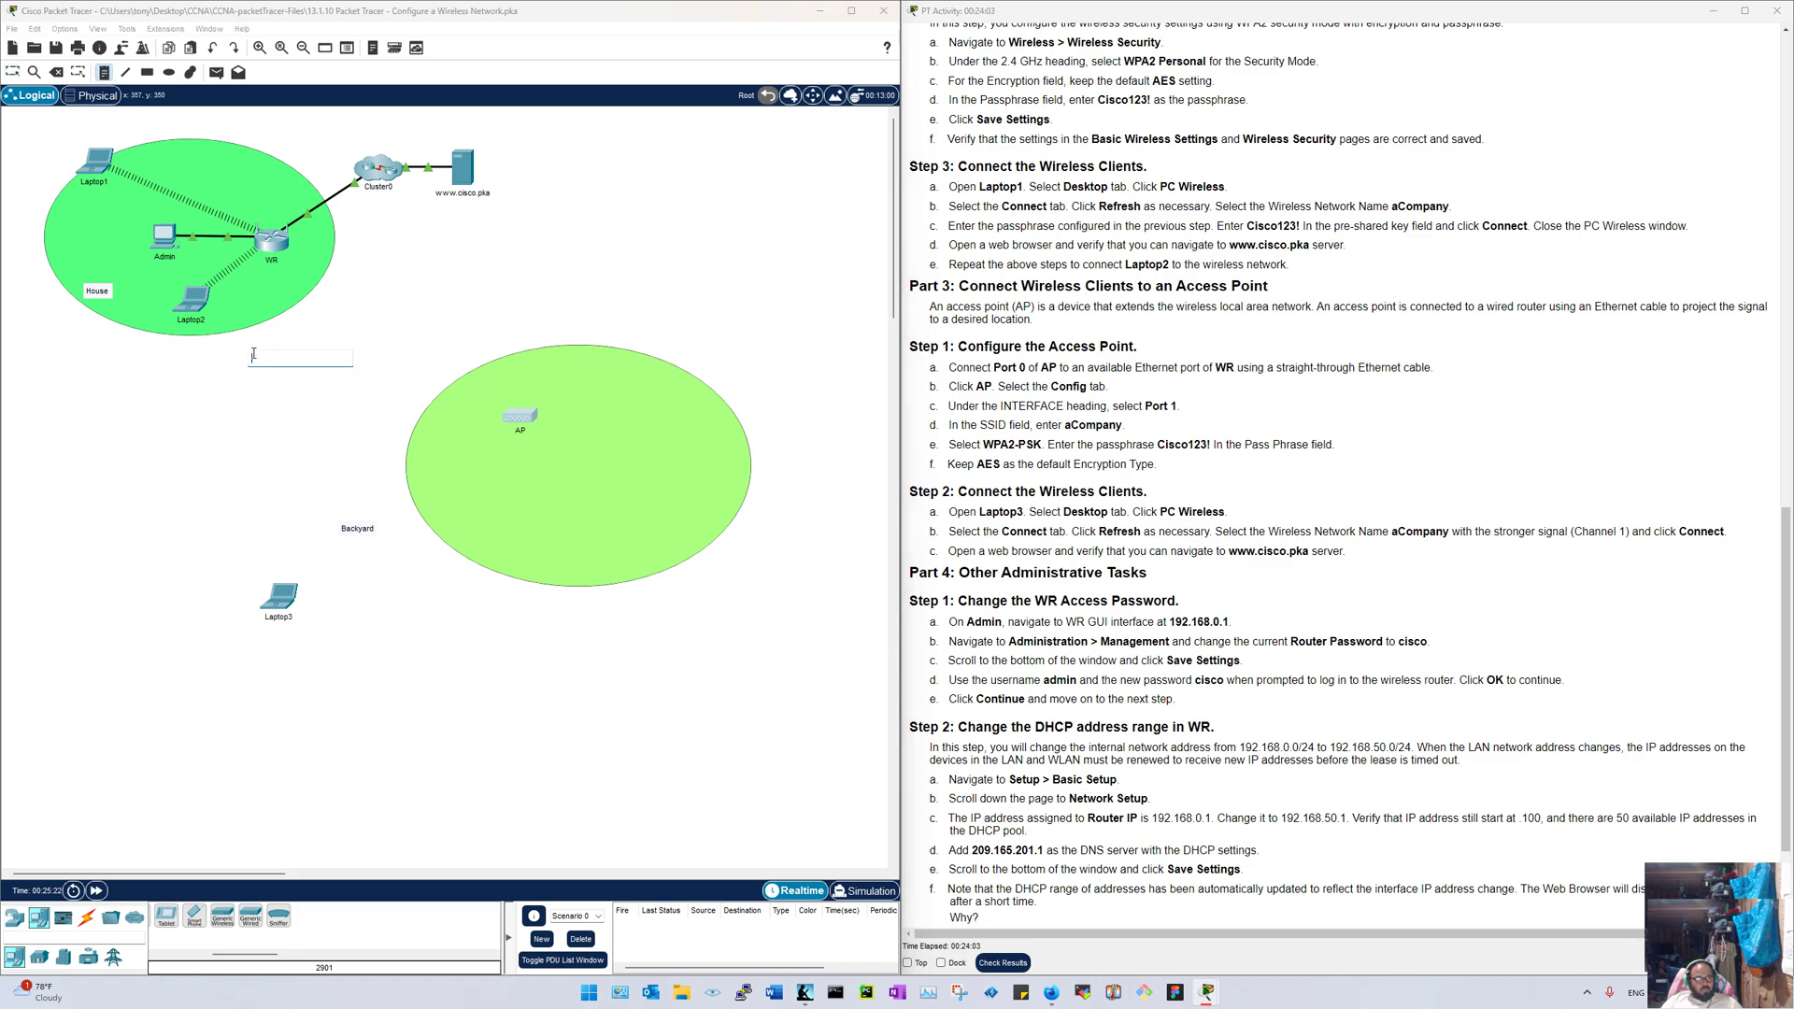
type("327")
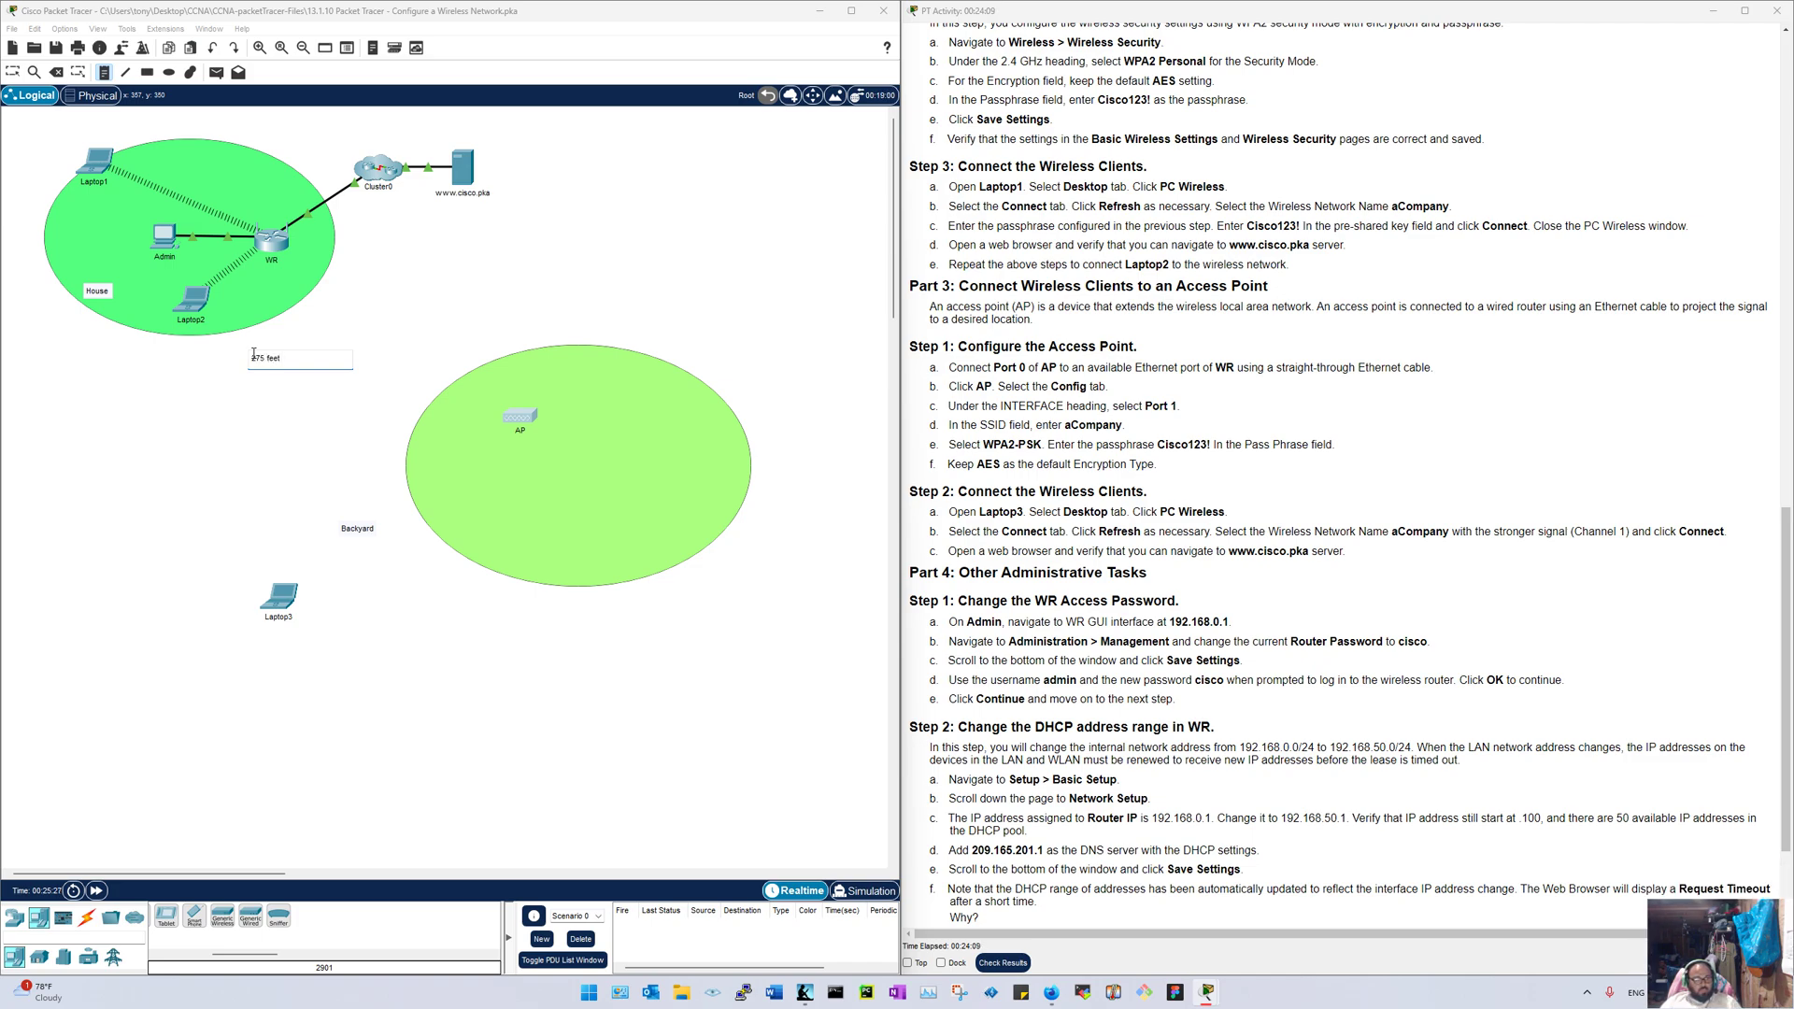
left_click(136, 523)
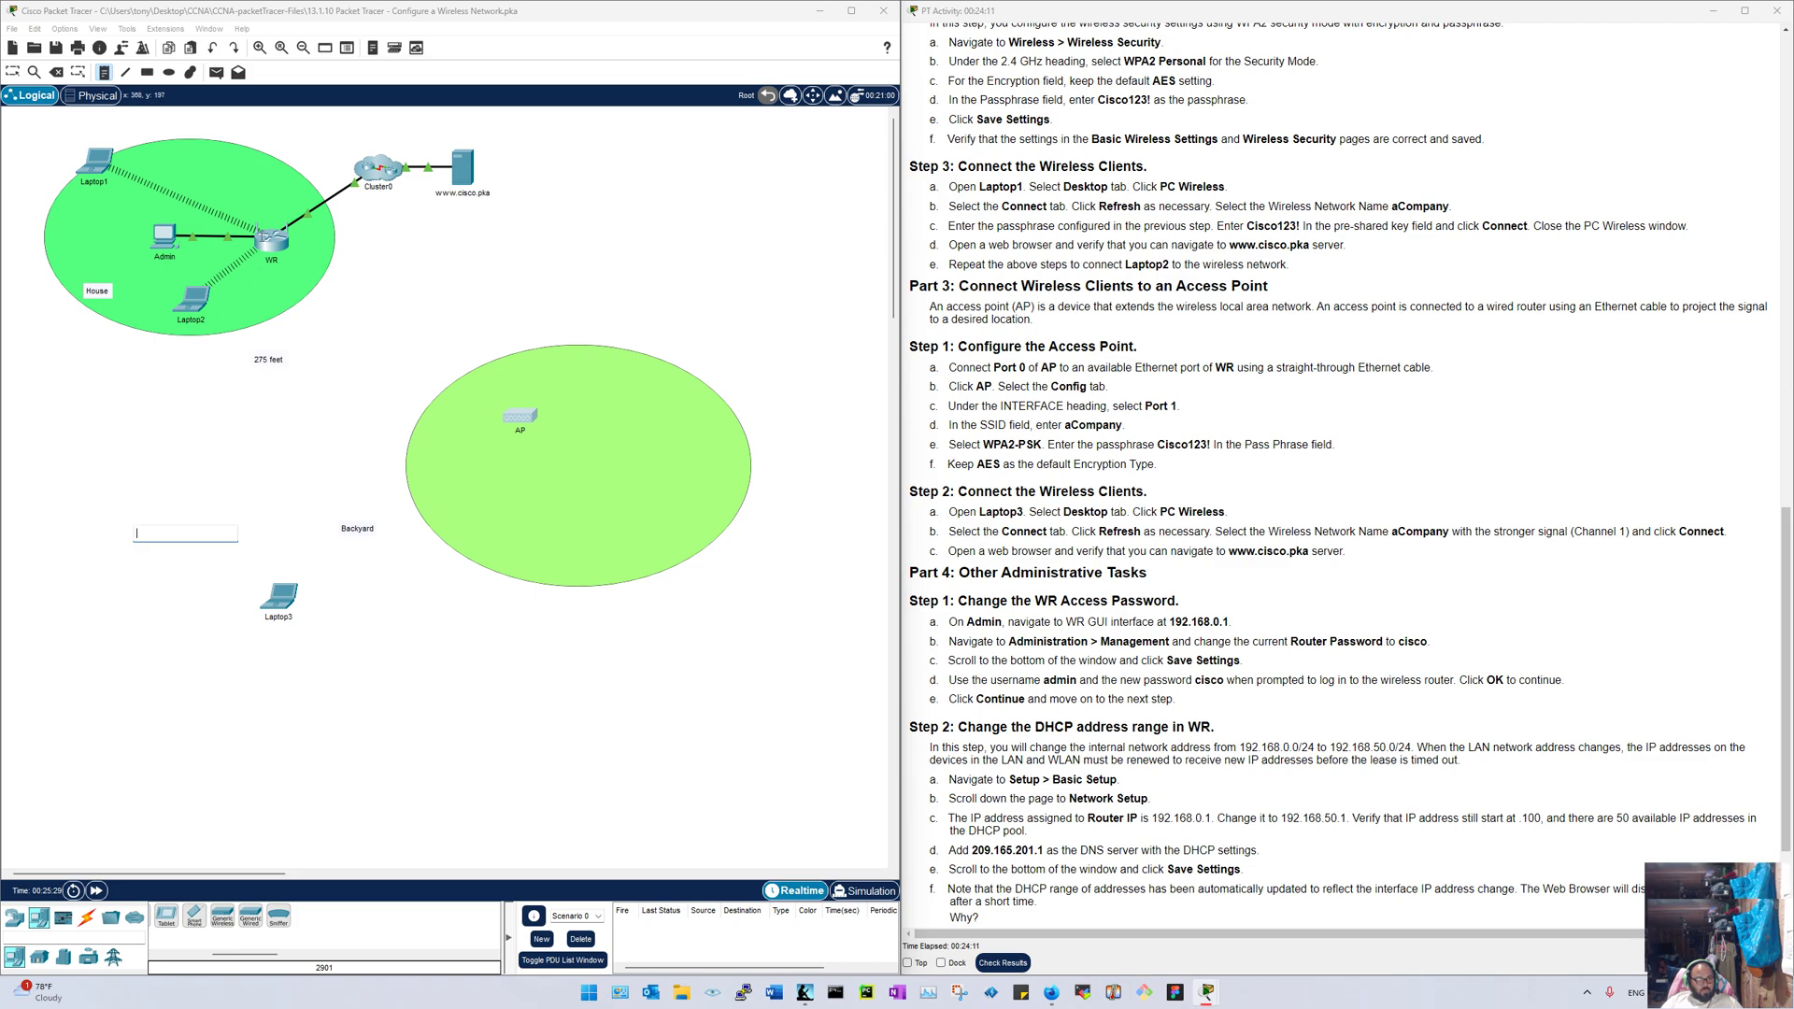
left_click(12, 72)
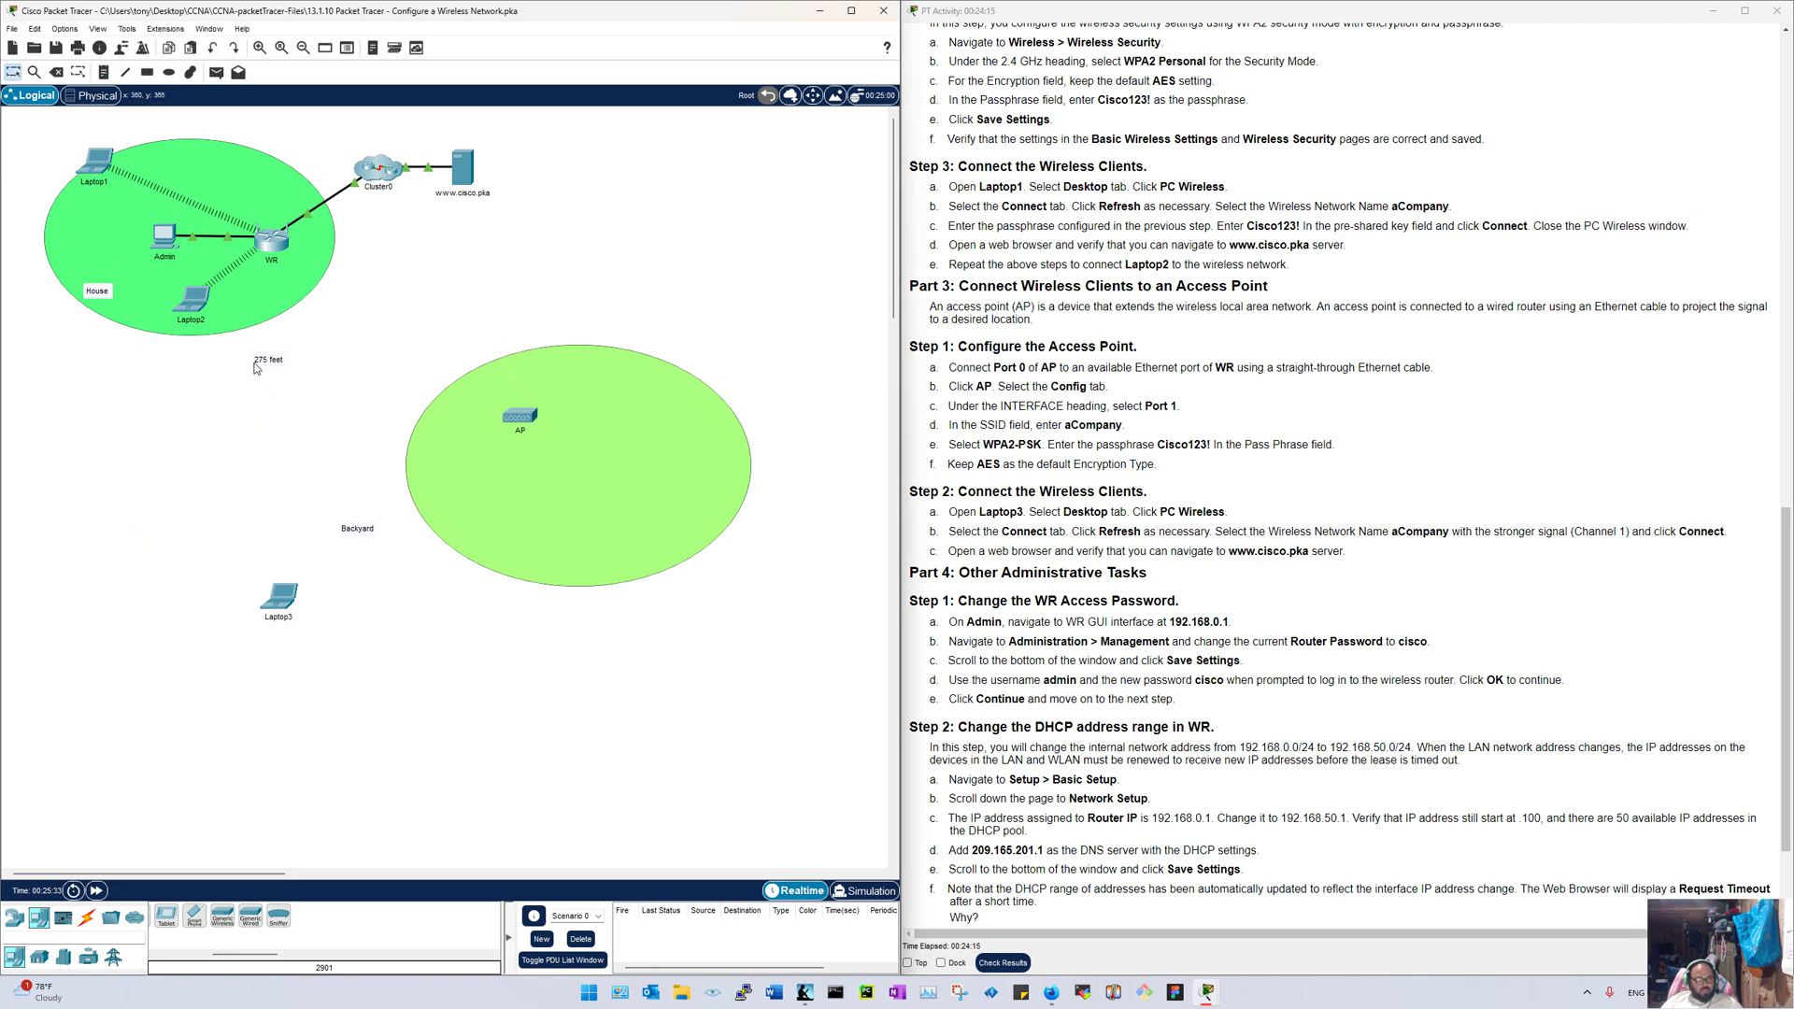
Step: Place the 275 feet note inside the Backyard ellipse, realign its label, and move Laptop3 right below it
left_click_drag(256, 366, 323, 434)
left_click_drag(482, 448, 442, 412)
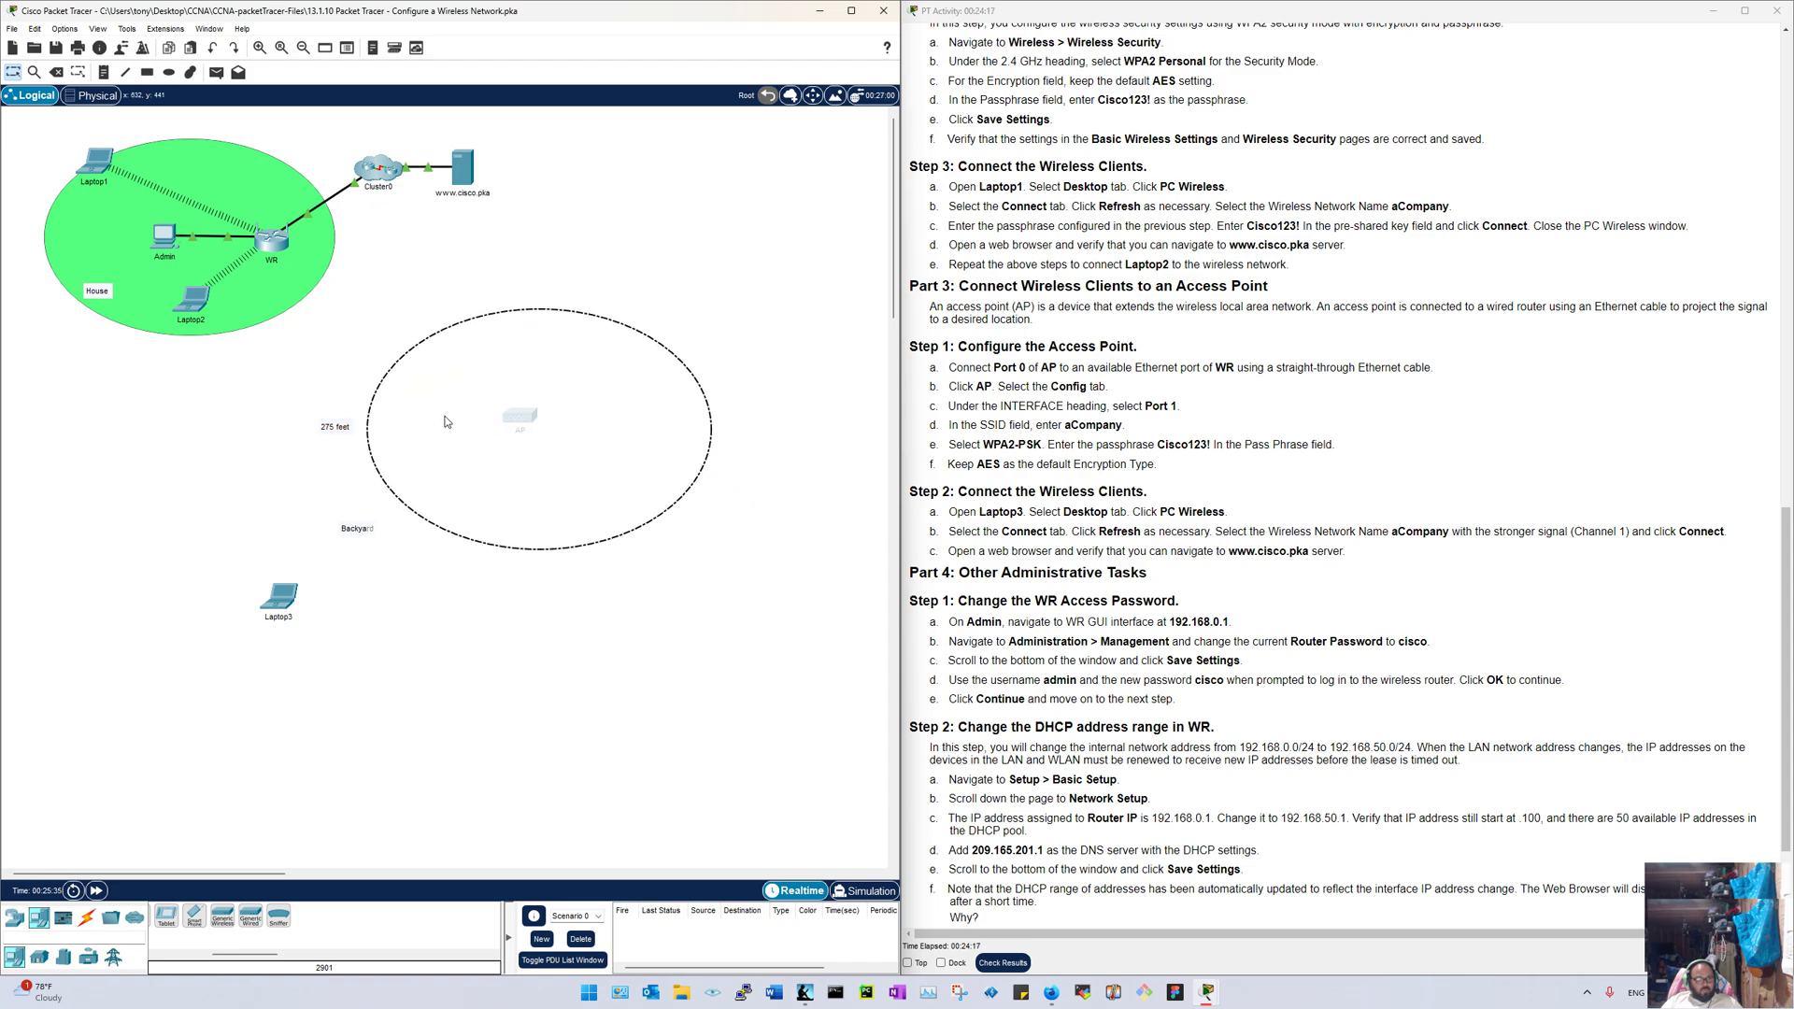
left_click(147, 394)
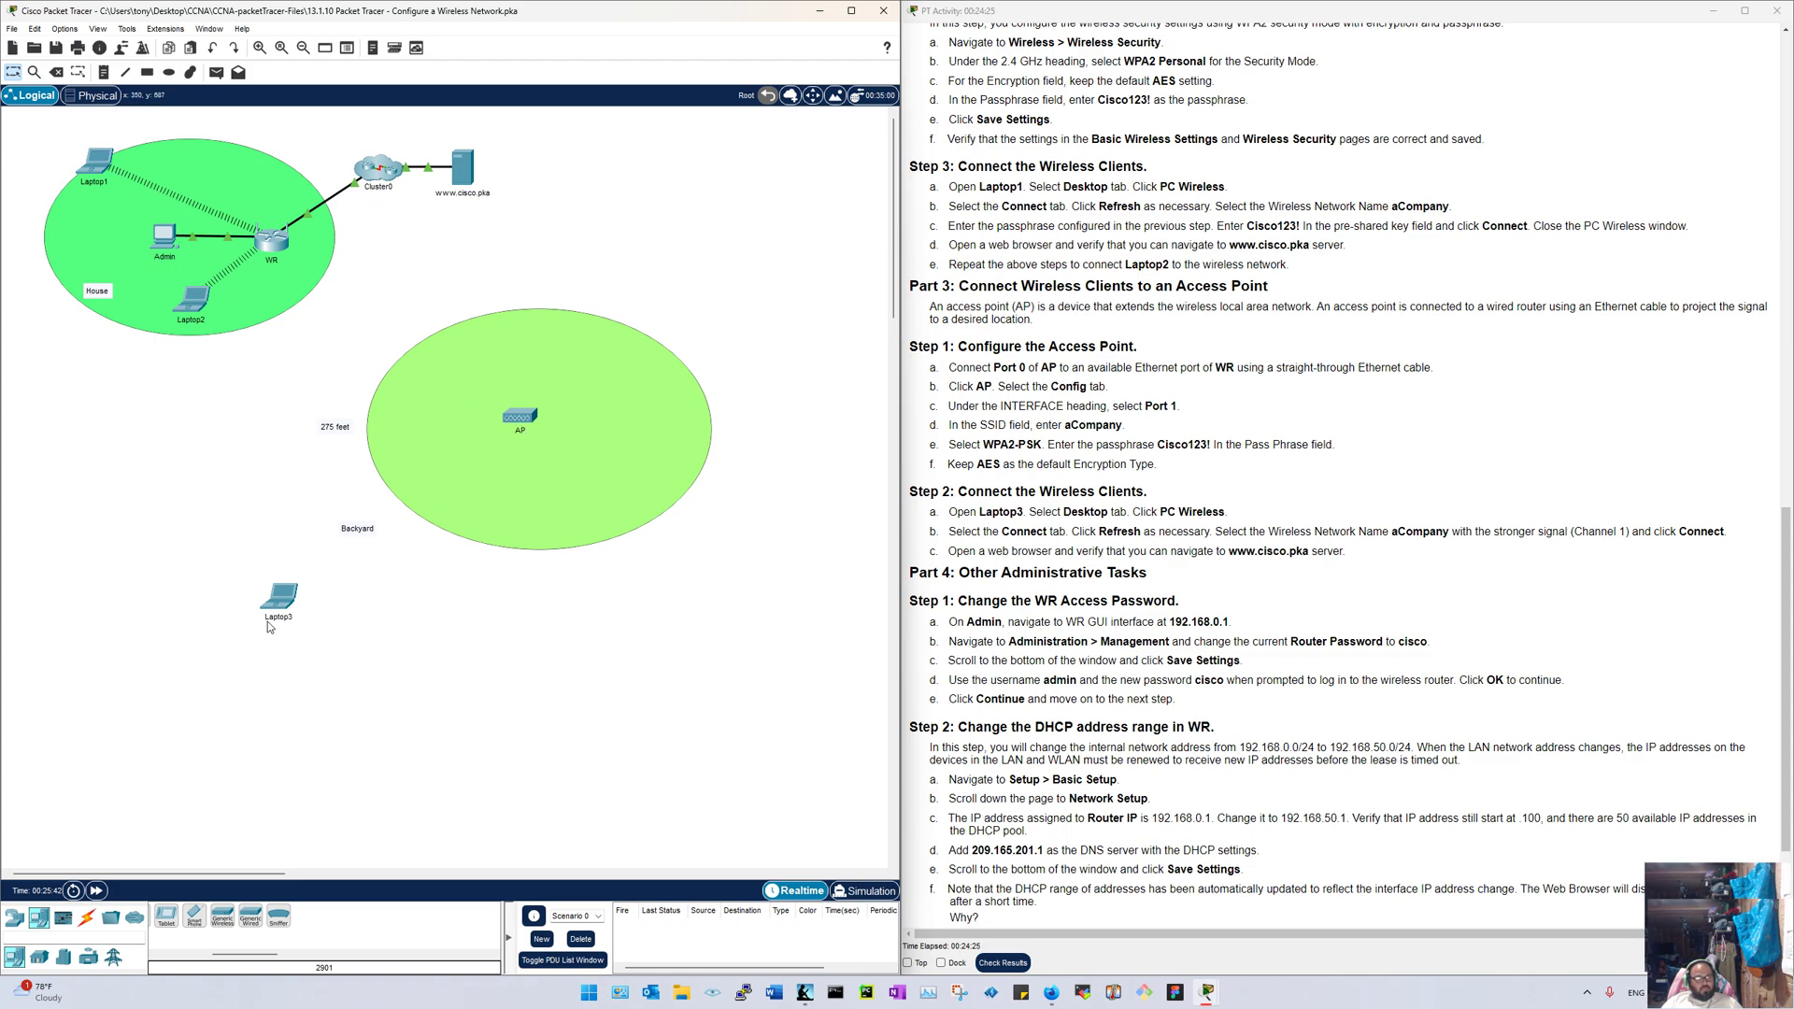
left_click_drag(332, 427, 372, 460)
left_click_drag(368, 531, 449, 555)
left_click_drag(271, 601, 710, 626)
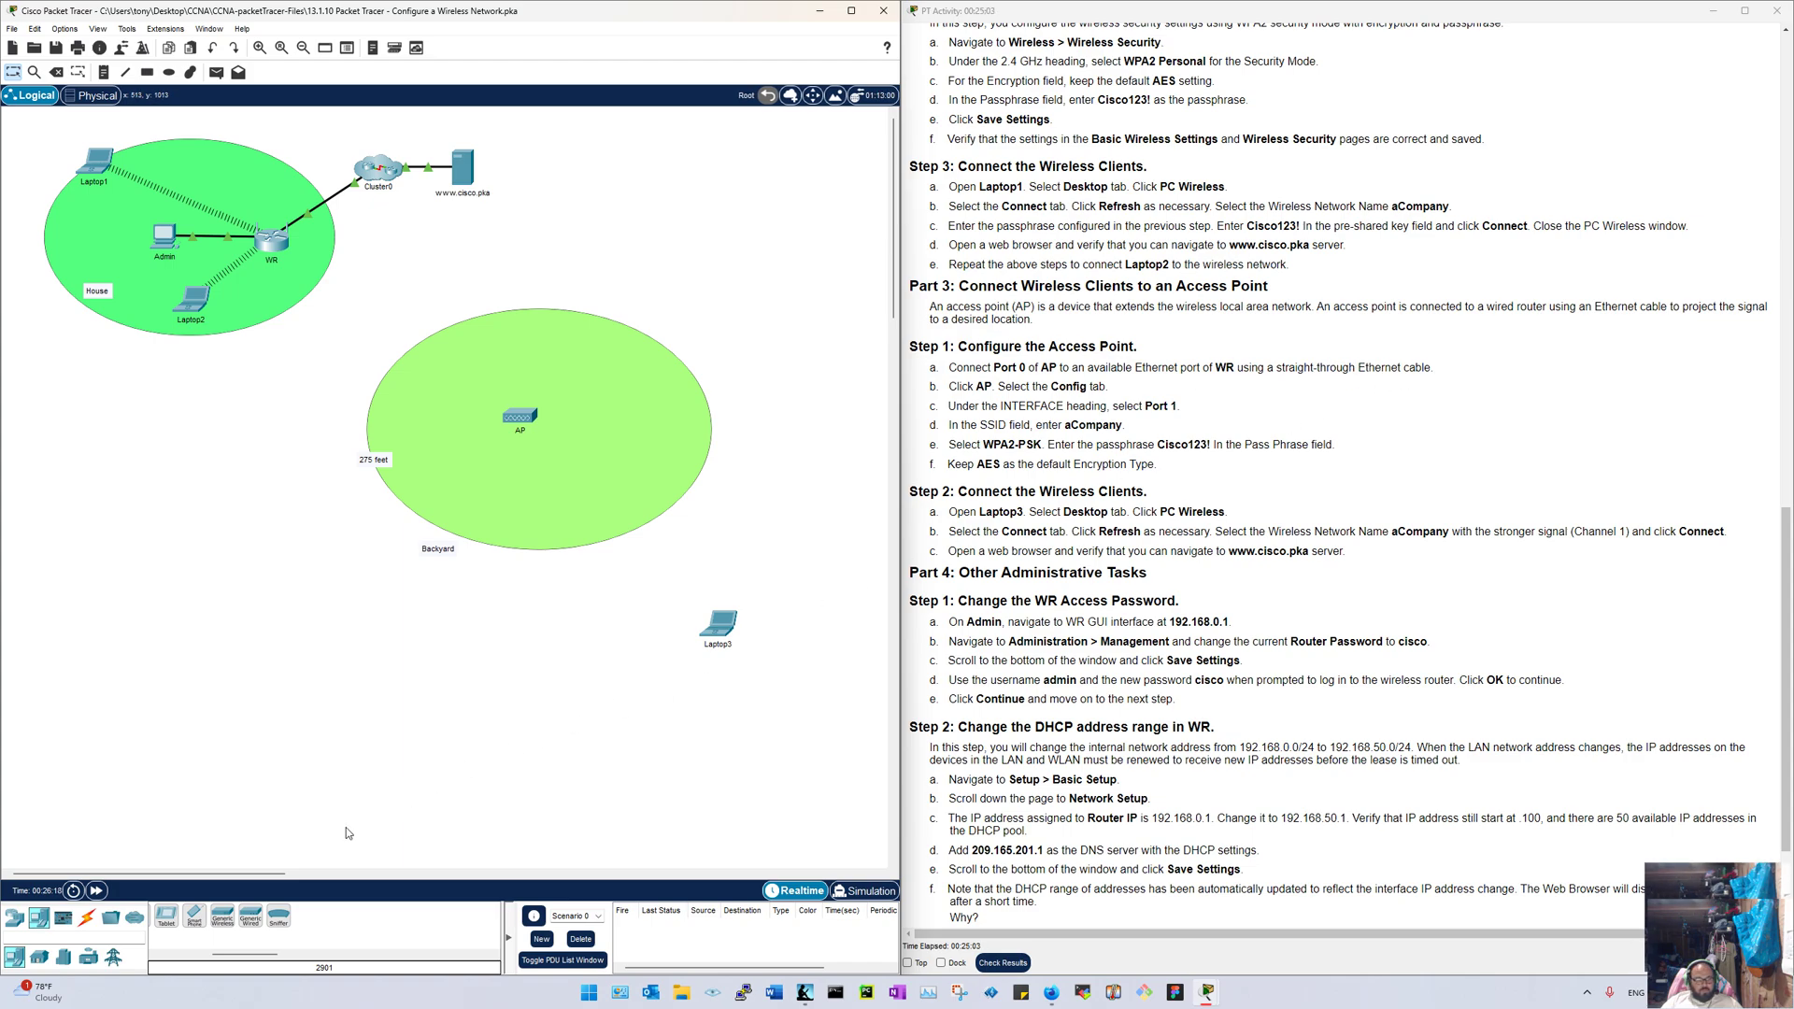
Step: Cable the AP's Port 0 to a WR Ethernet port with copper straight-through, fast-forwarding until the link is up
left_click(87, 917)
left_click(222, 925)
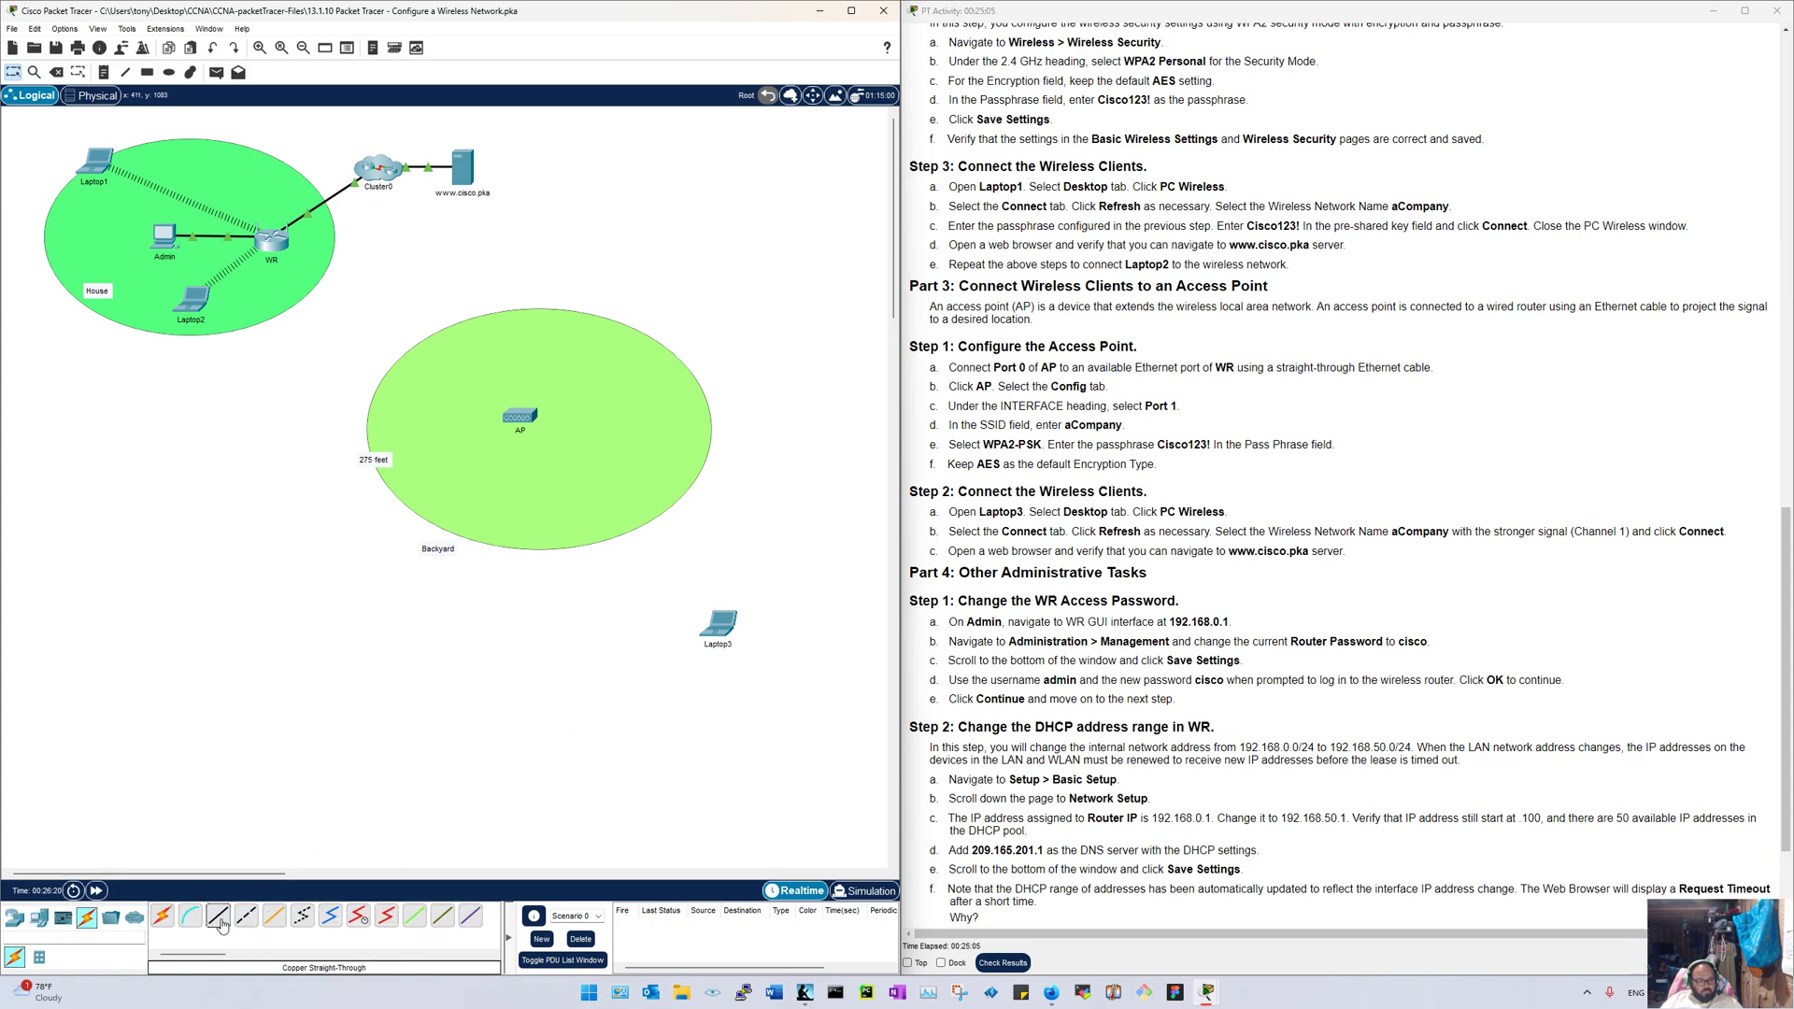
left_click(523, 425)
left_click(542, 439)
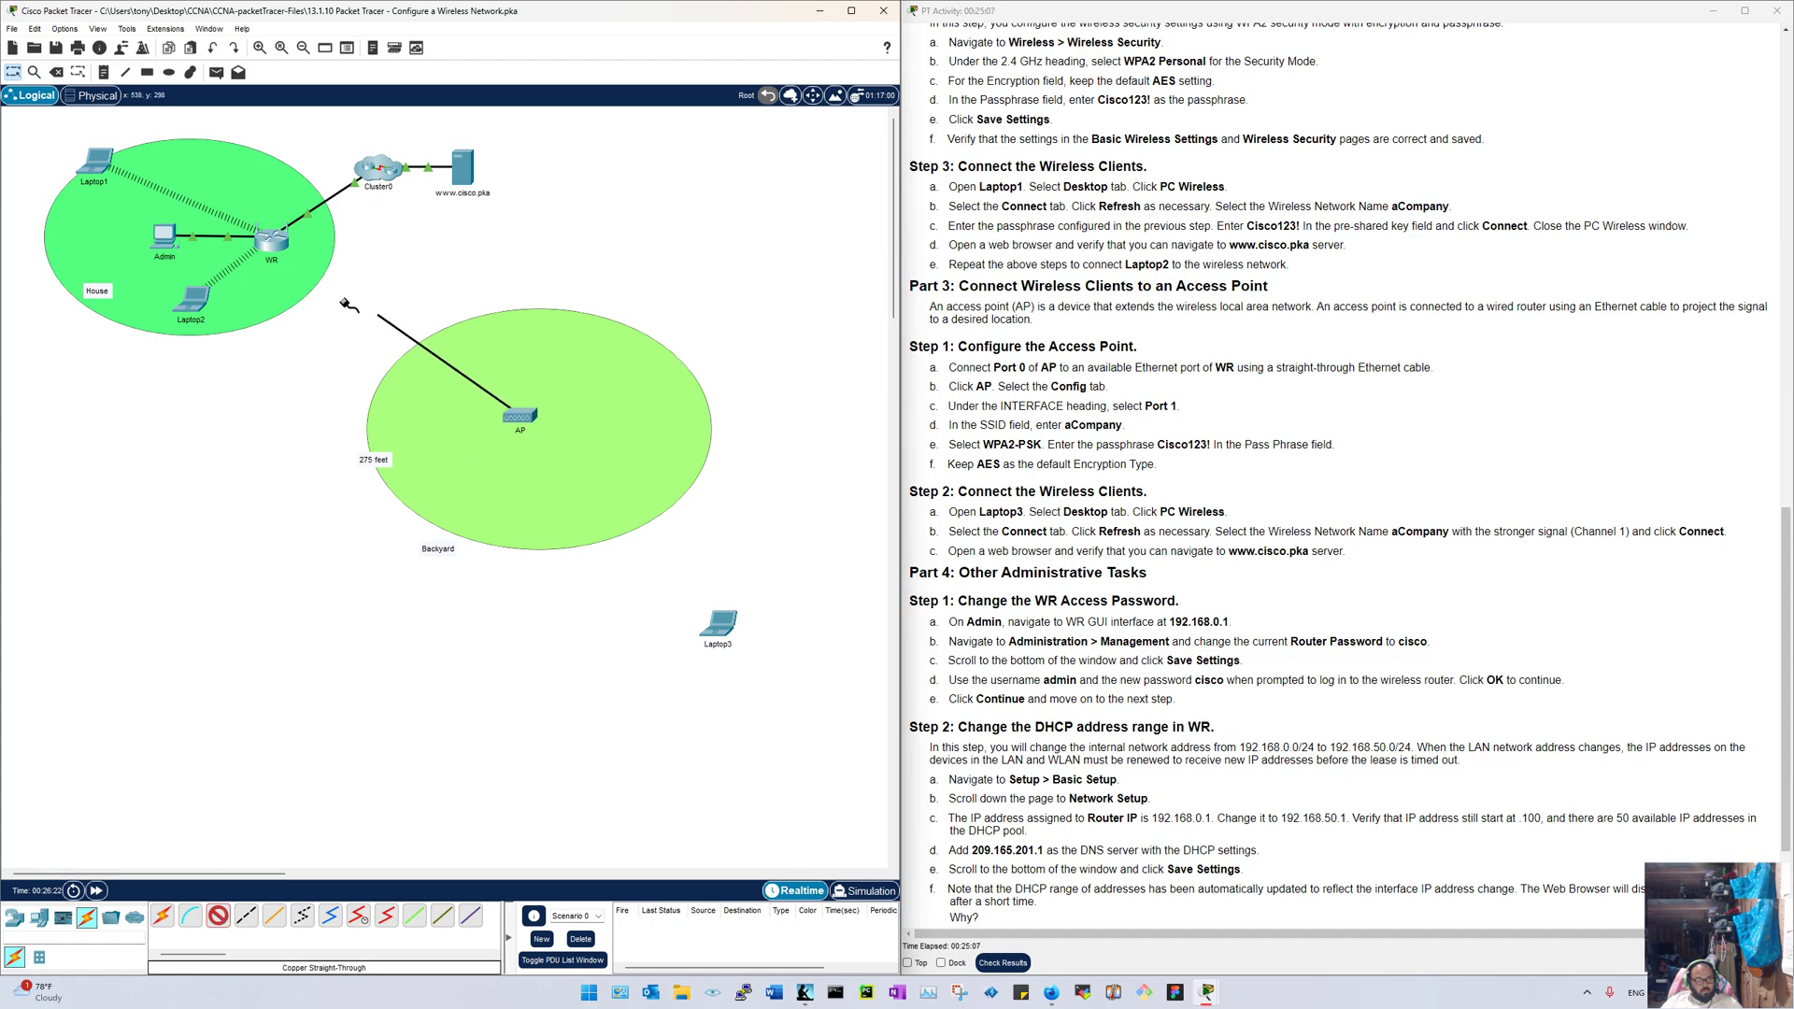
left_click(272, 243)
left_click(284, 296)
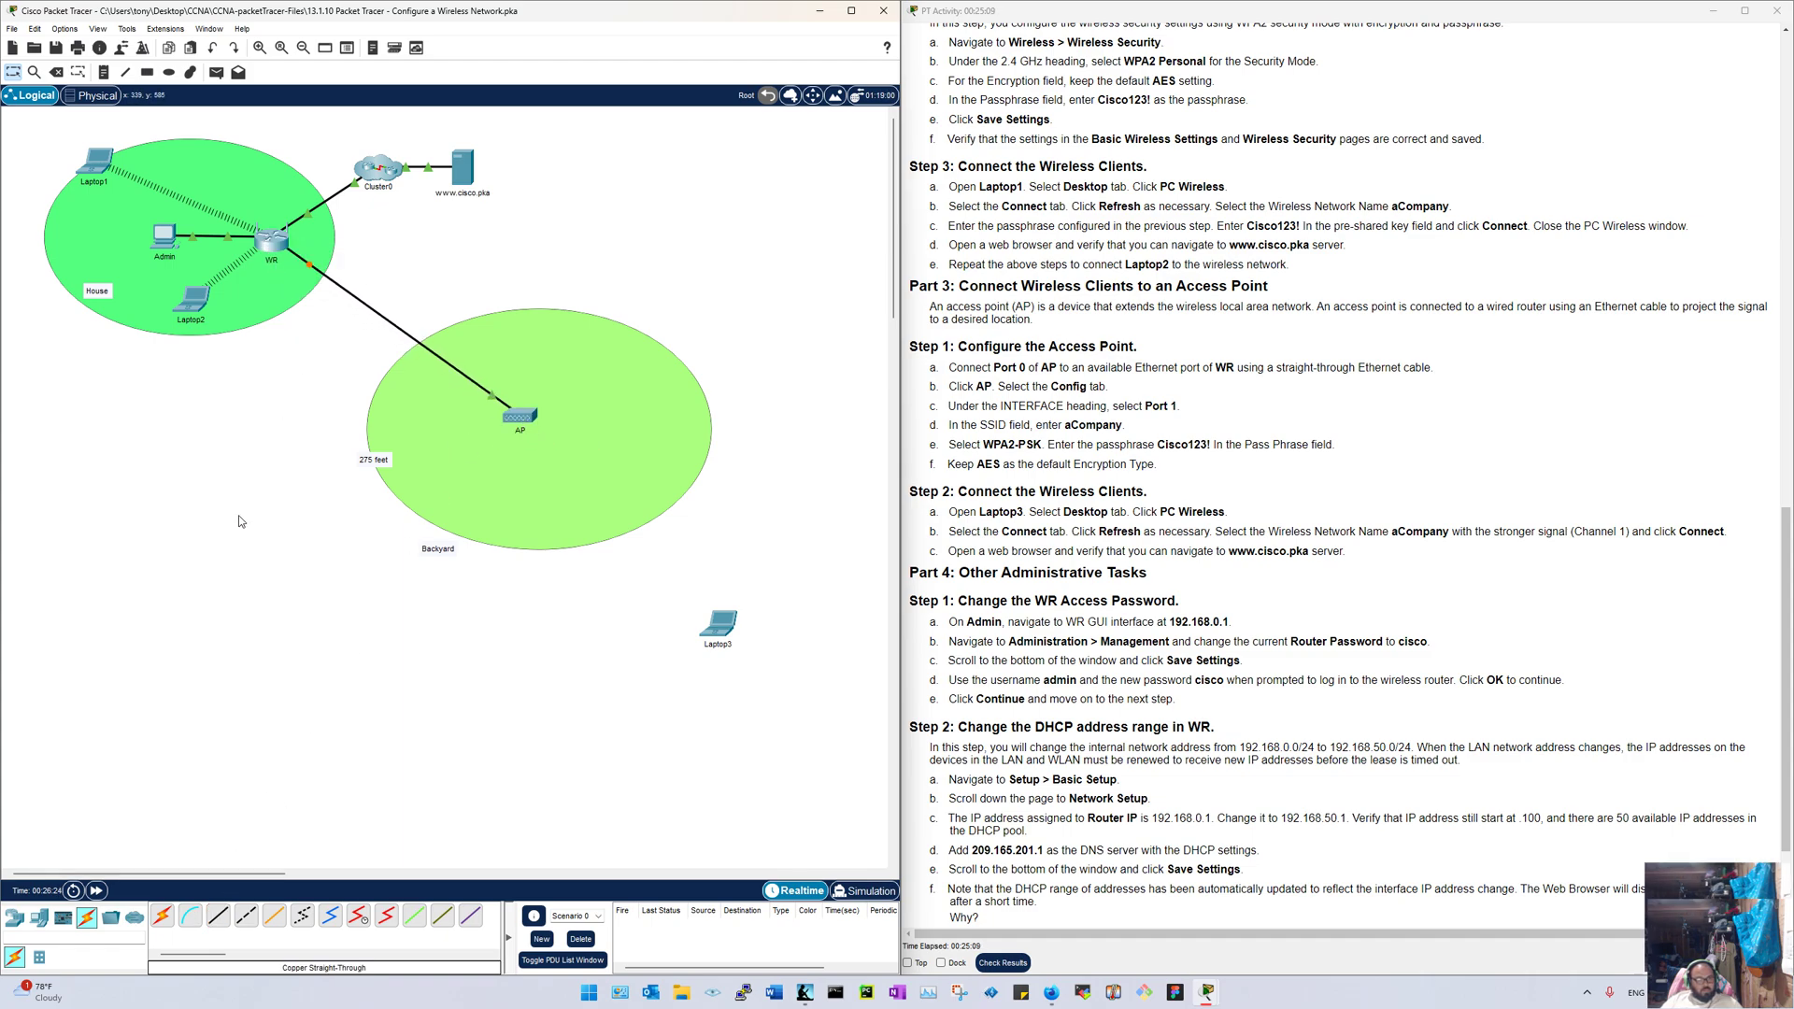
left_click(97, 890)
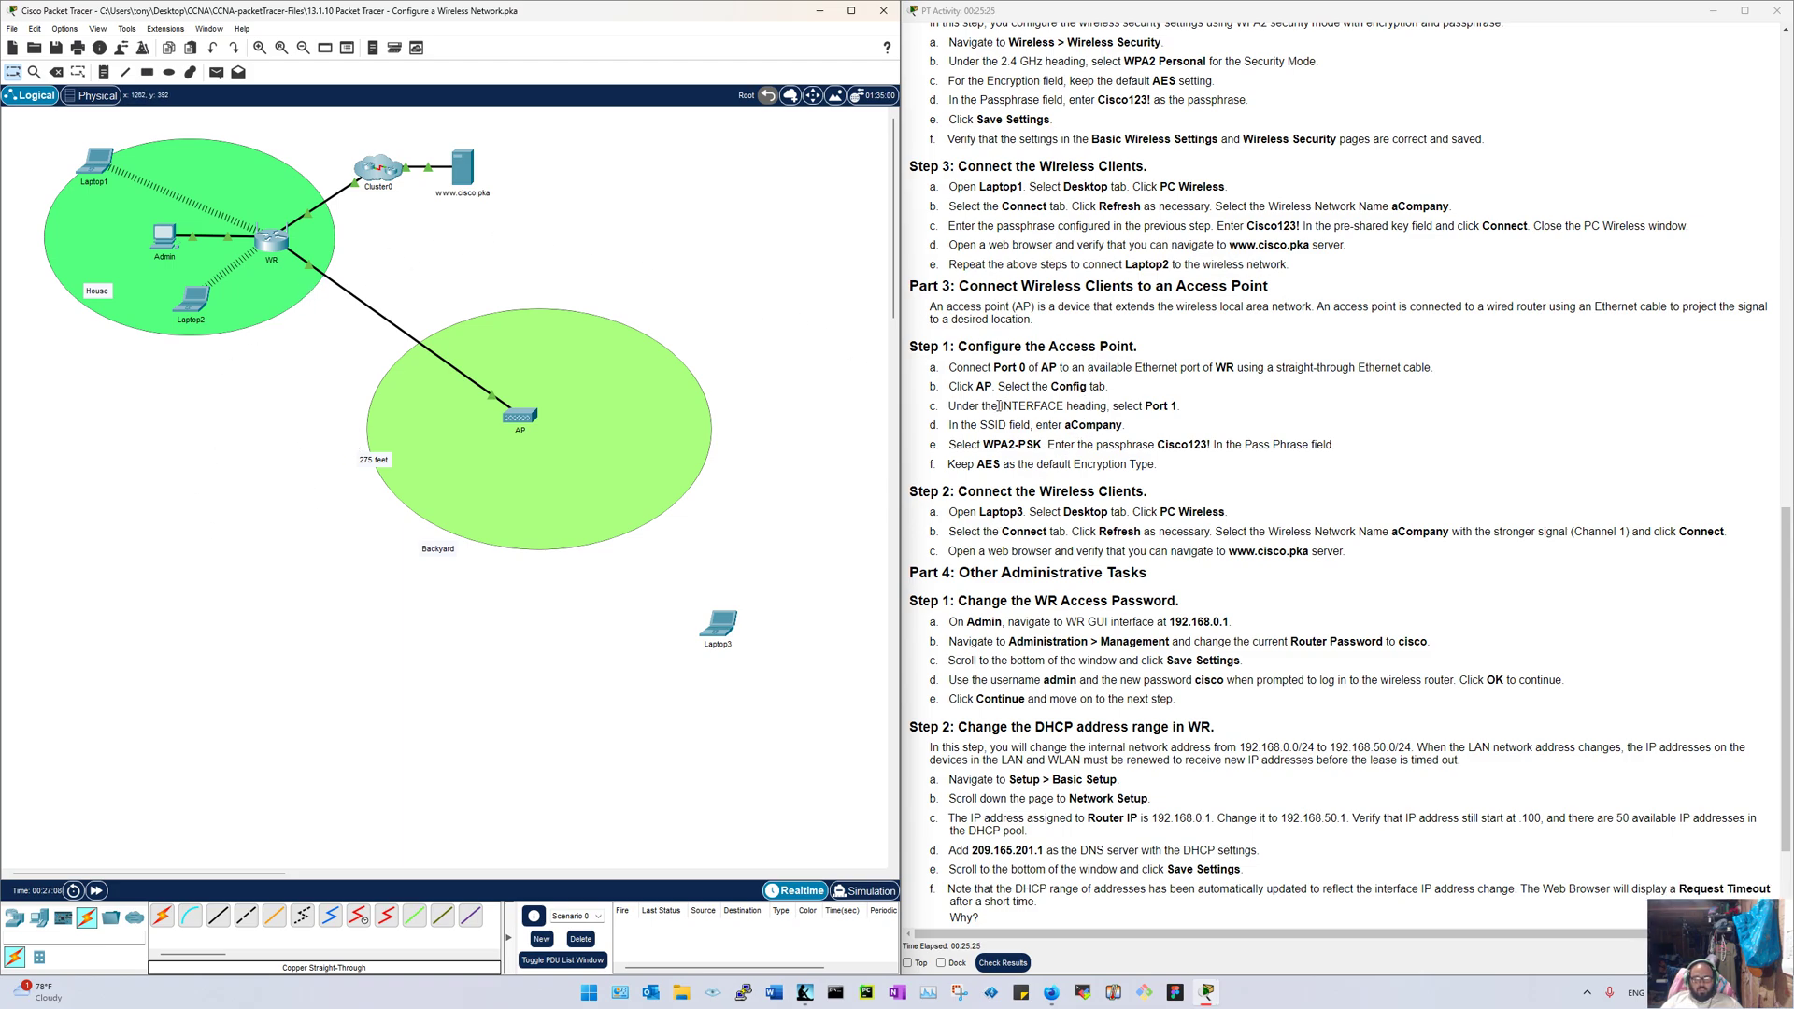
Step: Bring up the AP's Config settings in a window moved aside
left_click(520, 417)
left_click_drag(725, 269, 238, 253)
left_click(231, 269)
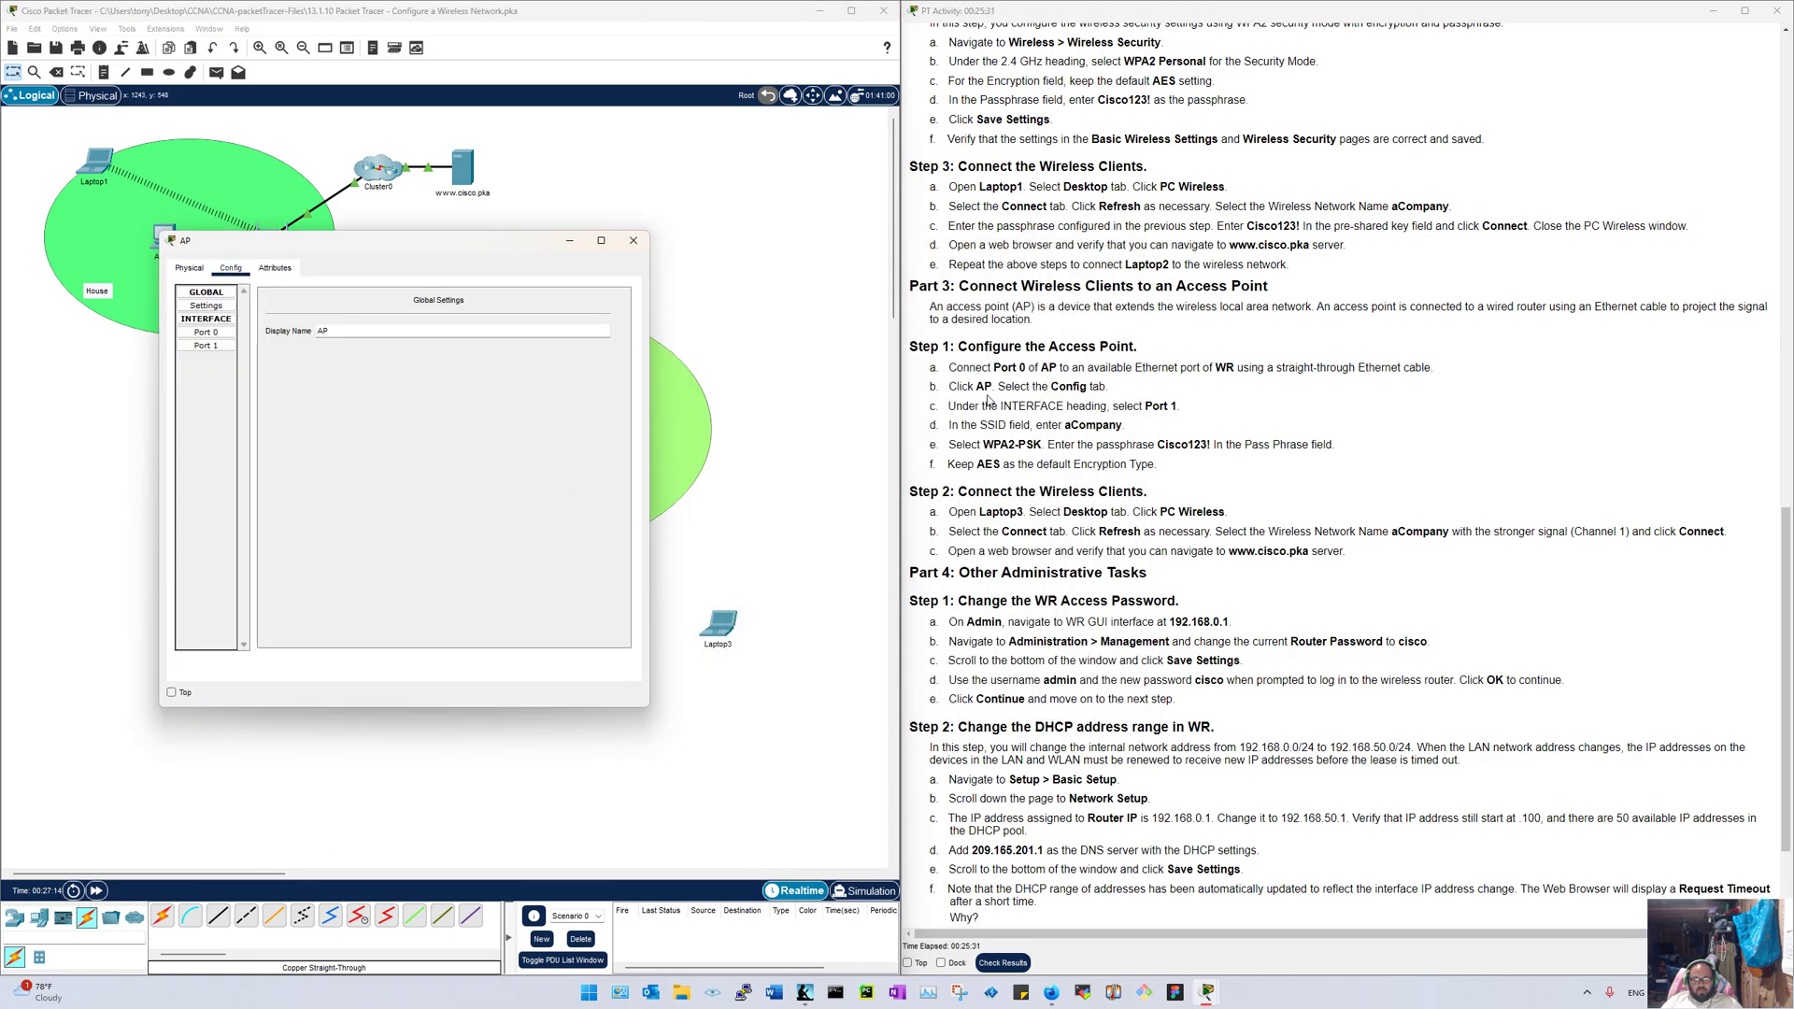
Step: Close the AP window and enable 'Always Show Port Labels in Logical Workspace' in Preferences
left_click(206, 345)
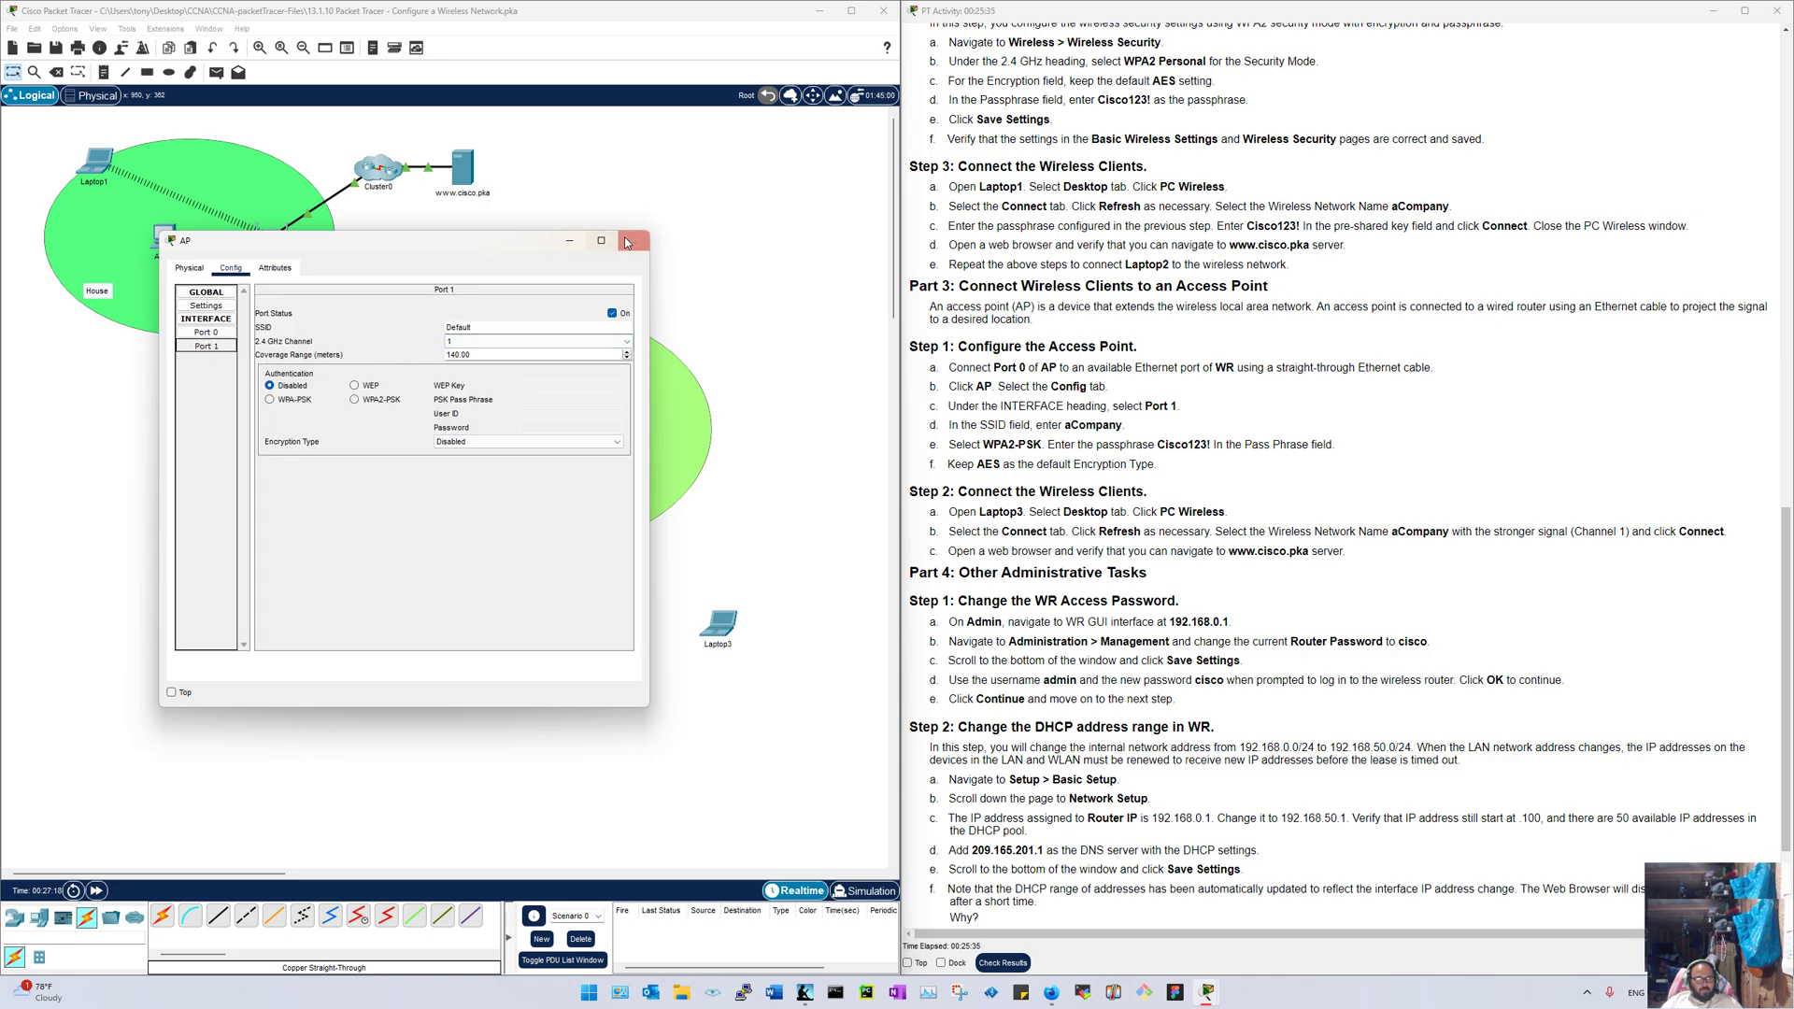
left_click(632, 240)
left_click(64, 28)
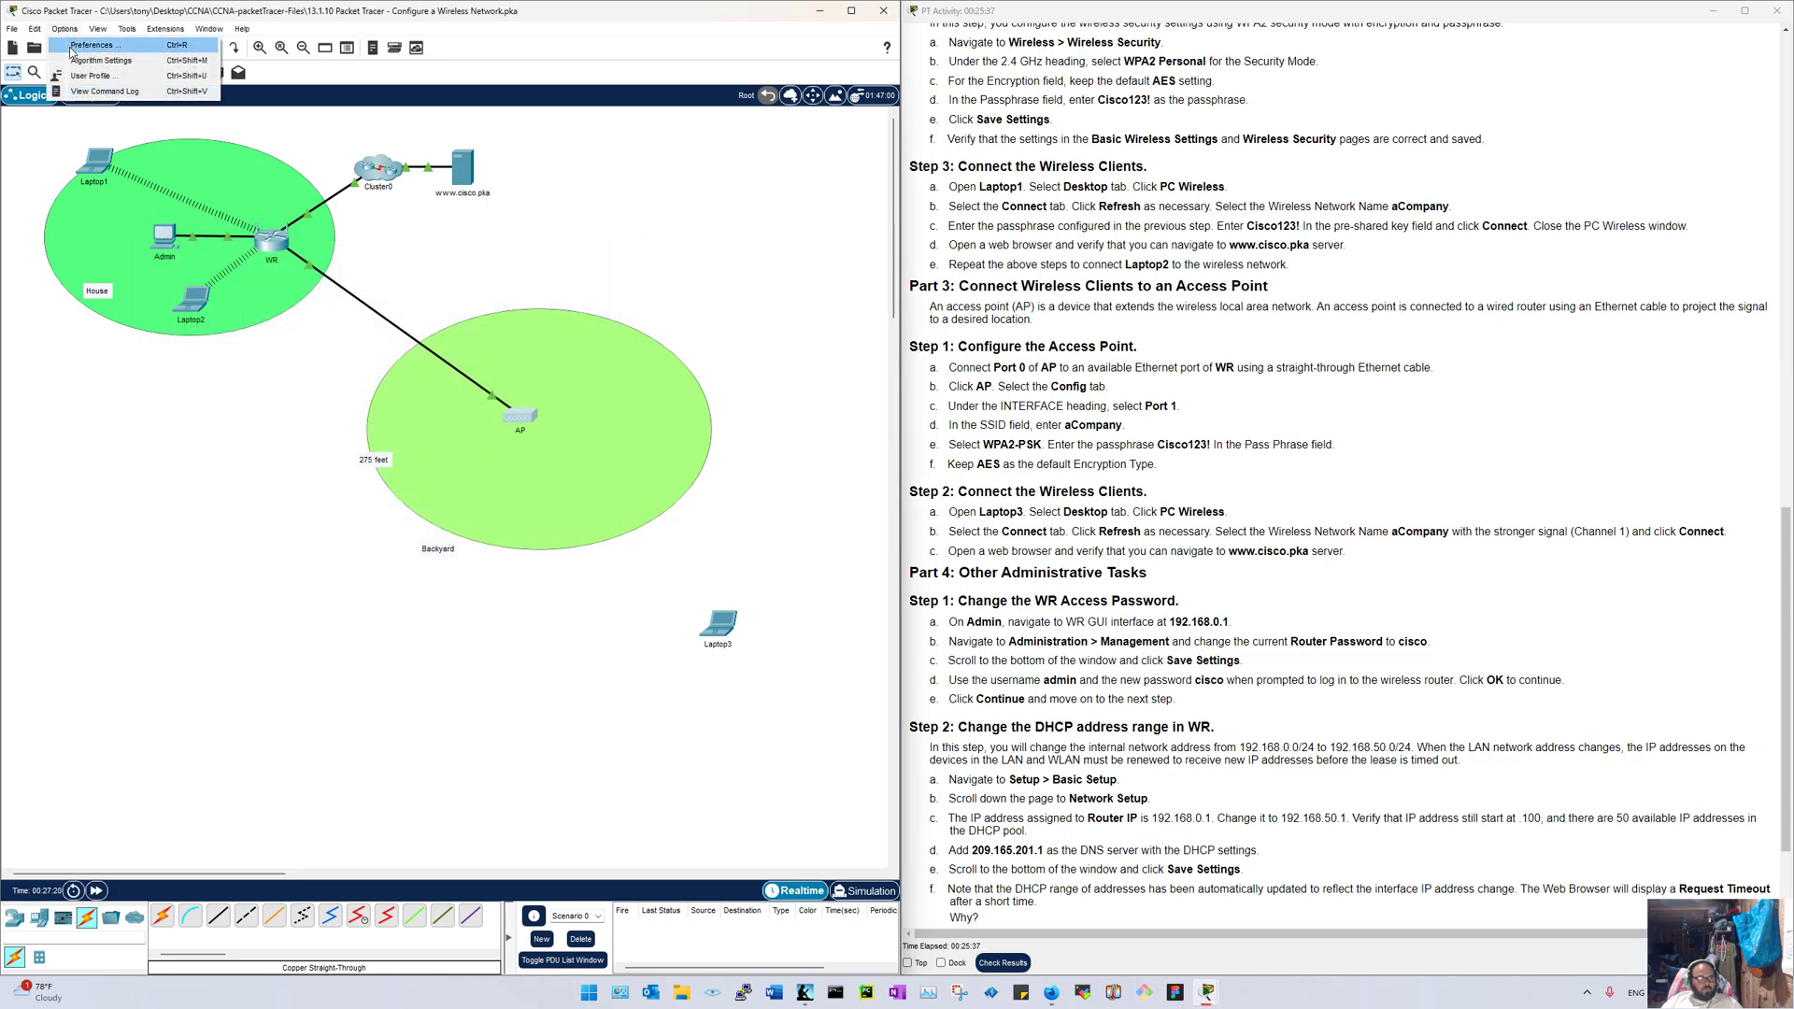
left_click(74, 46)
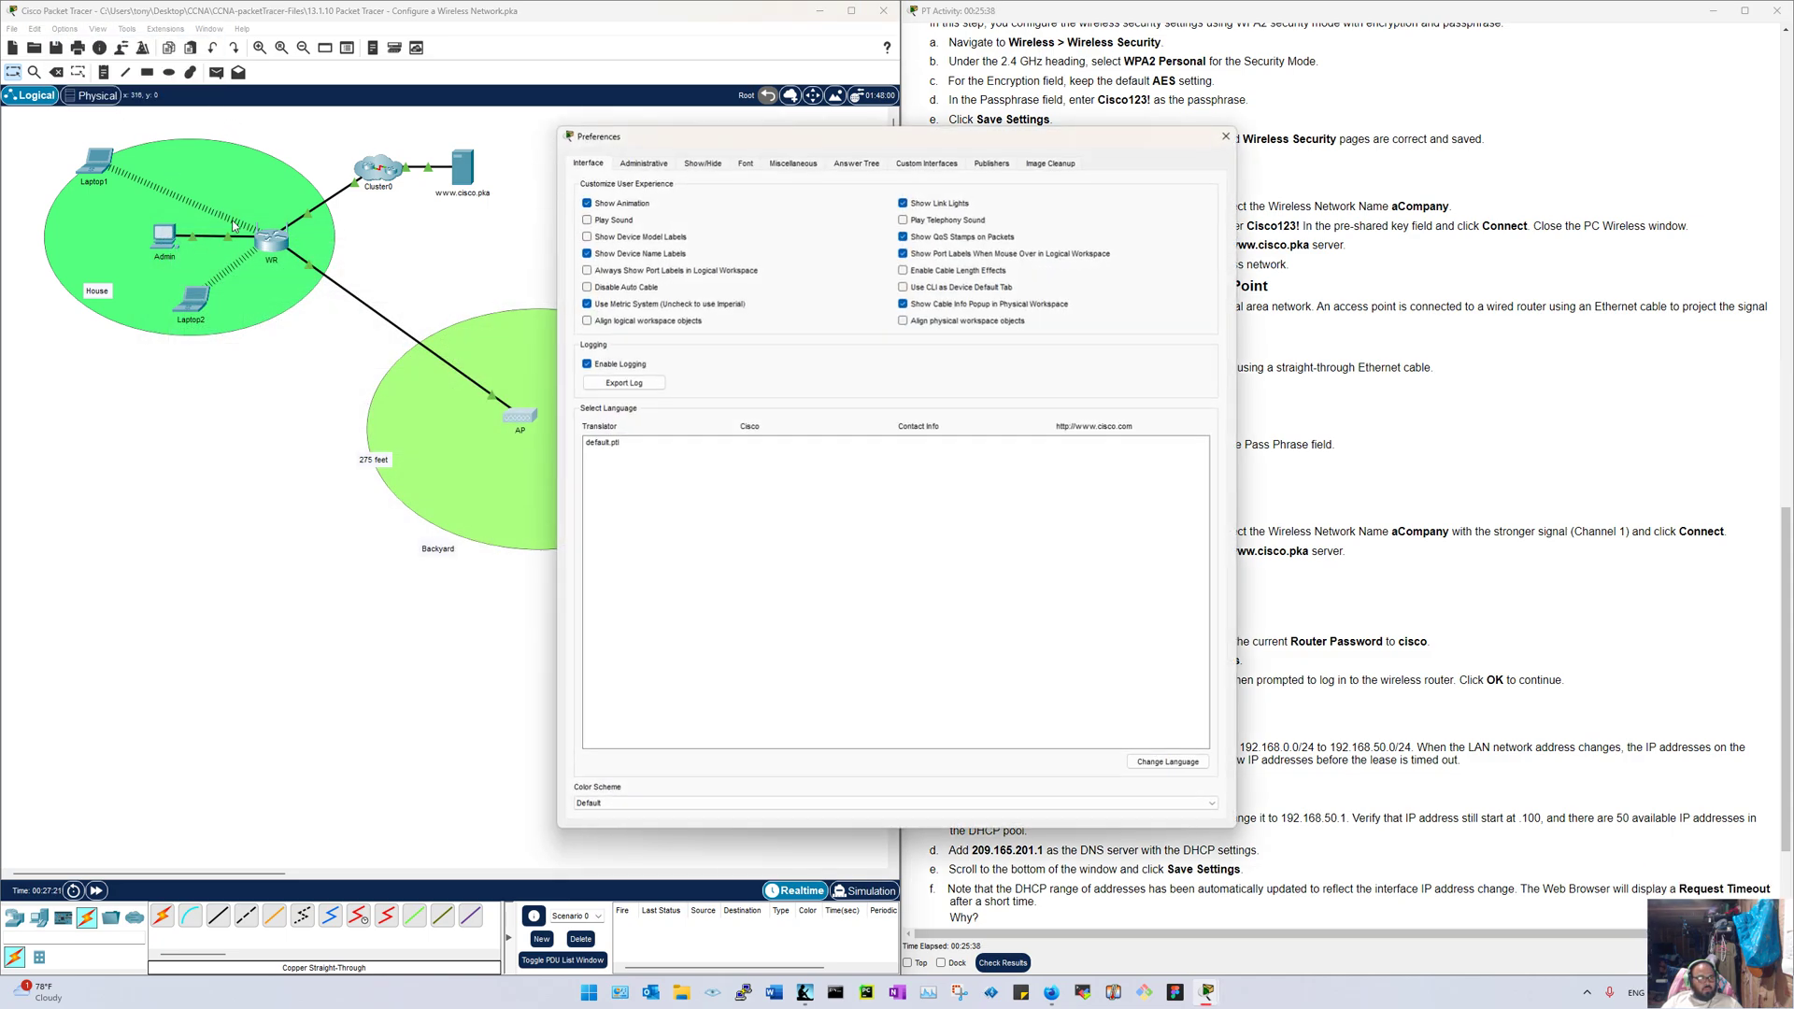
left_click(587, 270)
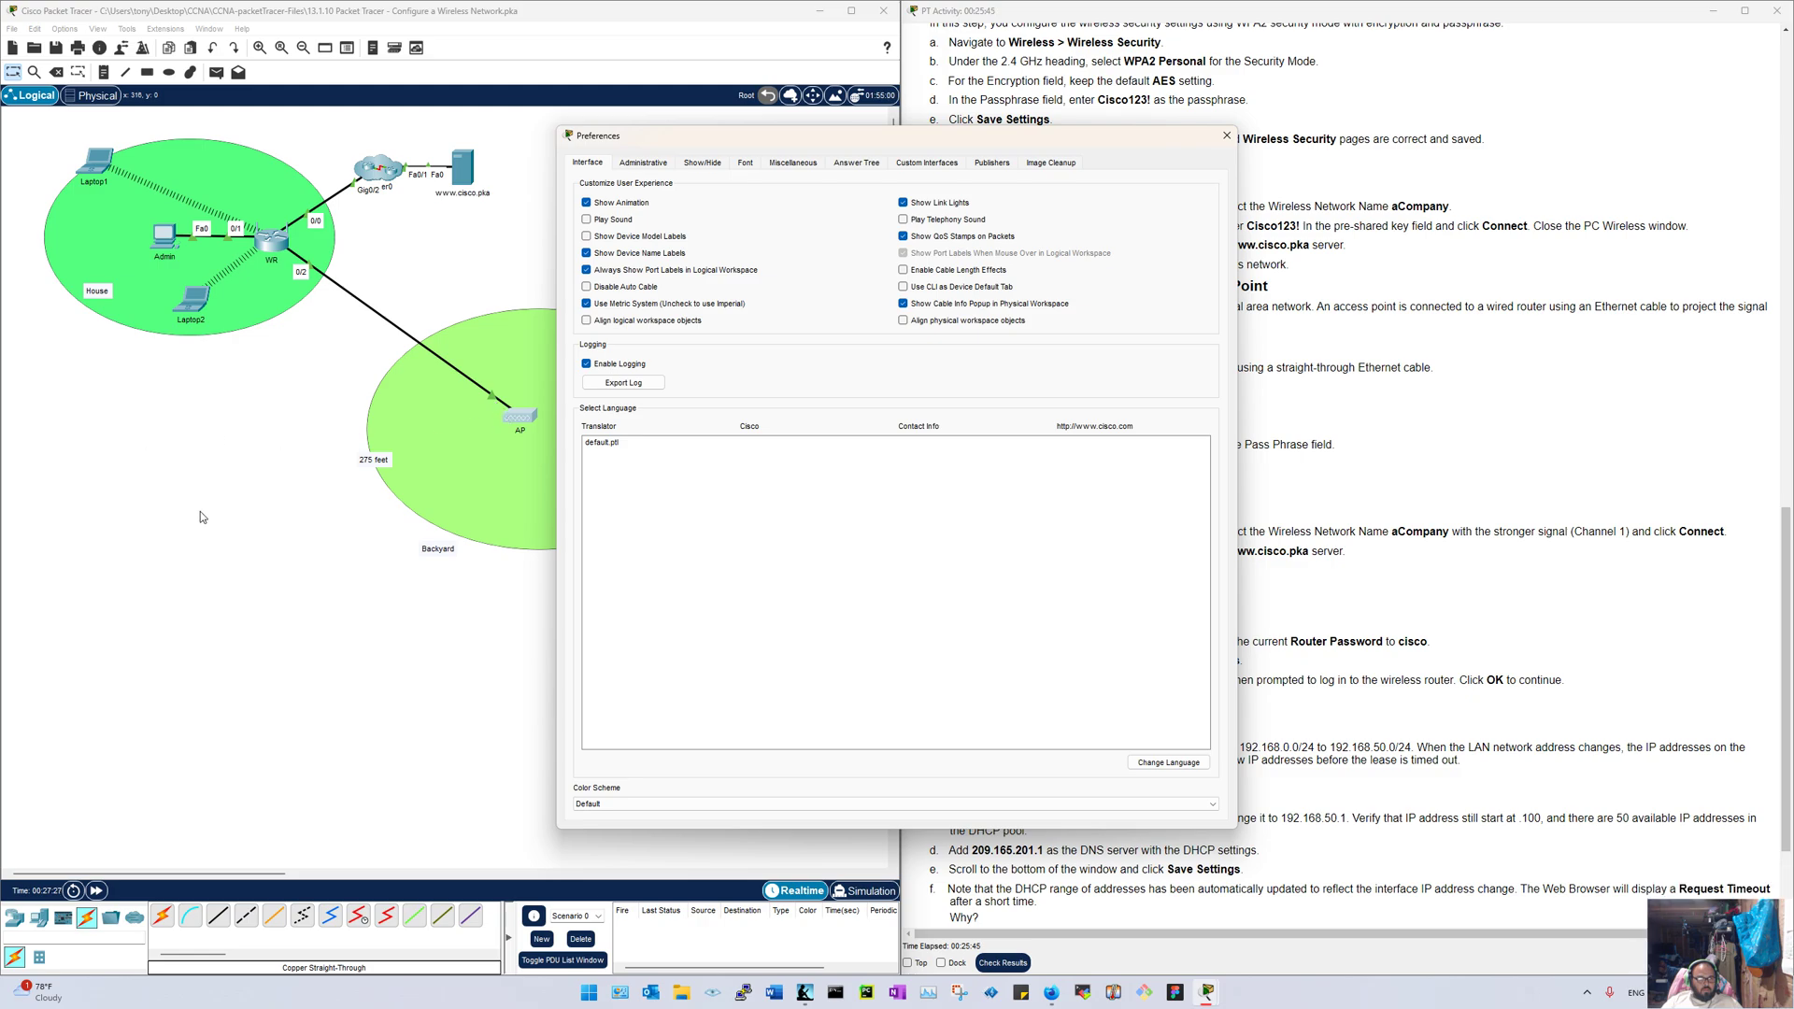
left_click(1227, 136)
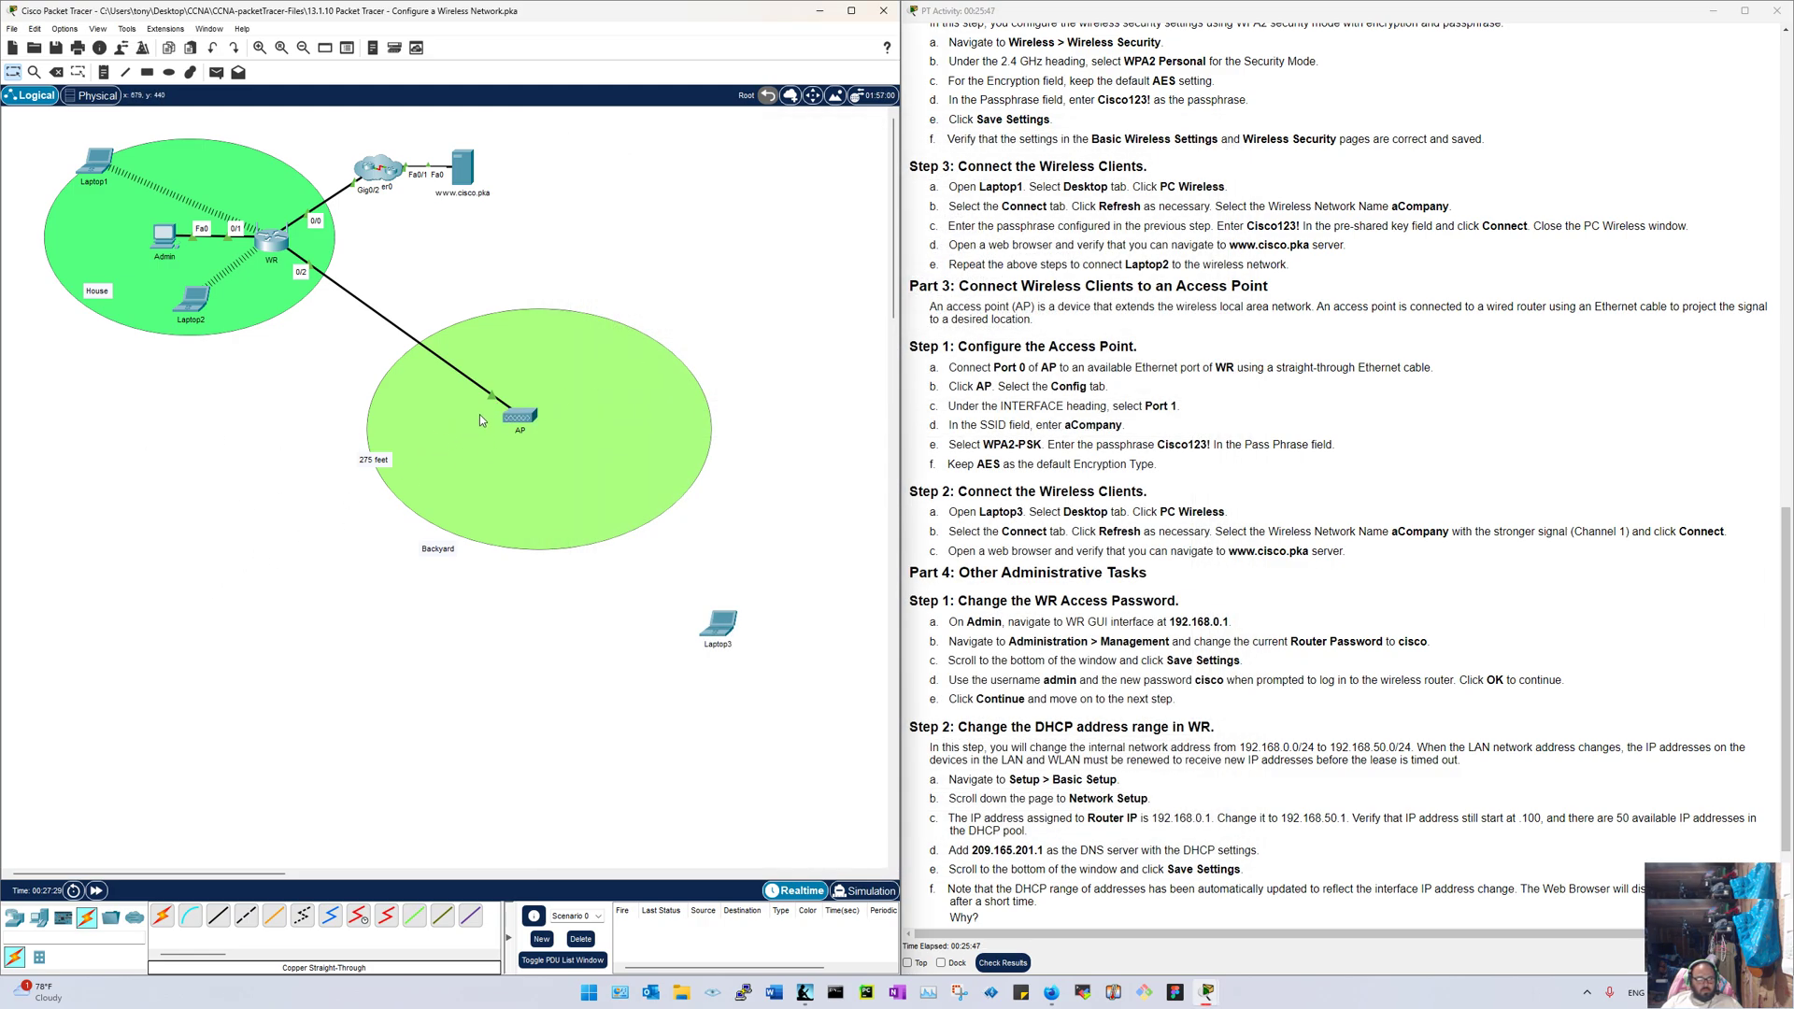
mouse_move(508, 417)
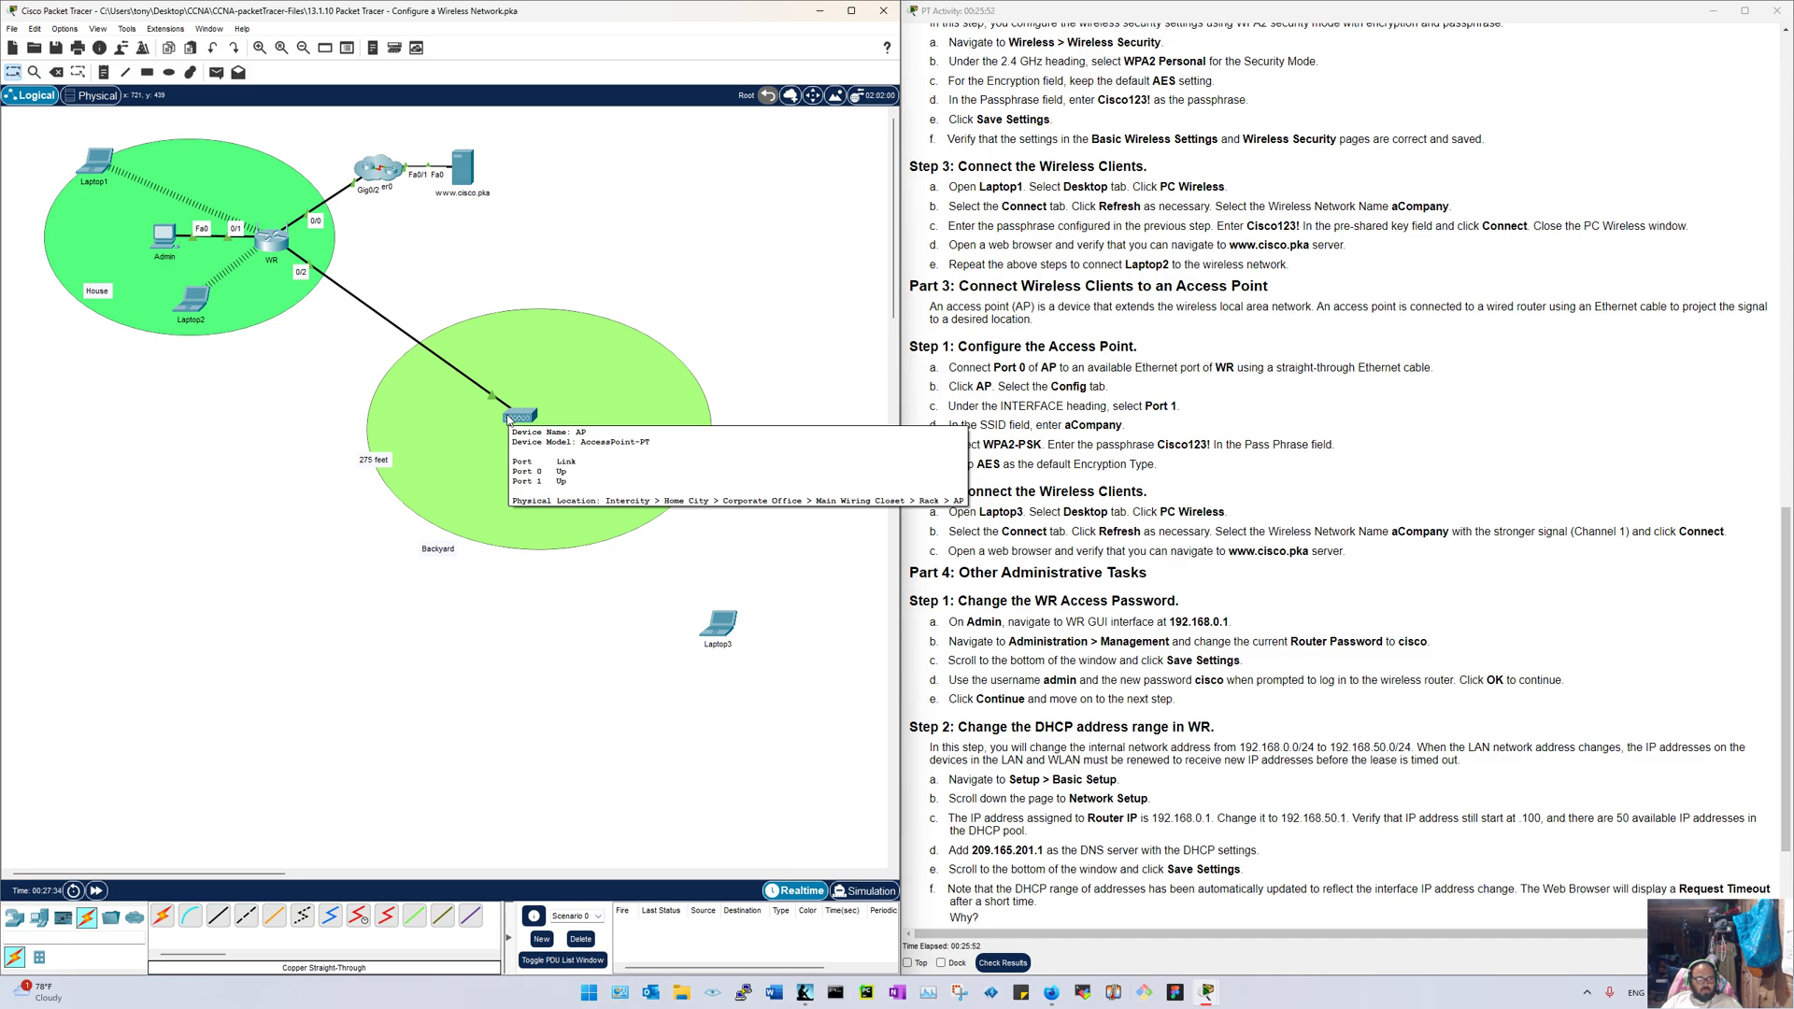
Step: Delete the WR–AP cable and re-cable the AP to WR port 0/2 with copper straight-through
left_click(56, 72)
left_click(329, 281)
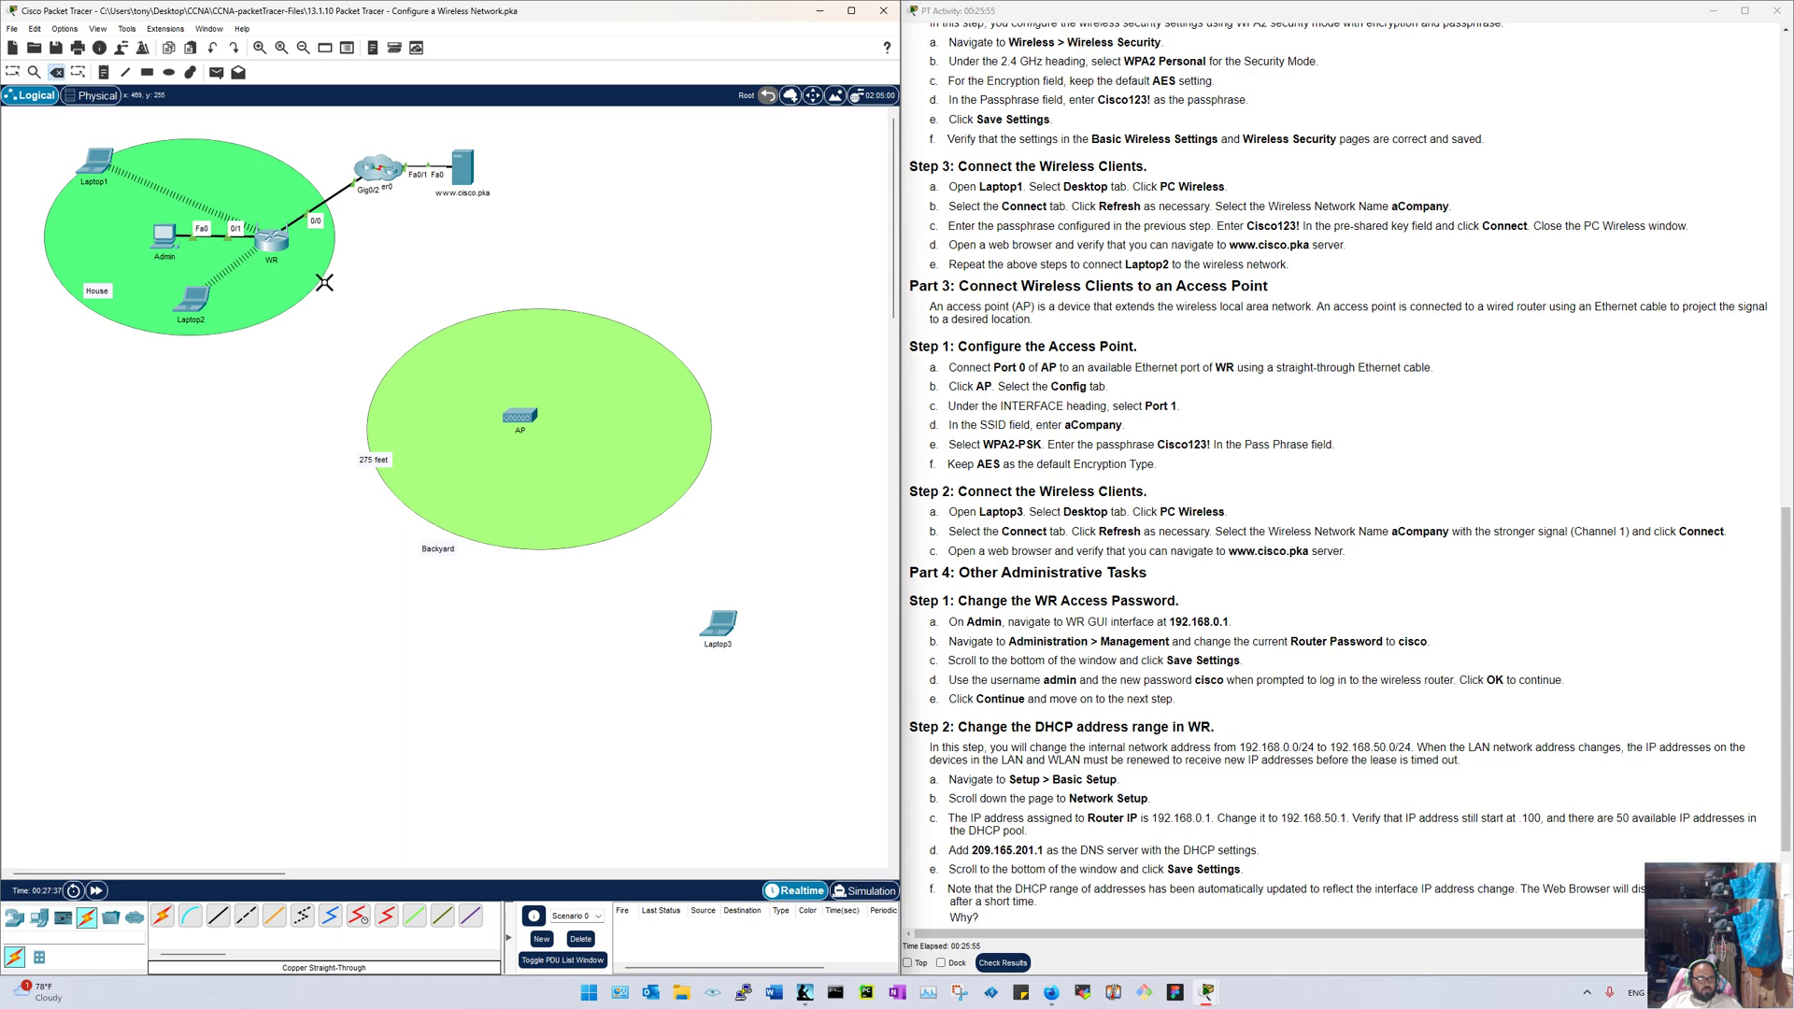
left_click(214, 924)
left_click(520, 416)
left_click(540, 435)
left_click(271, 242)
left_click(308, 278)
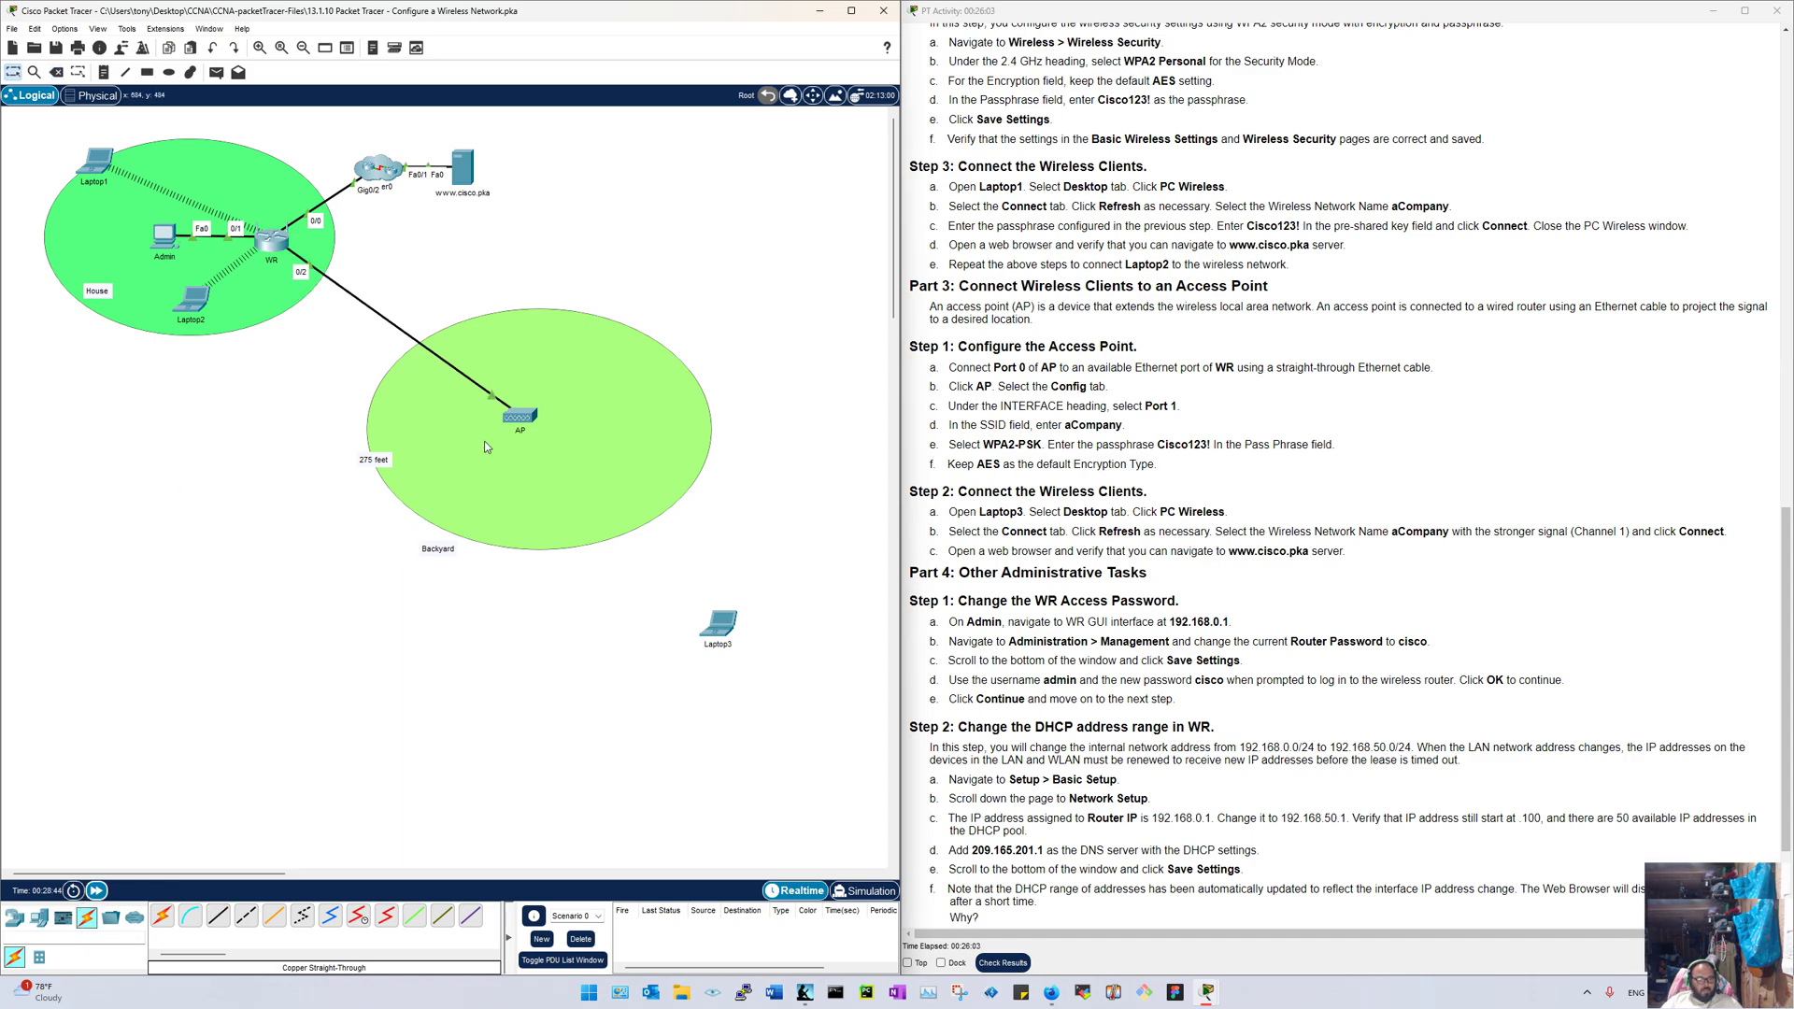
Step: Inspect the AP's Port 0 configuration, then close its window
mouse_move(517, 419)
left_click(520, 416)
left_click(717, 355)
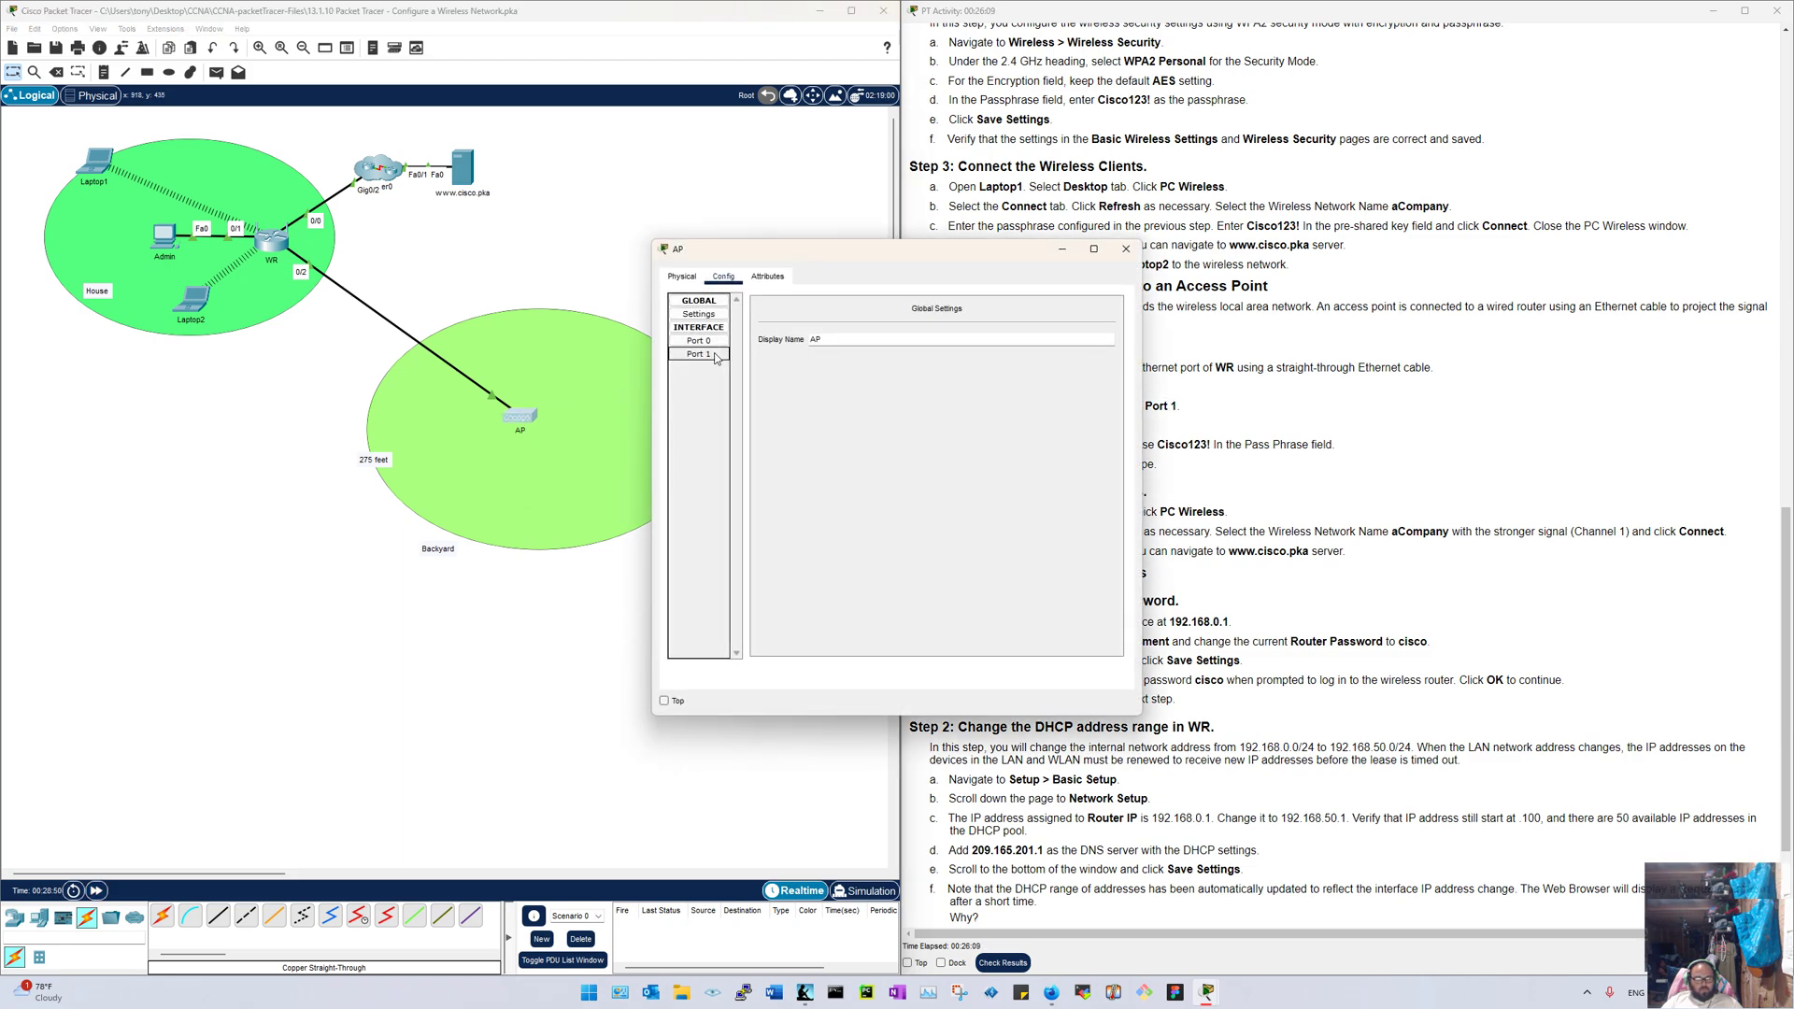
left_click(712, 342)
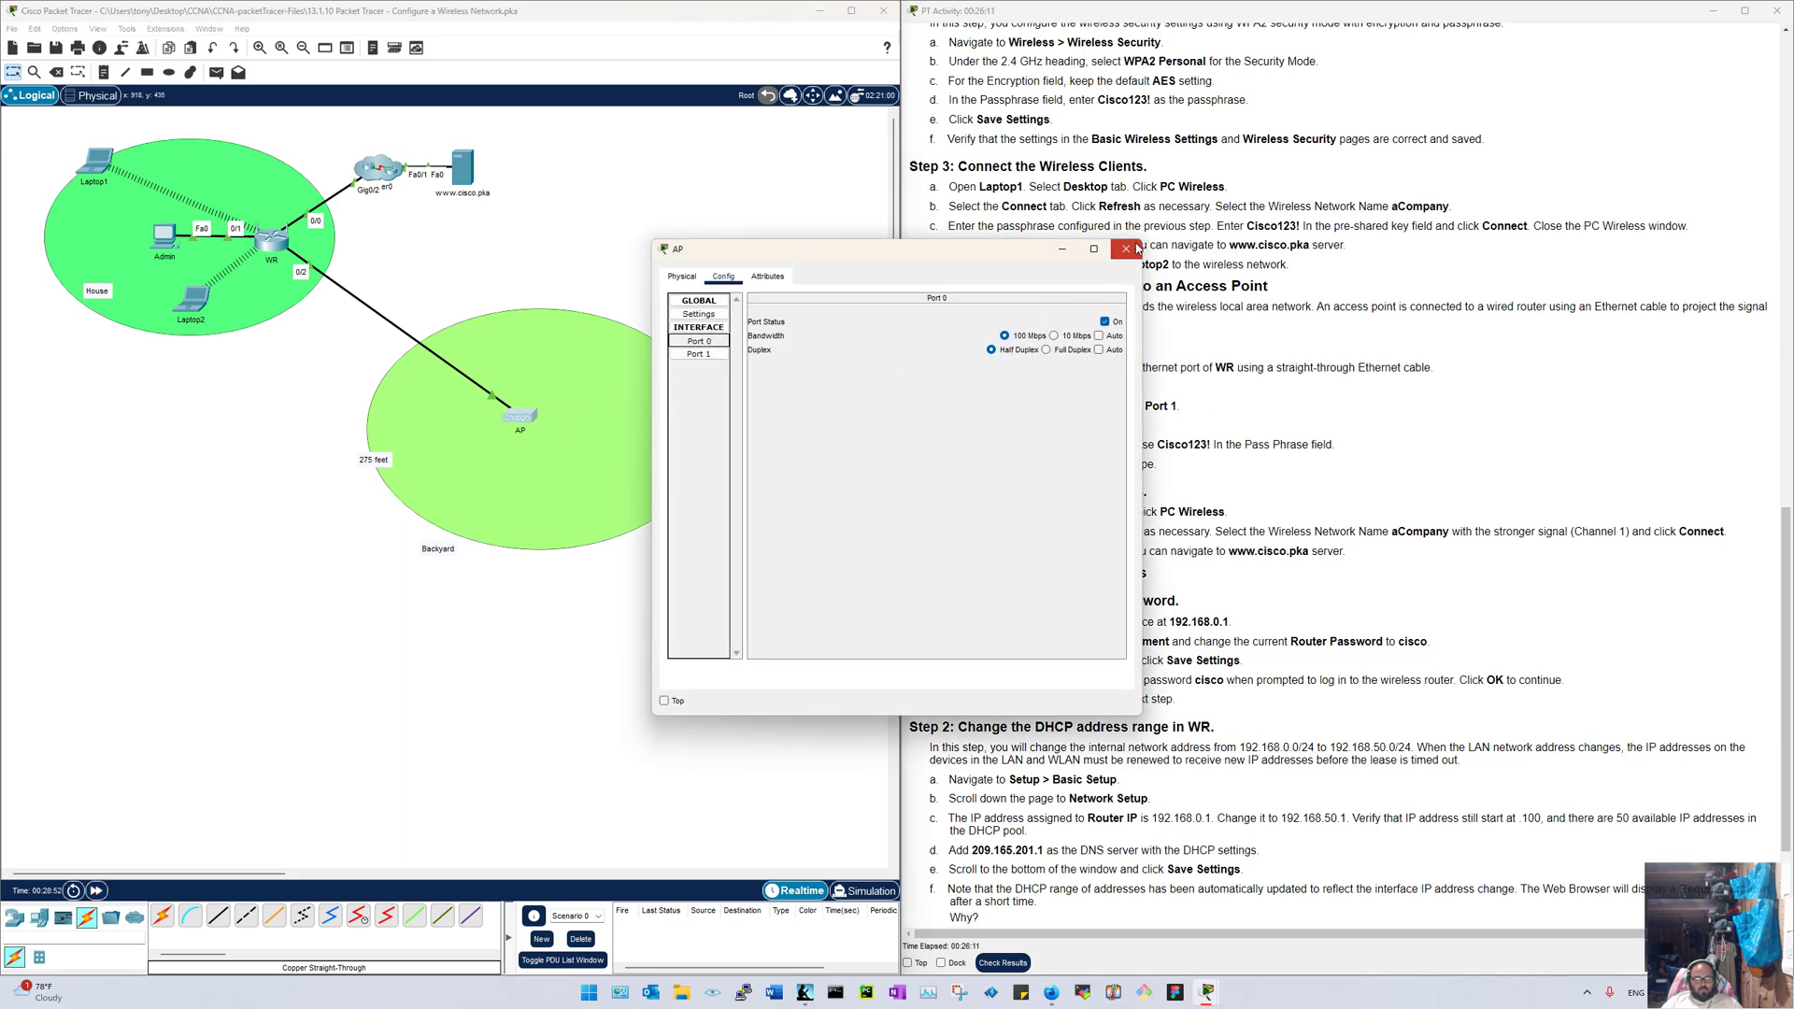
left_click(1126, 249)
Step: Delete the cable again, keeping the AP, and reconnect WR to the AP with copper straight-through
left_click(56, 72)
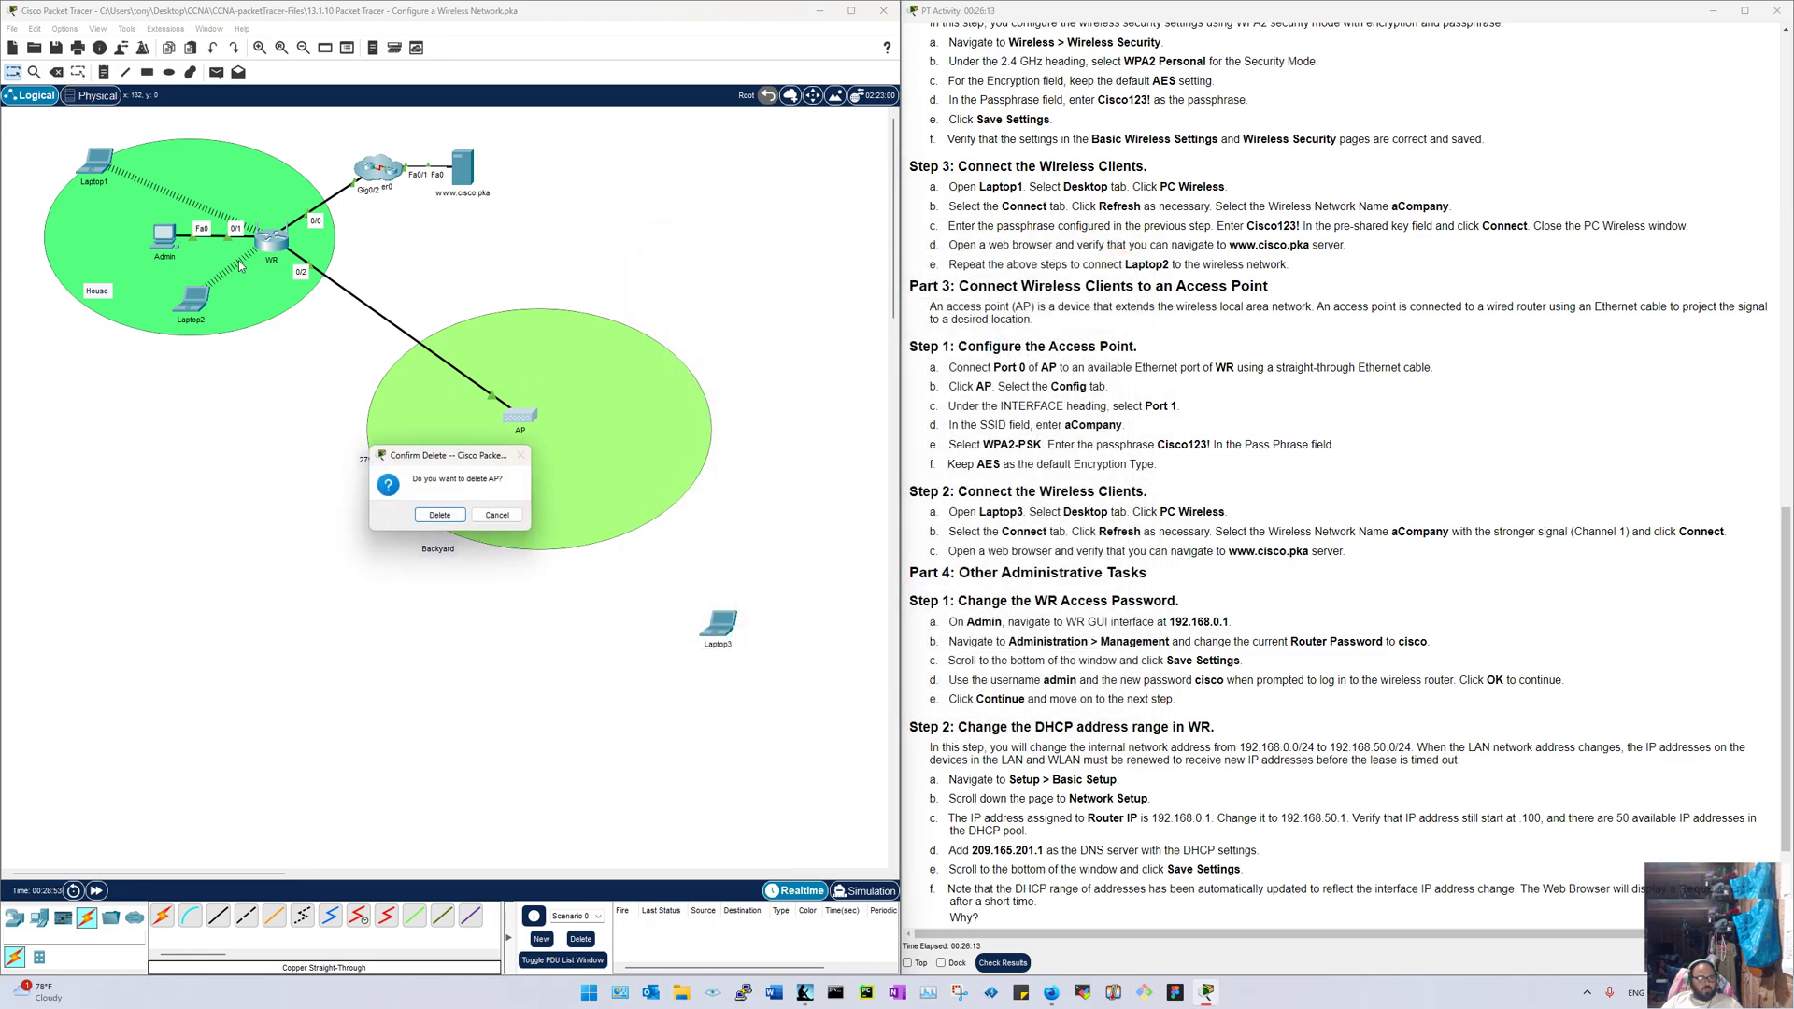
left_click(497, 515)
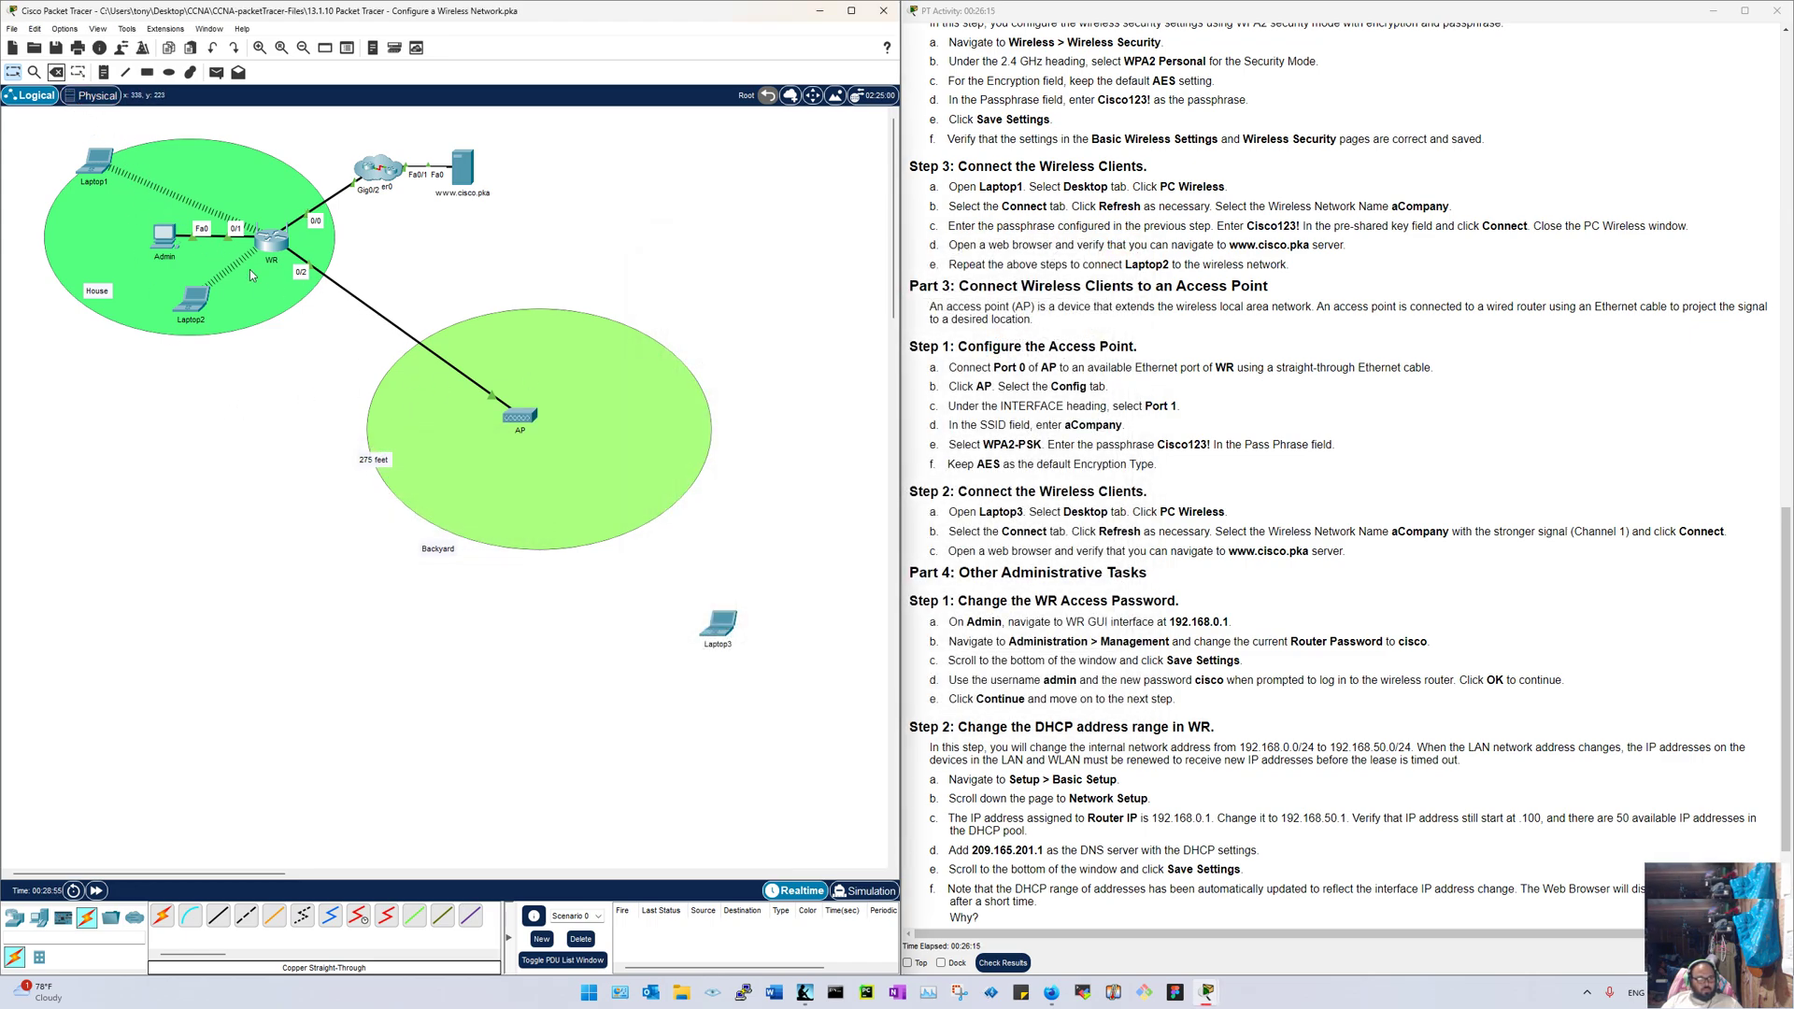
left_click(347, 289)
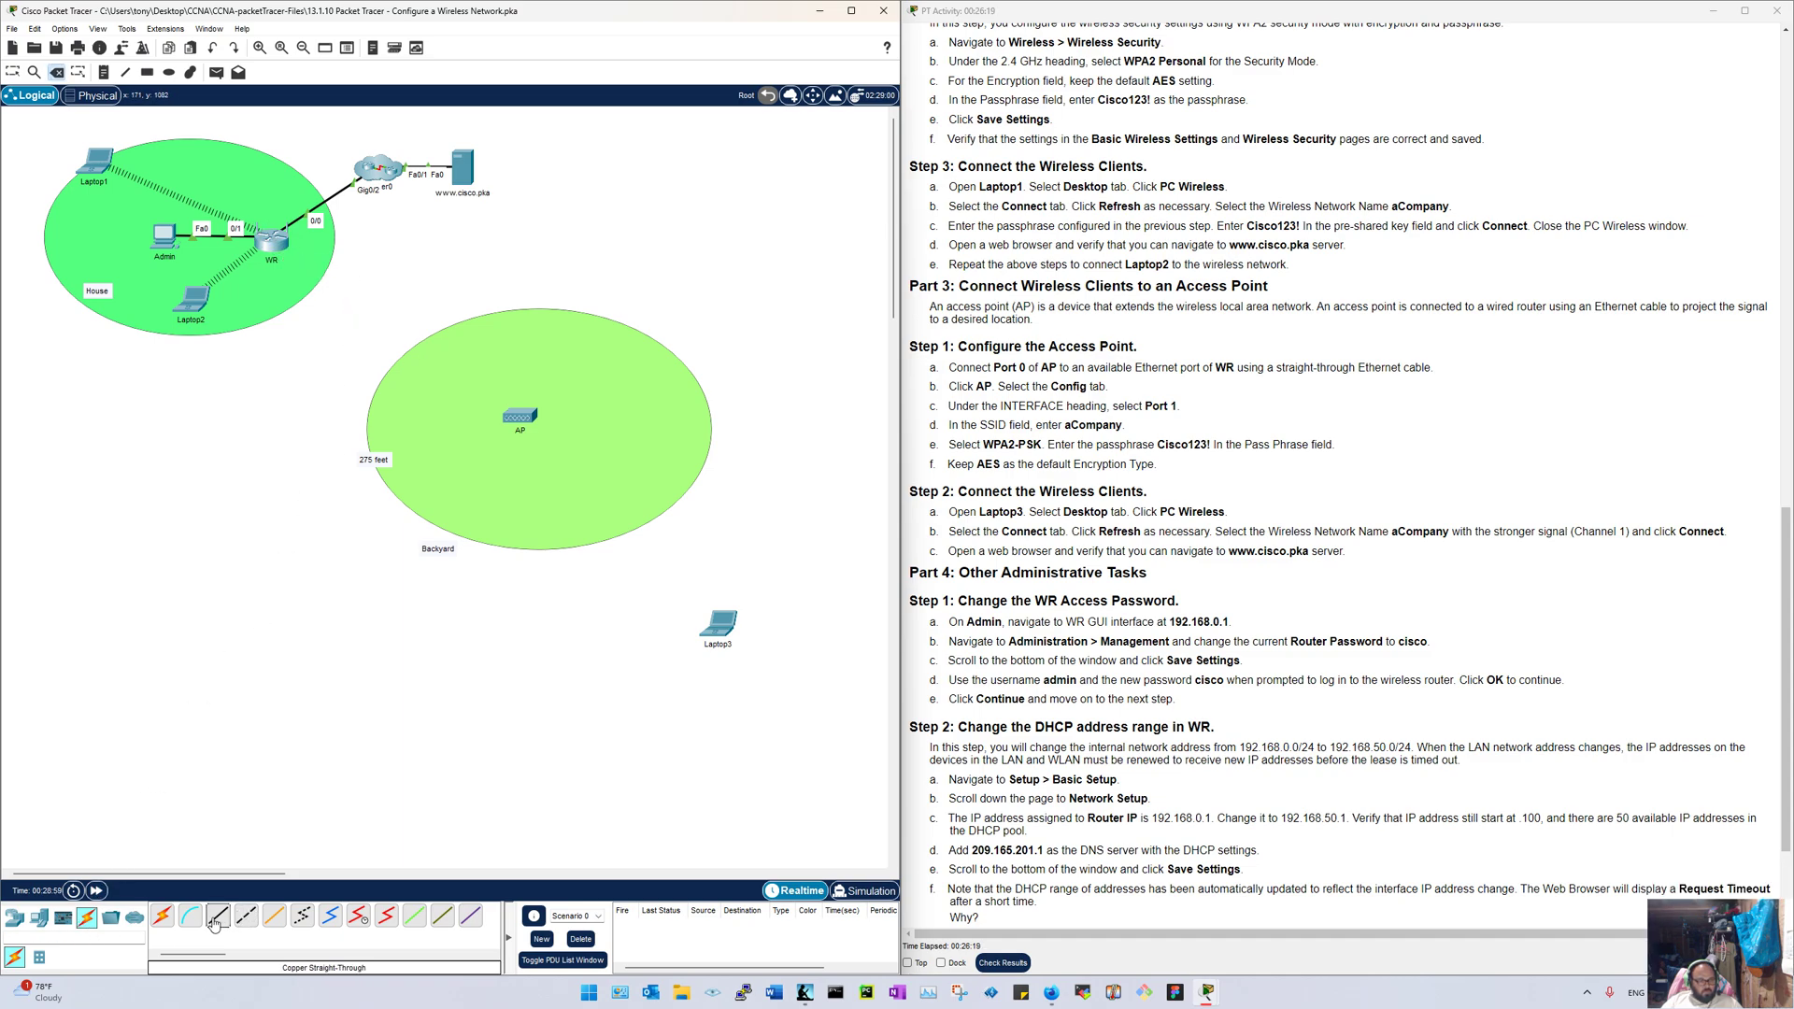
left_click(214, 923)
left_click(274, 244)
left_click(309, 269)
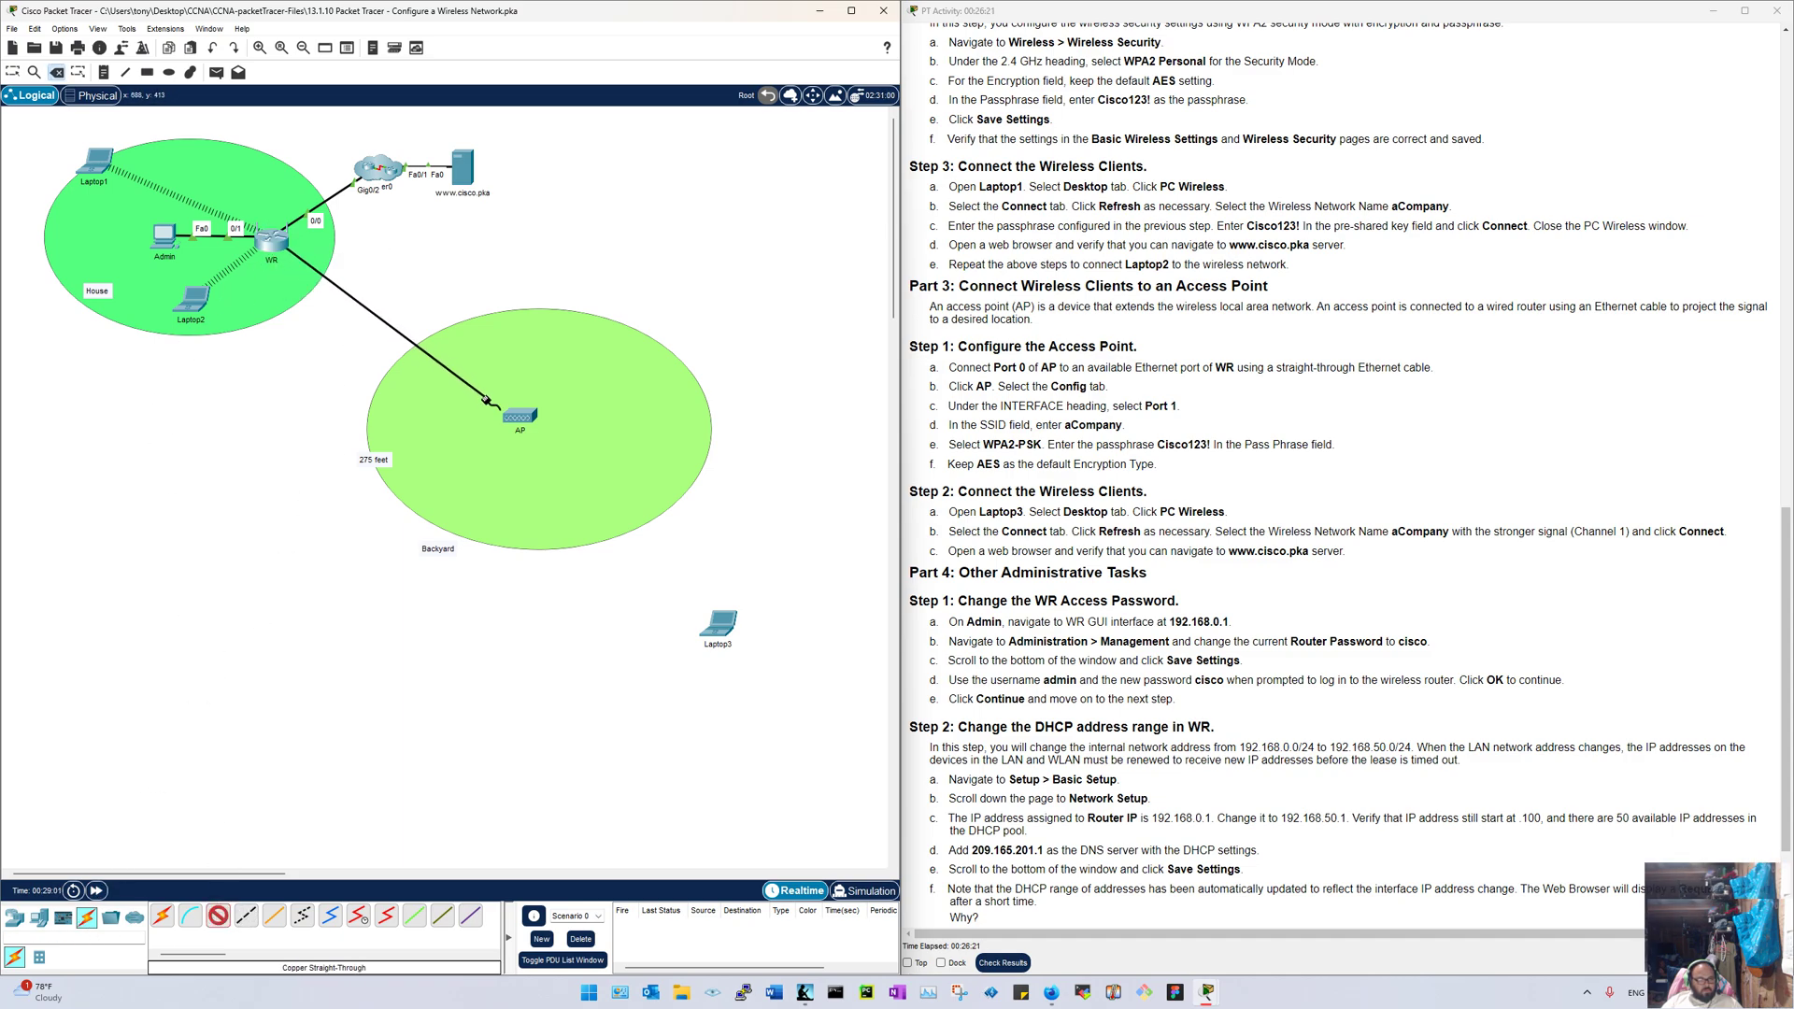
left_click(519, 415)
left_click(540, 425)
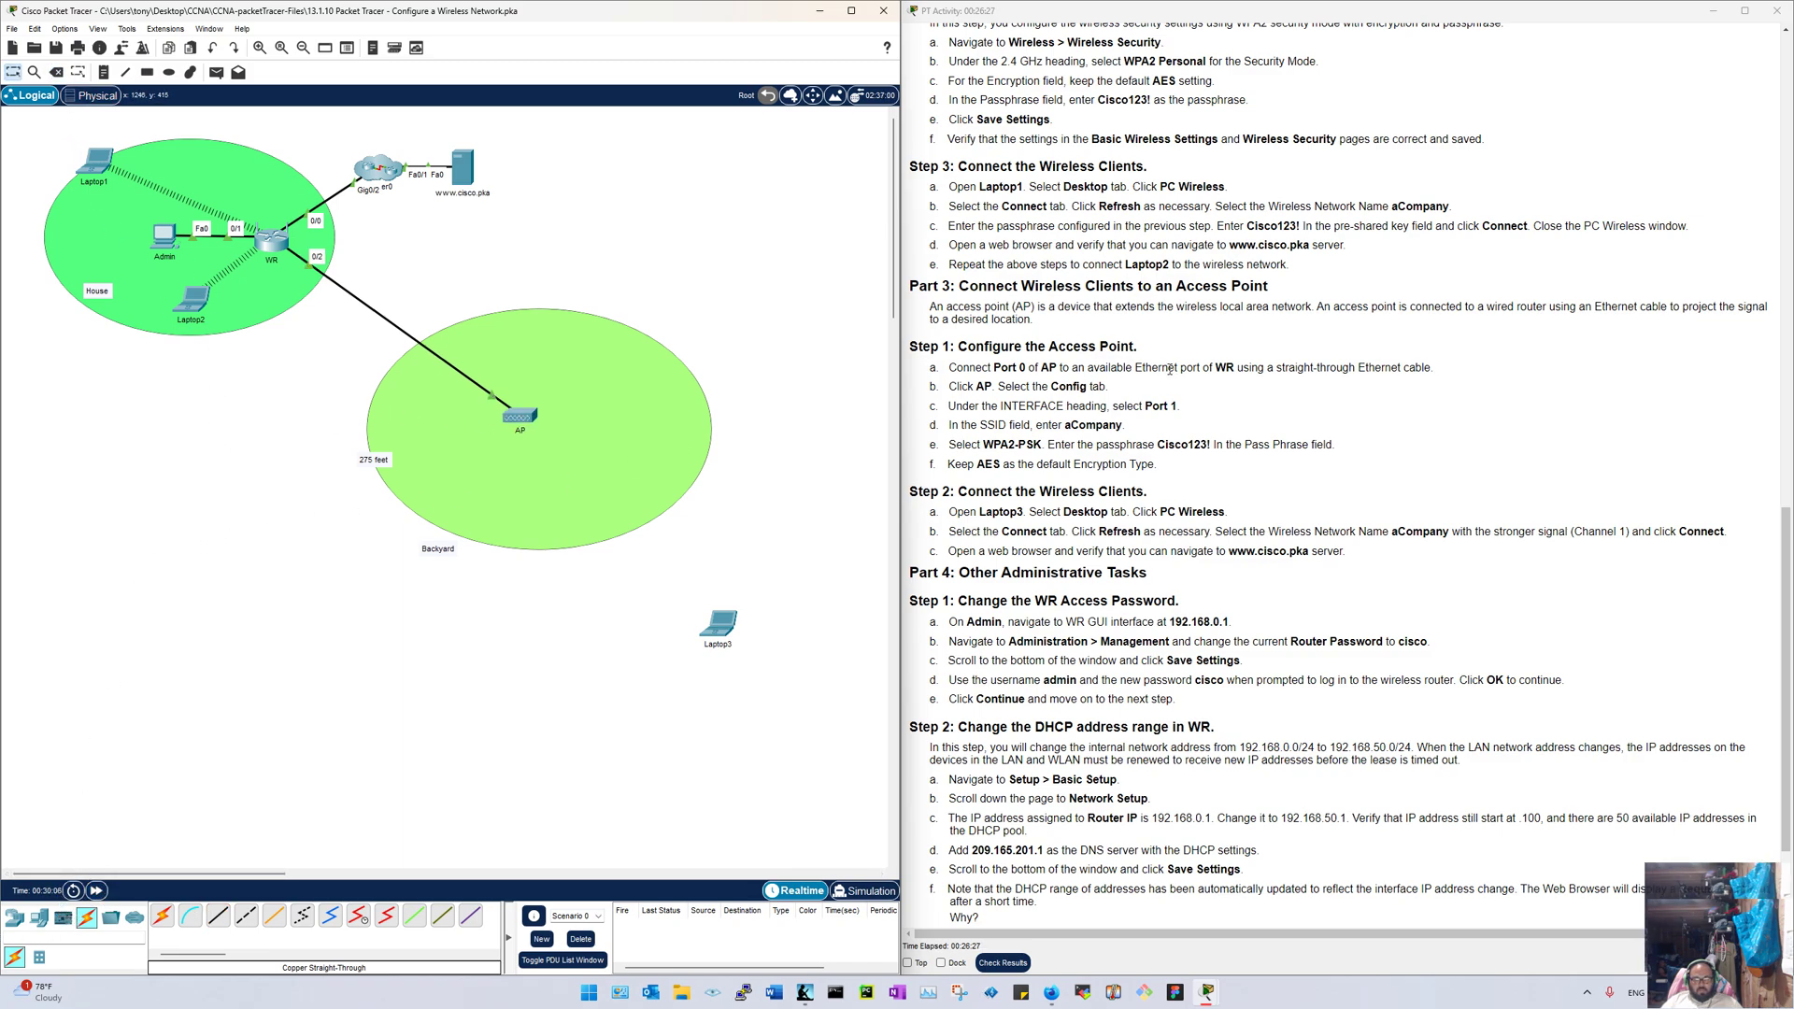
left_click(516, 413)
left_click_drag(852, 243, 469, 230)
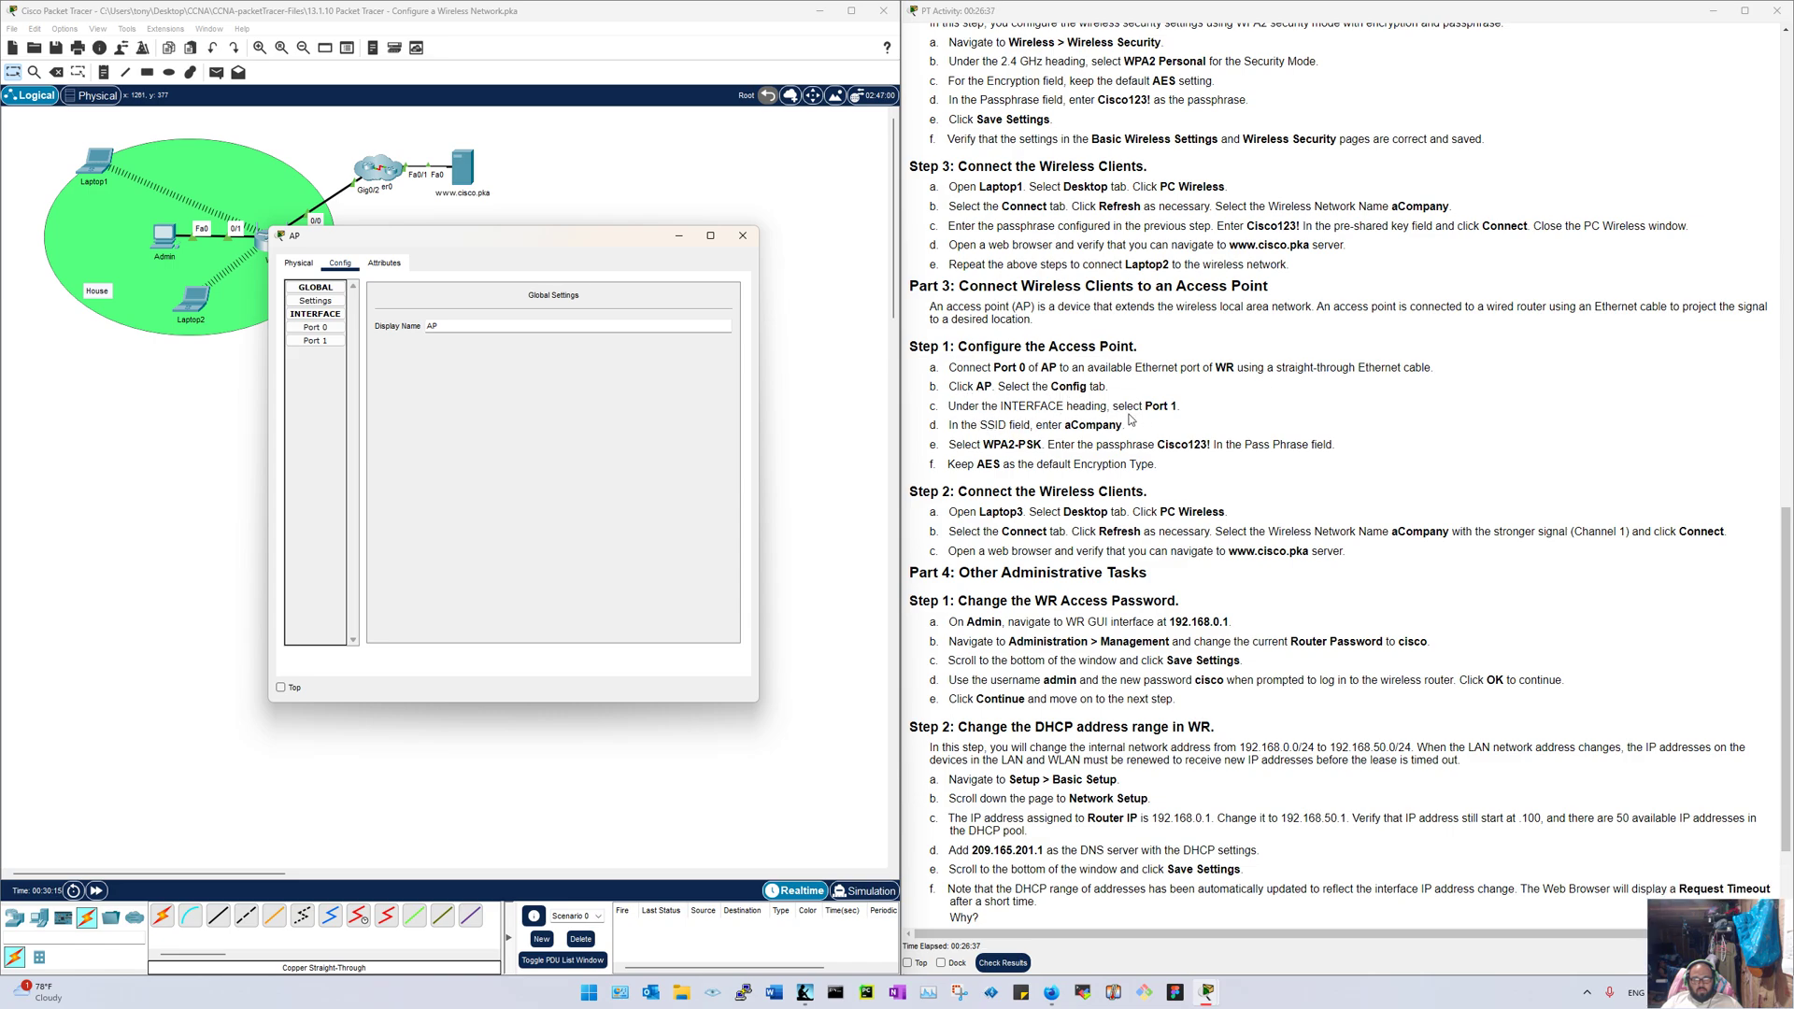
Step: Set AP Port 1 to SSID aCompany on channel 1, WPA2-PSK with the lab passphrase, AES
left_click(315, 341)
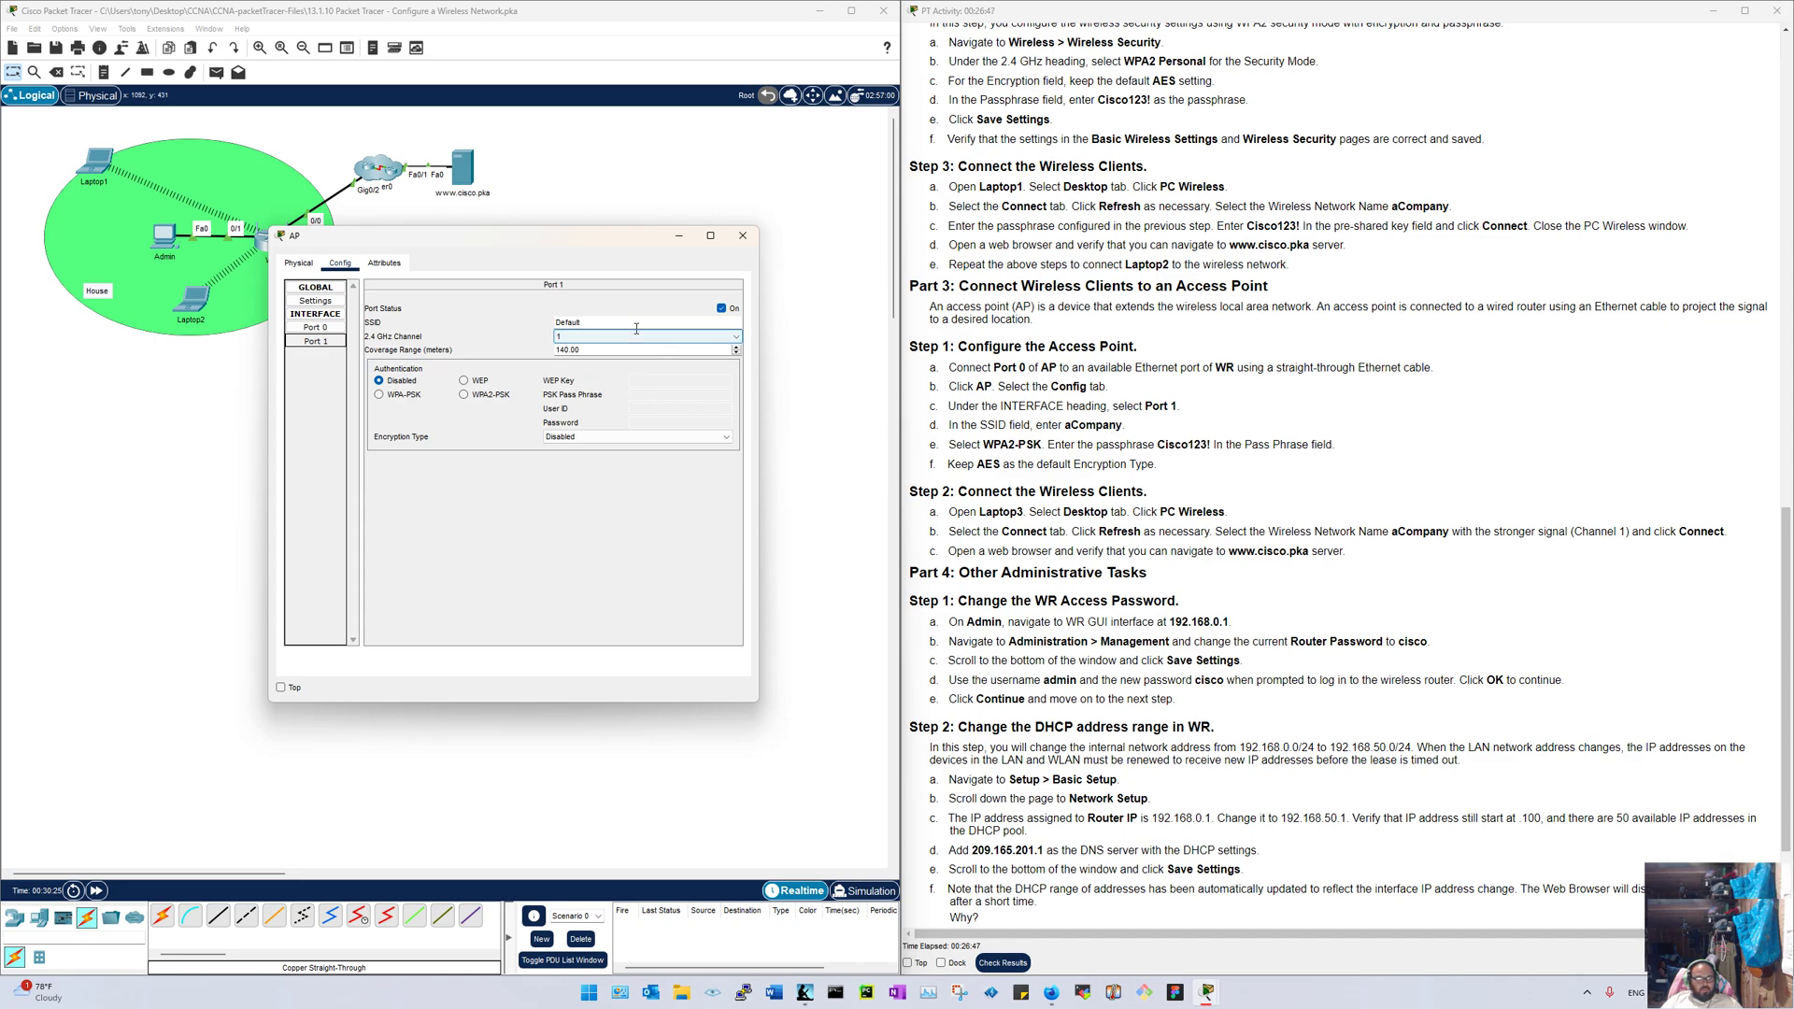
left_click_drag(636, 323, 465, 318)
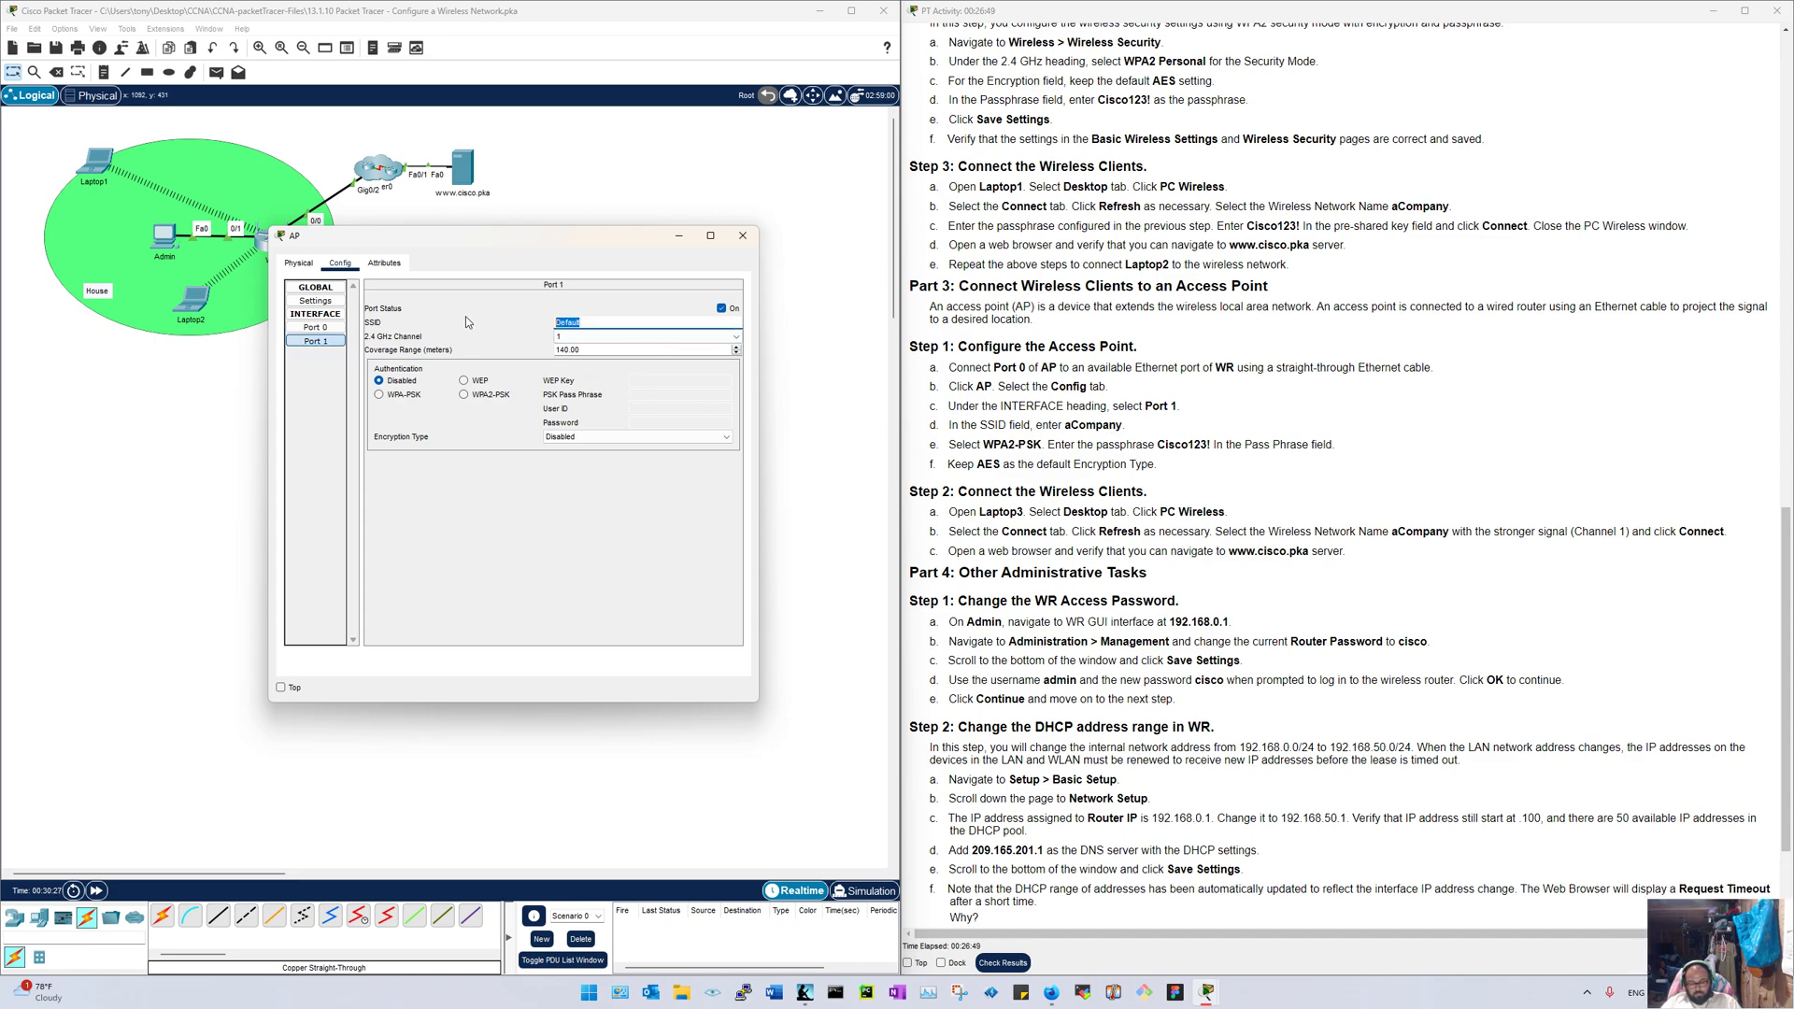
type("aCompany")
left_click(606, 340)
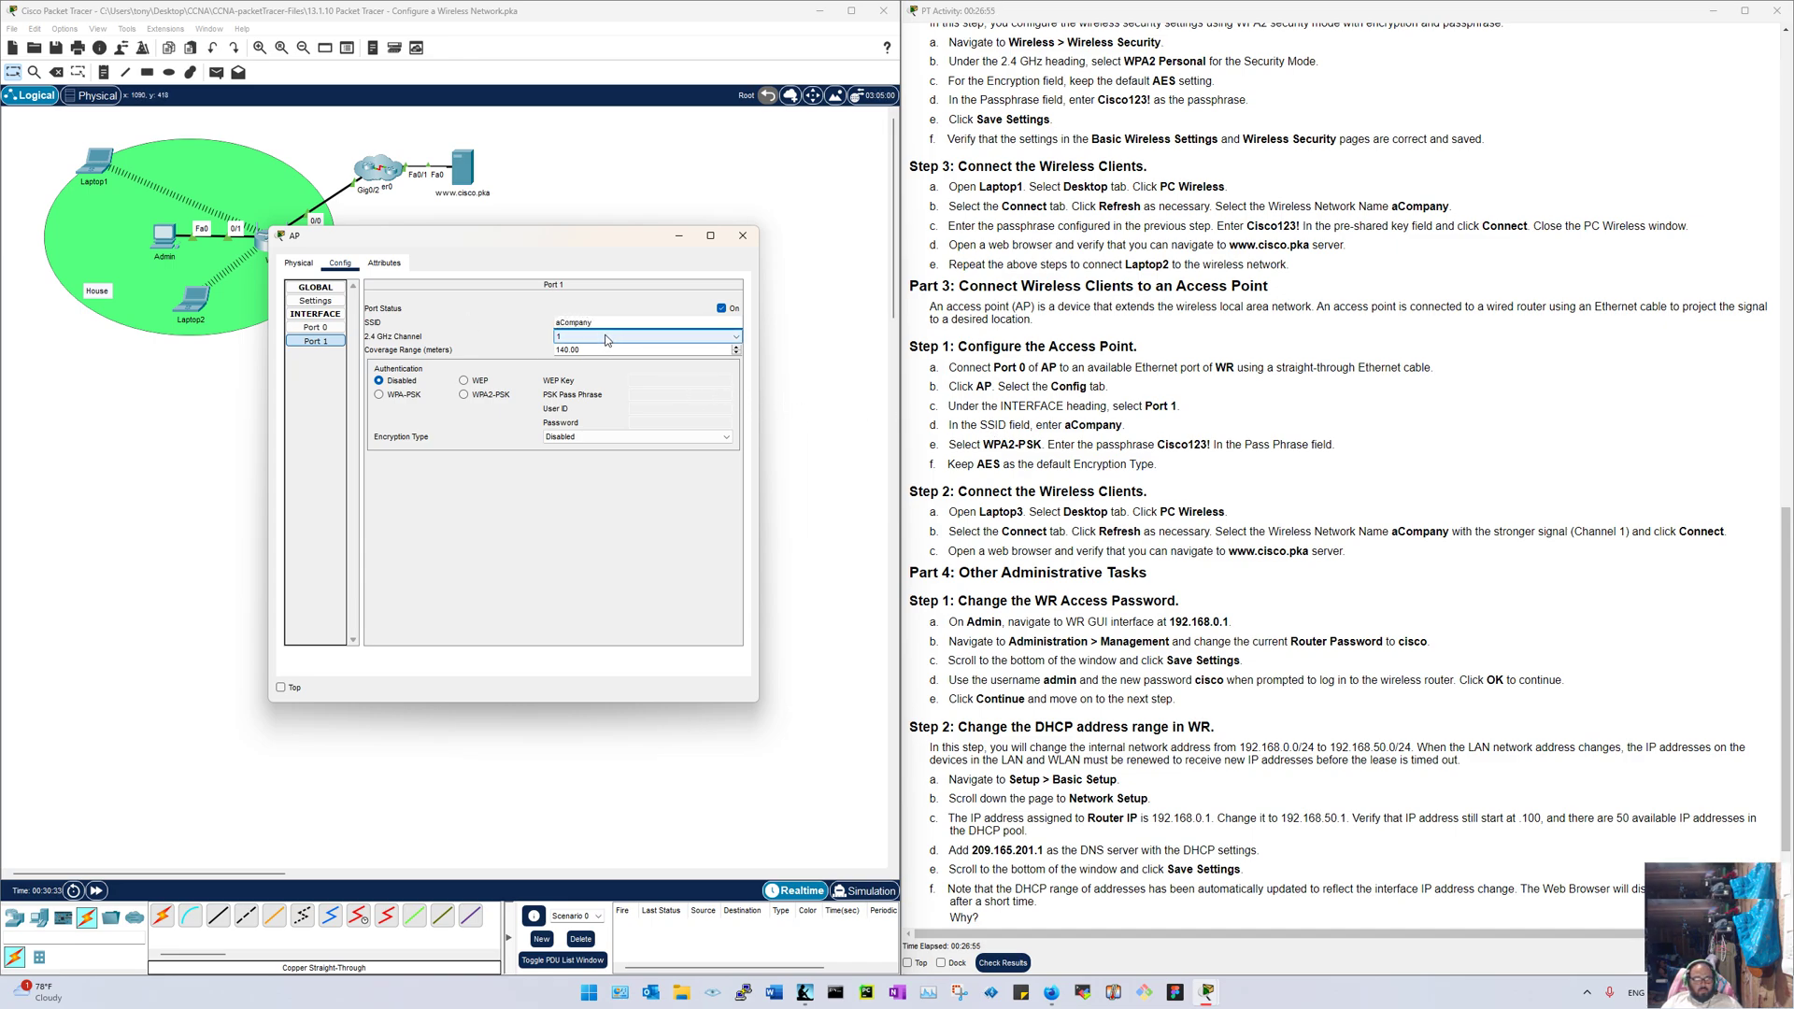
left_click(605, 340)
left_click(606, 342)
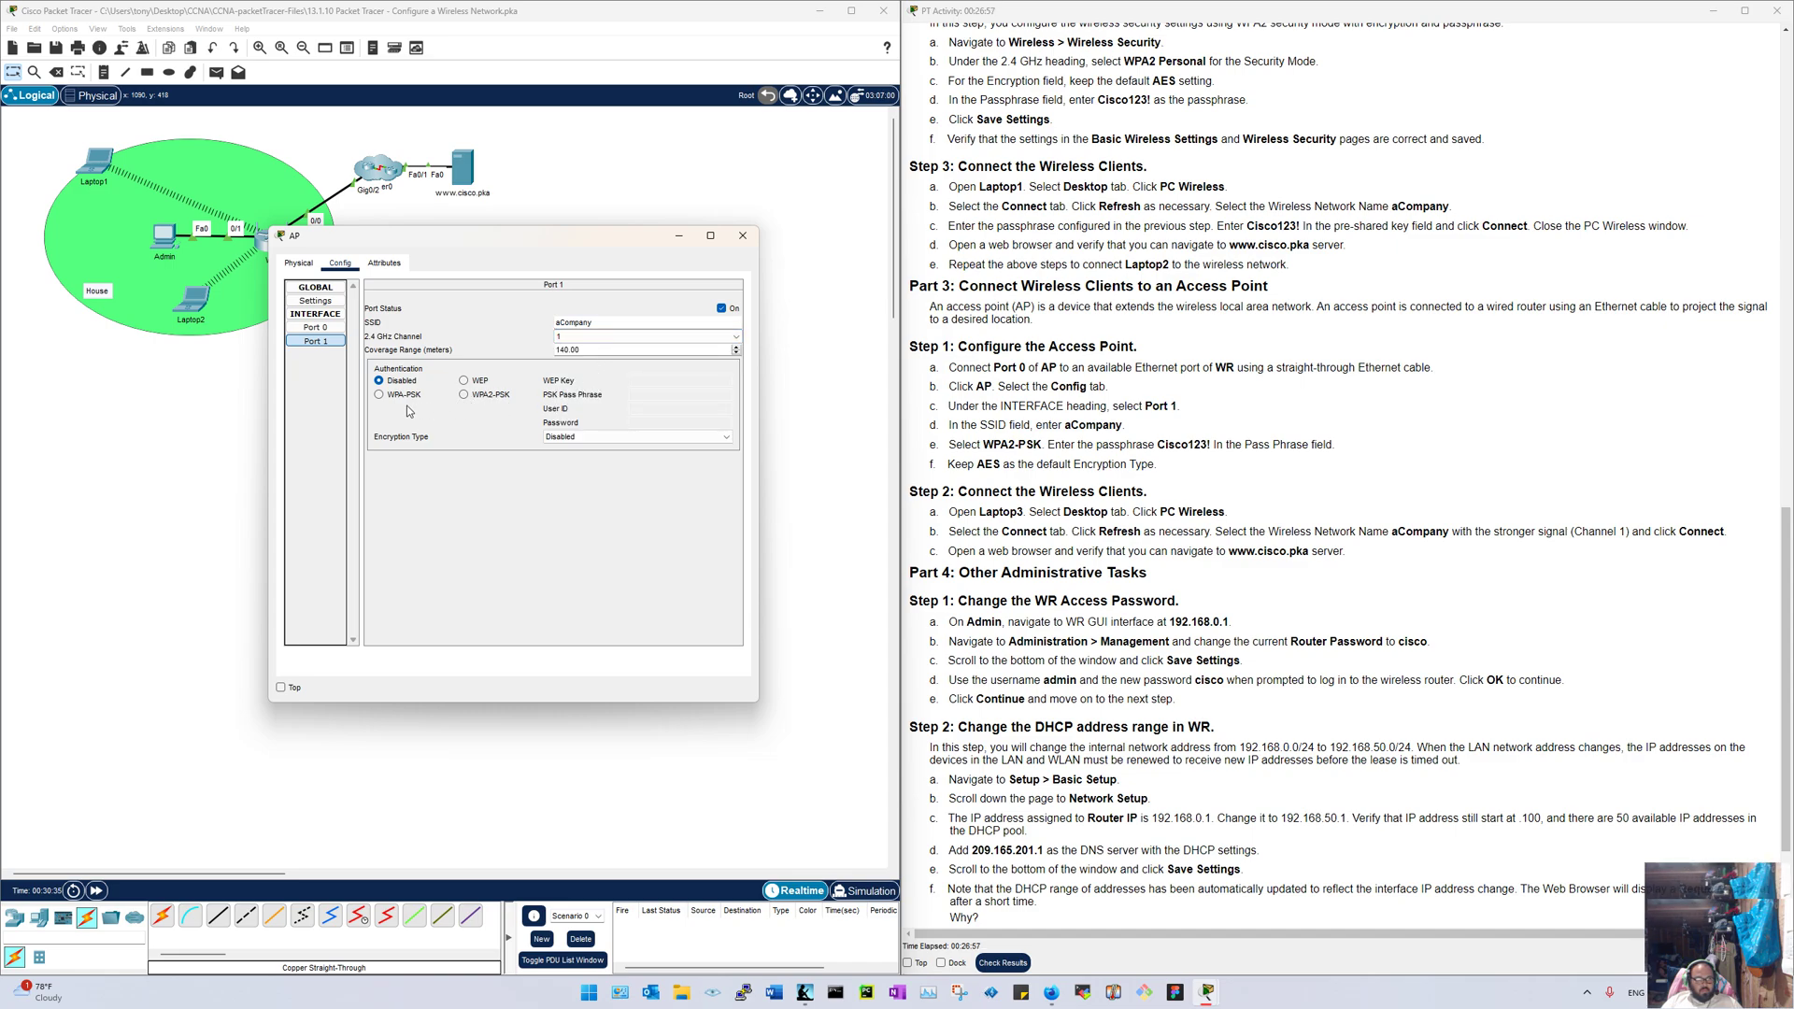
left_click(464, 394)
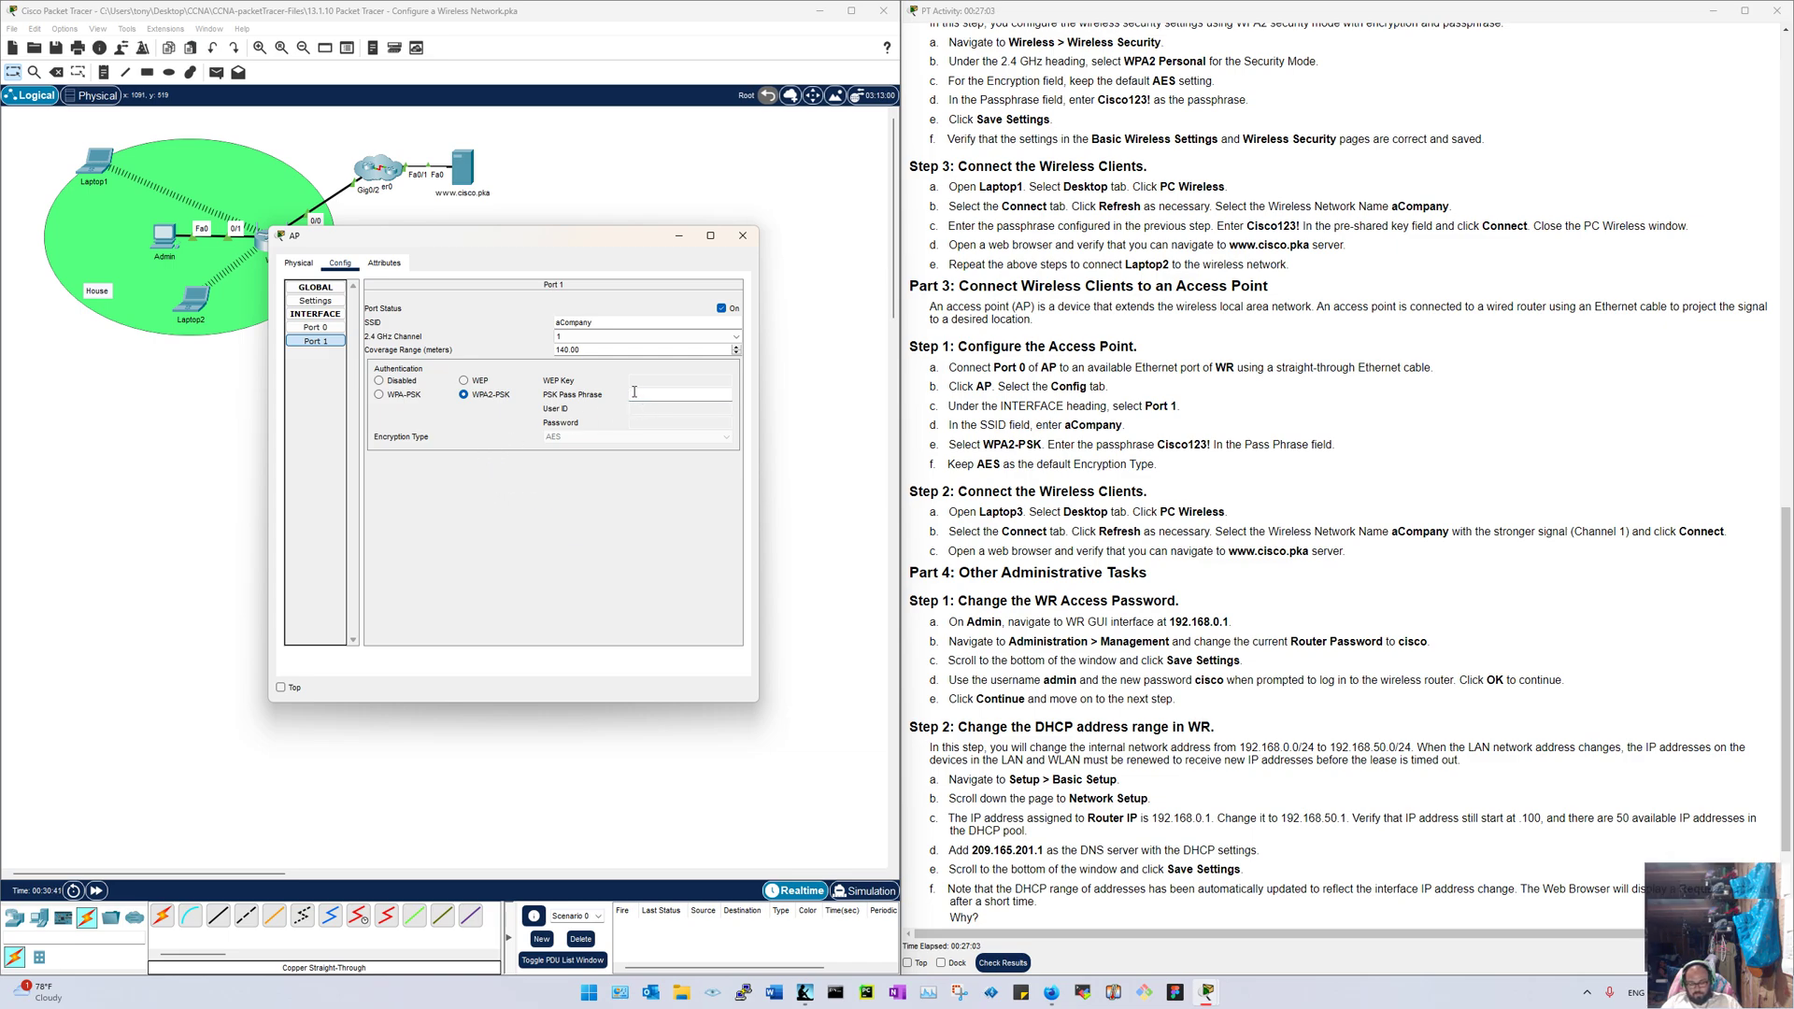
type("Cisco123")
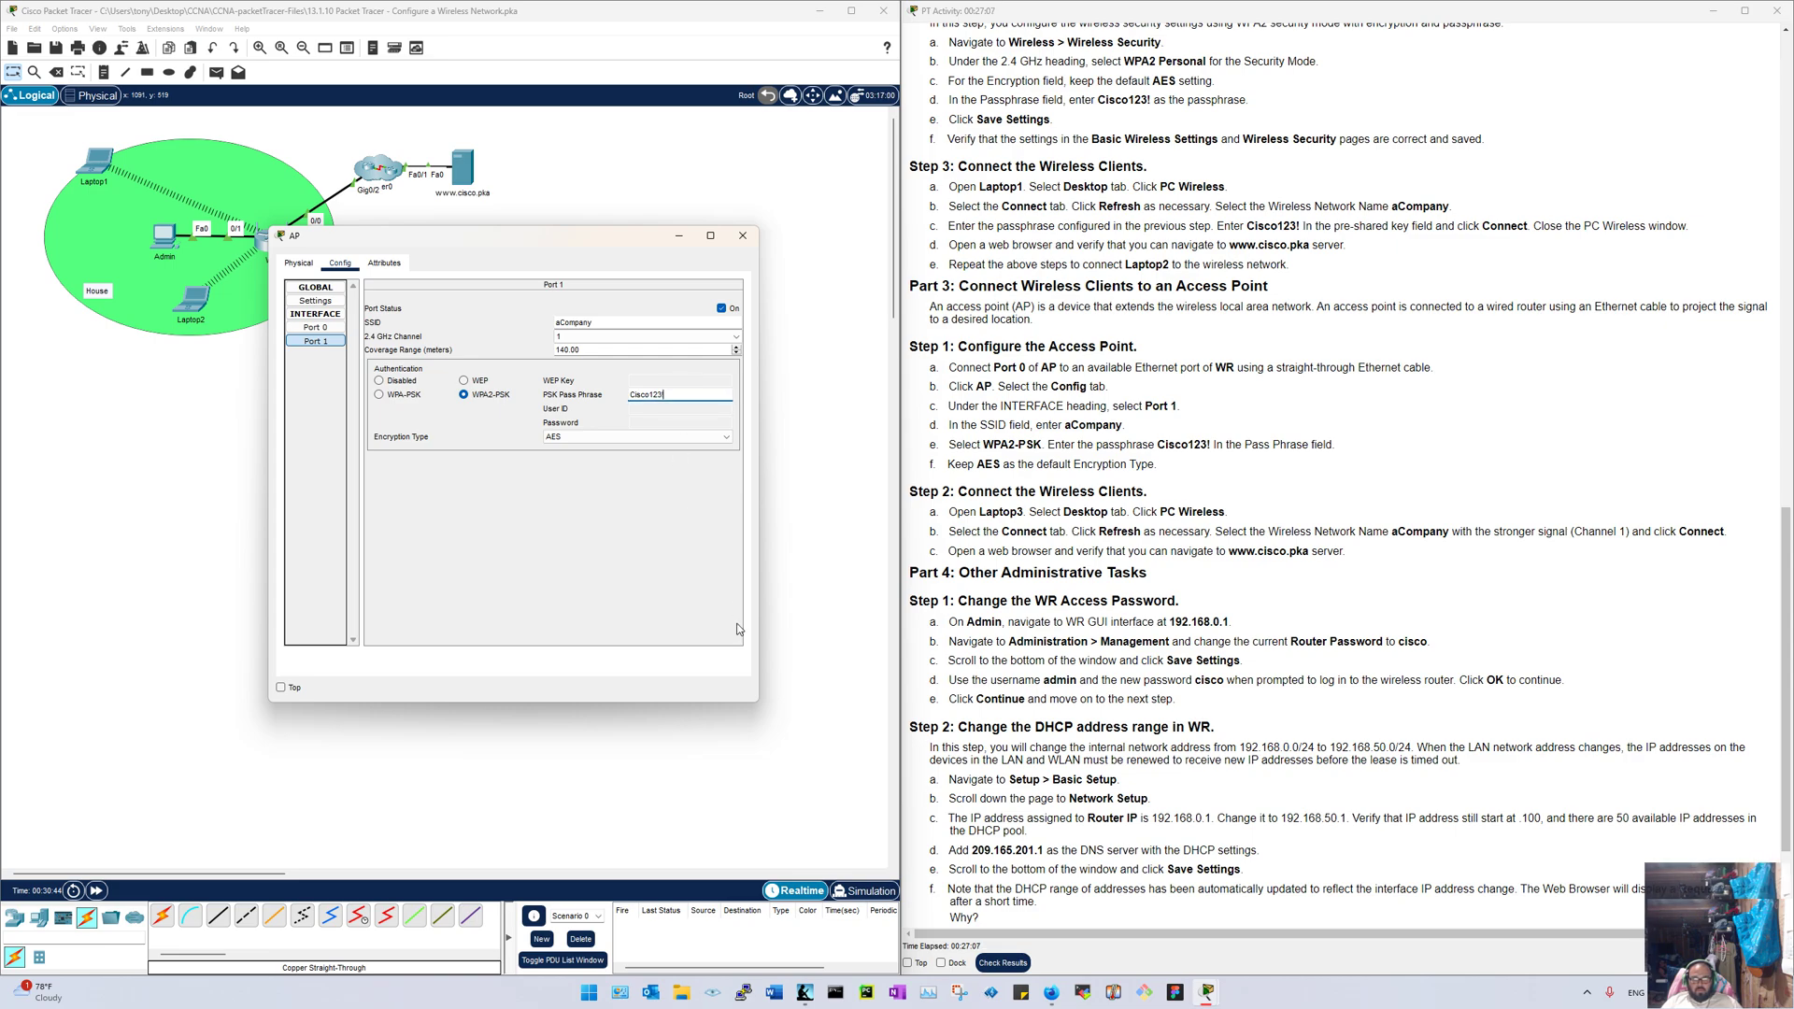
type("!")
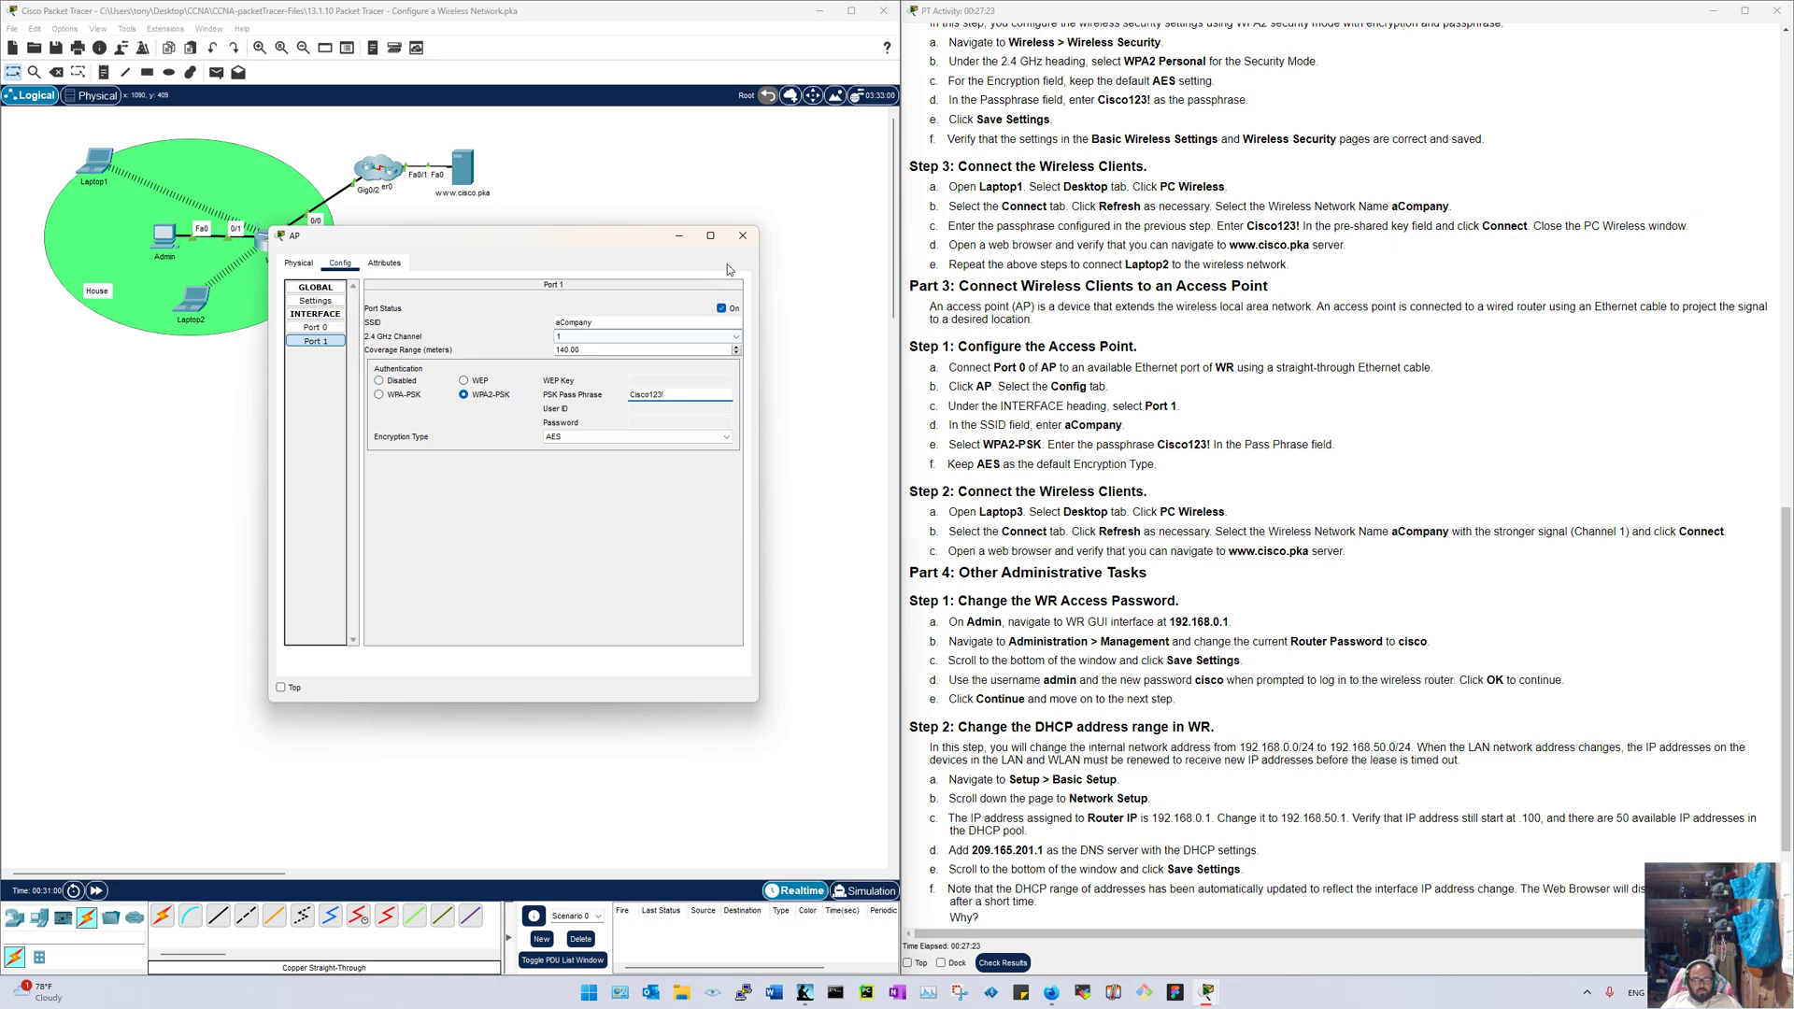
left_click(743, 236)
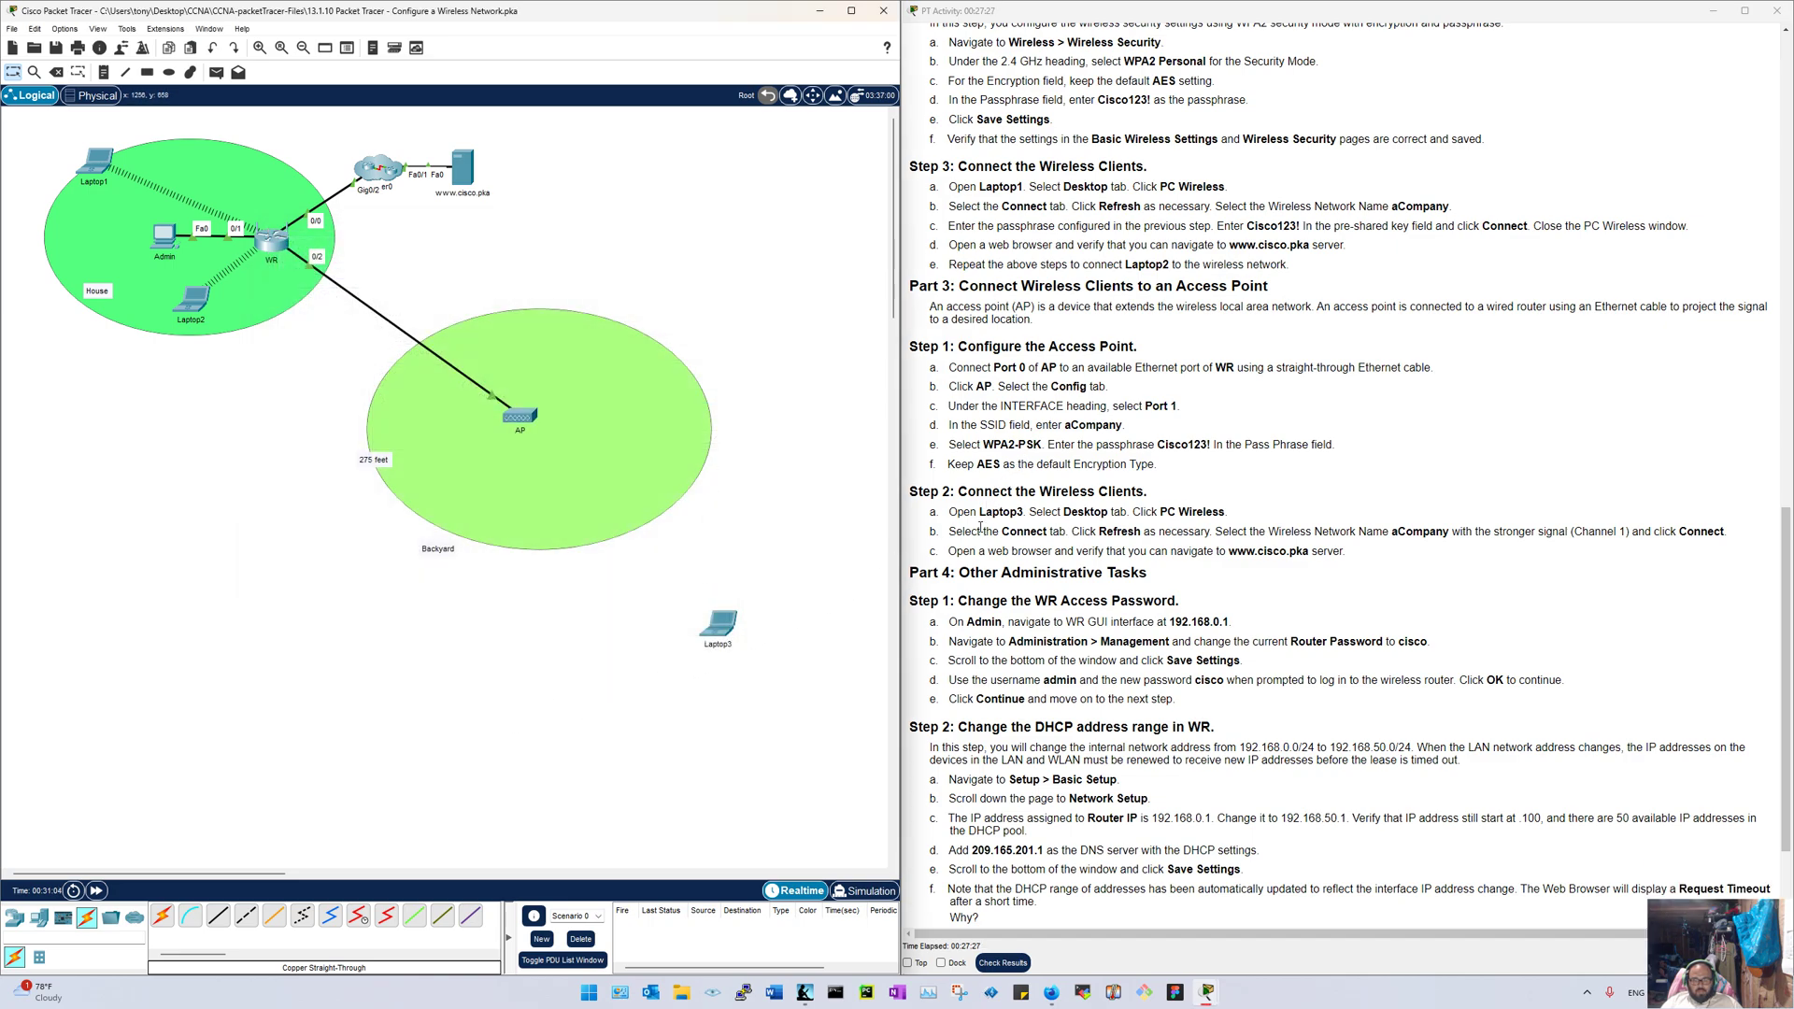
Step: Open Laptop3's PC Wireless client and list the available wireless networks
left_click(720, 623)
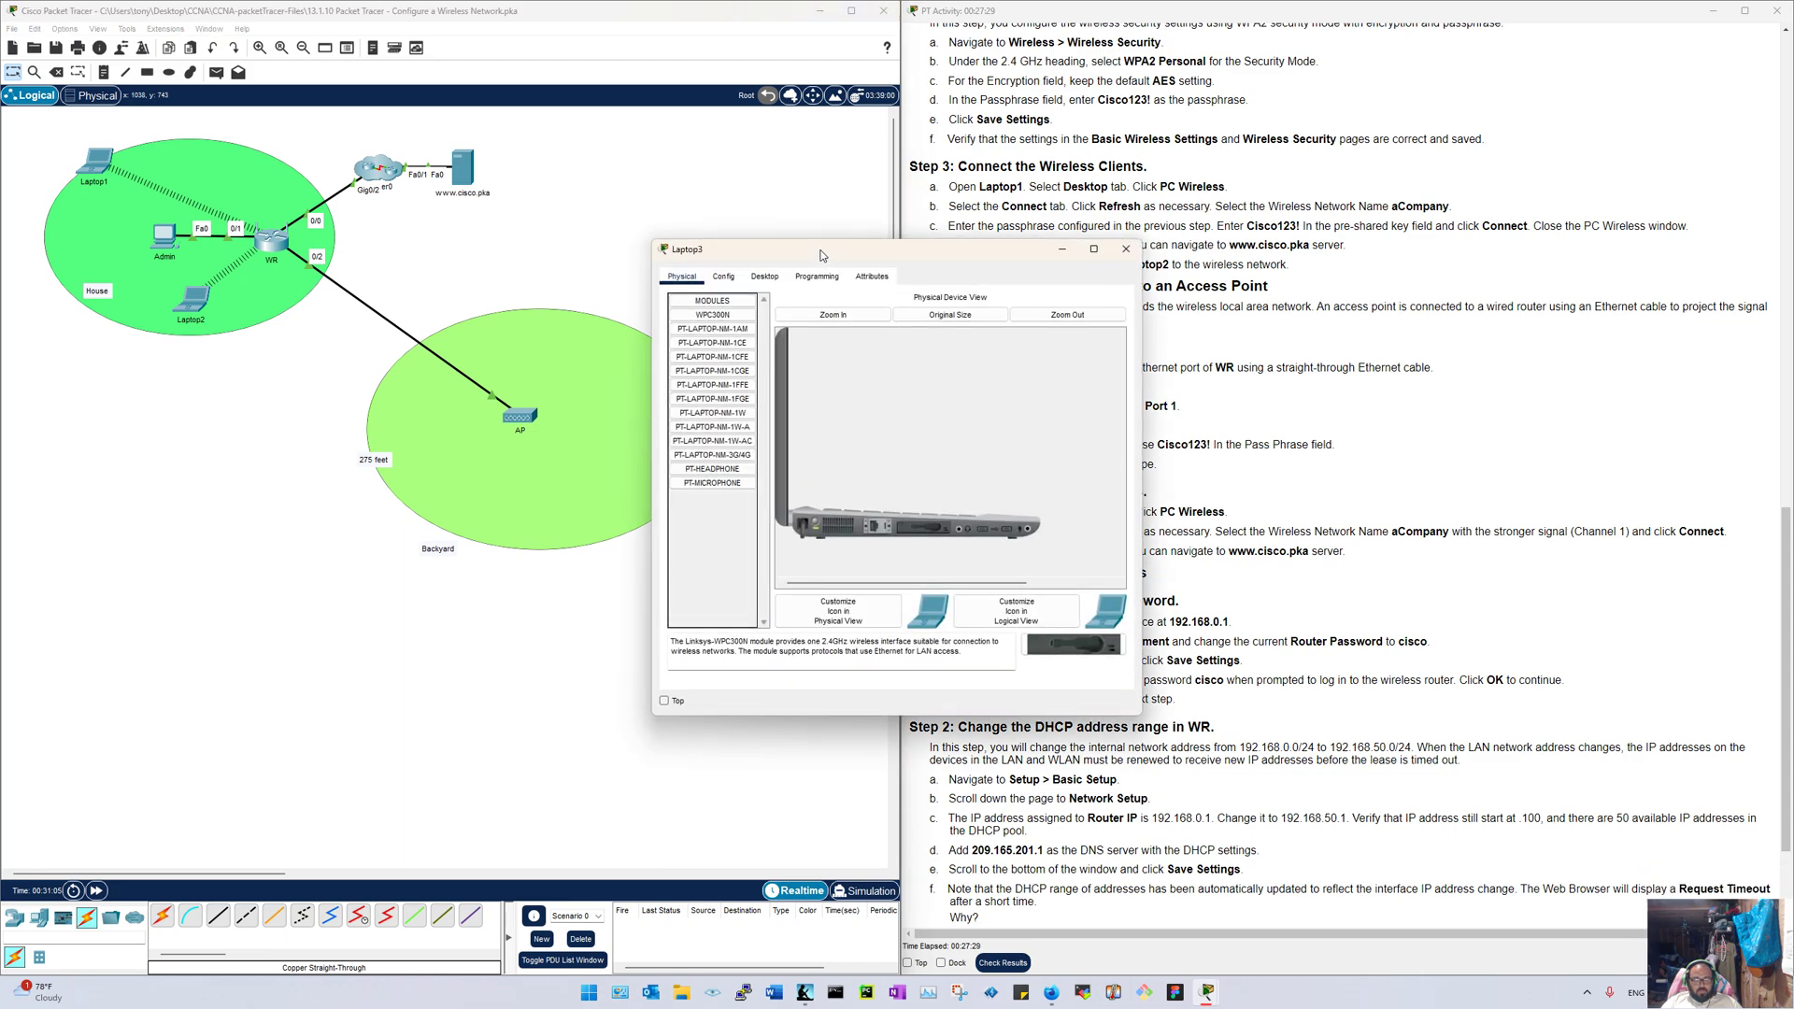
left_click_drag(821, 255, 301, 214)
left_click(243, 236)
left_click(304, 434)
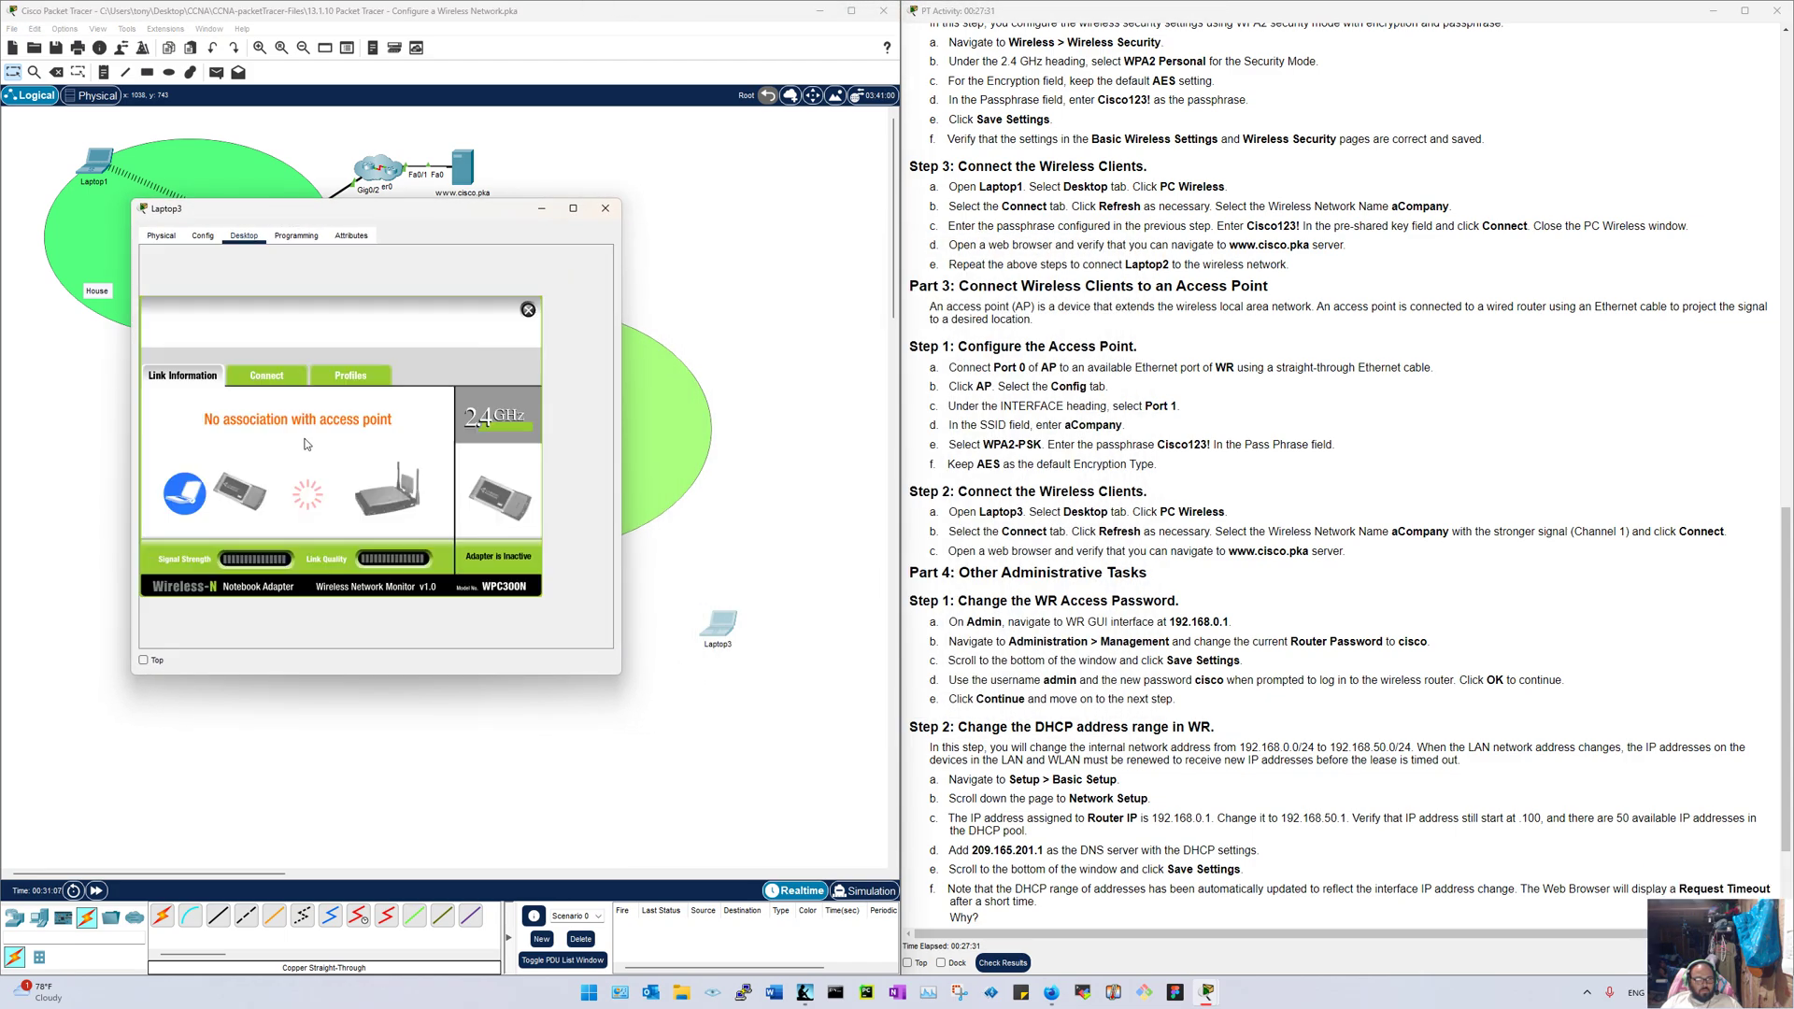
left_click(266, 375)
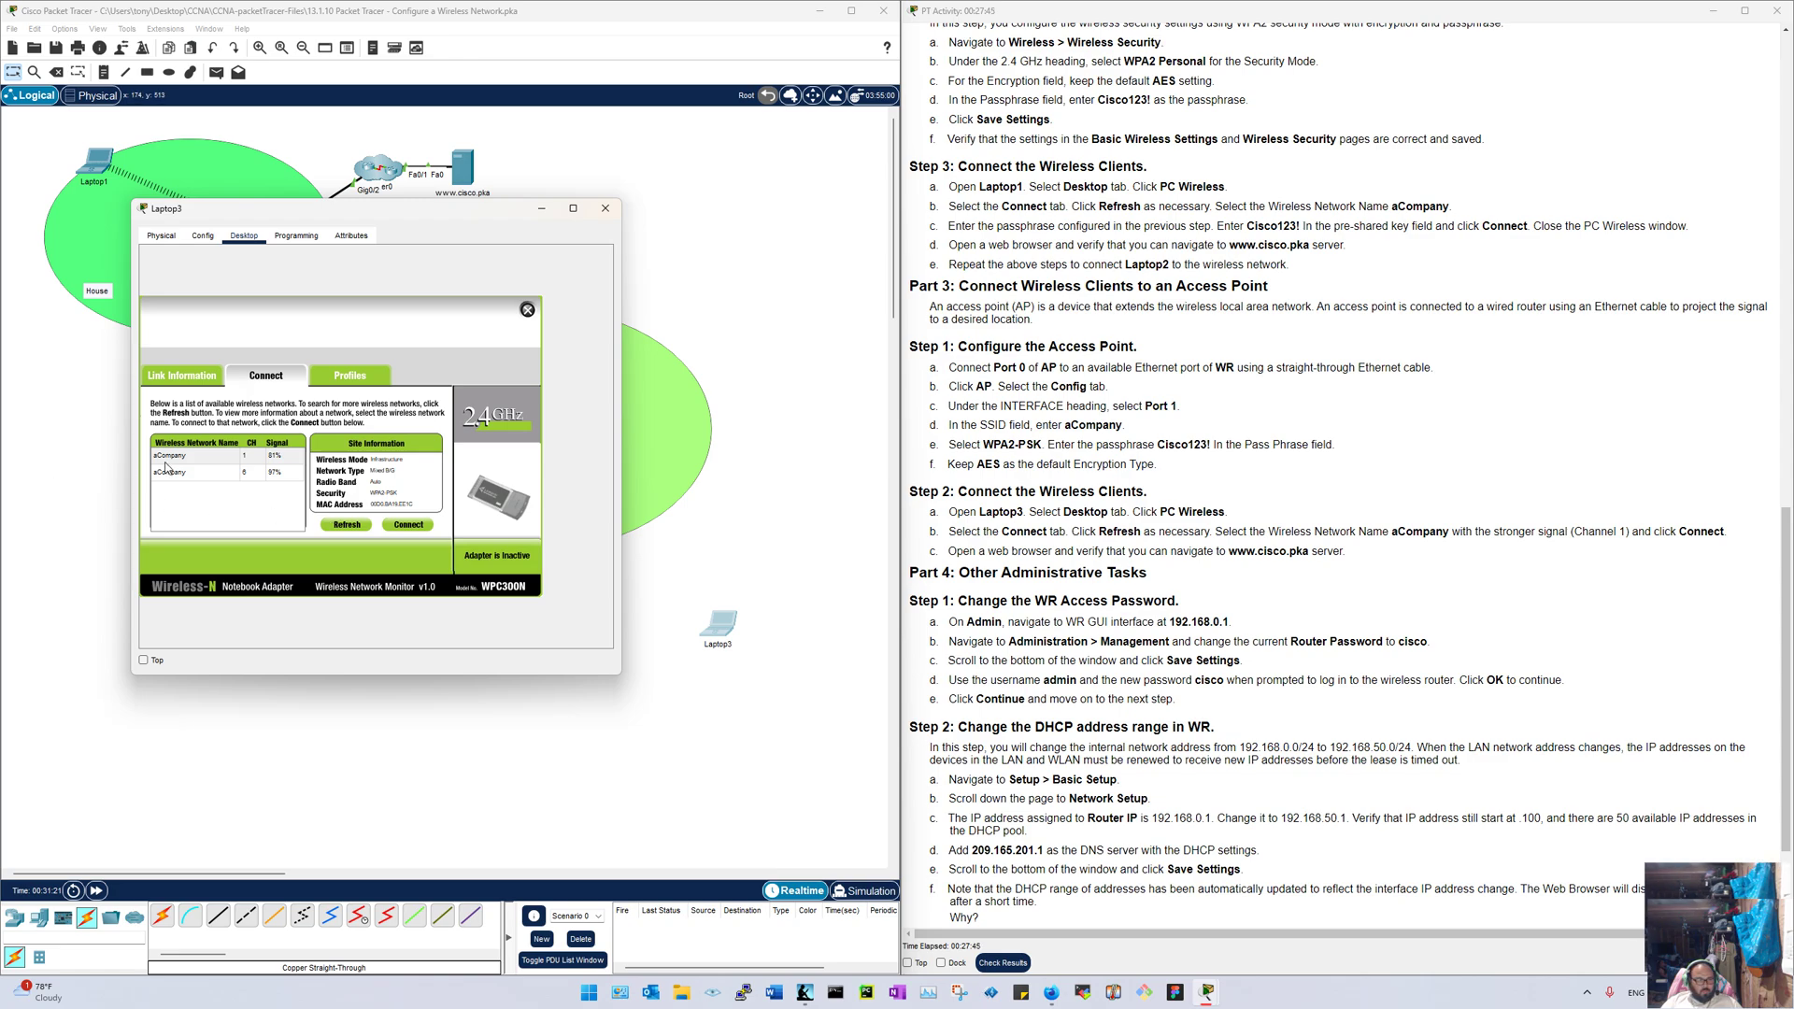
Step: Join aCompany on channel 1 using the WPA2 pre-shared key, then start the web browser
left_click(202, 457)
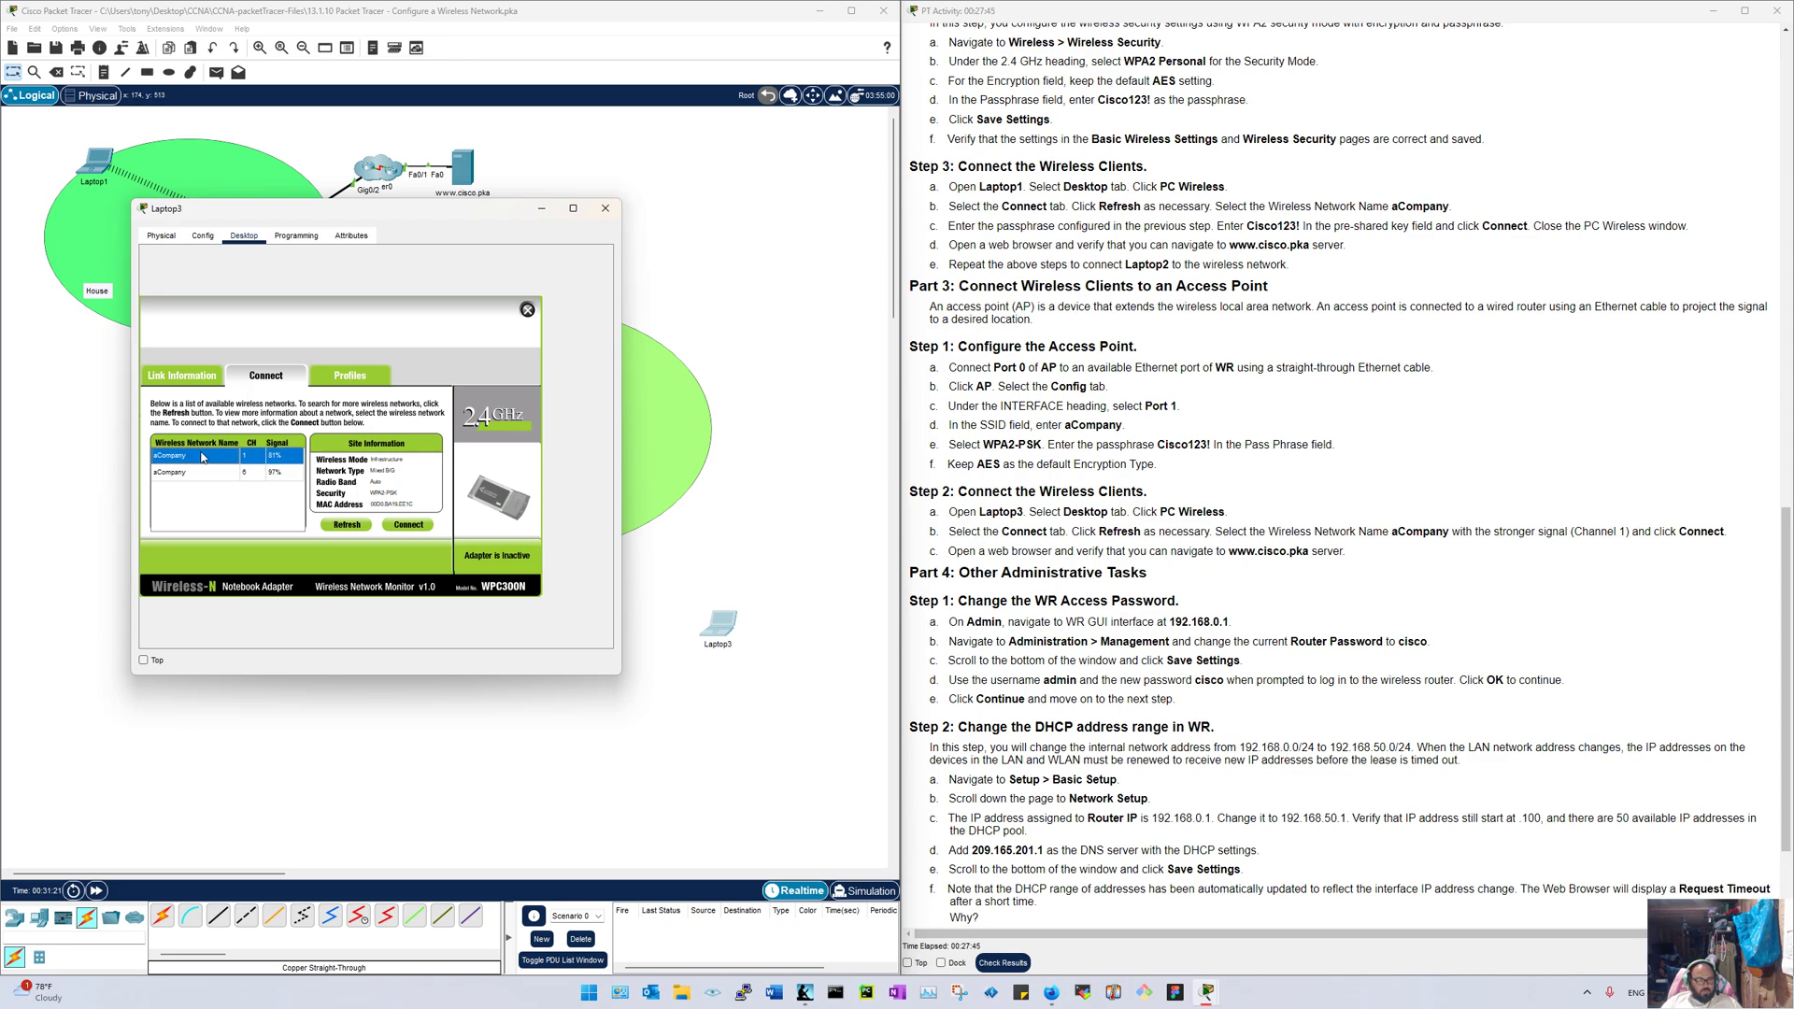
left_click(407, 526)
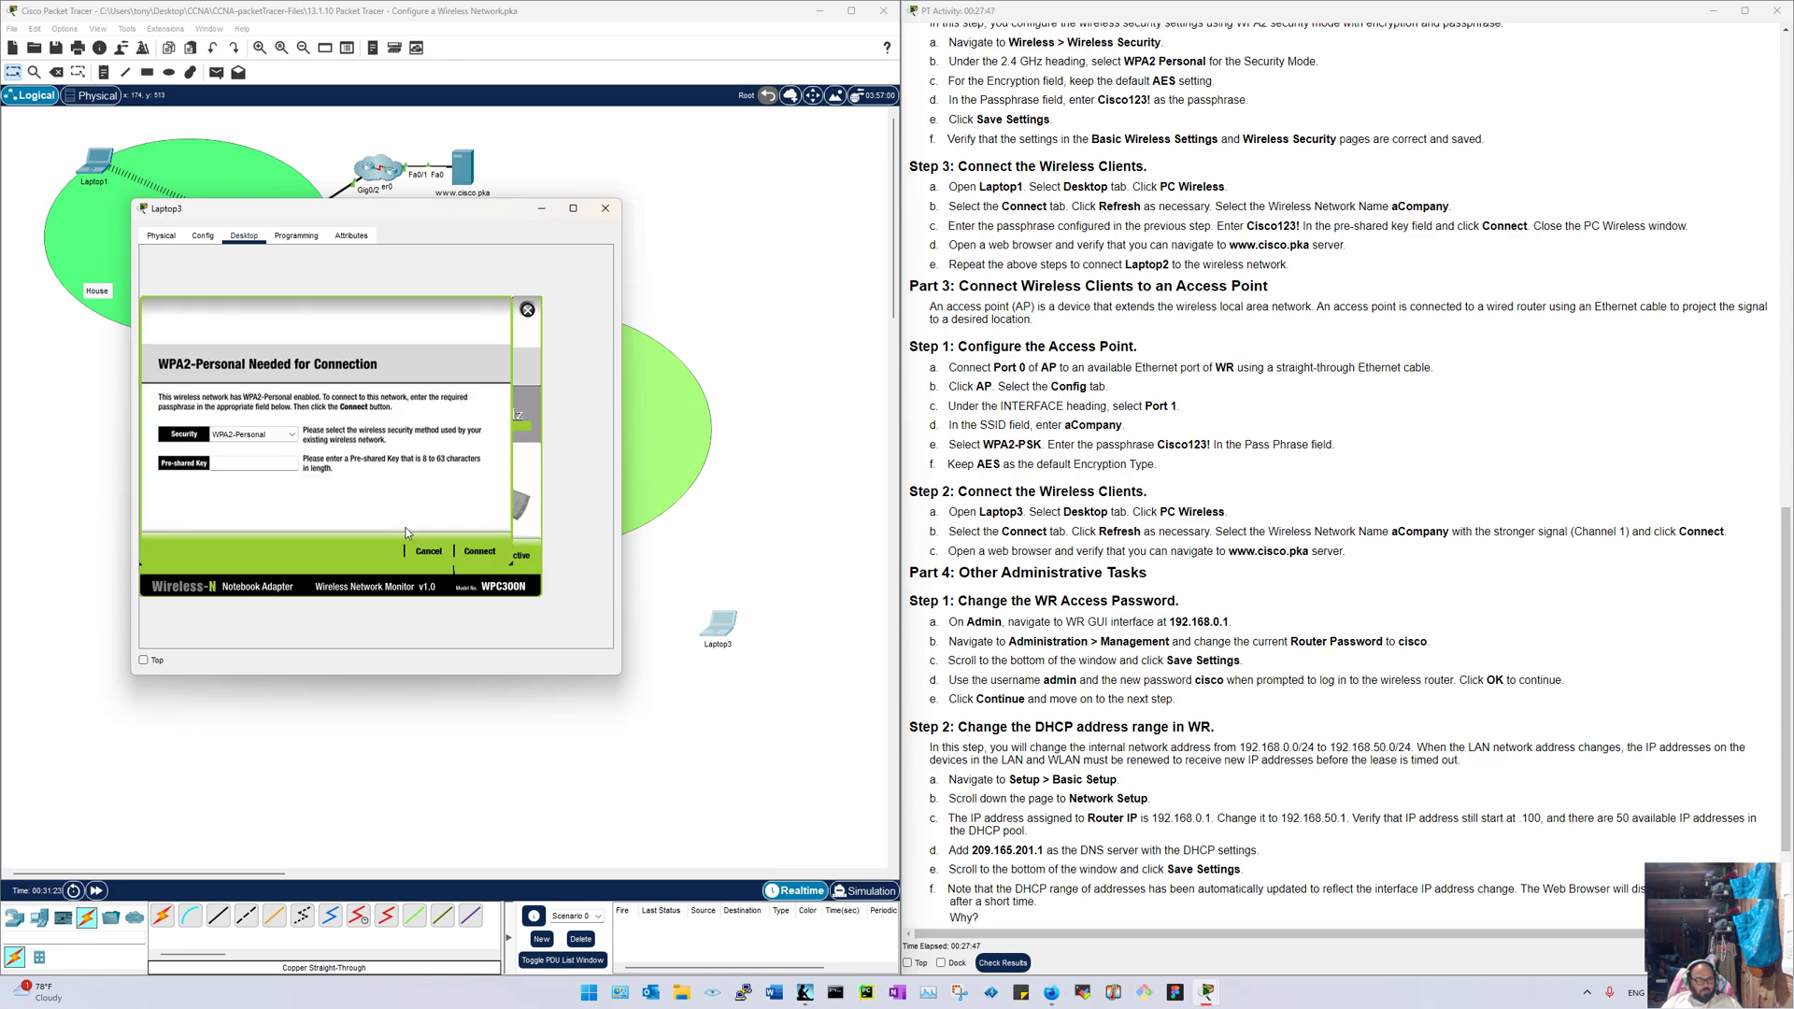
left_click(238, 459)
type("Cisco123!")
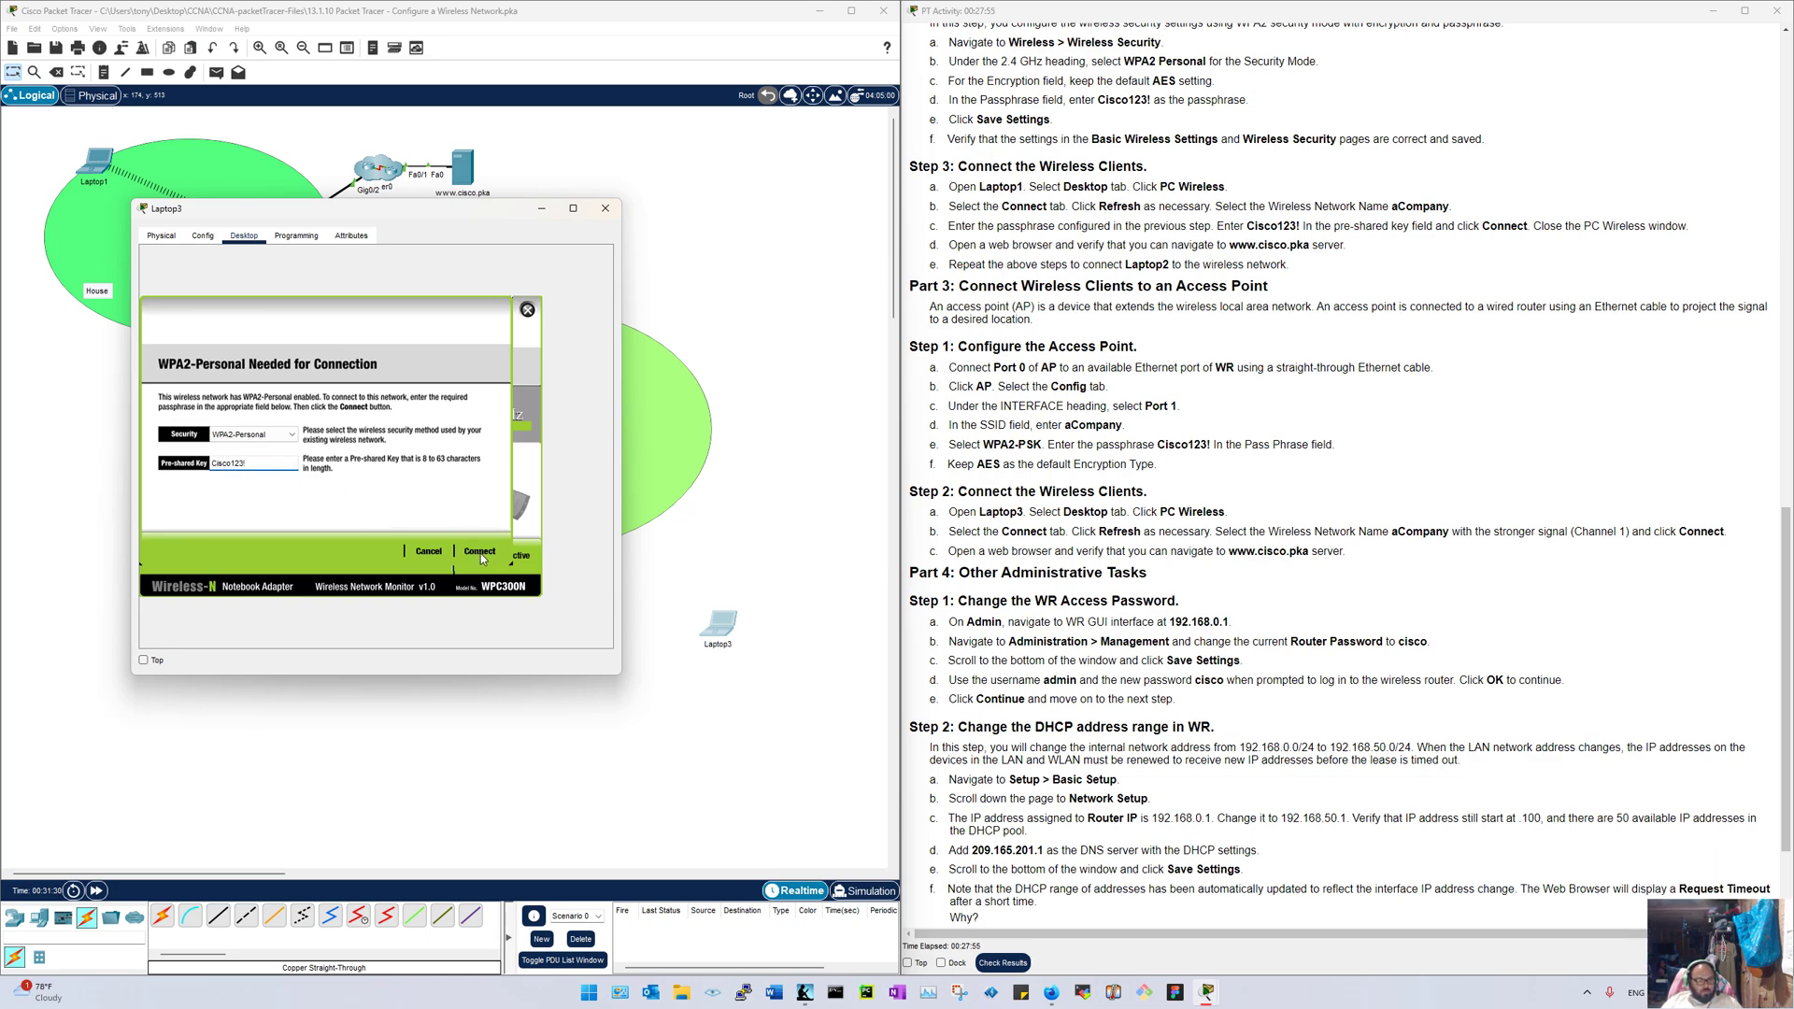
left_click(480, 551)
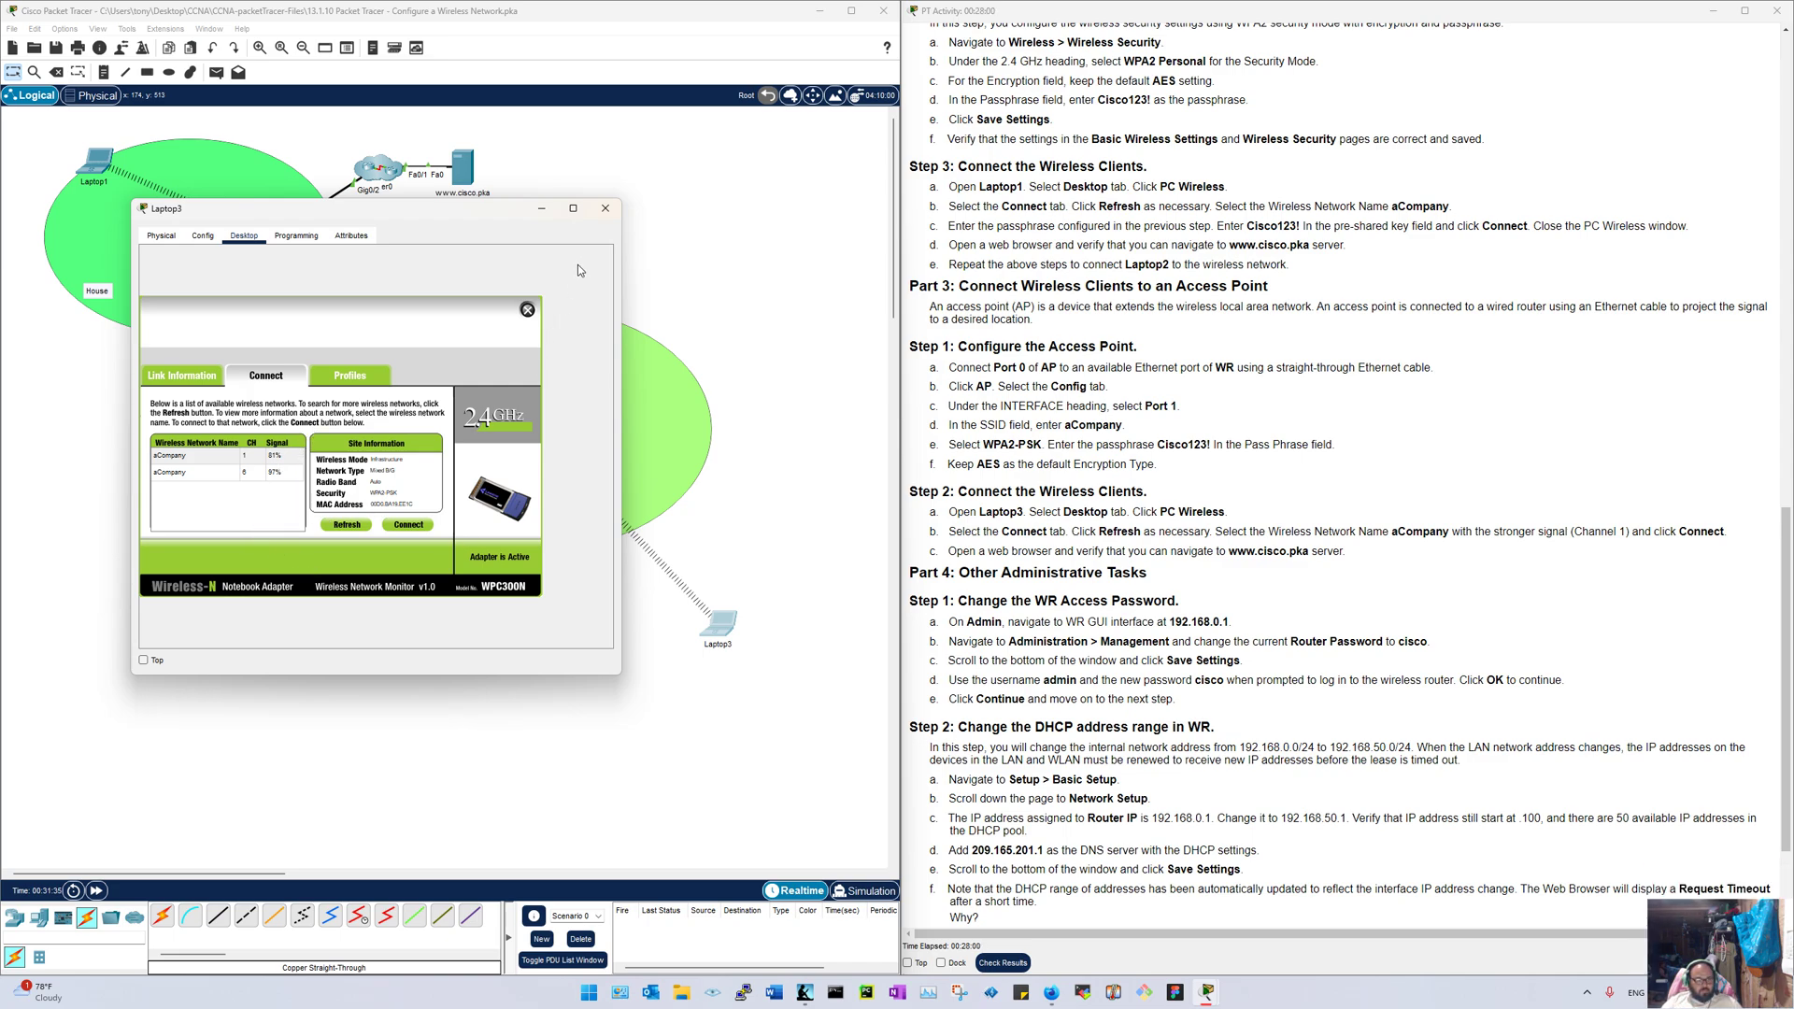
left_click(527, 310)
left_click(524, 338)
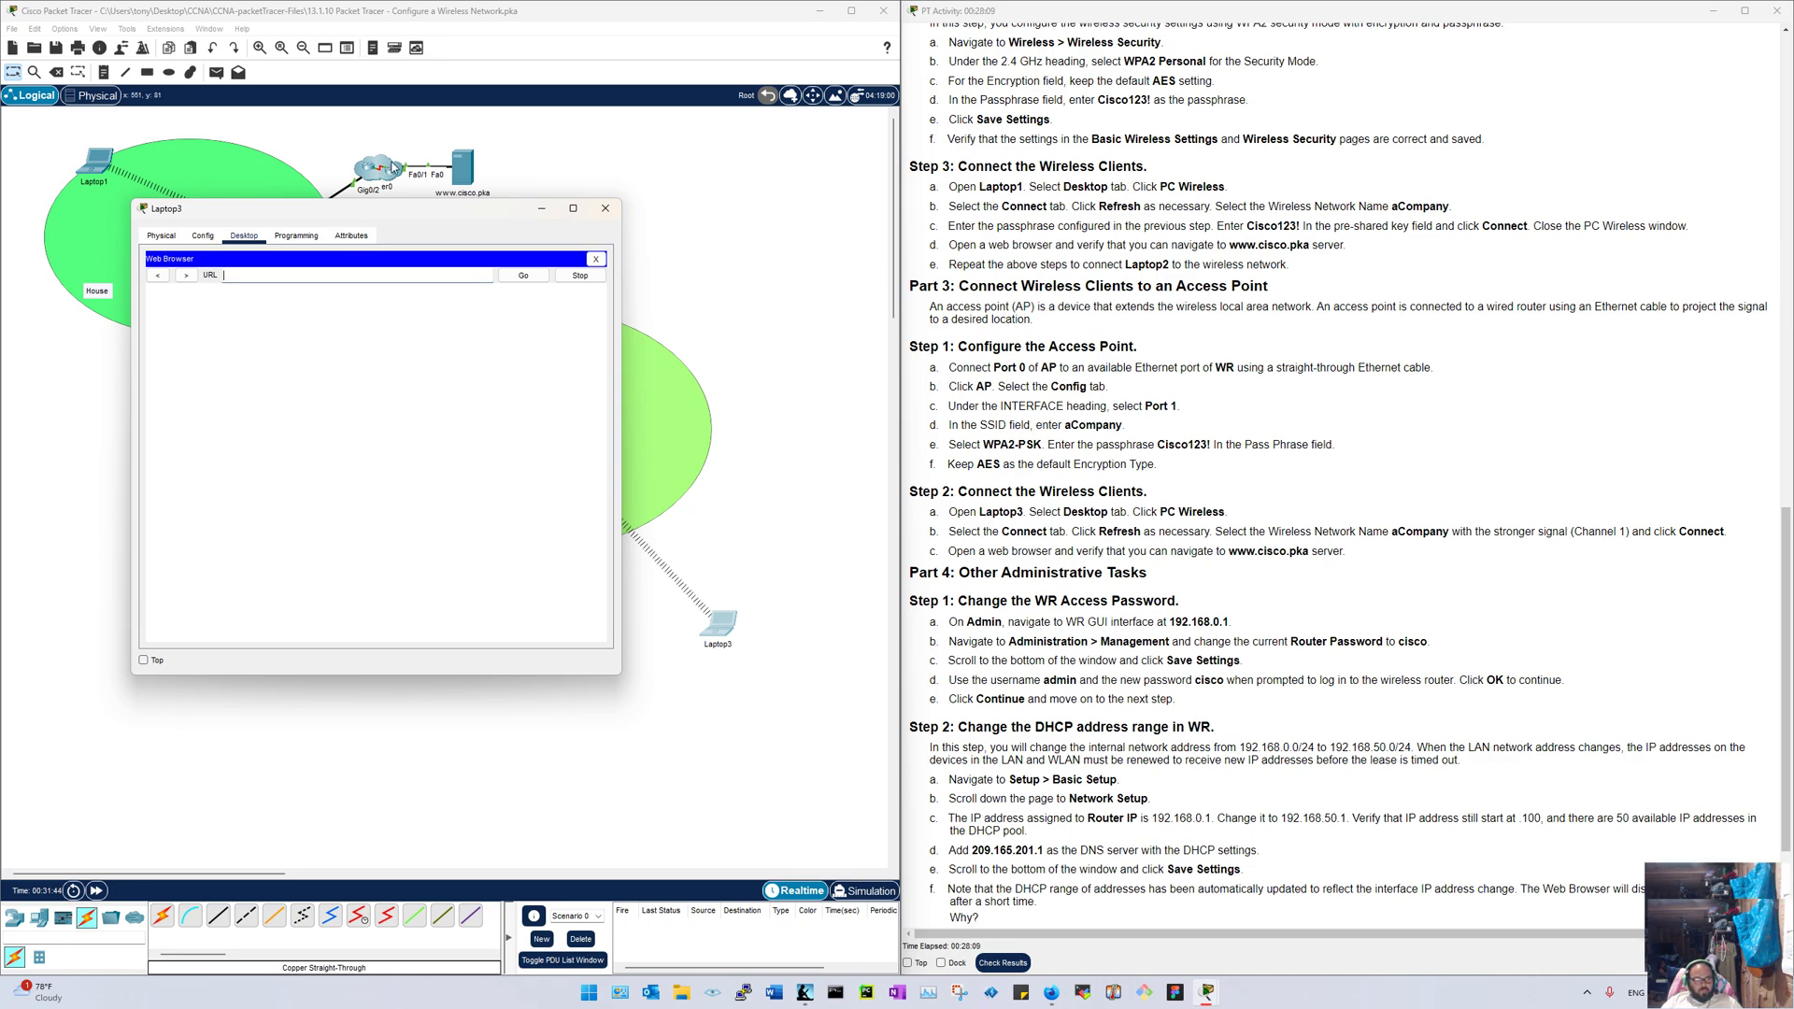
left_click(309, 279)
type("www.cisco.pka")
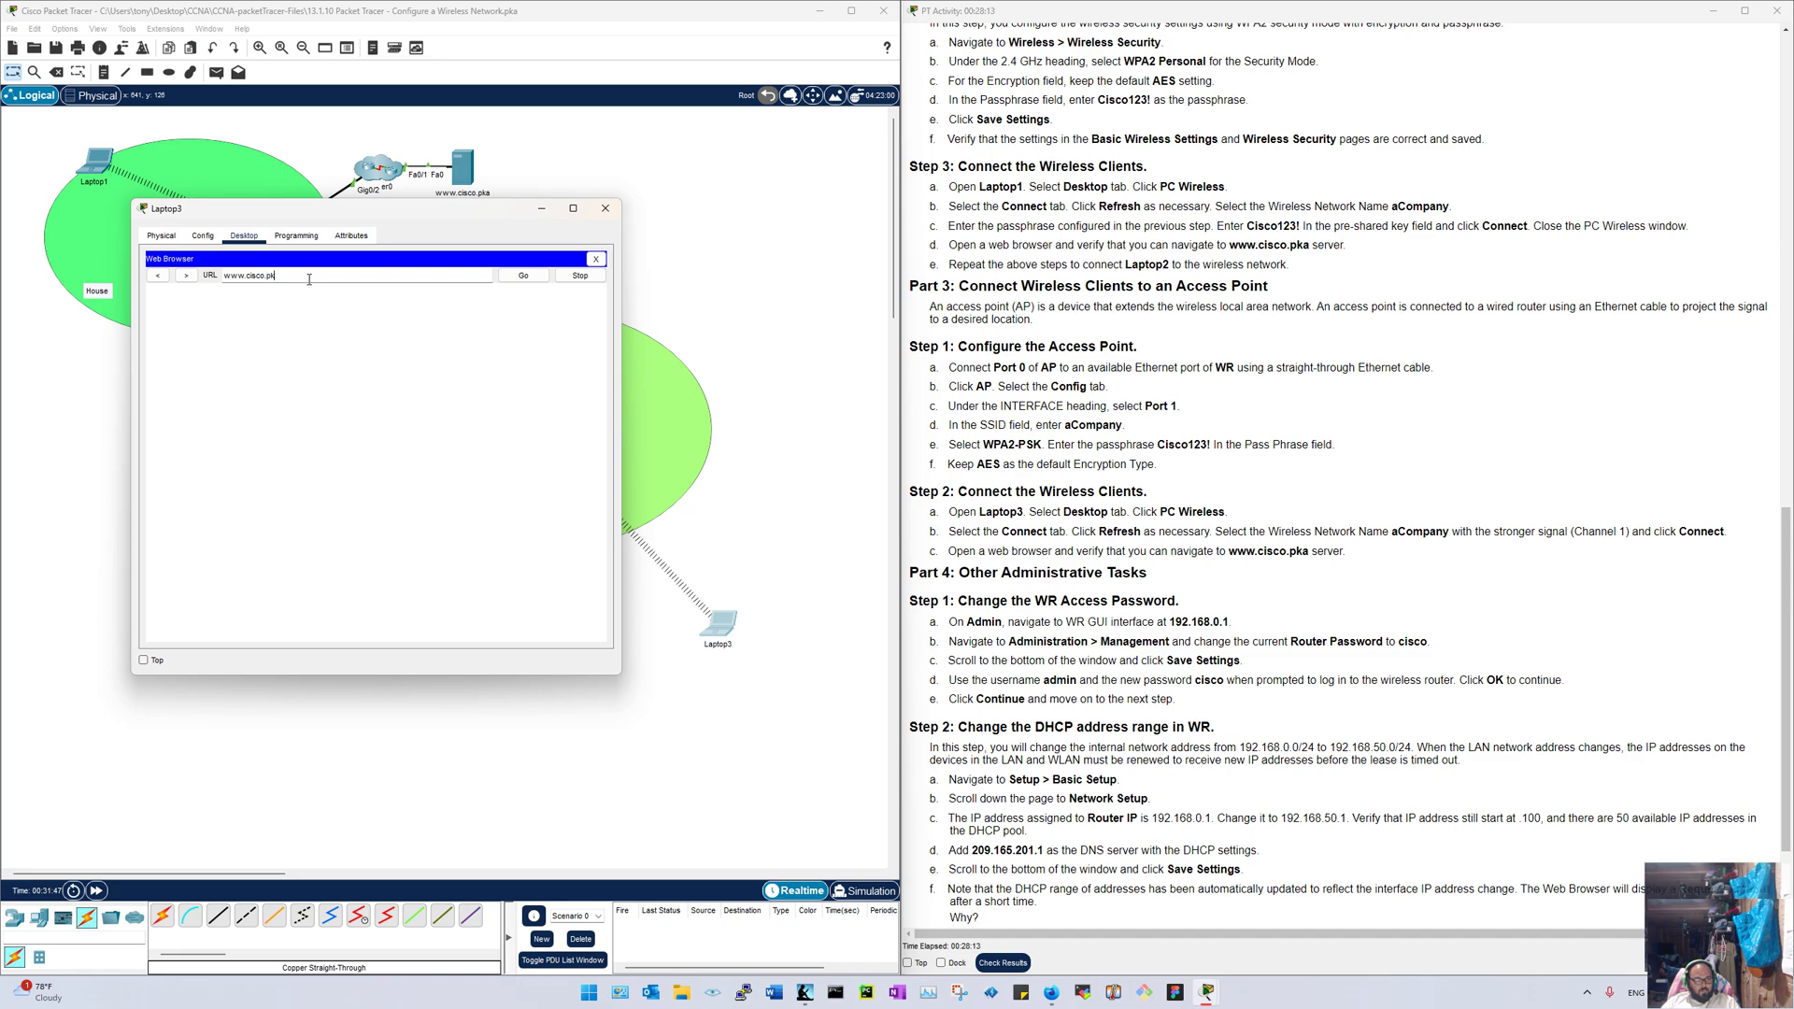
key("Return")
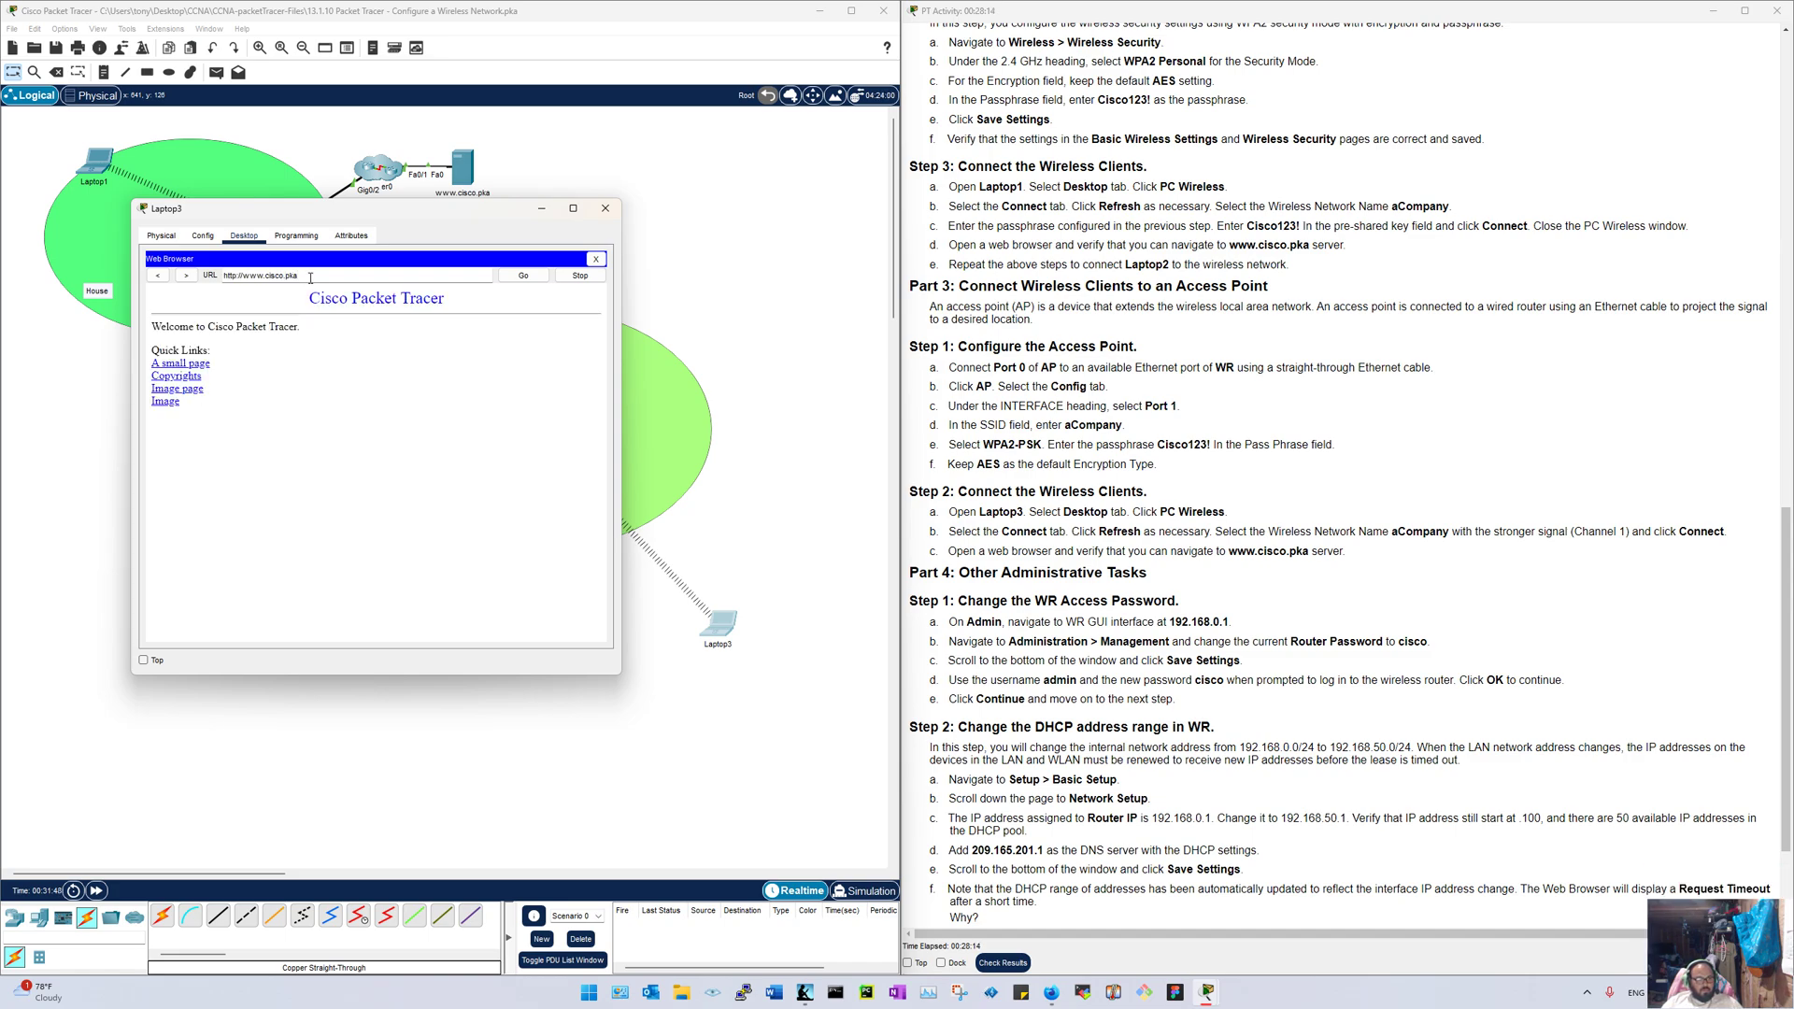
left_click(164, 364)
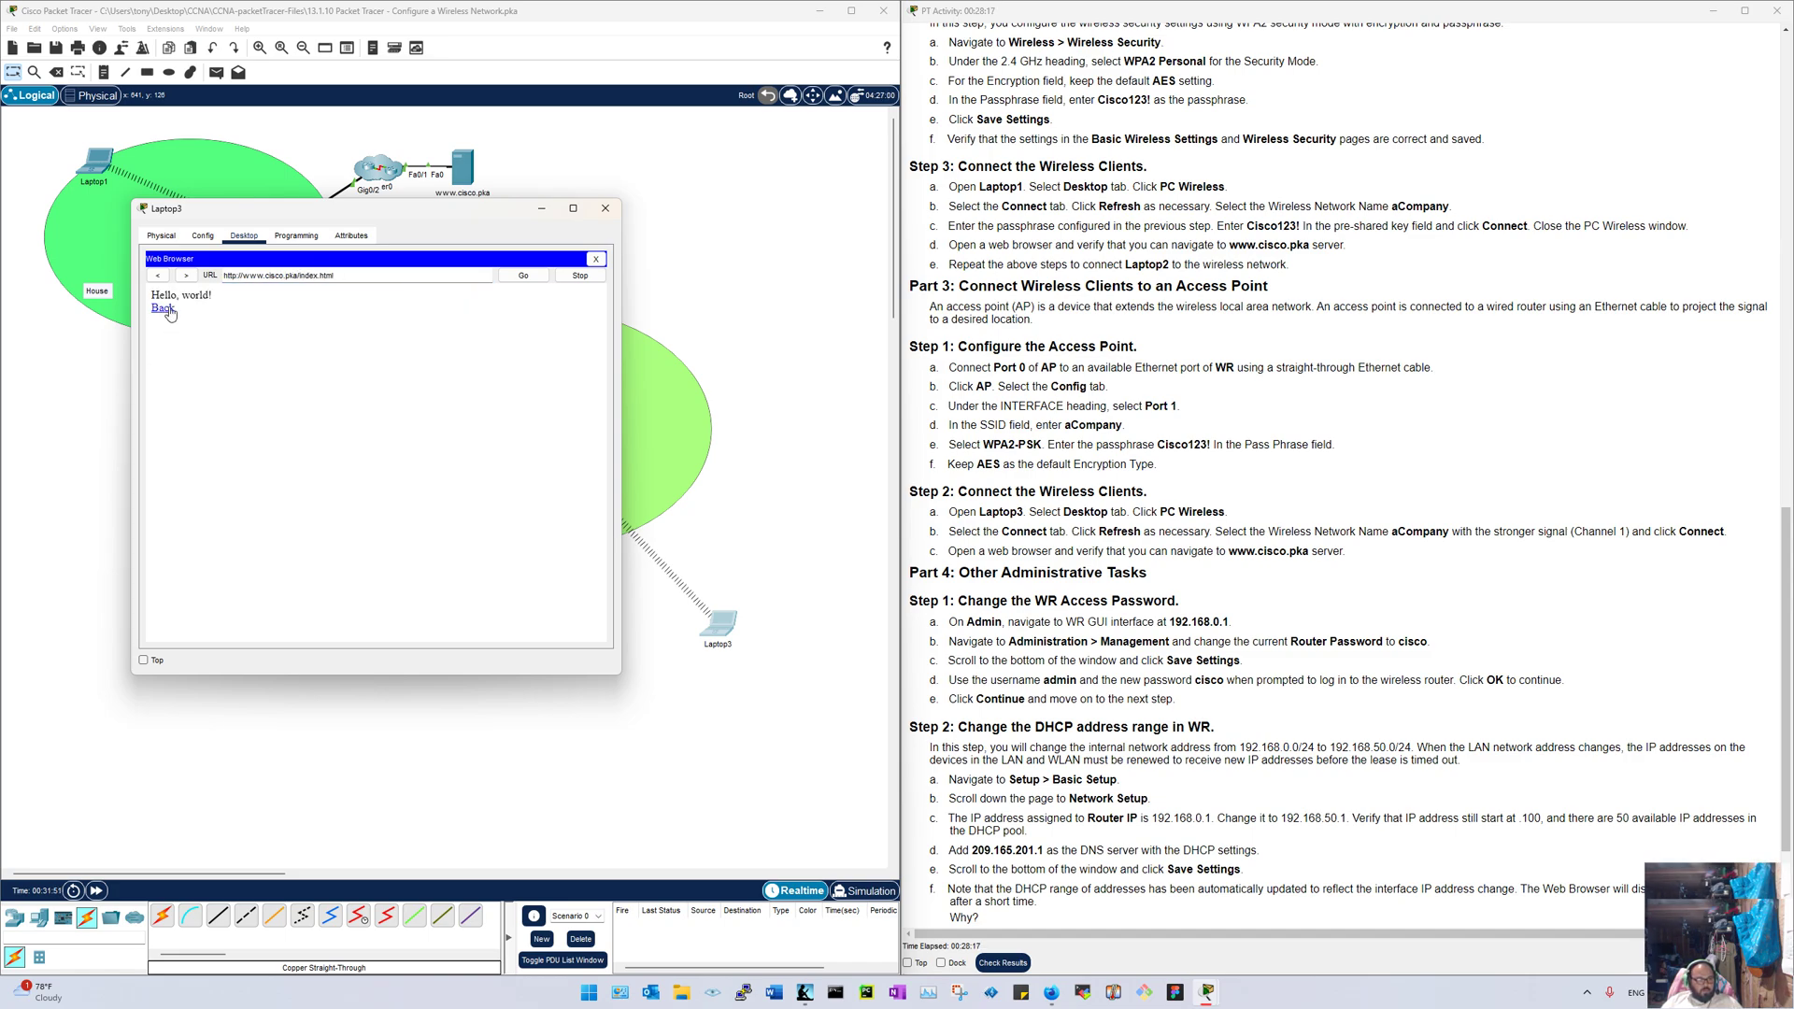
left_click(162, 308)
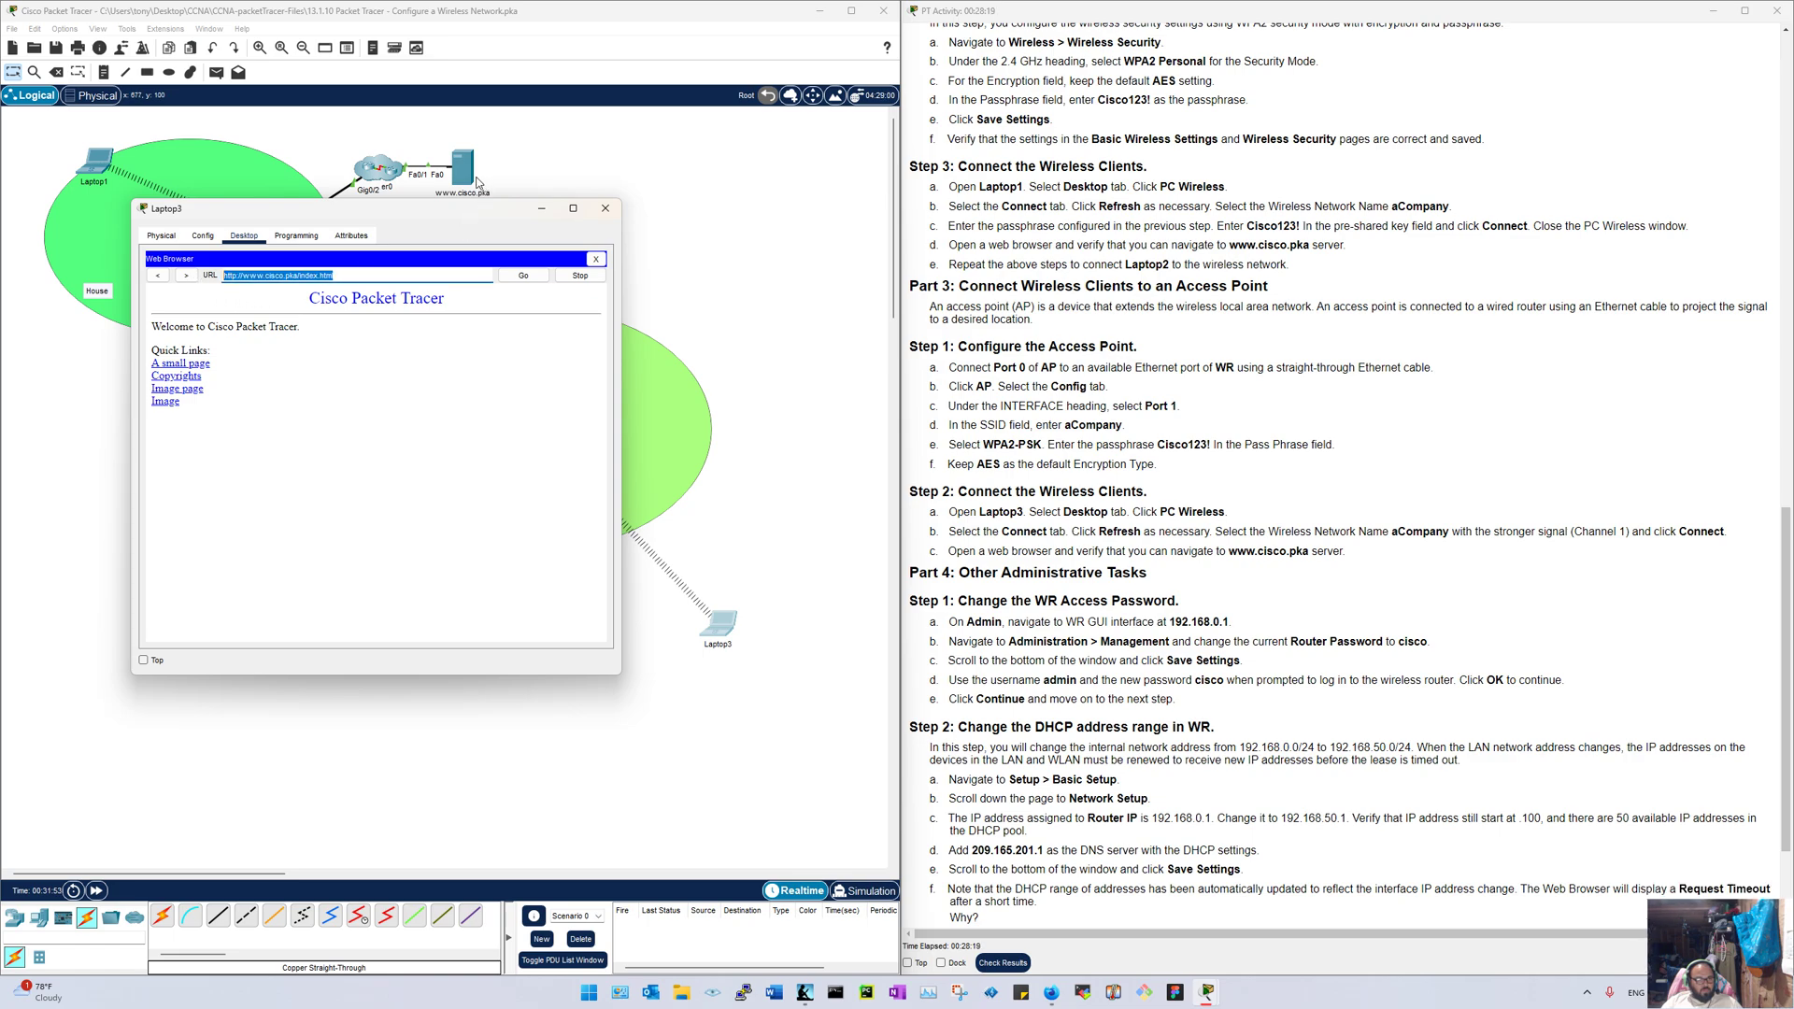
Step: Close Laptop3 and show the web server's Services HTTP file list
left_click(605, 207)
left_click(463, 168)
left_click(758, 280)
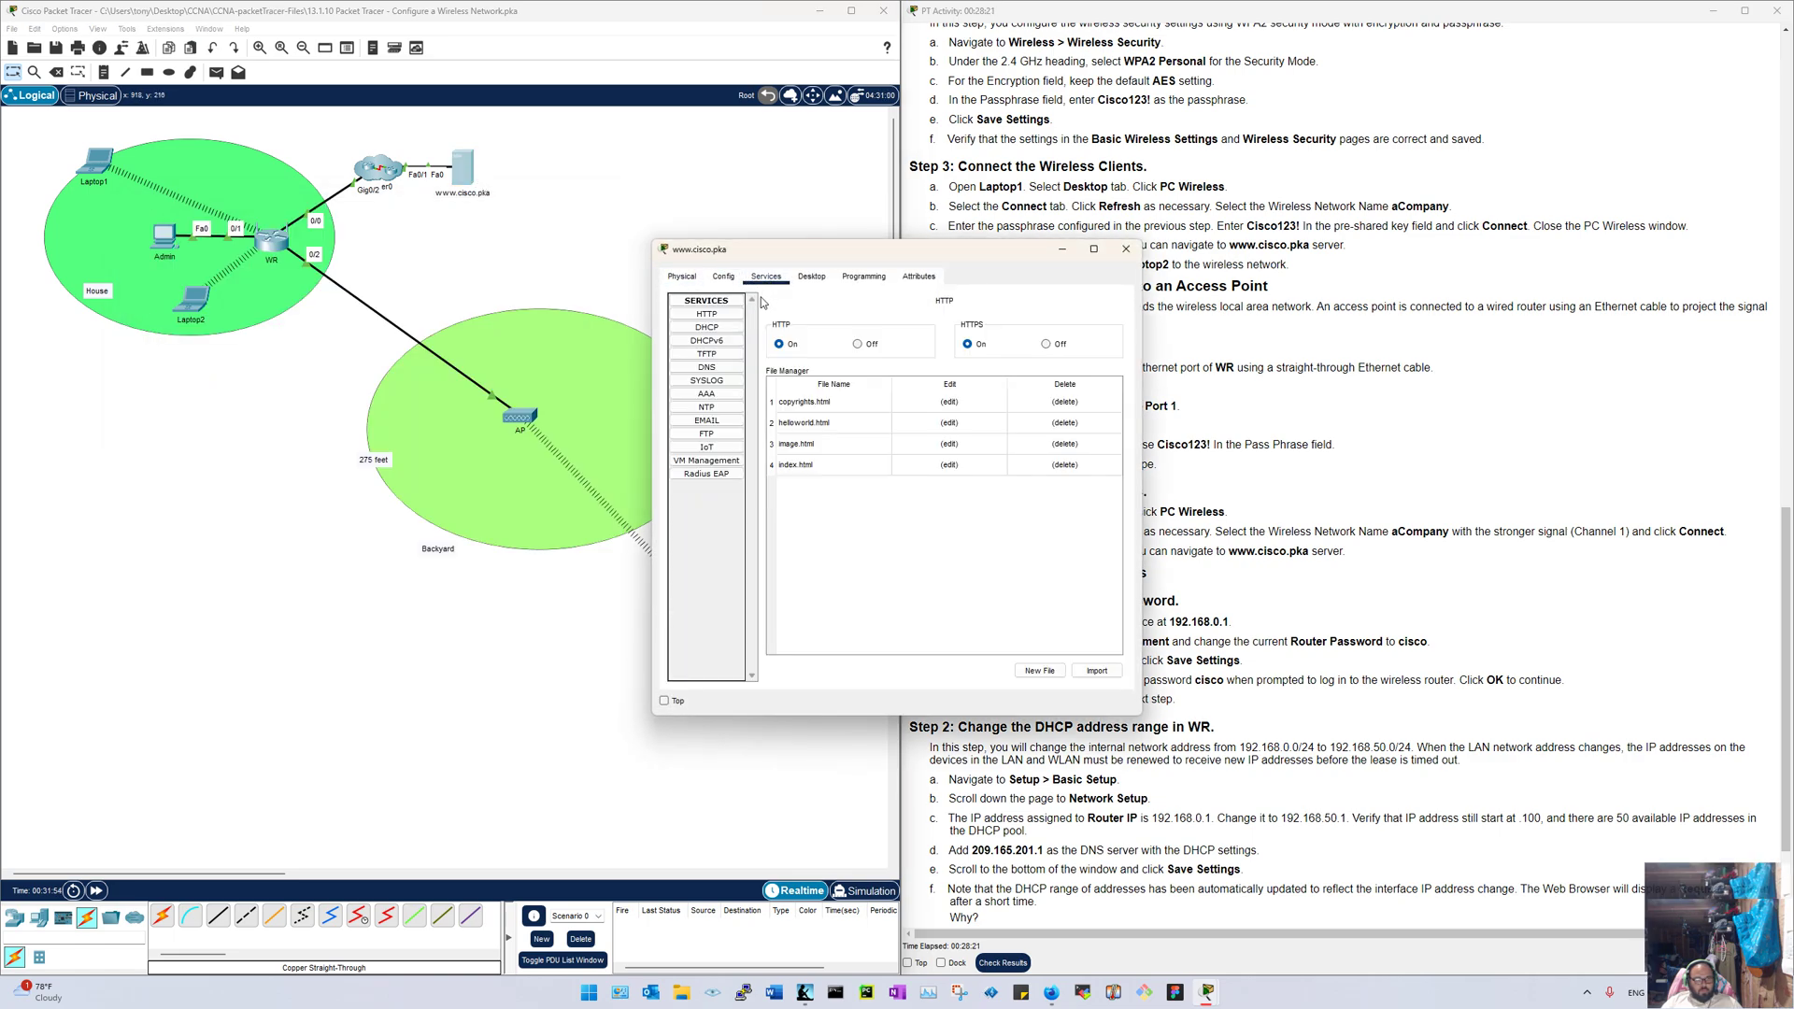
left_click(699, 326)
left_click(699, 317)
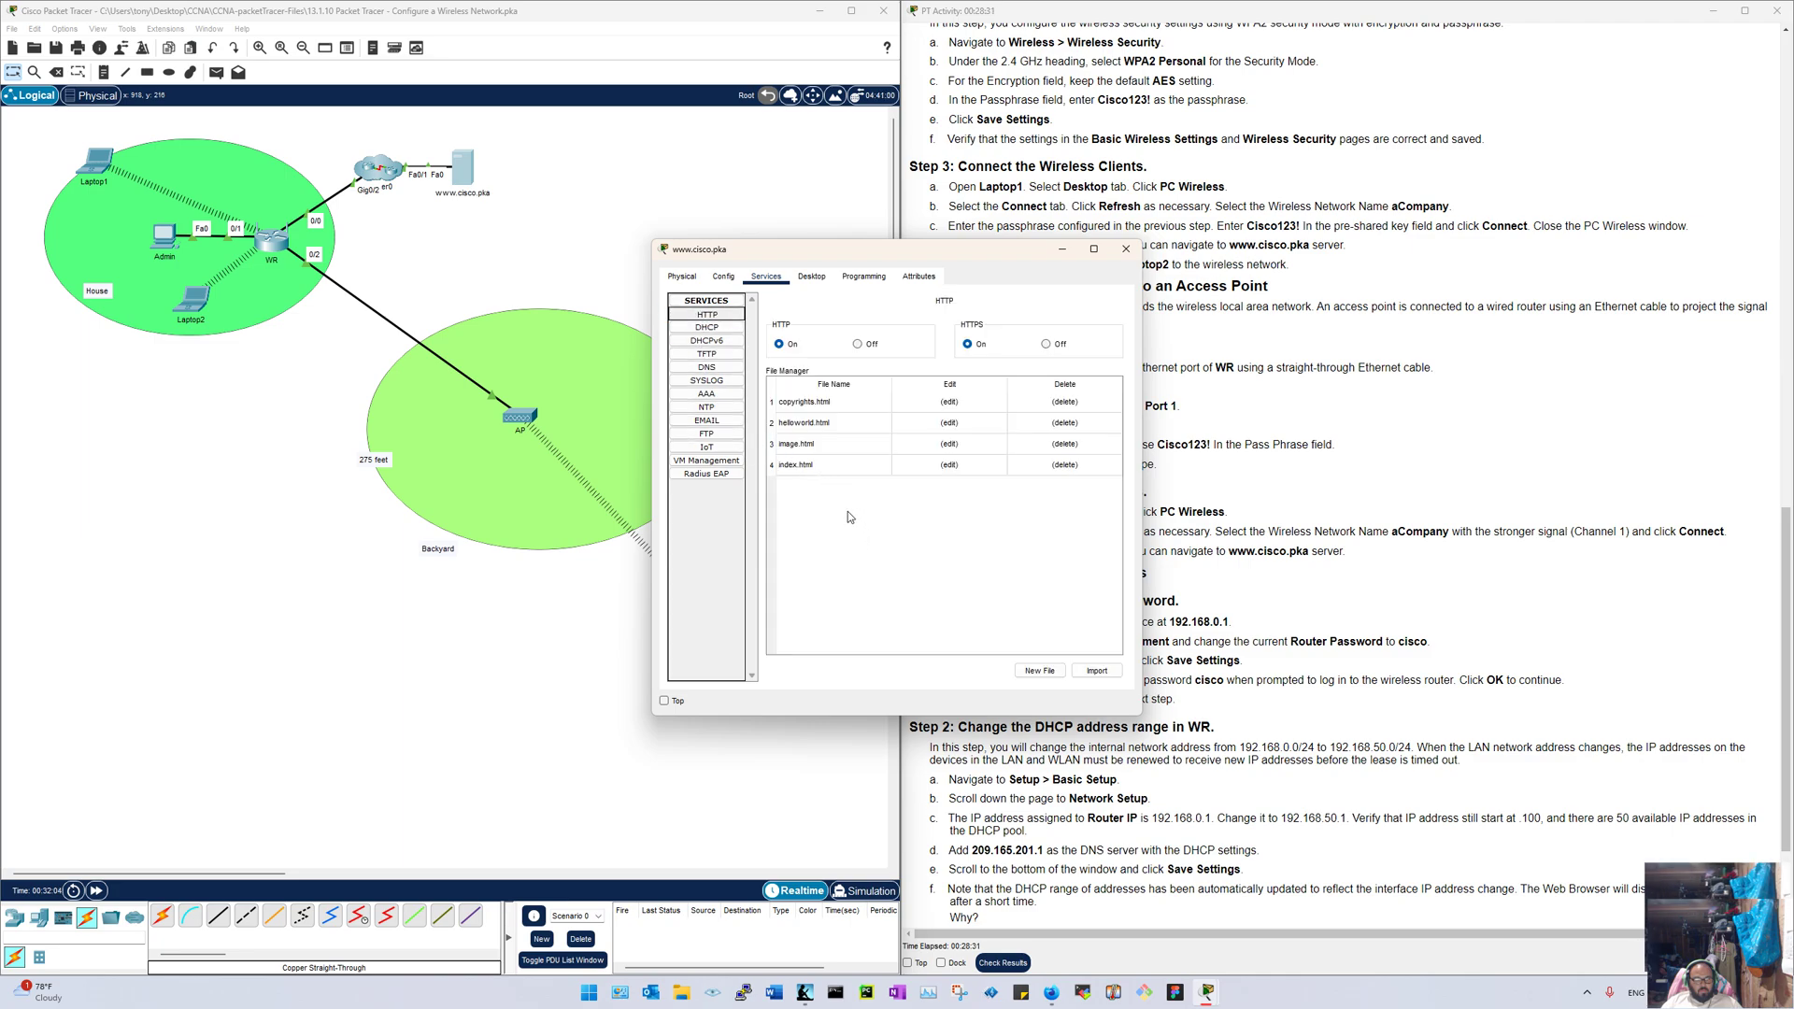
left_click(1049, 673)
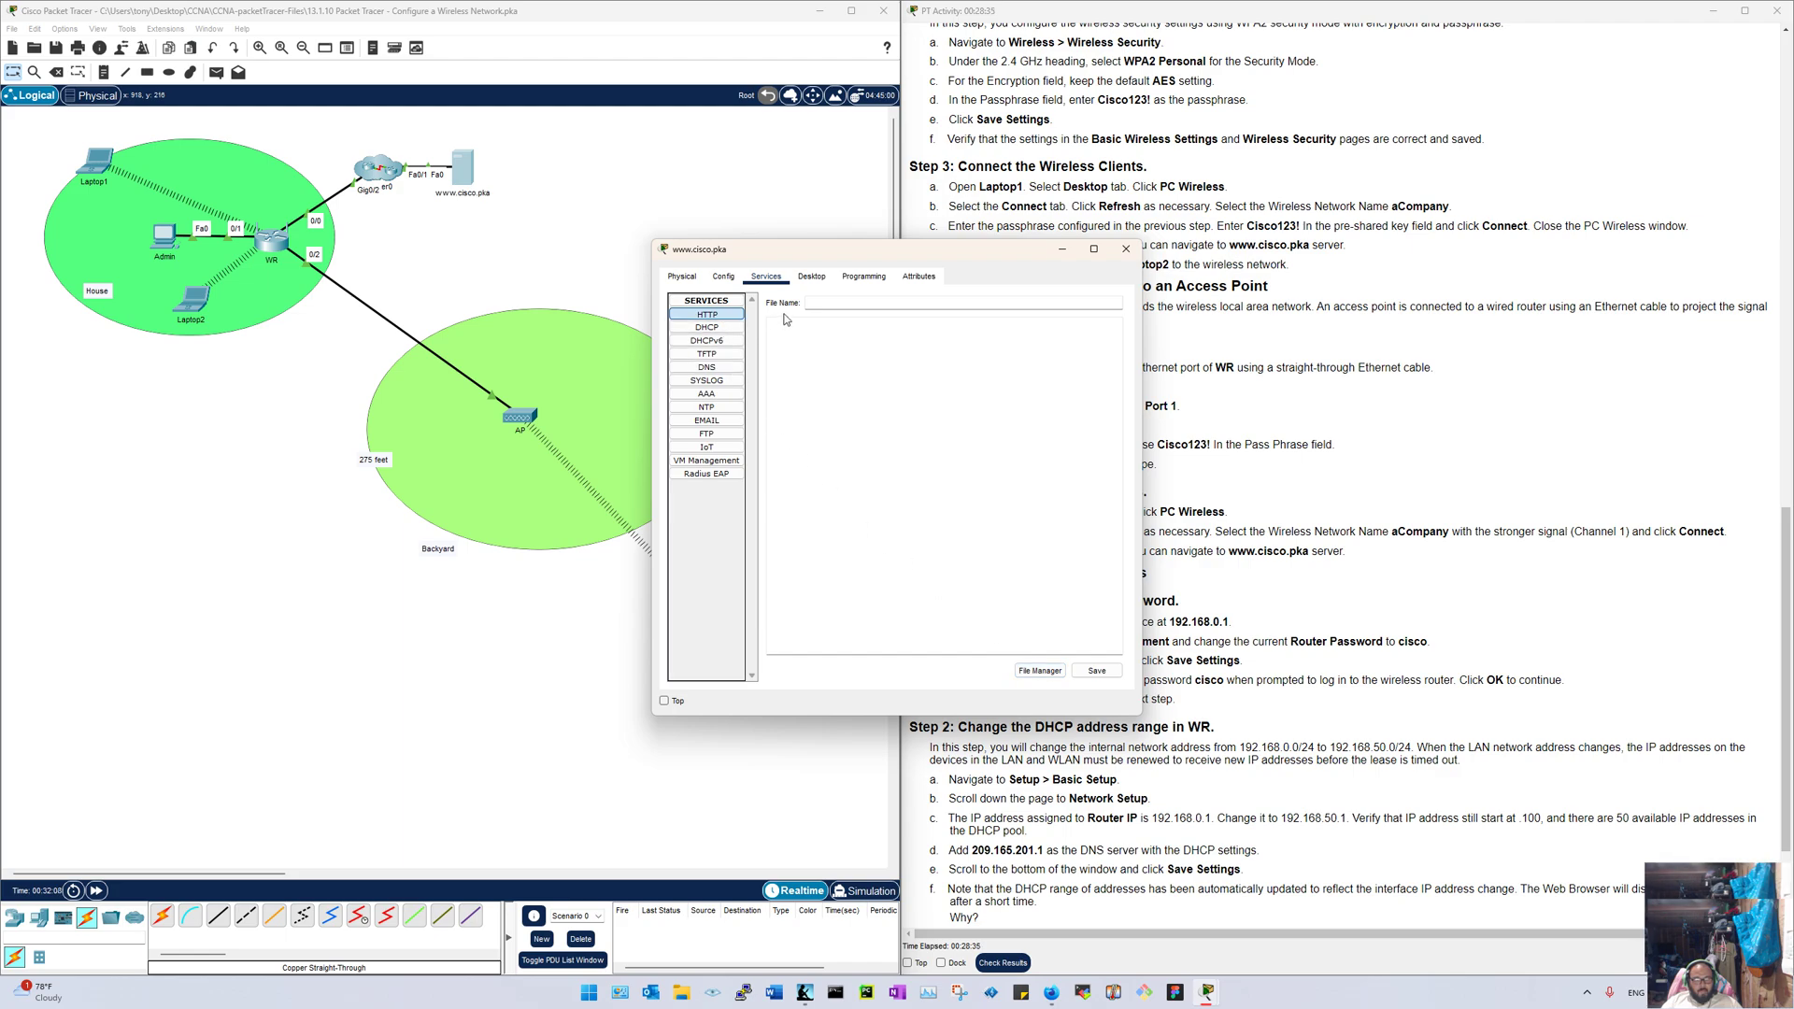
left_click(1040, 671)
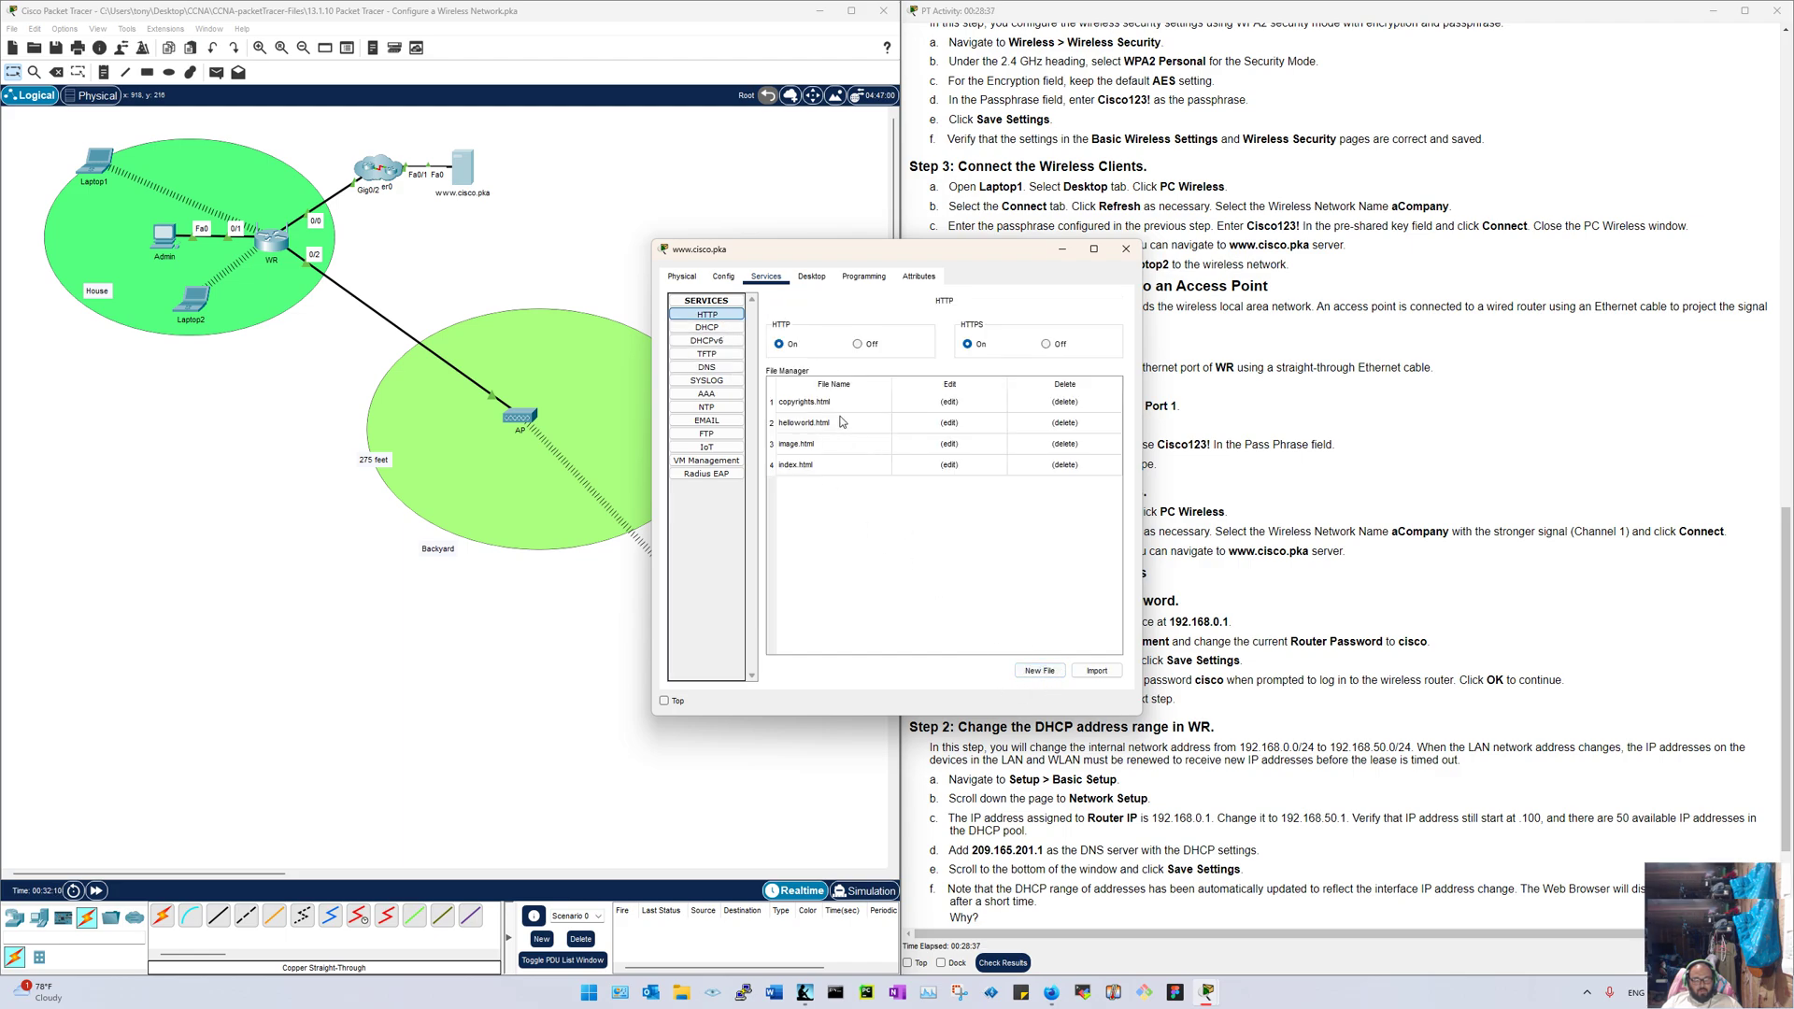
left_click(1097, 671)
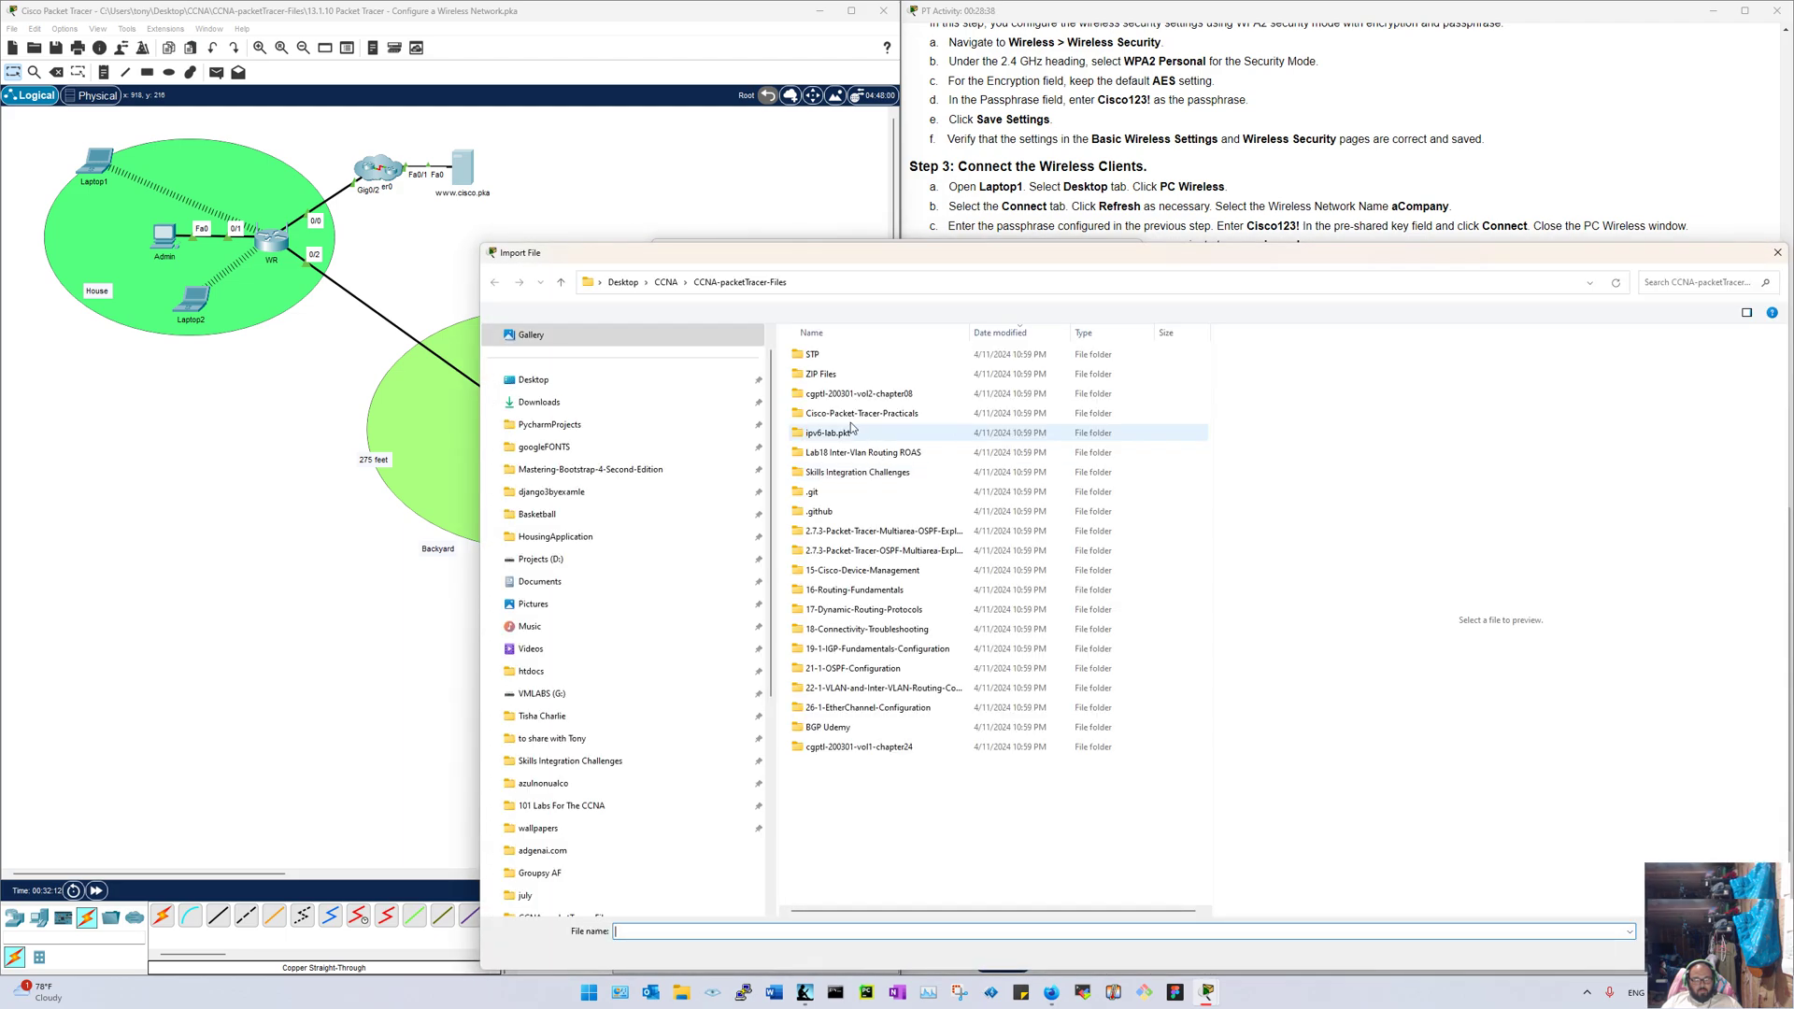
key("Escape")
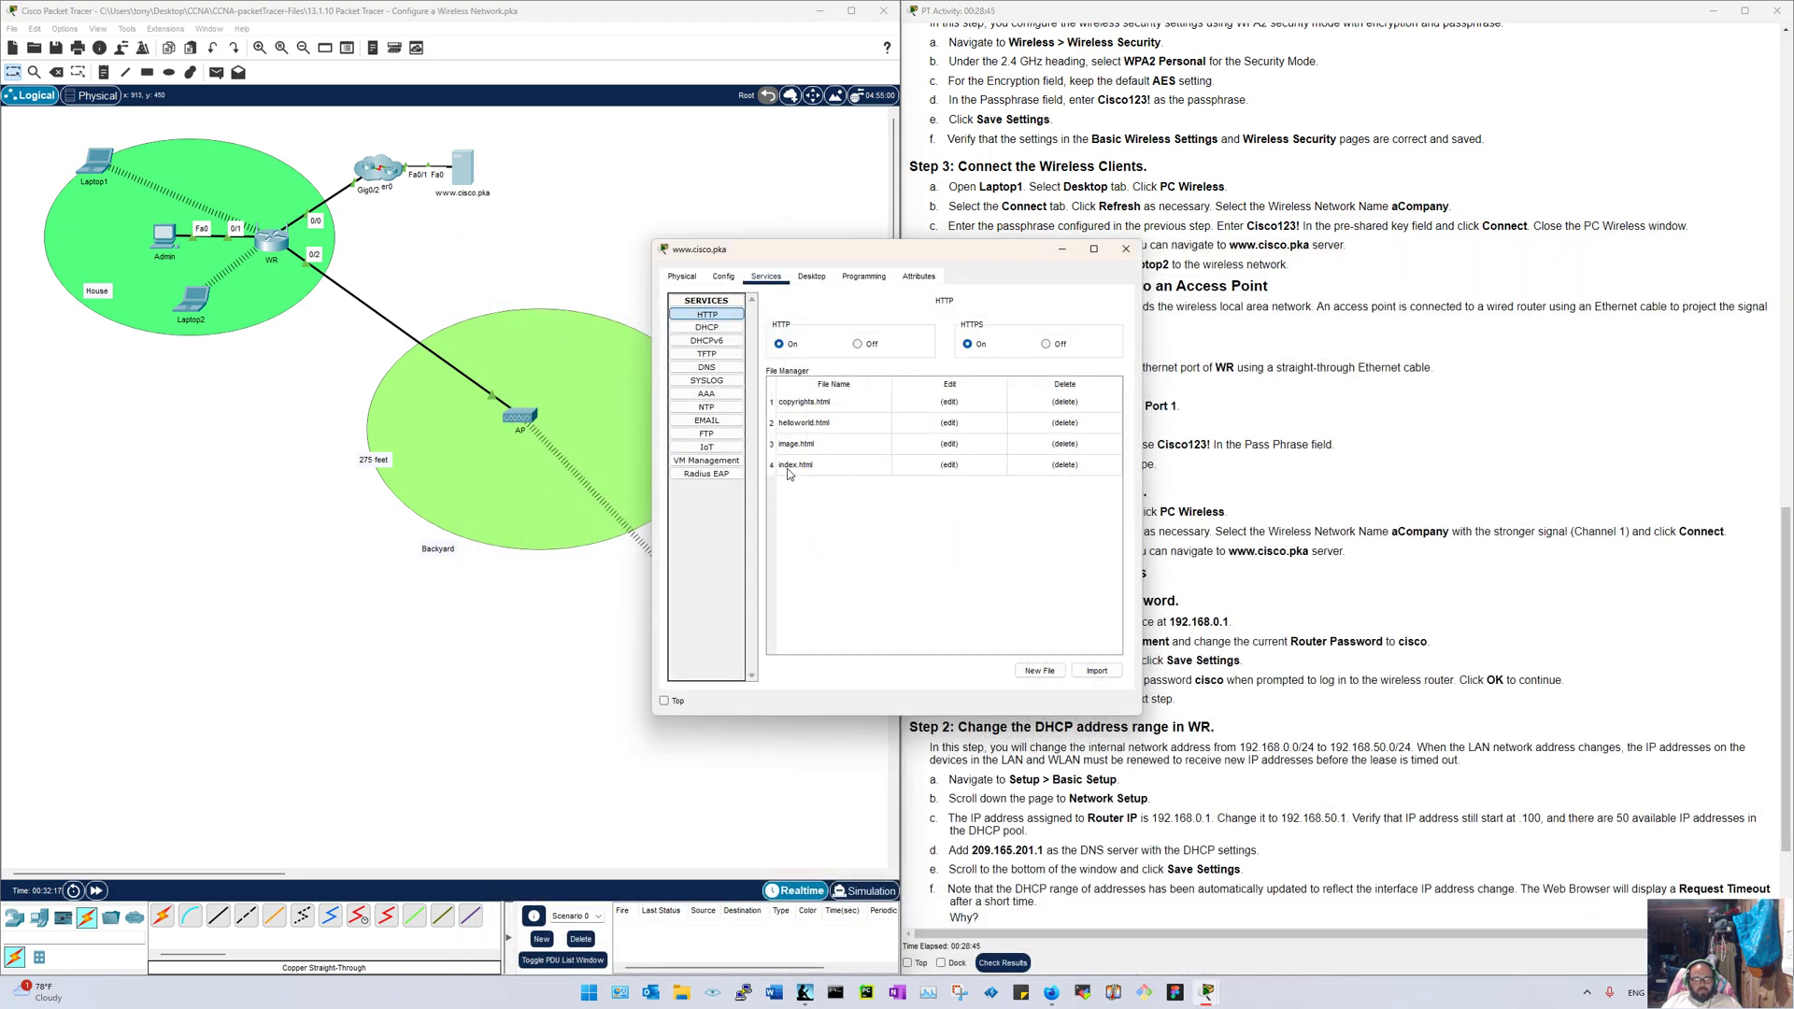
left_click(717, 316)
Step: Close the server window, scroll the instructions, and open the Admin PC's window on the left
left_click(1126, 248)
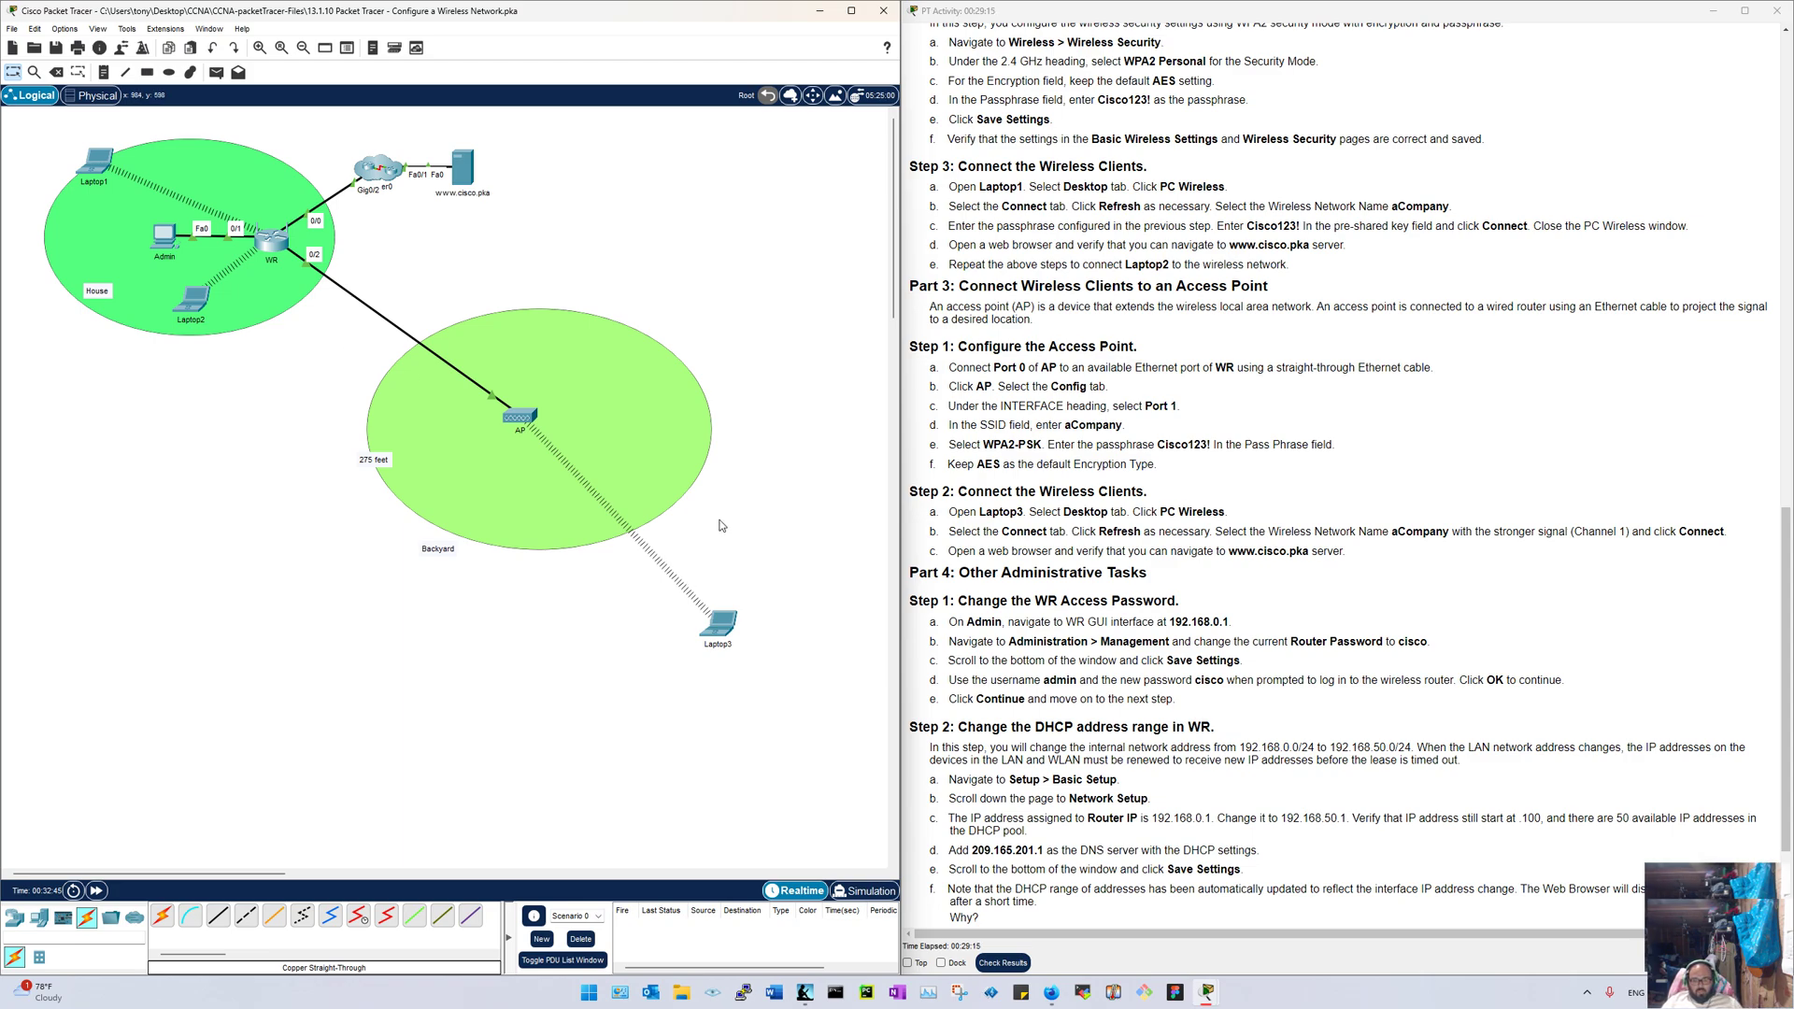
scroll(1061, 530, "down", 3)
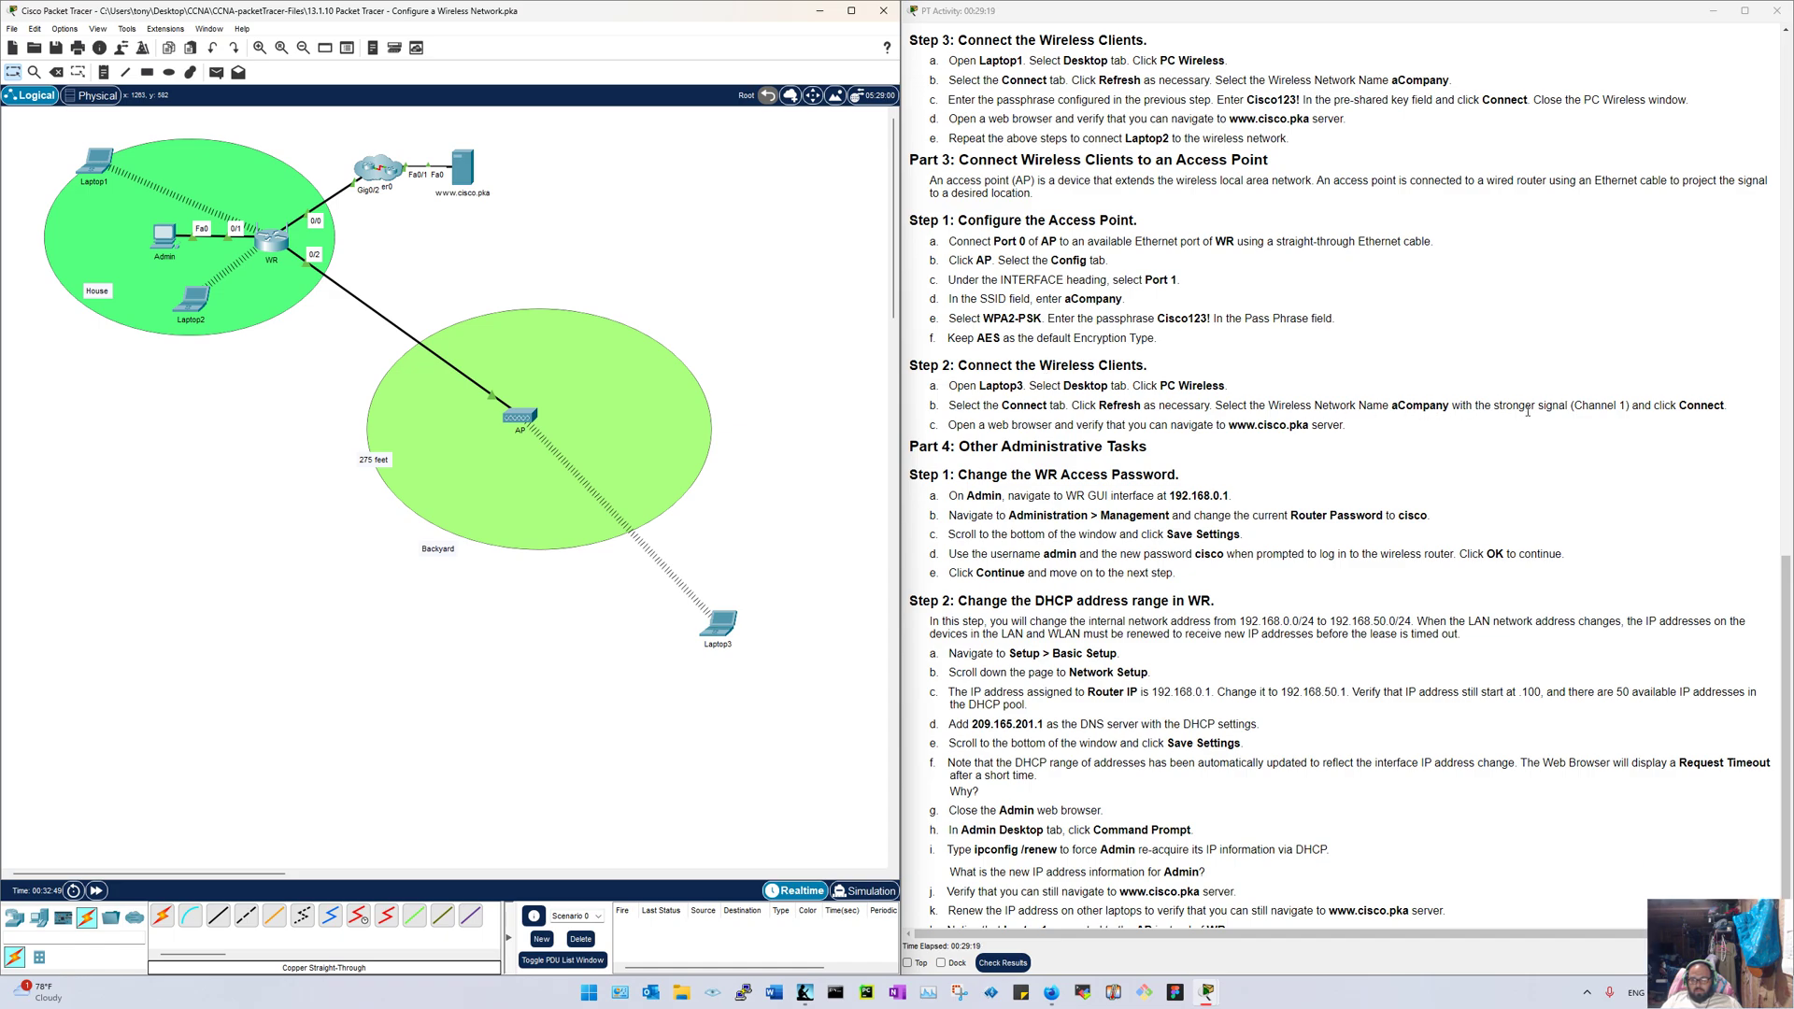
scroll(1072, 446, "down", 1)
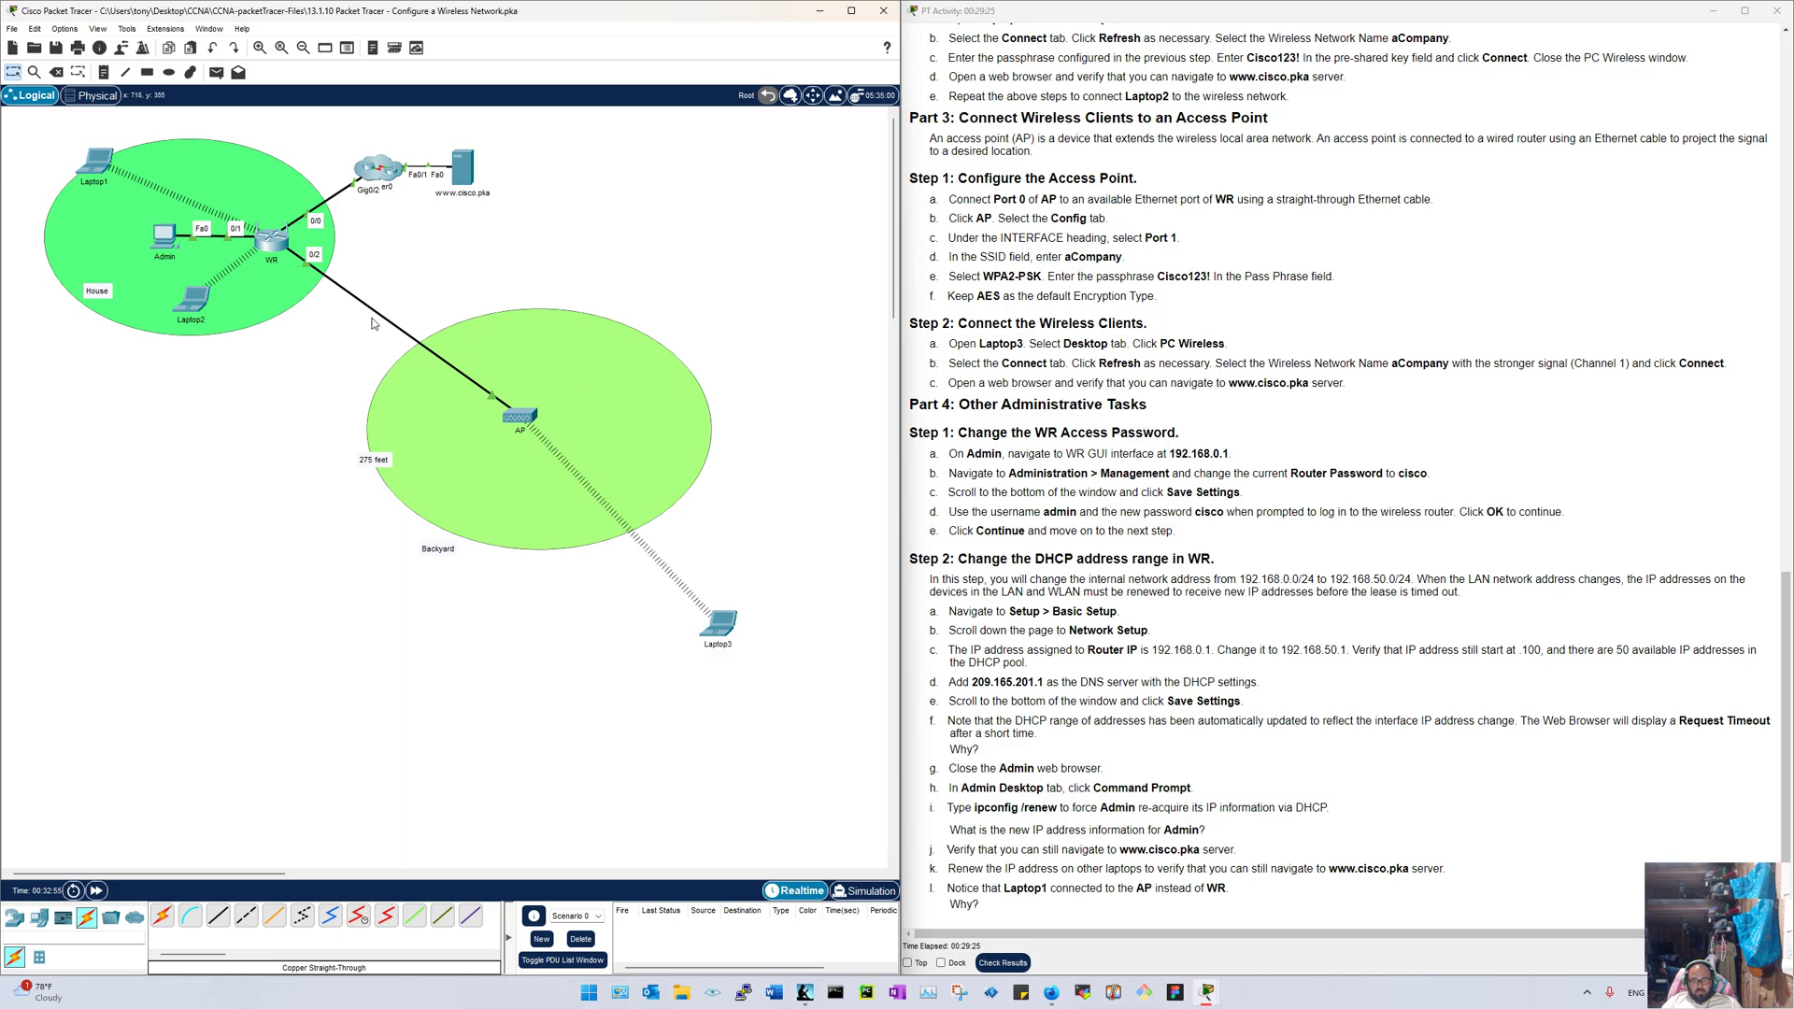
left_click(164, 235)
left_click_drag(727, 242, 124, 191)
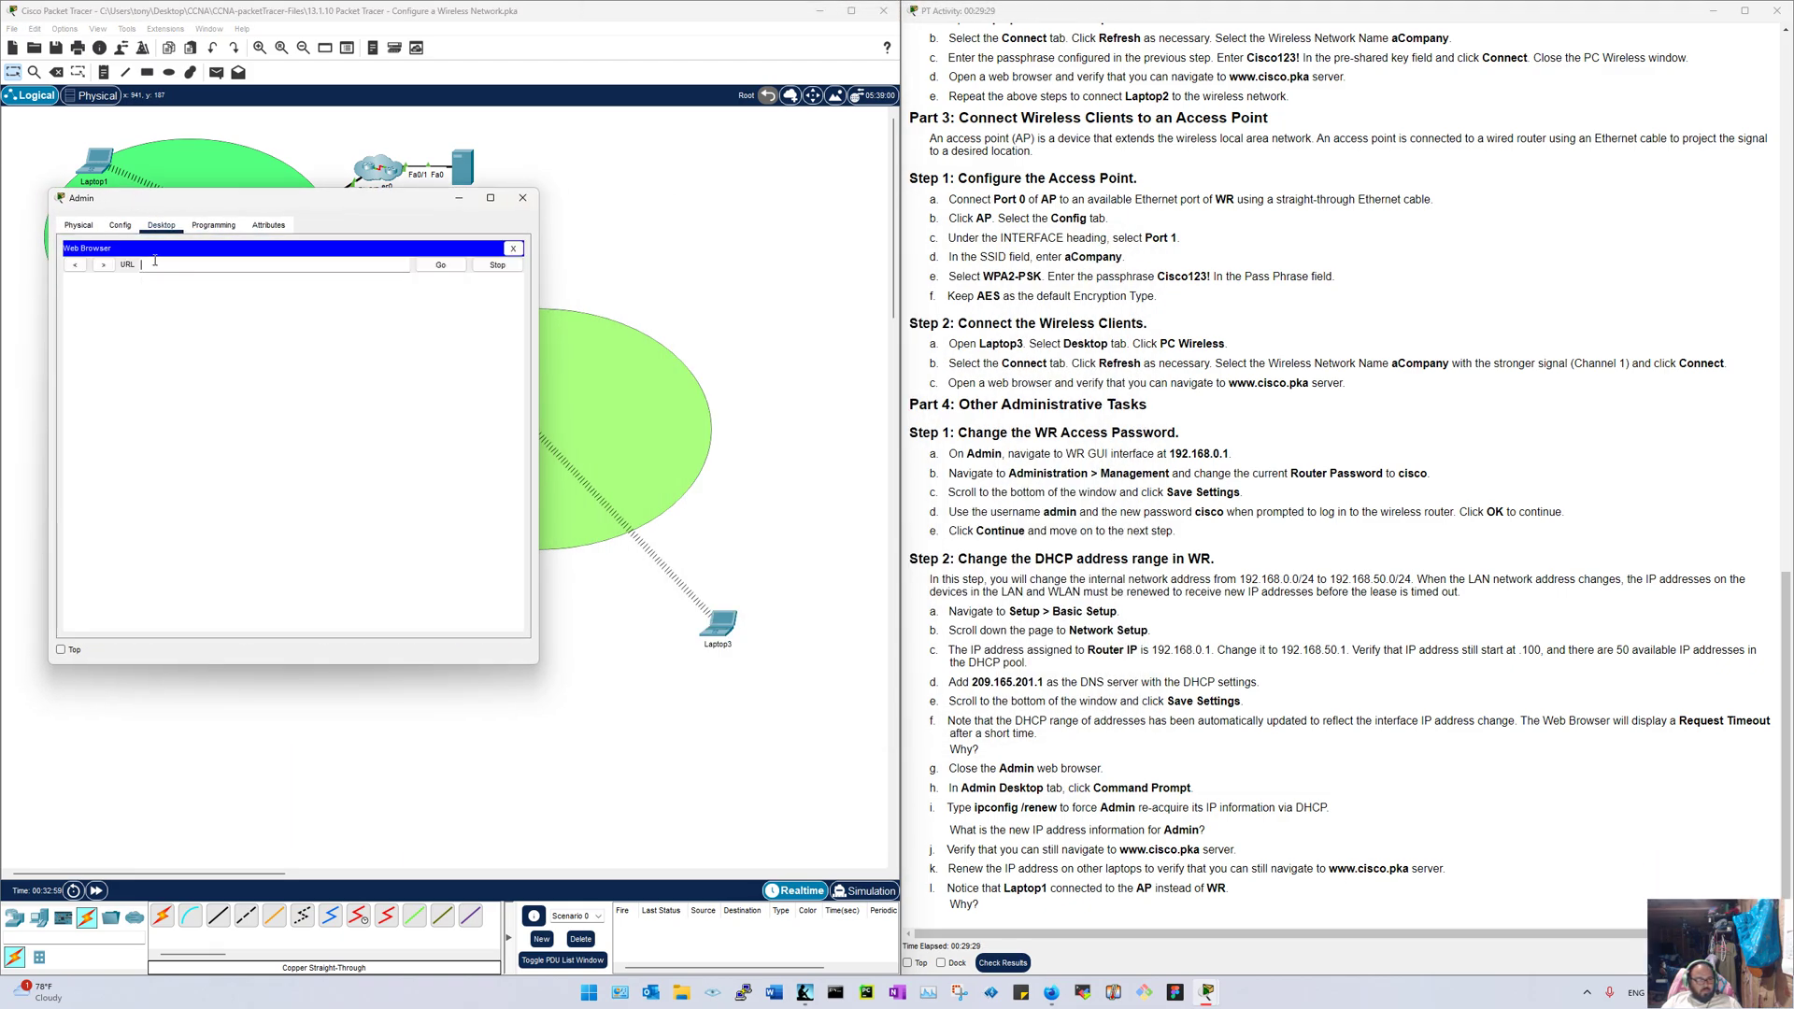
Step: Log in to the WR at 192.168.0.1 with the router credentials and go to Administration > Management
type("192")
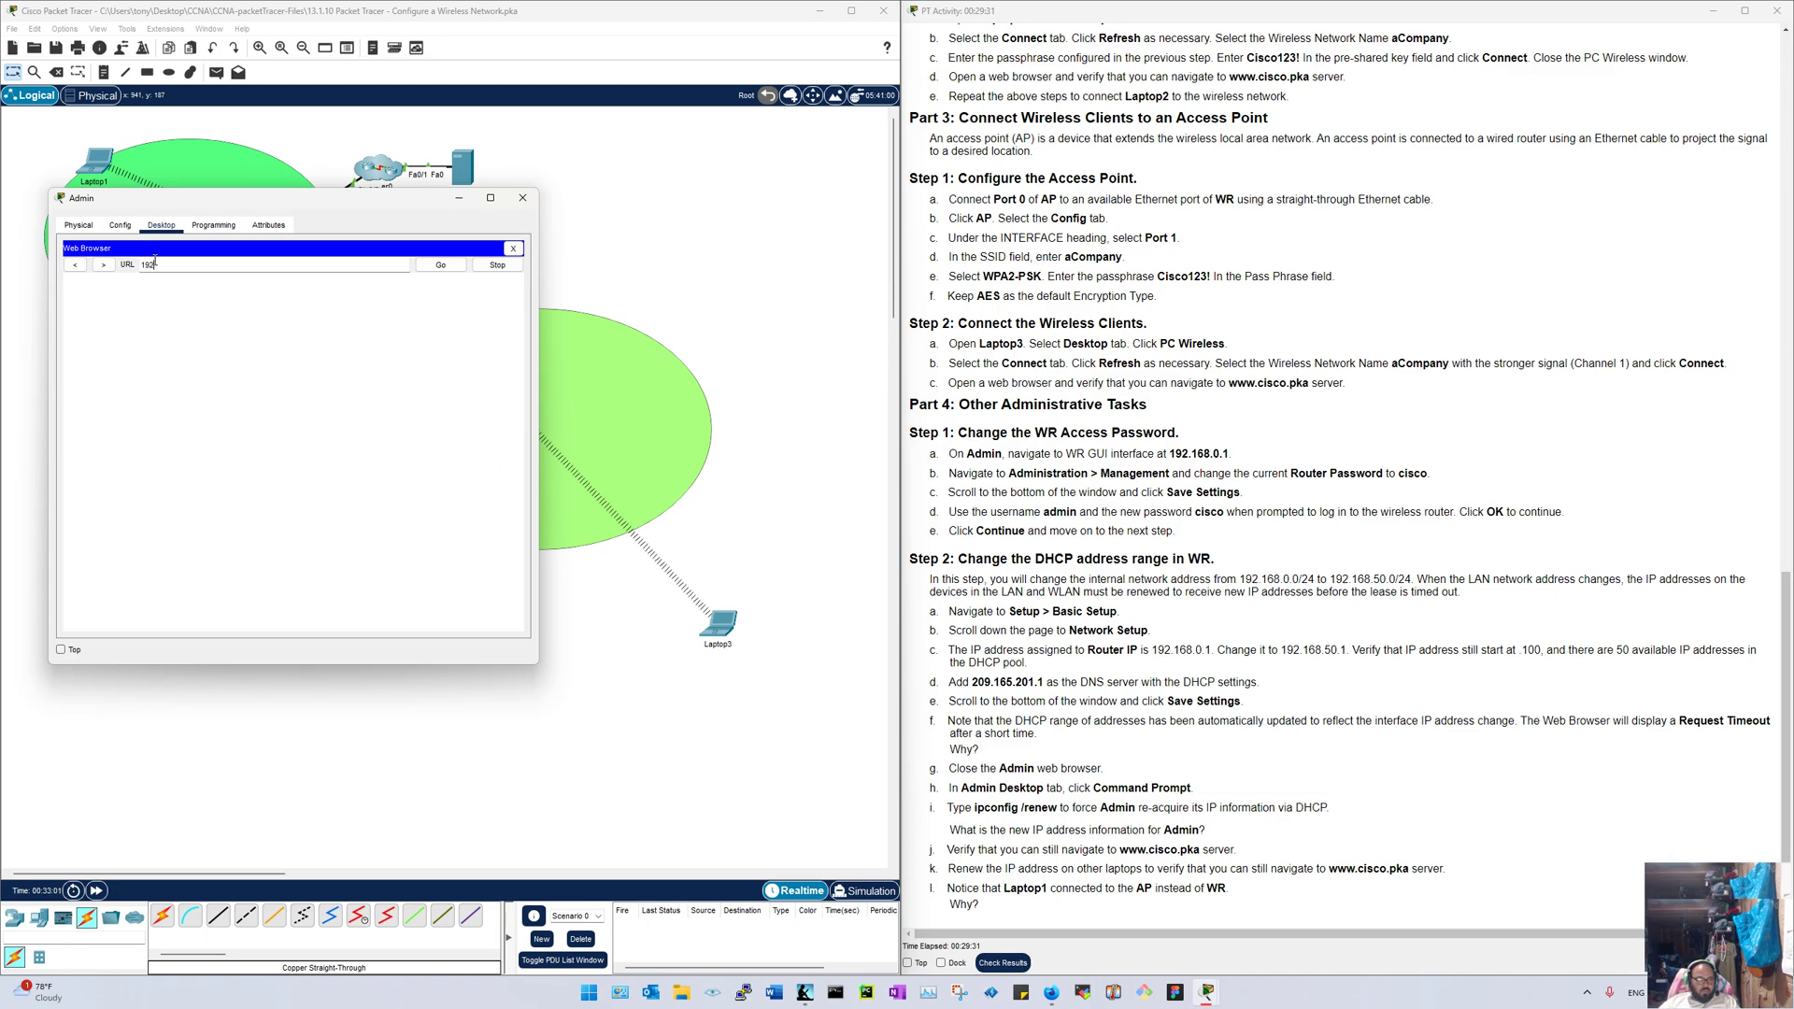
type(".168.0.1")
key("Return")
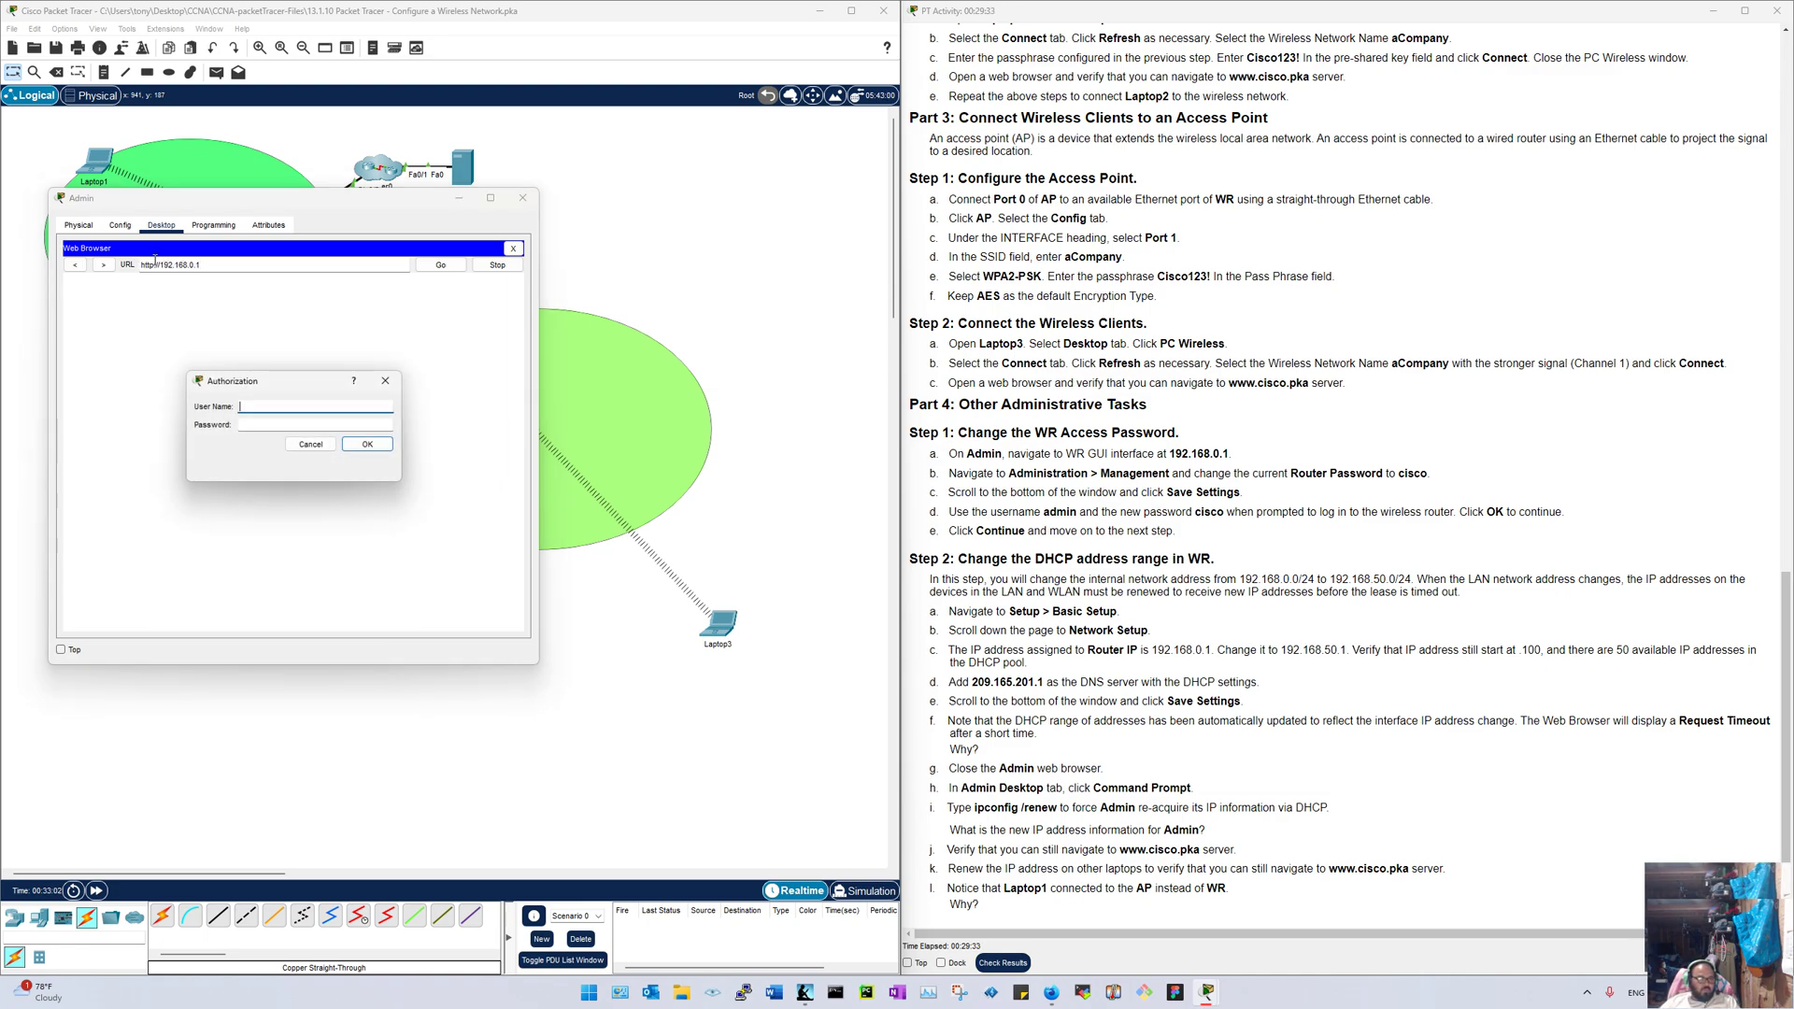
type("admin")
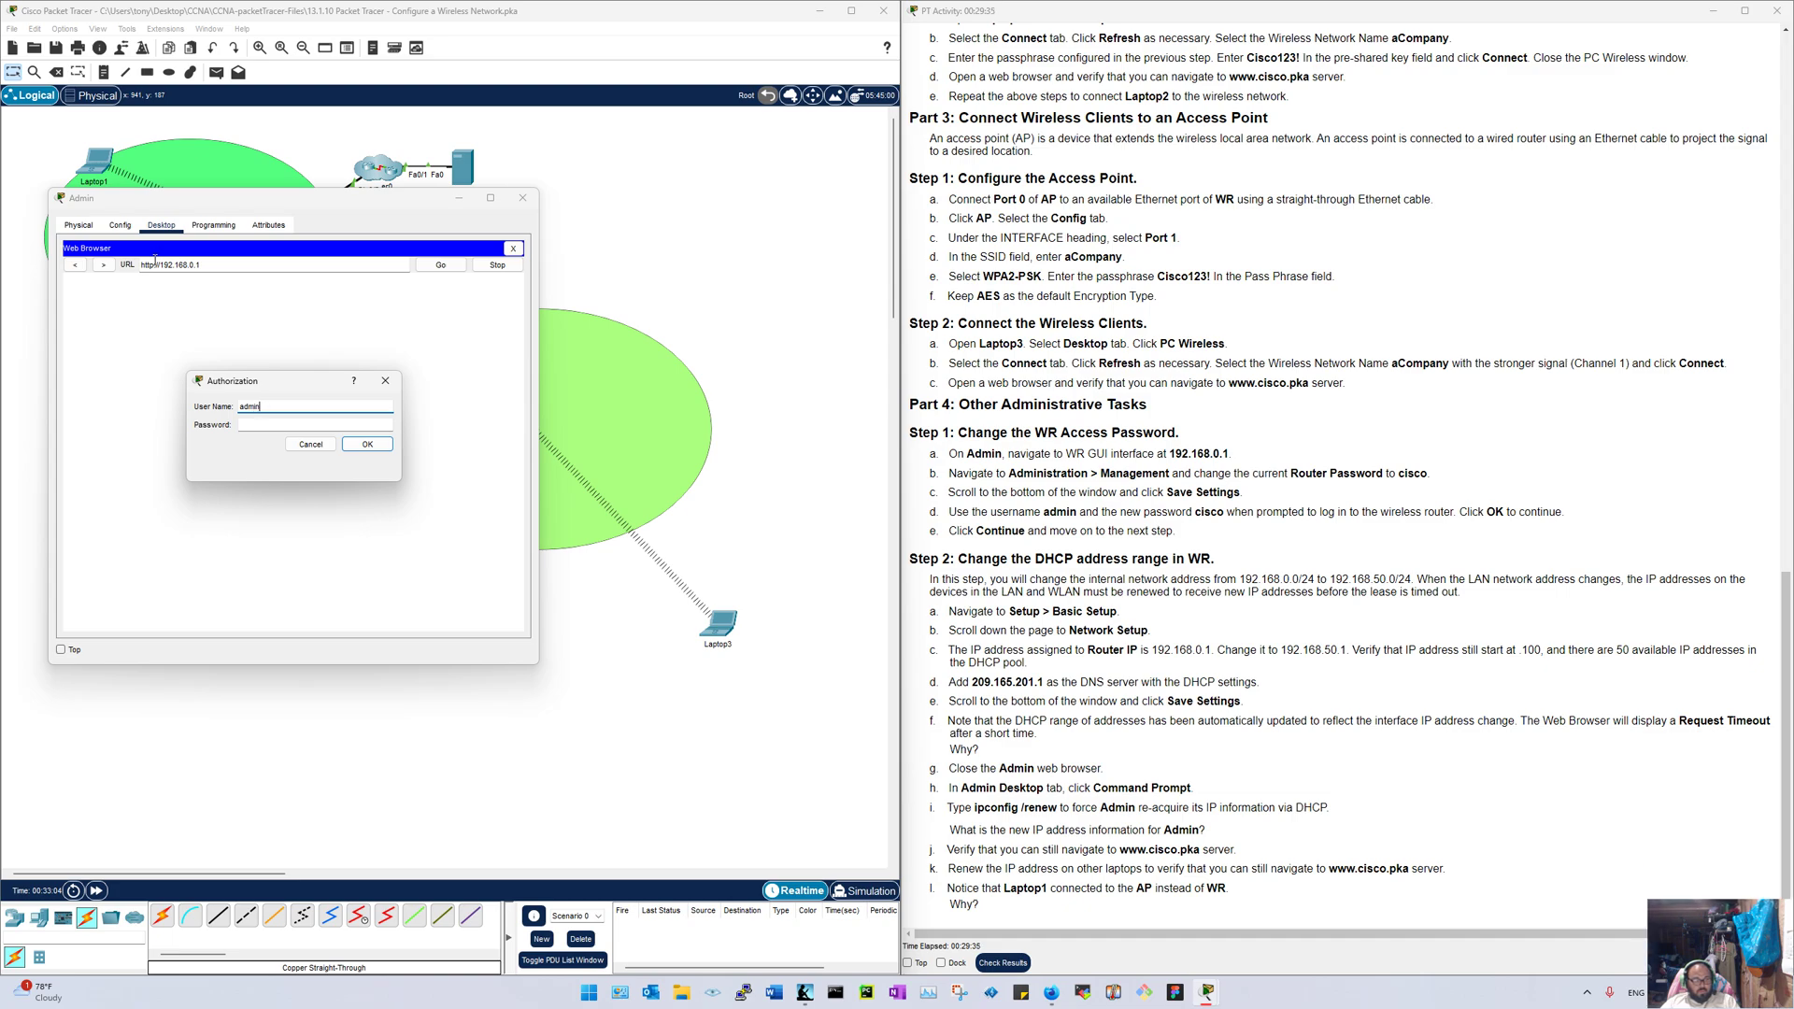
key("Tab")
type("admin")
key("Return")
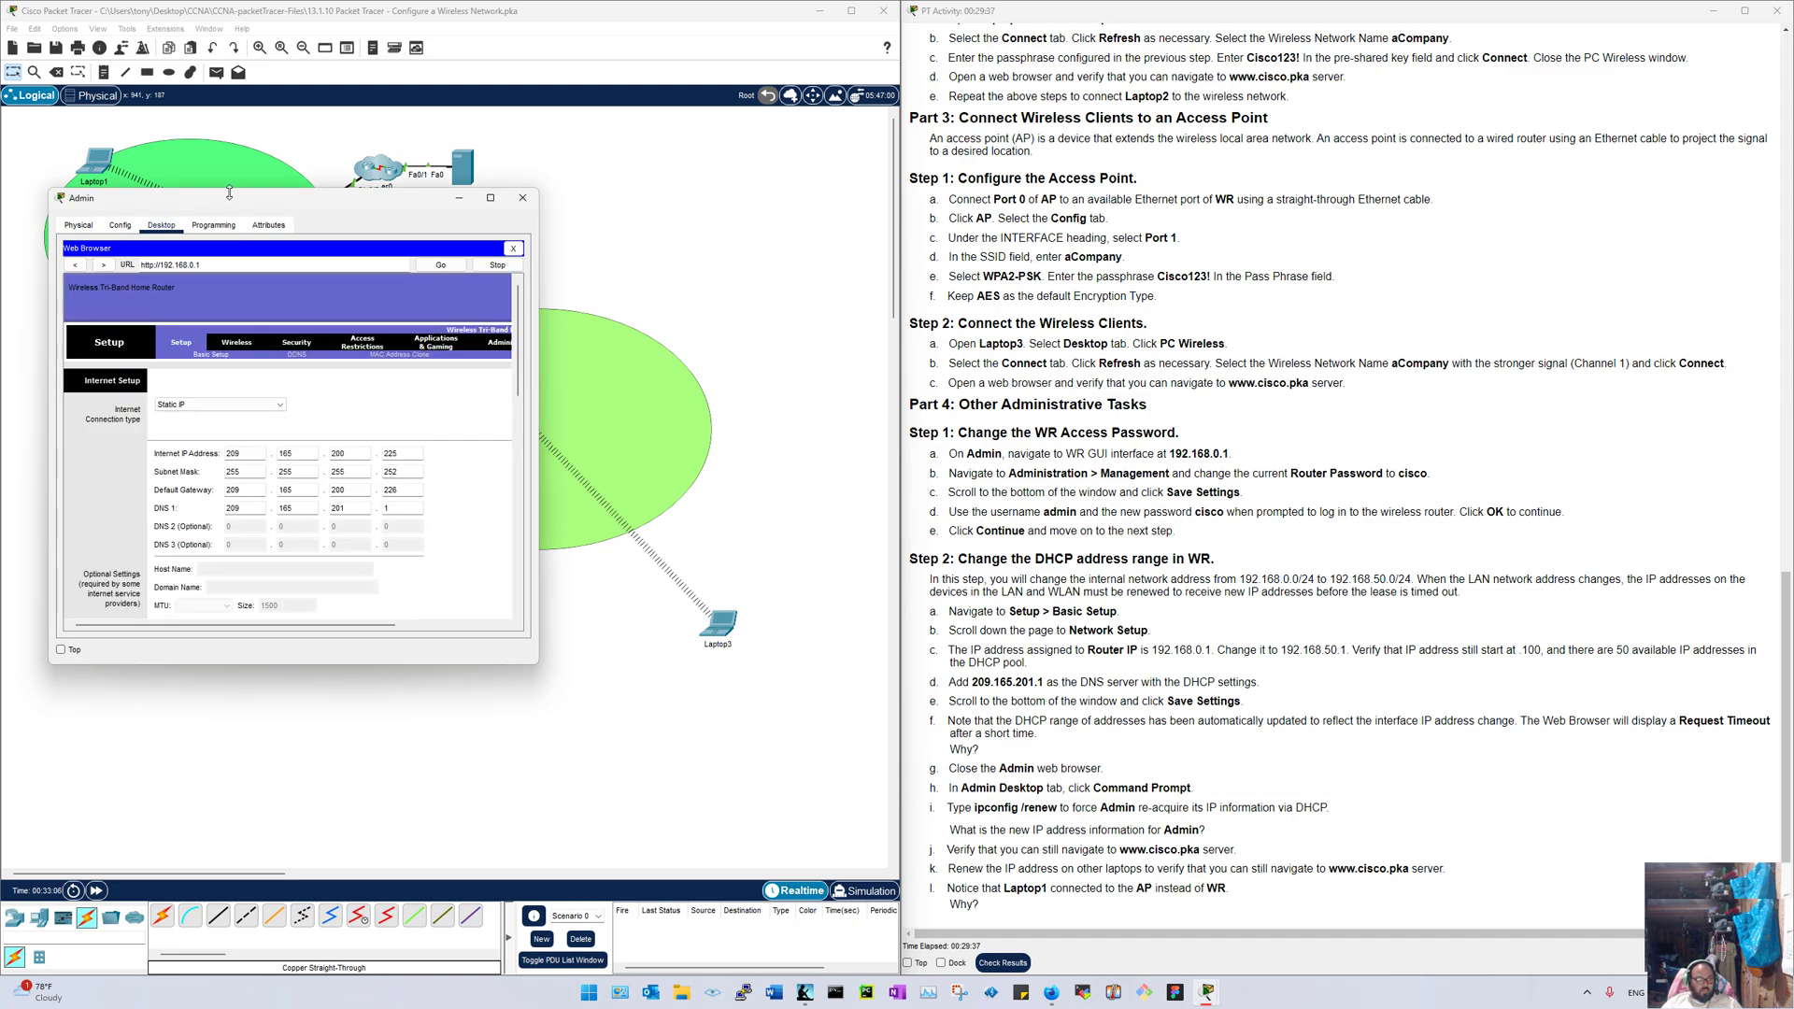
left_click_drag(379, 198, 0, 200)
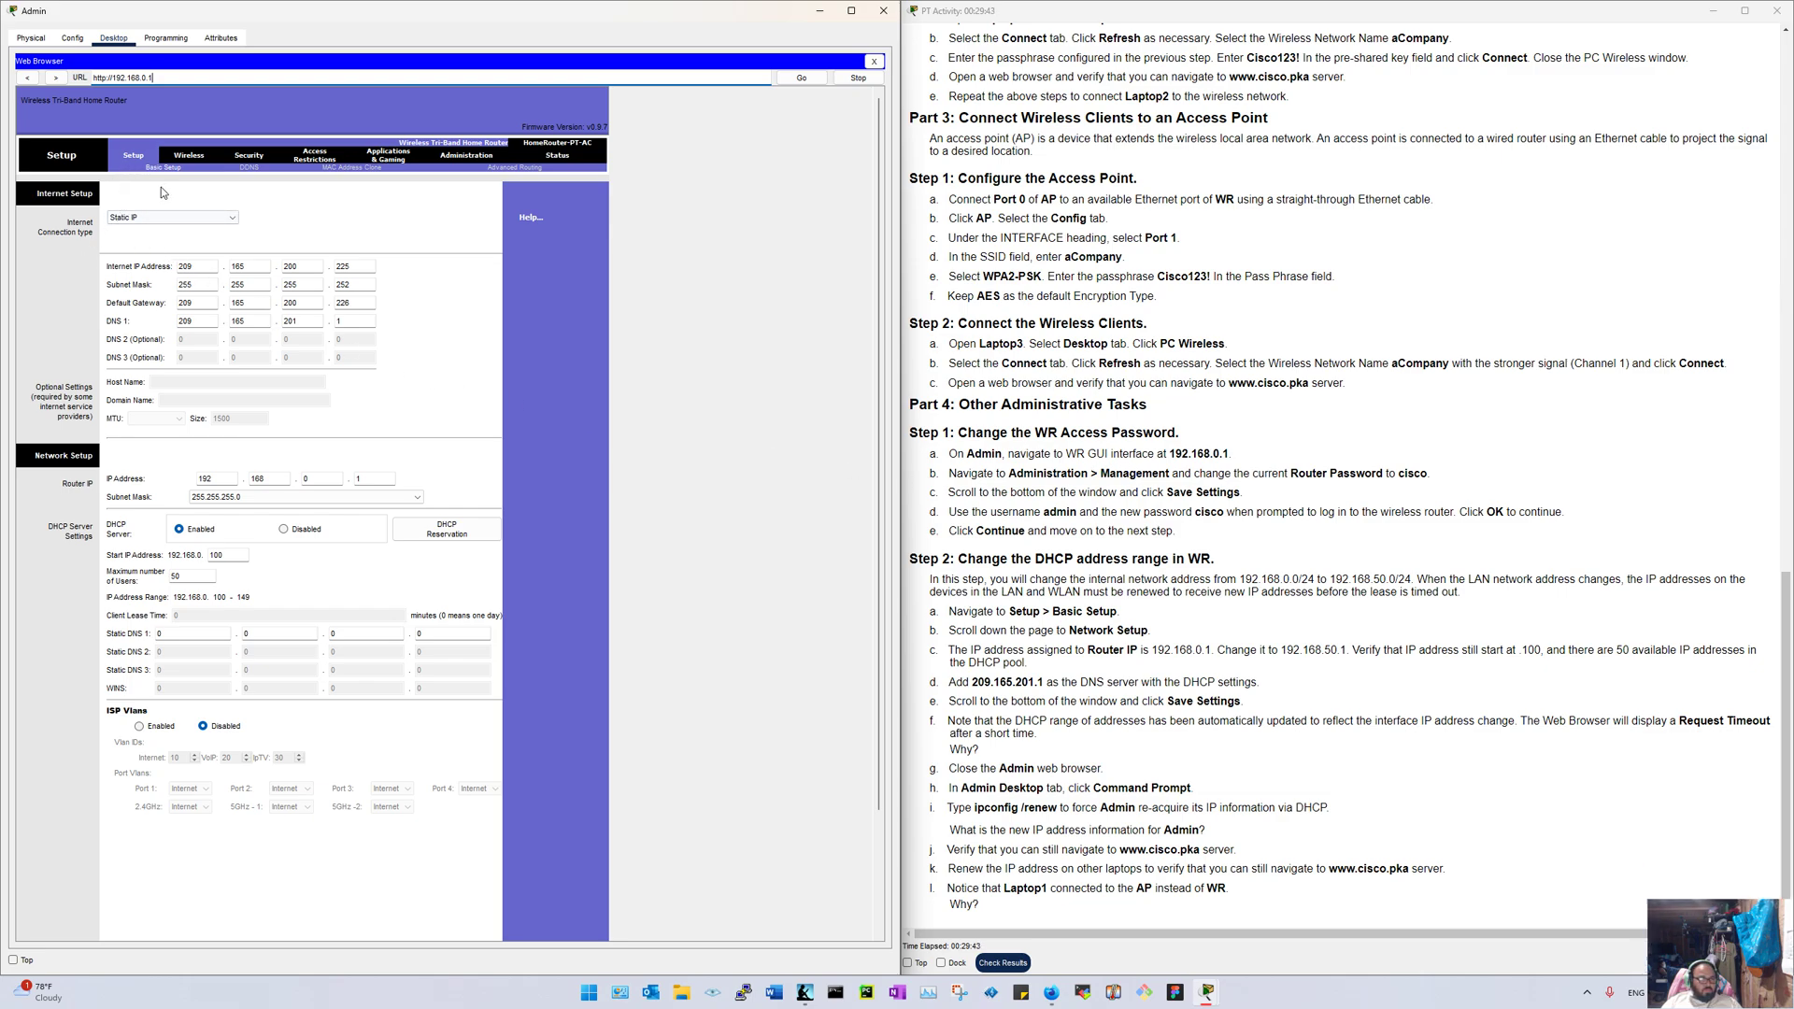
left_click(450, 157)
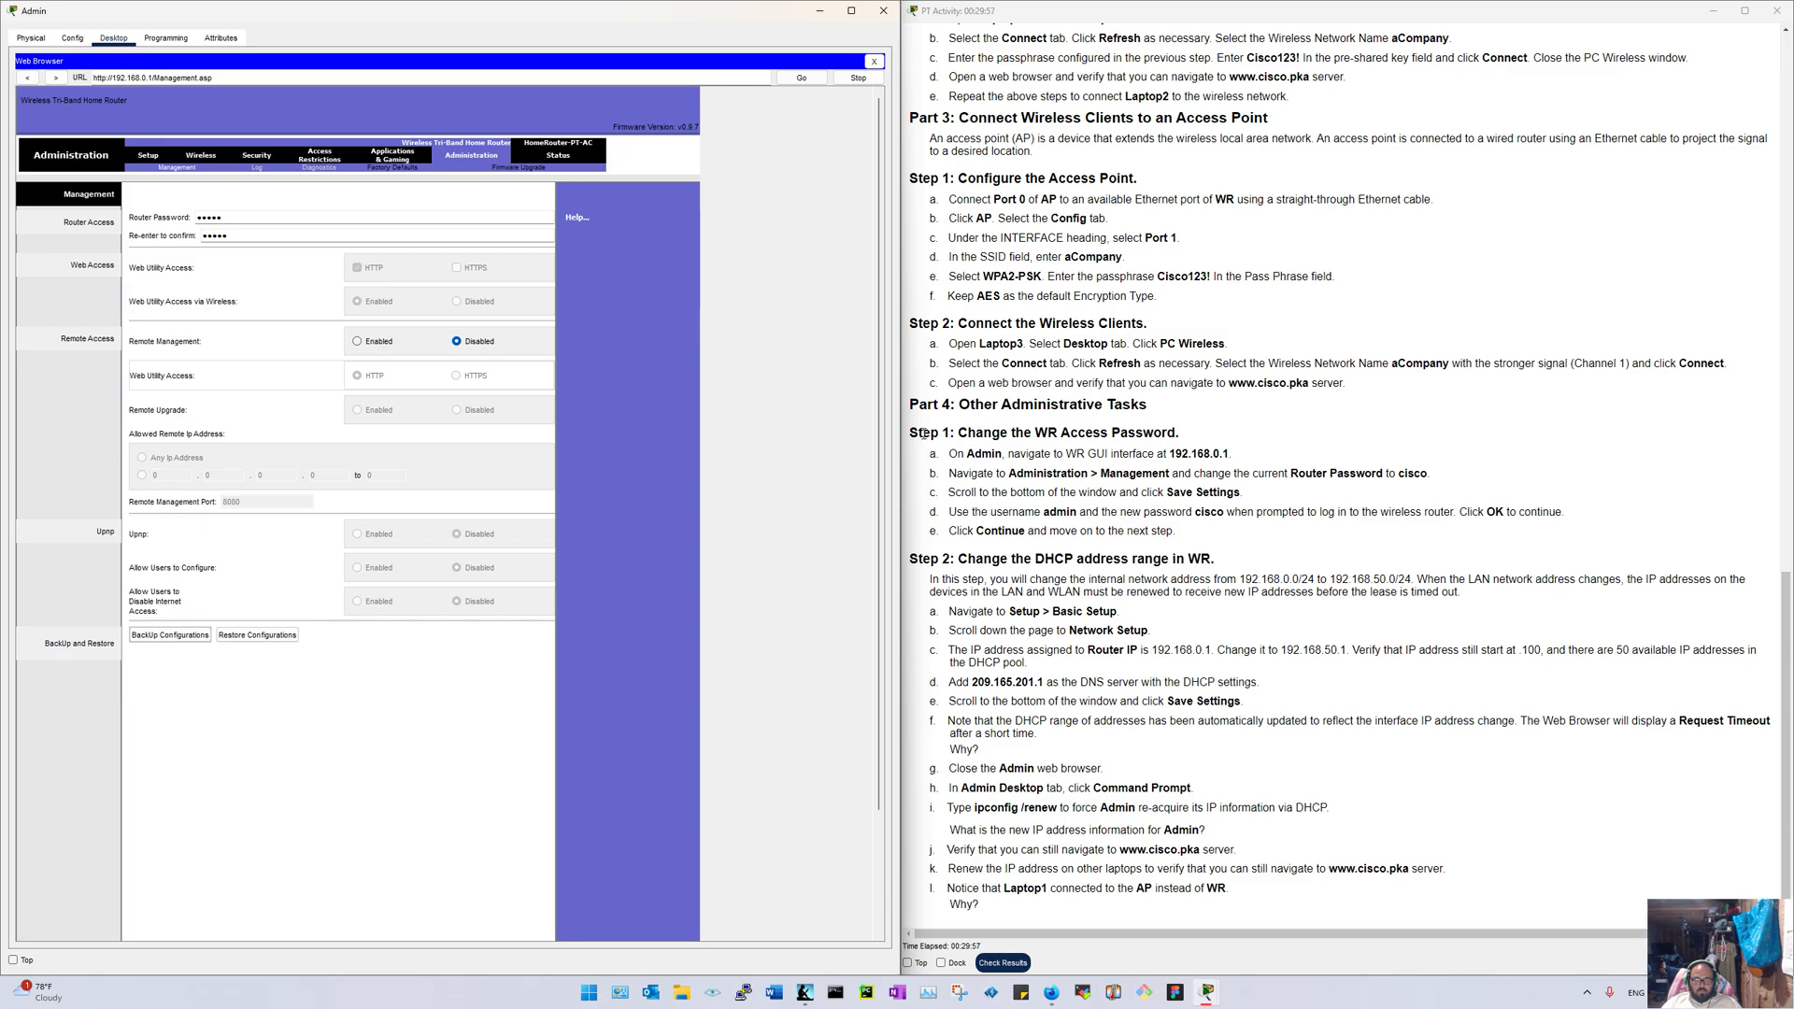
Step: Highlight the Step 1 instructions for changing the router password
left_click_drag(908, 435, 1212, 528)
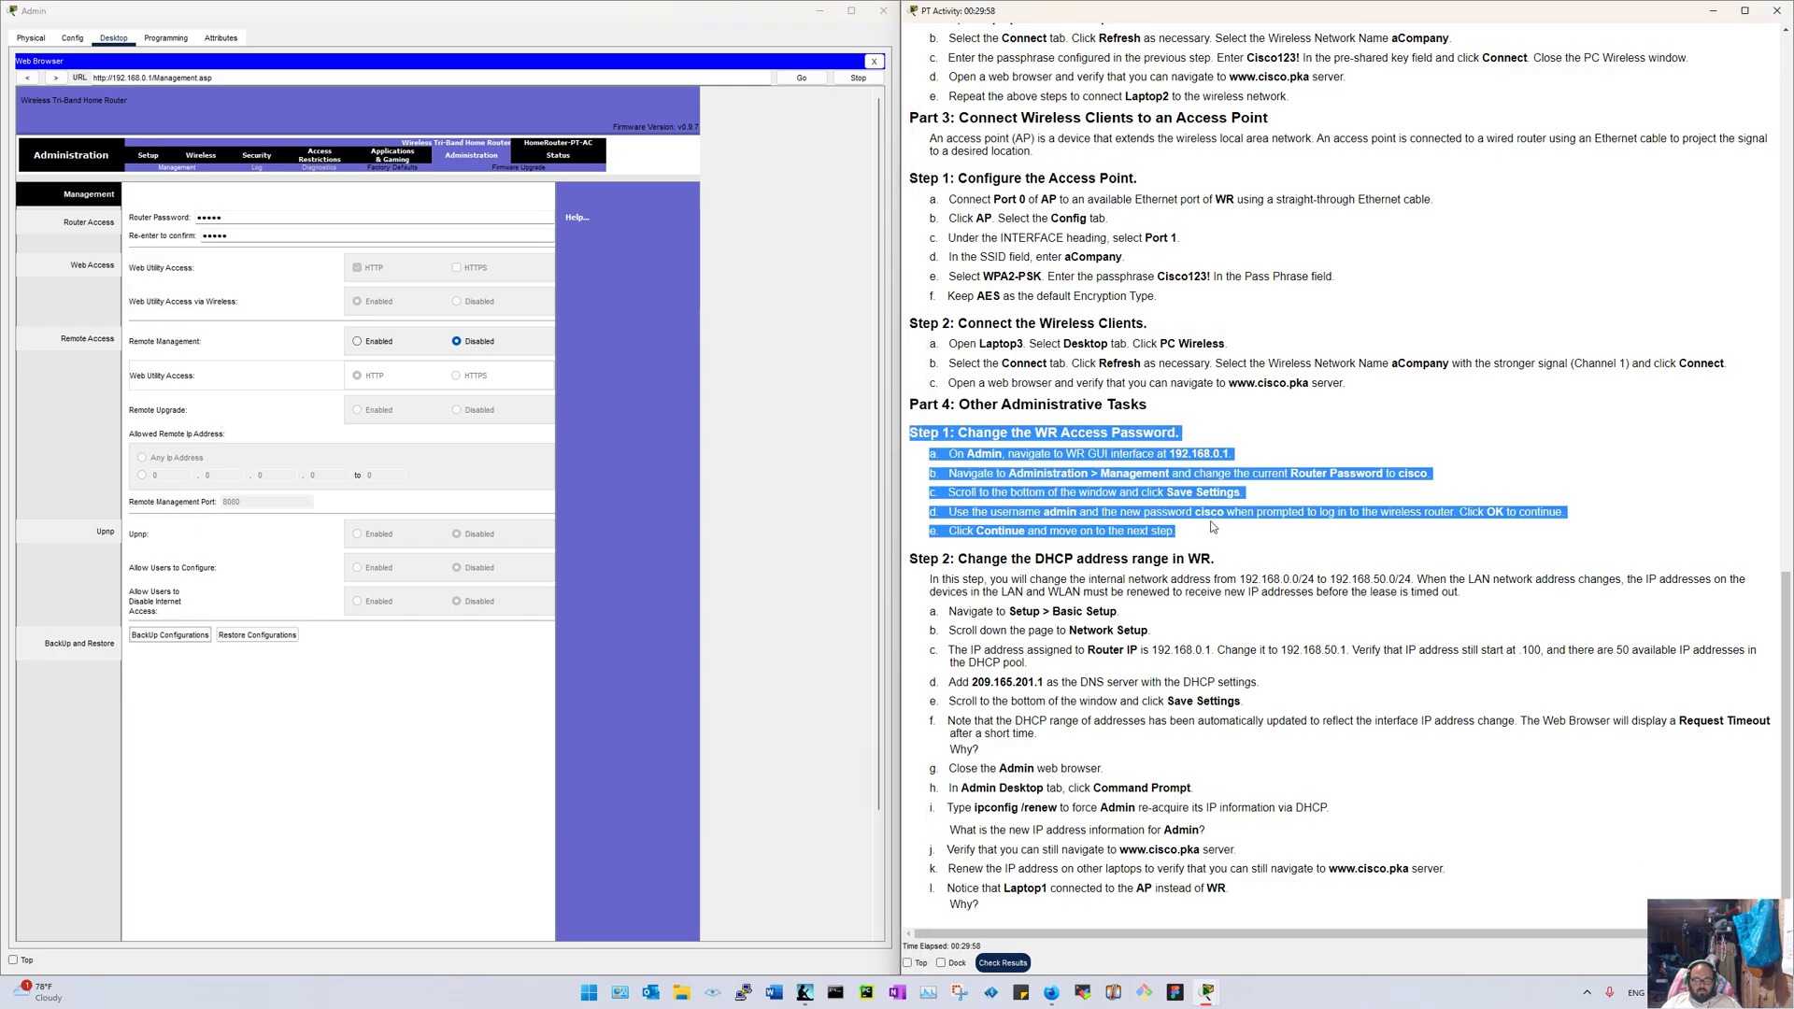
left_click(1212, 528)
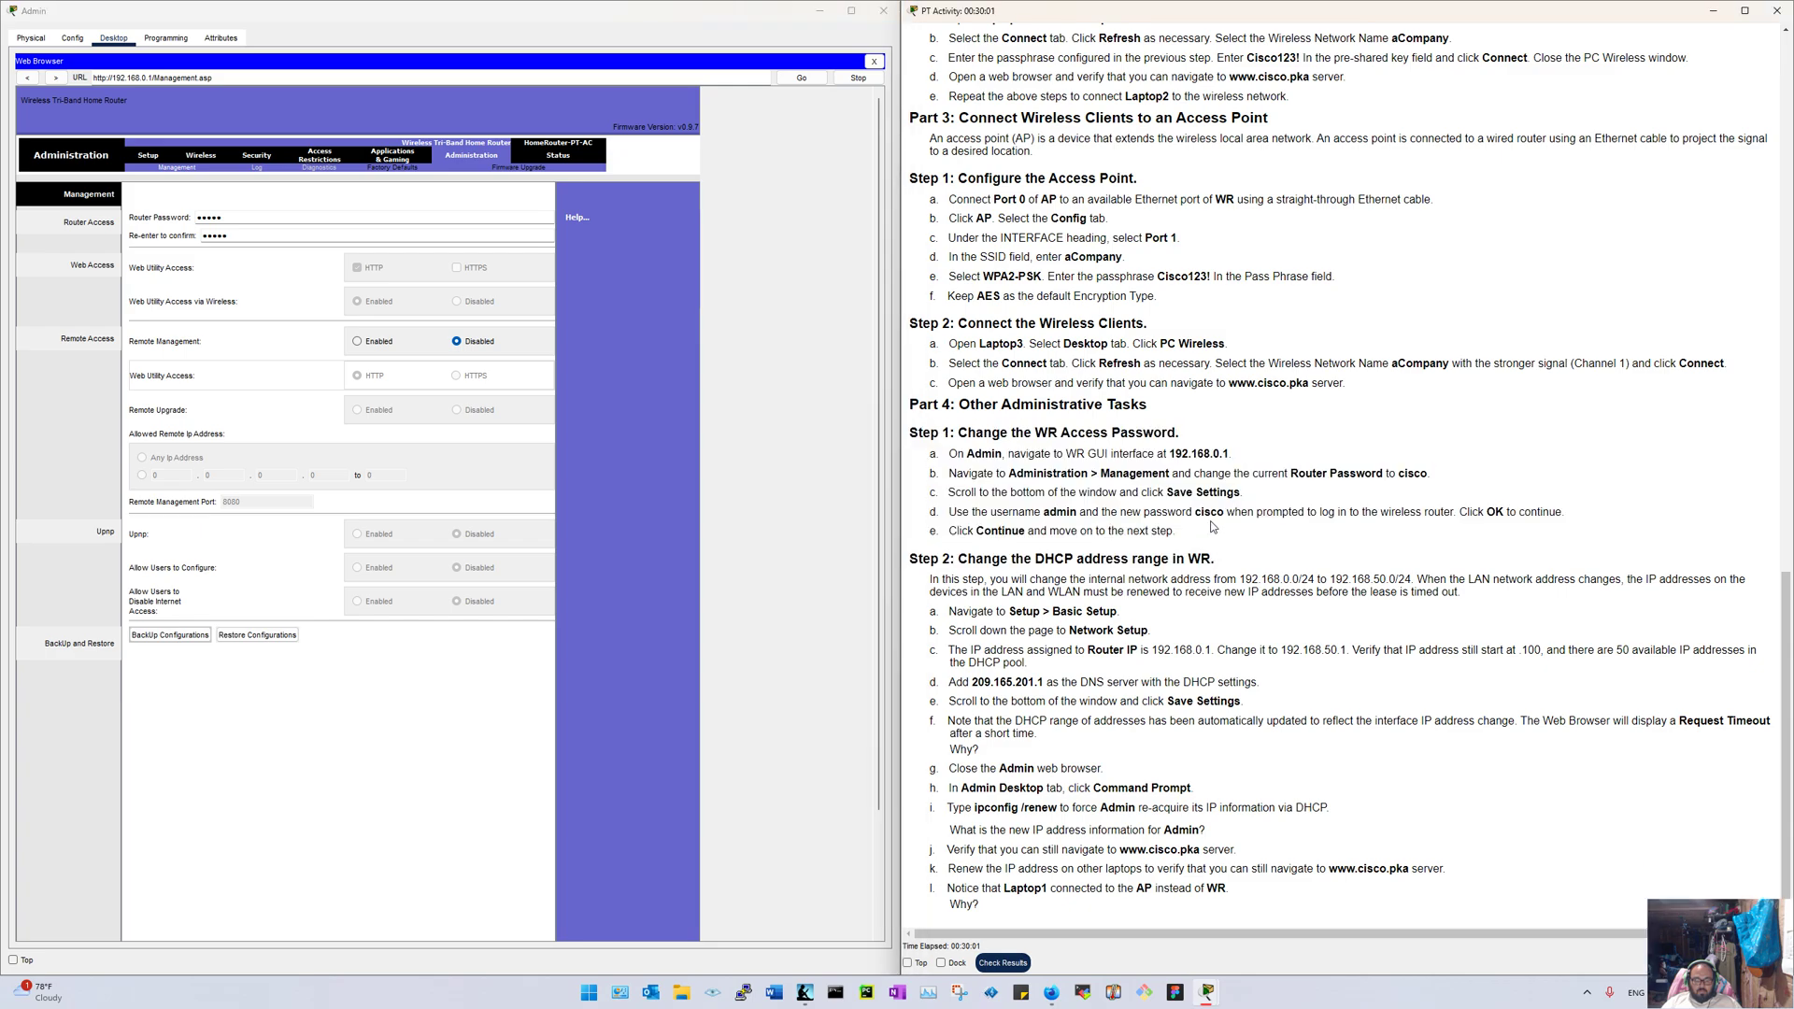
left_click_drag(1212, 528, 922, 423)
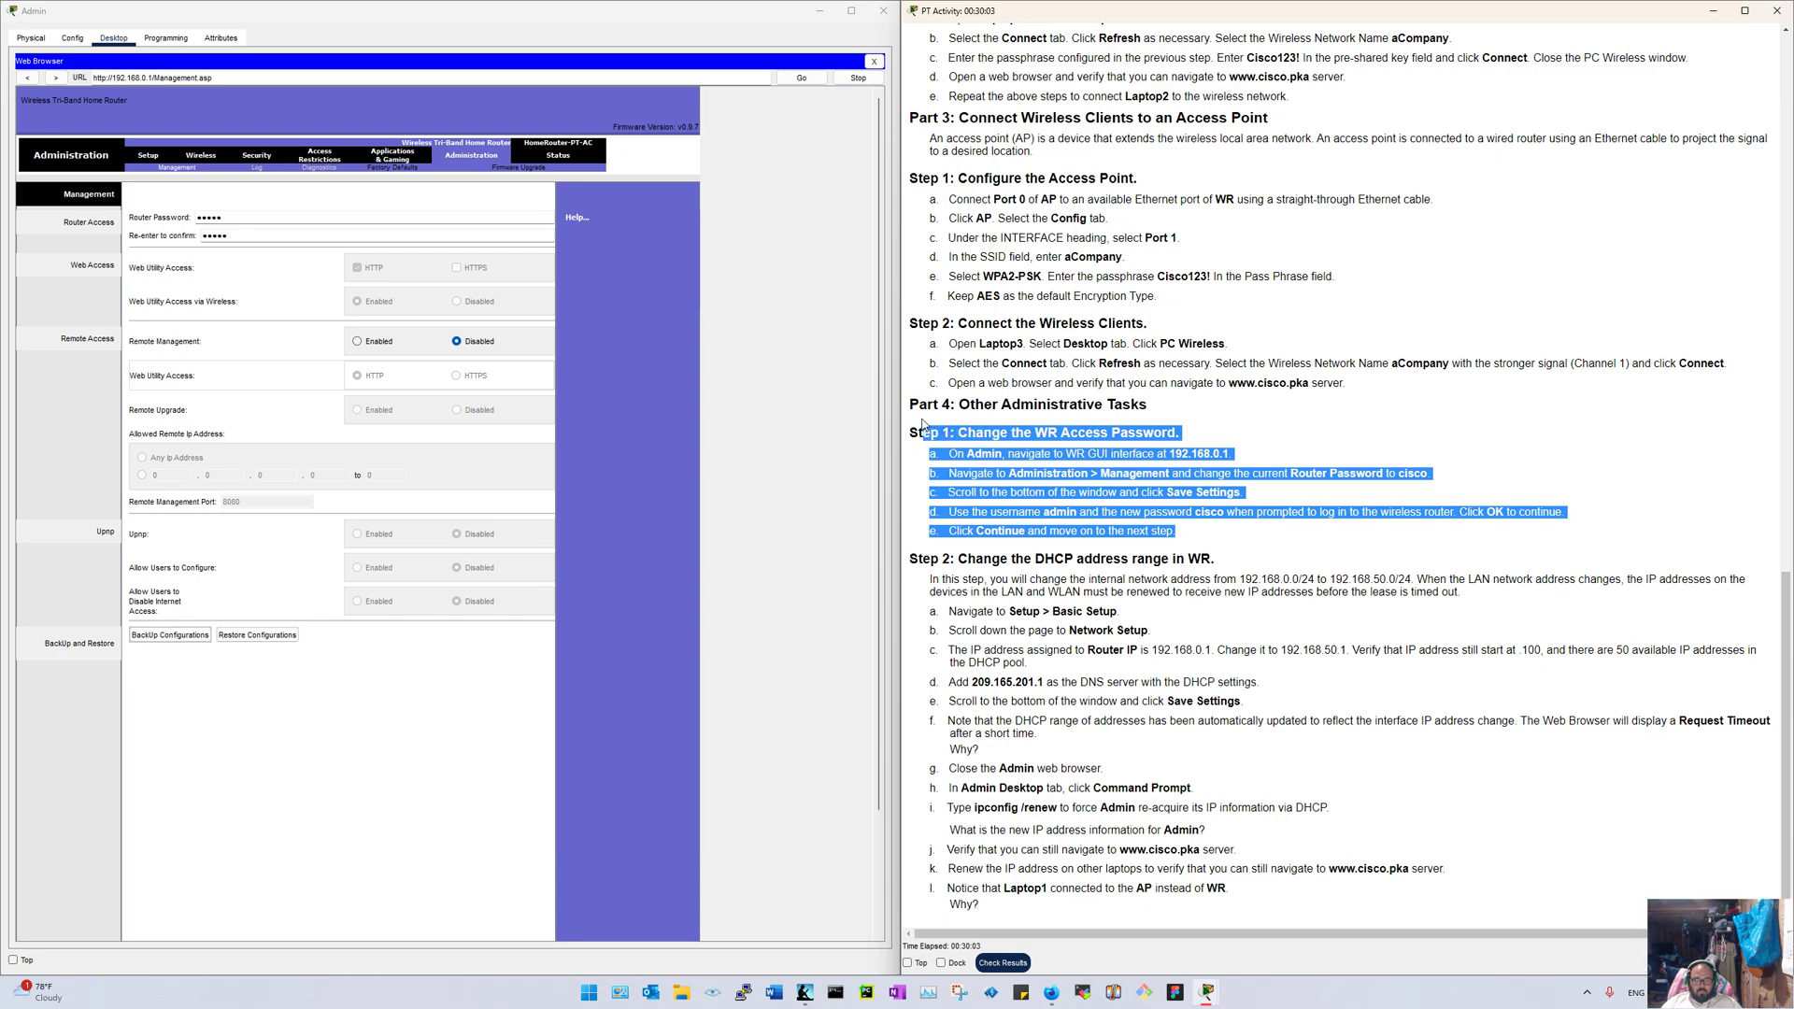
left_click(922, 424)
left_click_drag(1174, 531, 925, 432)
left_click(925, 433)
left_click_drag(1279, 533, 1000, 446)
left_click(999, 446)
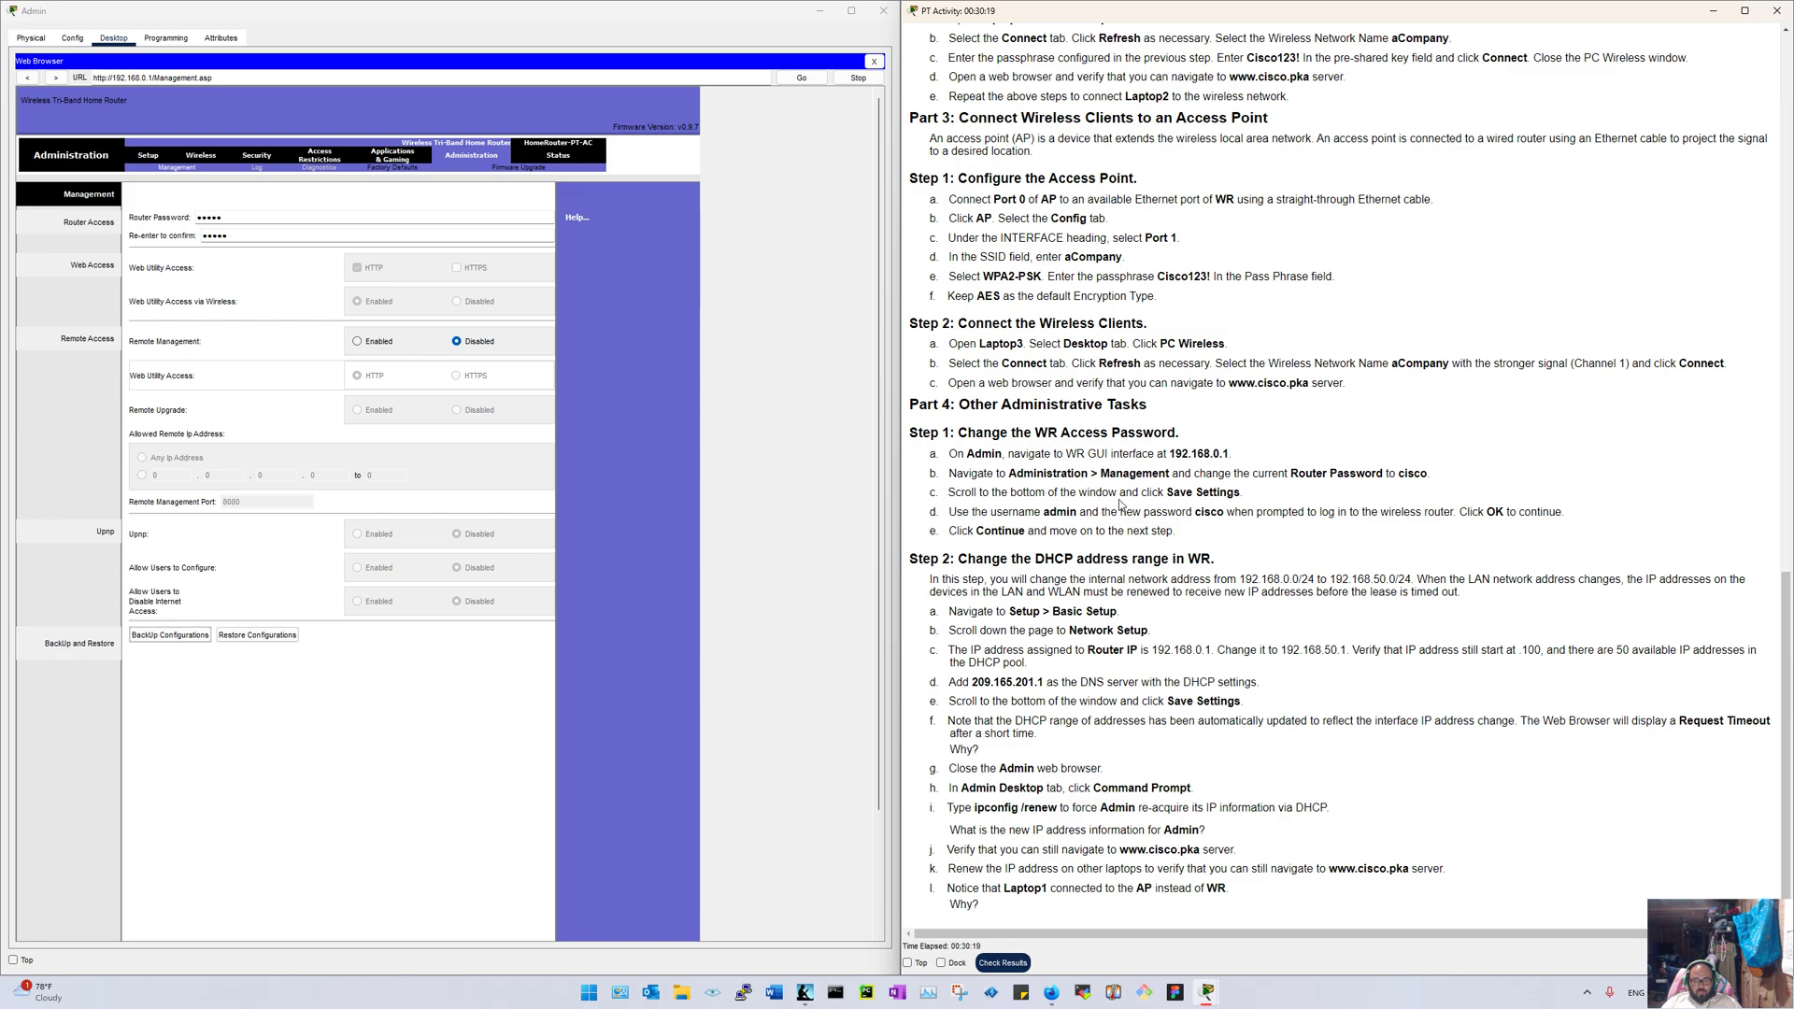
Step: Enter the new router password, save the management settings, and dismiss the message
left_click(100, 207)
type("c")
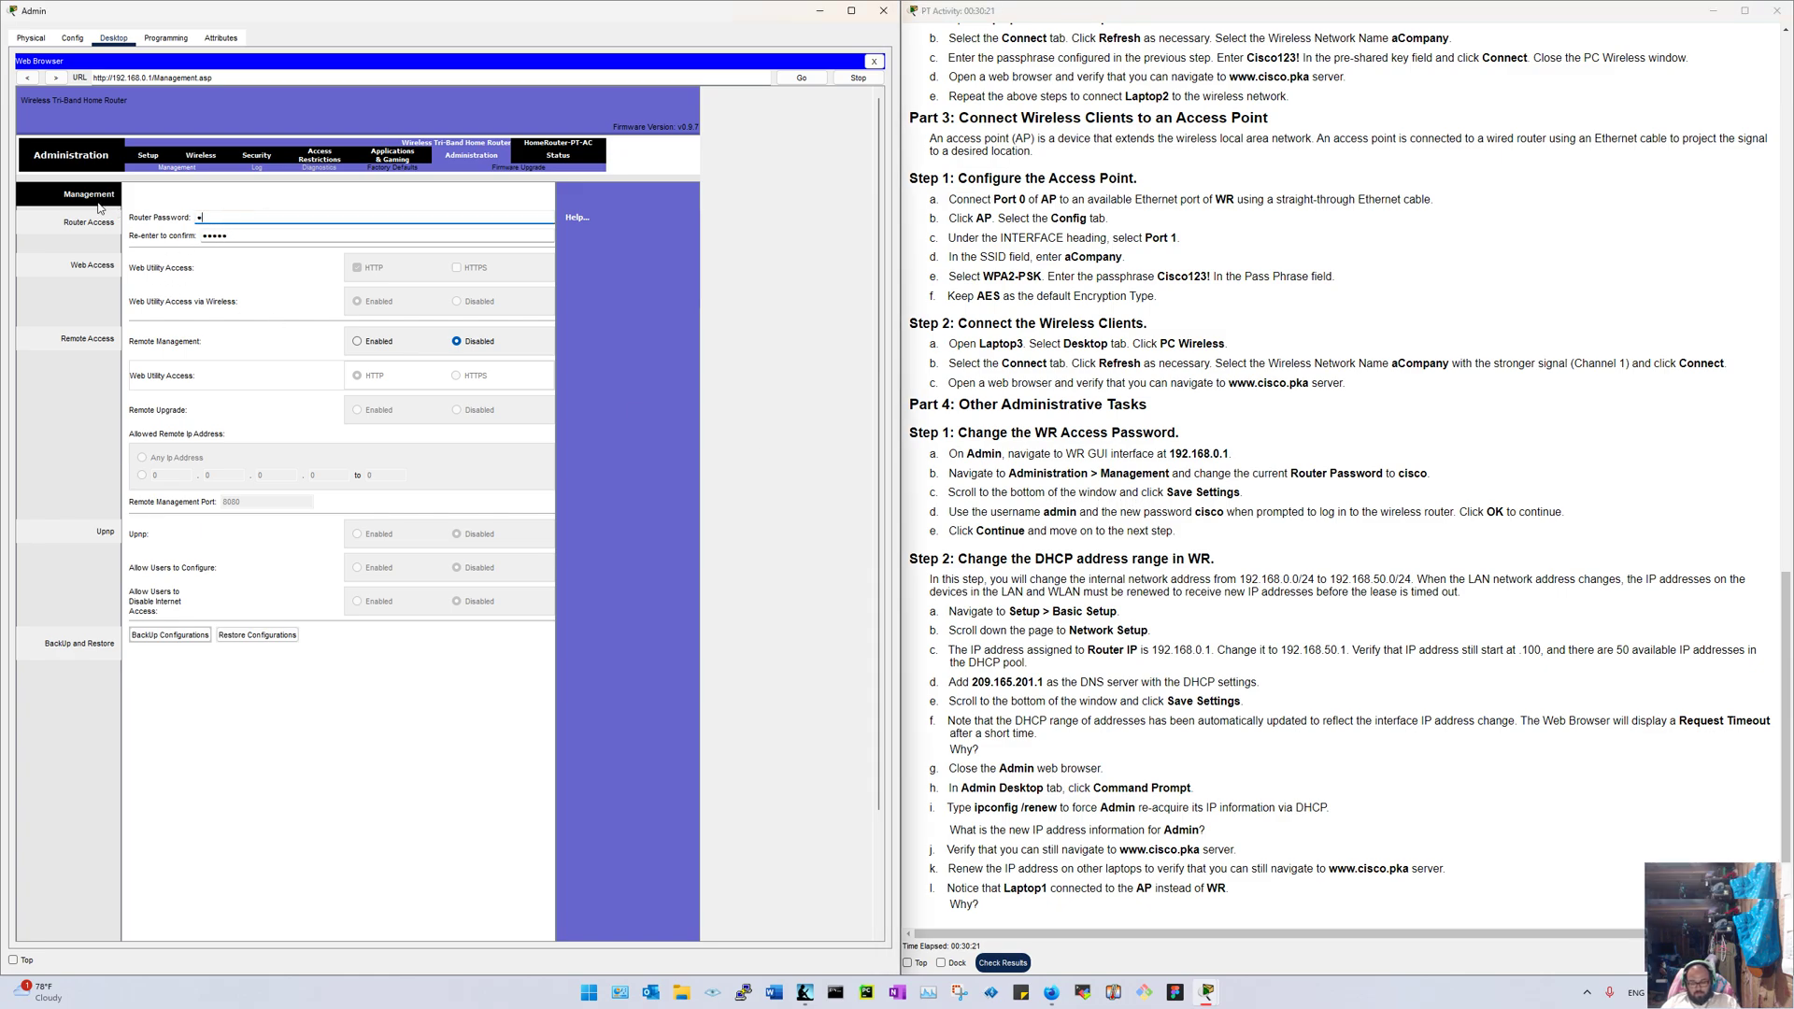
type("isco")
key("Tab")
type("cisco")
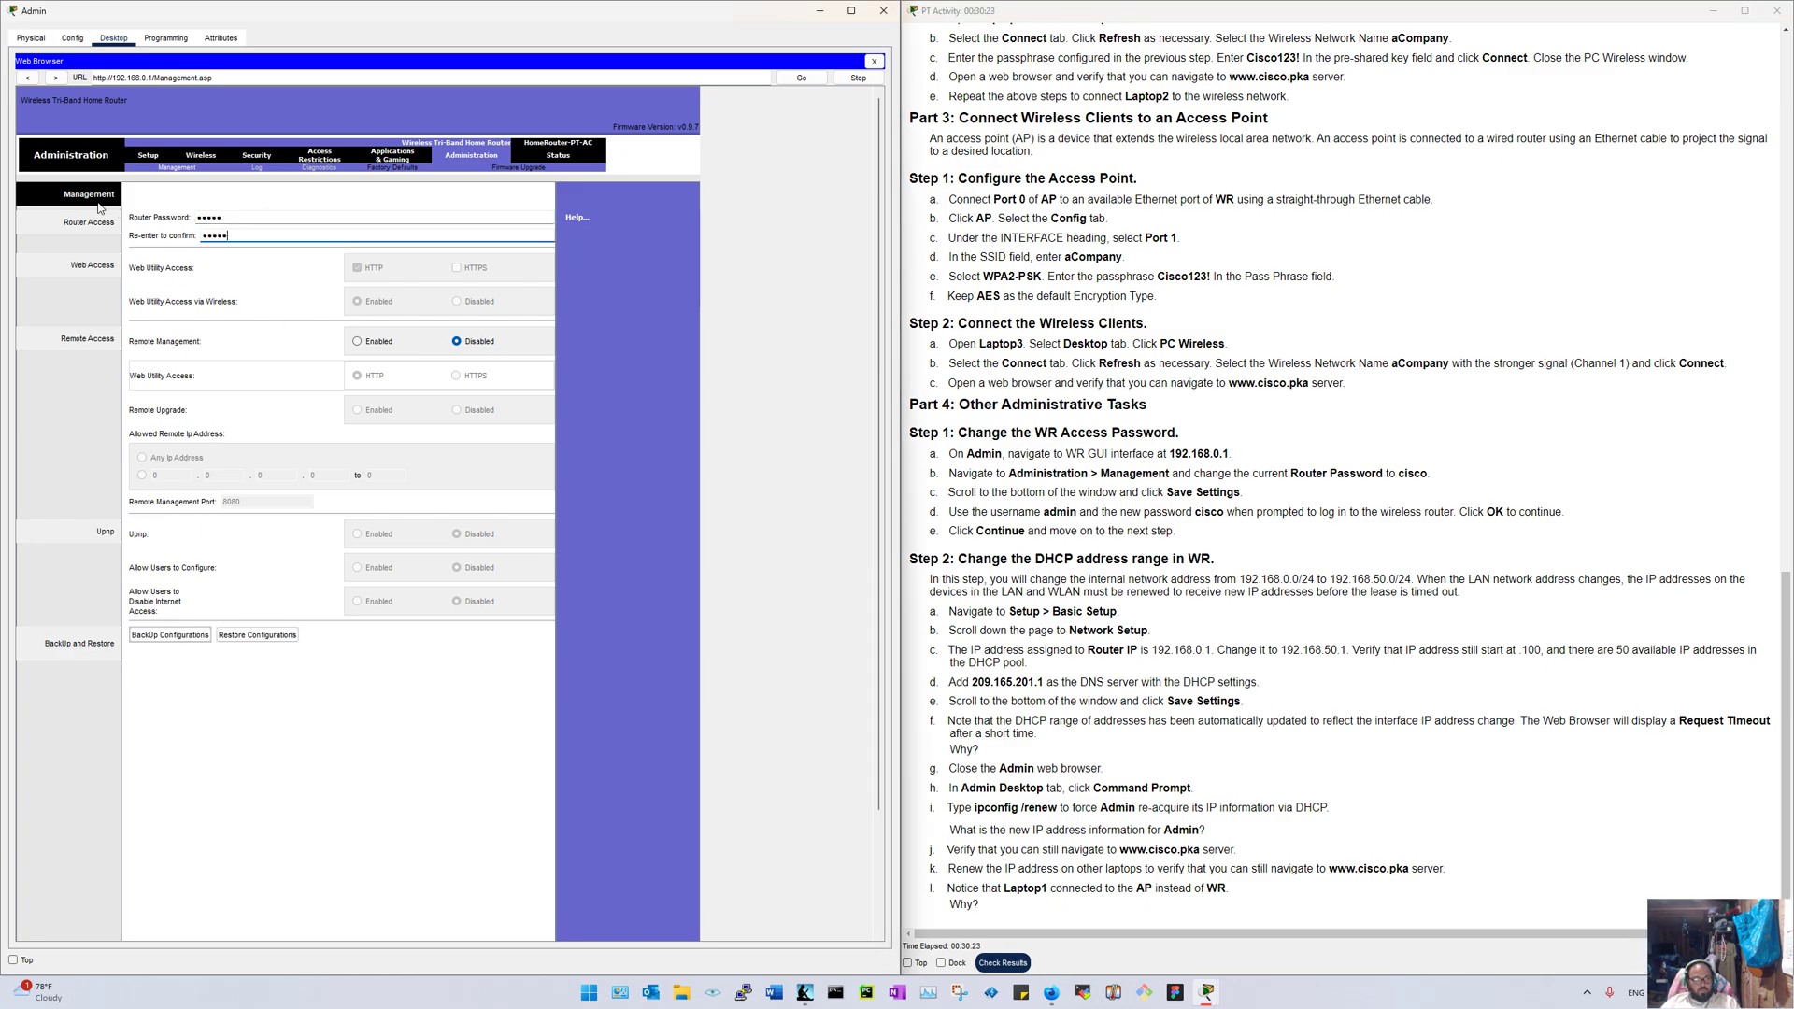
scroll(428, 872, "down", 3)
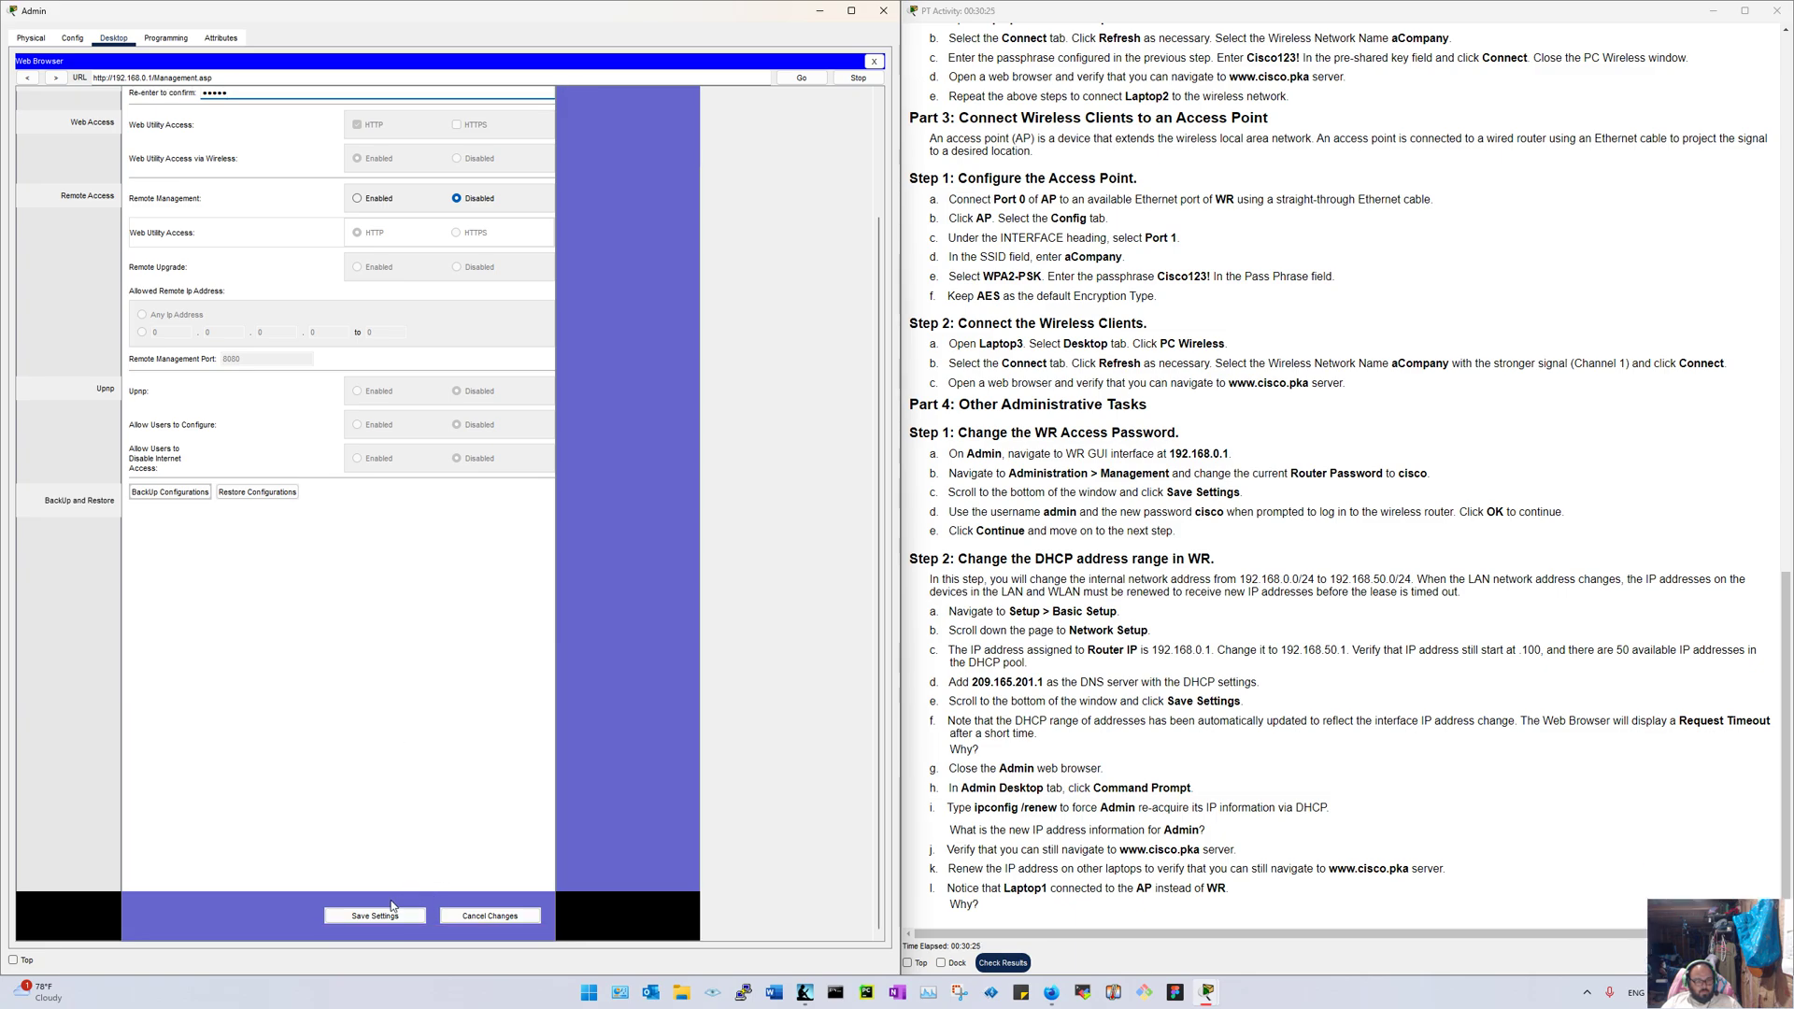
left_click(392, 906)
left_click(937, 512)
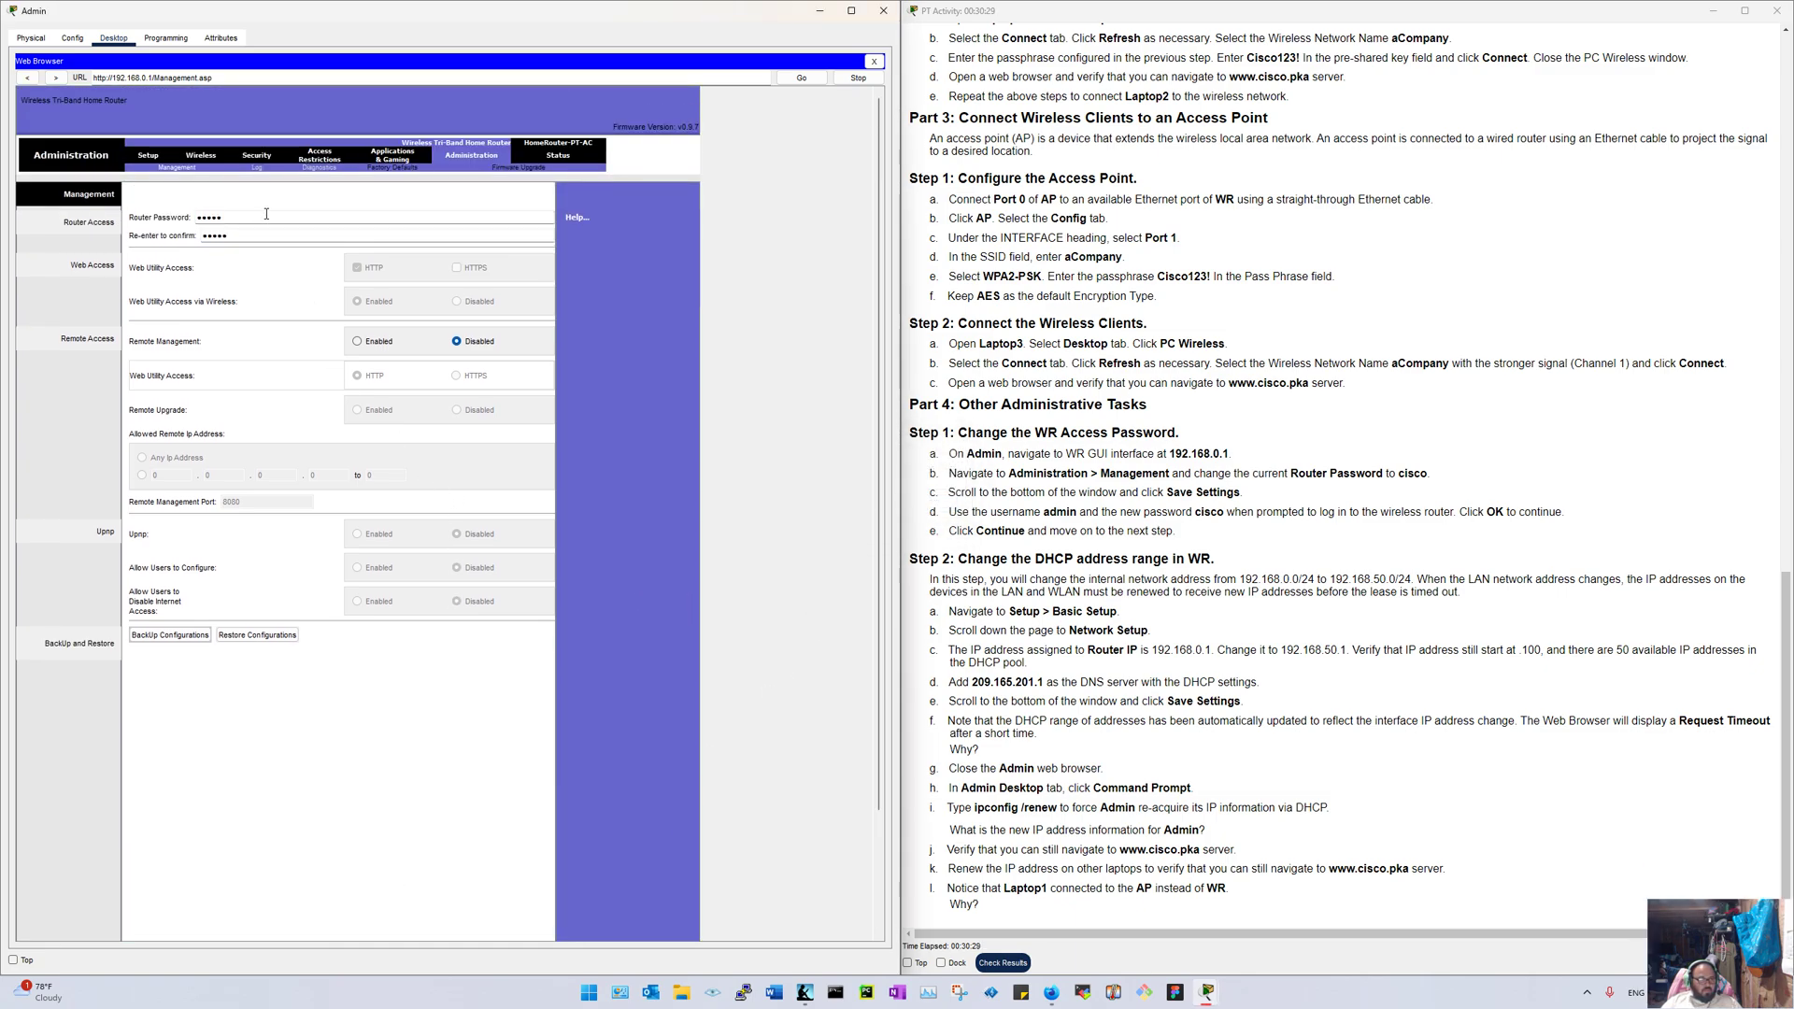
Step: Re-enter the router password fields and save the settings again
left_click_drag(264, 218, 106, 203)
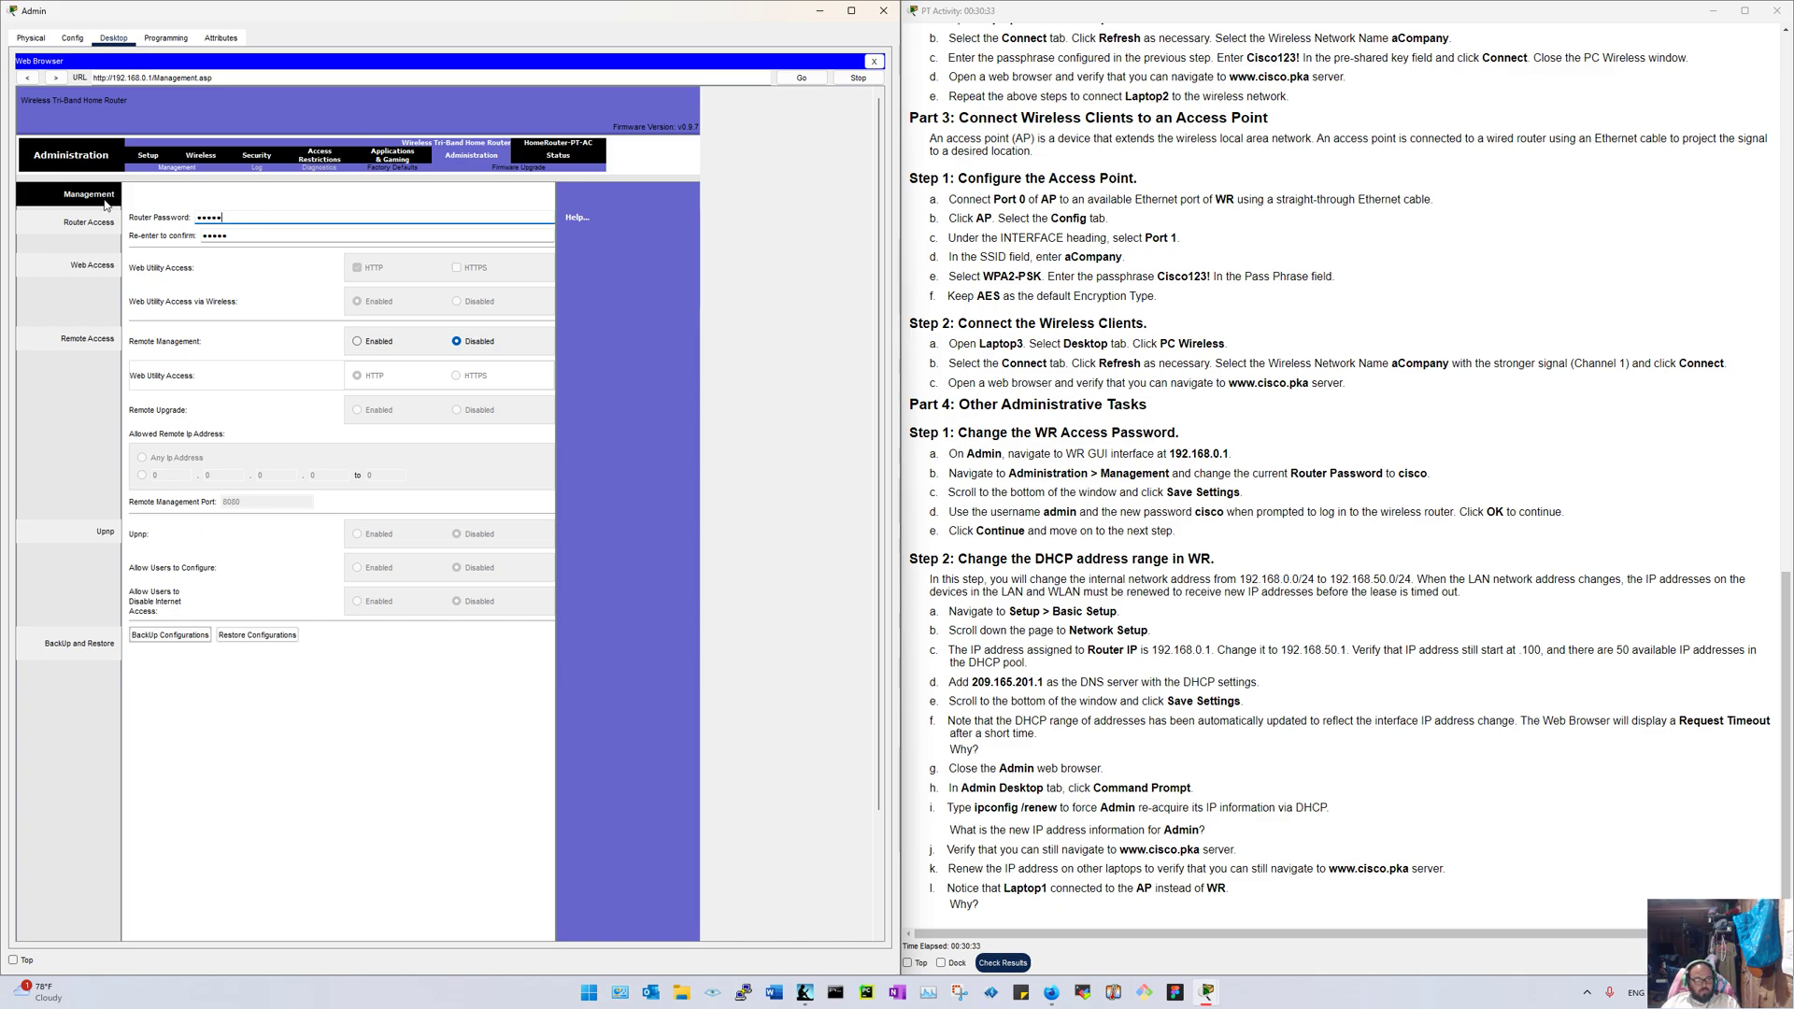
key("Tab")
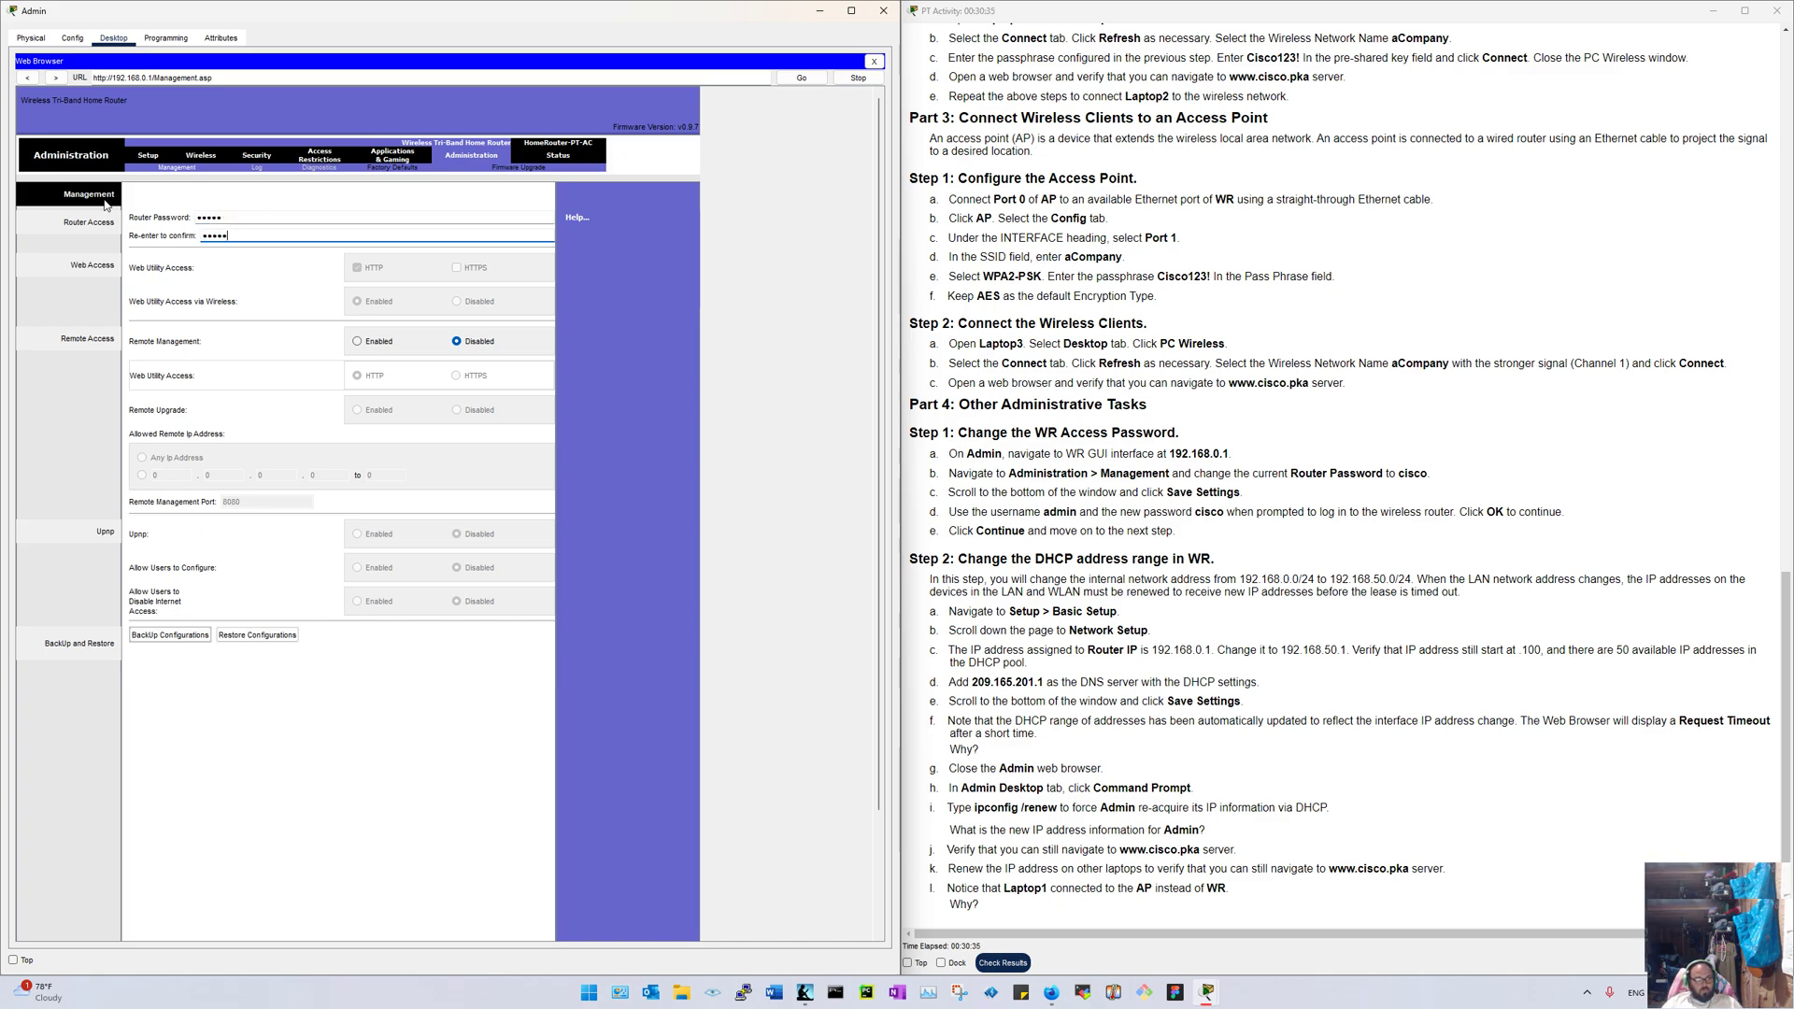
scroll(234, 617, "down", 3)
left_click(383, 921)
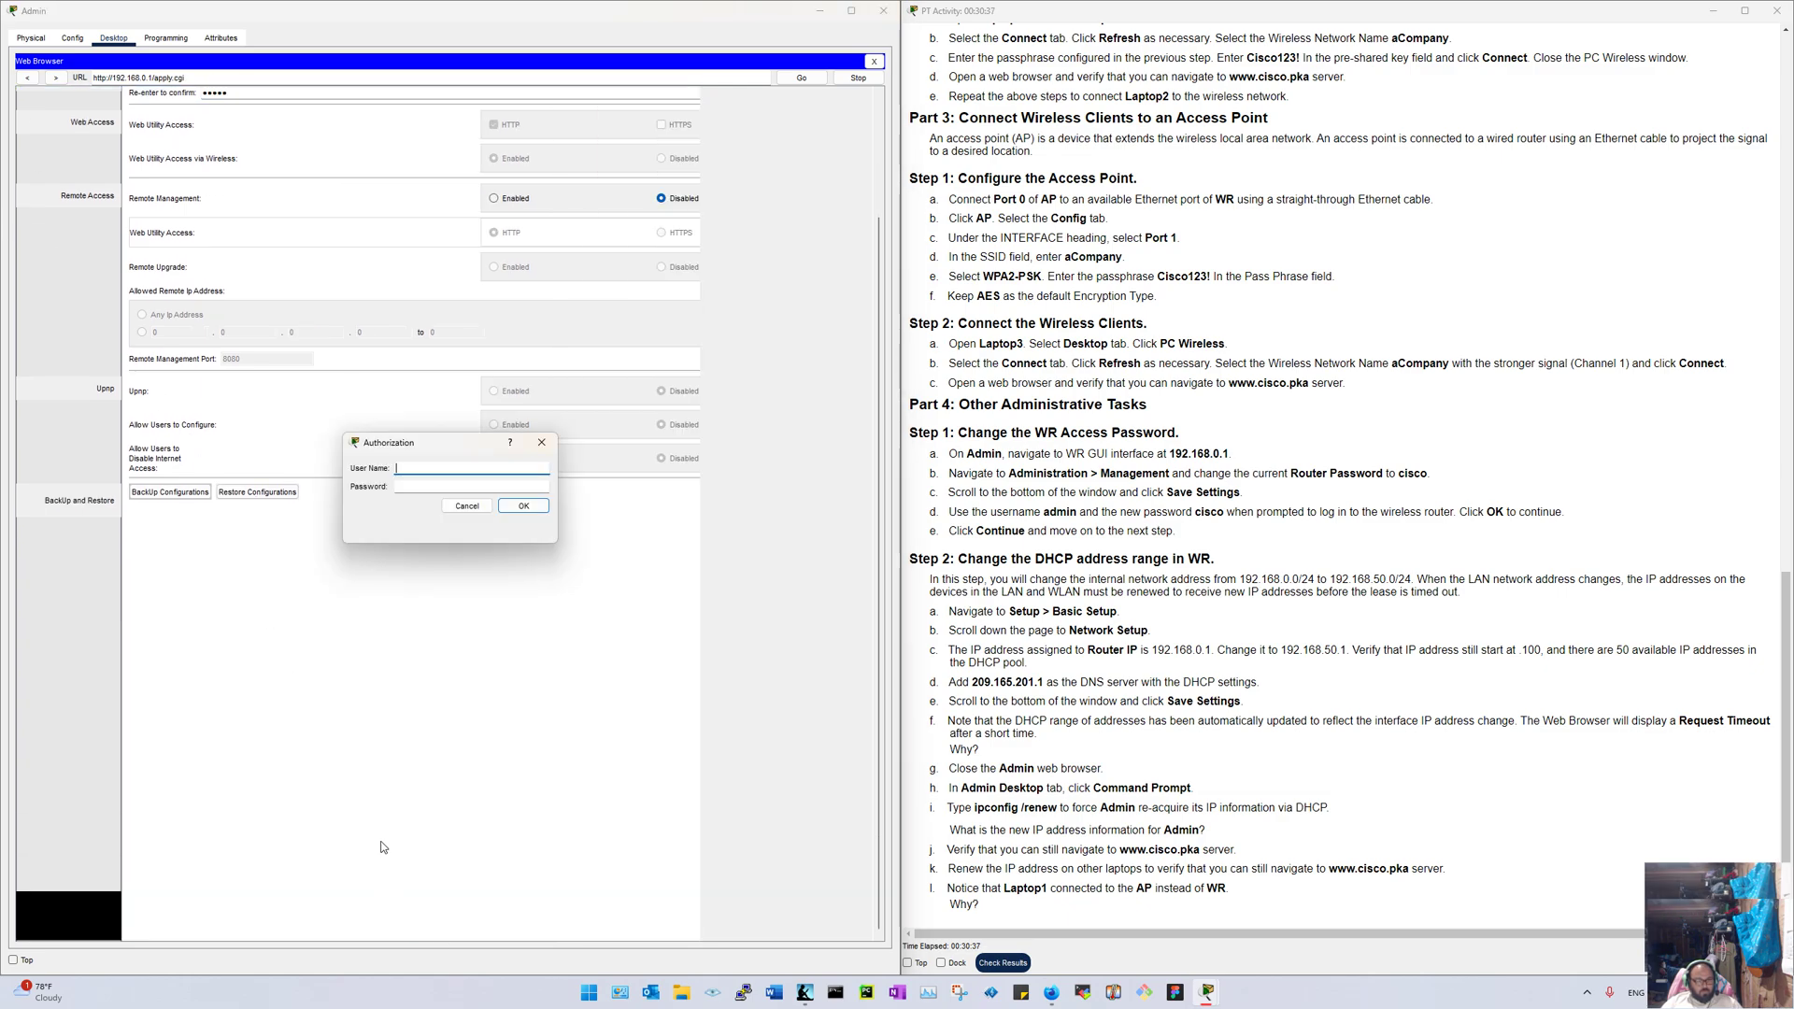
Step: Attempt to sign in at the Authorization prompt with the user name and new password
left_click(419, 465)
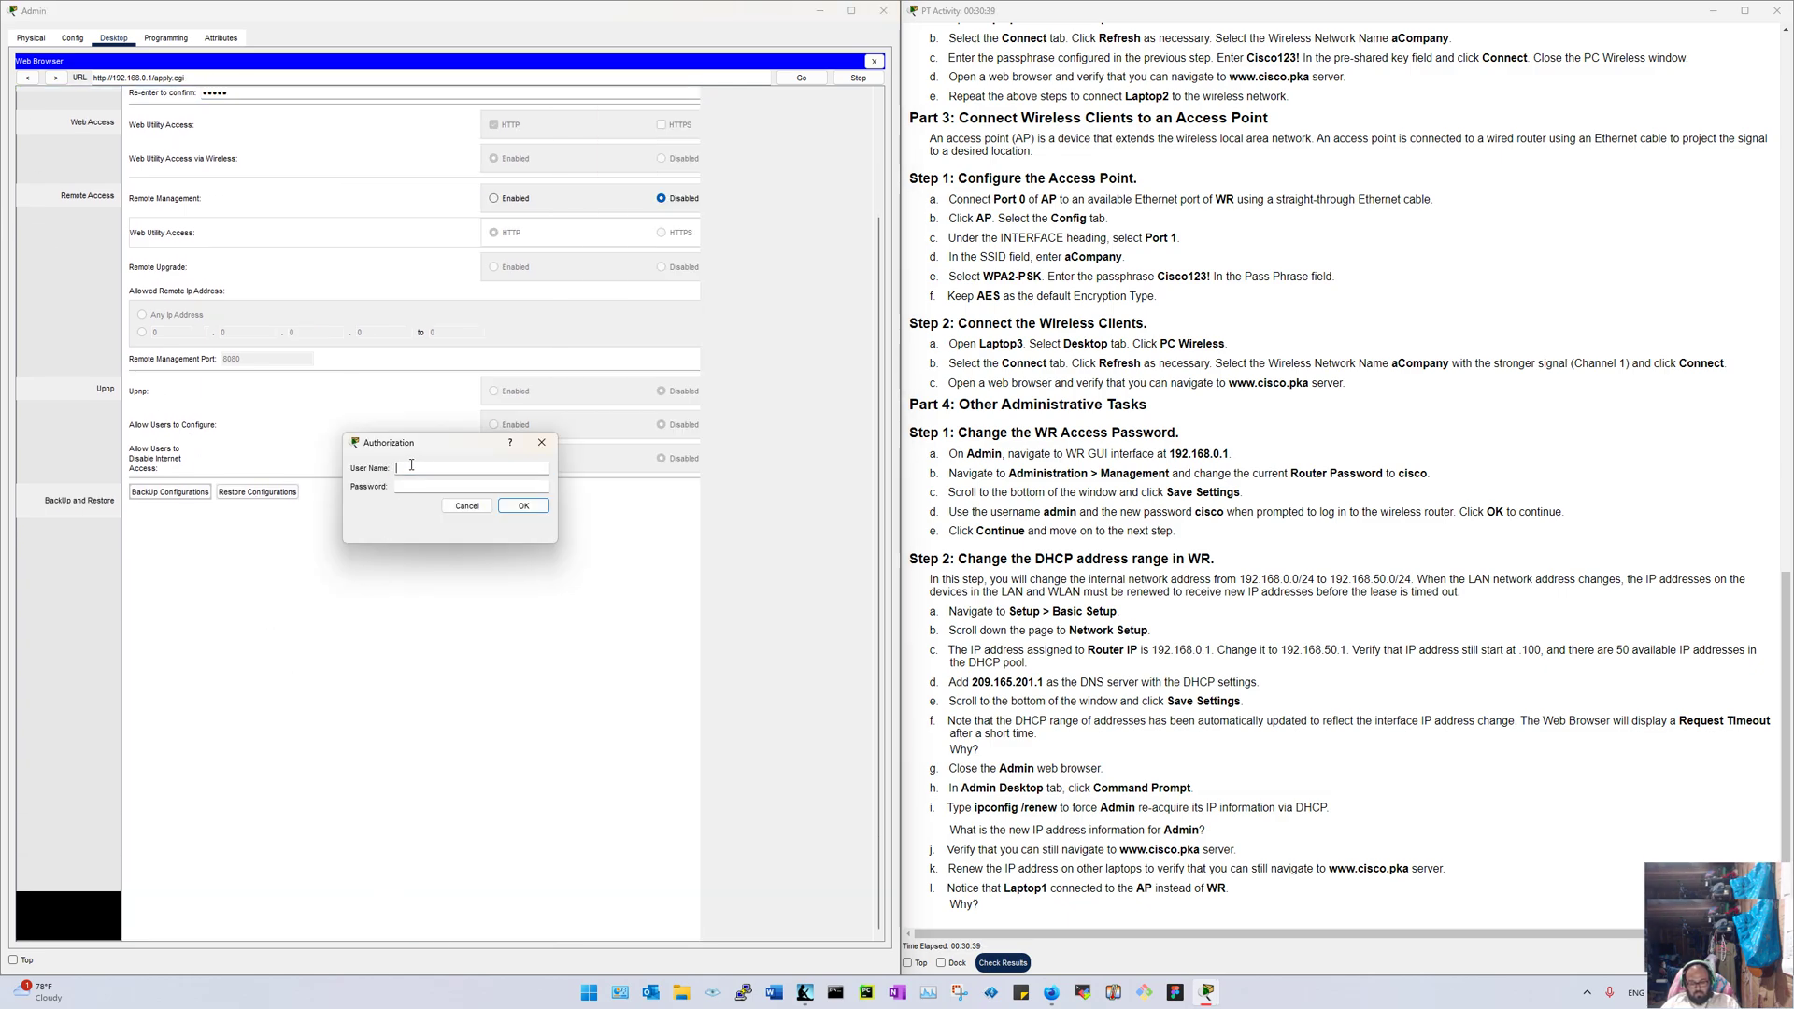
type("cisco")
key("Tab")
type("c")
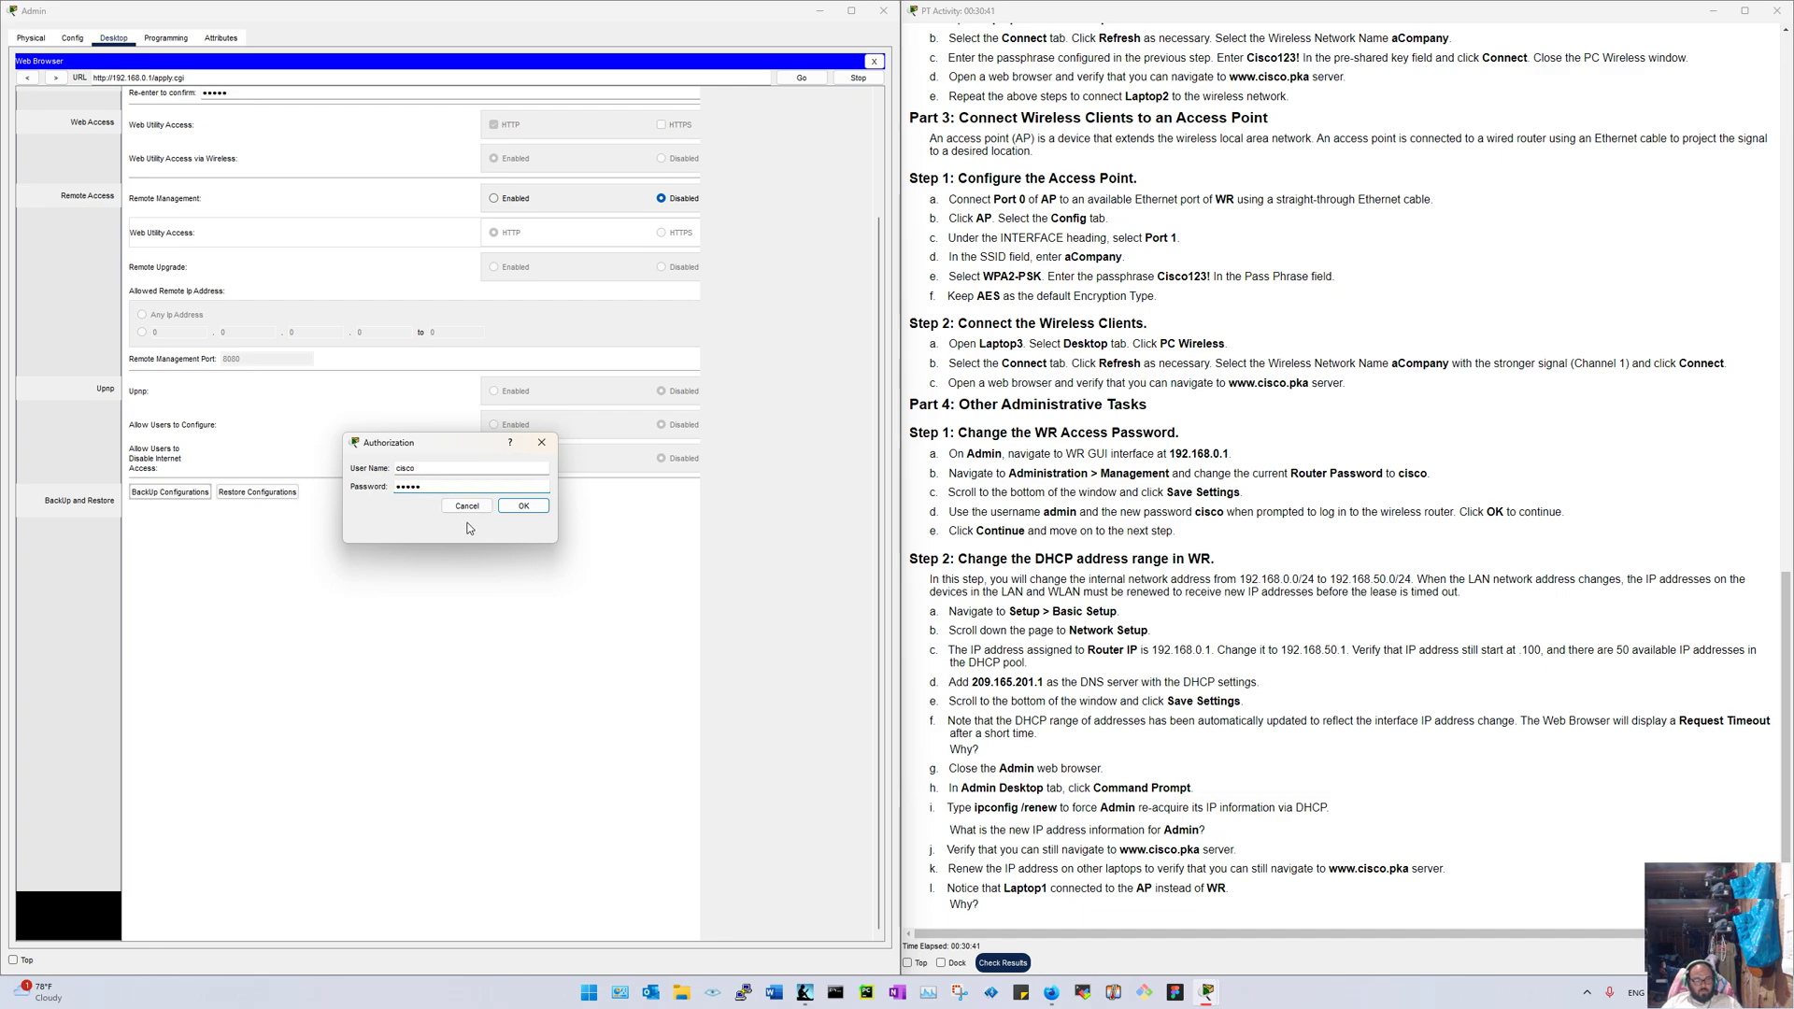
left_click(521, 507)
type("admin")
left_click(481, 484)
type("cisco")
key("Return")
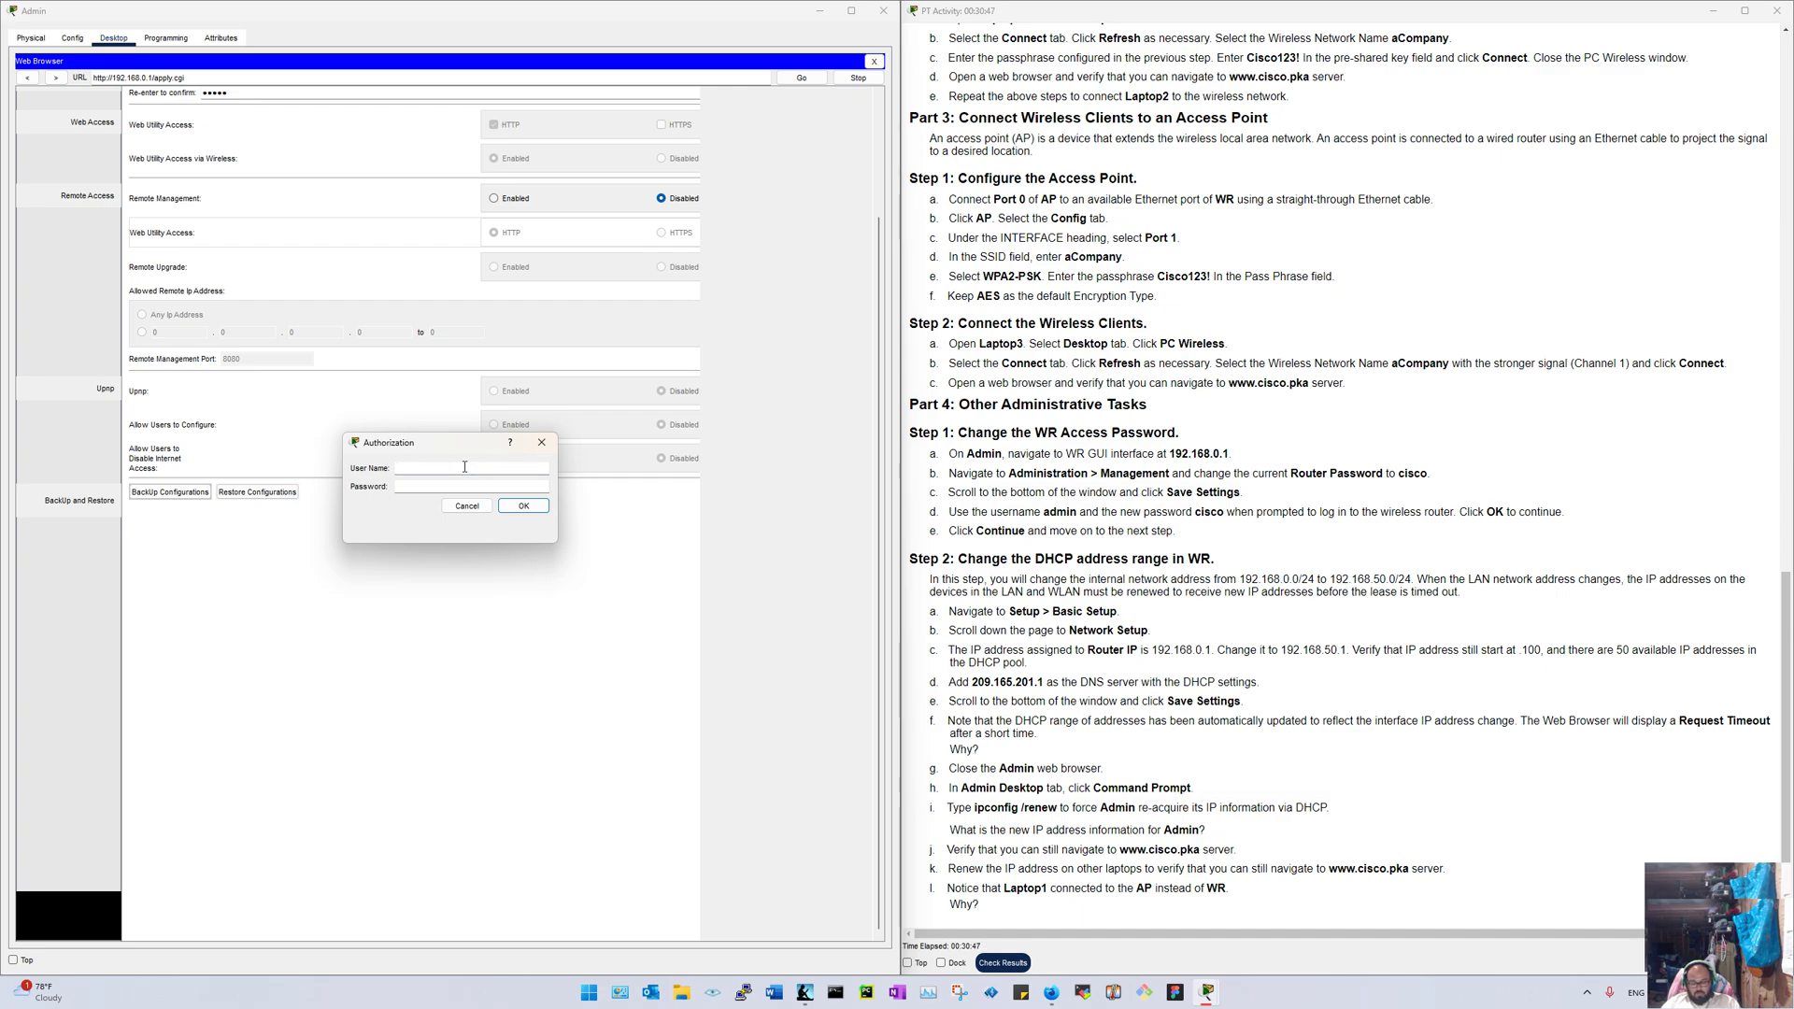
Step: Correct the user name to admin, sign in with the new password, and continue
type("cisco")
key("Tab")
type("cisco")
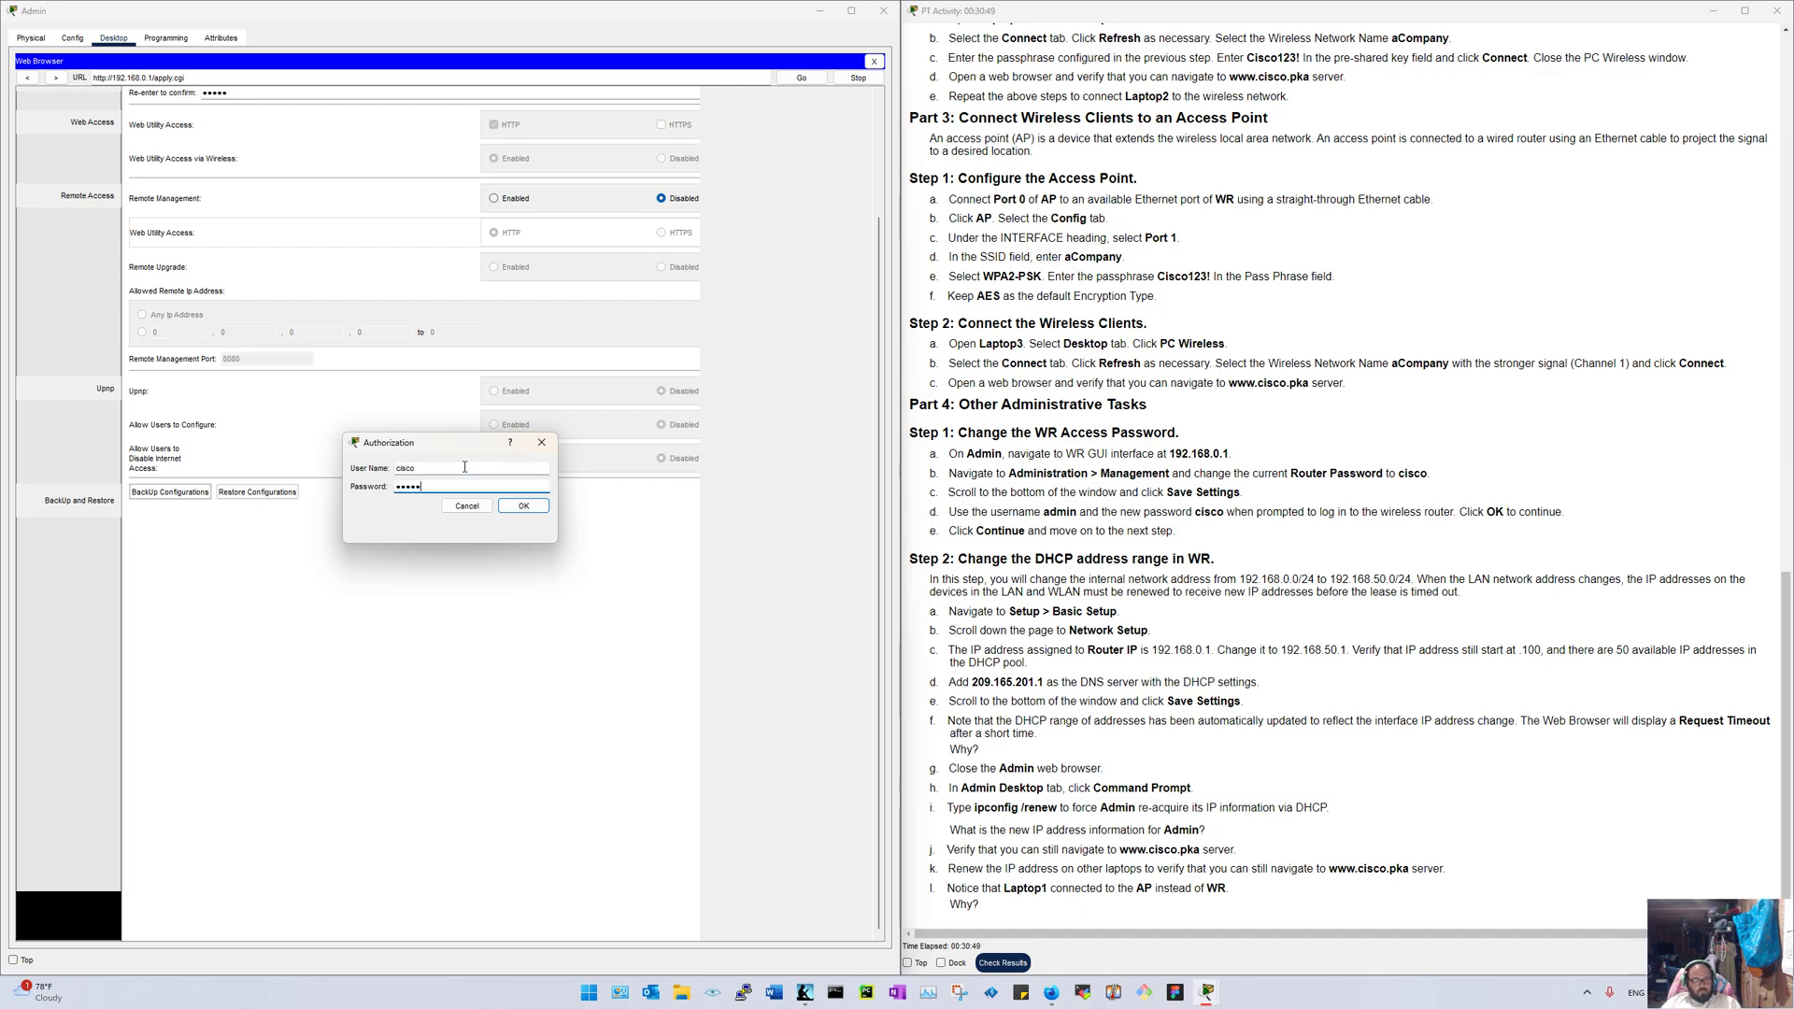
key("shift+Tab")
type("ad")
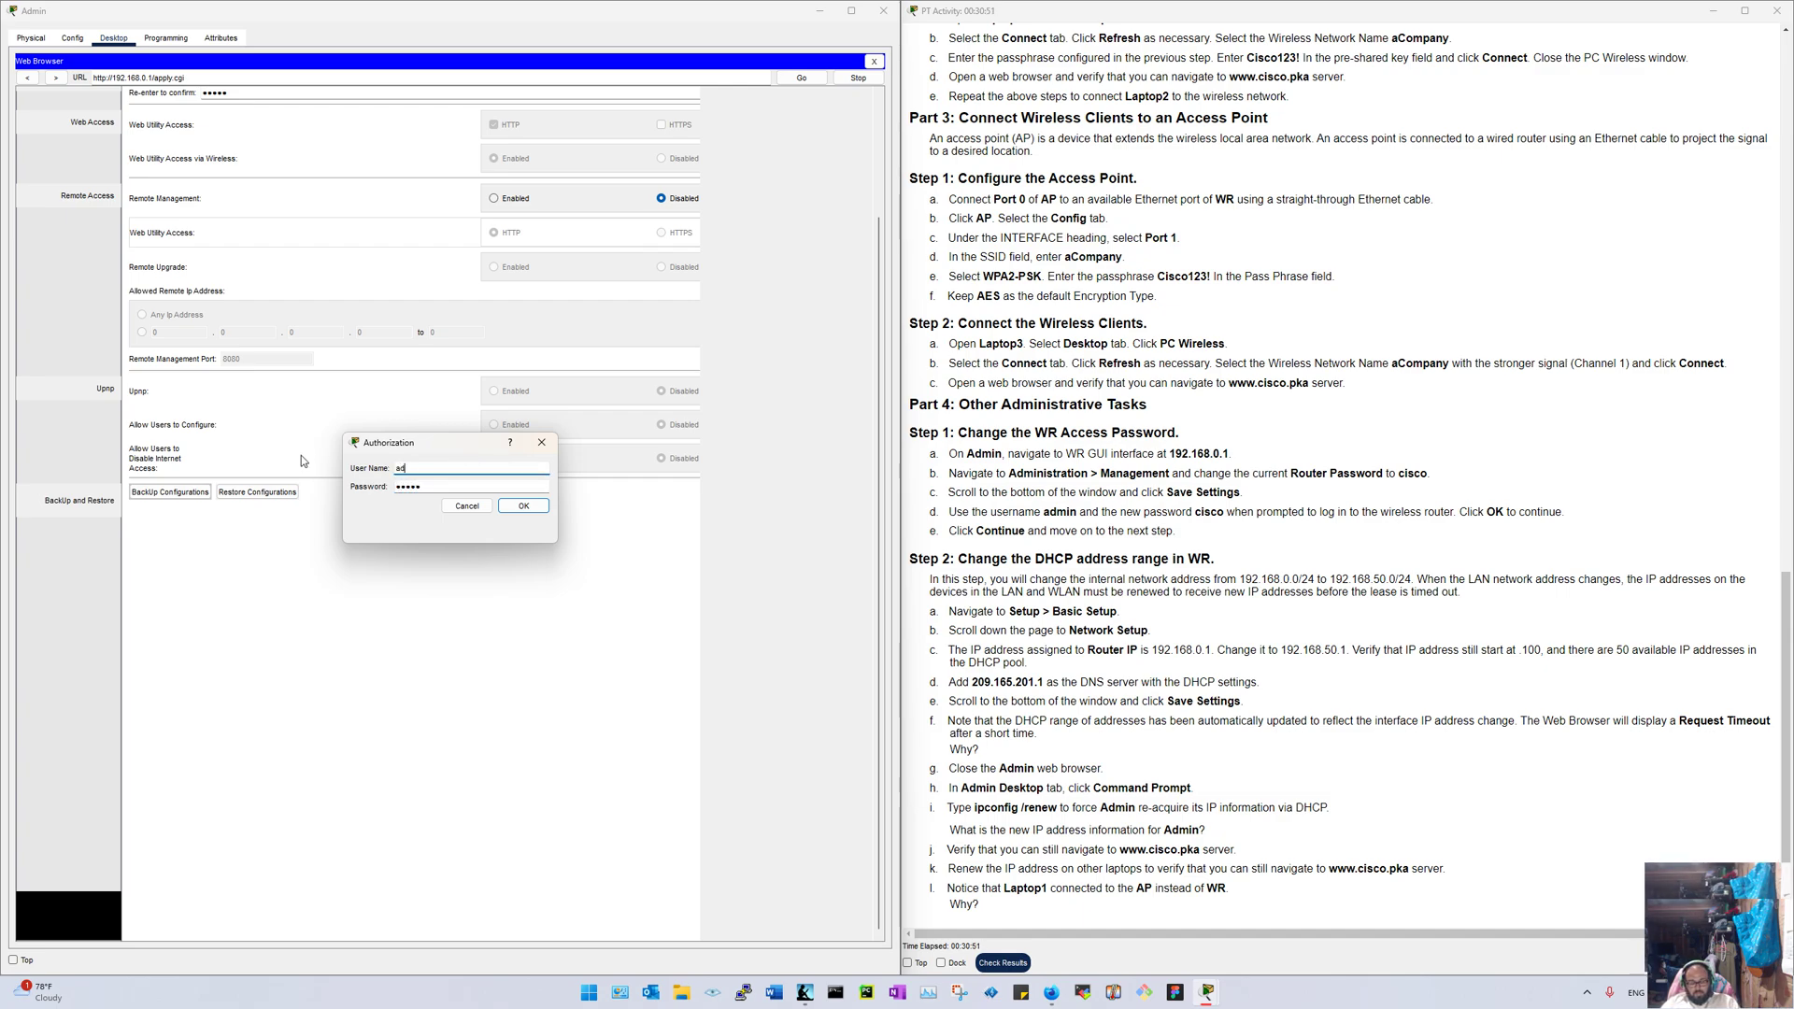
type("min")
key("Tab")
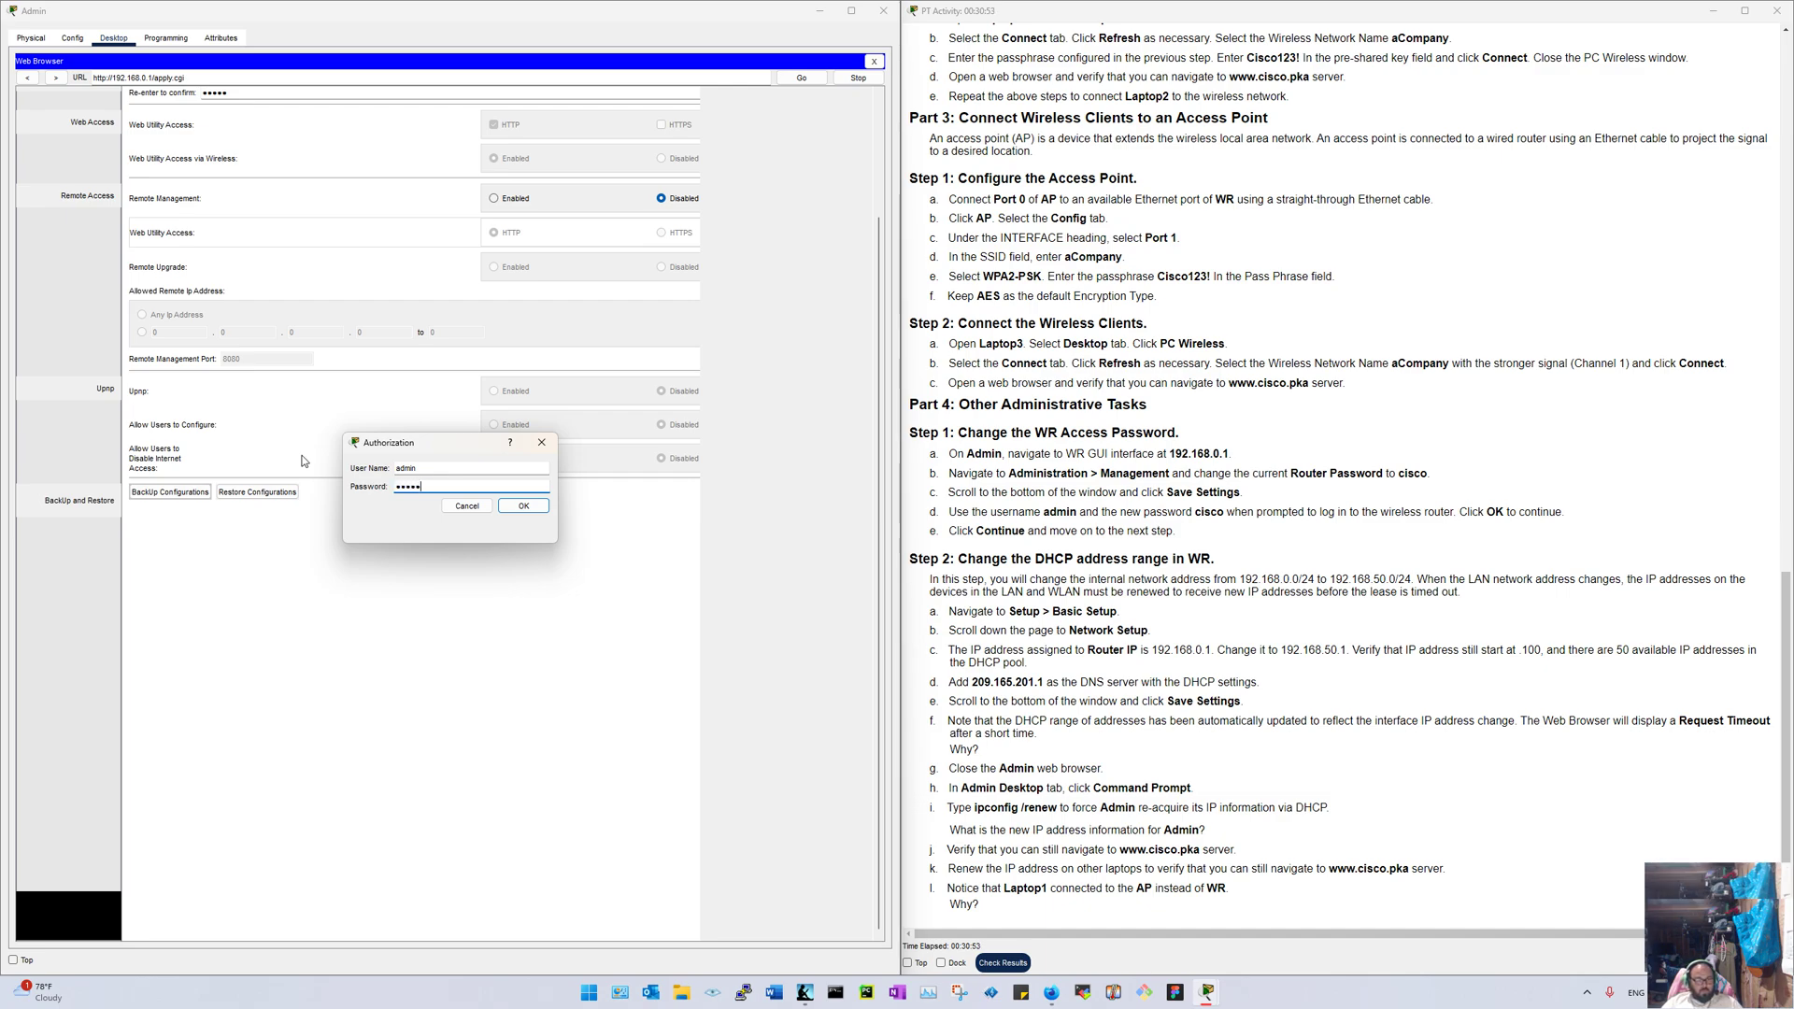
left_click(521, 505)
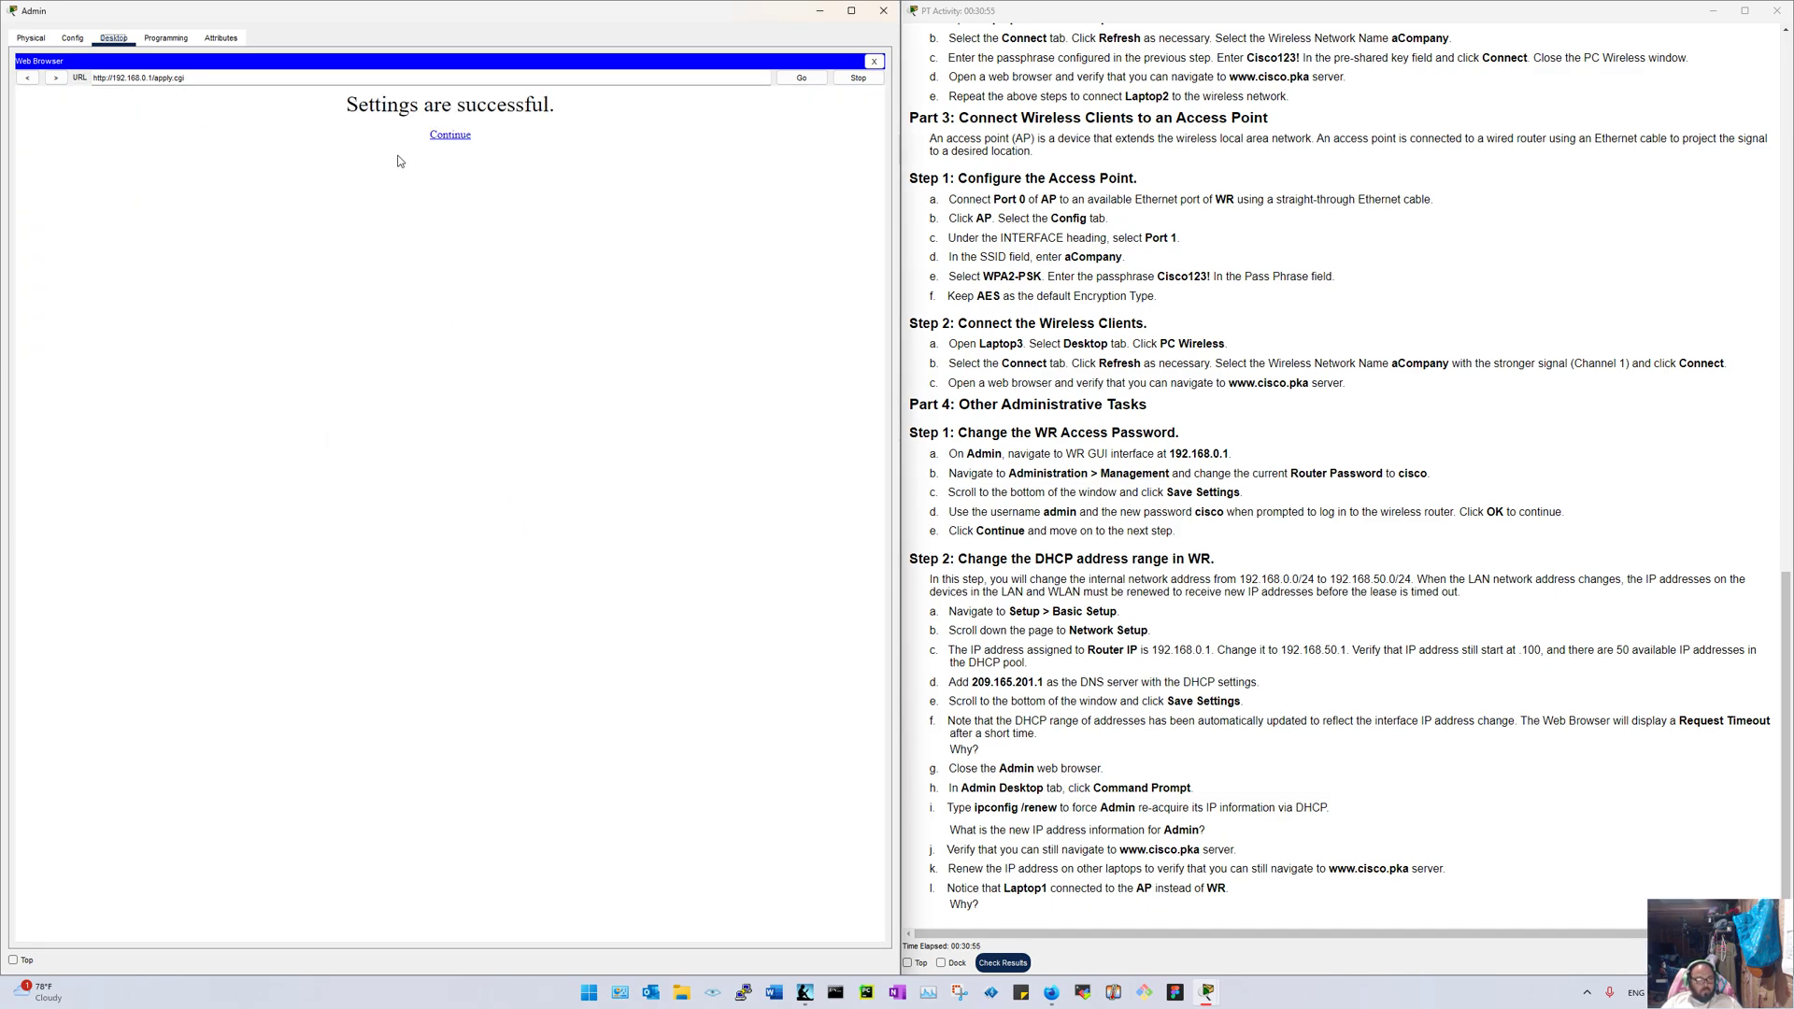
left_click(449, 136)
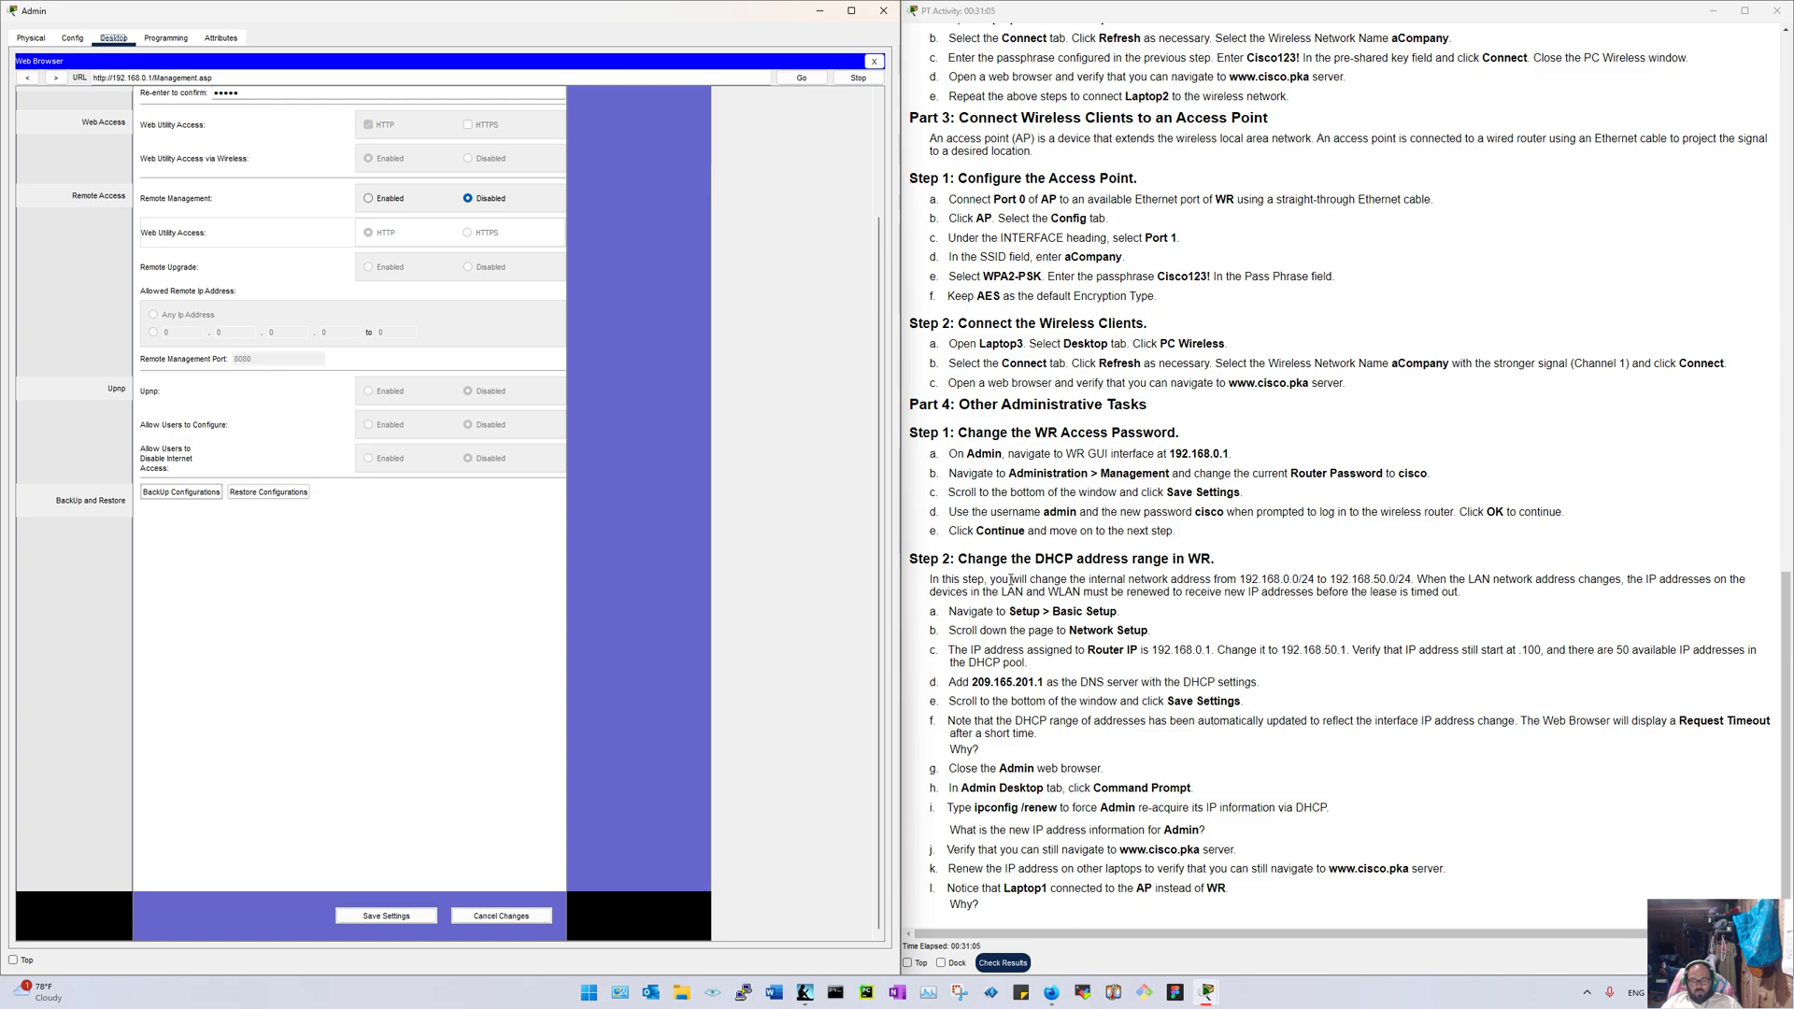
Step: Close Admin's browser and PC window, then reopen Admin's web browser and shift it left
left_click(874, 63)
left_click(883, 10)
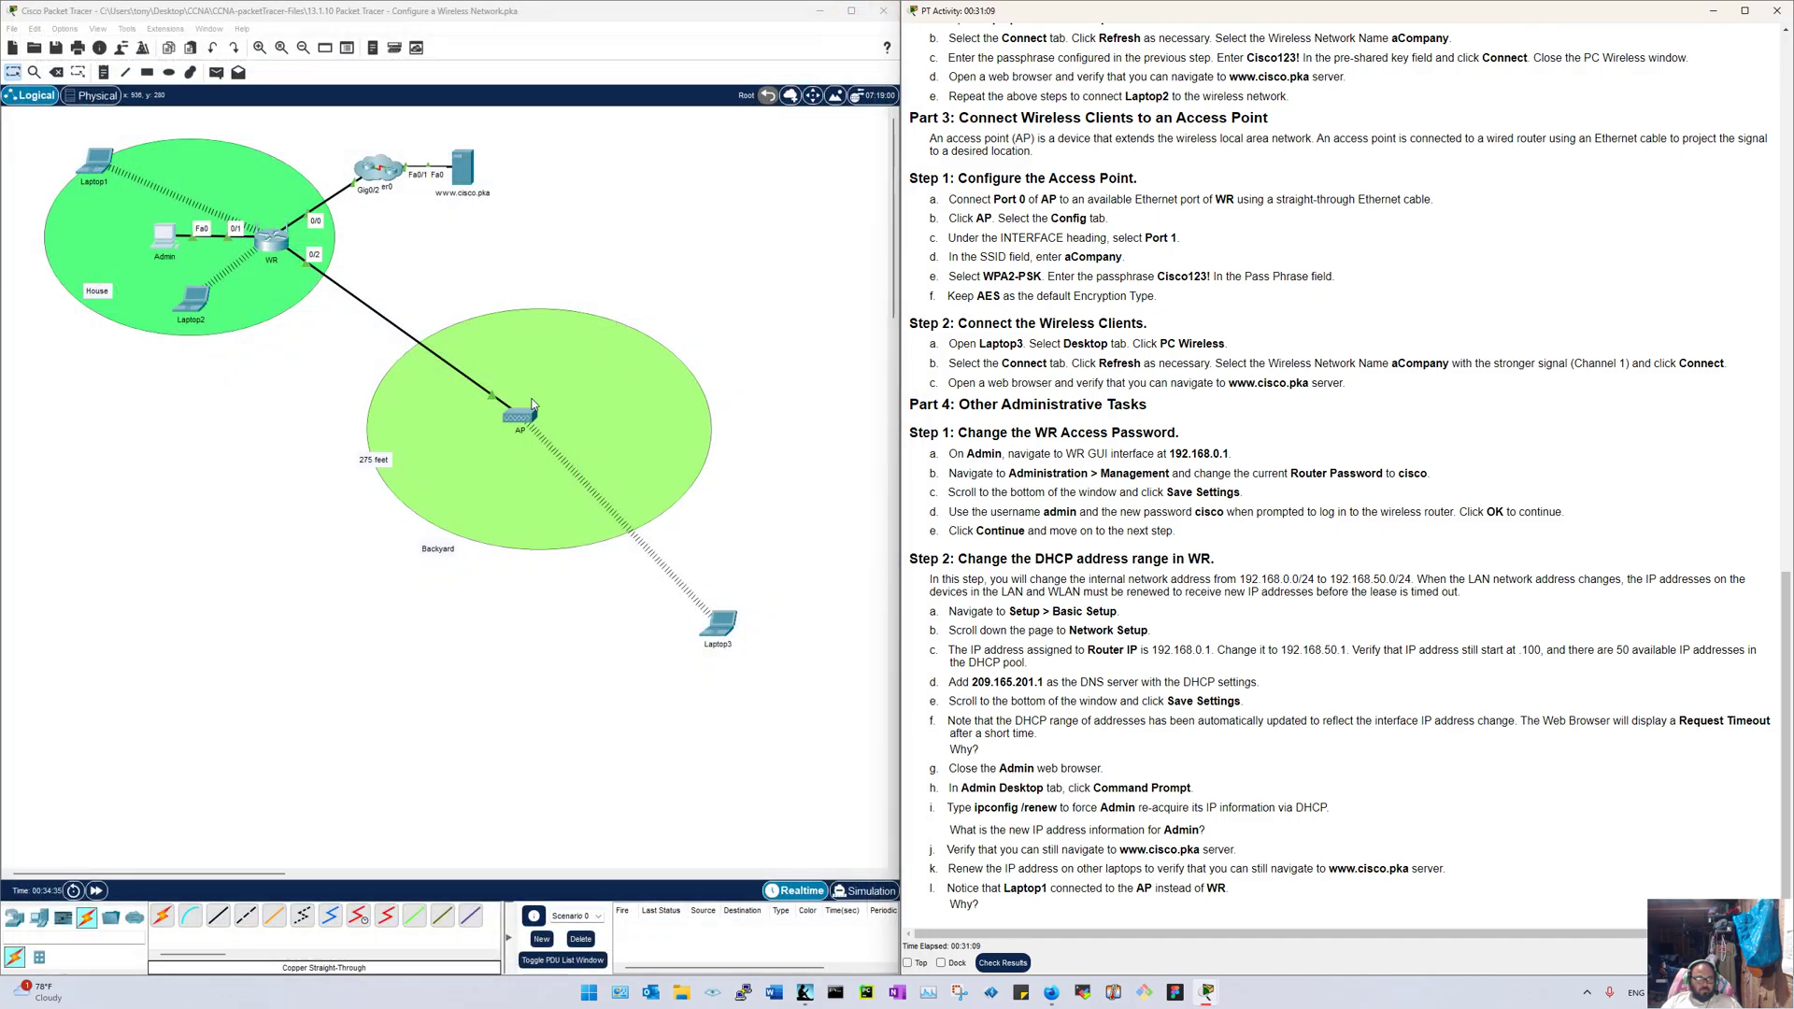
left_click(155, 490)
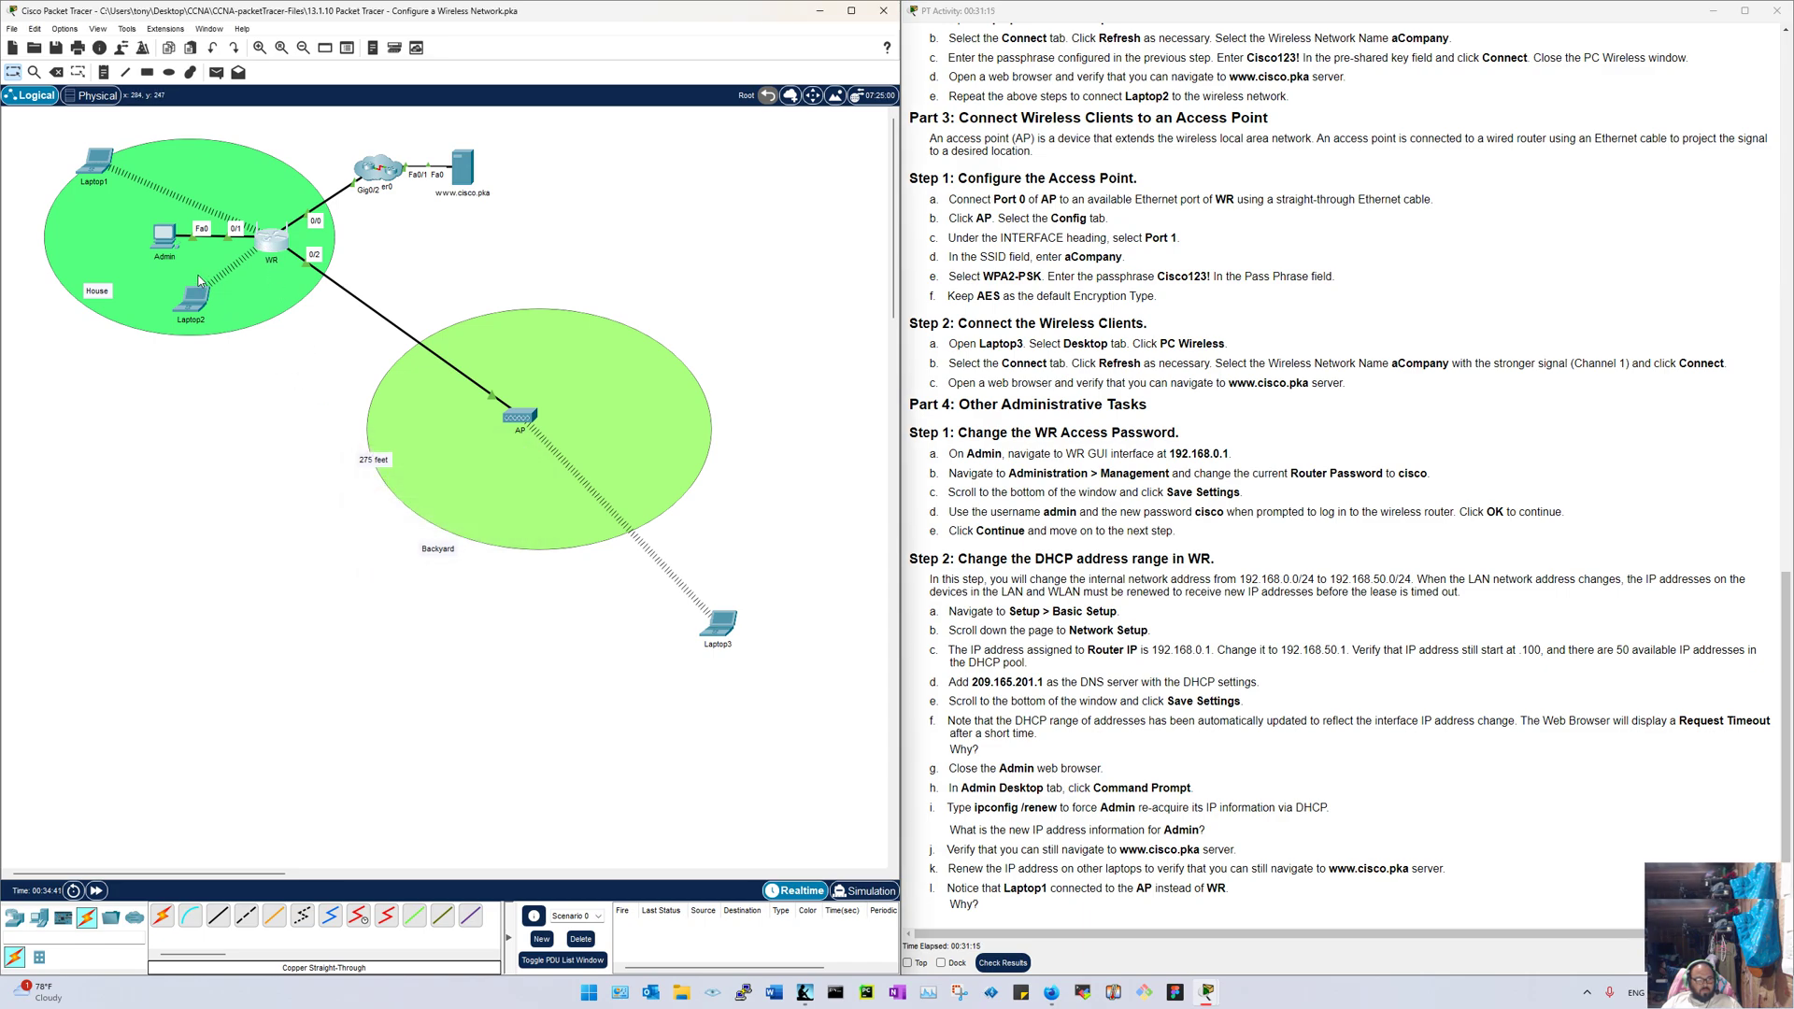
left_click(166, 242)
left_click(1072, 331)
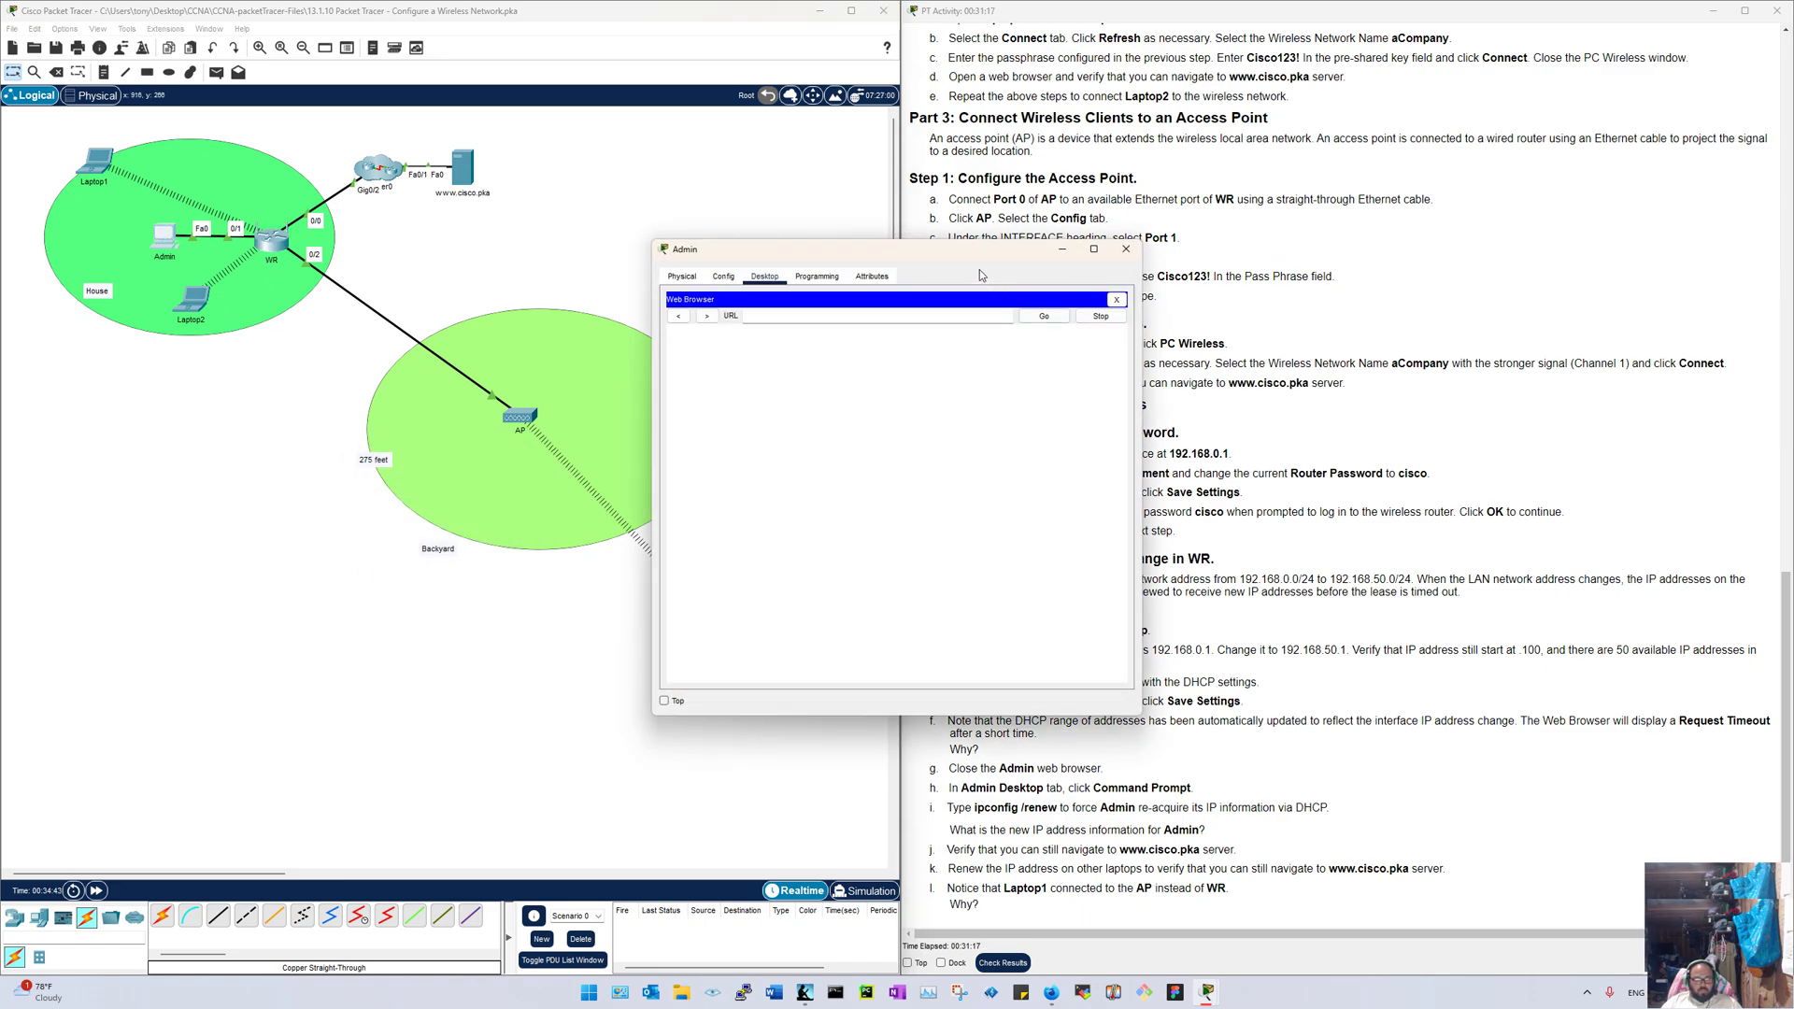
left_click_drag(910, 241, 422, 205)
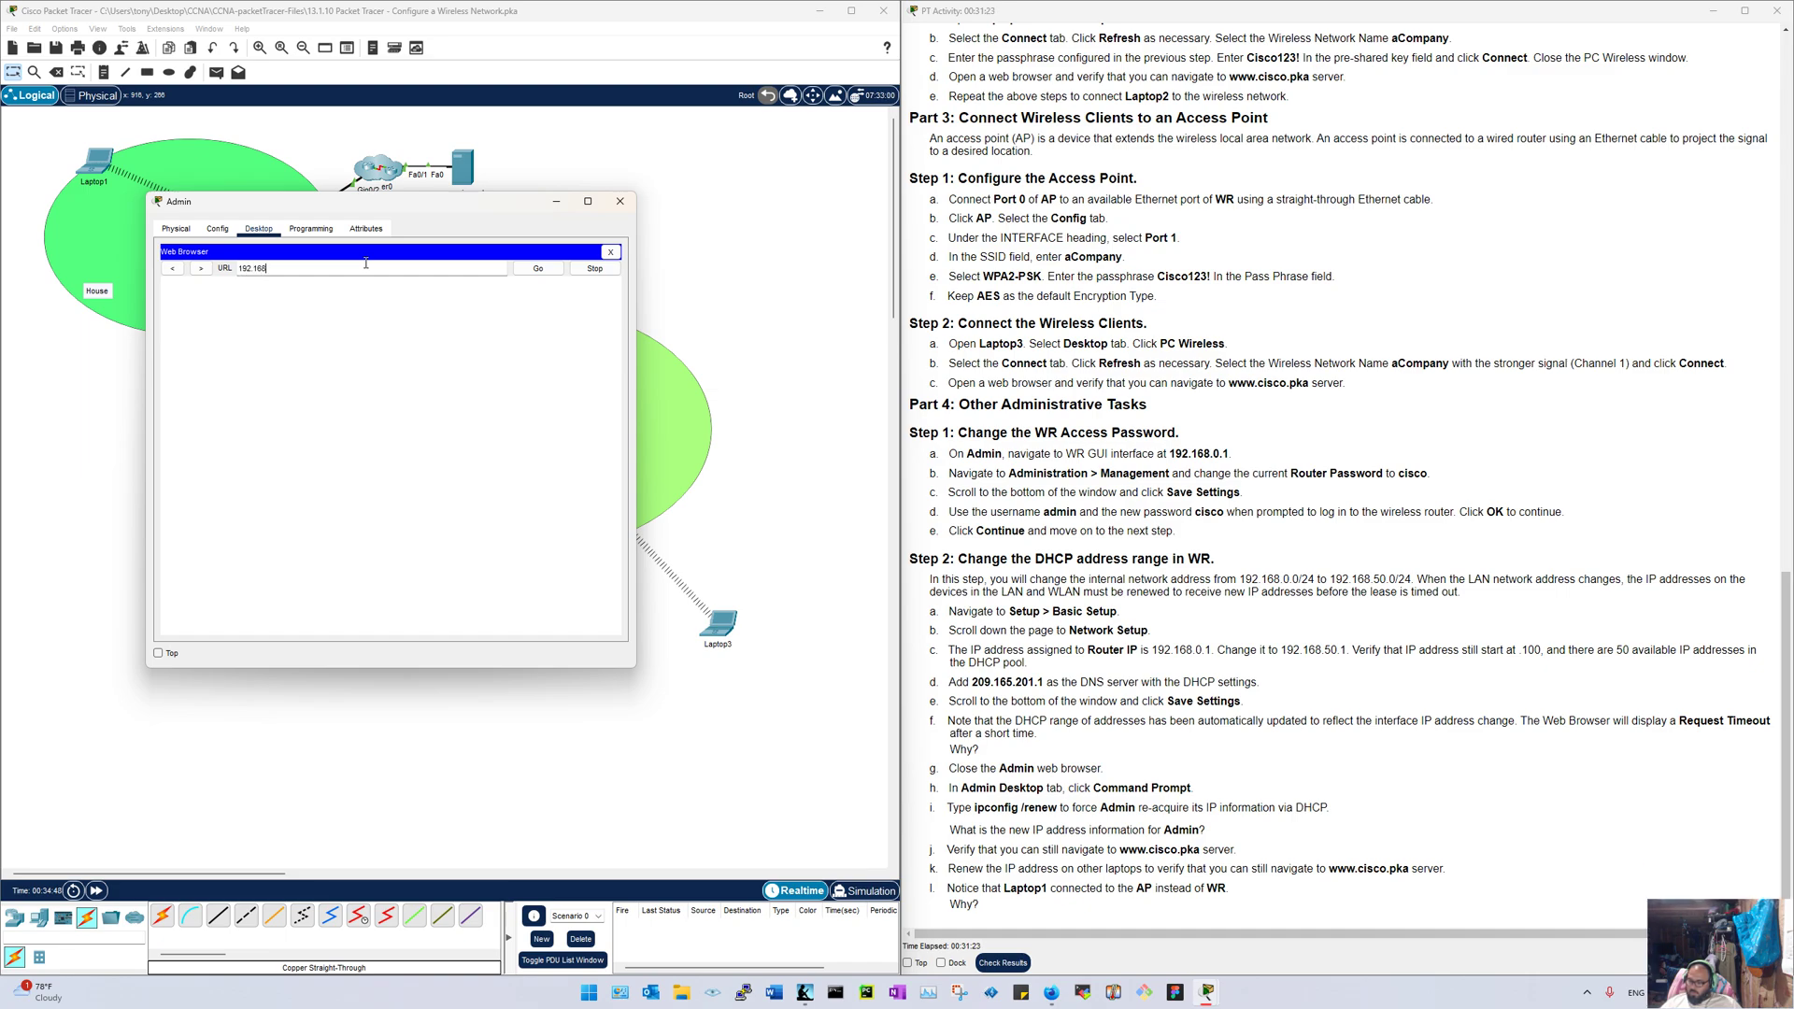
Step: Load 192.168.0.1, log in as admin, and snap the window to the left half
key("Return")
type("adm")
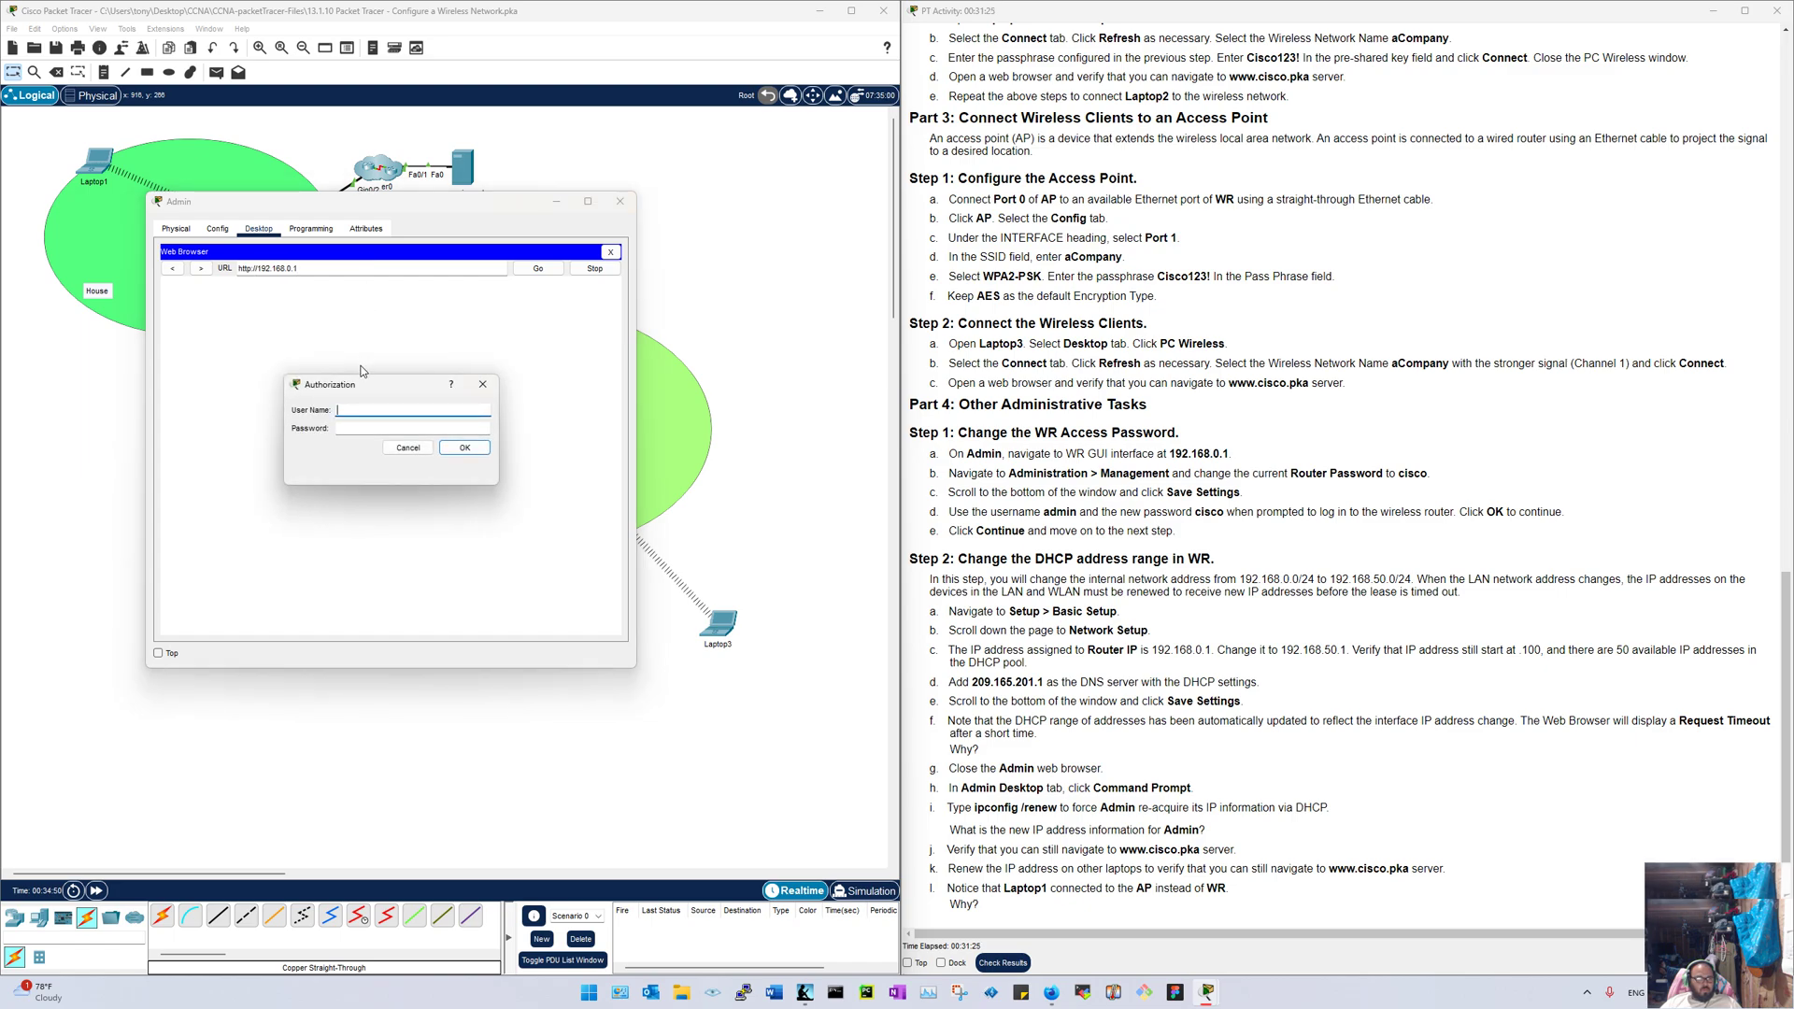
type("in")
key("Tab")
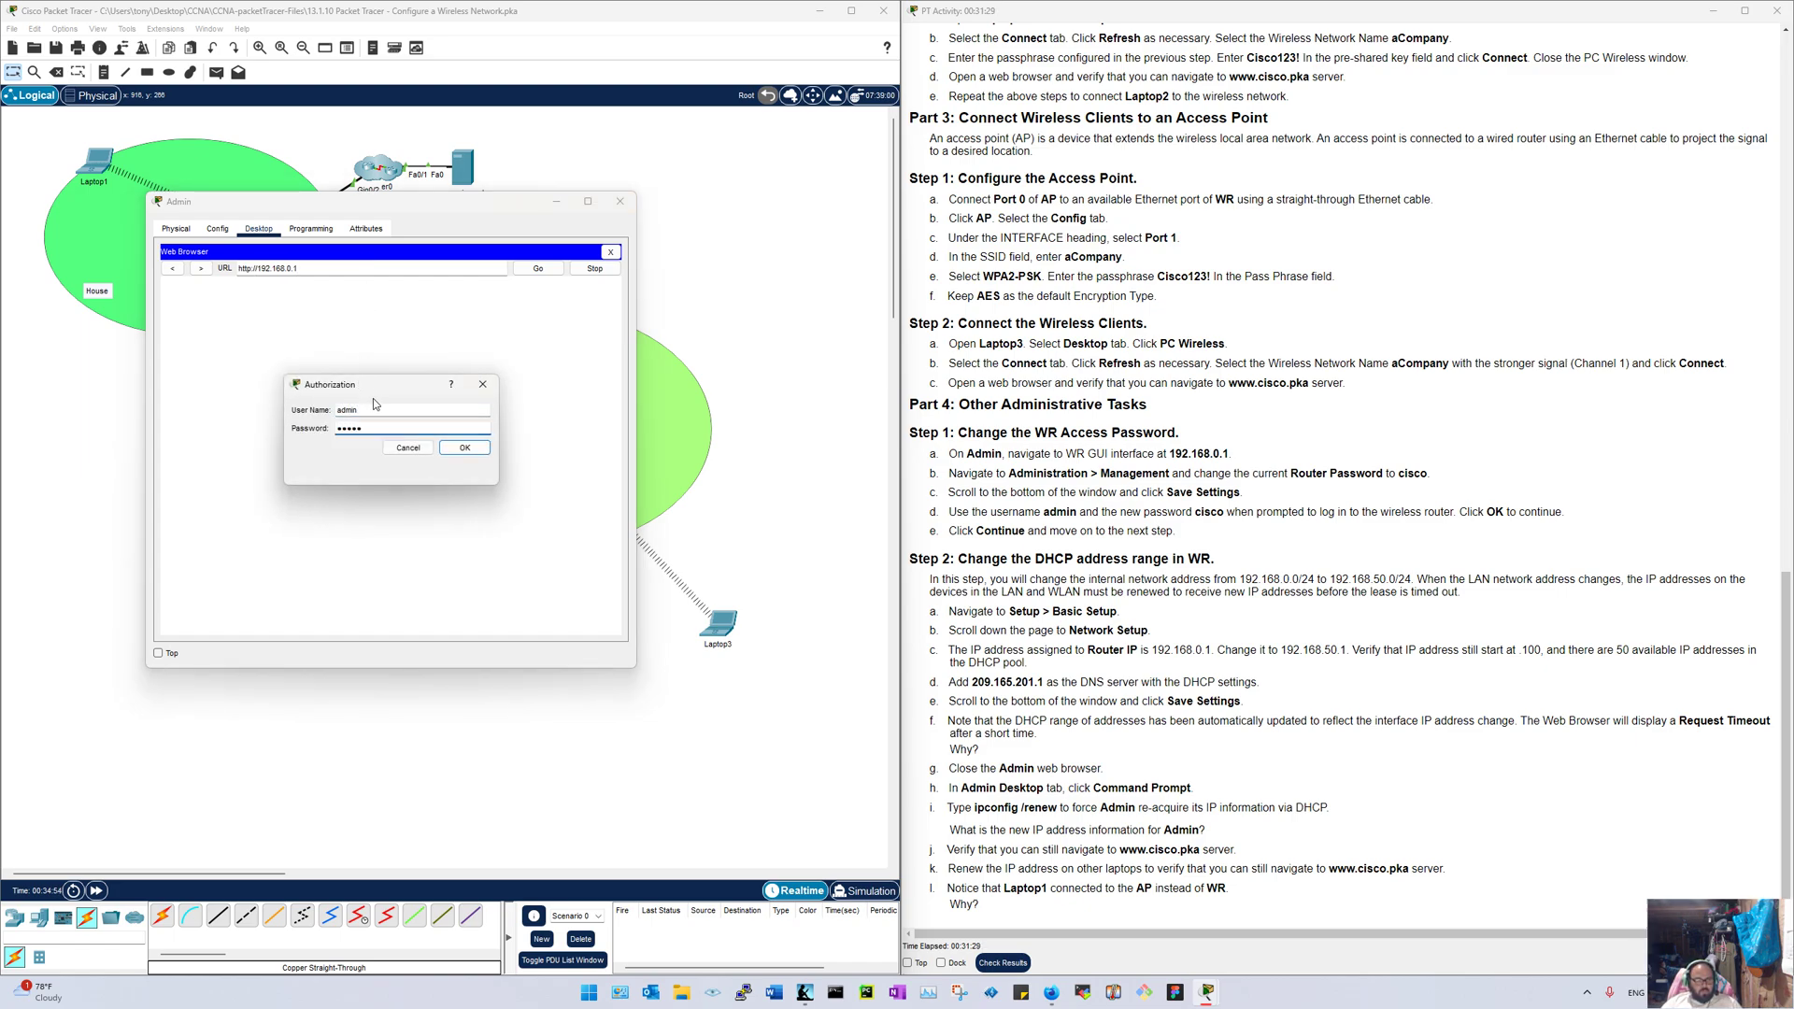
key("Return")
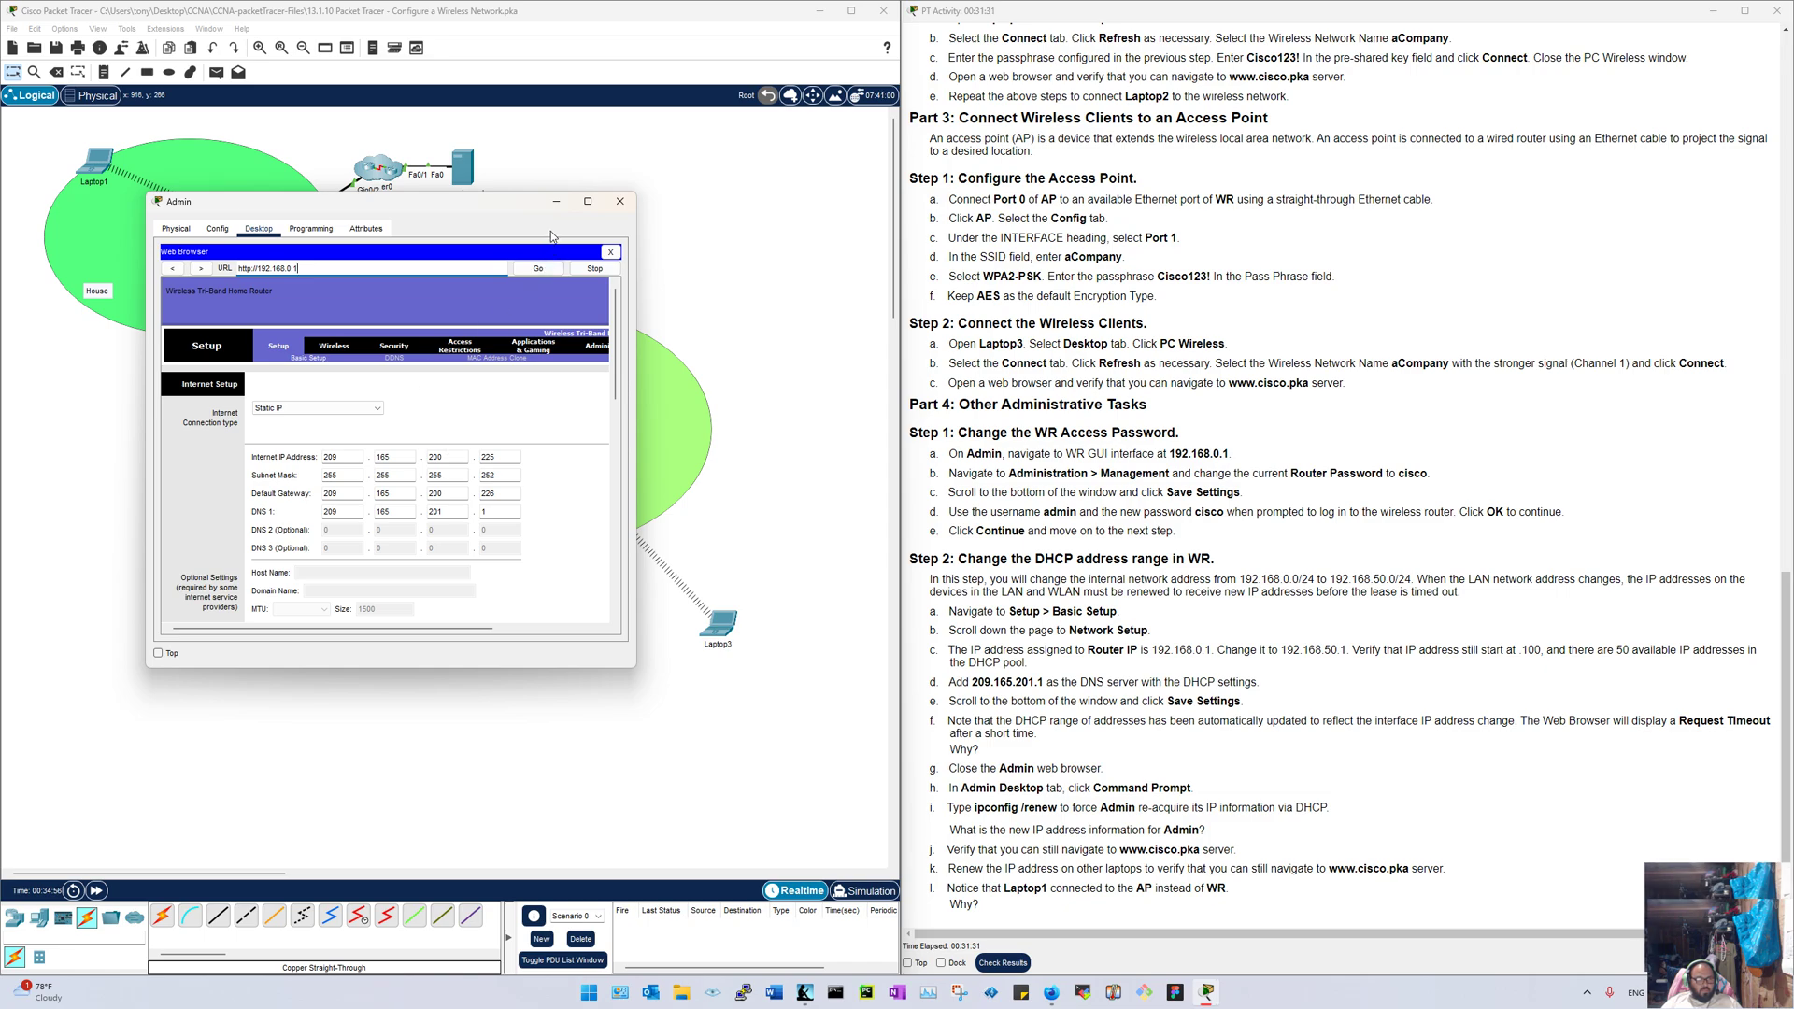
left_click_drag(497, 211, 1, 448)
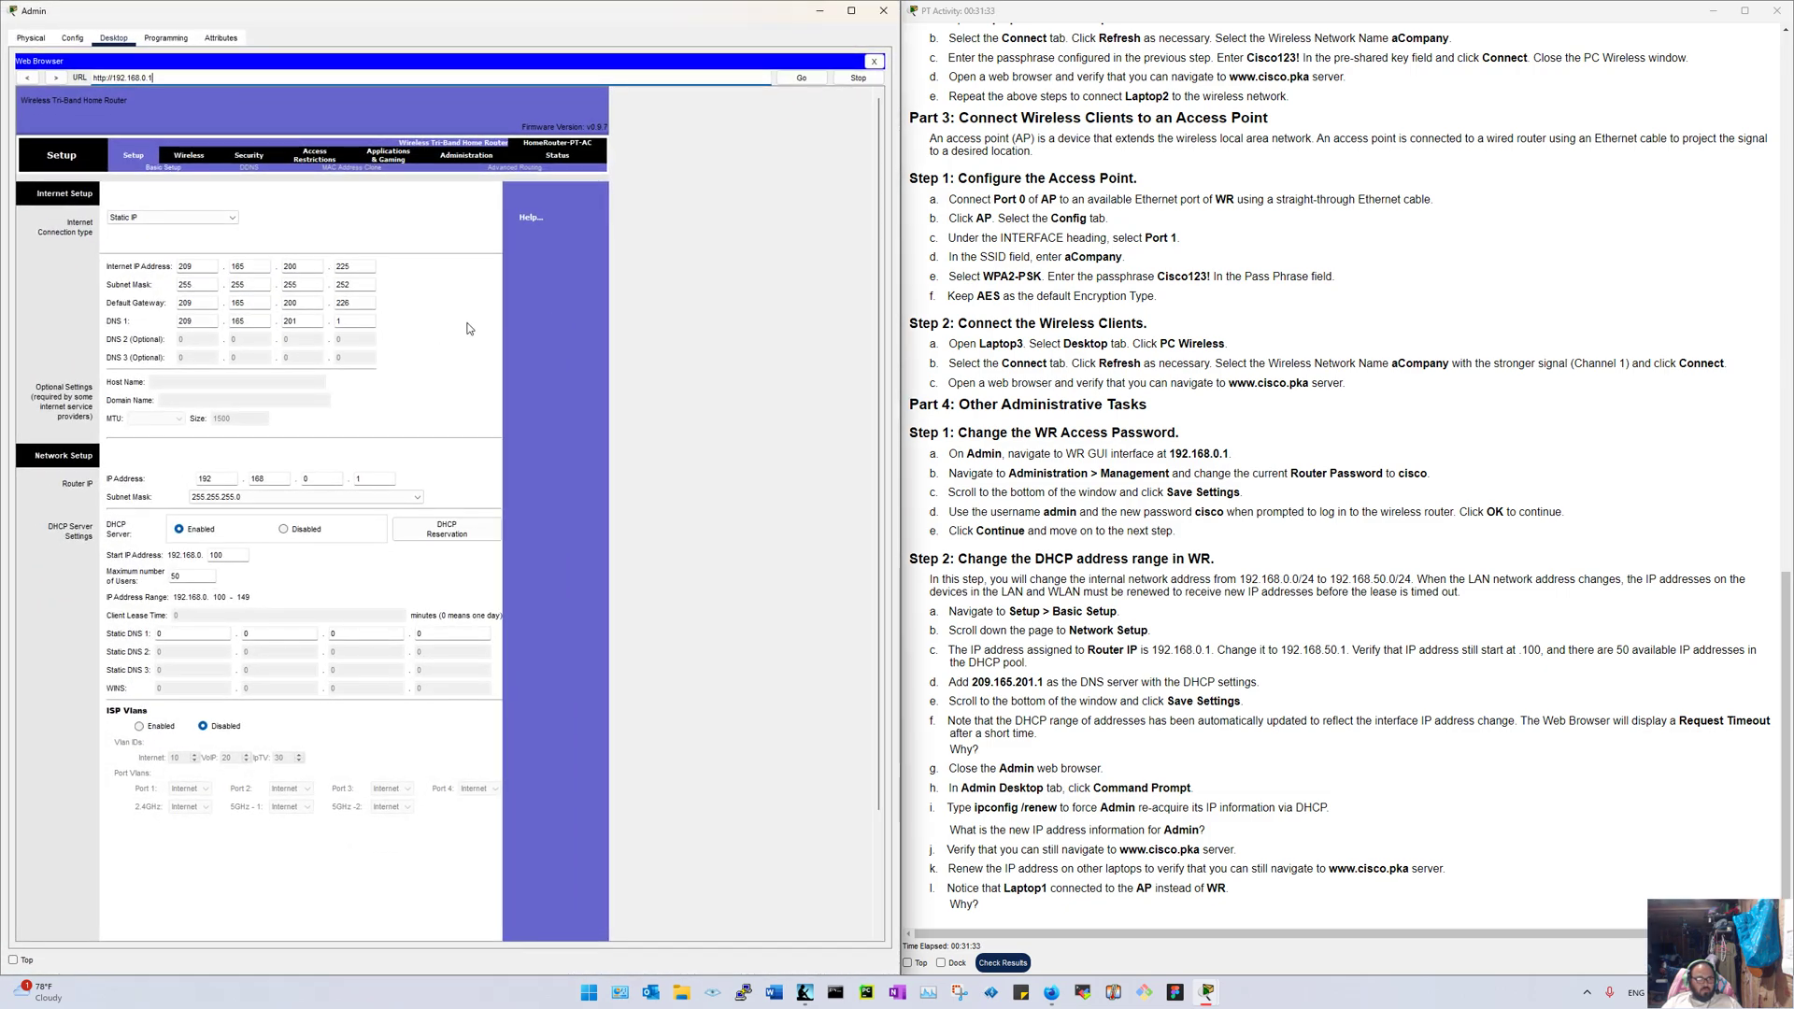
Step: Re-enter 50 as the DHCP Maximum number of Users
scroll(468, 327, "down", 3)
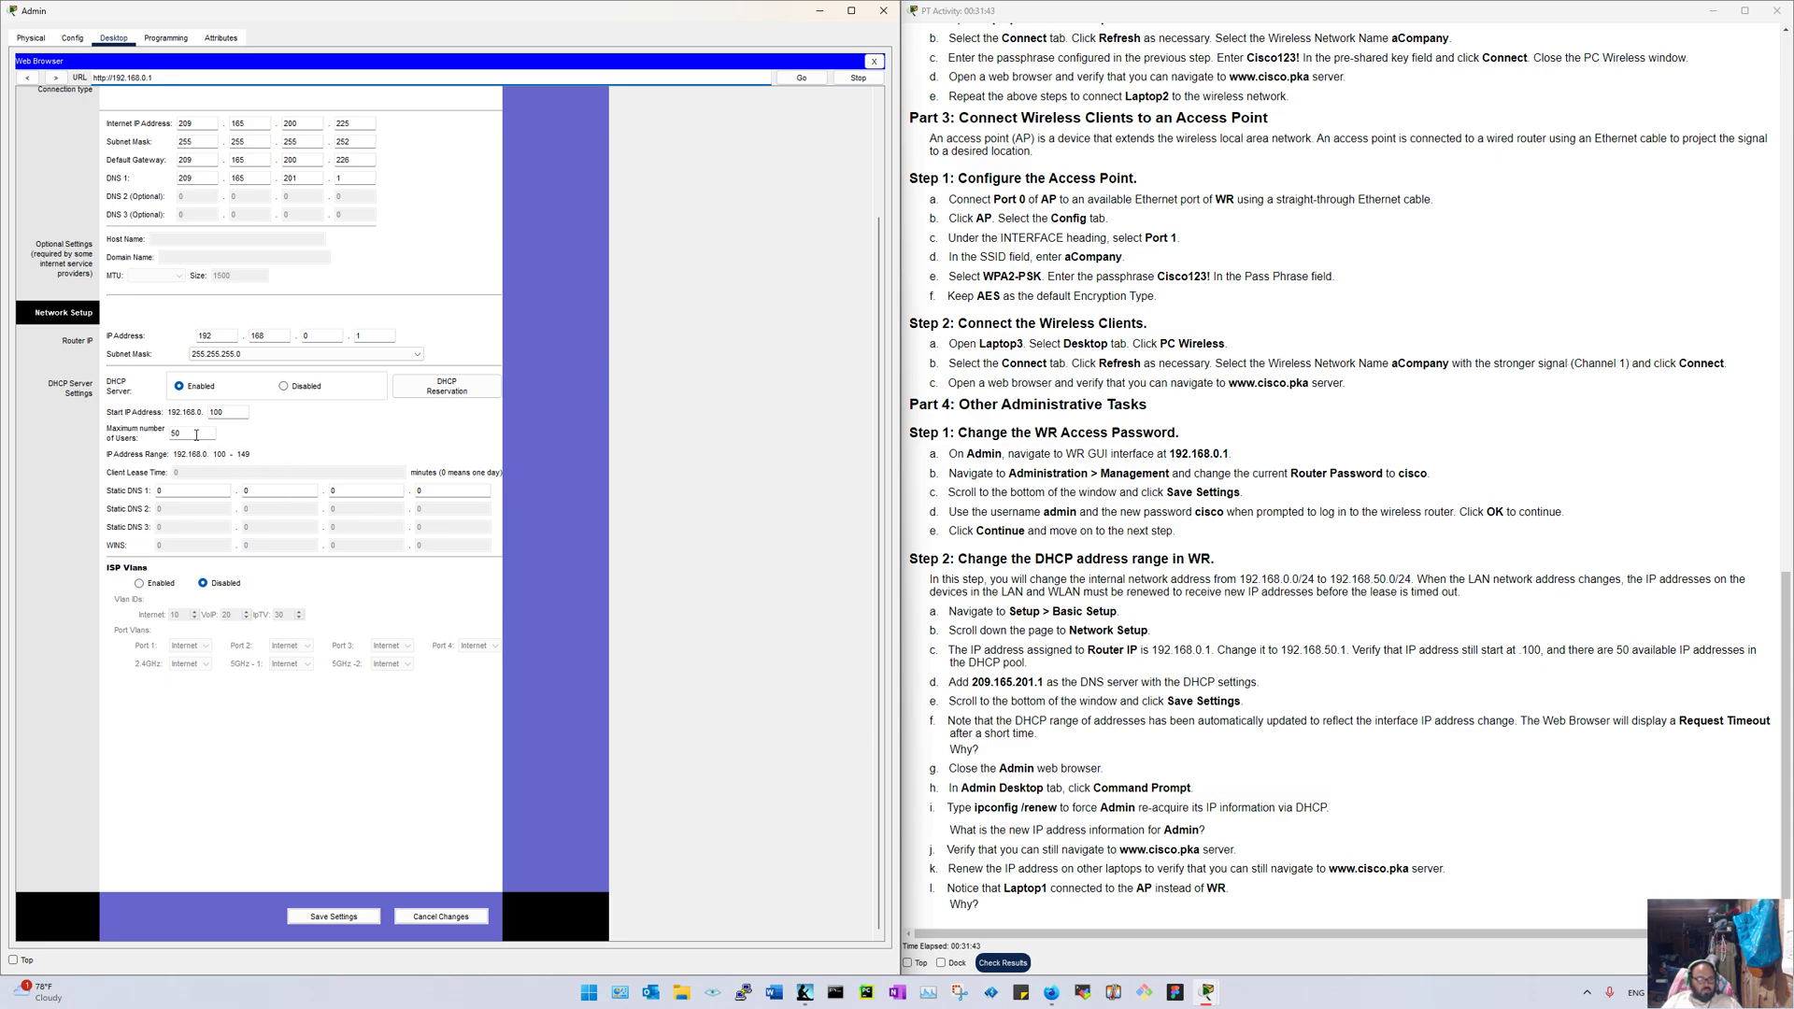
left_click_drag(201, 432, 138, 434)
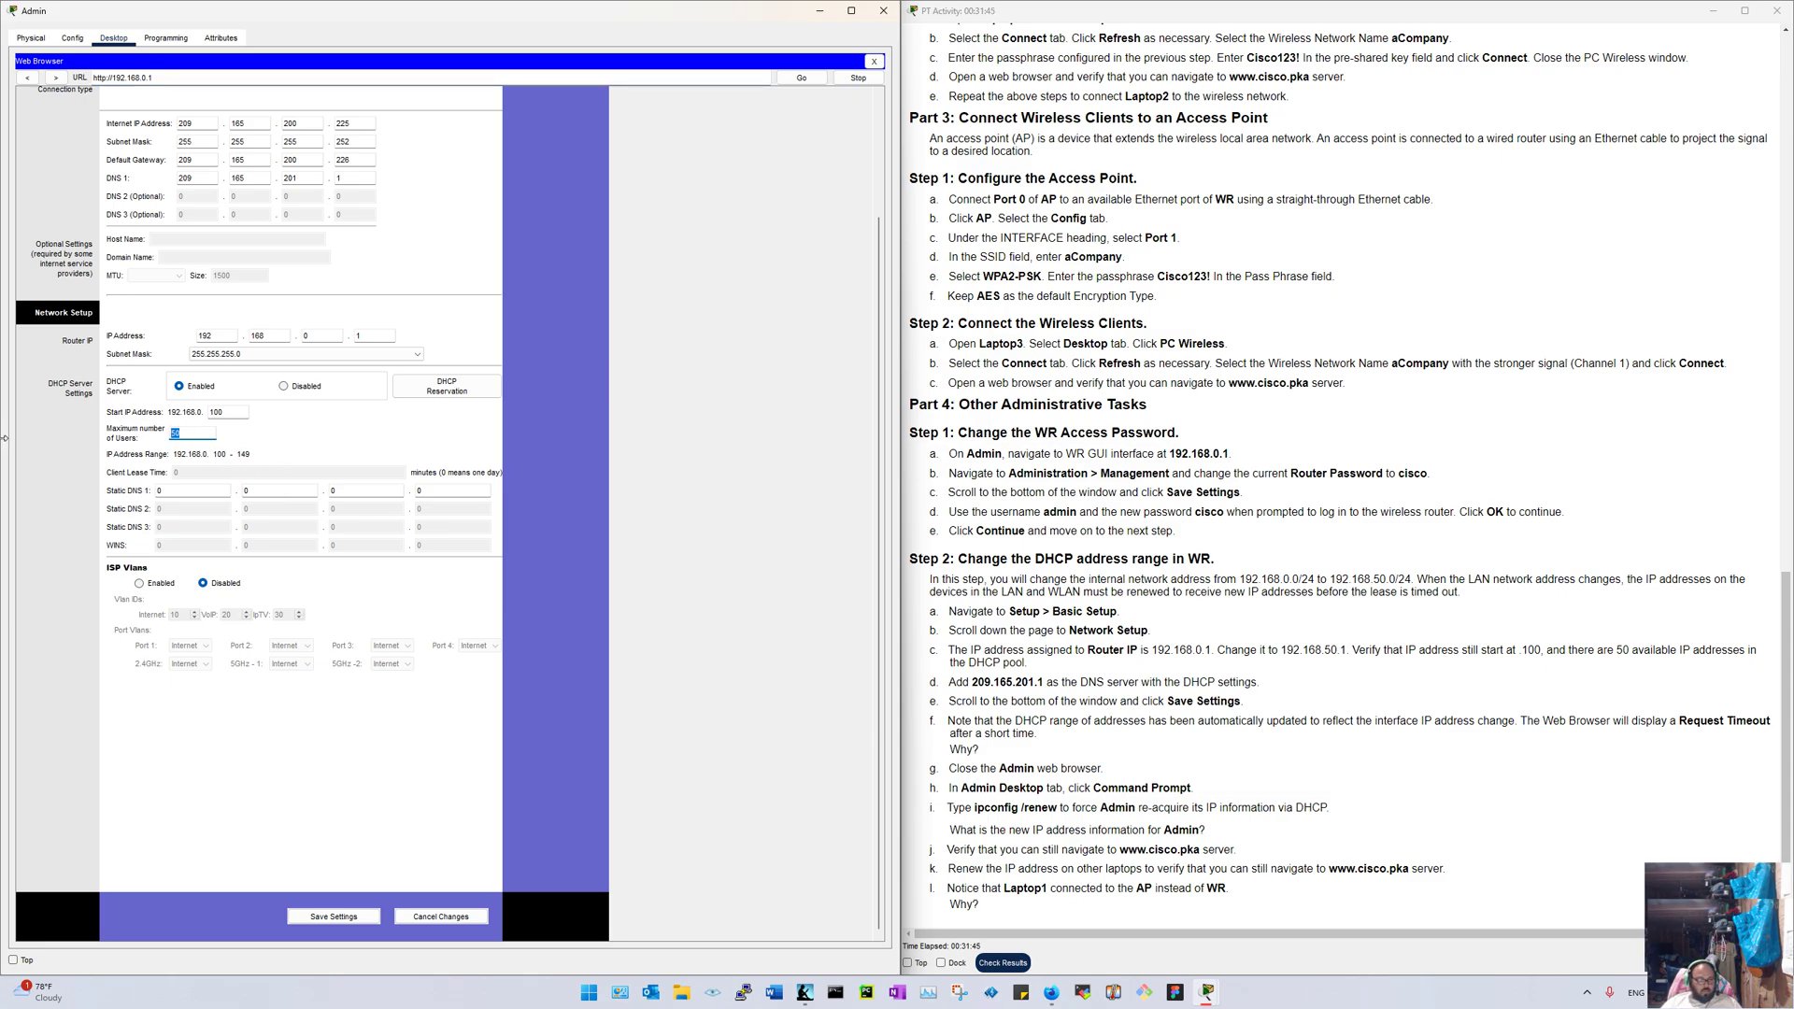
type("5")
type("0")
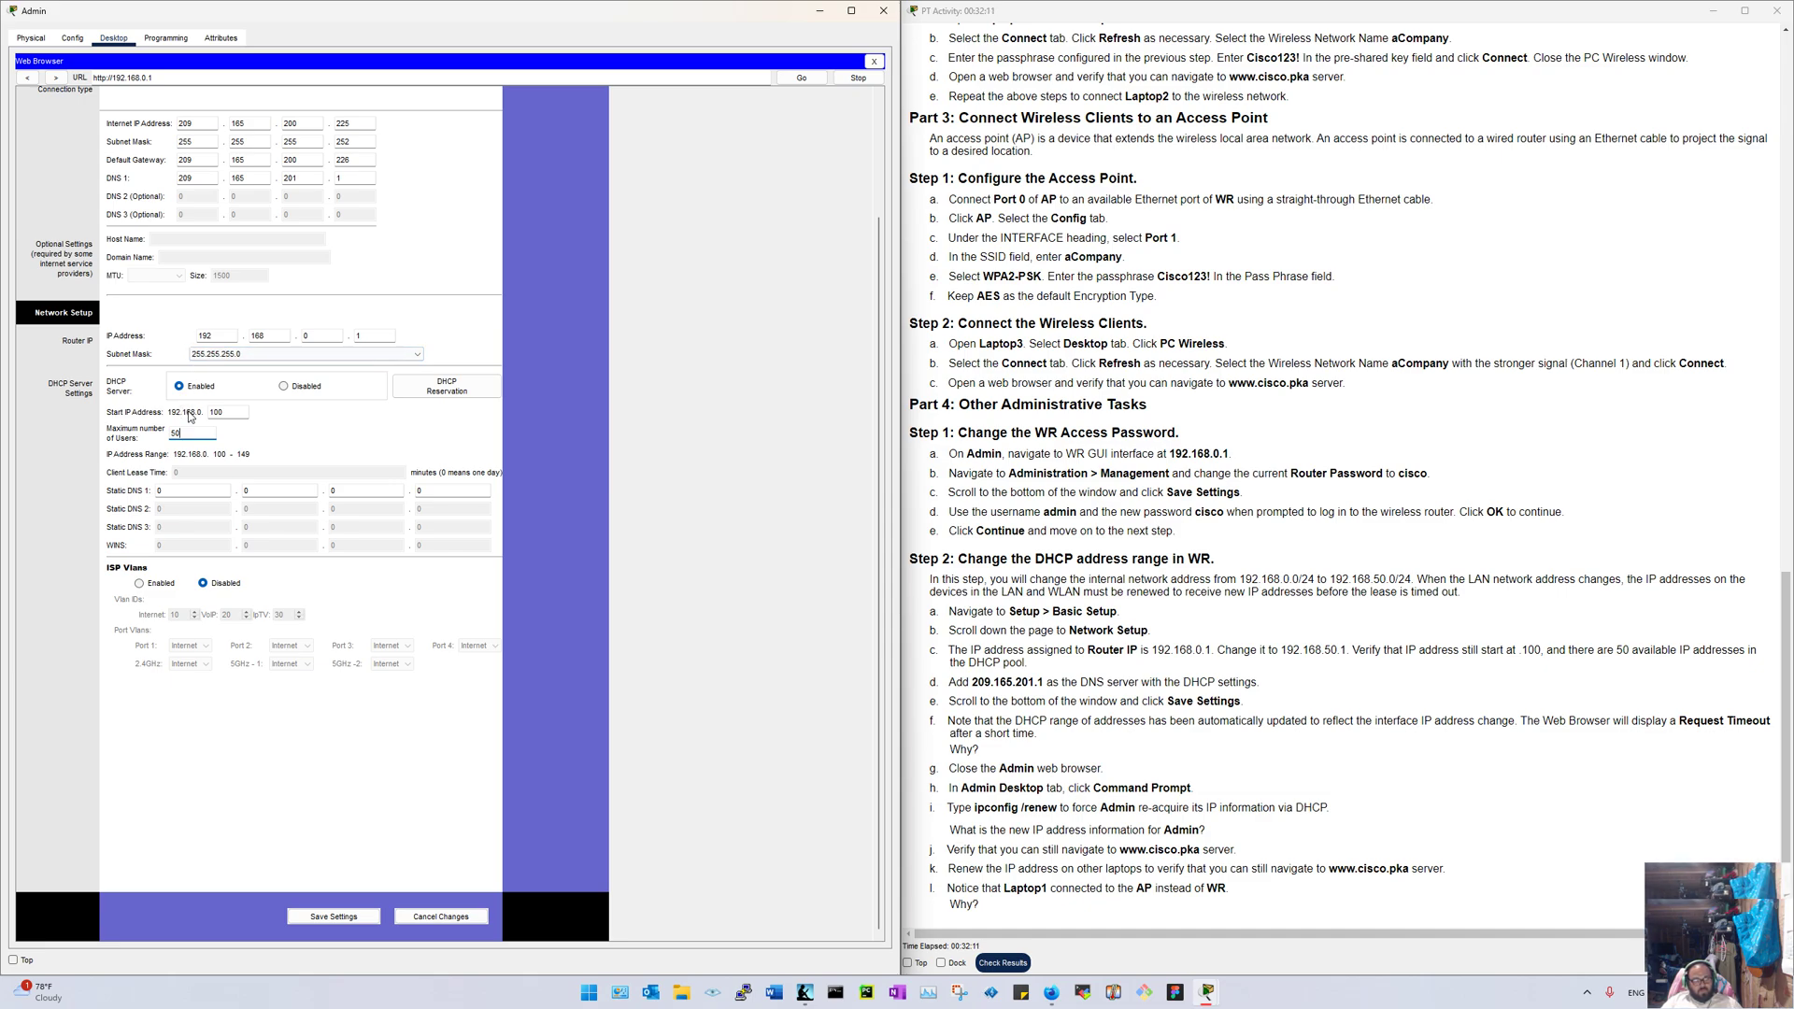
Step: Review the Network Setup section, selecting the router IP's third octet
scroll(194, 430, "up", 3)
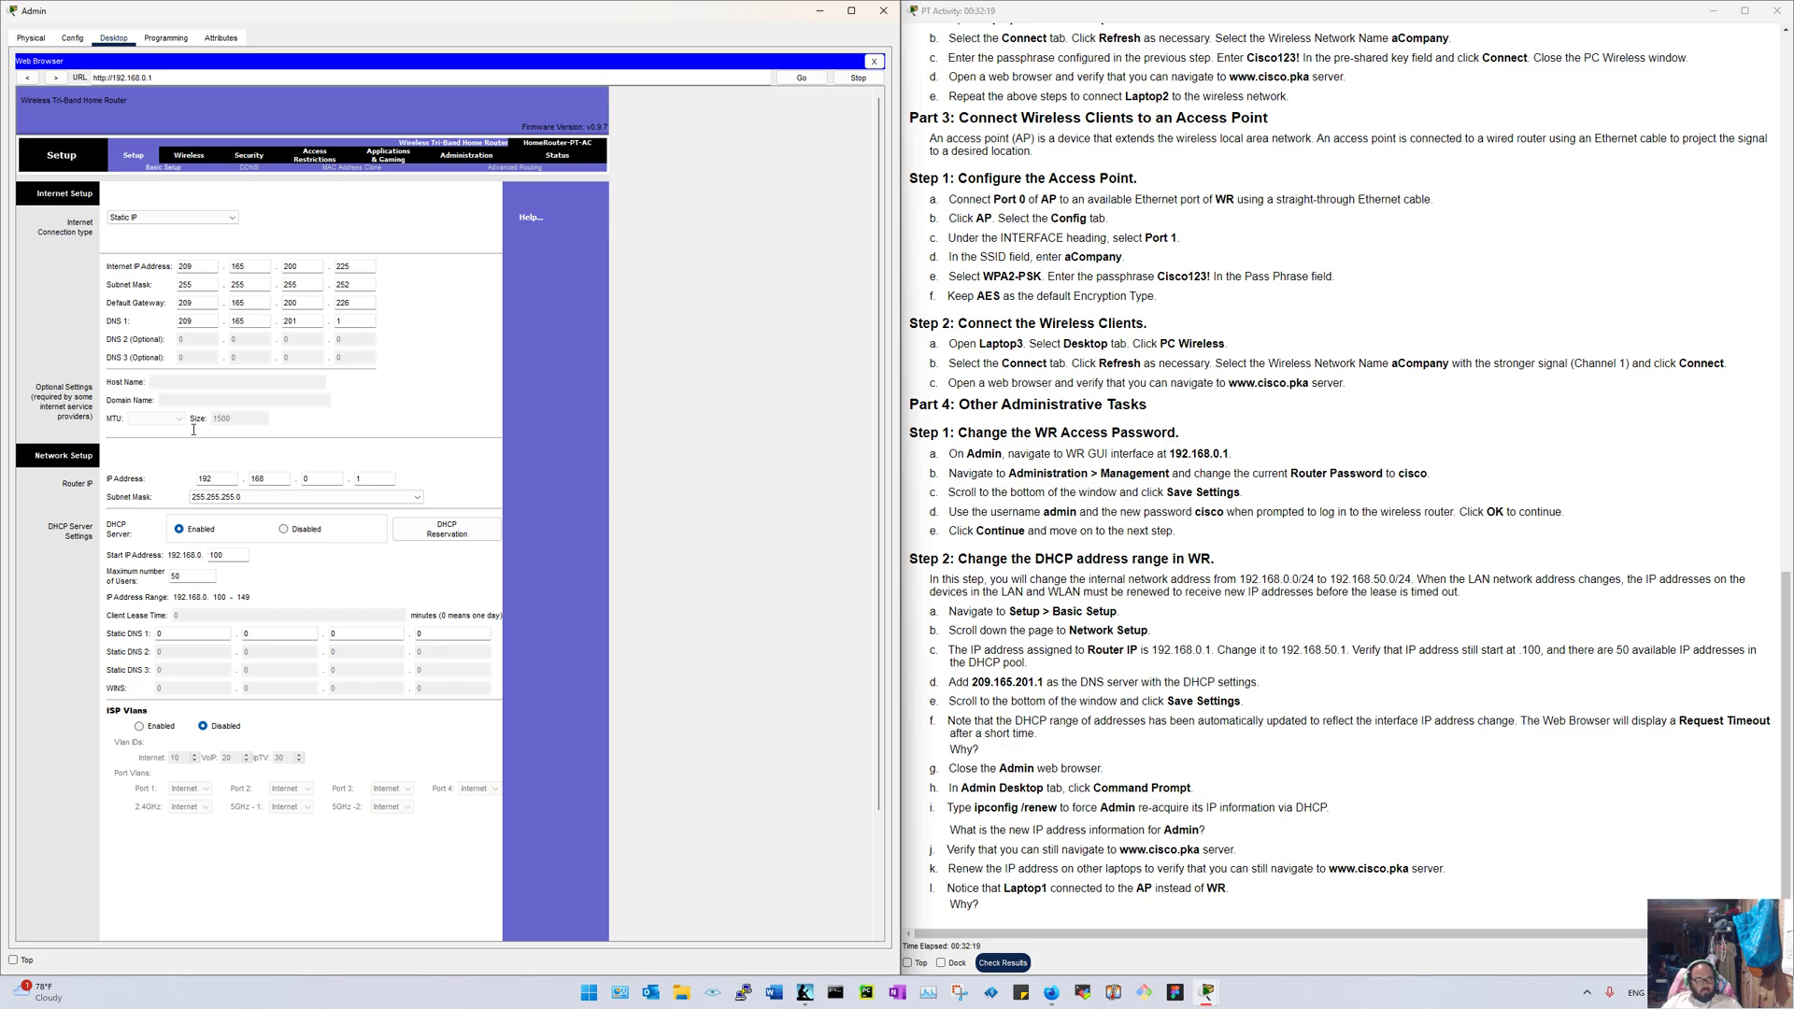
scroll(193, 430, "down", 2)
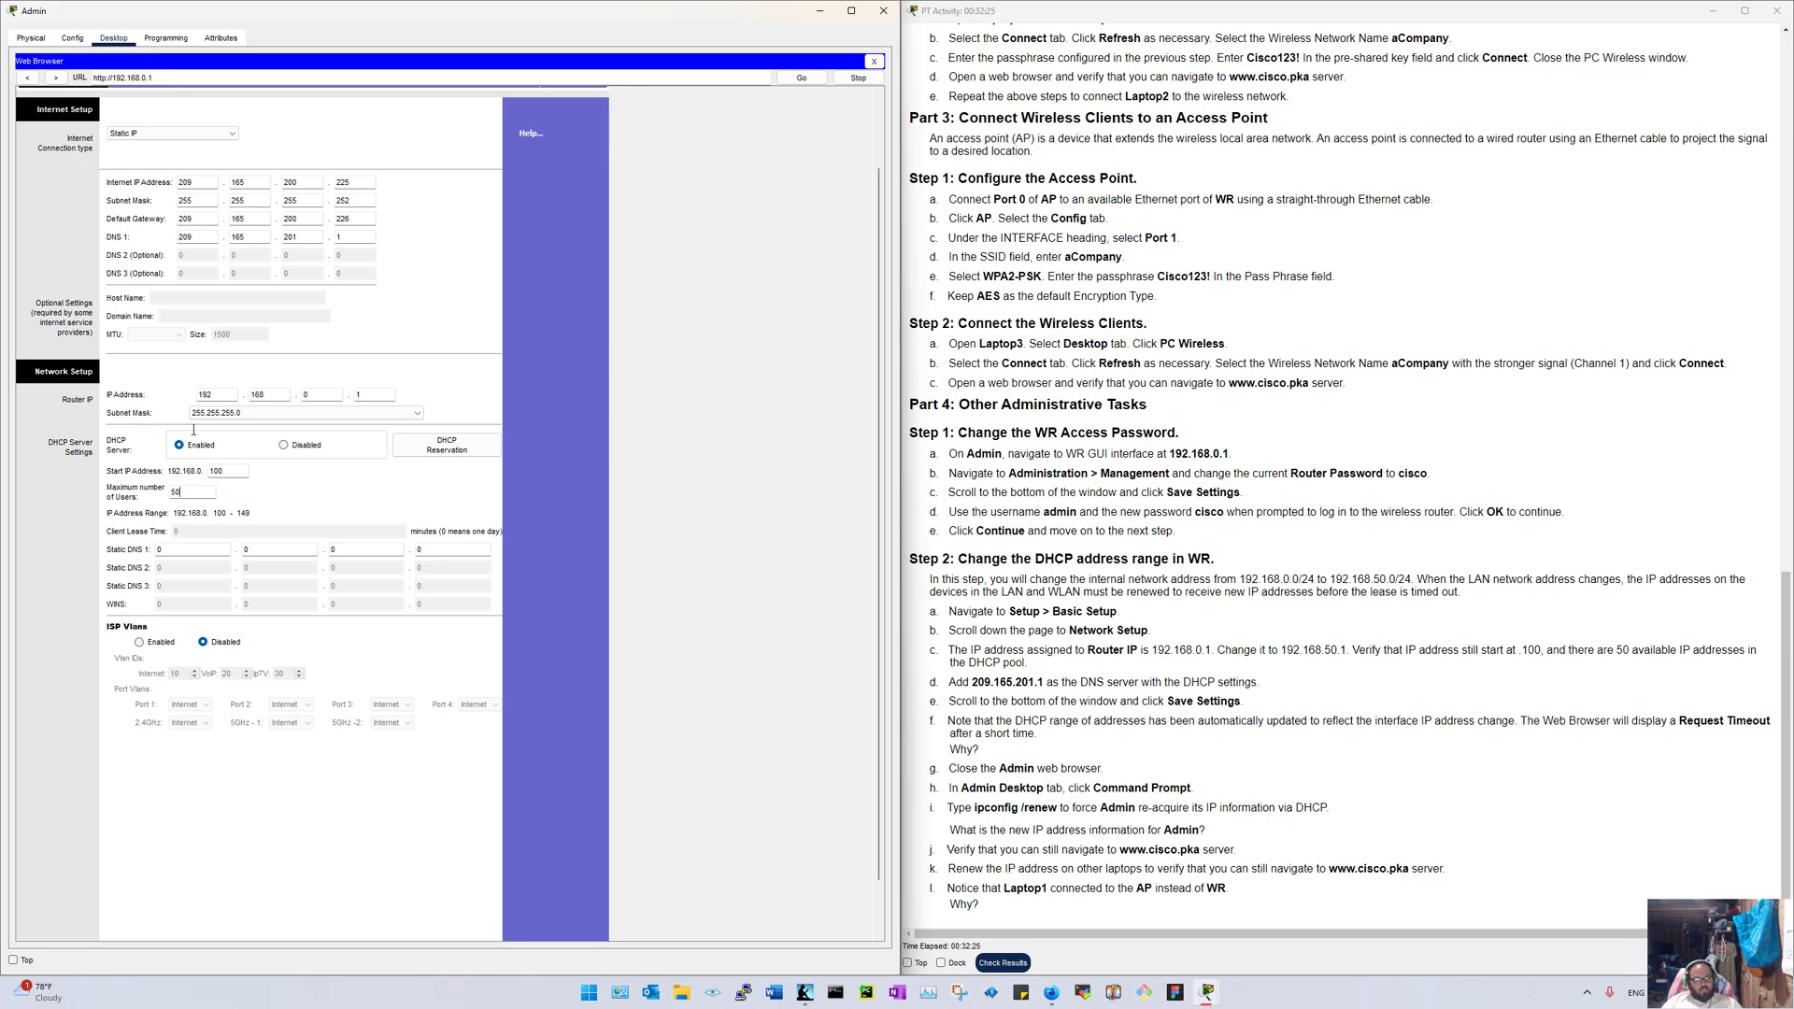
scroll(295, 783, "down", 1)
scroll(295, 783, "down", 1)
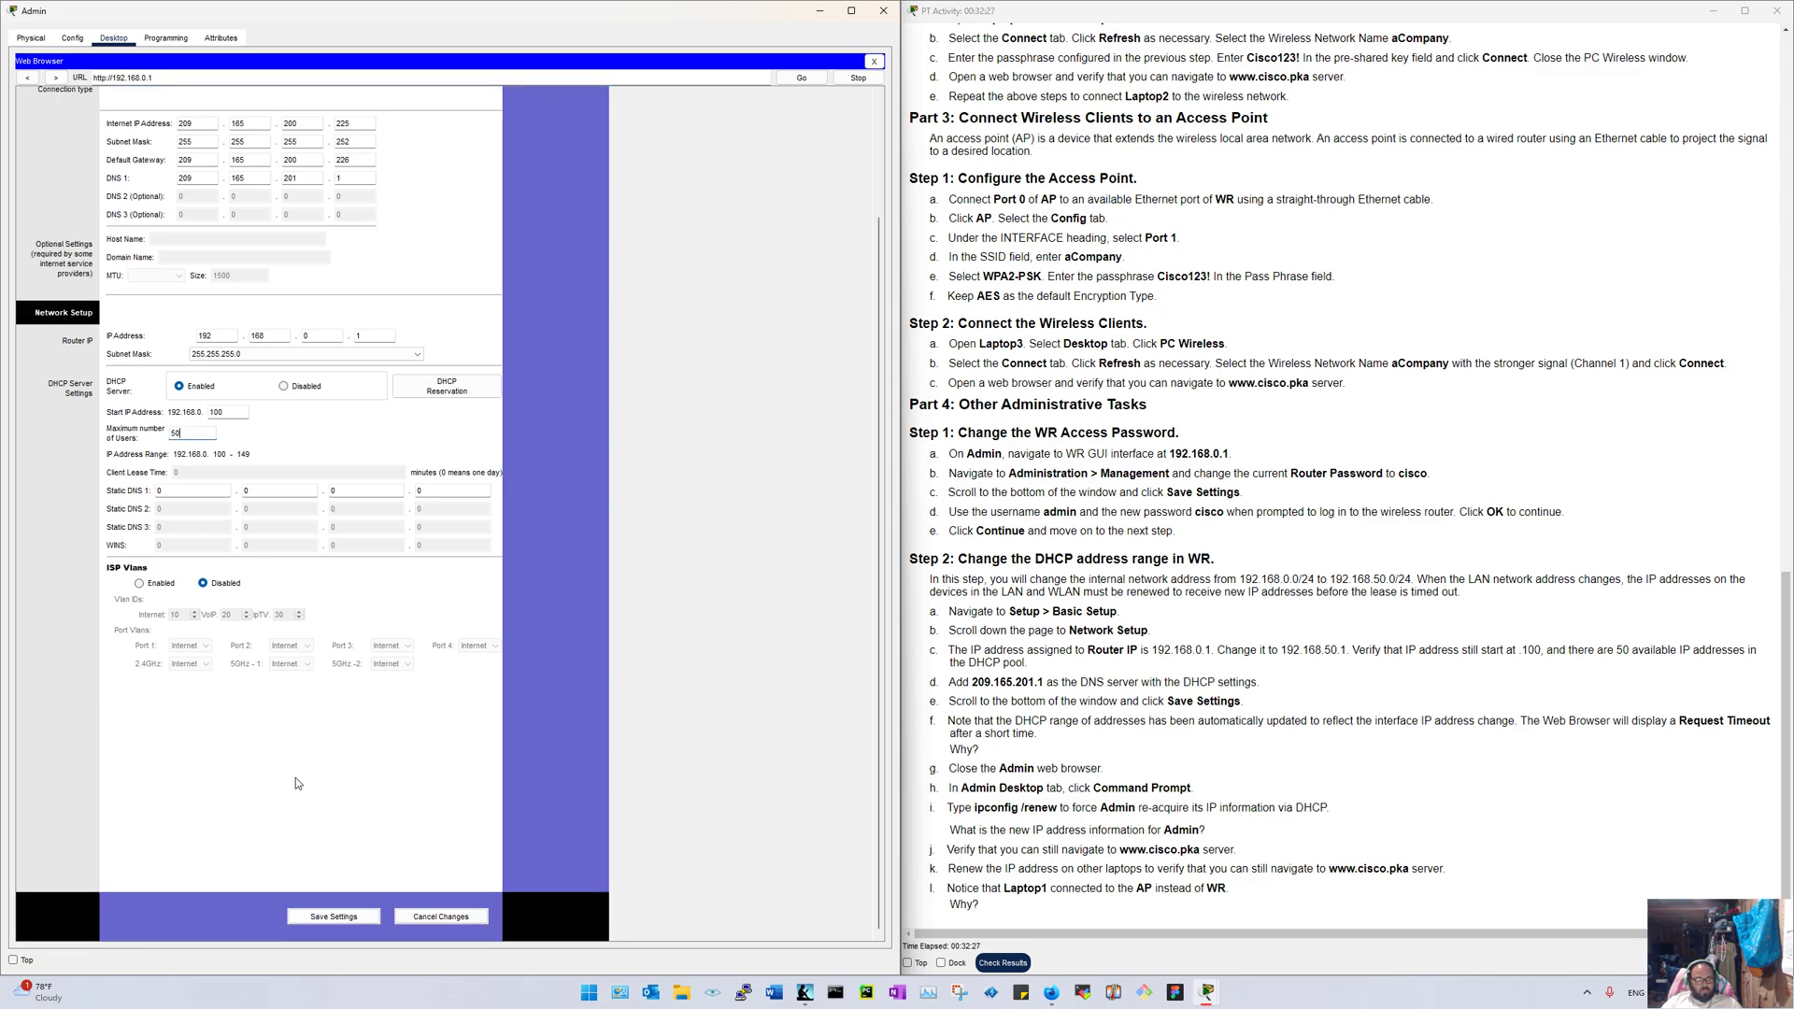
scroll(295, 783, "up", 3)
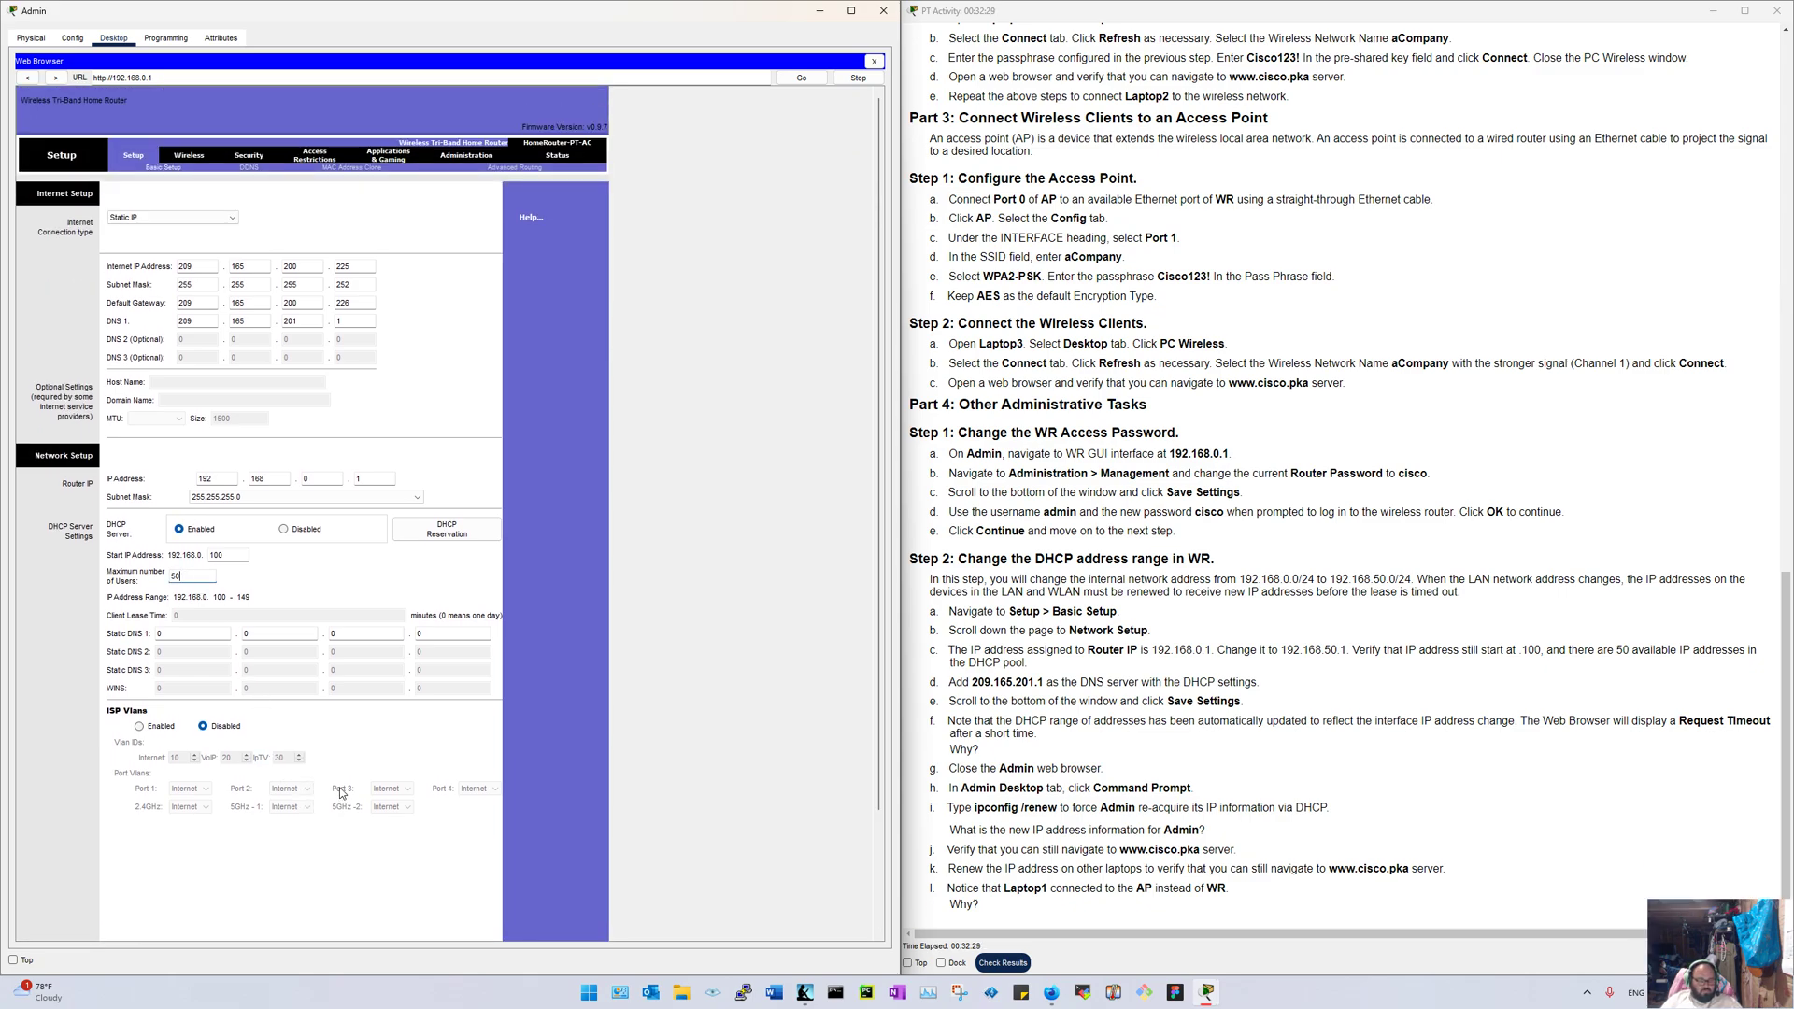
scroll(342, 792, "down", 3)
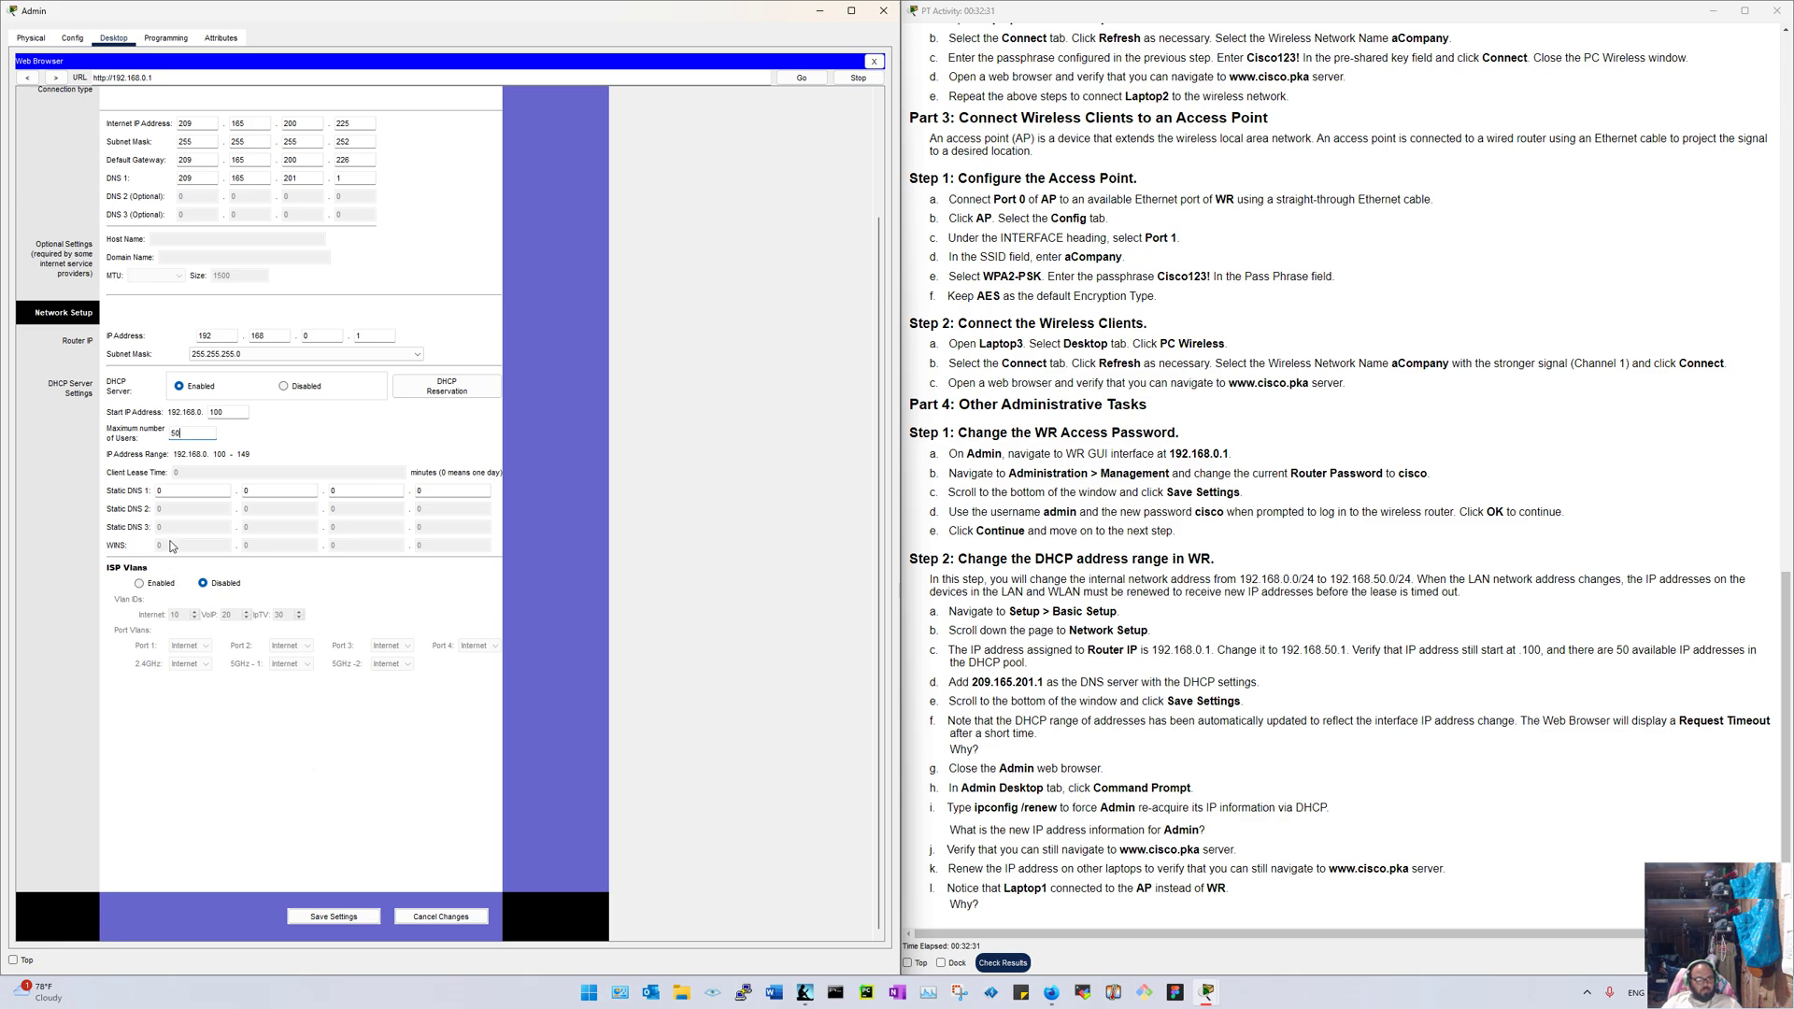
double_click(312, 336)
scroll(329, 453, "up", 3)
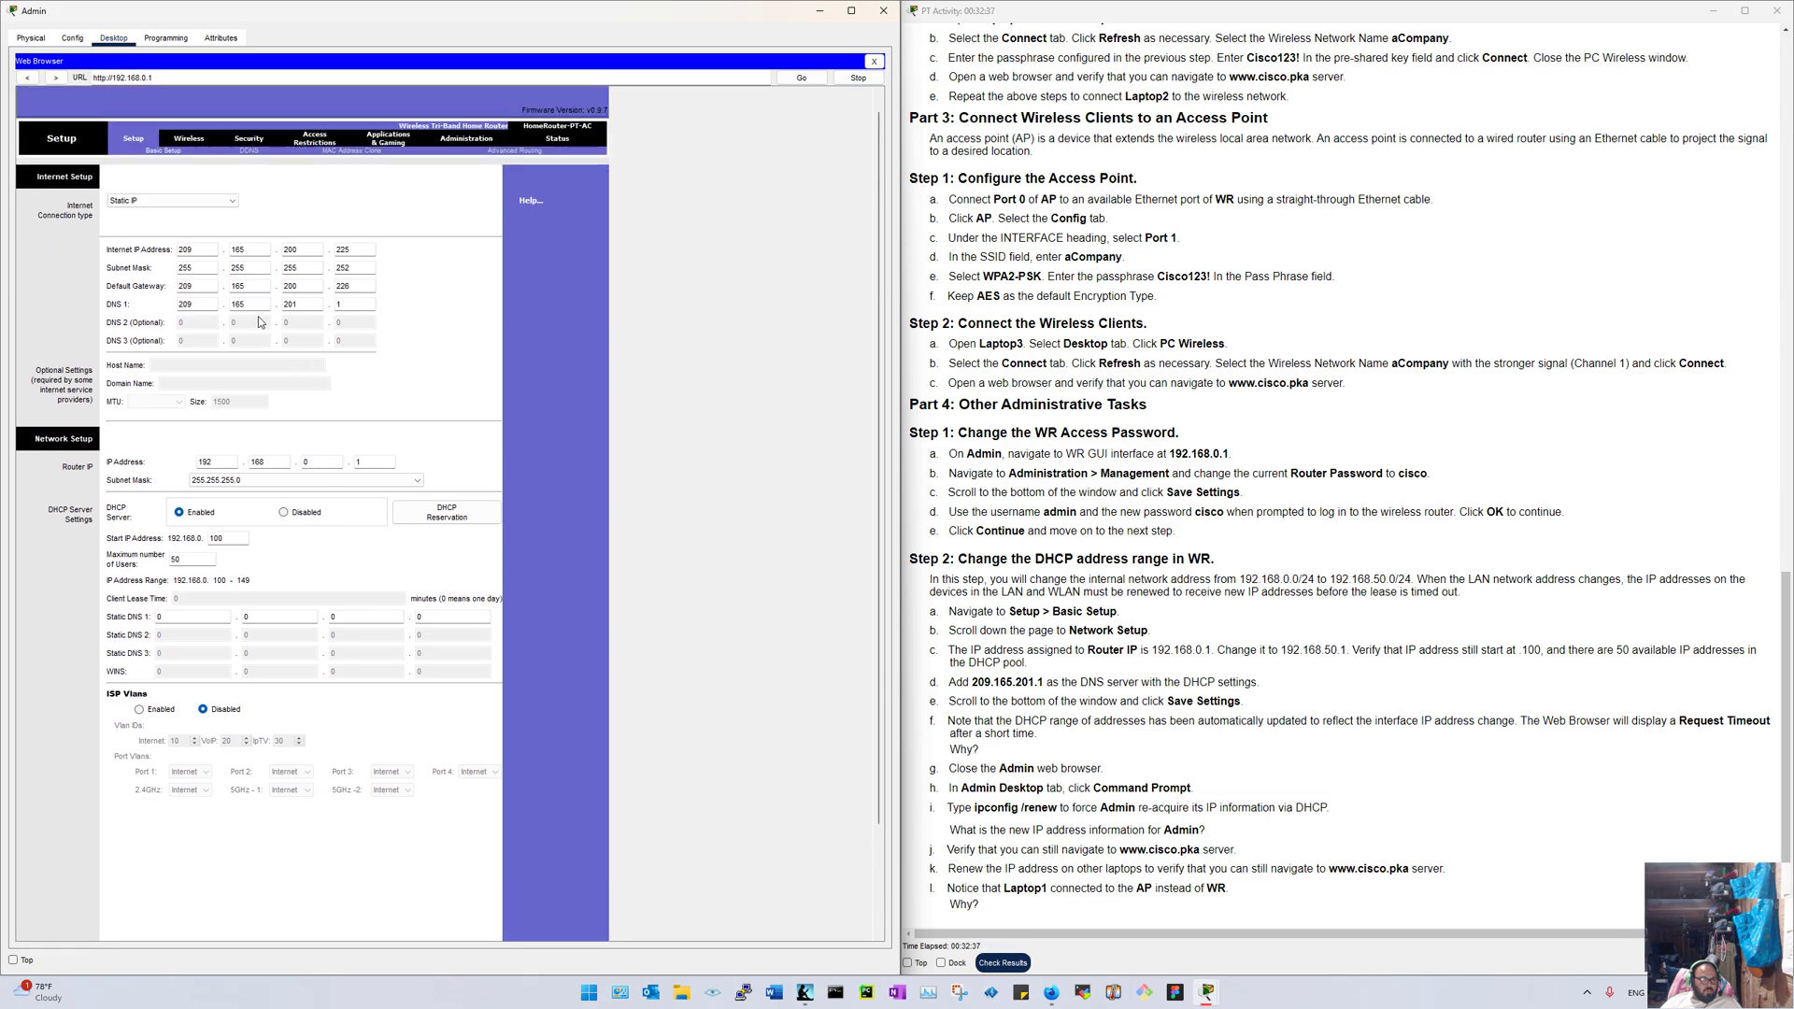
scroll(236, 225, "up", 2)
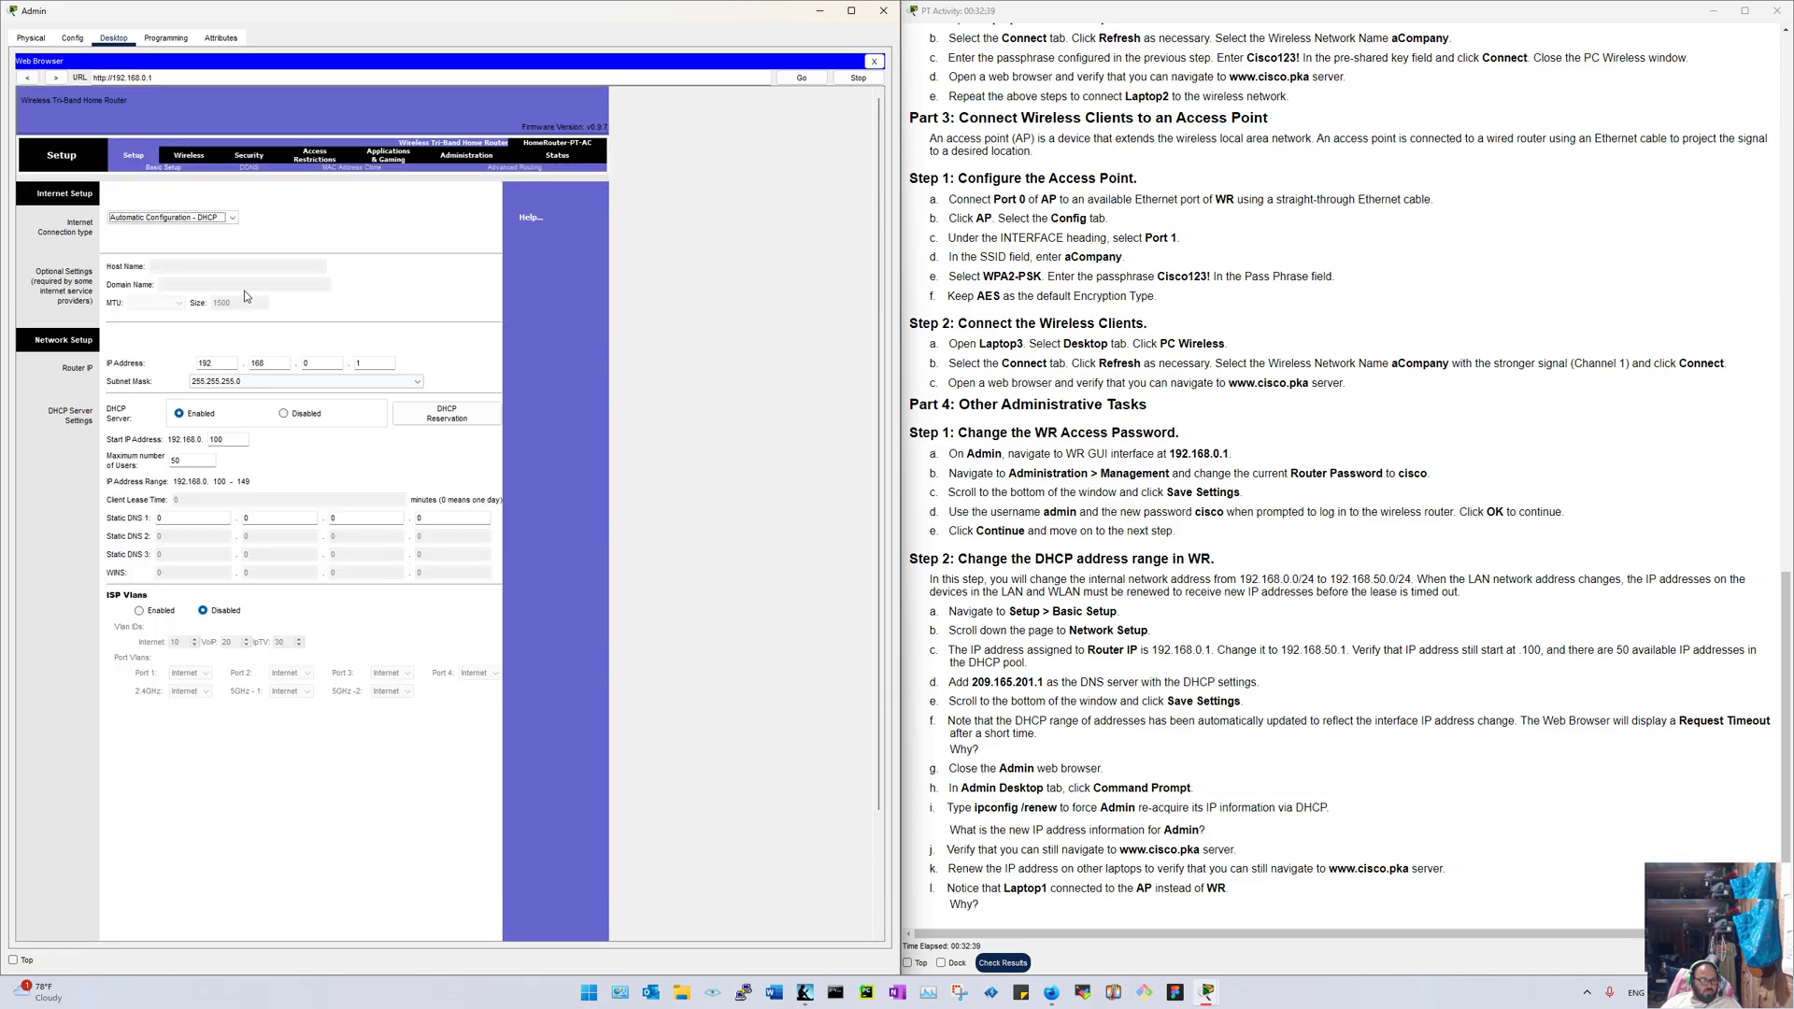
scroll(246, 294, "down", 2)
Step: Set the Internet connection type back to Static IP and check the target network range in the instructions
left_click(162, 134)
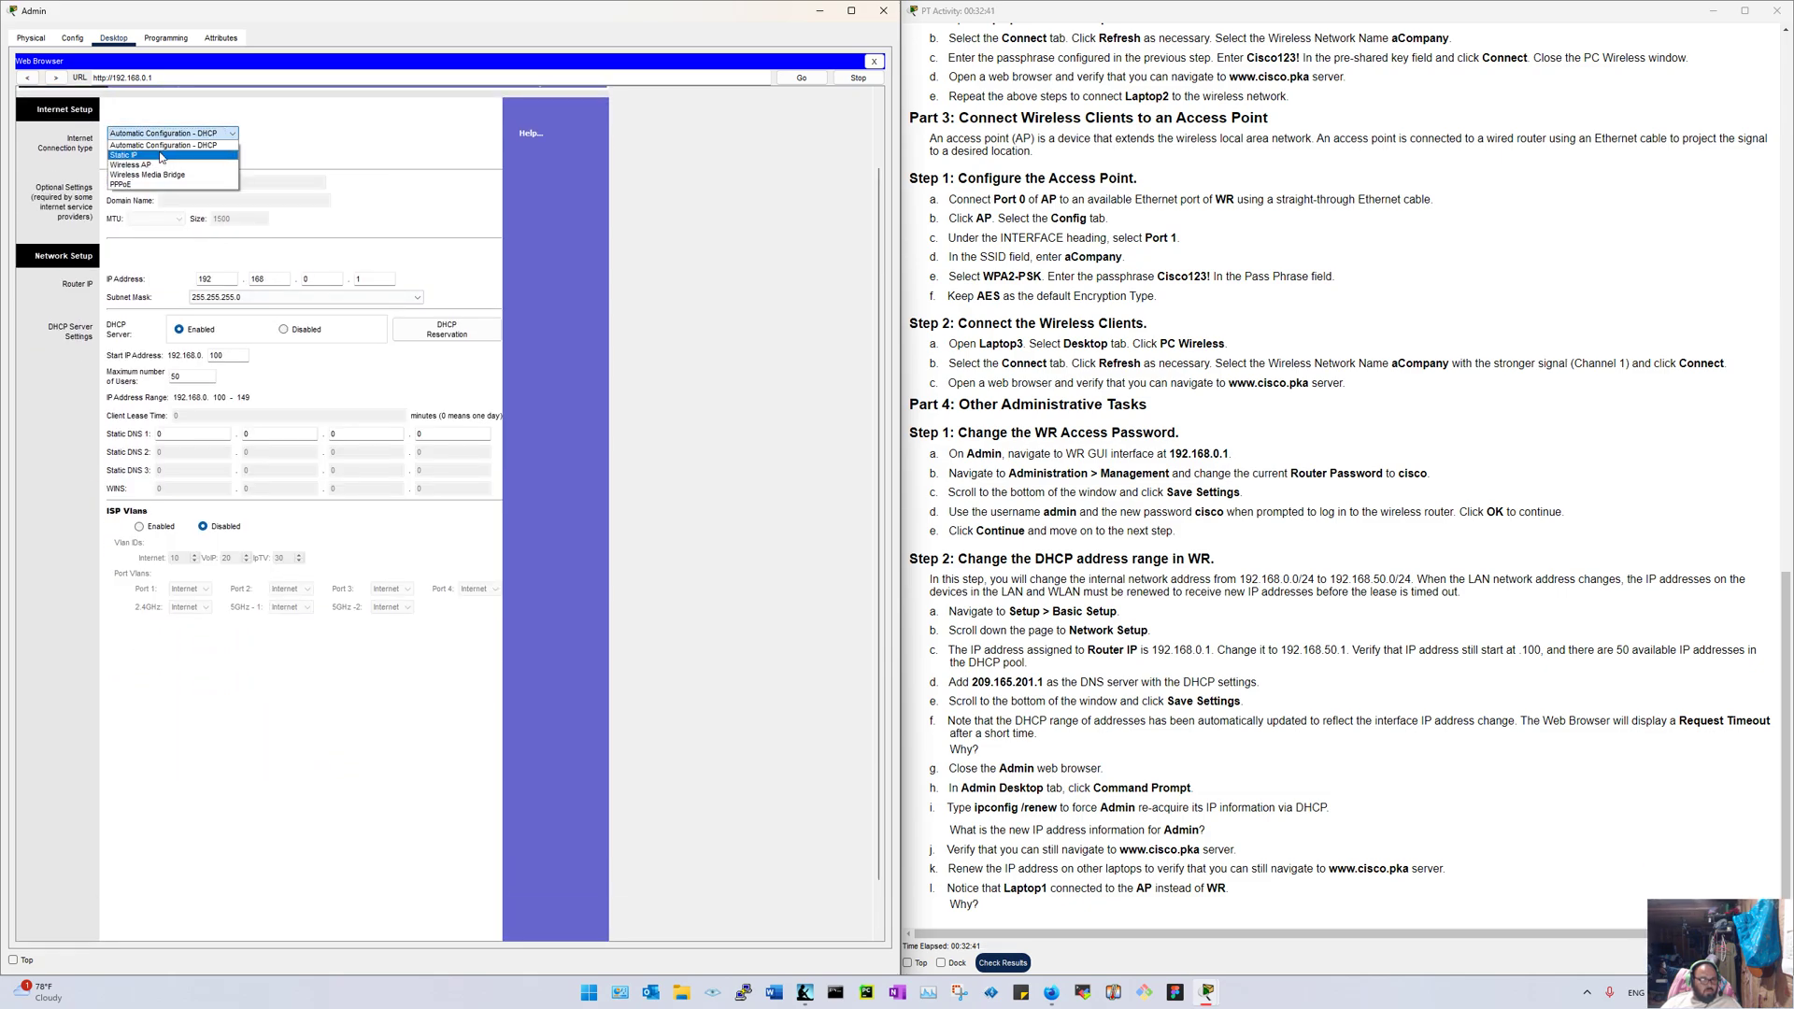
left_click(159, 155)
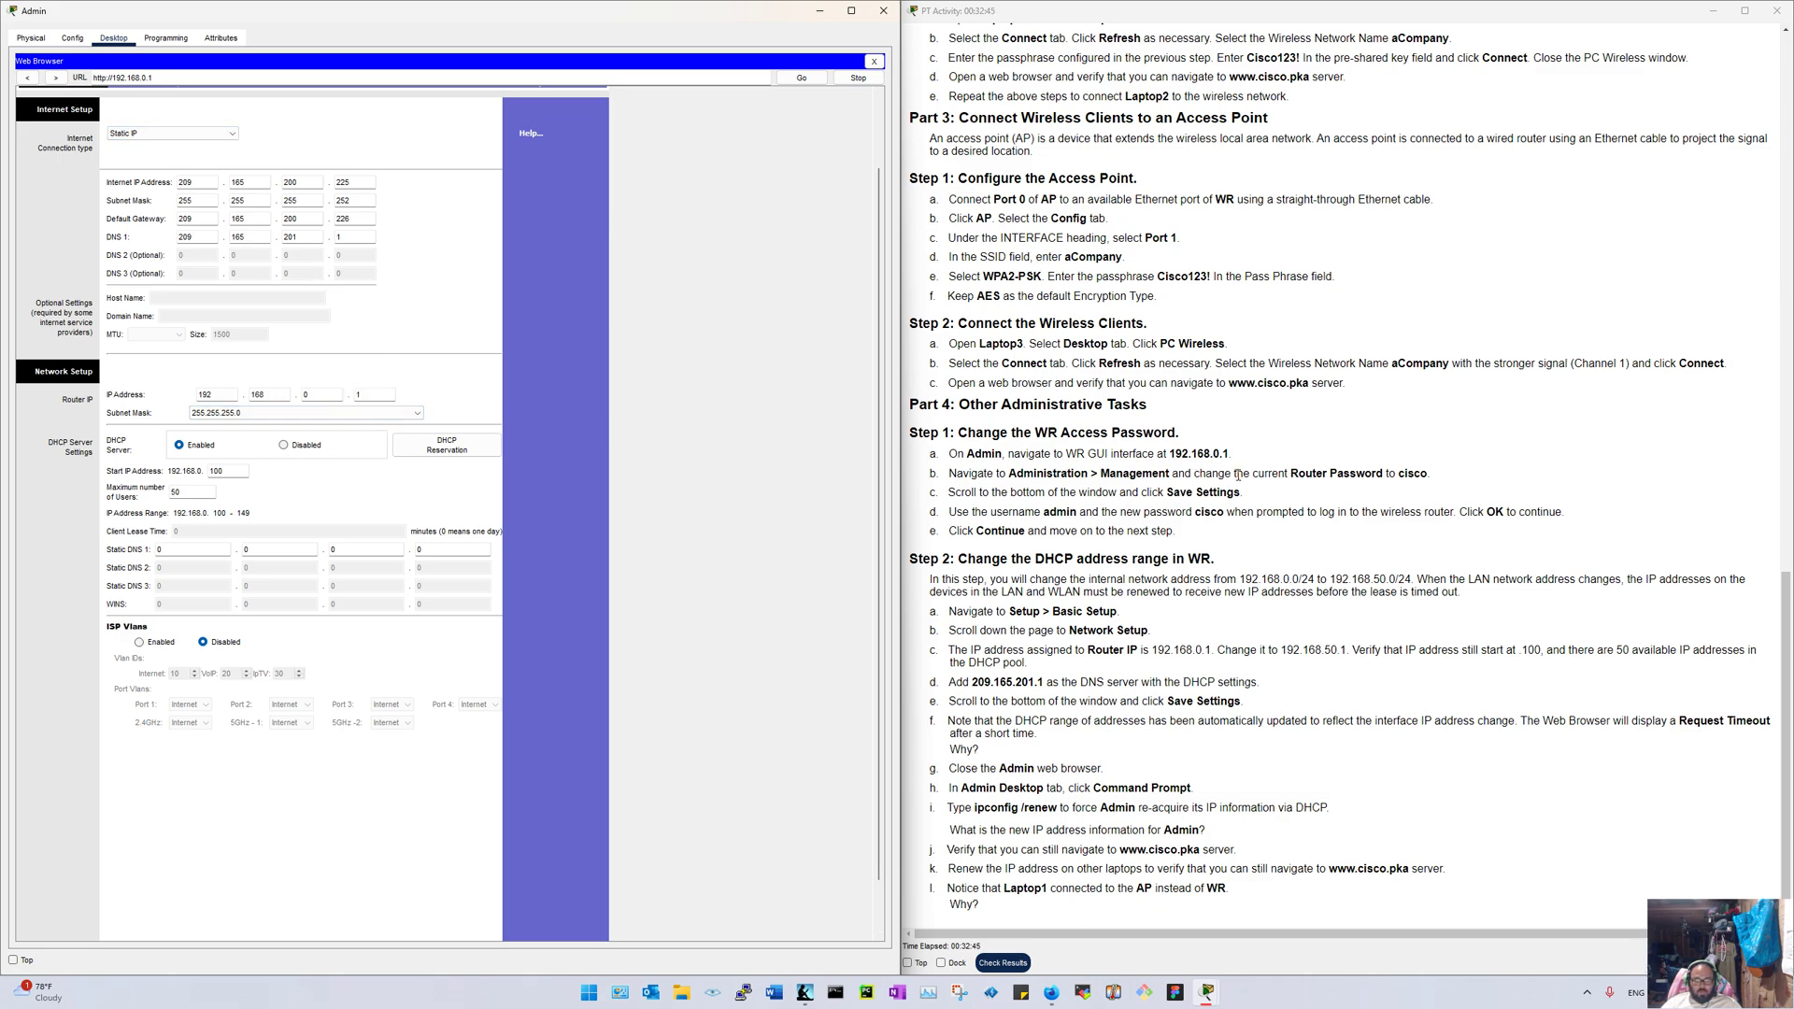
left_click_drag(1415, 581, 1300, 580)
left_click(1457, 586)
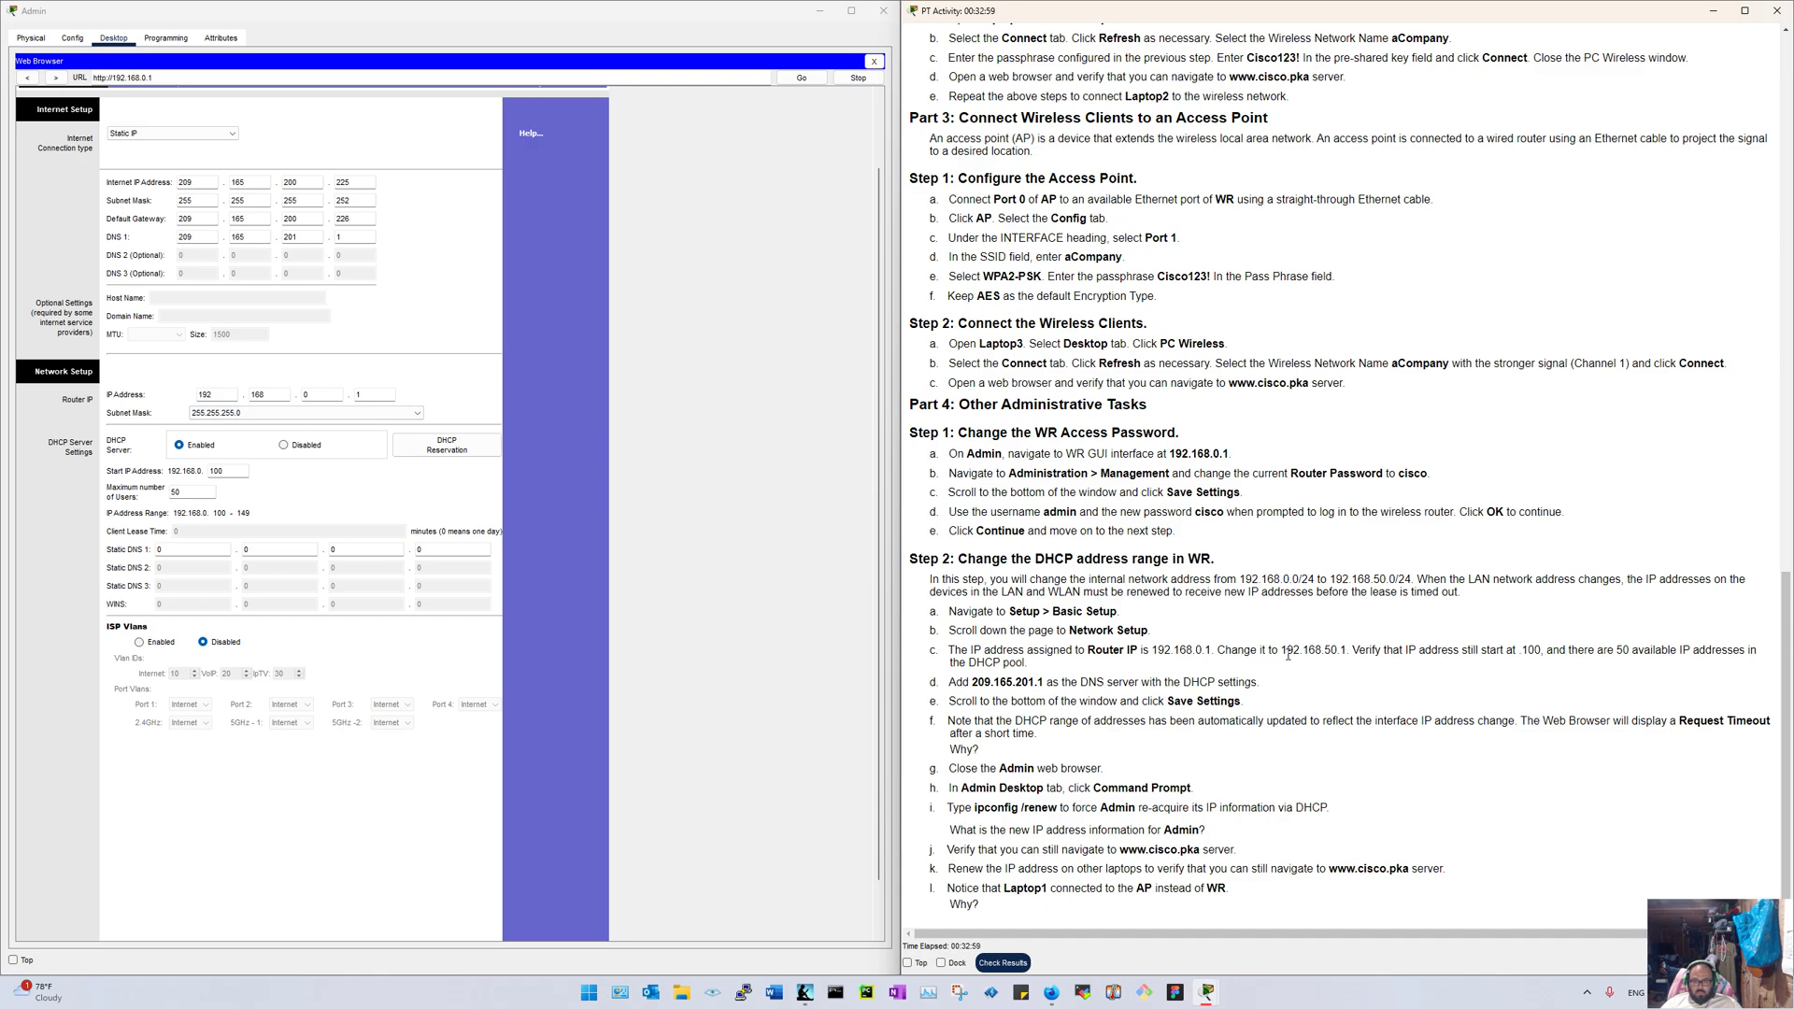
Step: Change the Router IP third octet to 50 (192.168.50.1), keeping the DHCP server enabled
double_click(317, 394)
type("50")
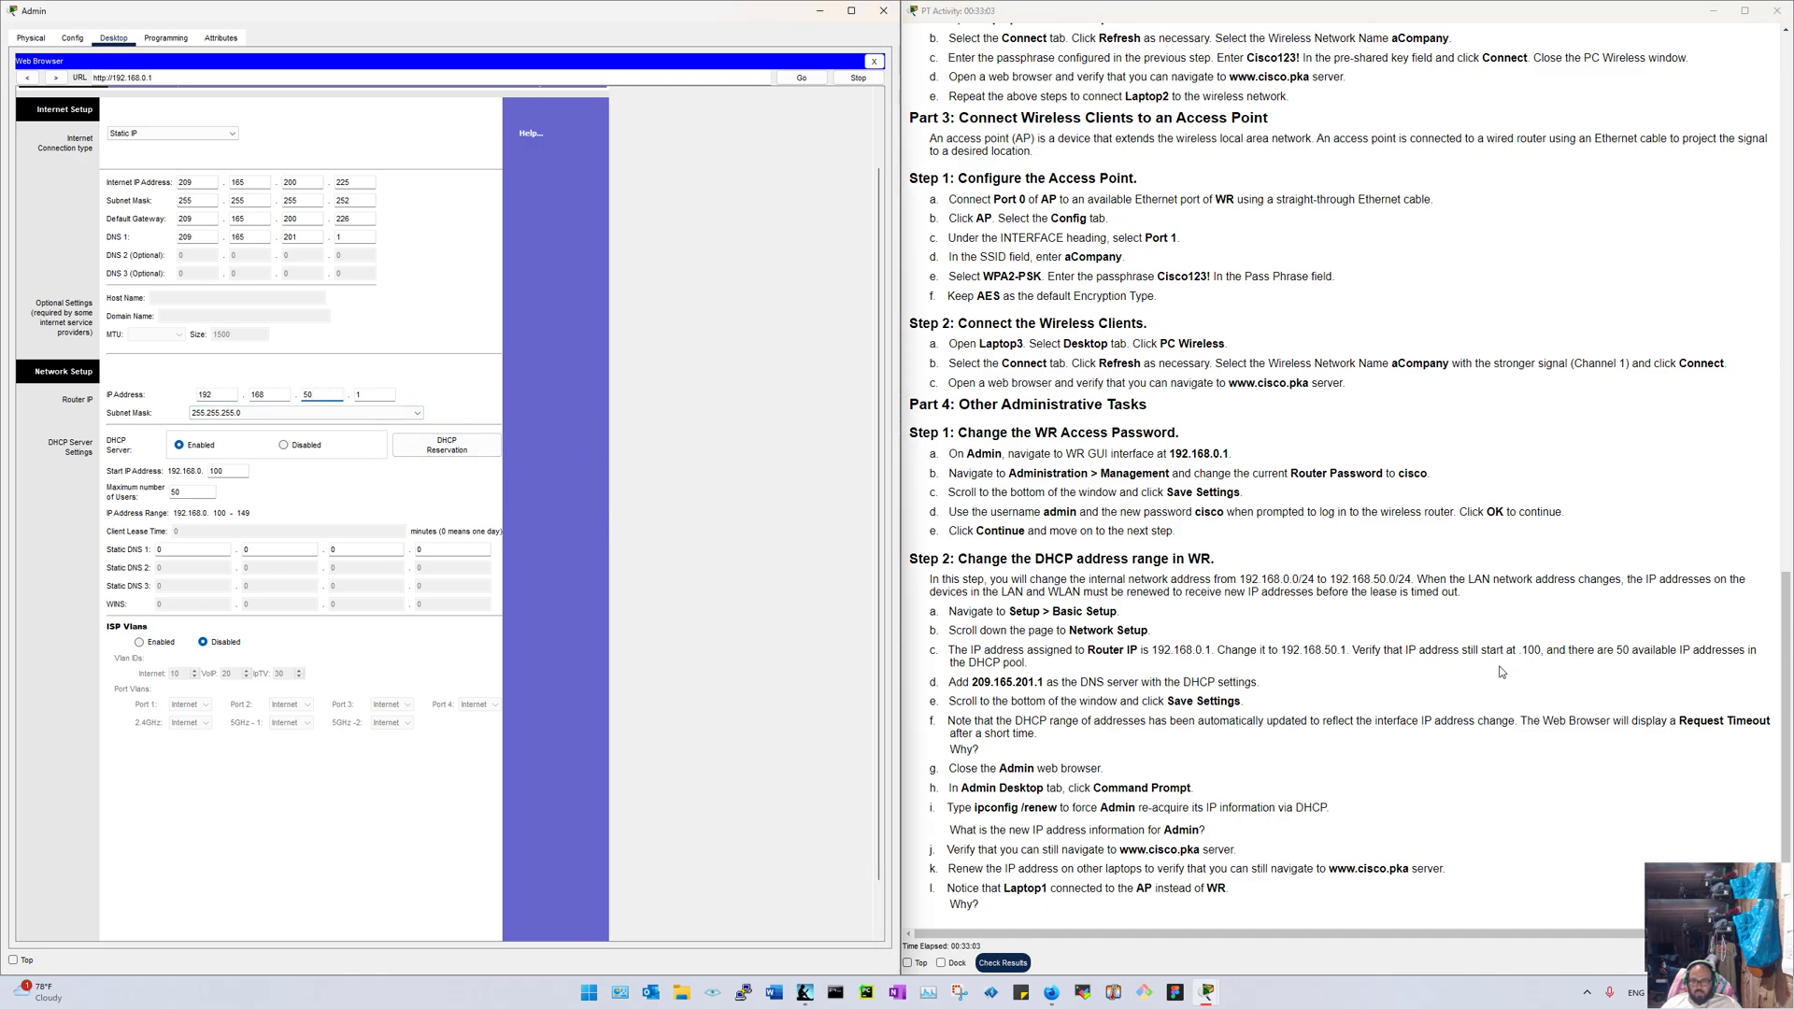
left_click(314, 501)
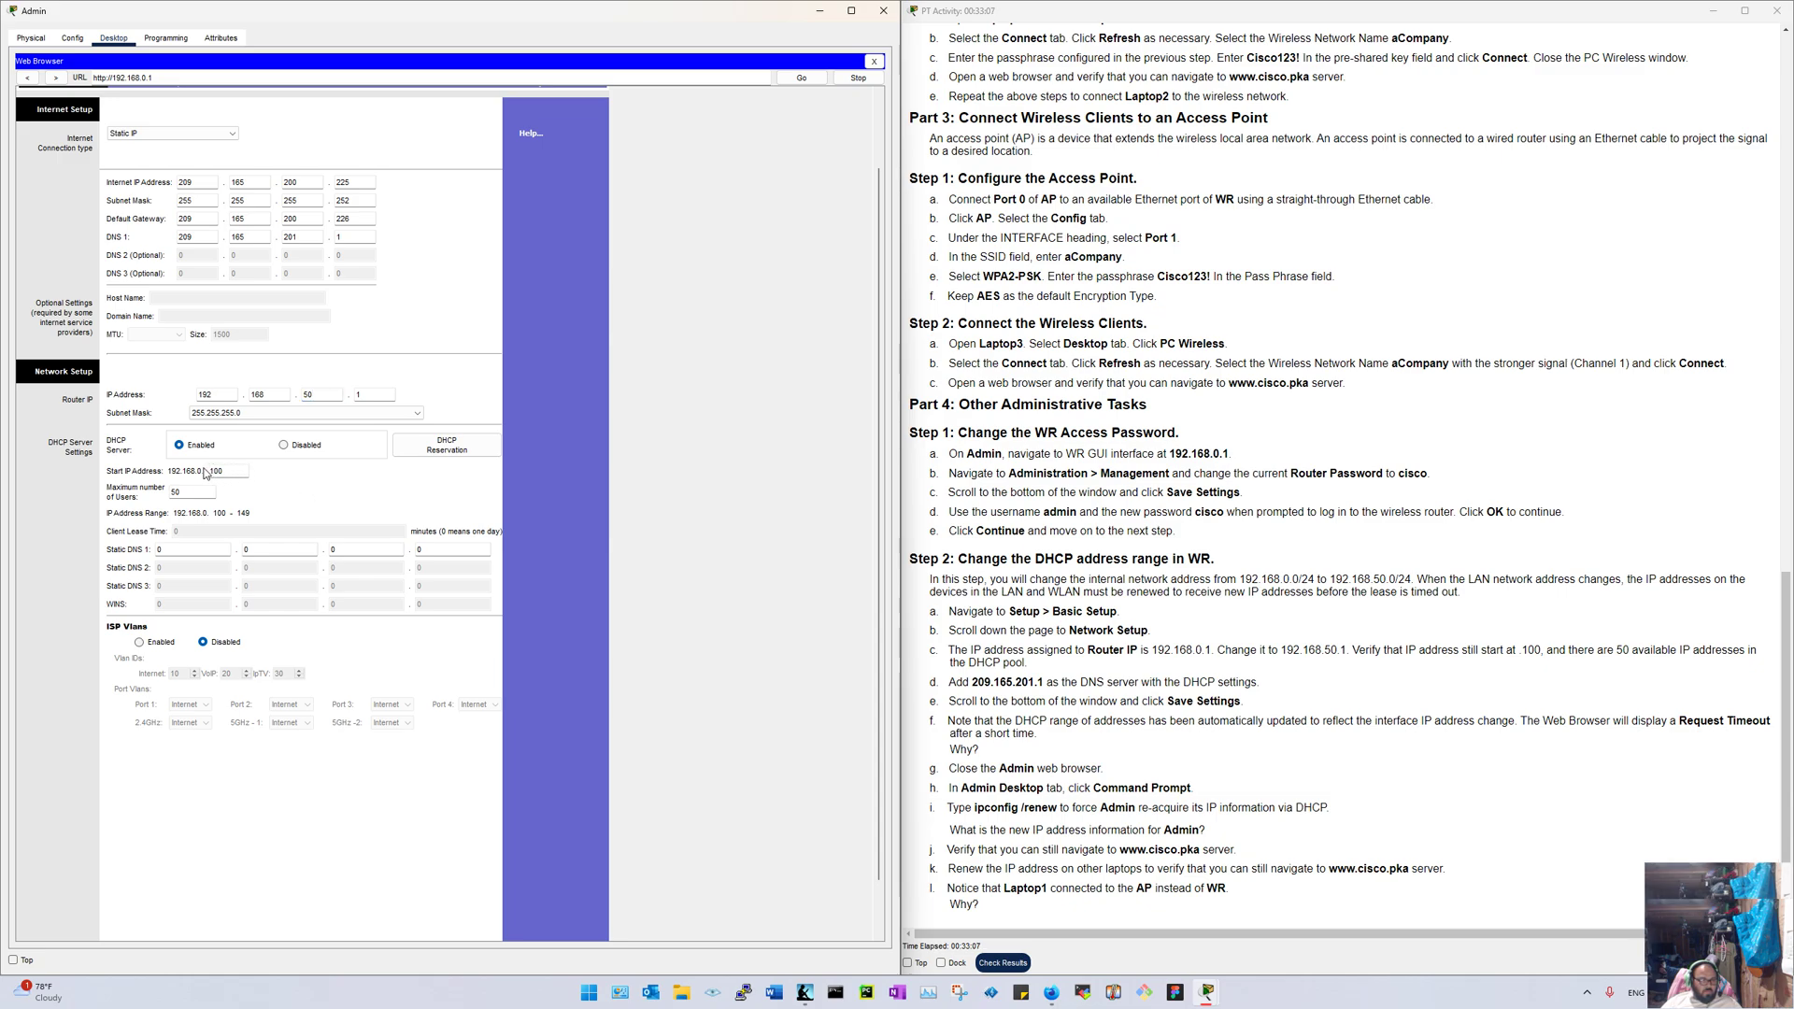
left_click(297, 450)
left_click(190, 448)
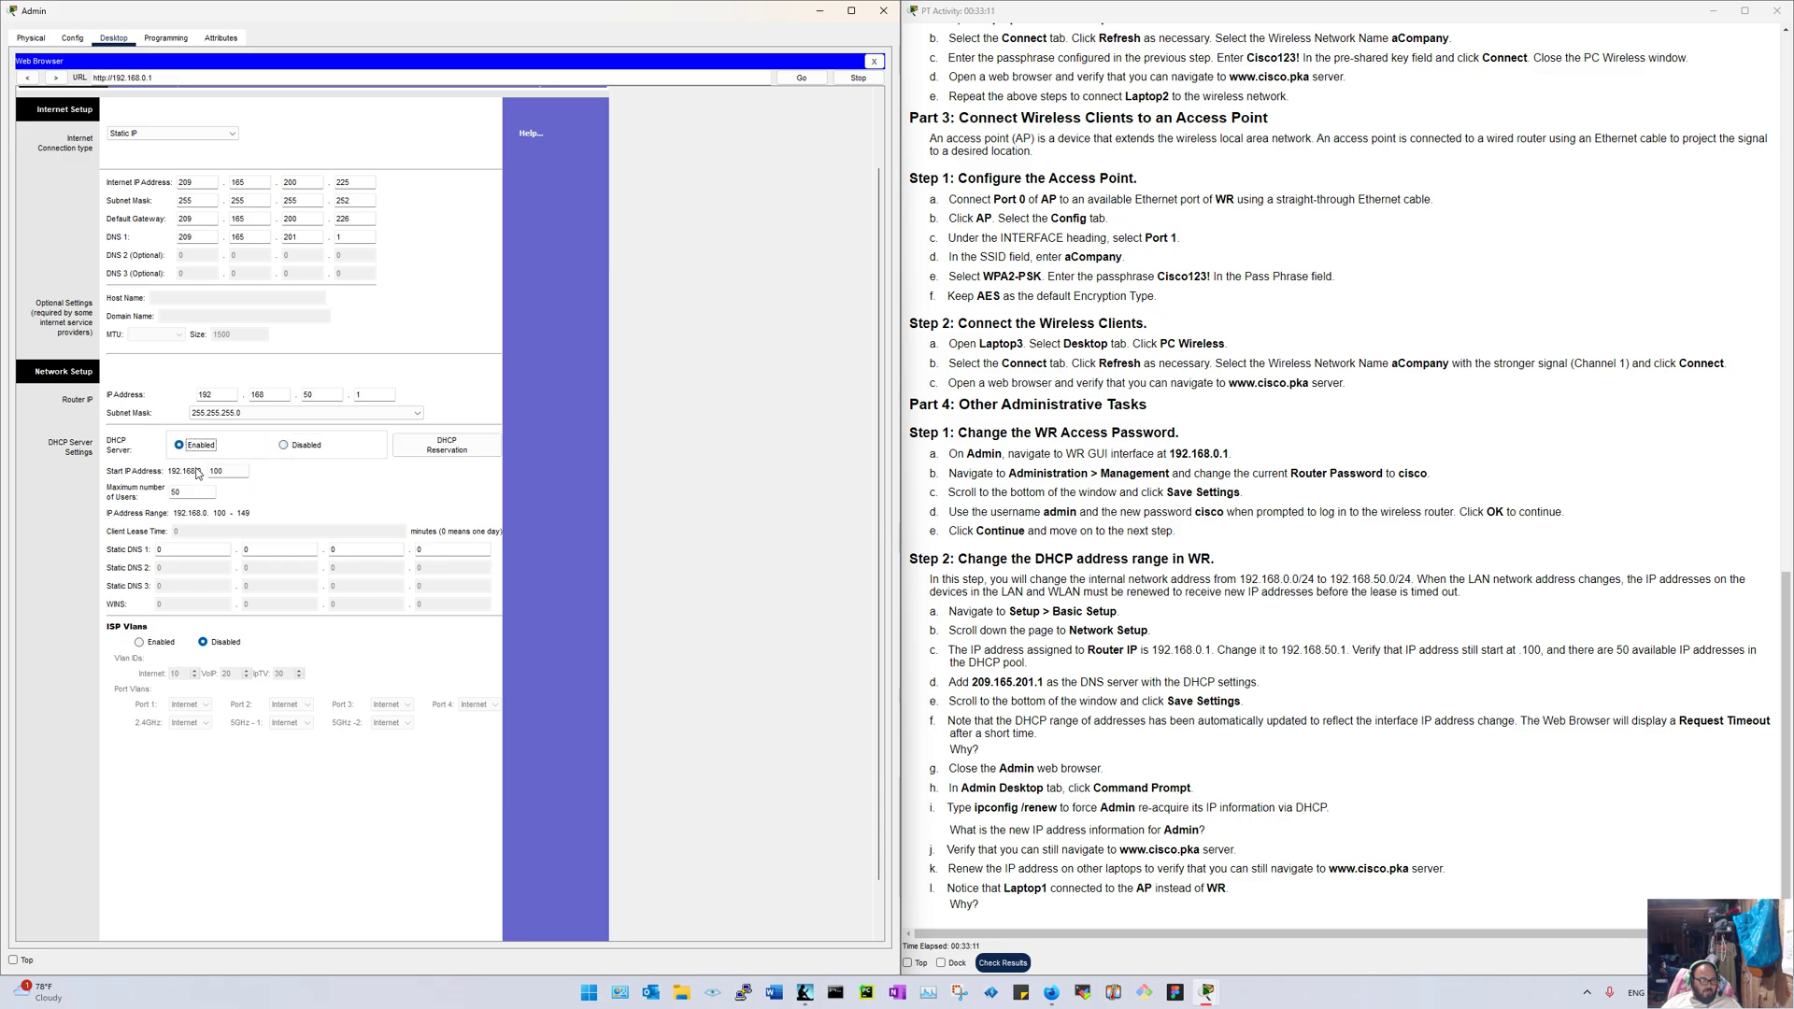
left_click(230, 489)
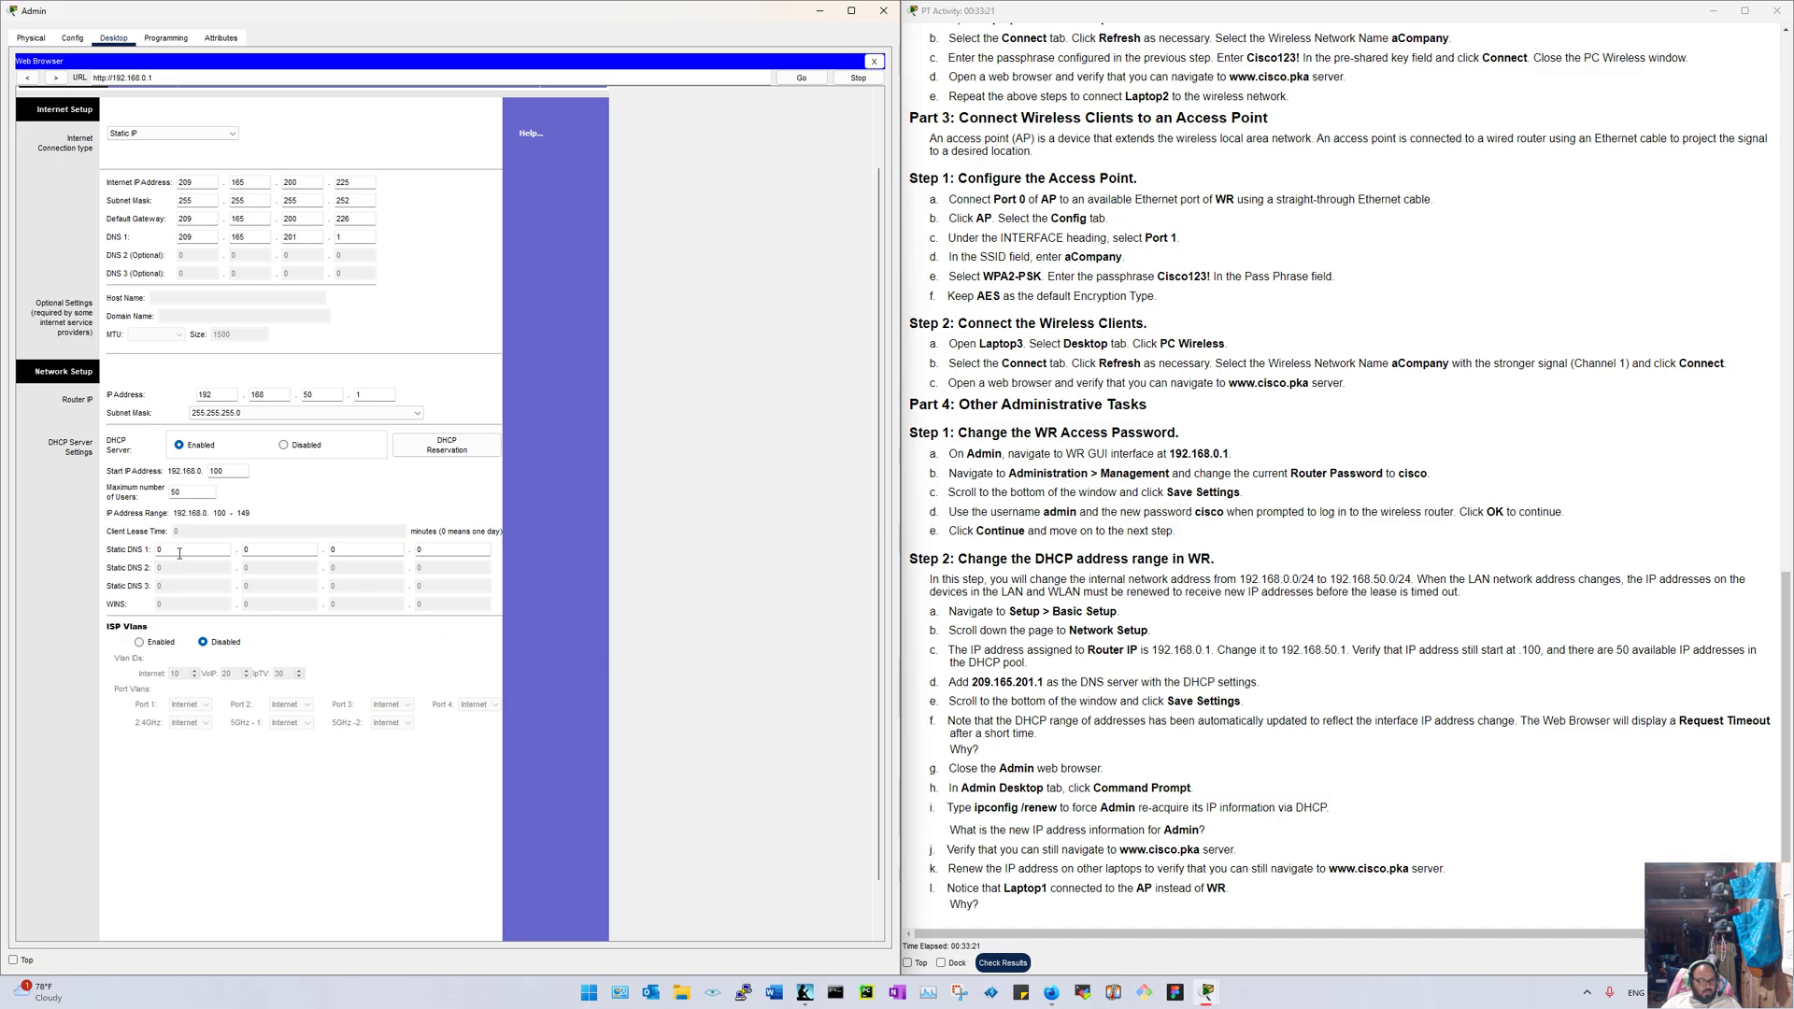
Step: Enter 209.165.201.1 as Static DNS 1 and mark the new network address in the instructions
left_click_drag(165, 551, 55, 540)
type("3")
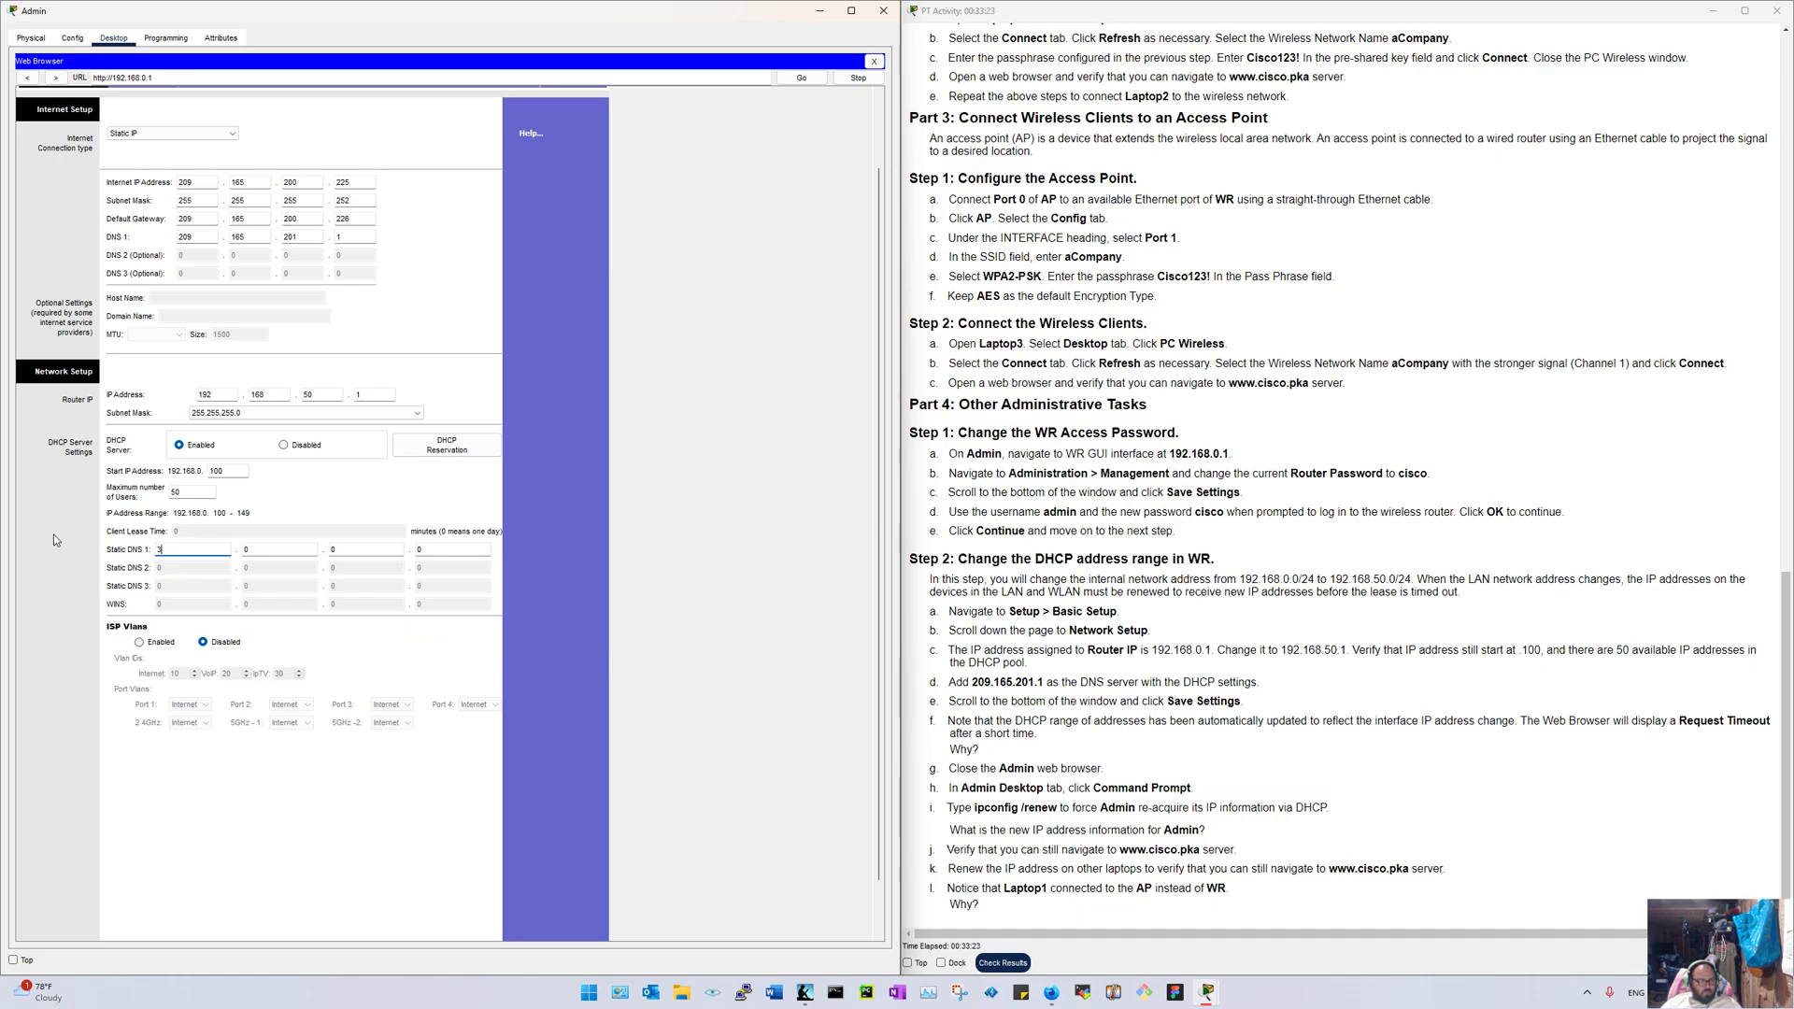
key("BackSpace")
key("BackSpace")
type("209")
left_click(280, 552)
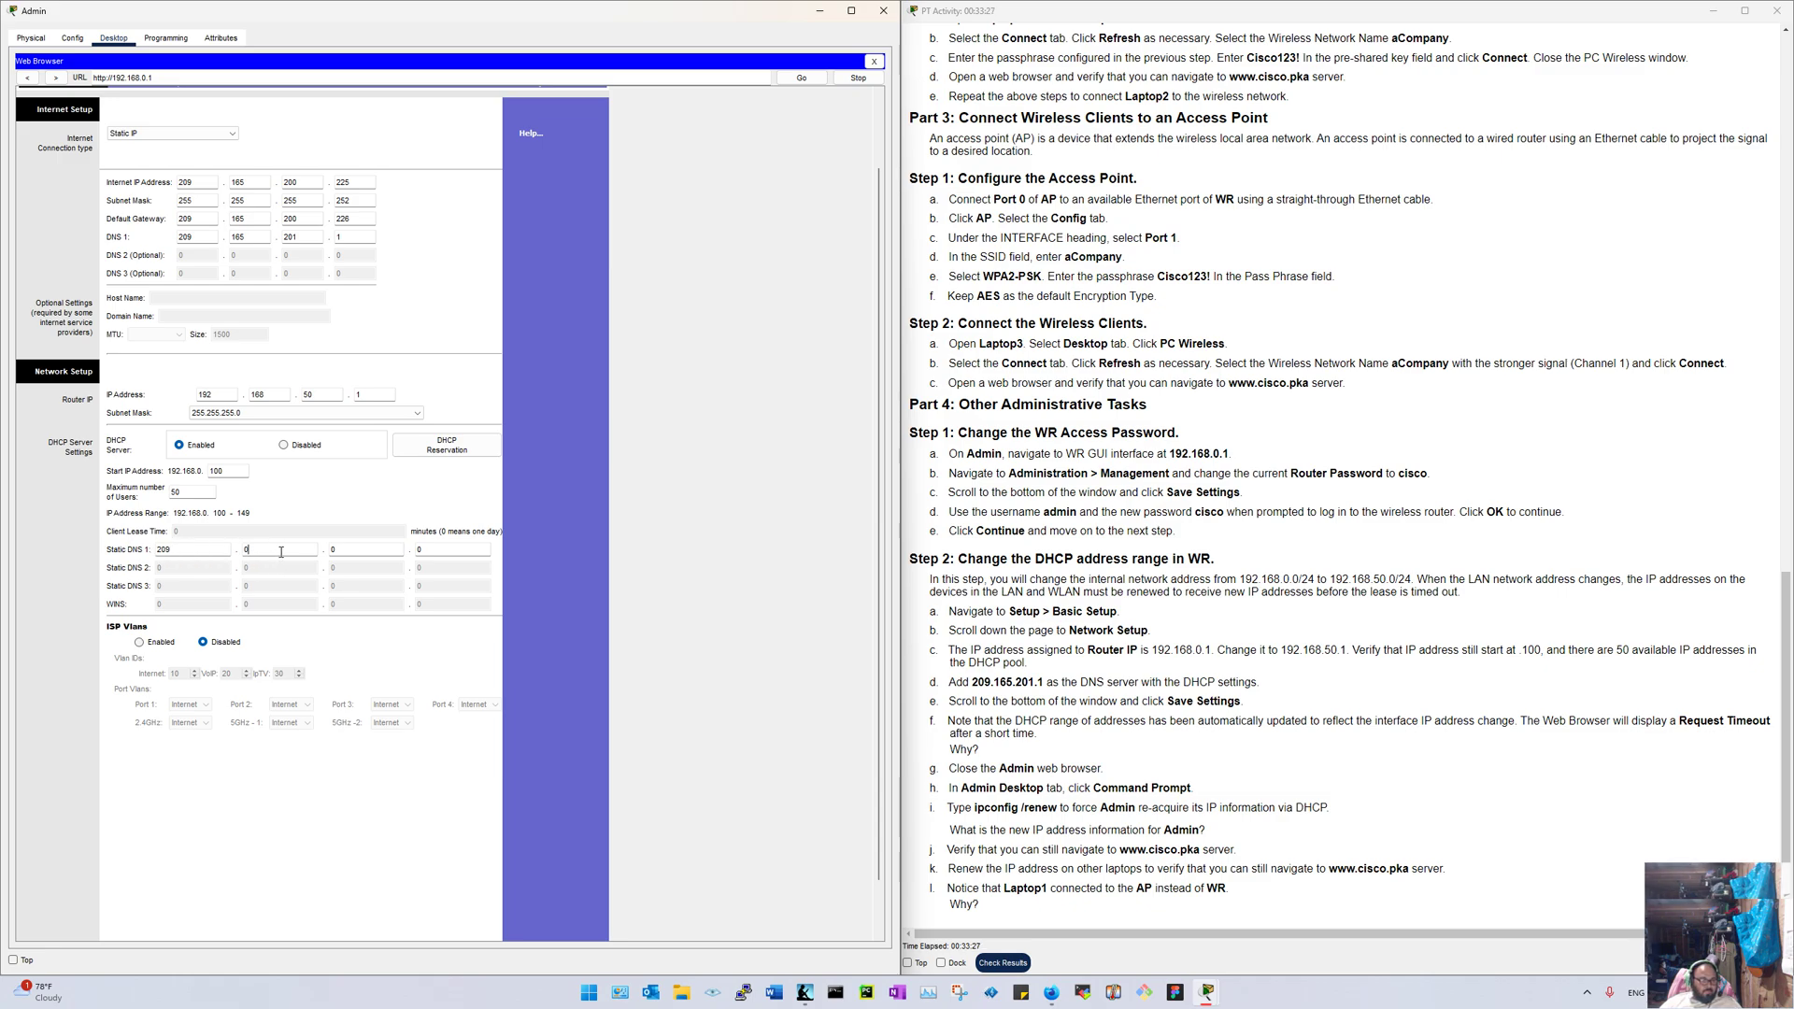
type("165")
key("Tab")
type("201")
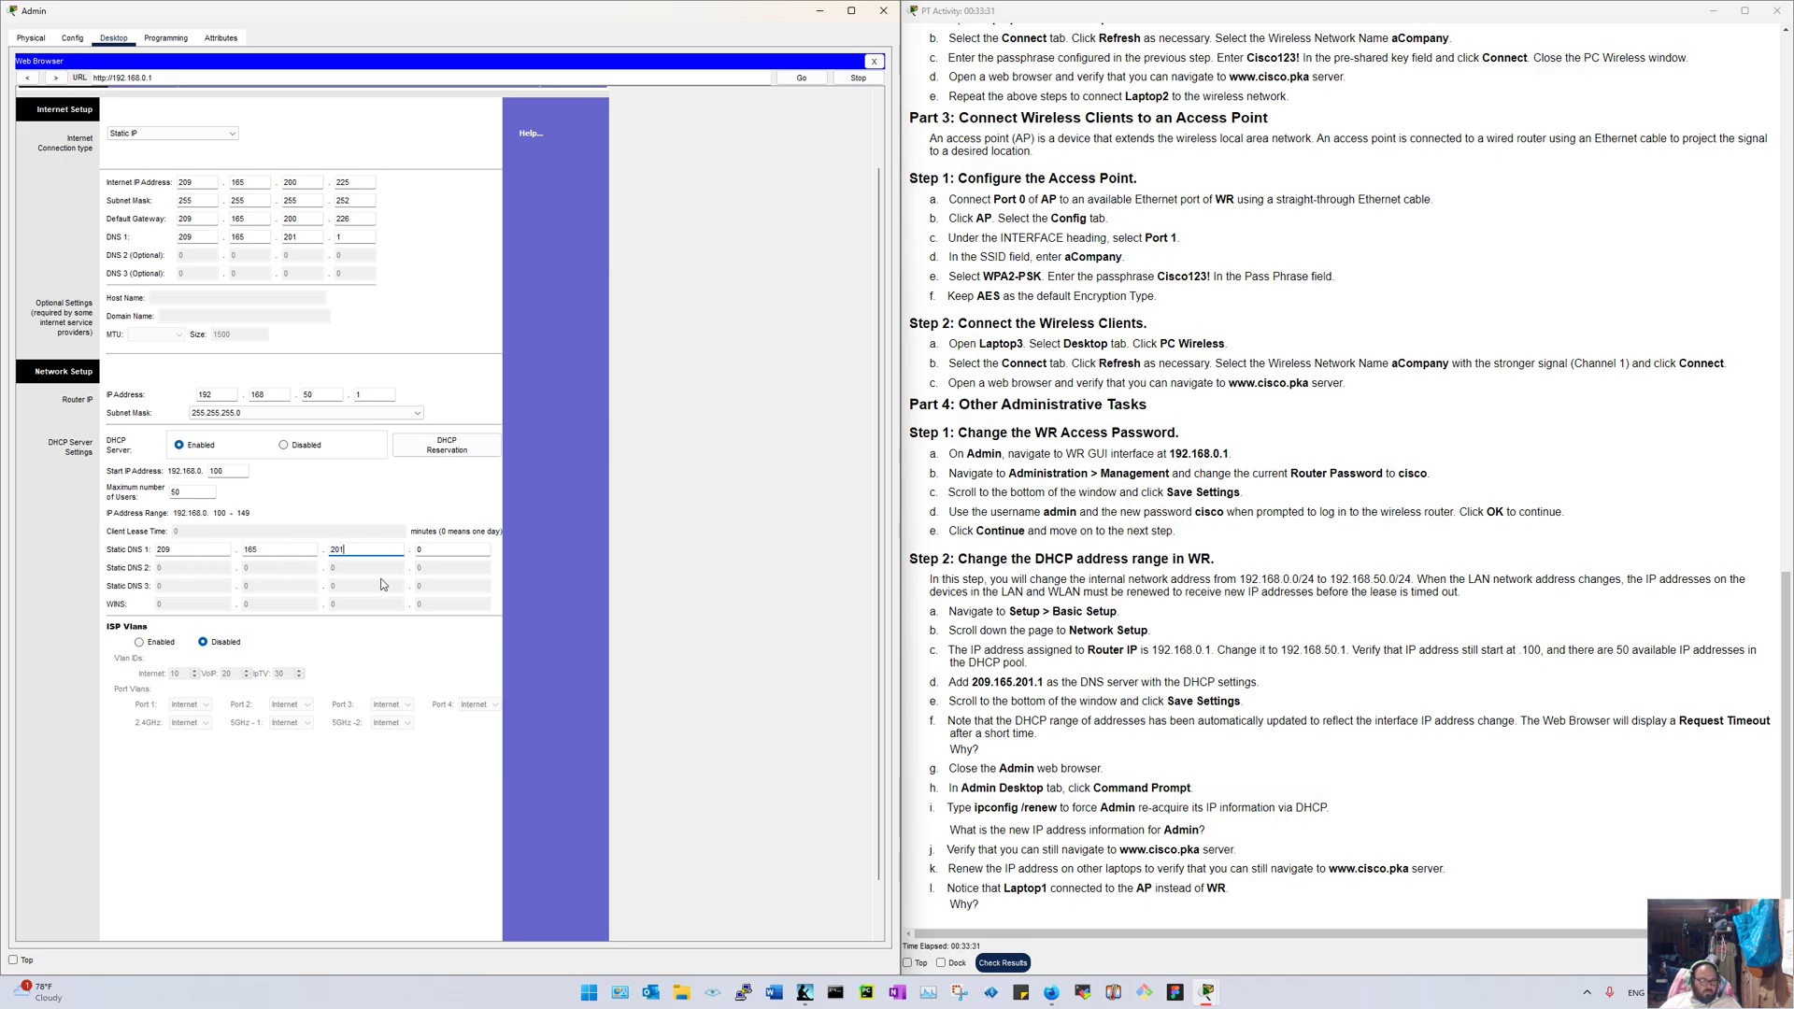
key("Tab")
type("1")
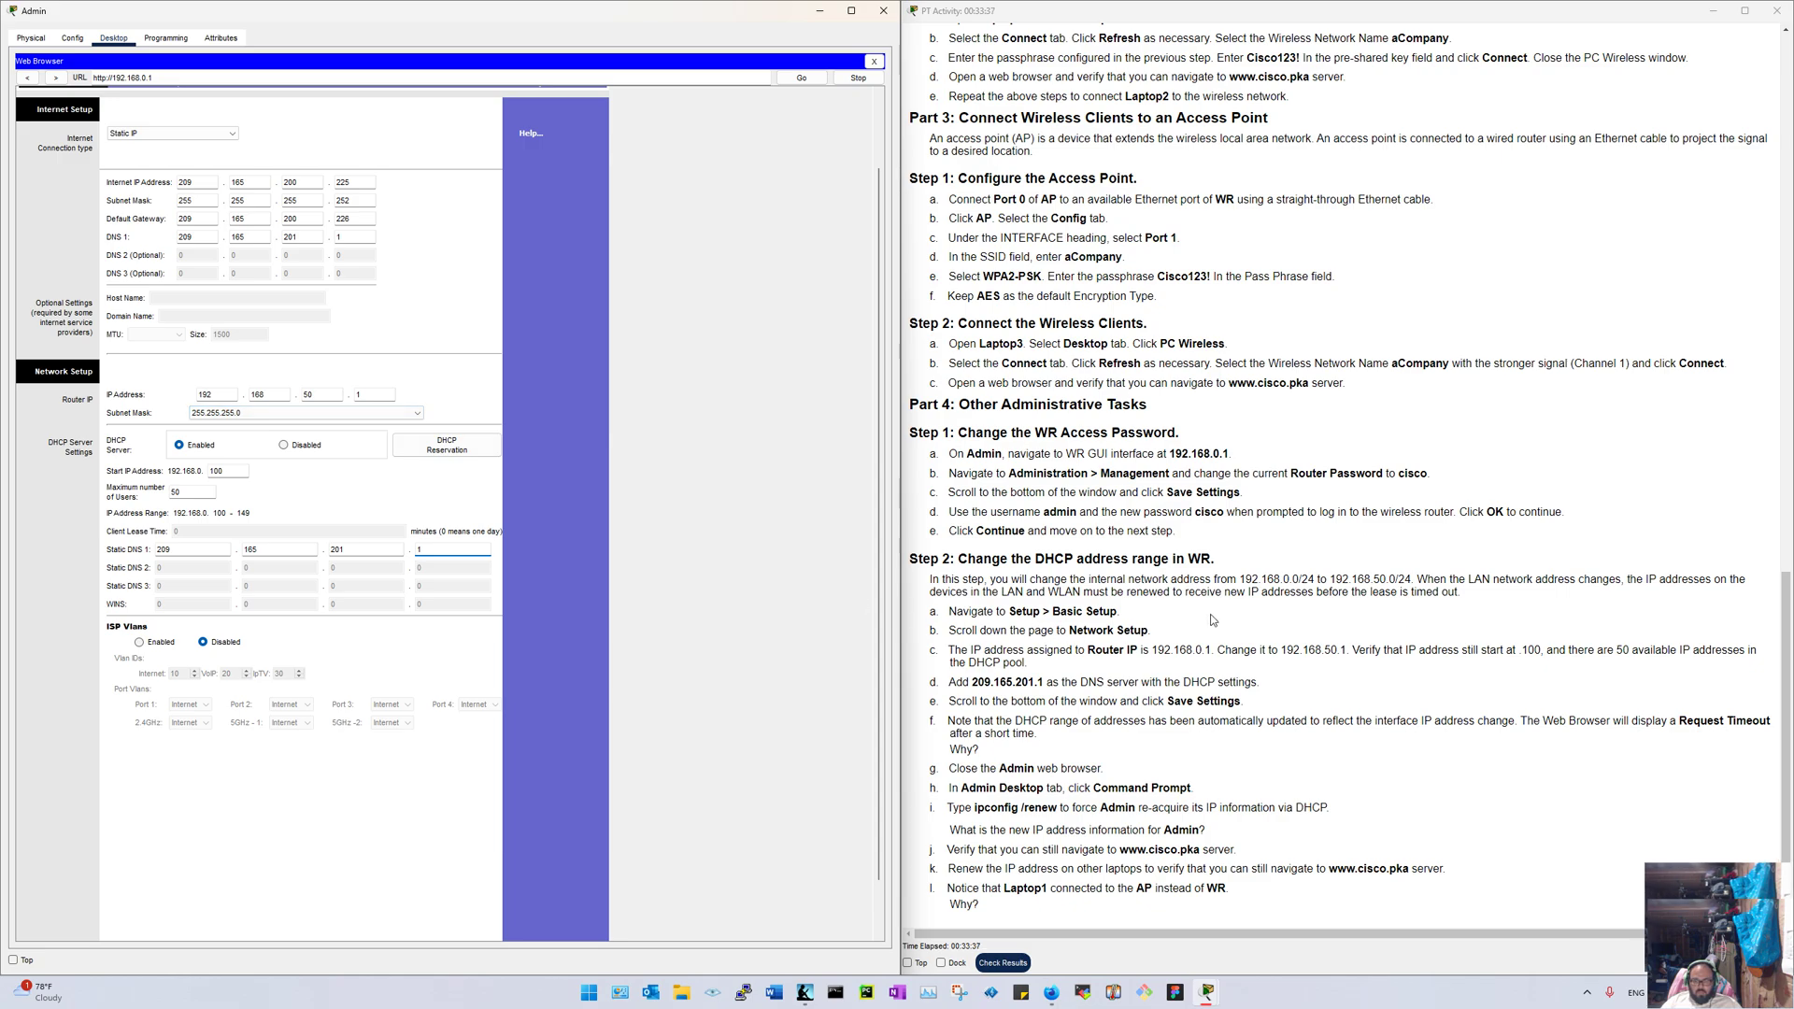
left_click(1410, 581)
left_click_drag(1410, 581, 1404, 581)
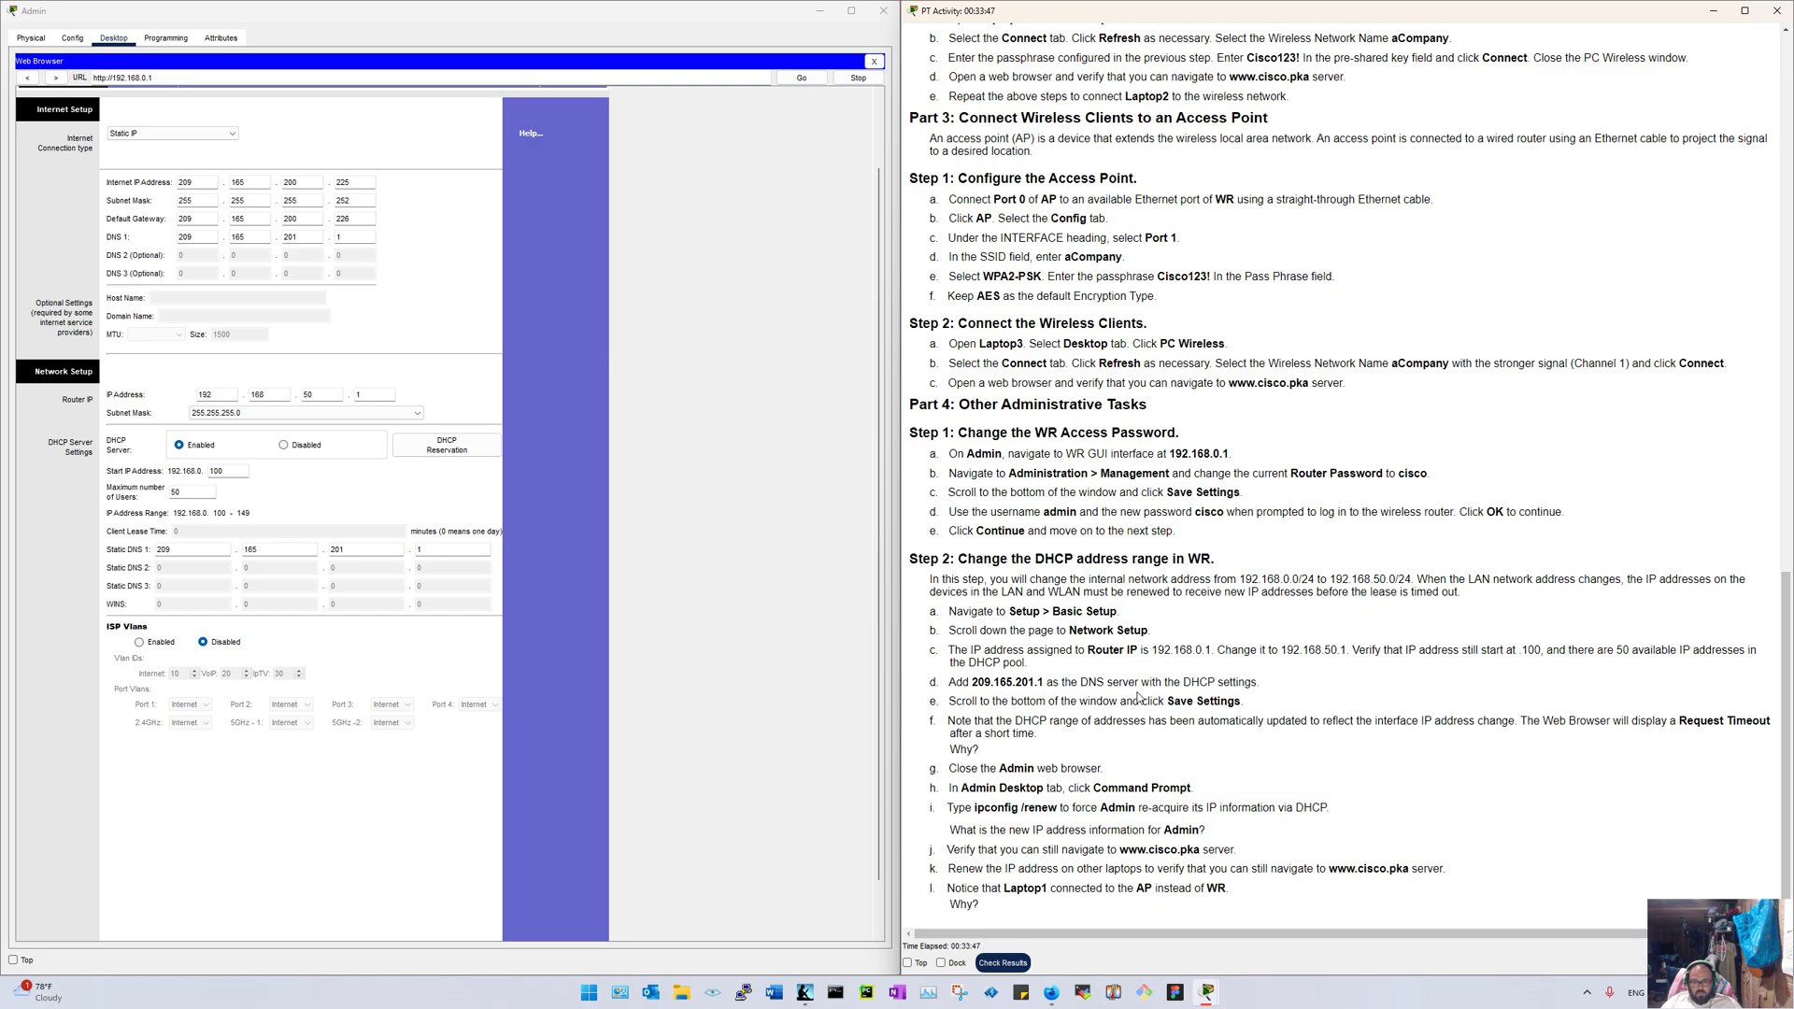
Step: Save the router settings and move the instructions window aside
scroll(468, 795, "down", 2)
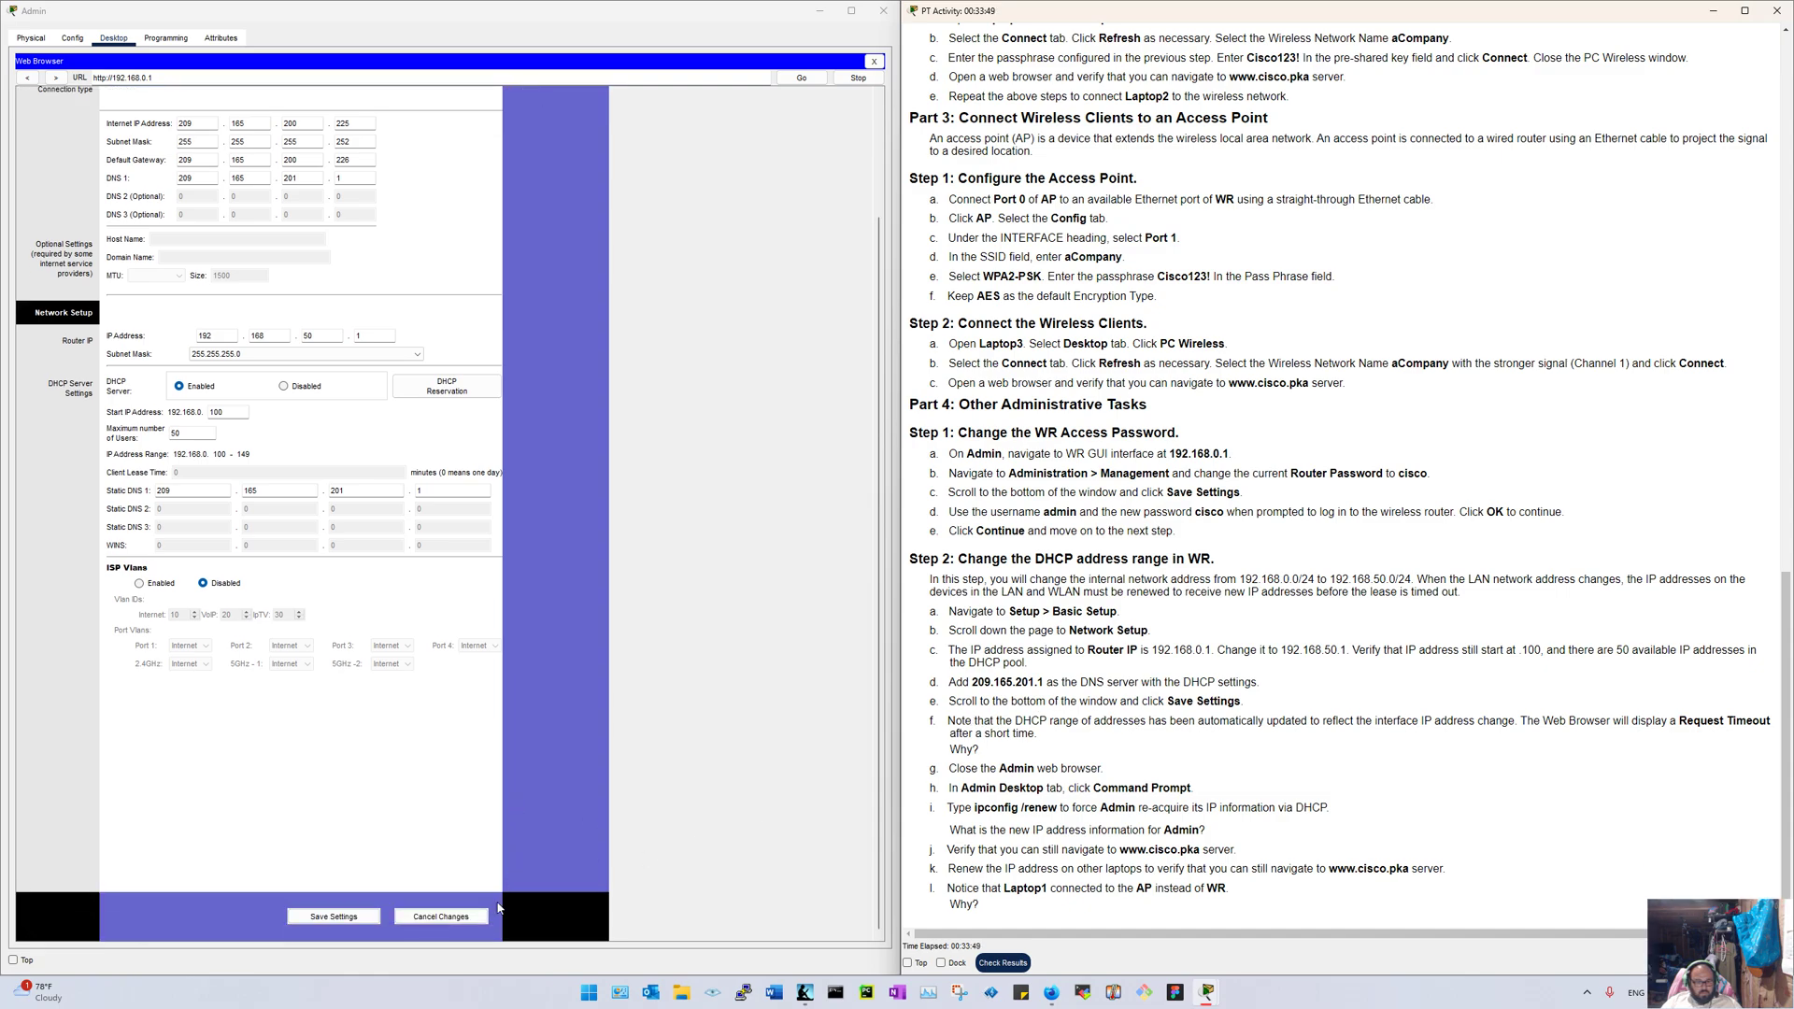
left_click(334, 917)
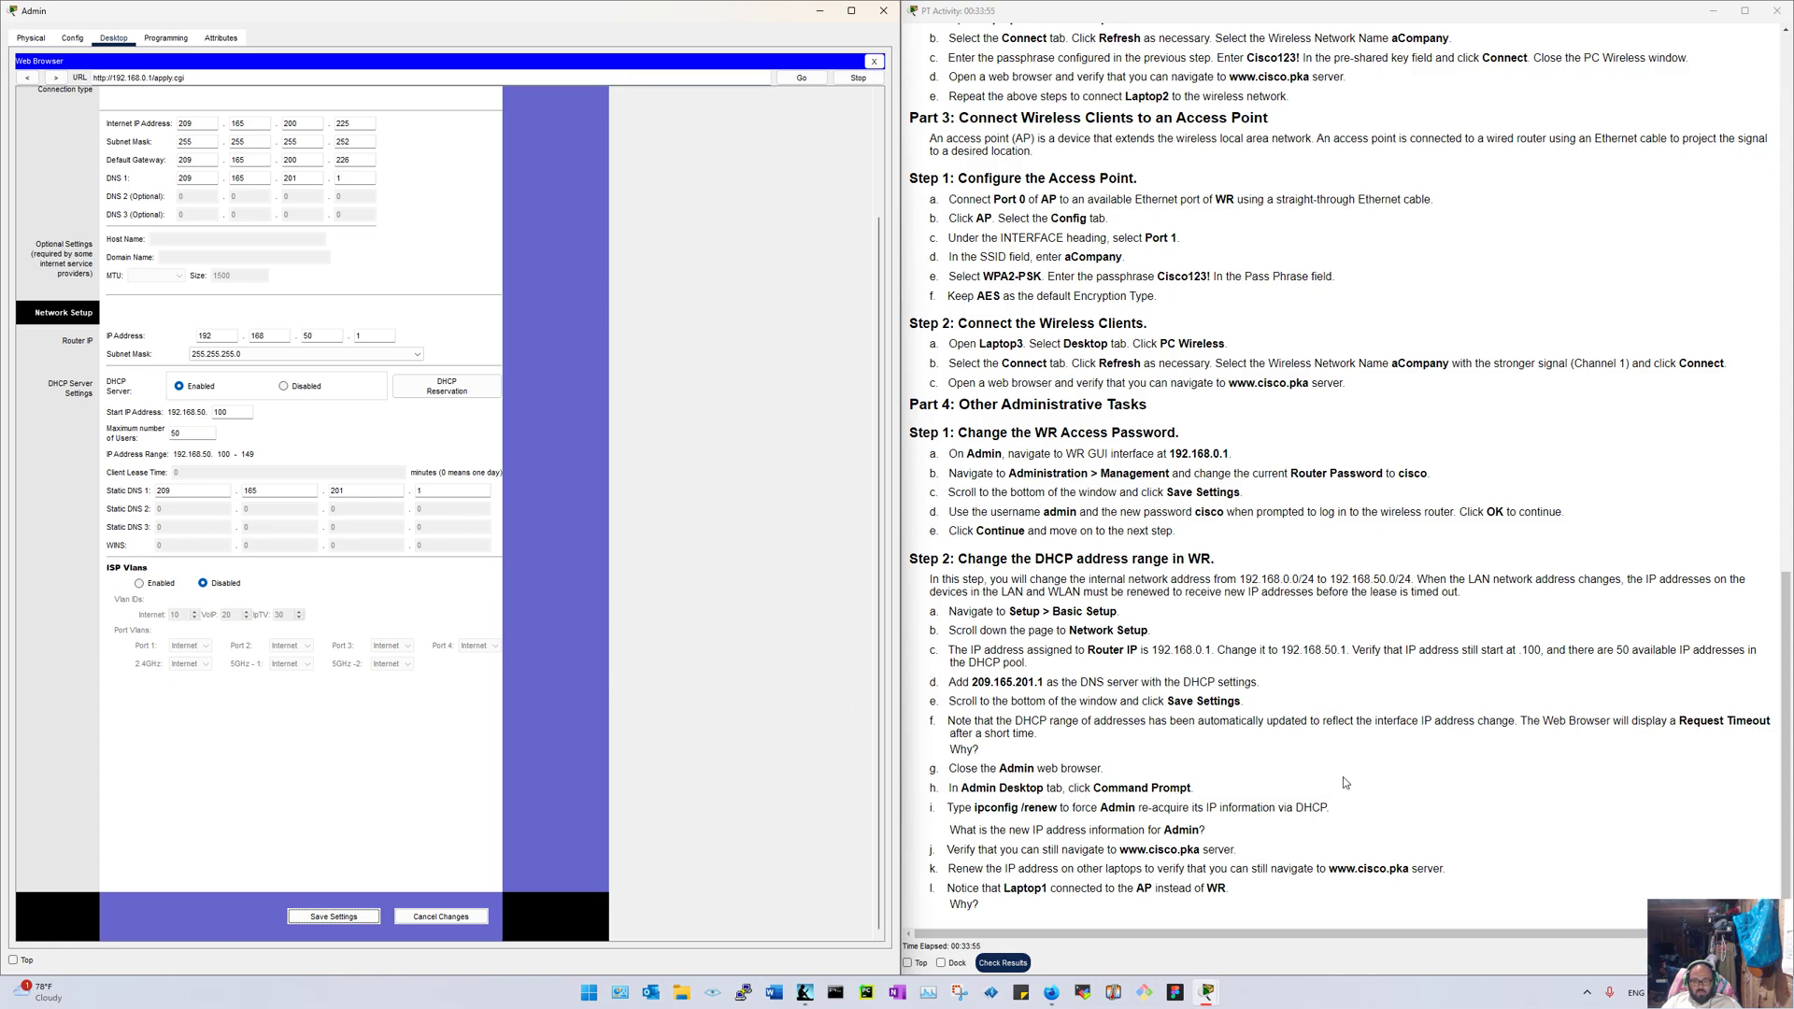
left_click_drag(1338, 11, 1789, 697)
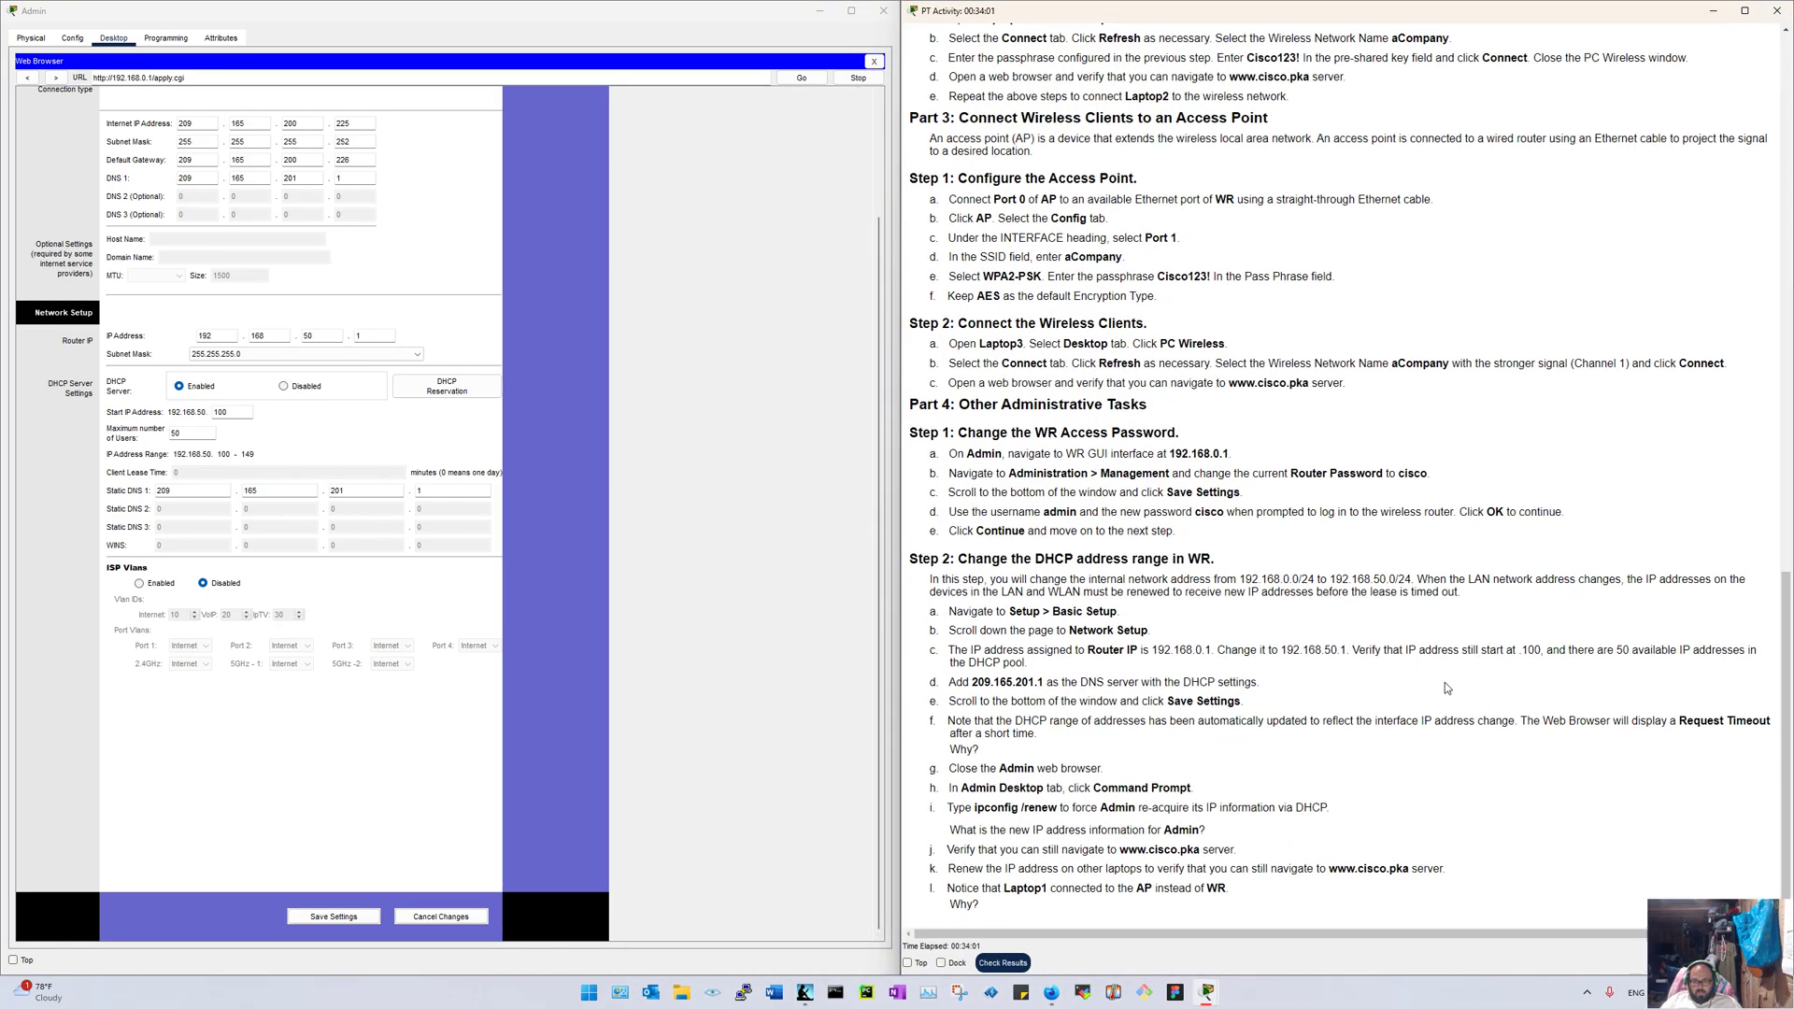
left_click(175, 168)
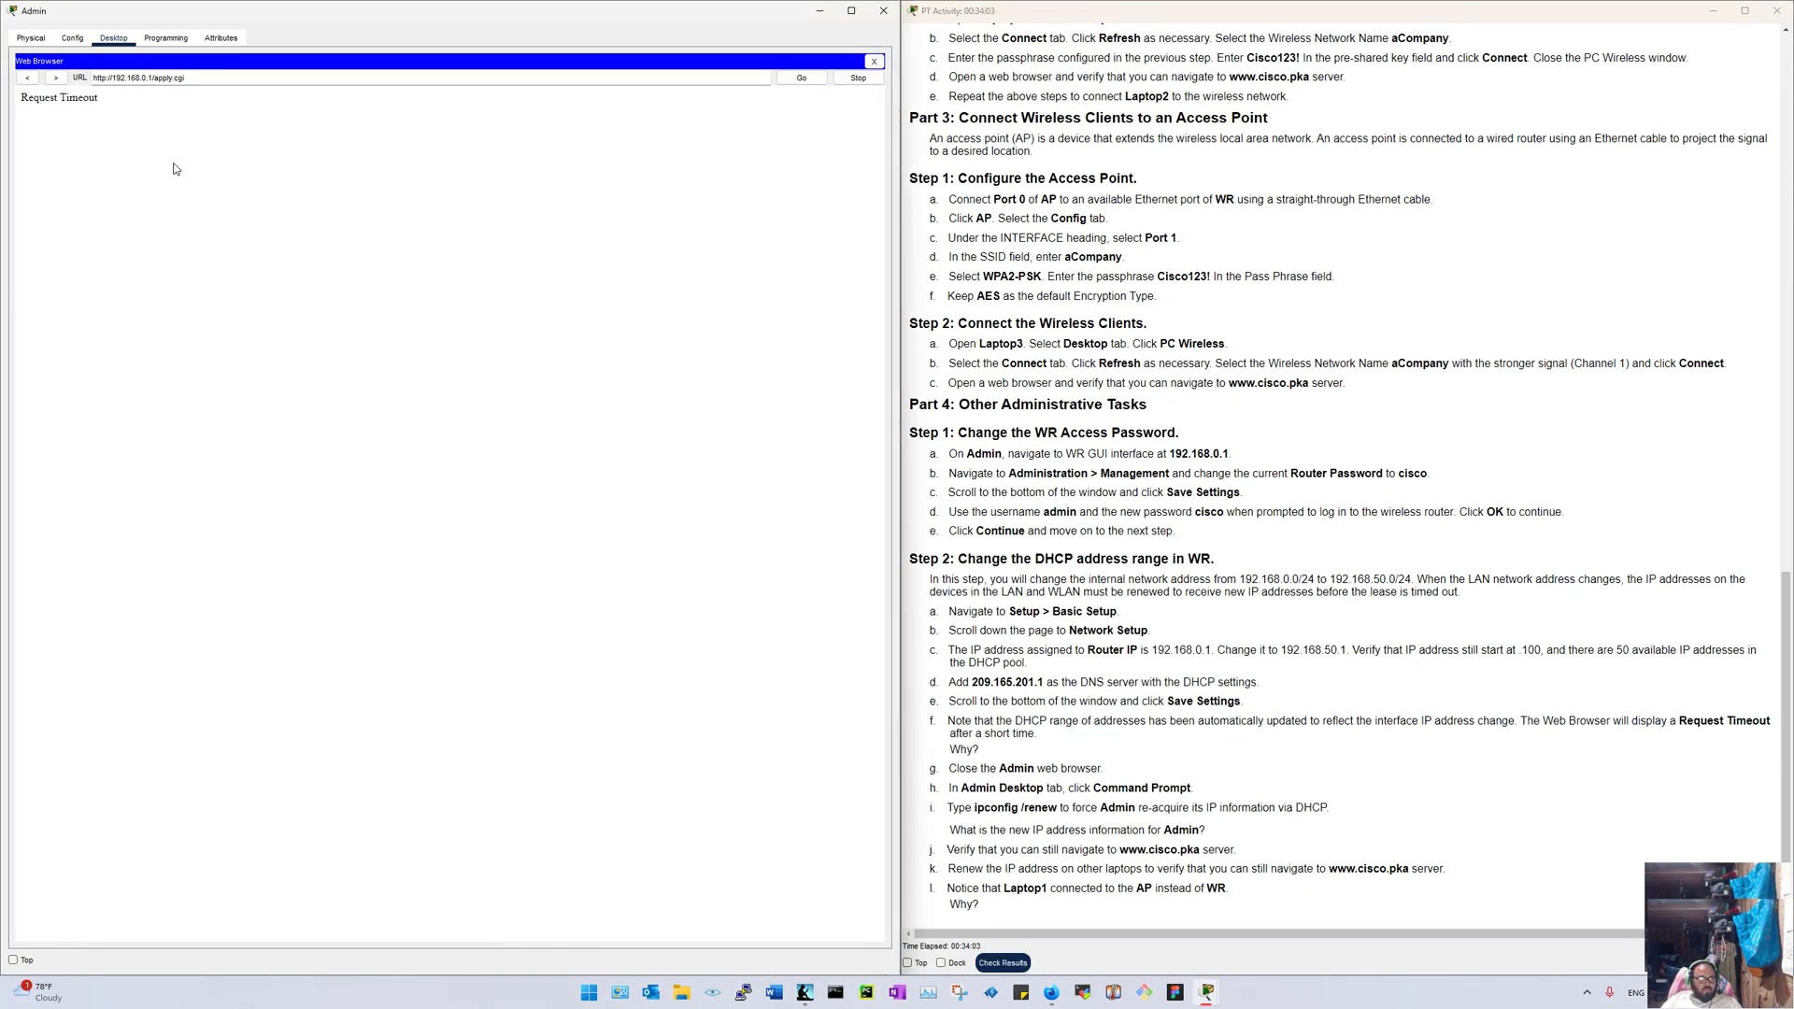
Step: Edit the URL to 192.168.50.1 and load it, getting a Request Timeout
left_click(812, 80)
left_click(276, 83)
key("BackSpace")
key("BackSpace")
key("BackSpace")
left_click(354, 77)
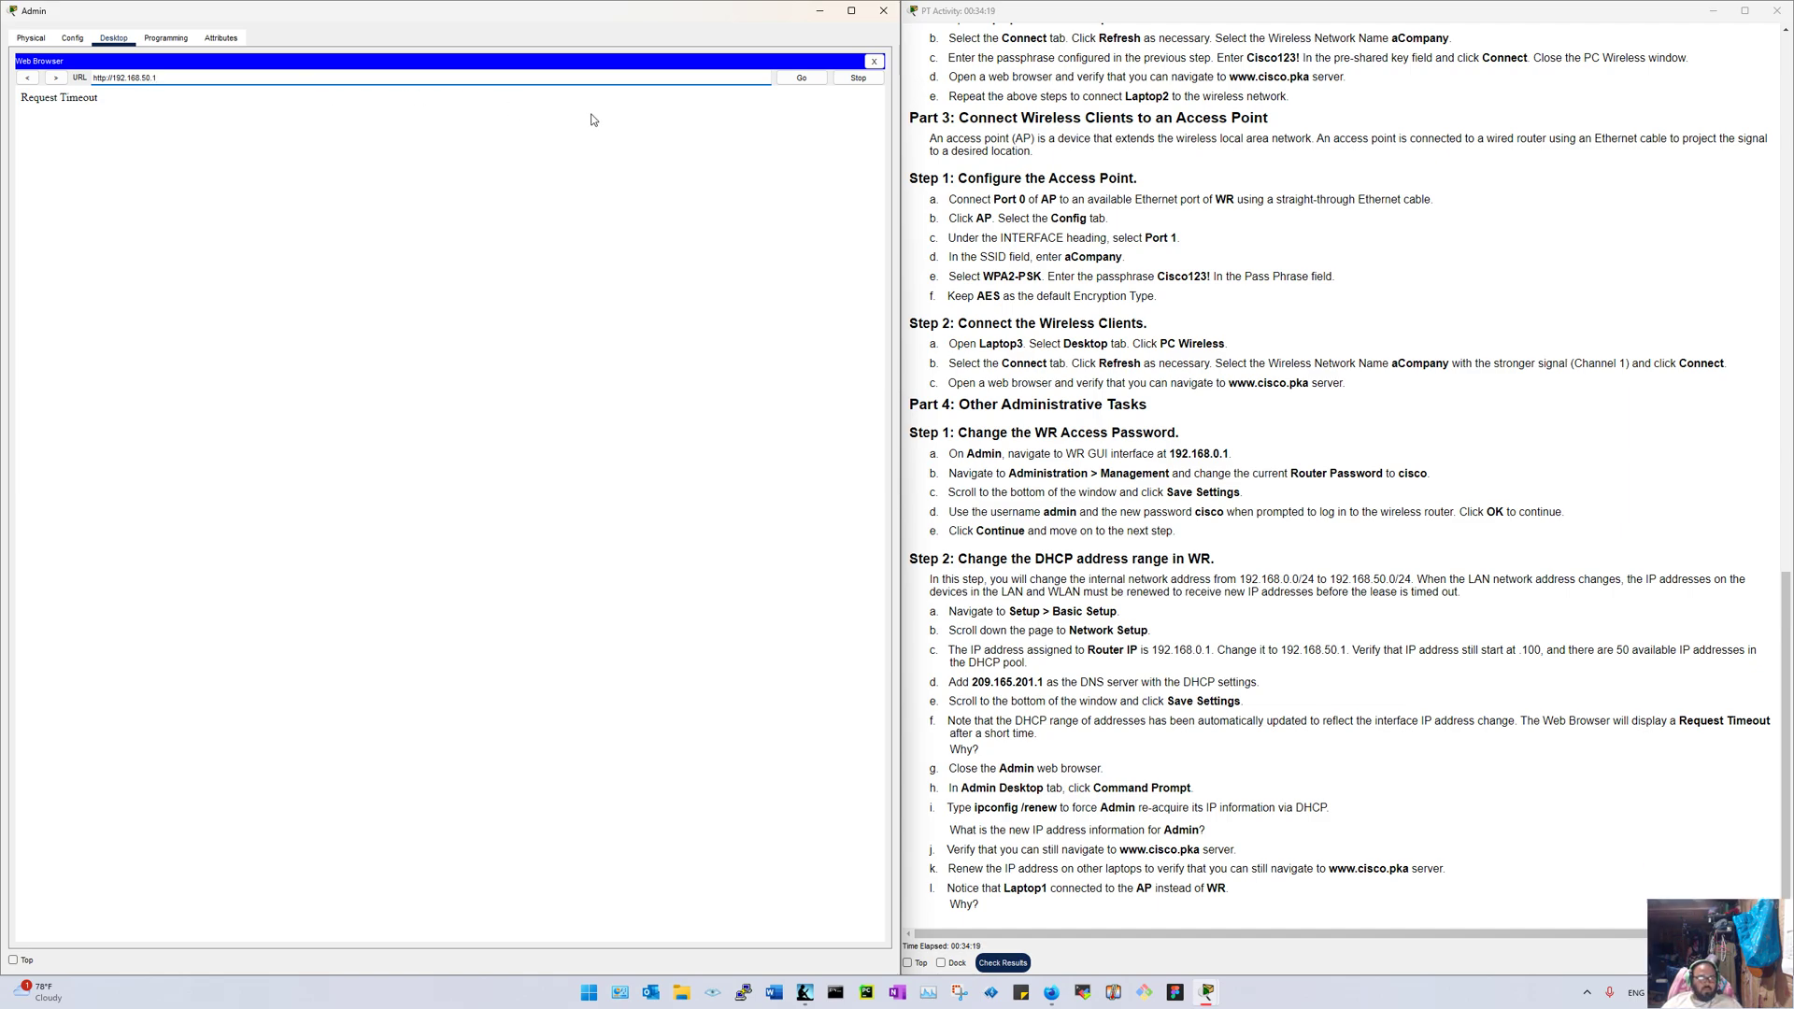
left_click(790, 79)
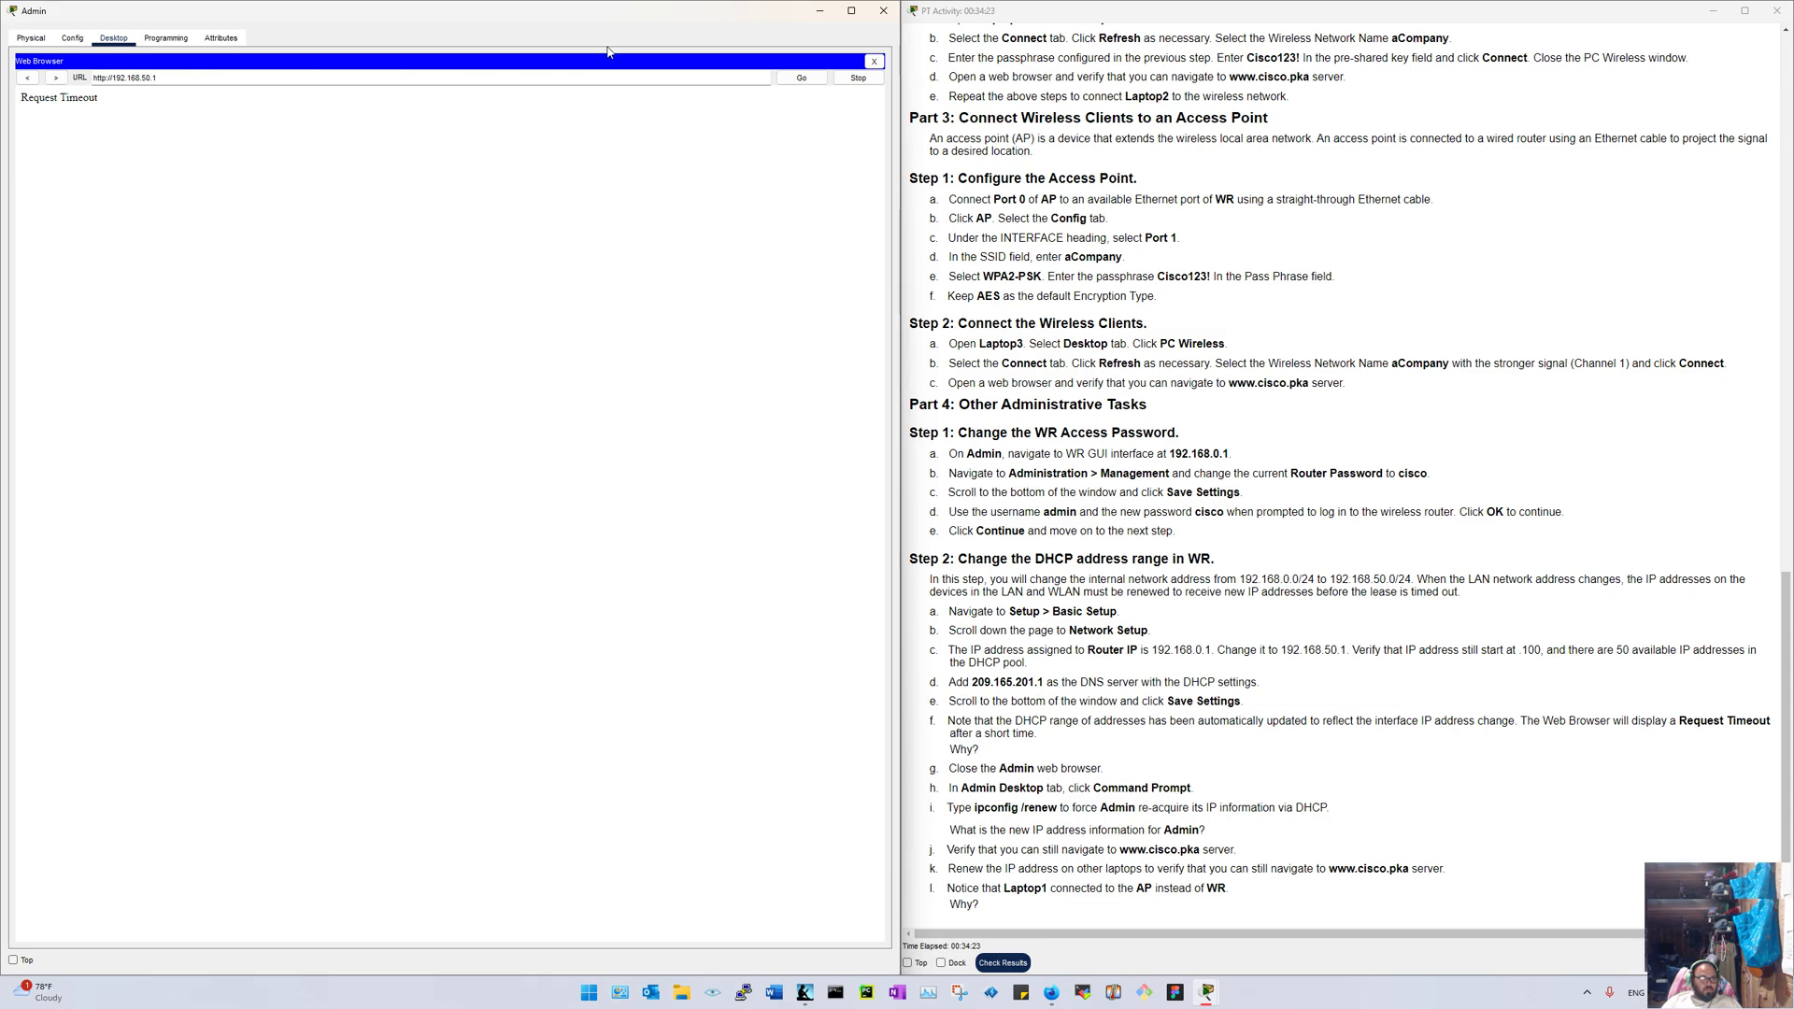
Step: In Admin's Command Prompt, run ipconfig and ipconfig /renew, then compare the old address with the instructions
left_click(871, 61)
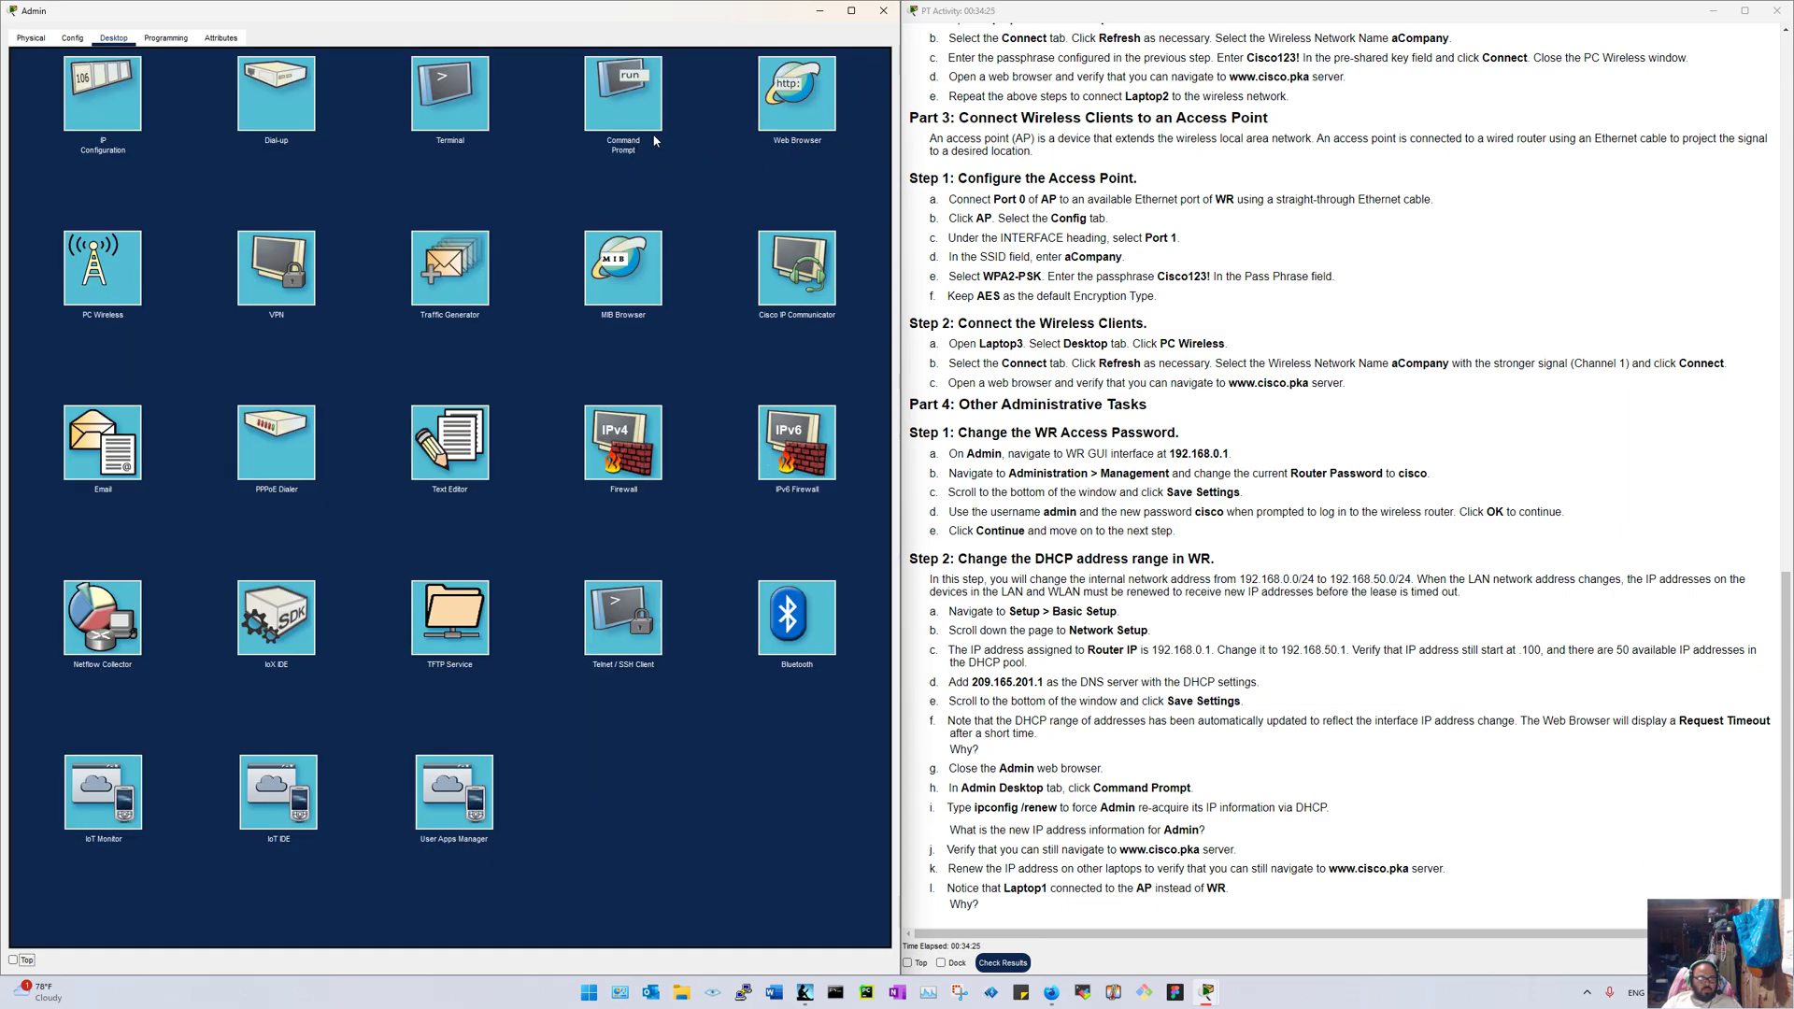
left_click(624, 98)
key("Return")
key("Return")
type("ipconfig")
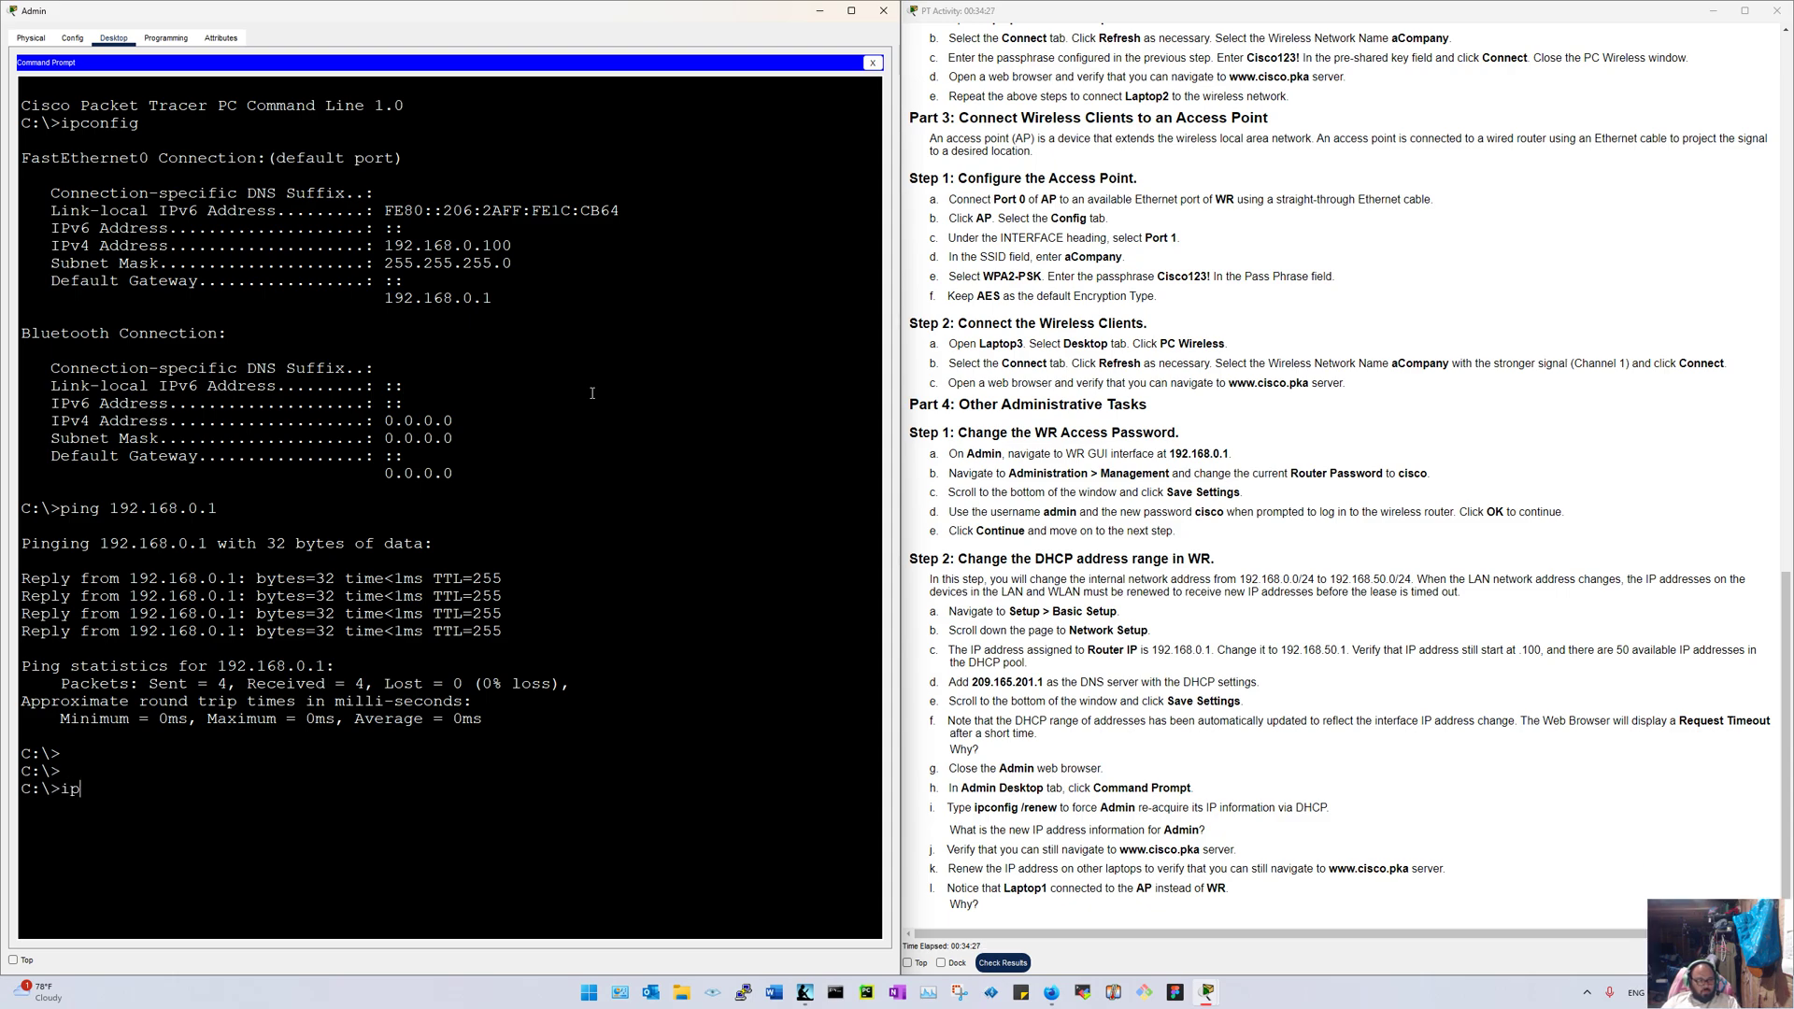
key("Return")
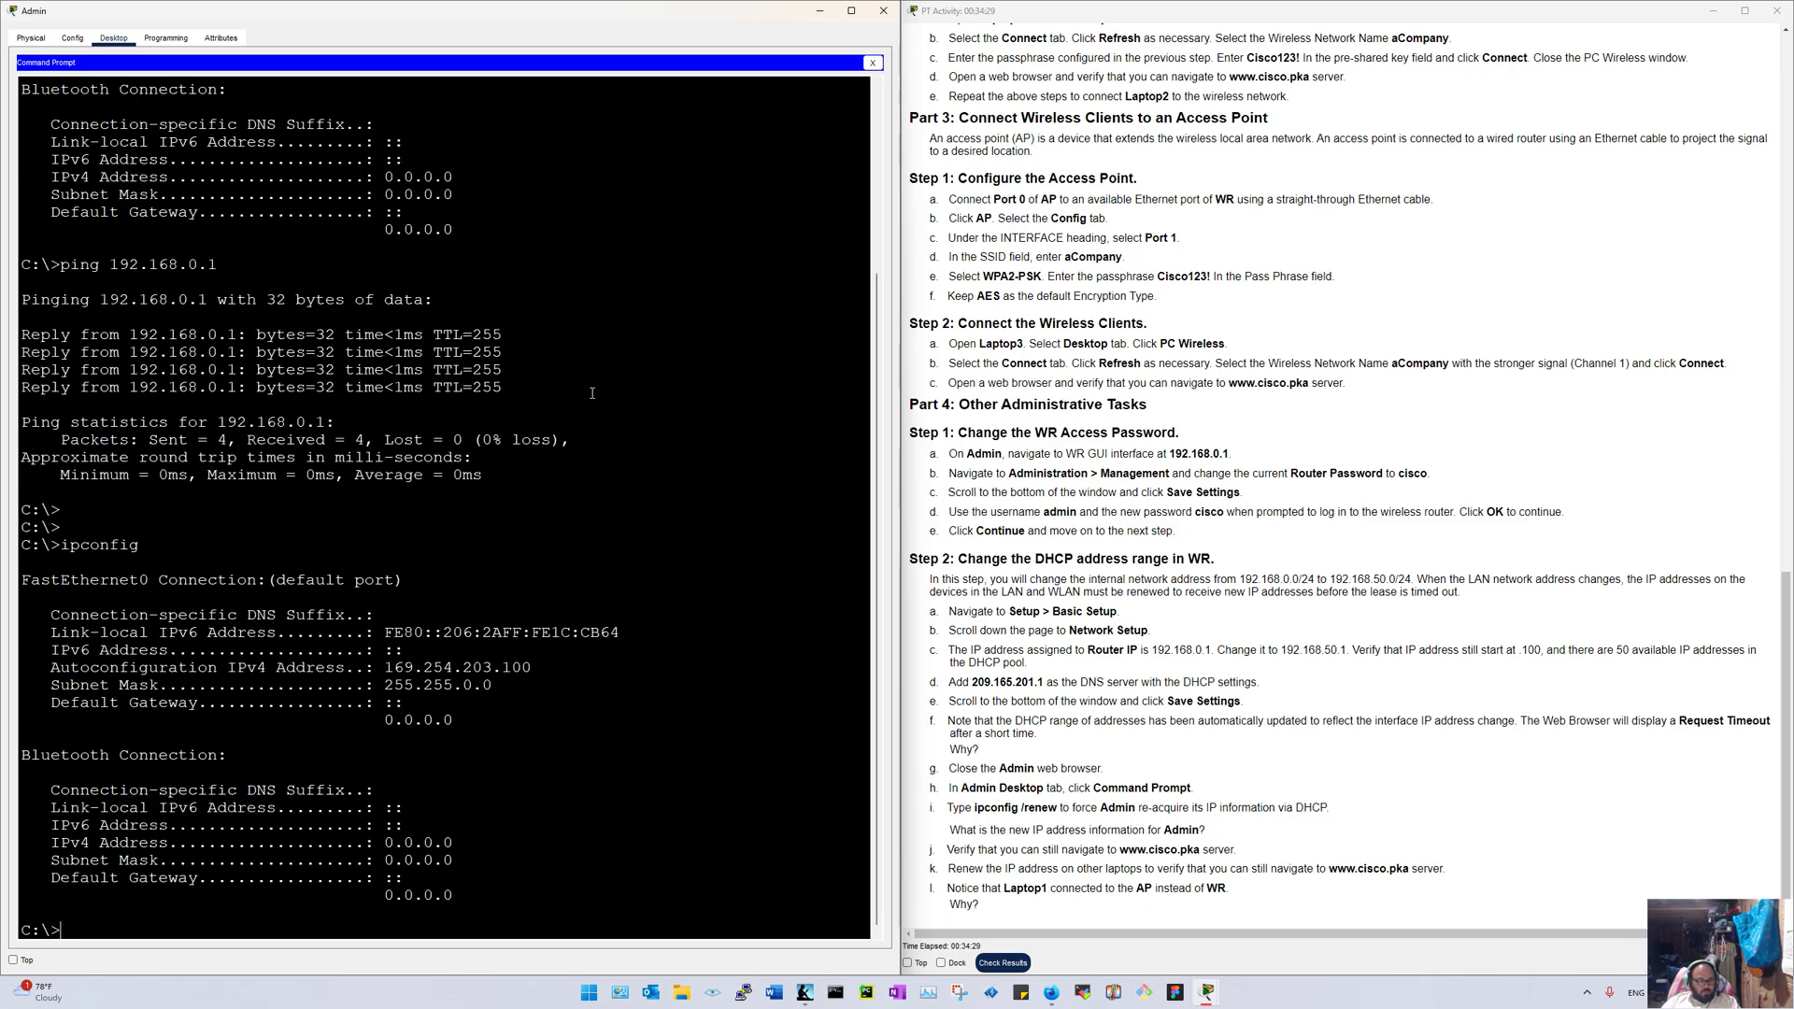
type("ipconf")
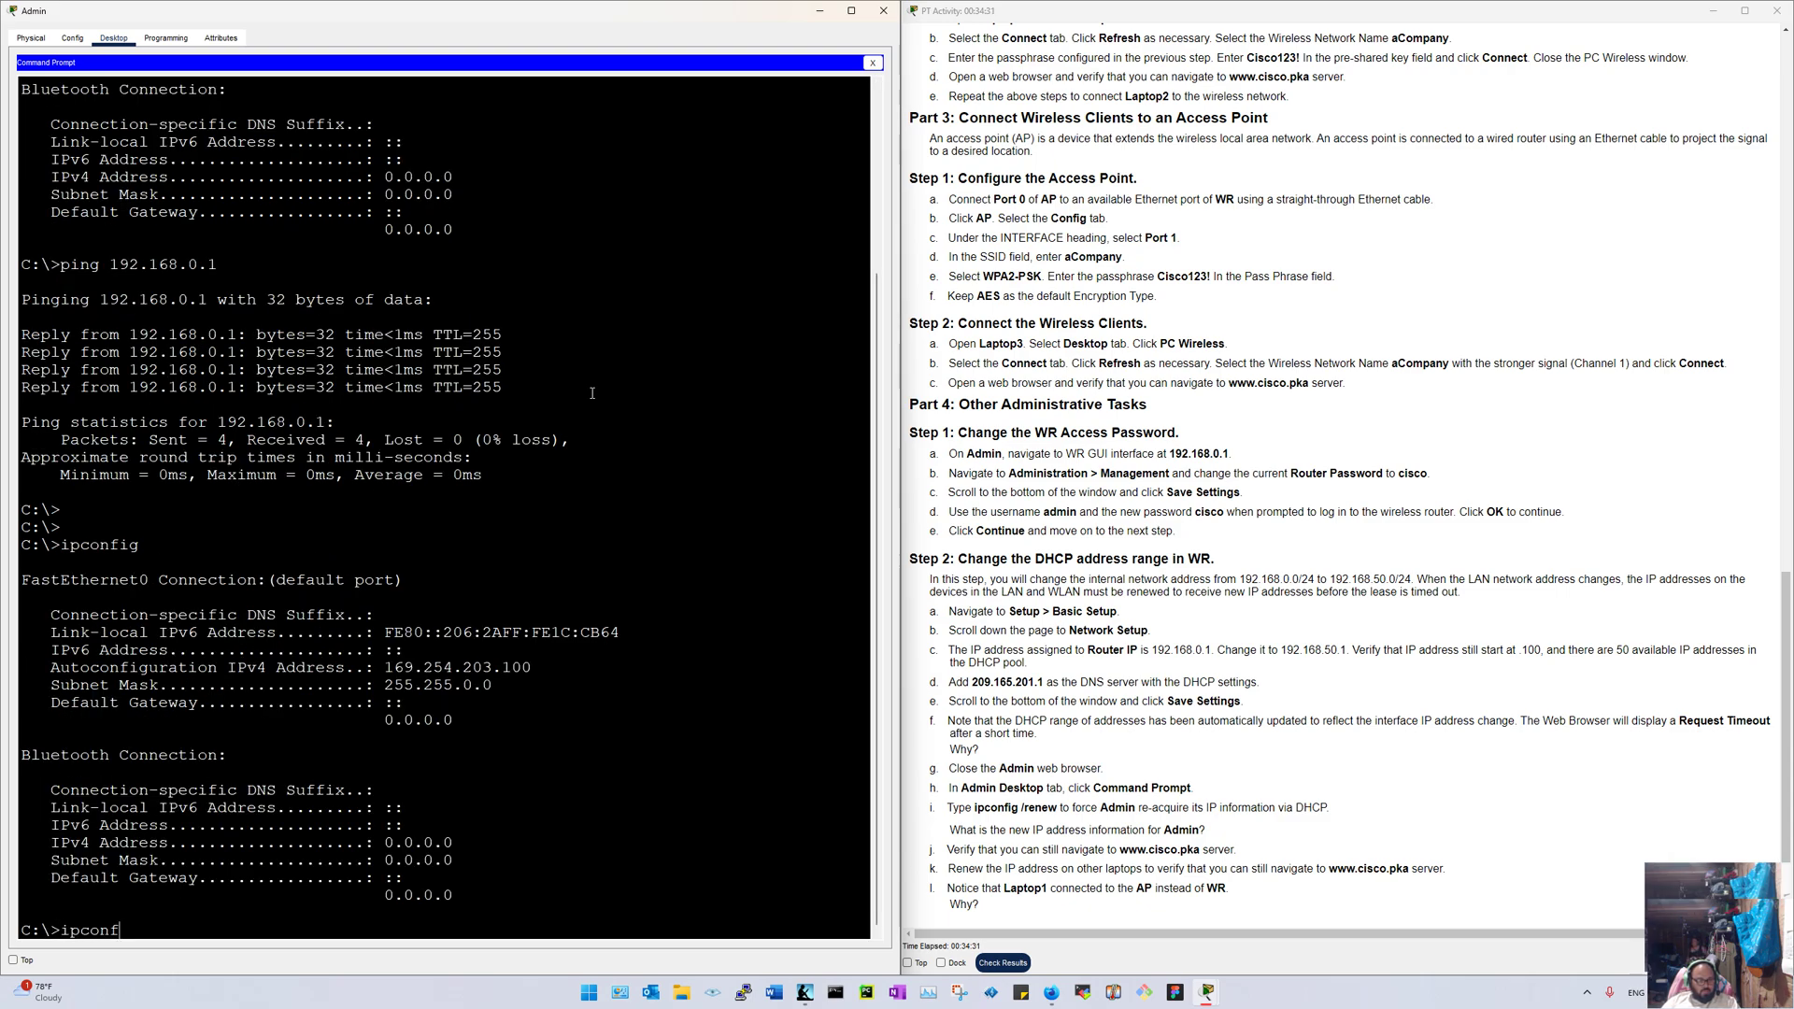
type("ig")
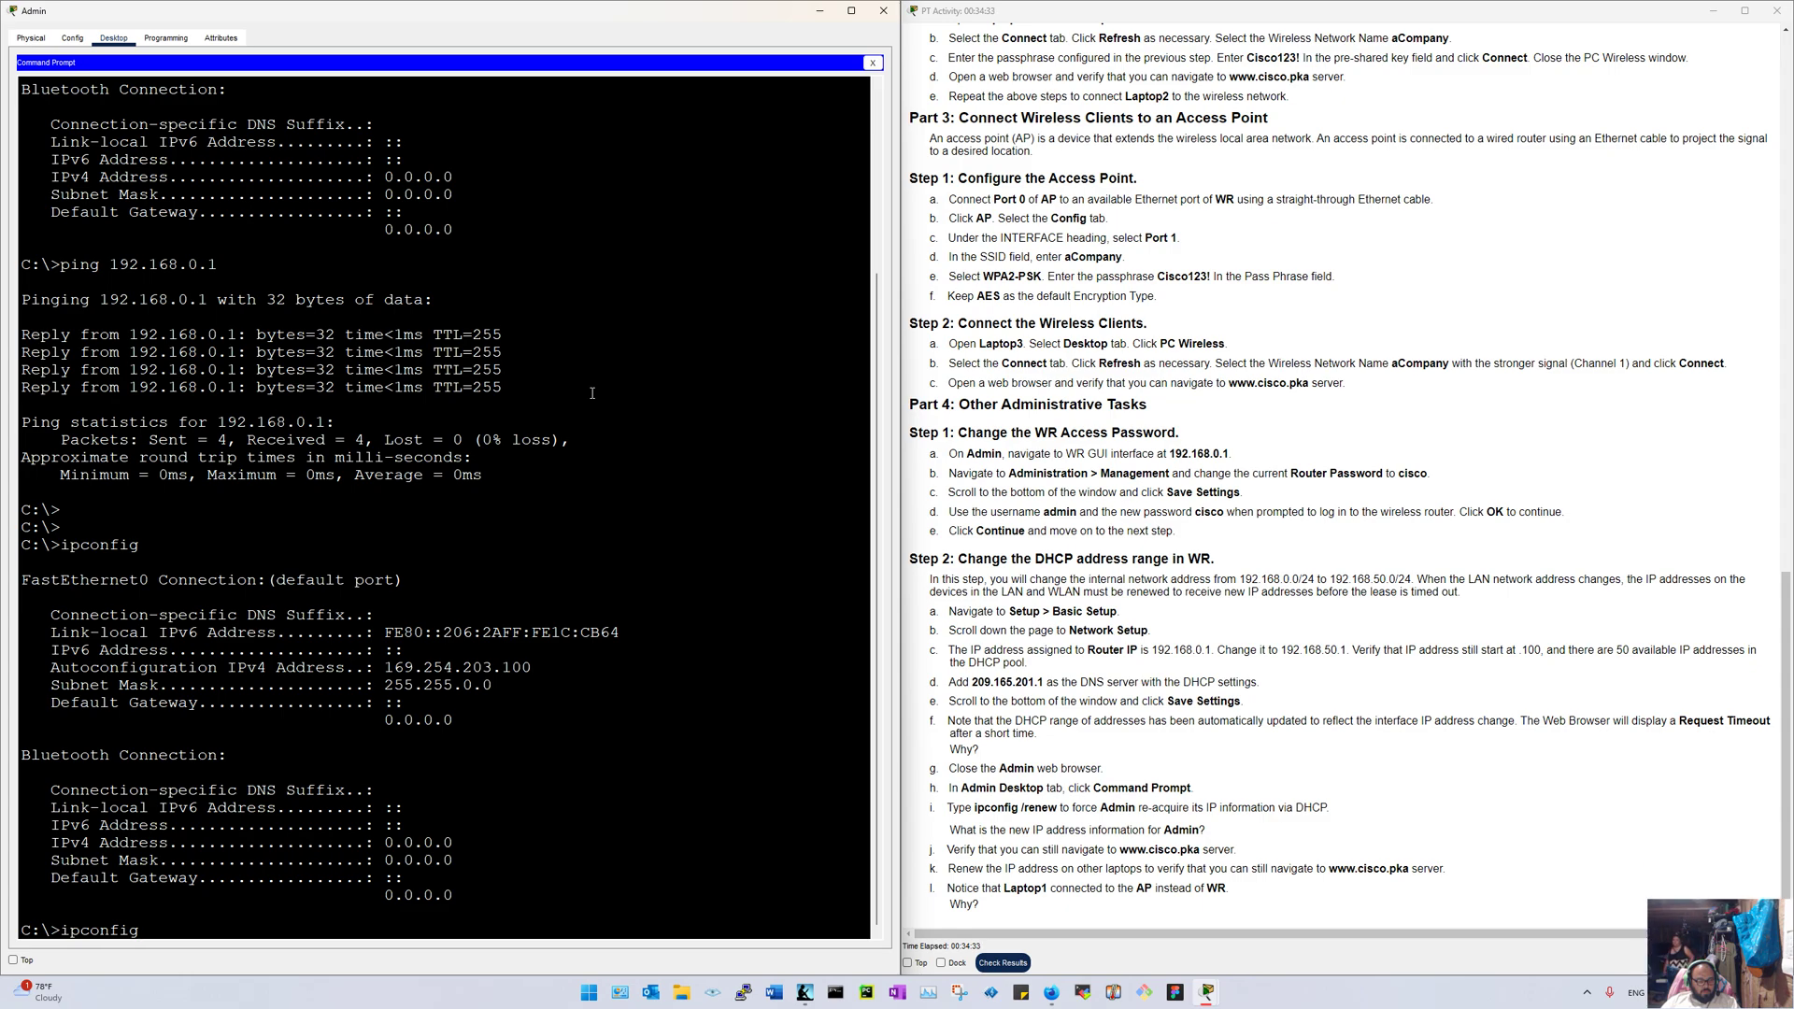
type(" /renew")
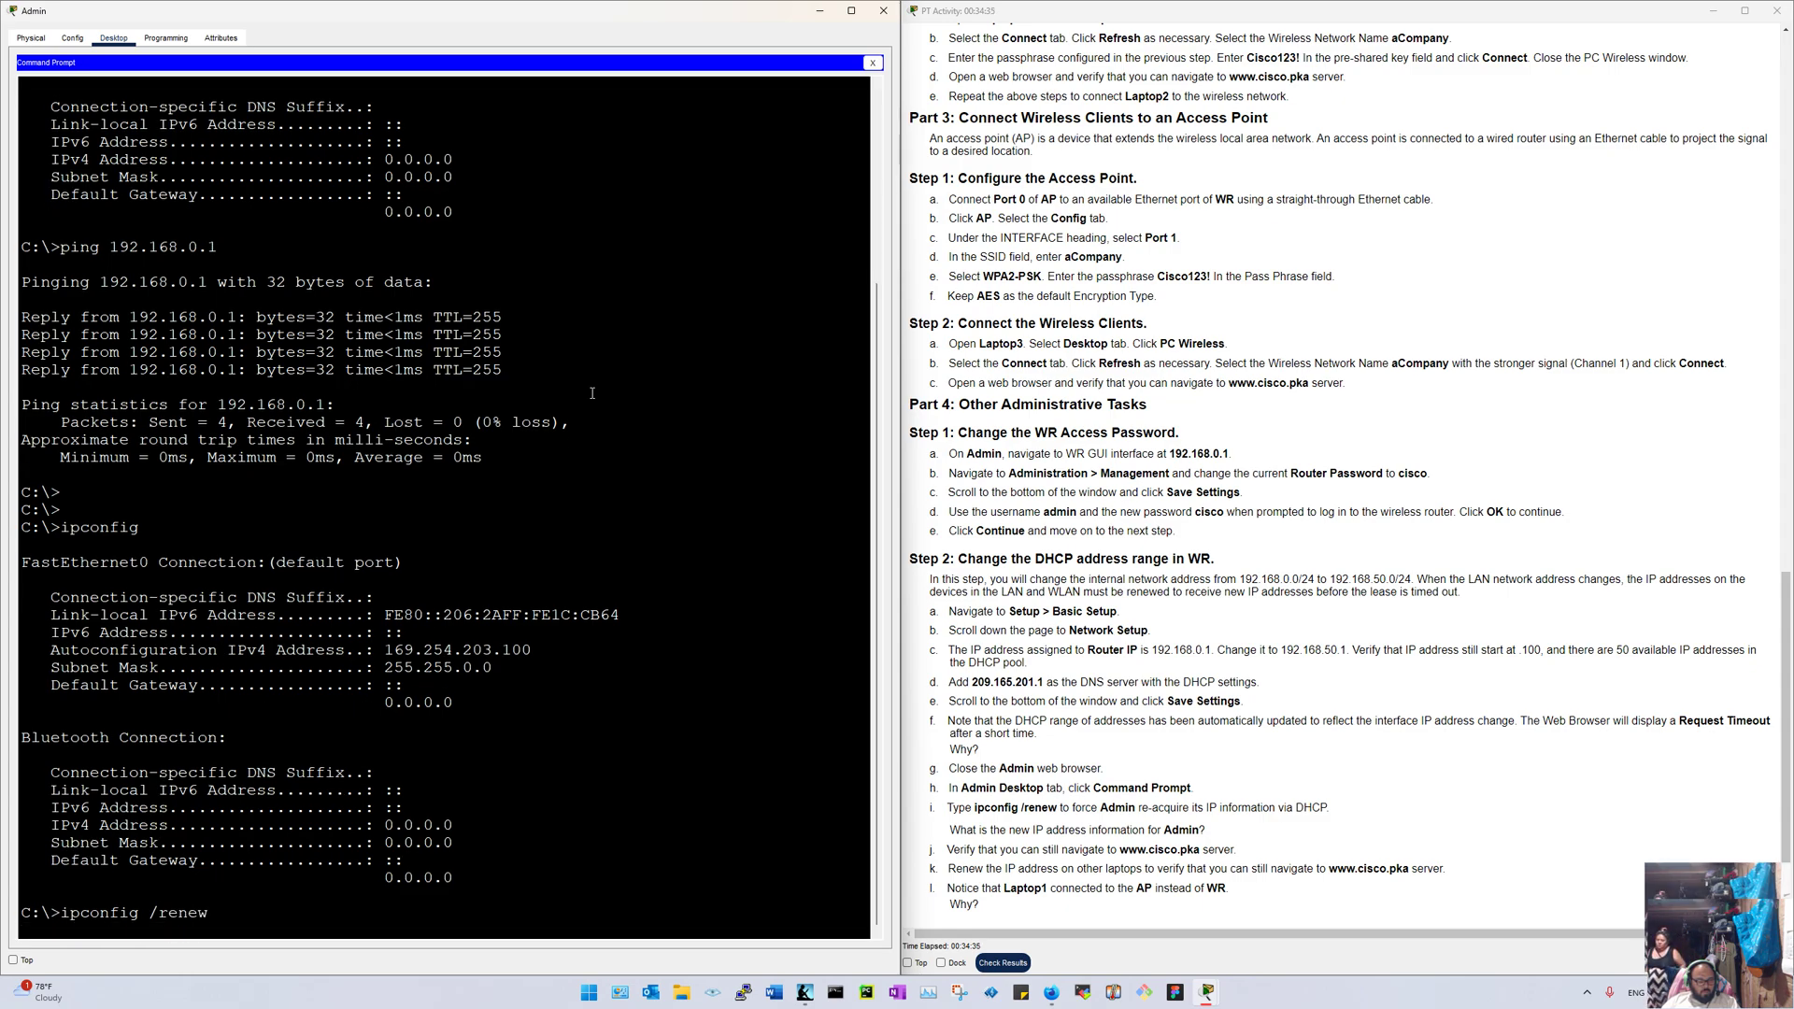
key("Return")
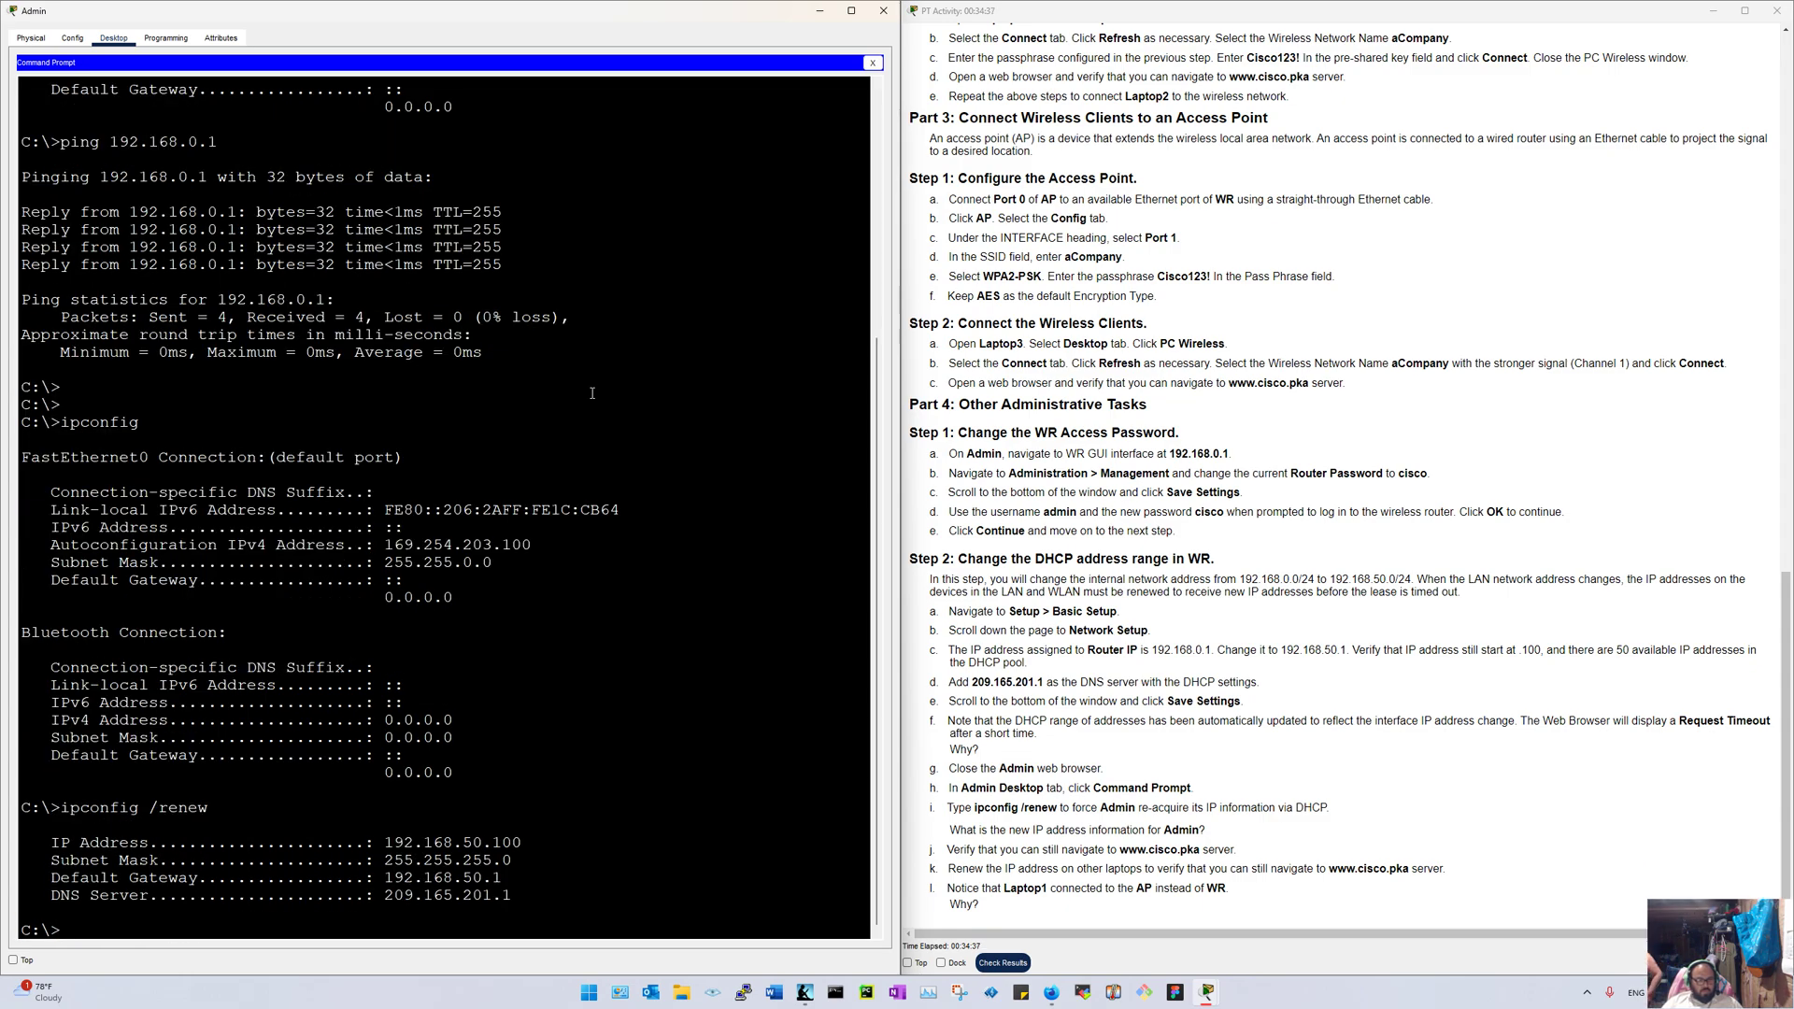
left_click_drag(433, 544, 492, 563)
left_click(1199, 701)
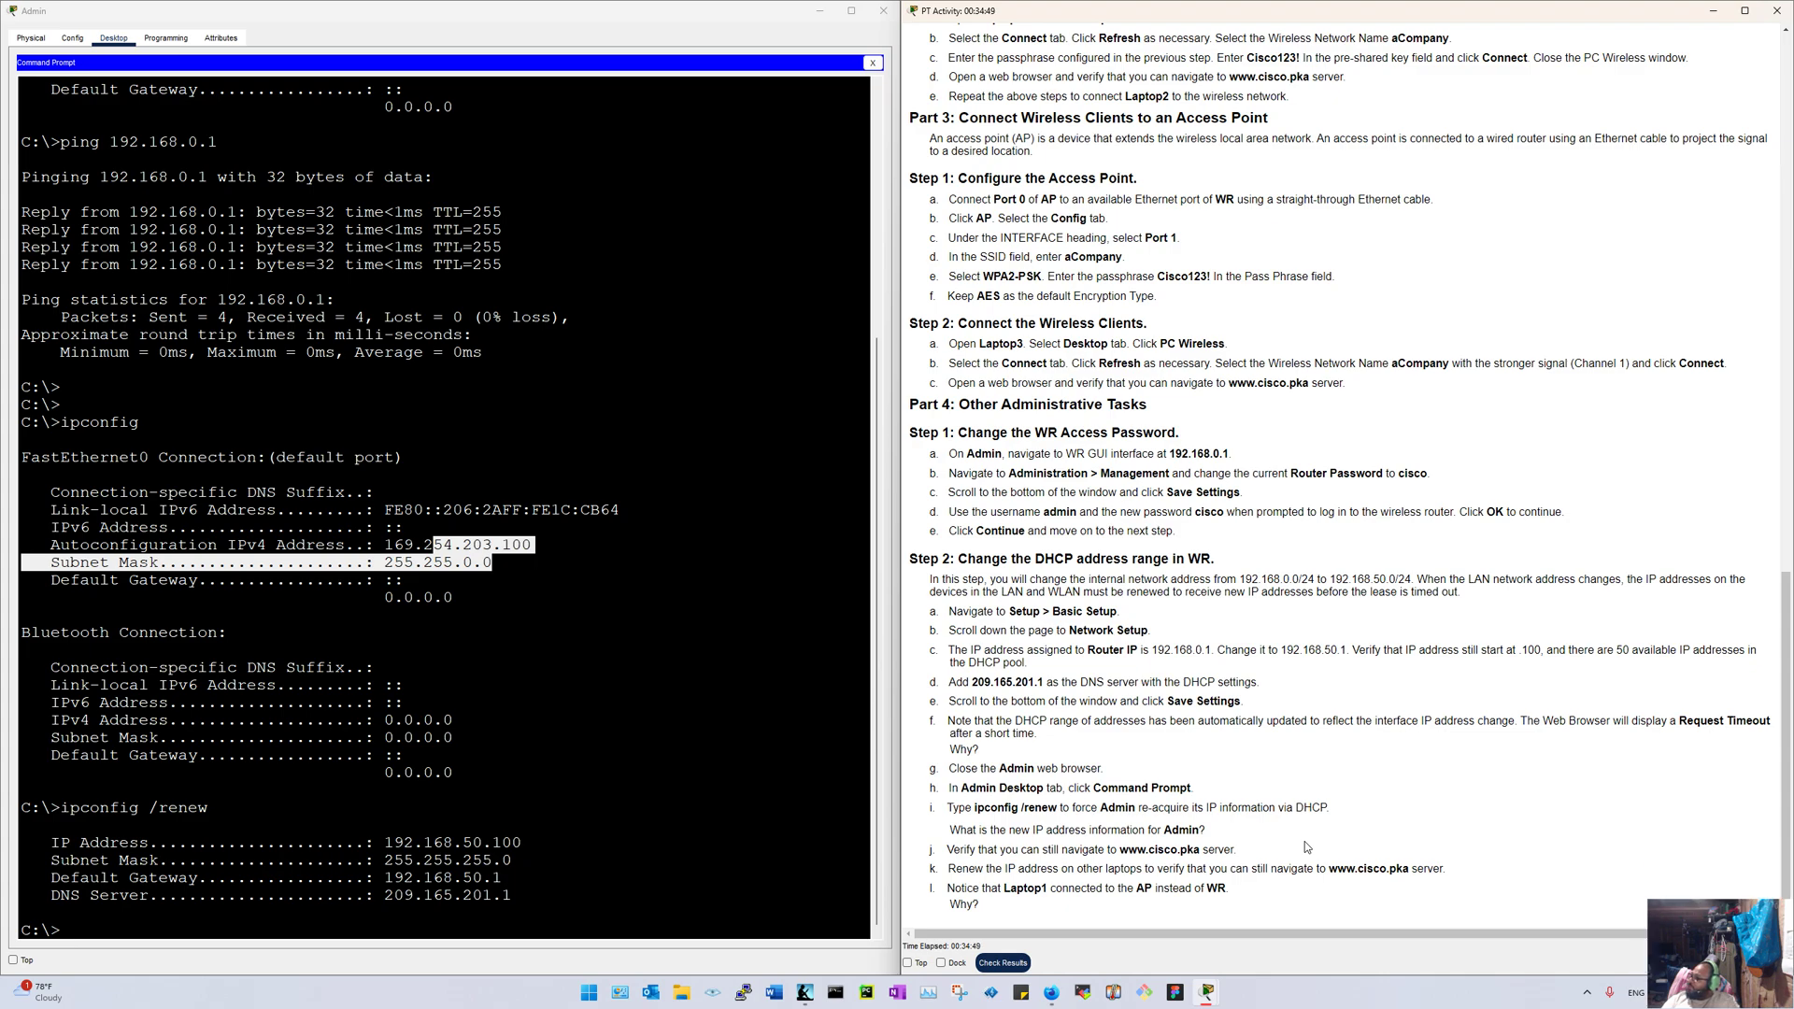
left_click(505, 623)
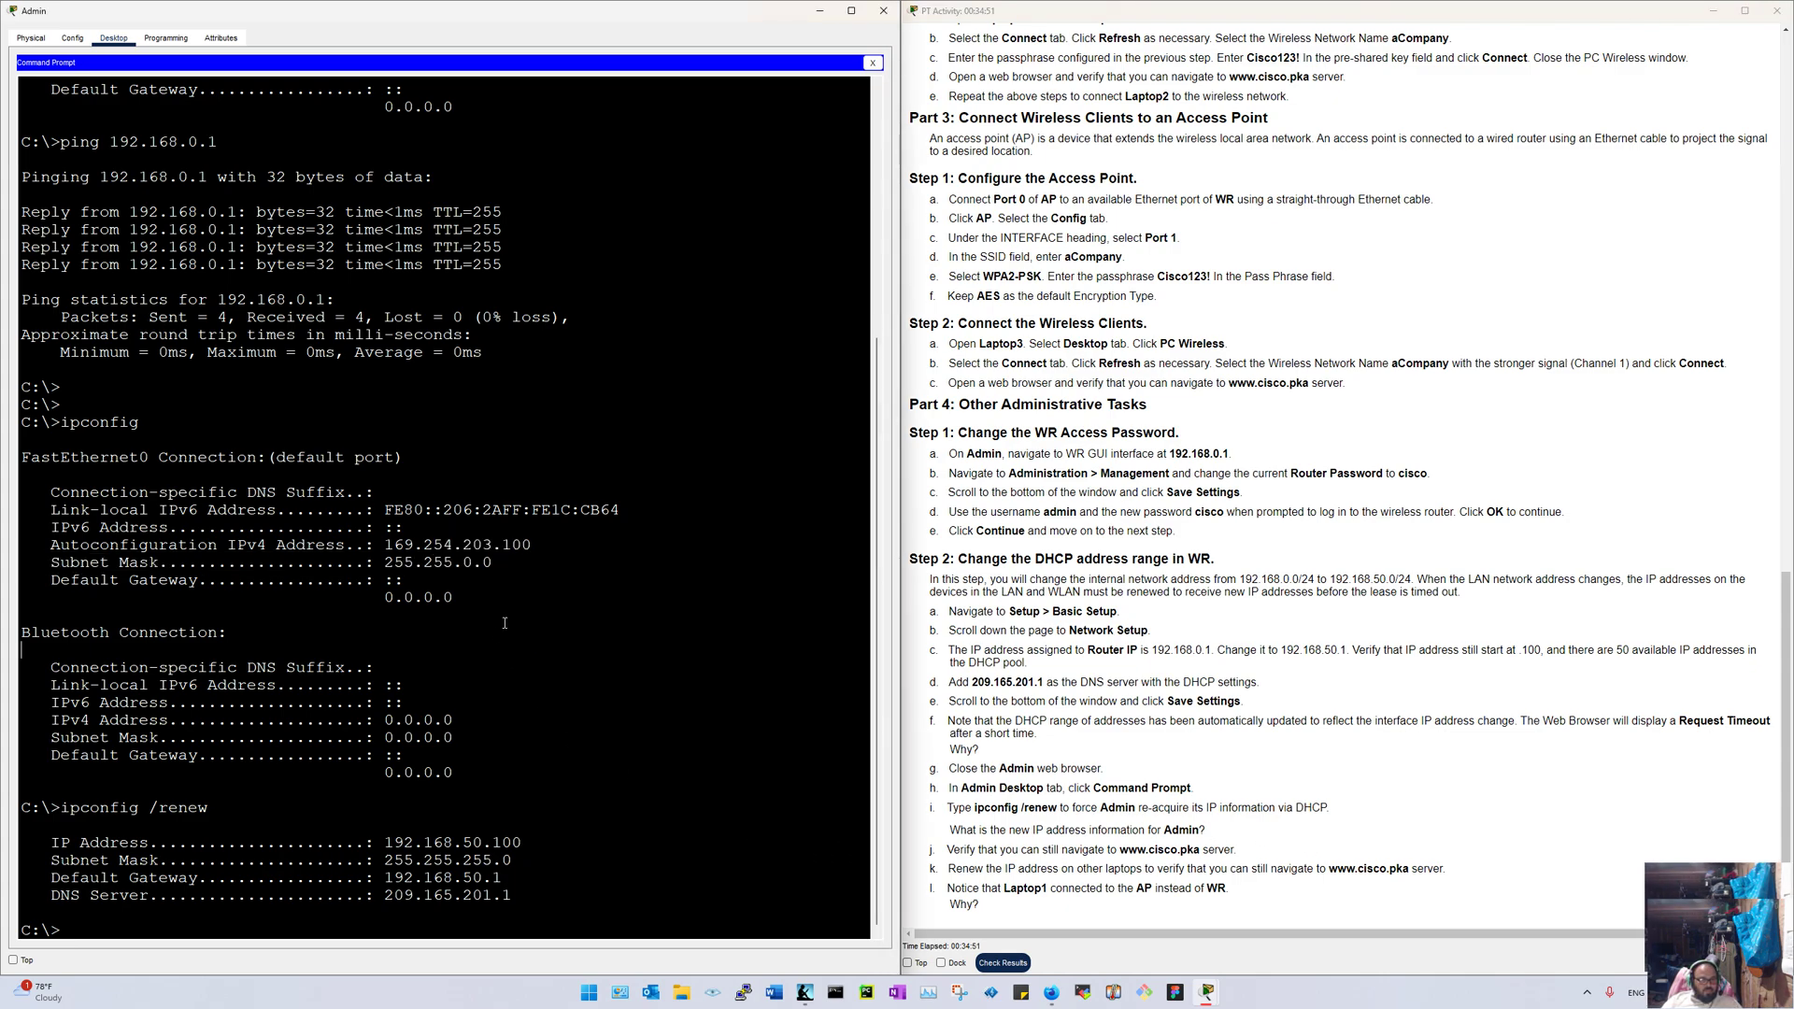
Step: Rerun ipconfig /renew and confirm 192.168.50.100, gateway 192.168.50.1 and DNS 209.165.201.1
double_click(446, 601)
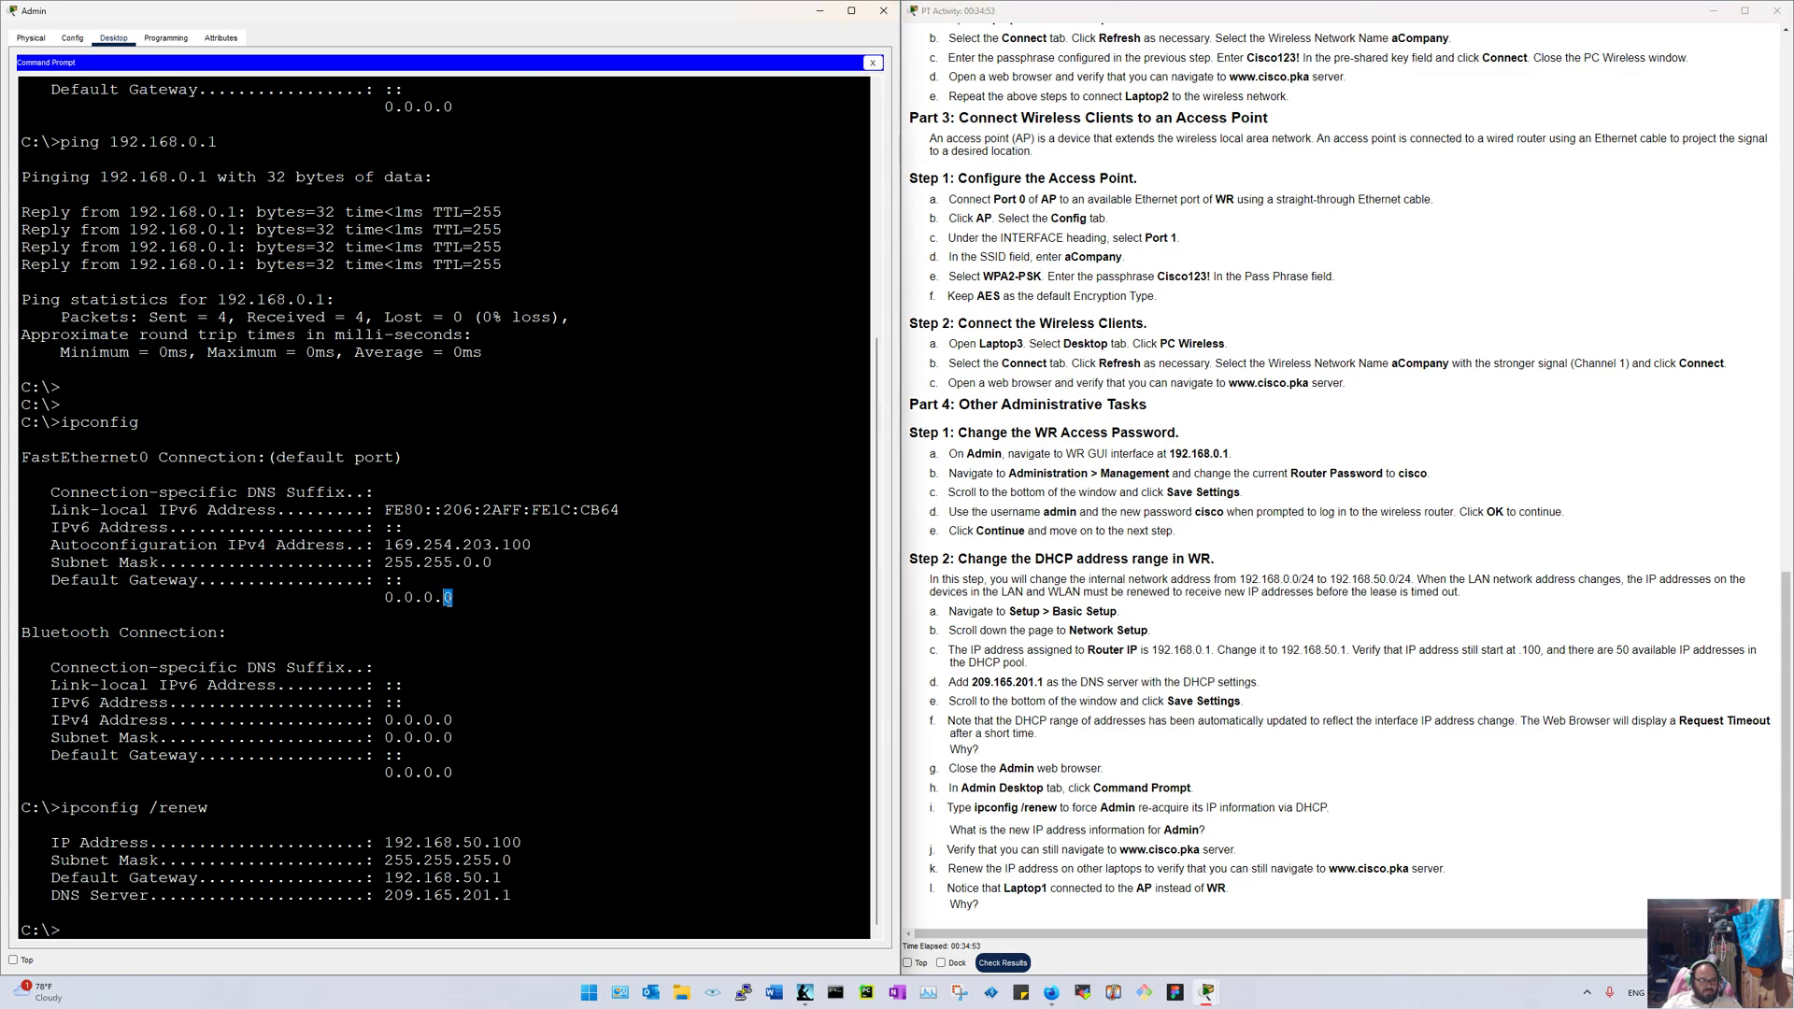
scroll(447, 605, "down", 2)
key("Up")
type("5")
key("BackSpace")
key("Return")
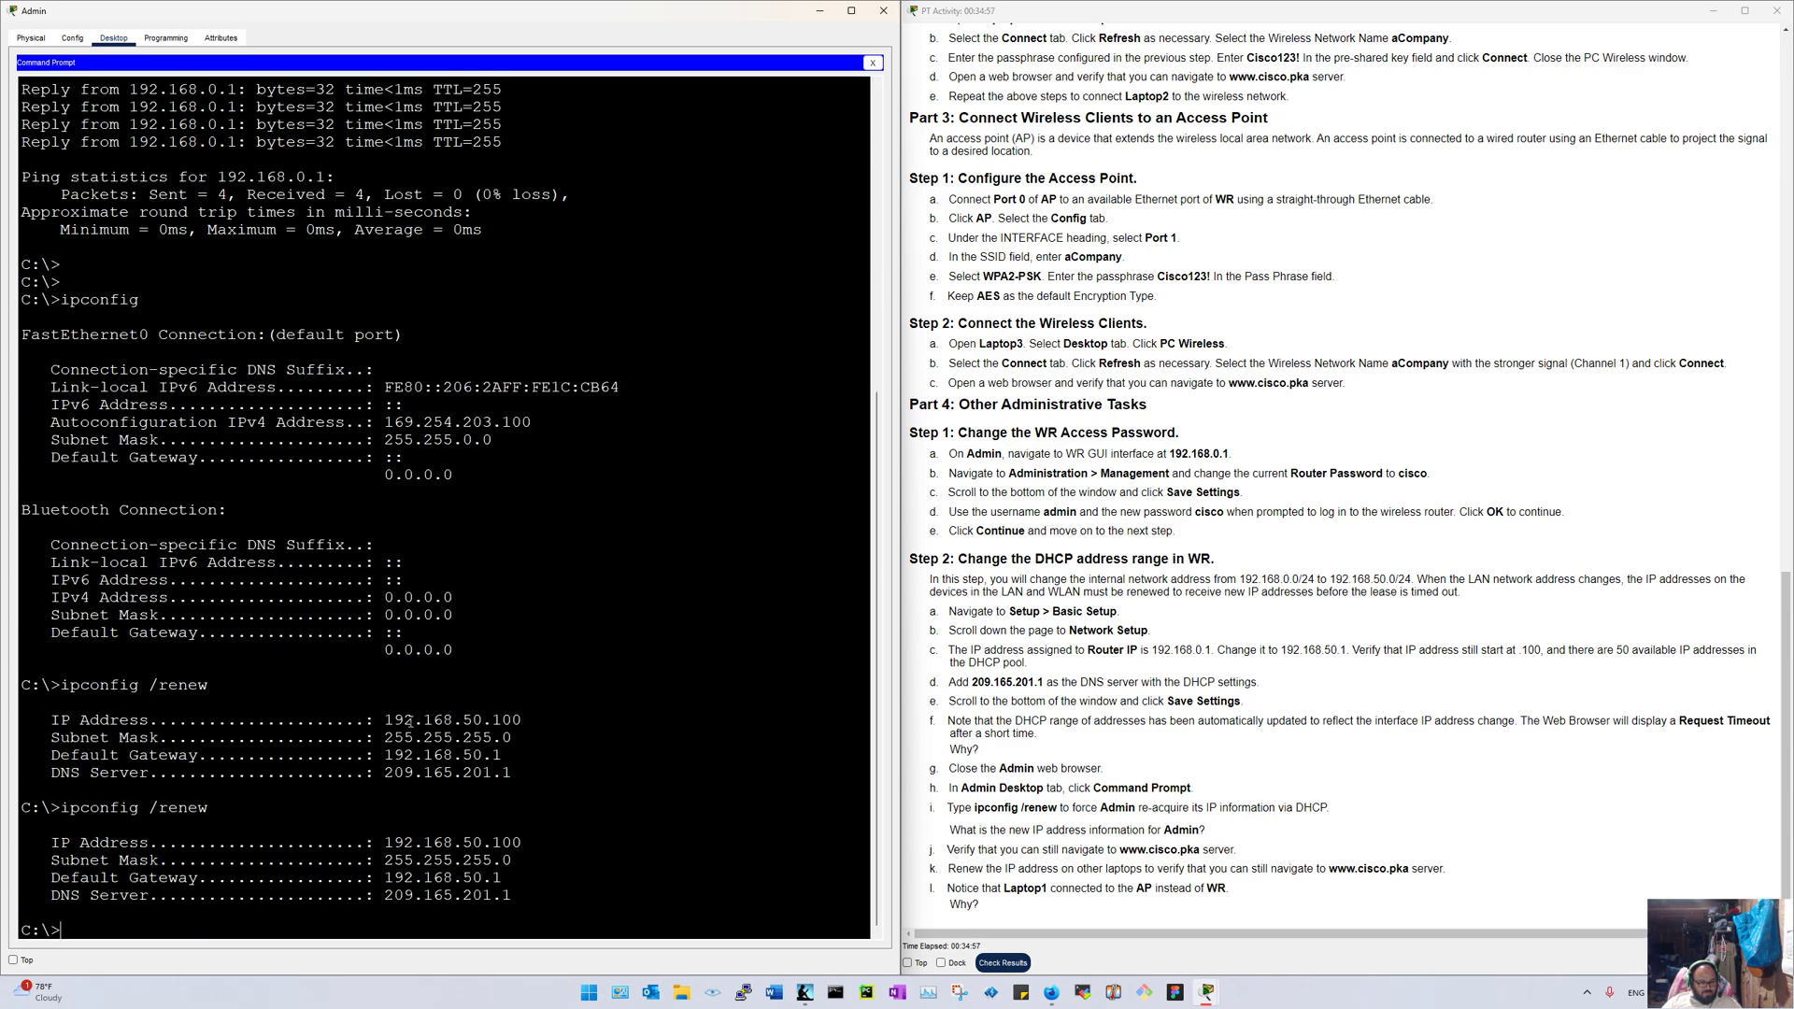
mouse_move(527, 722)
left_mouse_down()
mouse_move(384, 722)
mouse_move(533, 720)
left_mouse_up()
left_click(529, 725)
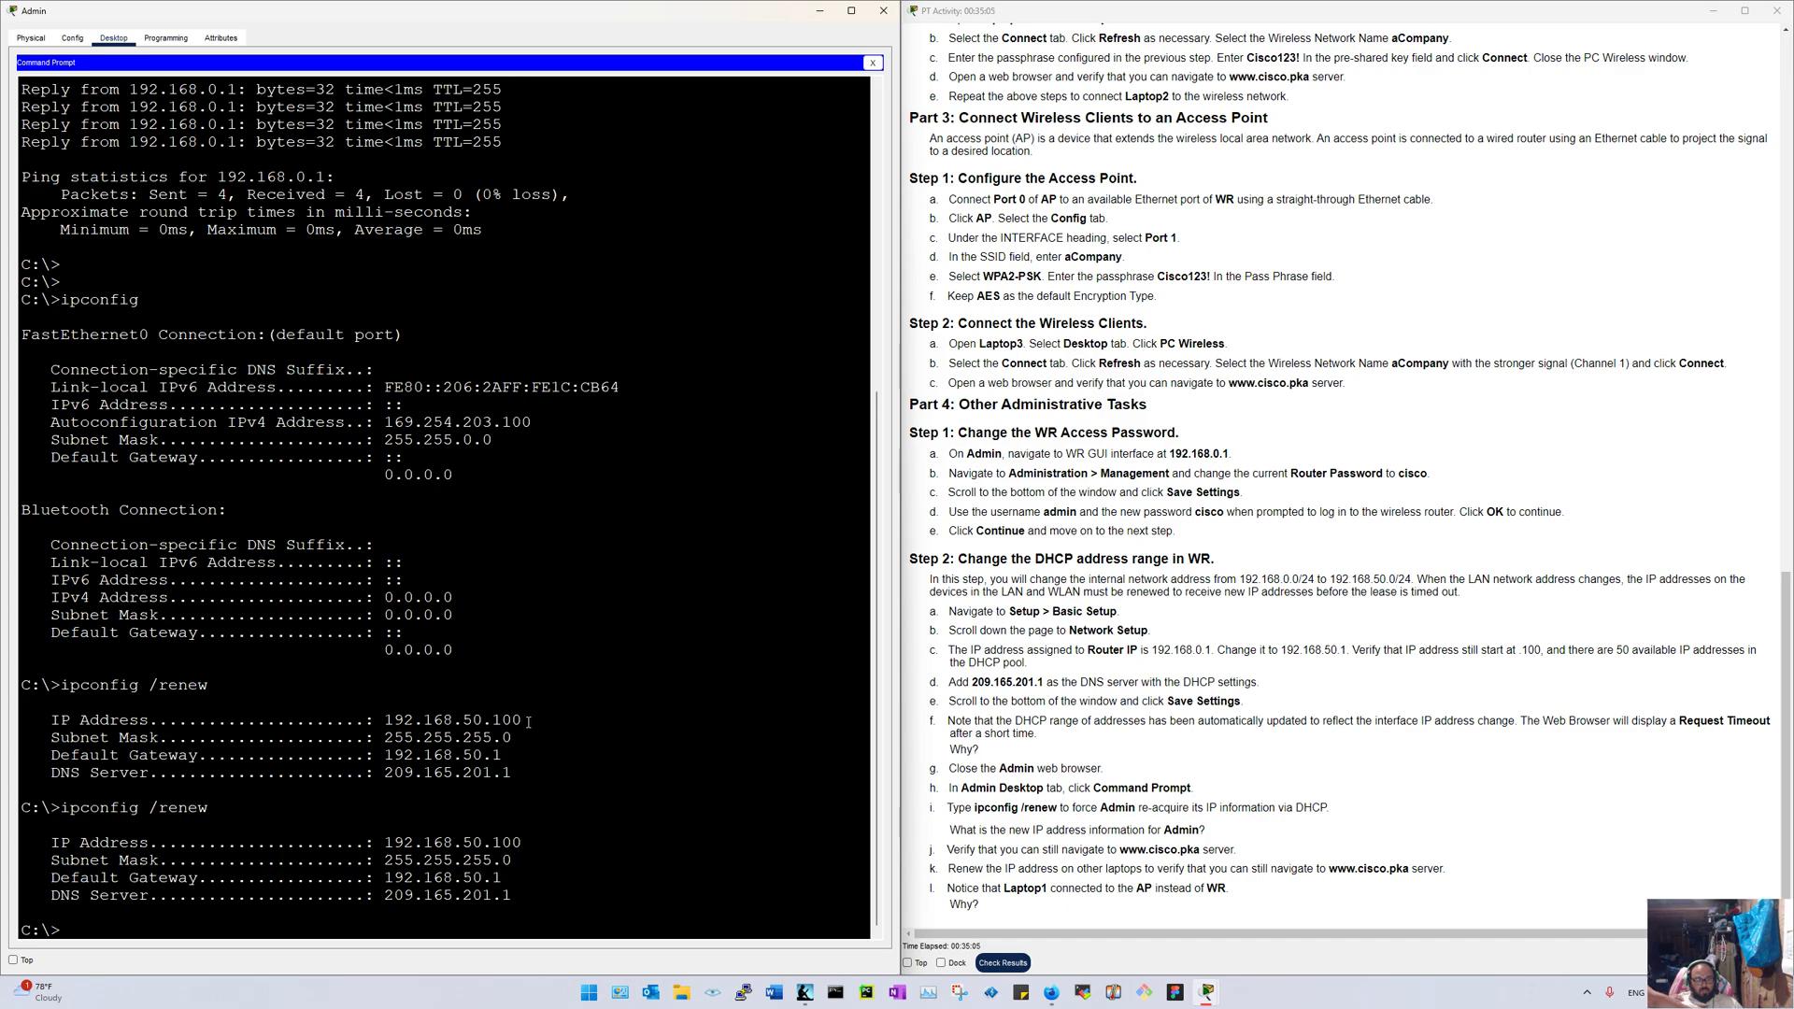
left_click_drag(526, 721, 458, 769)
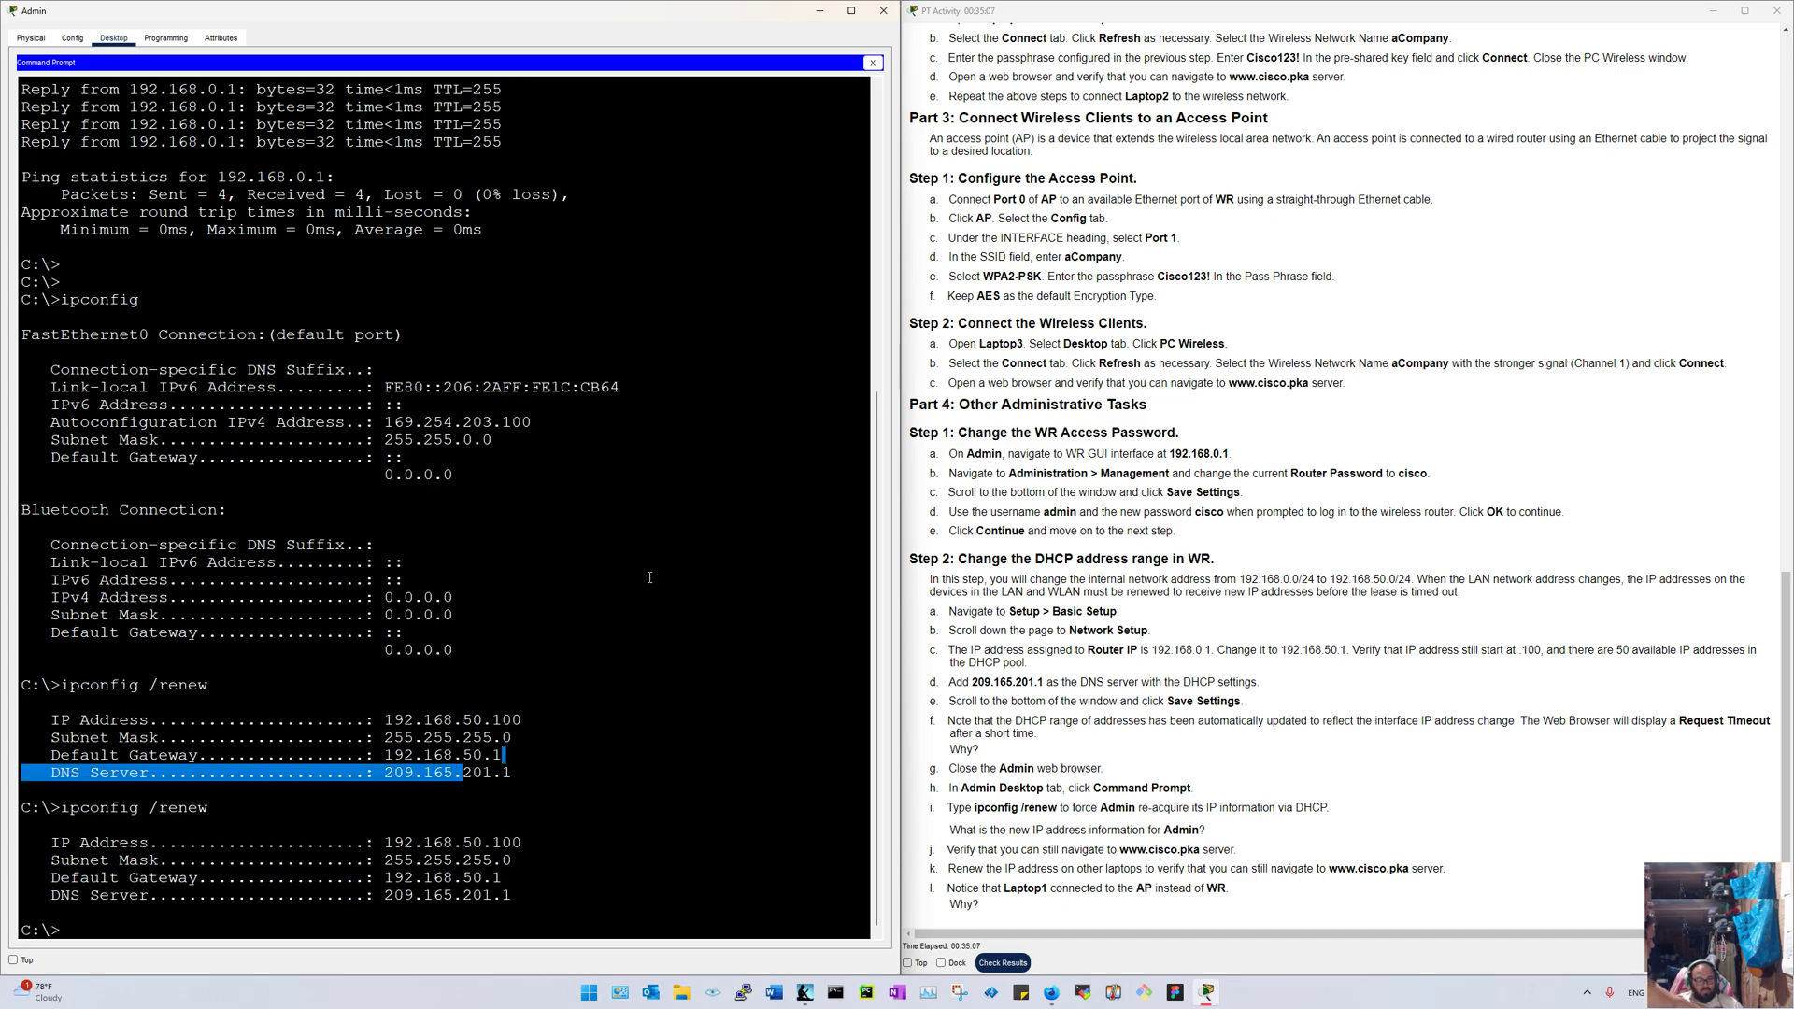
left_click(374, 775)
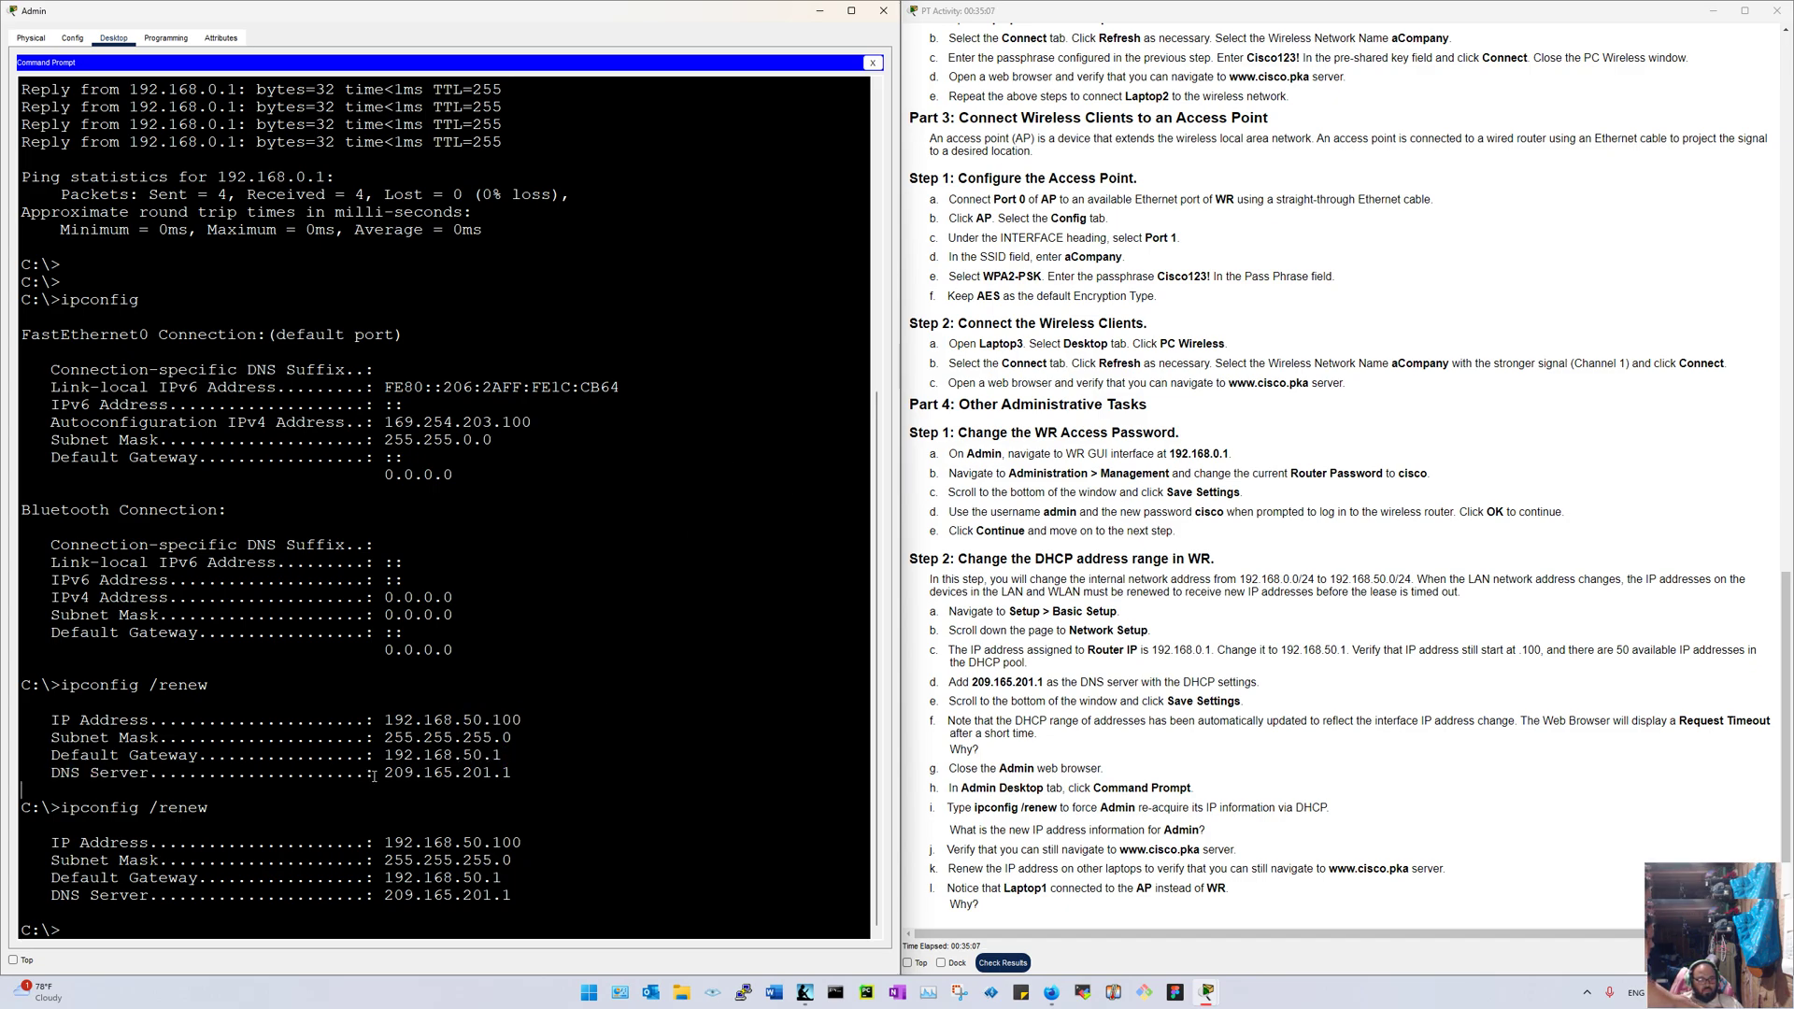
left_click(871, 63)
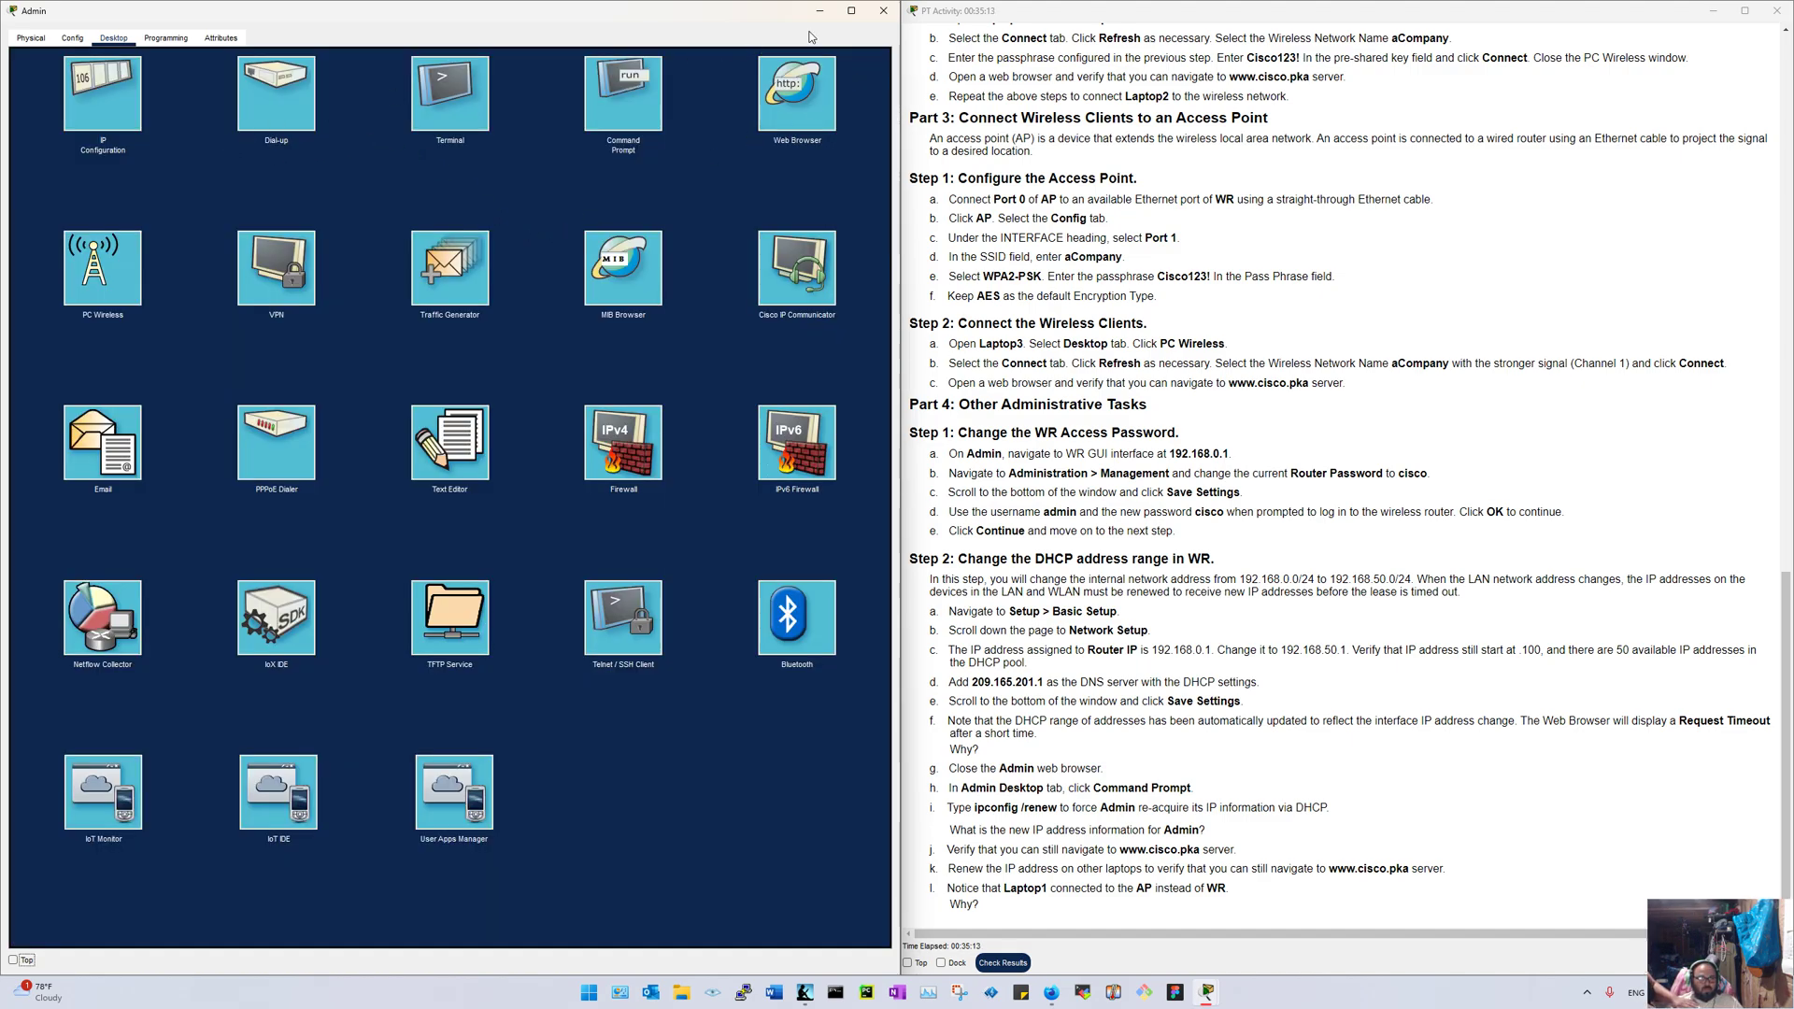
left_click(882, 11)
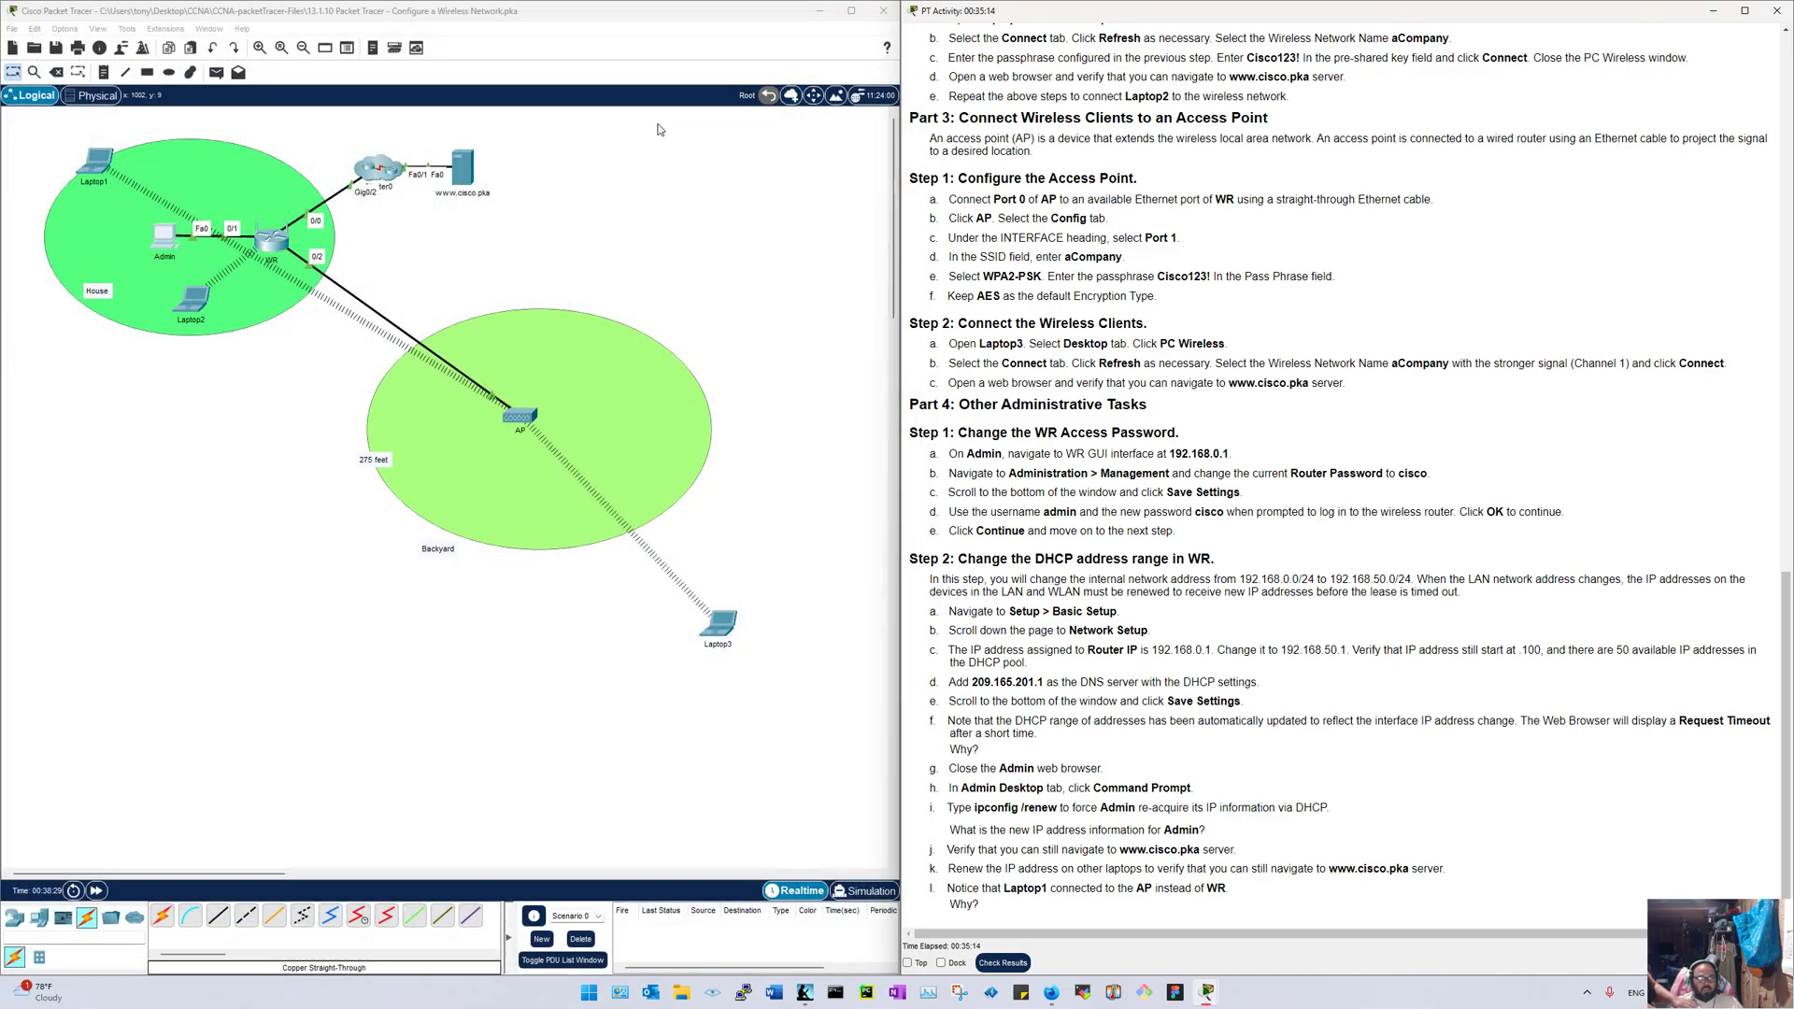
left_click(455, 183)
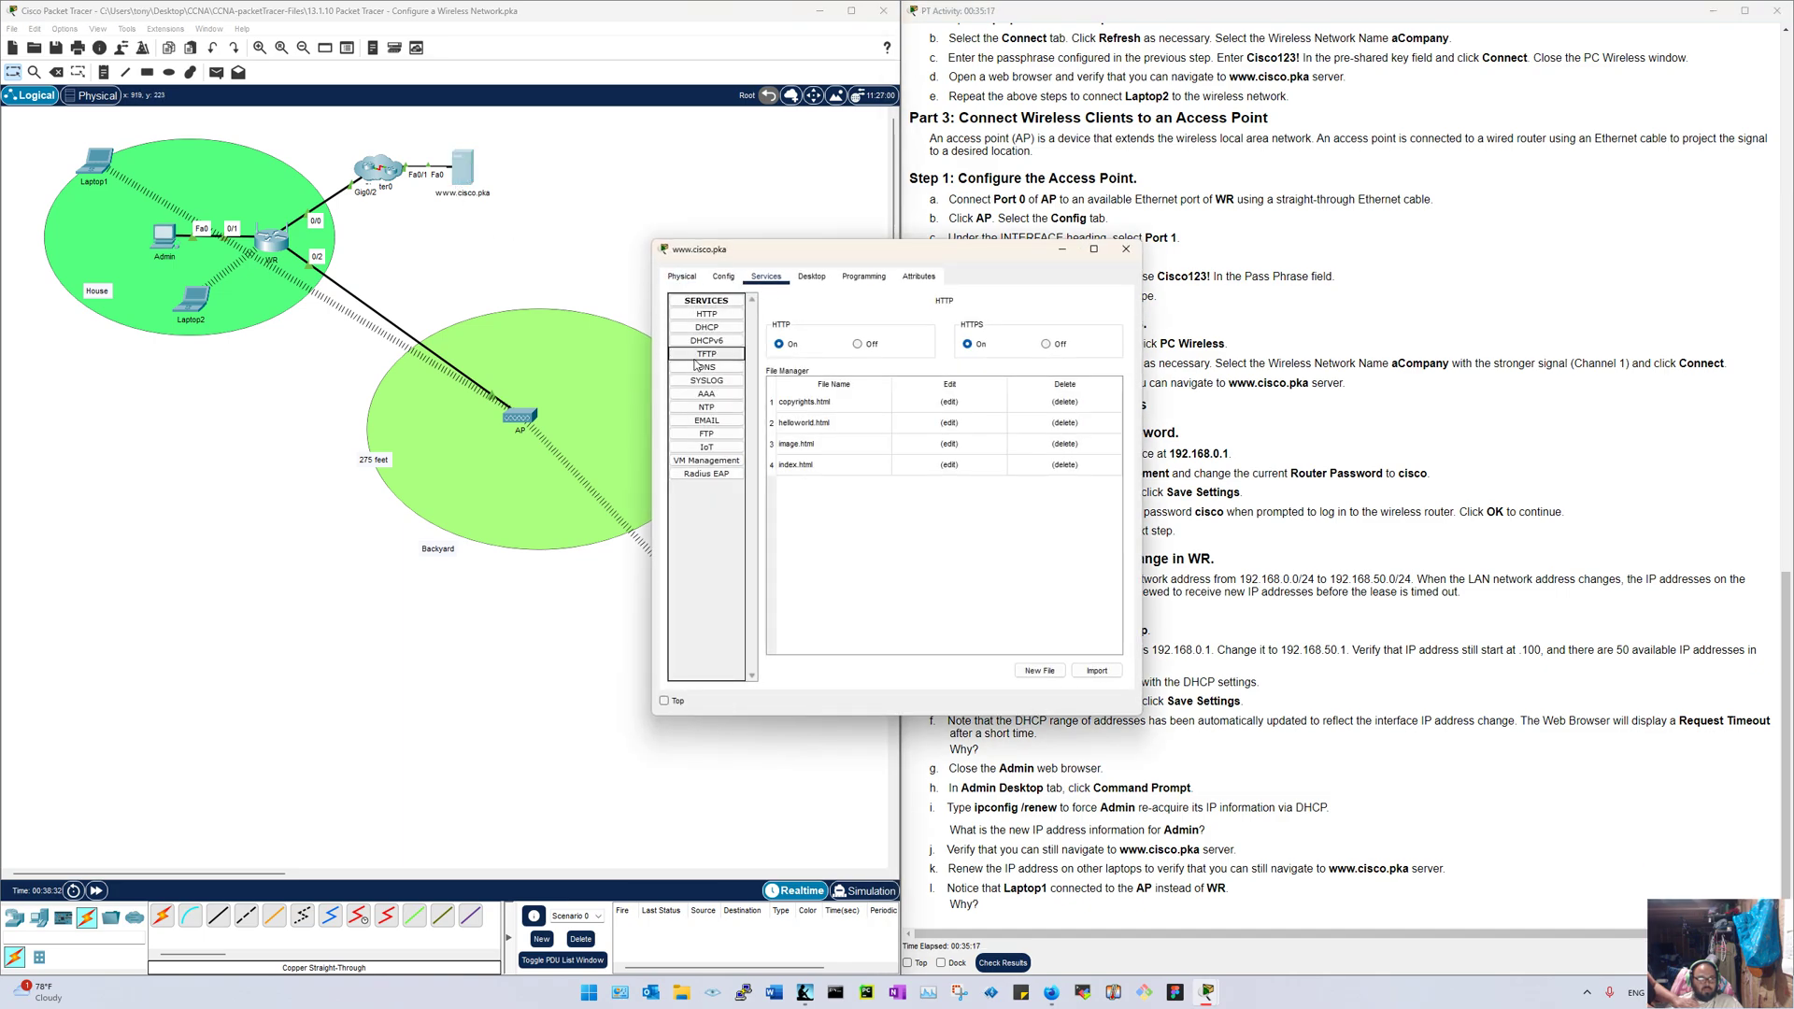
left_click(707, 367)
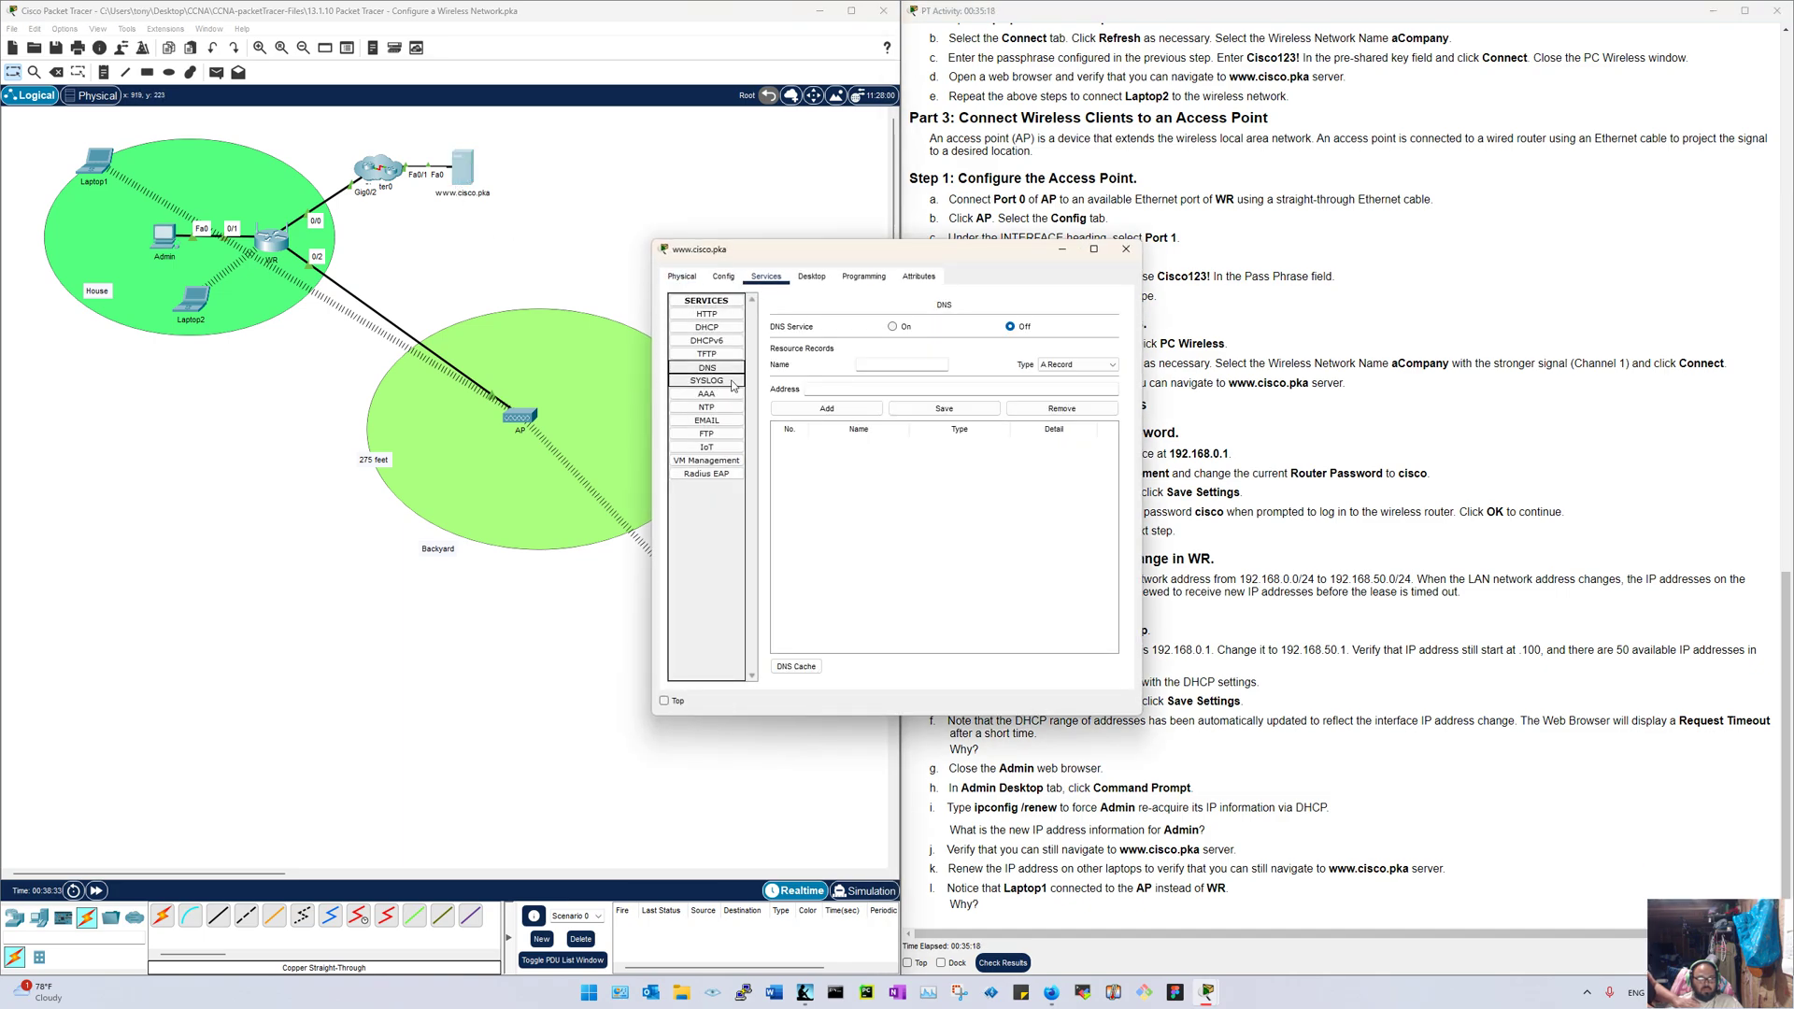
left_click(1126, 250)
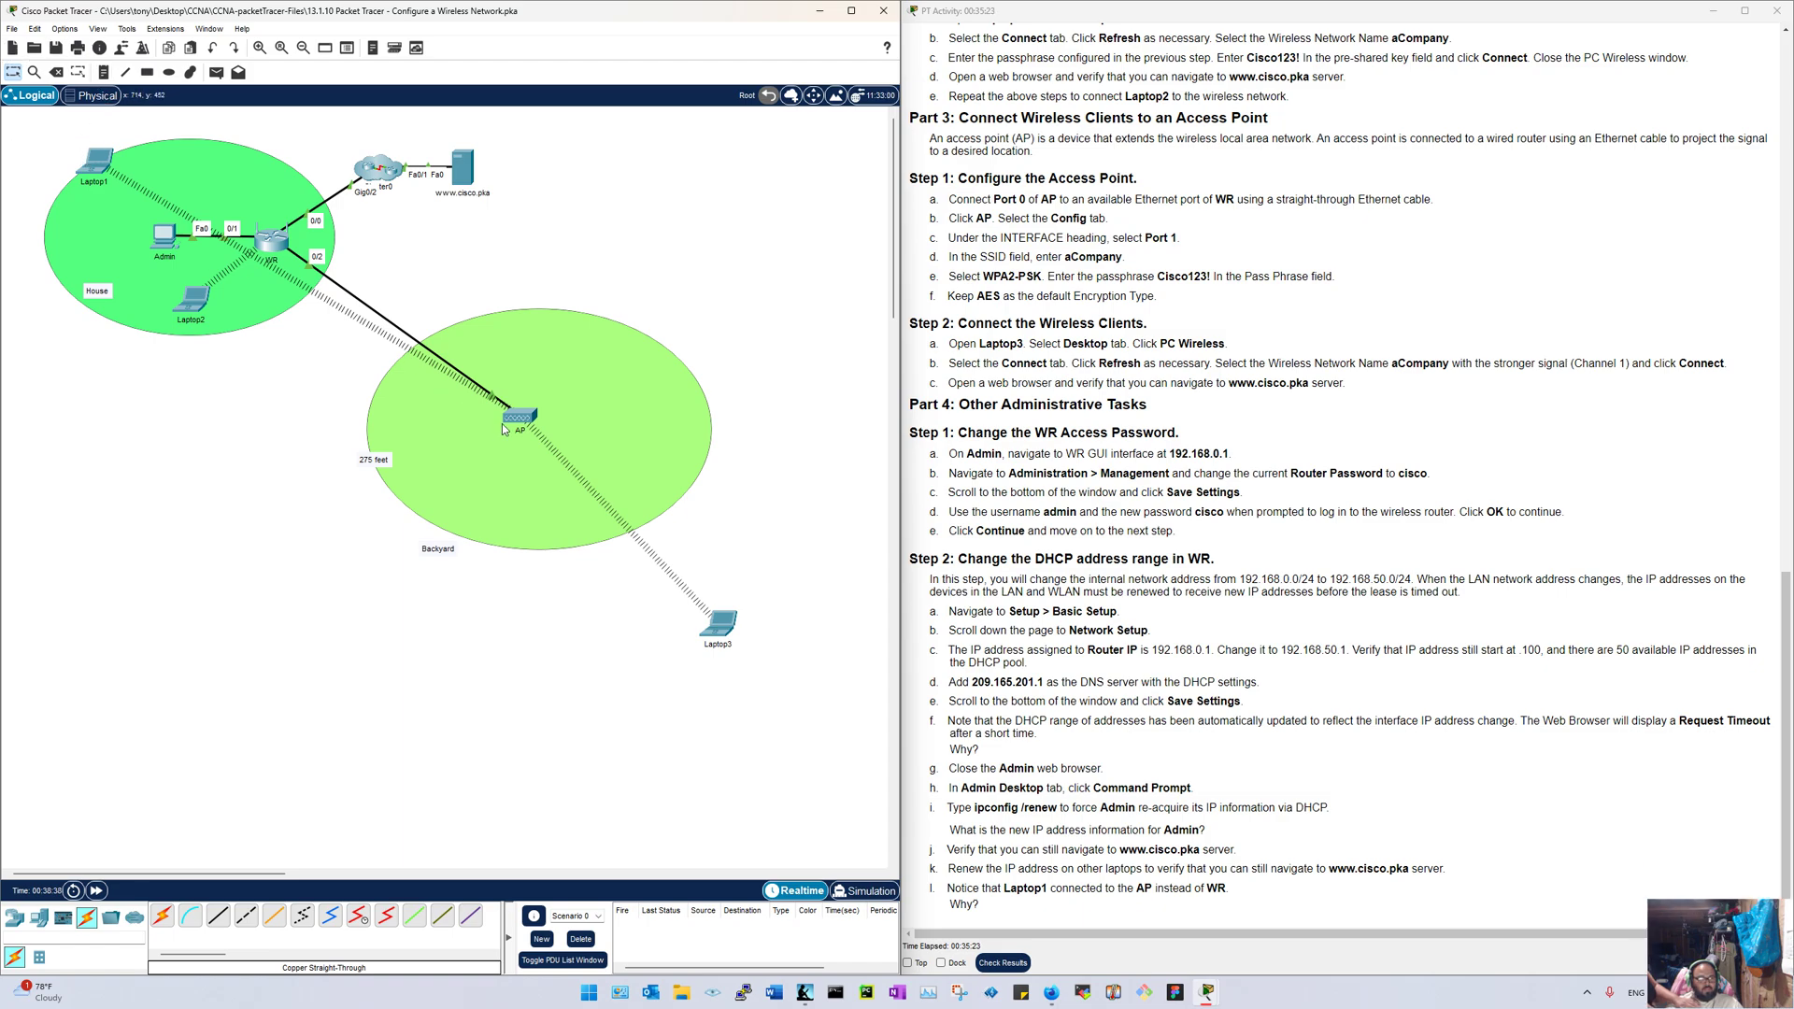
Step: Reopen the Admin PC, move its window aside, then close it
left_click(166, 241)
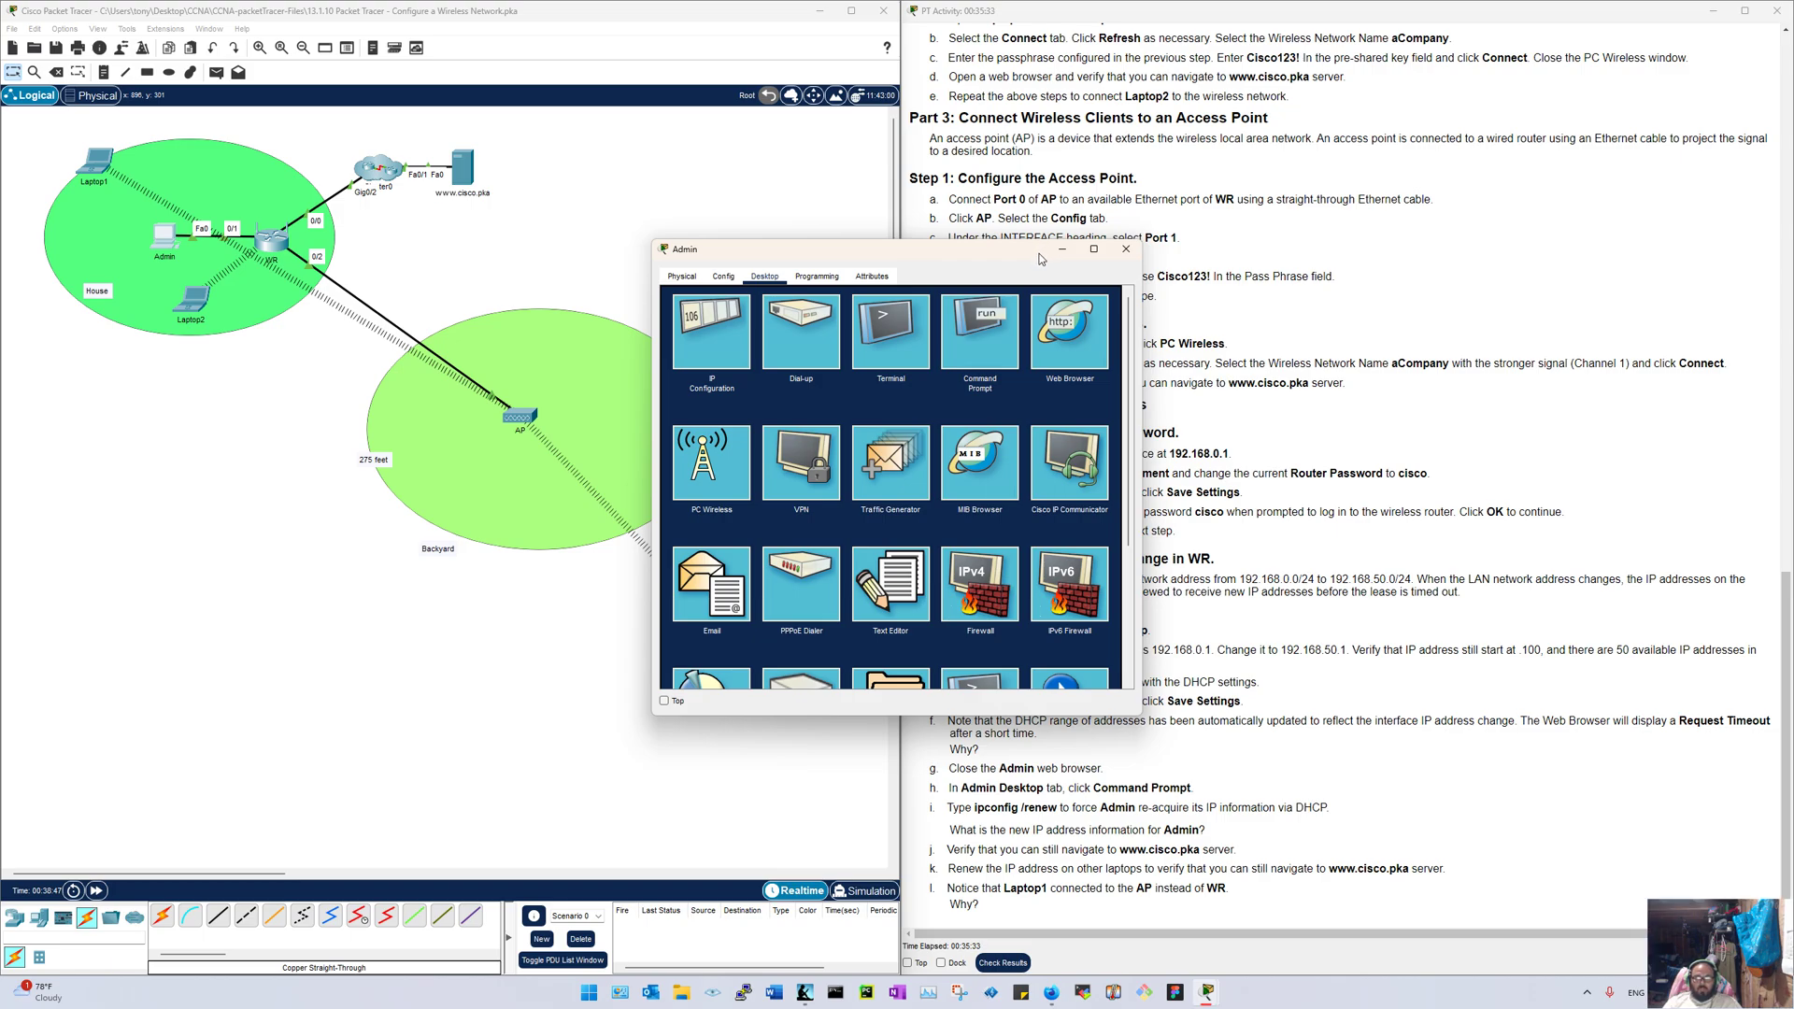
left_click_drag(917, 256, 676, 219)
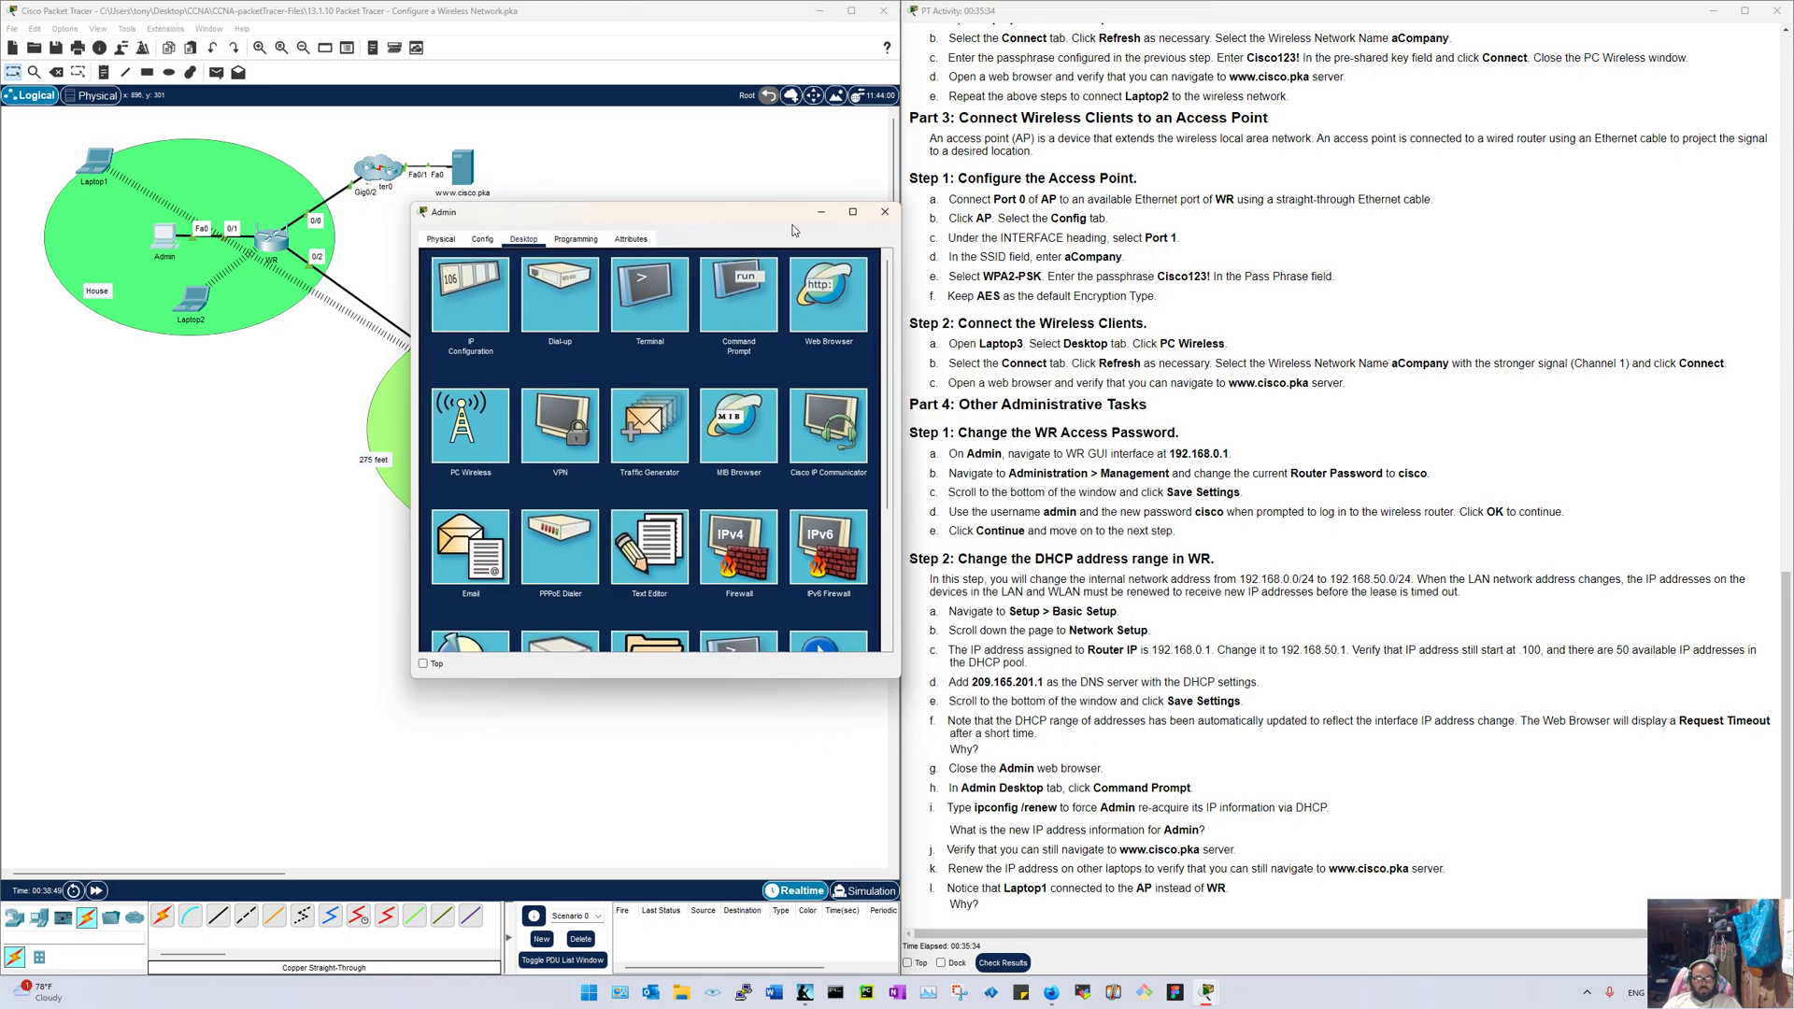
left_click(894, 221)
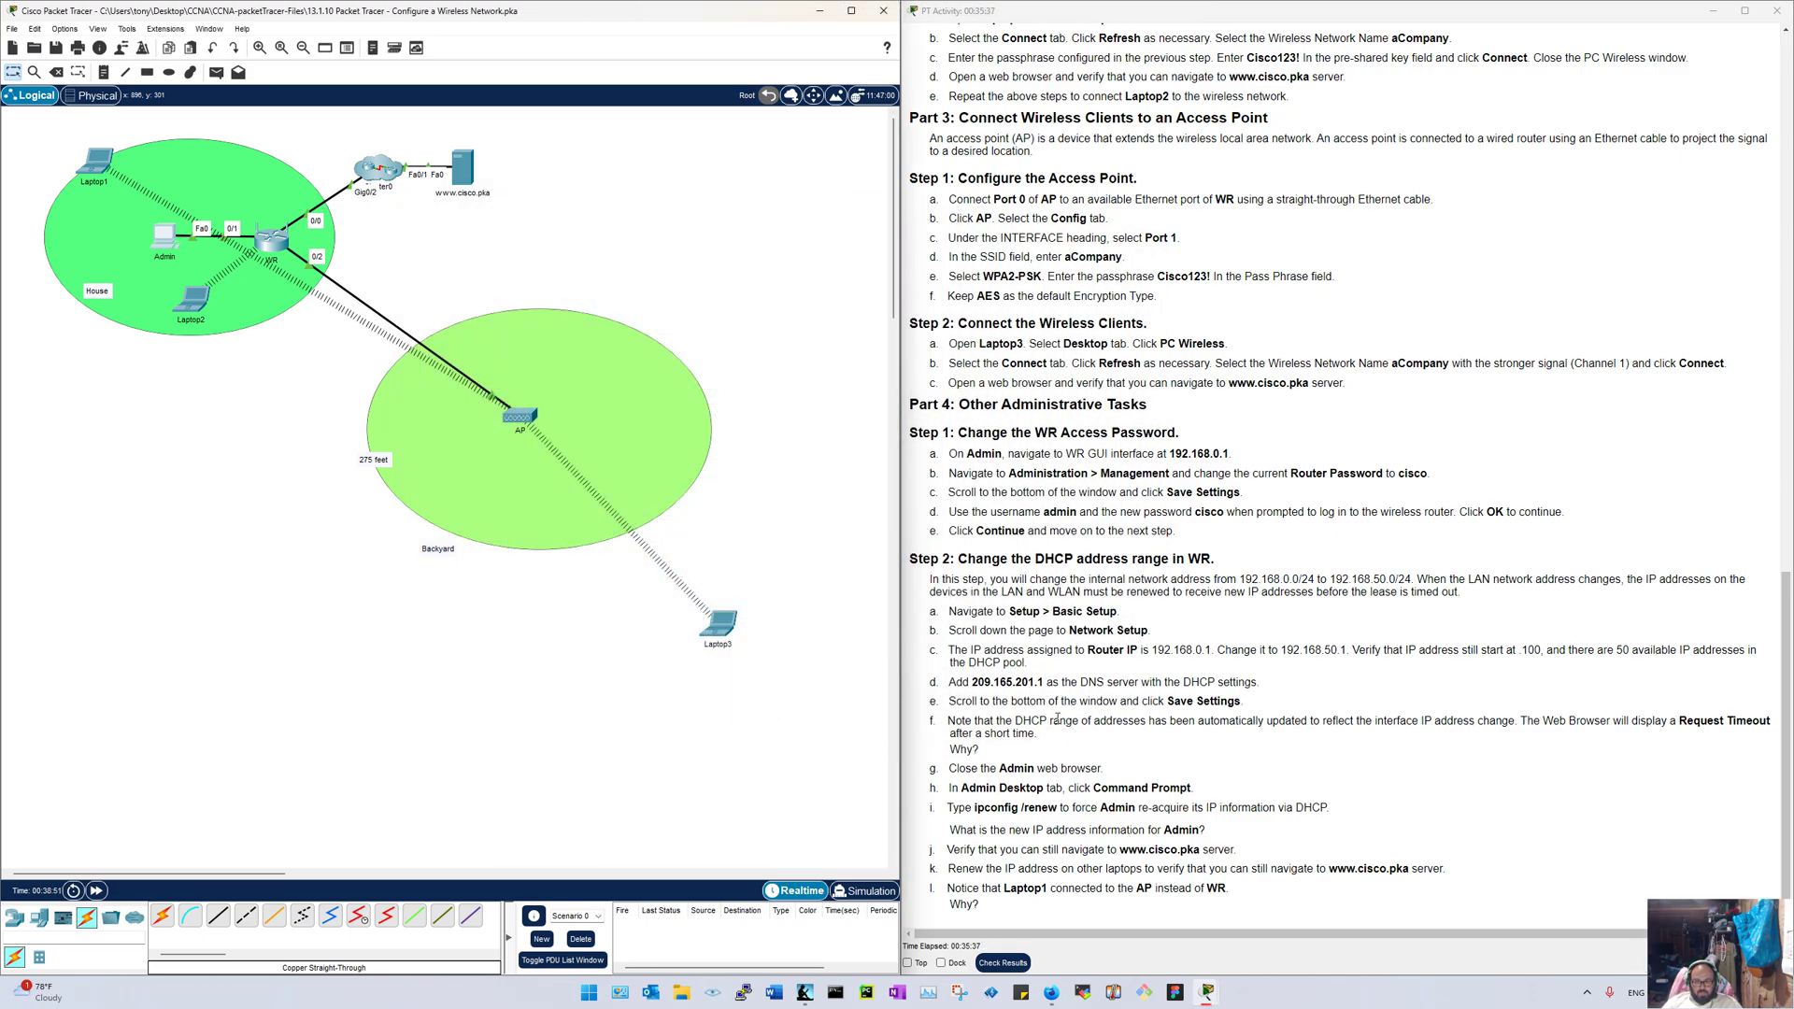
Step: Open Admin's web browser and load the router page at 192.168.50.1
left_click(162, 242)
left_click_drag(678, 231, 171, 211)
left_click(542, 356)
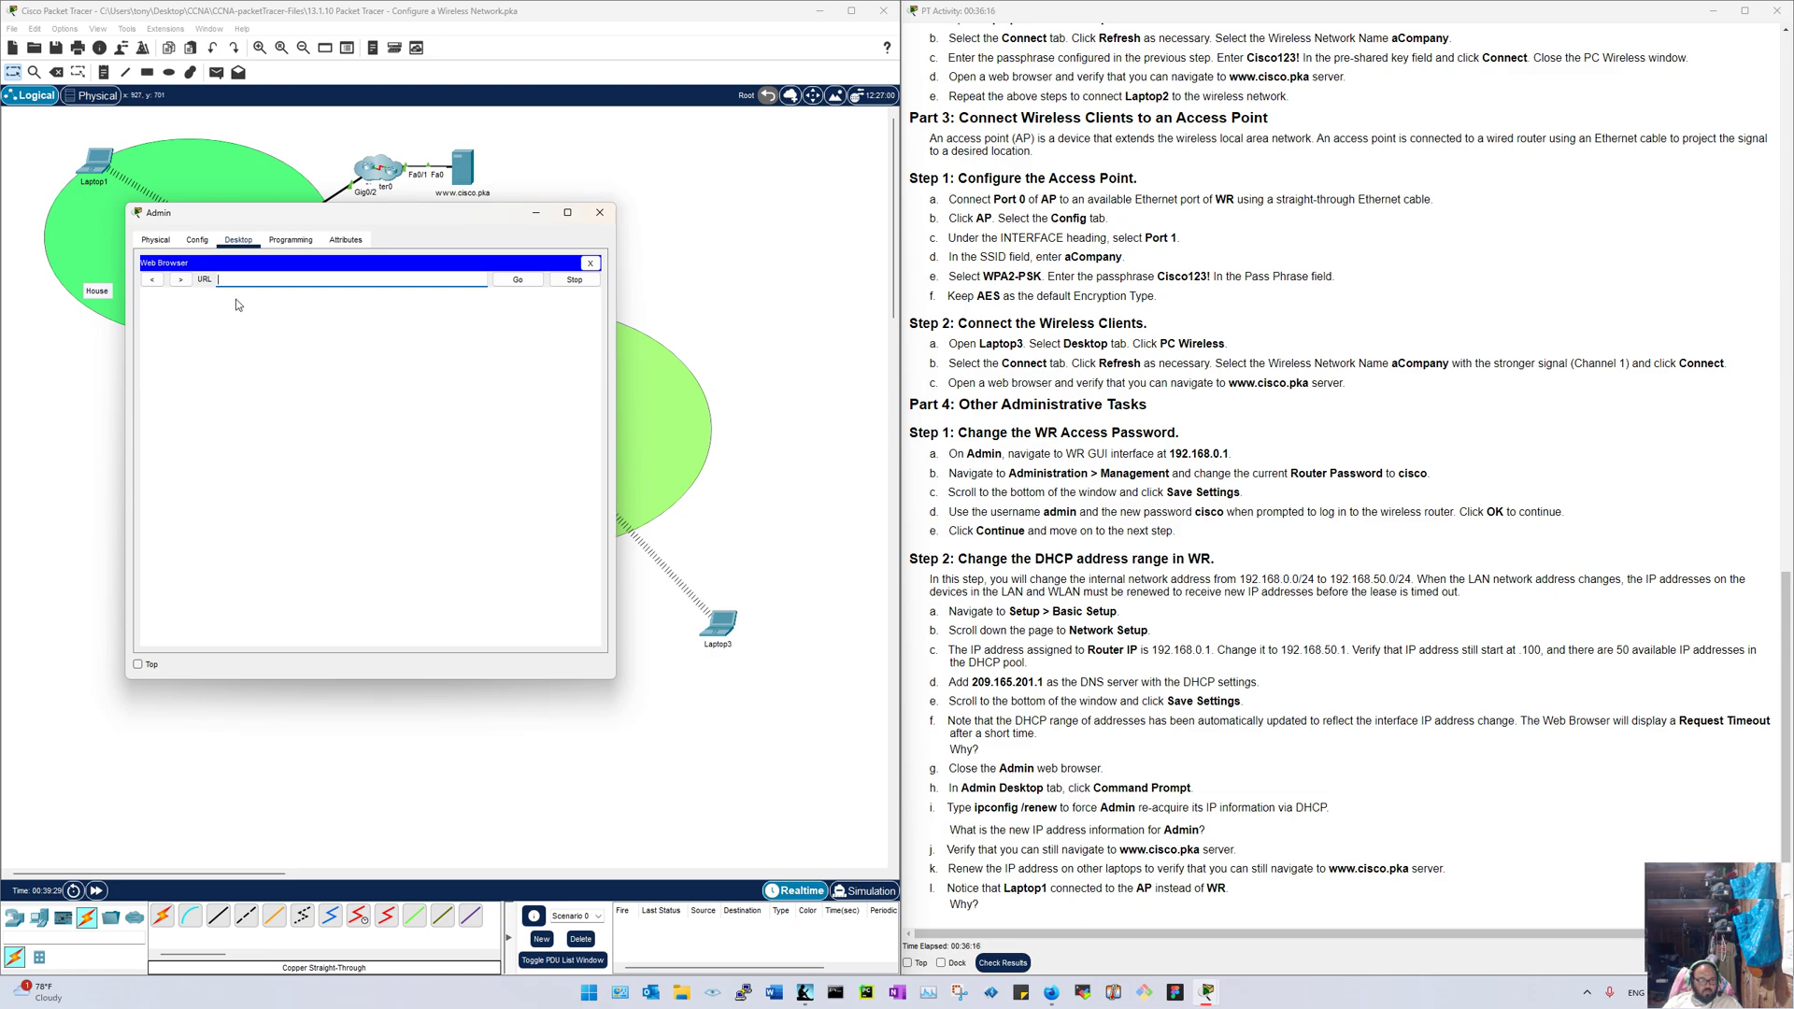
type("192")
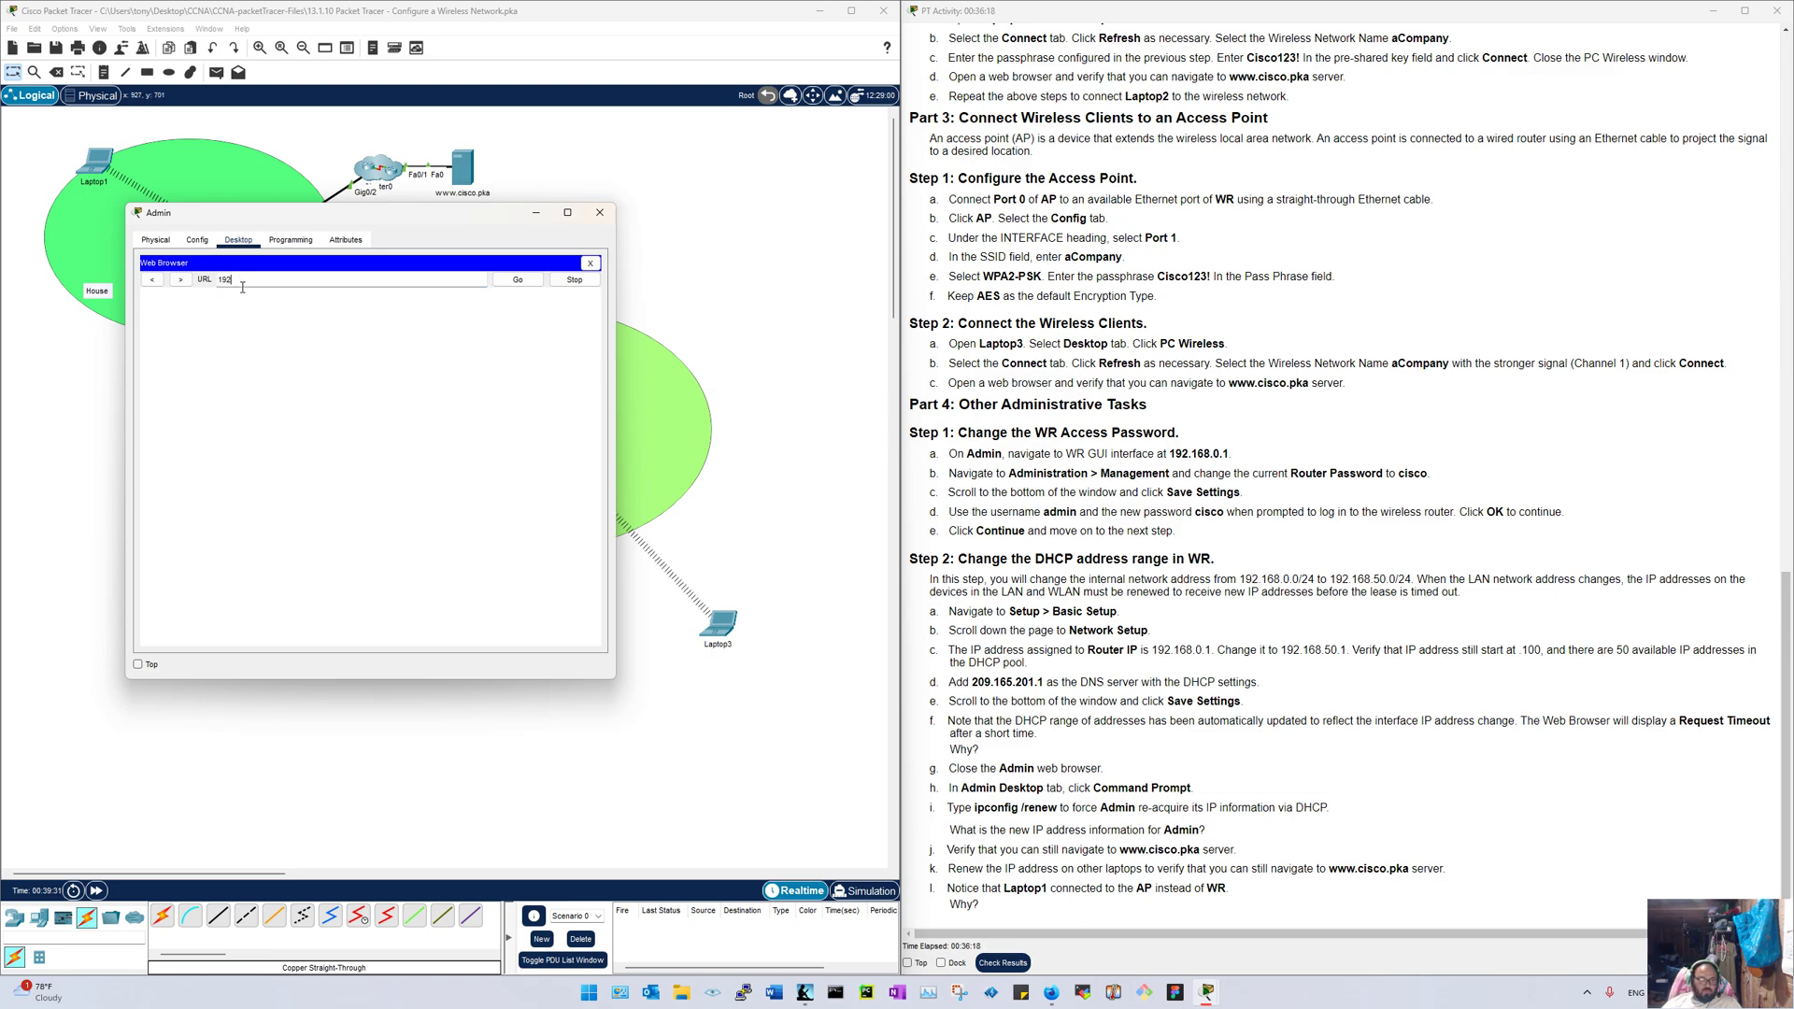
type(".168.50.1")
key("Return")
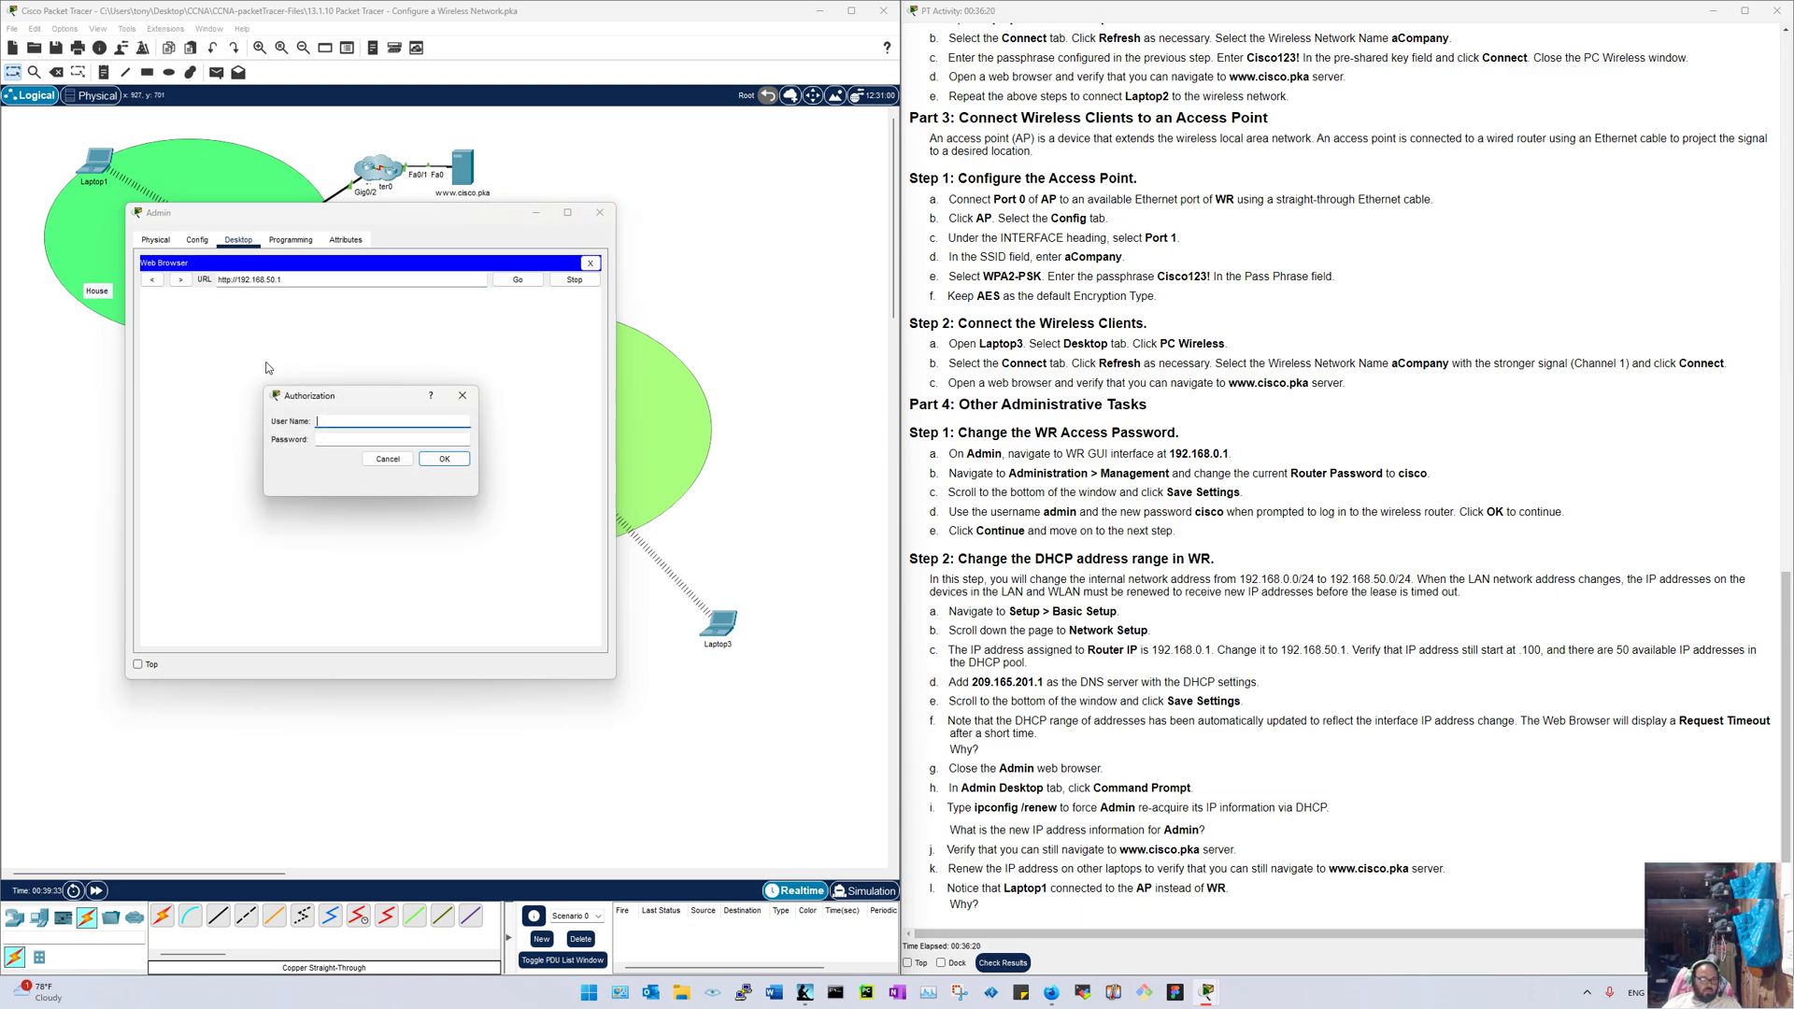
Step: Log in as admin after one failed password attempt, review Network Setup, and close the browser
type("admin")
key("Tab")
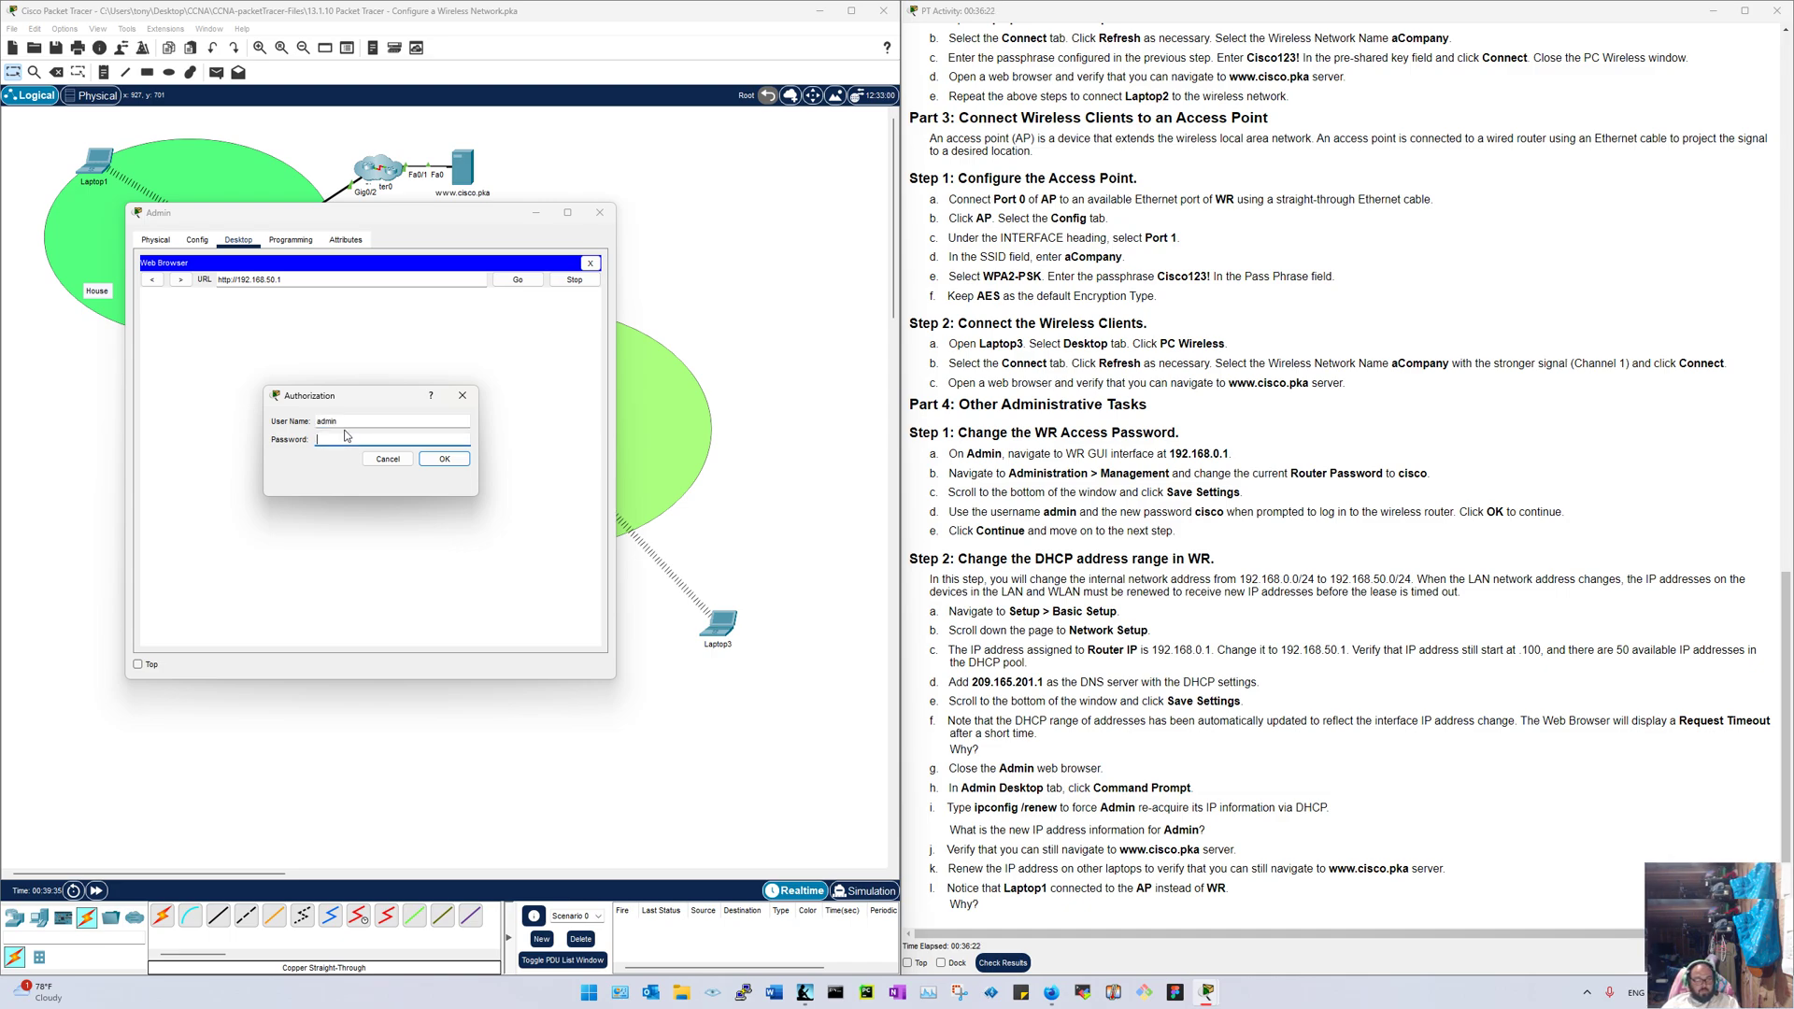
type("admin")
key("Return")
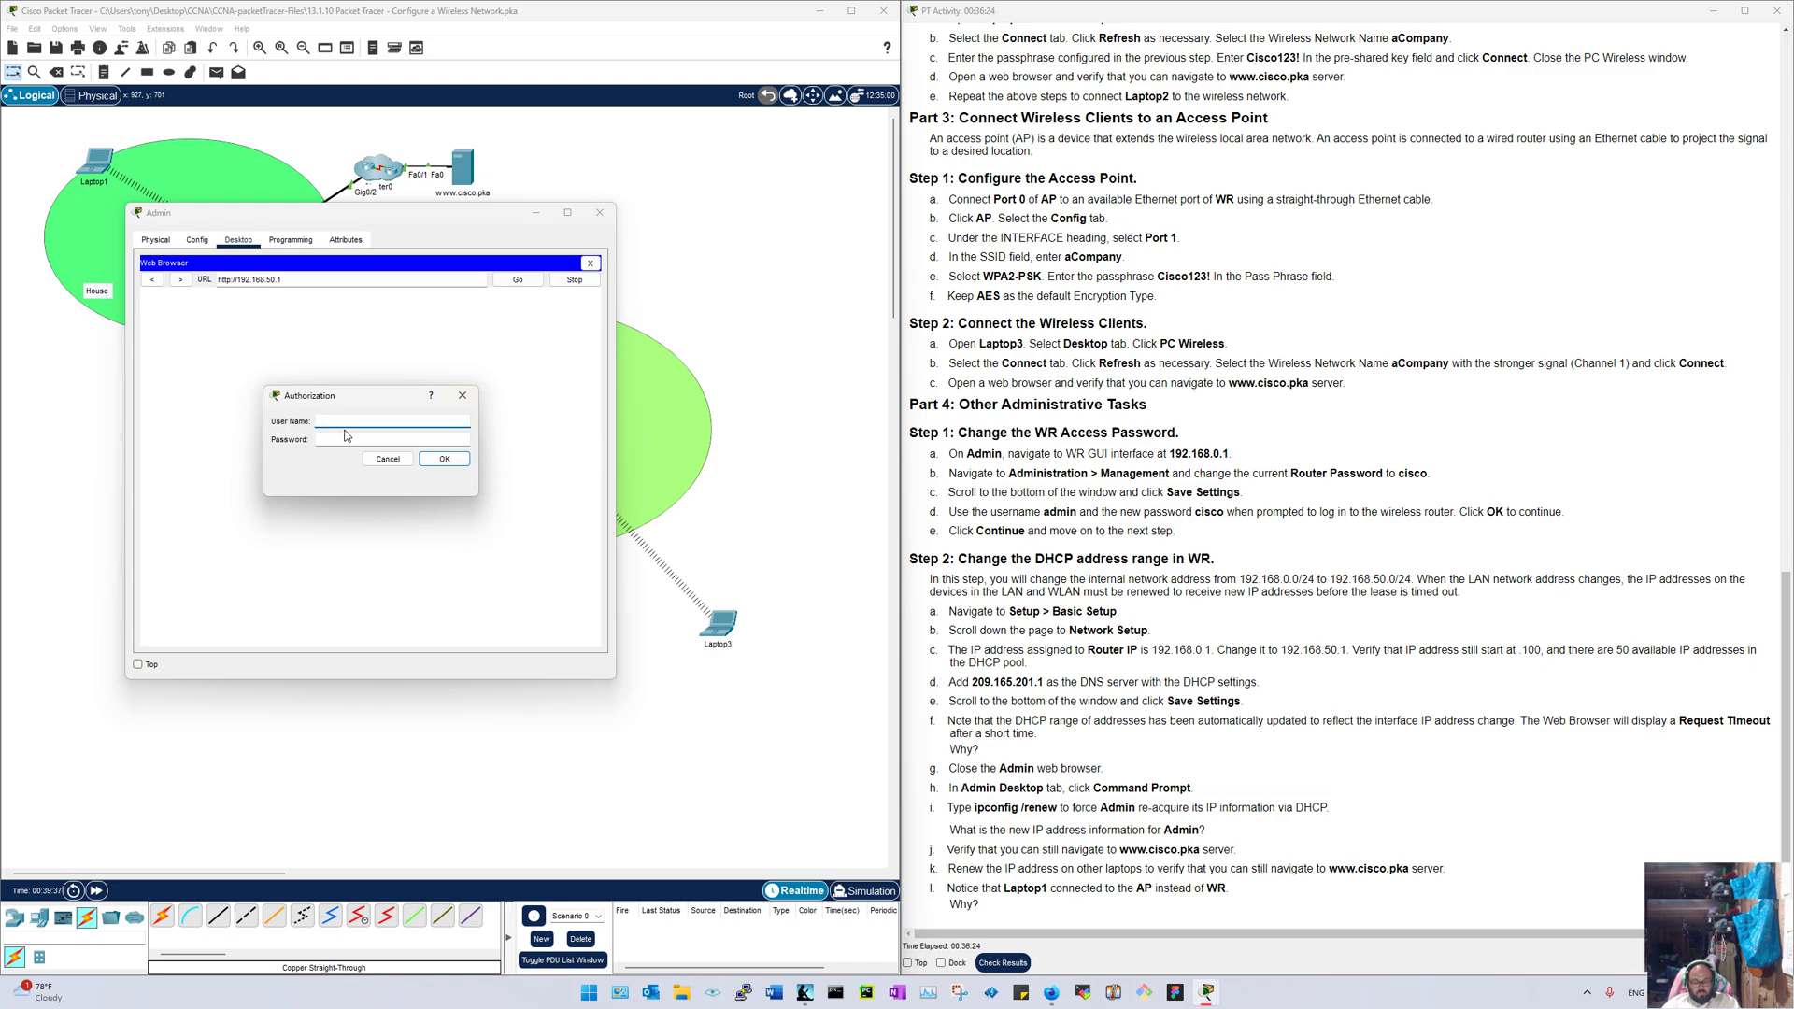
type("admin")
key("Tab")
type("cisco")
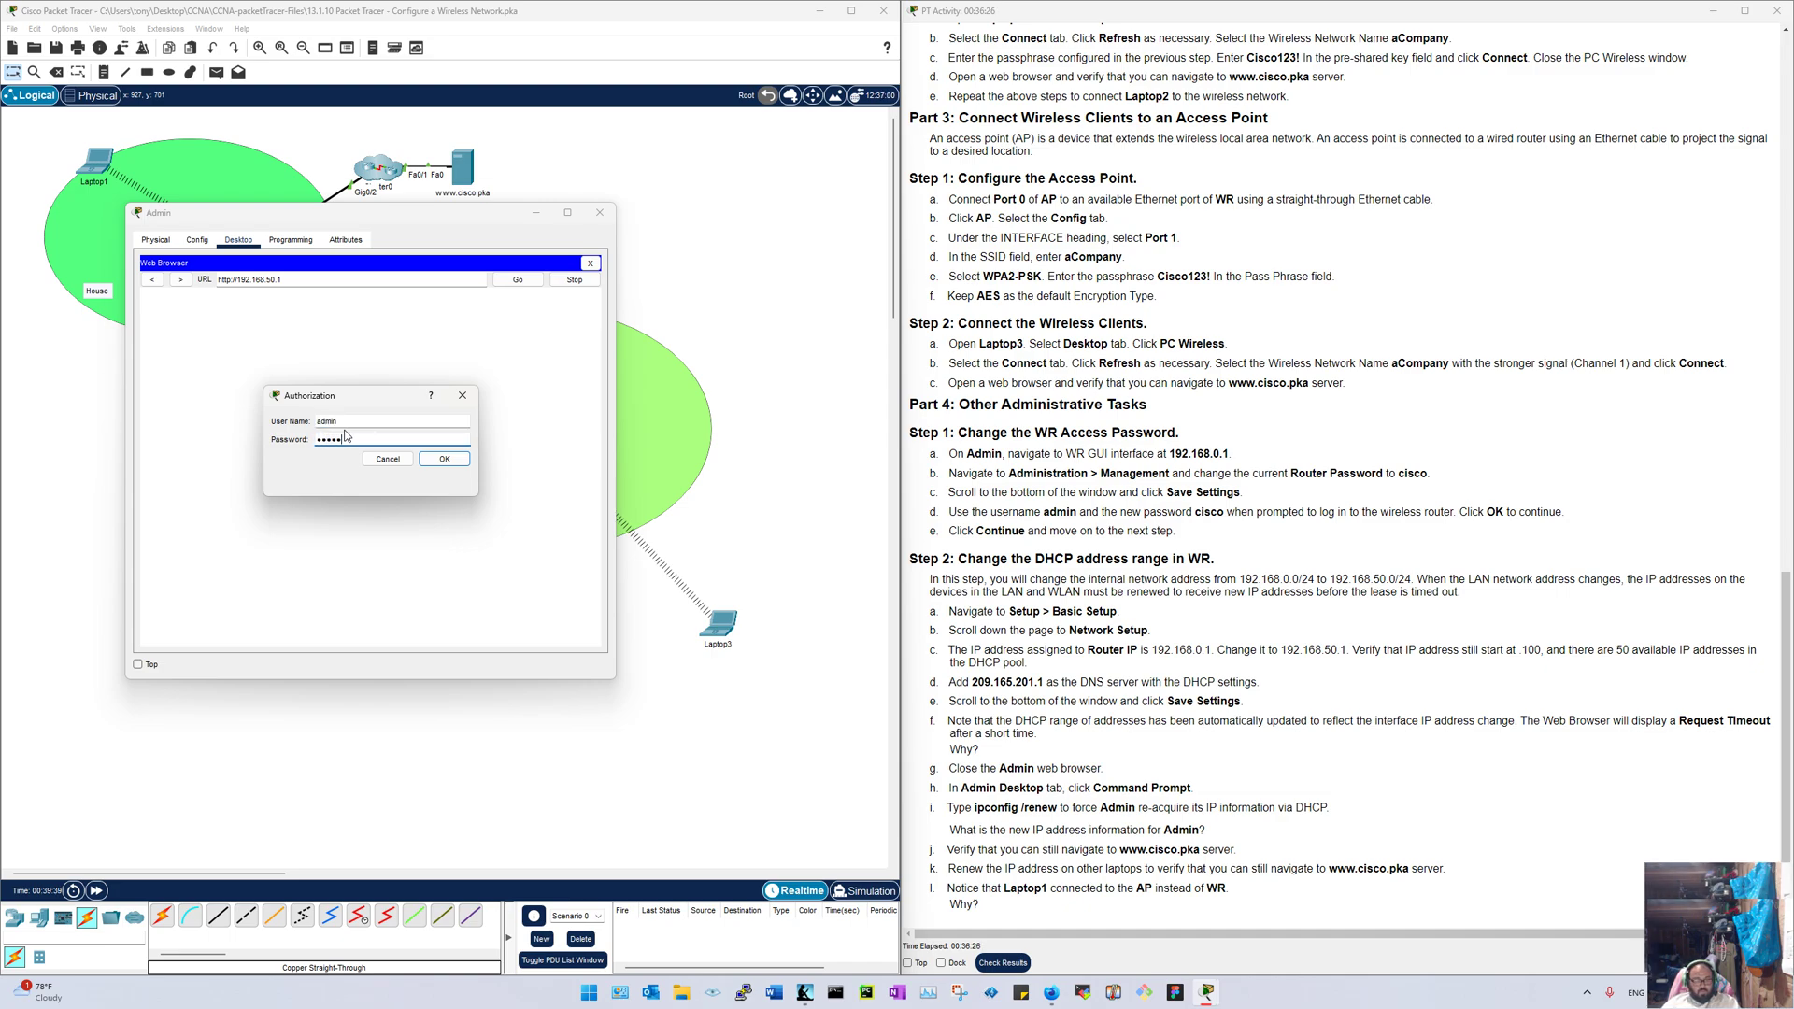
key("Return")
scroll(378, 411, "down", 5)
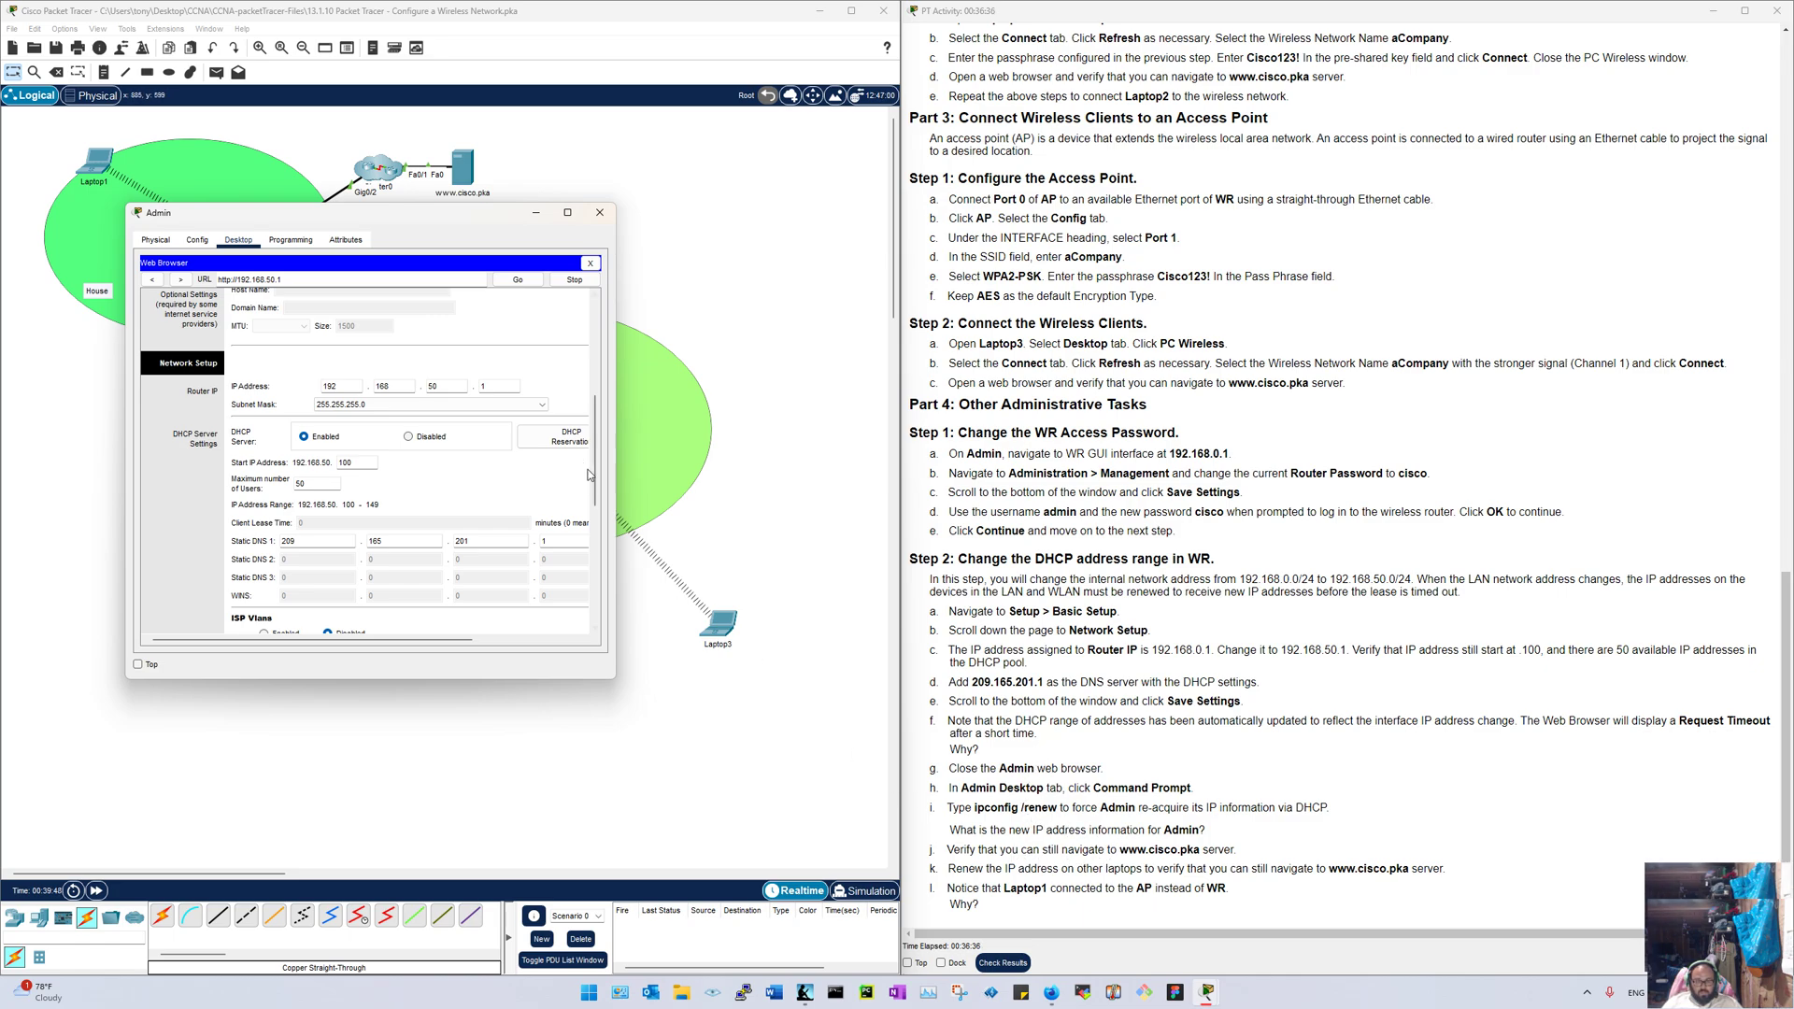
left_click(591, 263)
left_click(544, 329)
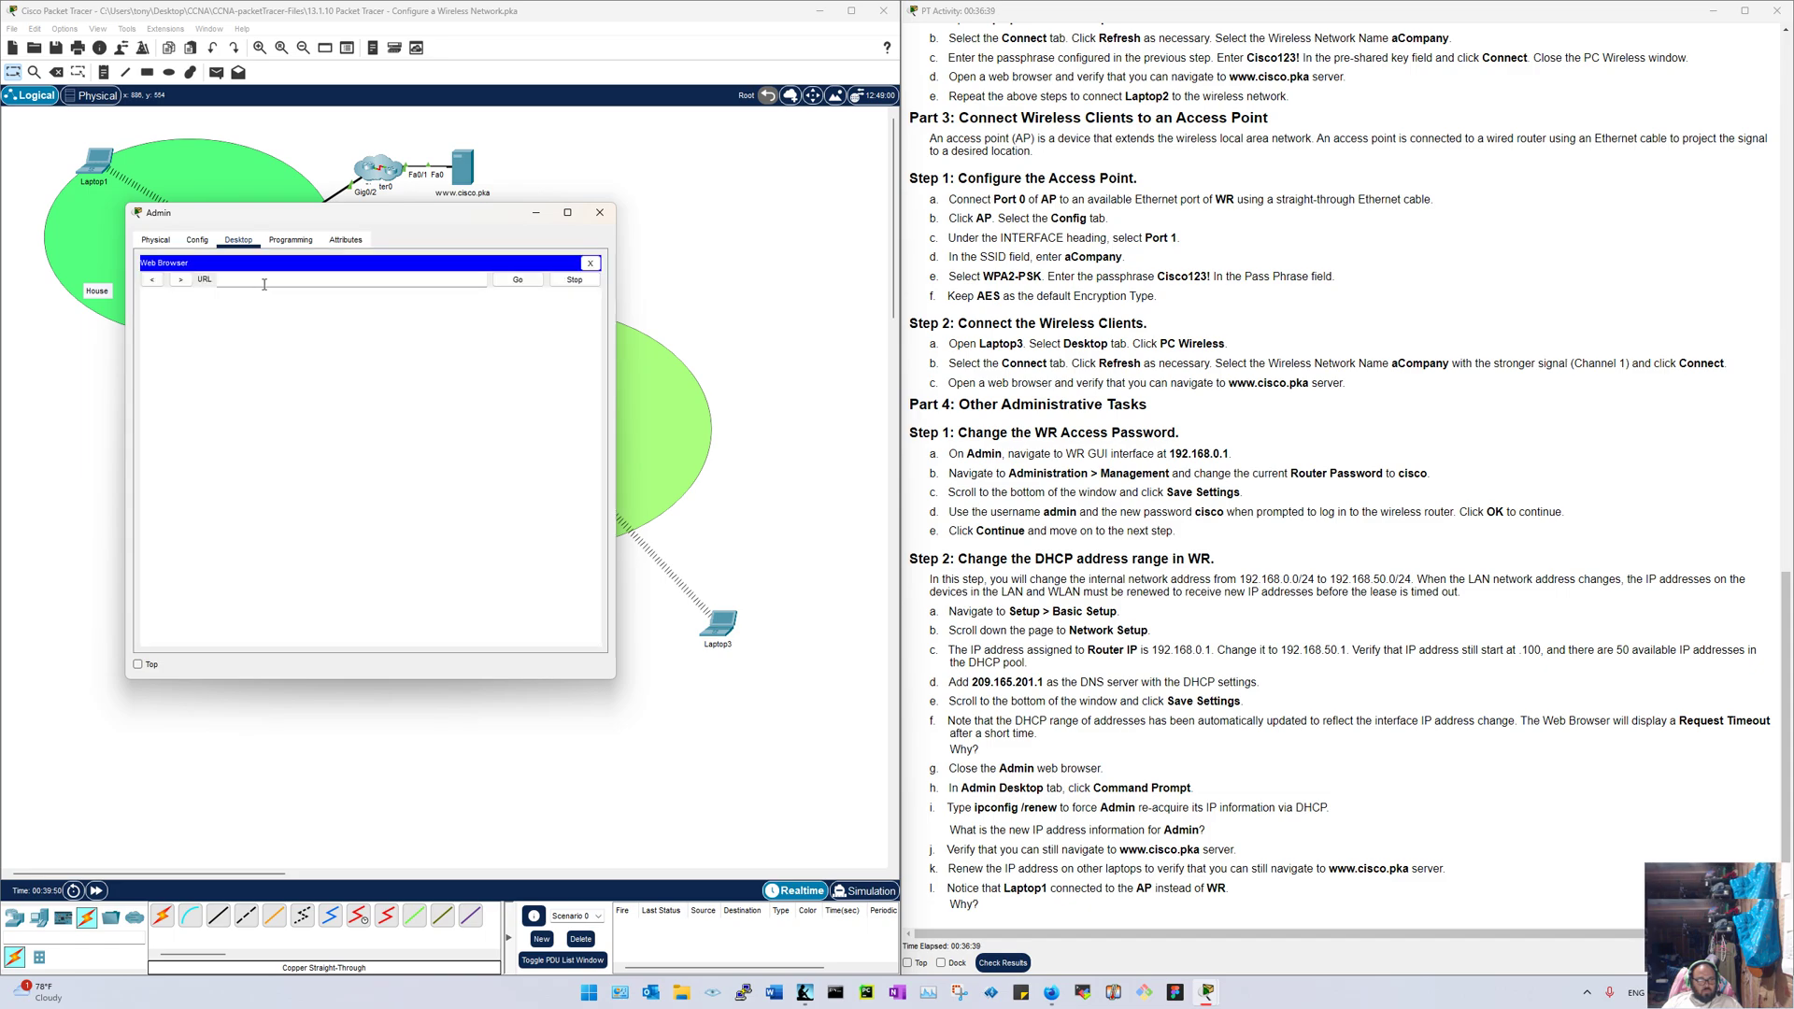
left_click(276, 280)
type("www")
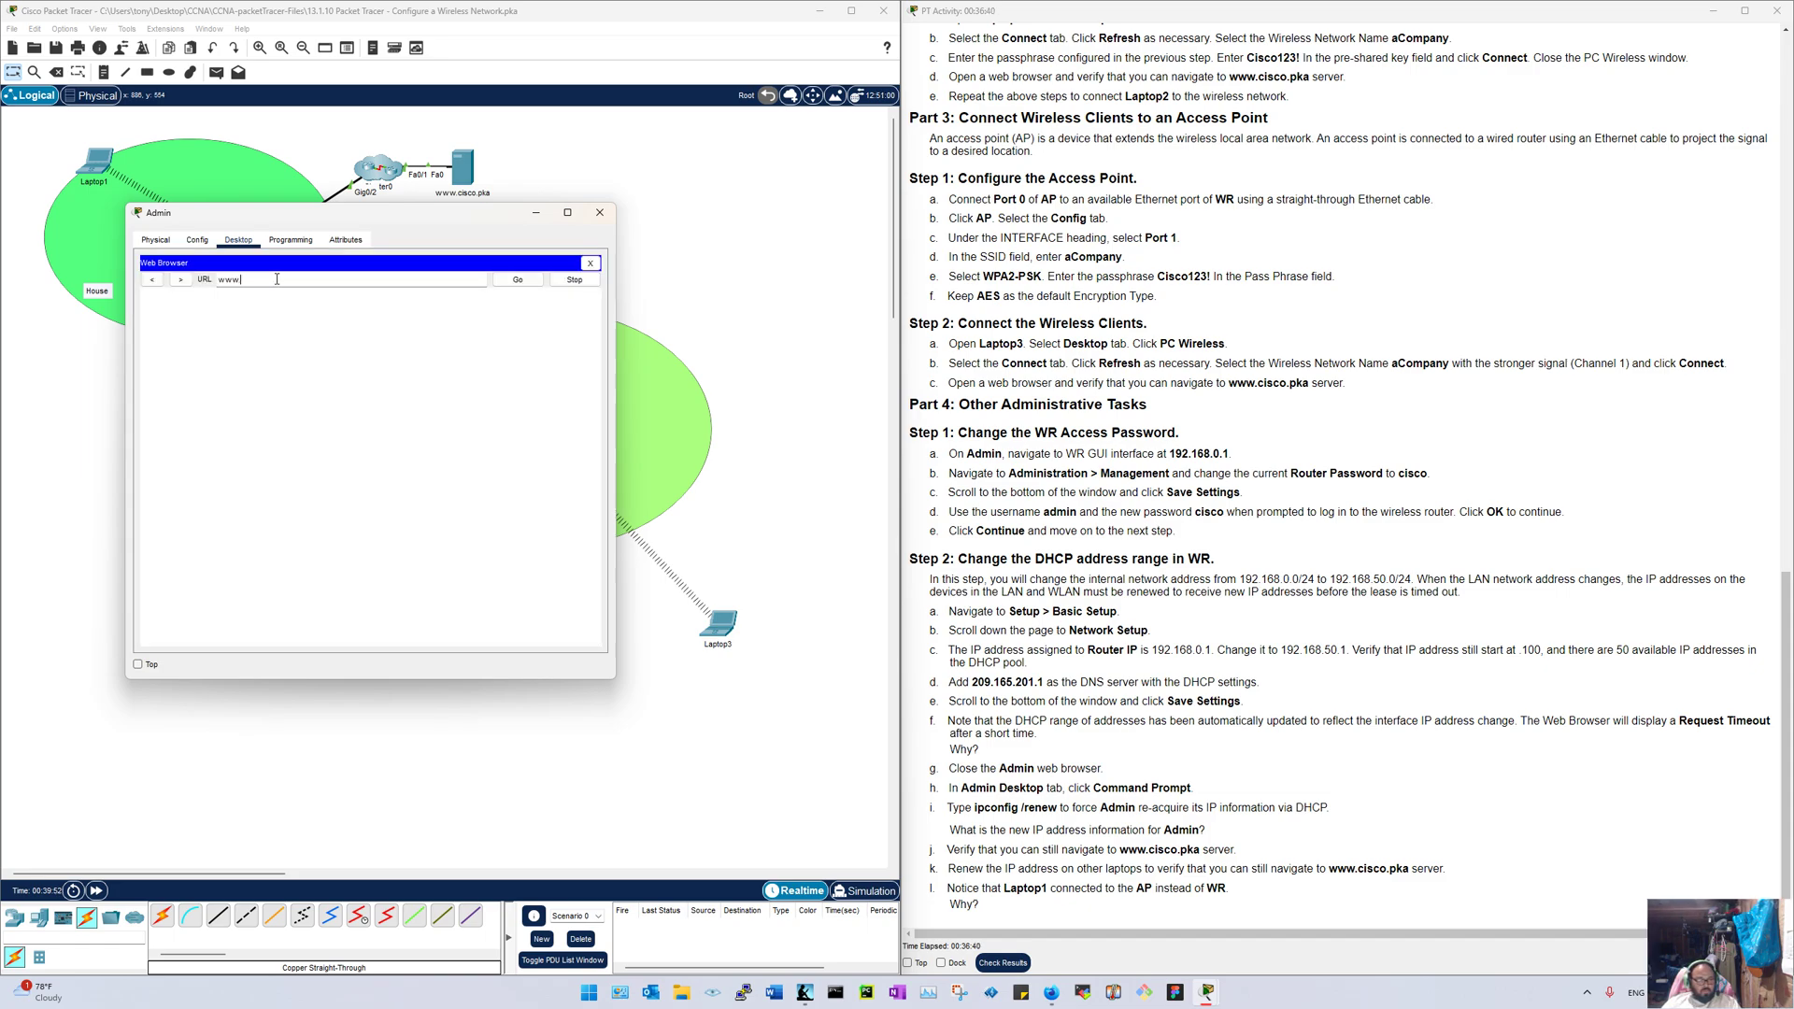
type(".cisco.pka")
key("Return")
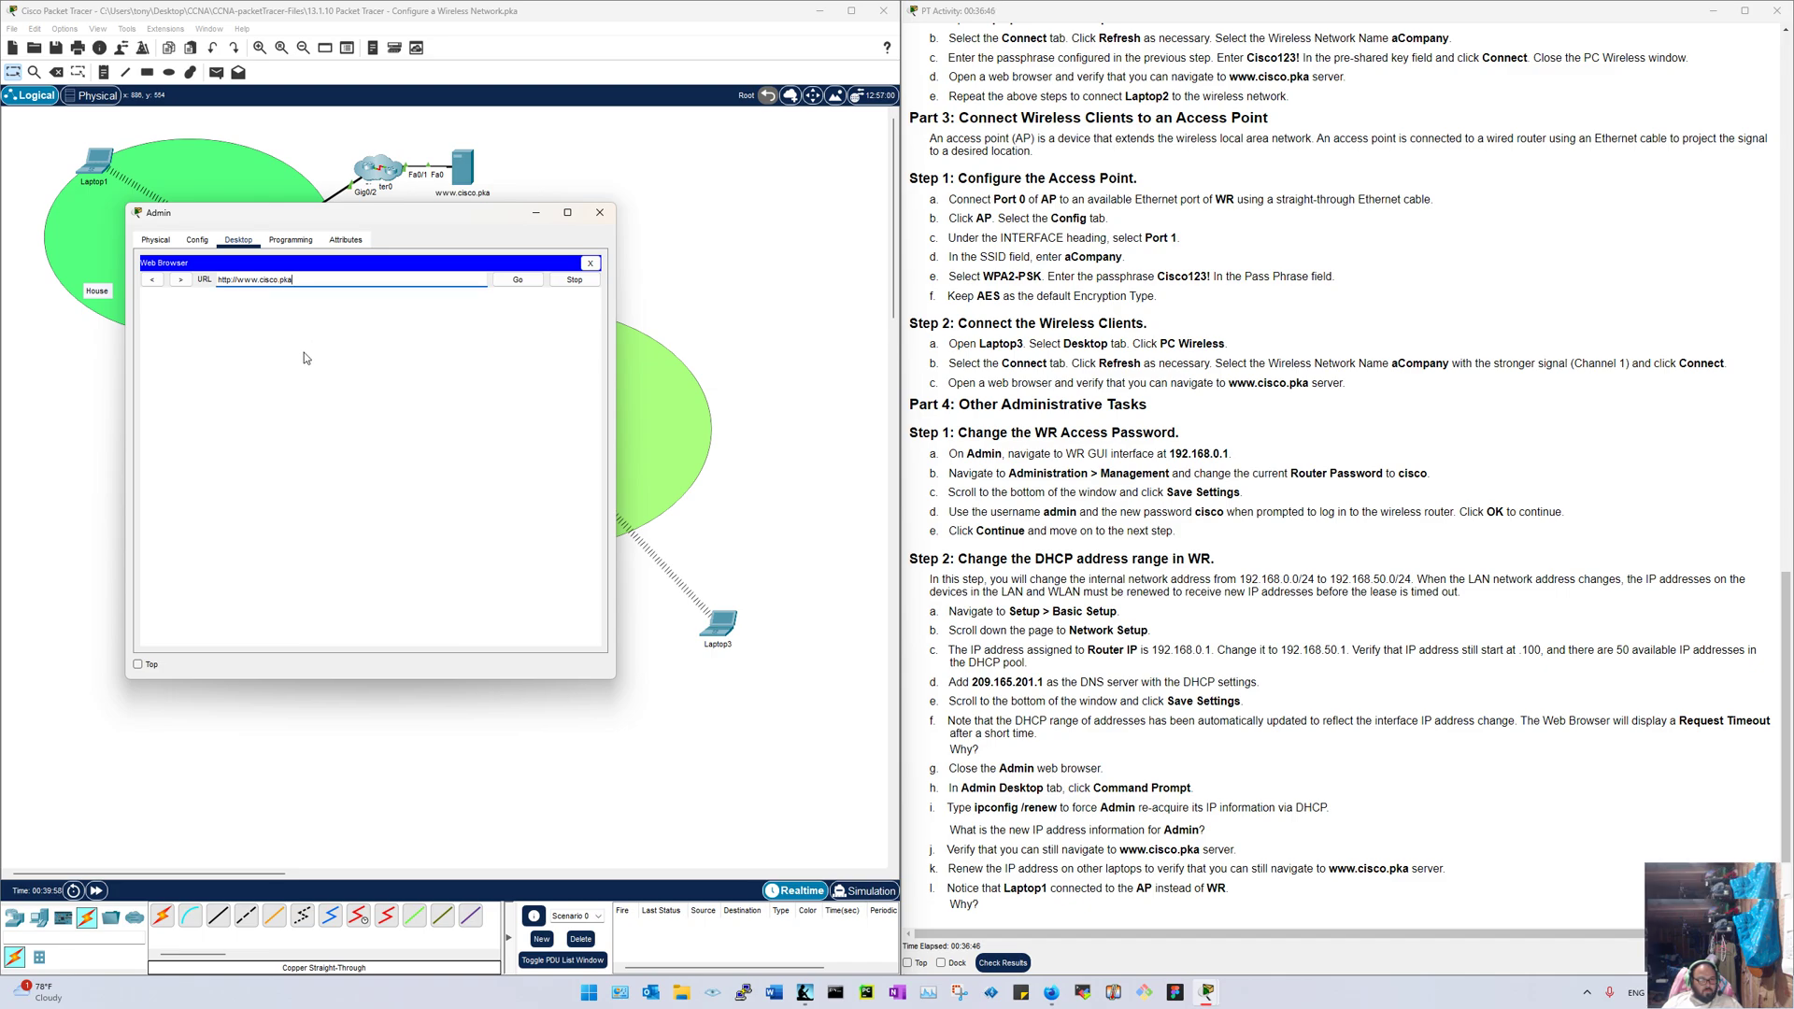
left_click(519, 281)
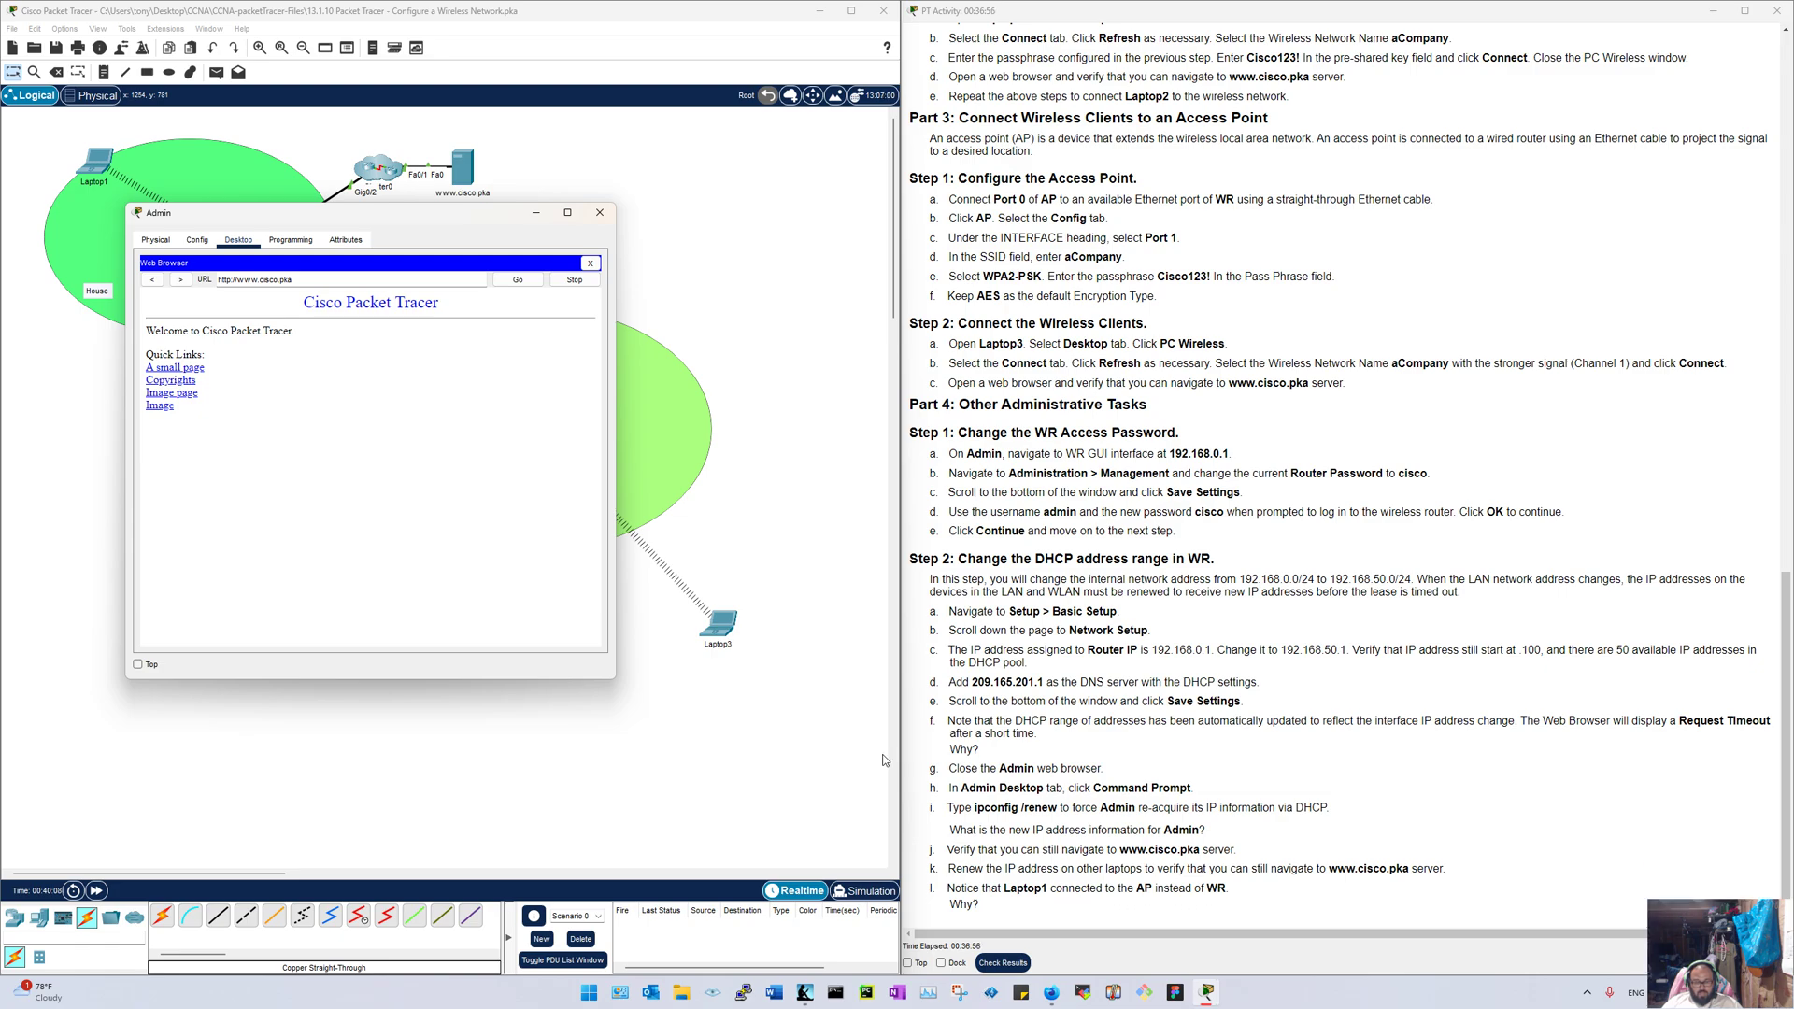
left_click(591, 265)
Step: Close the Admin PC and run ipconfig in Laptop1's Command Prompt
left_click(600, 213)
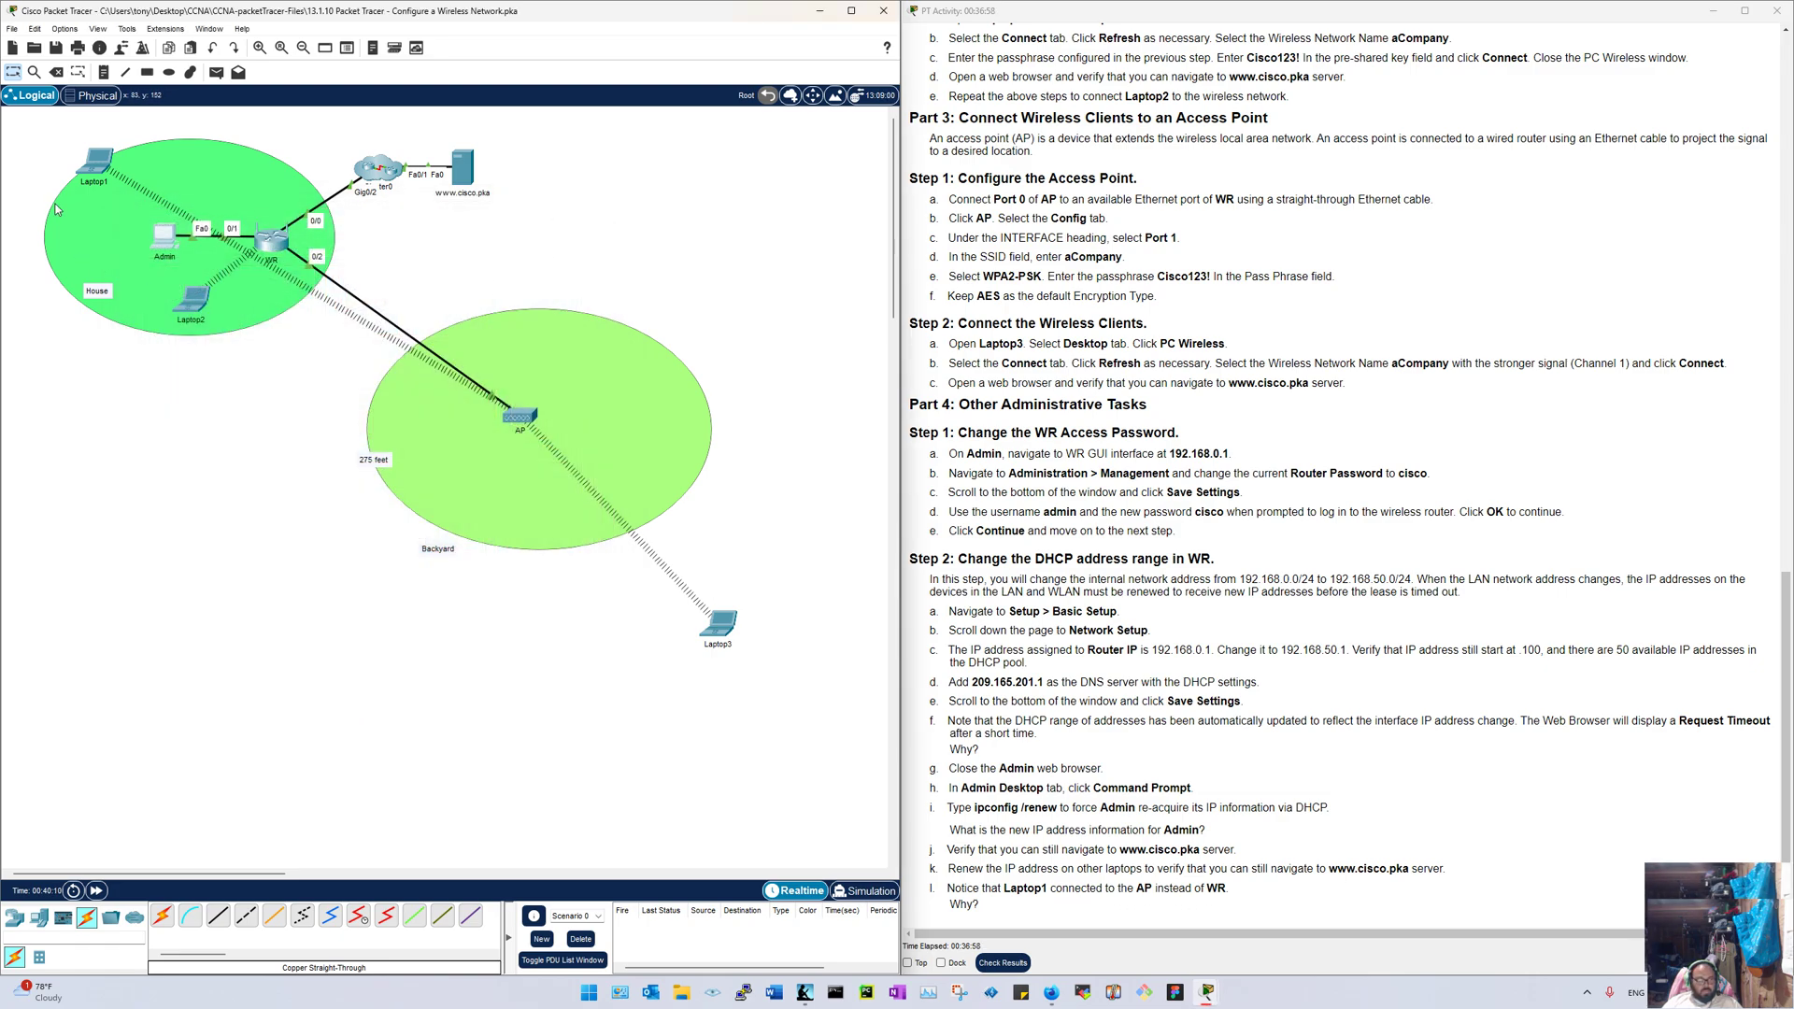
left_click(94, 162)
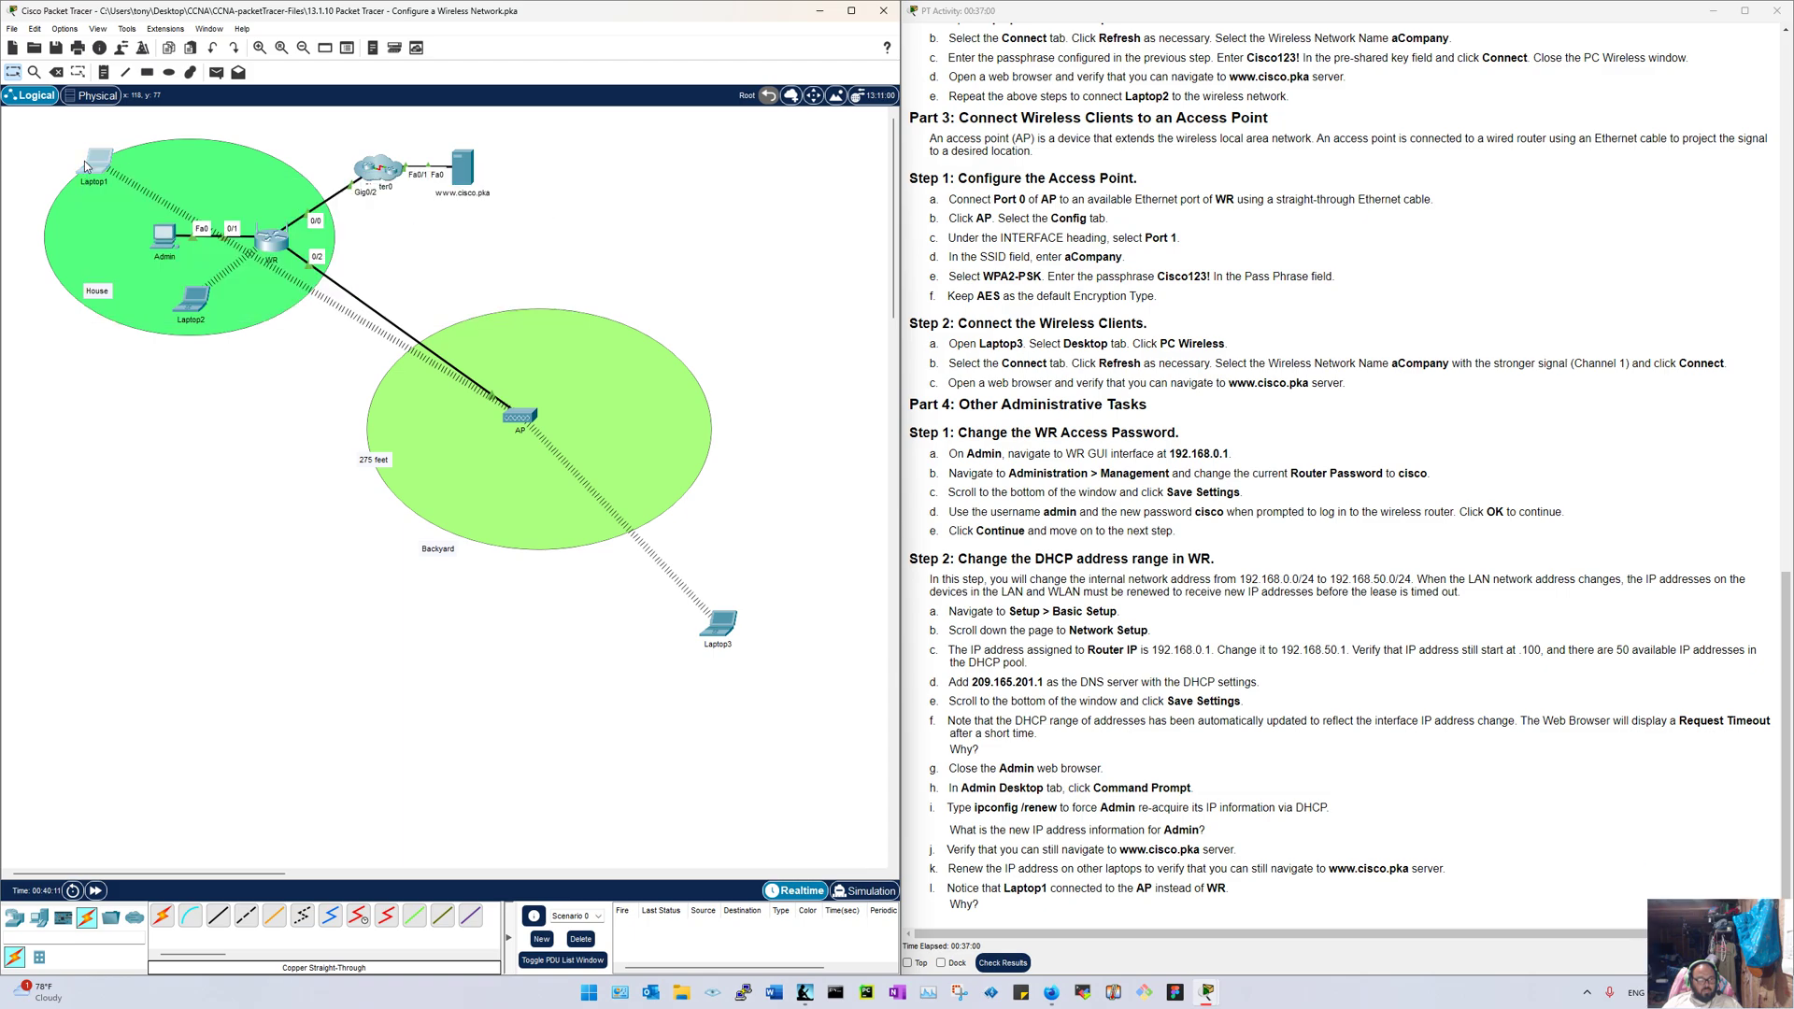
left_click(993, 352)
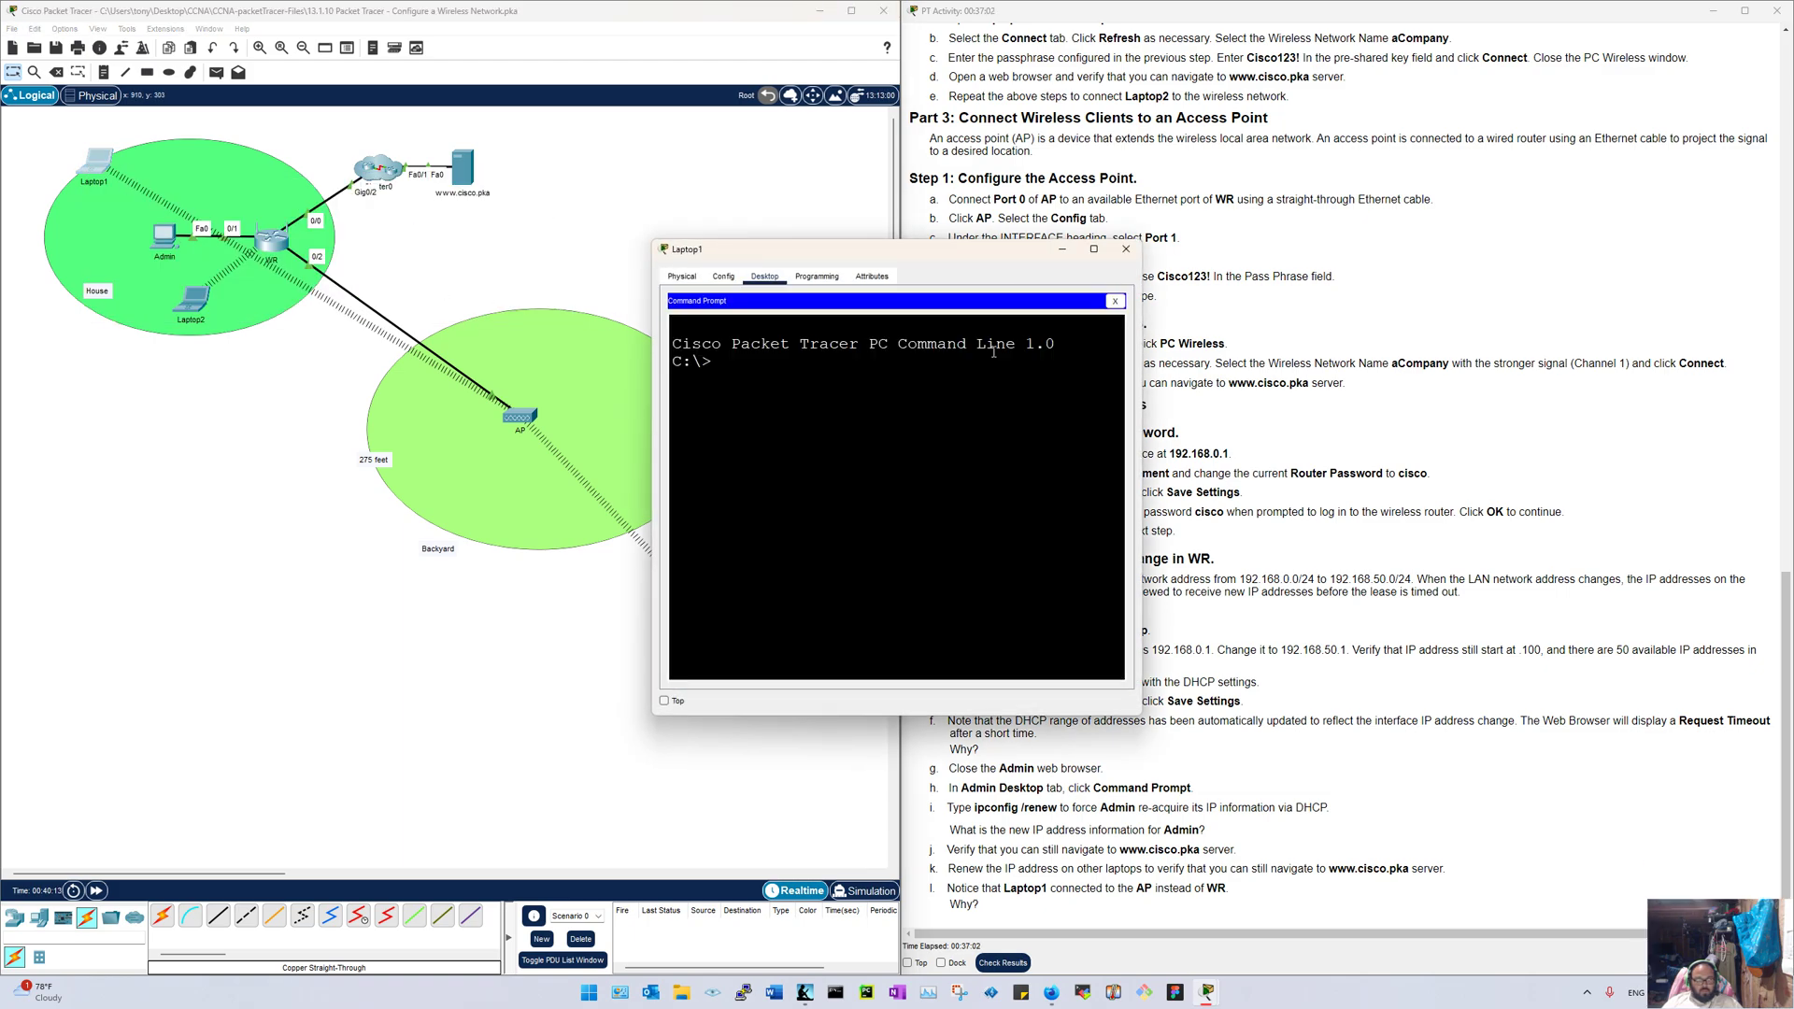
type("ipconfig")
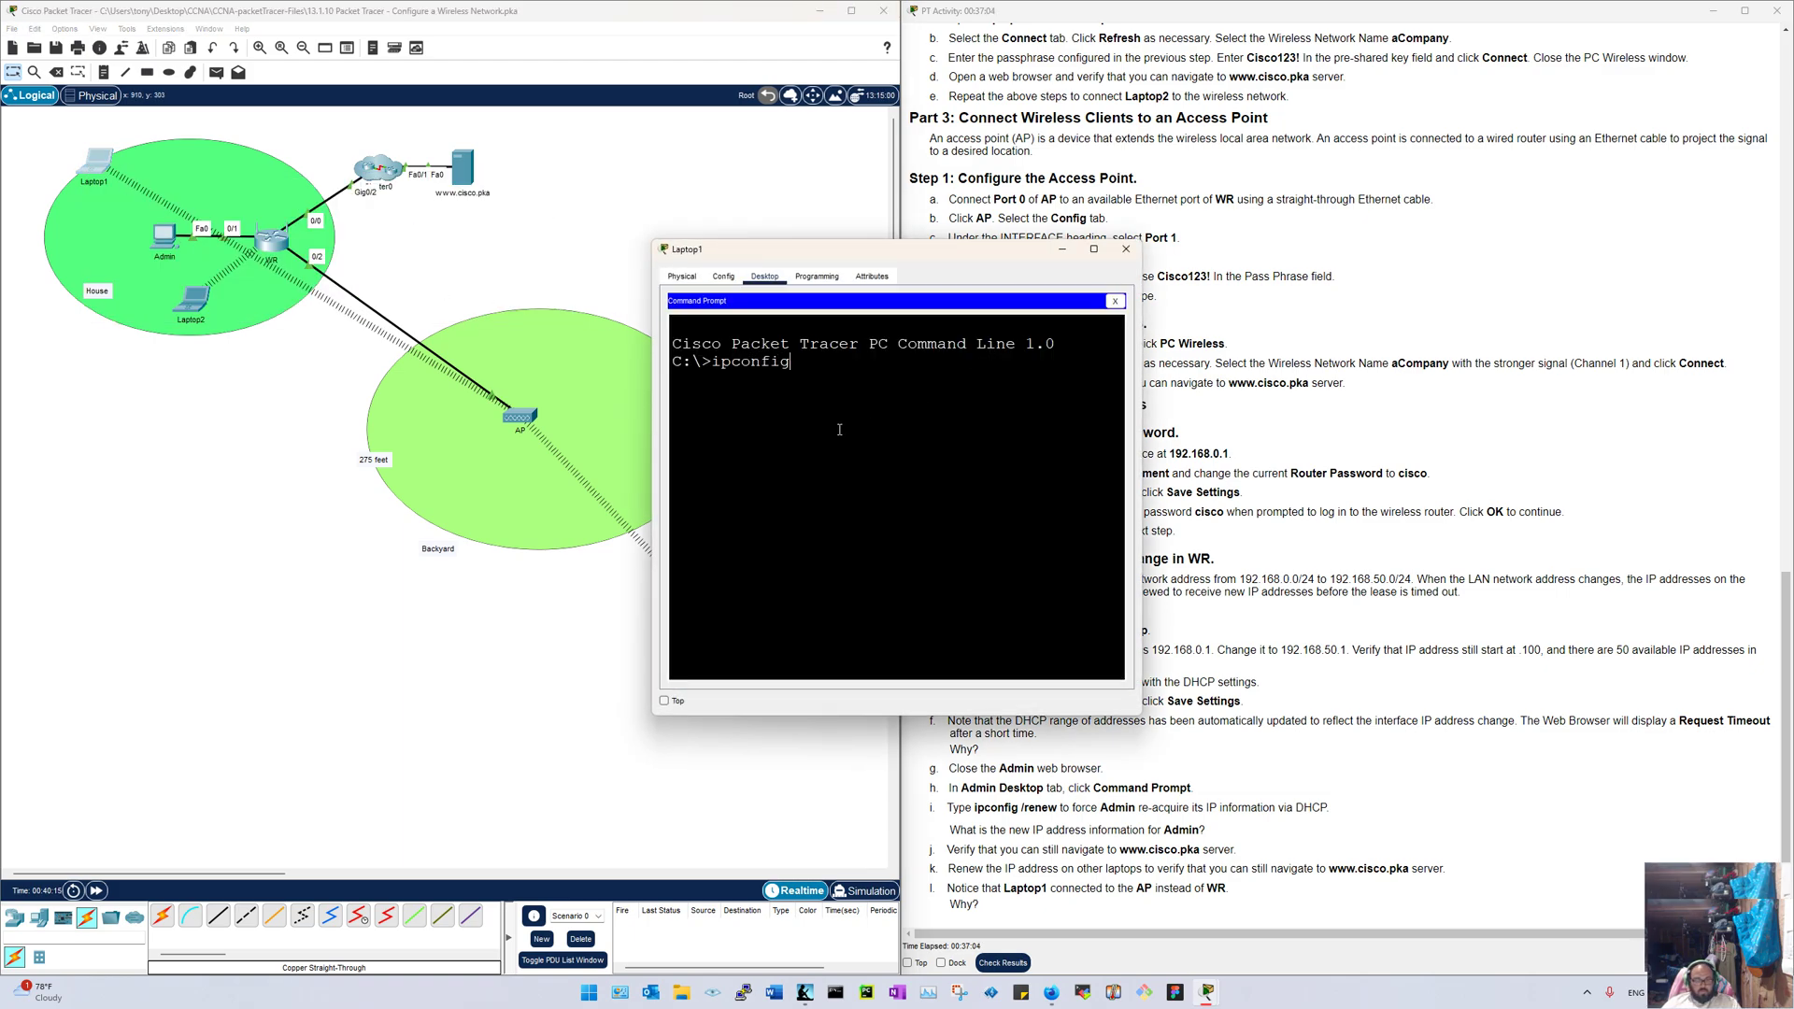
key("Return")
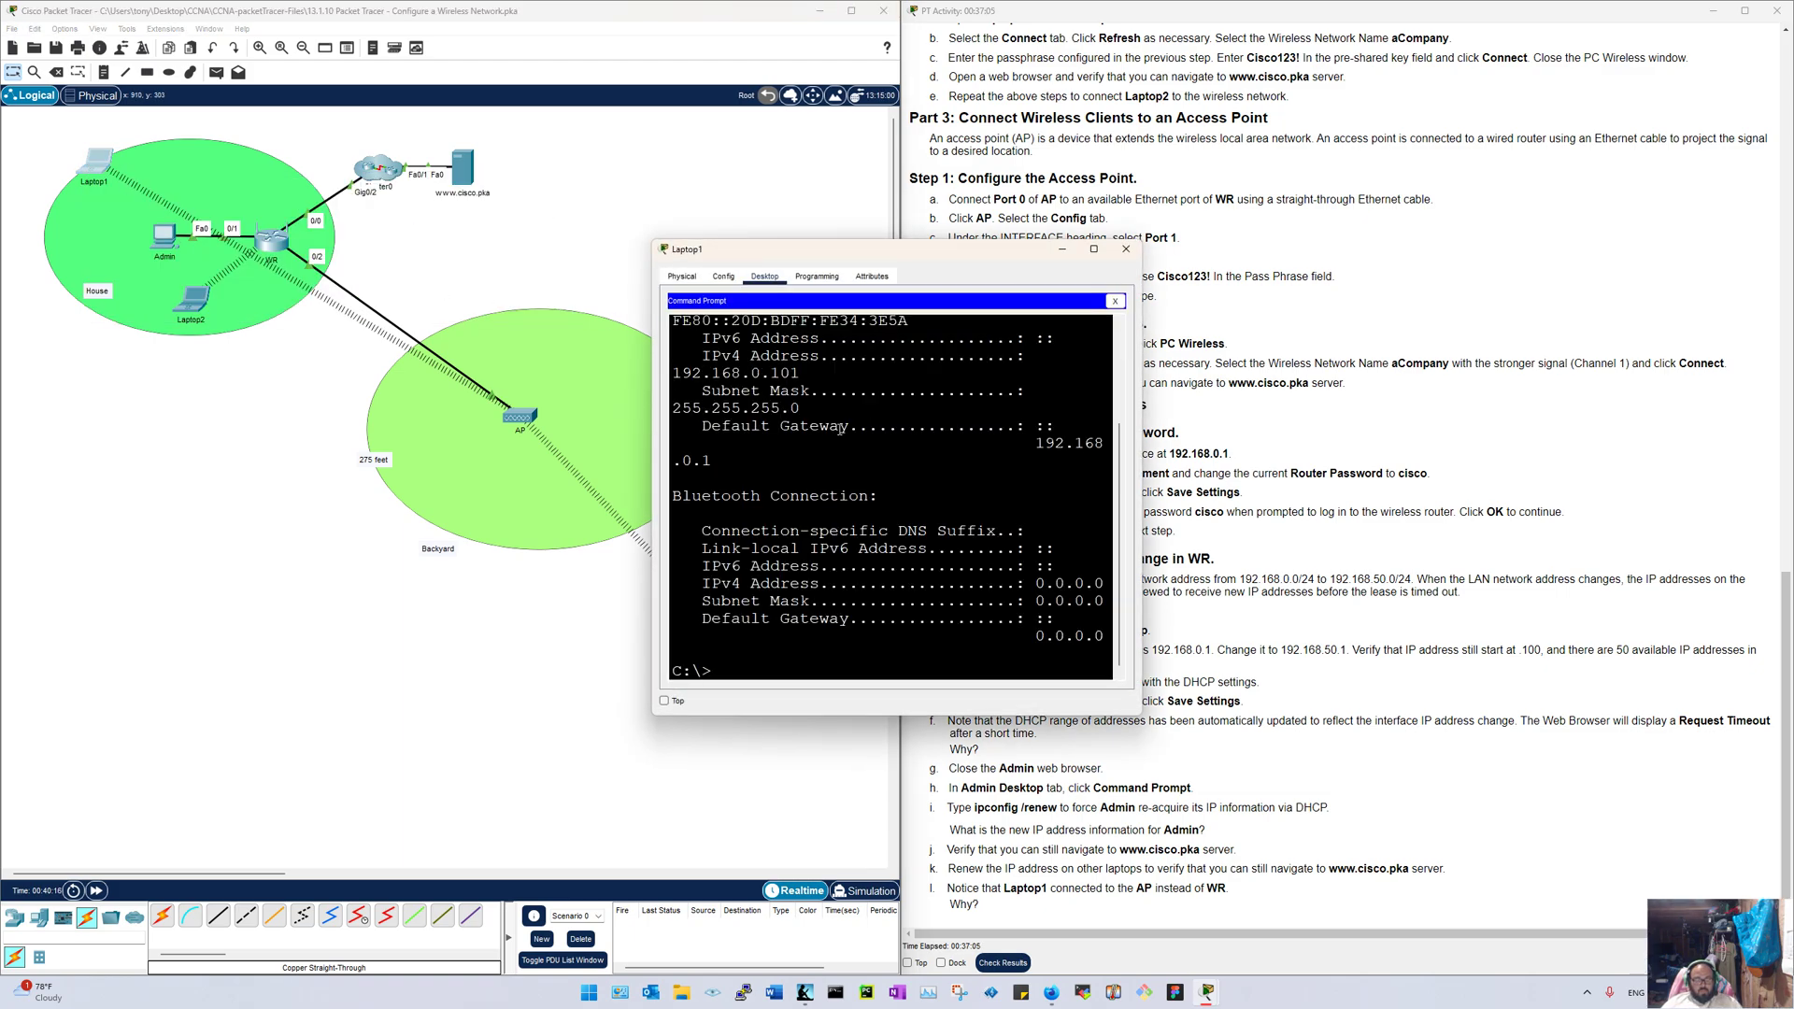
Step: Inspect the AP's Port 0 and Port 1 settings, close it and the leftover console, and open Laptop1
left_click(516, 416)
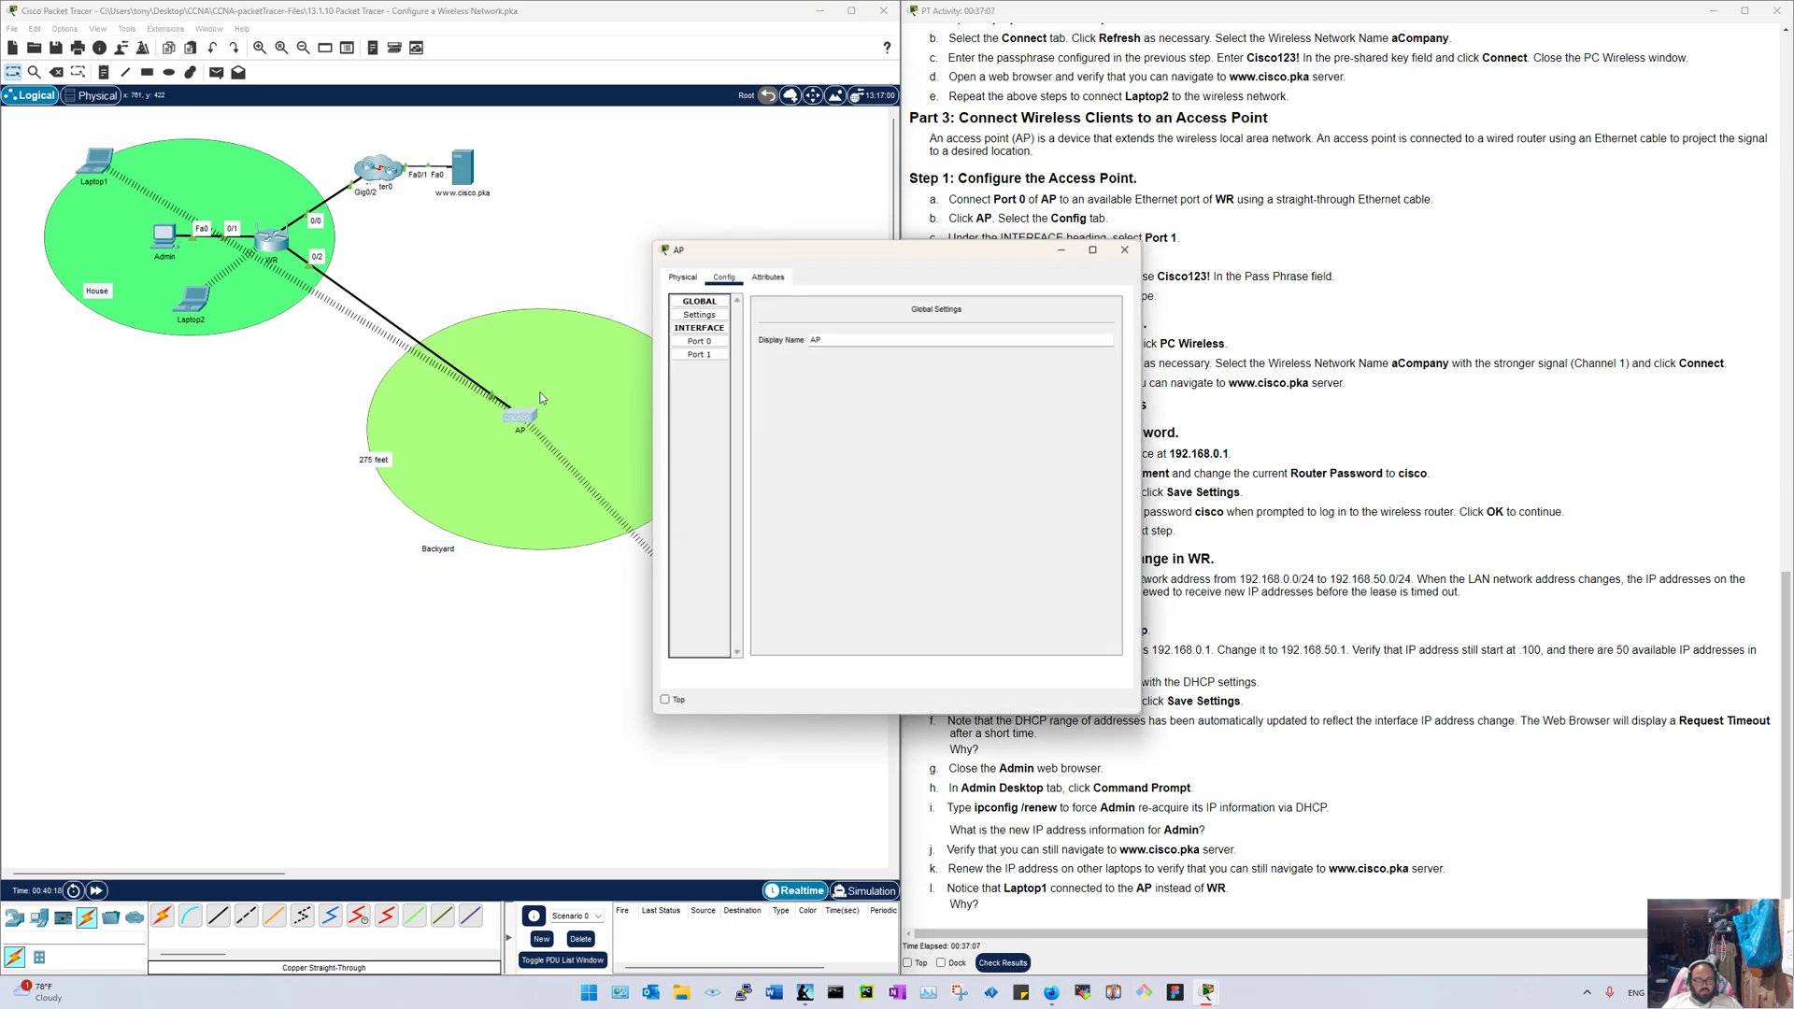
left_click(713, 345)
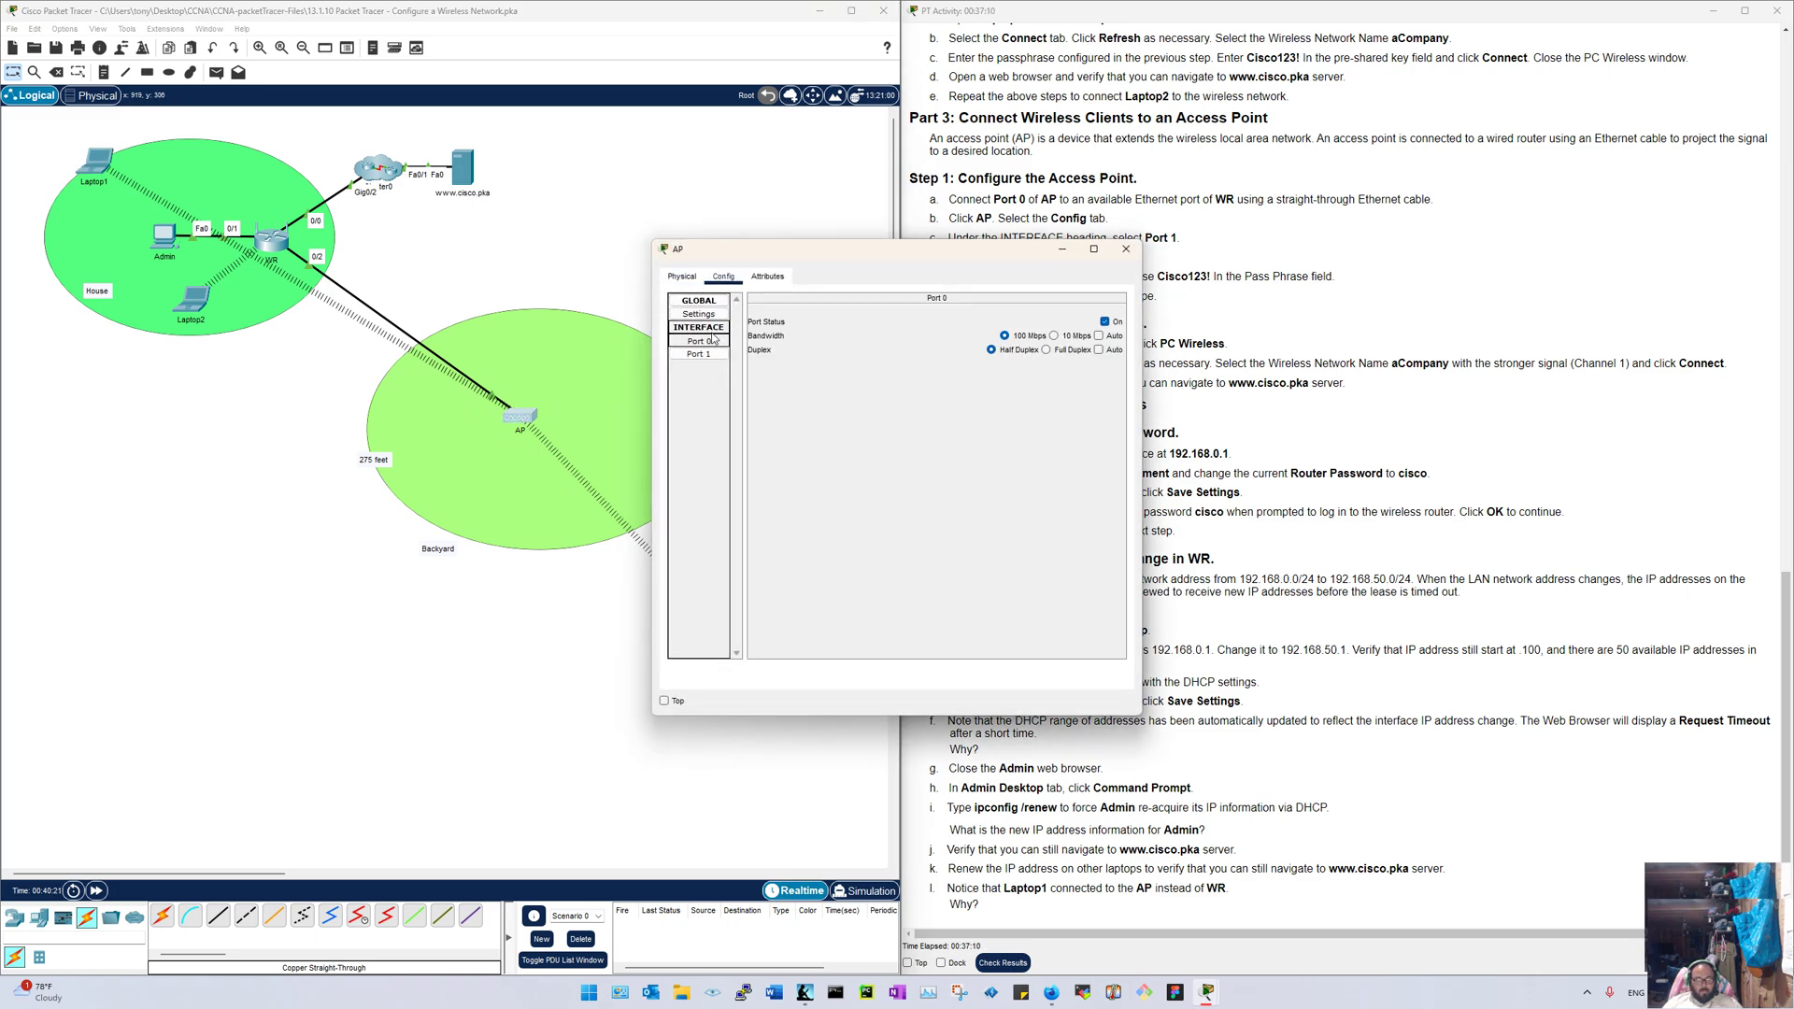
left_click(701, 355)
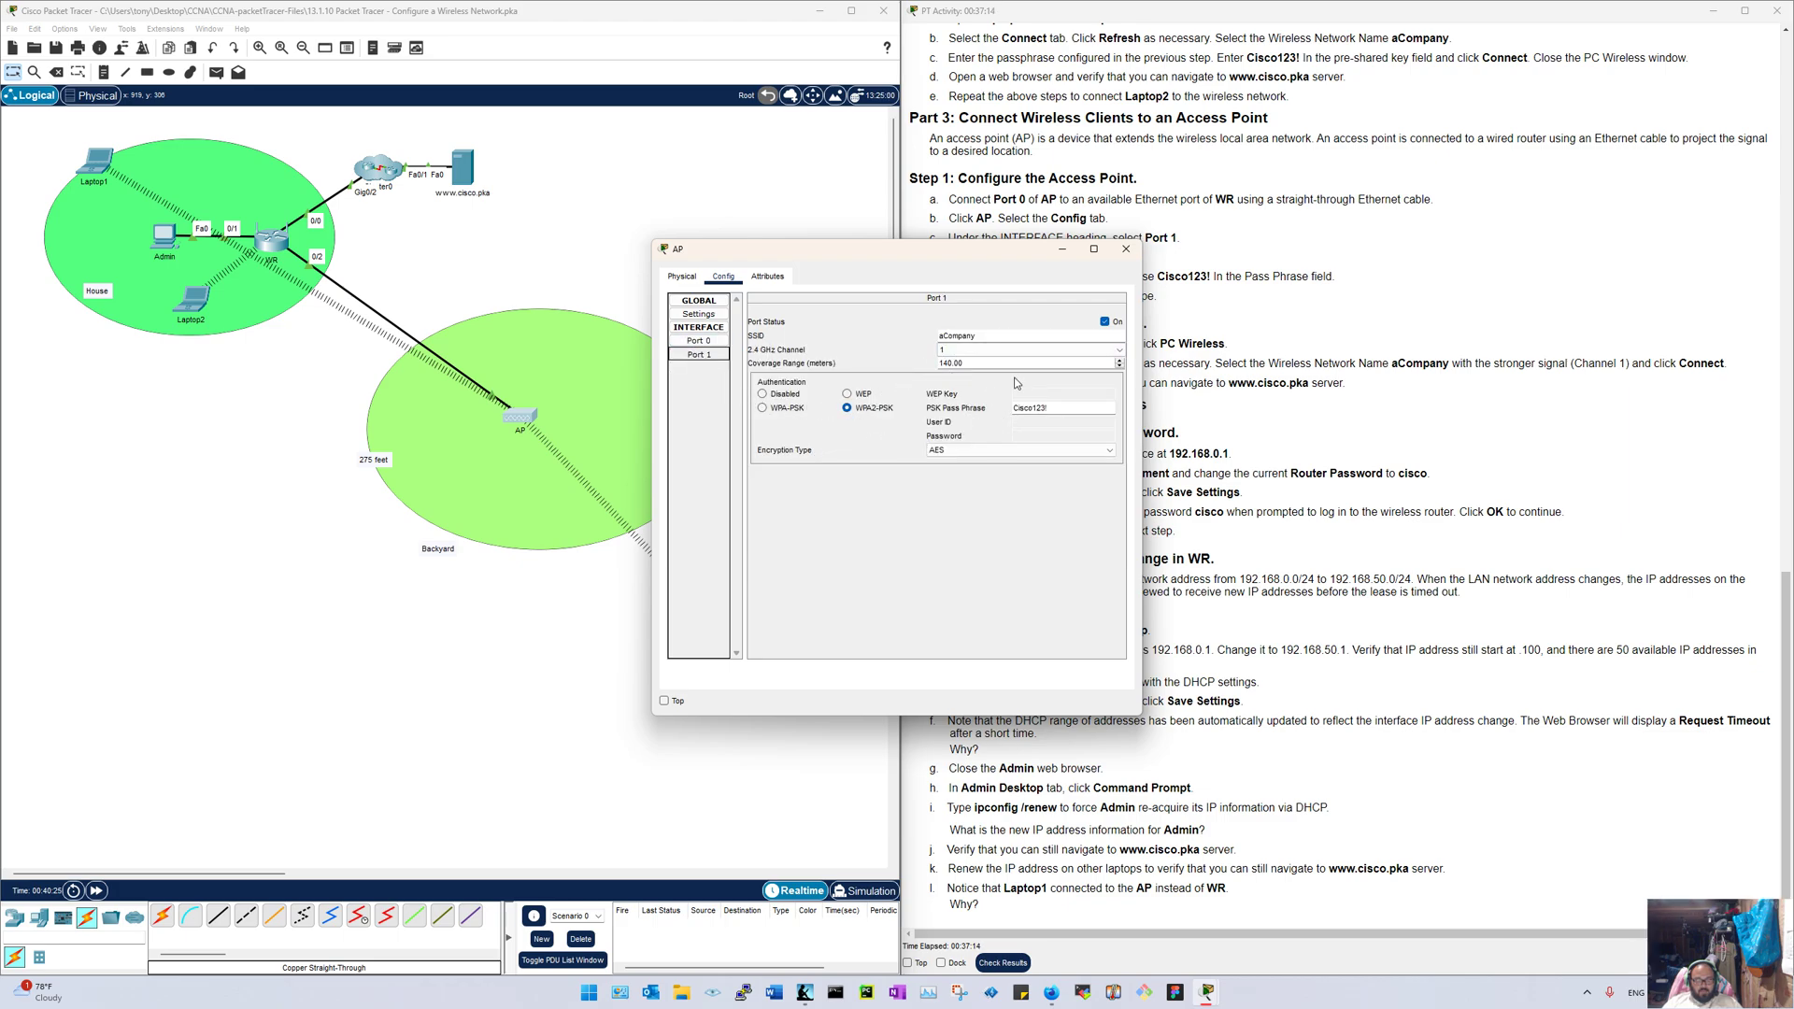
left_click(1127, 250)
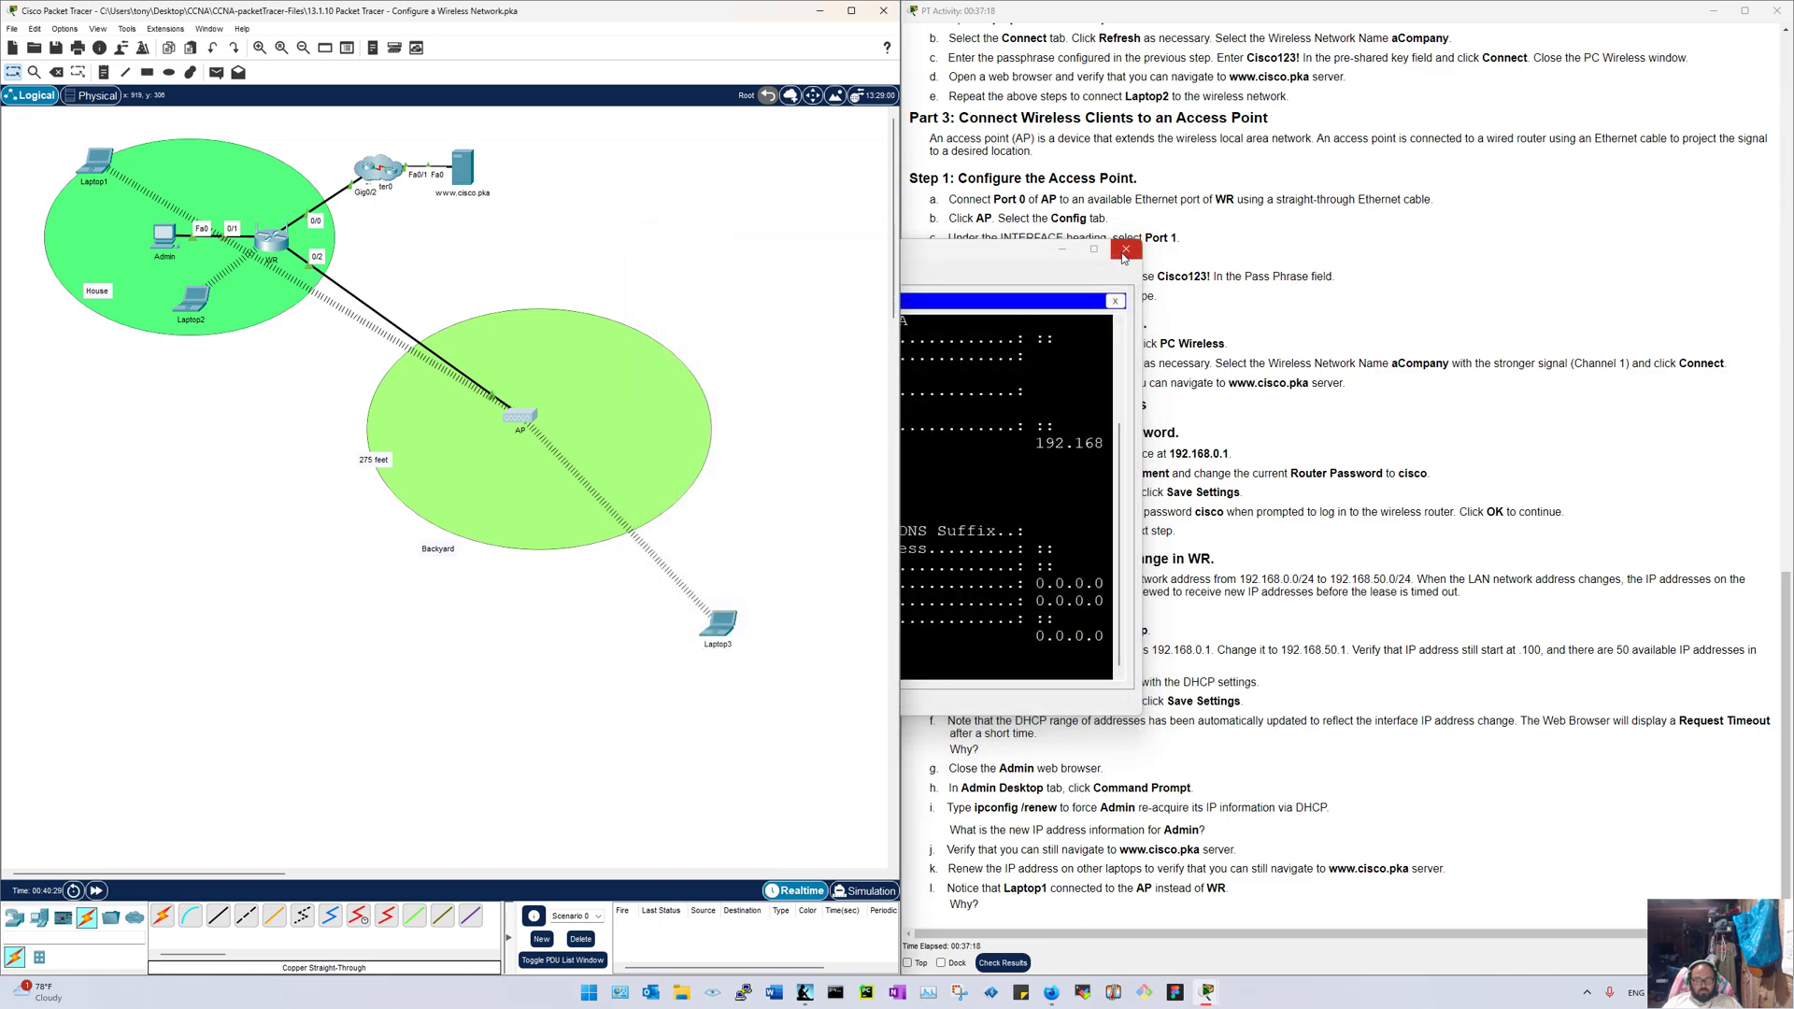
left_click(1114, 301)
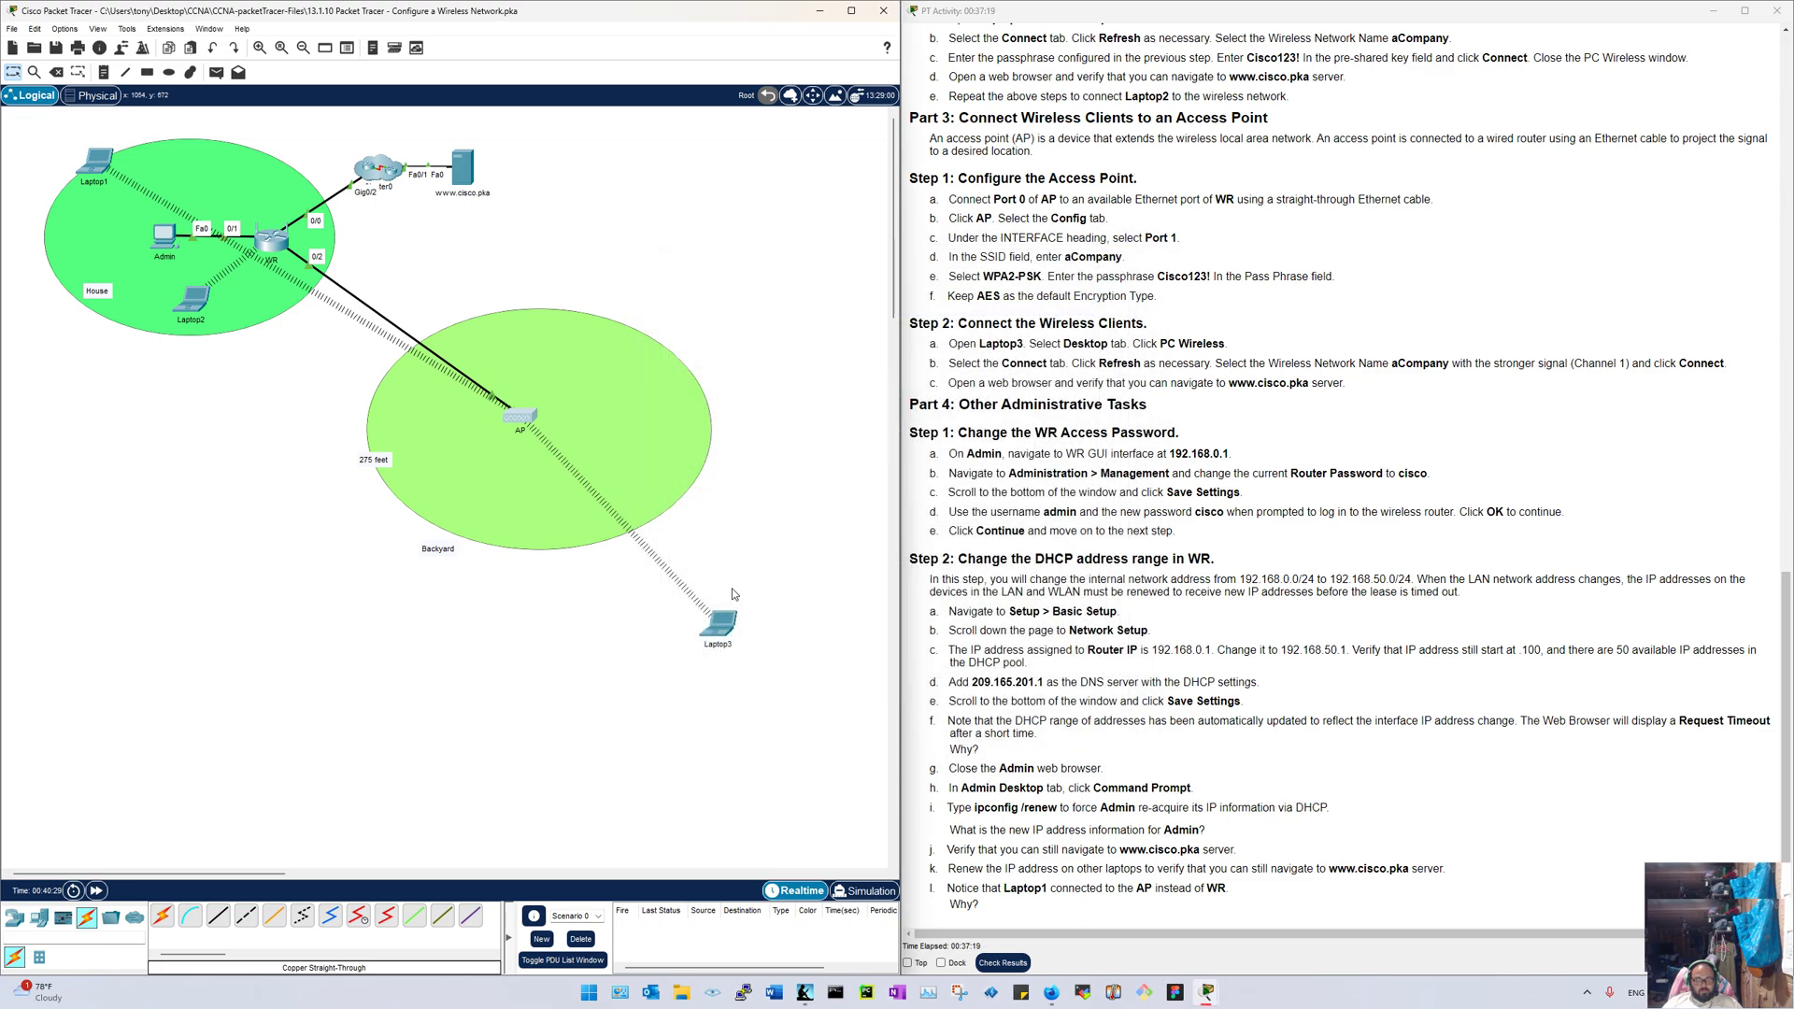
left_click(102, 163)
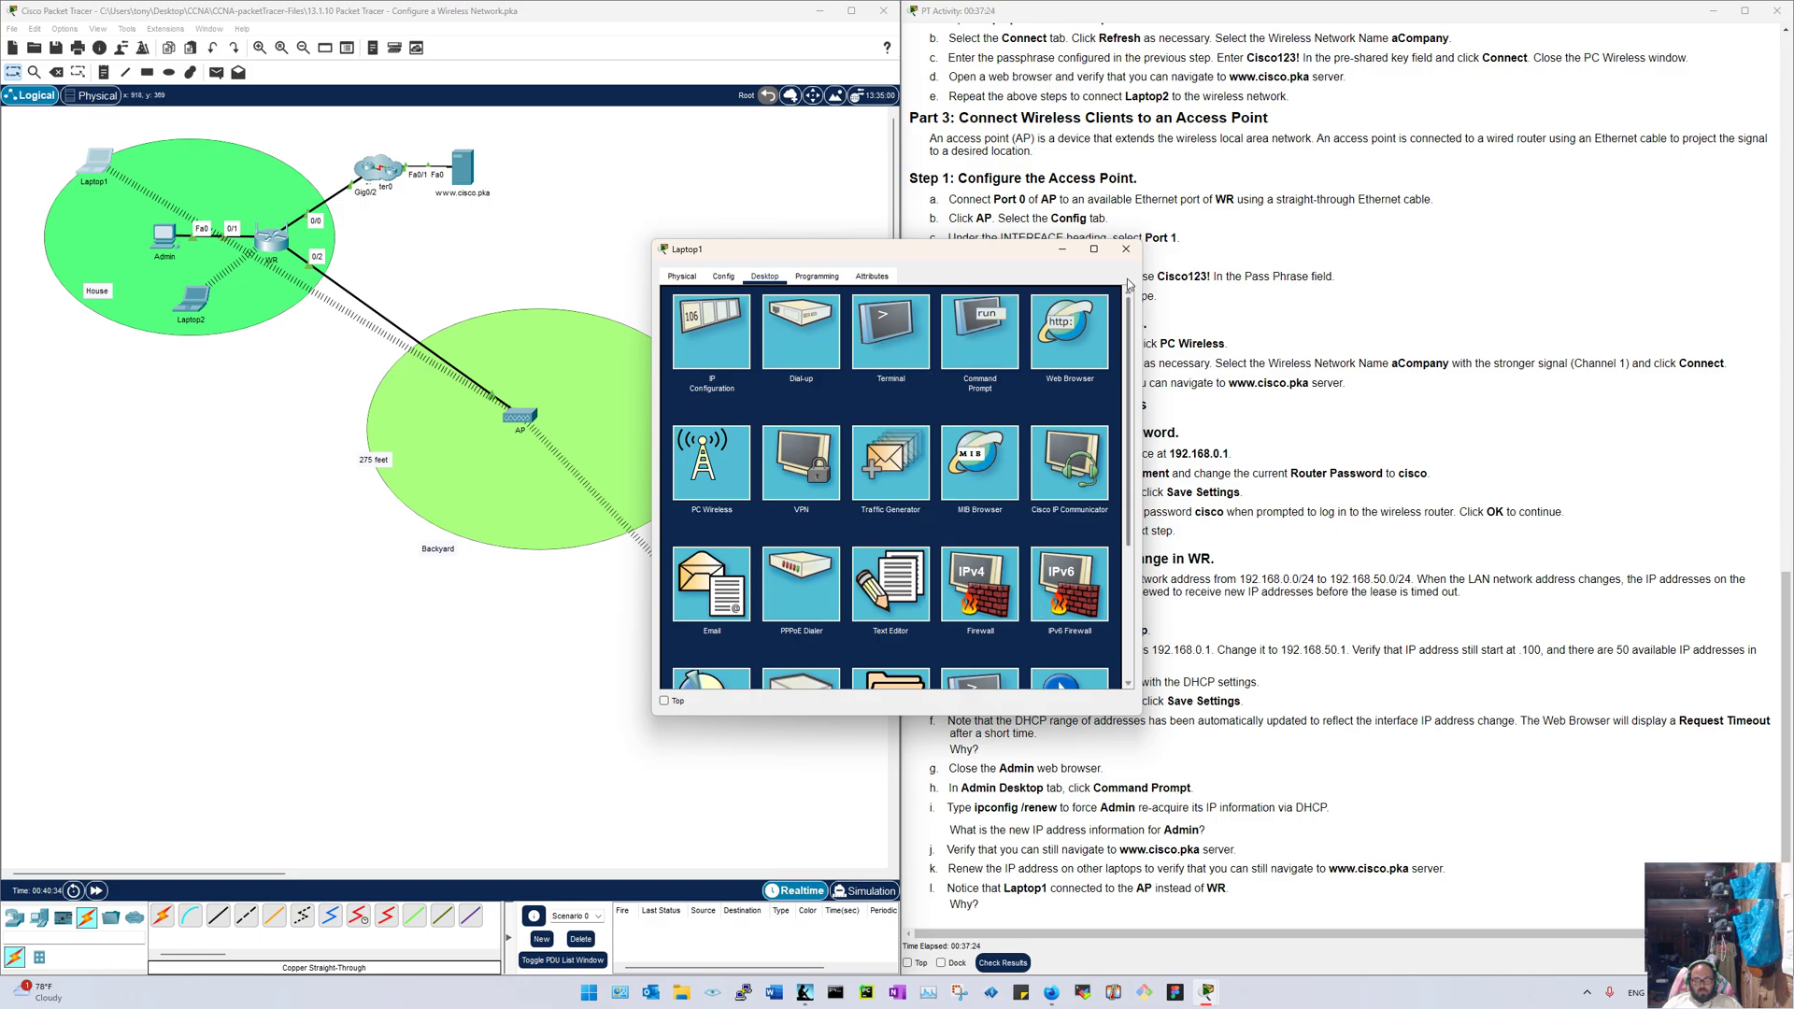
Step: Reopen Laptop1's Command Prompt and run ipconfig /renew, correcting the missing space
left_click(1126, 249)
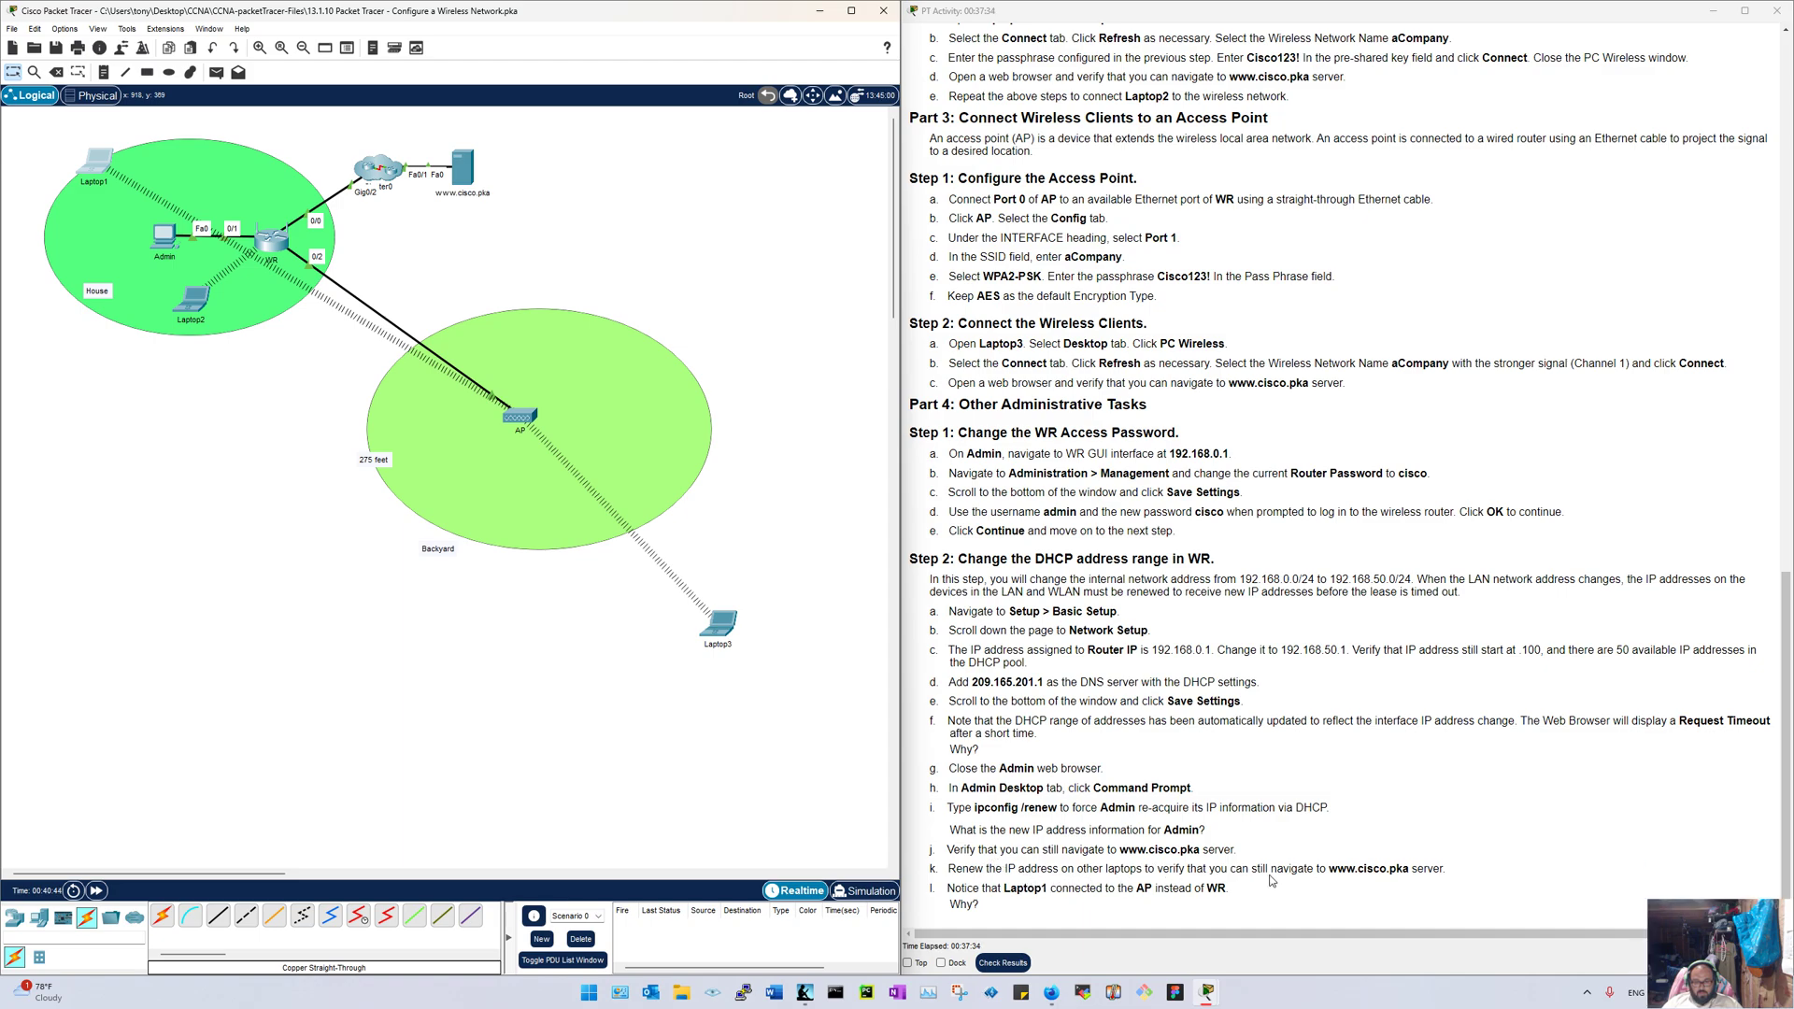
left_click(96, 161)
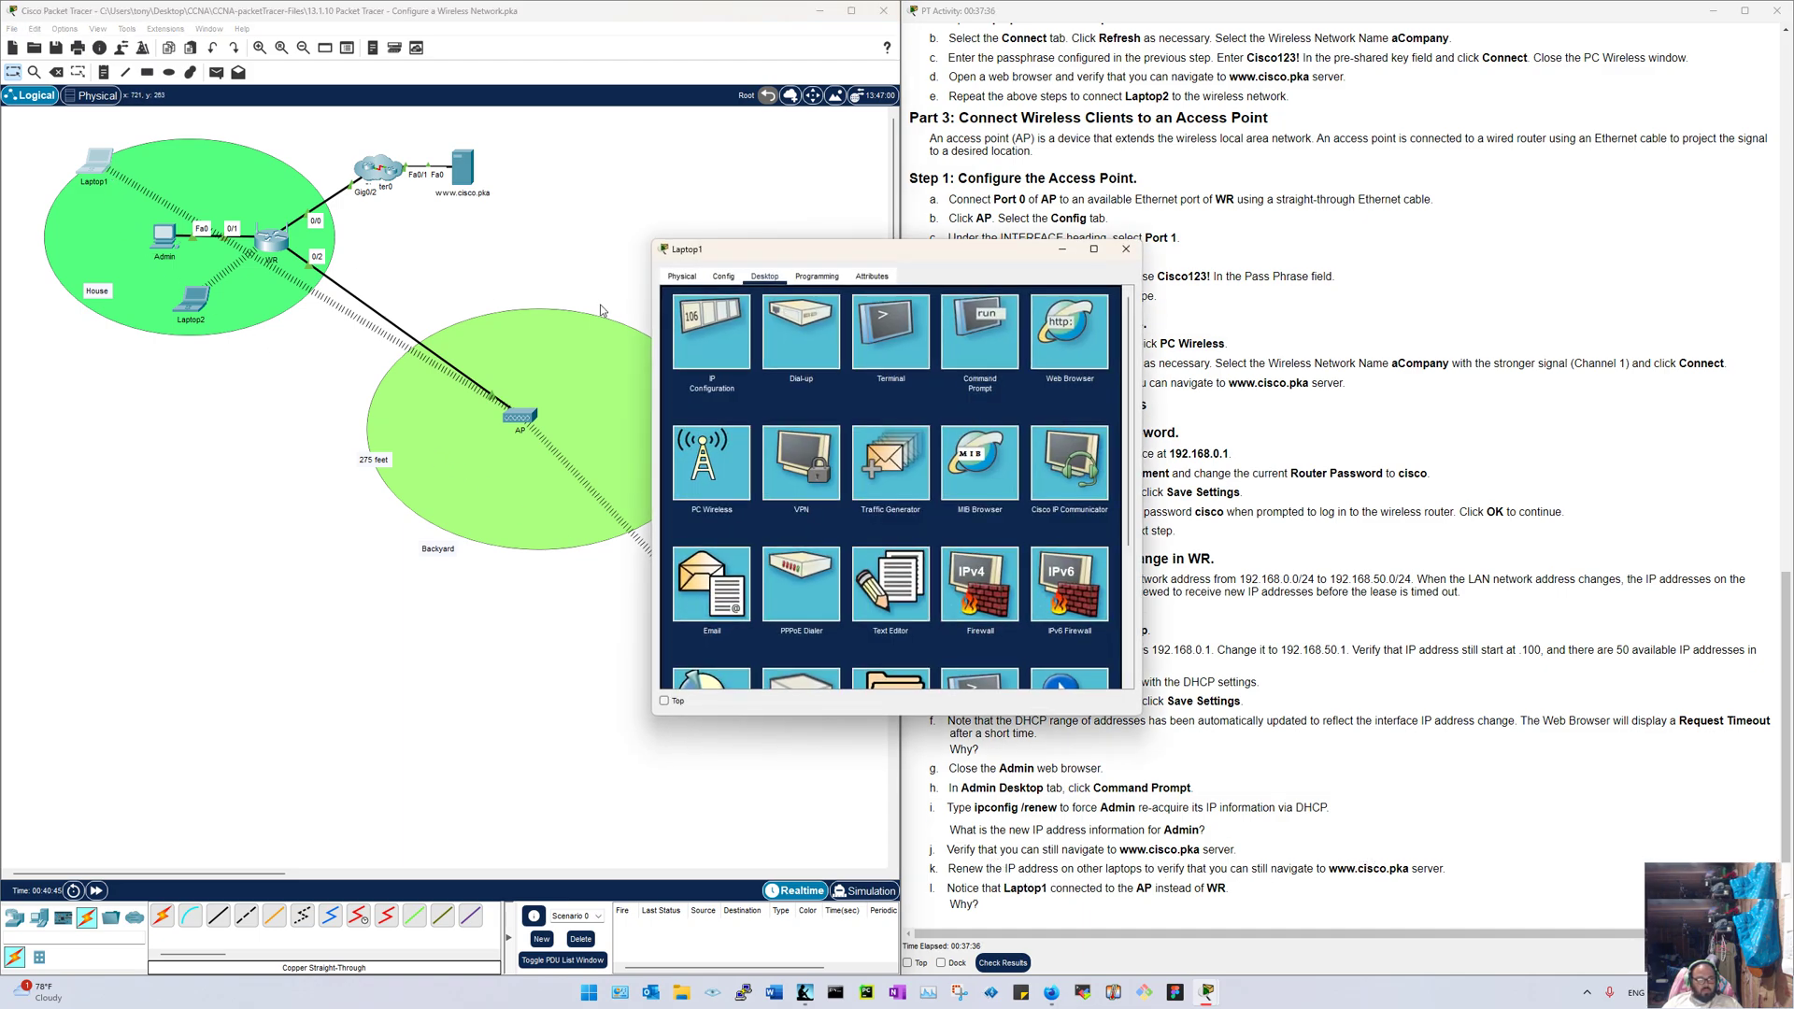
left_click(977, 357)
type("ip")
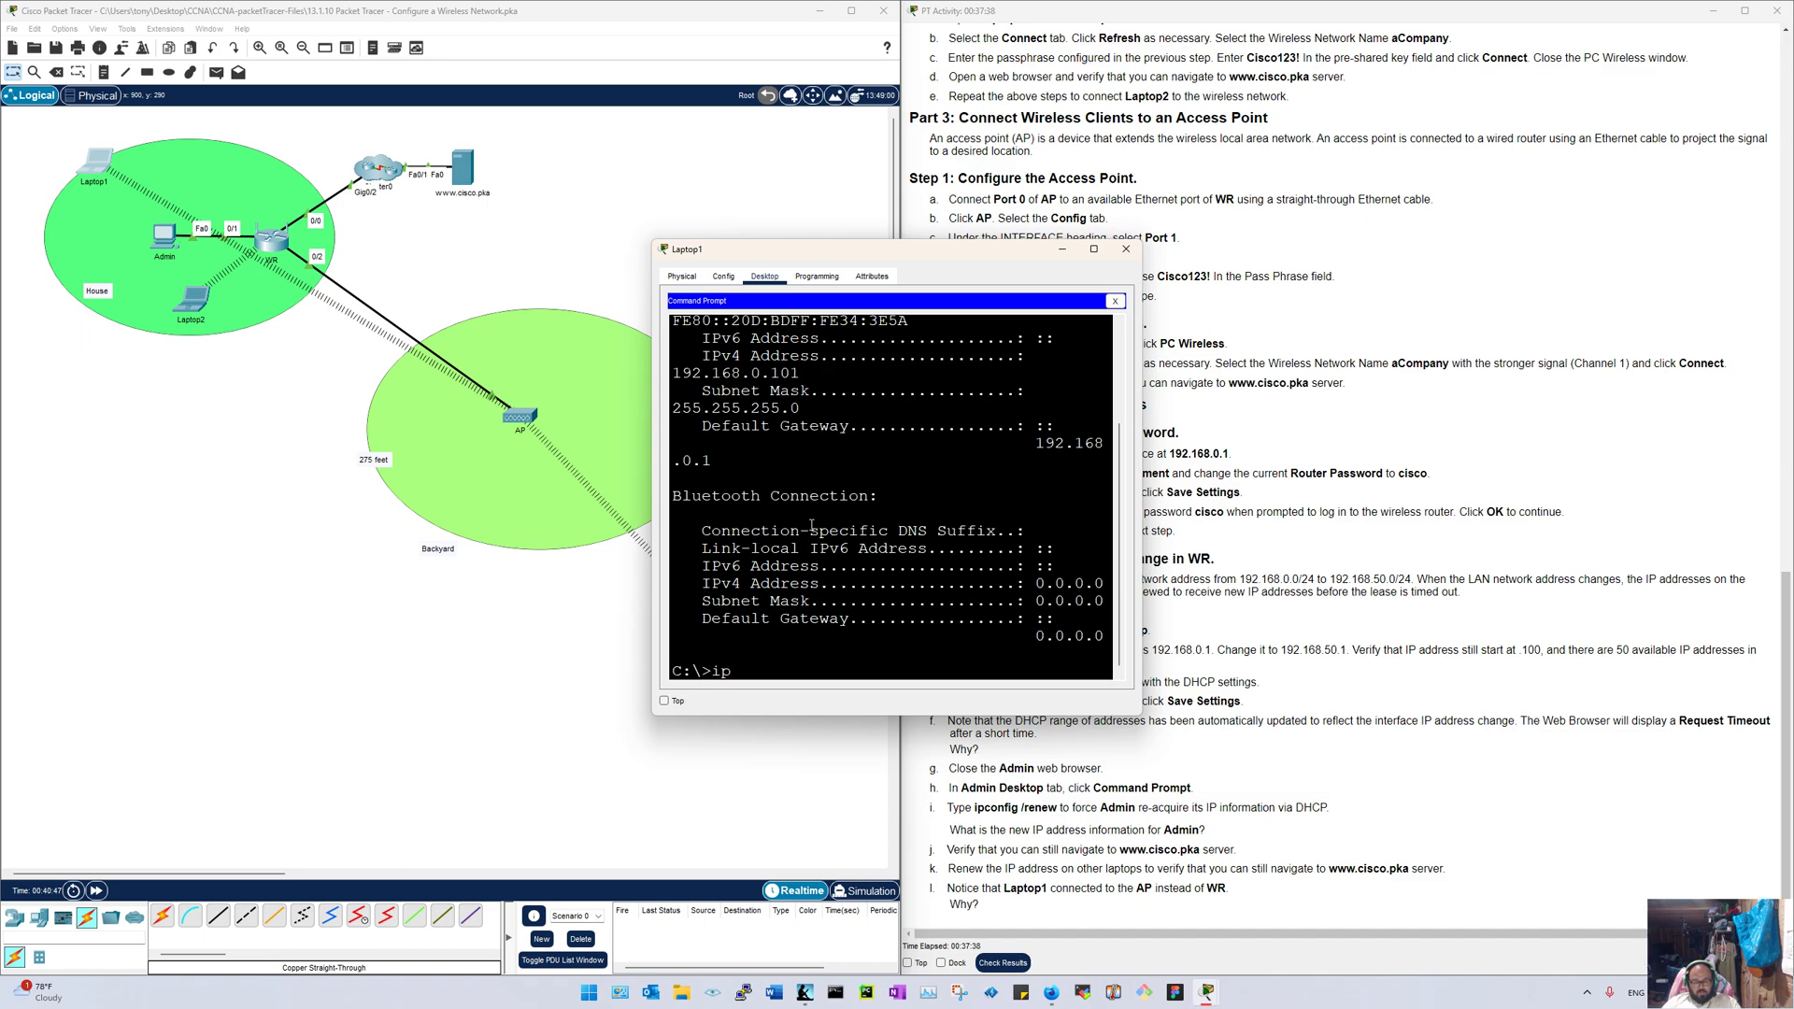
type("config/renew")
key("Return")
type("ipconfig /renew")
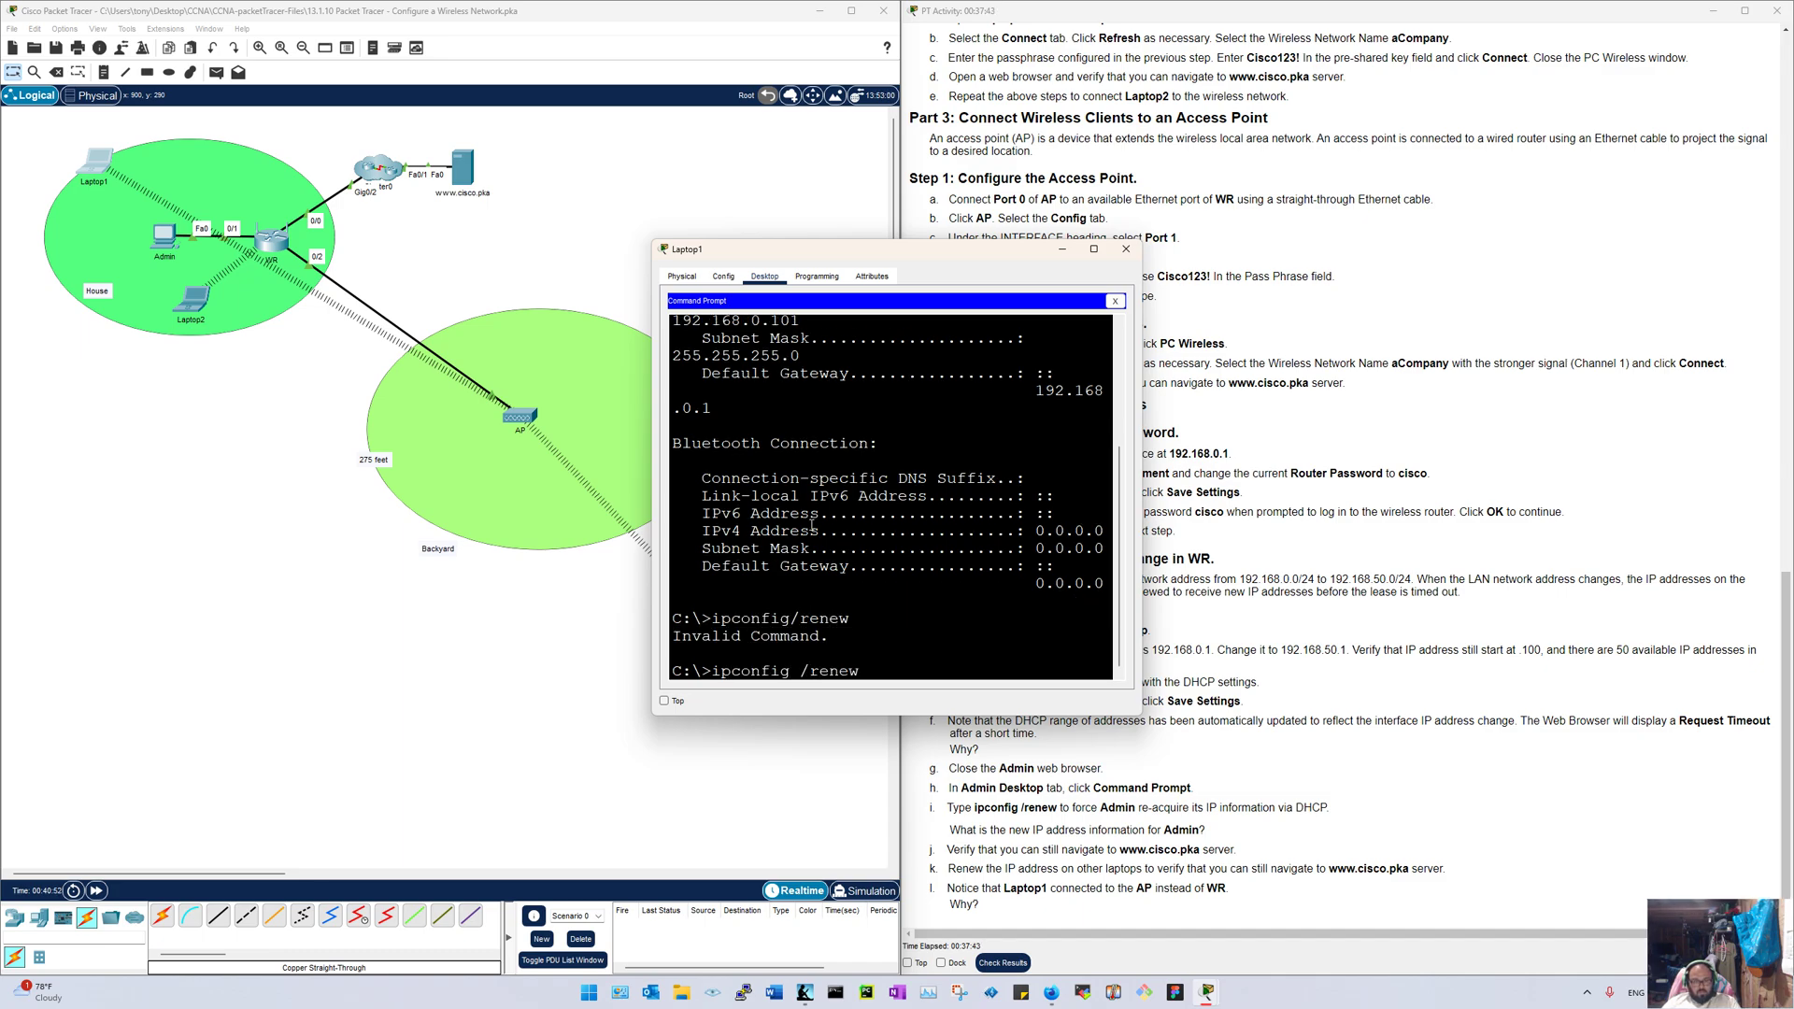
key("Return")
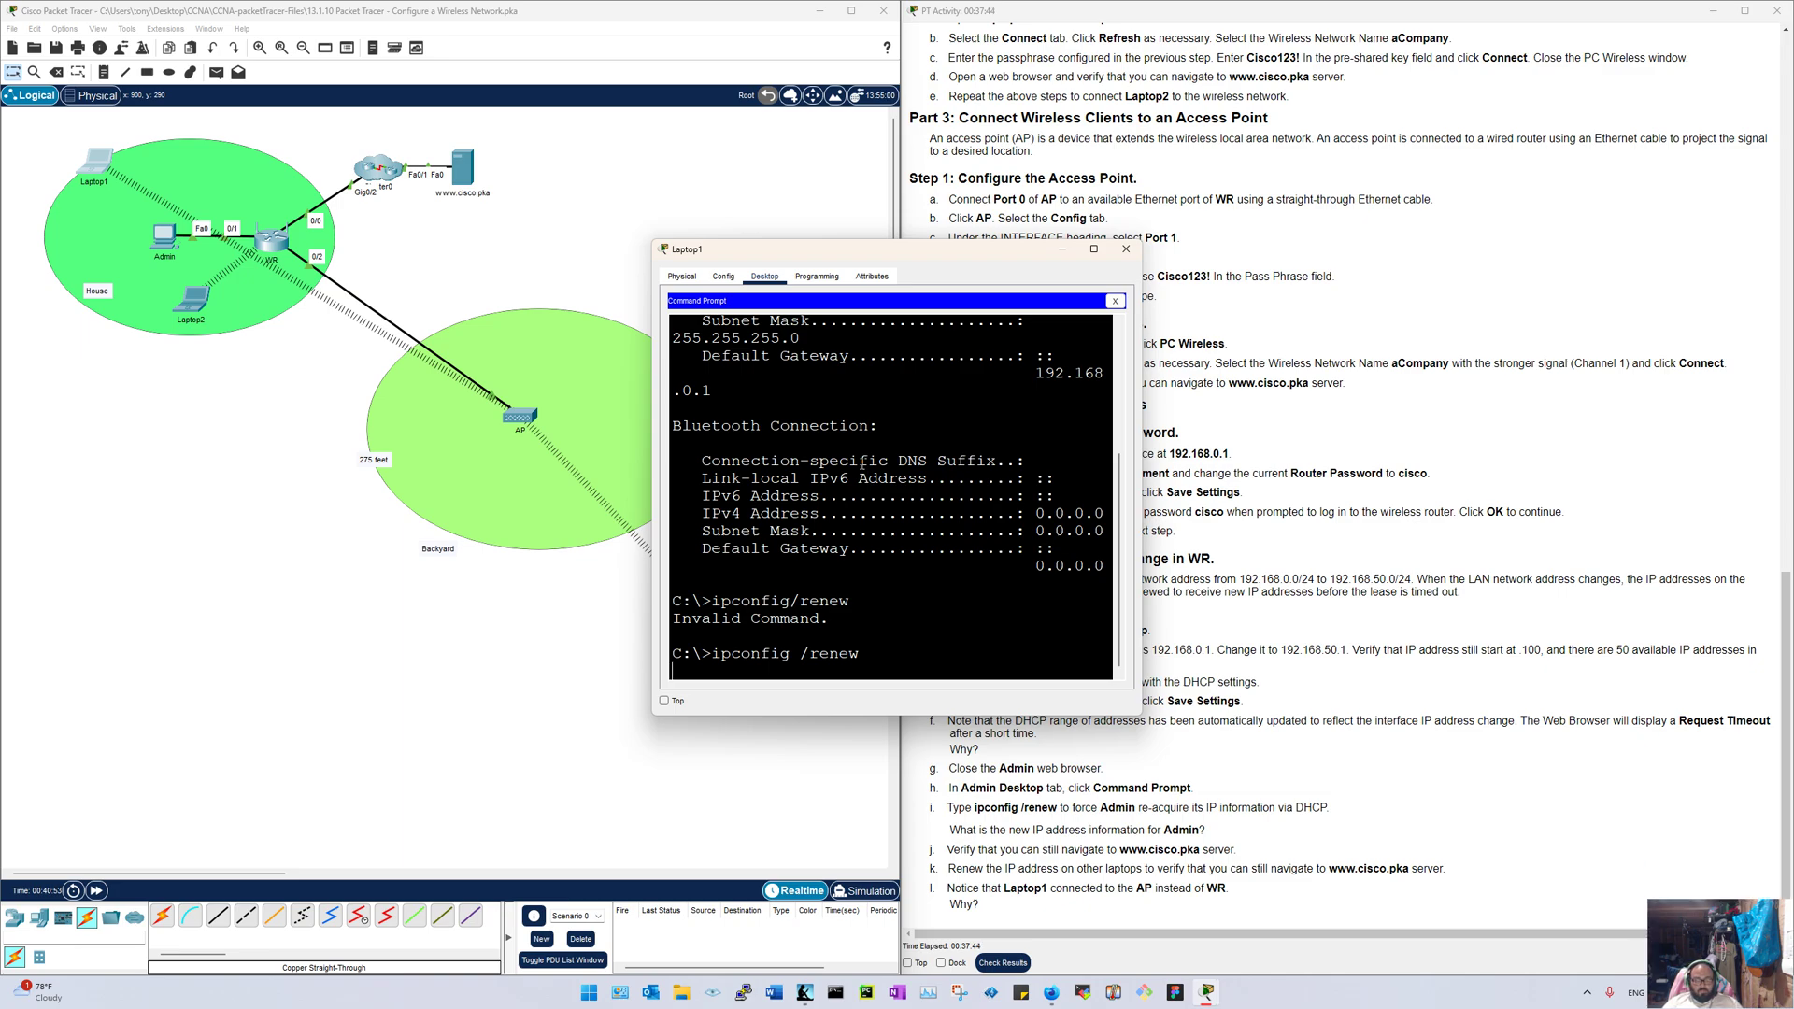
Step: Reposition and widen Laptop1's window to read the 192.168.50.101 lease, then close the Command Prompt
left_click_drag(854, 248, 188, 246)
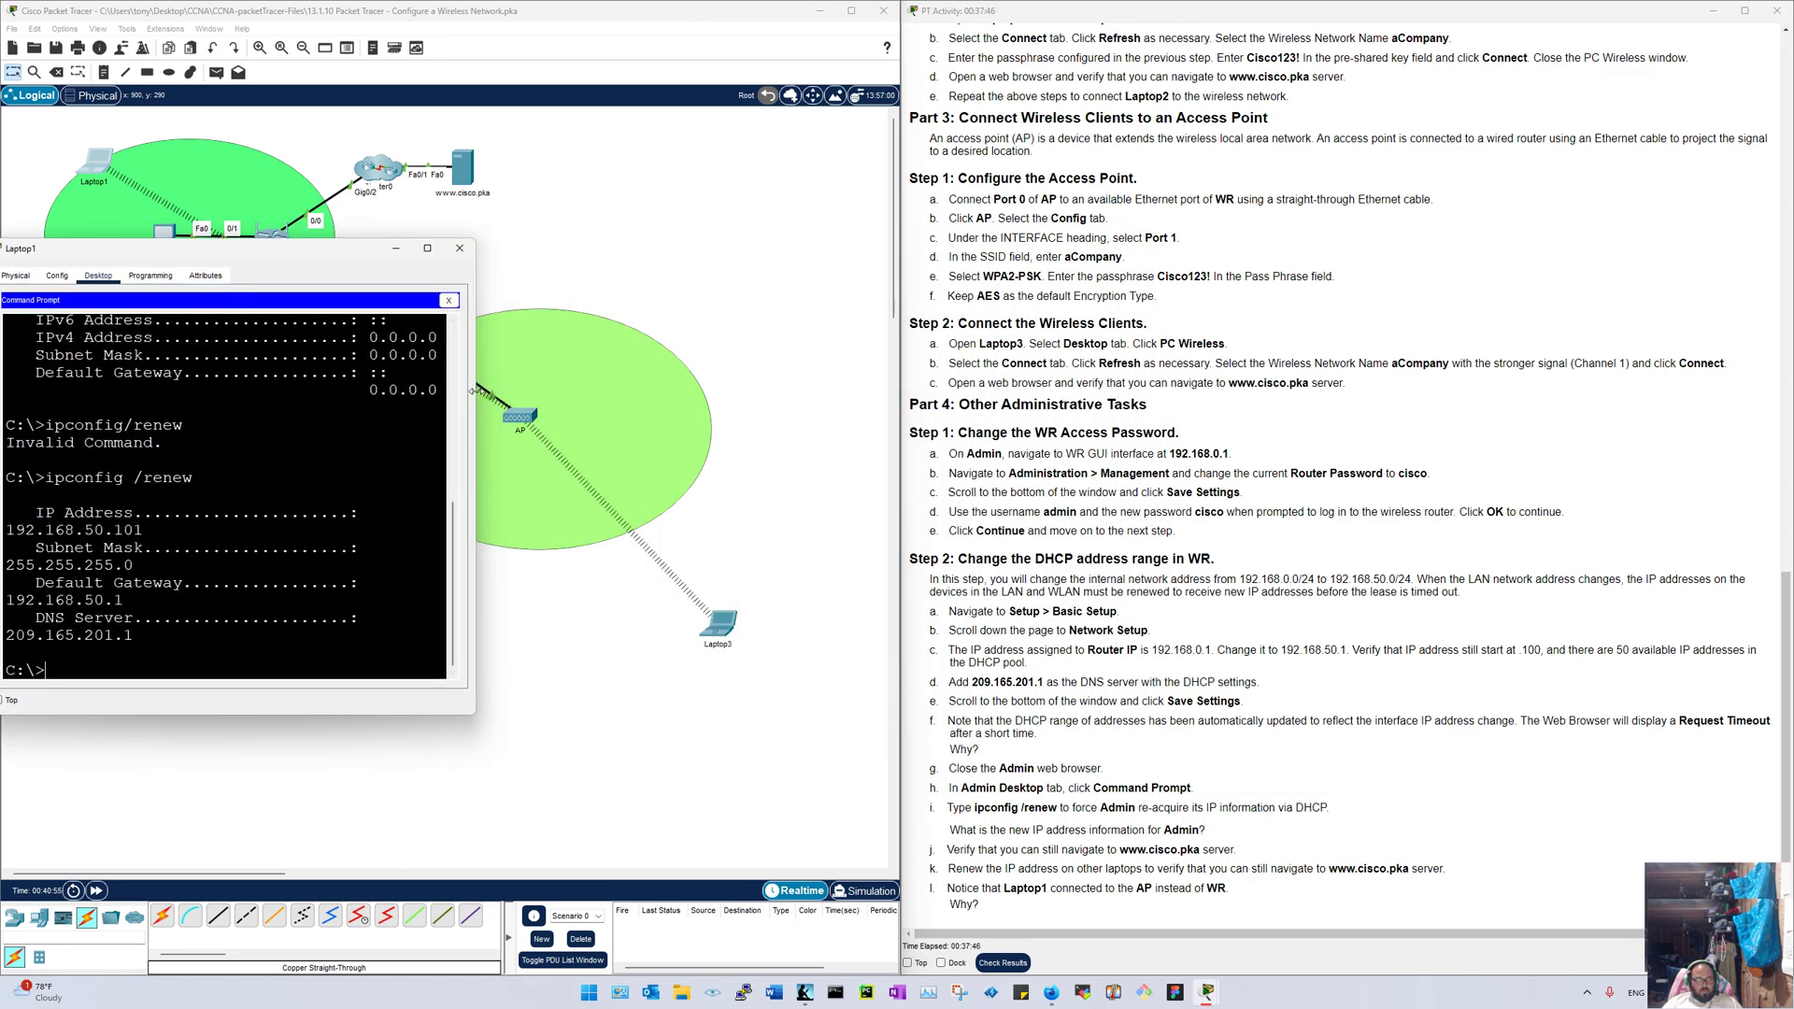
left_click_drag(476, 387, 765, 392)
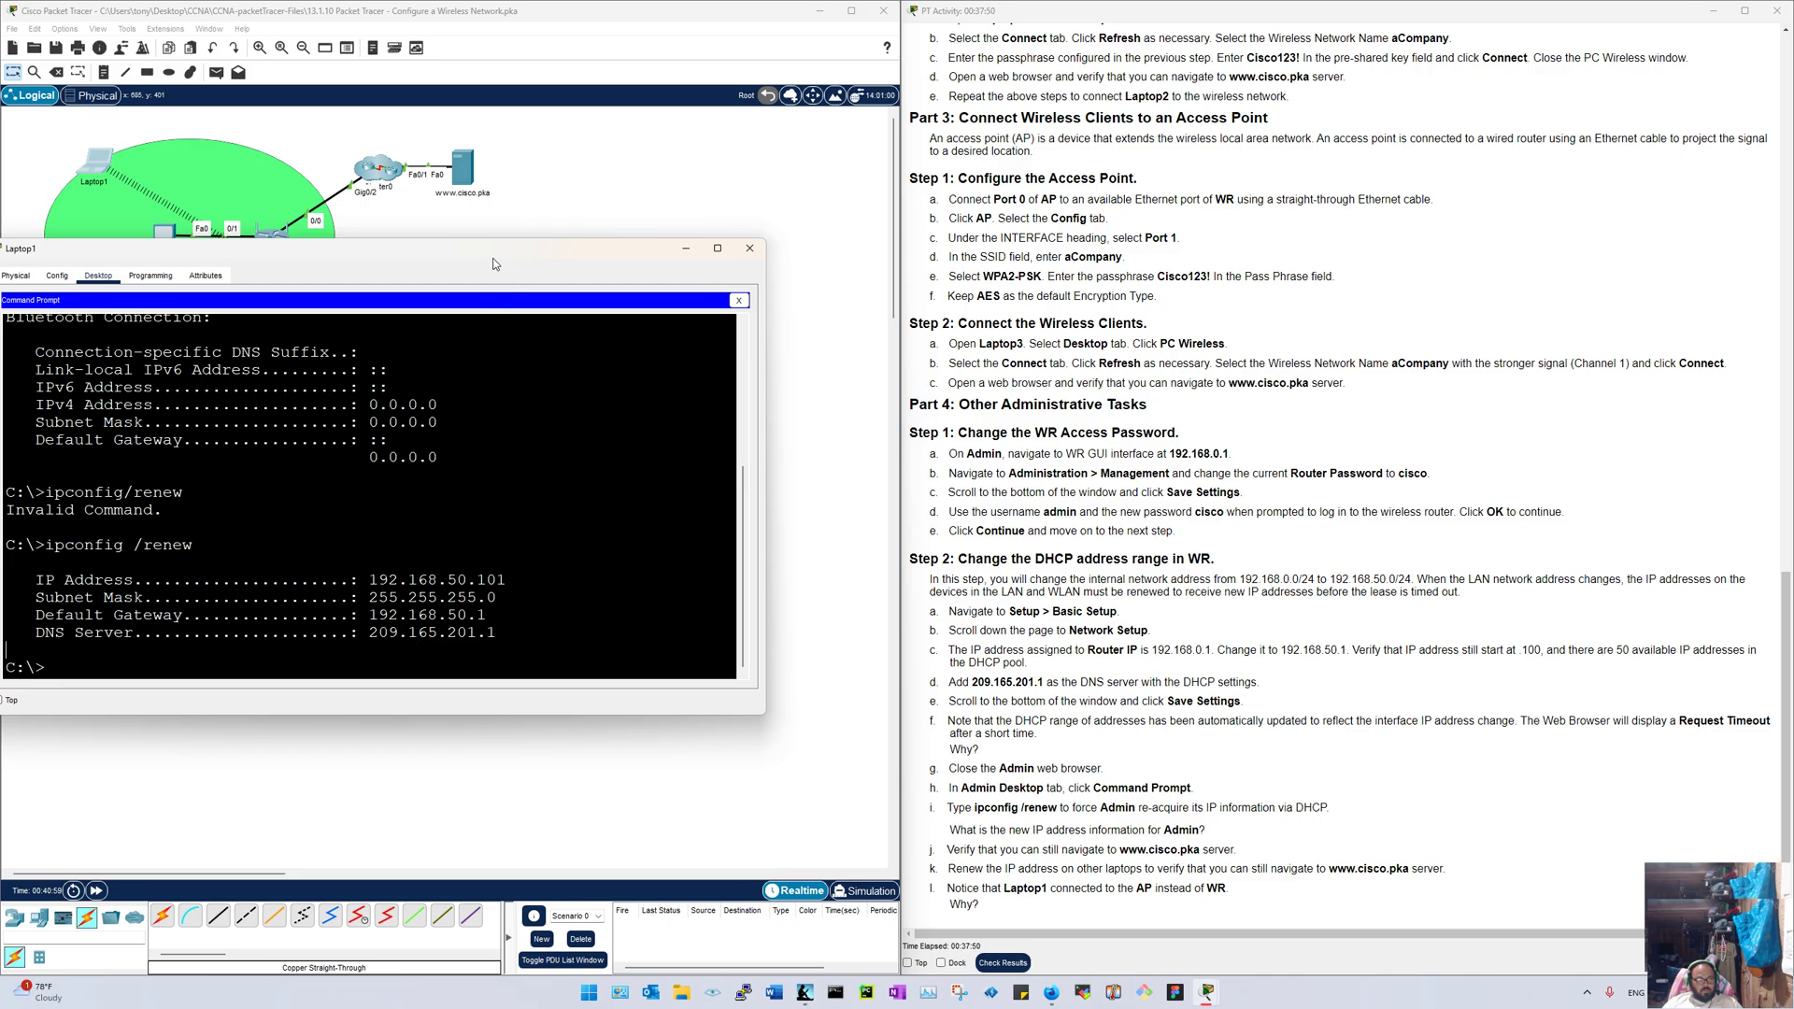
left_click_drag(494, 264, 493, 217)
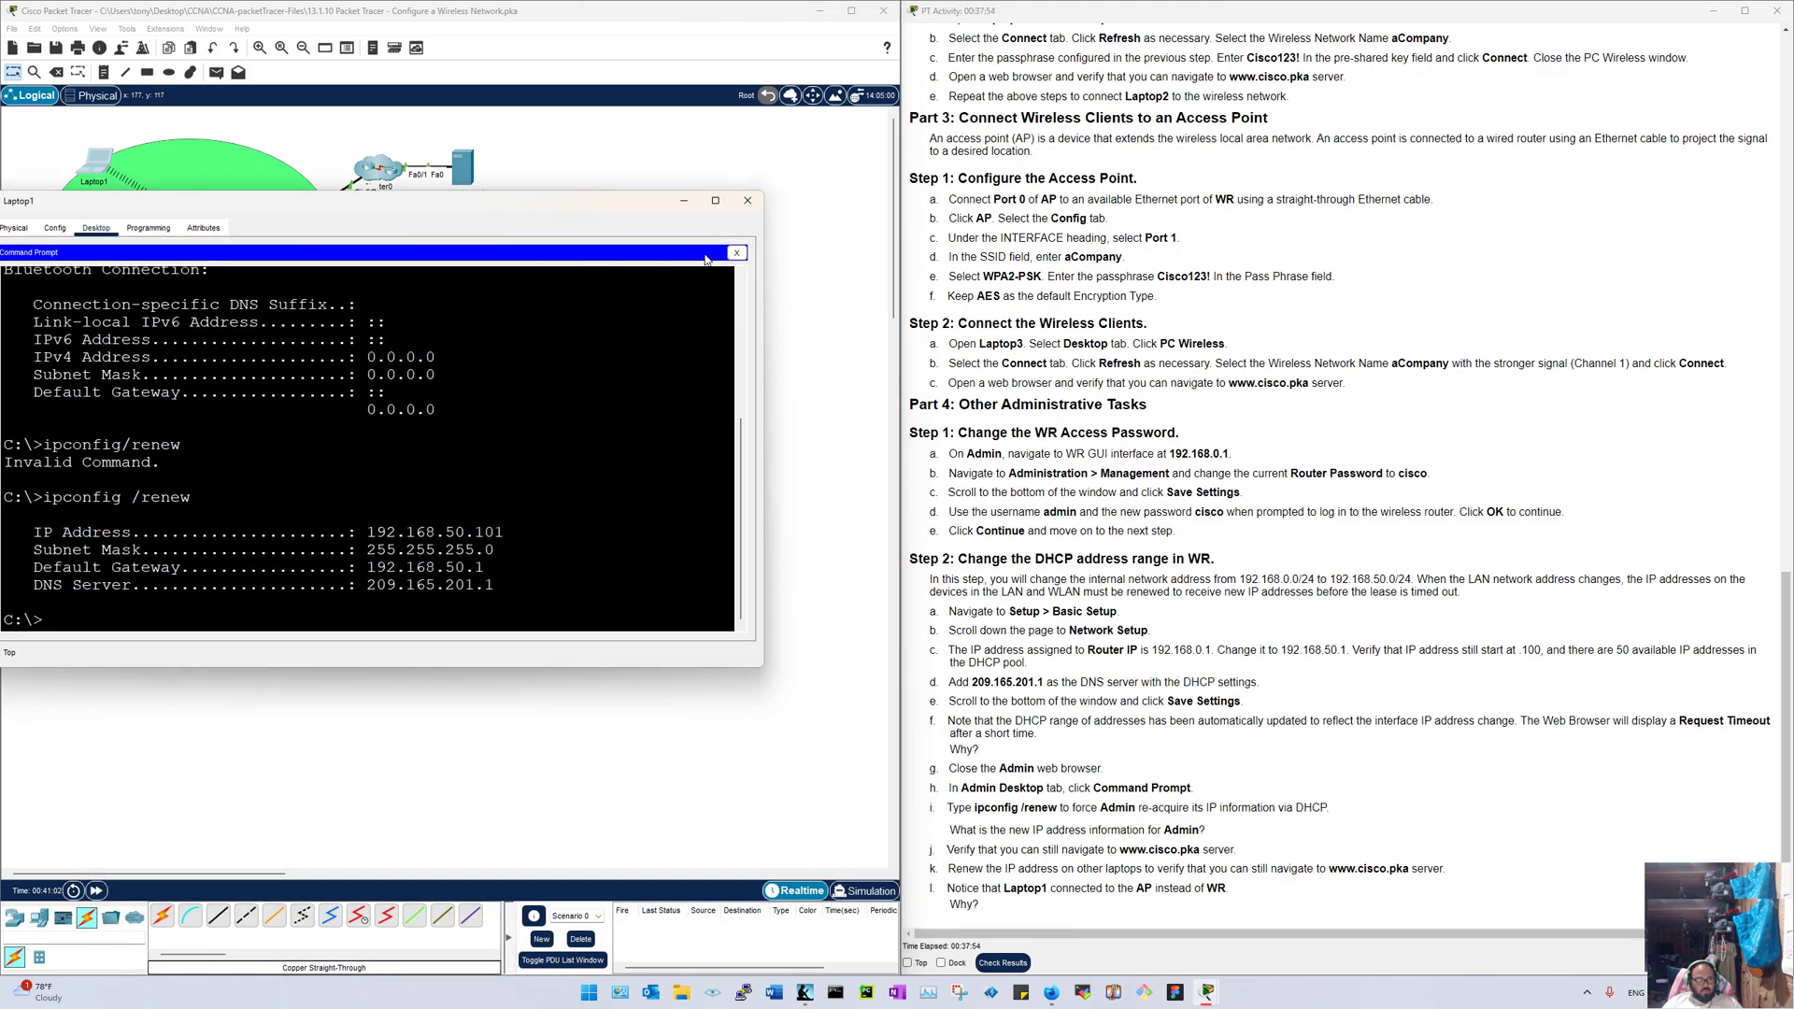
left_click(735, 254)
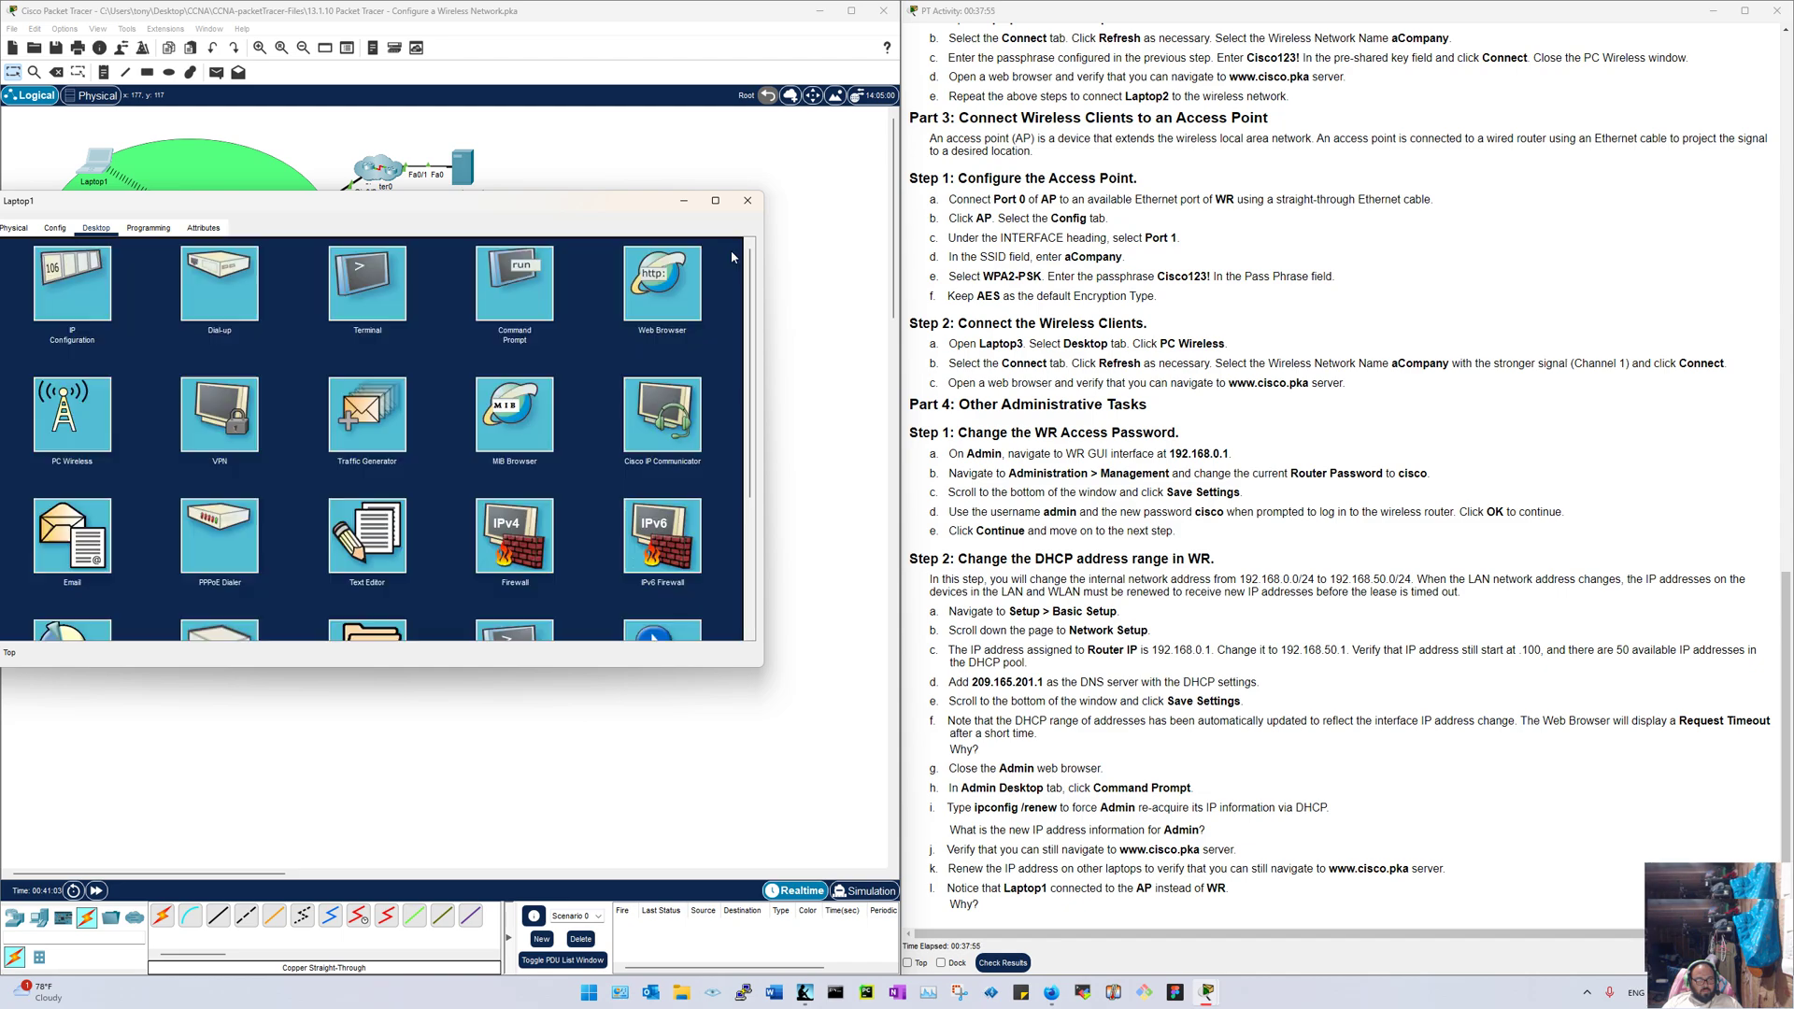
Step: Join Laptop1 to the aCompany channel 6 network using the WPA2 pre-shared key
left_click(92, 398)
left_click_drag(233, 210, 512, 201)
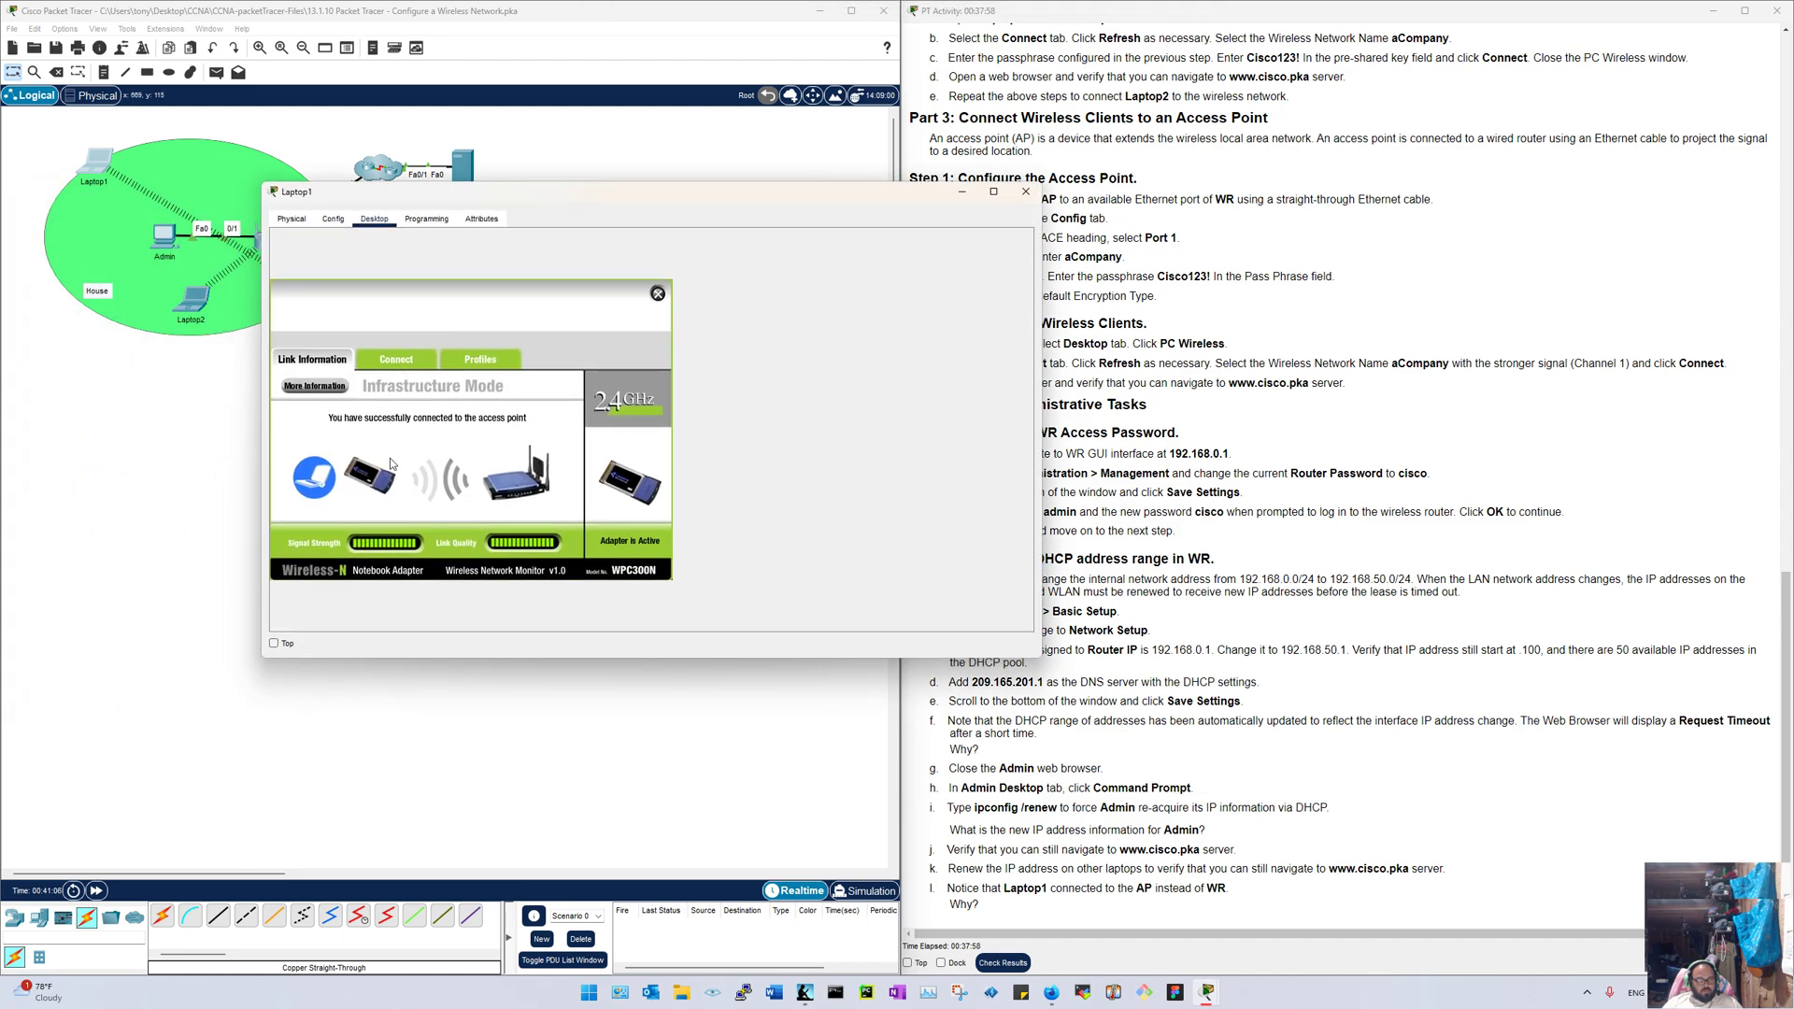
left_click(410, 360)
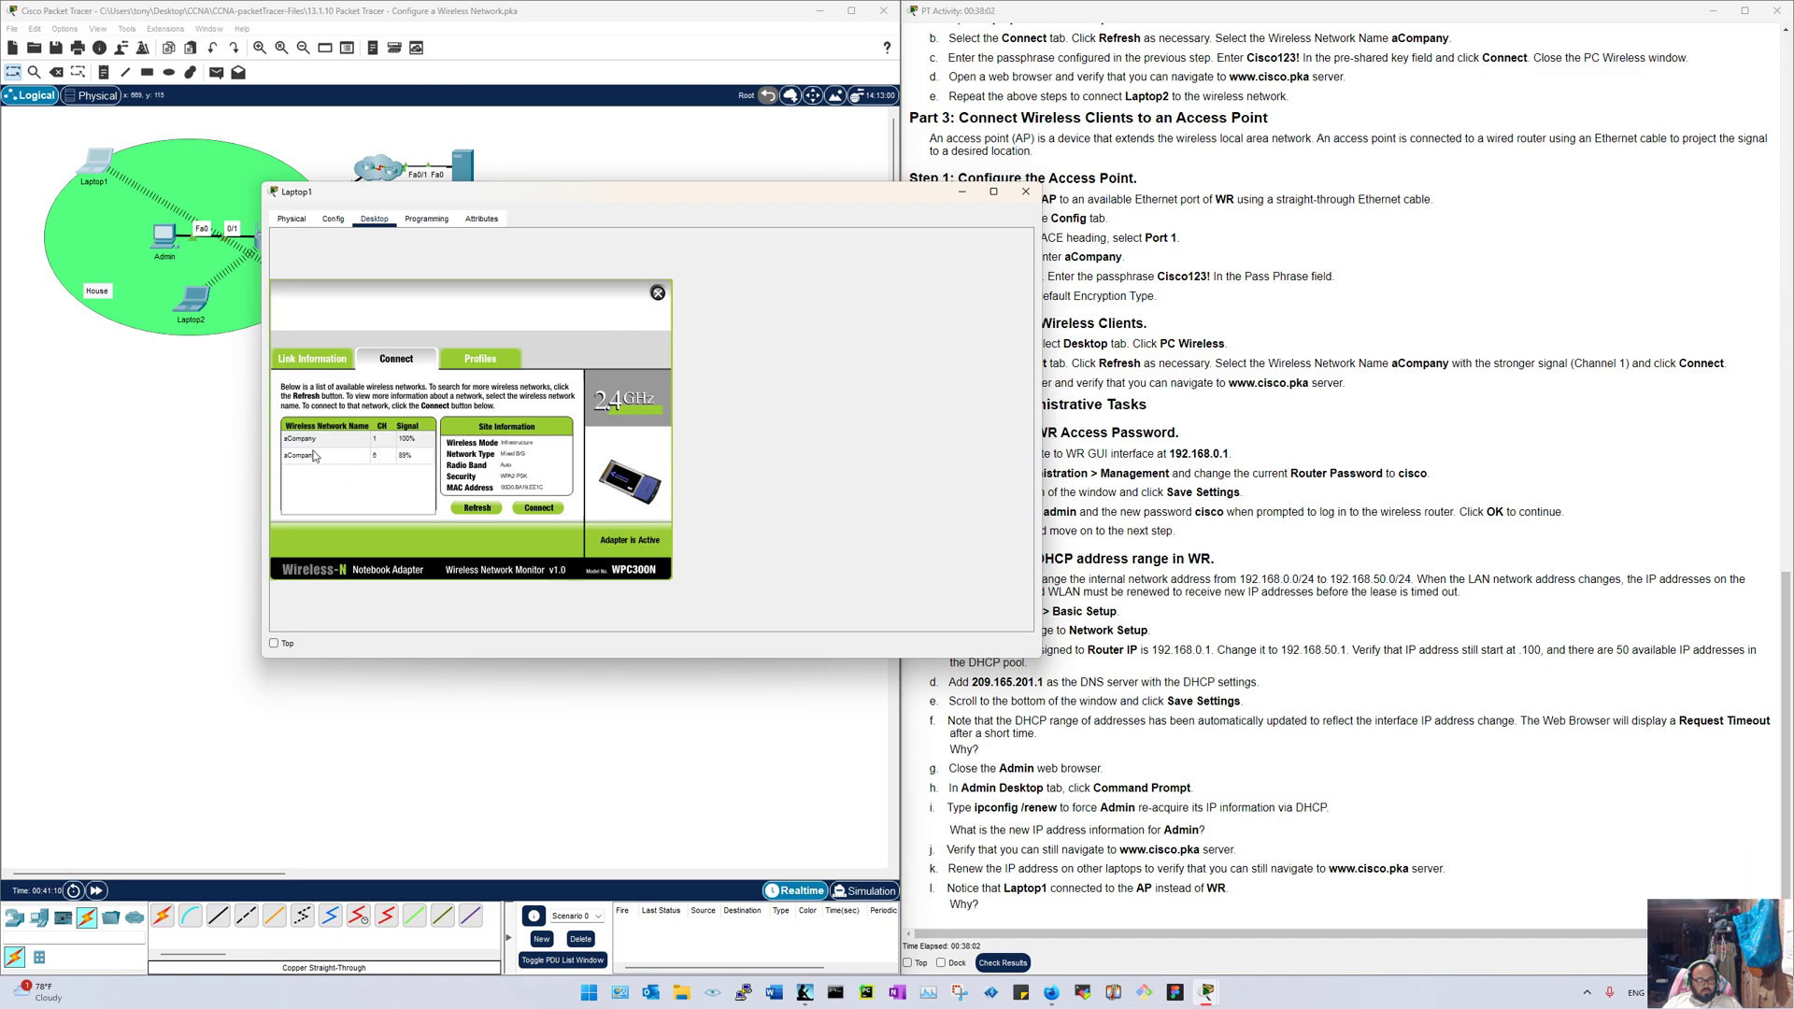
left_click(314, 458)
left_click(515, 511)
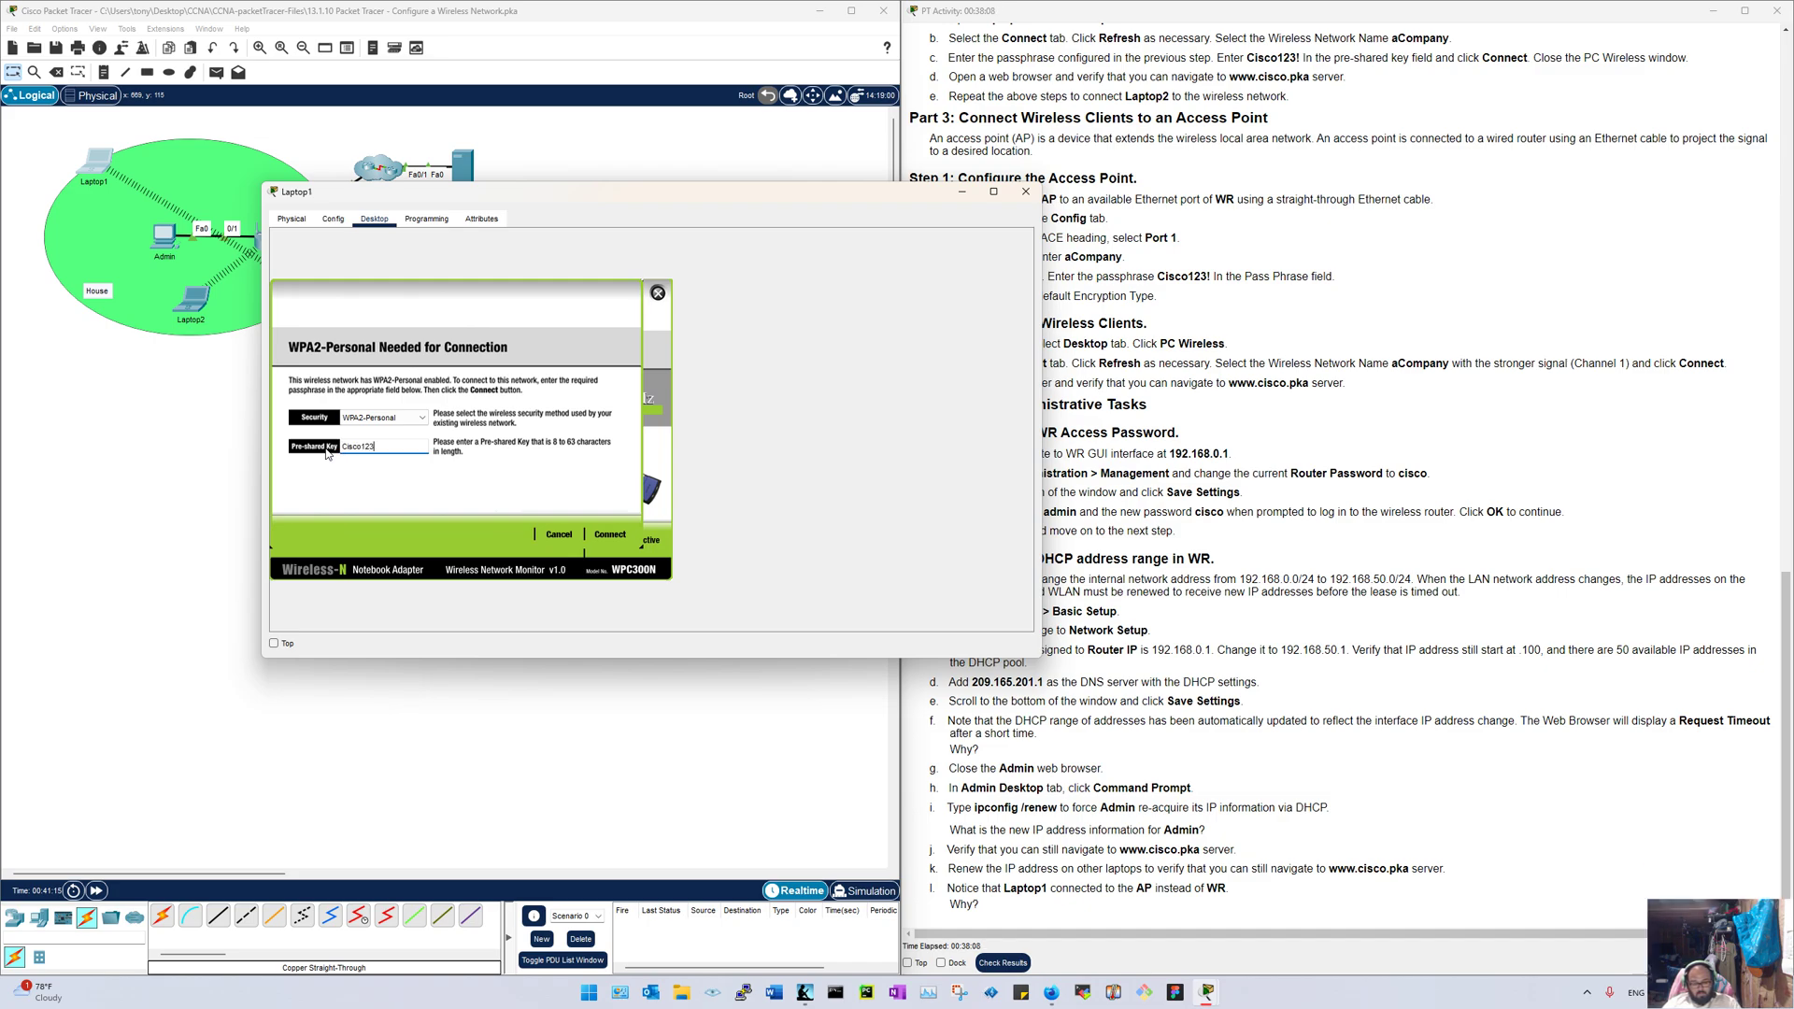
type("Cisco123!")
left_click(610, 535)
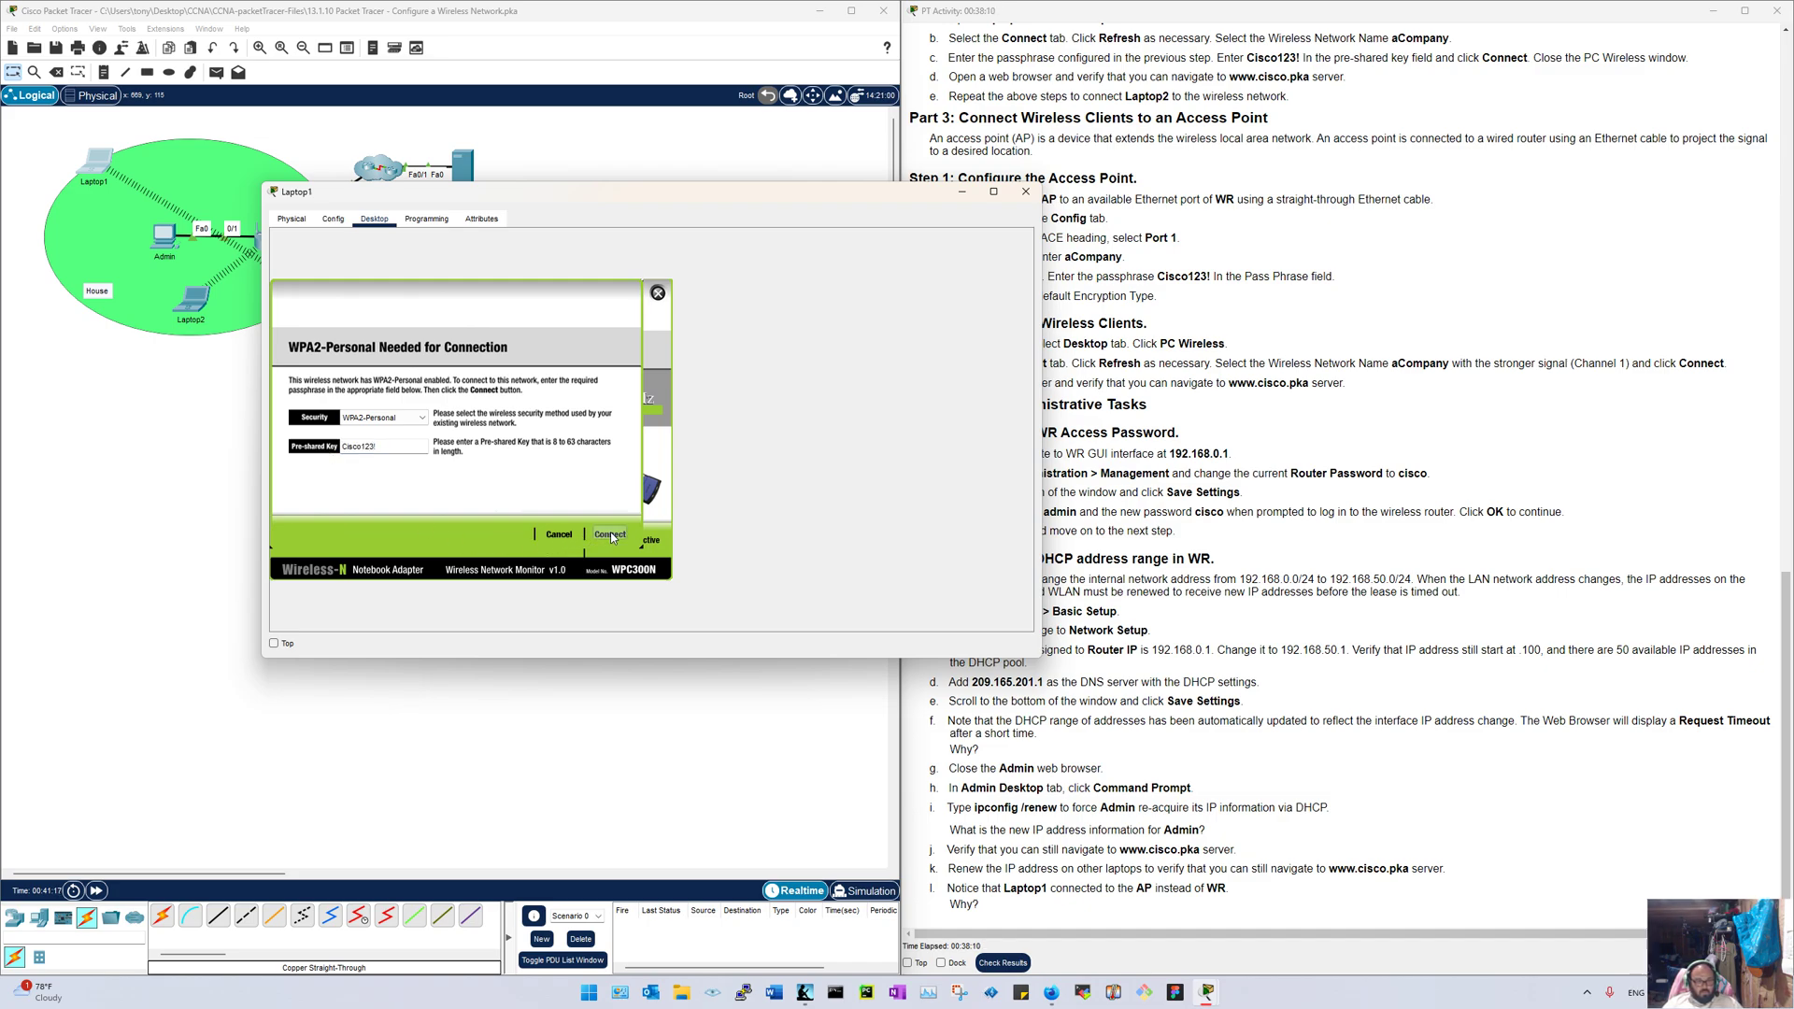
left_click(1026, 192)
left_click(94, 162)
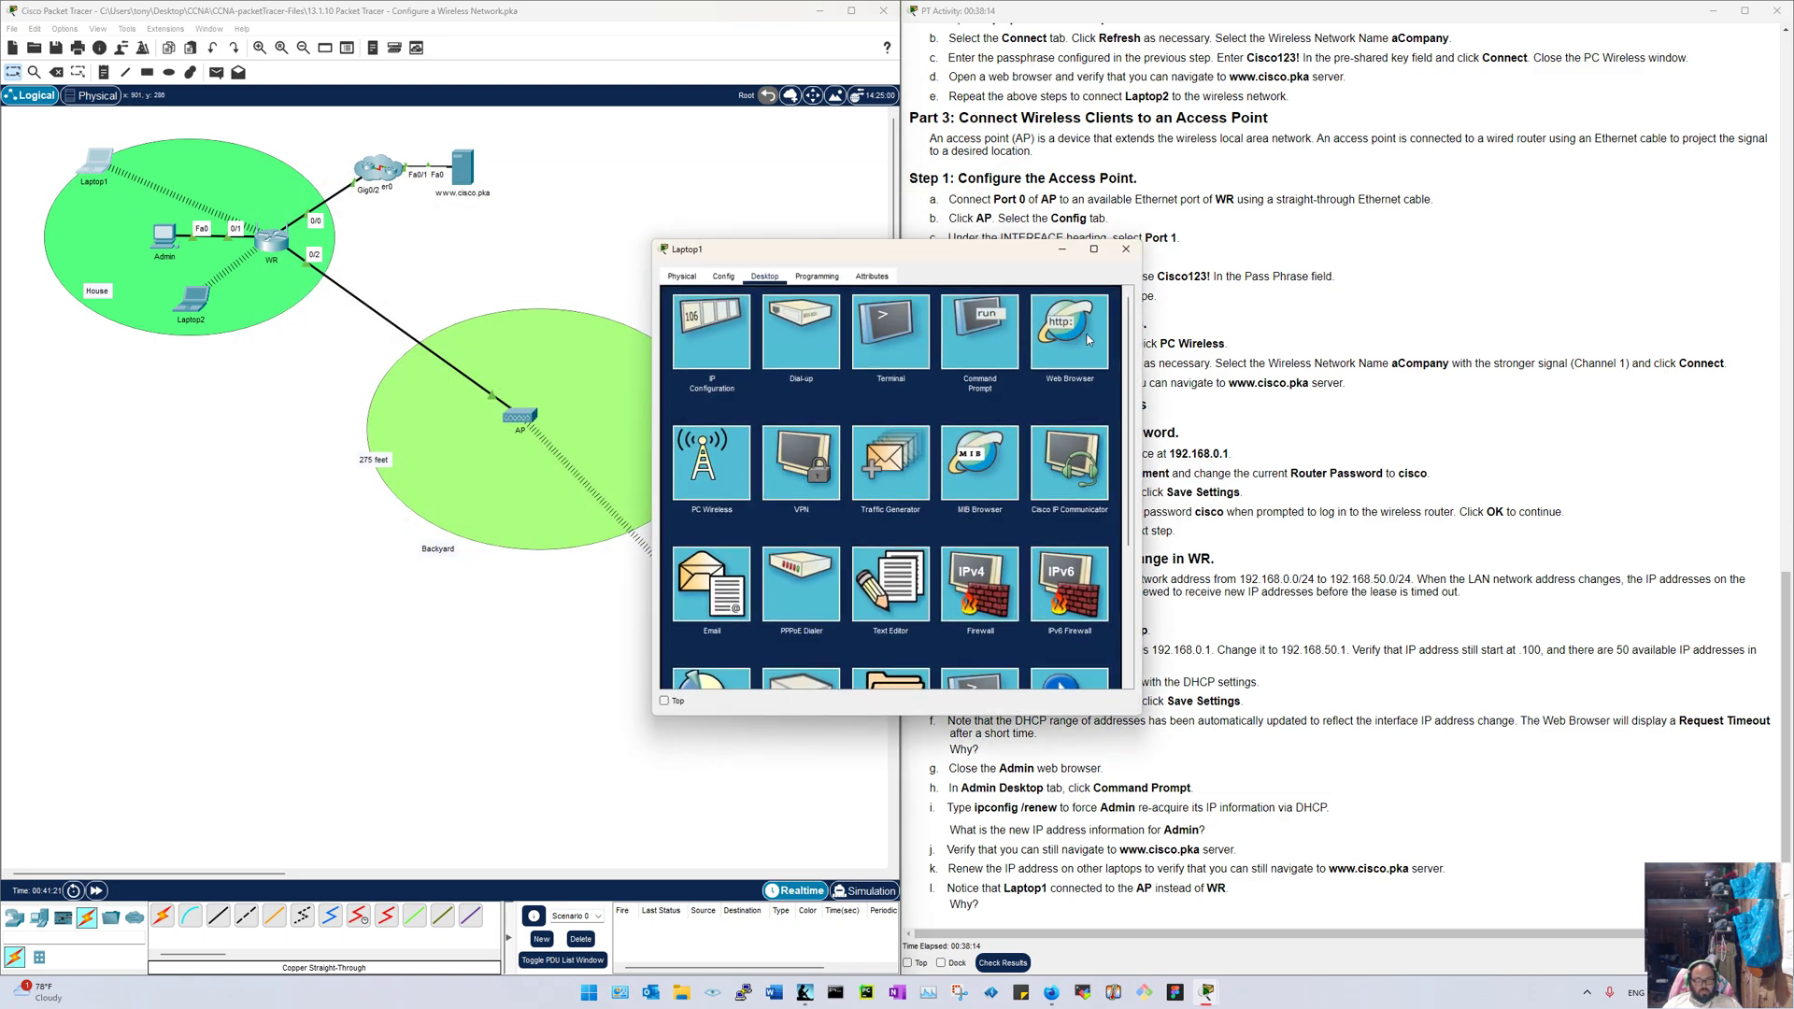
left_click(1089, 340)
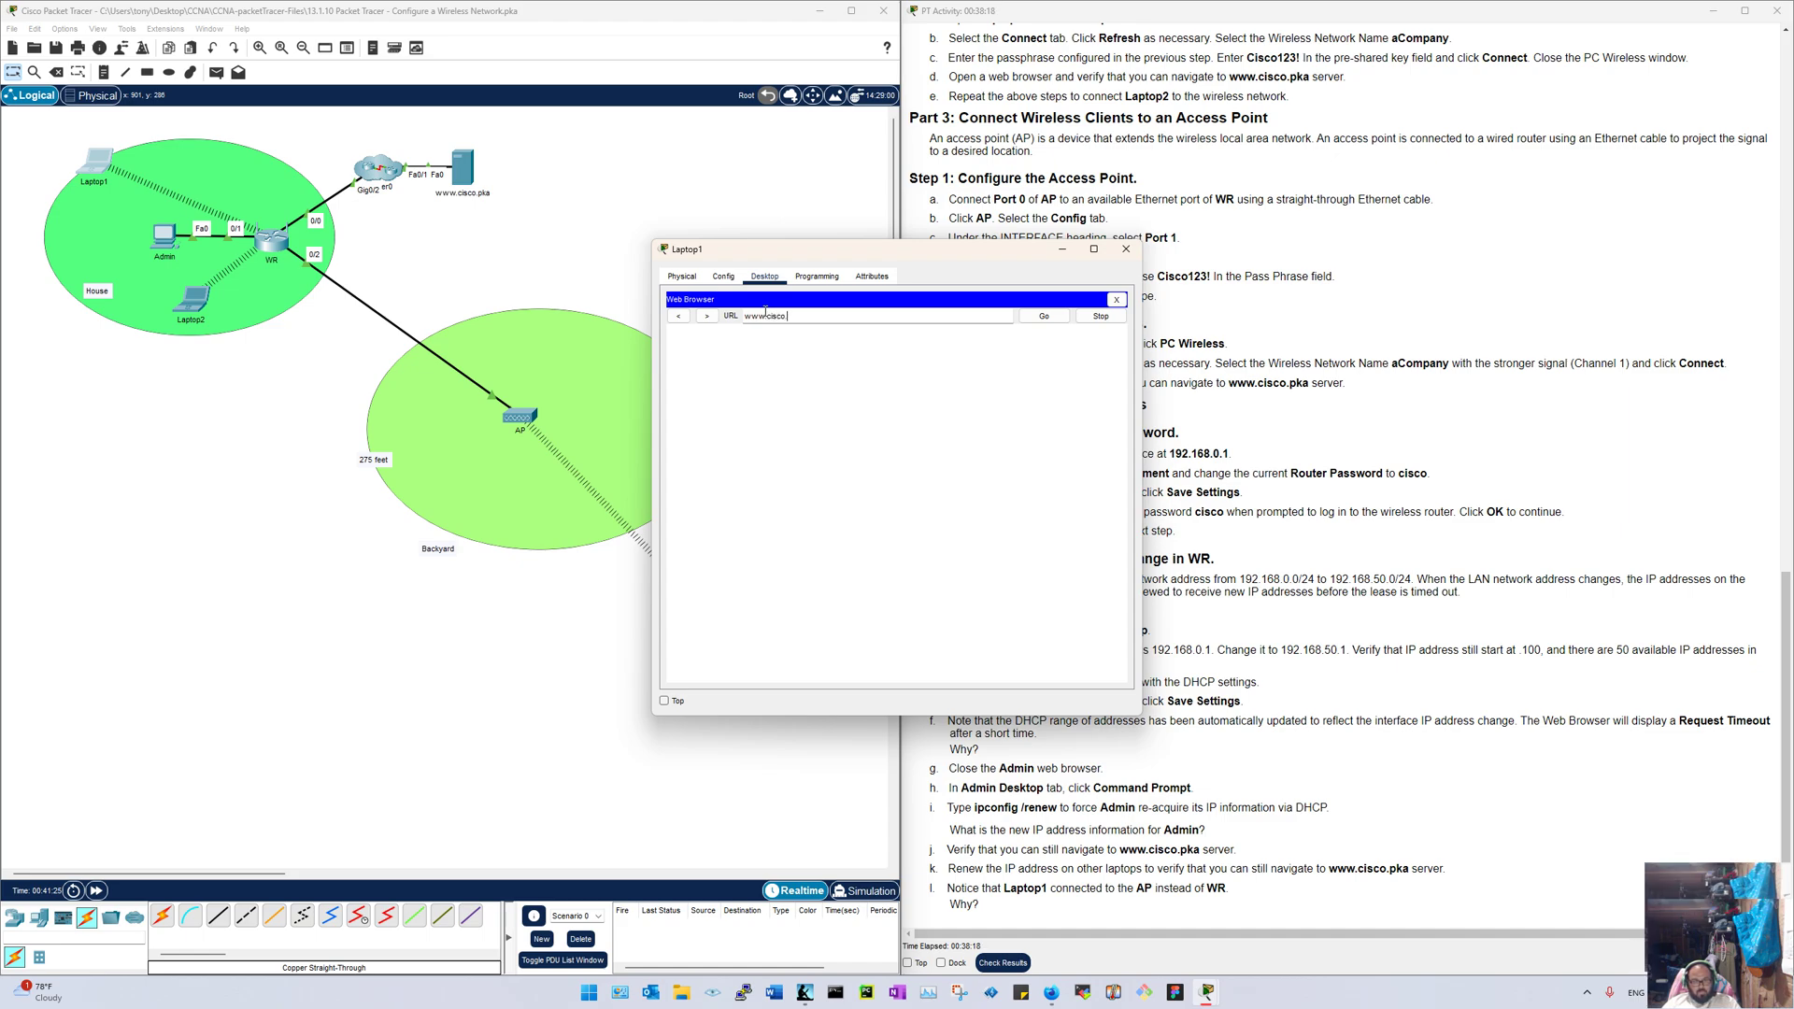
key("Return")
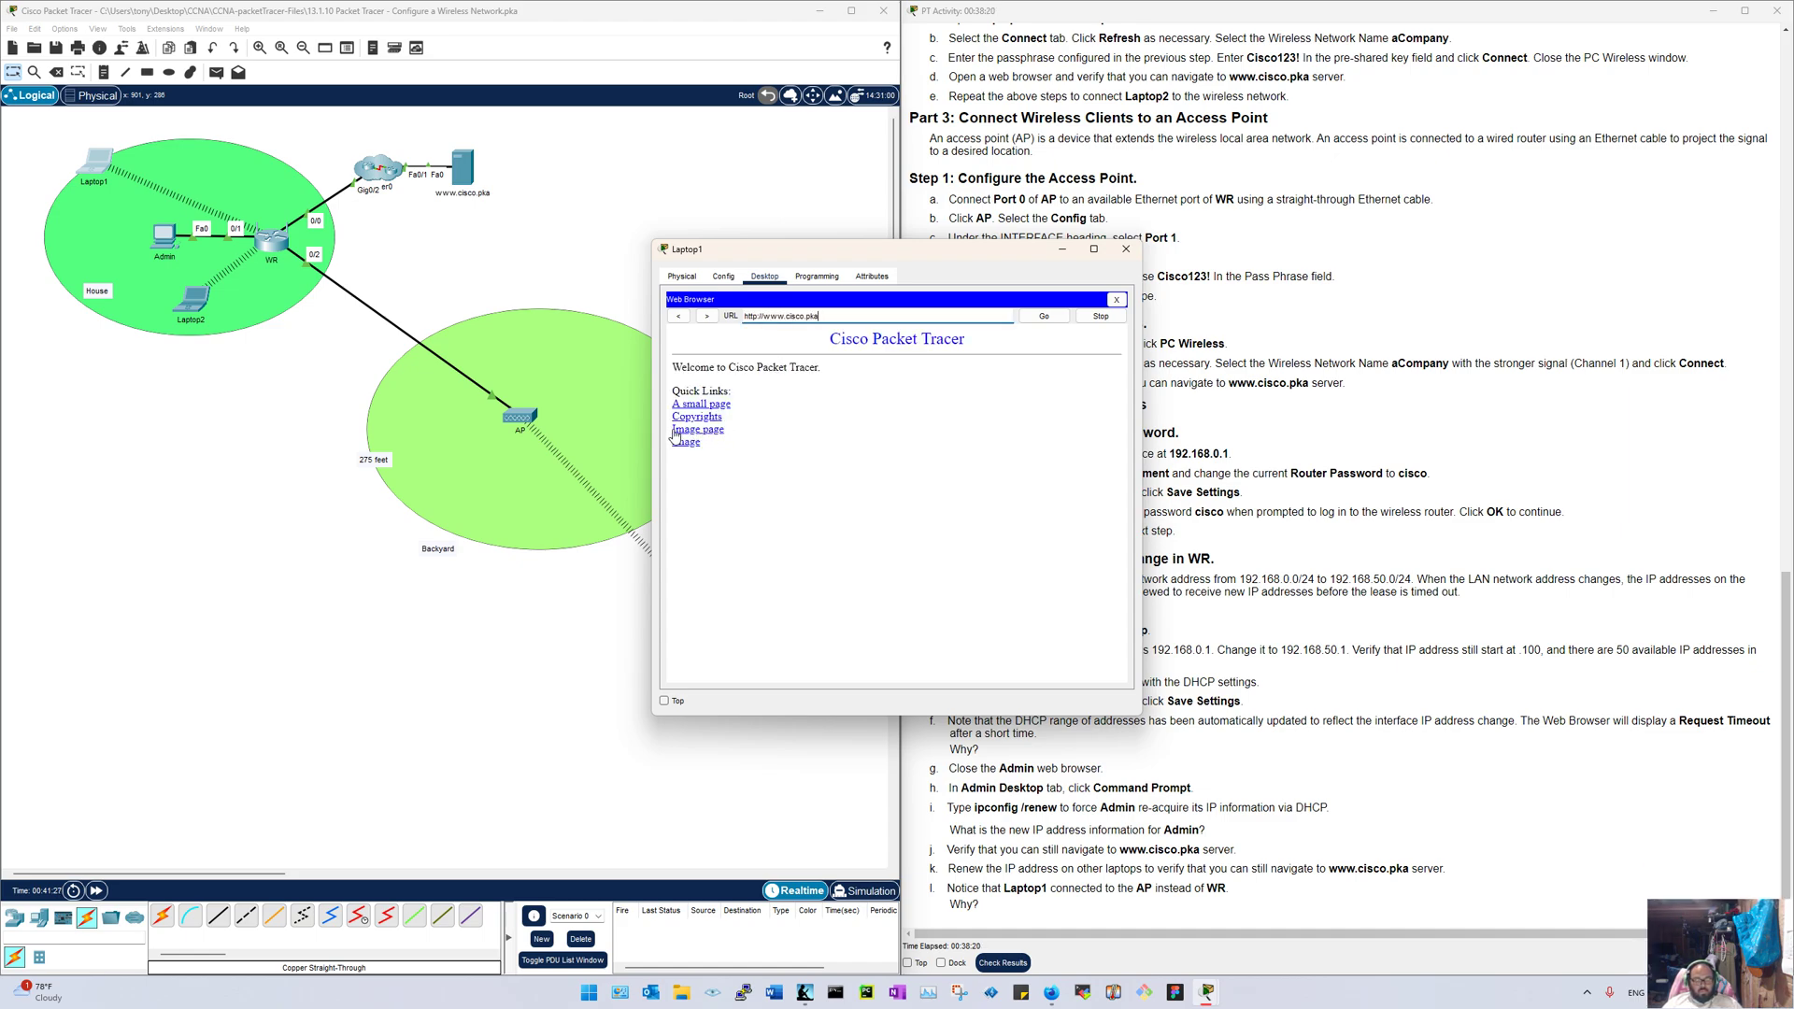
left_click(675, 431)
left_click(1126, 249)
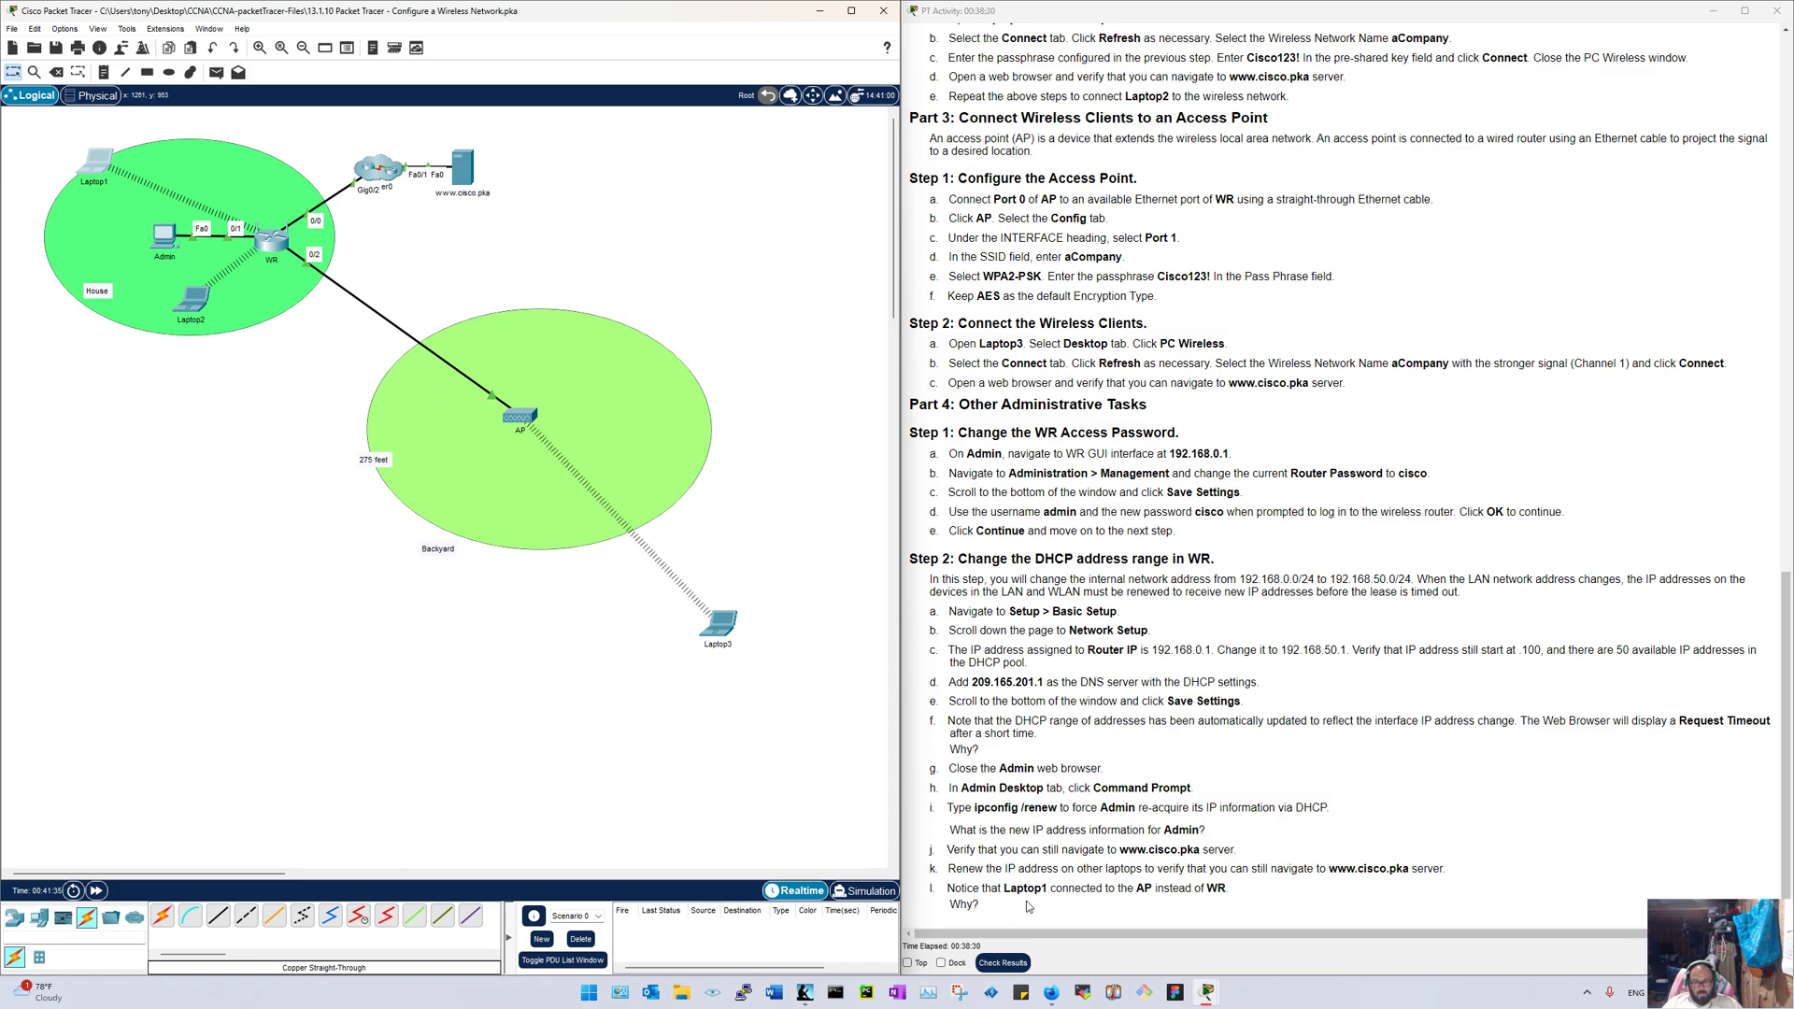
left_click(976, 904)
mouse_move(976, 903)
left_mouse_down()
mouse_move(943, 890)
mouse_move(972, 893)
left_mouse_up()
left_click(989, 903)
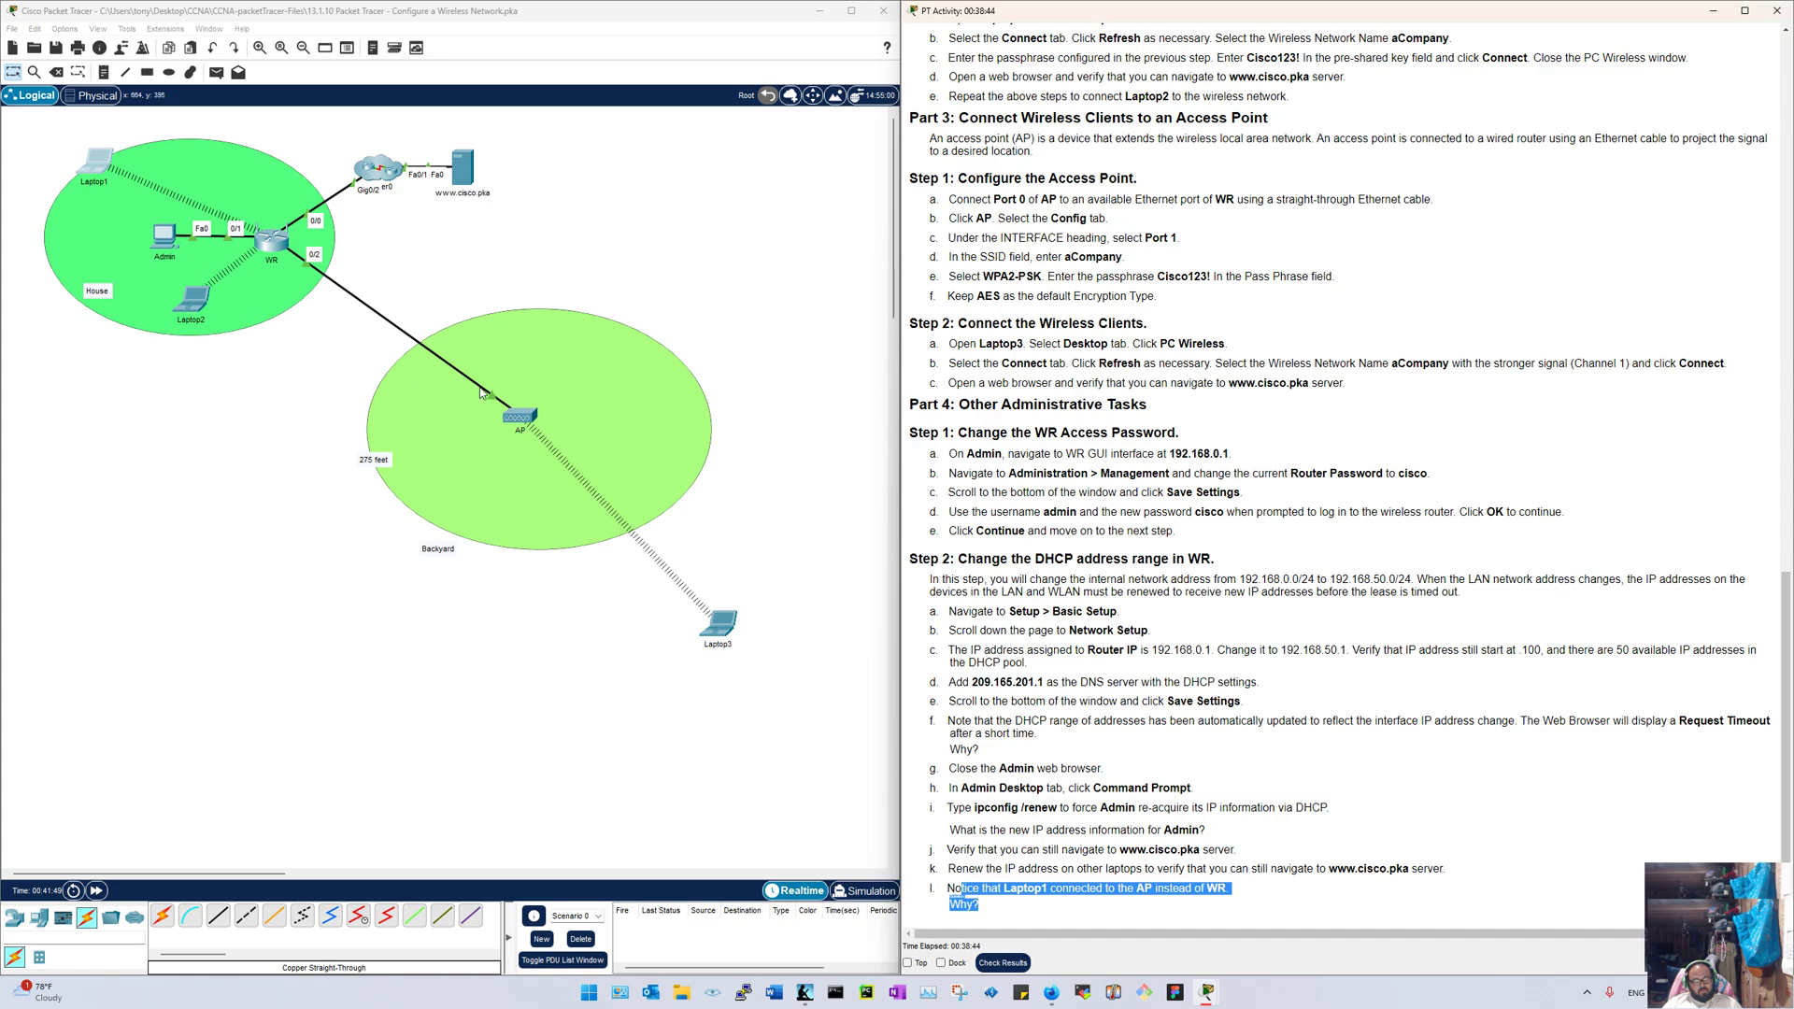
left_click(376, 458)
left_click(346, 445)
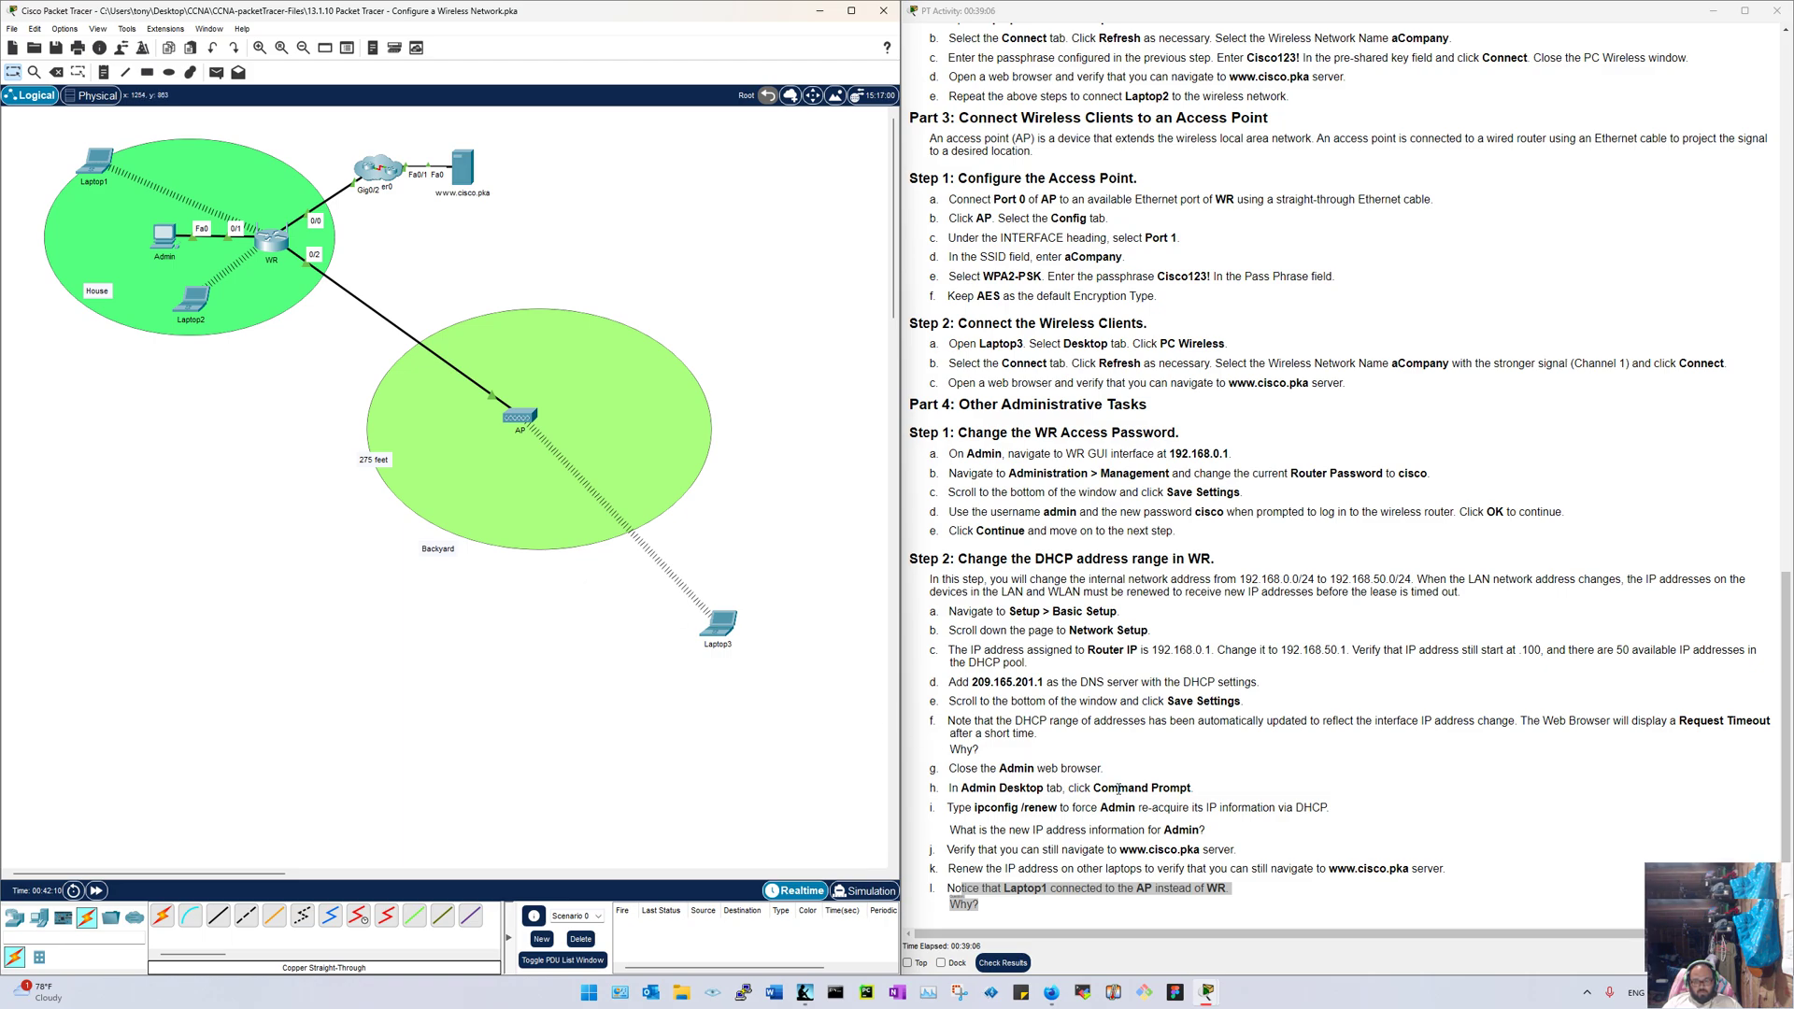
left_click(1145, 852)
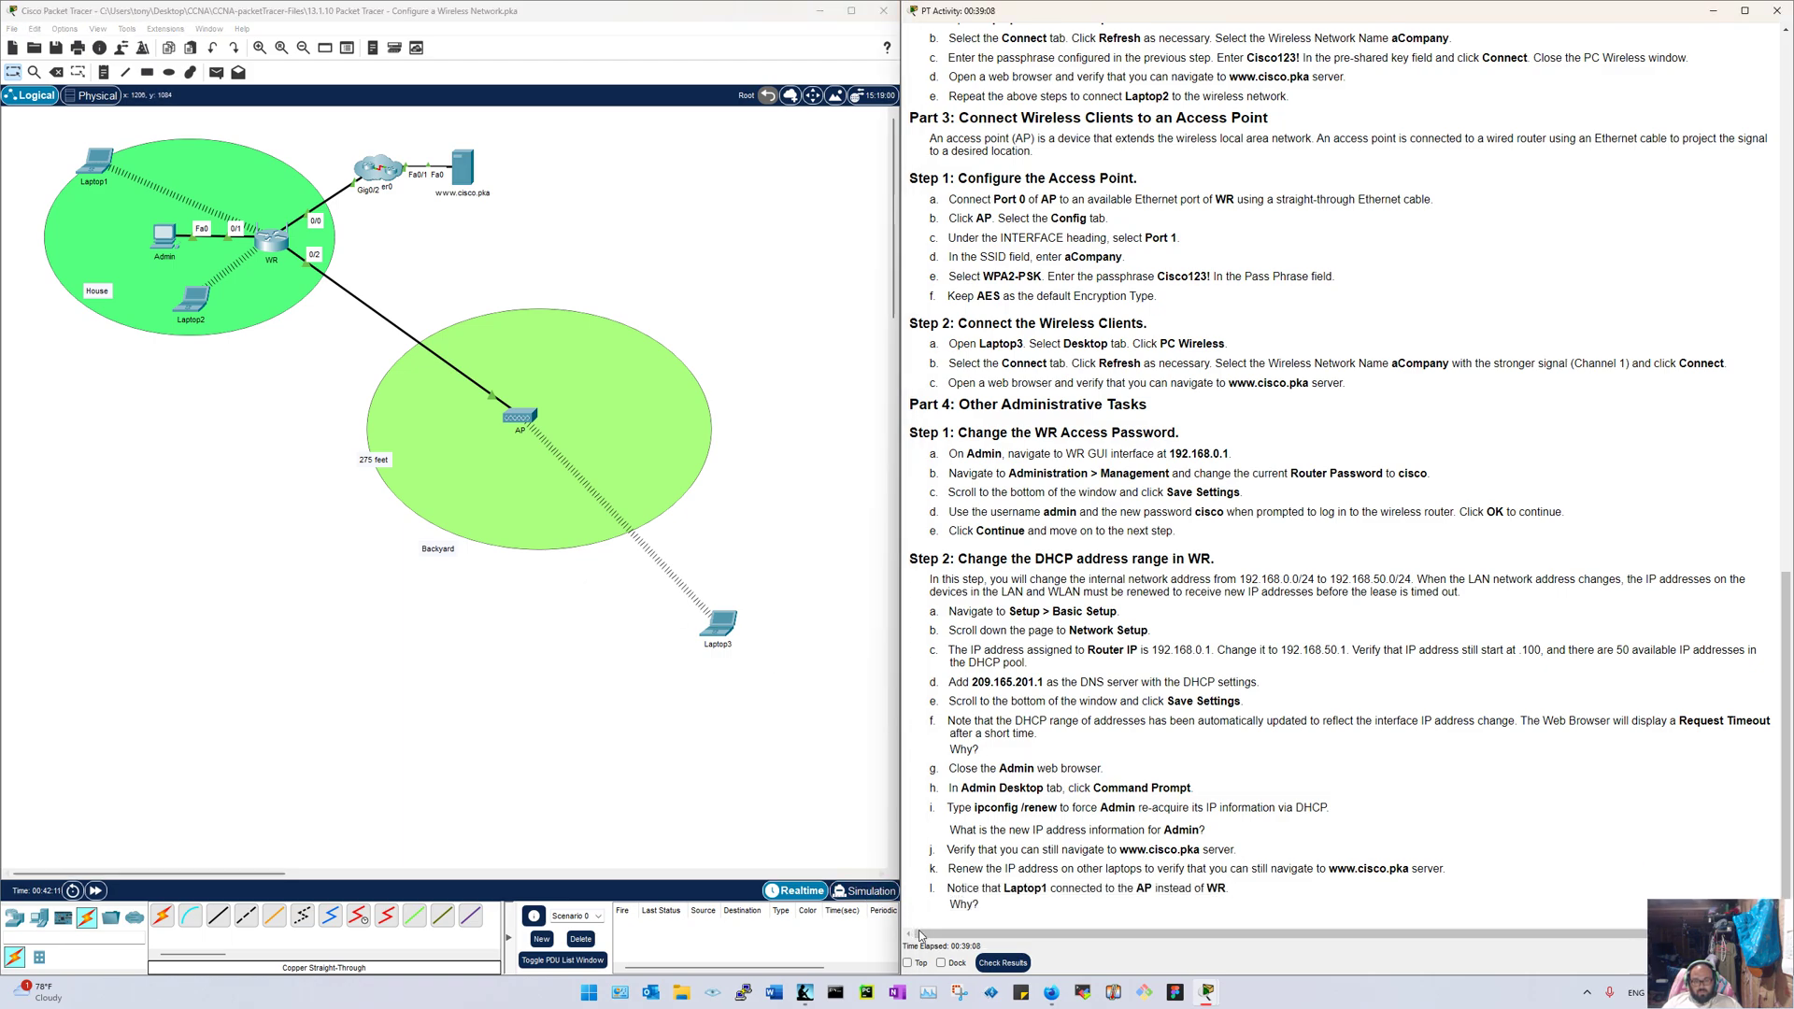
left_click(783, 840)
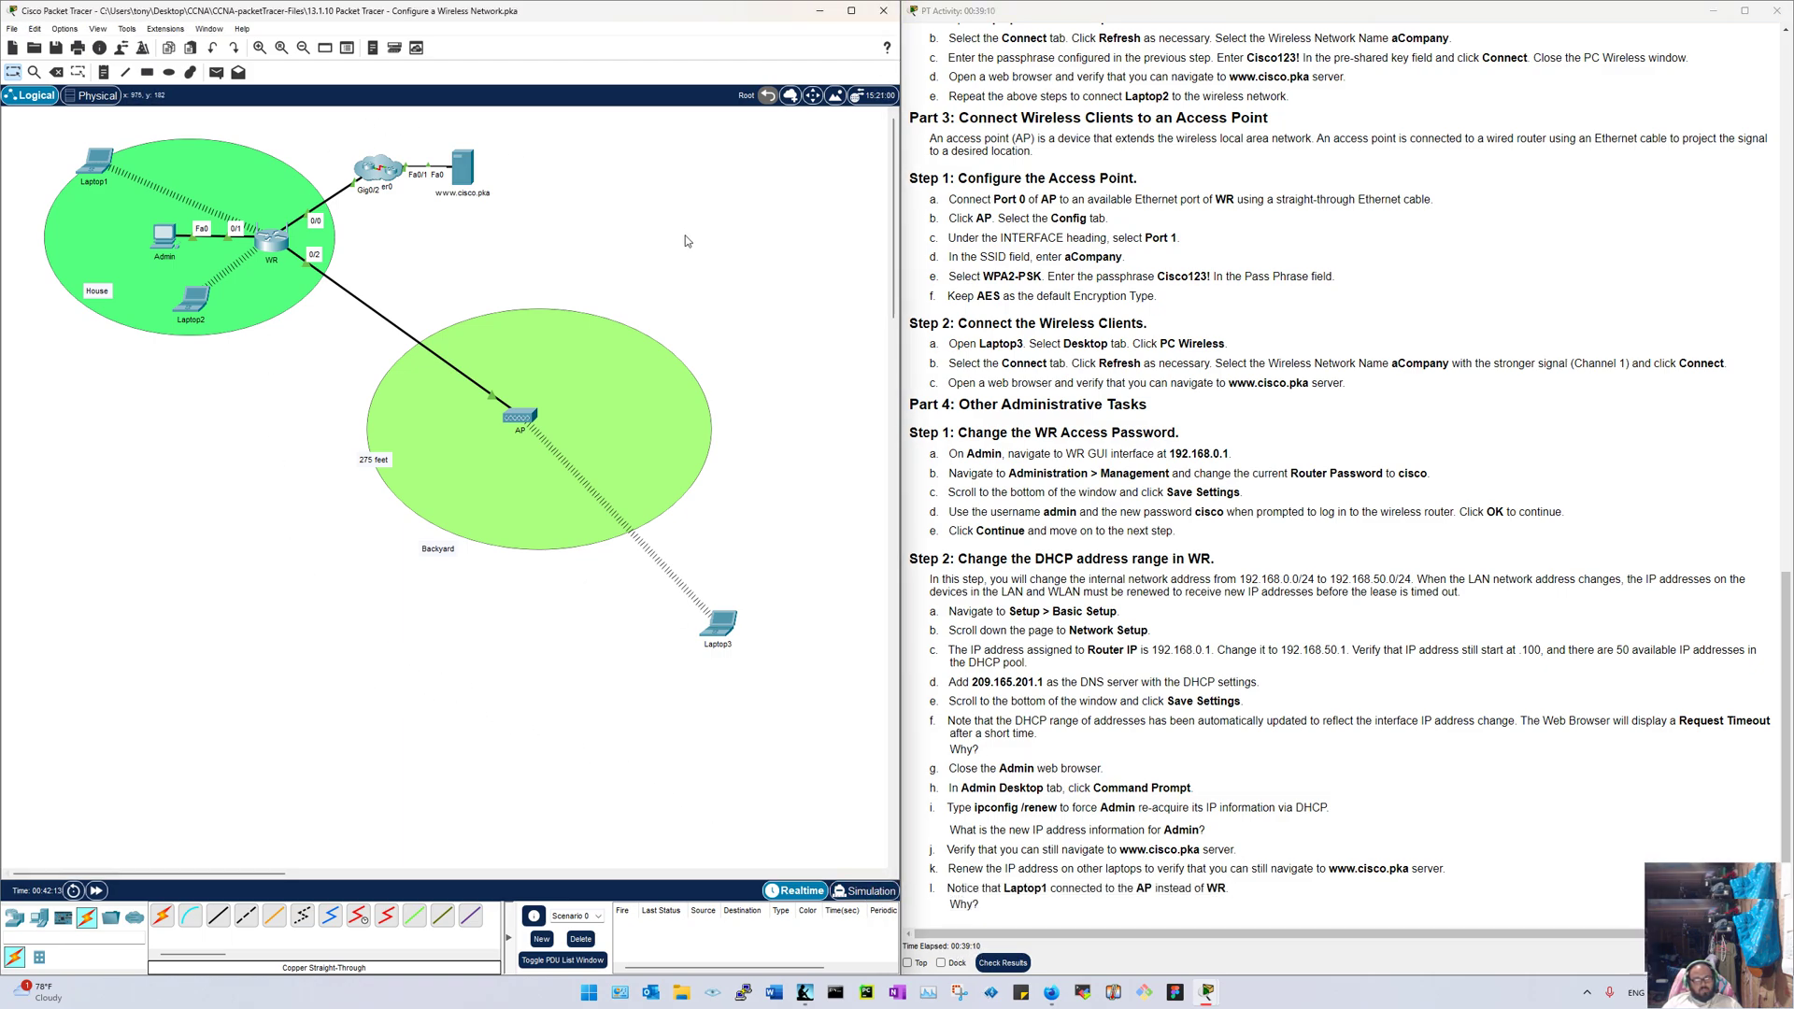
left_click(1090, 574)
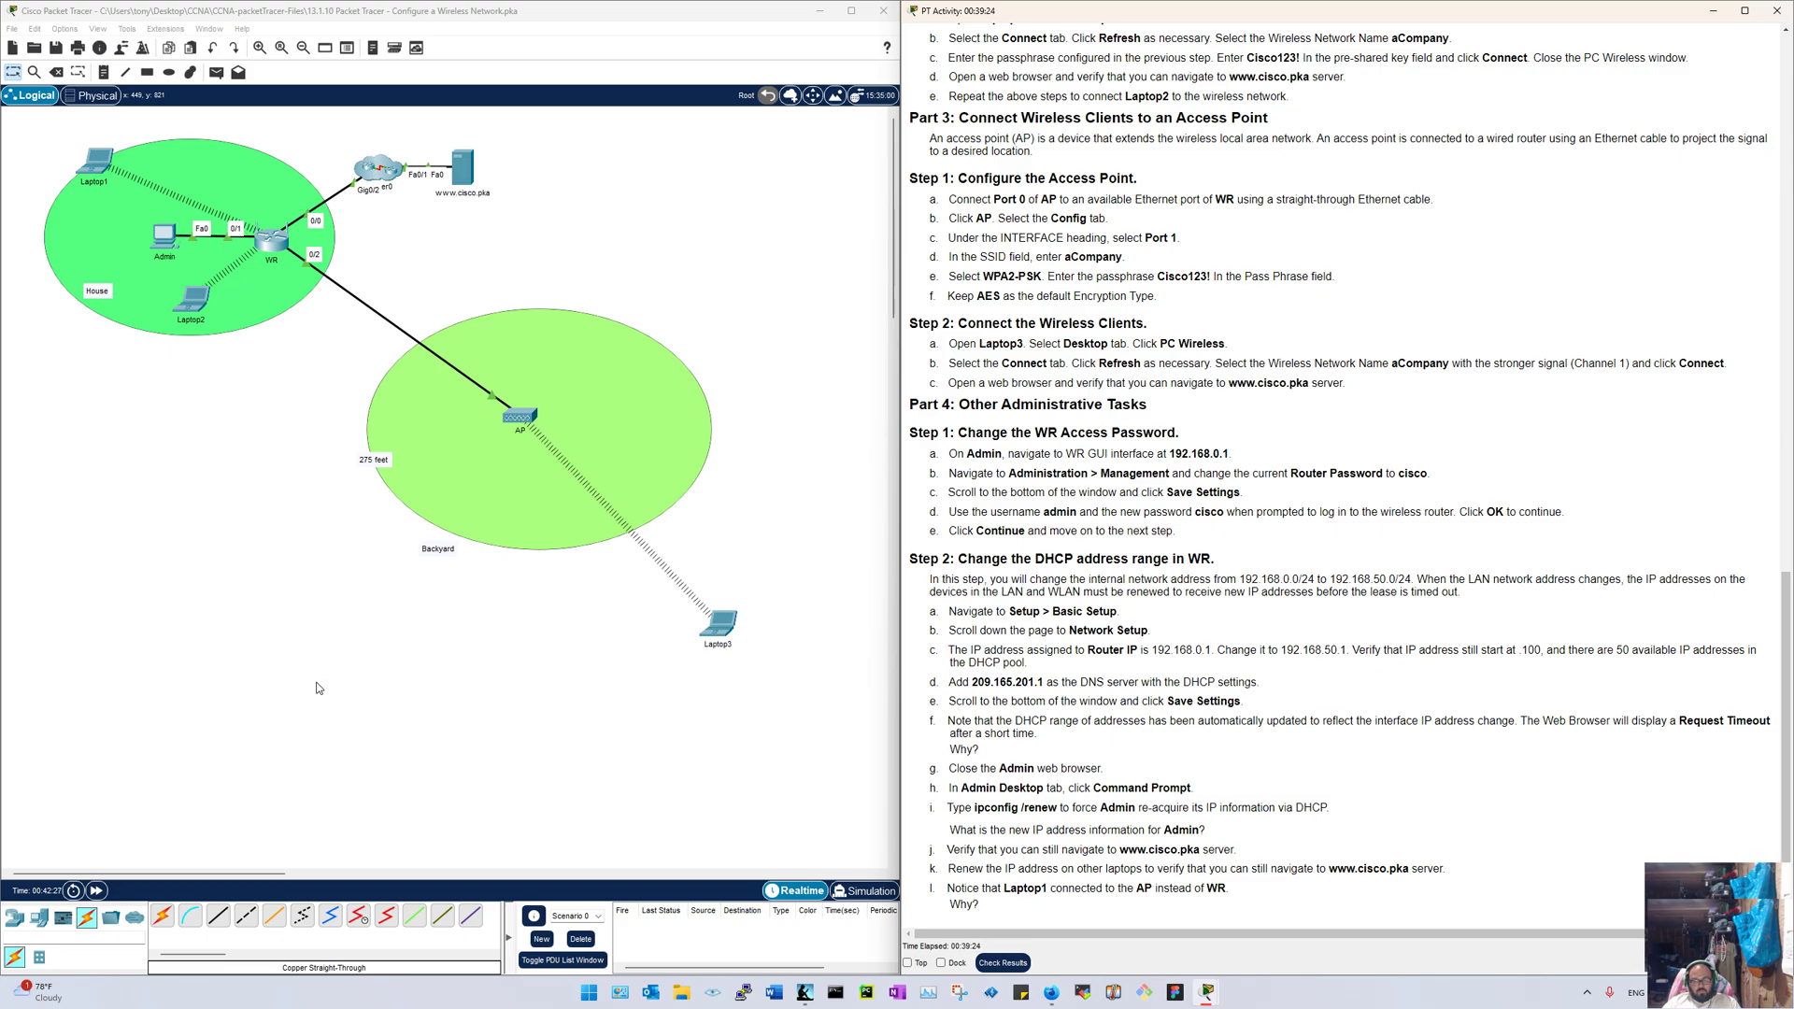
key("alt+z")
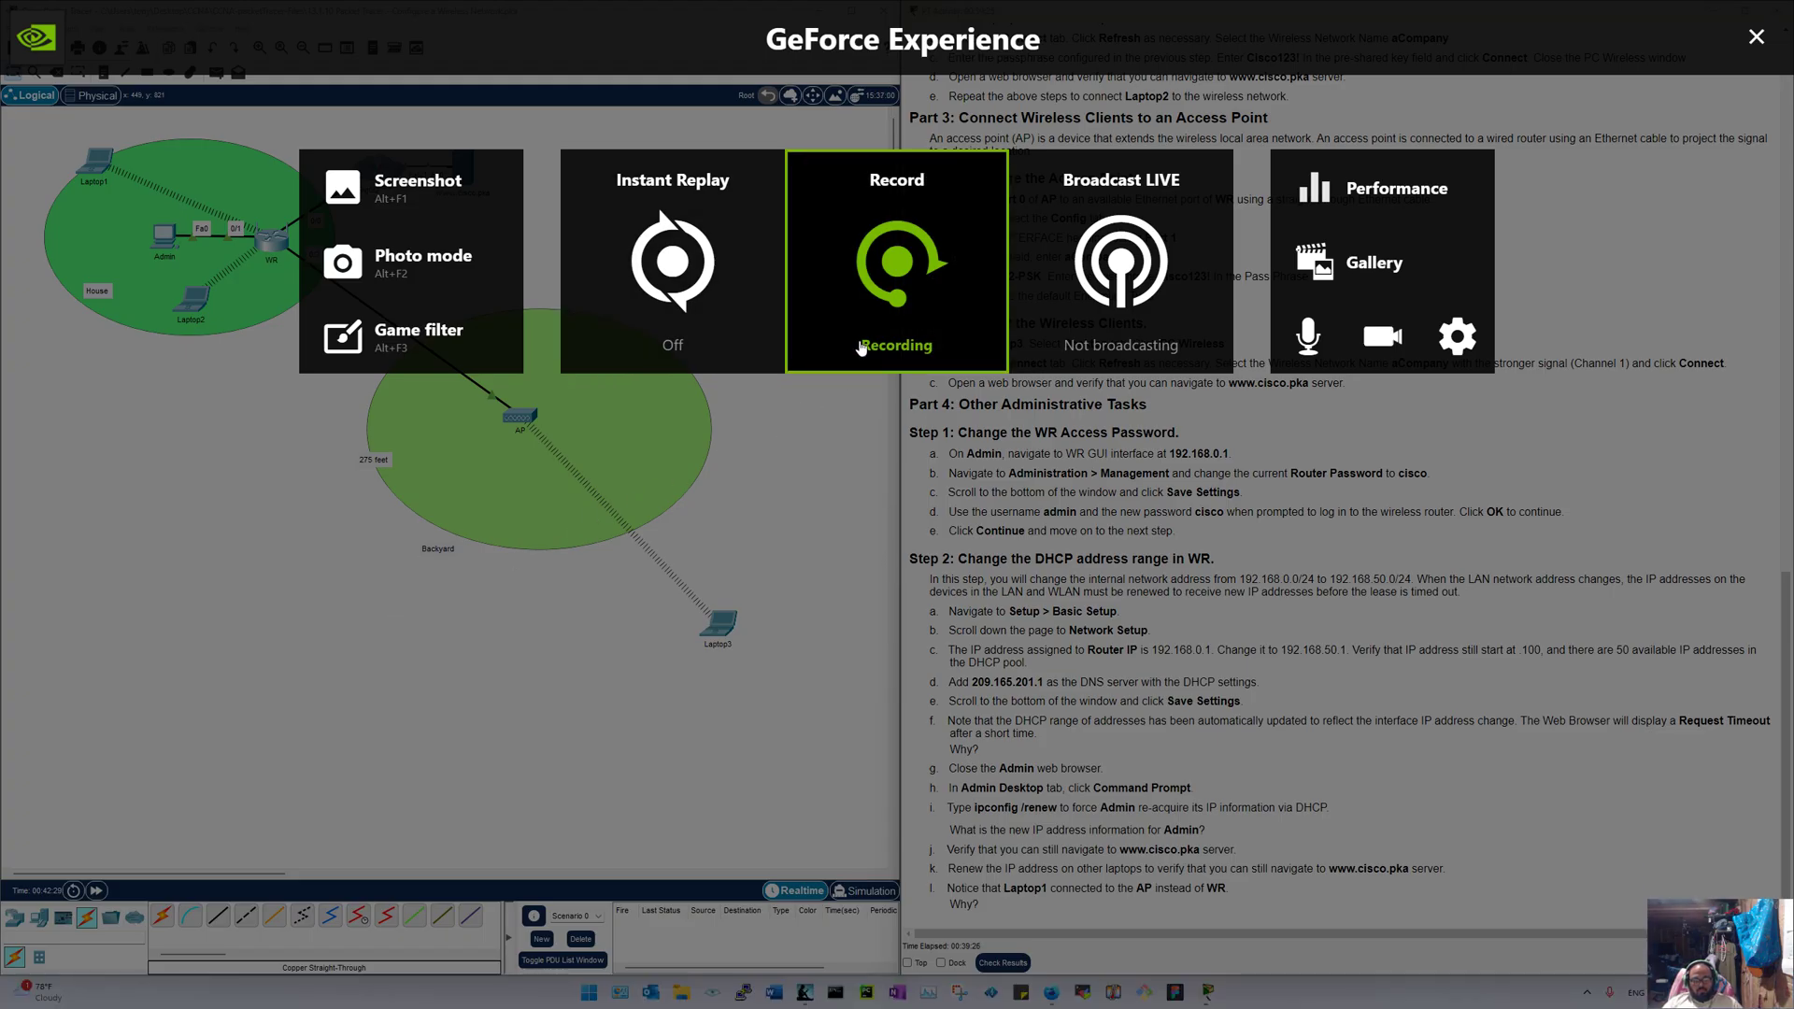